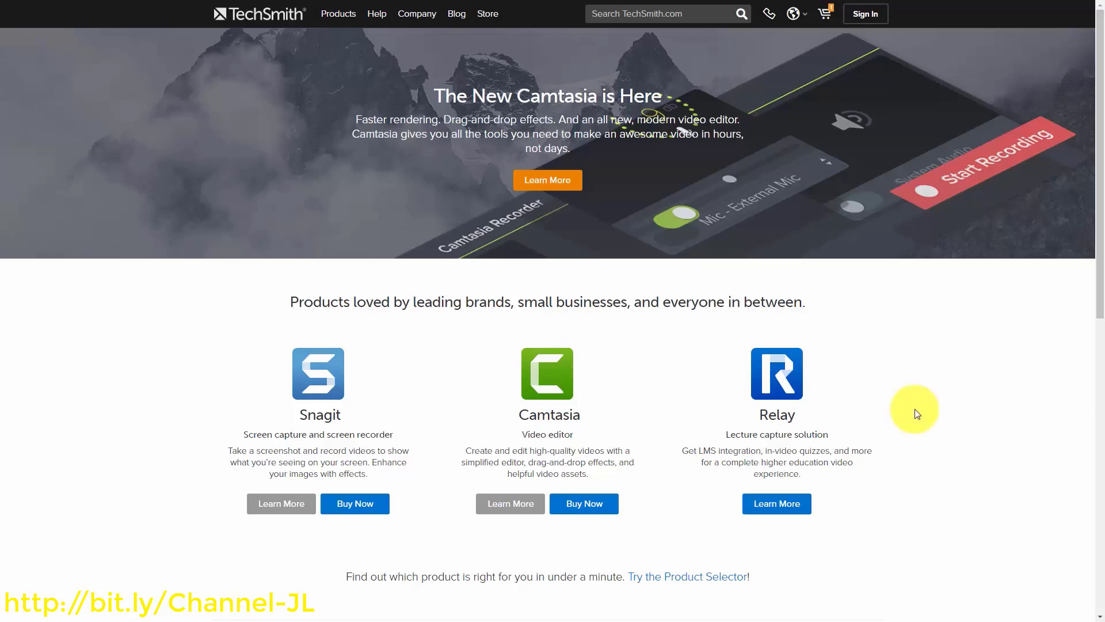
Go to the Camtasia Buy Now page showing the $248.75 price with Maintenance included
click(576, 509)
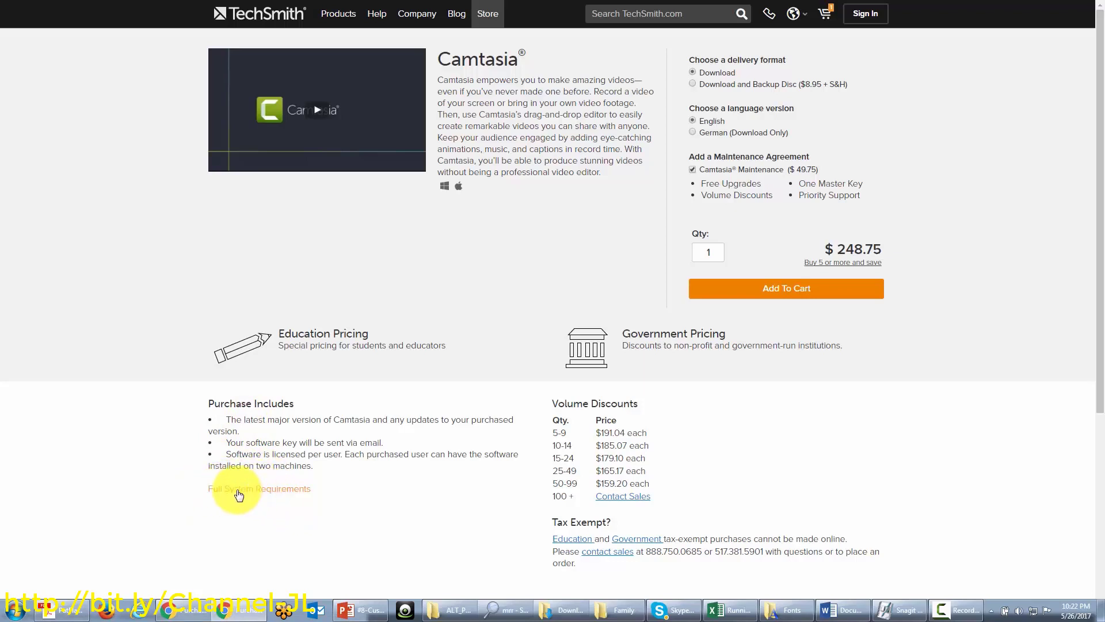
click(239, 490)
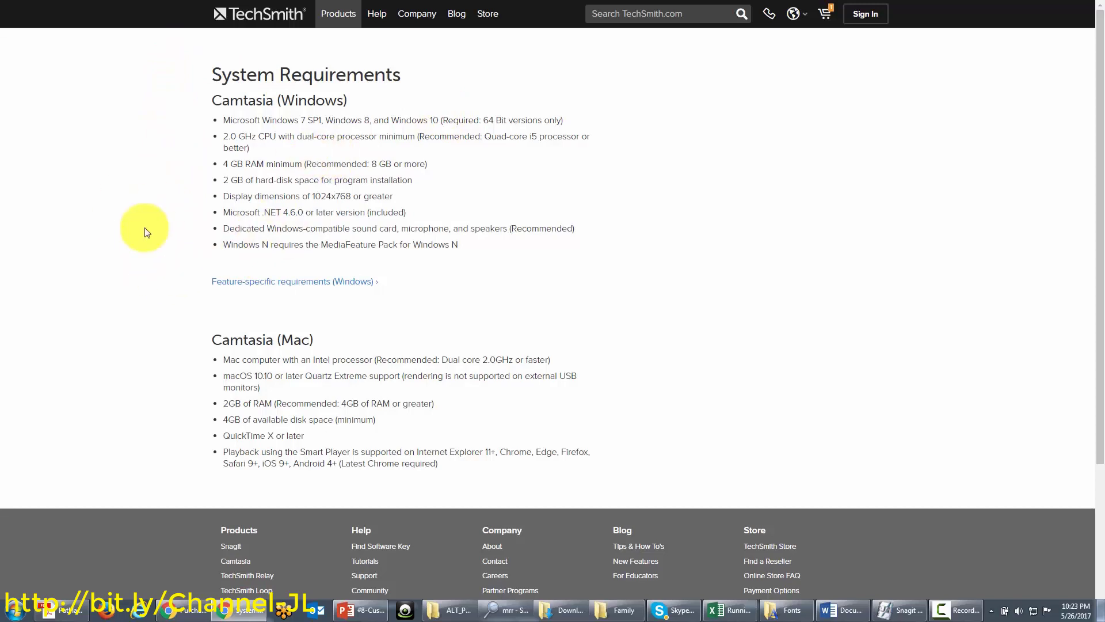
click(294, 286)
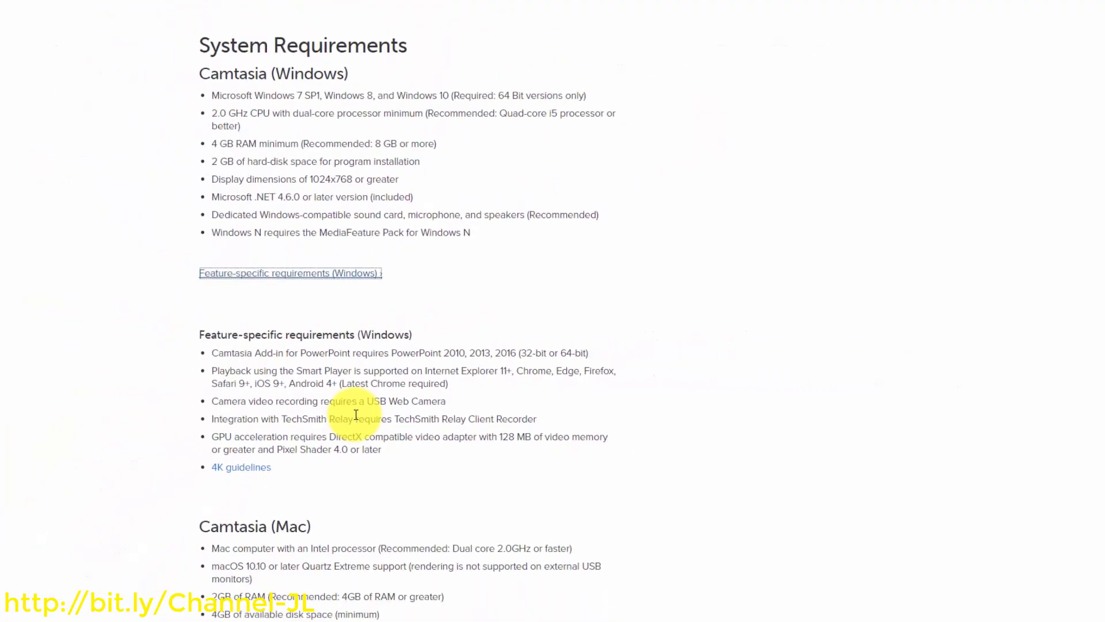
key(alt+Left)
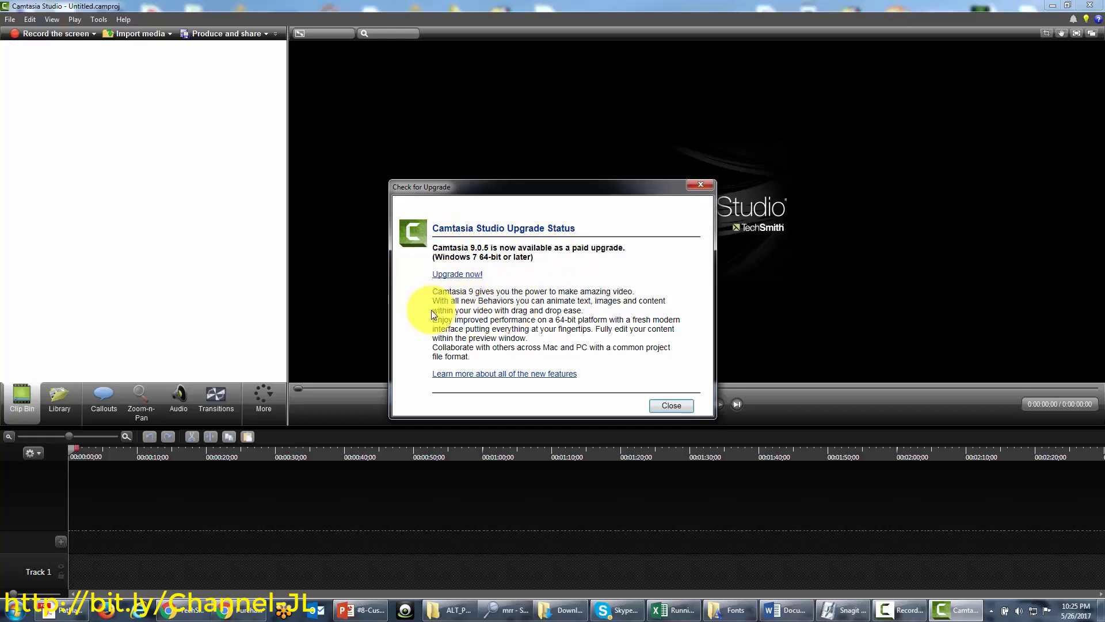
Follow the Upgrade now! link to the $99.50 Camtasia Upgrade store page
click(449, 275)
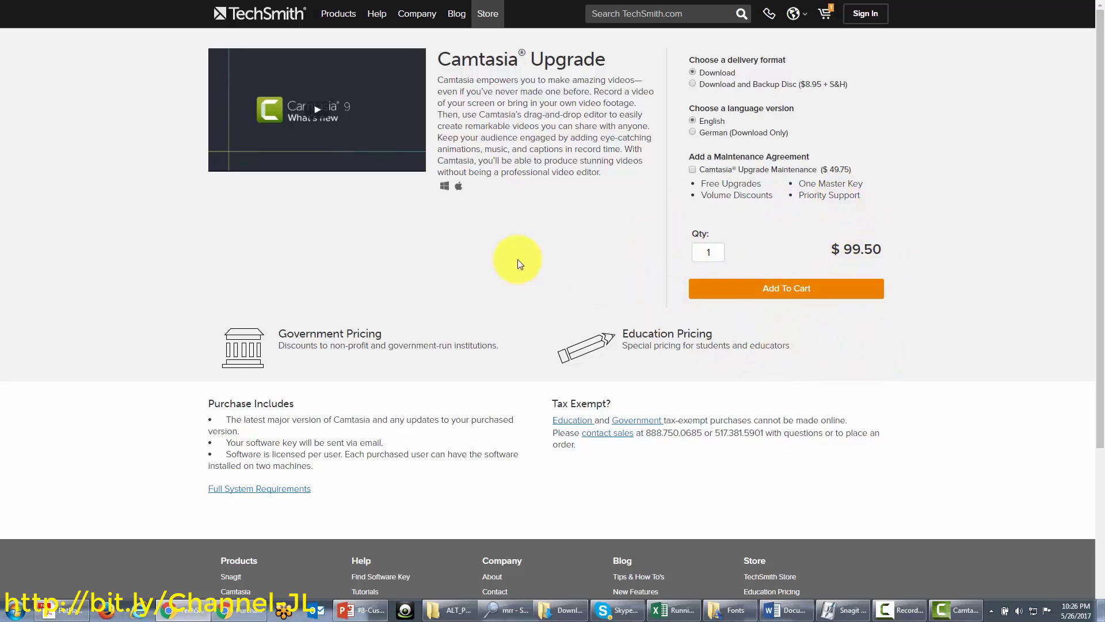
Add Camtasia Upgrade with Camtasia Upgrade Maintenance to the cart for checkout
click(693, 170)
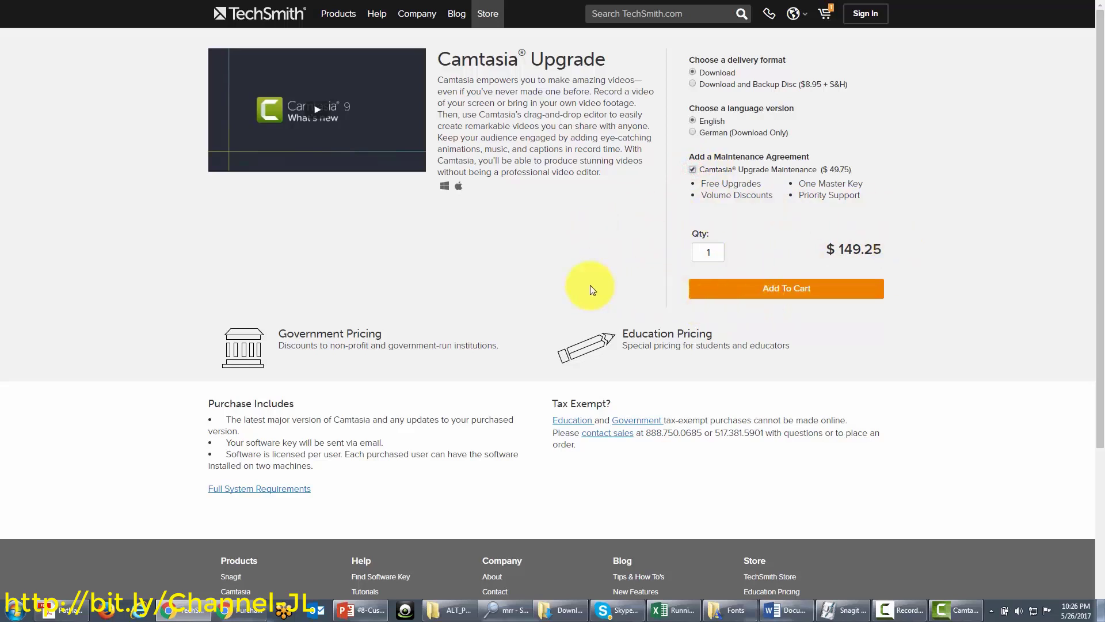
click(786, 289)
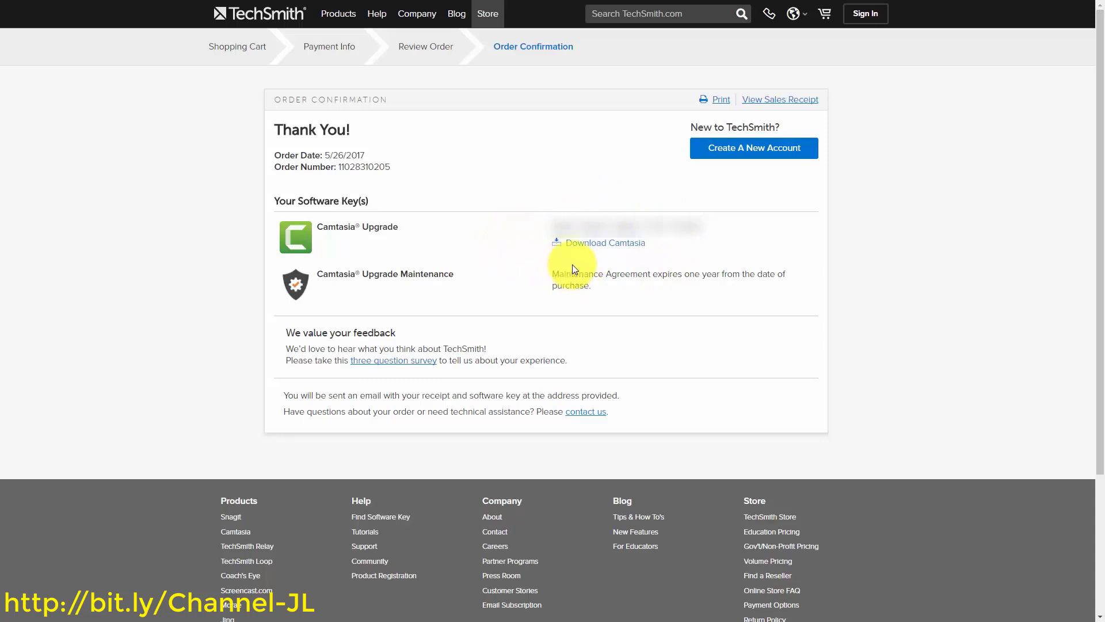
Save camtasia.exe into the camtasia 9 downloads folder and run the downloaded installer
click(599, 245)
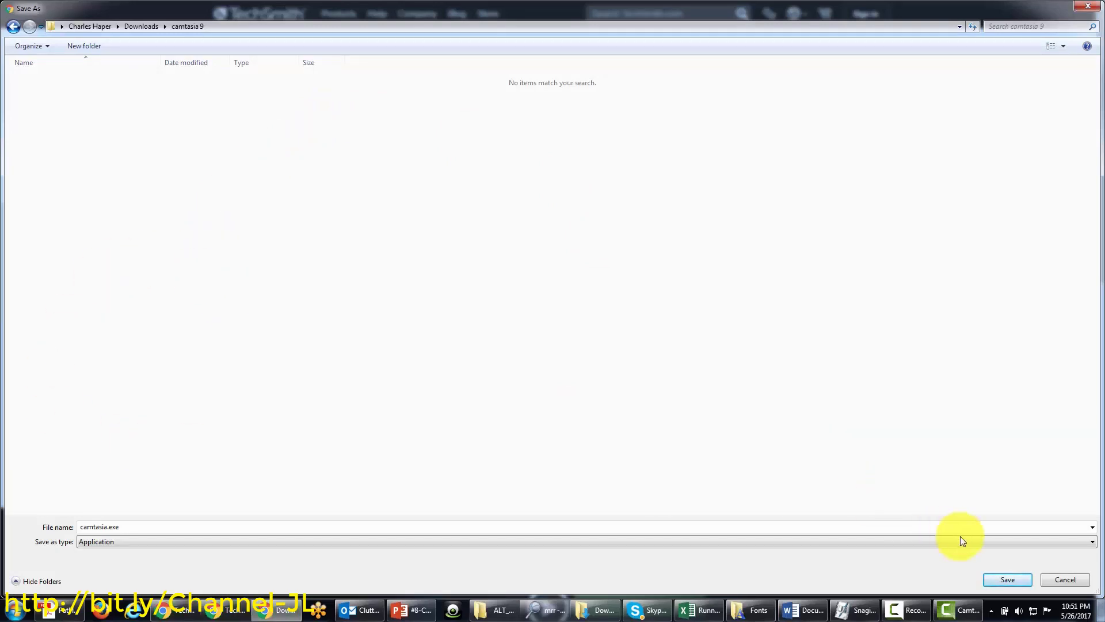
click(1004, 578)
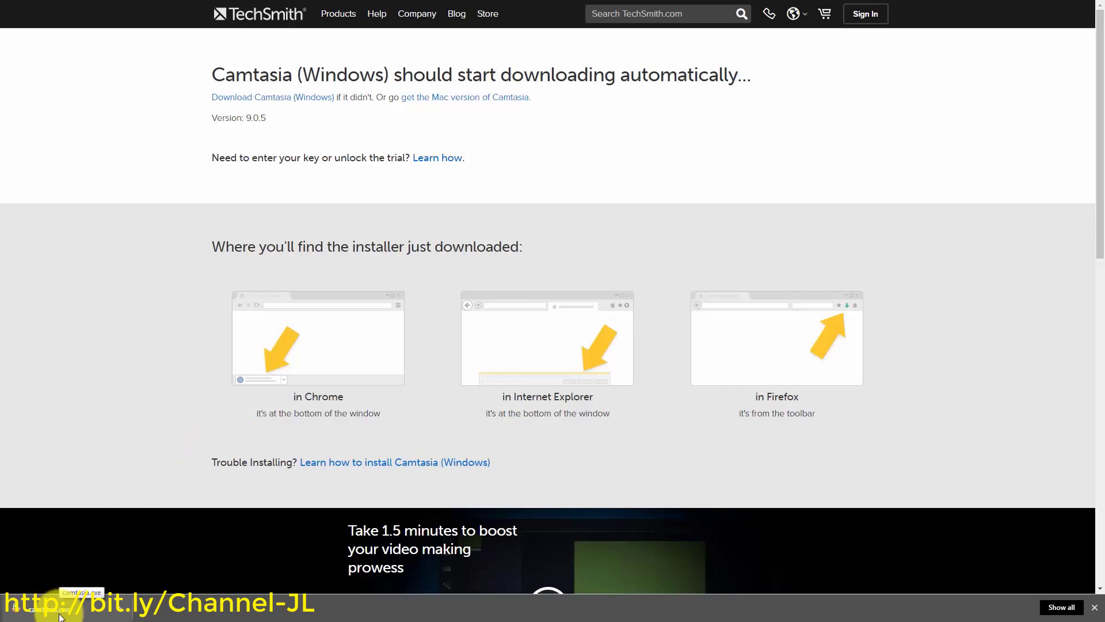
click(60, 614)
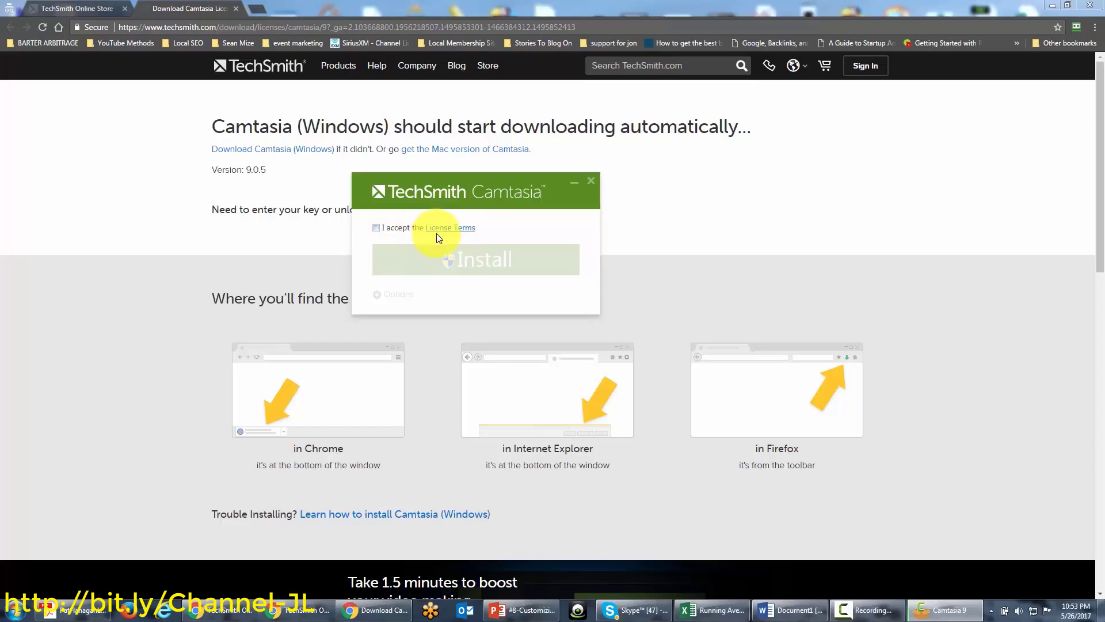
Review and accept the Camtasia 9 license terms, then install Camtasia 9
click(473, 234)
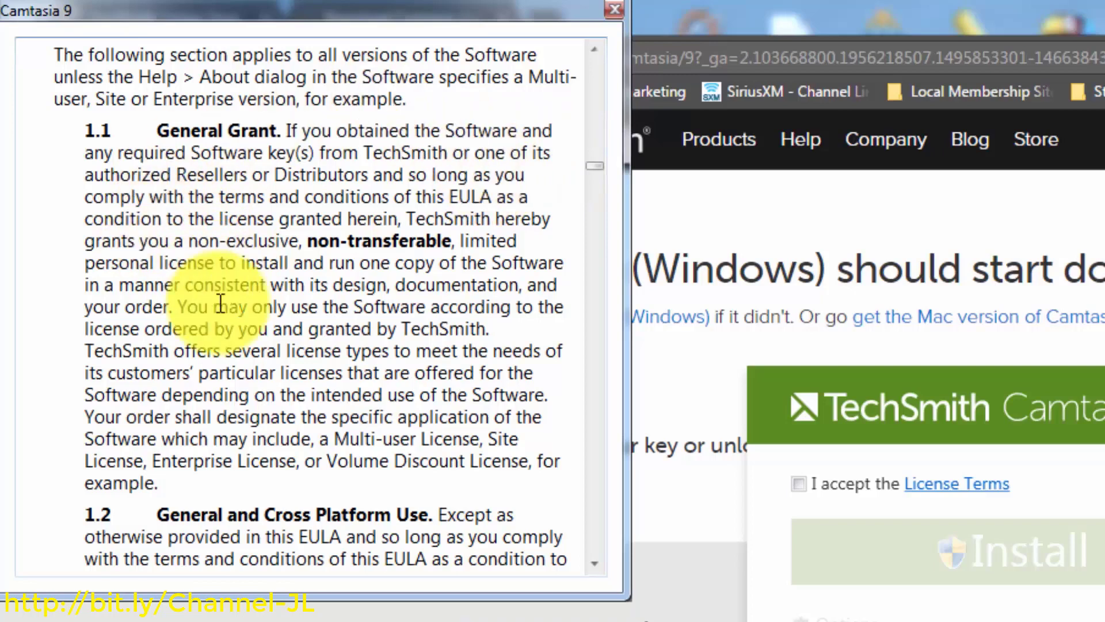
scroll(186, 330, down, 6)
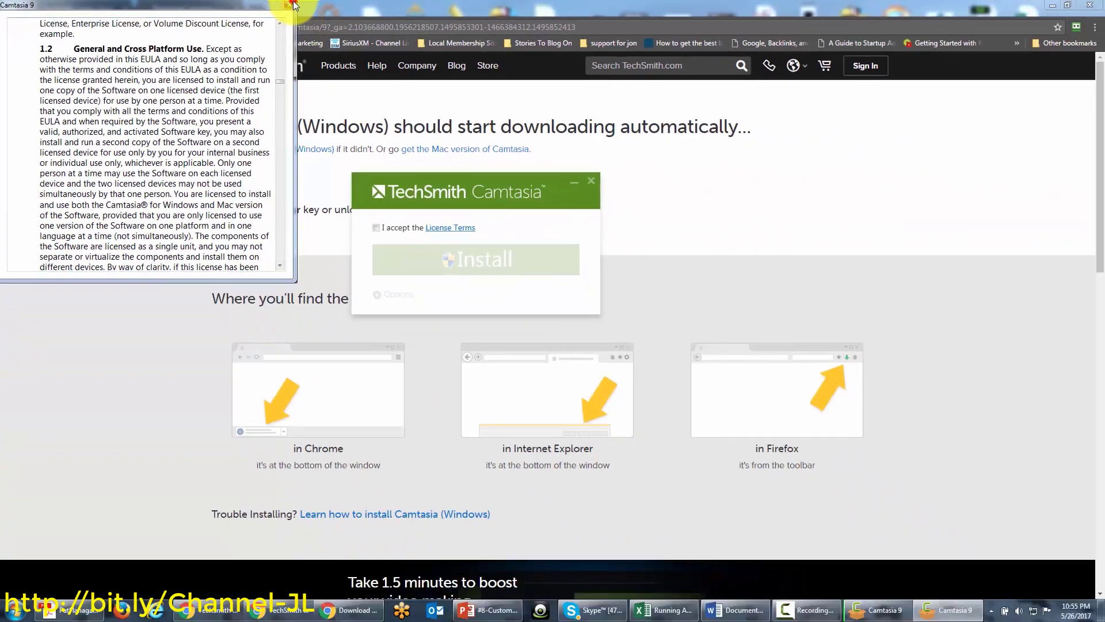
click(294, 5)
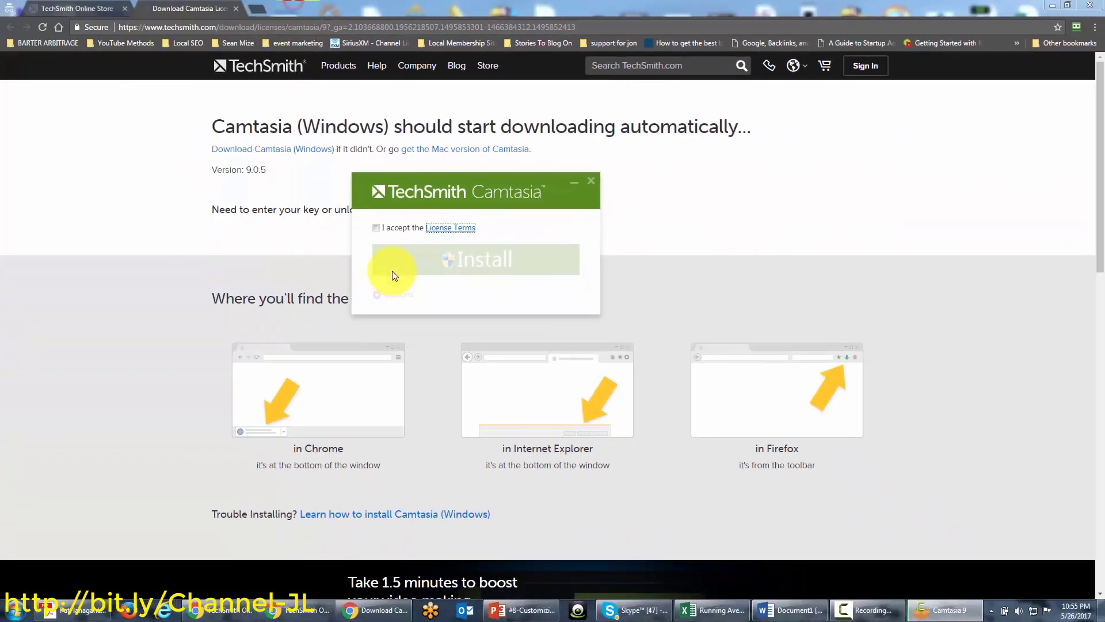
click(377, 227)
click(460, 266)
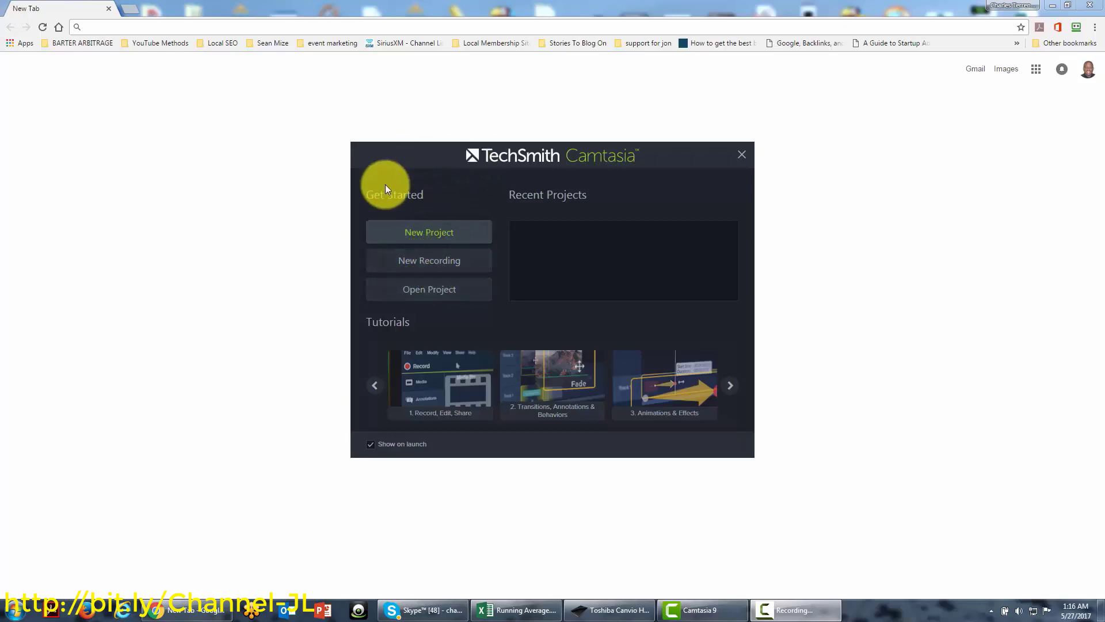
Check online with Camtasia Updater that version 9 is current, then start a new recording
click(416, 233)
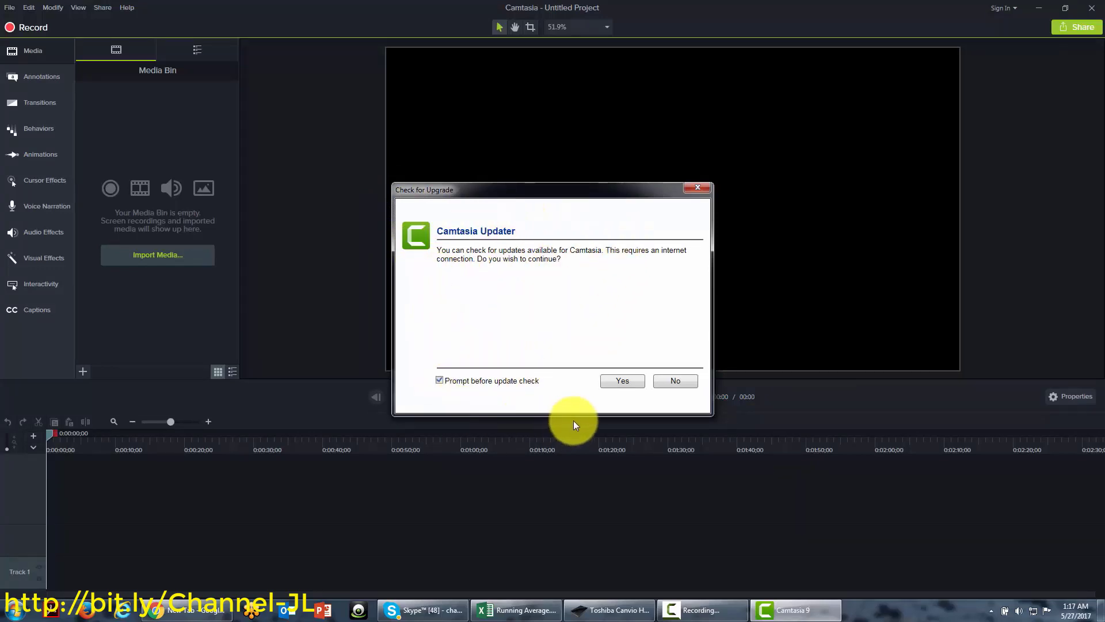
click(613, 380)
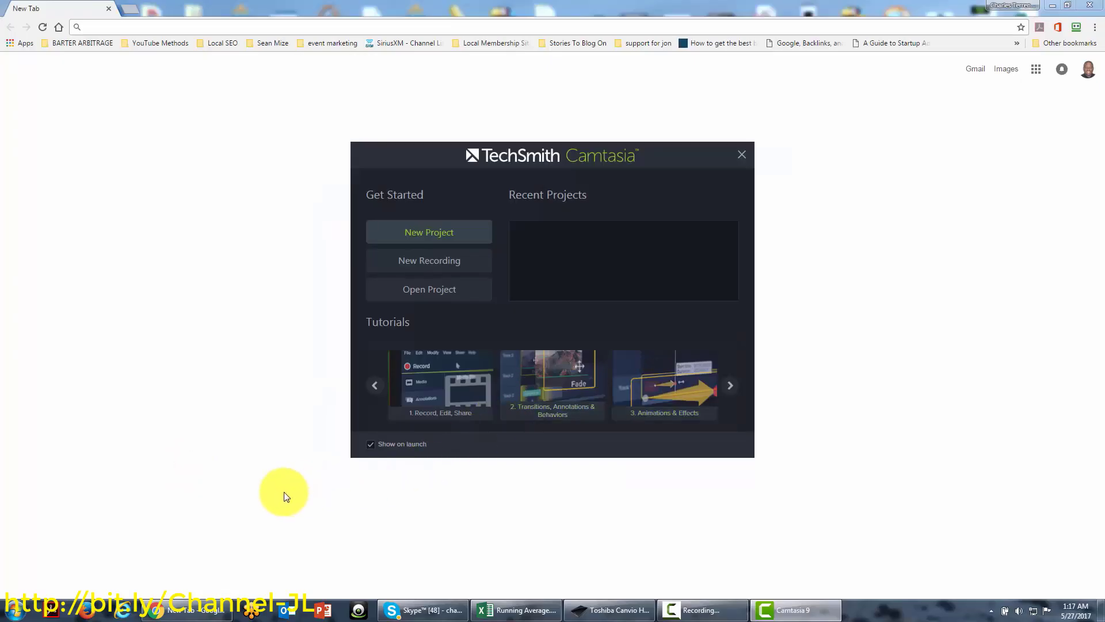
click(404, 262)
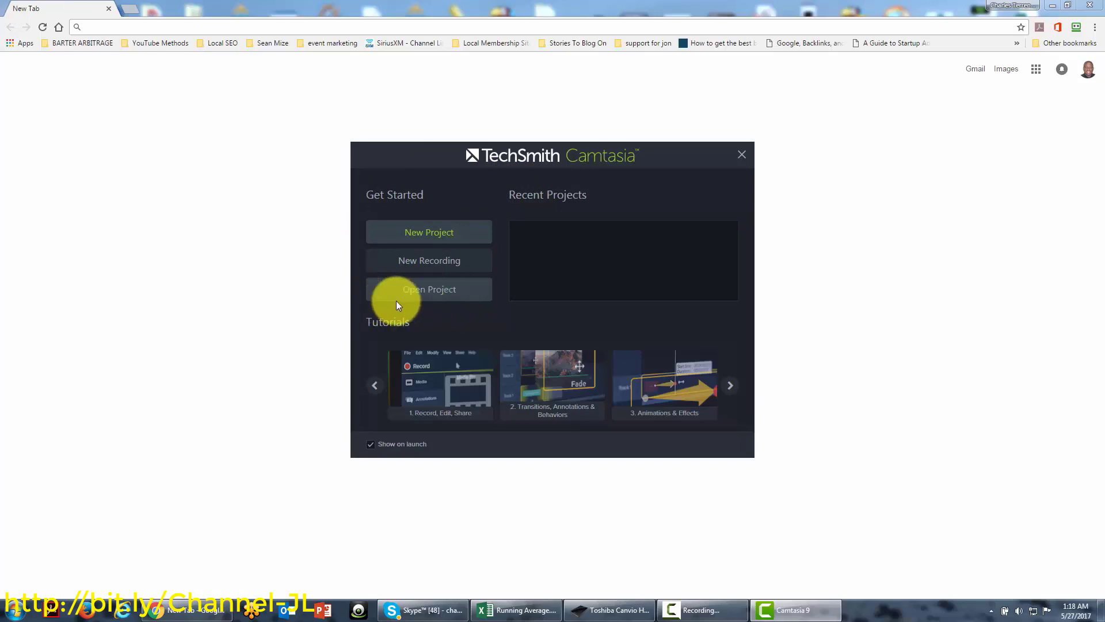
Open the project browser showing the 16 project files in the Video Course folder
click(419, 295)
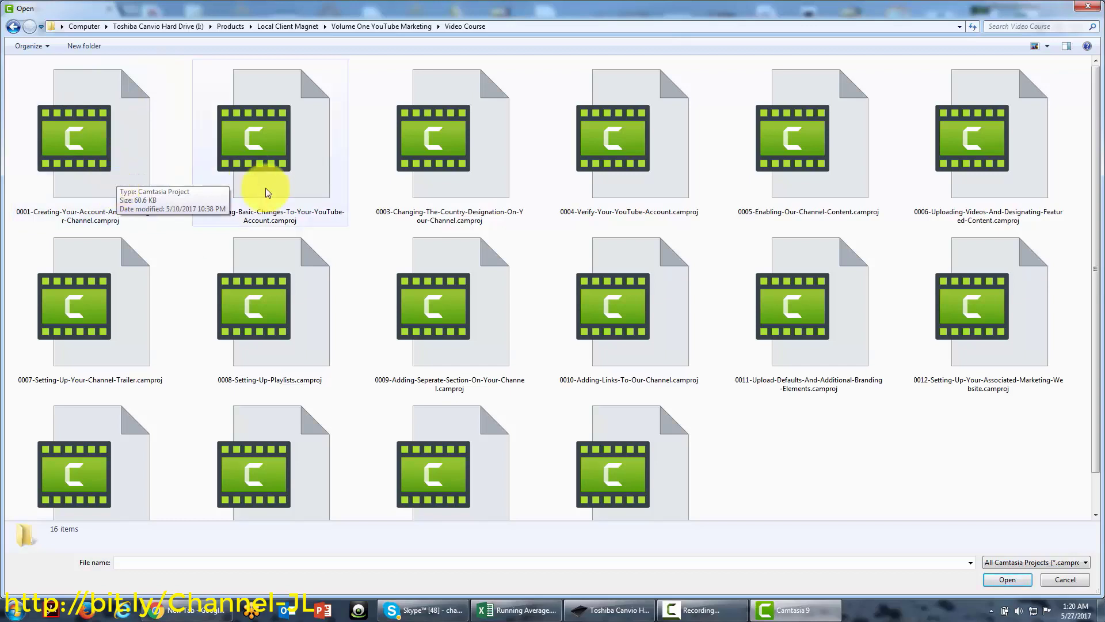
Open 0001-Creating-Your-Account-And-Creating-Your-Channel.camproj from the Video Course folder
click(92, 143)
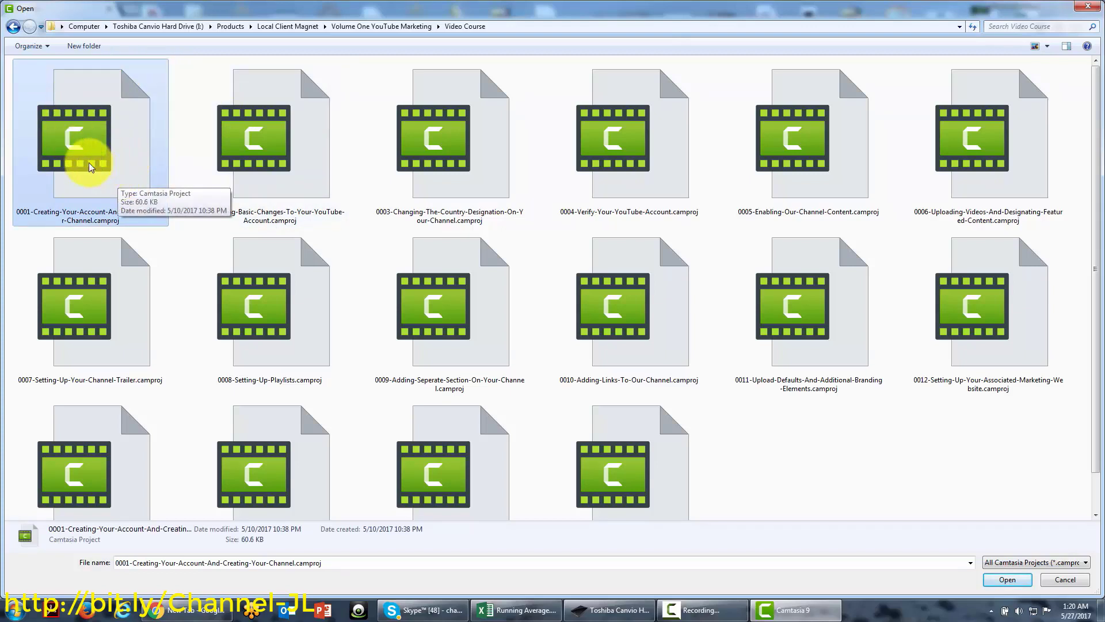
key(Return)
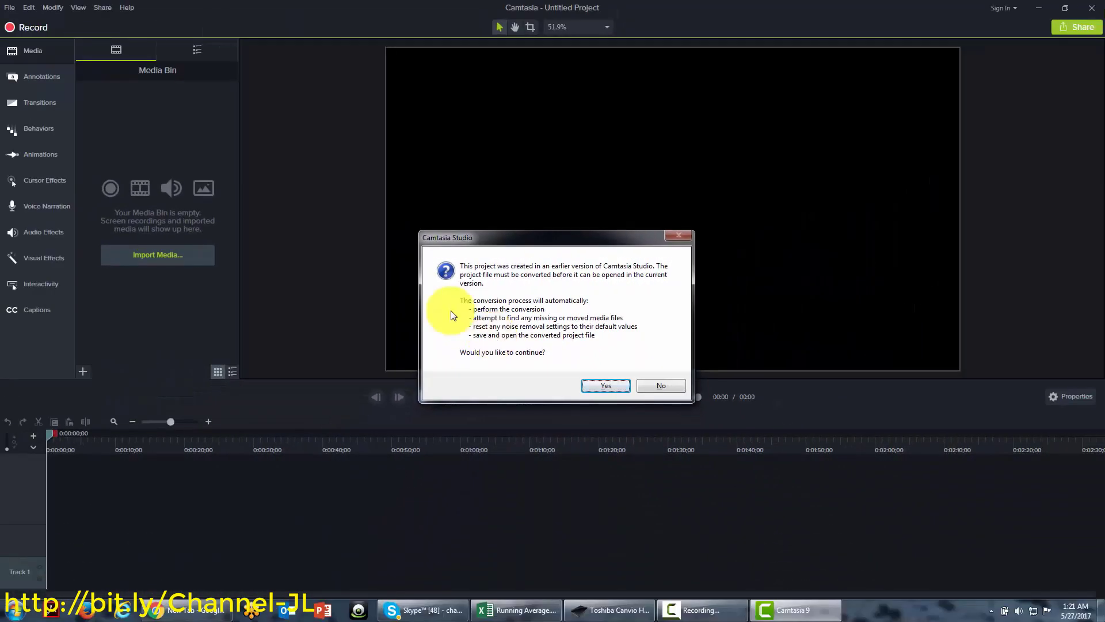
Answer No to converting the older Camtasia Studio project, keeping the empty Untitled Project
click(648, 385)
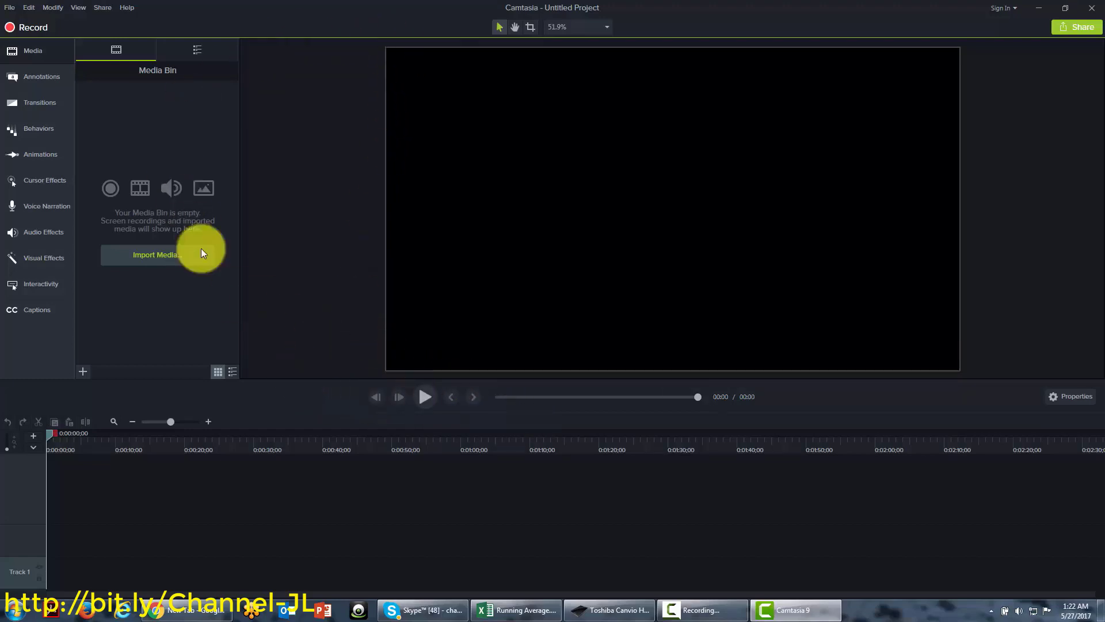
Start the Camtasia Recorder from the editor's Record button
click(29, 29)
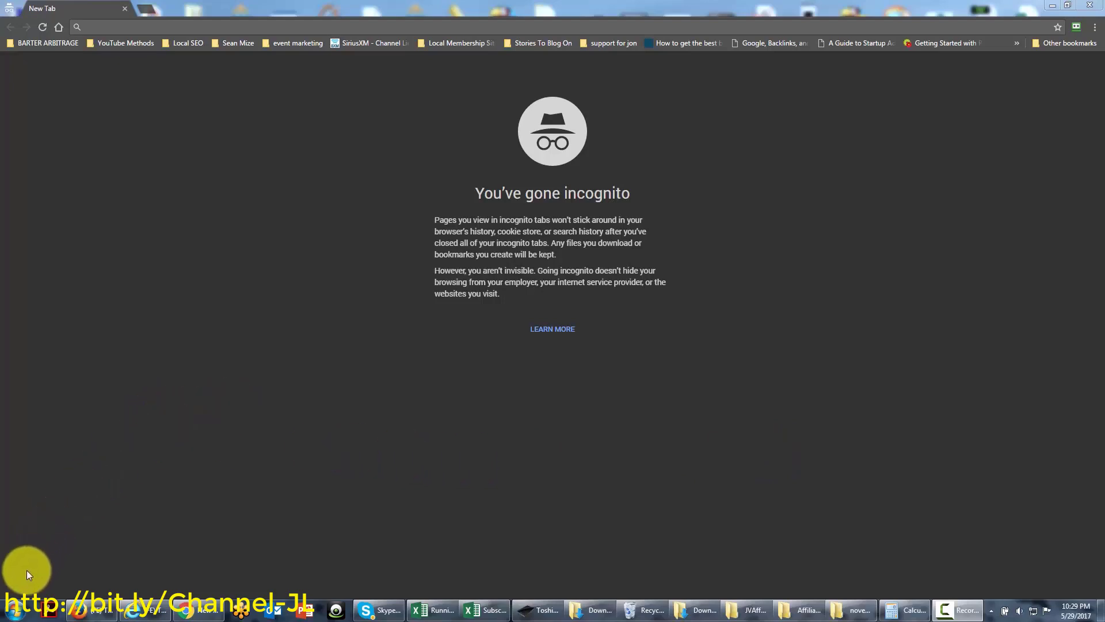
Launch Camtasia 9's Record the Screen task from its Start menu jump list
click(15, 613)
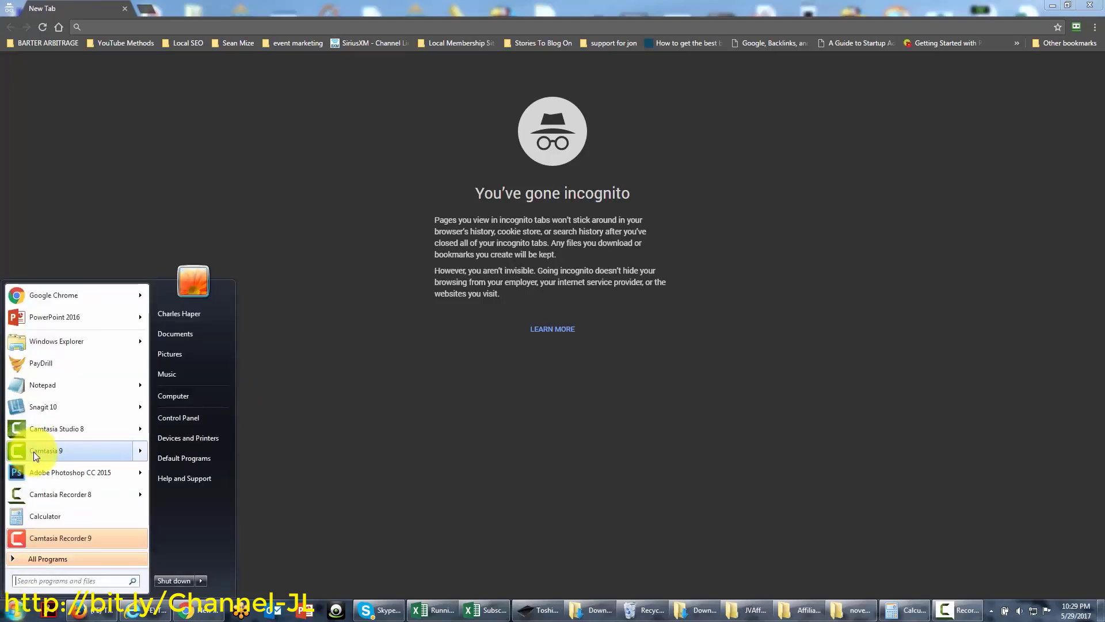
mouse_move(34, 451)
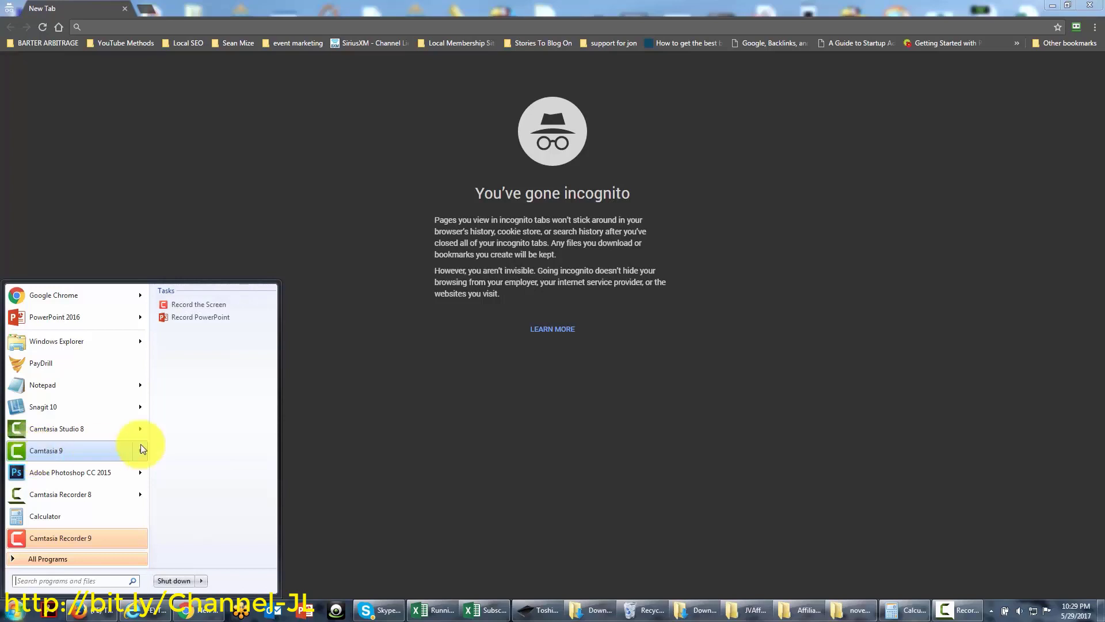
click(177, 307)
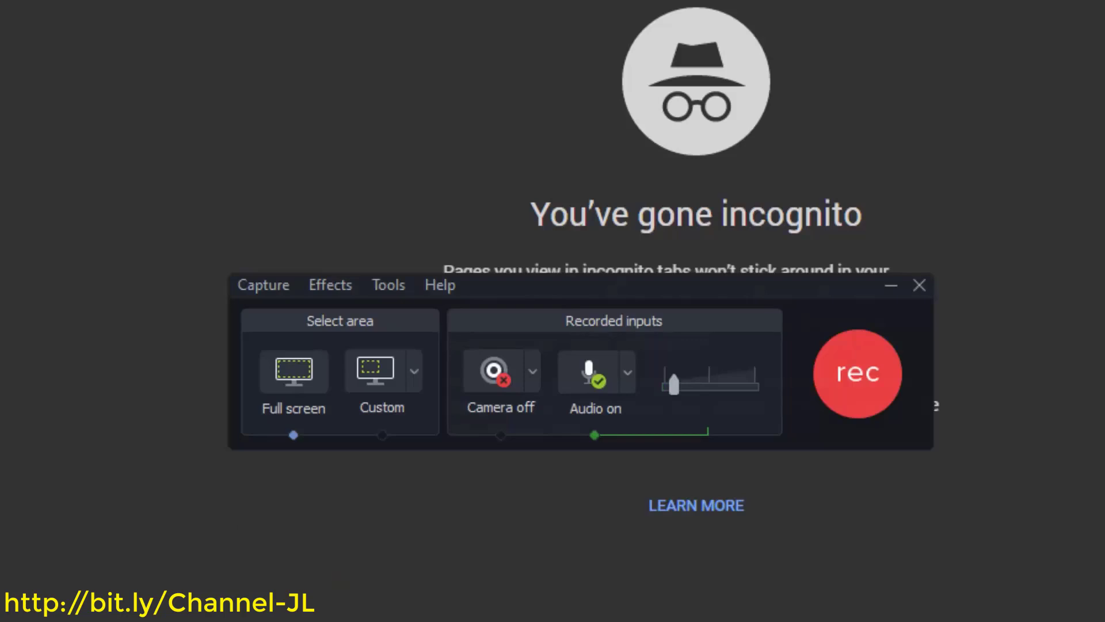
click(627, 371)
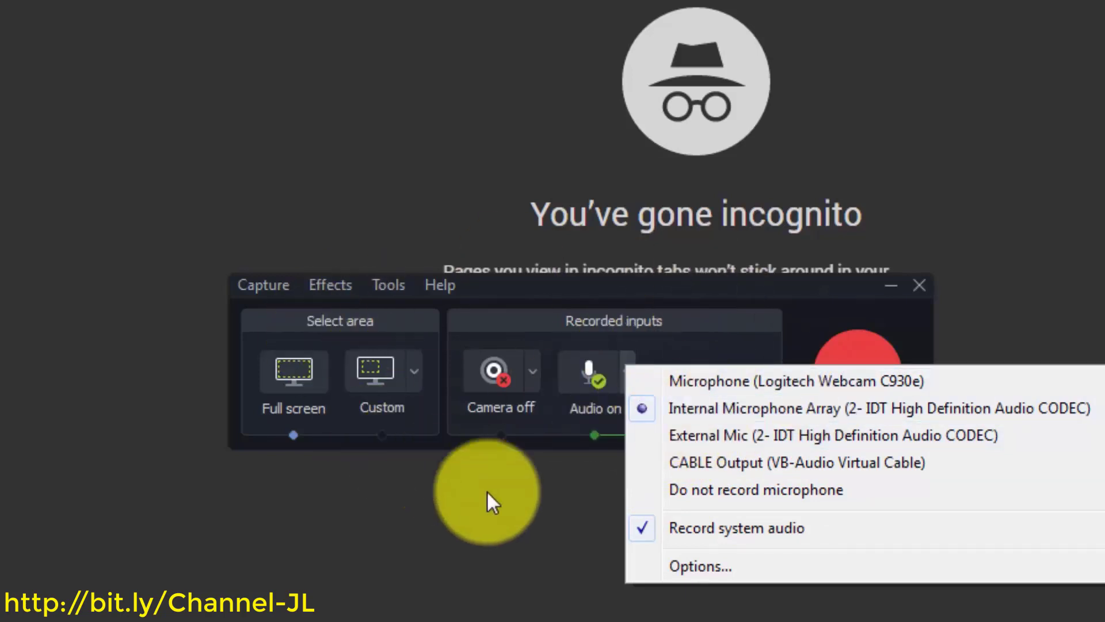
click(552, 616)
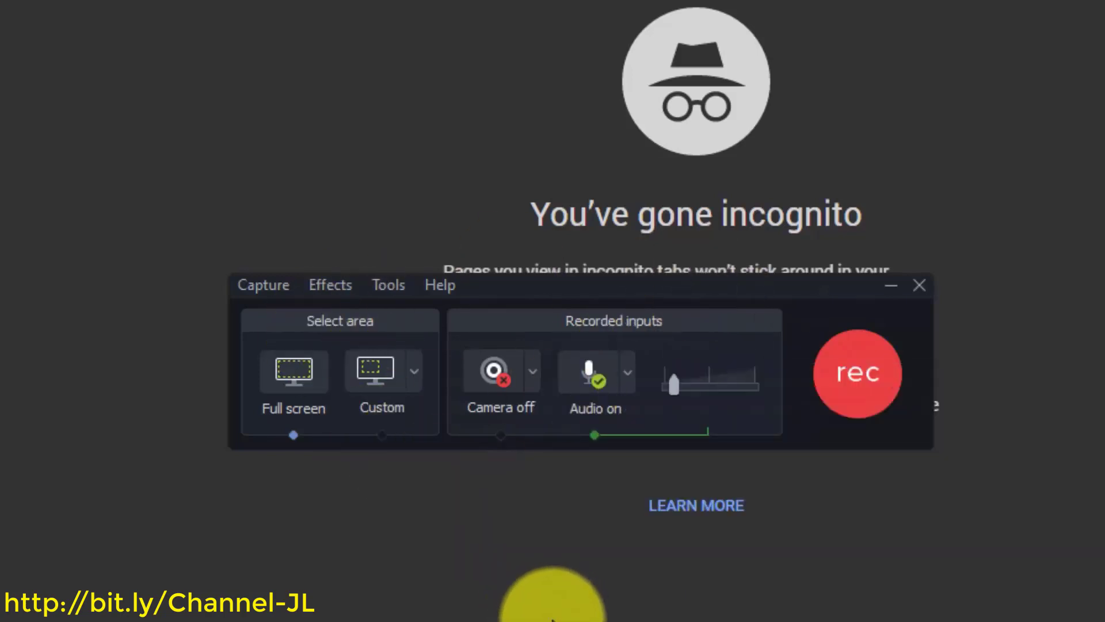
click(533, 373)
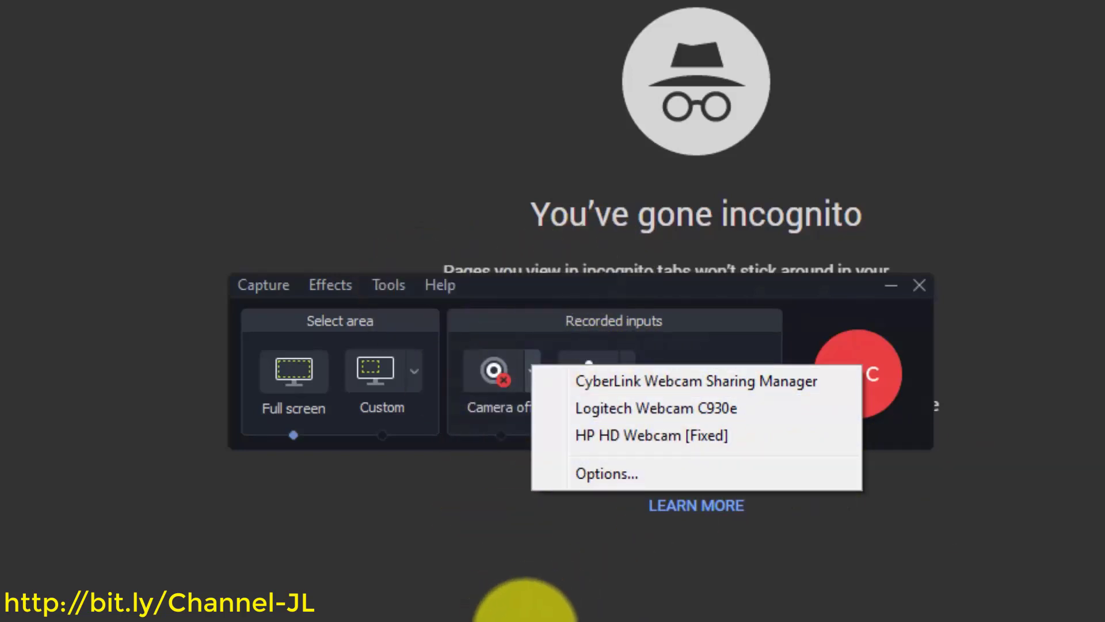
click(533, 609)
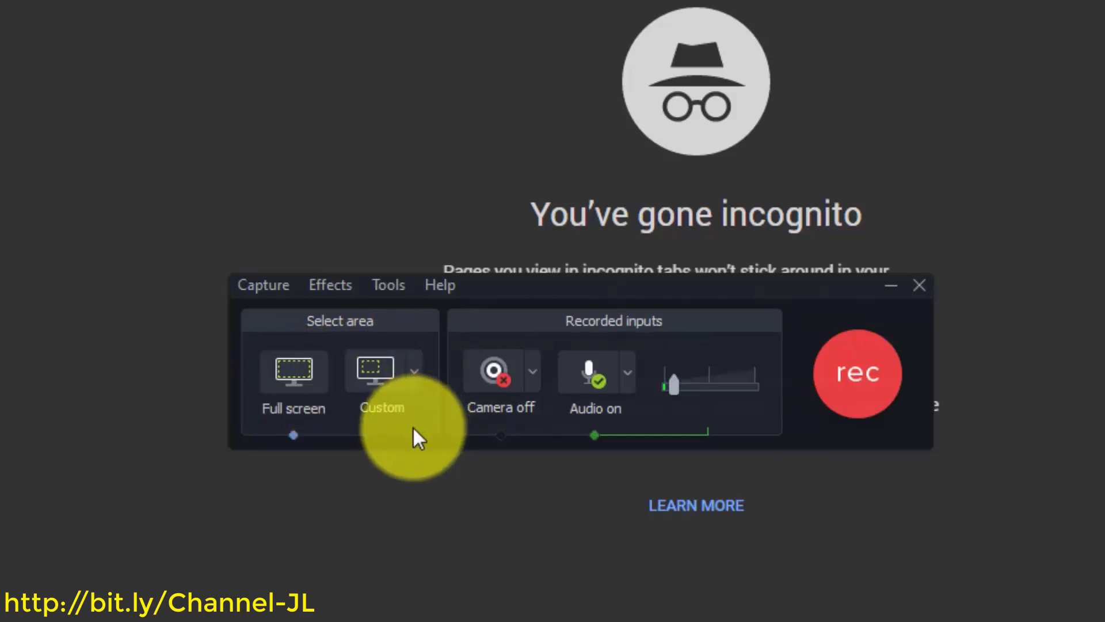
Switch to a custom capture region, move it toward the centre, resize it, then return to full screen
click(371, 380)
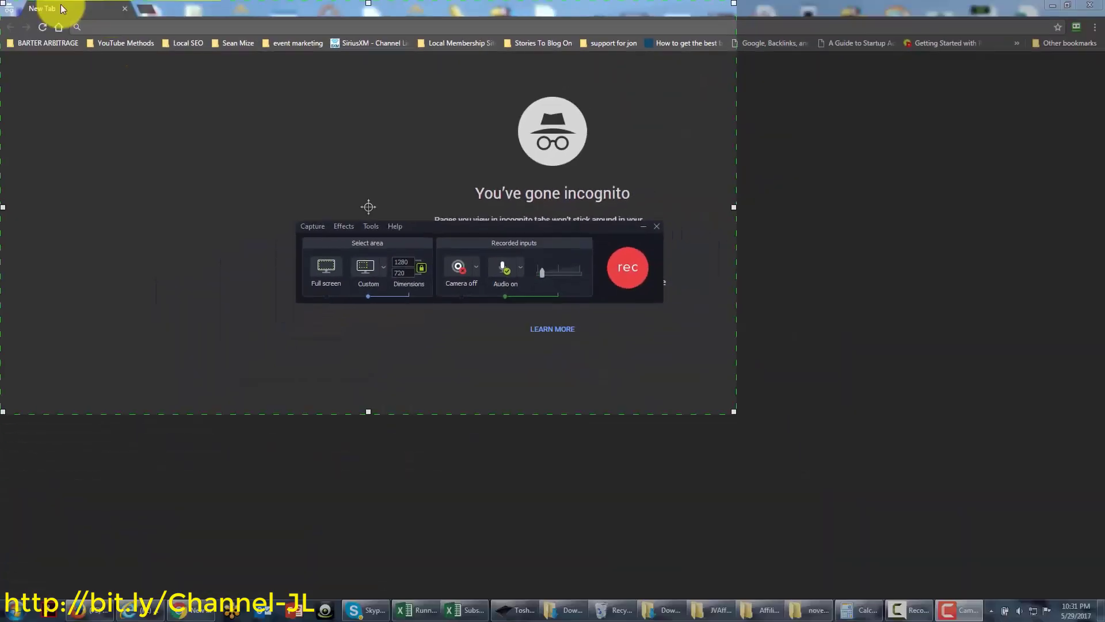
drag(27, 6, 259, 86)
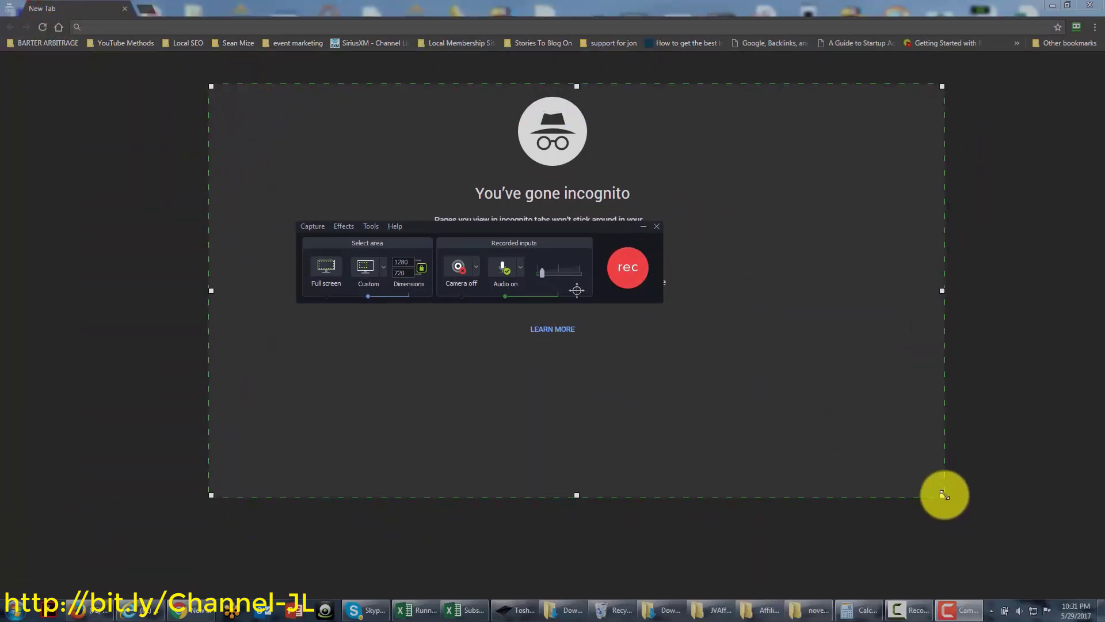
drag(944, 497, 785, 434)
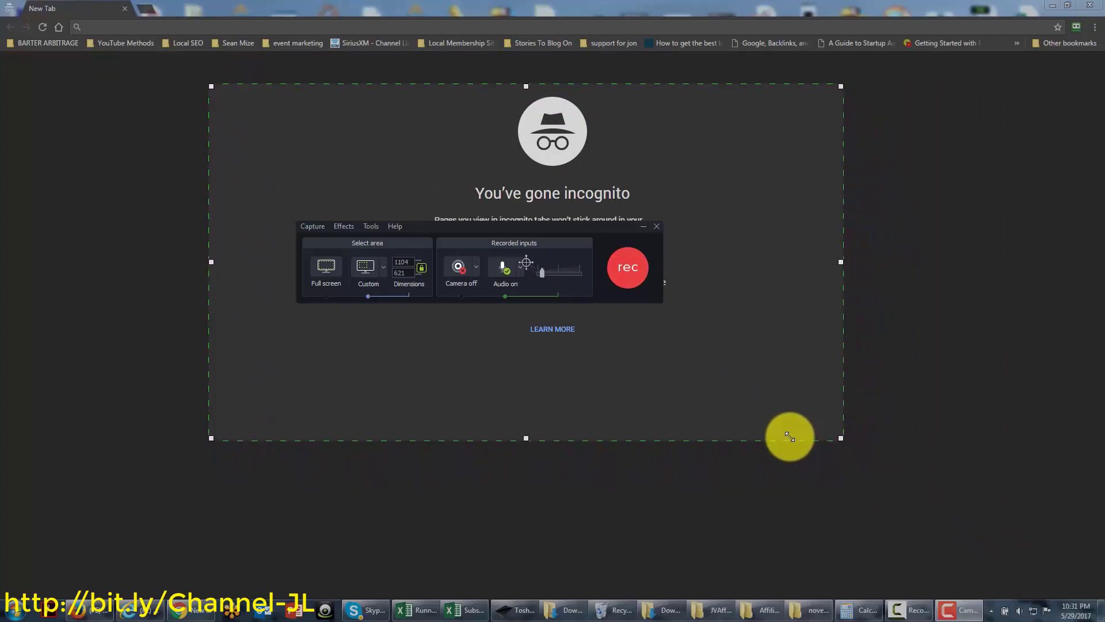
click(325, 268)
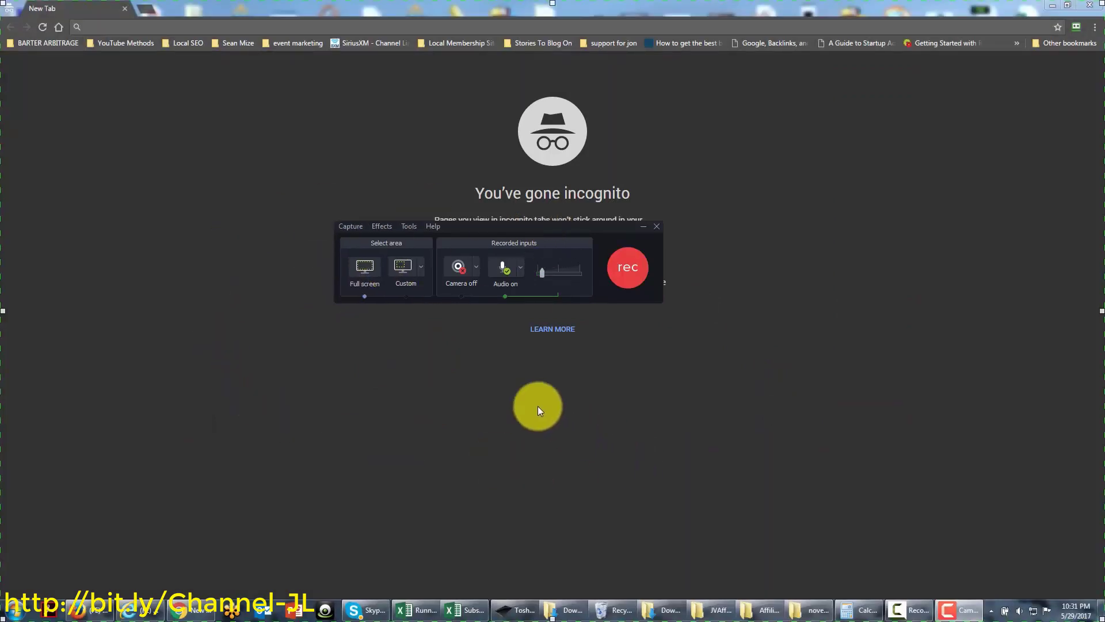
Select a custom 1280x720 area, centre it on screen, then switch back to full screen
click(398, 267)
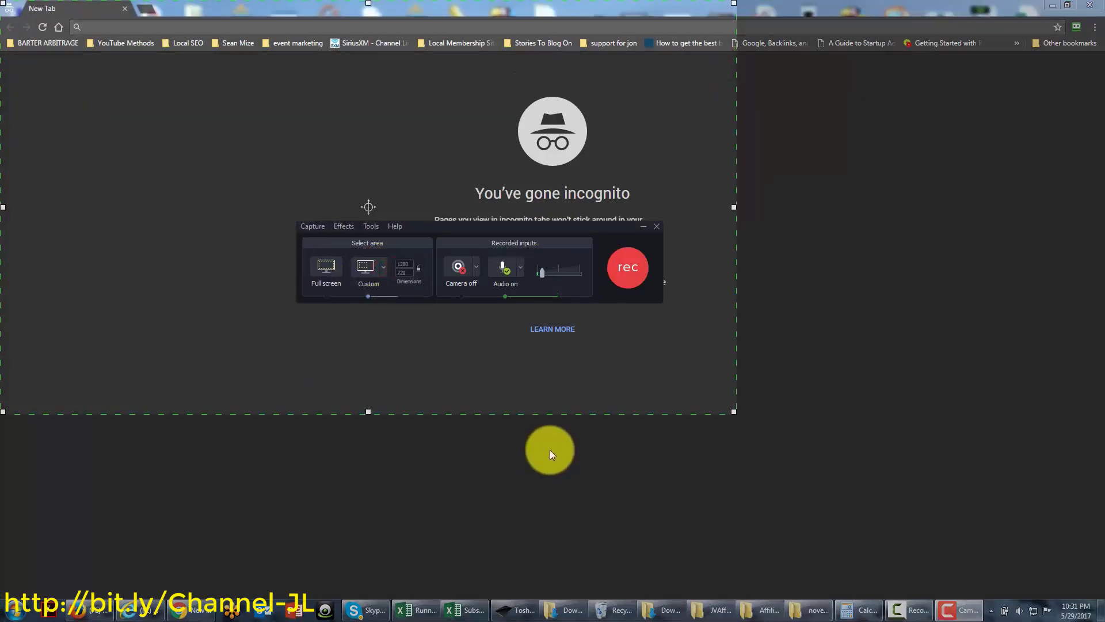
click(224, 264)
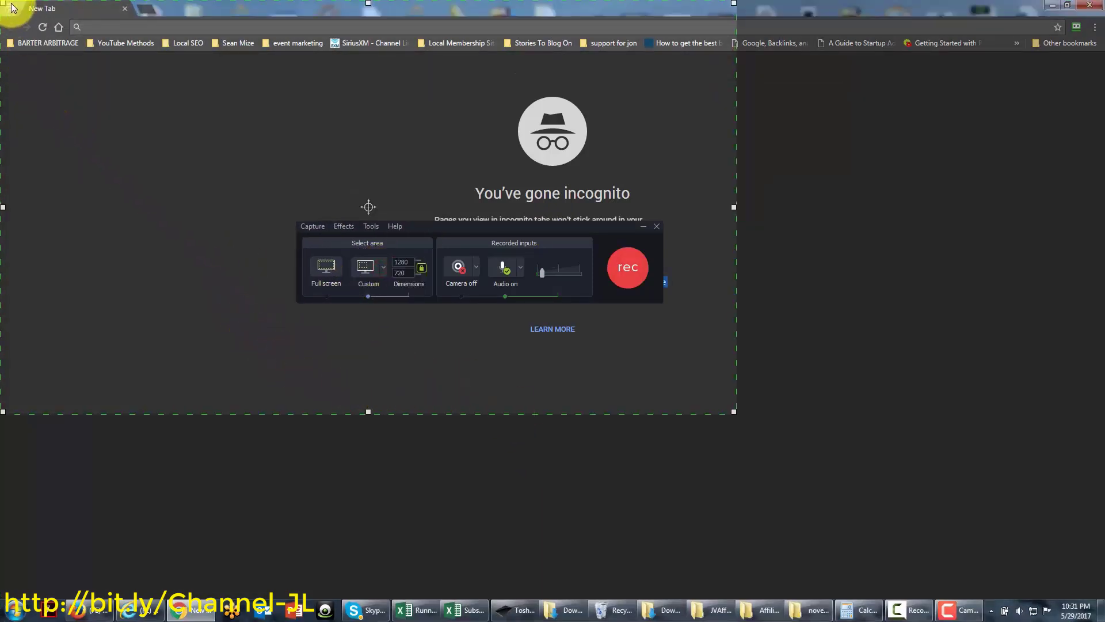
drag(16, 2, 199, 144)
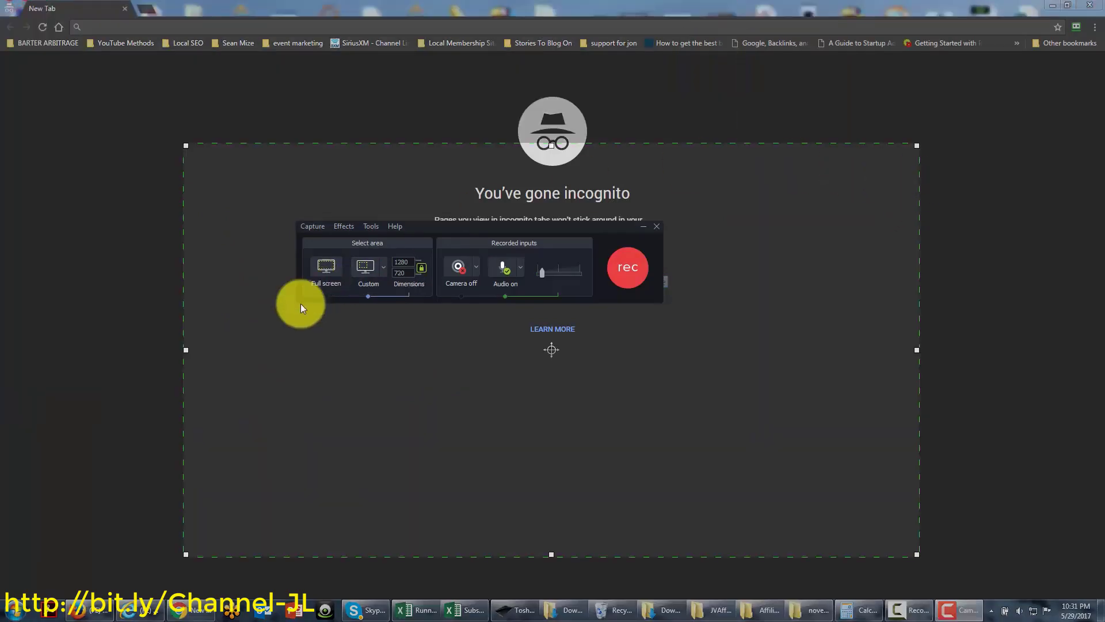
click(327, 269)
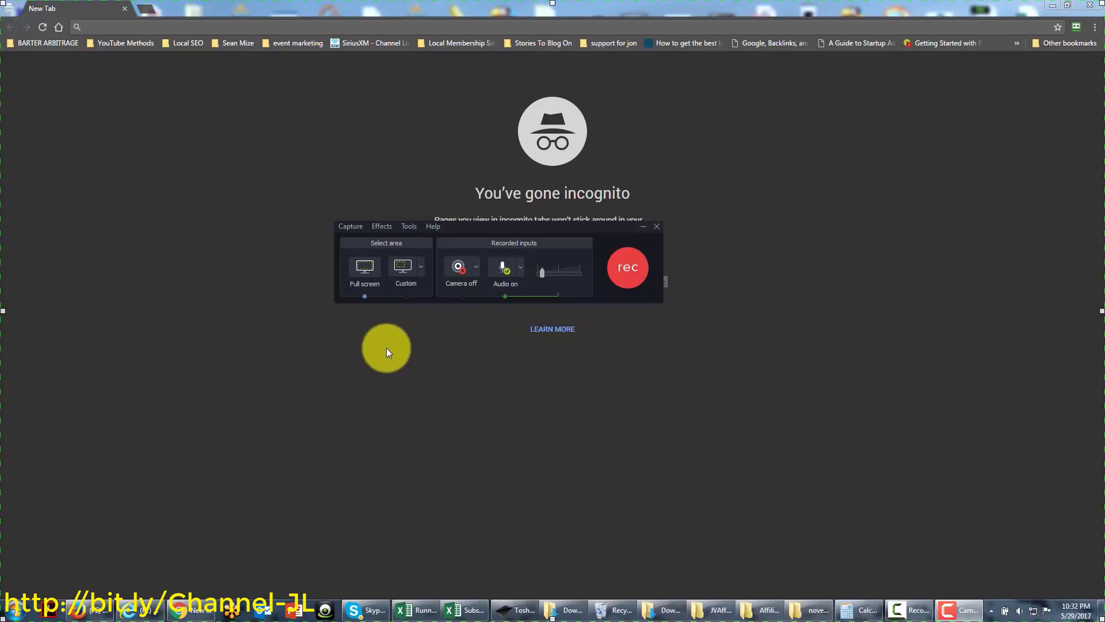
click(349, 227)
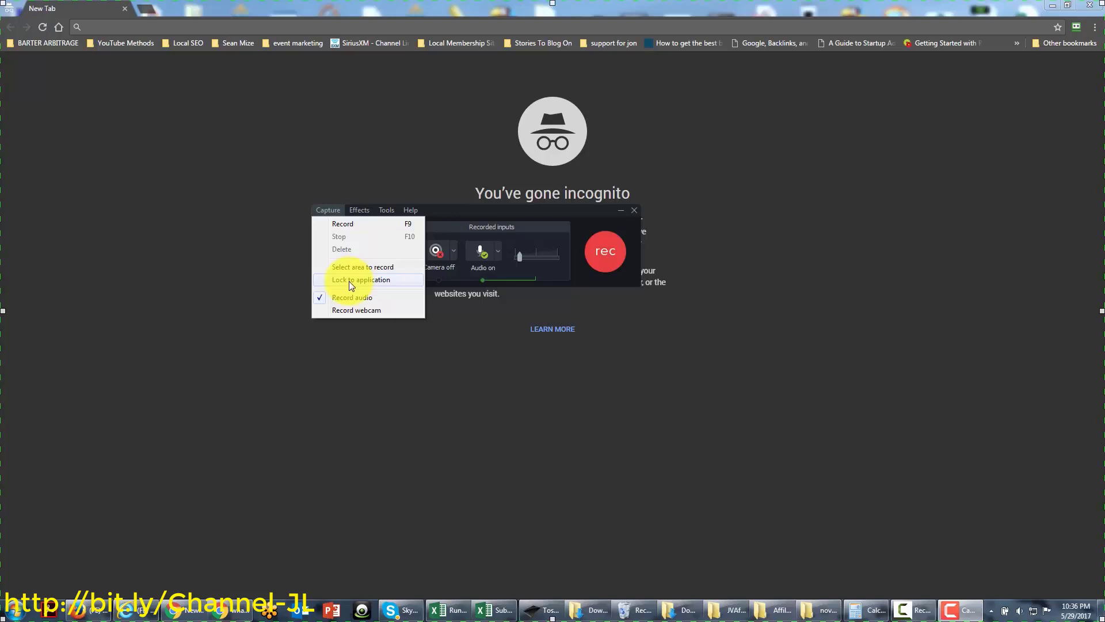
Lock the recording to the Excel window with Capture > Lock to application, then turn it off again
click(349, 280)
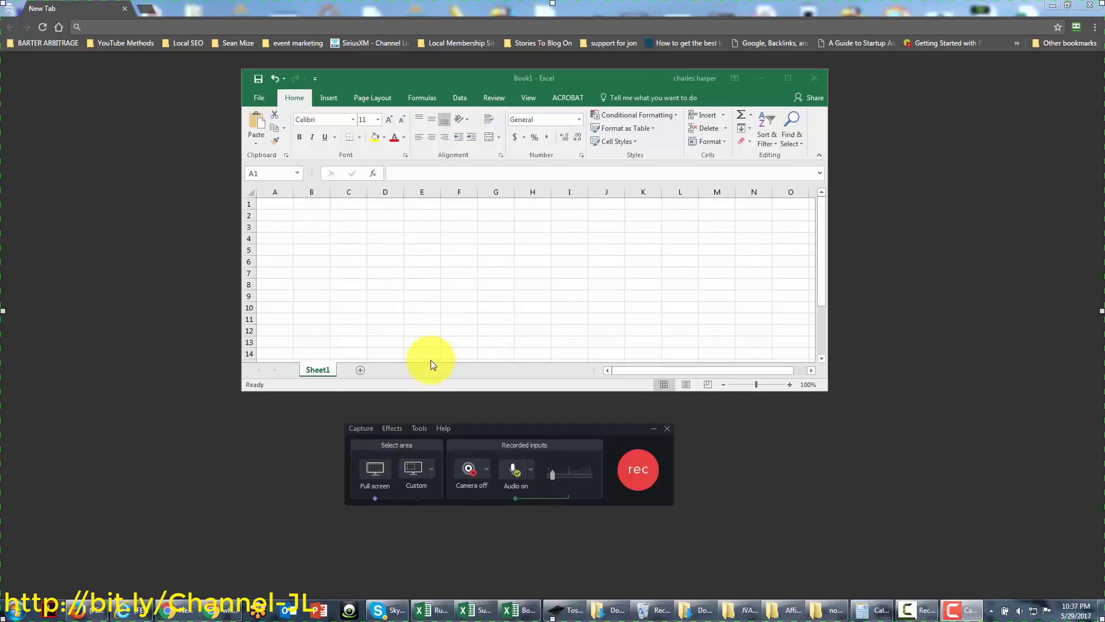
click(357, 428)
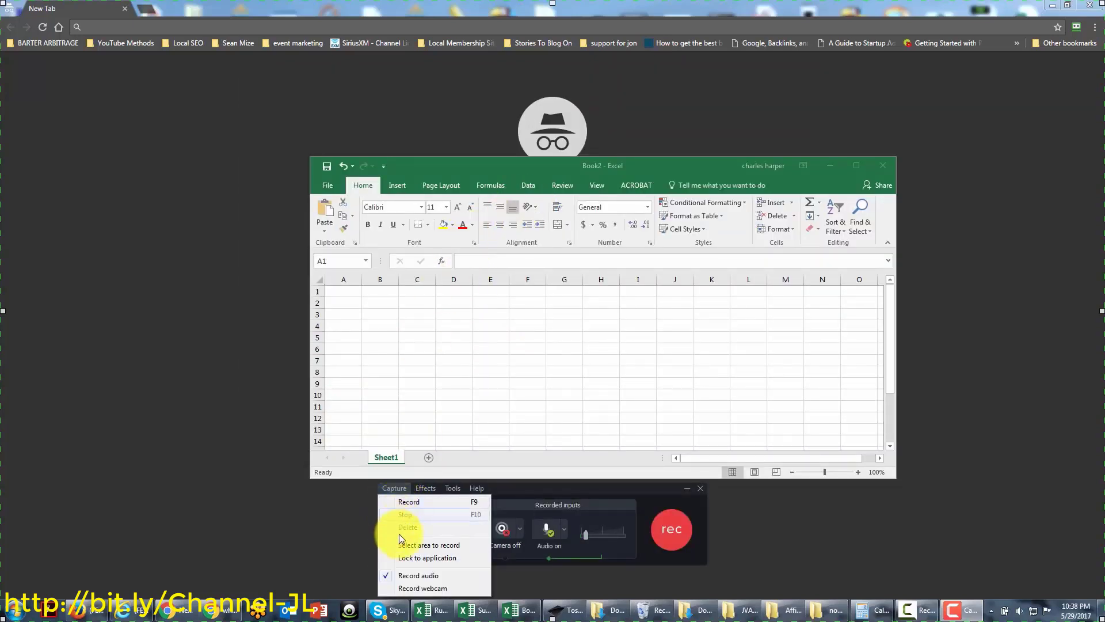
click(406, 559)
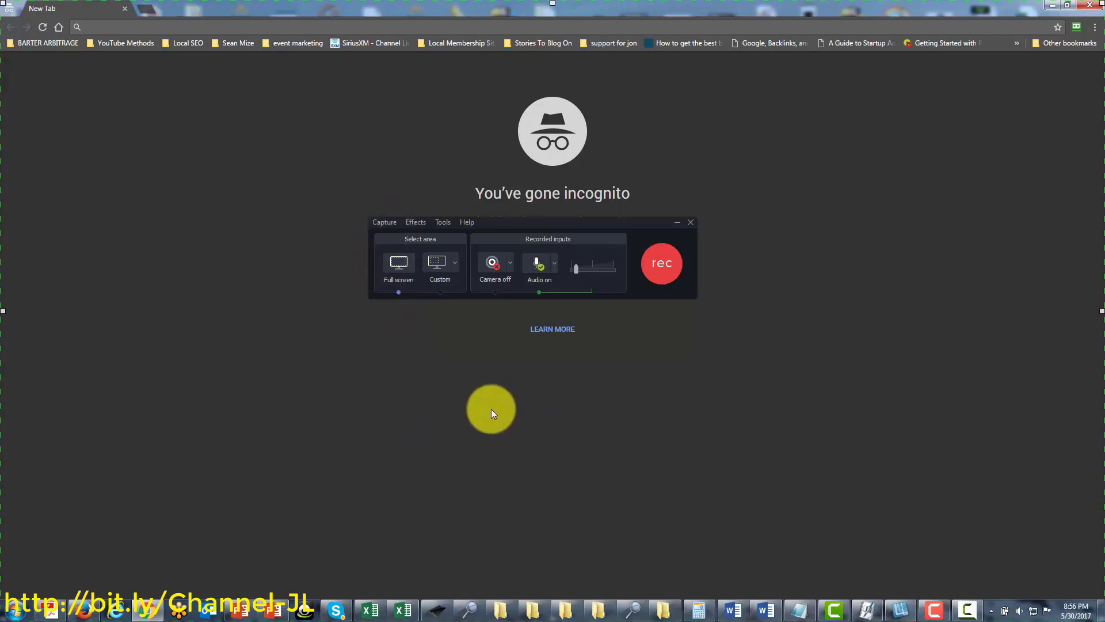
Open the Effects Options dialog from the Effects menu's Options... entry
click(415, 222)
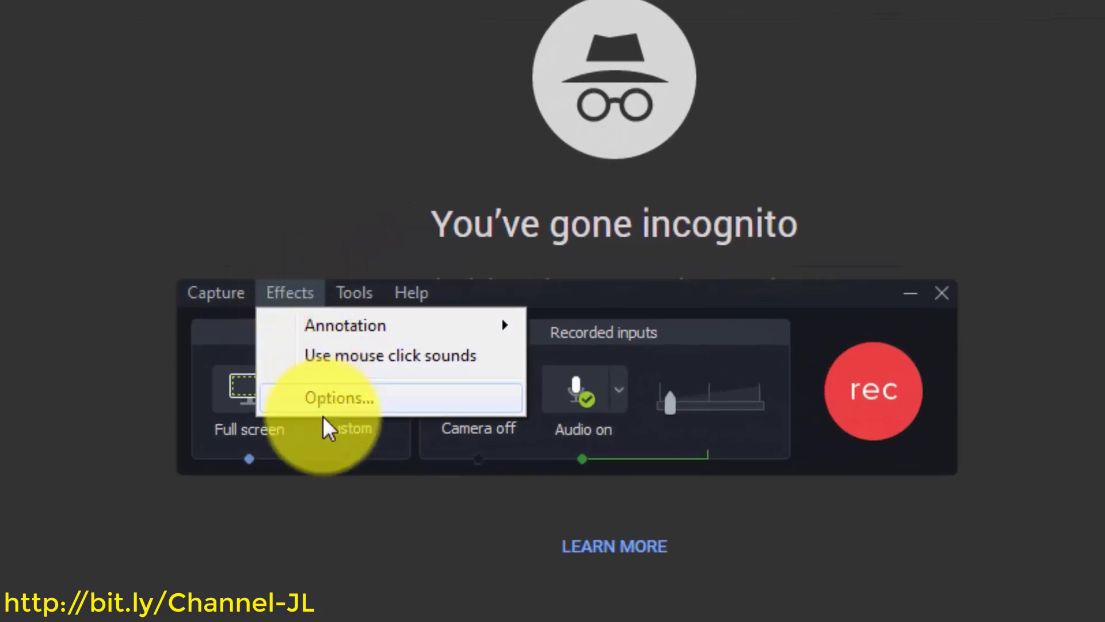
mouse_move(334, 326)
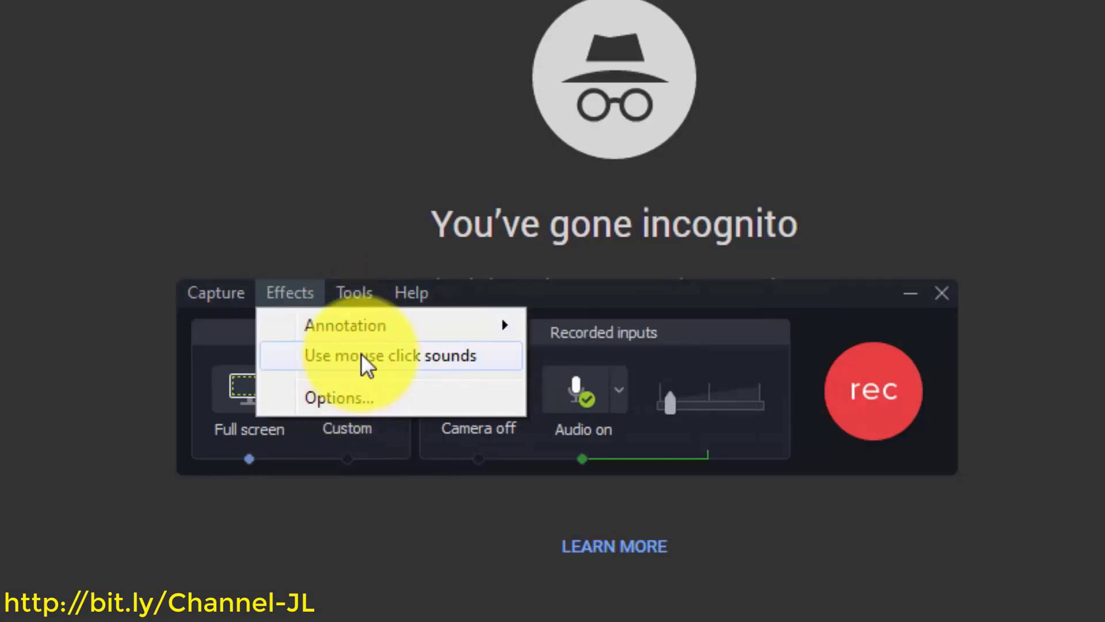
click(340, 403)
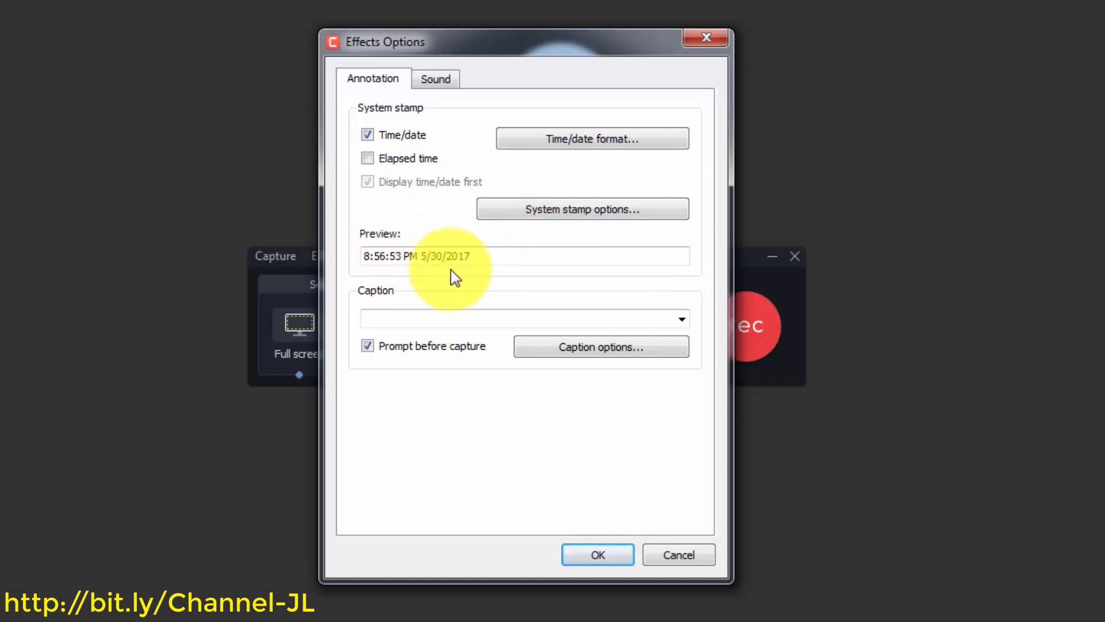
Enable both the time/date and elapsed-time system stamps, and review the time/date format settings
click(368, 159)
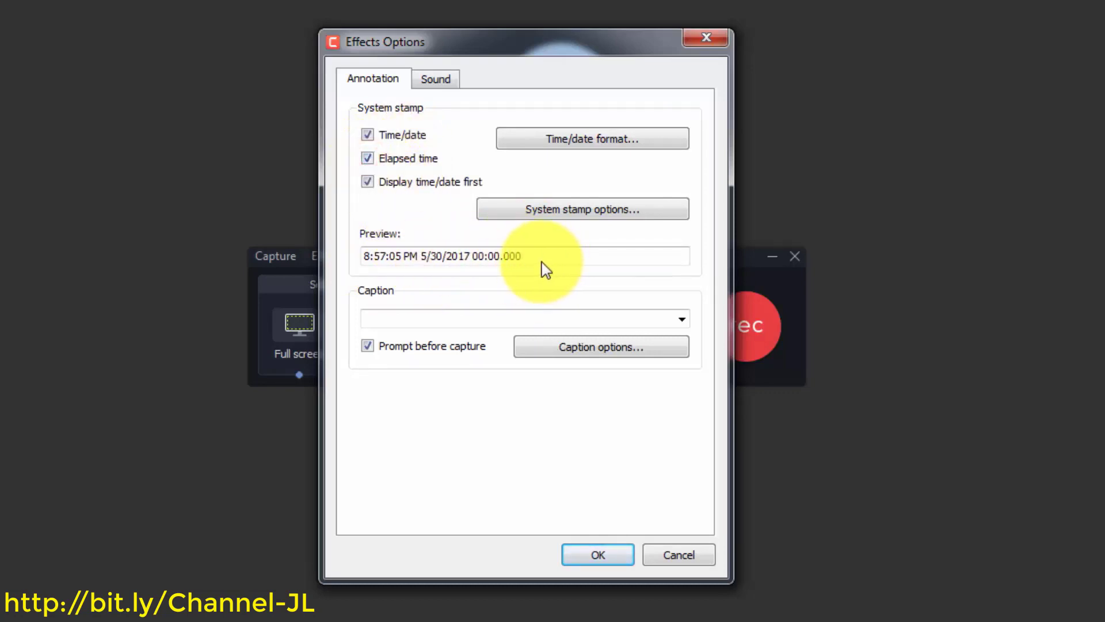
click(368, 158)
click(371, 181)
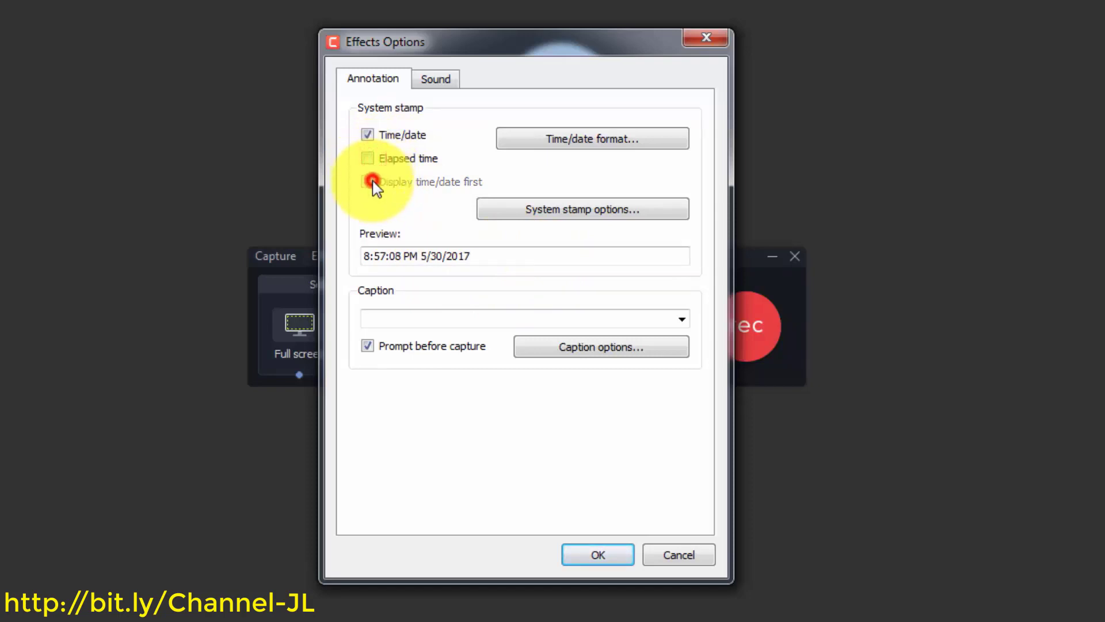
click(367, 134)
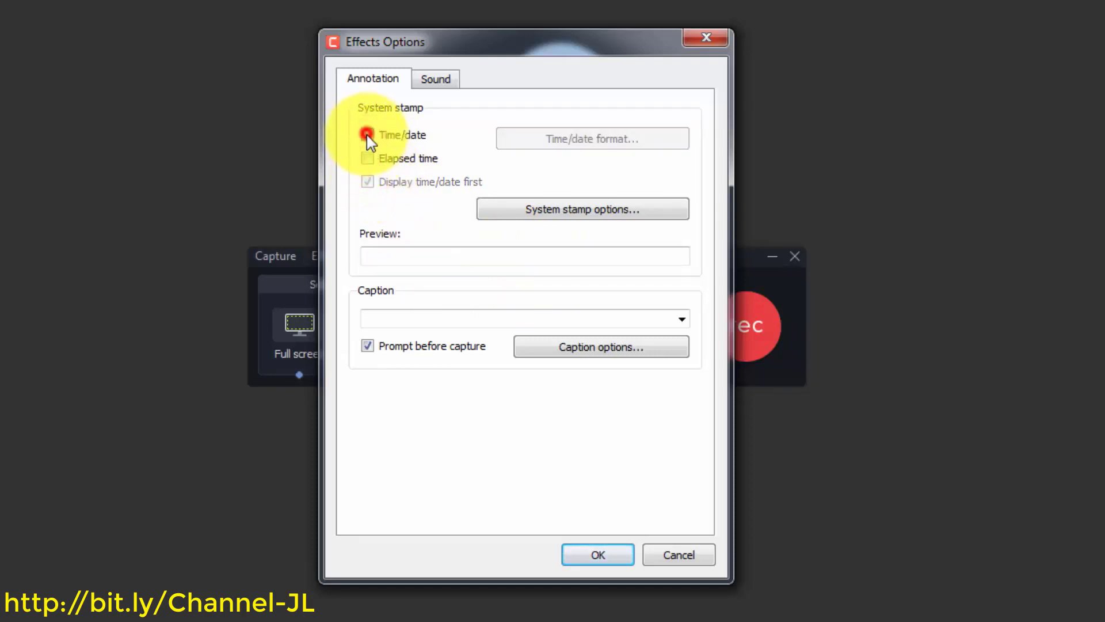
click(368, 134)
click(368, 158)
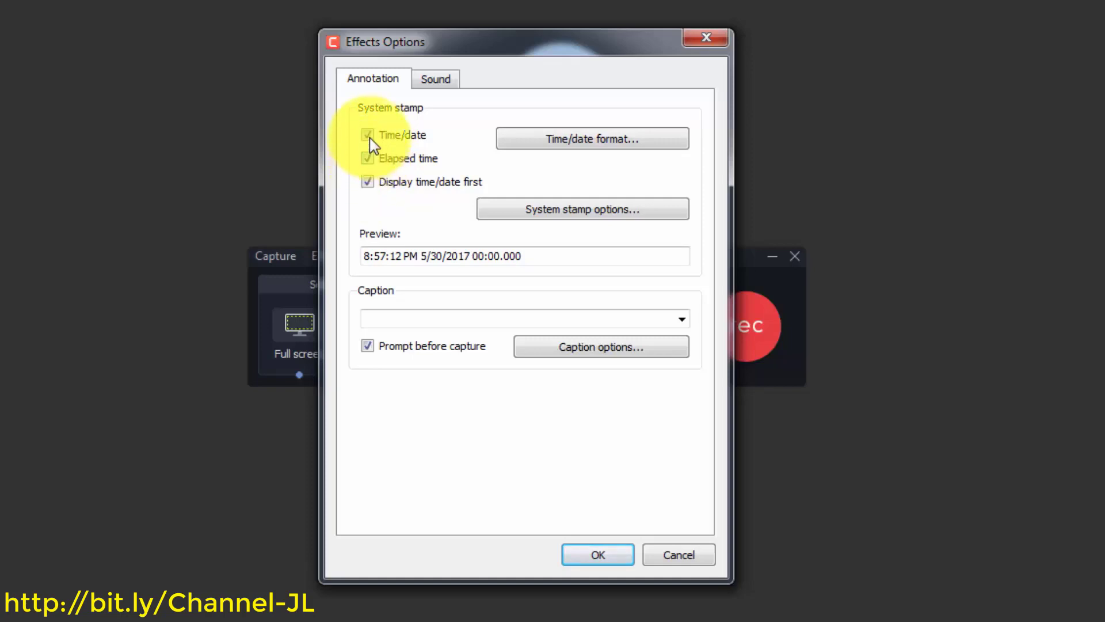
click(561, 140)
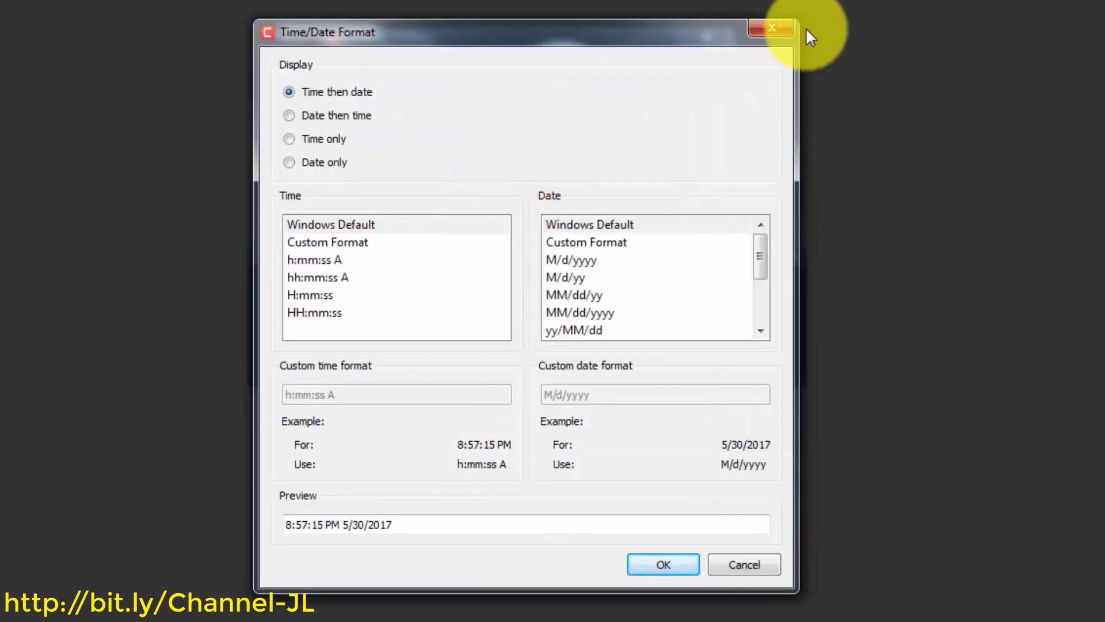
click(786, 28)
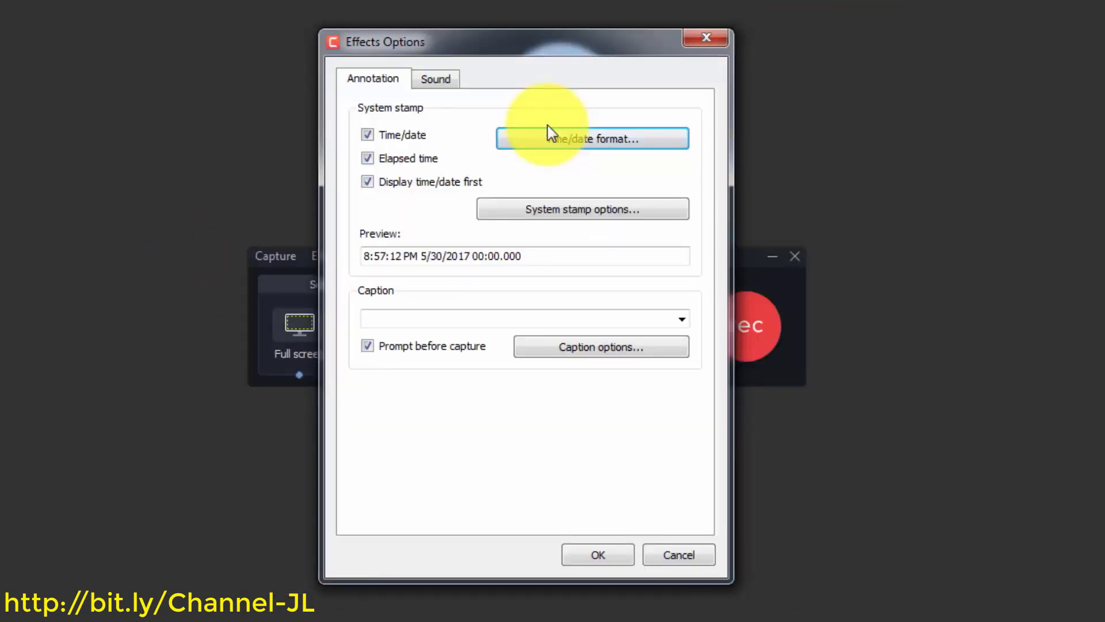
Enter the caption 'Create Video wth Camtasia 9' and bring up Caption options
click(432, 316)
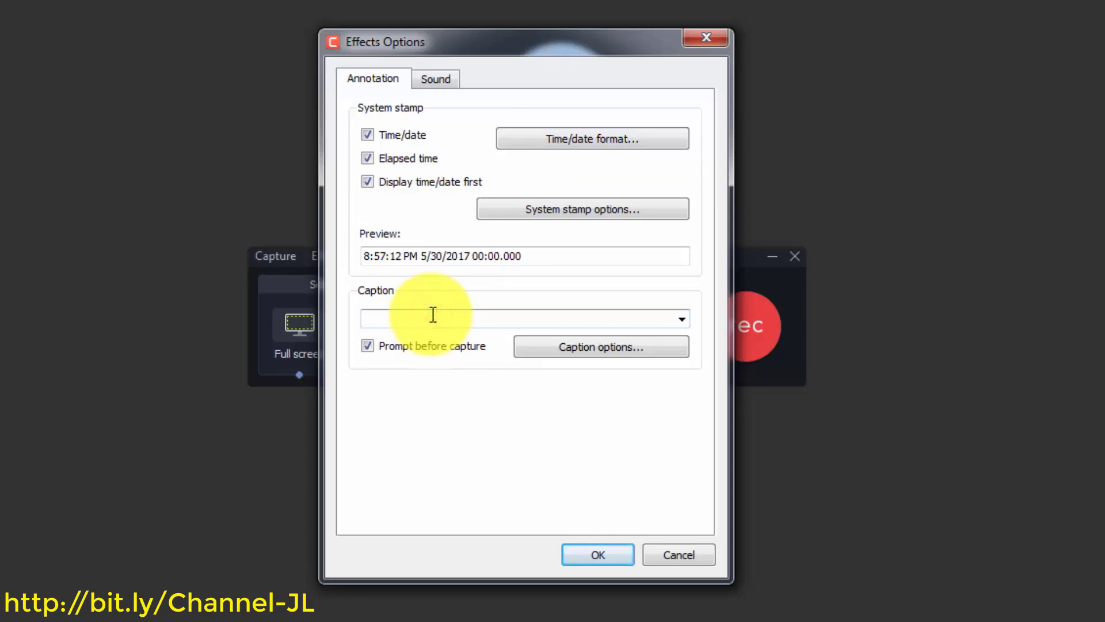
text(Create Video wth Camtasia 9)
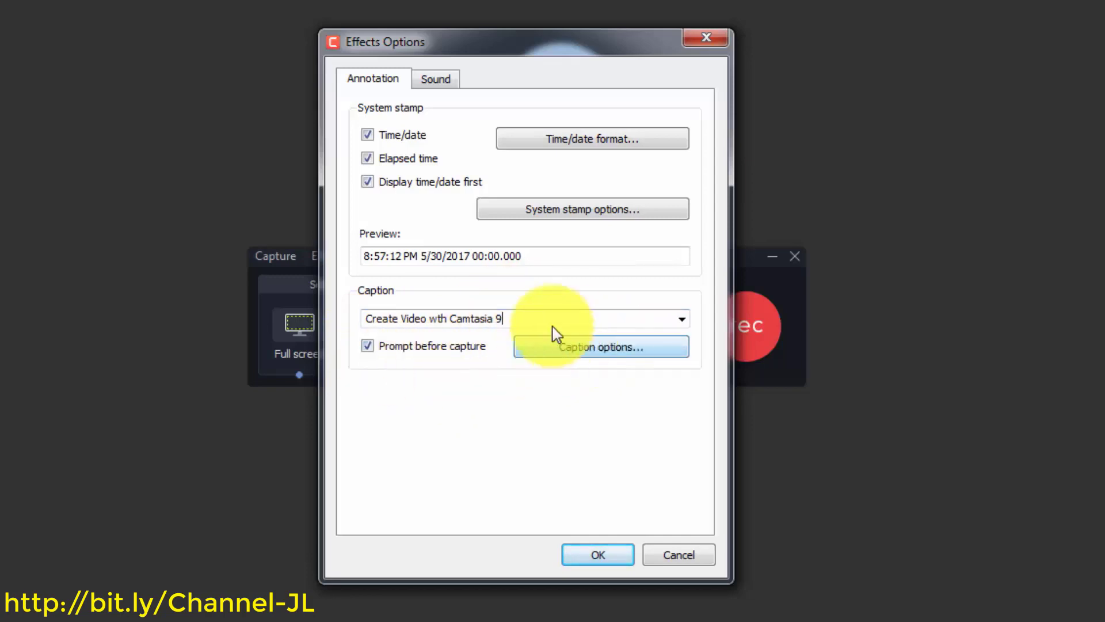
click(543, 348)
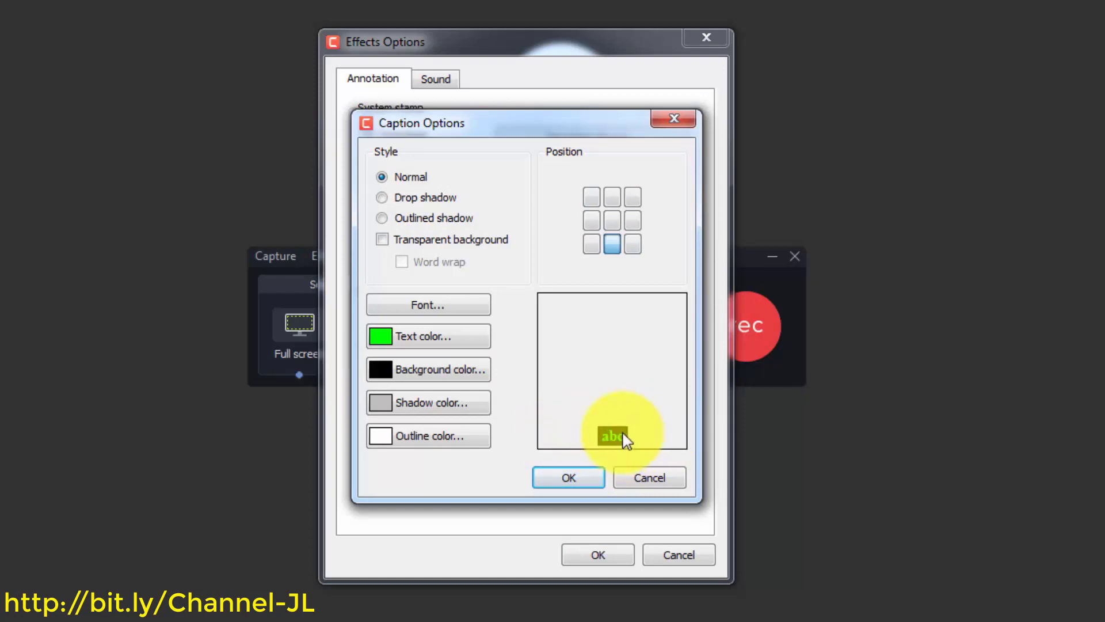
Keep the caption at bottom centre, pick a new font, make the text red, and confirm
click(615, 202)
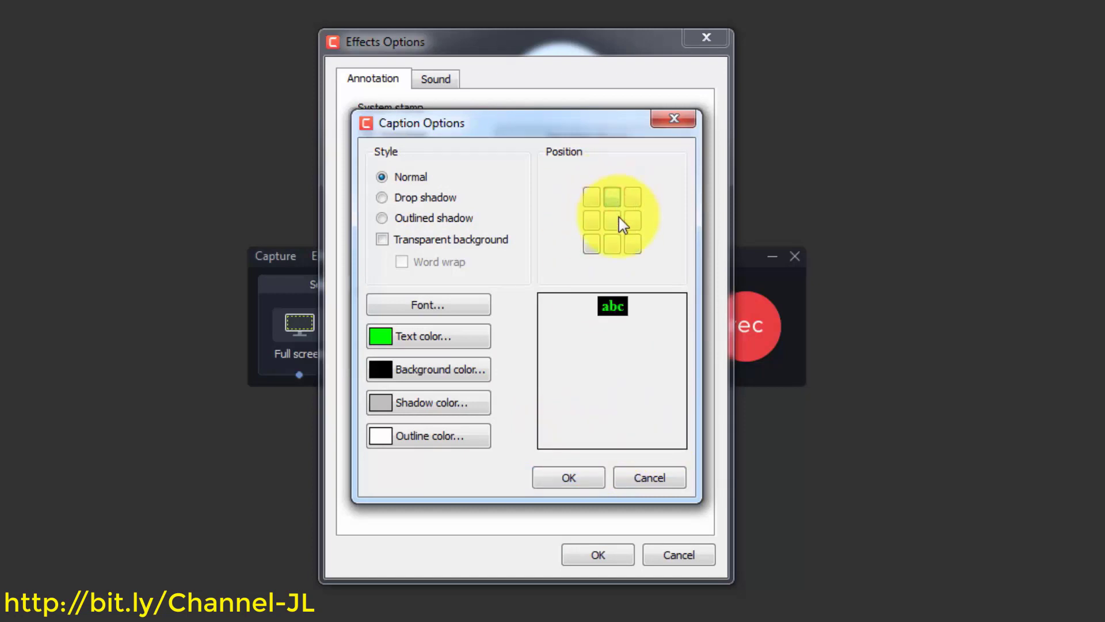
click(617, 220)
click(612, 246)
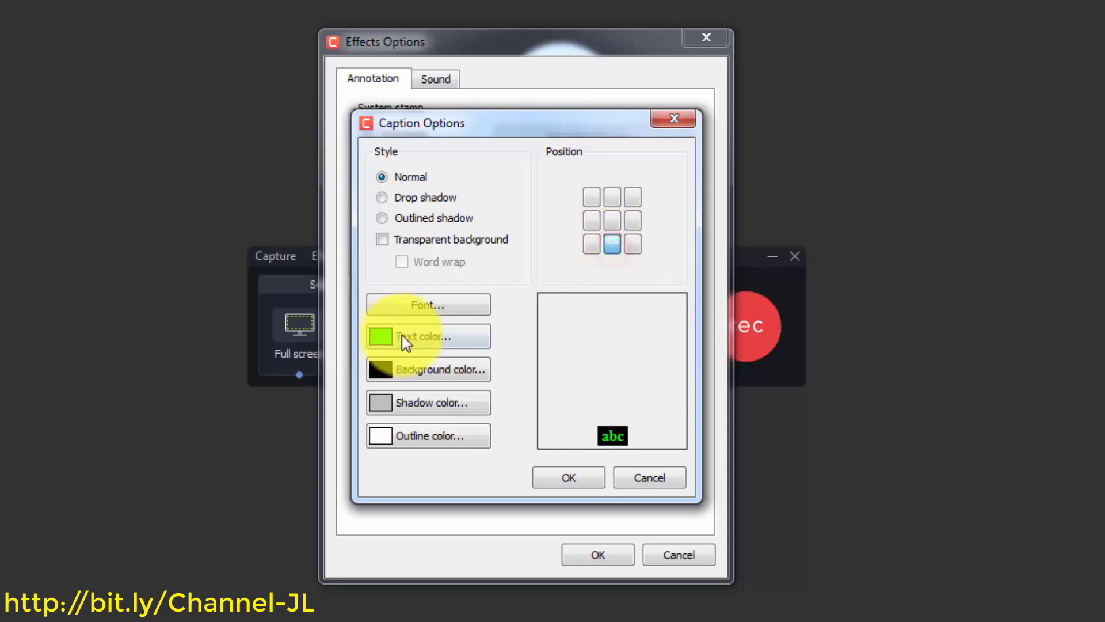
click(427, 305)
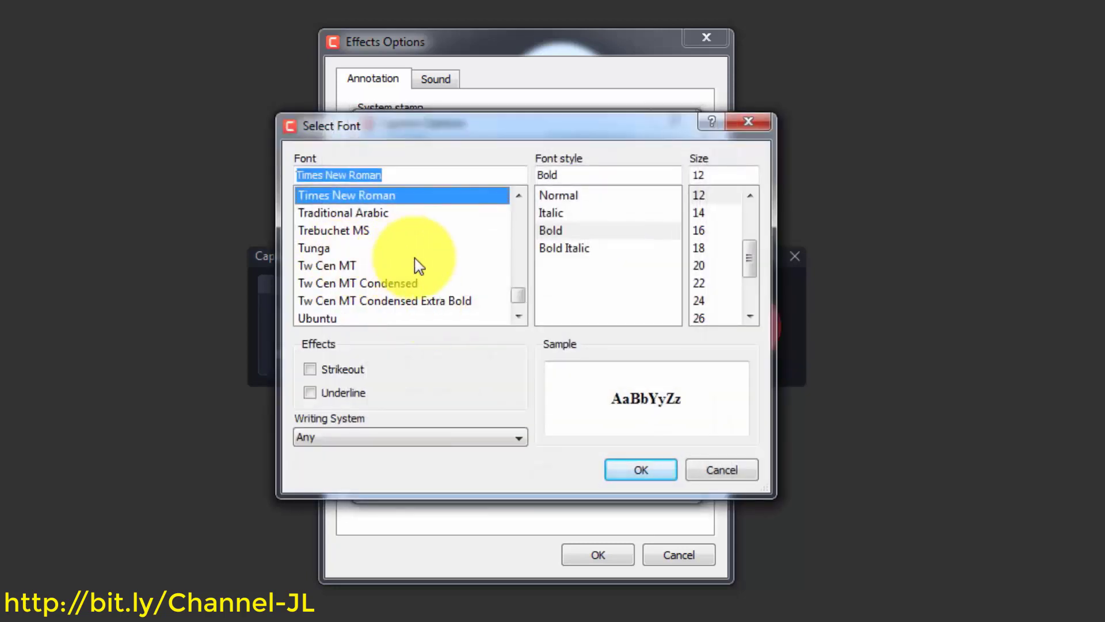
scroll(521, 288, up, 2)
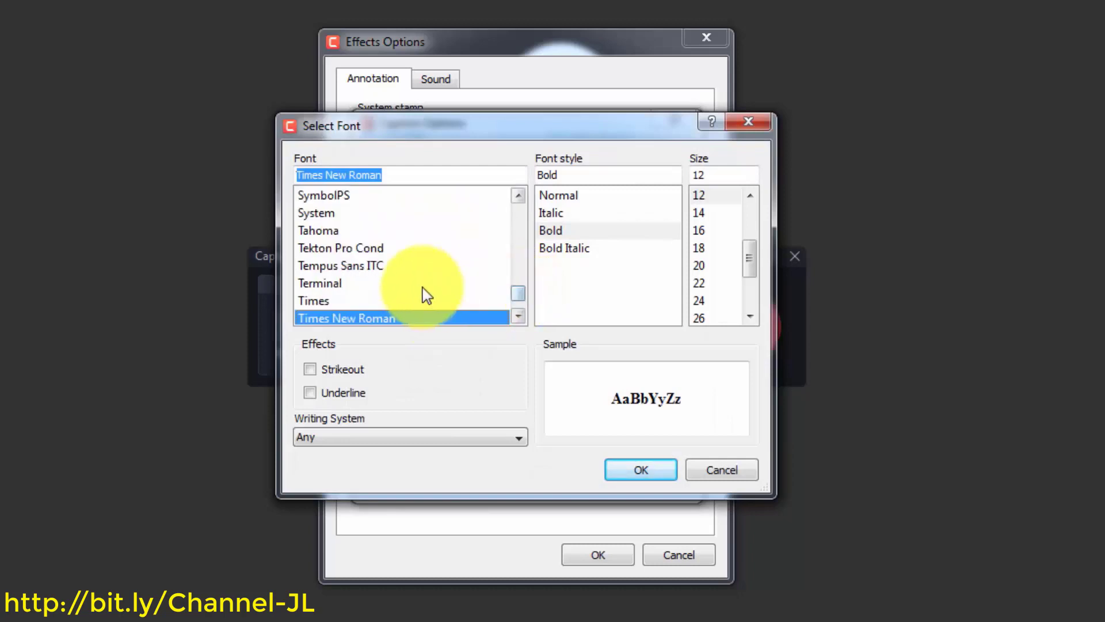
scroll(392, 293, down, 2)
double_click(345, 284)
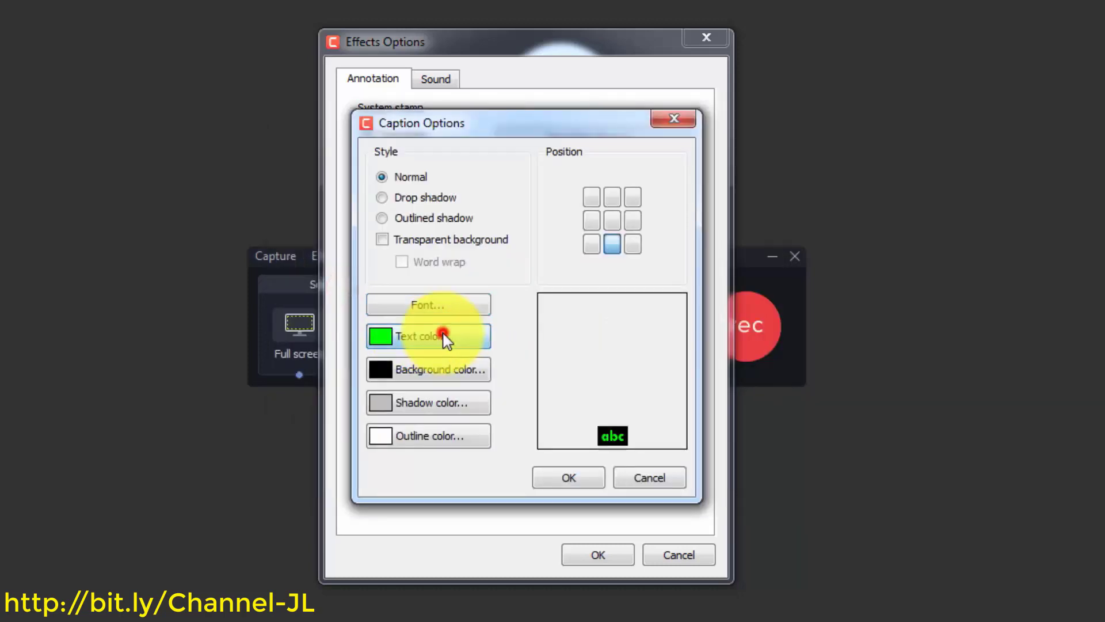
click(442, 335)
double_click(334, 255)
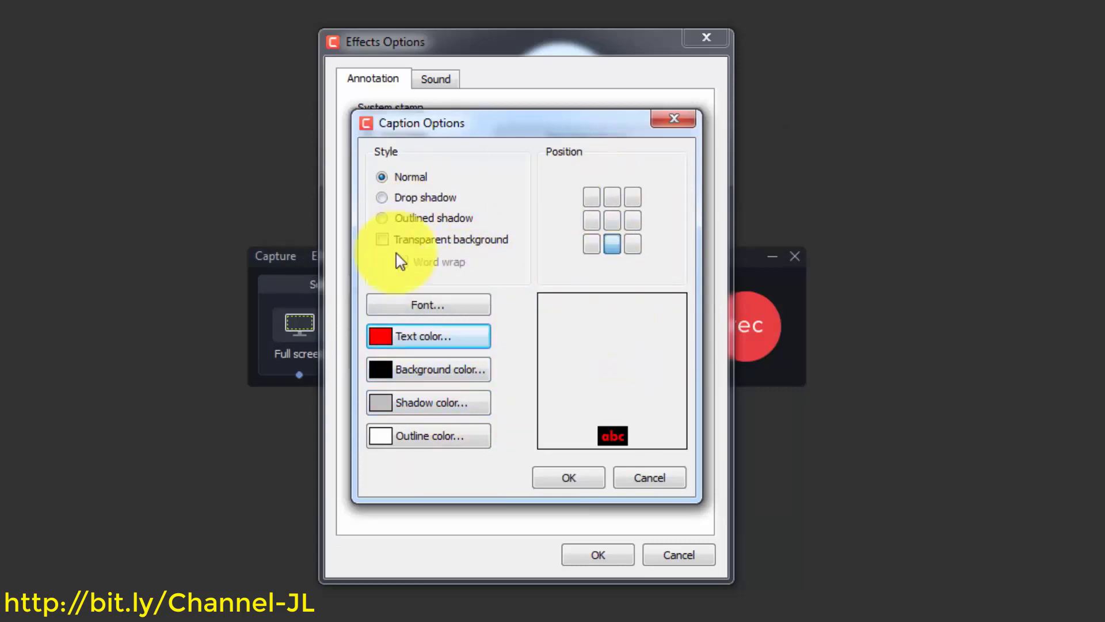
click(568, 478)
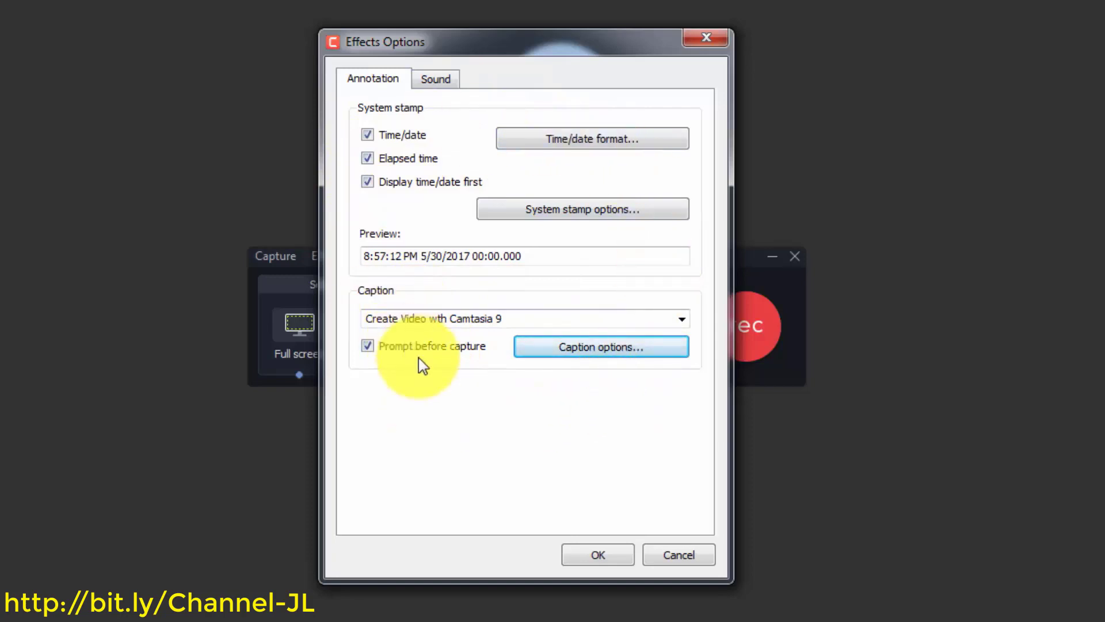
click(437, 78)
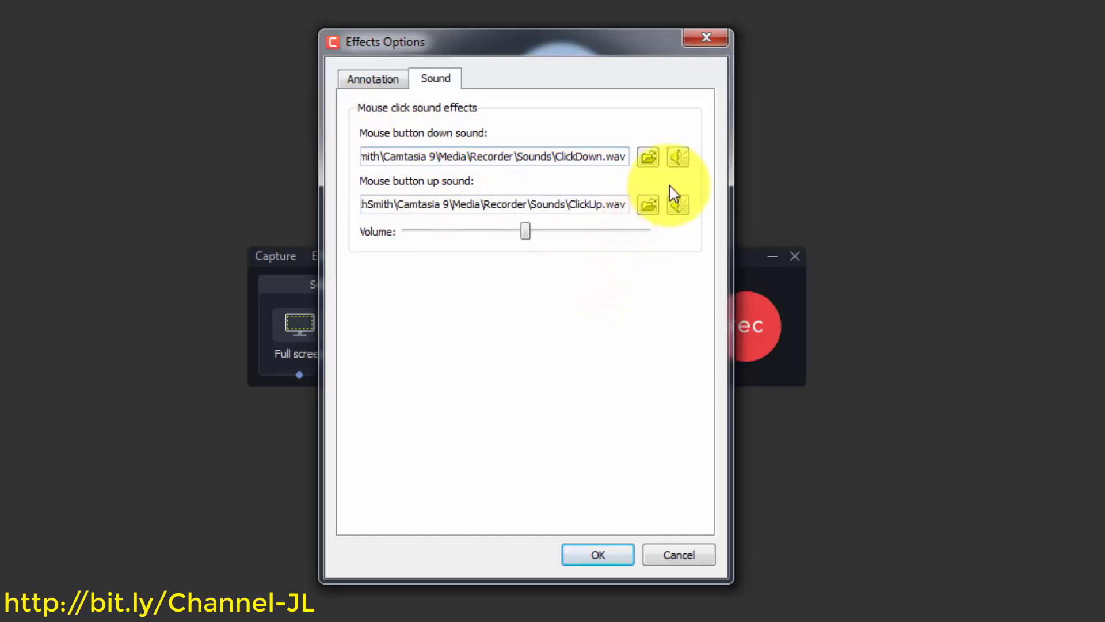
click(677, 159)
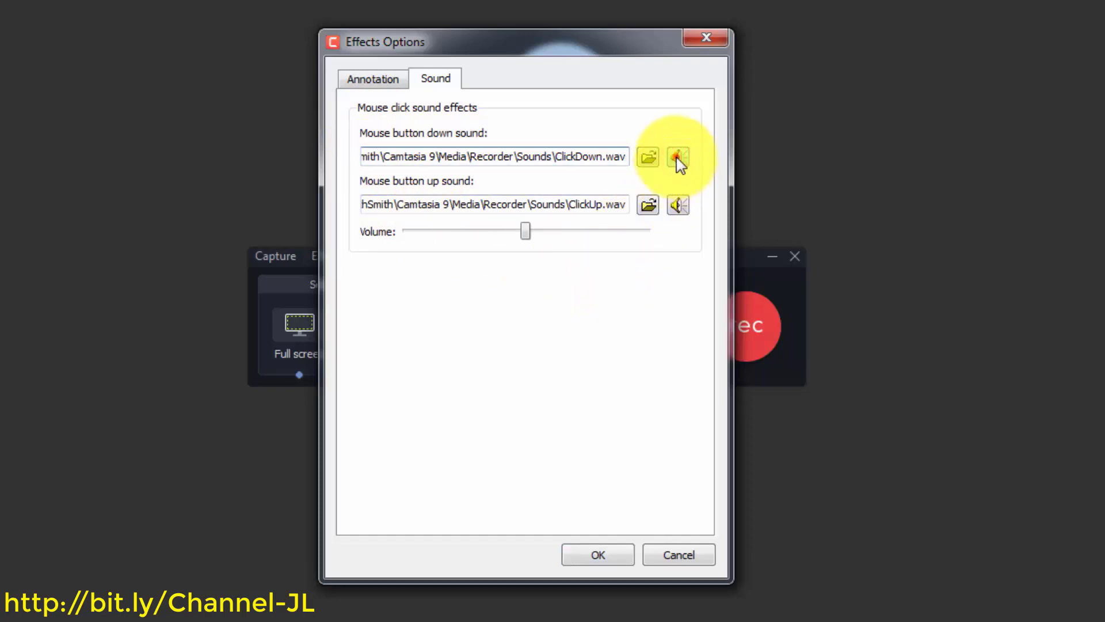
click(676, 206)
click(673, 208)
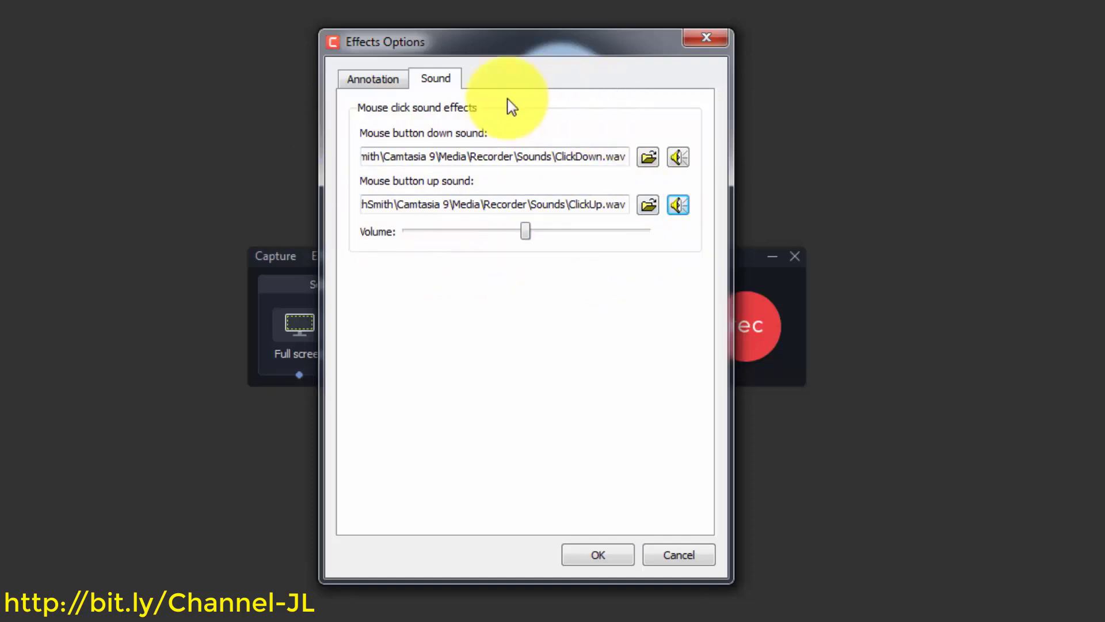
click(374, 80)
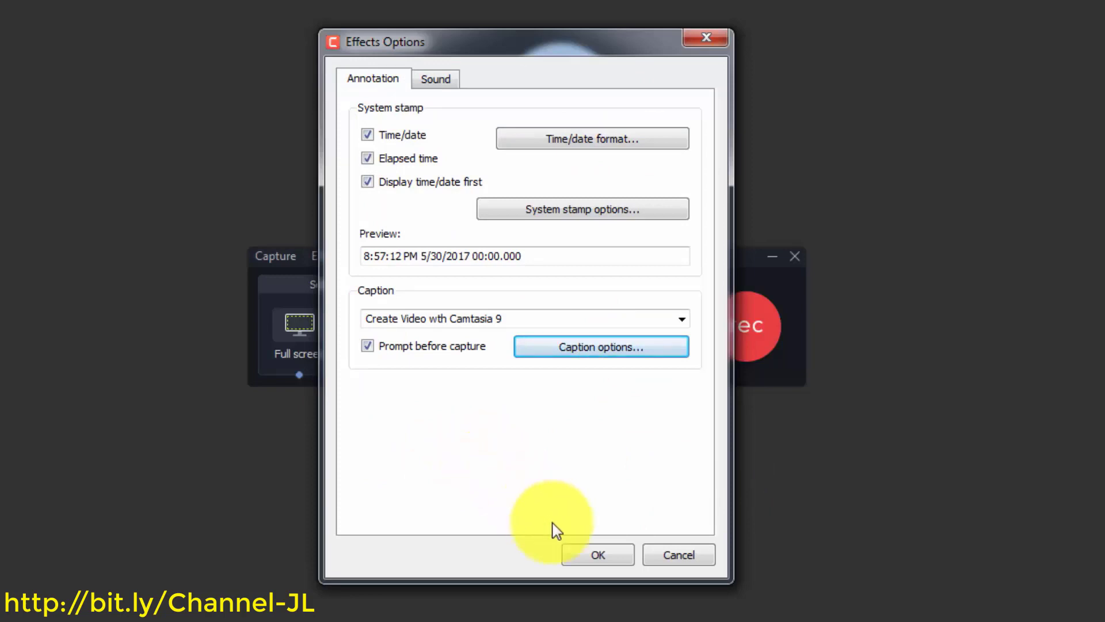
Save the Effects Options settings and toggle Add system stamp under Effects > Annotation
click(596, 554)
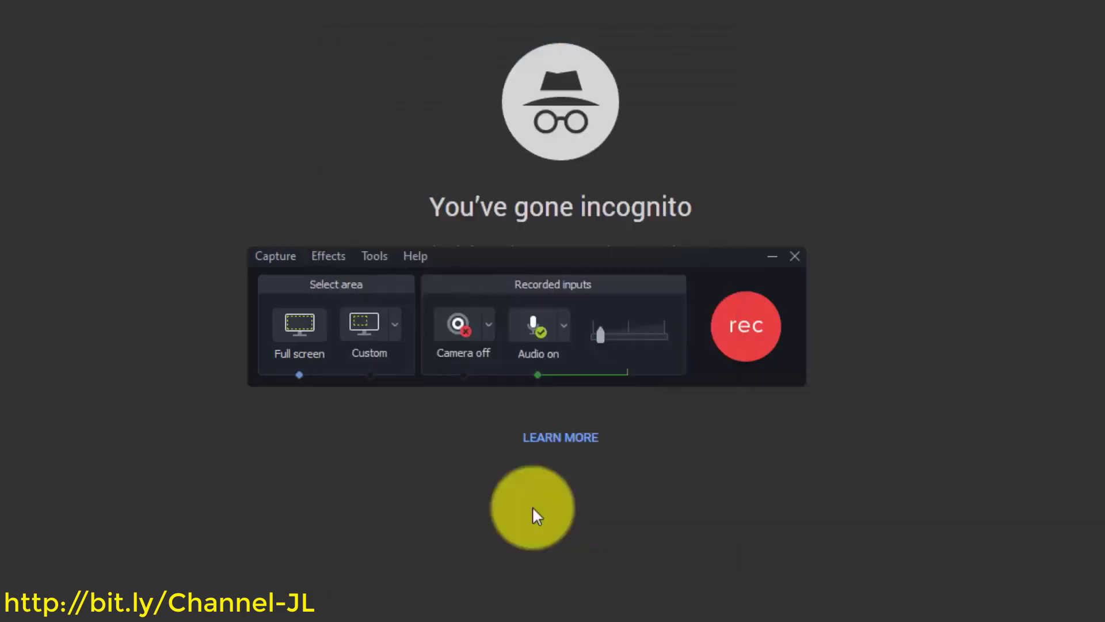
click(326, 256)
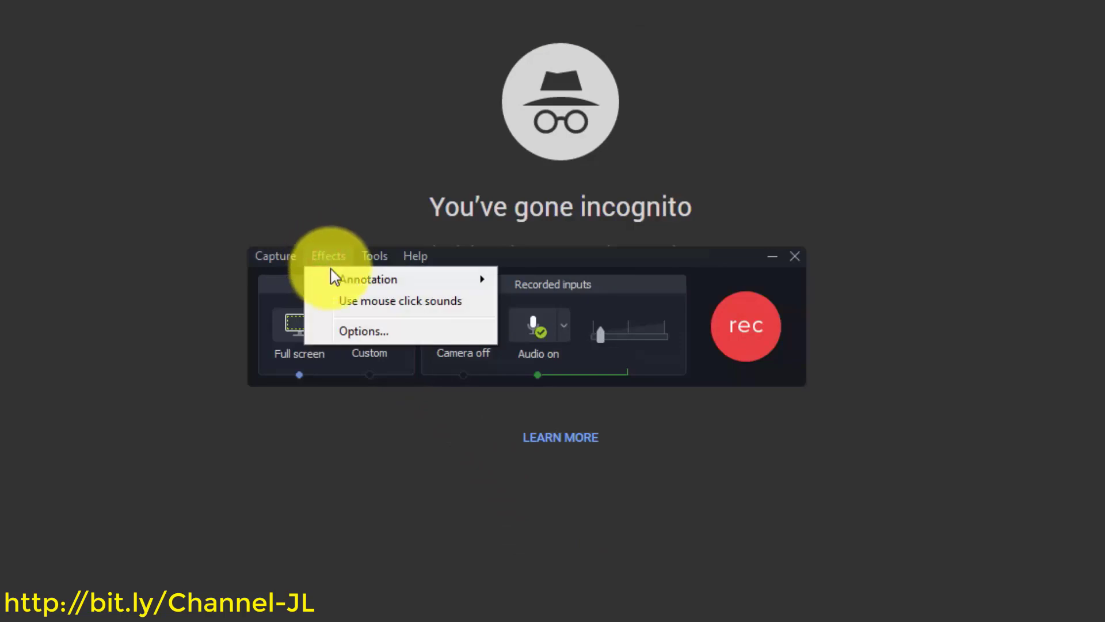
mouse_move(357, 281)
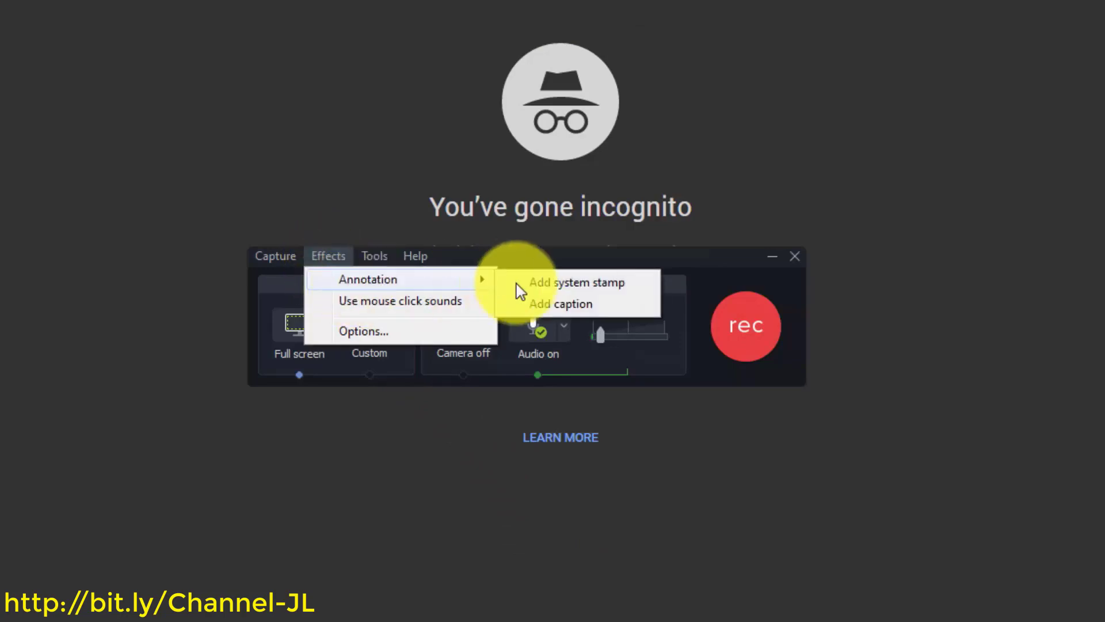
click(563, 285)
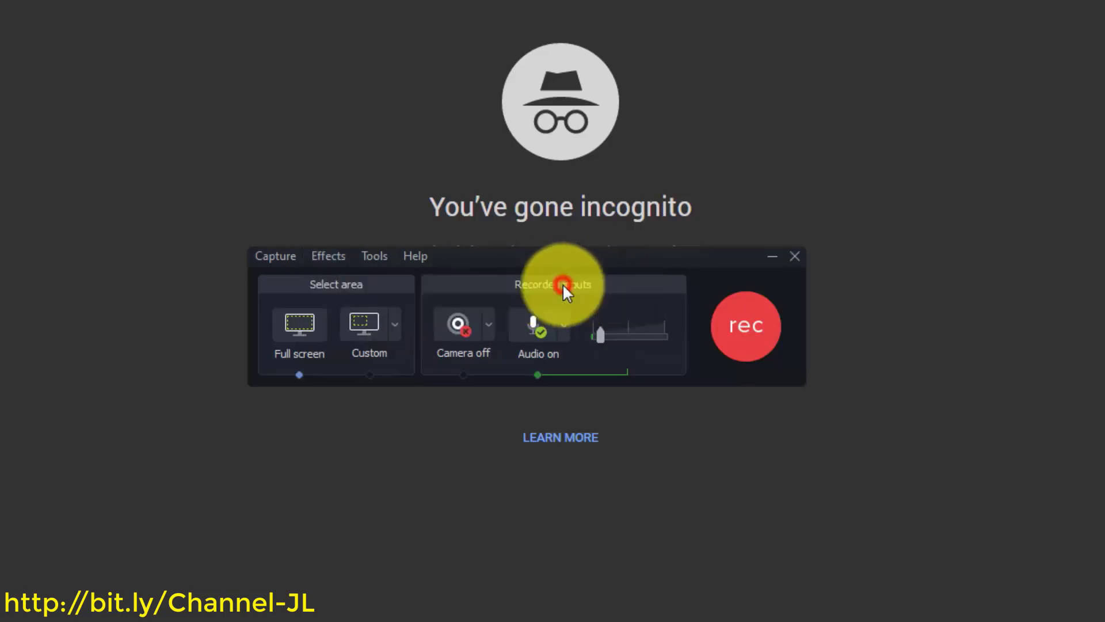
Turn on Add caption for recordings, then toggle the system stamp annotation again
click(387, 257)
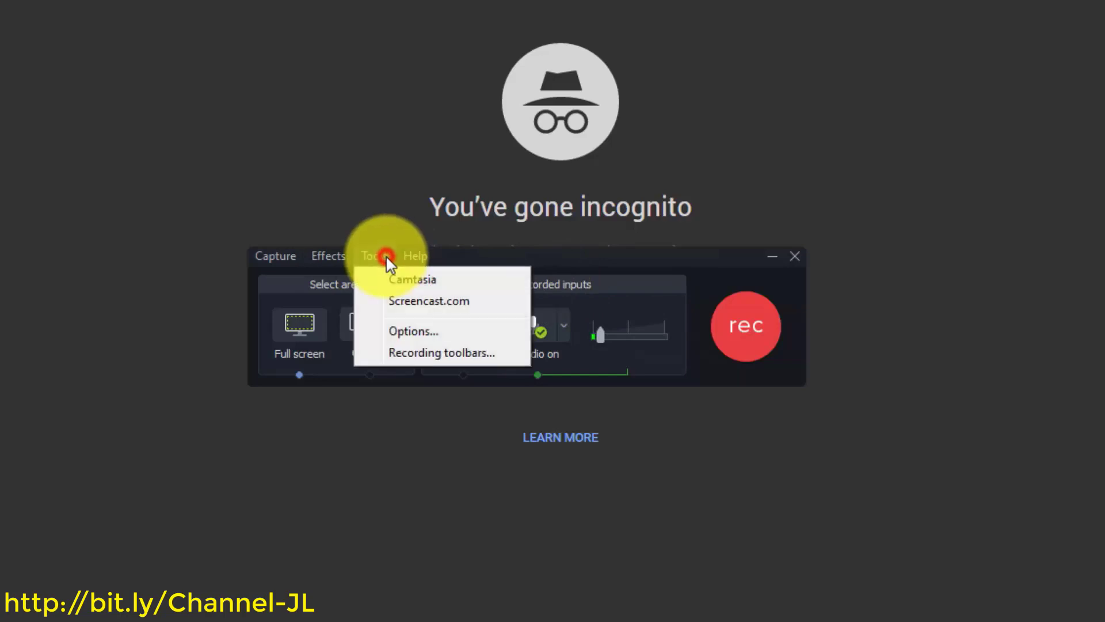
mouse_move(328, 258)
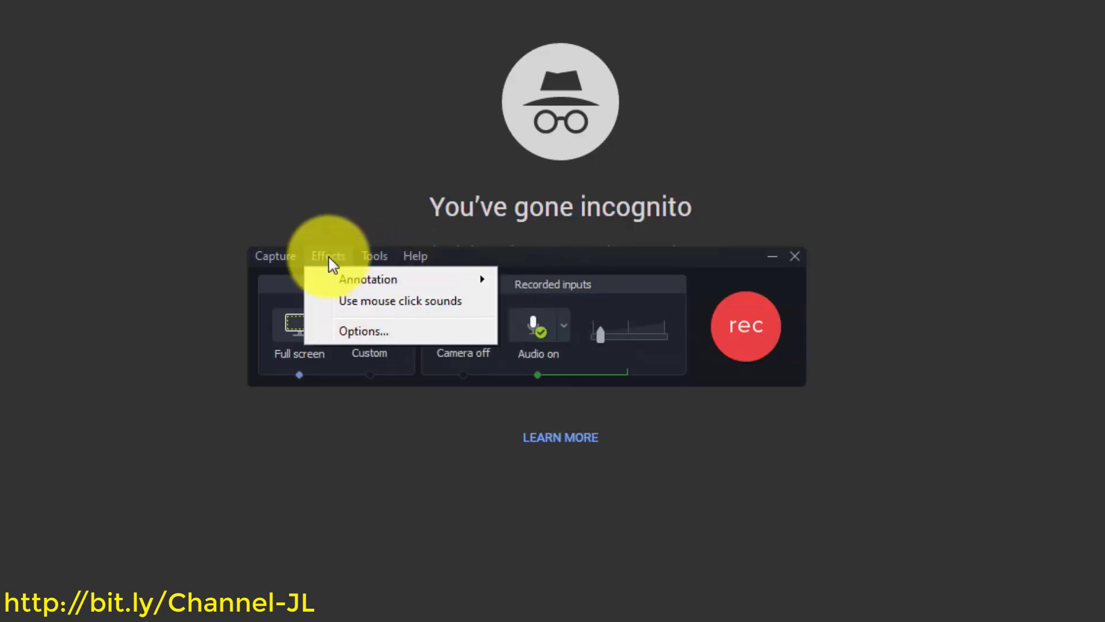
mouse_move(403, 279)
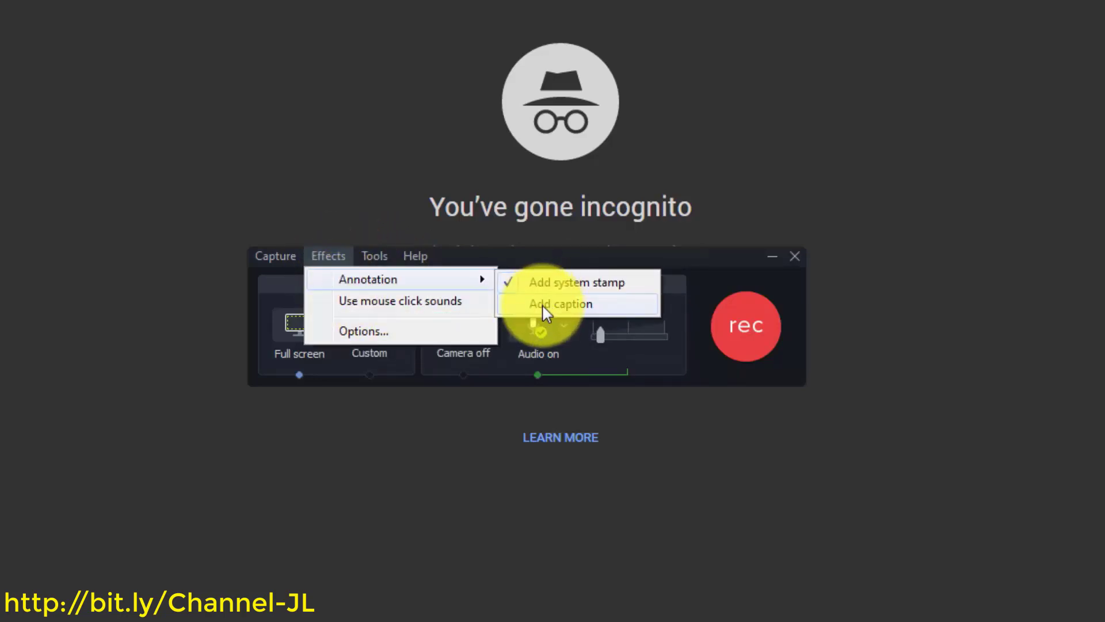
click(541, 304)
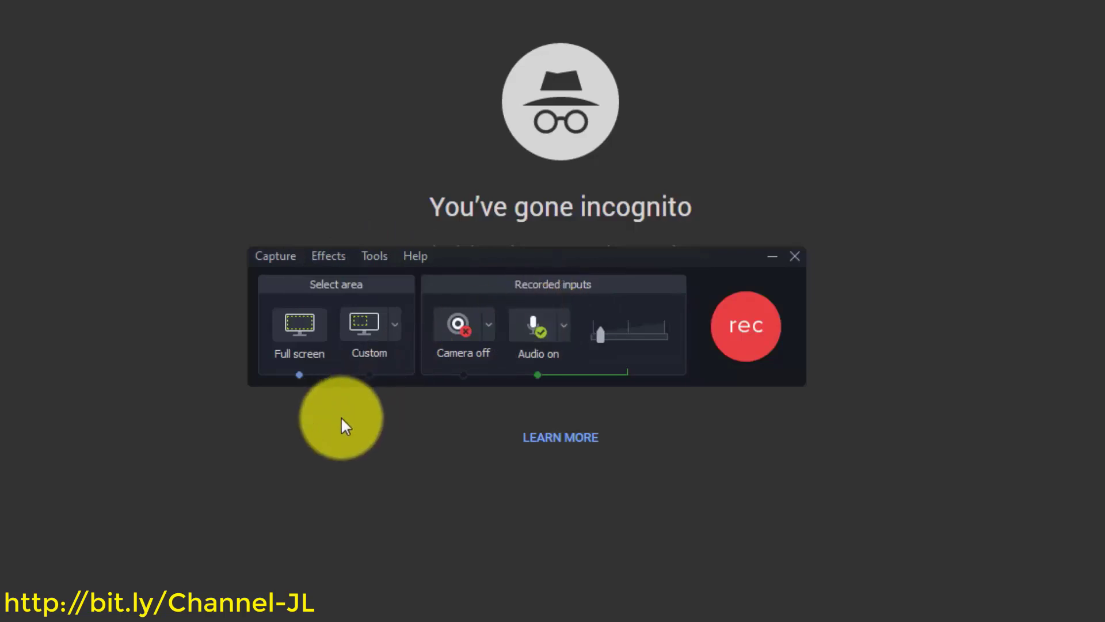
click(321, 252)
mouse_move(426, 280)
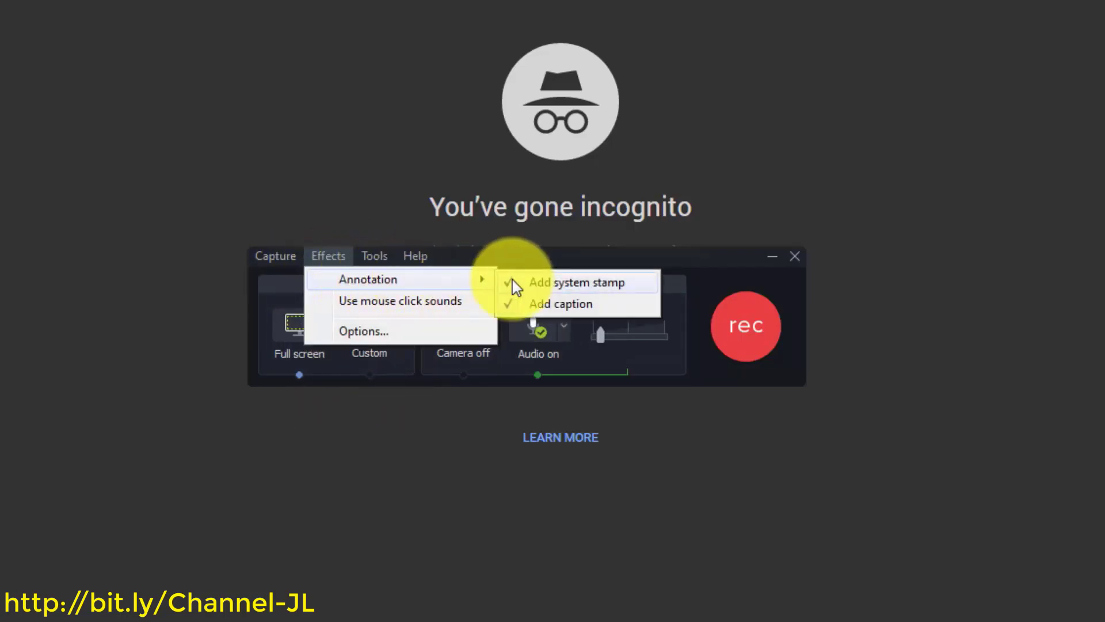
click(531, 284)
click(336, 255)
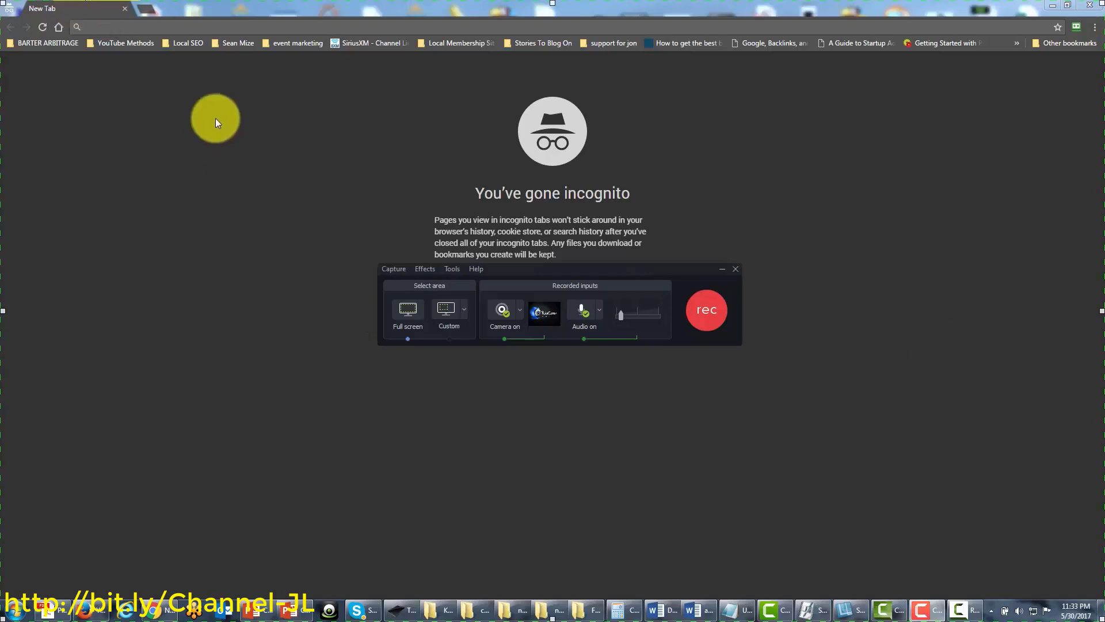
Open the Tools menu on the Recorder toolbar
click(453, 269)
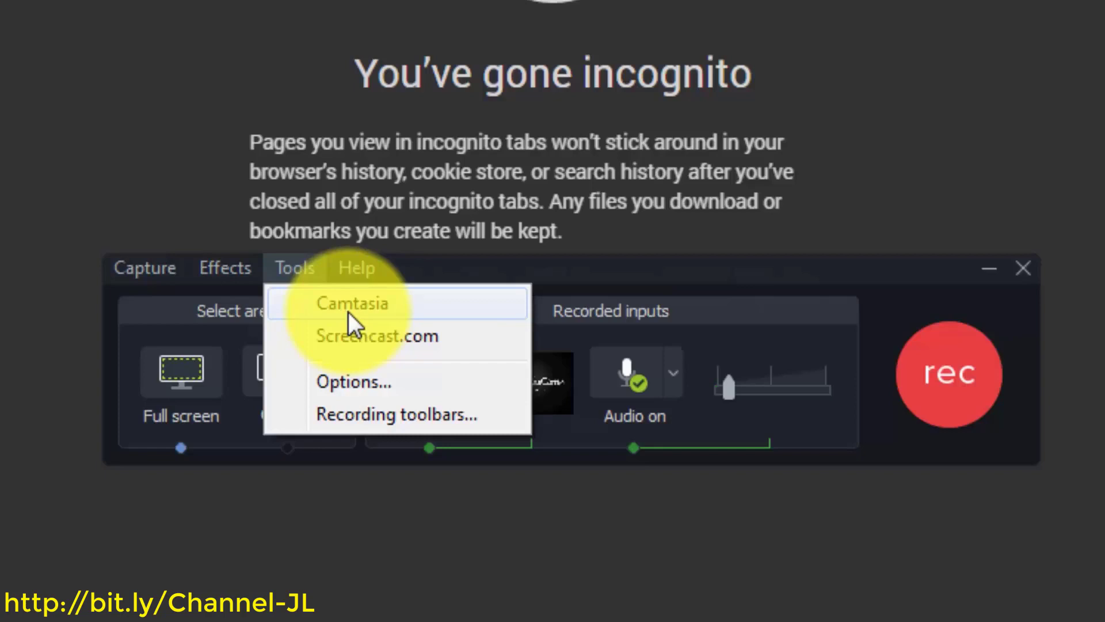
Launch the Camtasia editor and the Screencast.com site from the Recorder's Tools menu
click(348, 312)
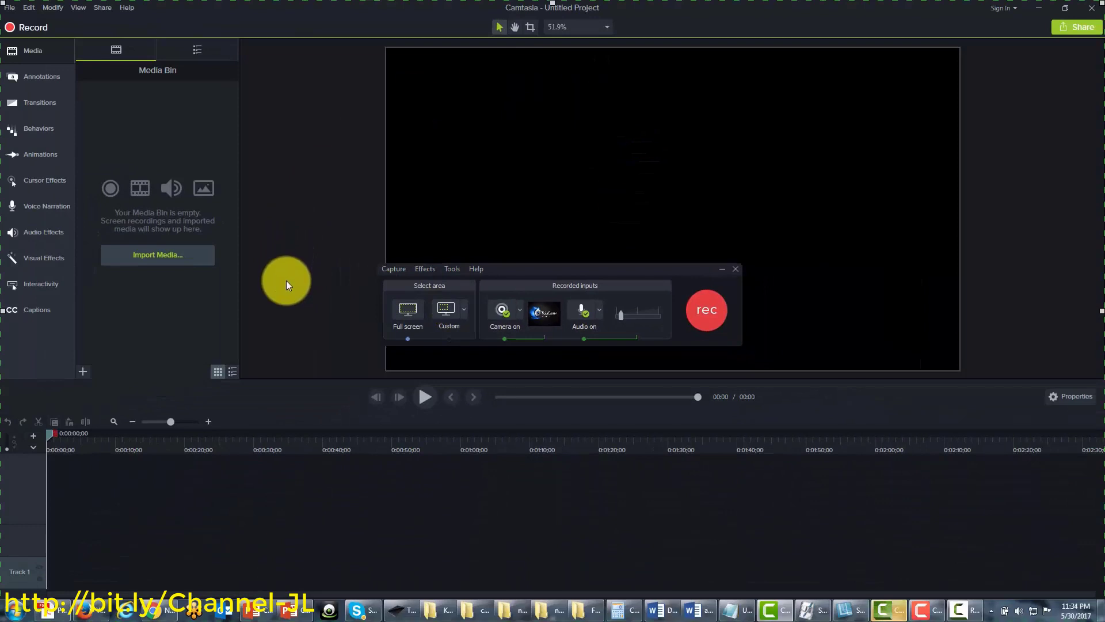
key(alt+Tab)
click(453, 269)
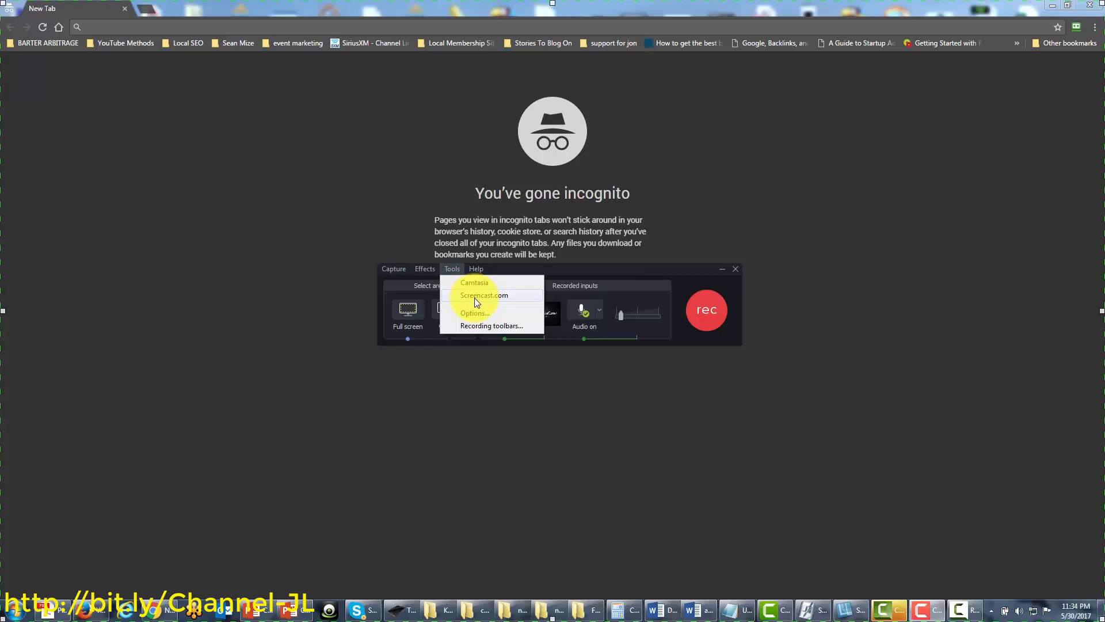
click(474, 296)
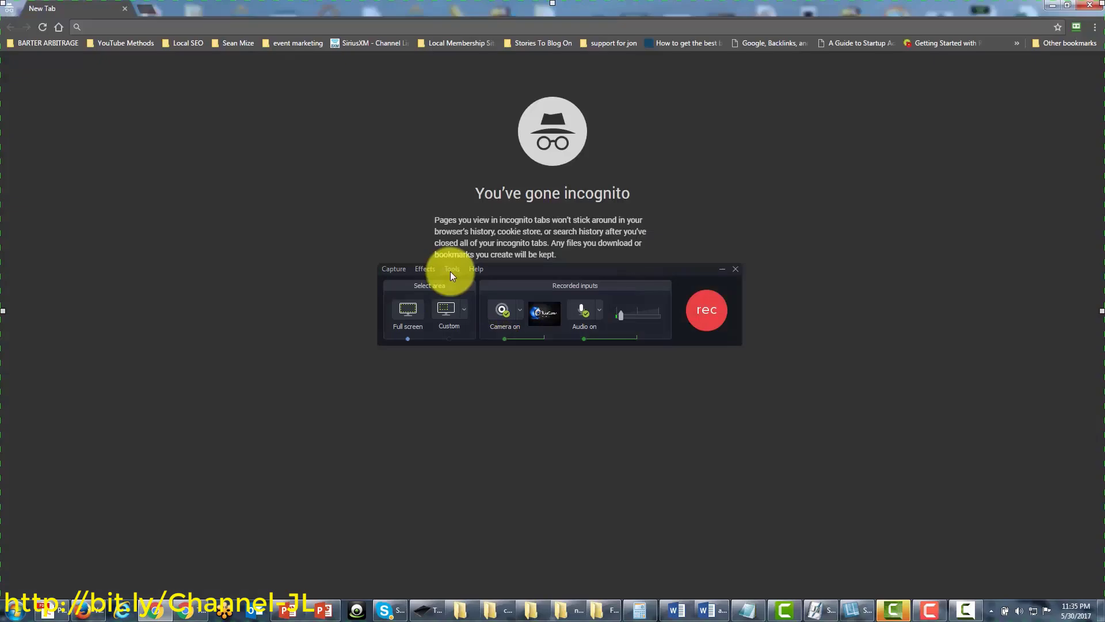
click(451, 270)
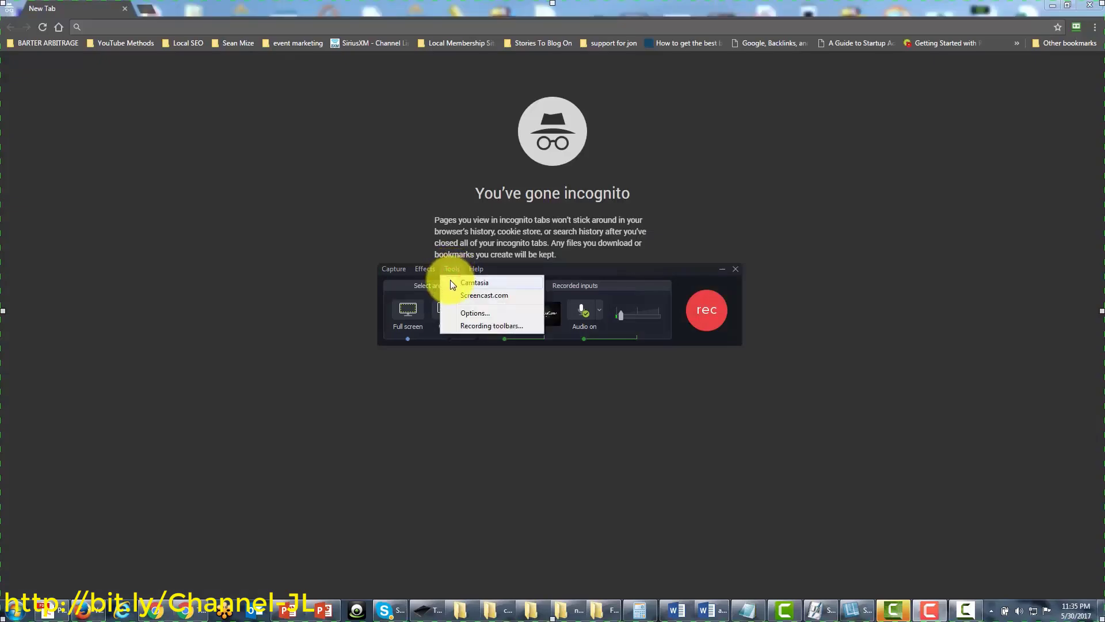
Open Tools > Options and switch to the Hotkeys tab
click(466, 312)
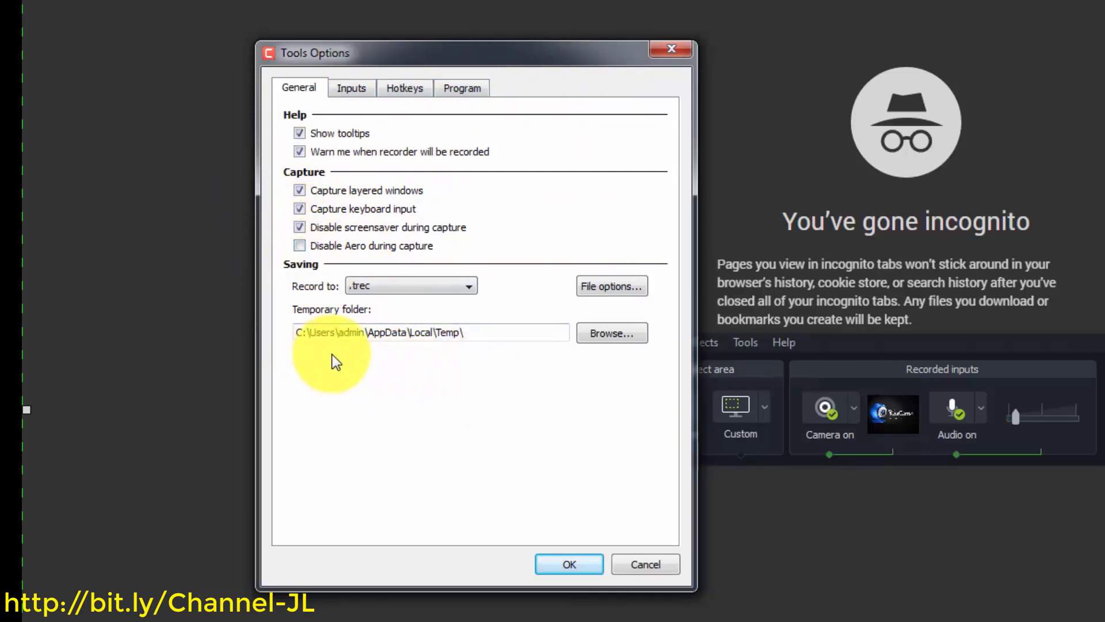
click(402, 89)
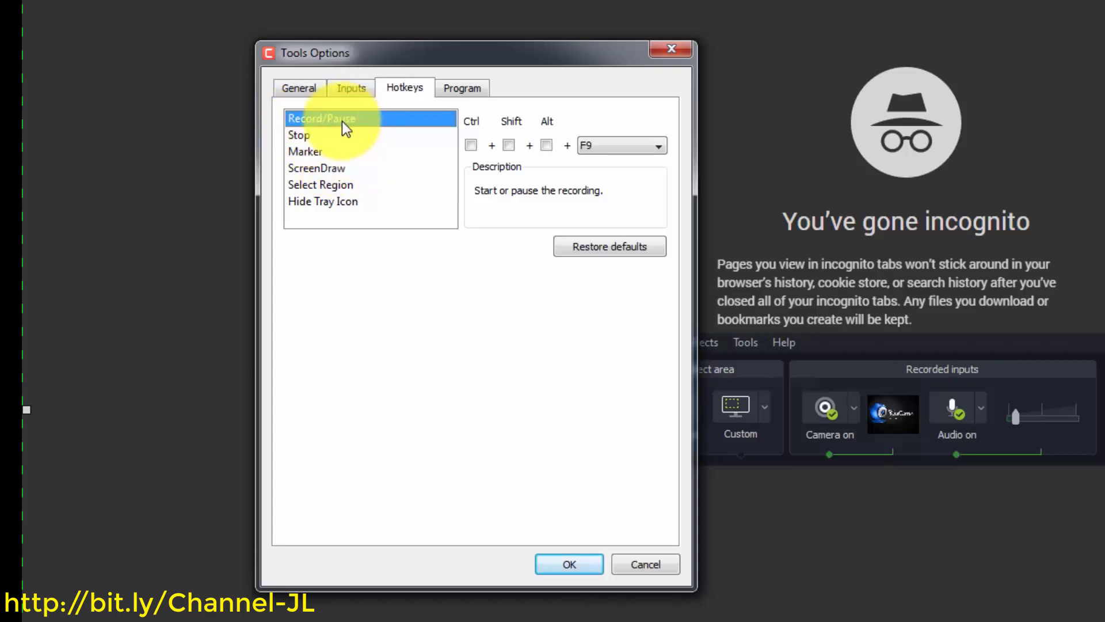
Review the hotkeys for Record/Pause (F9), Stop, Marker, ScreenDraw, Select Region and Hide Tray Icon
click(616, 151)
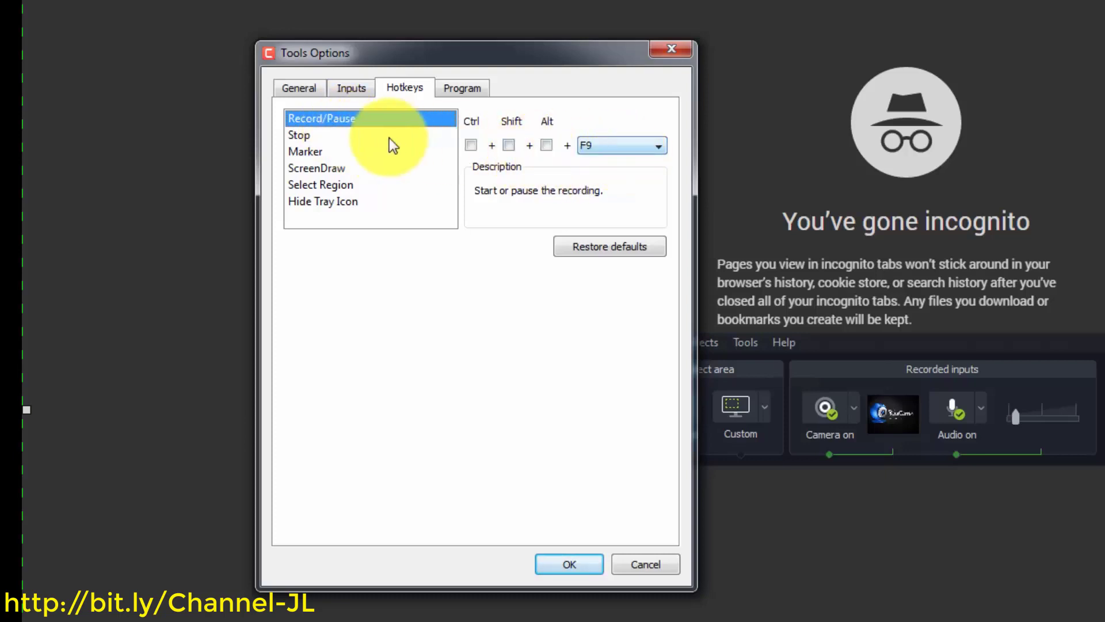
click(302, 136)
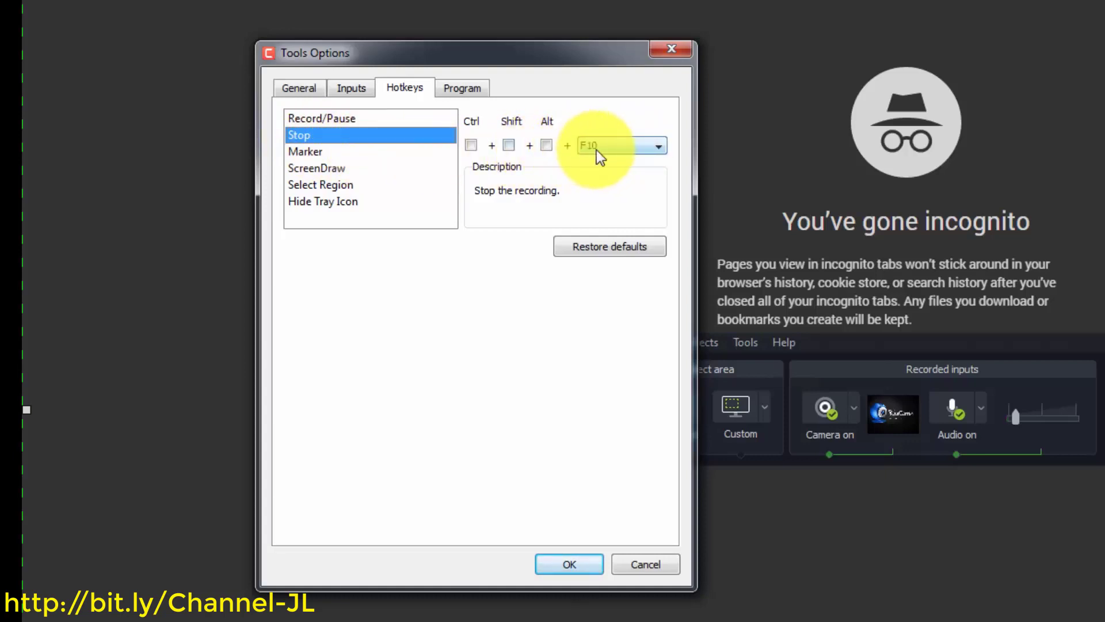
click(316, 151)
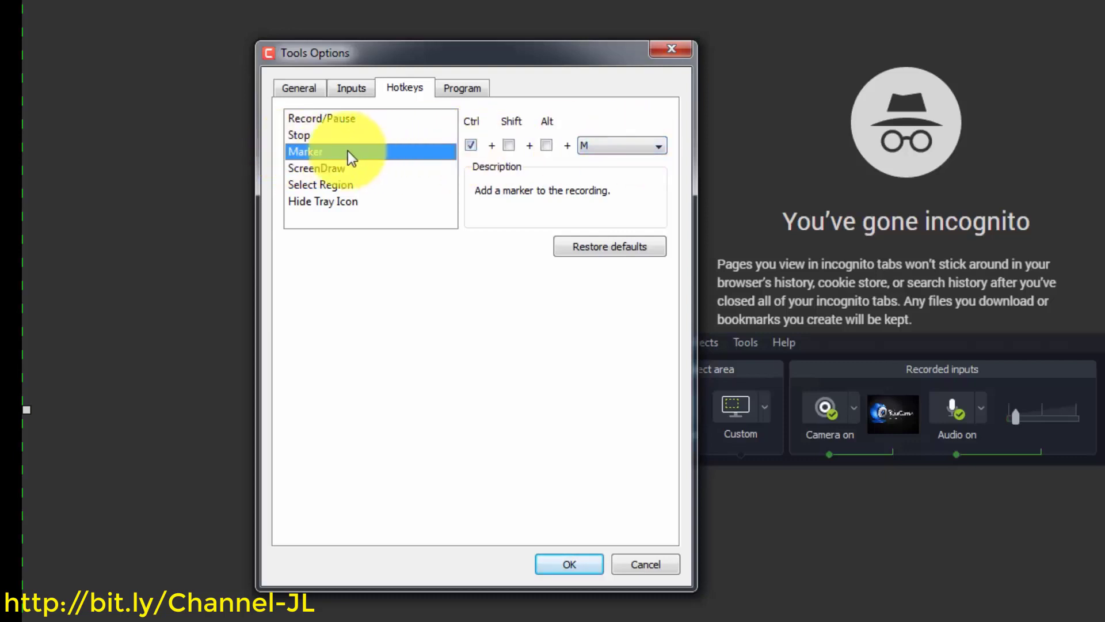
click(307, 167)
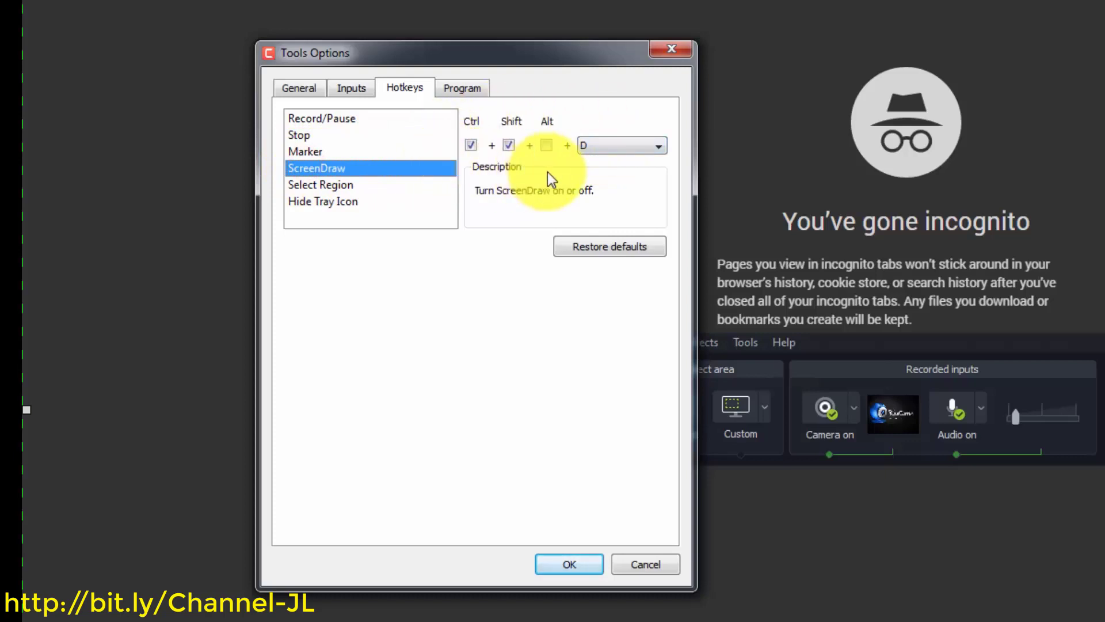
click(340, 184)
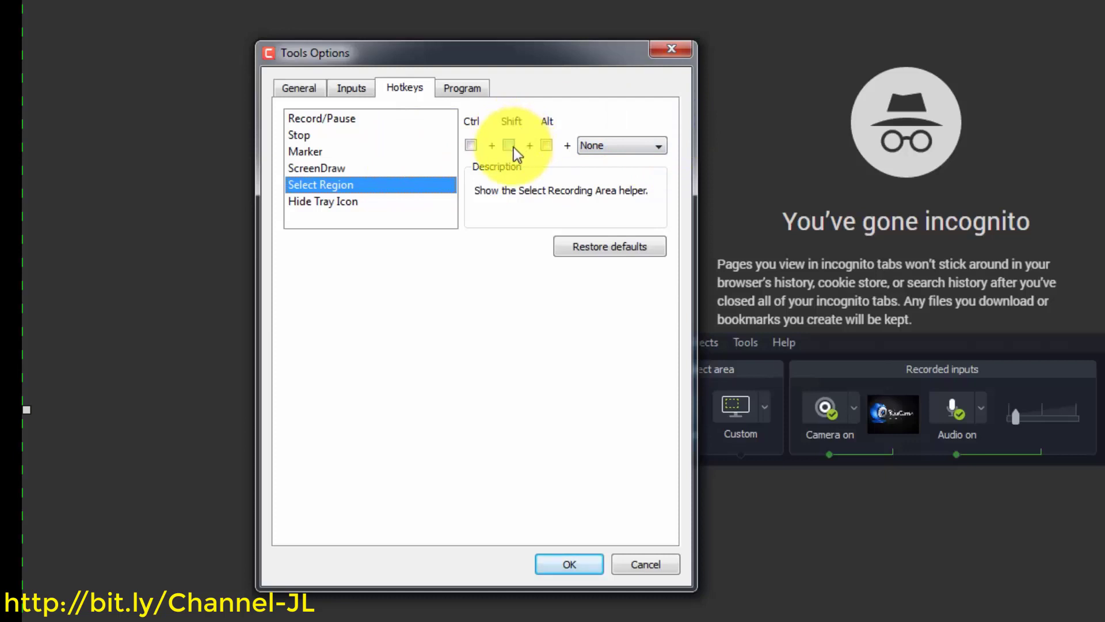
click(341, 200)
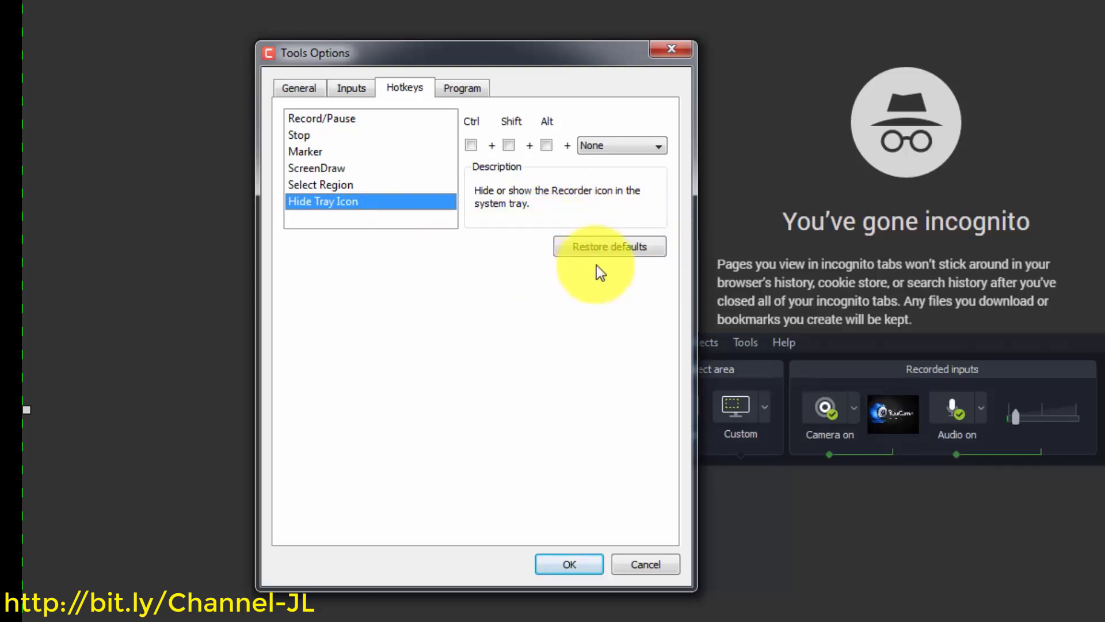
click(324, 123)
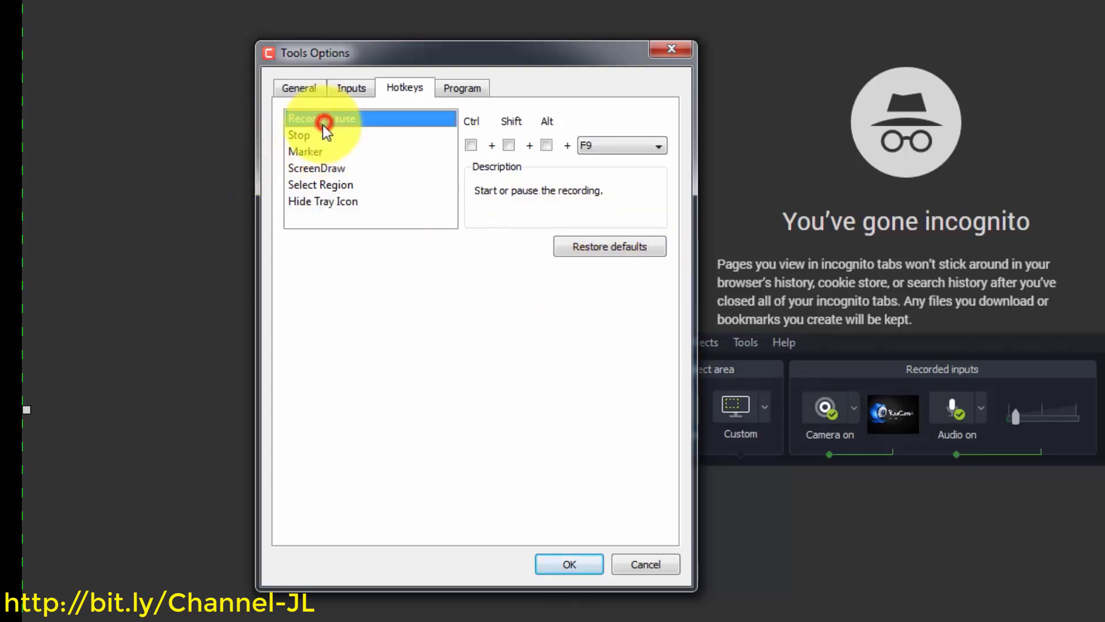
click(299, 87)
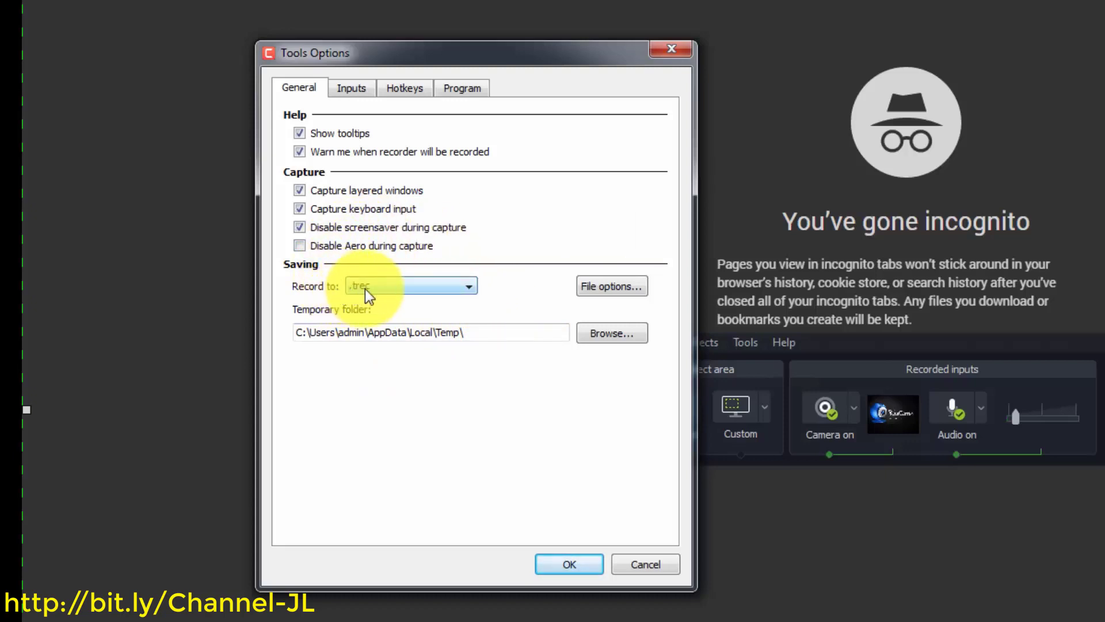
Try .avi as the recording format, accept the camera warning, then revert to .trec
click(473, 287)
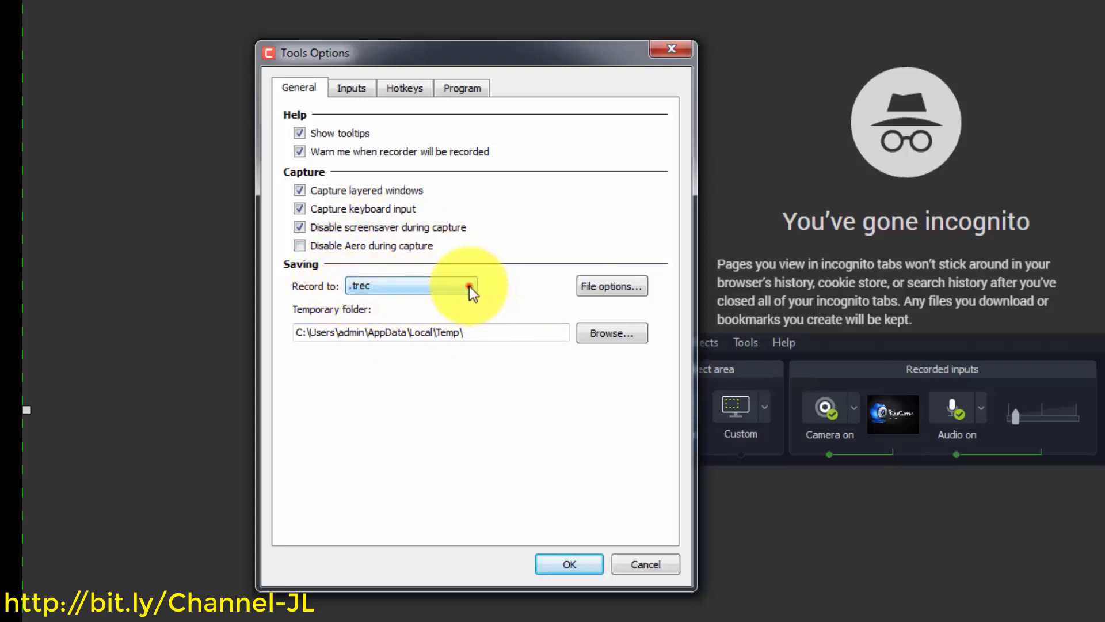
click(469, 287)
click(454, 314)
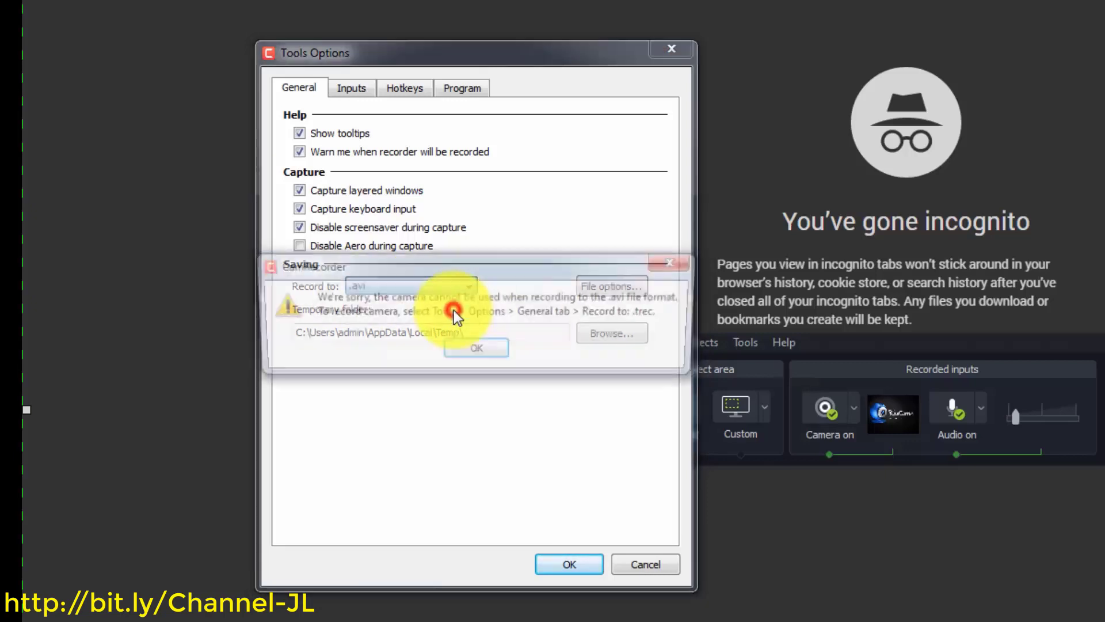
click(470, 348)
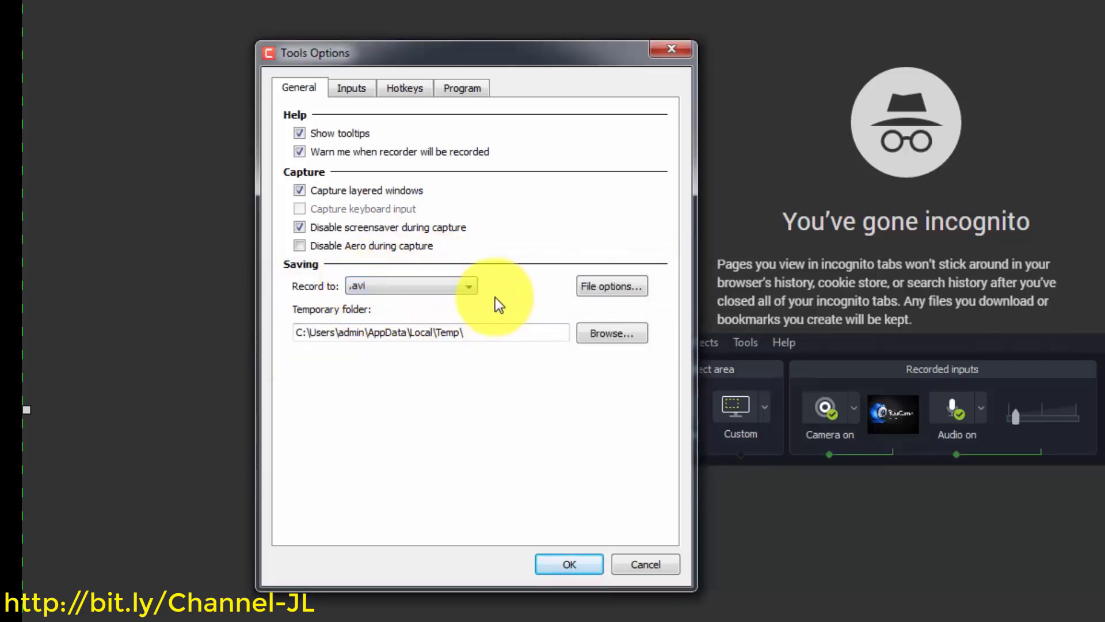
click(466, 286)
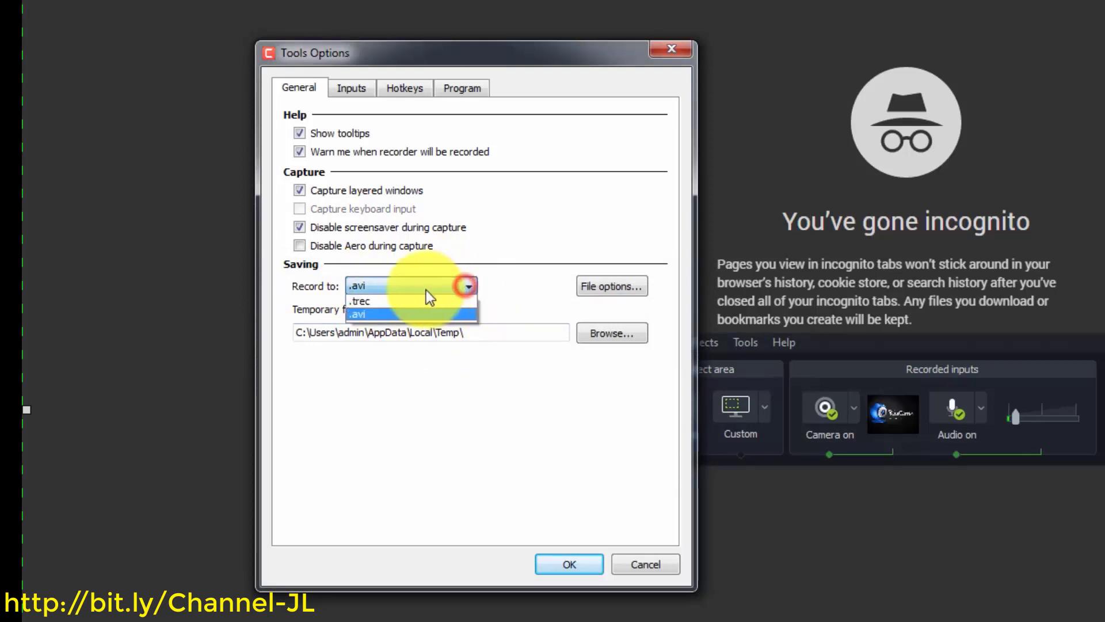
click(421, 300)
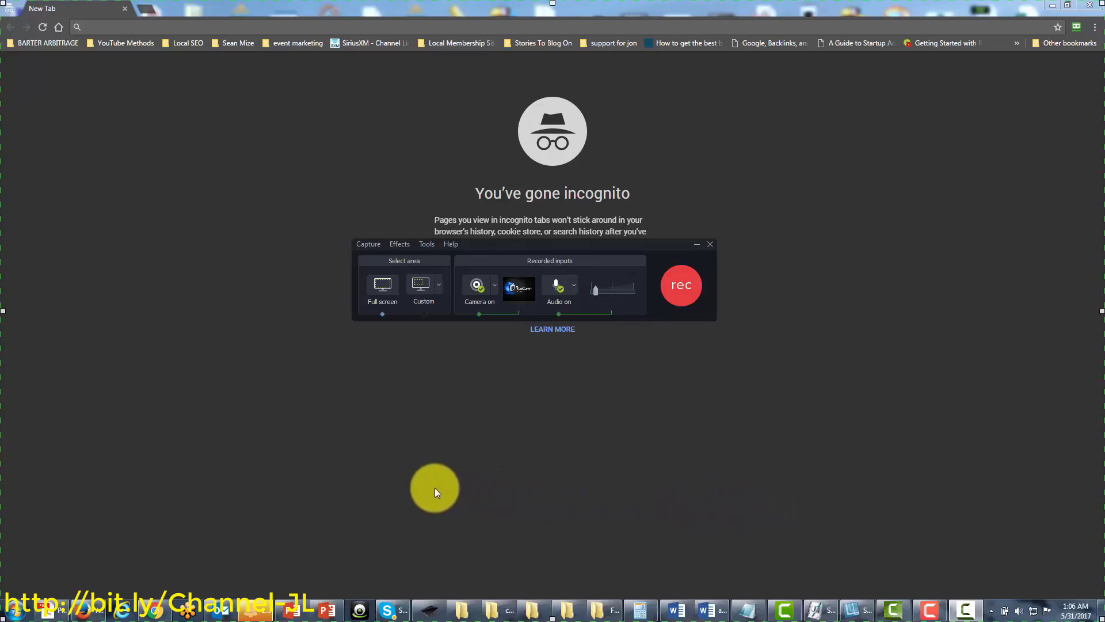
Open the recorder's Help menu twice to review its entries, closing it each time
click(450, 245)
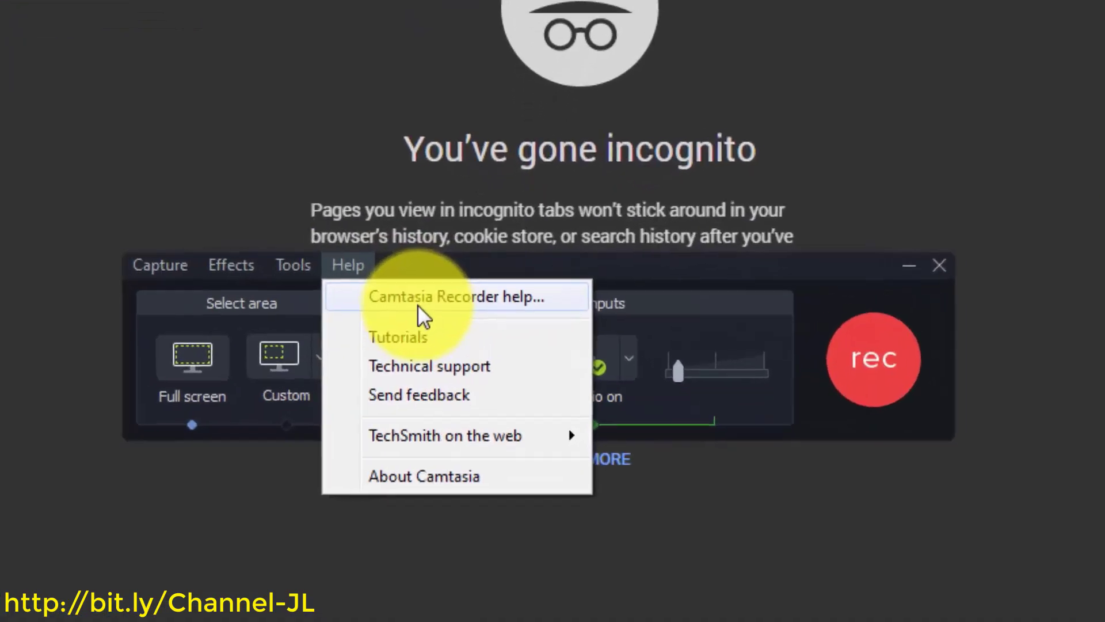
click(690, 277)
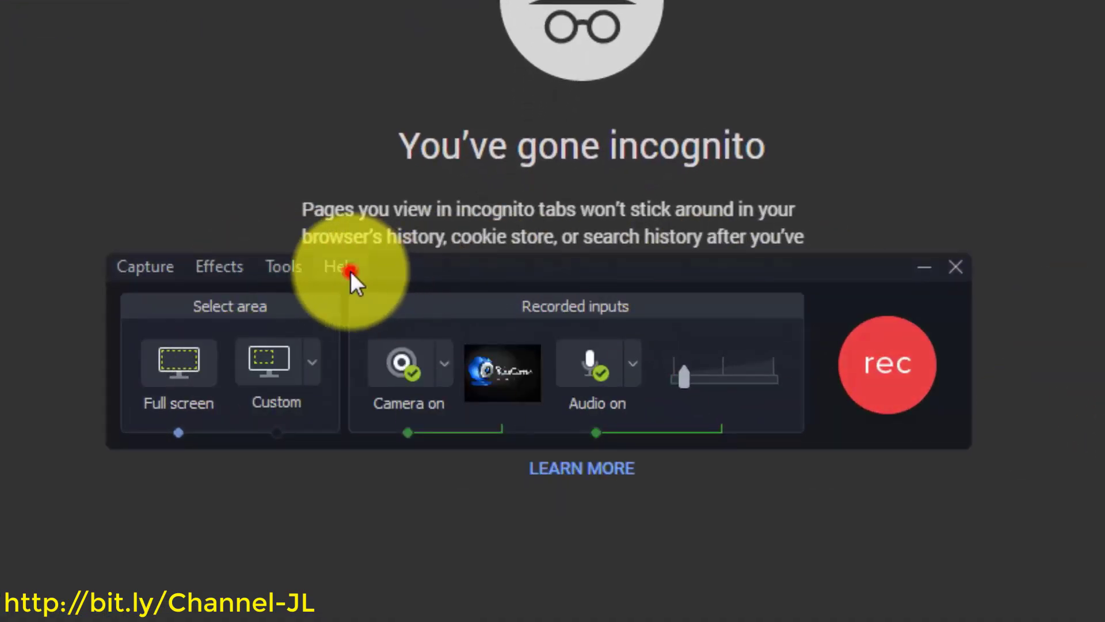
click(349, 268)
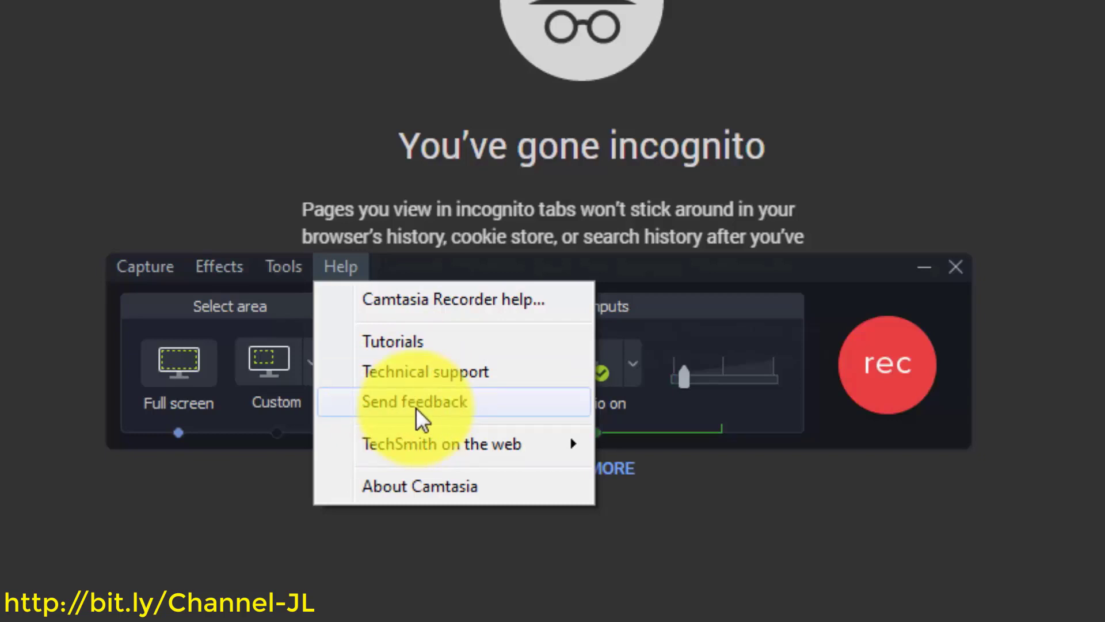
click(759, 259)
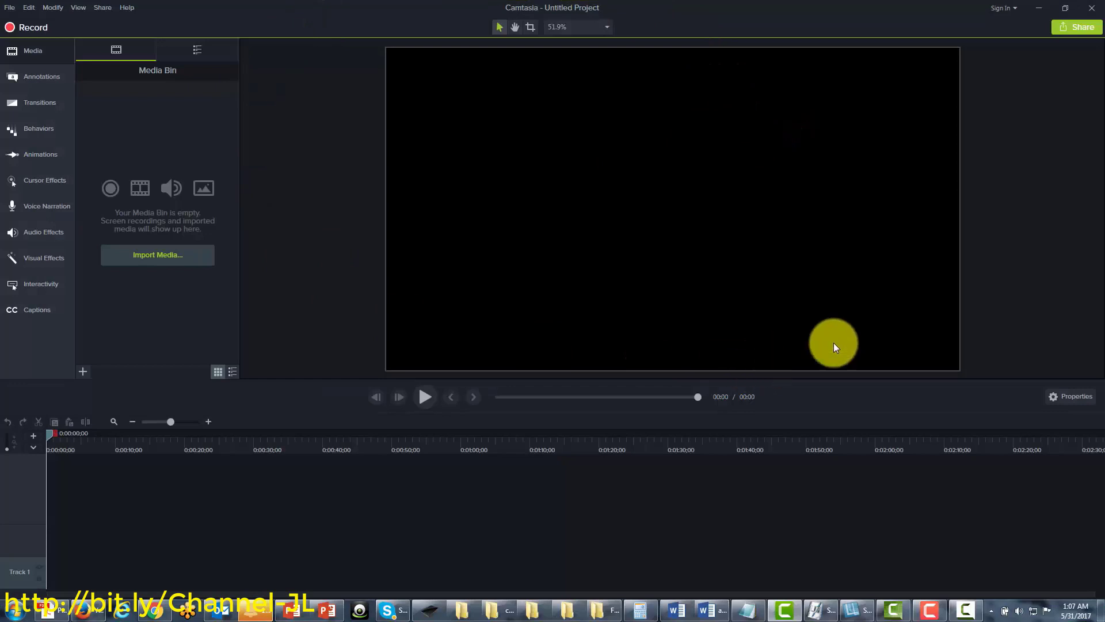
Sign in to the TechSmith account by entering the account password and submitting
click(1017, 10)
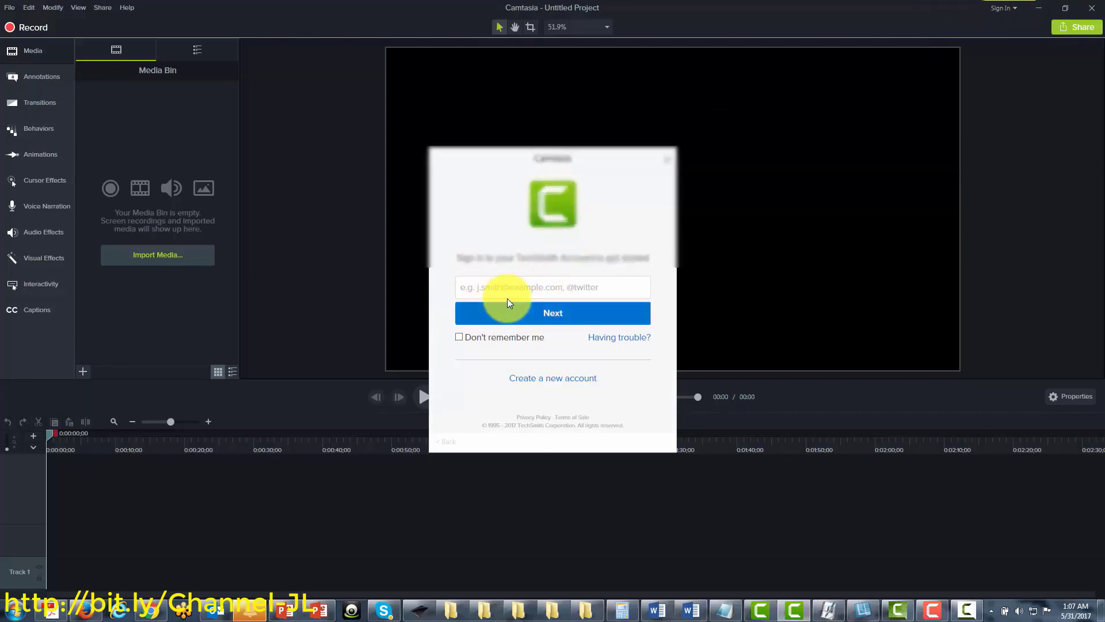
click(507, 303)
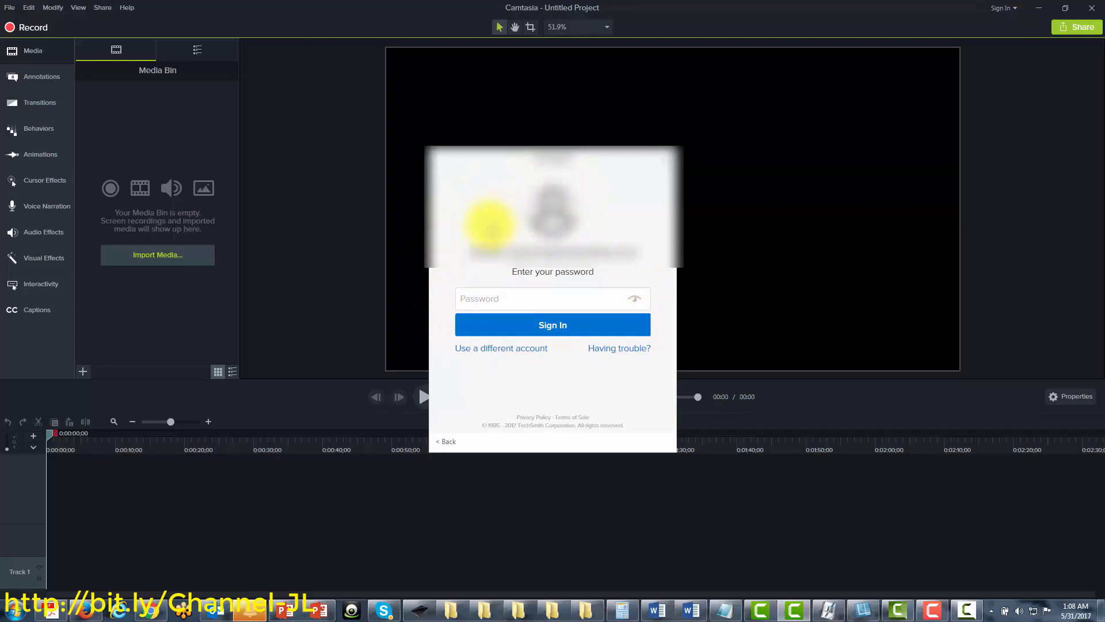
click(480, 298)
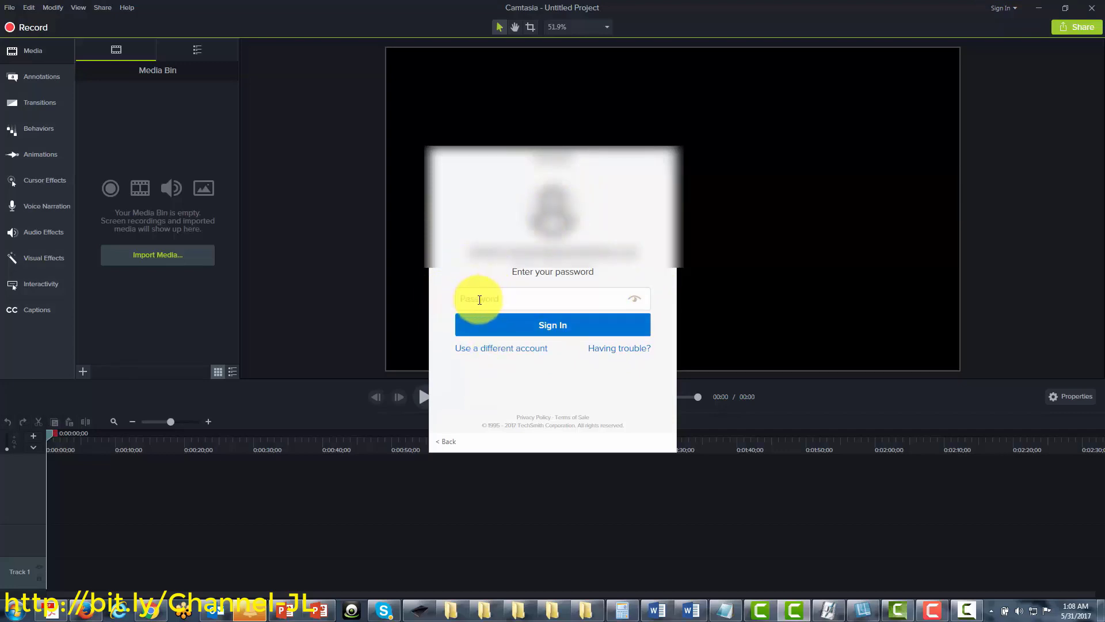
click(554, 327)
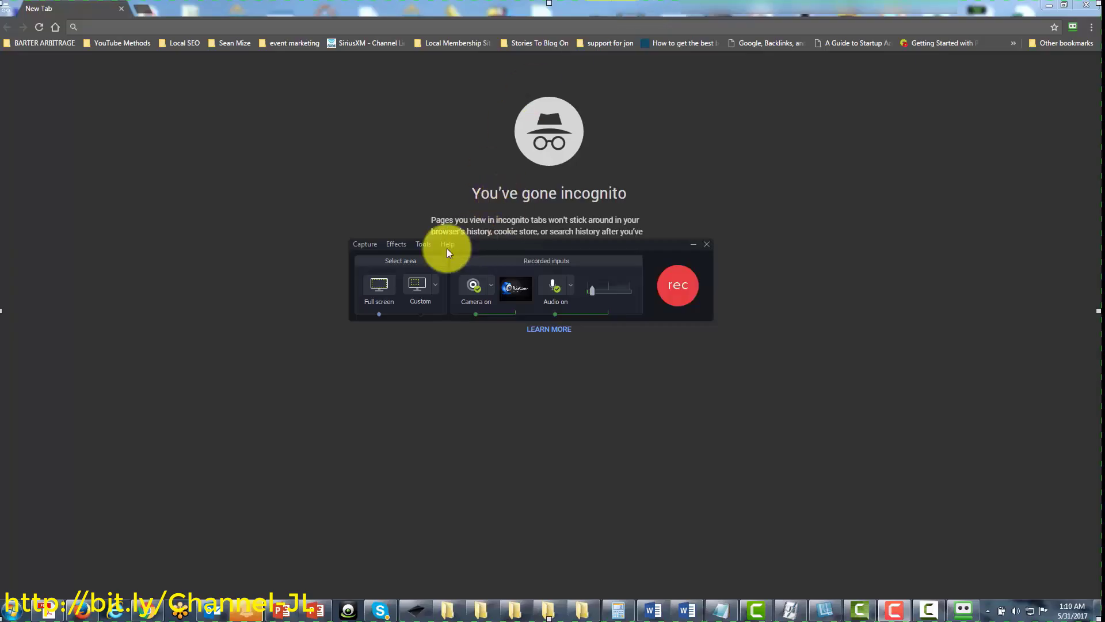
click(447, 244)
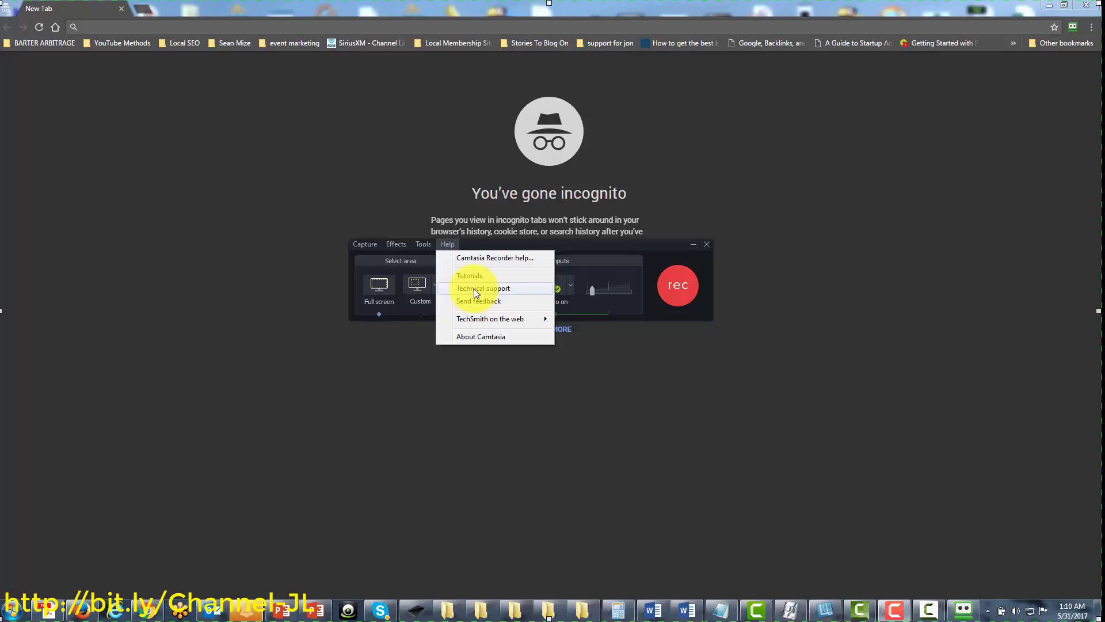
click(474, 289)
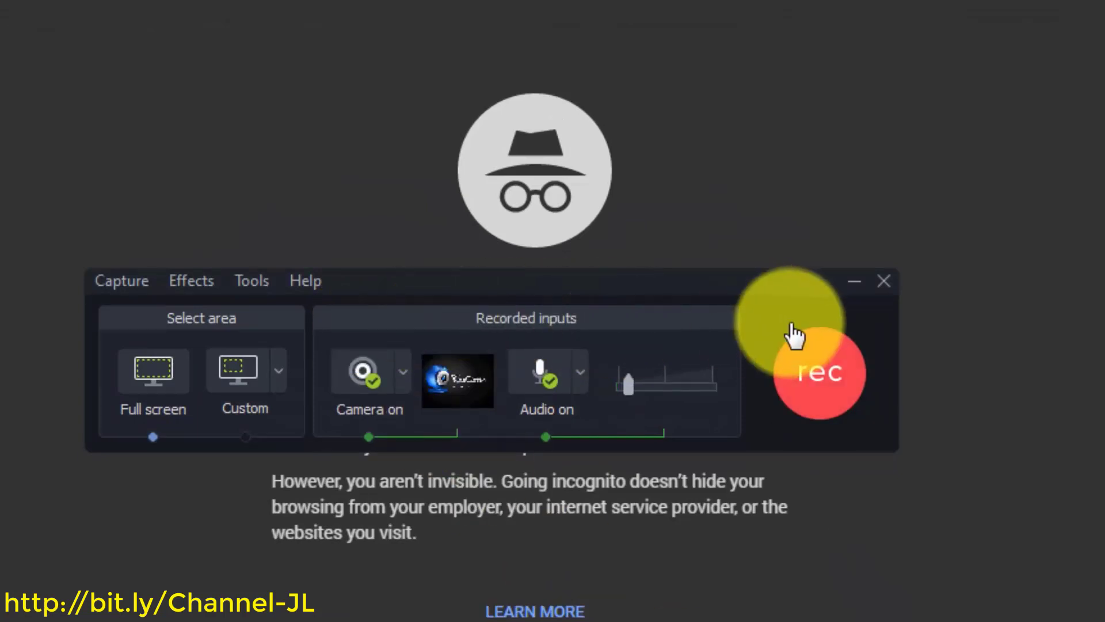
Open the Camera on dropdown listing camera sources, with CyberLink Webcam Sharing Manager active
mouse_move(426, 389)
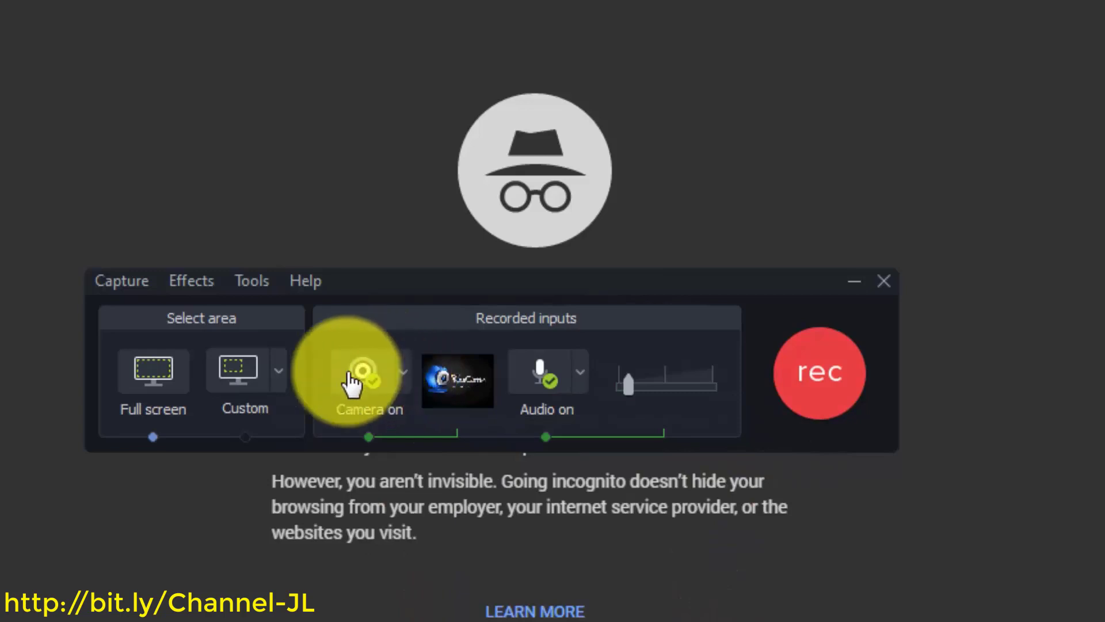
click(405, 379)
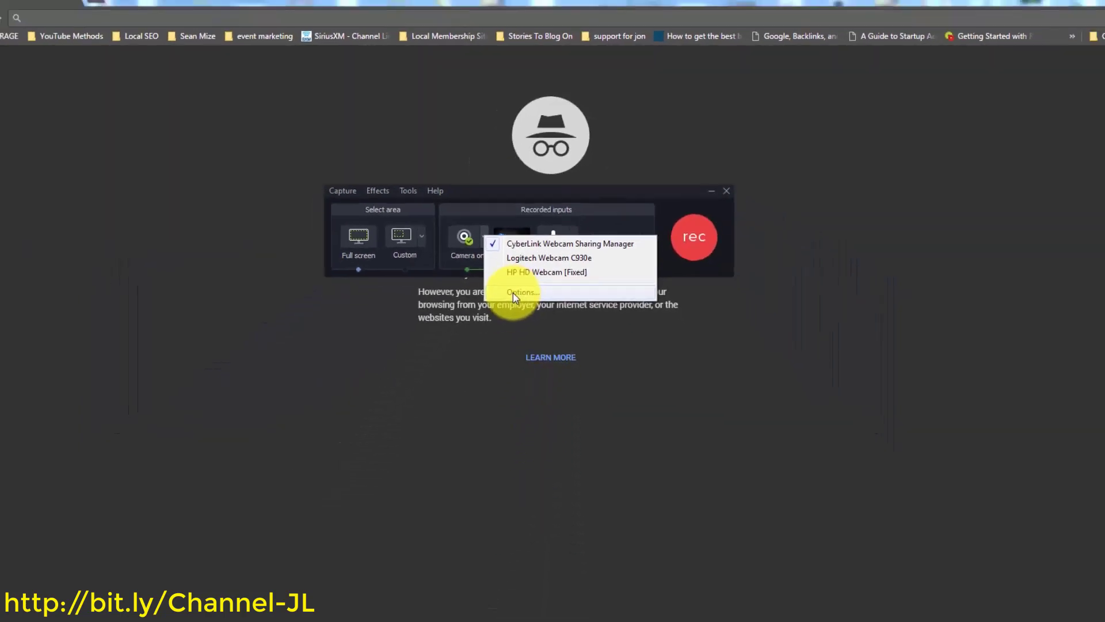
Check the Camera device list in Inputs options, keeping CyberLink Webcam Sharing Manager, then close
click(520, 271)
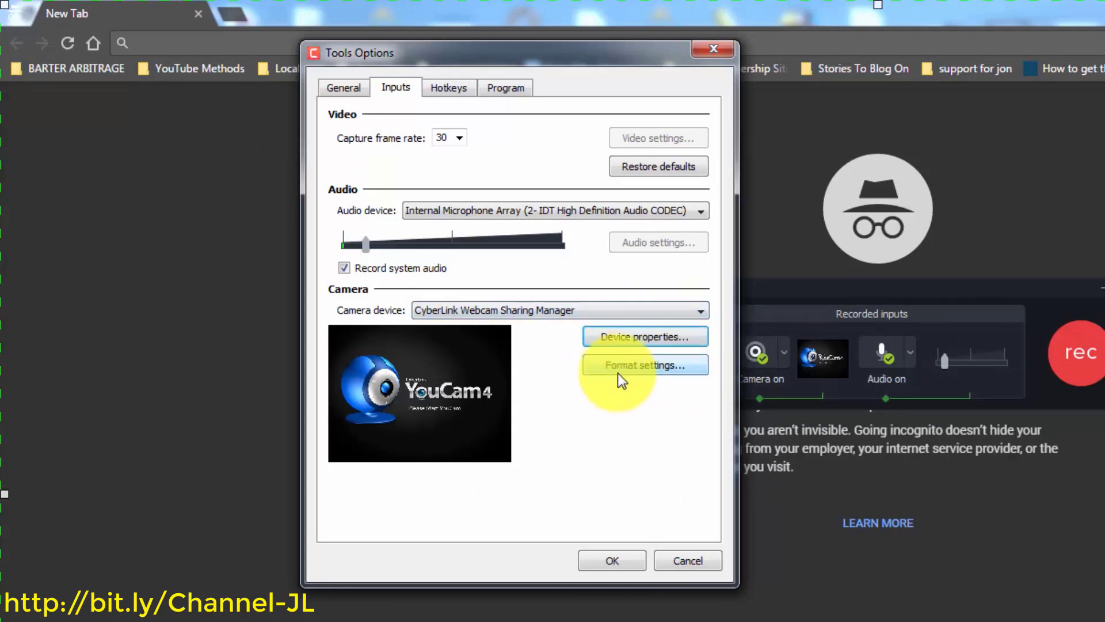
click(695, 312)
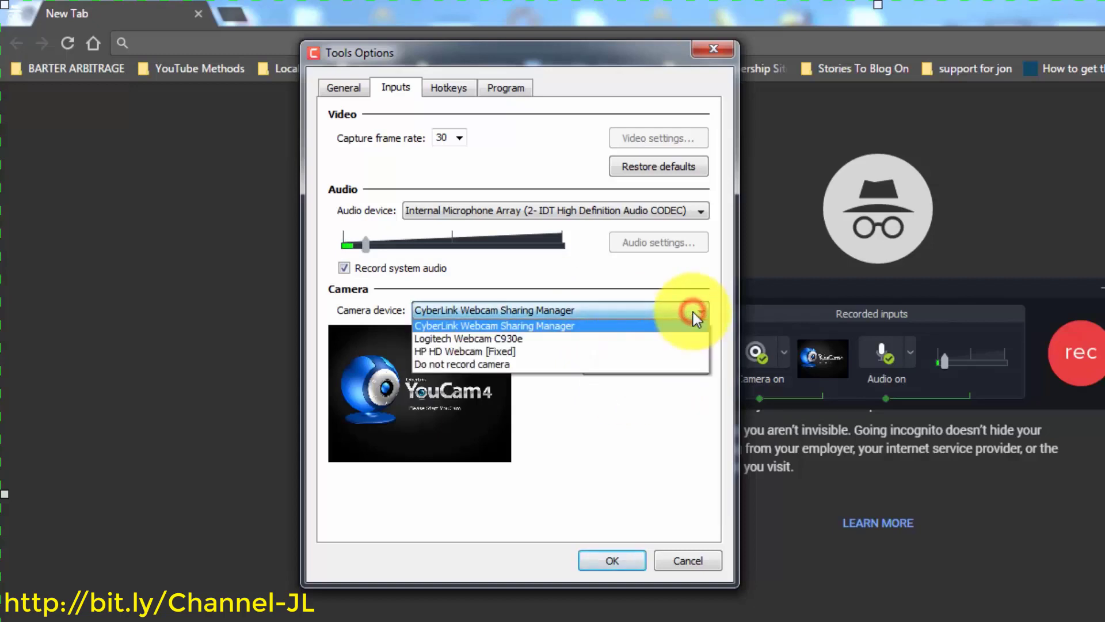
click(654, 427)
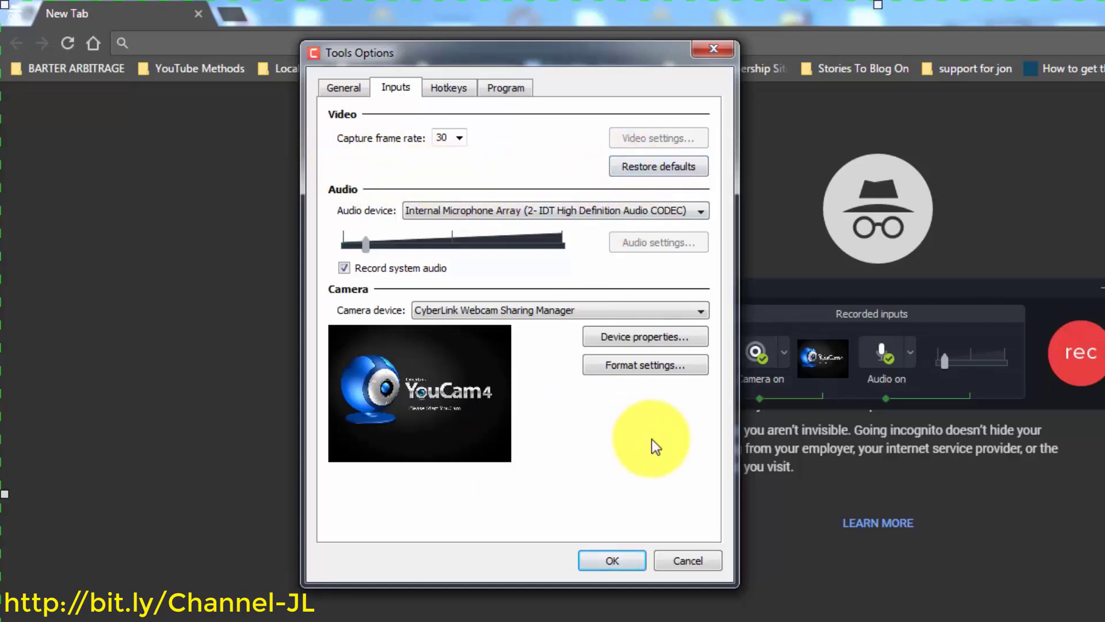
key(Return)
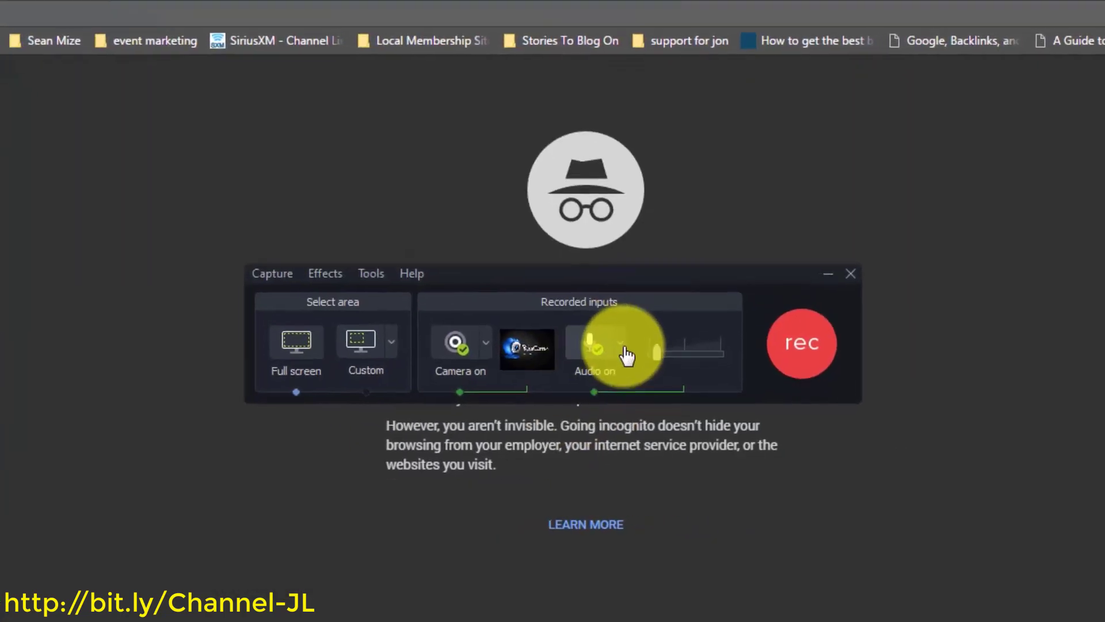
Open the Audio on dropdown showing microphone sources and the system-audio option
click(622, 343)
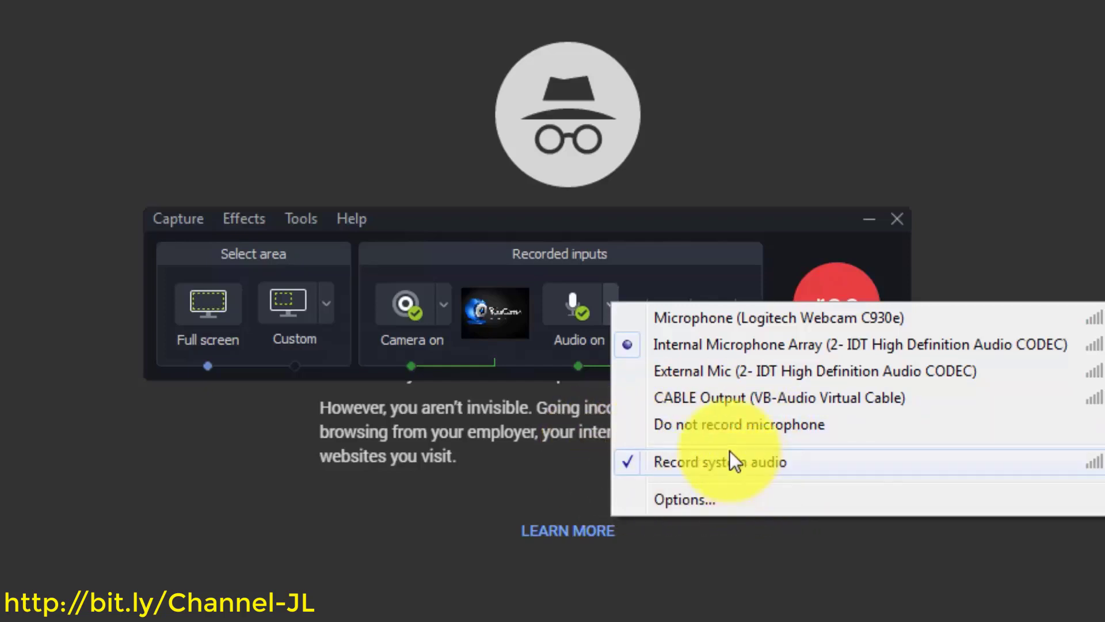
Raise the microphone input level and keep Internal Microphone Array as the audio device
click(673, 499)
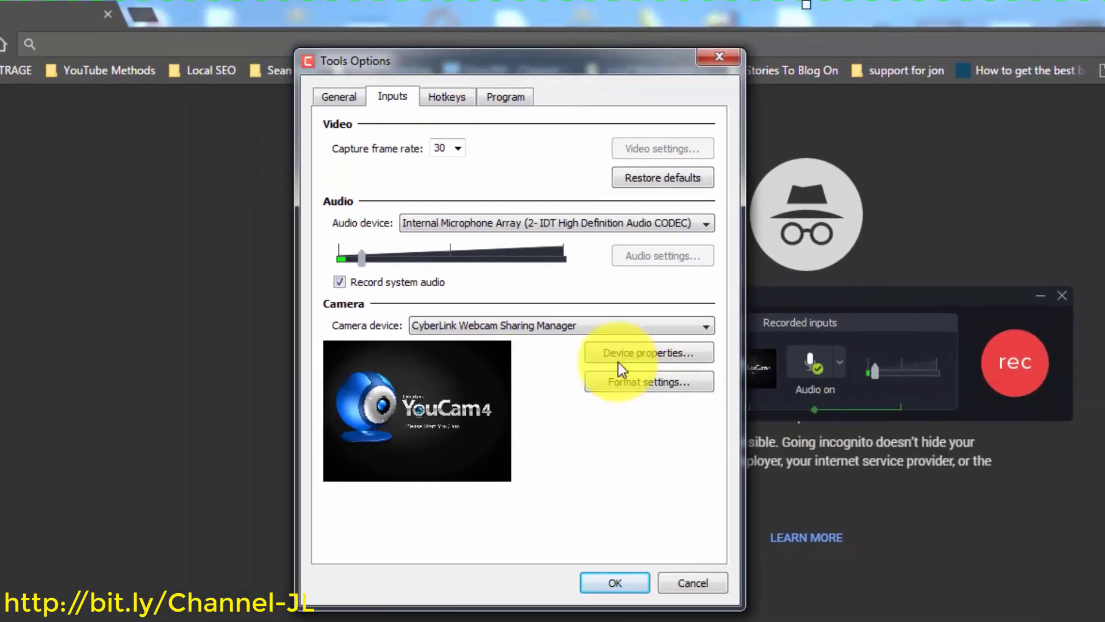
mouse_move(362, 258)
mouse_down()
mouse_move(457, 262)
mouse_move(343, 258)
mouse_move(429, 257)
mouse_move(368, 257)
mouse_up()
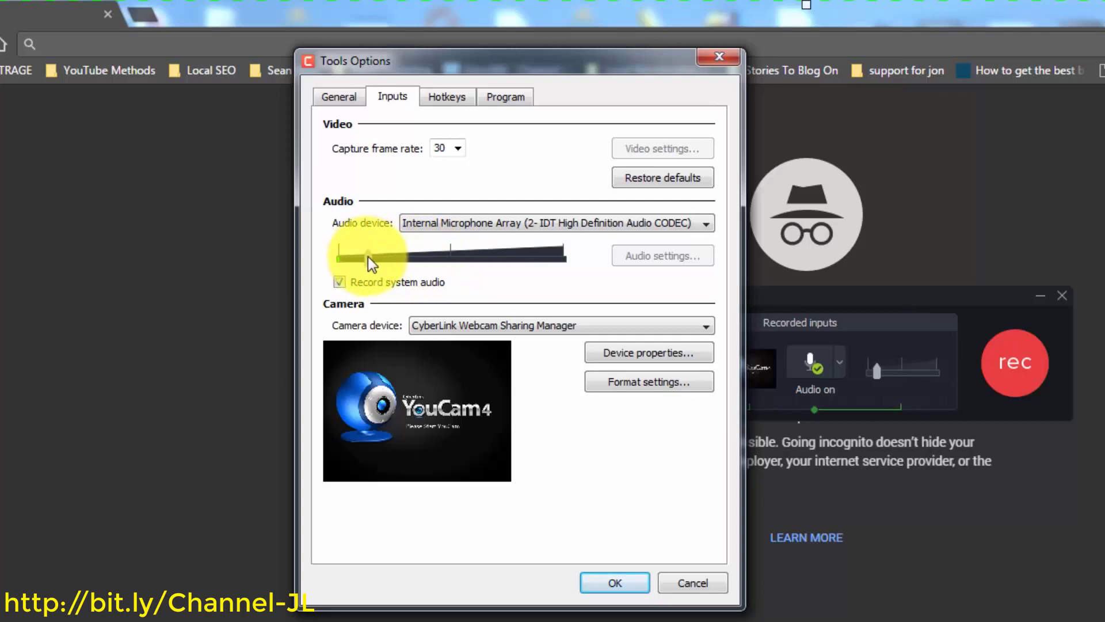
click(693, 226)
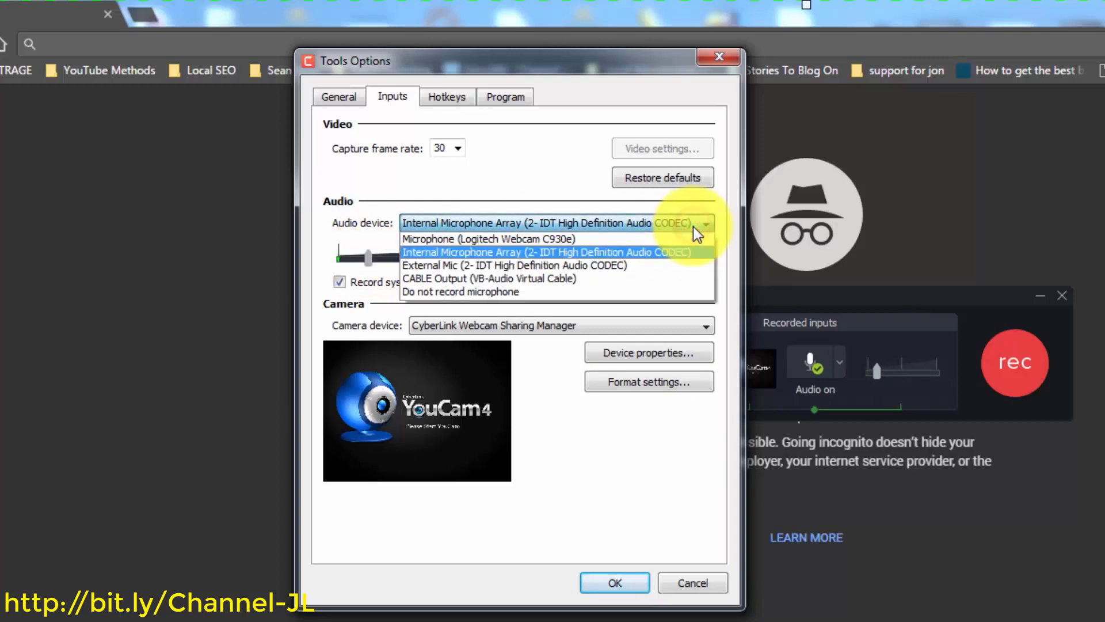
click(693, 226)
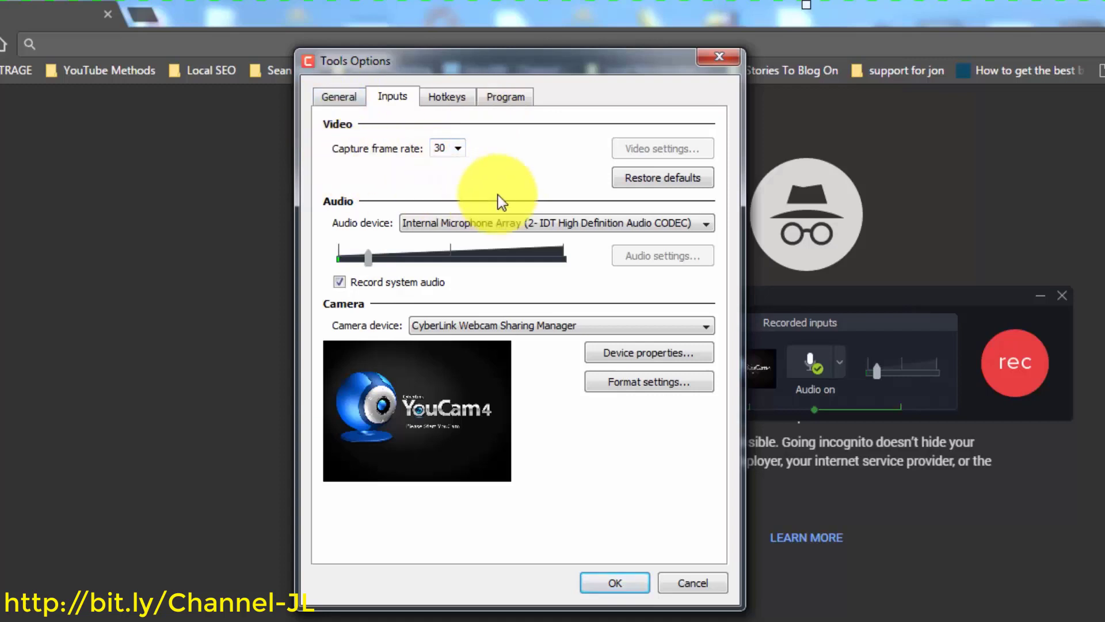
Keep the capture frame rate at 30 fps and confirm the input options with OK
click(457, 148)
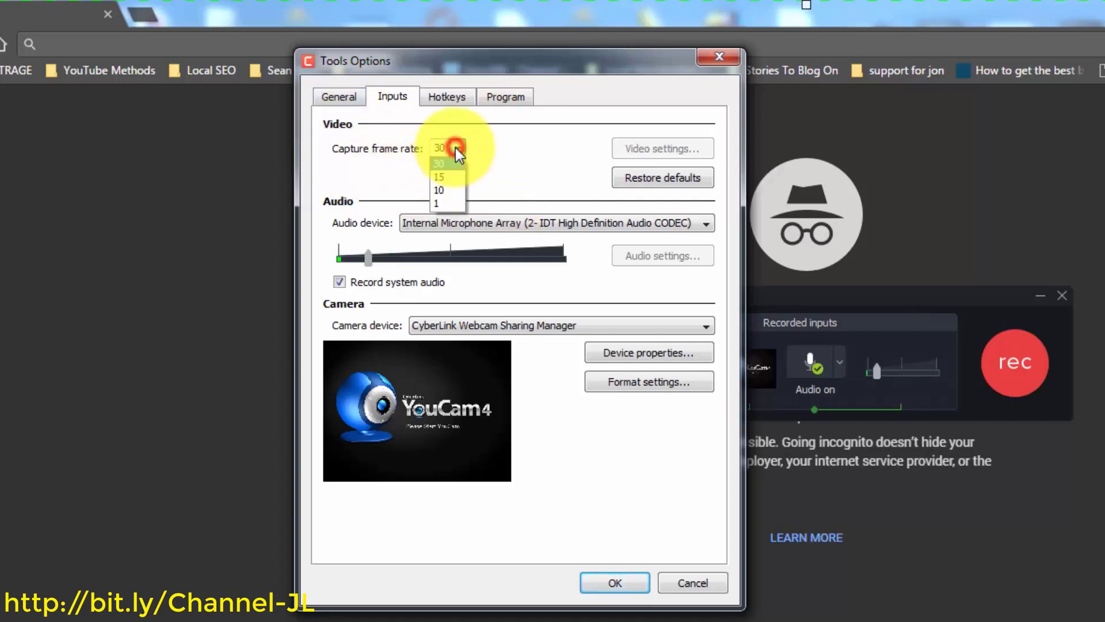
click(446, 164)
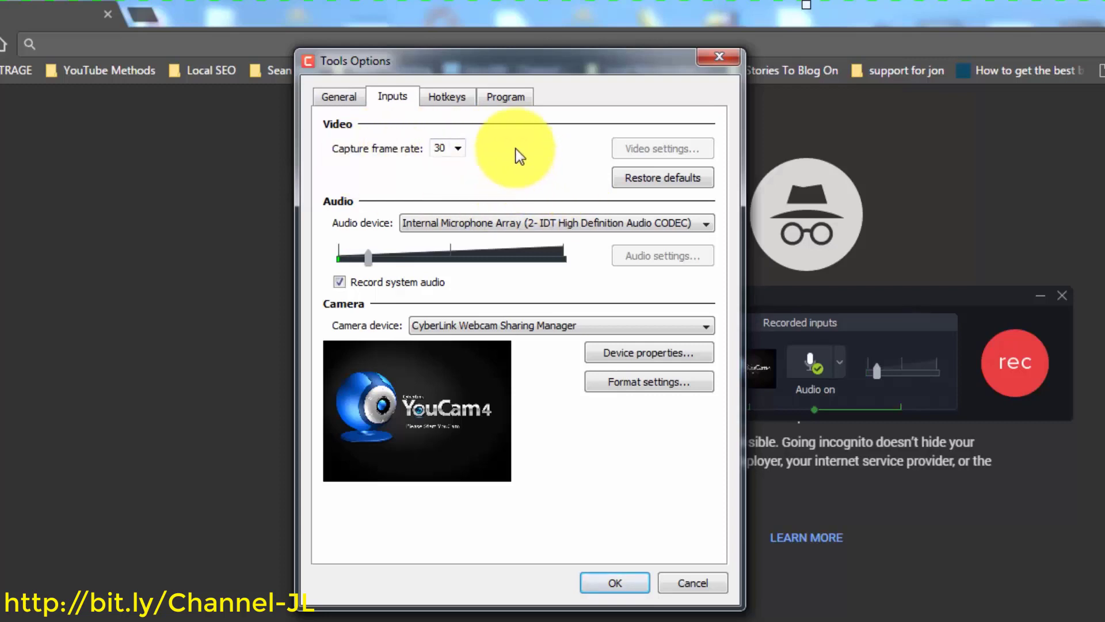
click(463, 150)
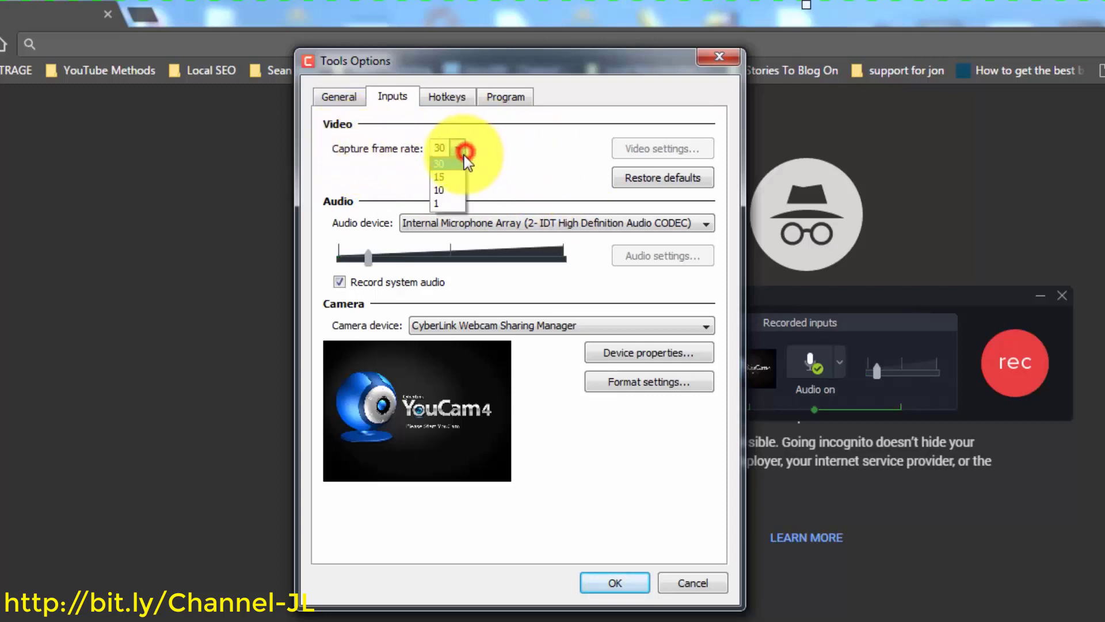
click(494, 150)
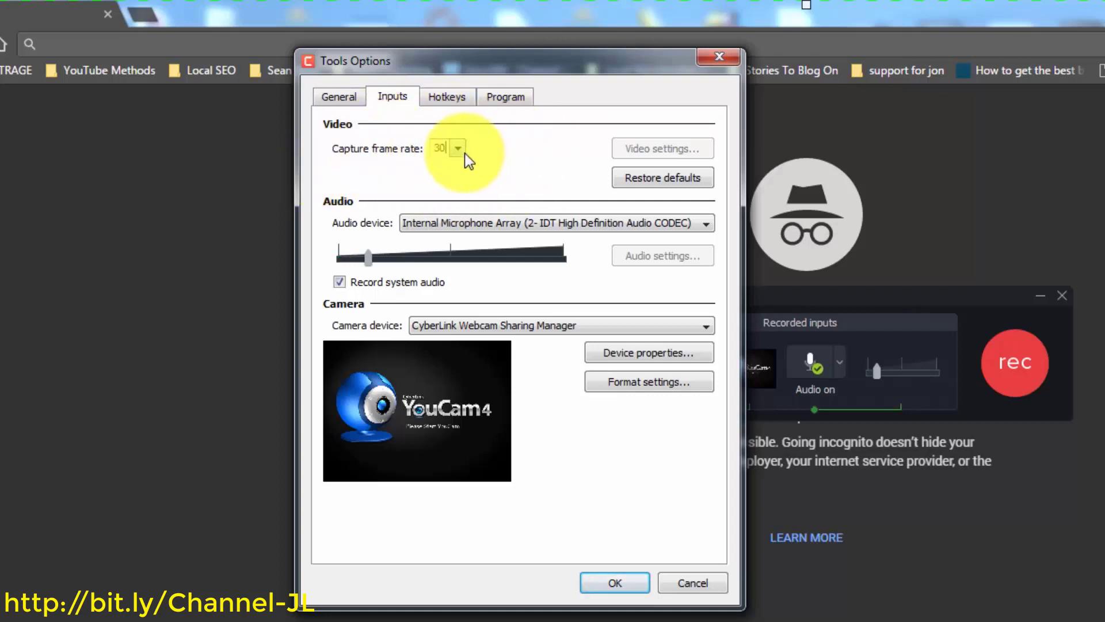
click(612, 582)
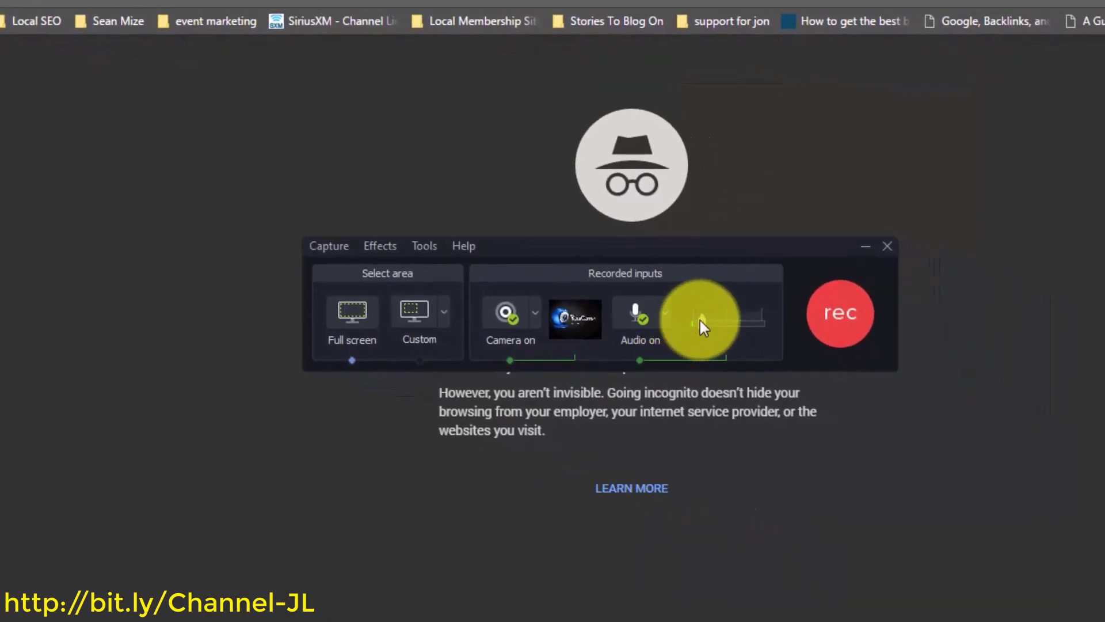
Nudge the microphone level up and list Custom area presets (1080p, 720p, 480p, 1024x768, 640x480)
mouse_move(700, 318)
mouse_down()
mouse_move(737, 318)
mouse_move(686, 313)
mouse_move(747, 313)
mouse_move(706, 320)
mouse_up()
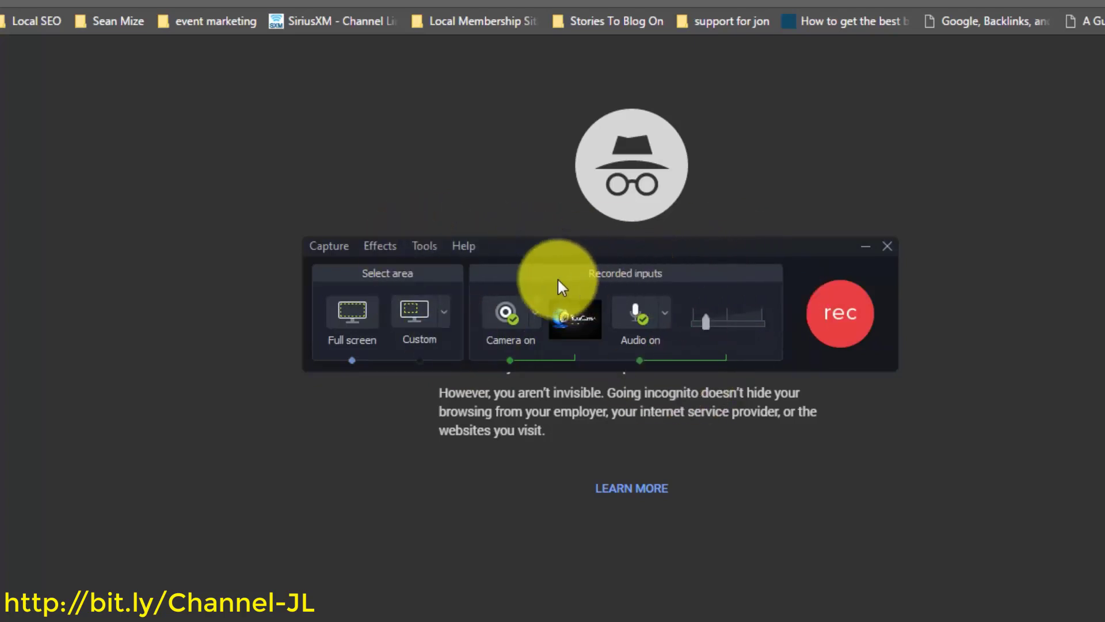
mouse_move(561, 322)
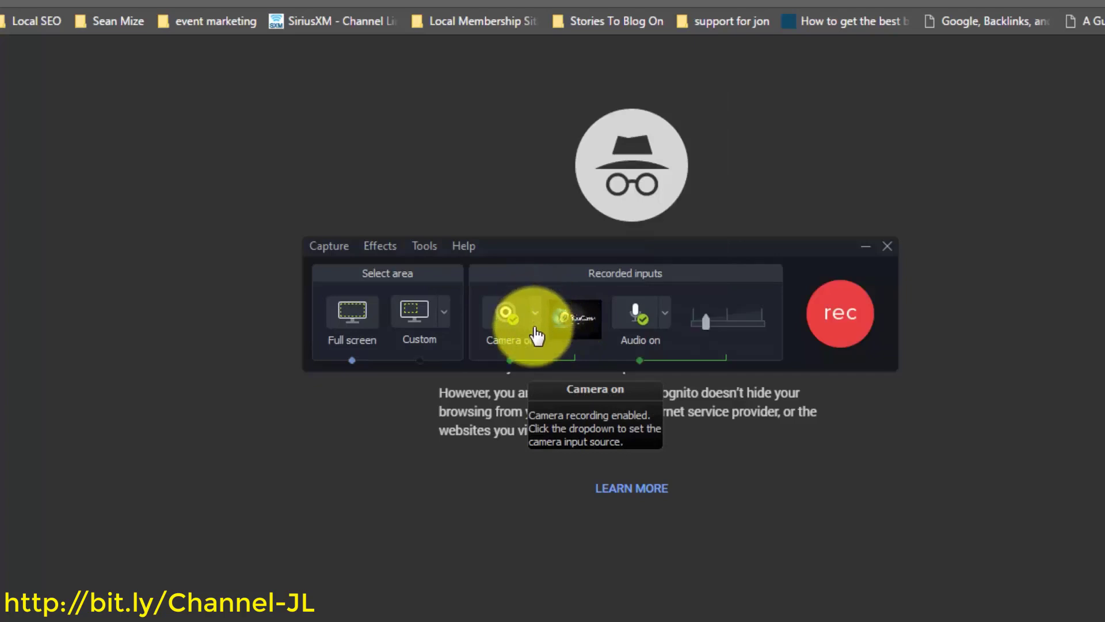
mouse_move(563, 322)
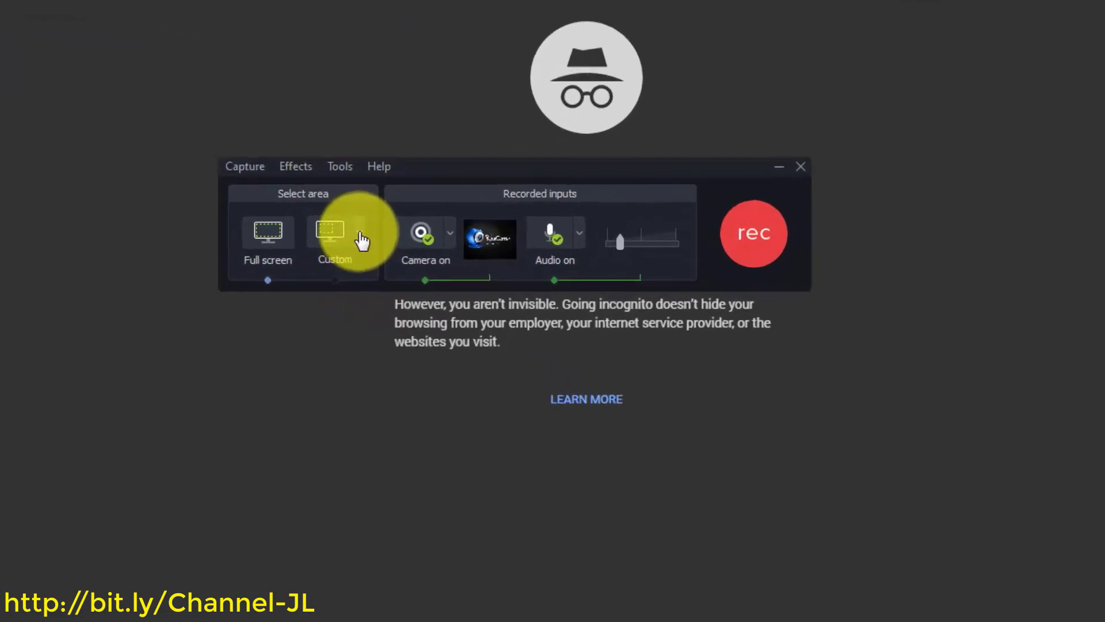
click(359, 232)
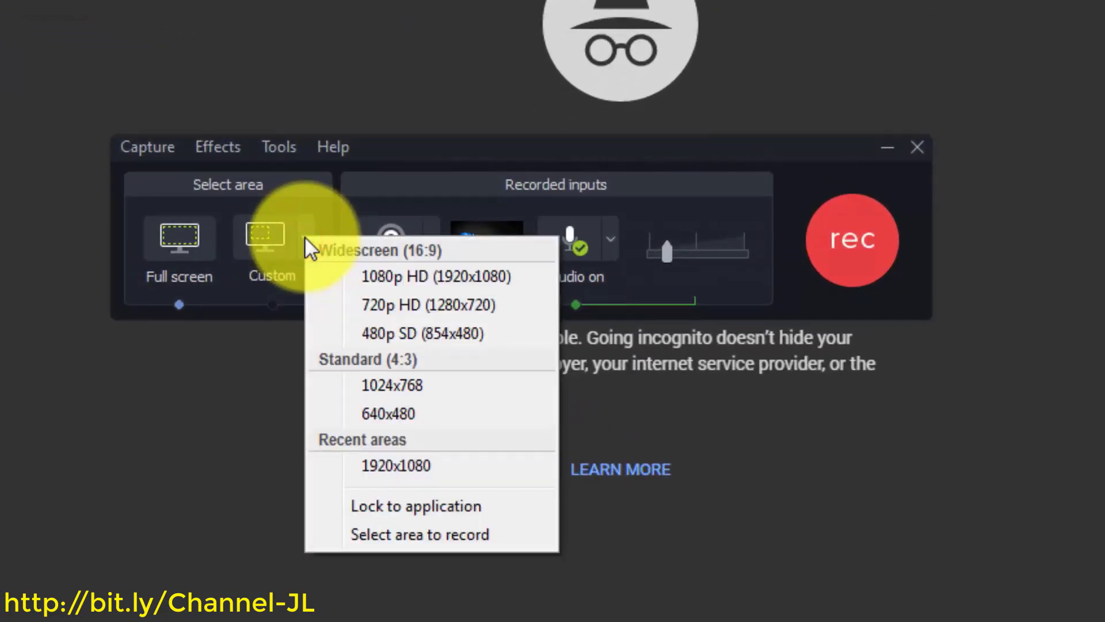
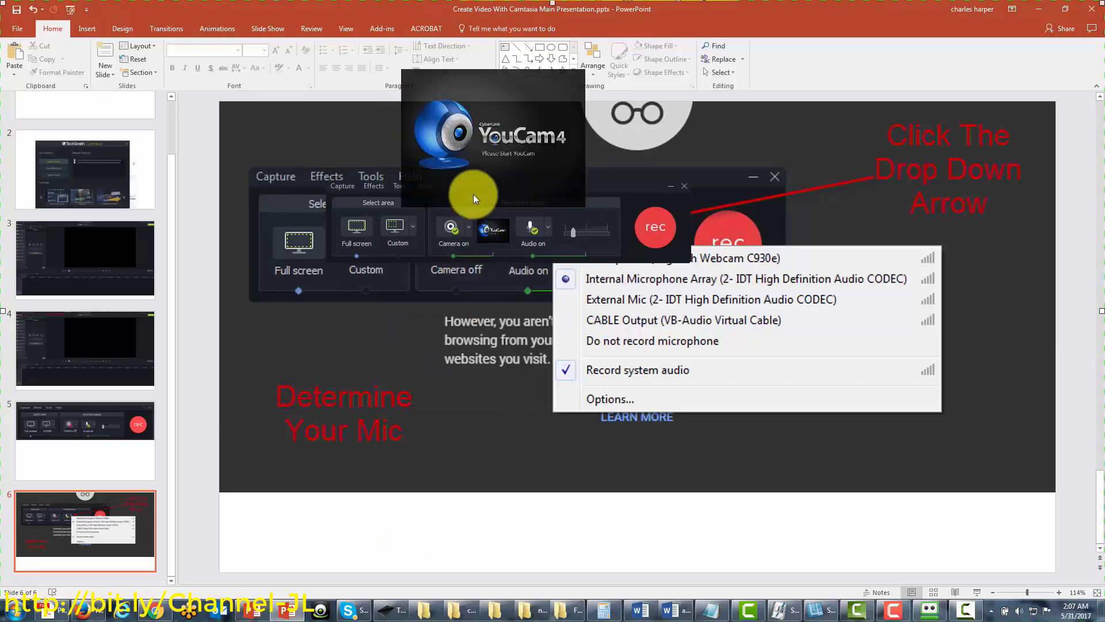
Pick Standard (4:3) under Design > Slide Size, cancel the scaling prompt, and reopen the size choices
click(123, 29)
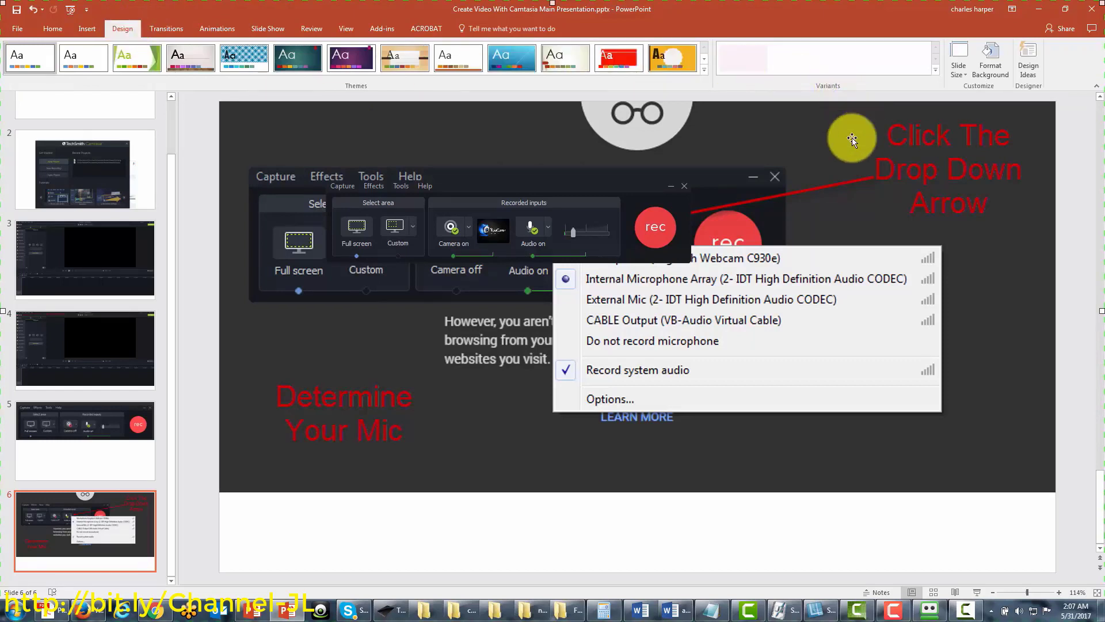
click(969, 74)
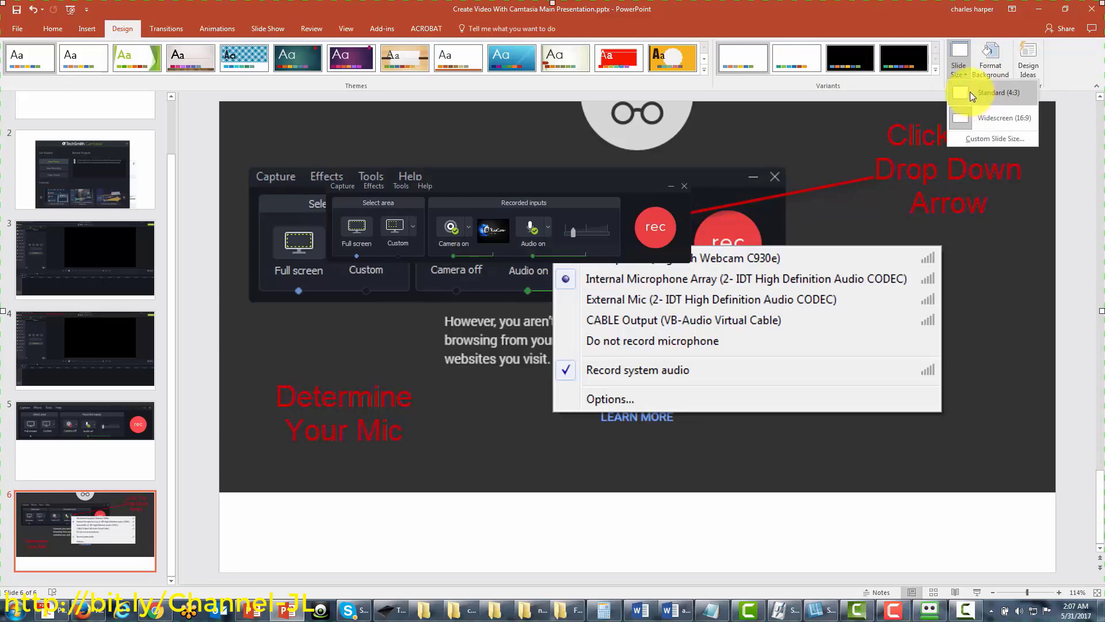
click(970, 91)
key(Escape)
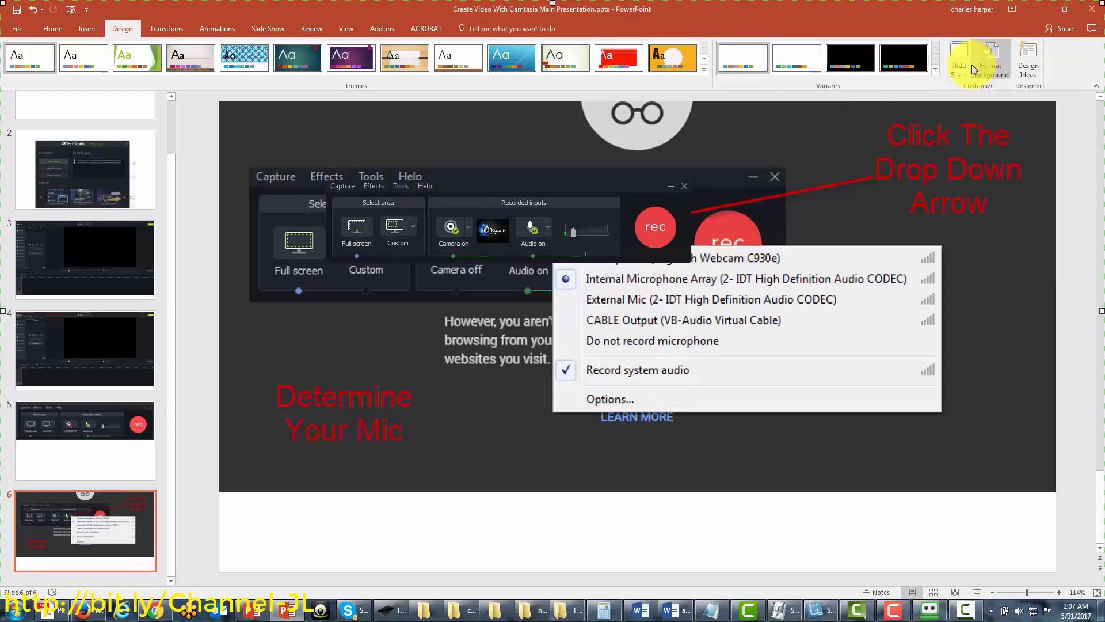
click(965, 70)
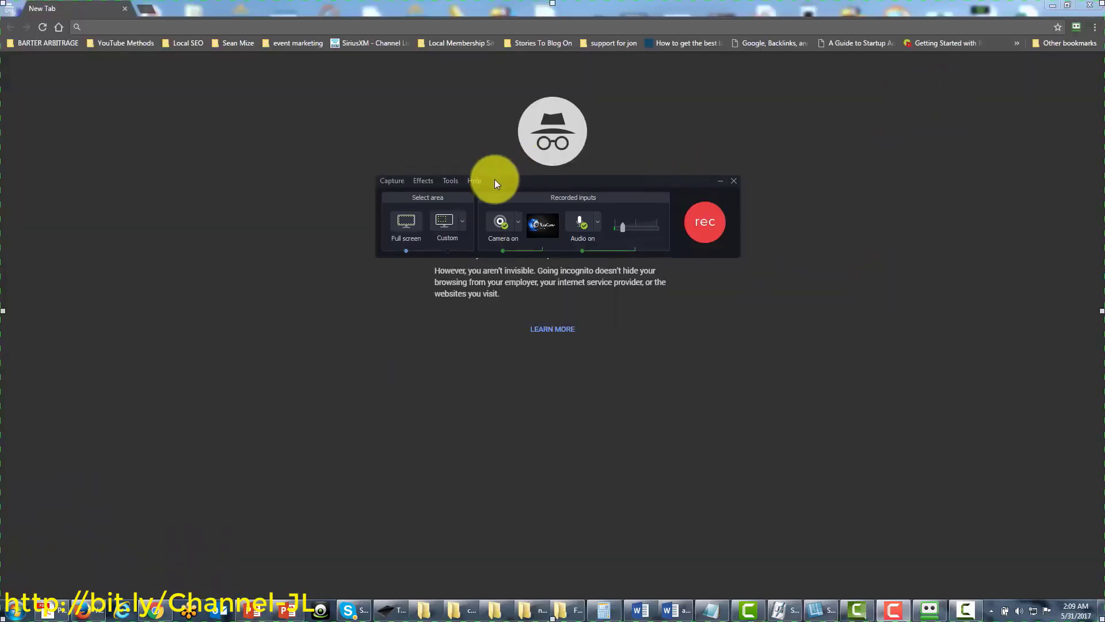
Show the Custom recording-area presets, from 1080p HD down to 640x480
click(463, 222)
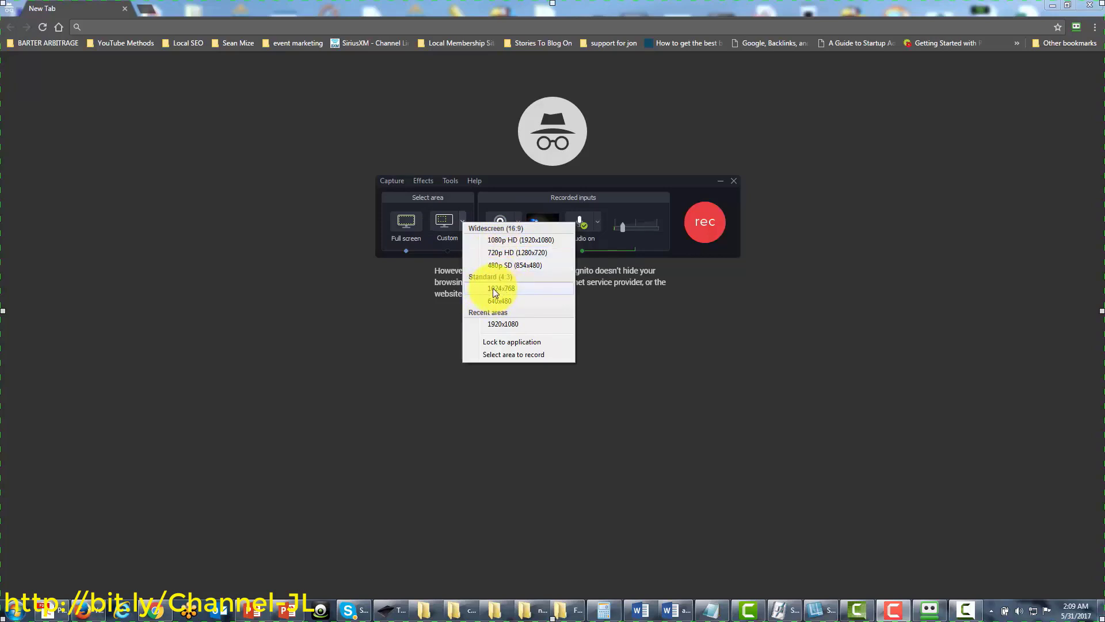
Close the area-size list and check the available webcams in the camera dropdown
click(502, 224)
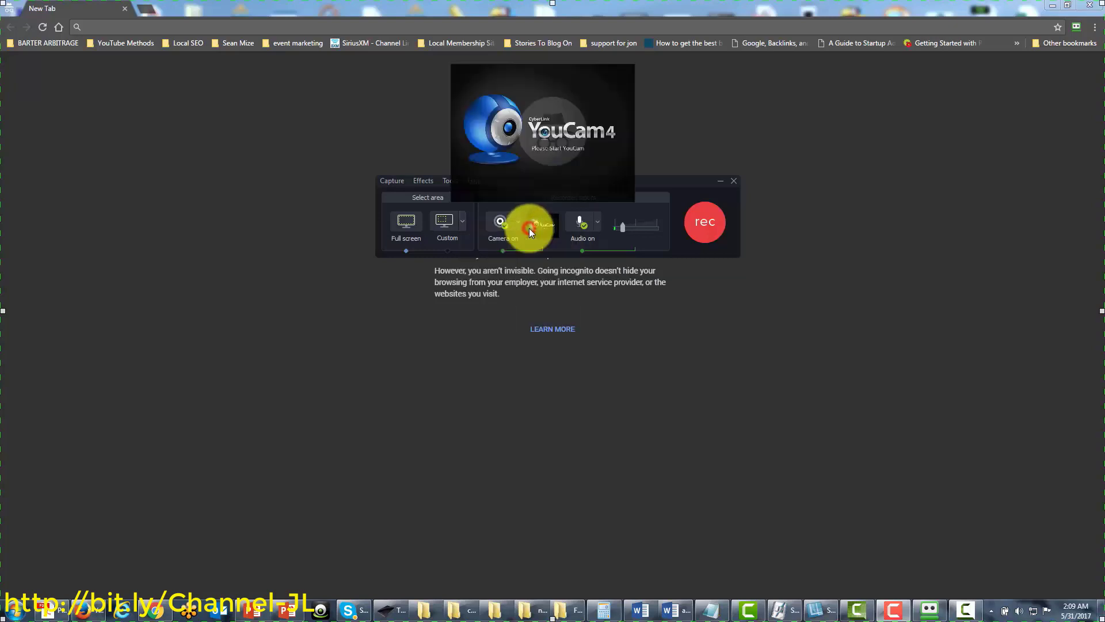
click(518, 222)
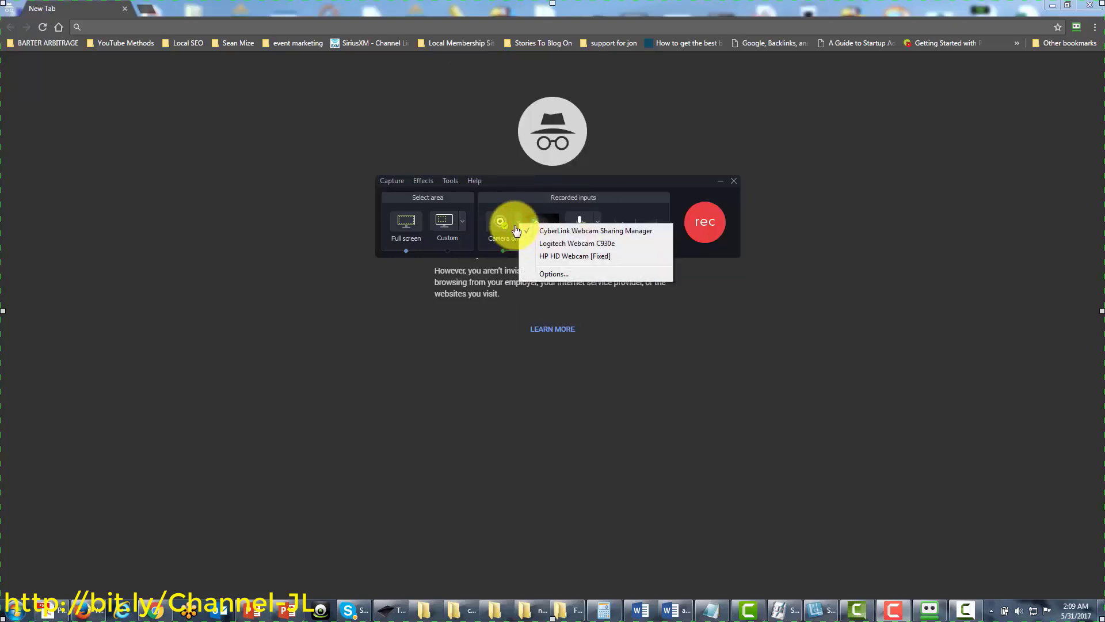
click(460, 221)
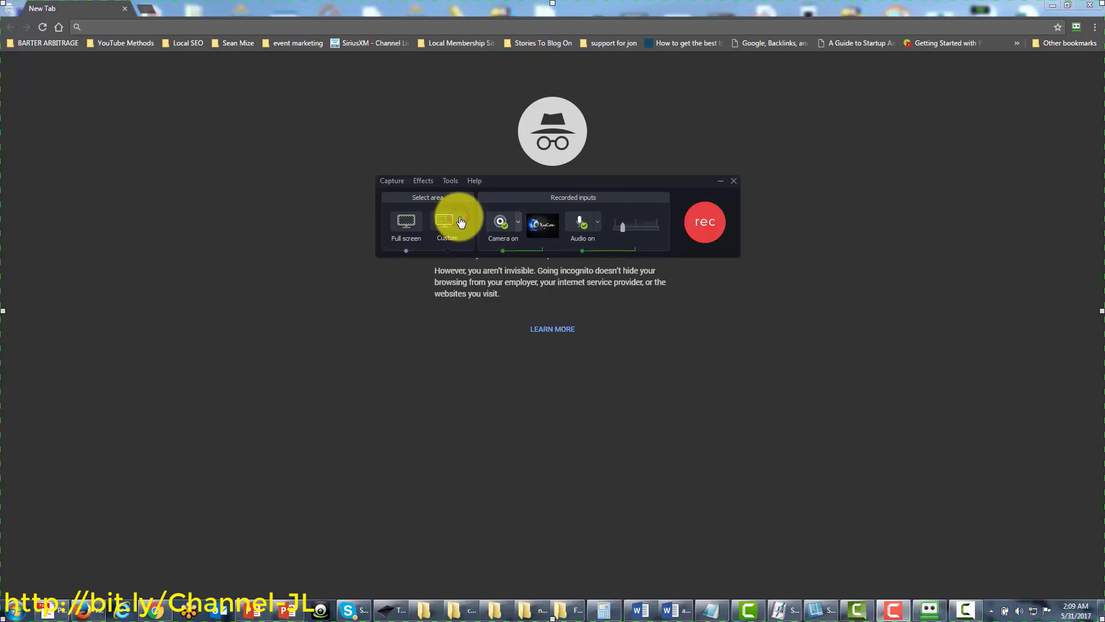
Toggle Lock to application in the Custom area-size list
click(461, 220)
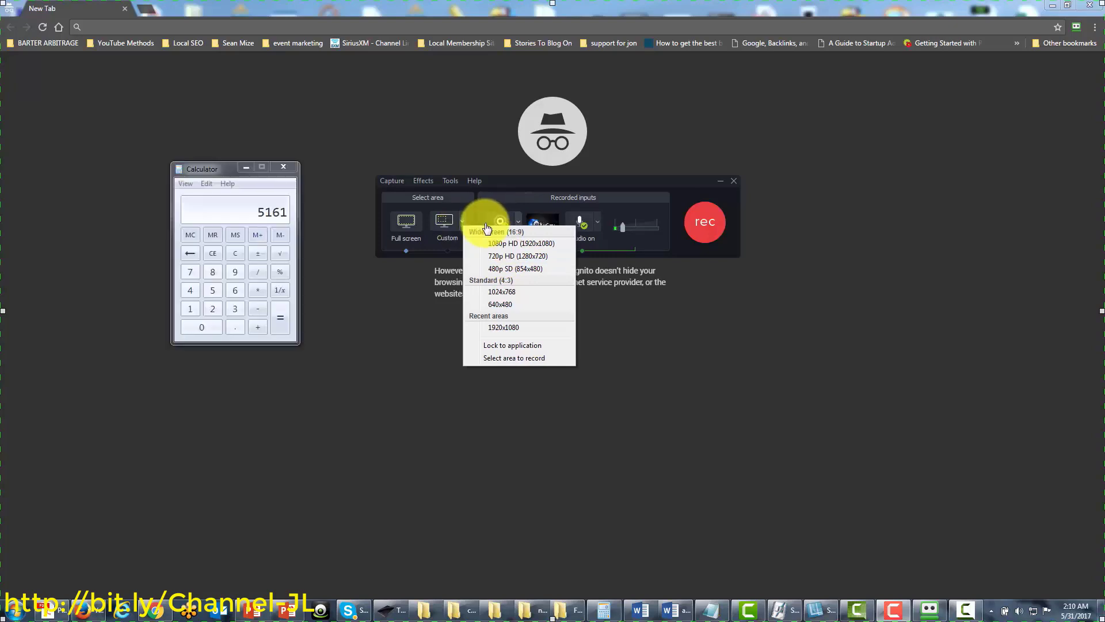
click(493, 346)
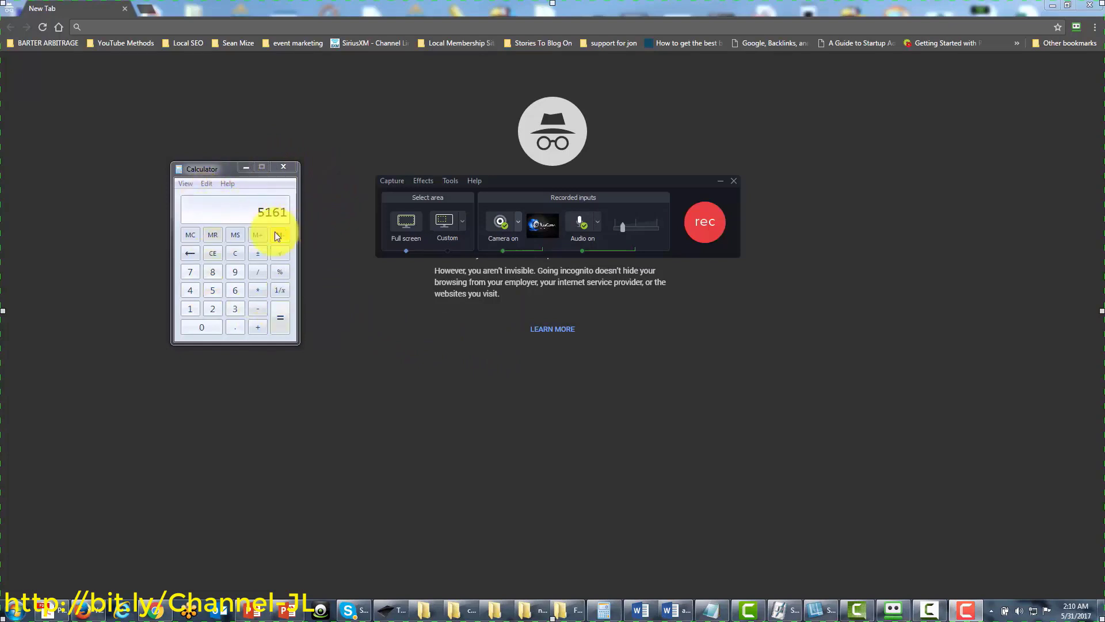
click(463, 222)
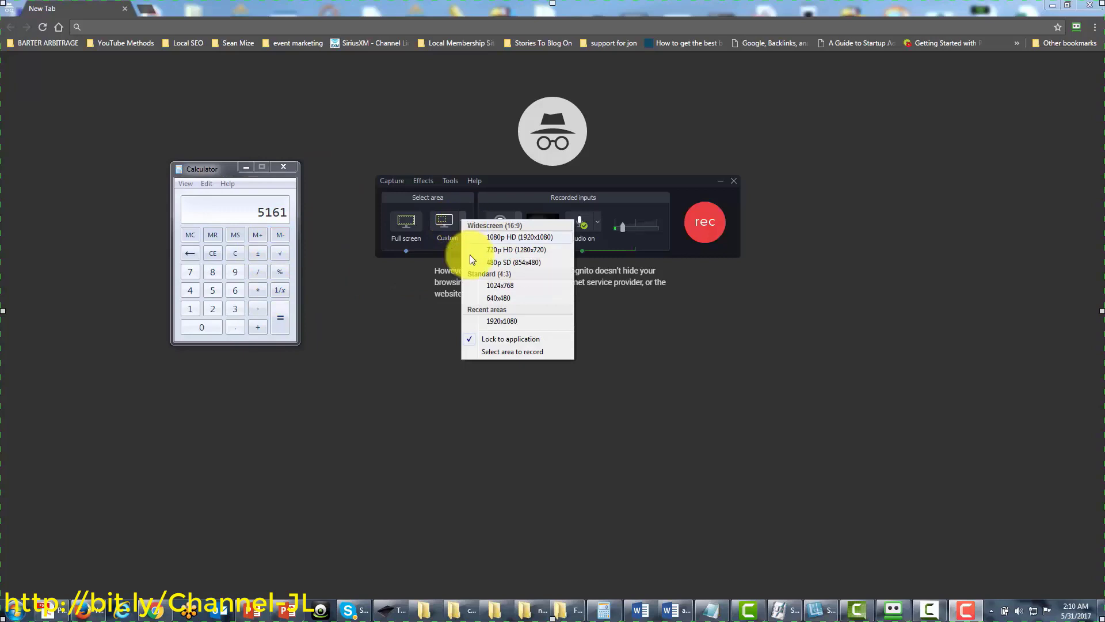
click(472, 340)
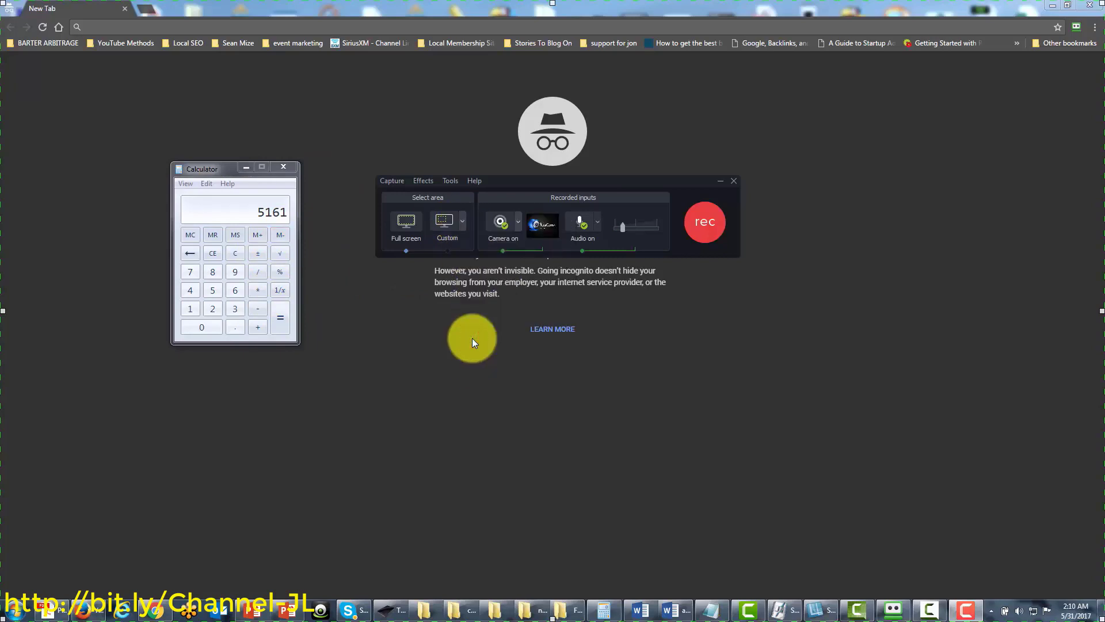
Shrink the custom region to about 1081x608 over the browser, then switch back to Full screen
click(445, 225)
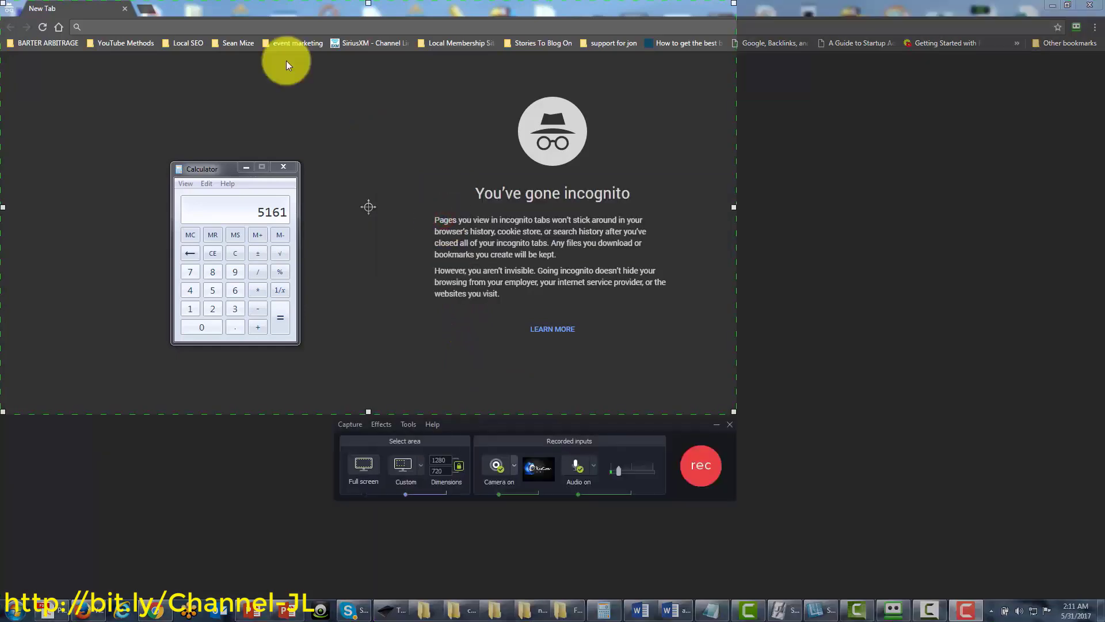
click(213, 91)
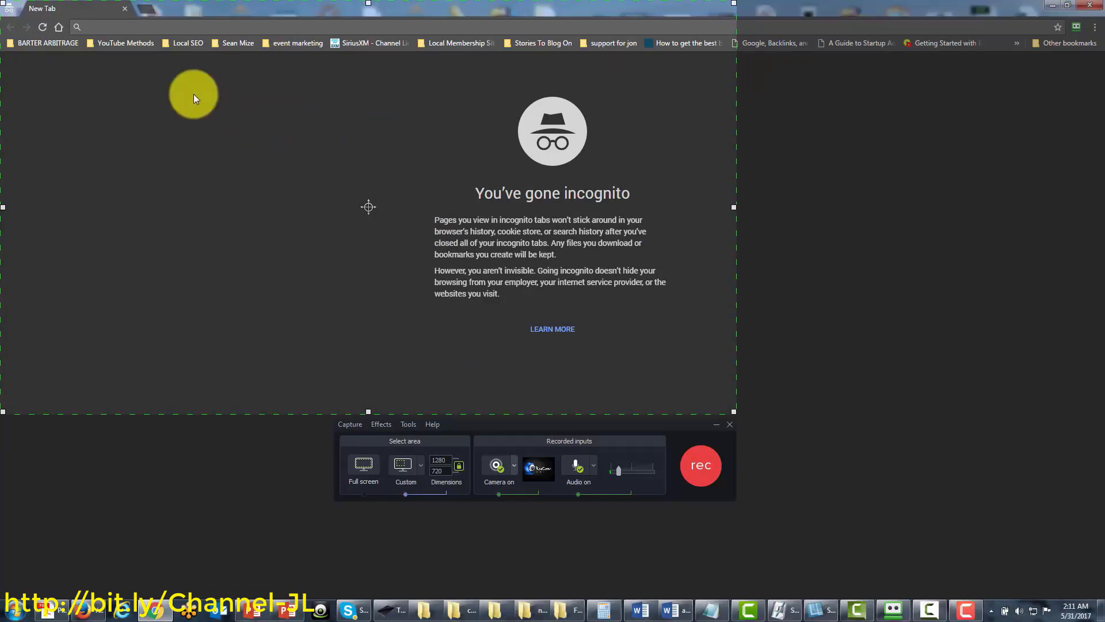
drag(3, 4, 140, 111)
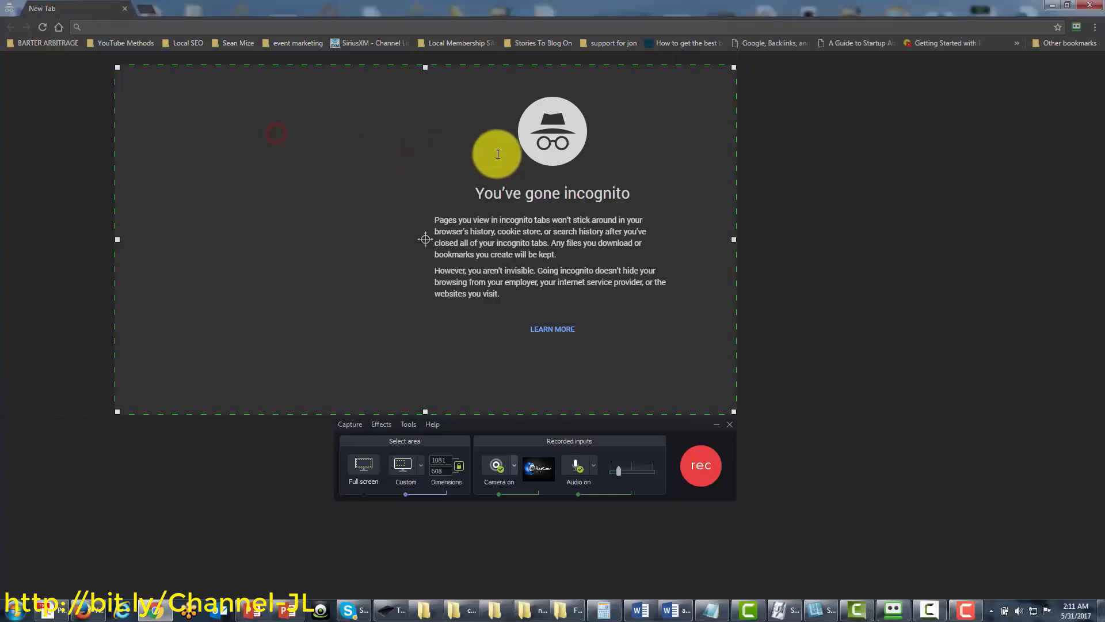
drag(420, 239, 447, 244)
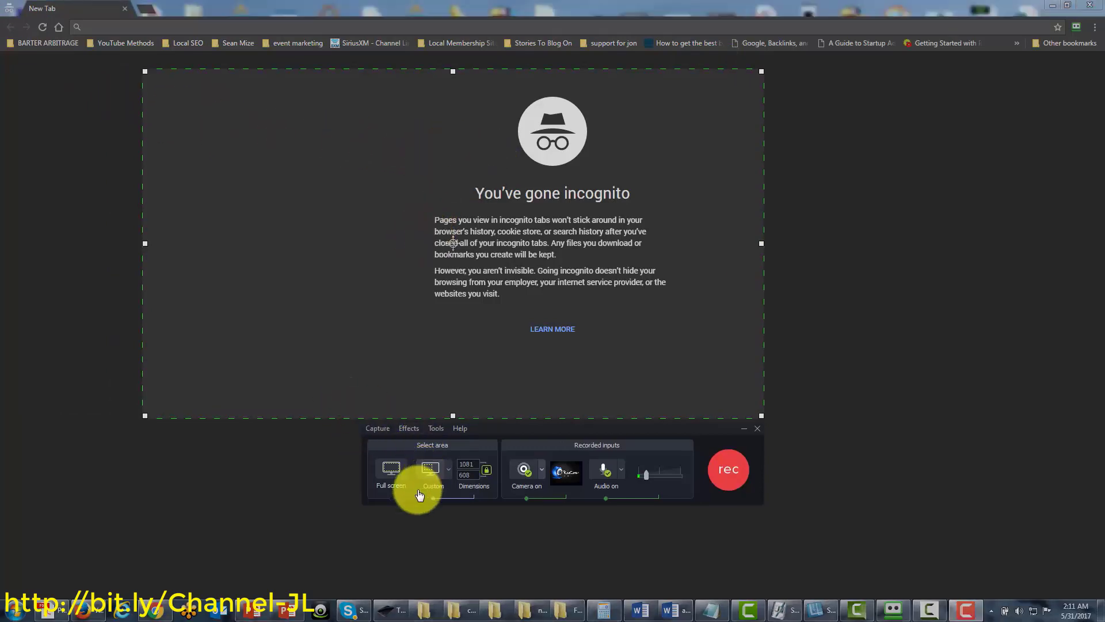
click(394, 475)
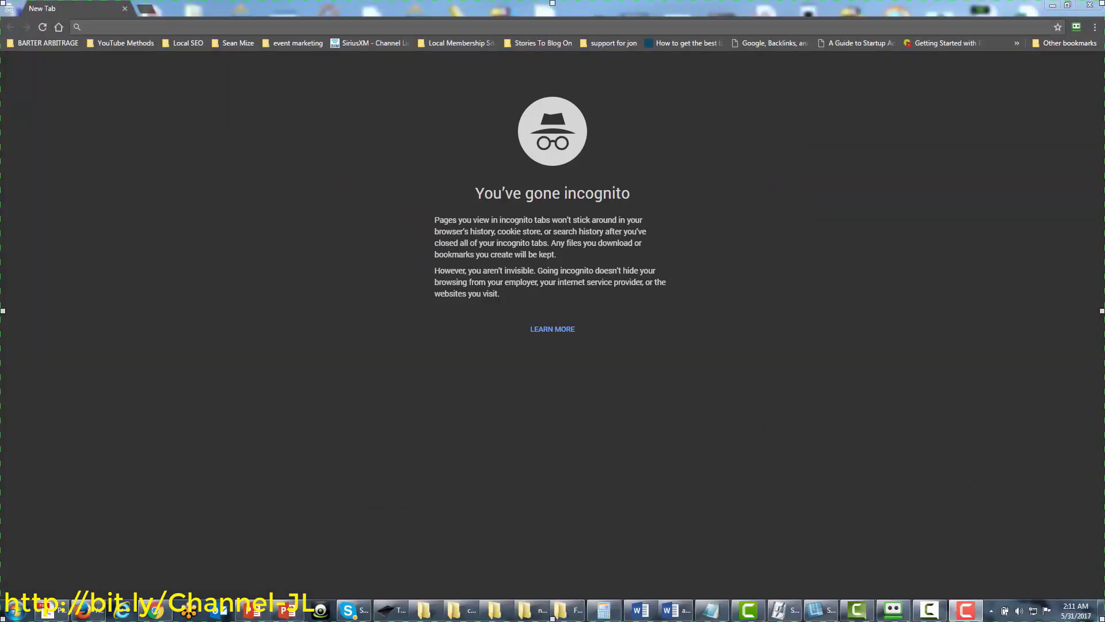
Drag the recorder panel to the screen centre, over the incognito page text
click(586, 408)
drag(583, 361, 583, 355)
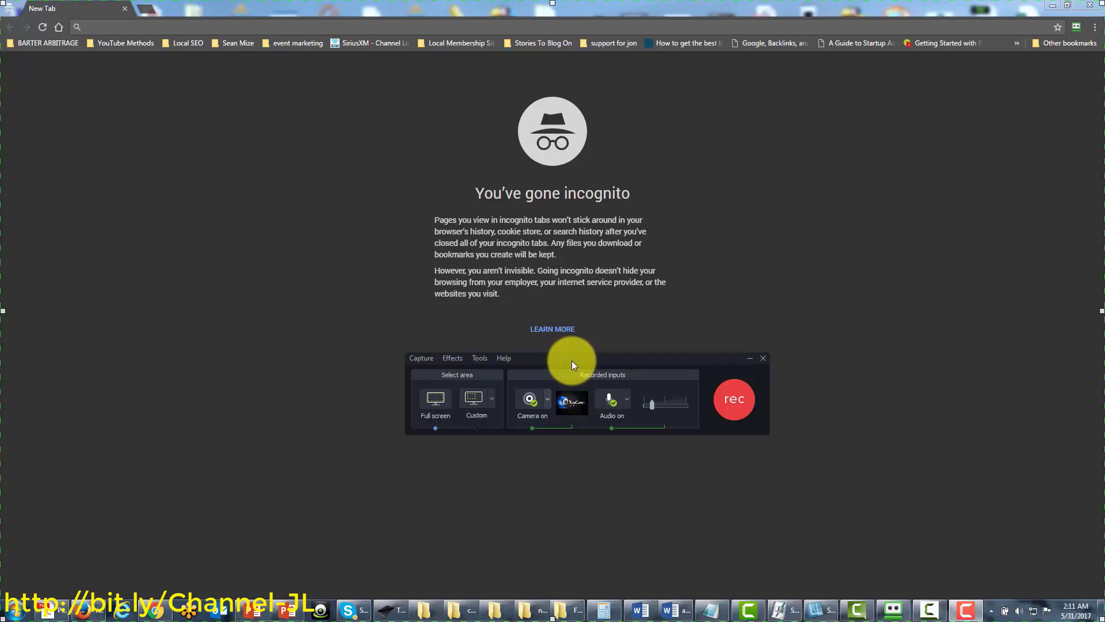
drag(572, 363, 1104, 342)
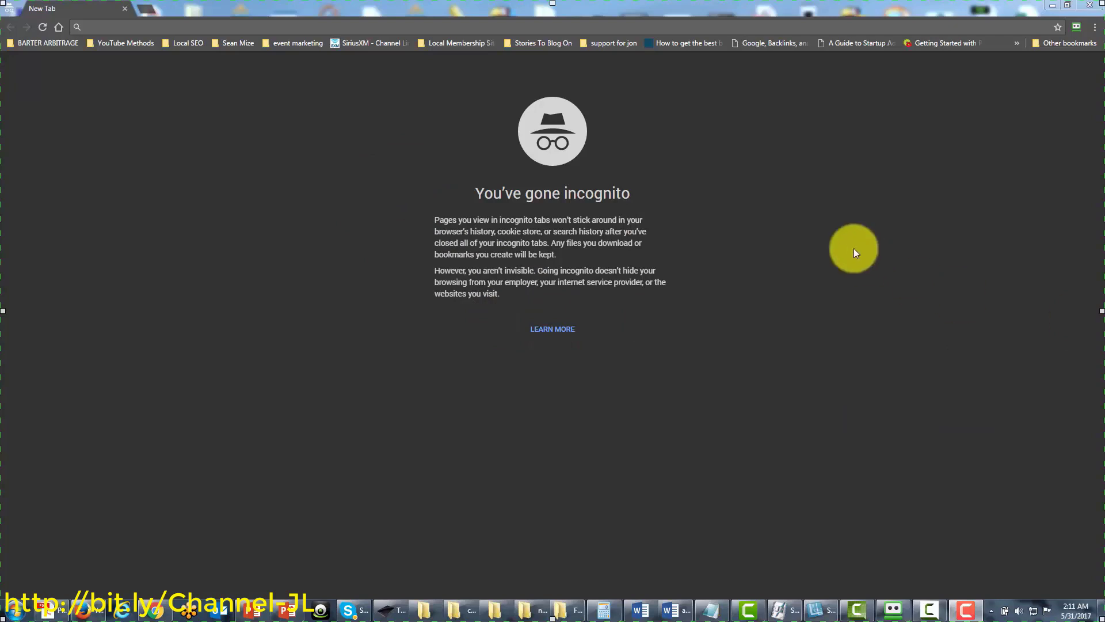
drag(1097, 292, 643, 293)
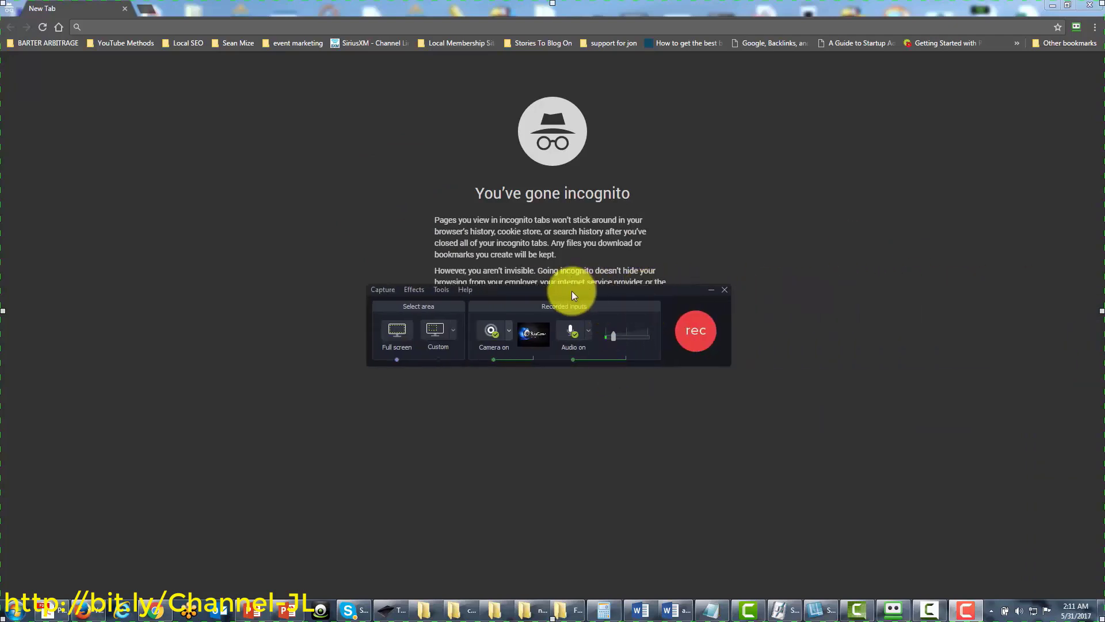
drag(570, 291, 476, 329)
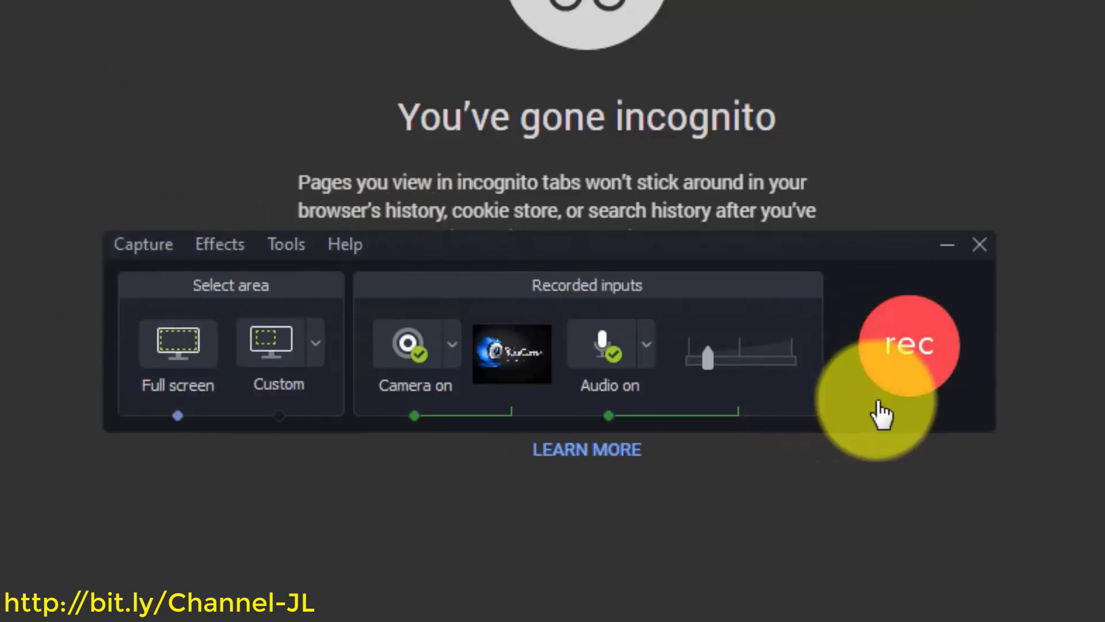
Start recording with caption 'Create Video wth Camtasia 9 Test' and dismiss the hotkey conflict warning
click(899, 366)
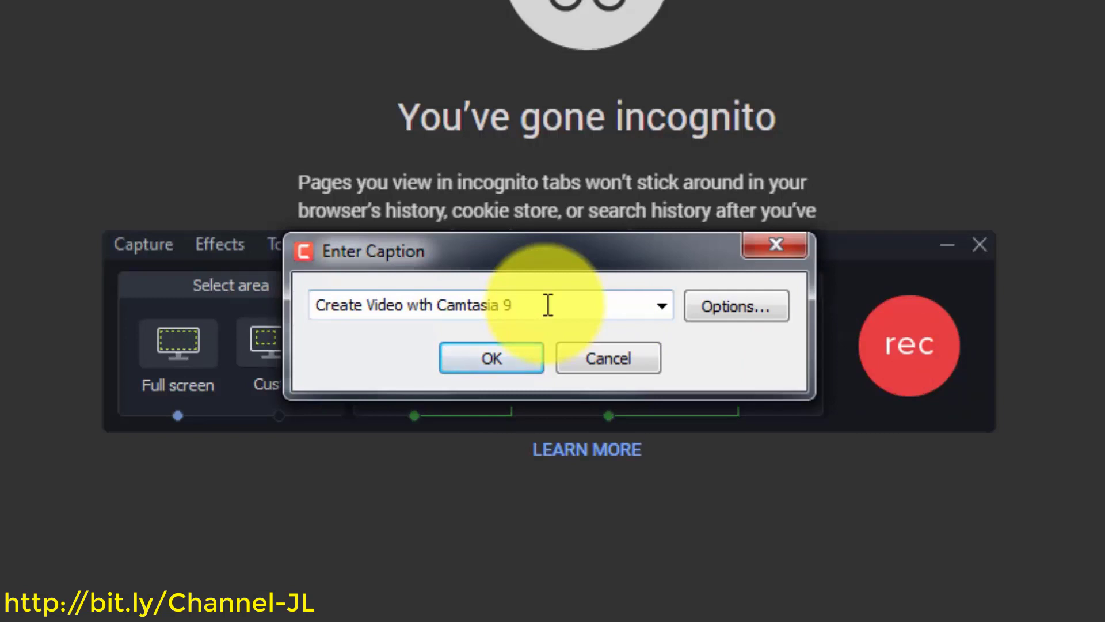
text(Test)
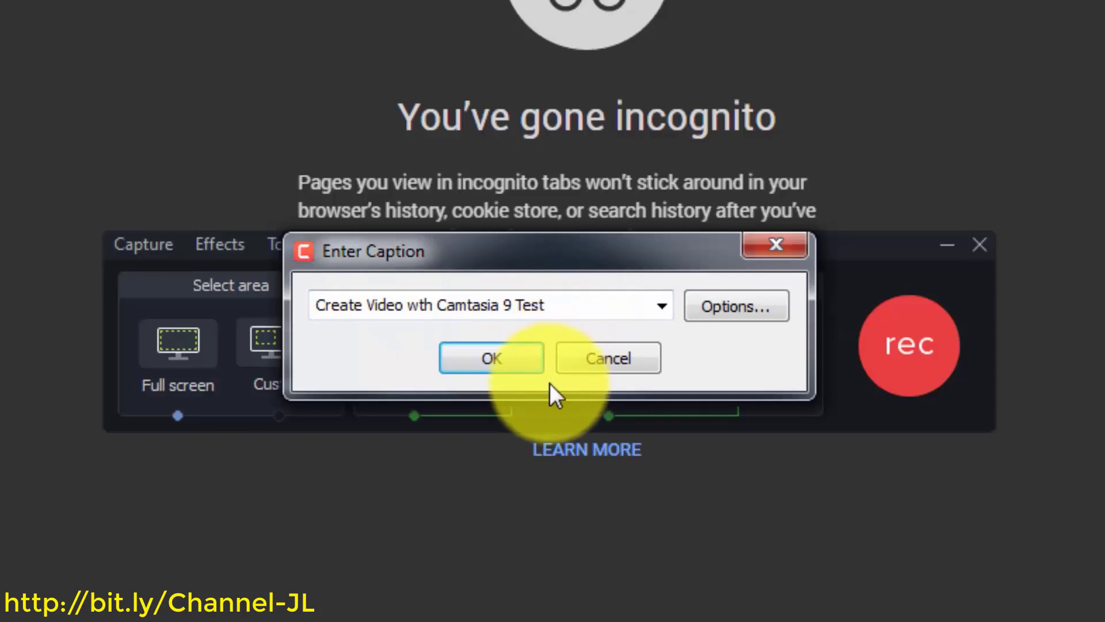
click(490, 368)
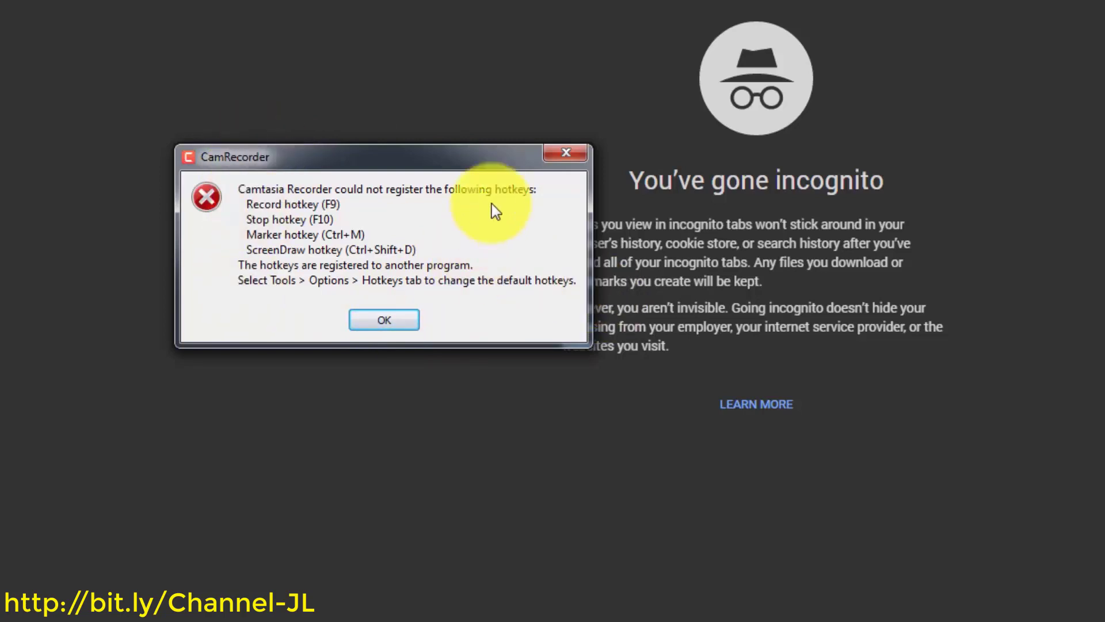
click(394, 324)
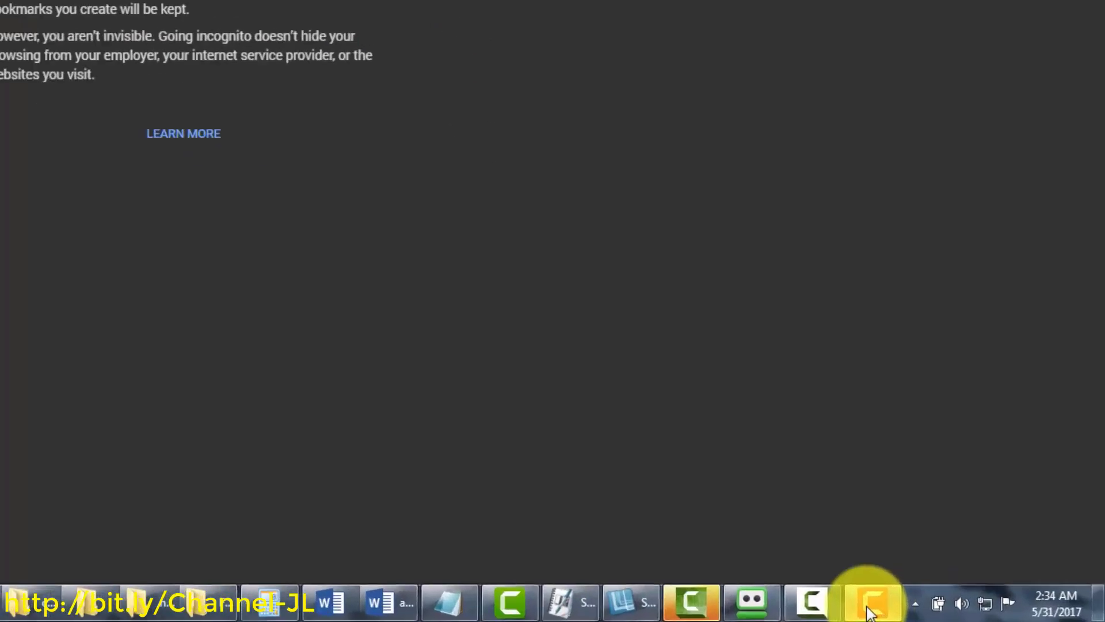
Show the running recorder's controls from the taskbar, then hide them with Ctrl+F10
click(716, 595)
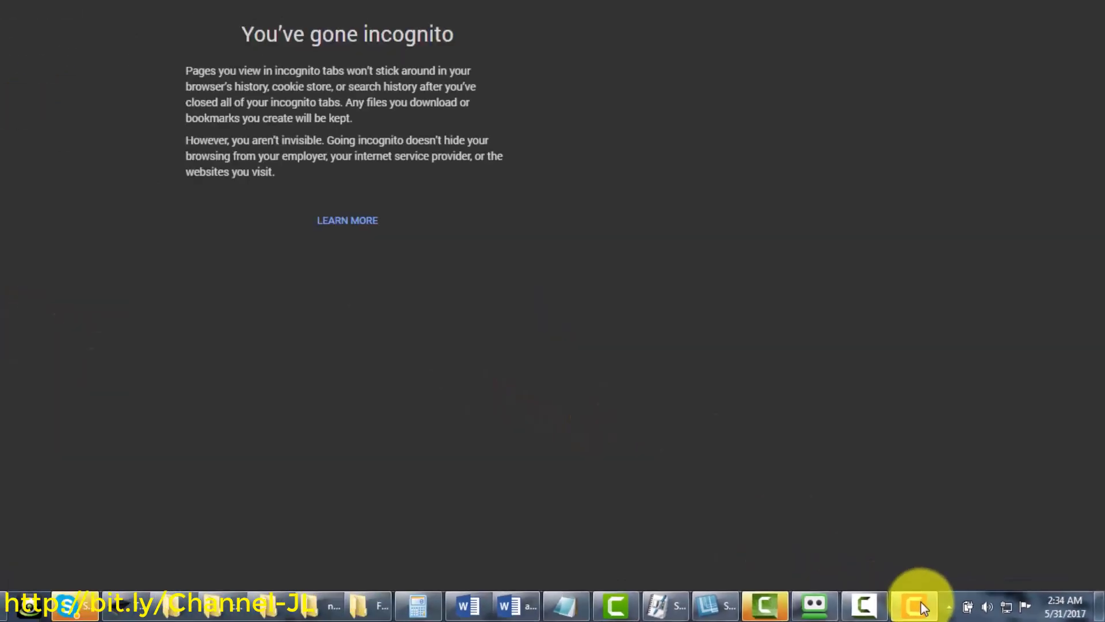
click(921, 602)
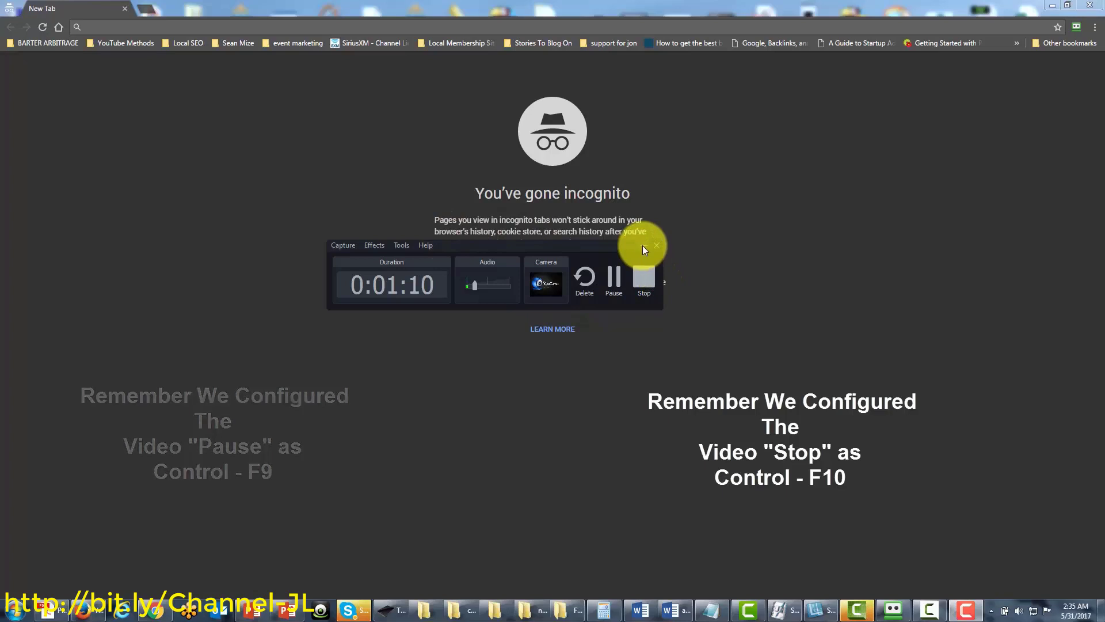
key(ctrl+F10)
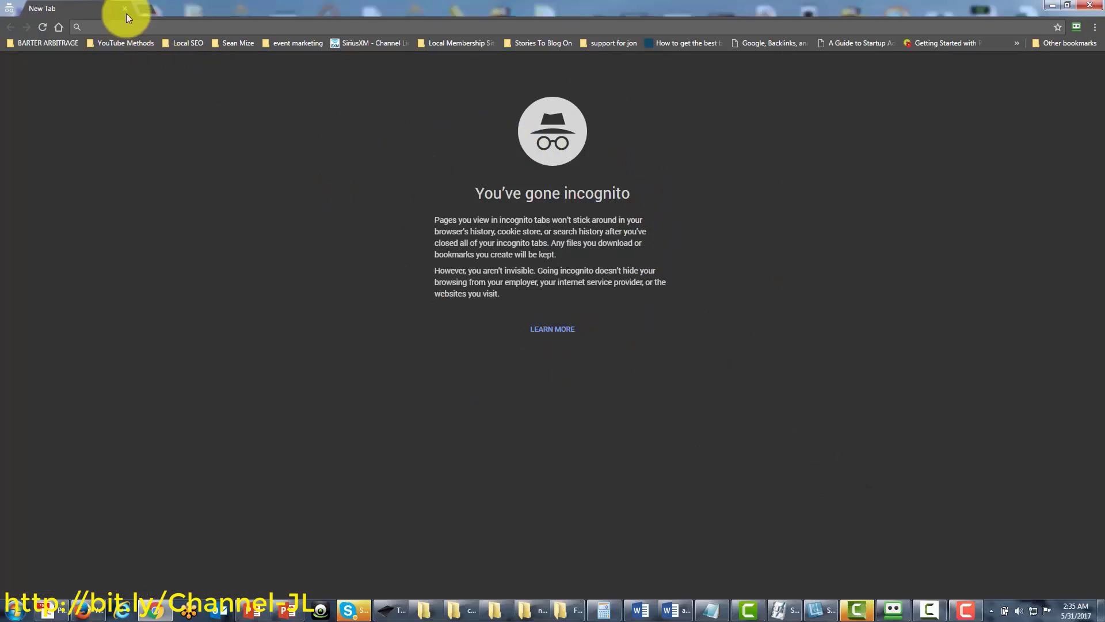
Play Dan Kennedy Wealth Attraction DVD 1 on YouTube, pause at 6:15, and open a new incognito tab
click(147, 29)
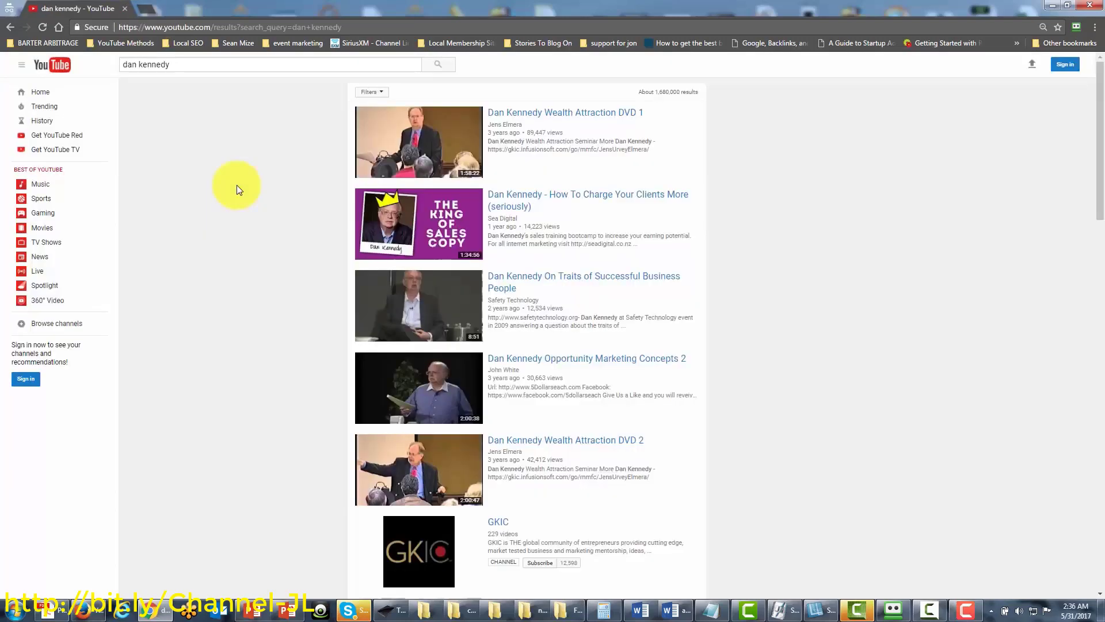
click(562, 127)
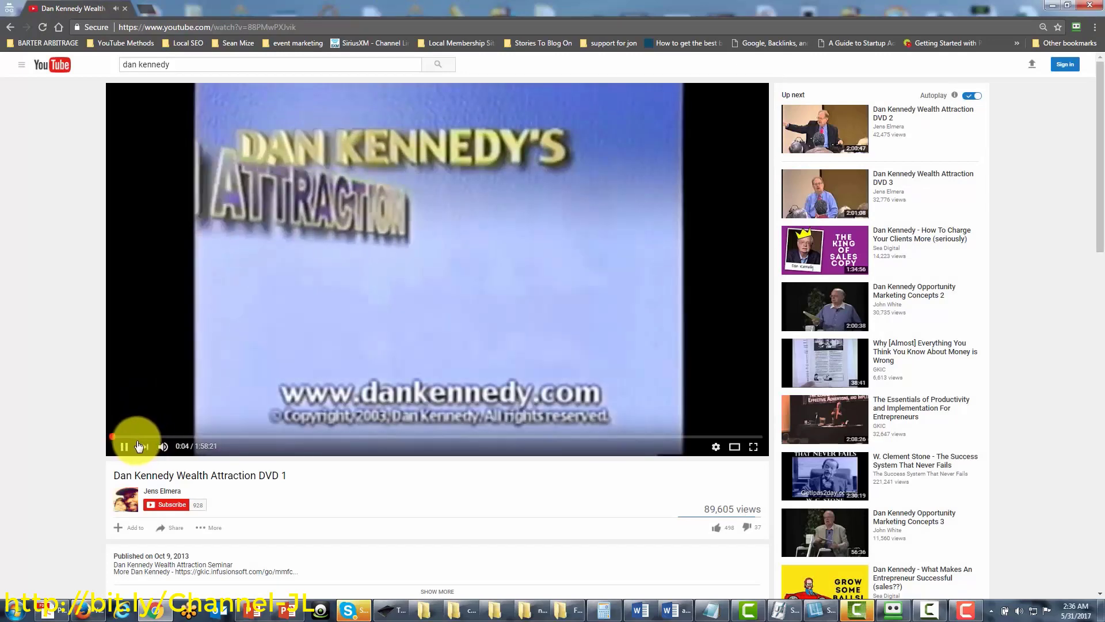
drag(143, 438, 184, 437)
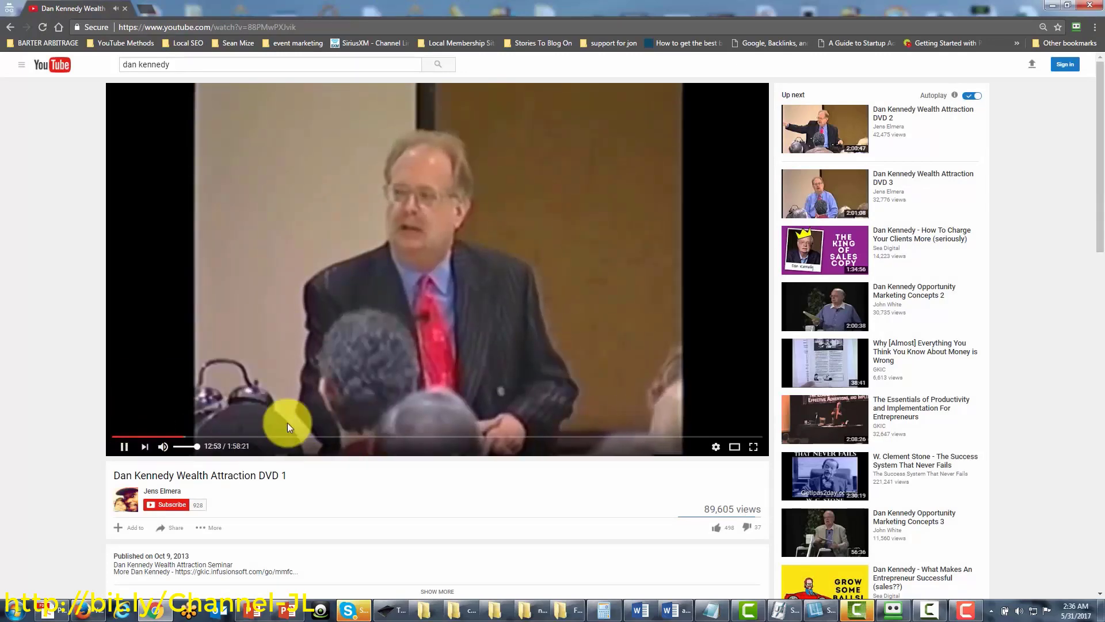
click(148, 437)
click(123, 446)
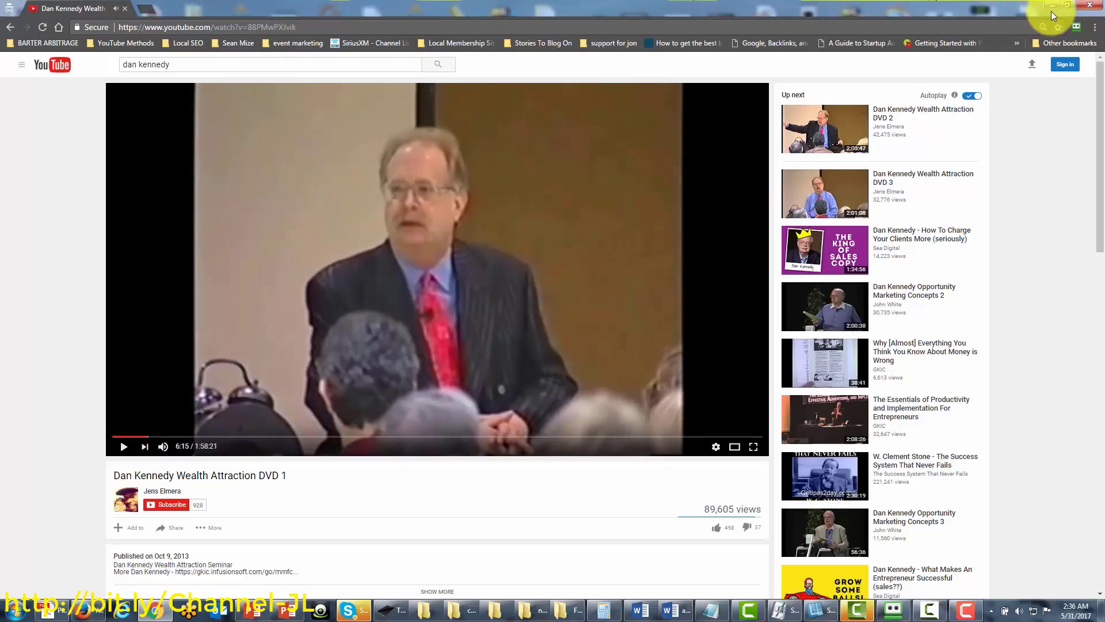
click(149, 9)
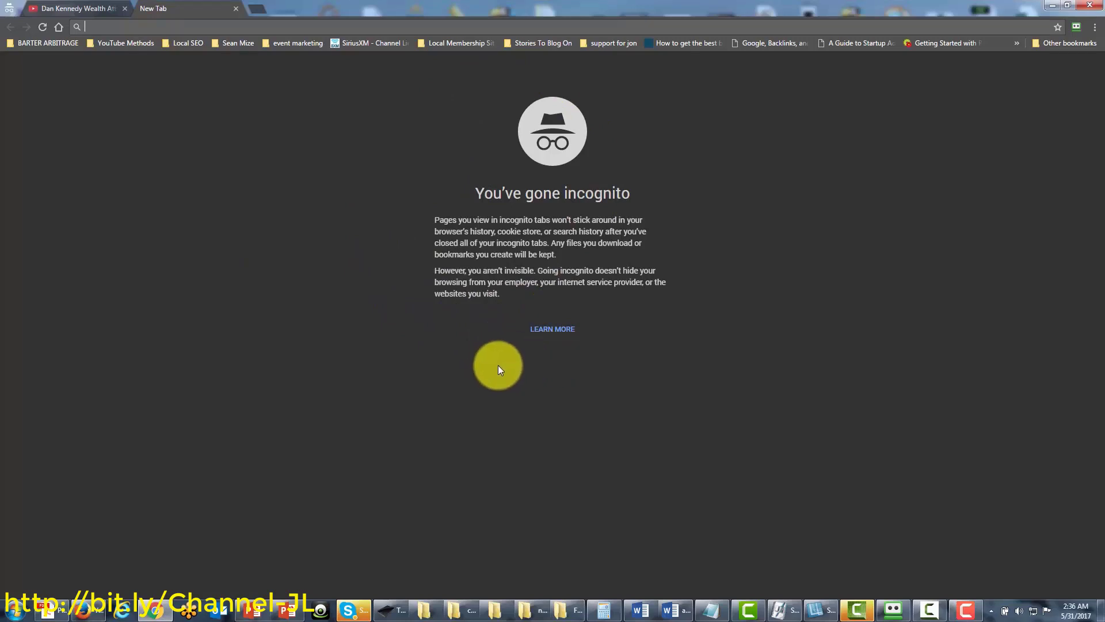
Restore the recorder, drag its panel toward the right edge, and stop the recording
click(963, 609)
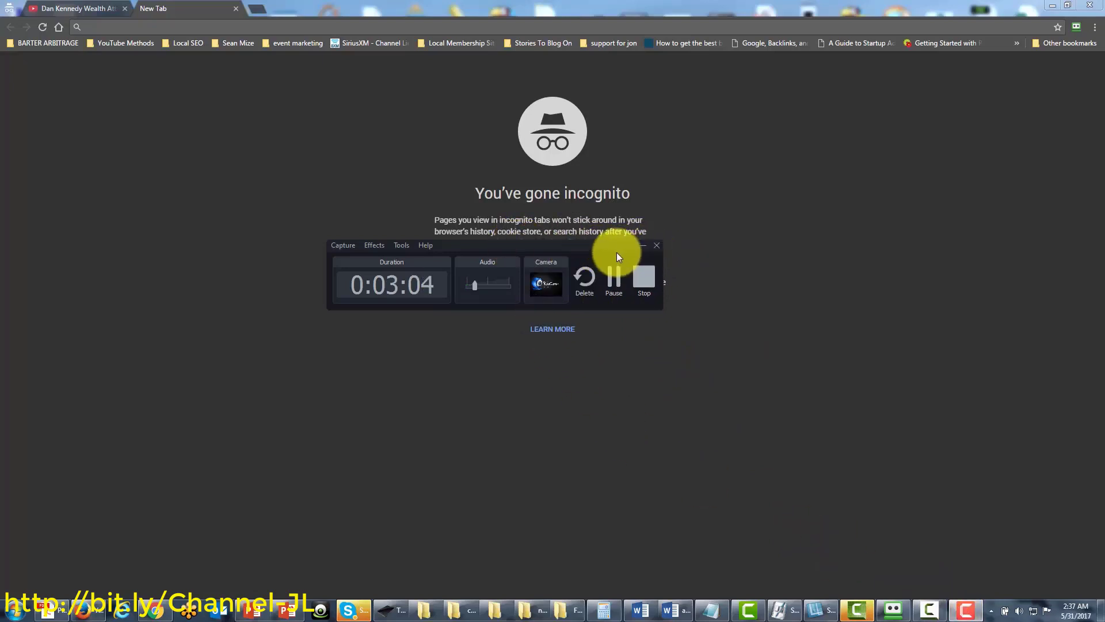
drag(599, 242, 786, 278)
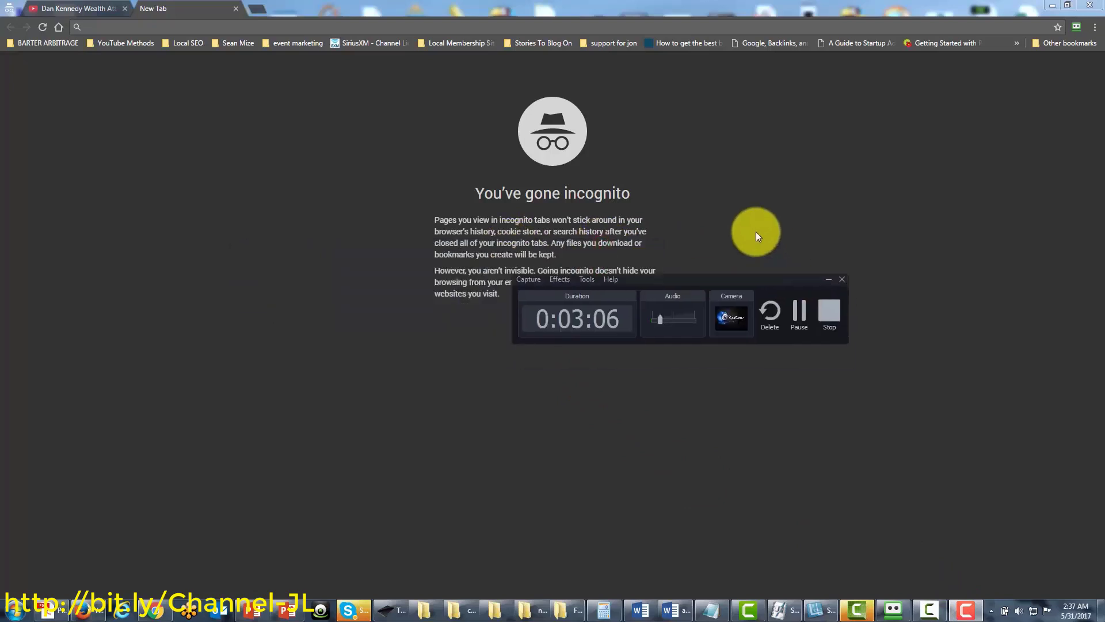
drag(756, 232, 748, 294)
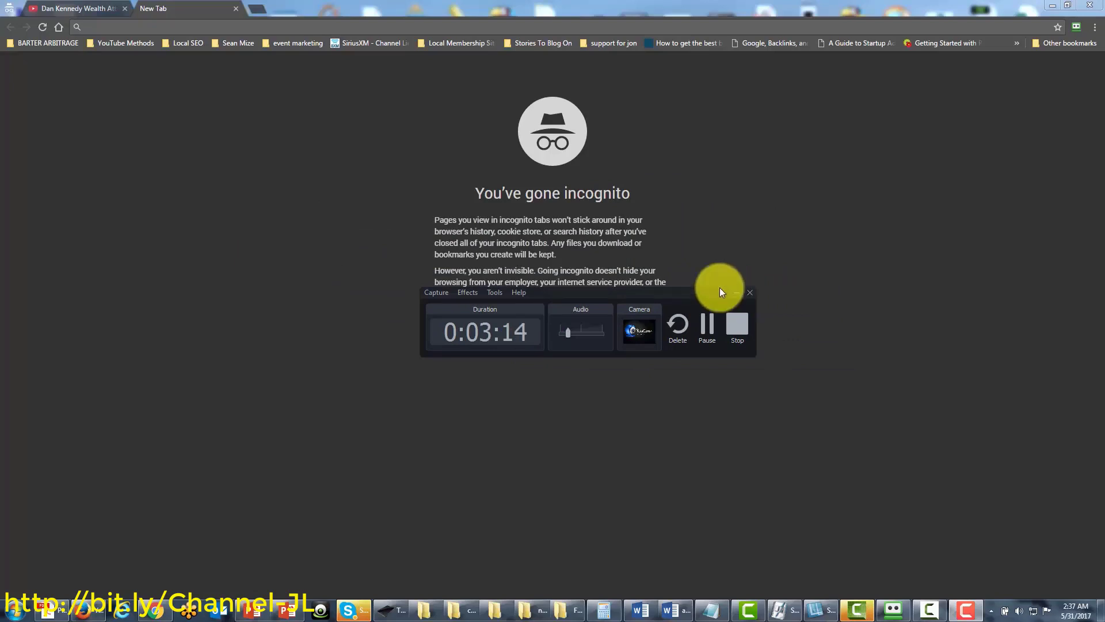
click(637, 295)
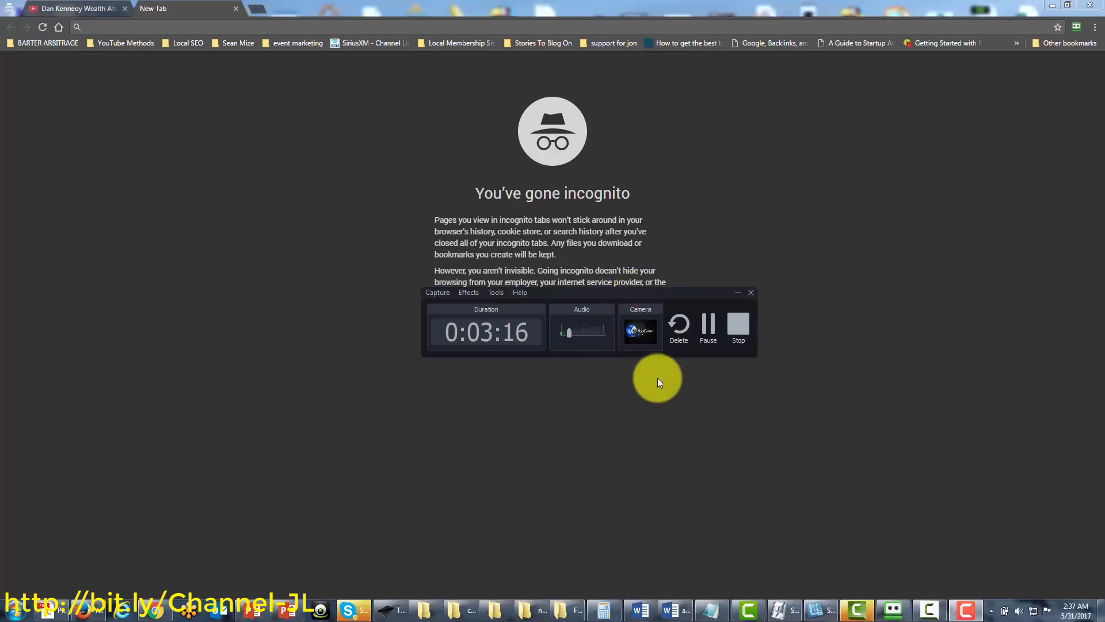
drag(604, 295, 626, 316)
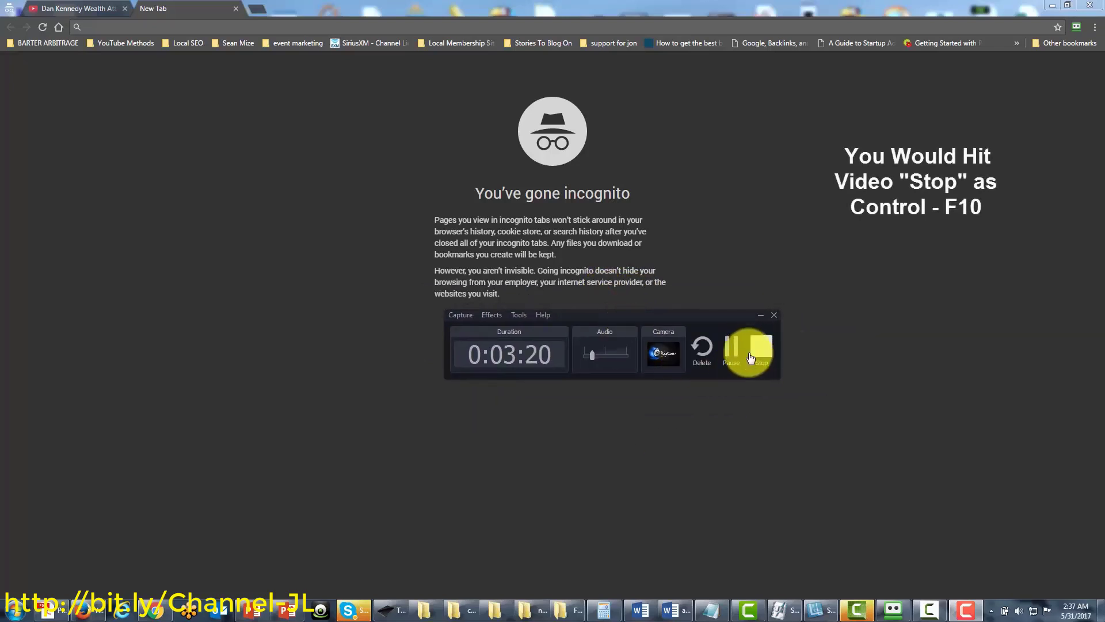
click(613, 319)
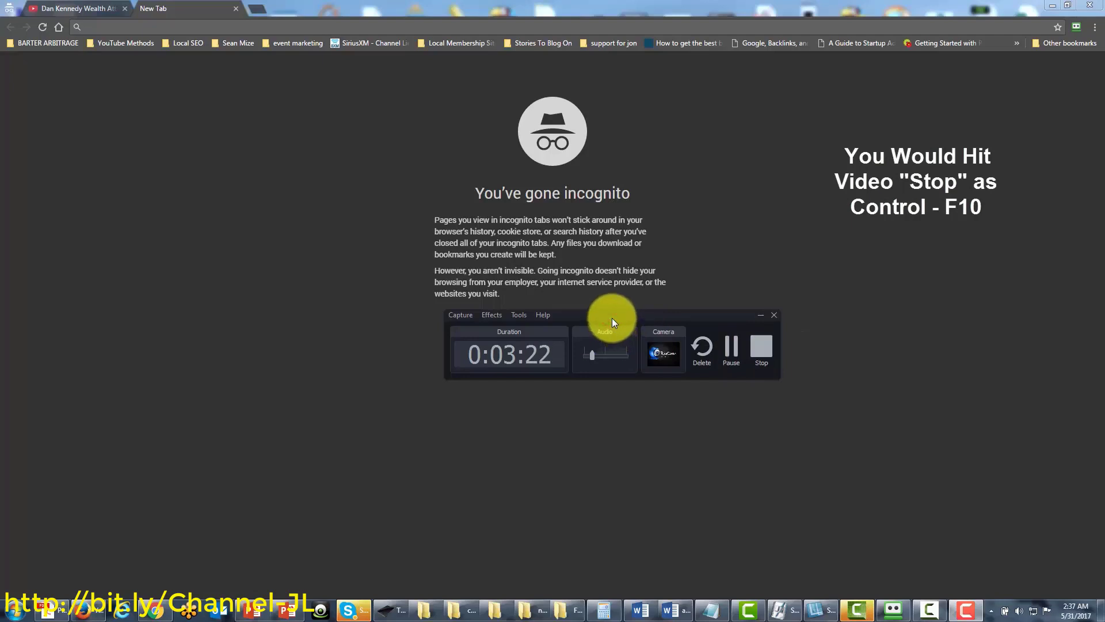
drag(766, 319, 1102, 314)
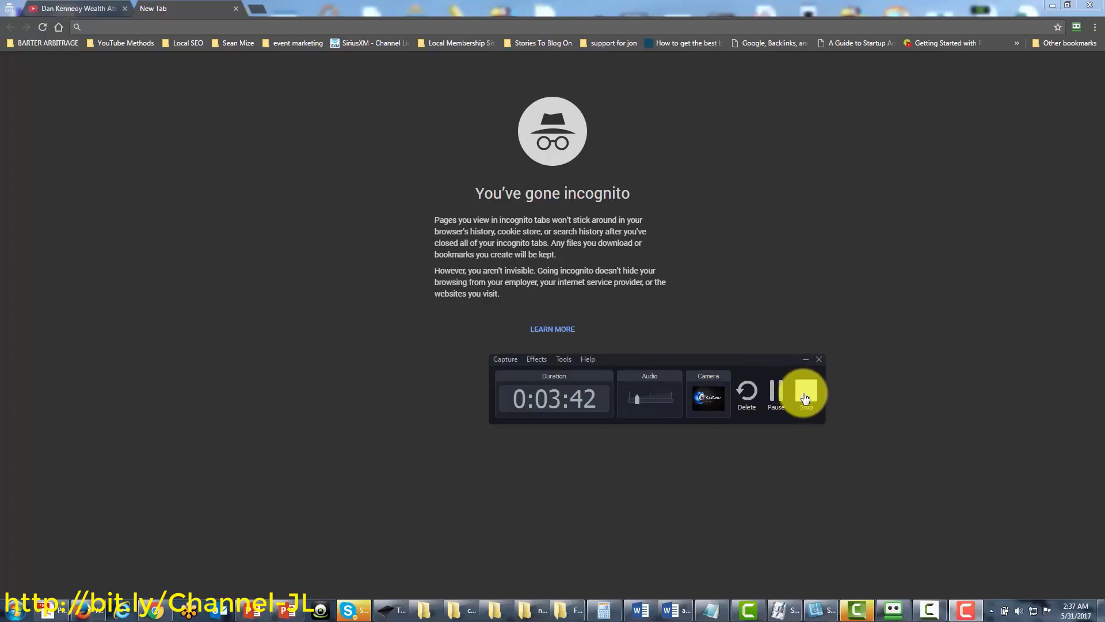
click(804, 396)
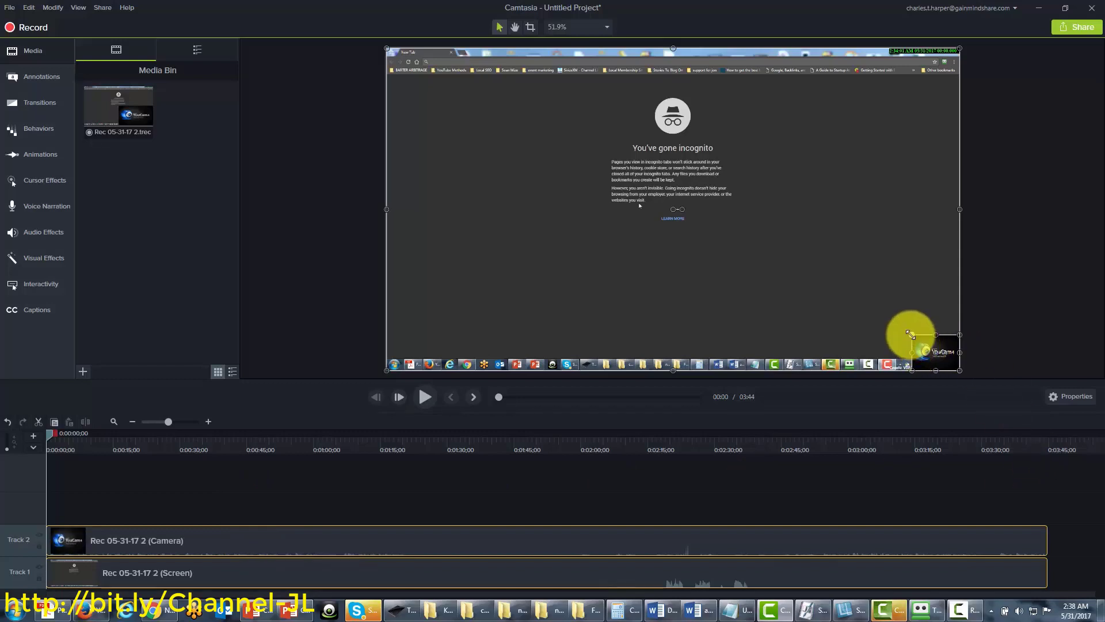
Delete the Camera clip from Track 2, leaving only Rec 05-31-17 2 (Screen)
mouse_move(913, 336)
mouse_down()
mouse_move(908, 324)
mouse_move(917, 338)
mouse_move(902, 344)
mouse_up()
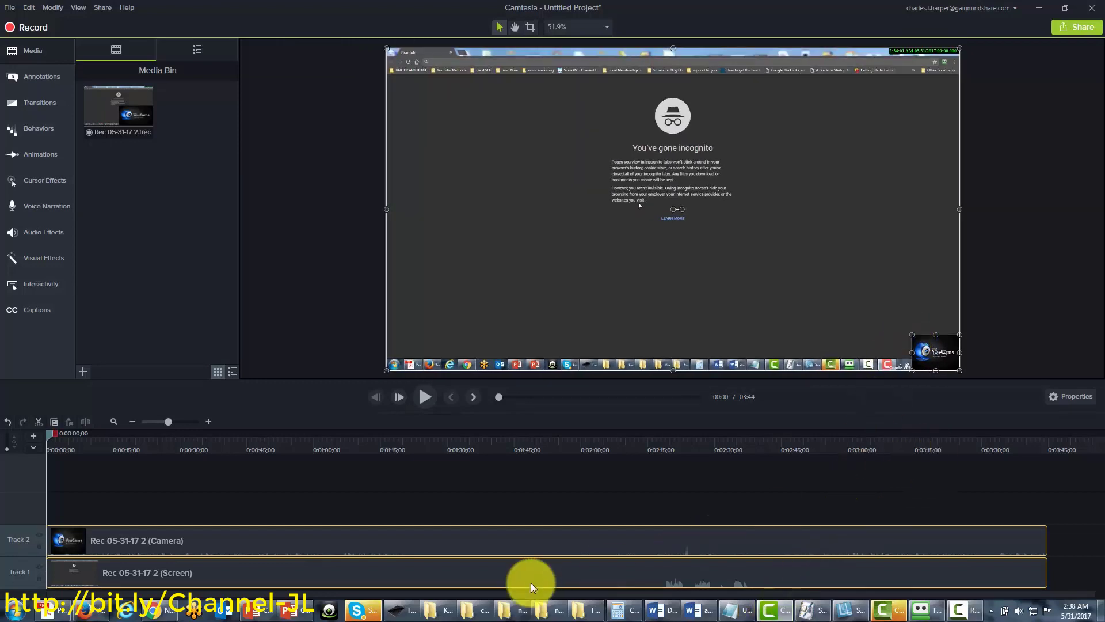
click(498, 540)
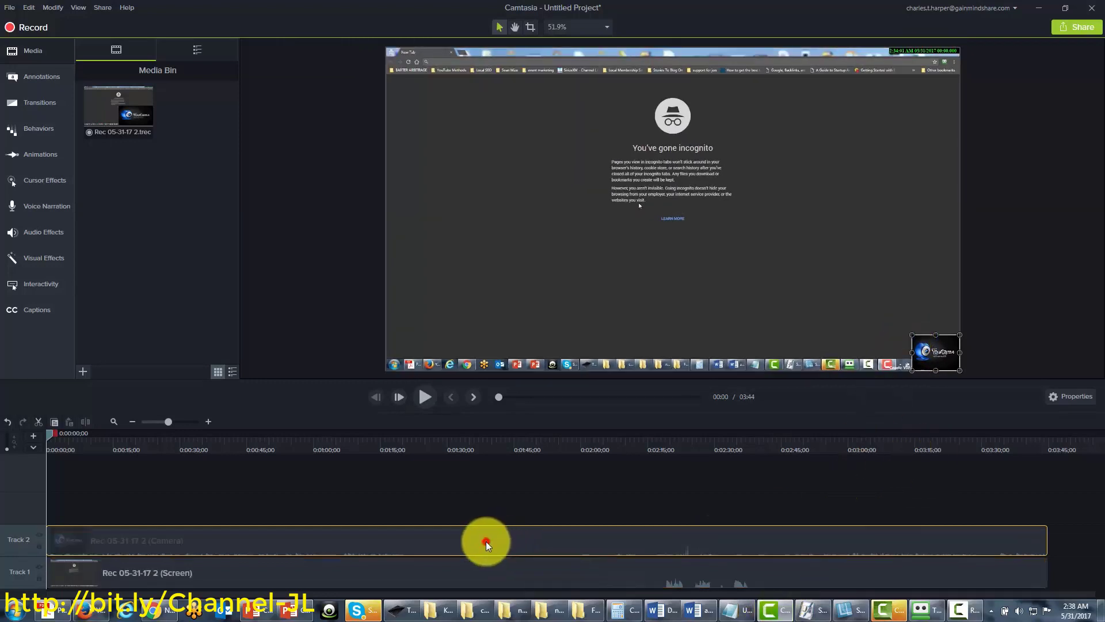
key(Delete)
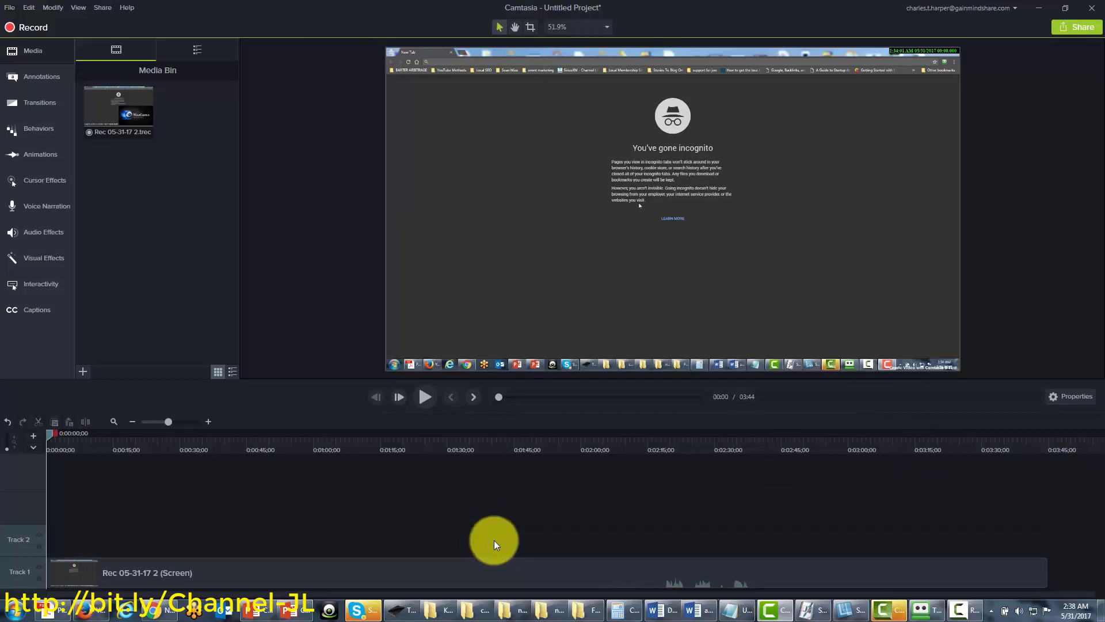
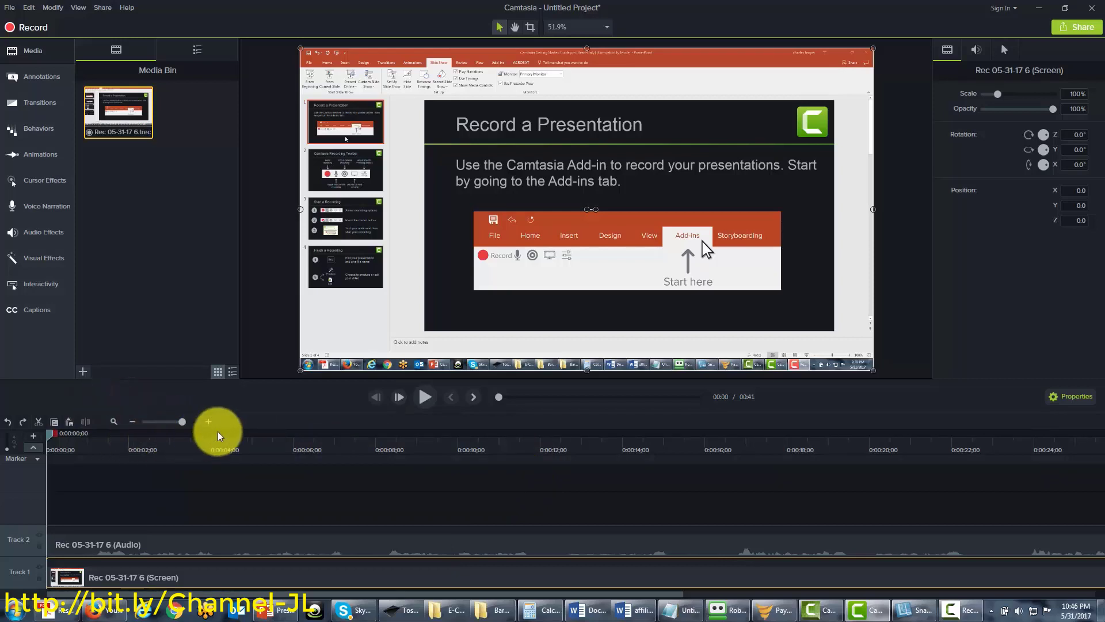
Zoom the timeline out, in, then out again until the full 41-second Rec 05-31-17 6 clips fit
click(132, 422)
click(133, 422)
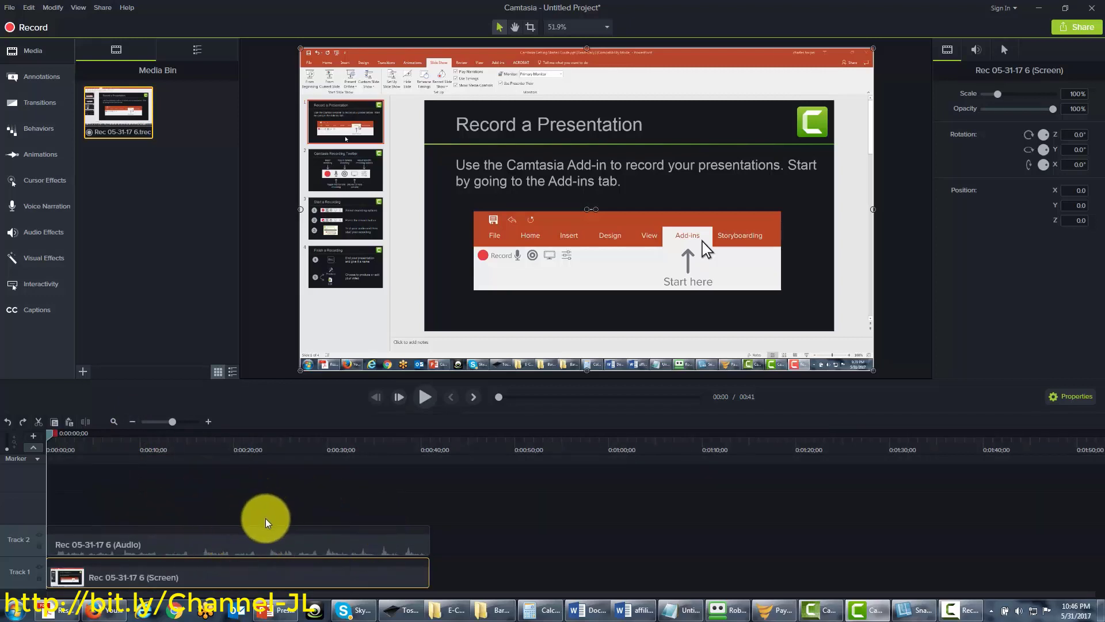
click(207, 424)
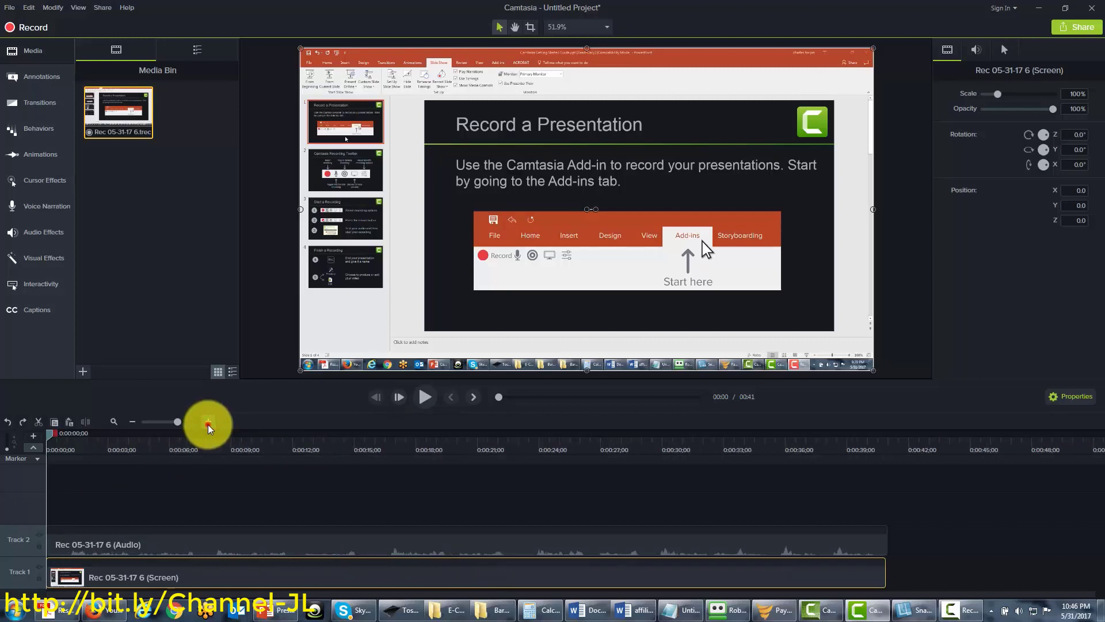
click(208, 424)
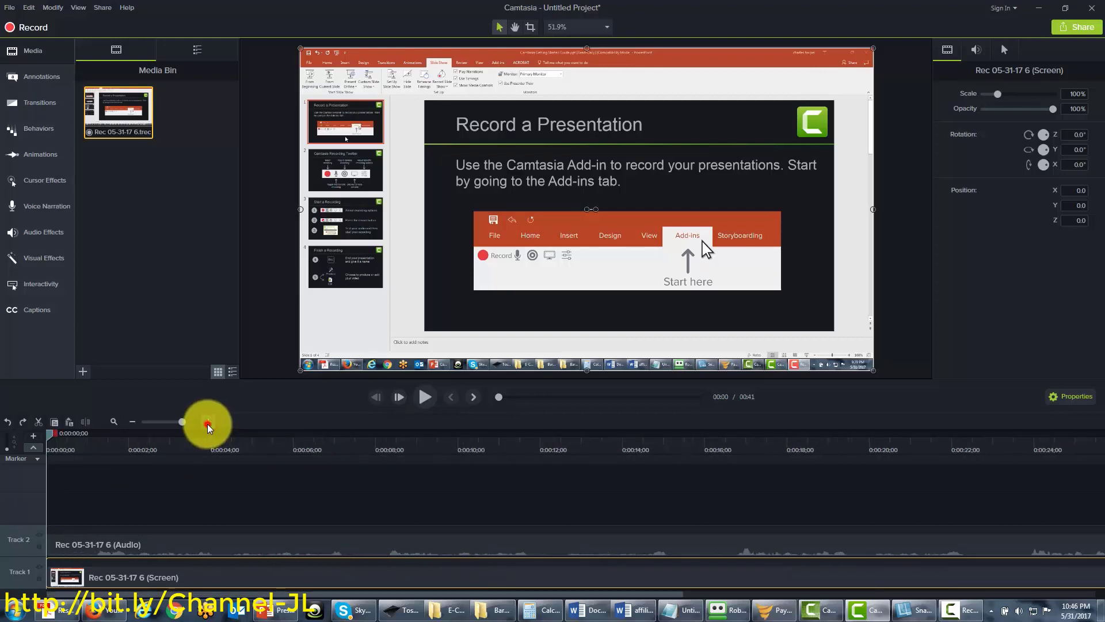
click(133, 424)
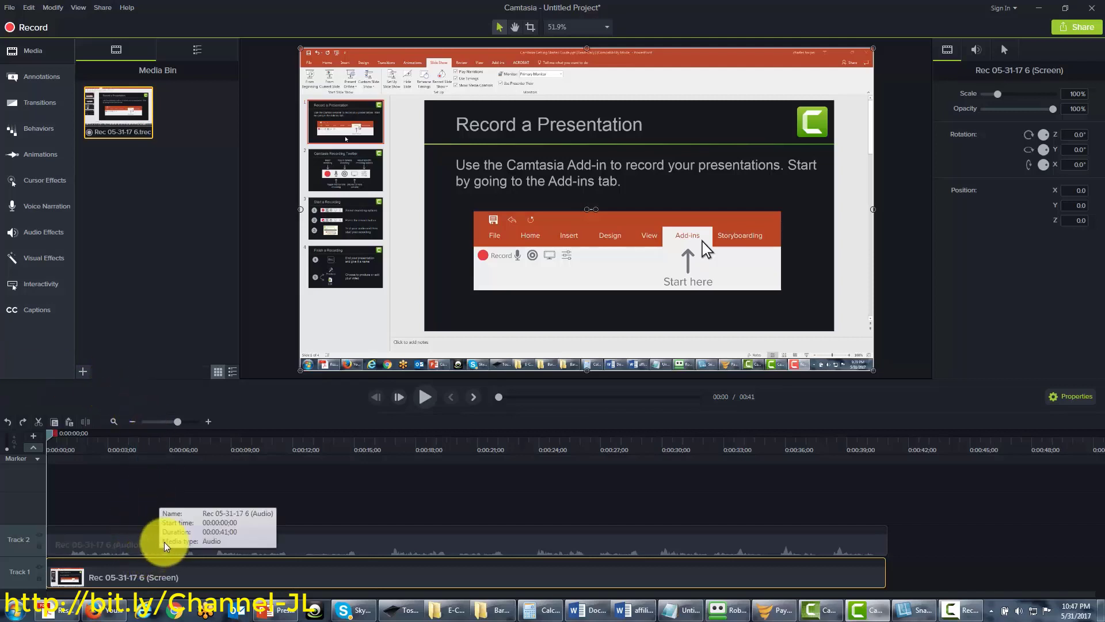
Delete the Track 1 screen clip, keeping the Rec 05-31-17 6 audio clip on Track 2
click(129, 540)
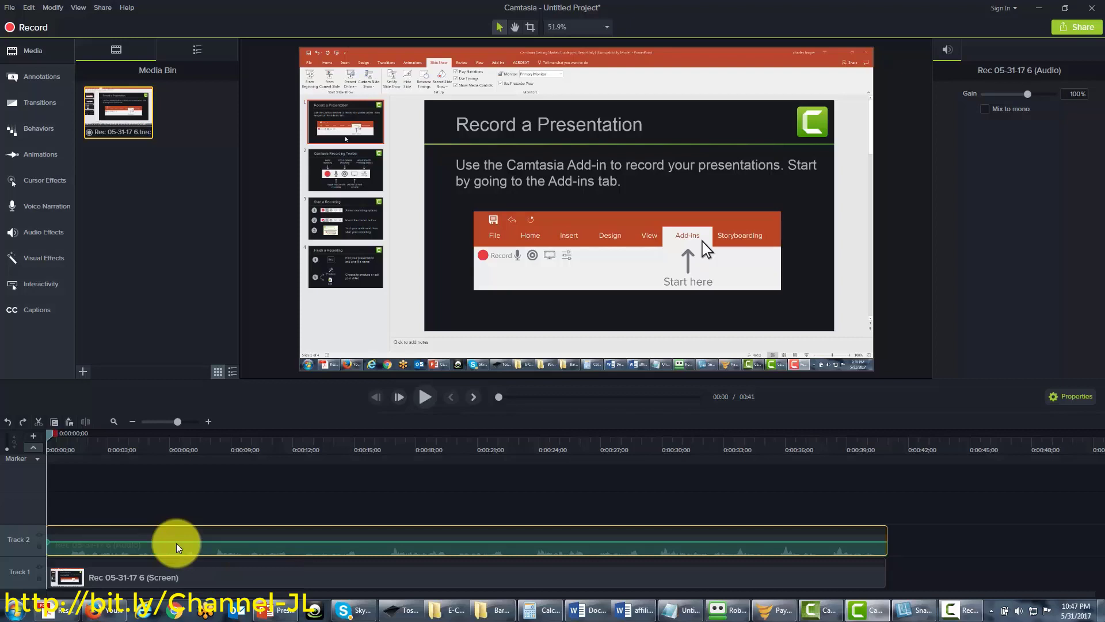
key(Delete)
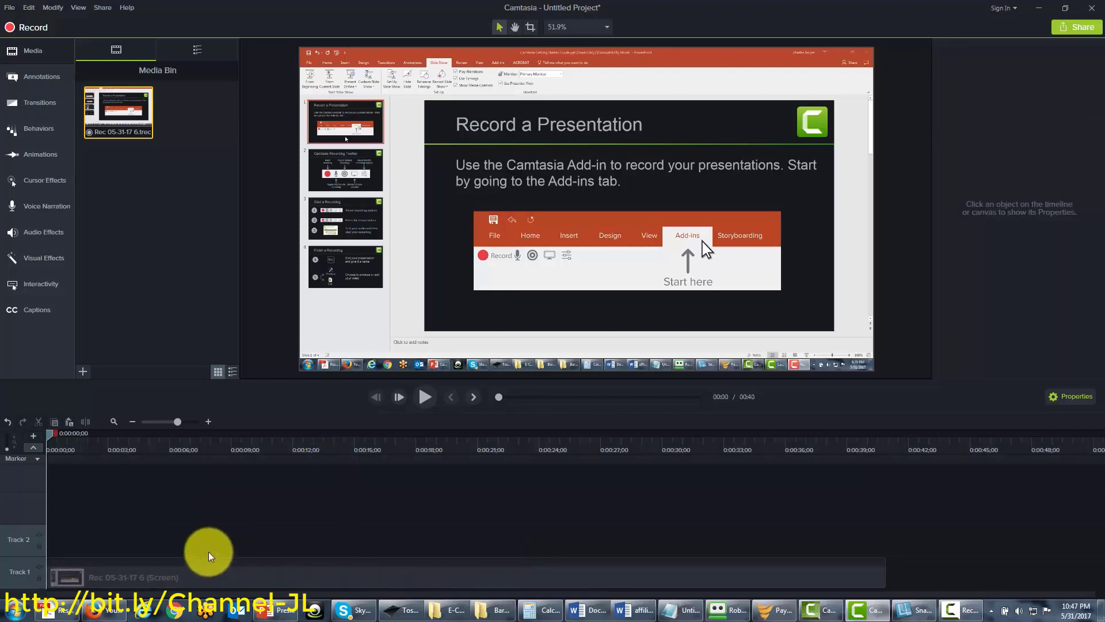
click(6, 421)
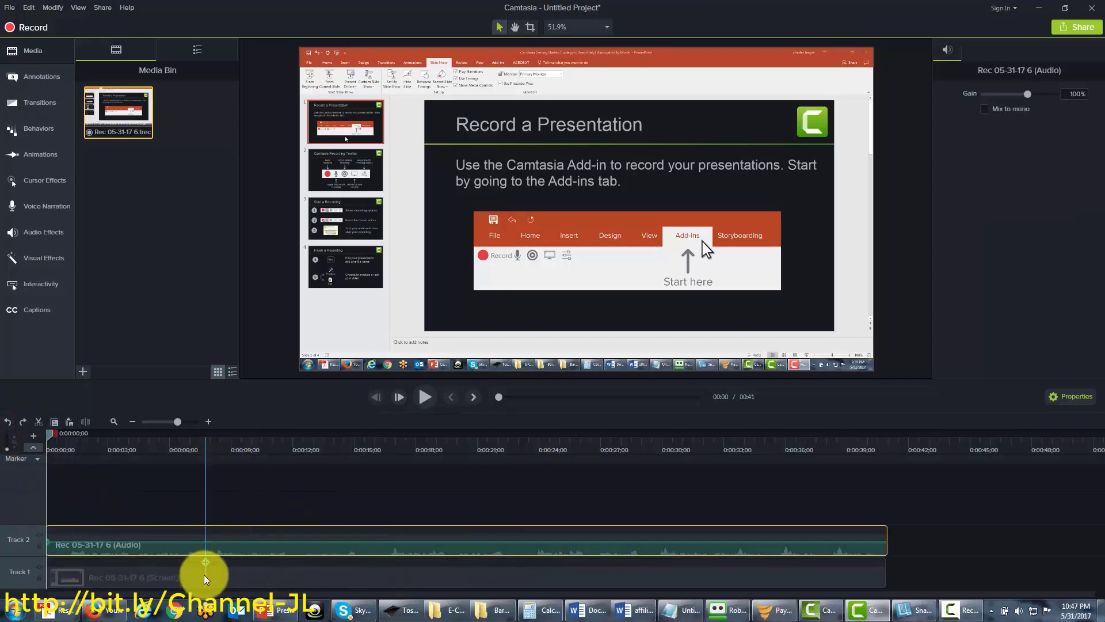
click(183, 580)
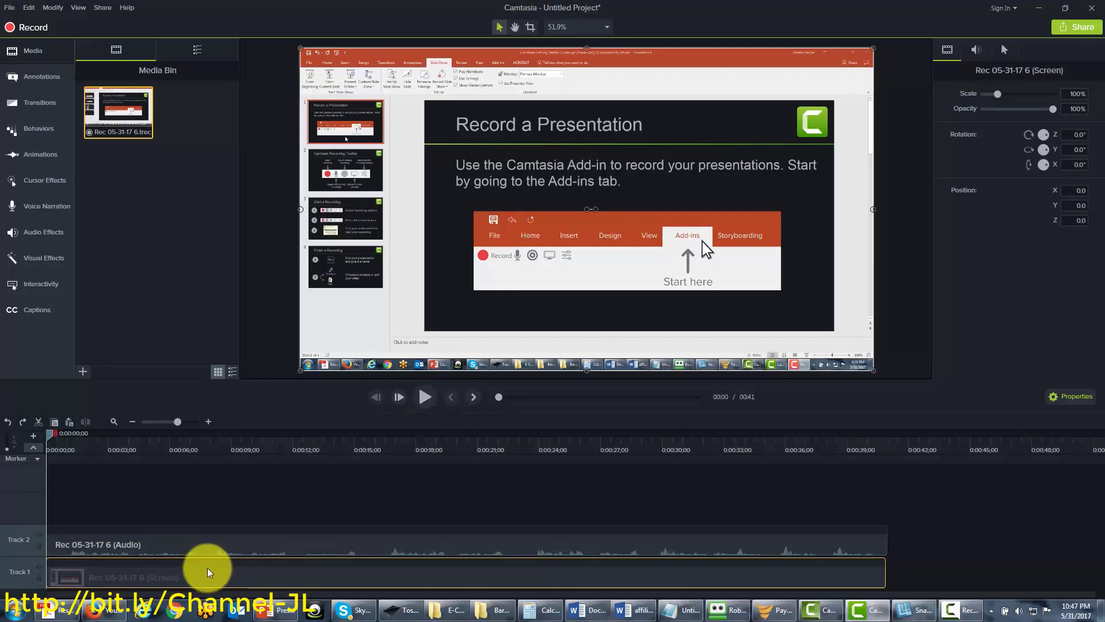
key(Delete)
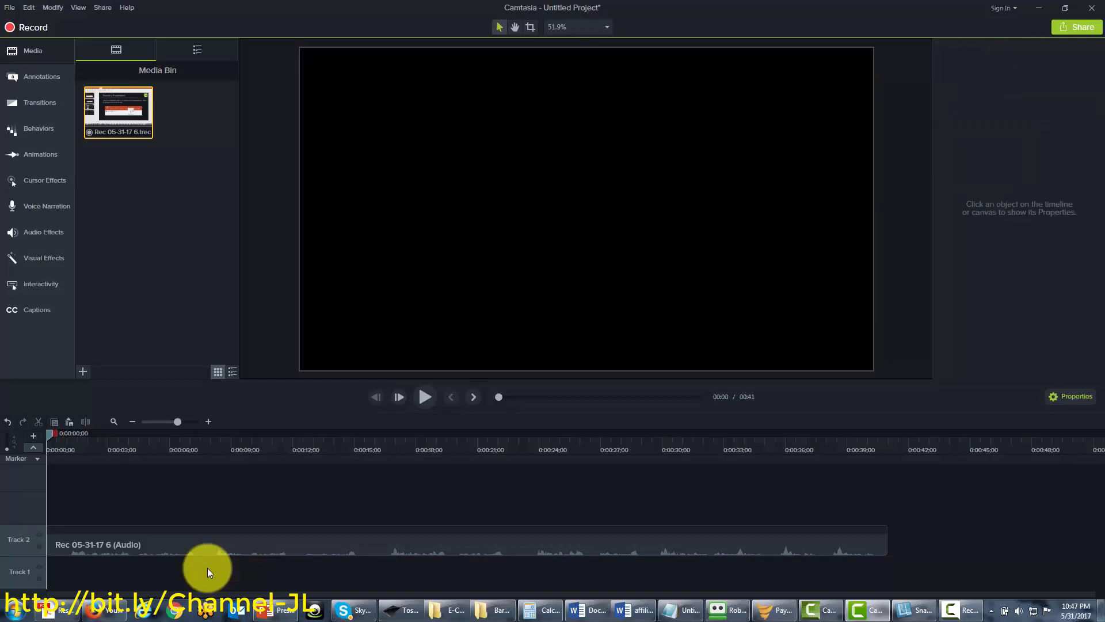
Restore the screen clip, separate the System Audio onto its own track, and delete it
click(8, 421)
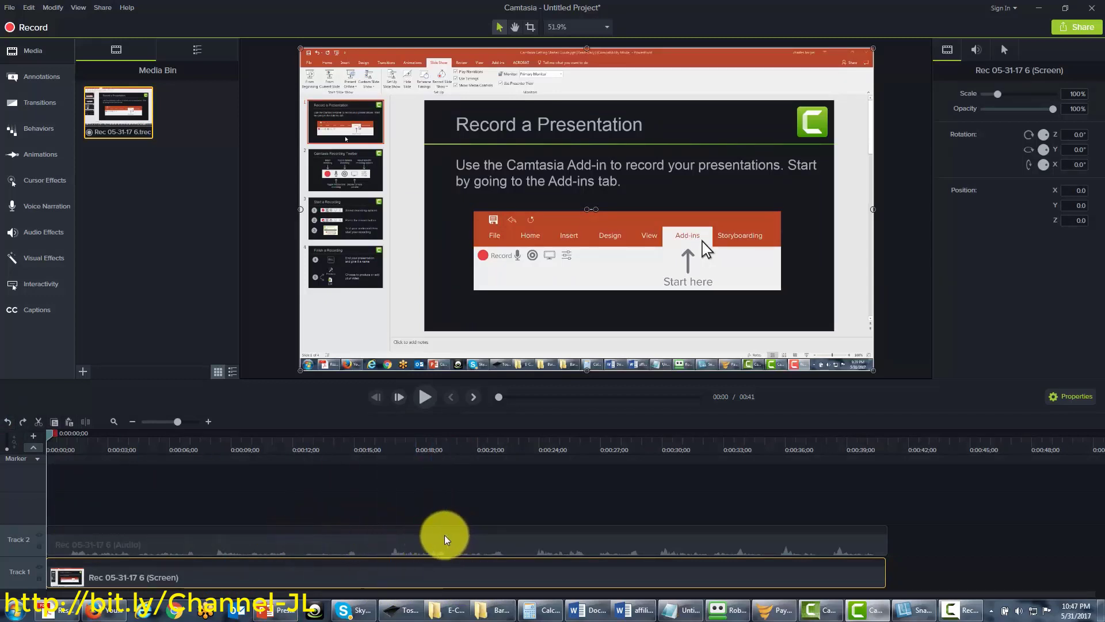
click(171, 535)
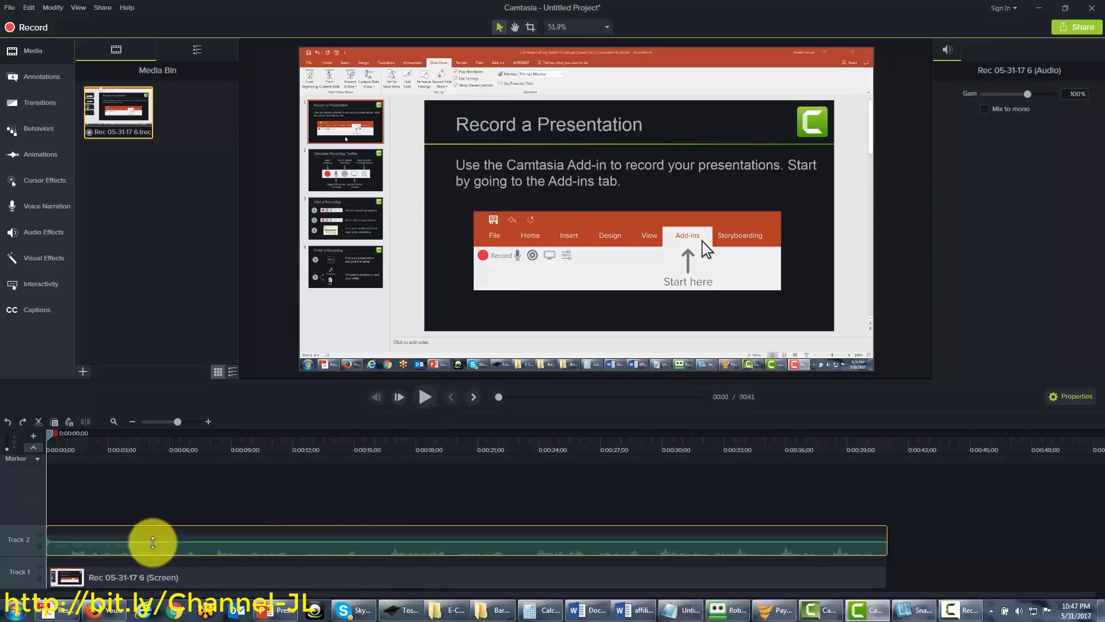
right_click(157, 539)
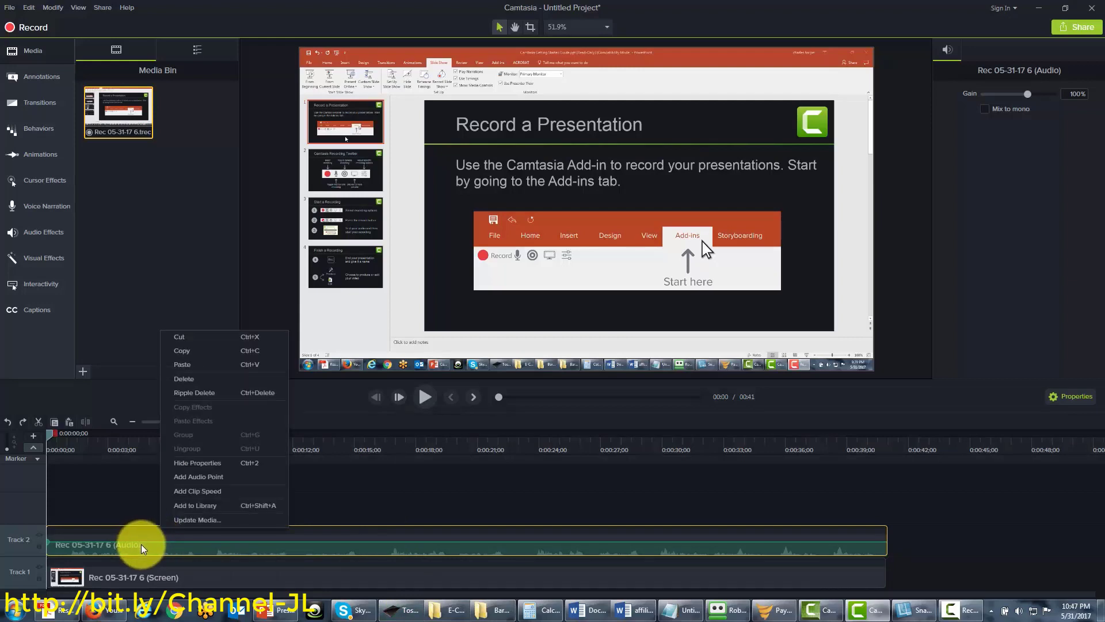
click(173, 520)
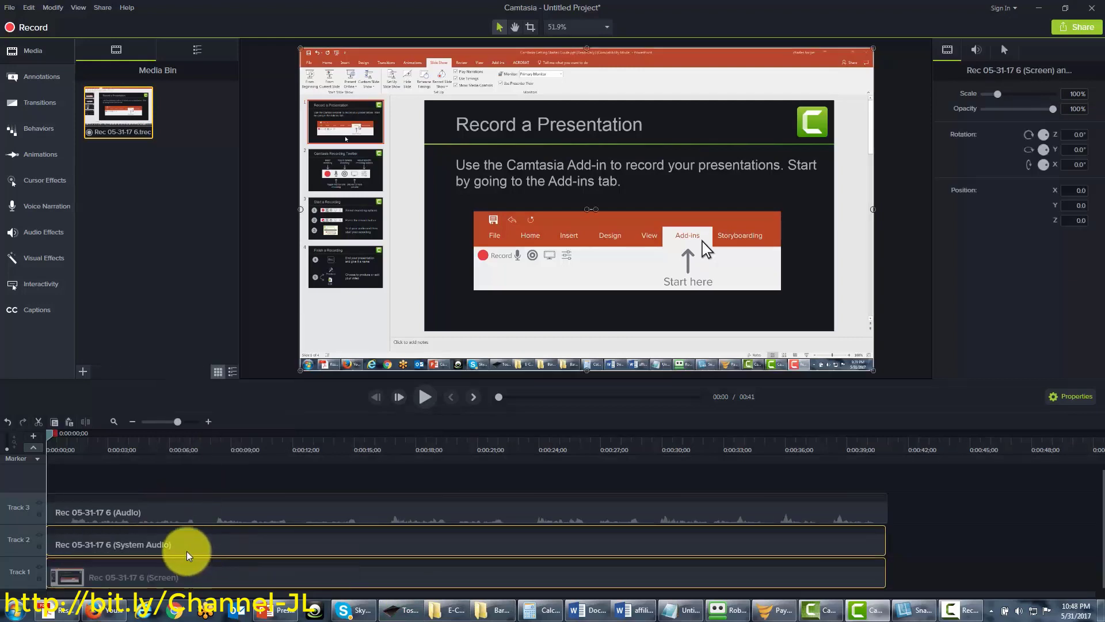
click(122, 541)
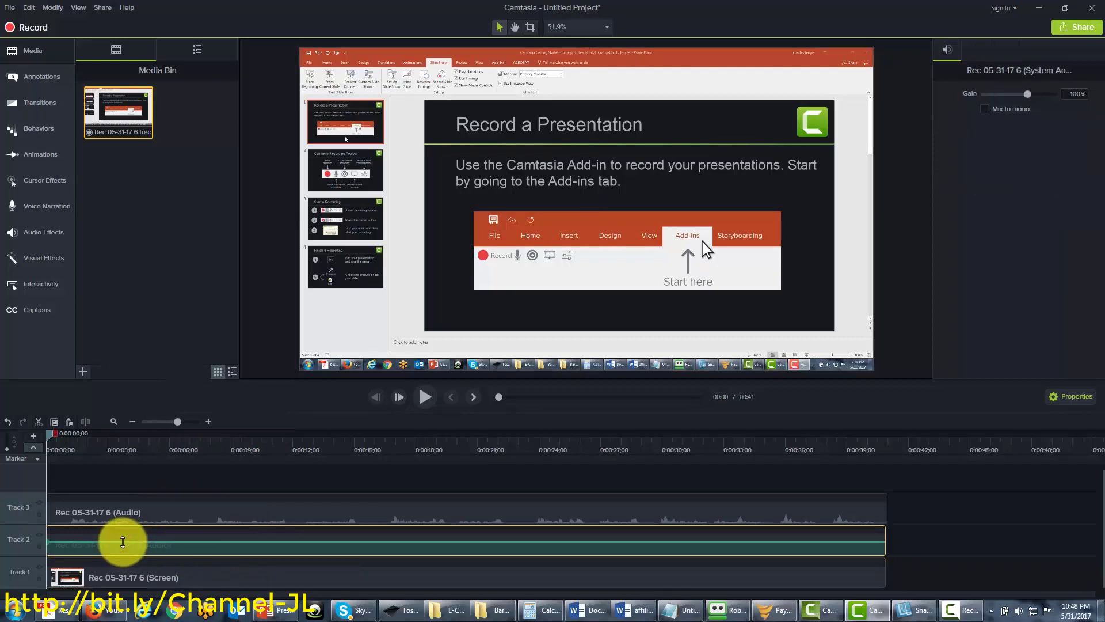
key(Delete)
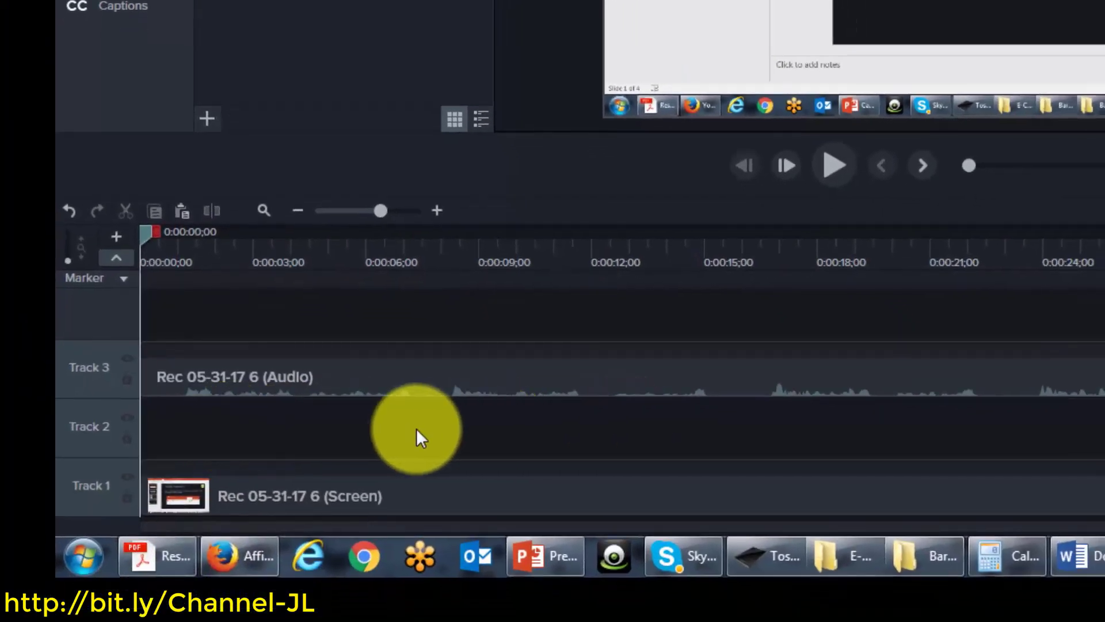
Remove the empty Track 2 so the audio sits directly above the Track 1 screen clip
right_click(96, 417)
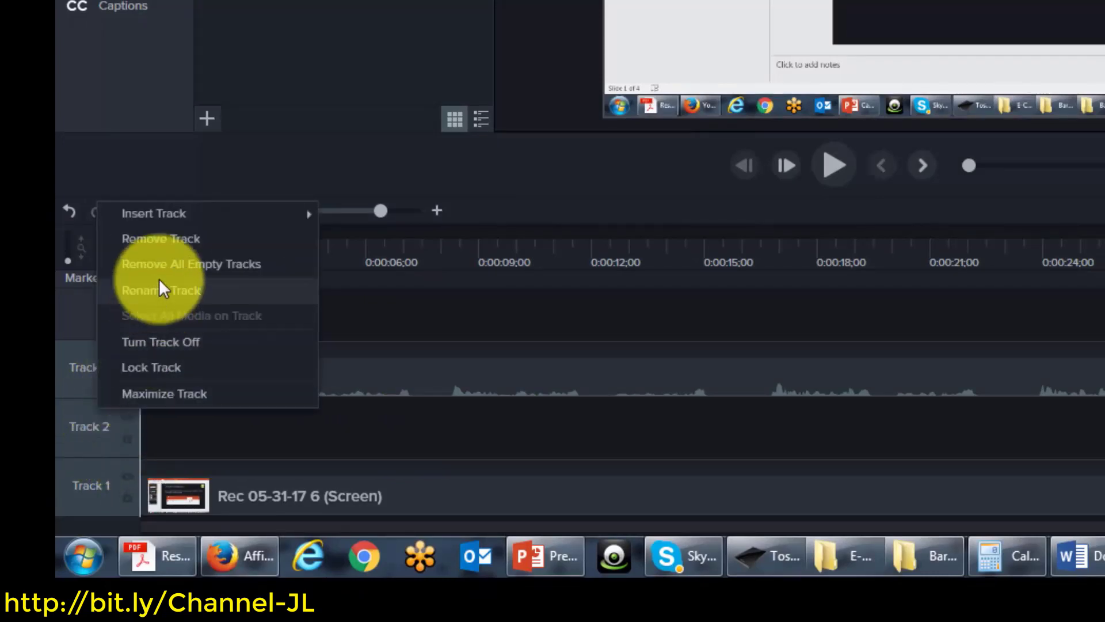
click(169, 241)
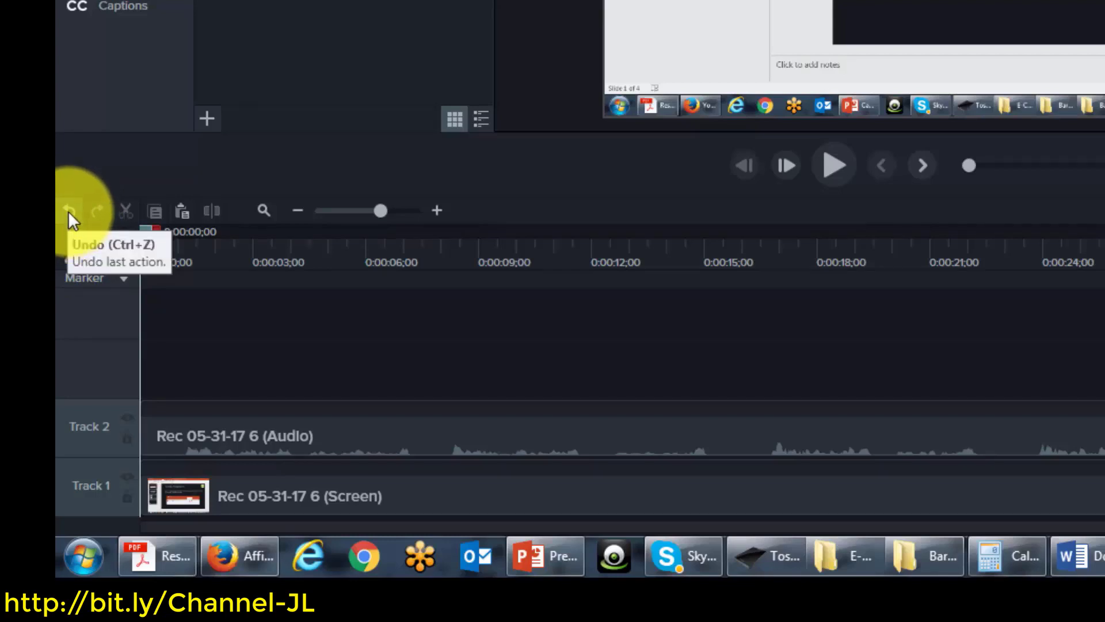
click(68, 211)
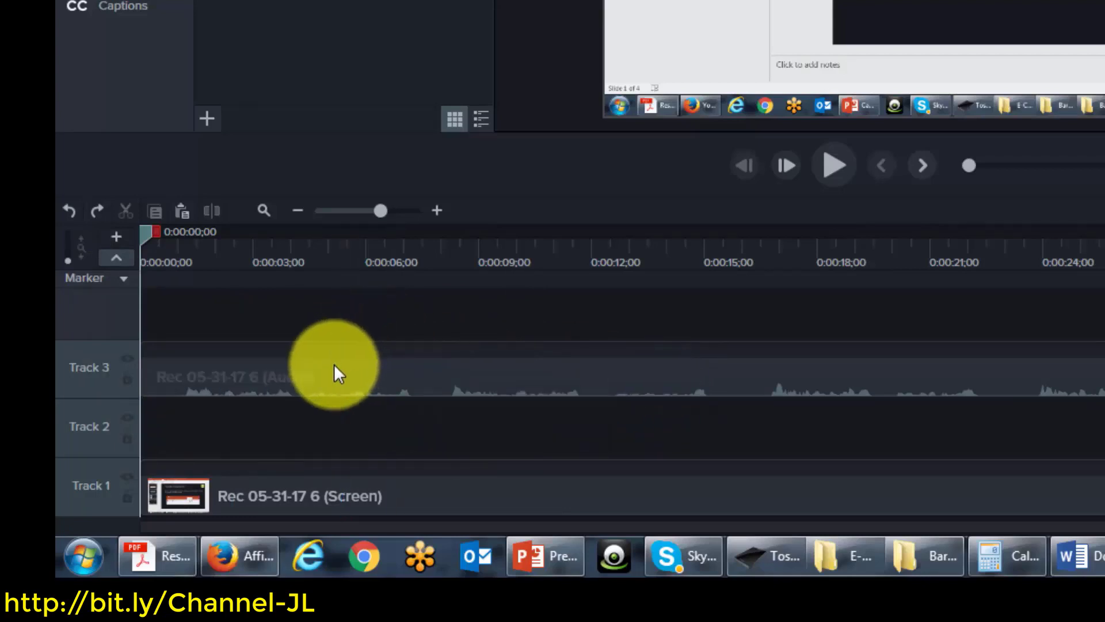
click(97, 213)
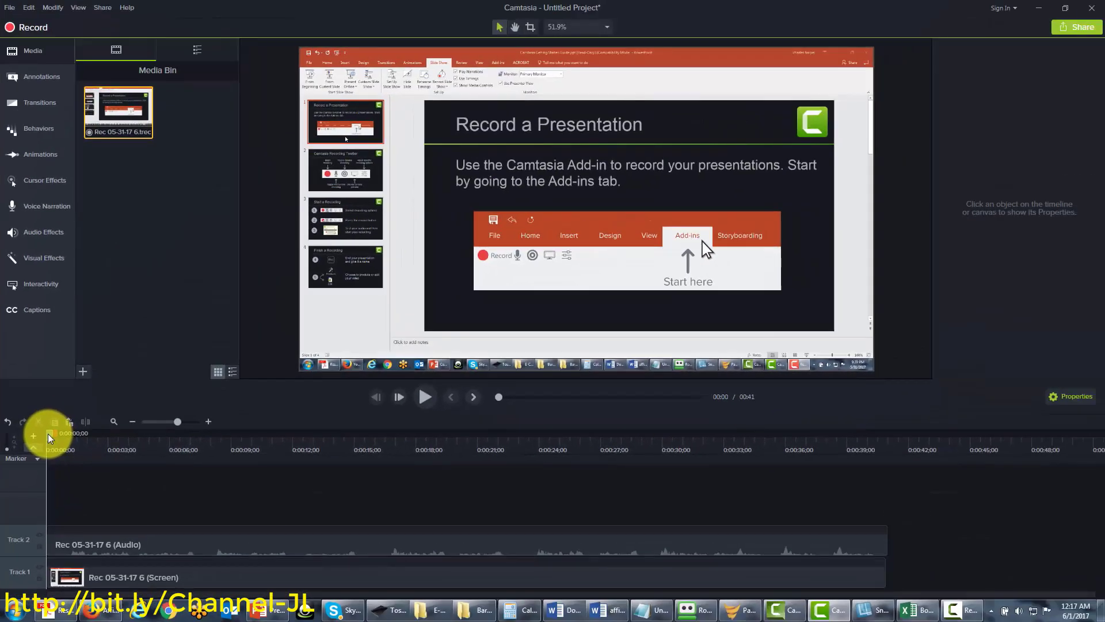
Select the 0:12 to 0:16 range of the recording on the timeline
drag(47, 434, 302, 509)
drag(309, 454, 399, 447)
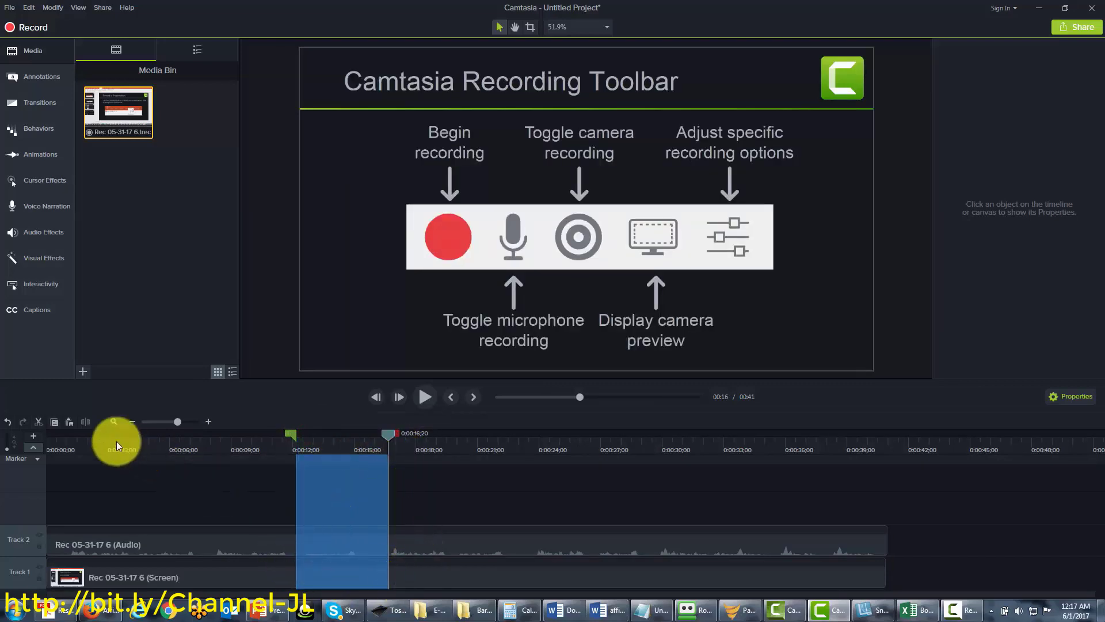
Cut the 0:12–0:16 range, then undo it so the full 41 seconds return, and go back to the start
click(39, 422)
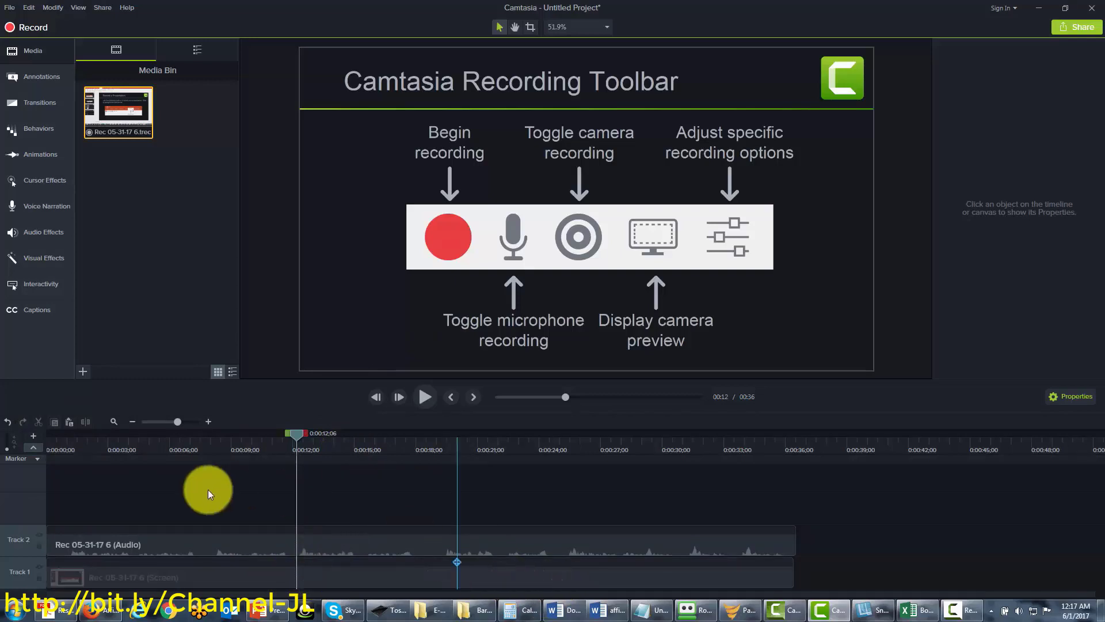
click(7, 422)
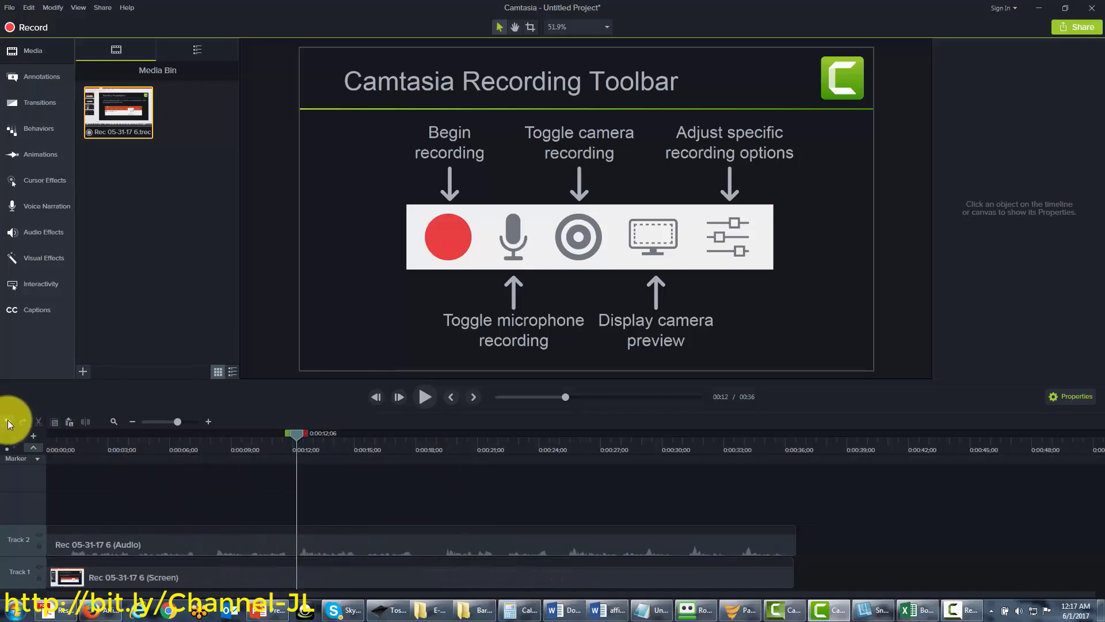
click(8, 423)
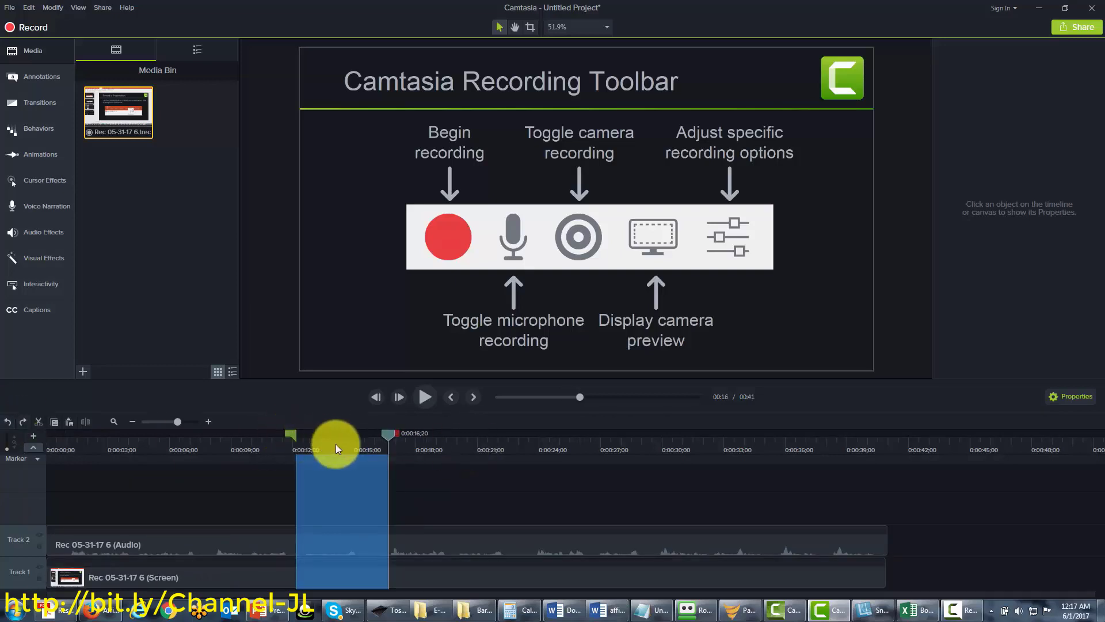
click(388, 431)
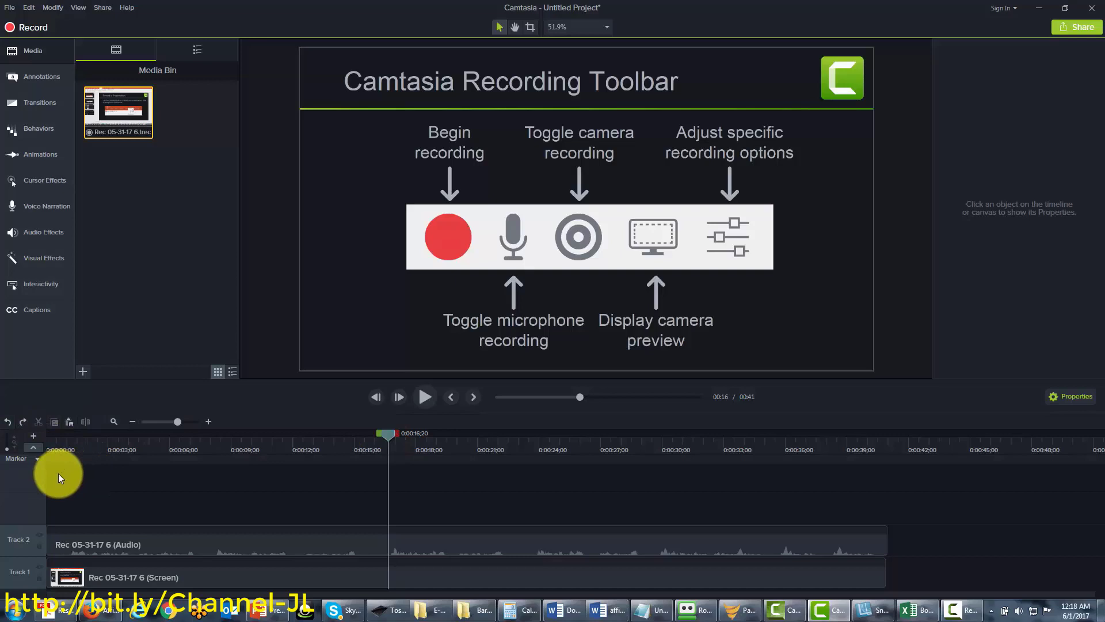
key(ctrl+Home)
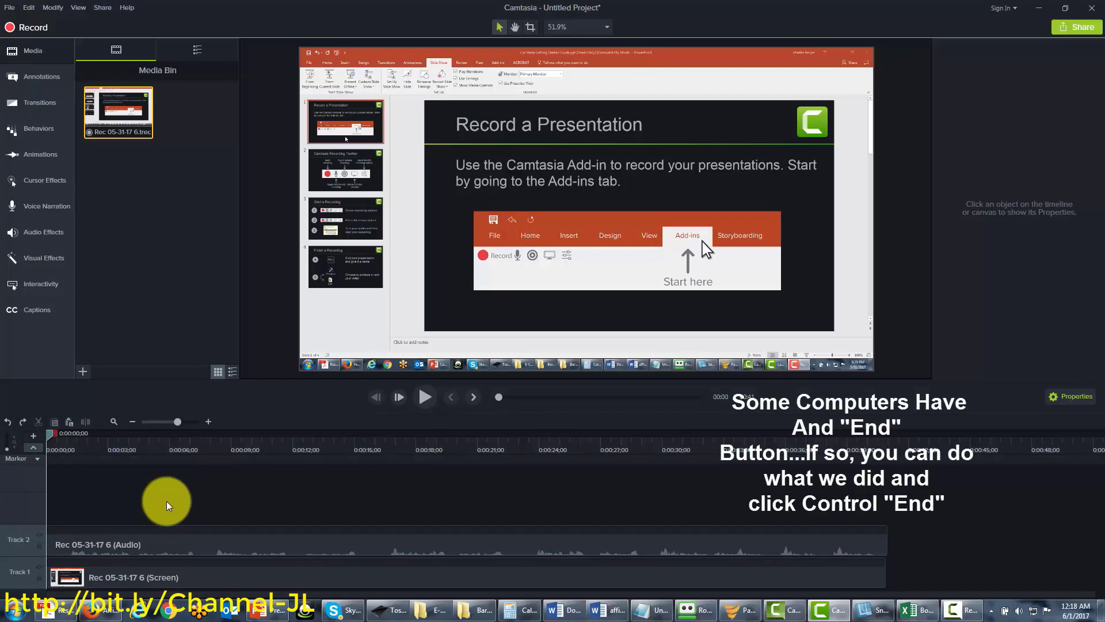
key(ctrl+End)
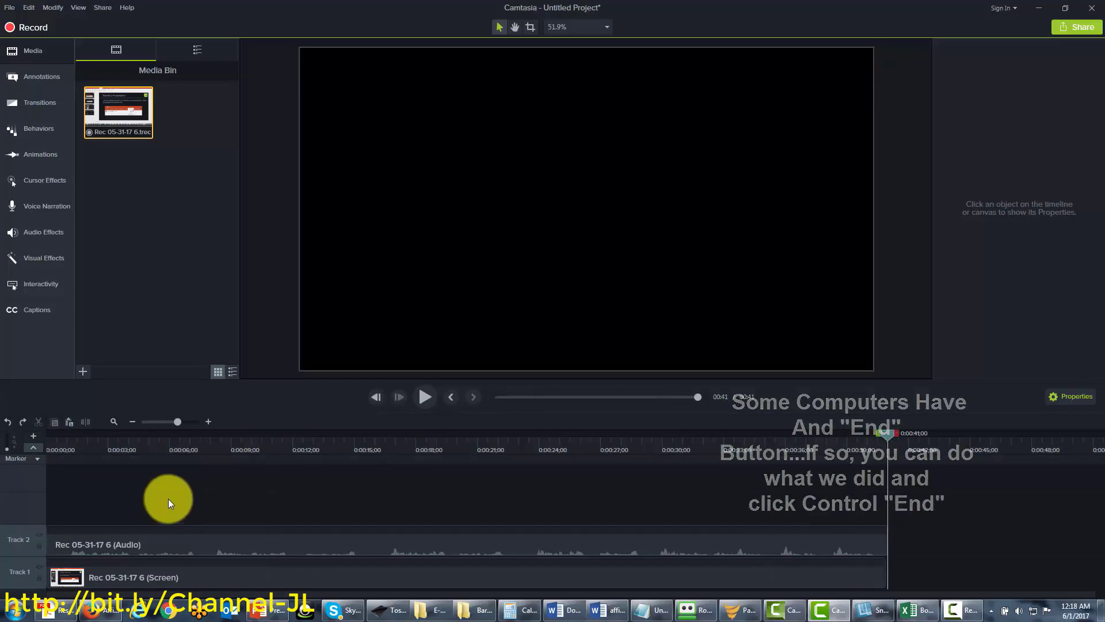
click(70, 423)
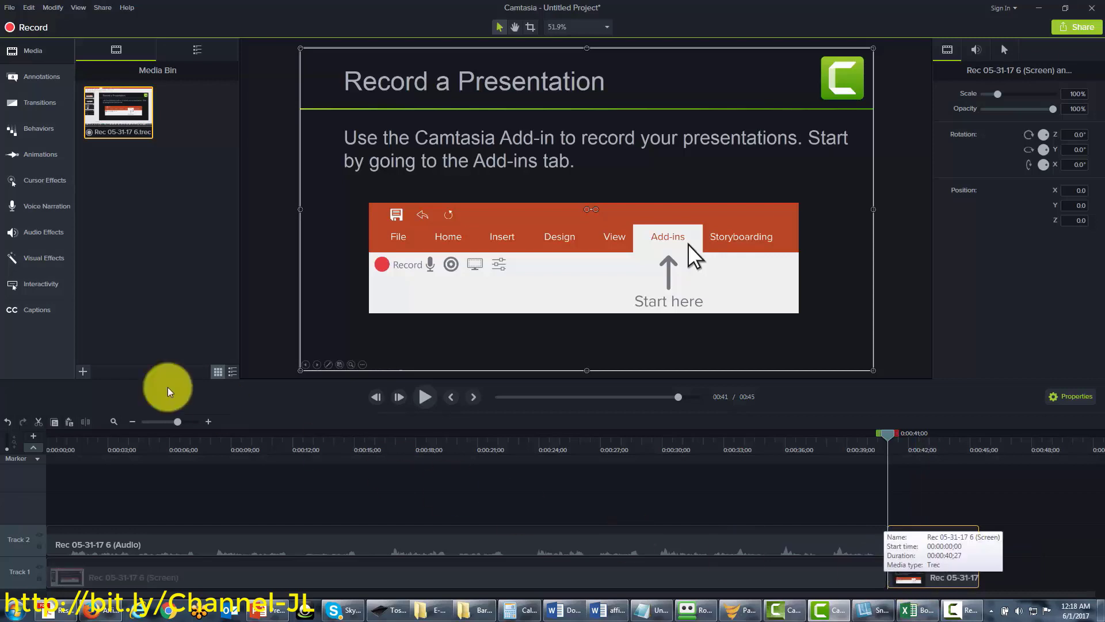
click(8, 424)
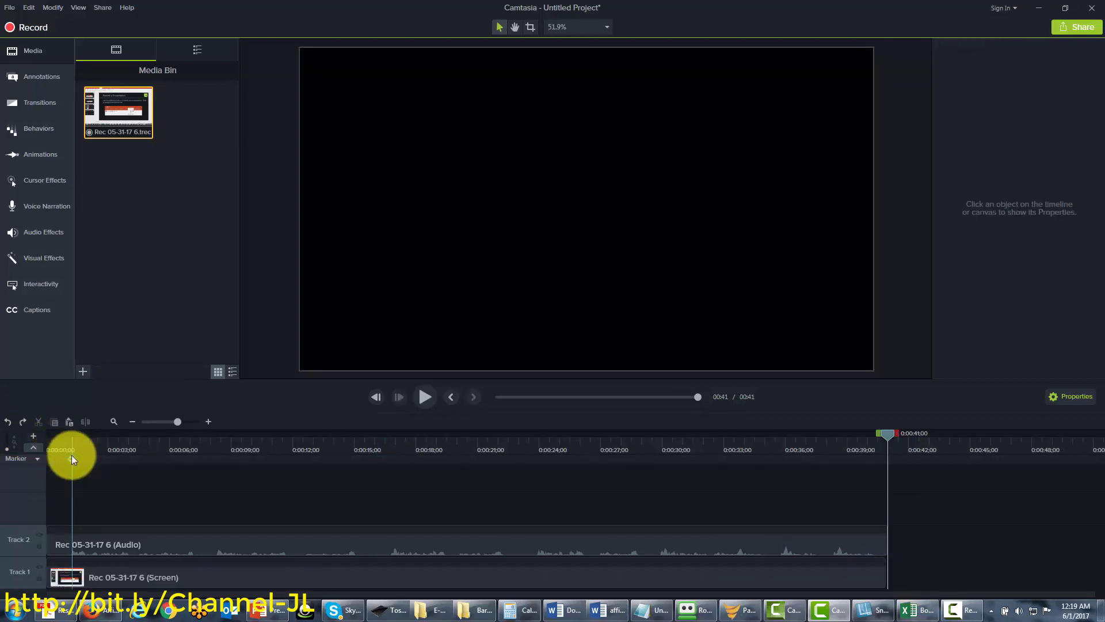
key(ctrl+Home)
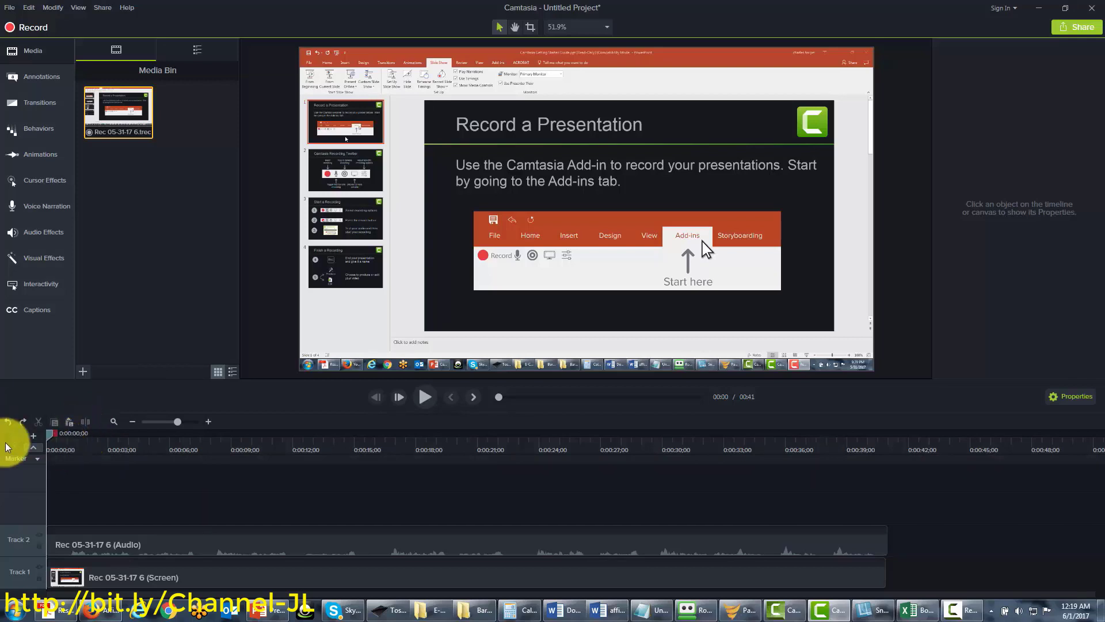
Split both the screen and audio clips at about 0:07;08
drag(44, 435, 195, 463)
click(211, 535)
ctrl+click(213, 576)
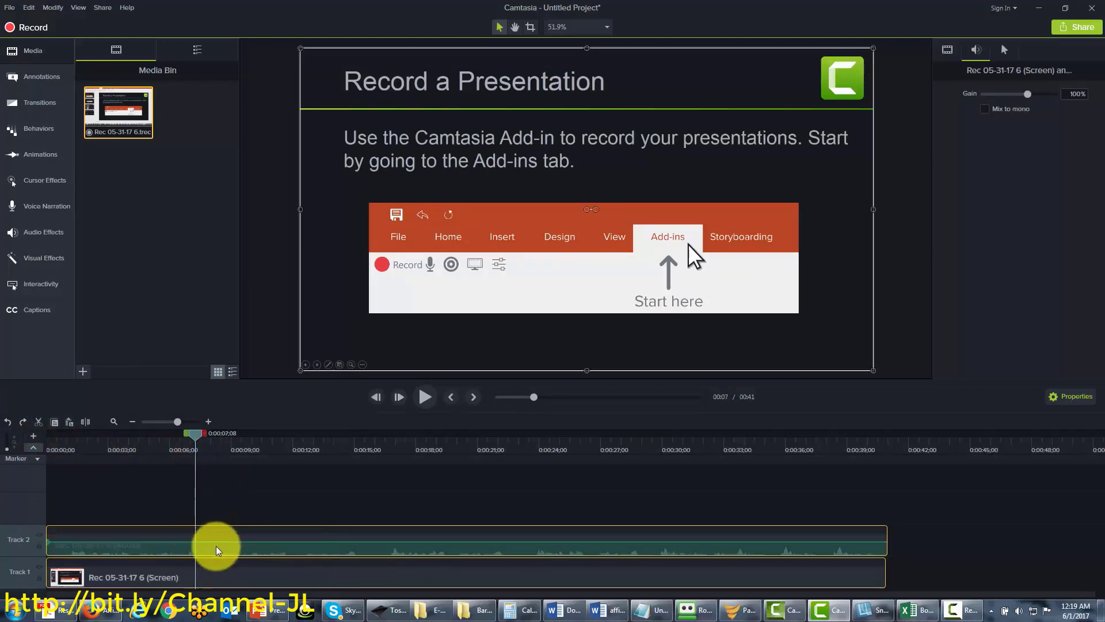
click(86, 423)
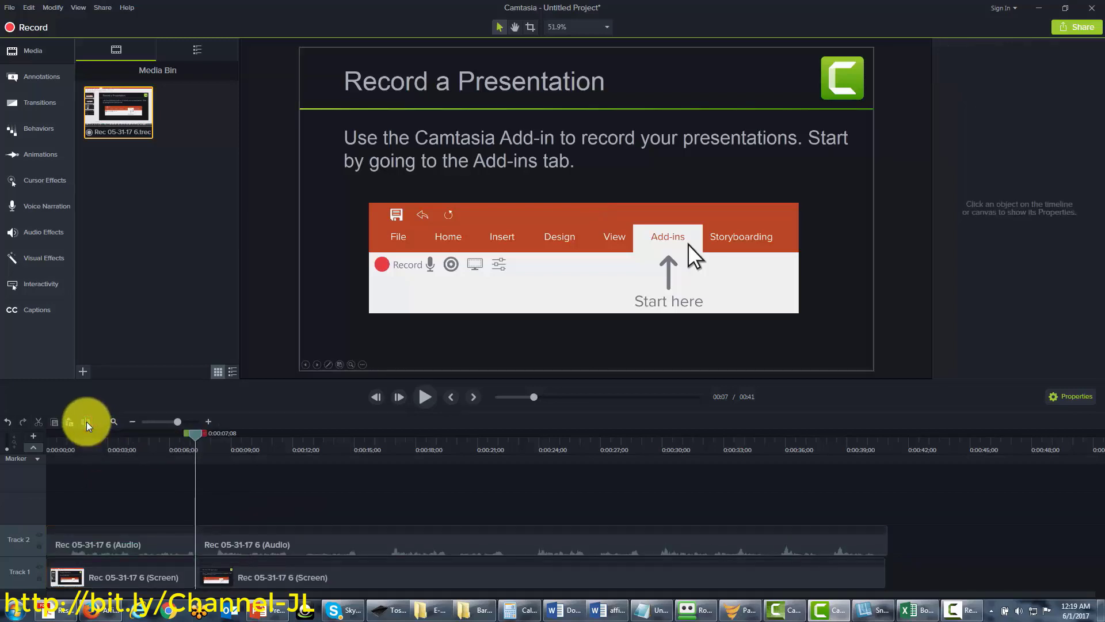
Split the later screen and audio pieces again at about 0:15;26
drag(193, 436, 222, 456)
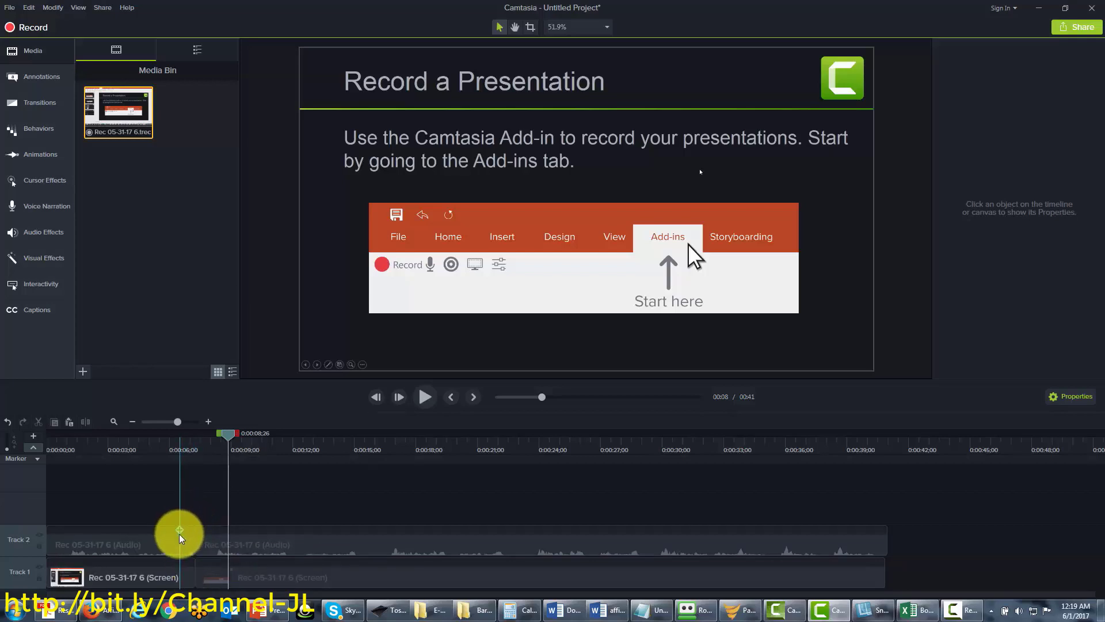
drag(169, 529, 368, 435)
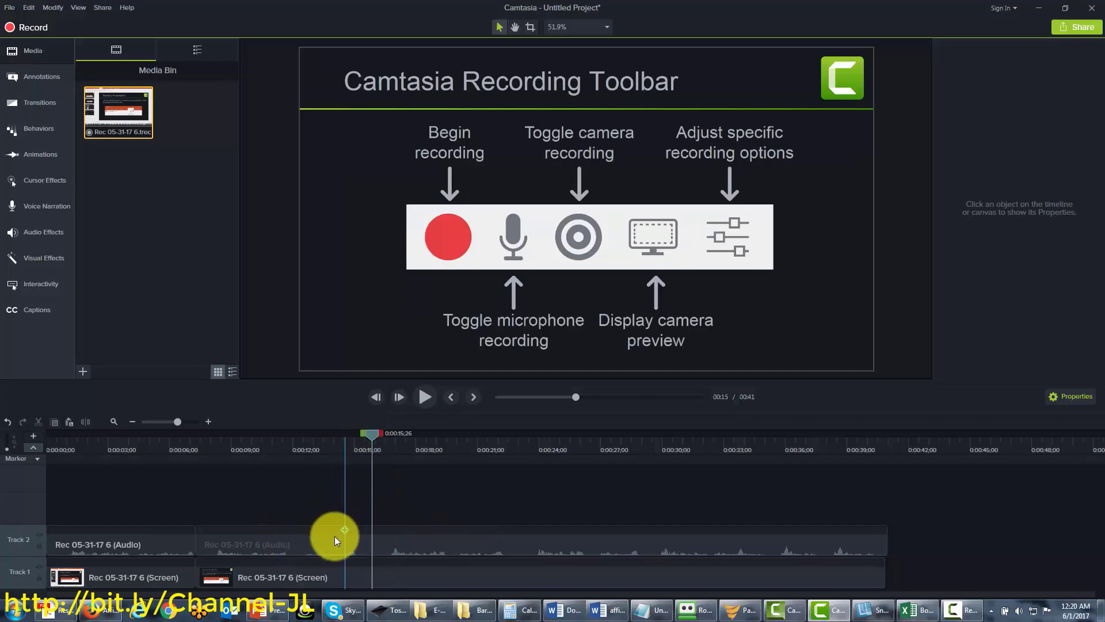
click(392, 541)
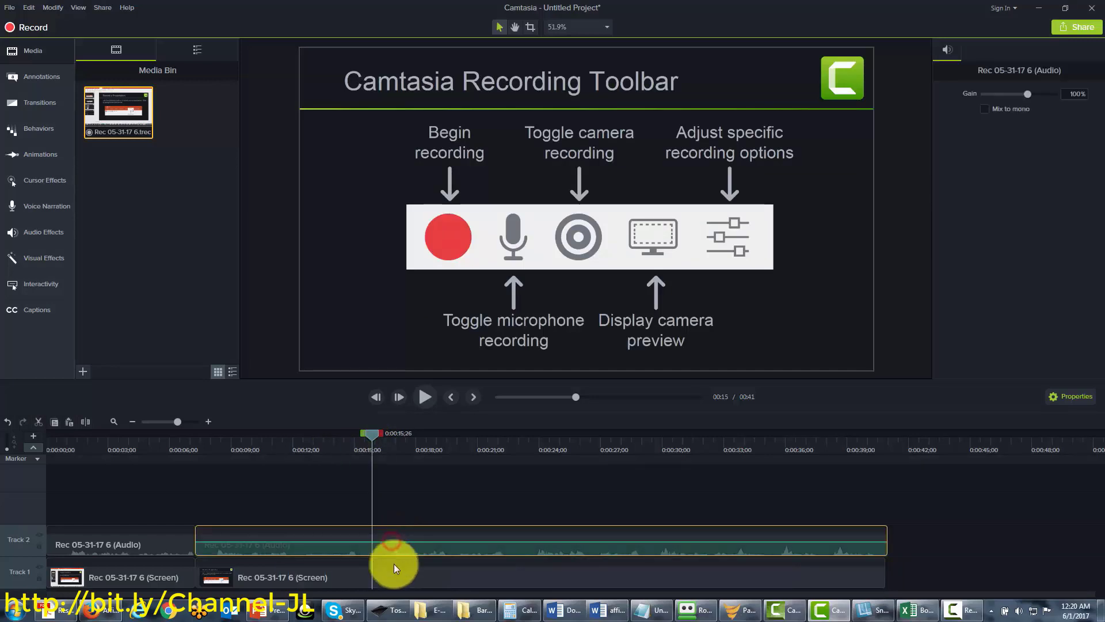
ctrl+click(384, 576)
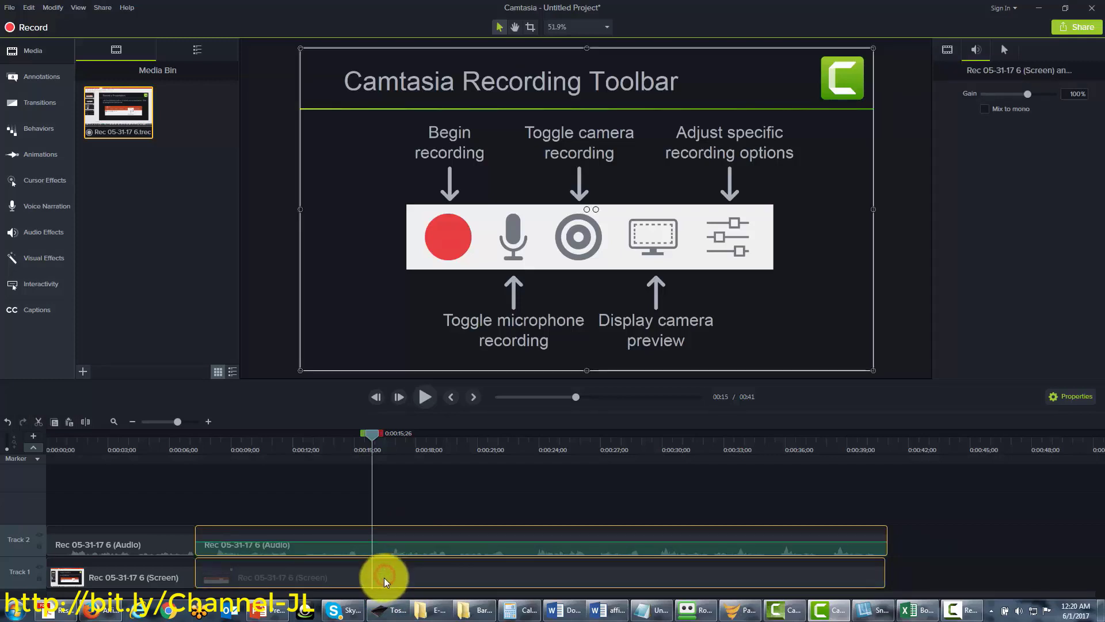
click(85, 423)
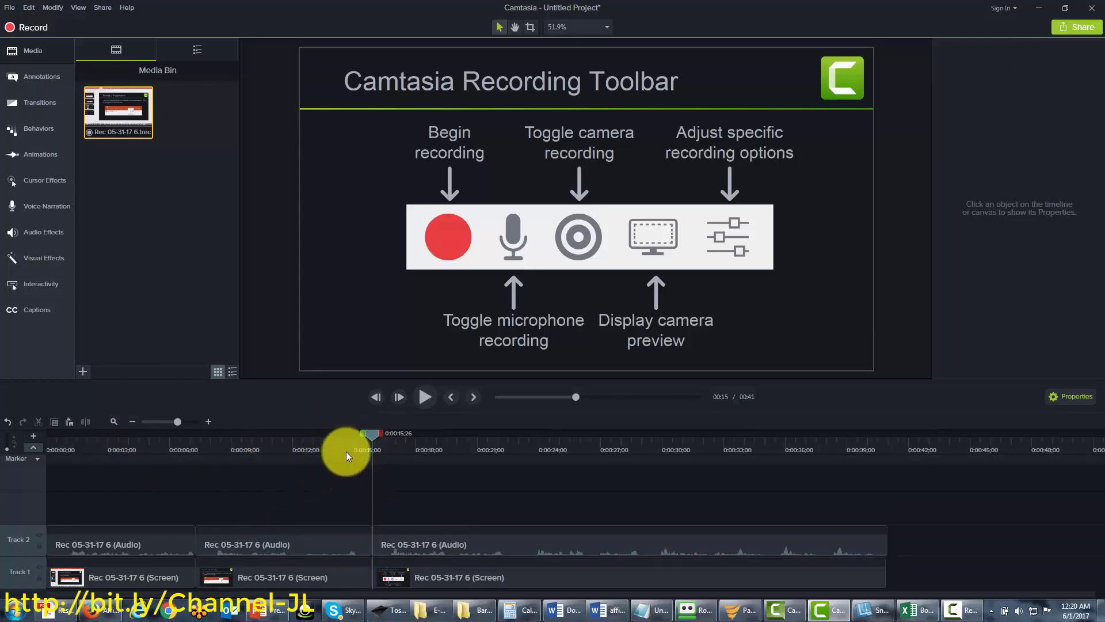
Undo both splits so the screen and audio are single 41-second clips again
click(255, 545)
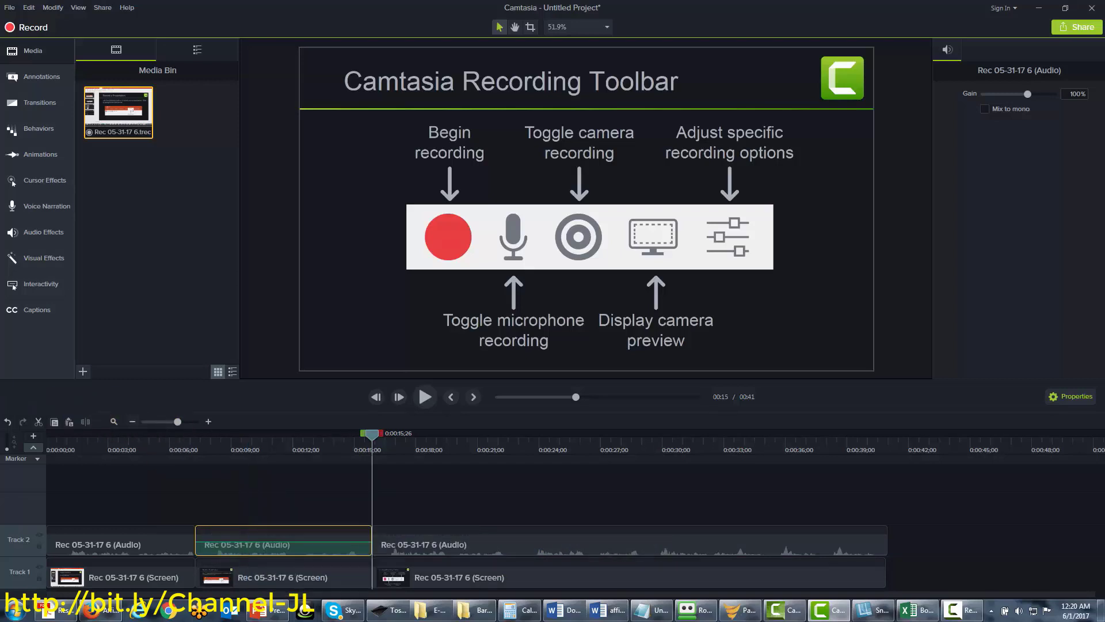
click(7, 425)
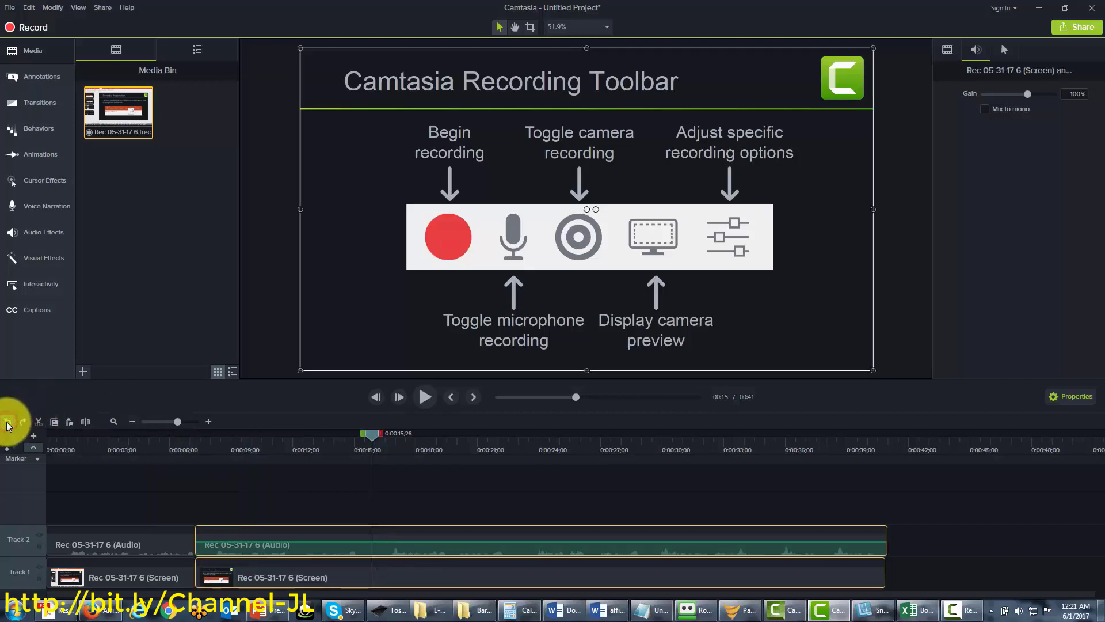
click(8, 424)
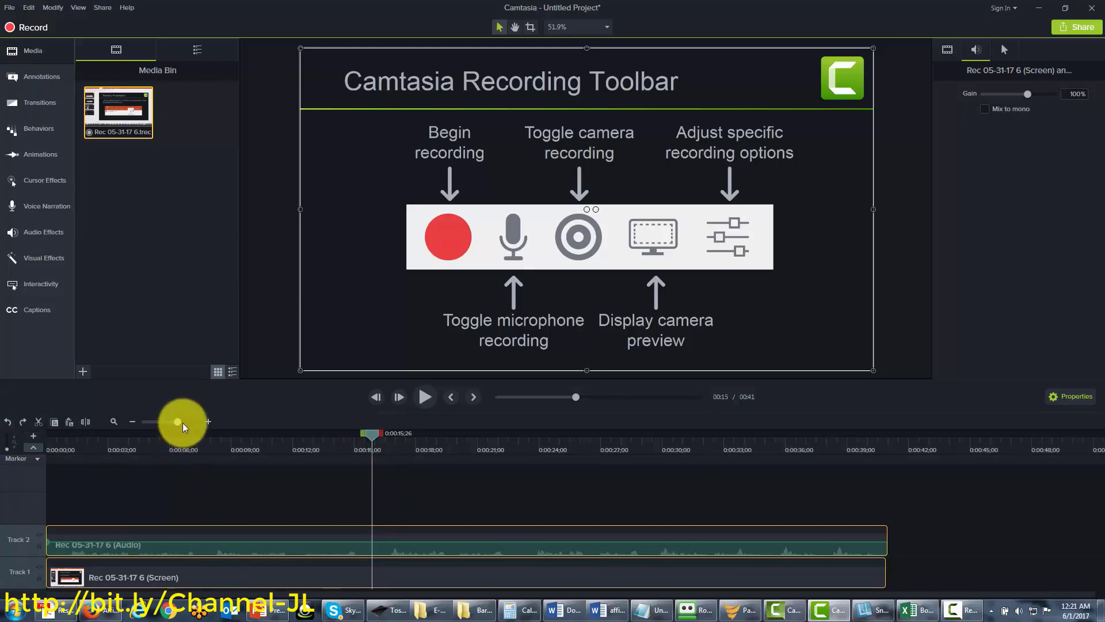
Drag the timeline zoom slider out and back in to widen the 41-second clips
drag(178, 422, 171, 423)
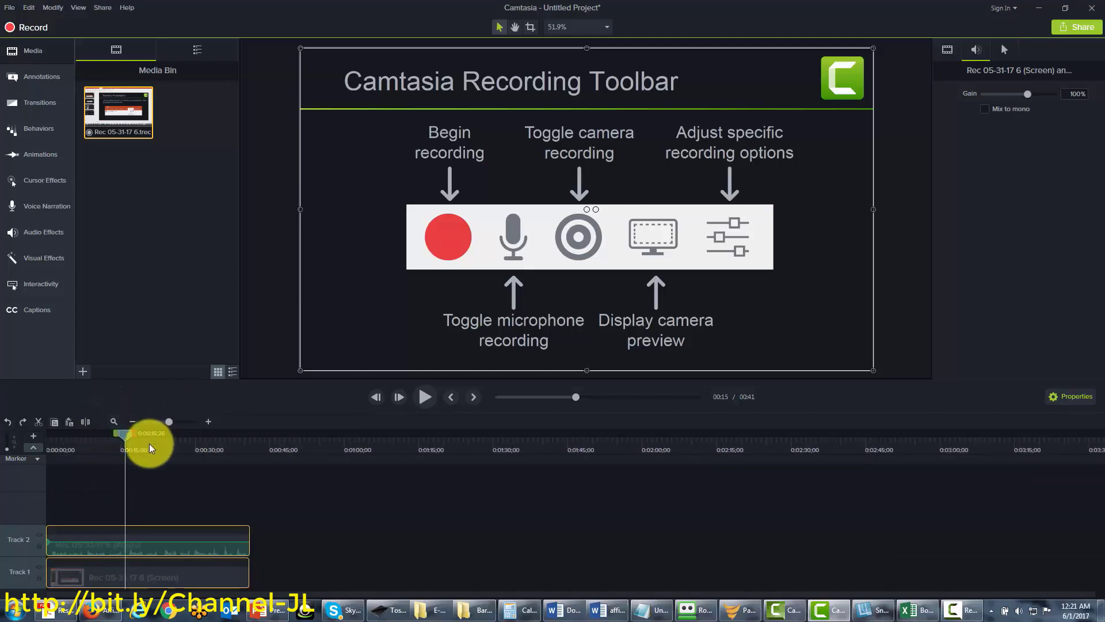
drag(169, 422, 178, 422)
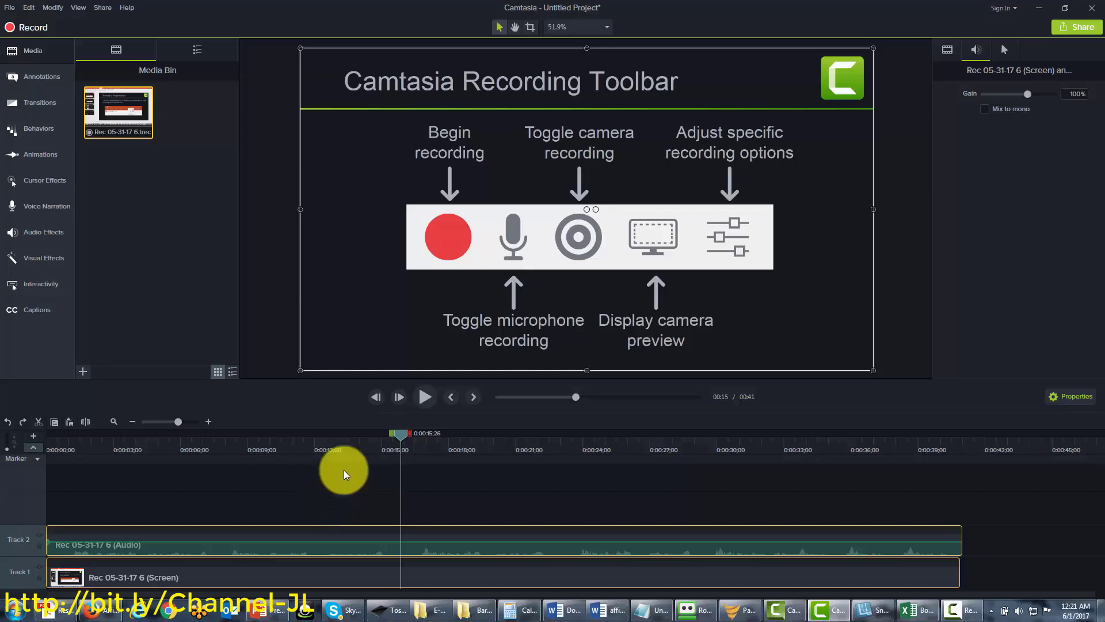
click(37, 460)
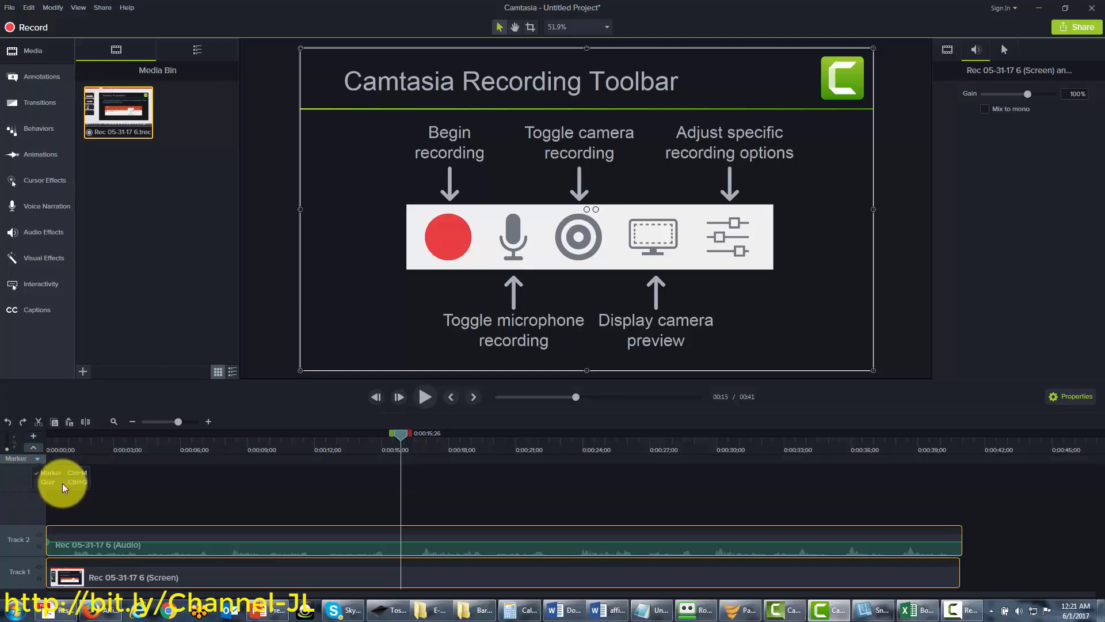
click(156, 484)
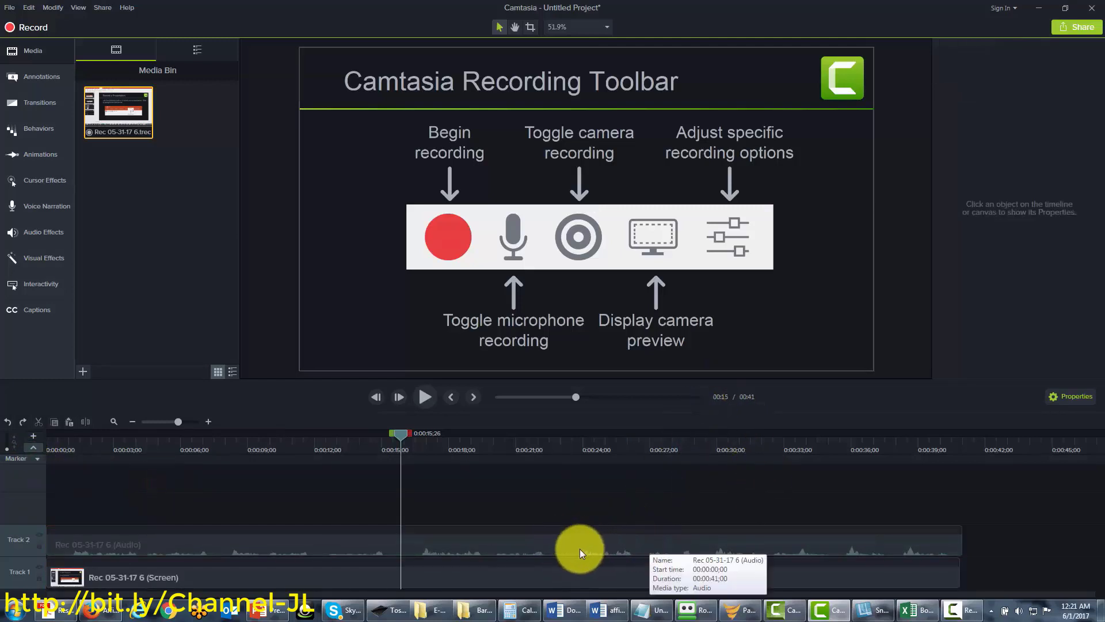
click(532, 540)
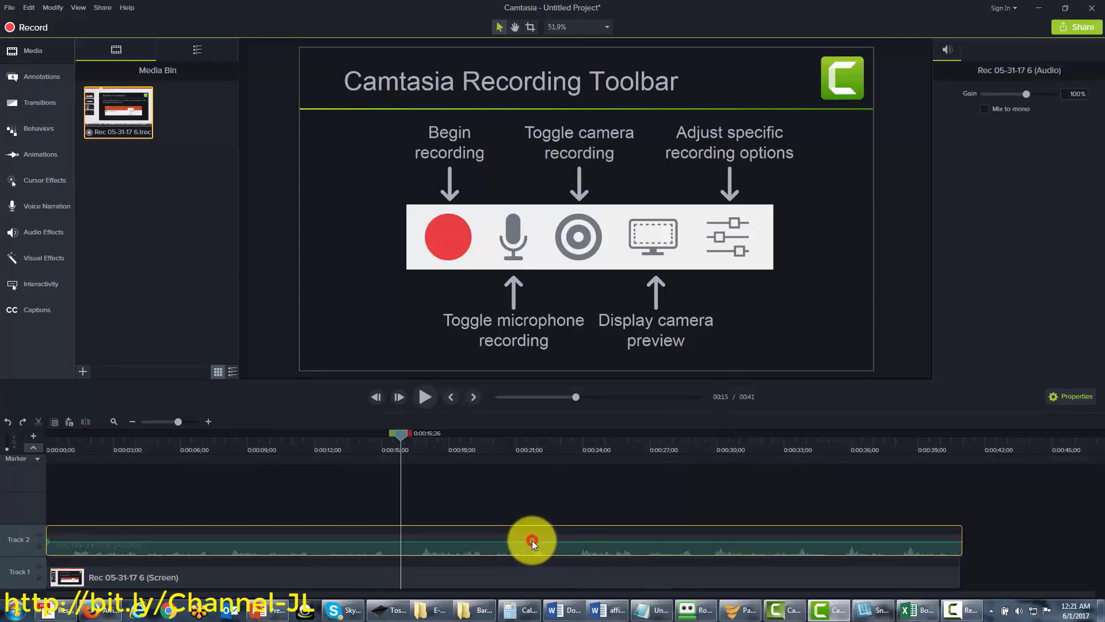
click(1054, 398)
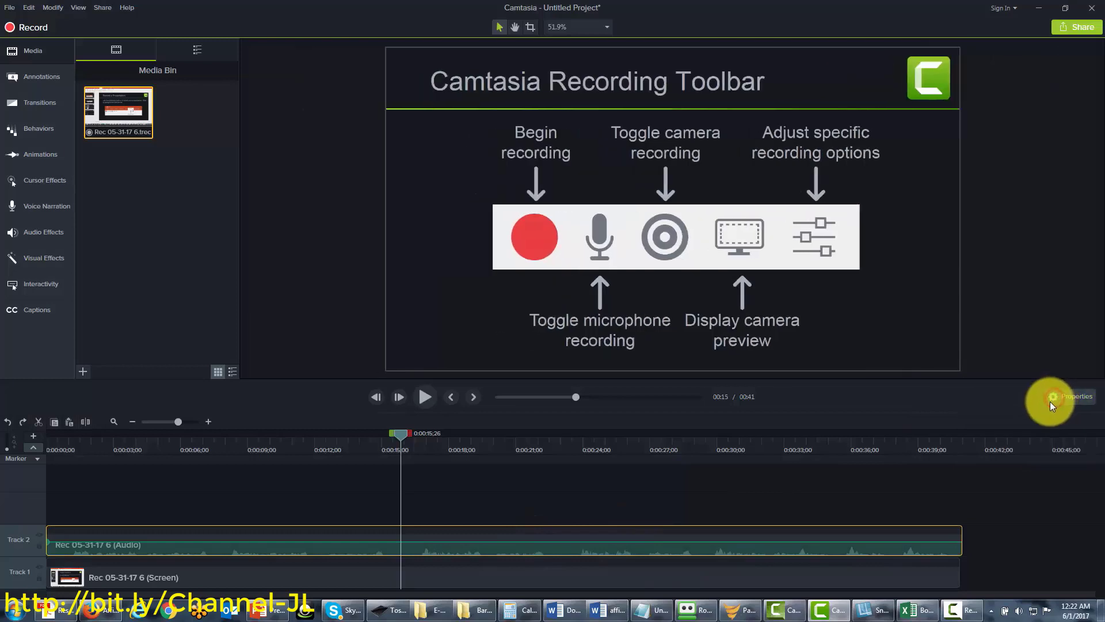
click(1051, 401)
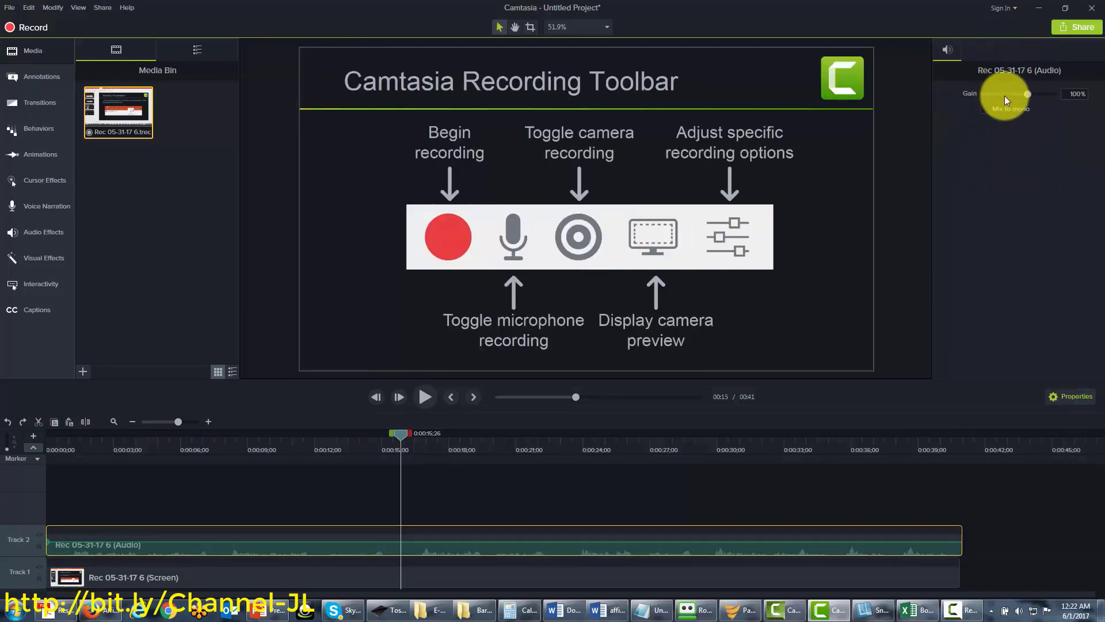
click(633, 579)
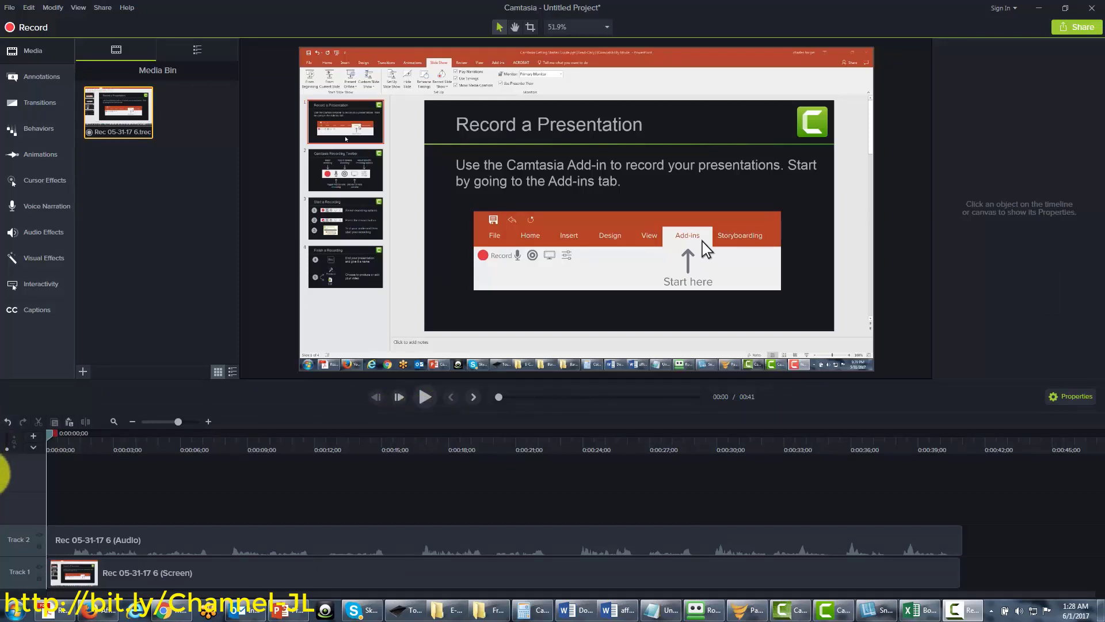
Show the Marker track above the clips and move the playhead to about 0:11;28
click(33, 448)
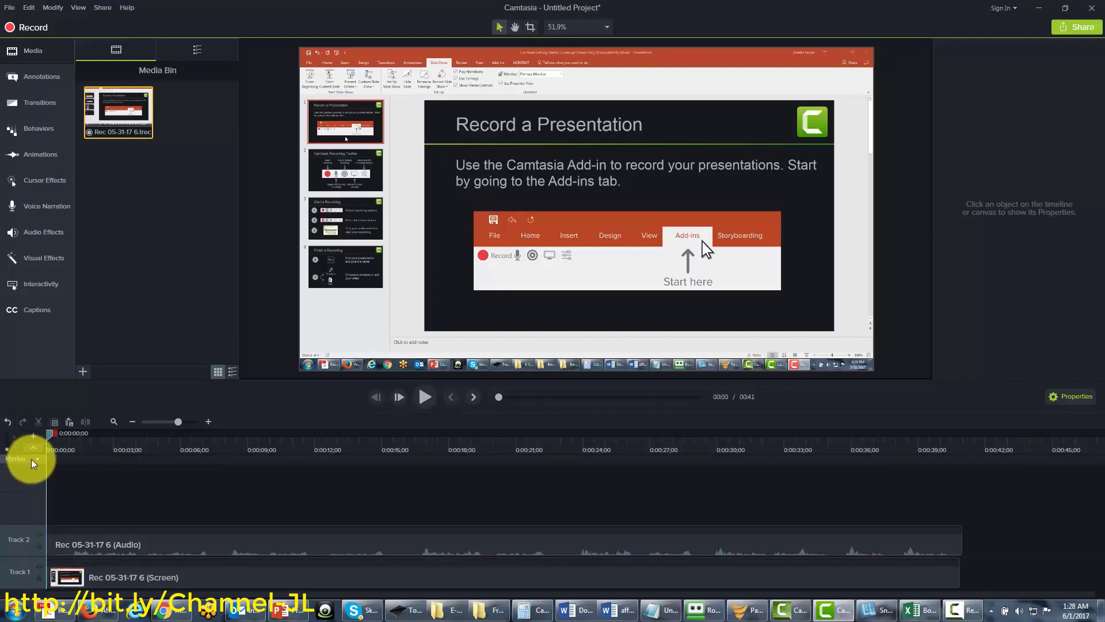
click(37, 460)
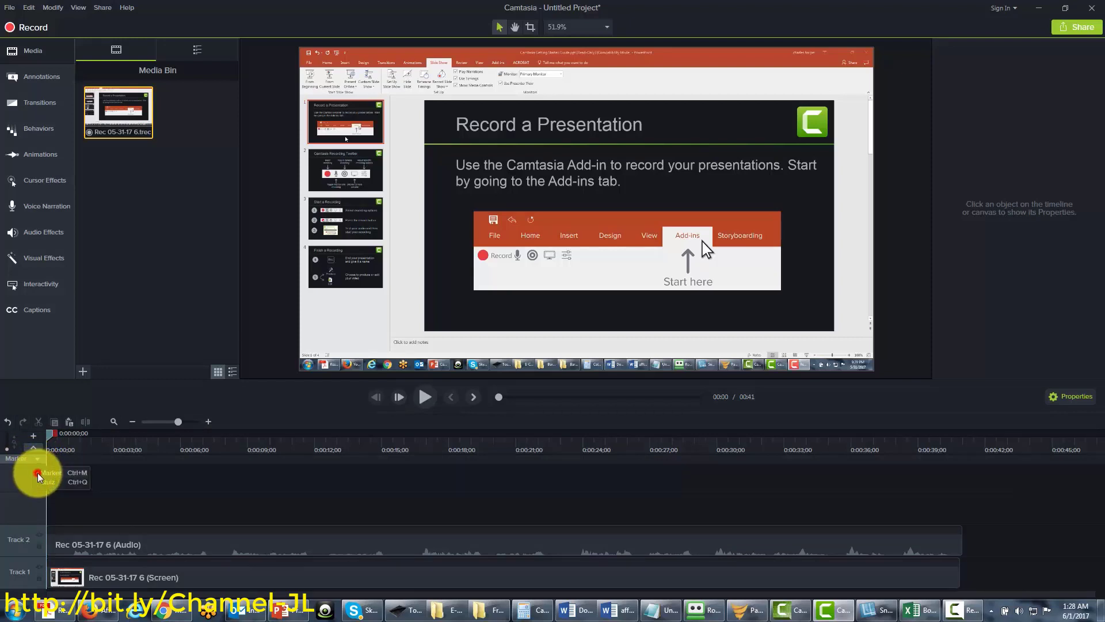
click(38, 474)
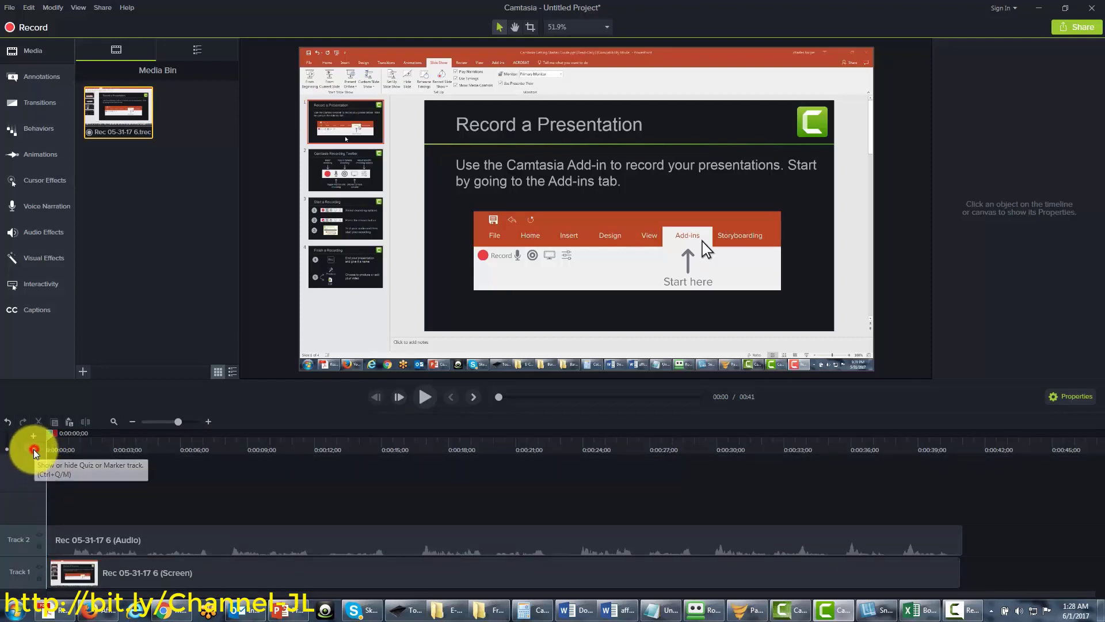
click(34, 453)
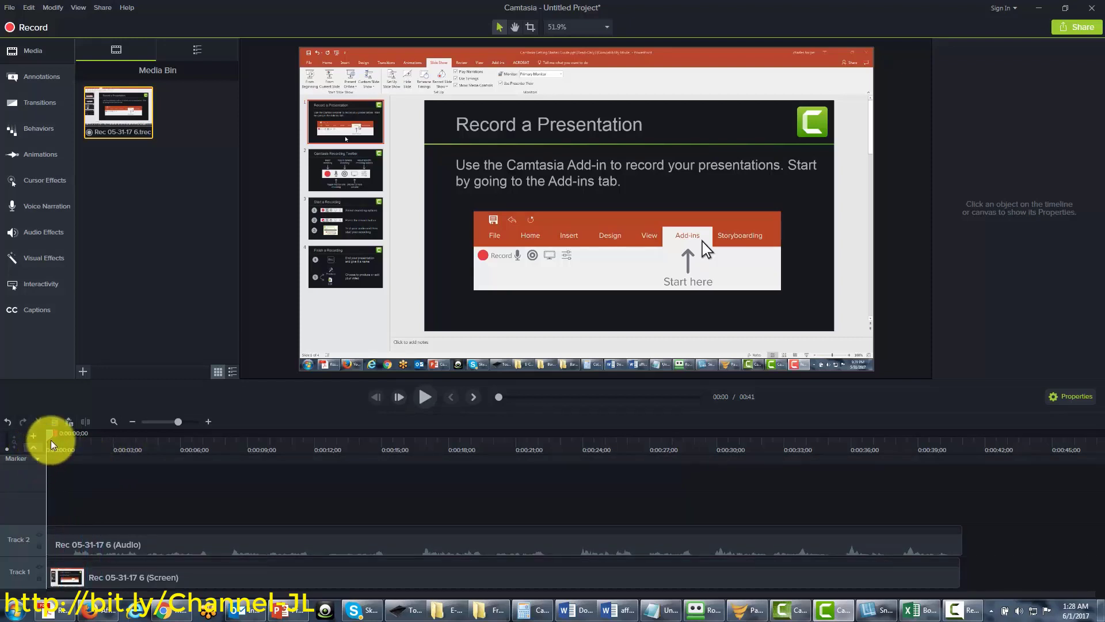
drag(48, 436, 313, 441)
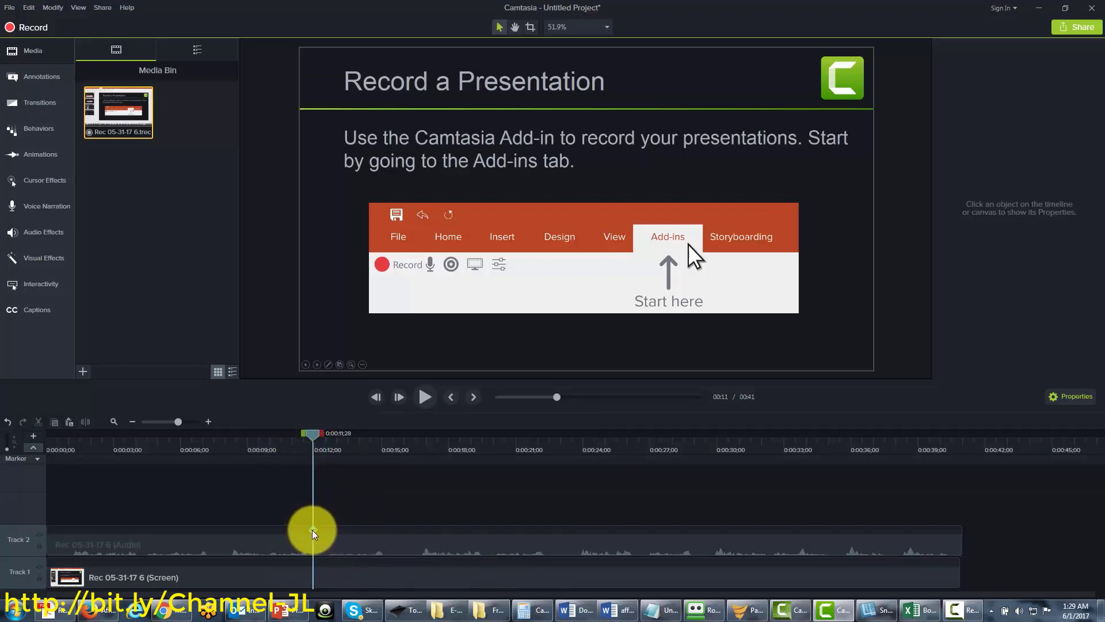
Add a marker at about 11 seconds and rename it Edit
click(313, 460)
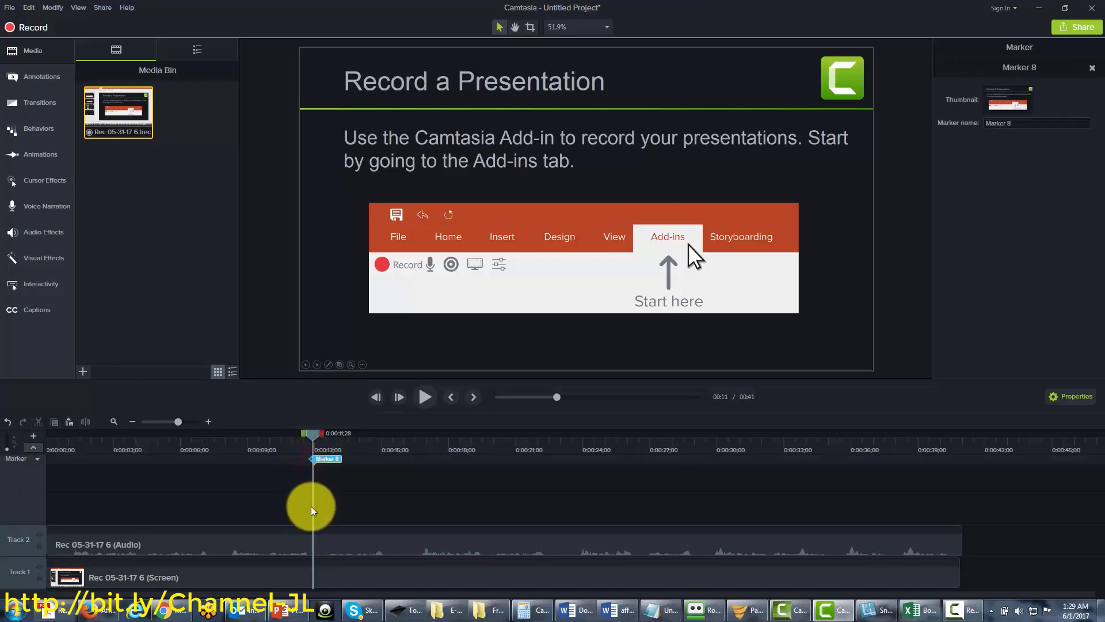
right_click(330, 460)
click(351, 470)
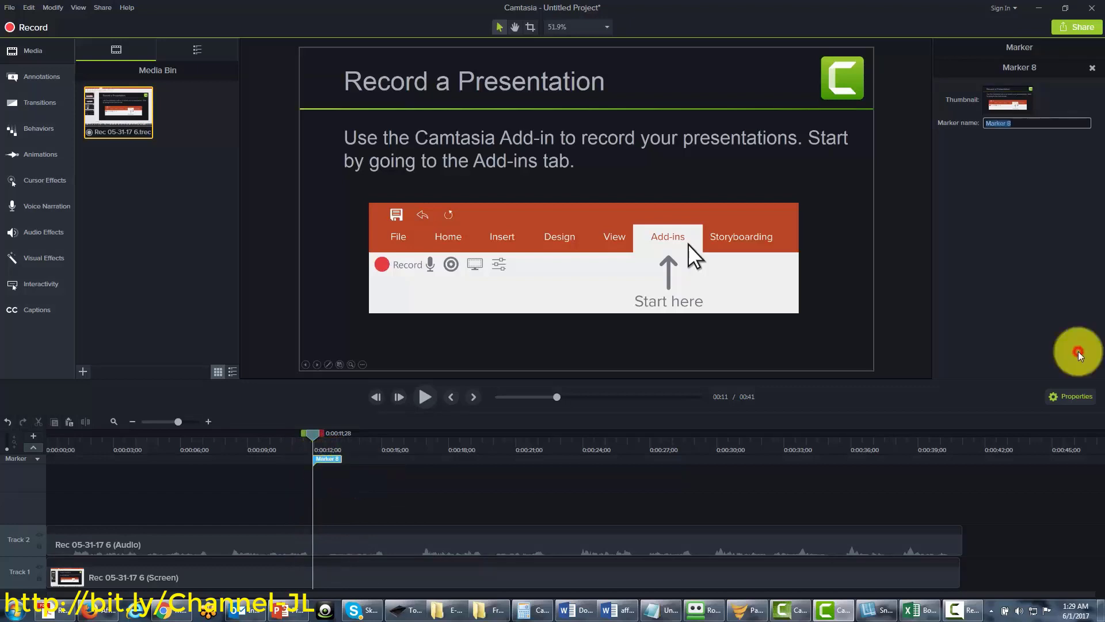
text(Edit)
key(Return)
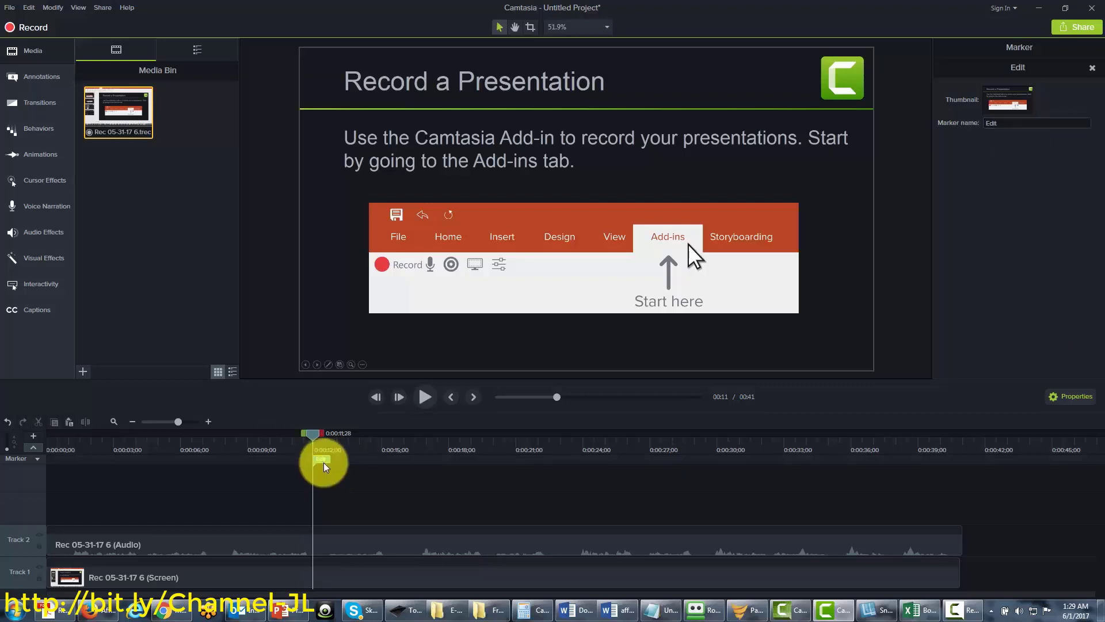
Add two more timeline markers, near 19 seconds and near 29 seconds
drag(315, 435, 481, 447)
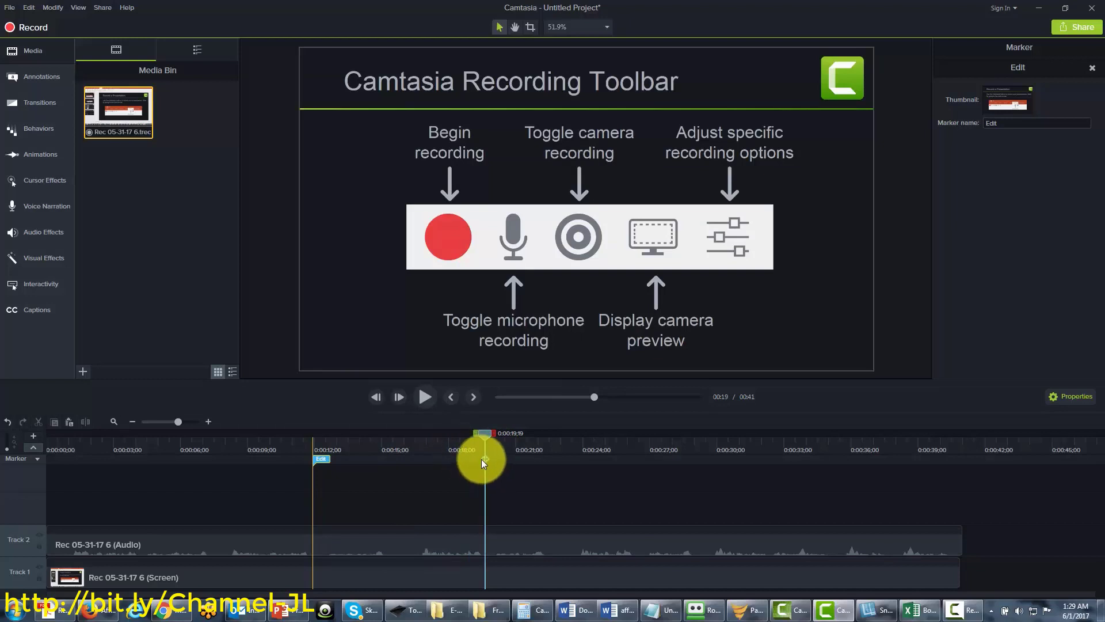
click(484, 461)
click(483, 460)
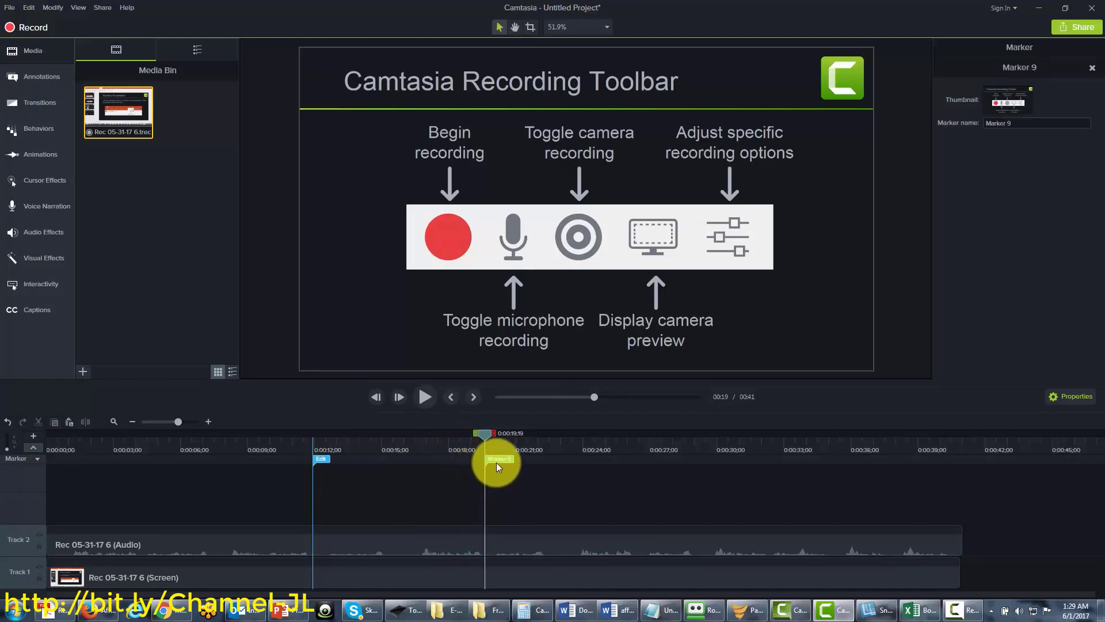
mouse_move(497, 458)
mouse_down()
mouse_move(502, 433)
mouse_move(694, 435)
mouse_up()
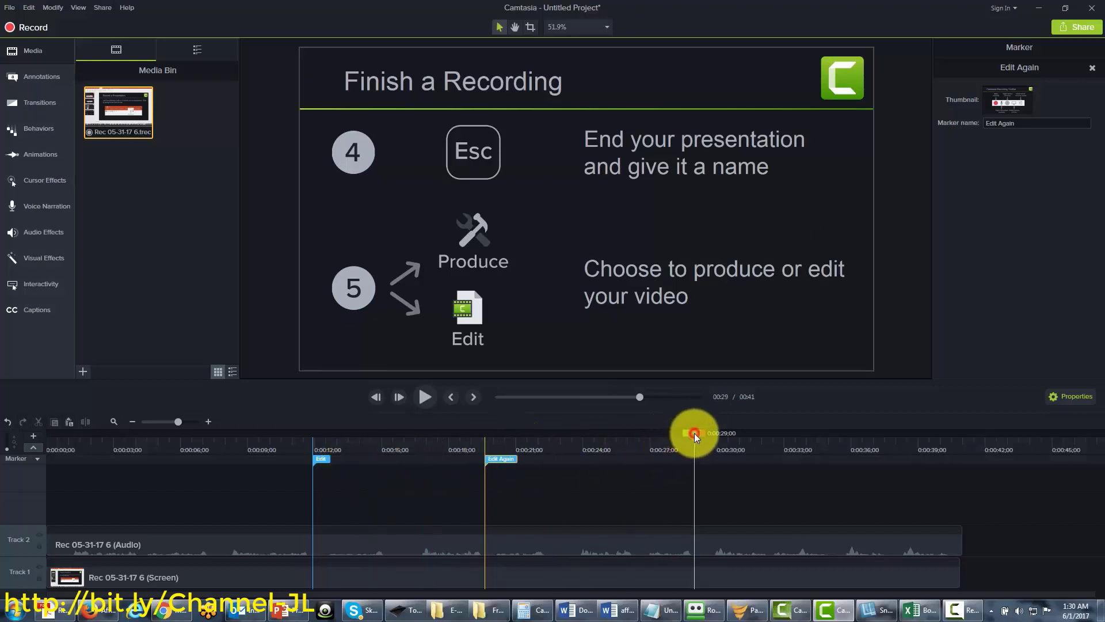
mouse_move(695, 433)
mouse_down()
mouse_move(665, 438)
mouse_move(695, 436)
mouse_up()
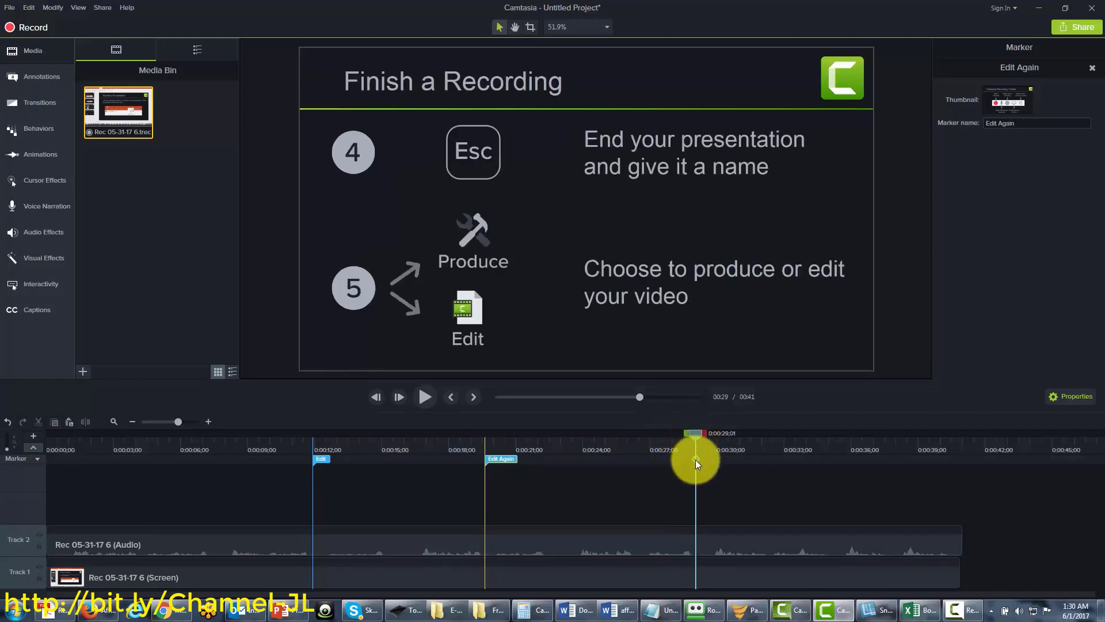
click(695, 459)
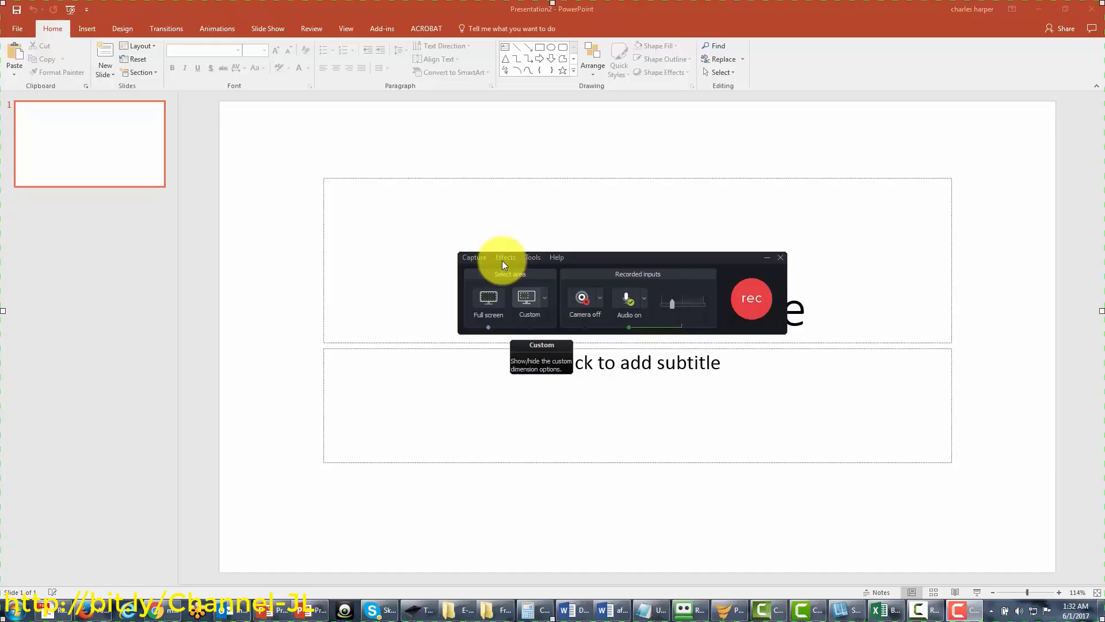
Toggle the Effects toolbar in the Recording toolbars settings, then start recording with F9
click(537, 258)
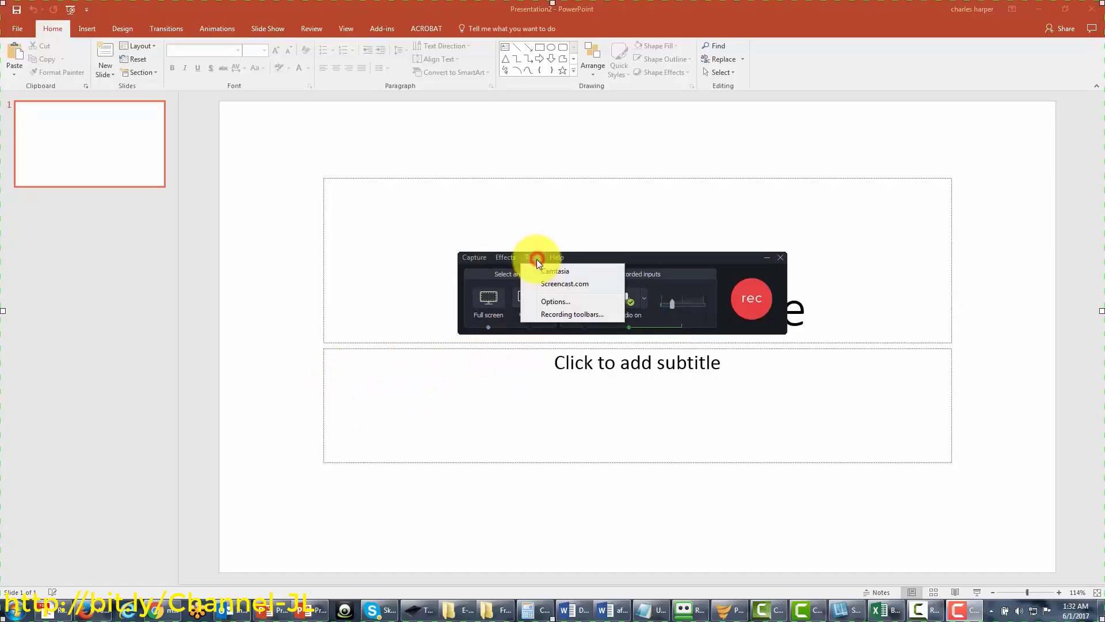
click(554, 316)
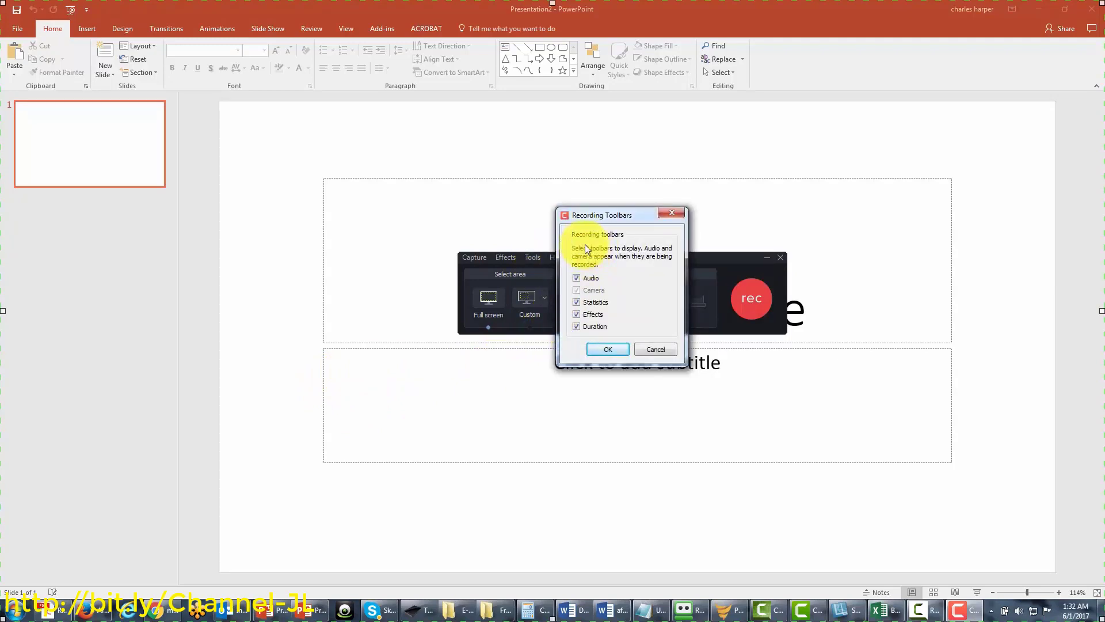
click(577, 314)
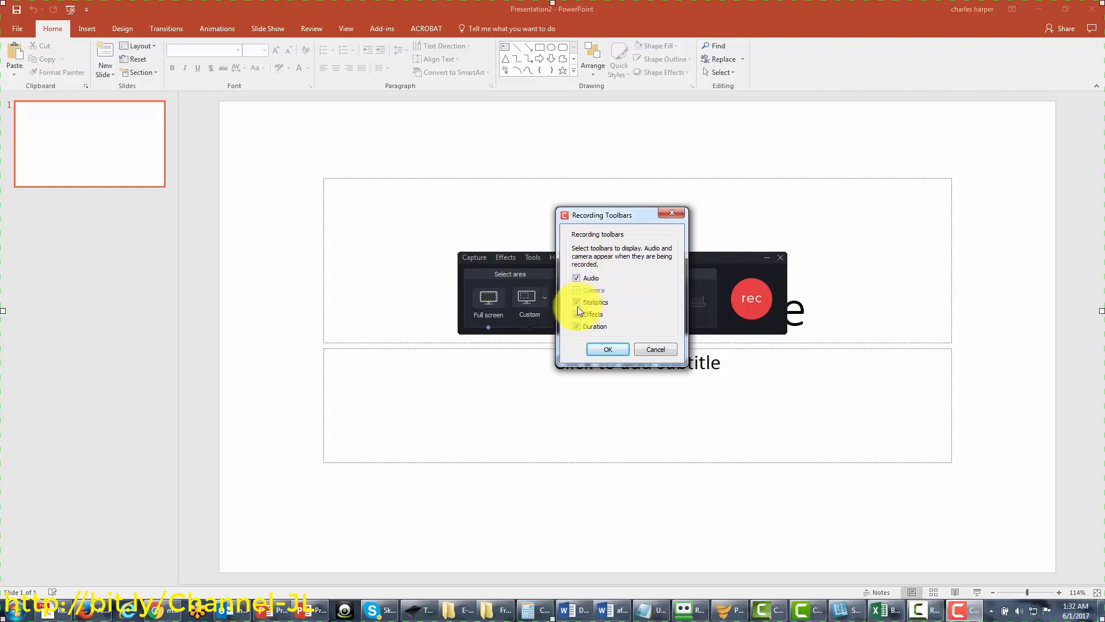
click(605, 349)
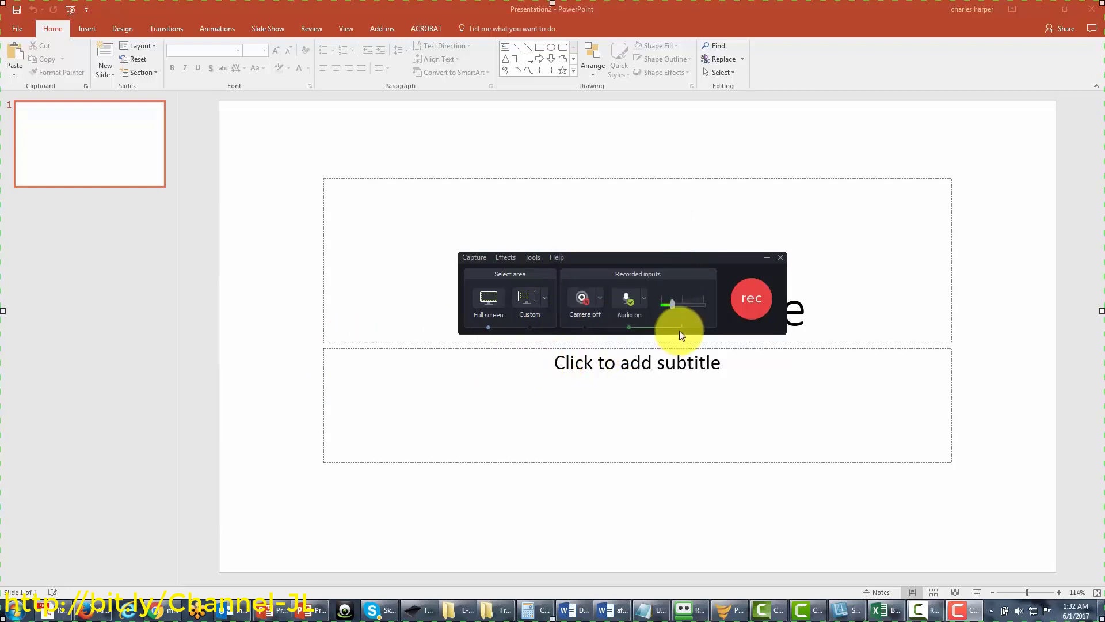
key(F9)
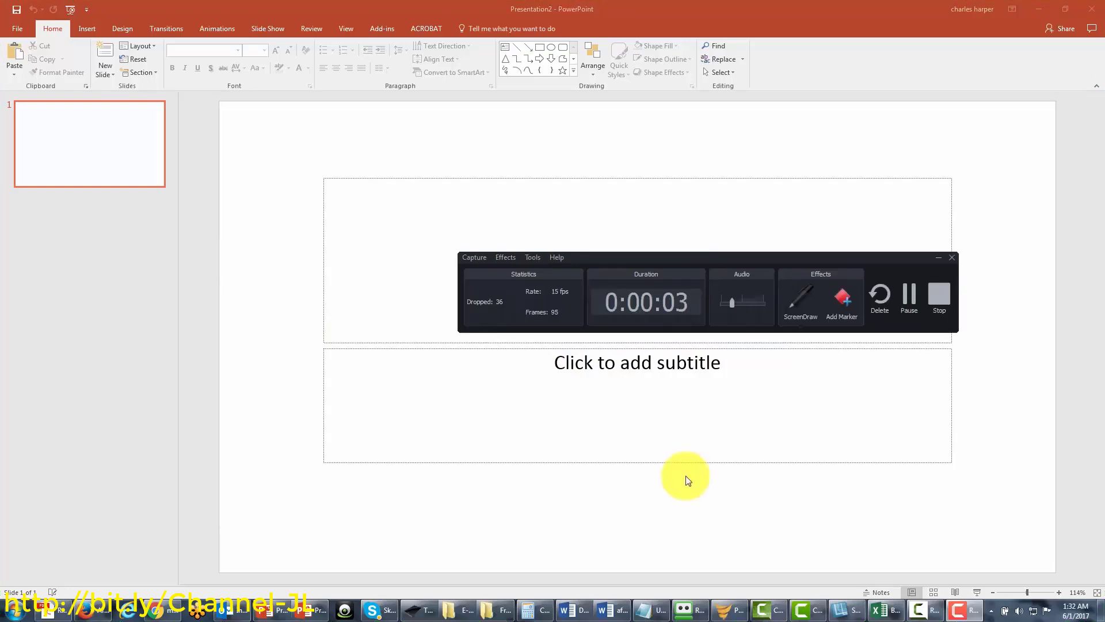
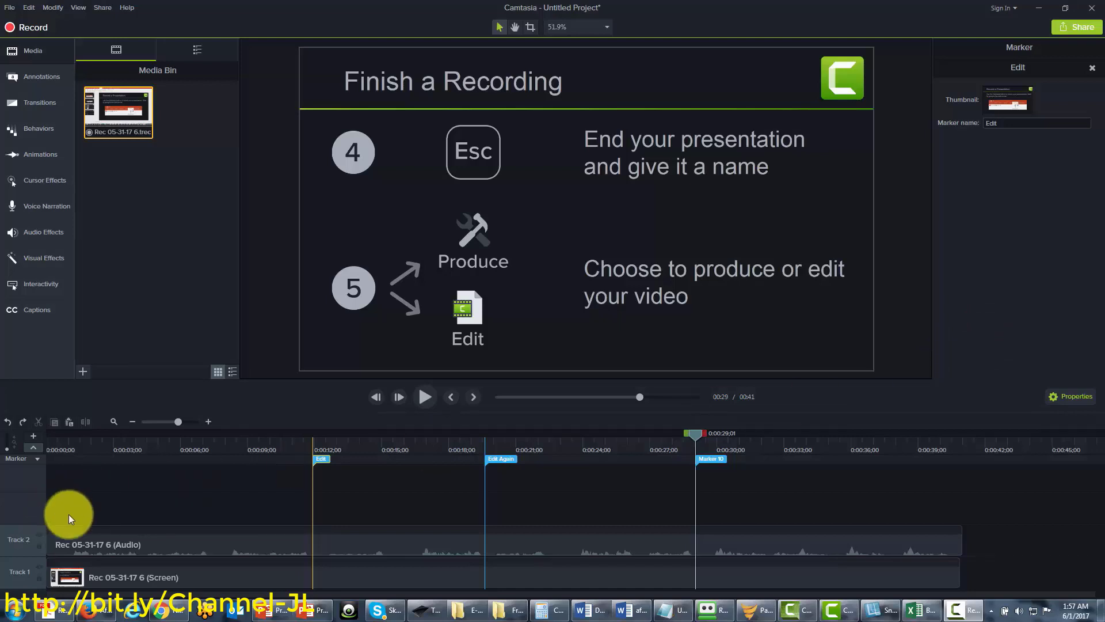
Add a new timeline marker at about six seconds
click(696, 433)
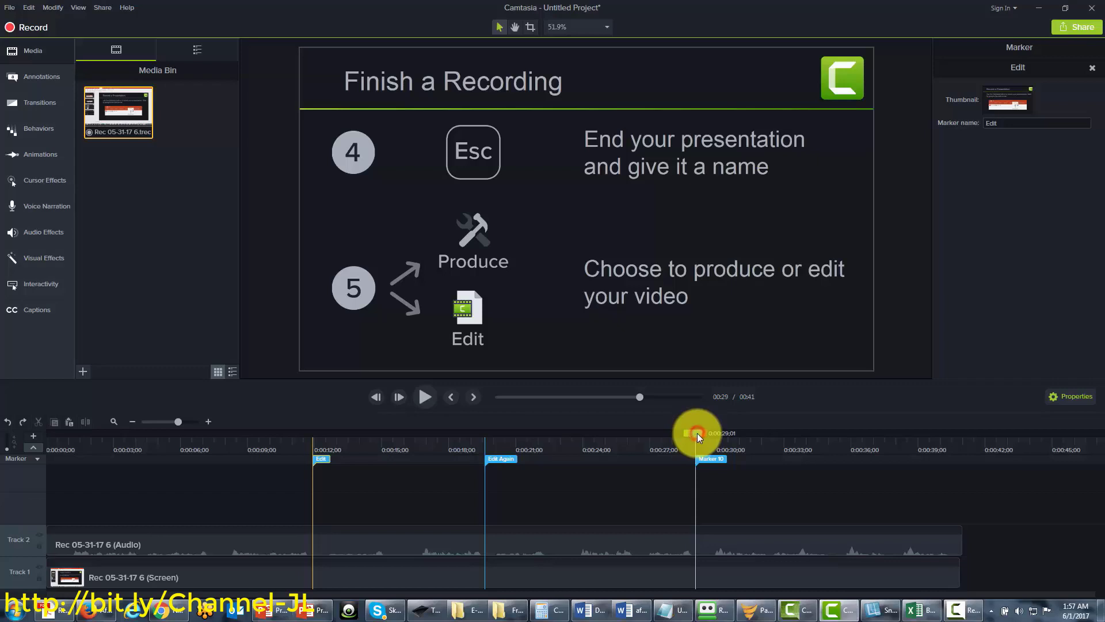
key(ctrl+Home)
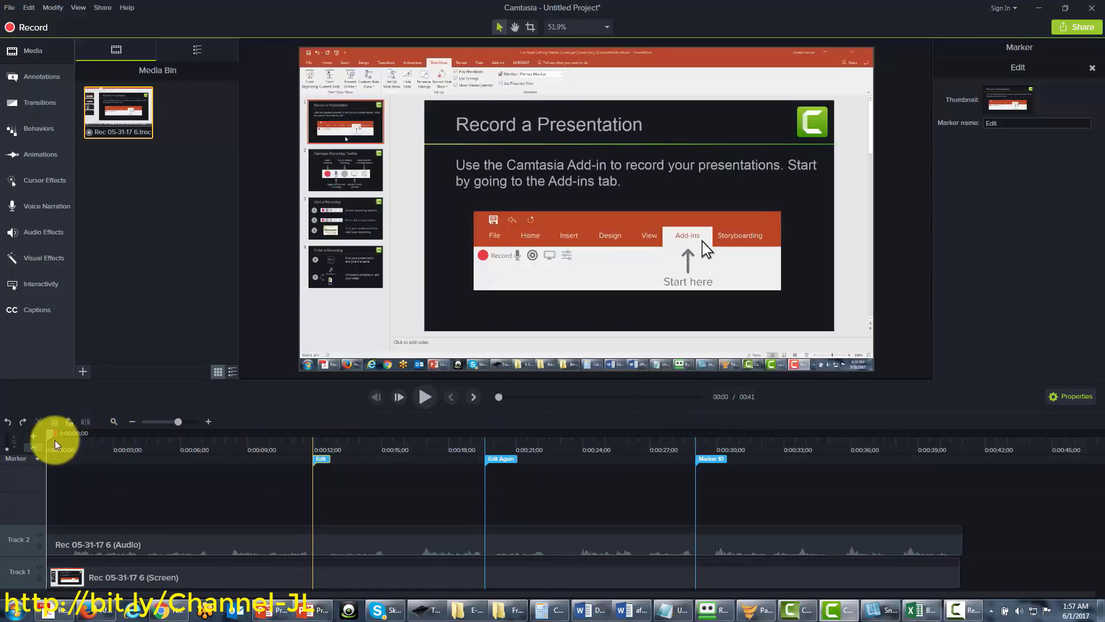
drag(48, 439, 184, 437)
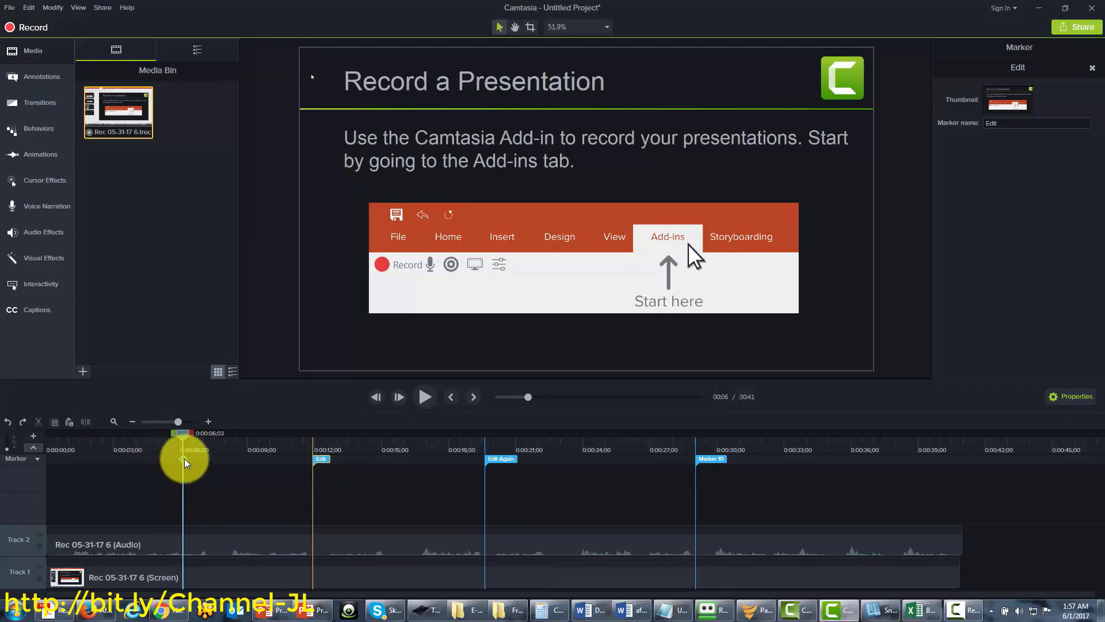
right_click(186, 462)
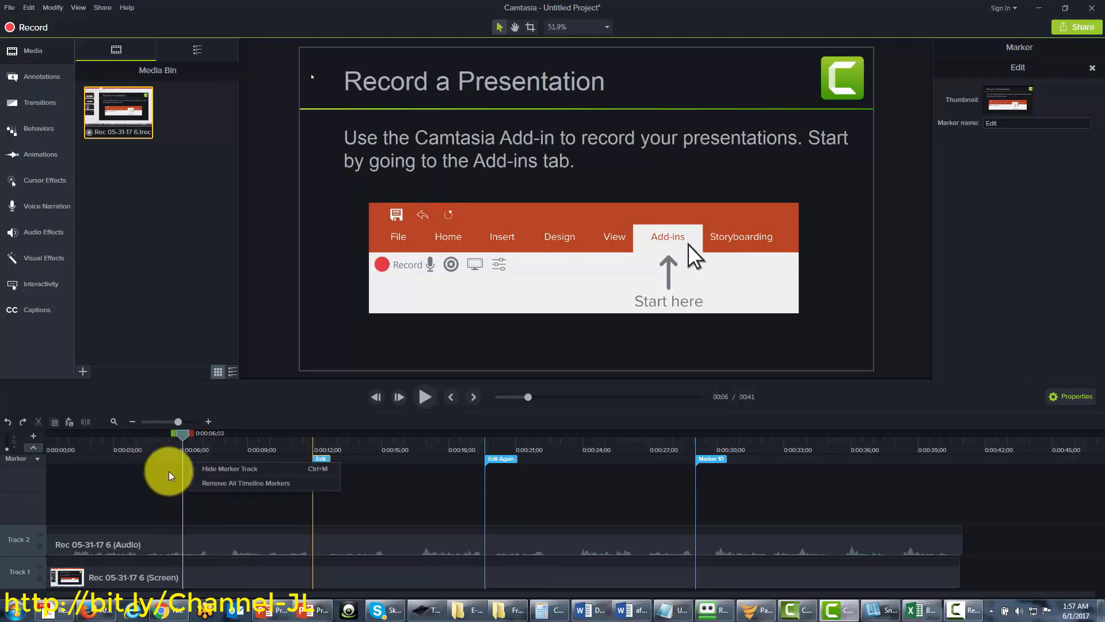
right_click(179, 461)
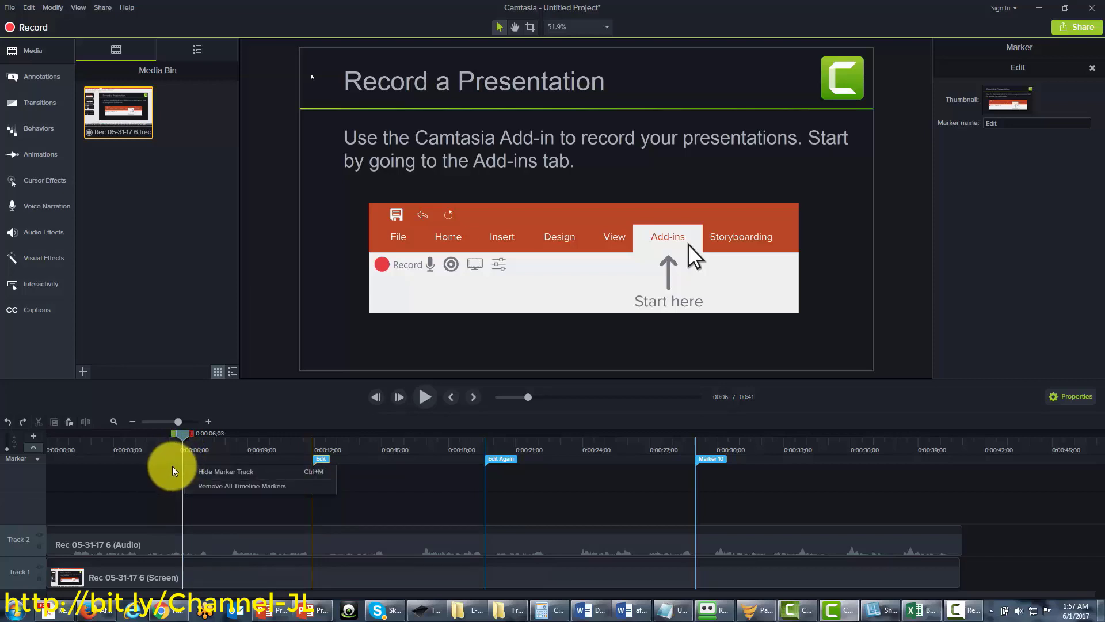
click(181, 465)
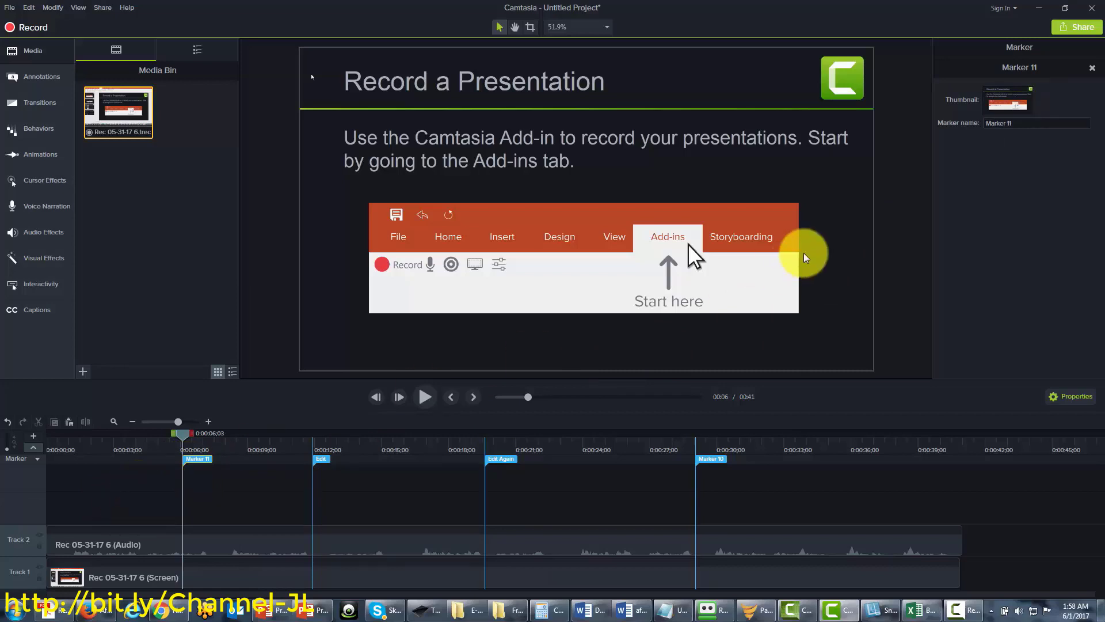
Rename the timeline markers Chapter 1 through Chapter 4
click(1022, 124)
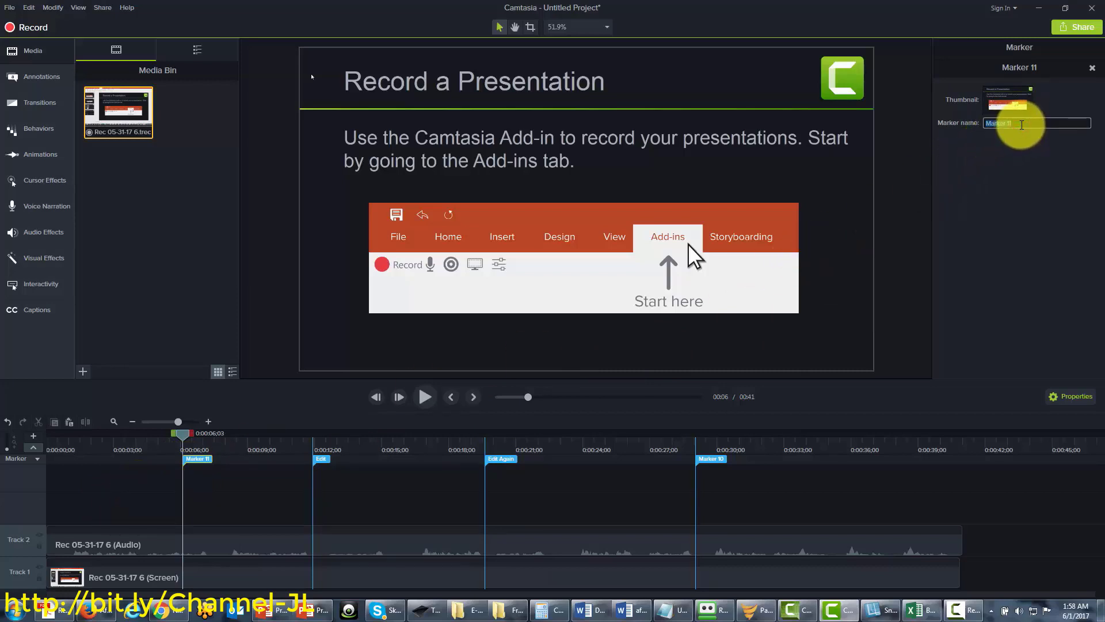
text(Chapt)
click(321, 460)
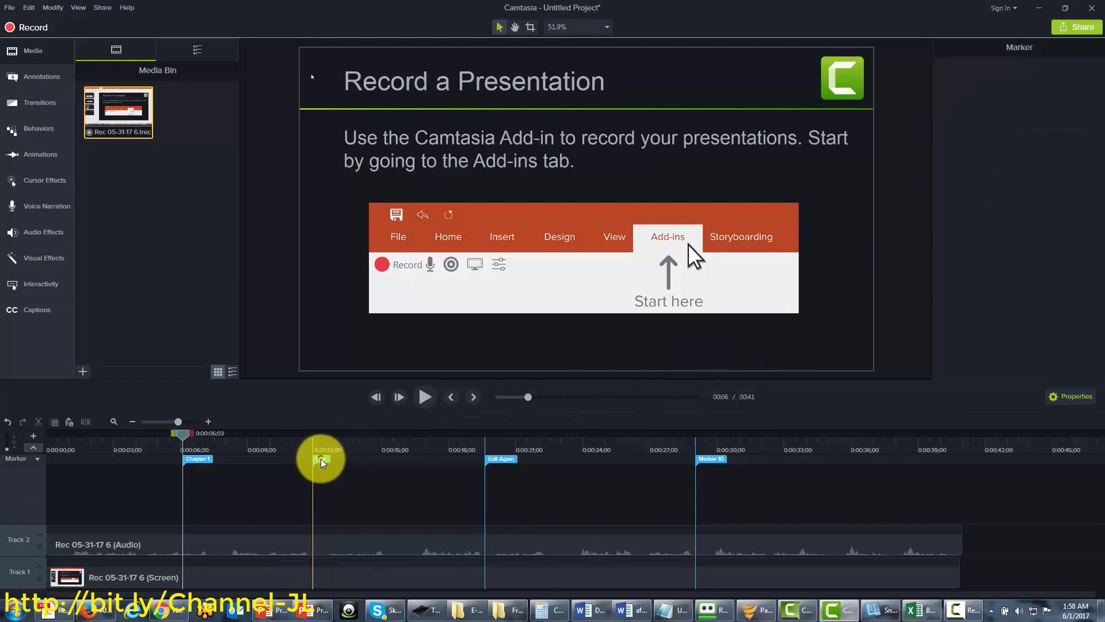
click(351, 471)
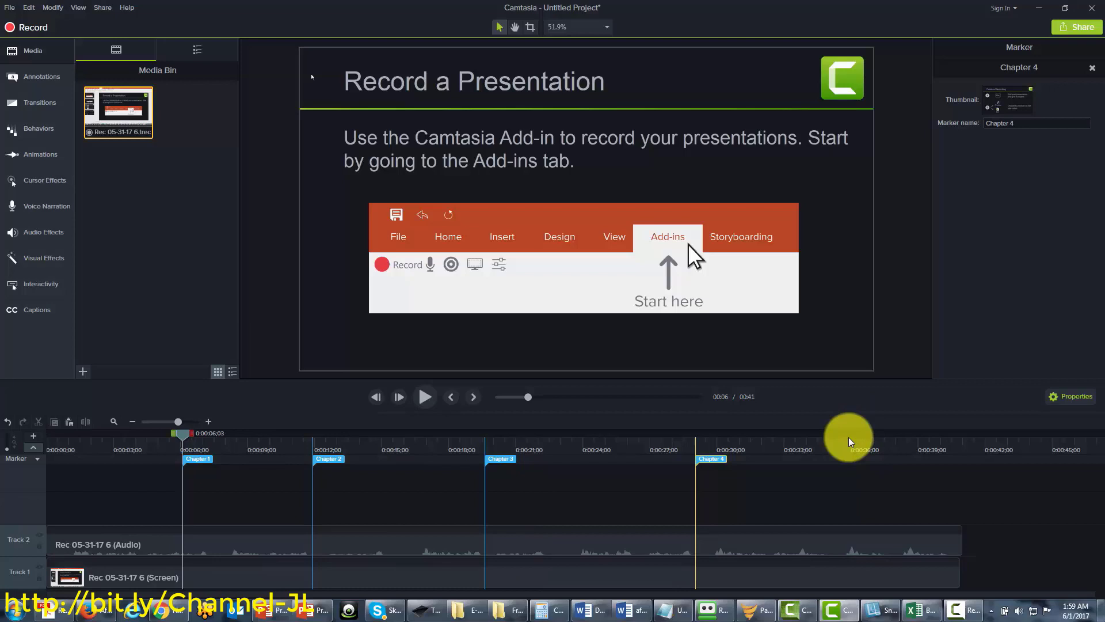
Start a new custom production from the Share menu
click(99, 8)
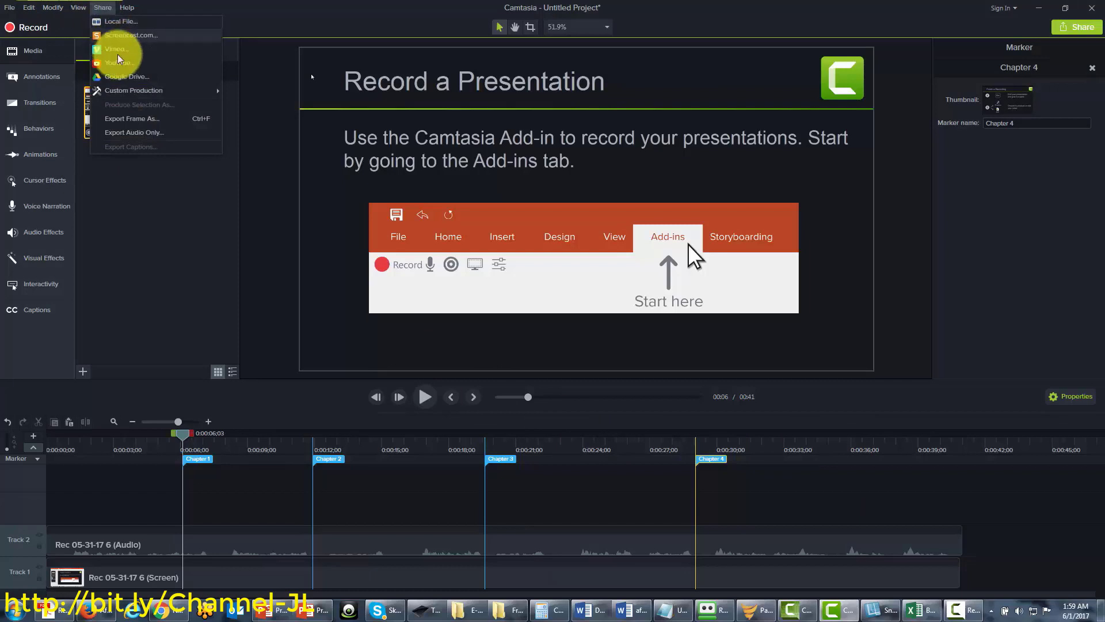
mouse_move(133, 91)
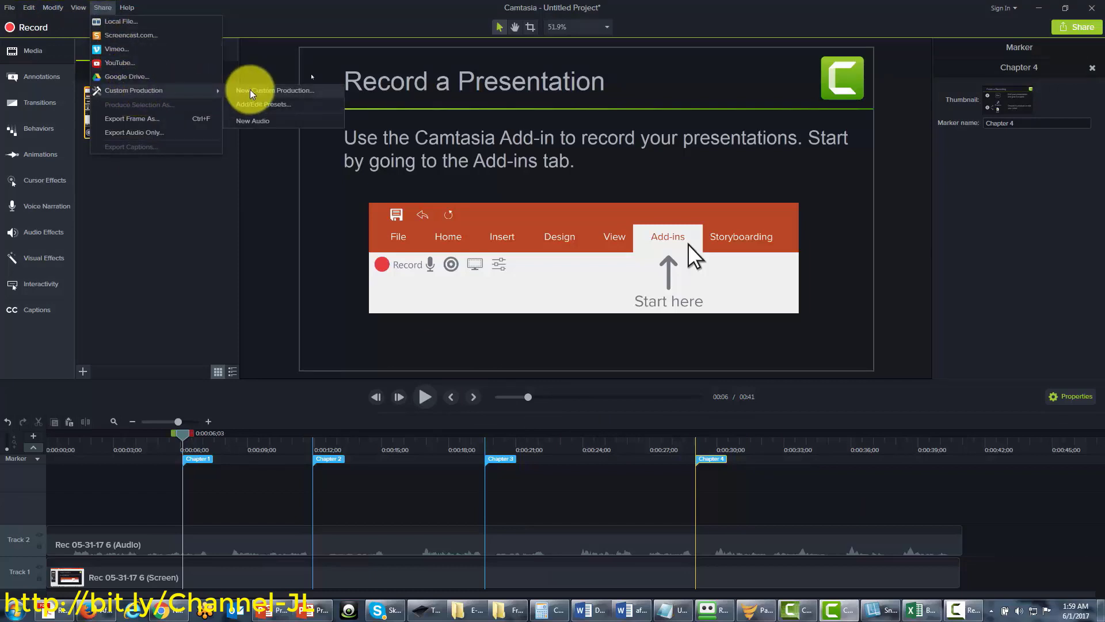
click(250, 90)
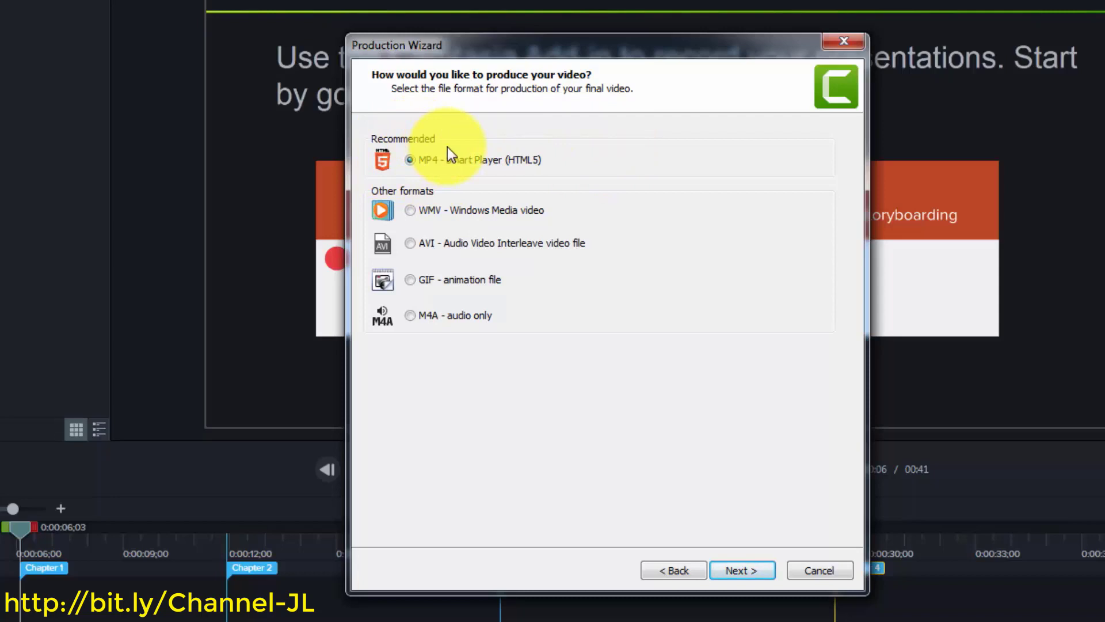
Try the WMV, AVI and M4A output formats, then view the Smart Player options
click(416, 212)
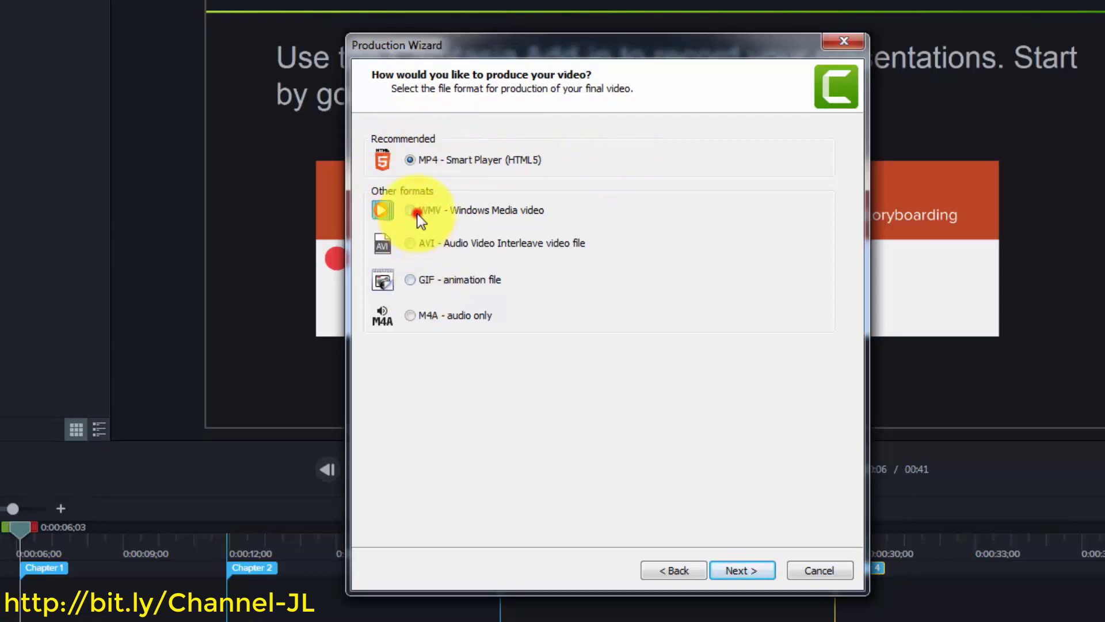
click(410, 242)
click(410, 315)
click(410, 209)
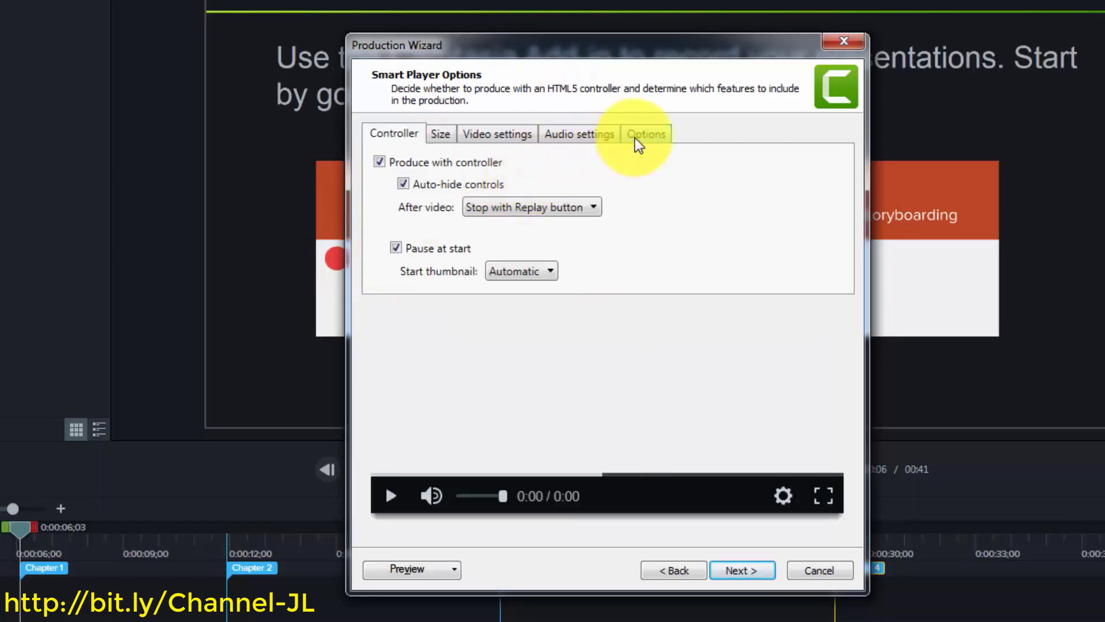
click(635, 137)
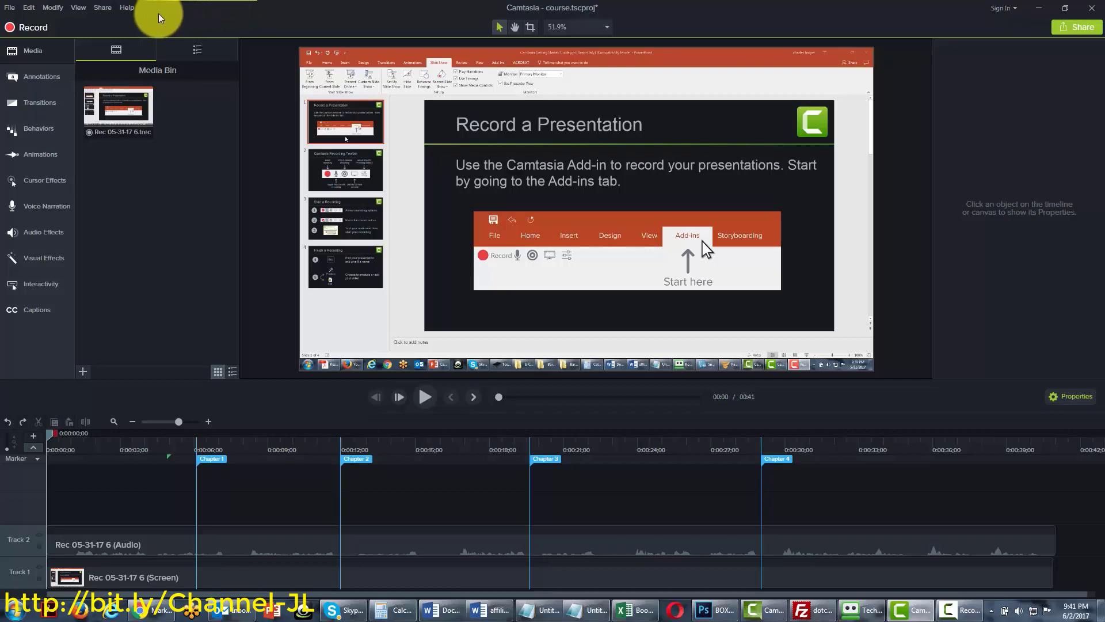
Remove all markers and switch the marker track to Quiz, showing Quiz 1 near 0:04
click(55, 8)
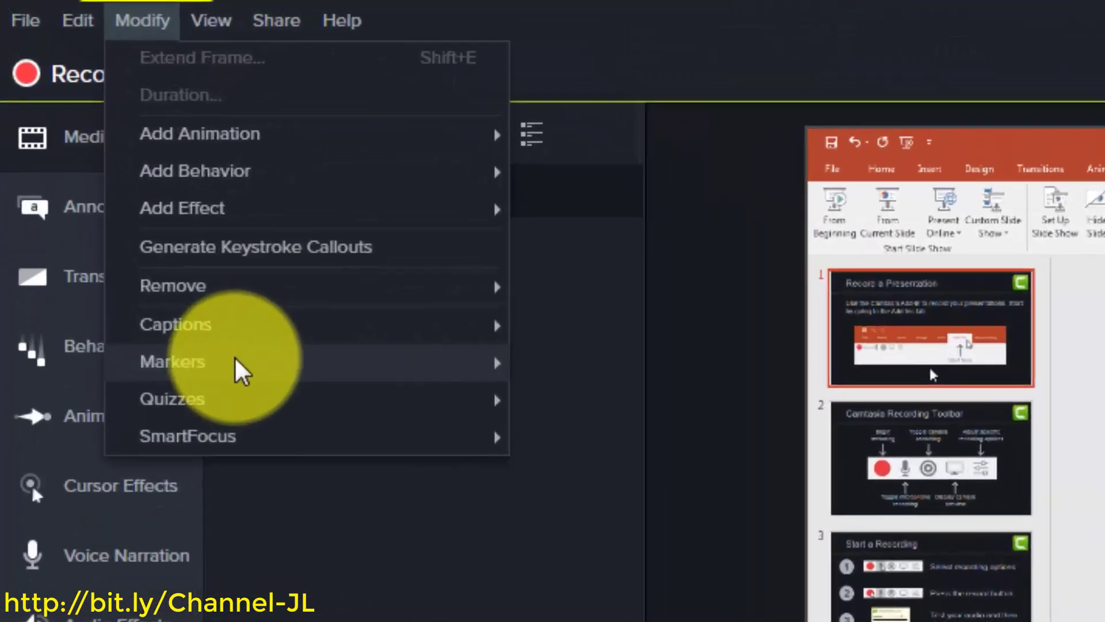
mouse_move(86, 138)
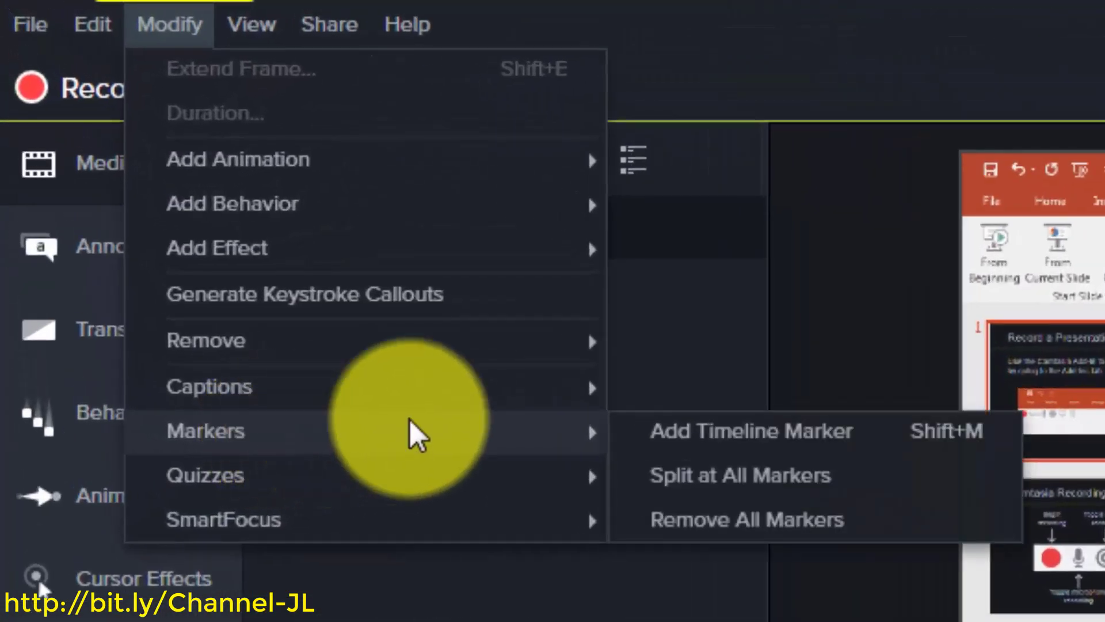
click(723, 517)
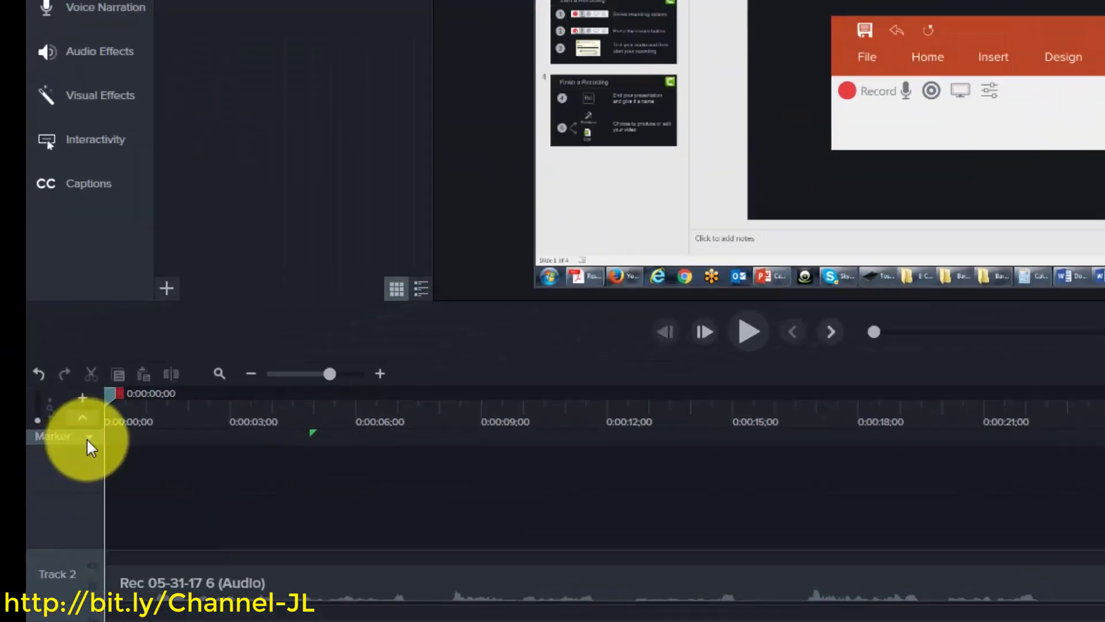
click(37, 459)
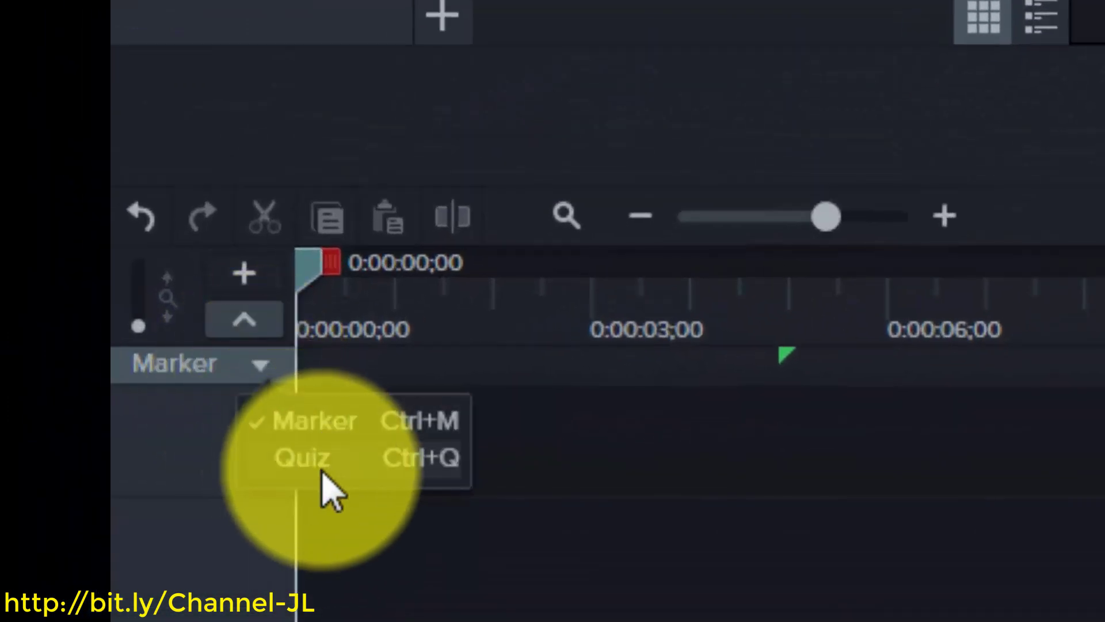
click(307, 458)
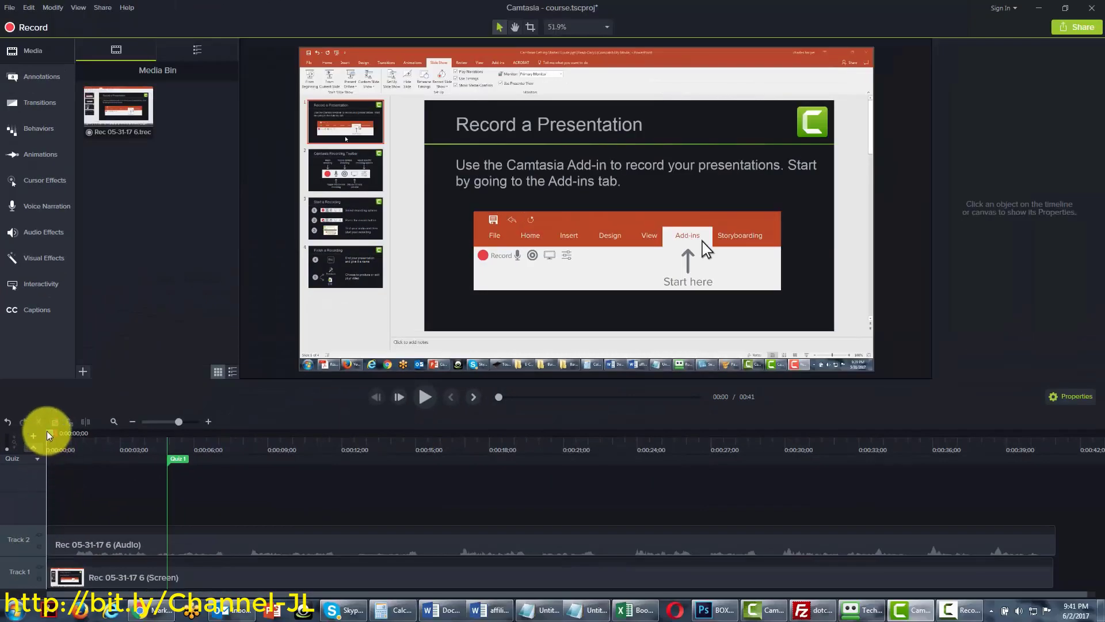
Add a Quiz 2 marker near 0:19 and a Quiz 3 marker at 0:27
drag(50, 433, 488, 433)
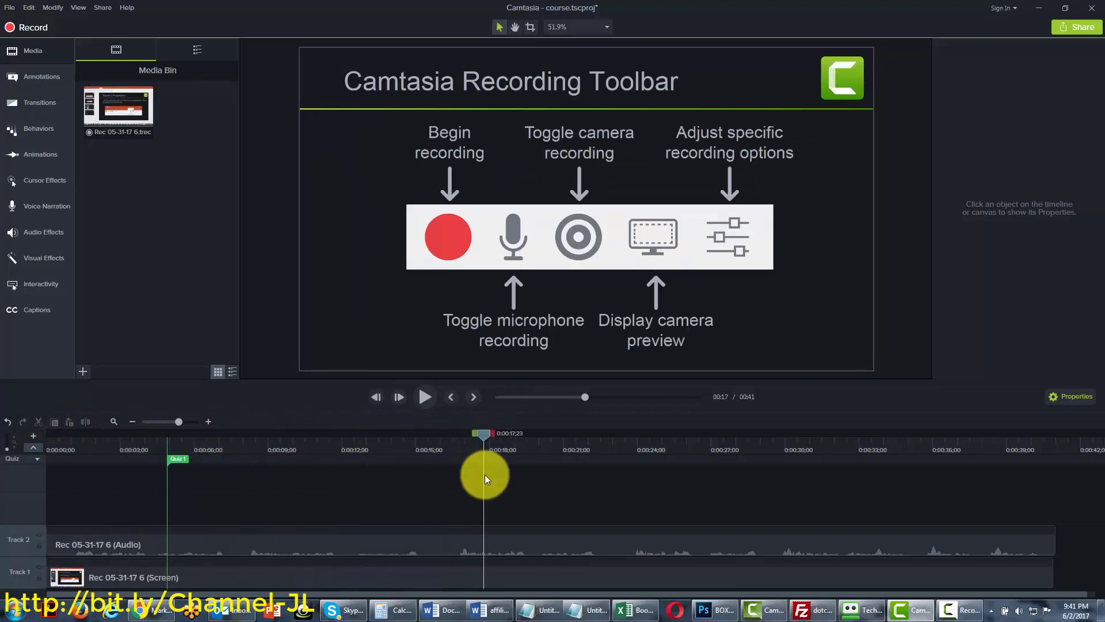
click(514, 458)
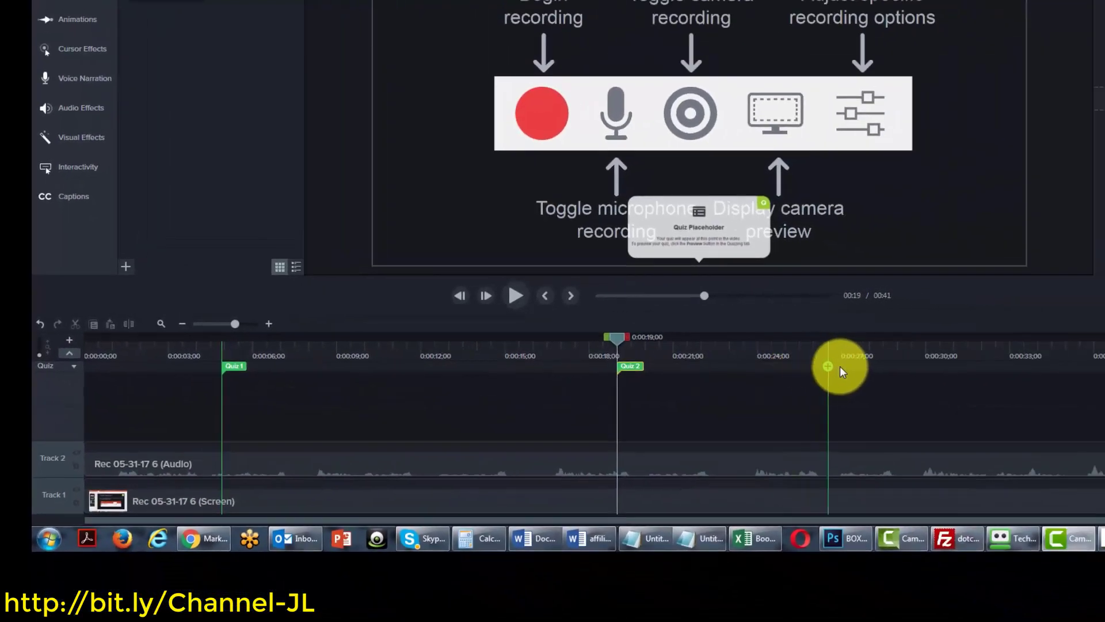
click(859, 368)
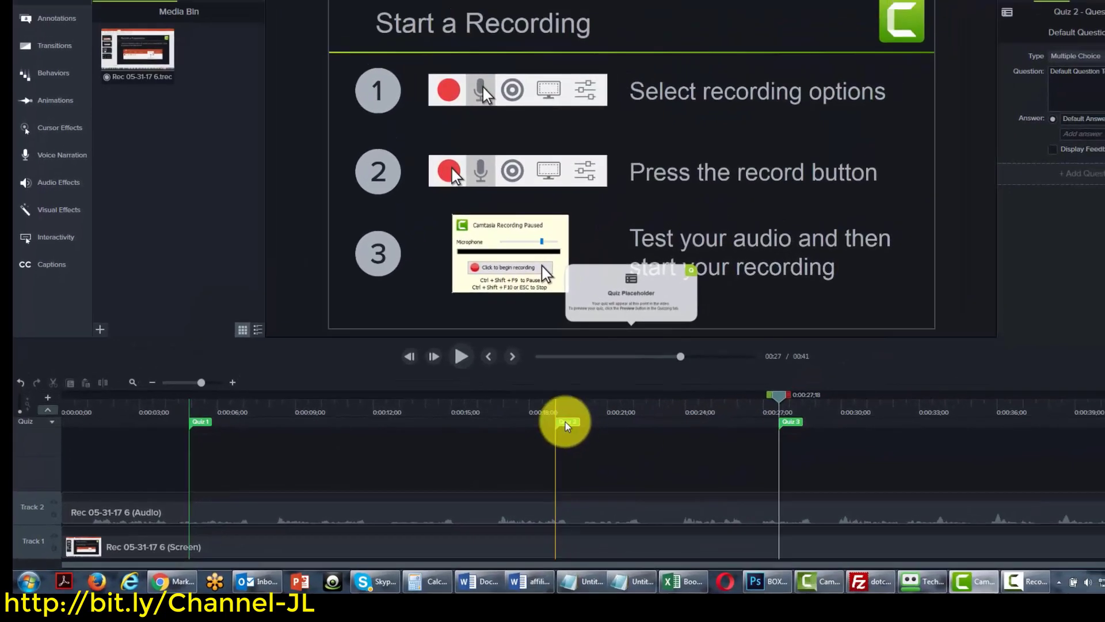
Keep Quiz 2's question type as multiple choice
click(630, 367)
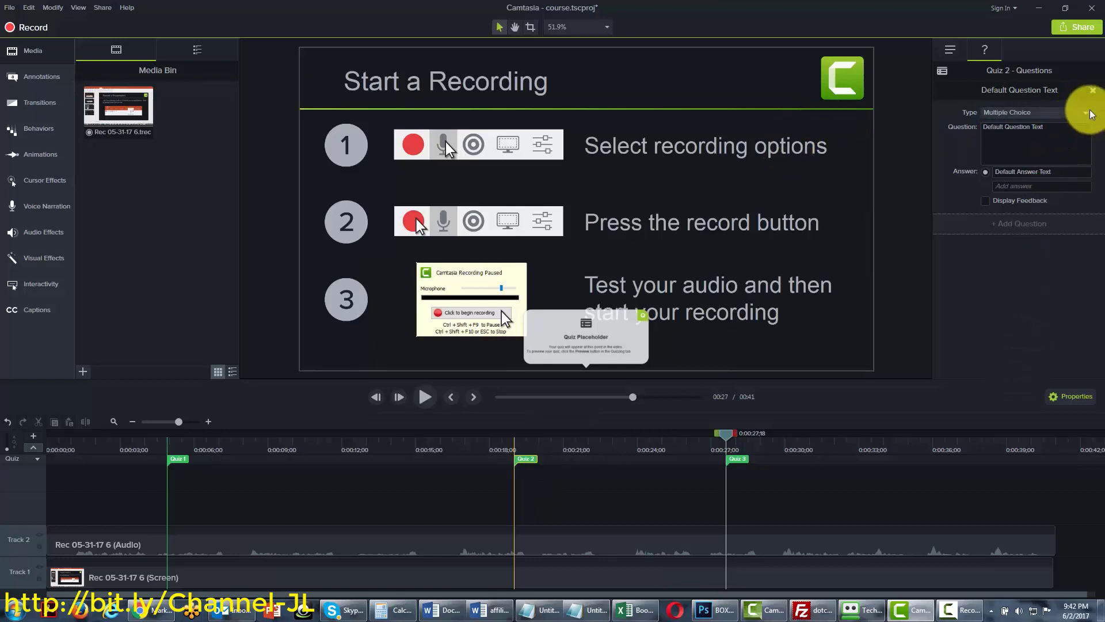
click(1088, 114)
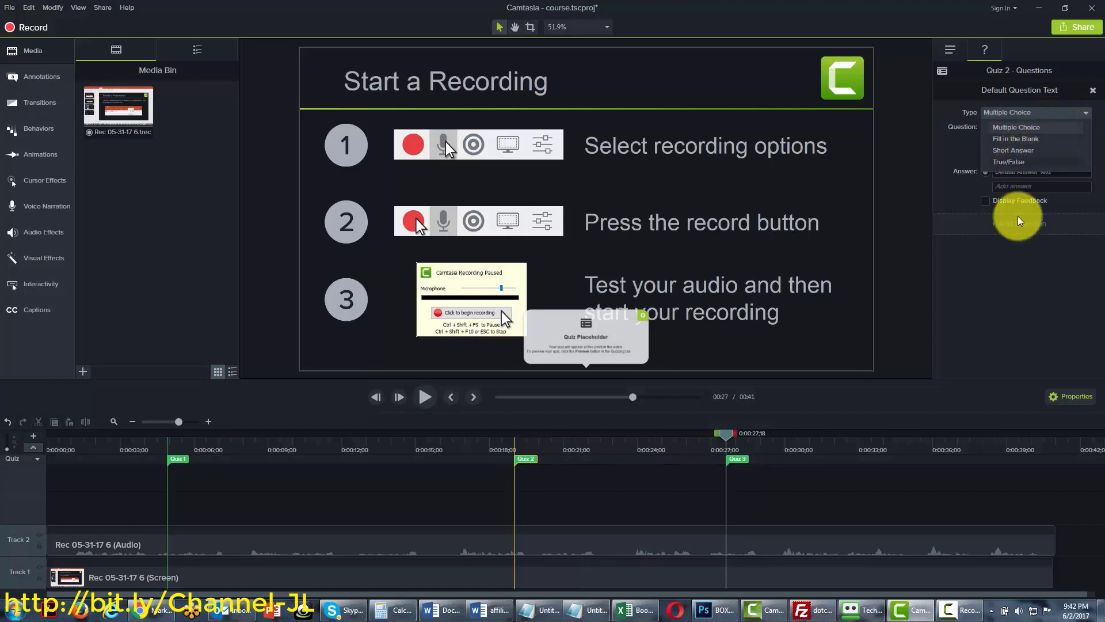
click(1017, 300)
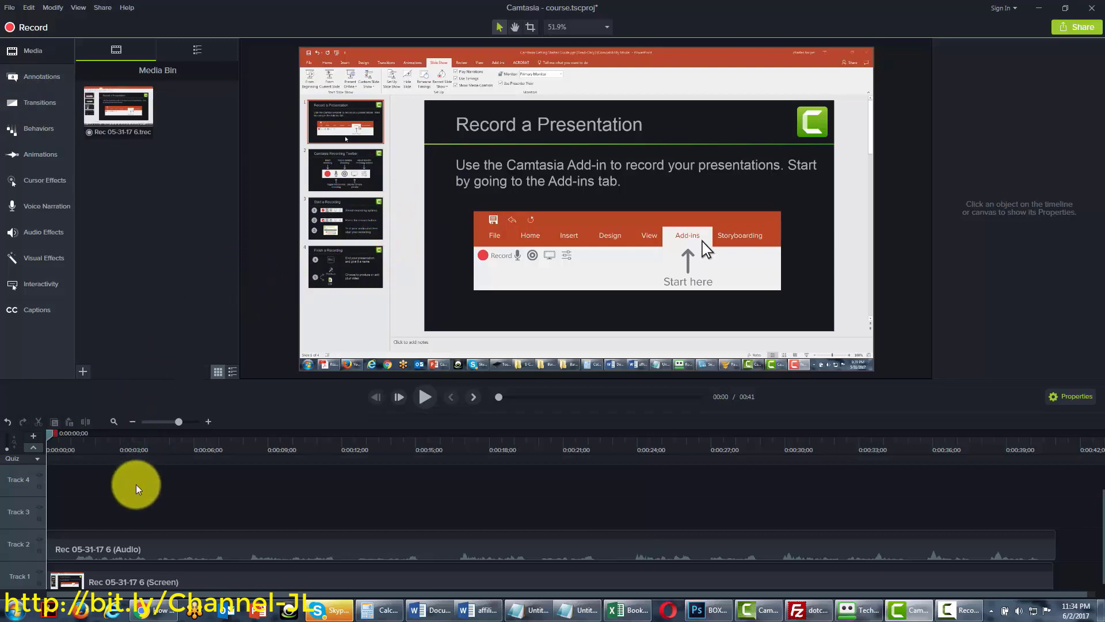
Remove the empty Track 4 and Track 3, then collapse and reopen the media bin
right_click(20, 488)
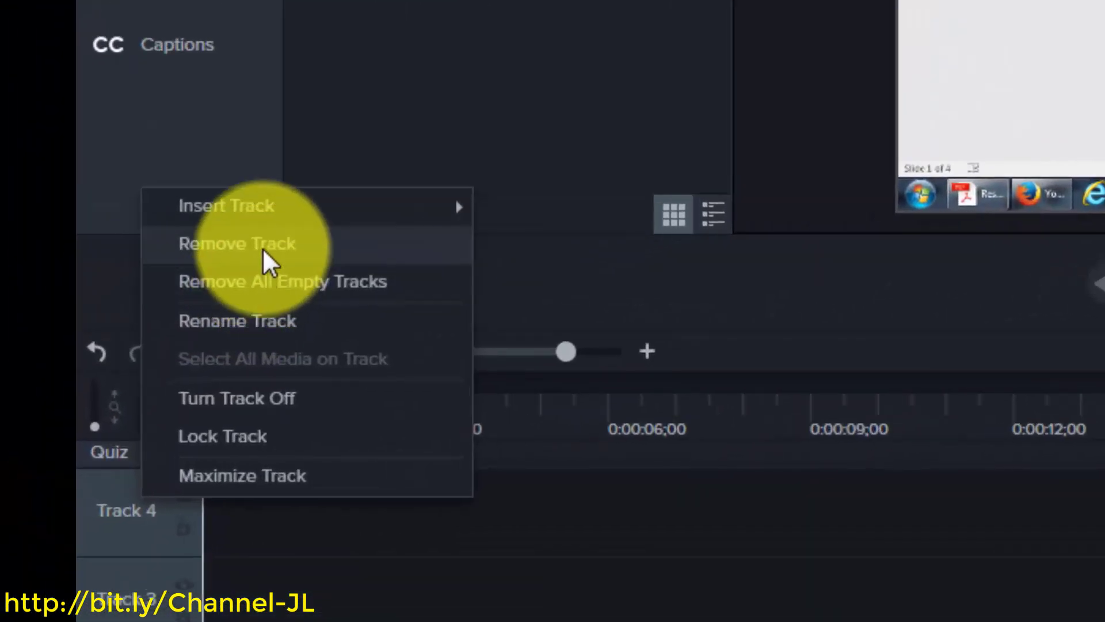
click(199, 290)
right_click(130, 602)
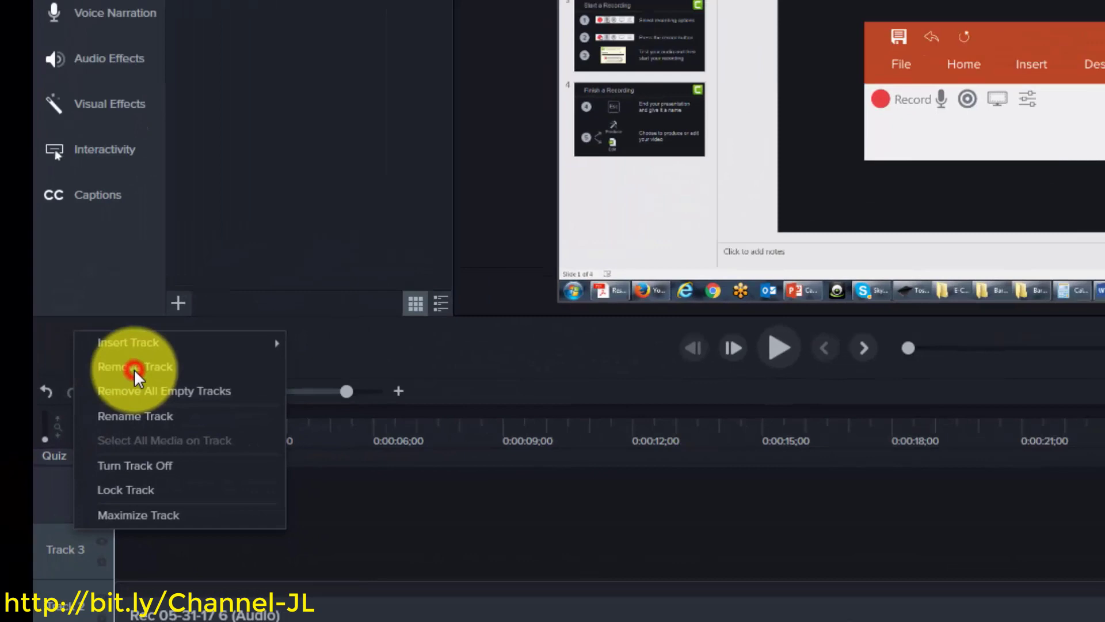
click(134, 368)
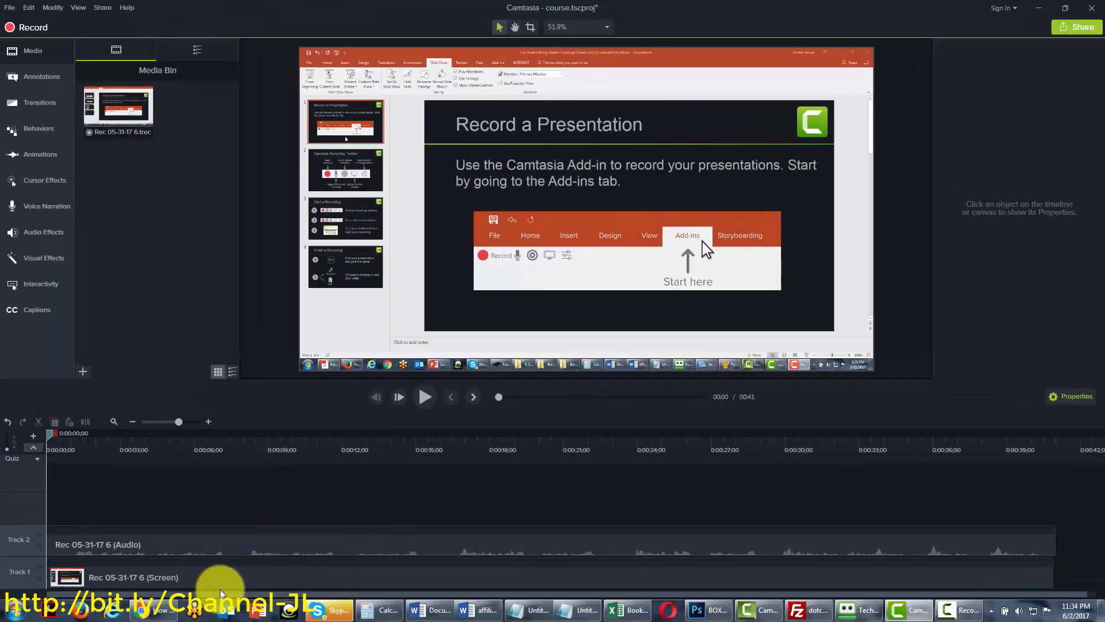
click(32, 55)
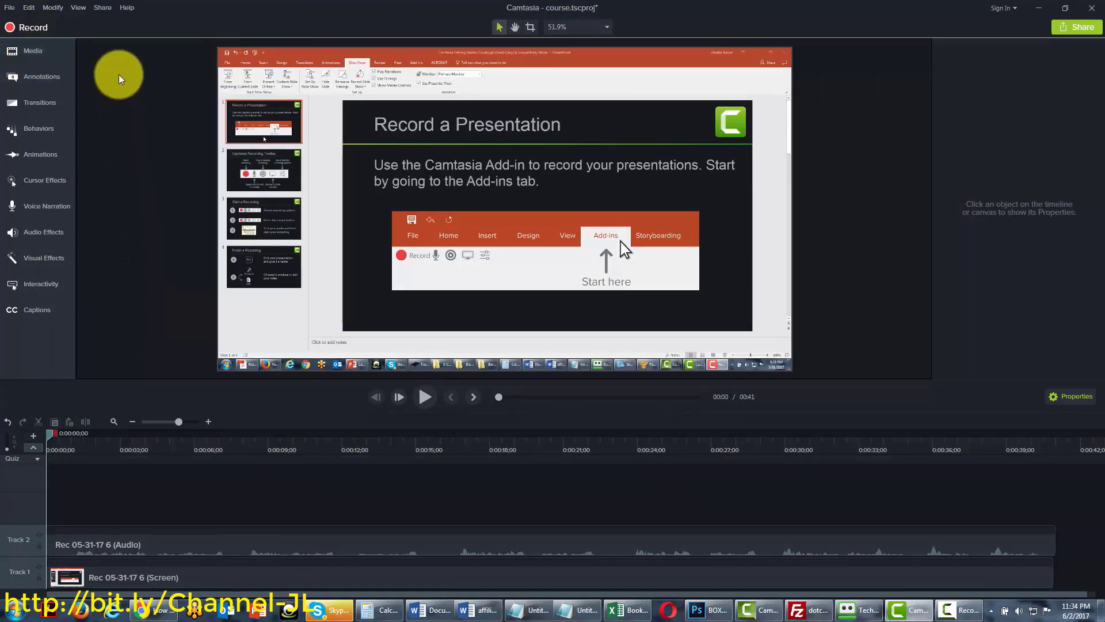
click(29, 51)
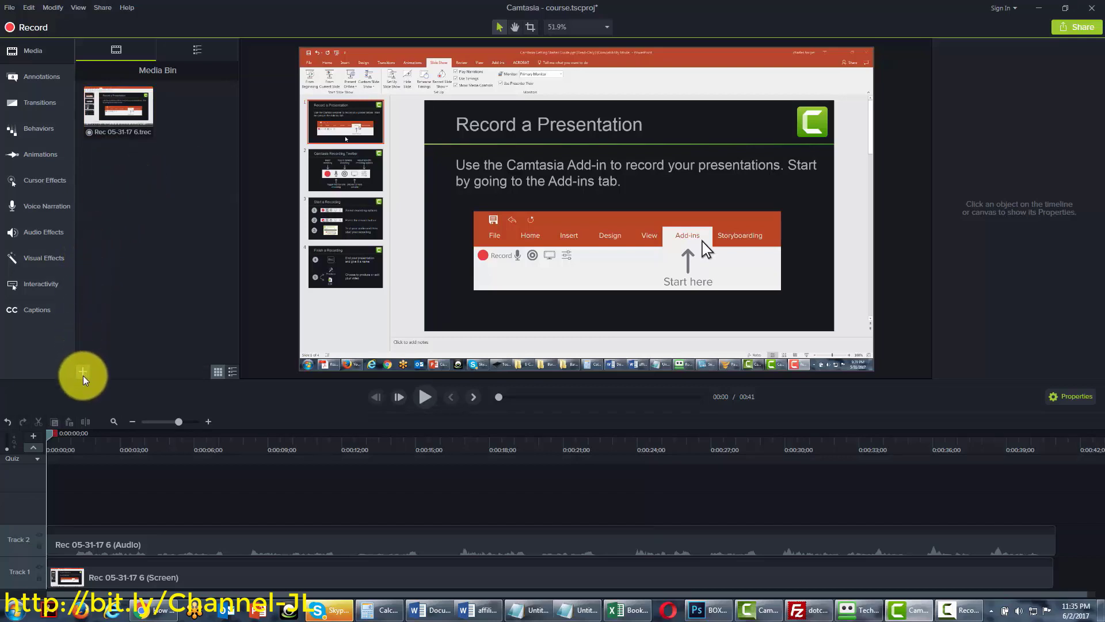
Import the interview MP3 from the Music library into the Media Bin
click(9, 10)
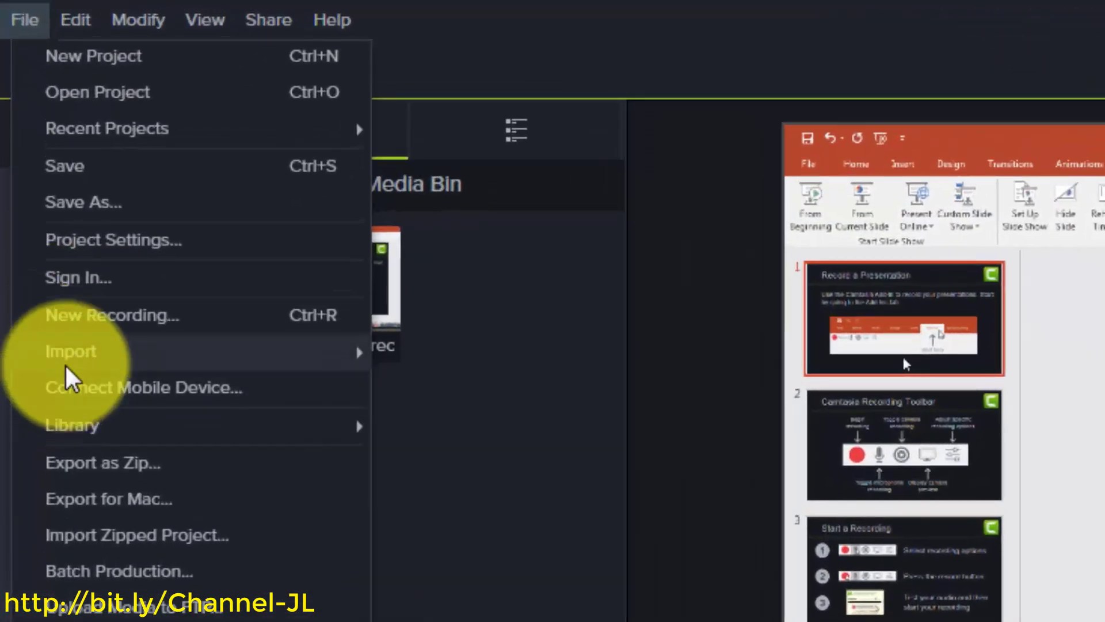
mouse_move(27, 139)
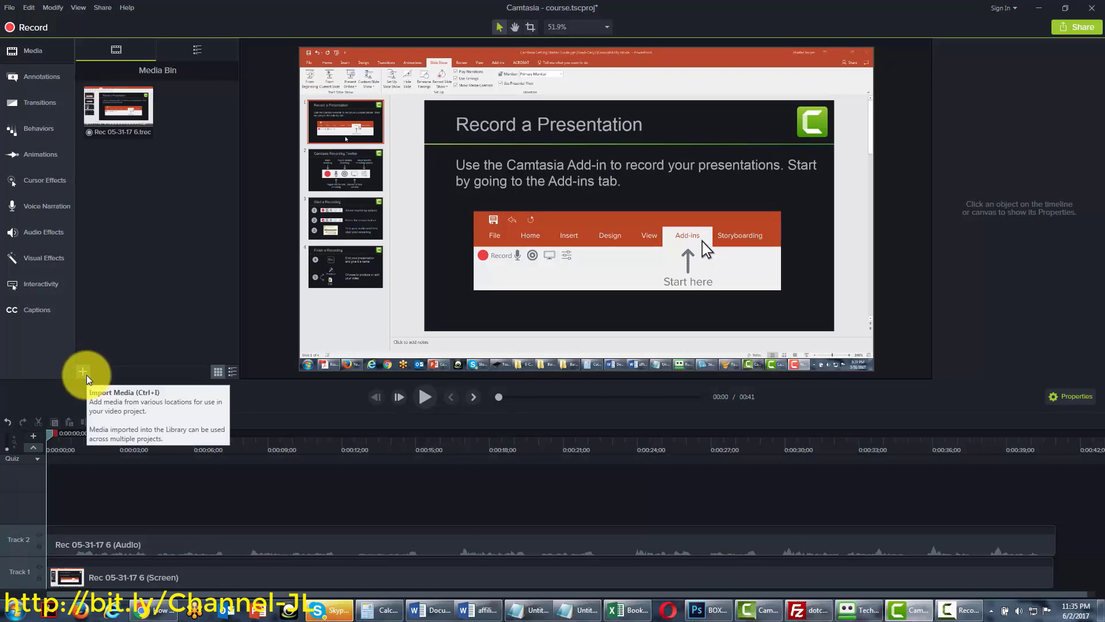
click(86, 375)
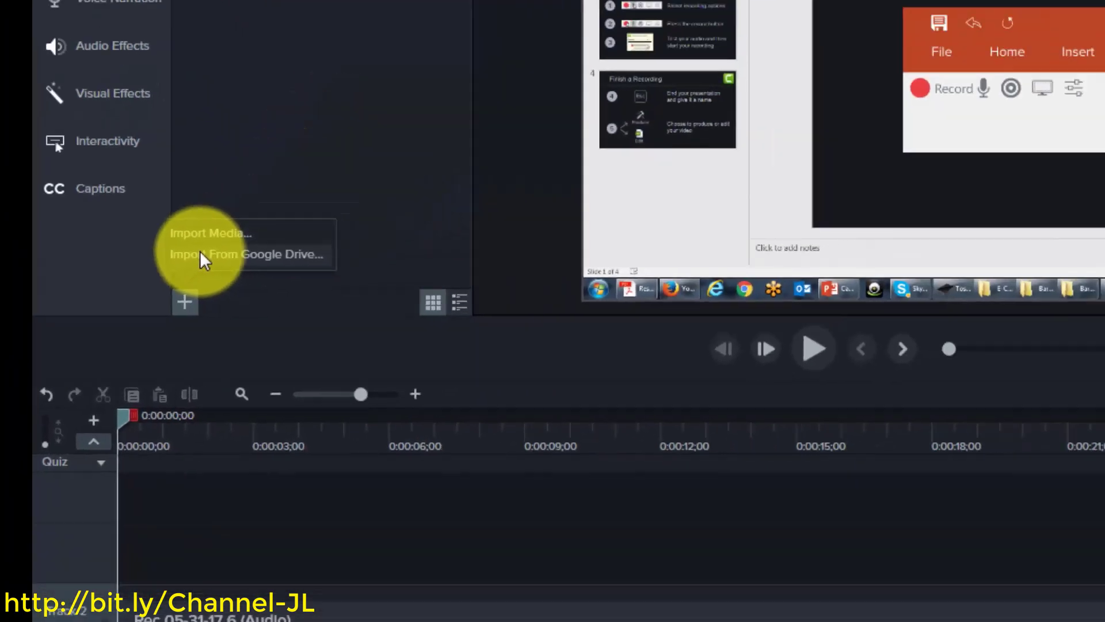
click(334, 118)
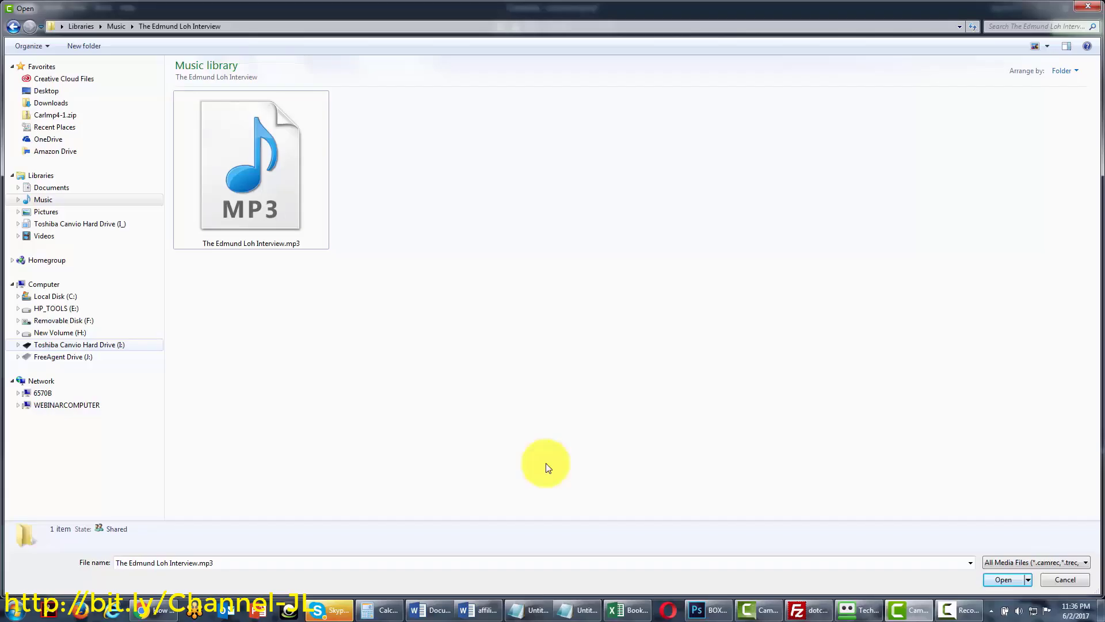
click(222, 183)
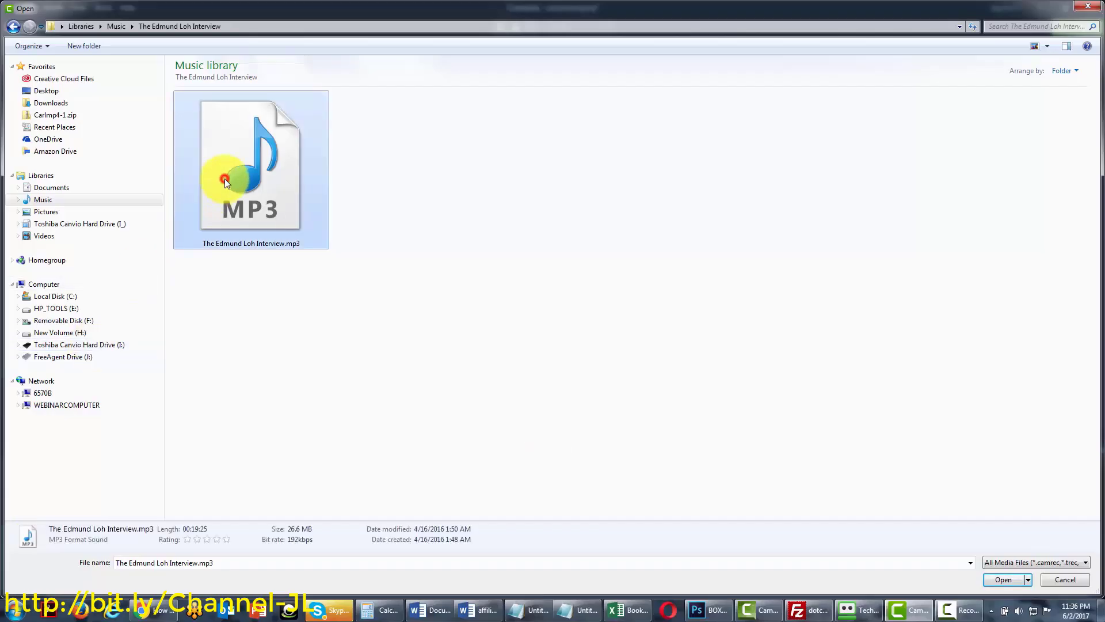
click(1000, 579)
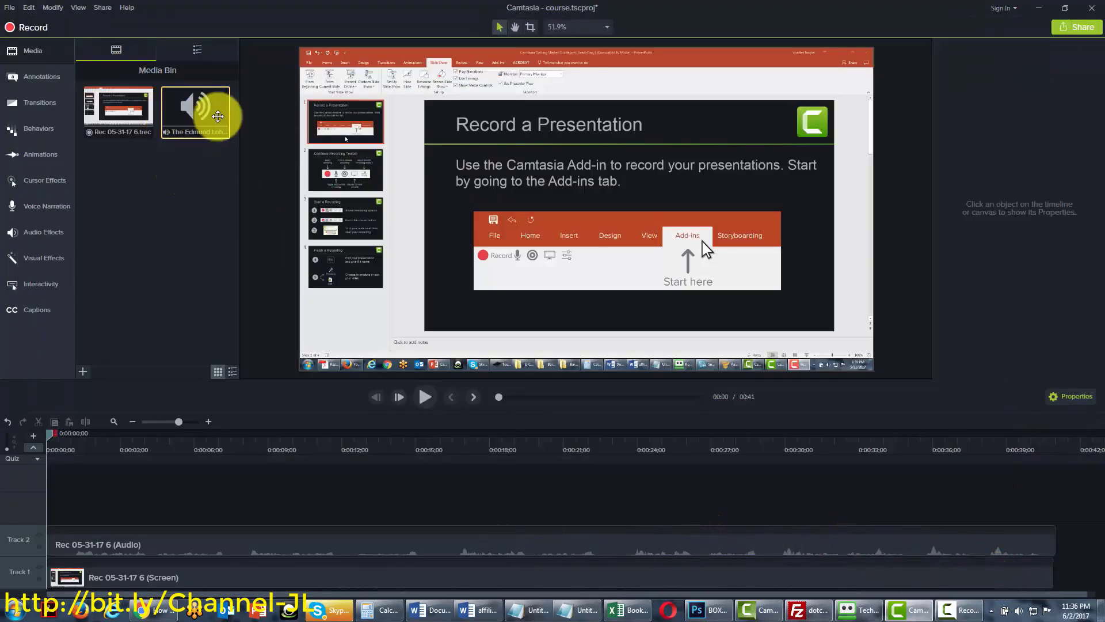
click(204, 122)
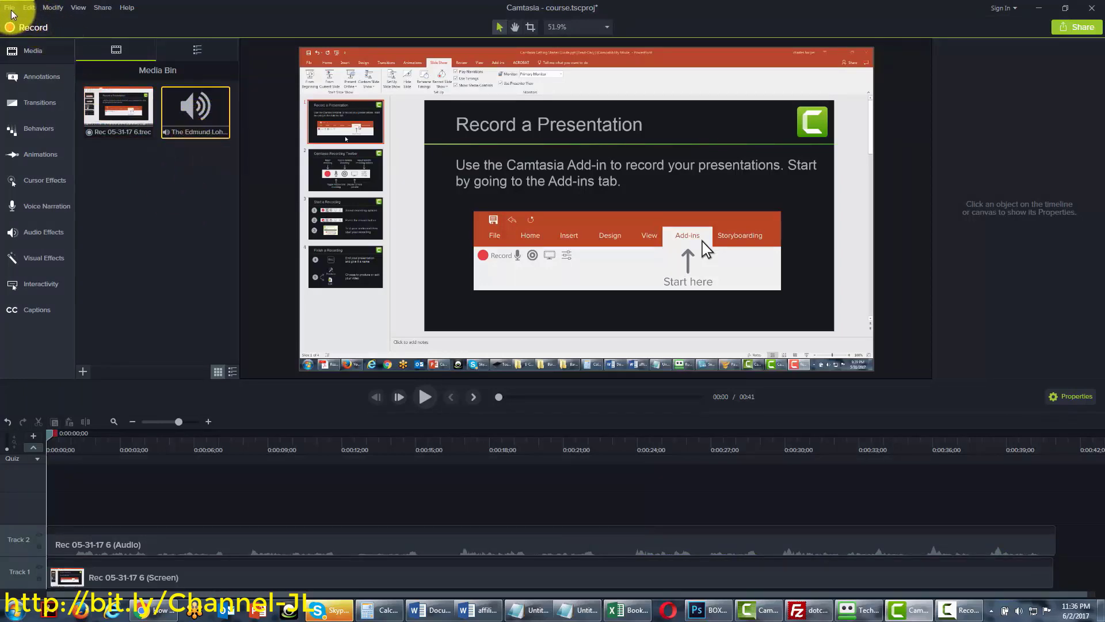
Browse File > Import > Recent Recordings and close the list without importing
click(11, 8)
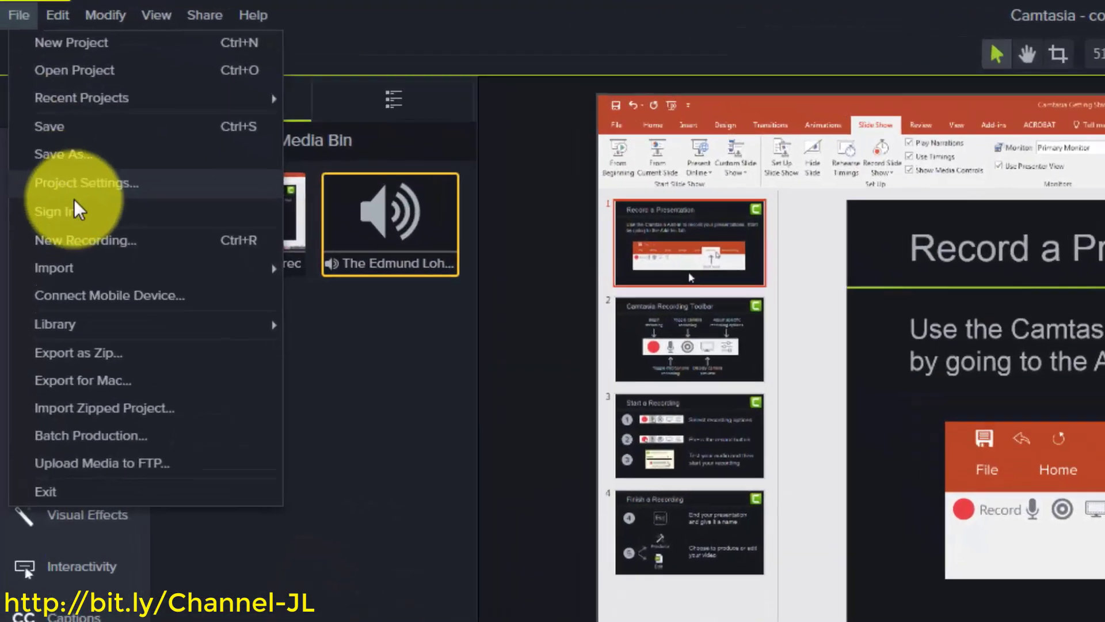
mouse_move(92, 269)
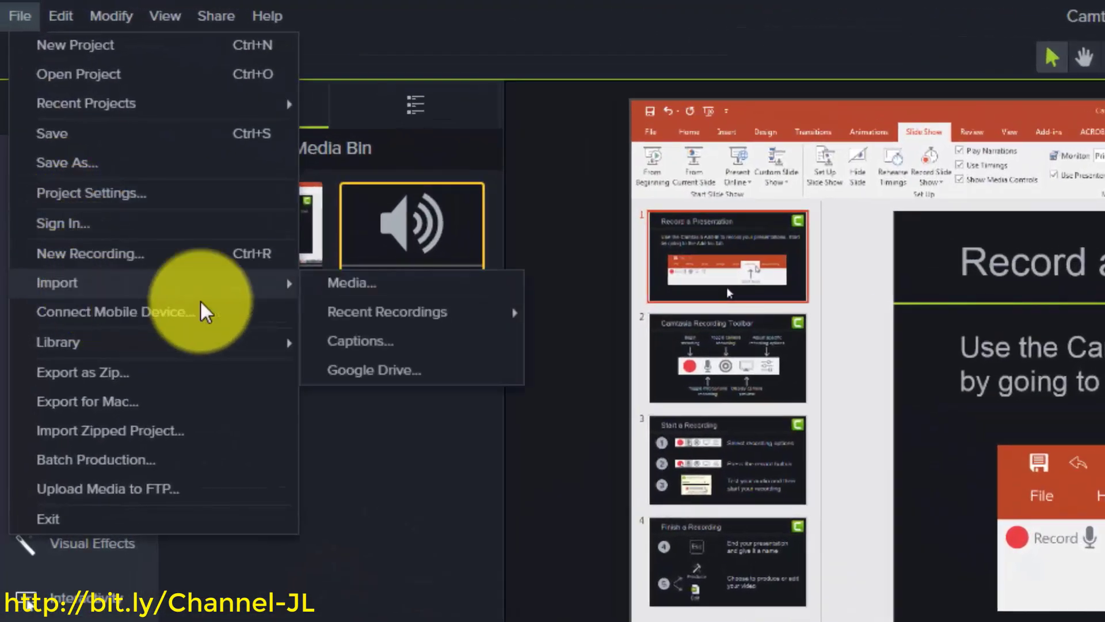
mouse_move(375, 314)
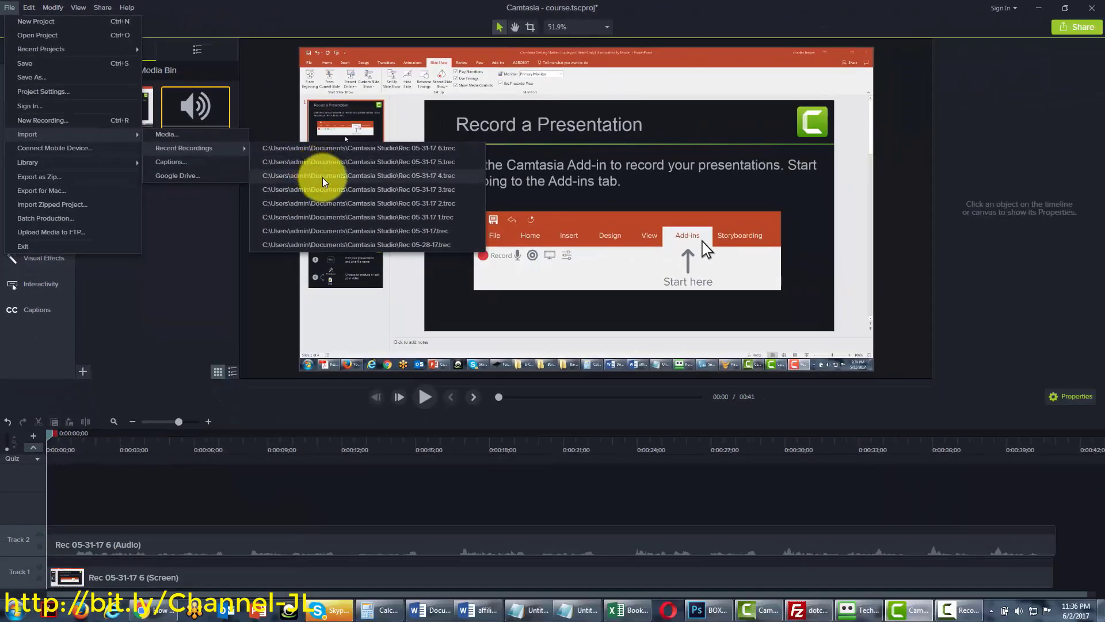
click(326, 182)
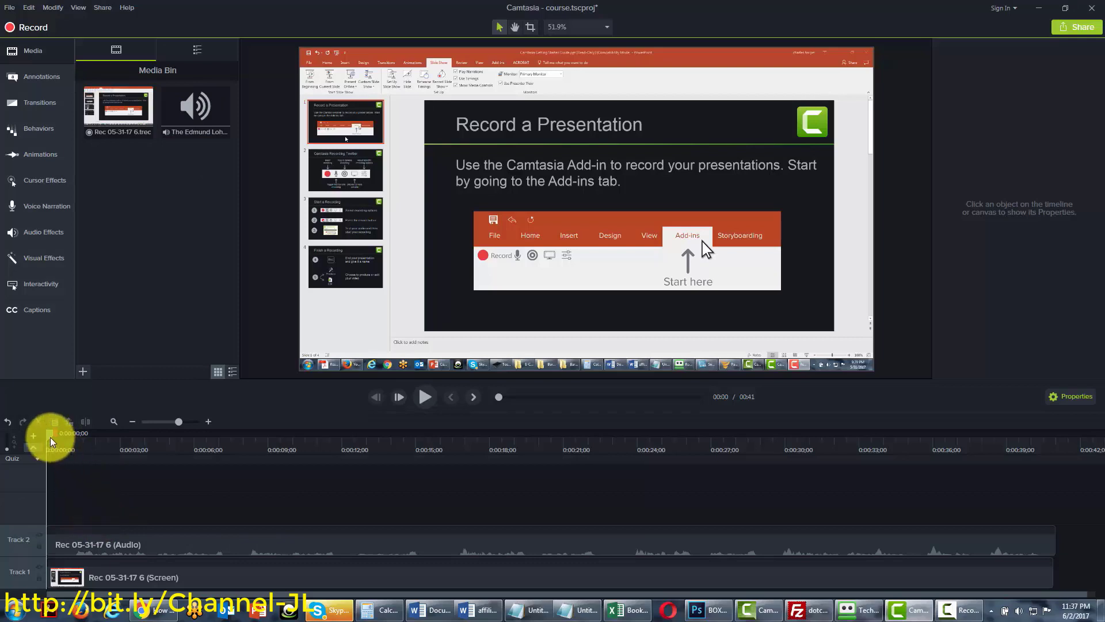
drag(55, 441, 270, 445)
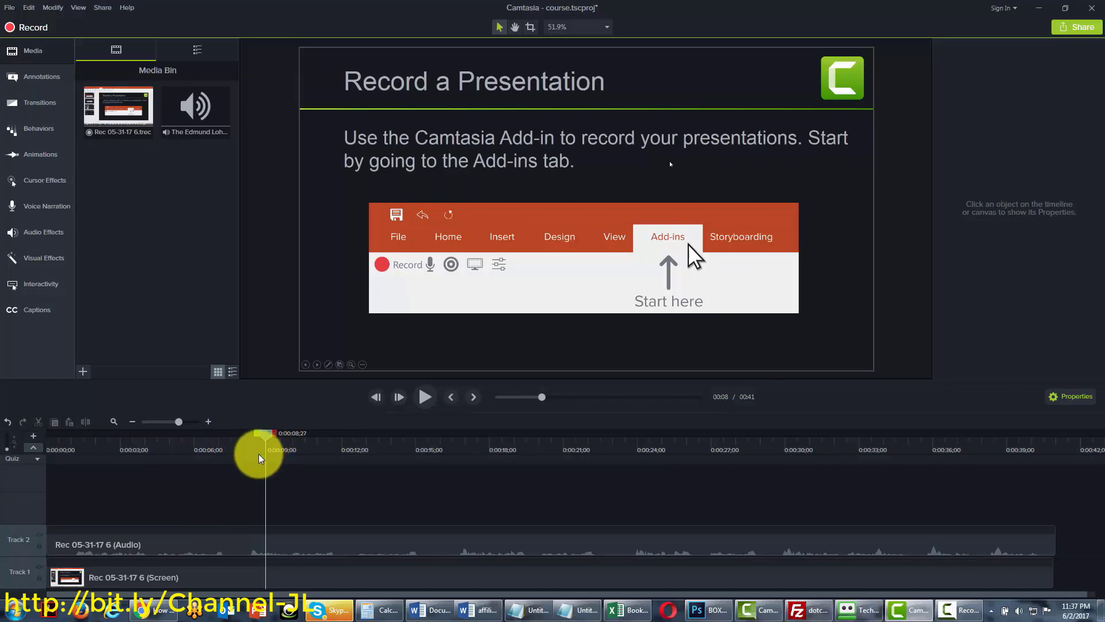
click(200, 130)
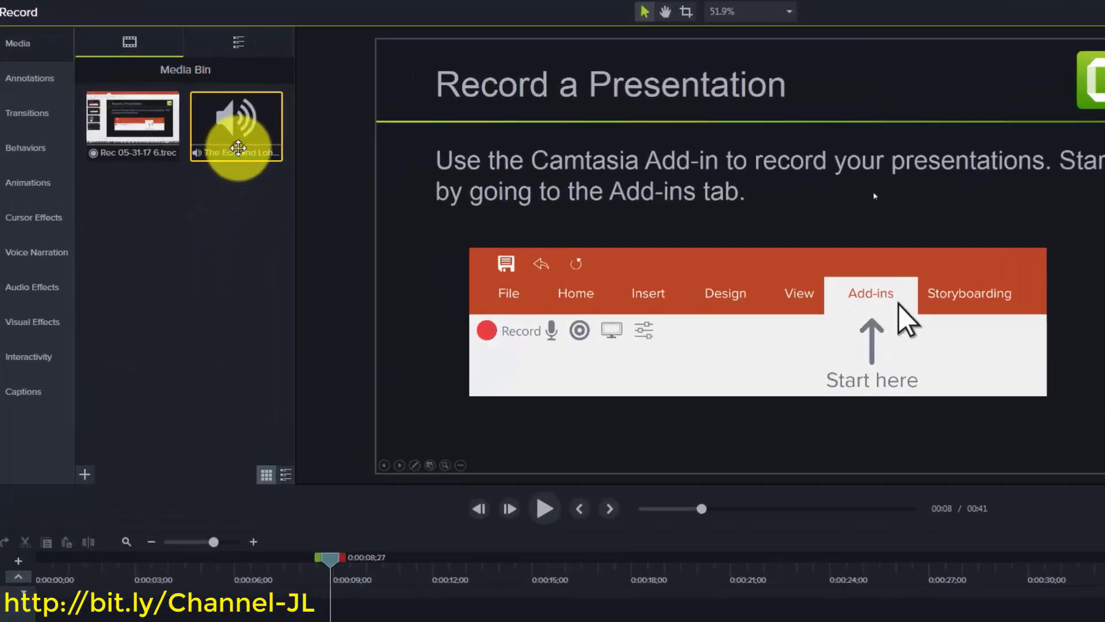
right_click(196, 132)
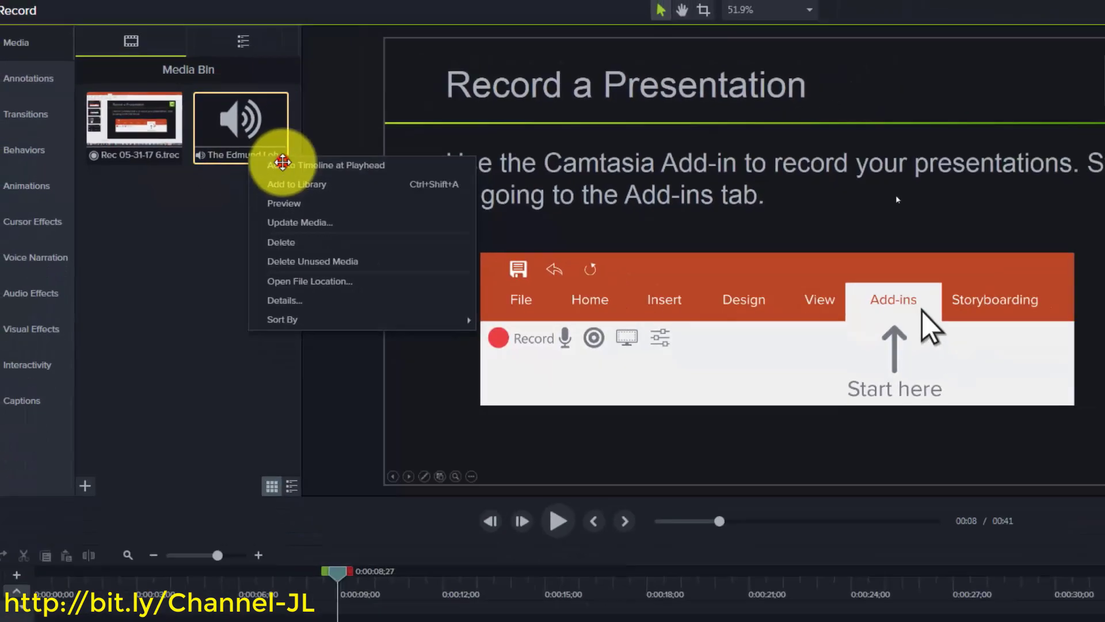
click(396, 216)
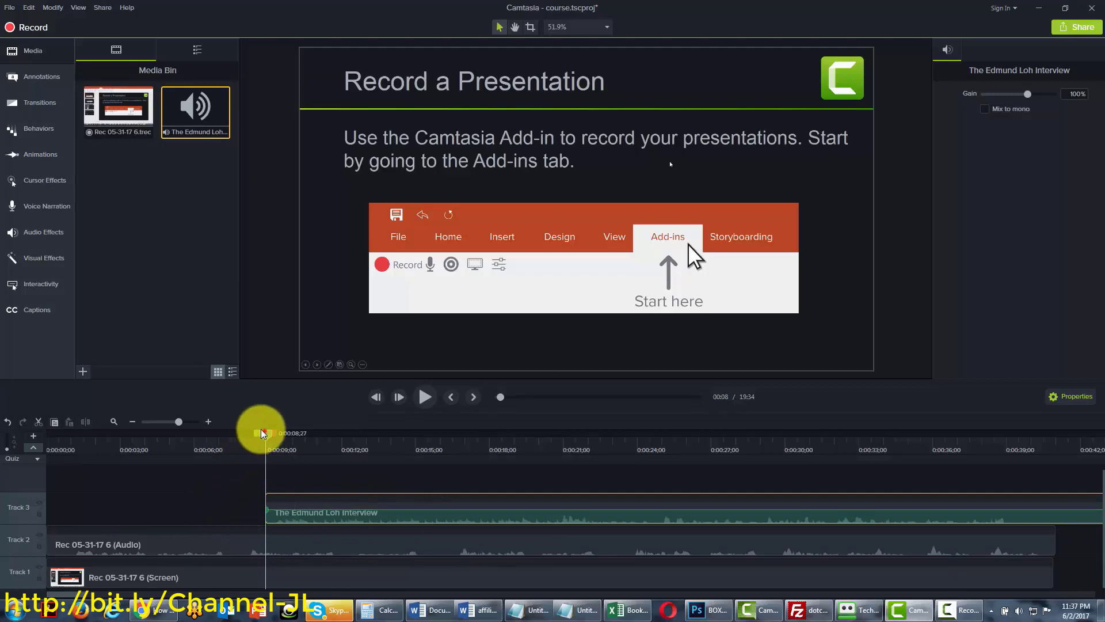
drag(264, 431, 12, 433)
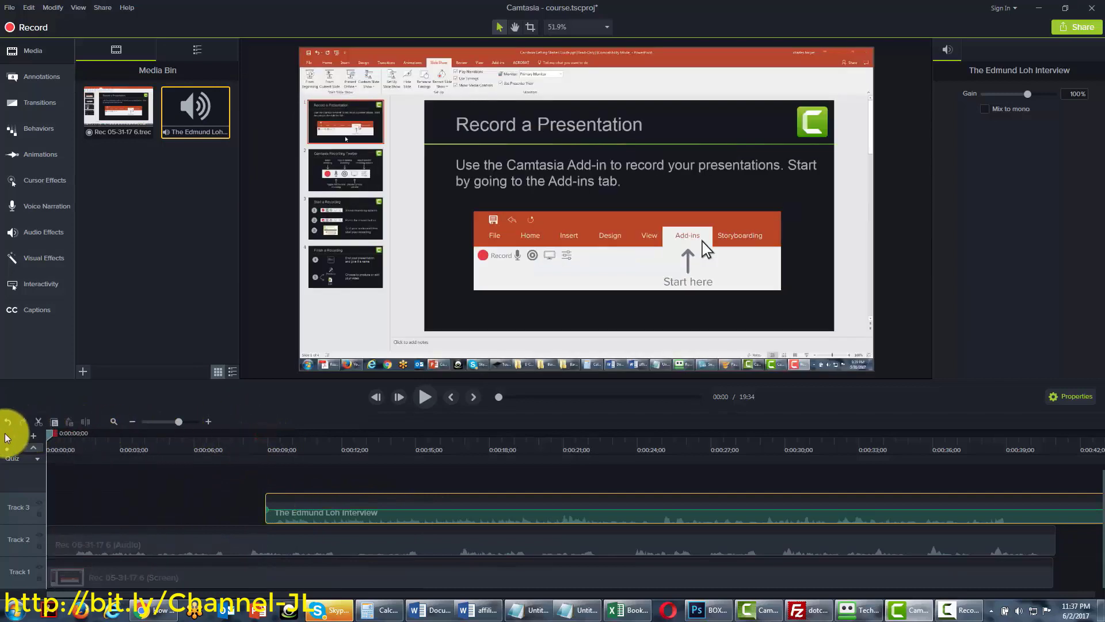
click(461, 506)
drag(369, 514, 124, 514)
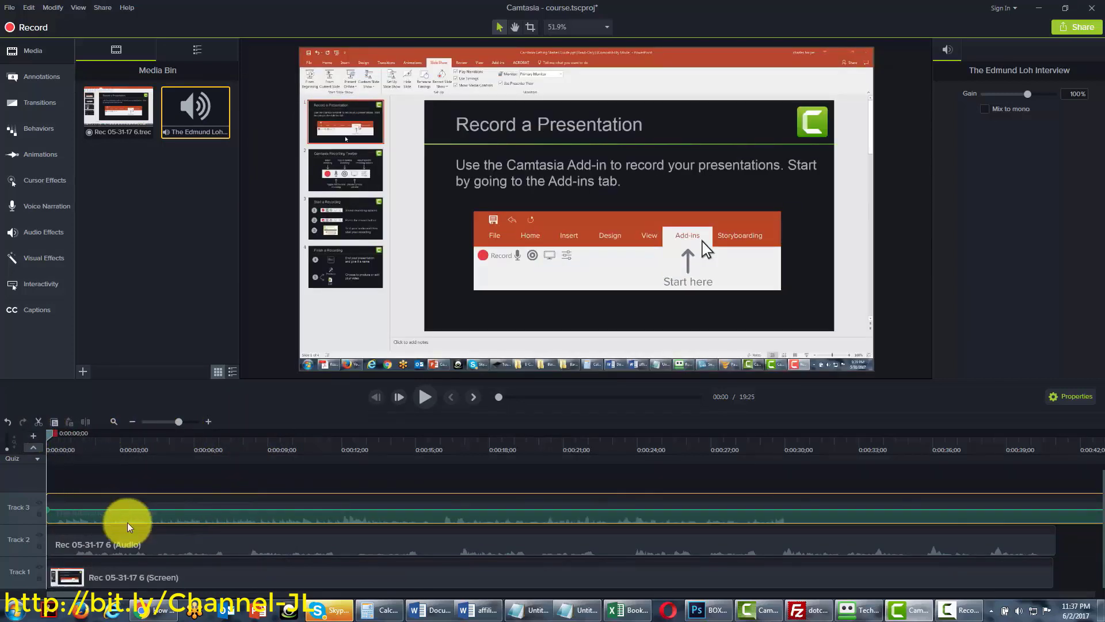
drag(123, 590, 139, 567)
mouse_move(205, 553)
mouse_down()
mouse_move(106, 540)
mouse_move(224, 559)
mouse_up()
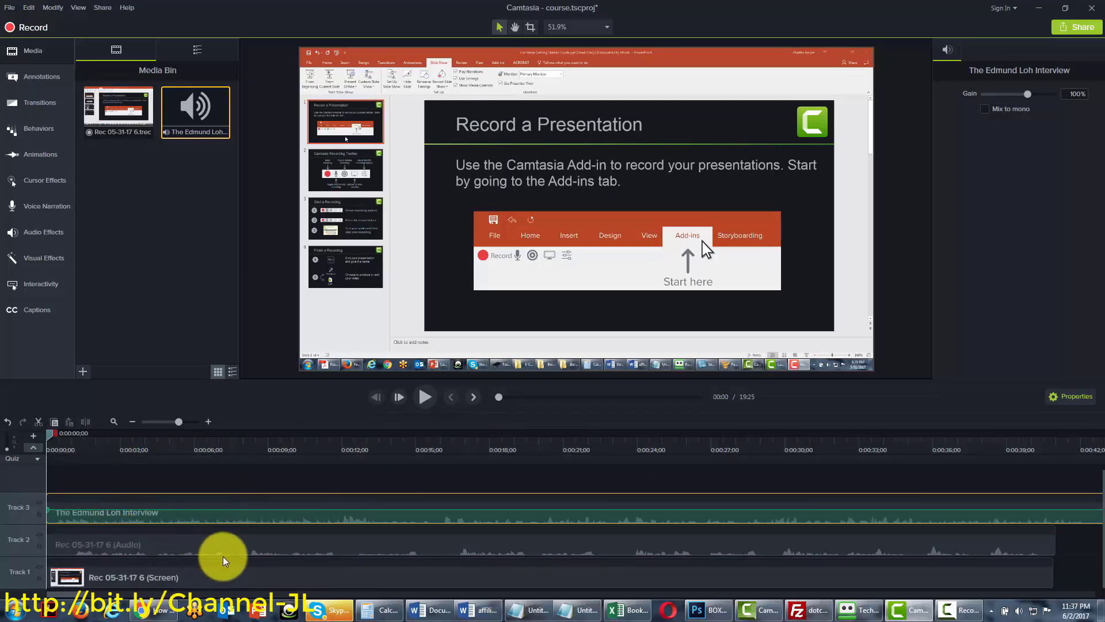
click(194, 546)
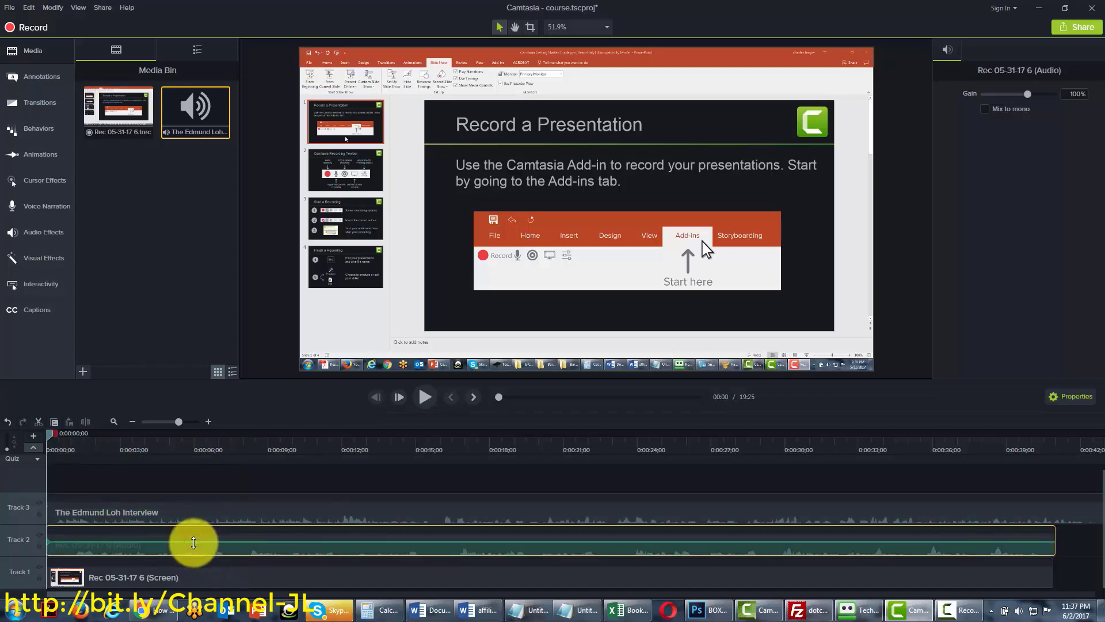
key(Delete)
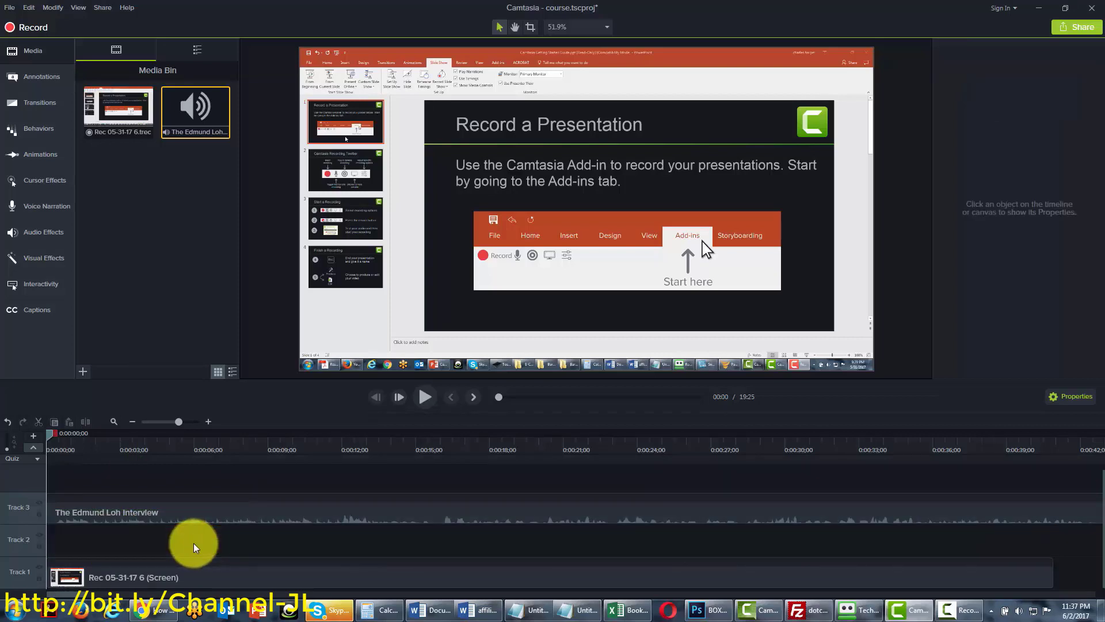
click(243, 509)
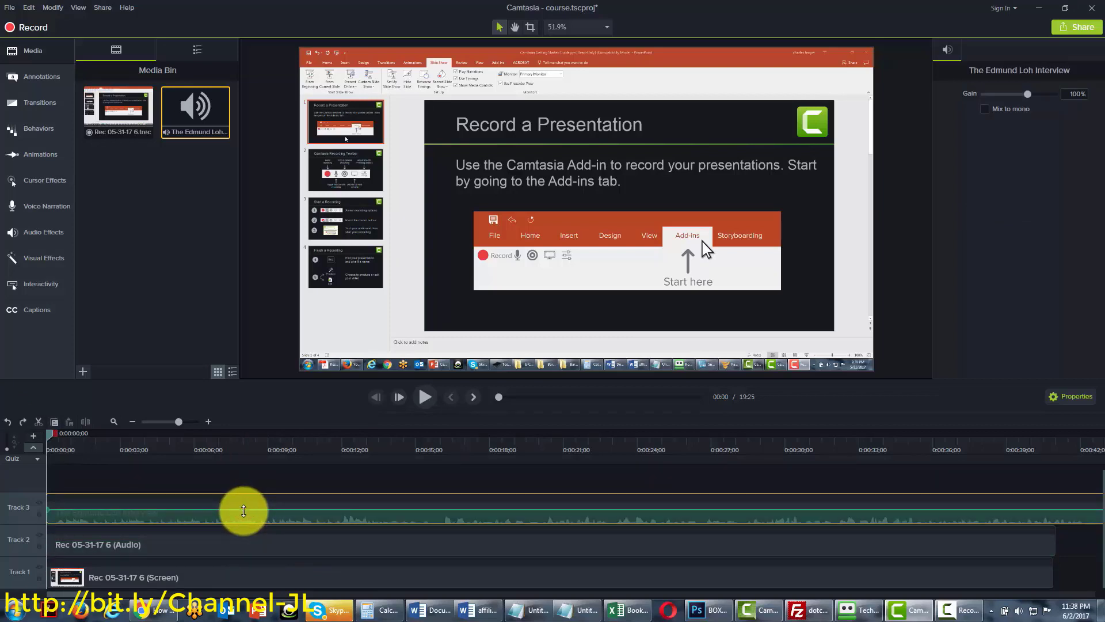
key(Delete)
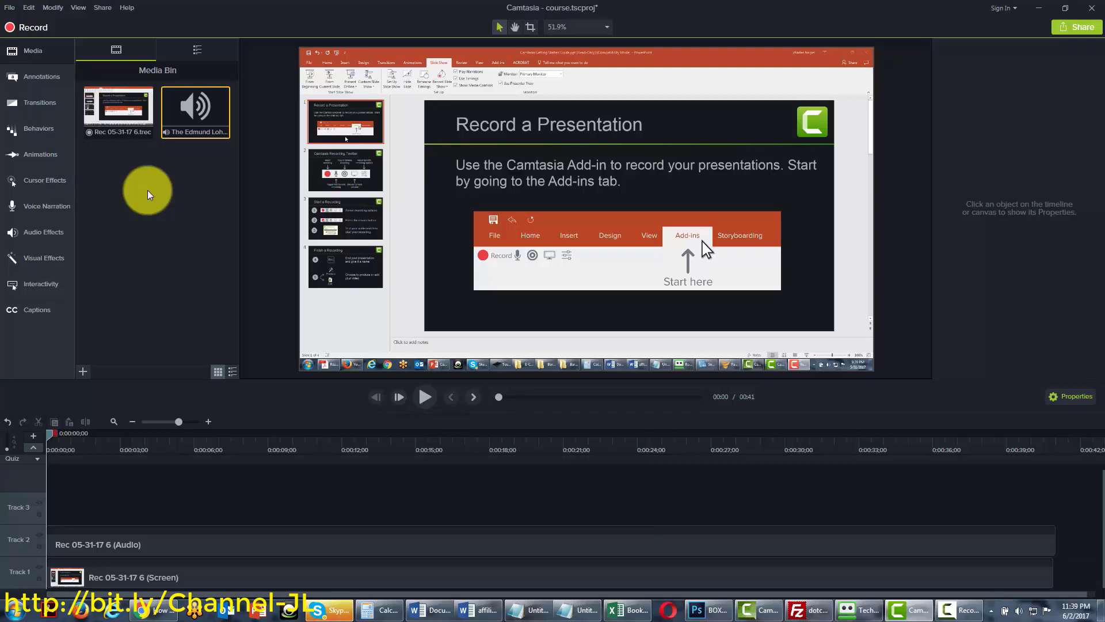
Save the project as 0001-course-file.tscproj and dismiss the Camtasia Project Files notice
click(10, 9)
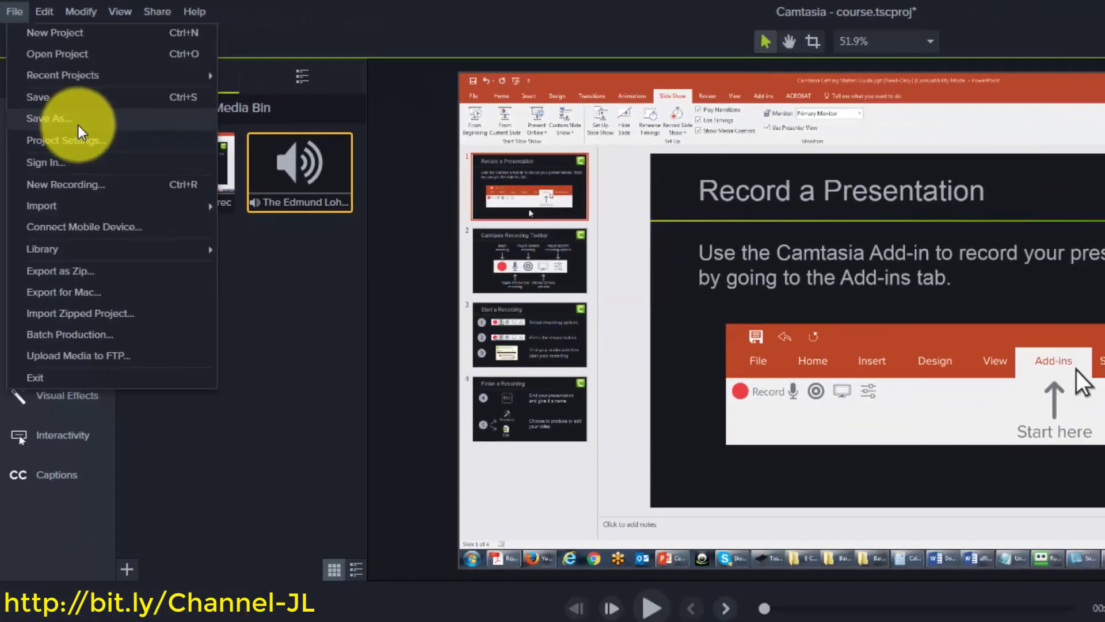
click(153, 239)
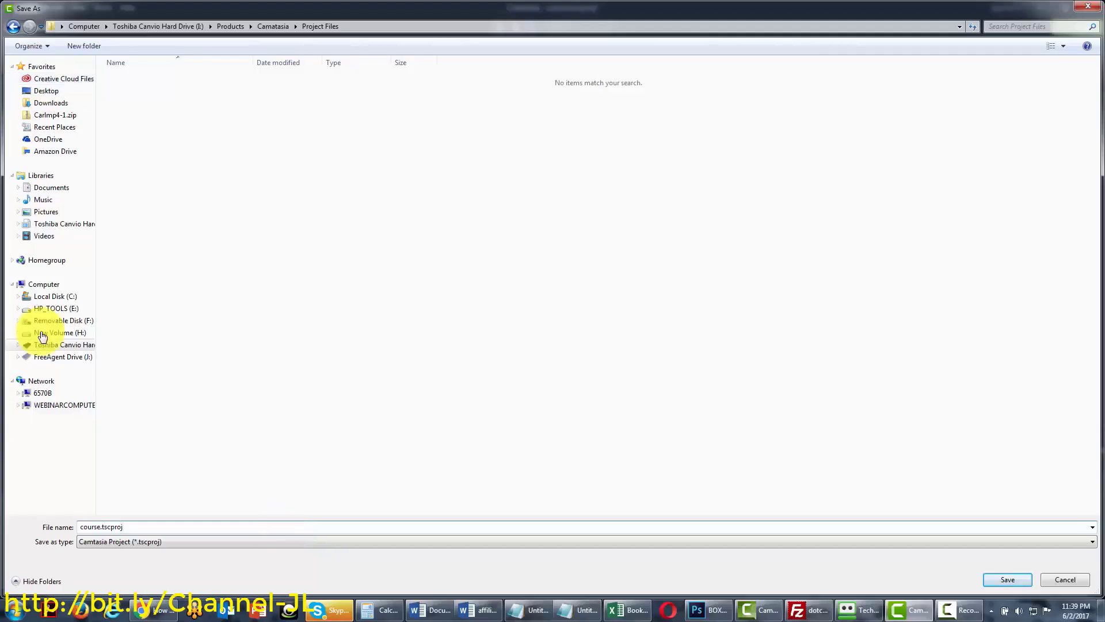
click(98, 527)
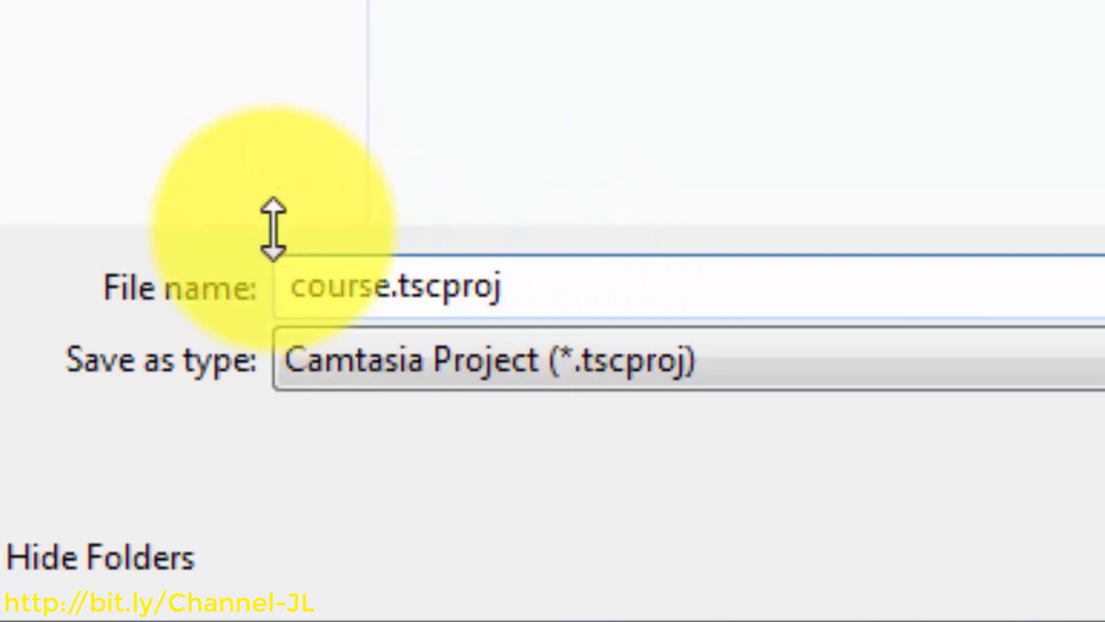
click(291, 292)
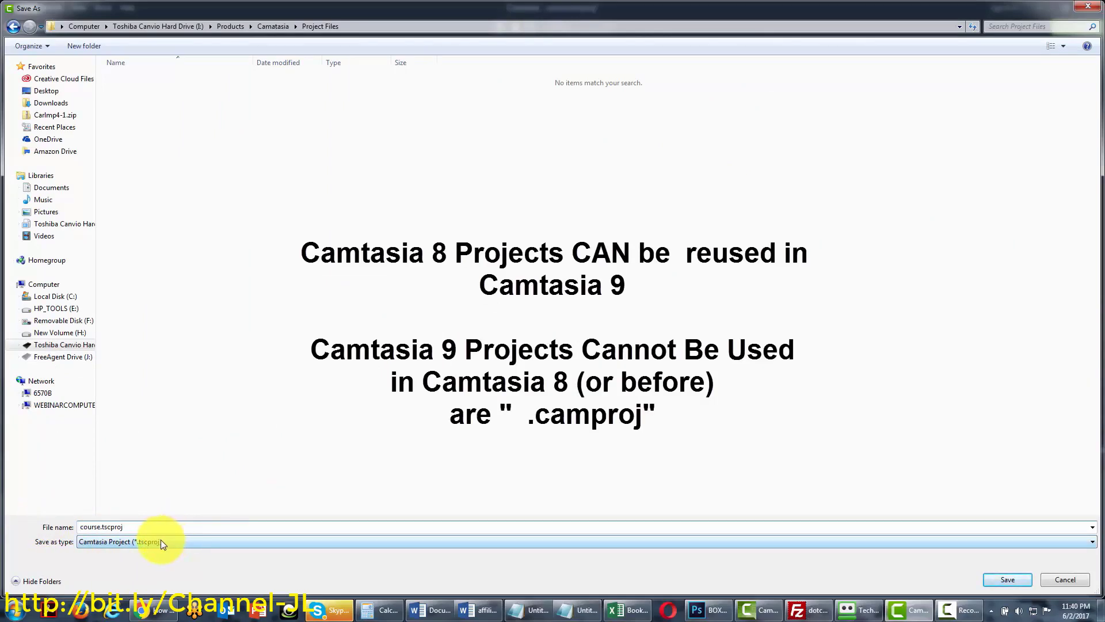
click(99, 526)
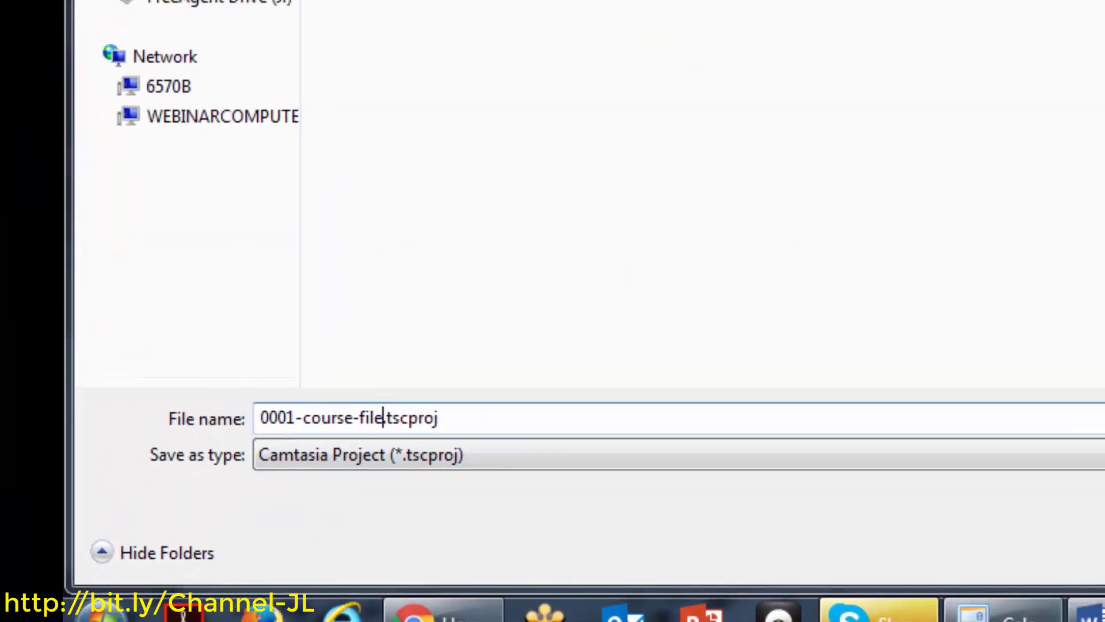
click(994, 583)
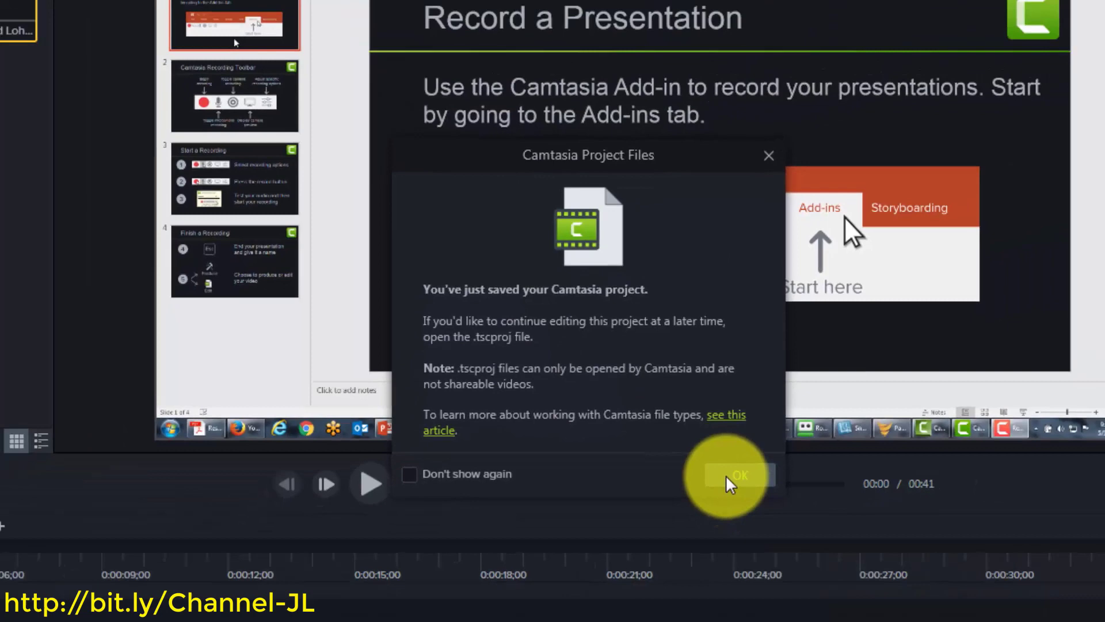
click(843, 581)
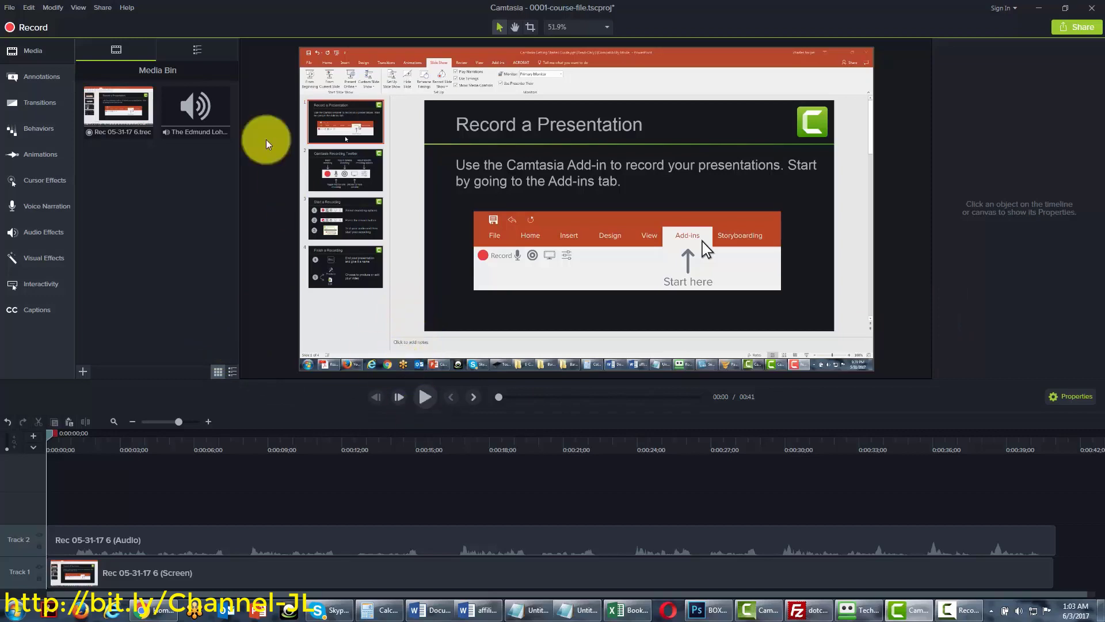
Show the Library, expand Animated Backgrounds, and right-click floatingboxes for its actions
click(198, 50)
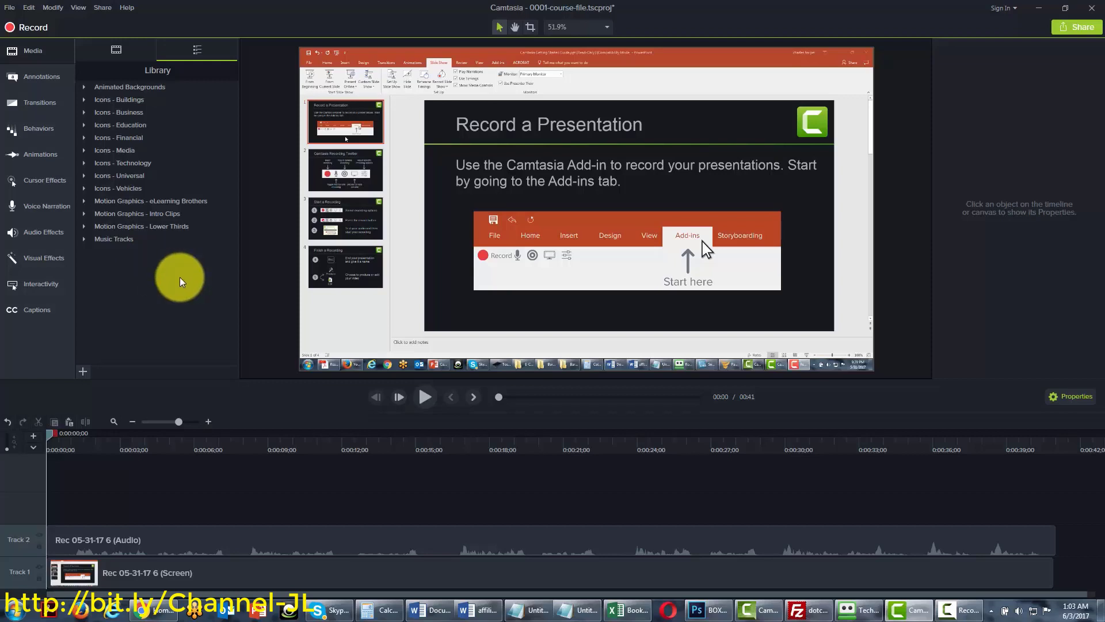
click(84, 88)
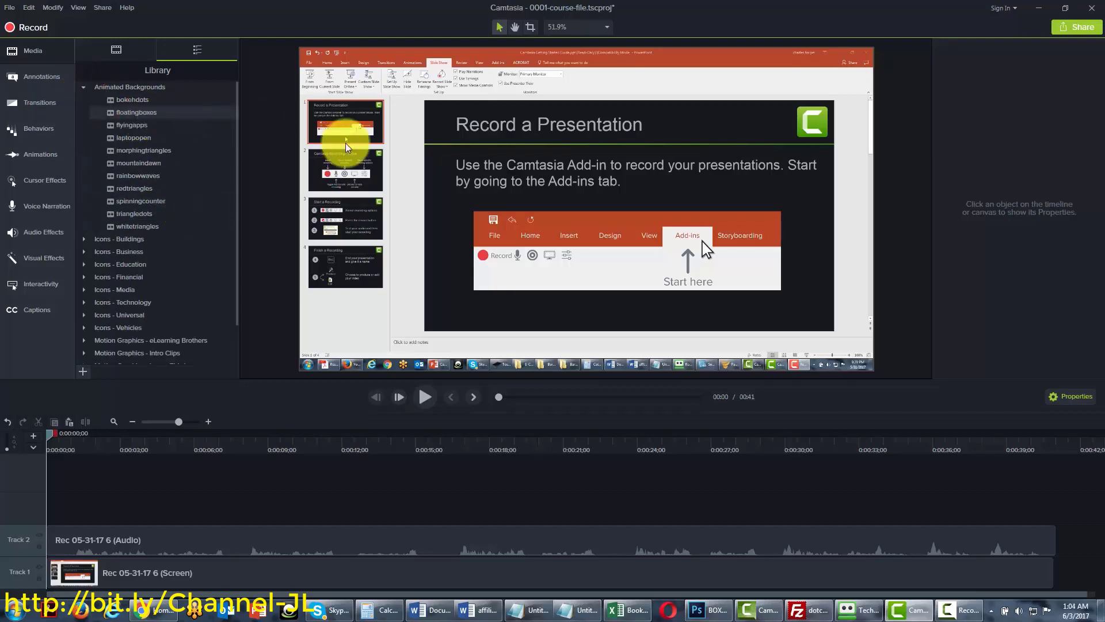
right_click(129, 113)
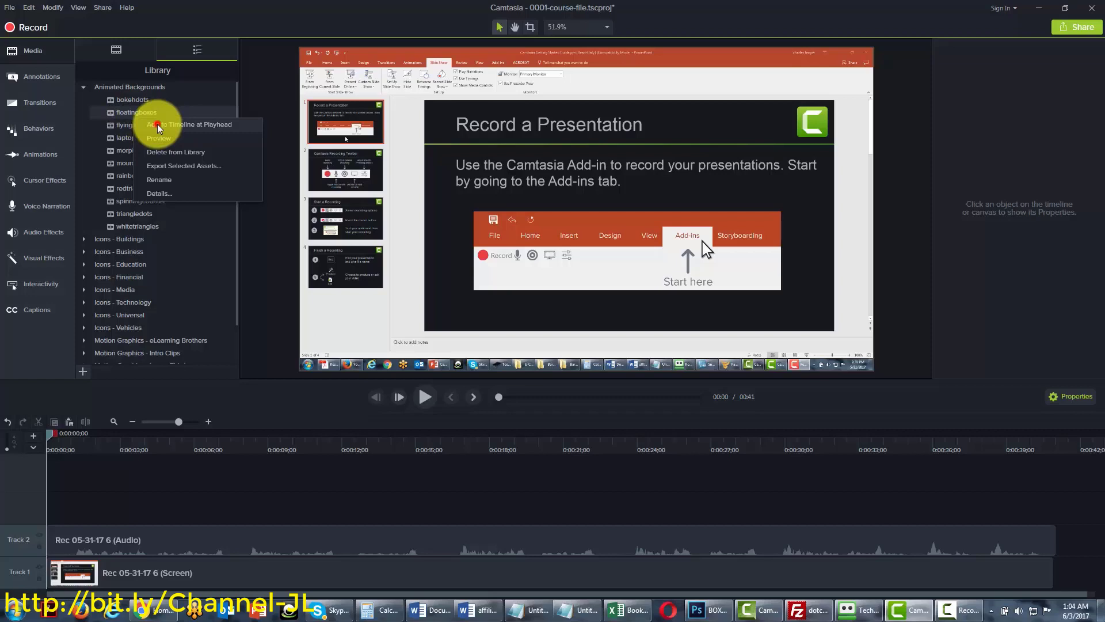
Add floatingboxes at the playhead and rename its new Track 3 to Boxes
click(157, 123)
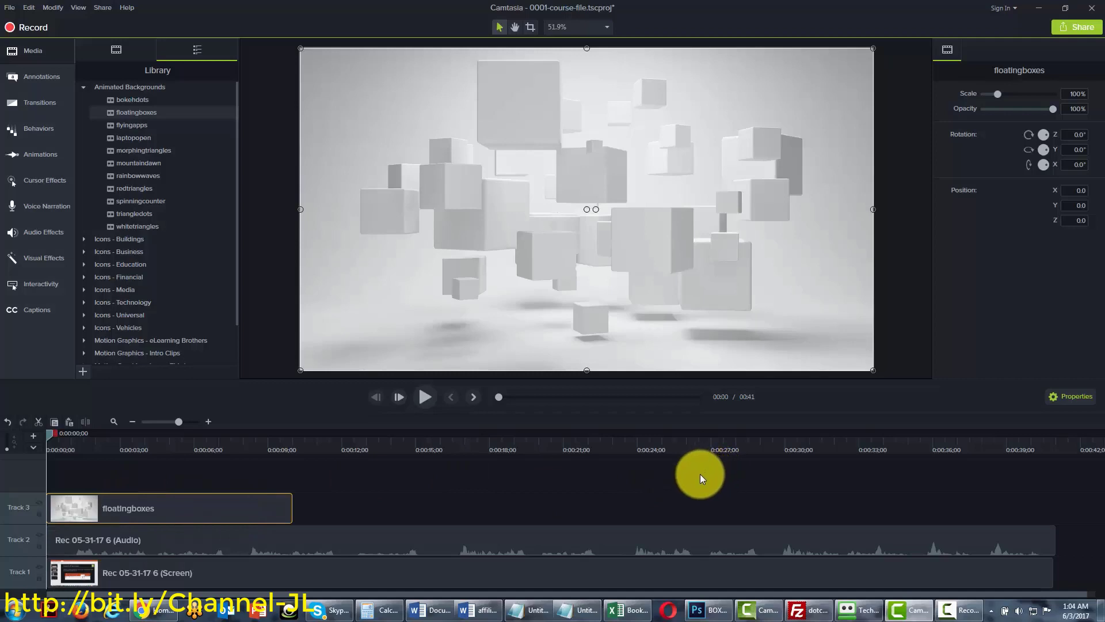
right_click(18, 509)
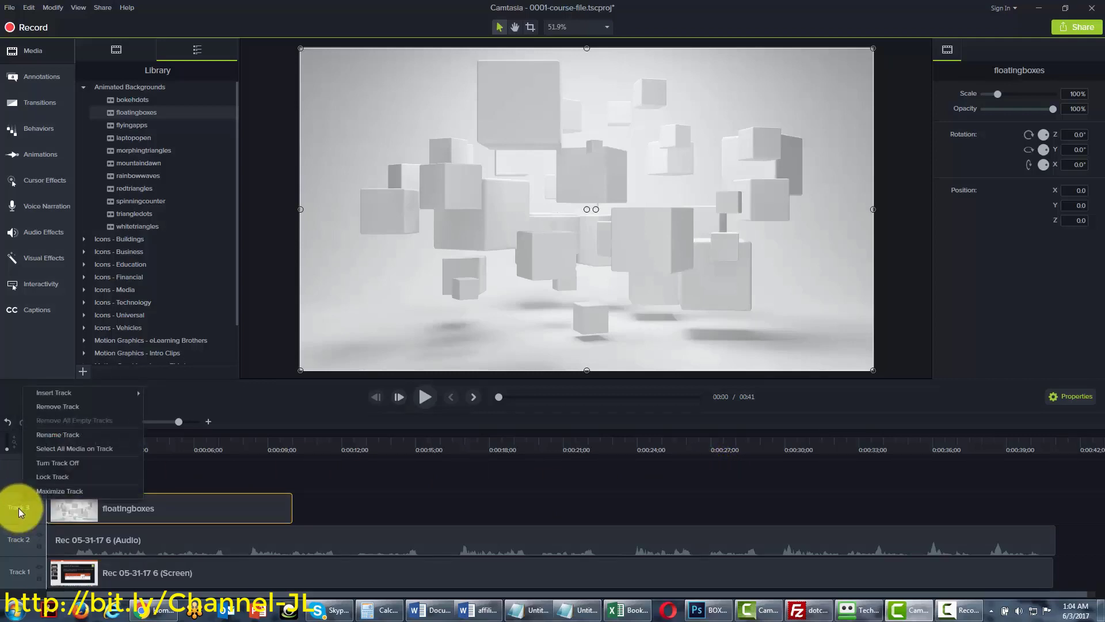
click(50, 434)
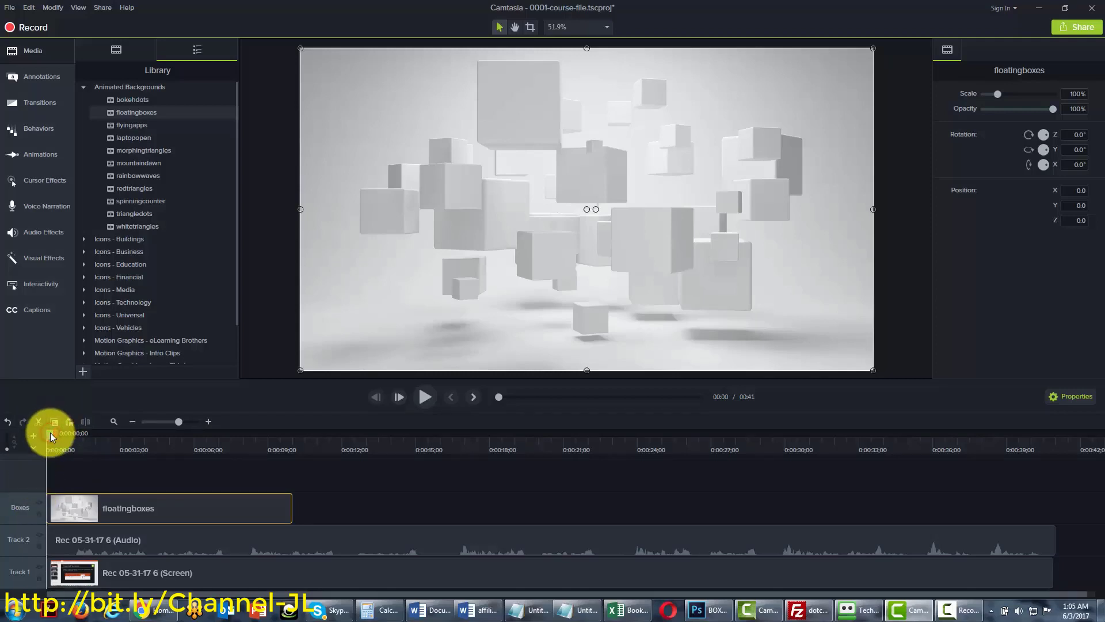
Preview the floatingboxes background, then delete its clip from the Boxes track
drag(51, 433, 91, 433)
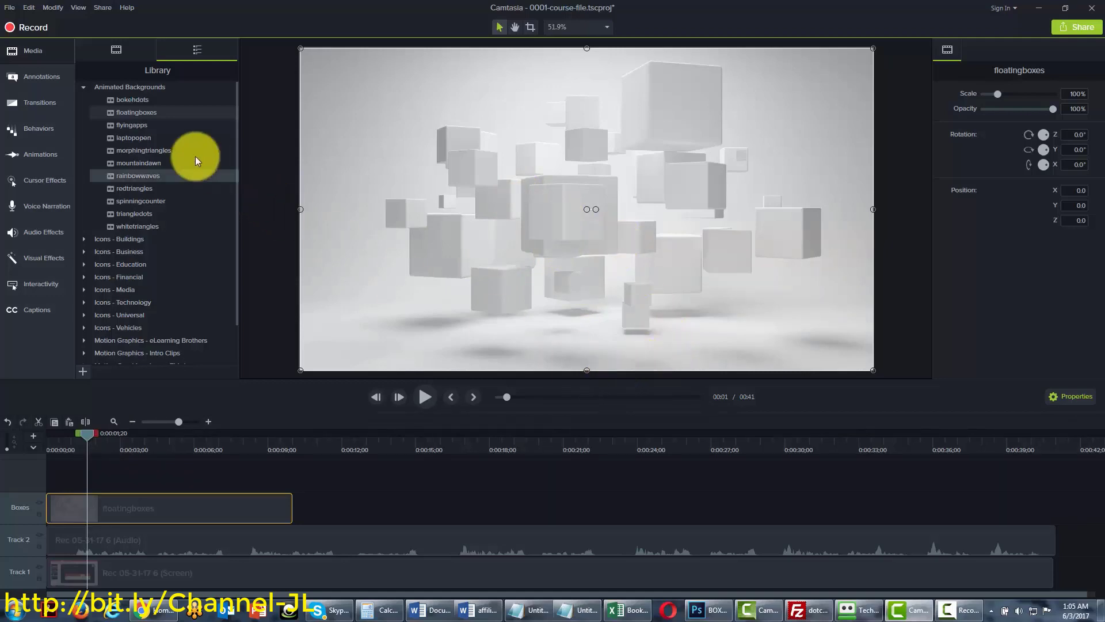
right_click(136, 113)
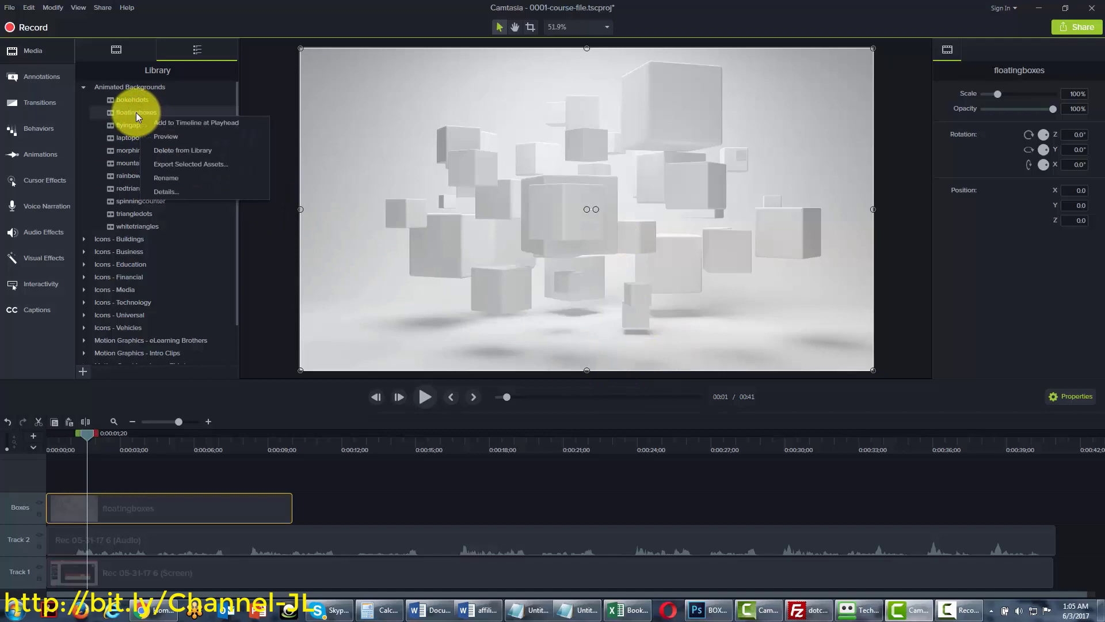
click(159, 136)
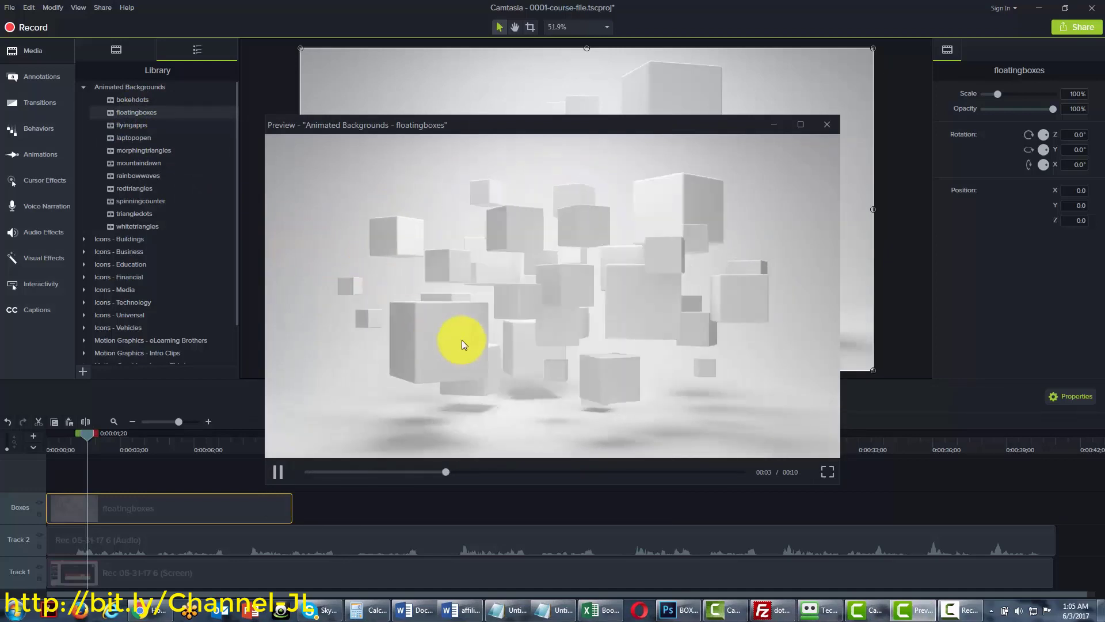
key(Escape)
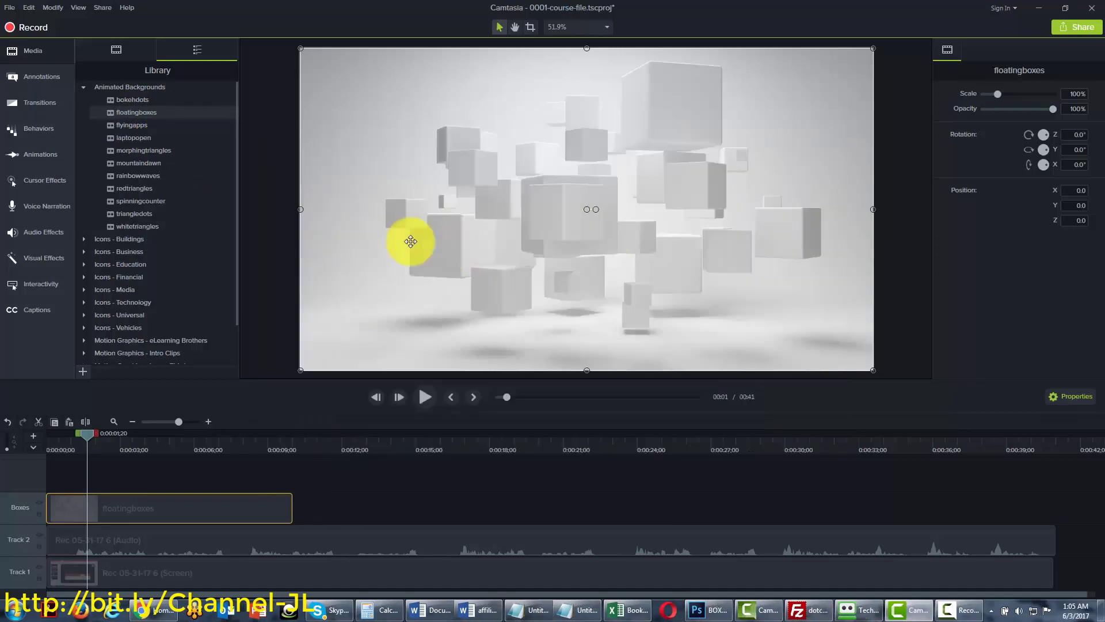
click(147, 504)
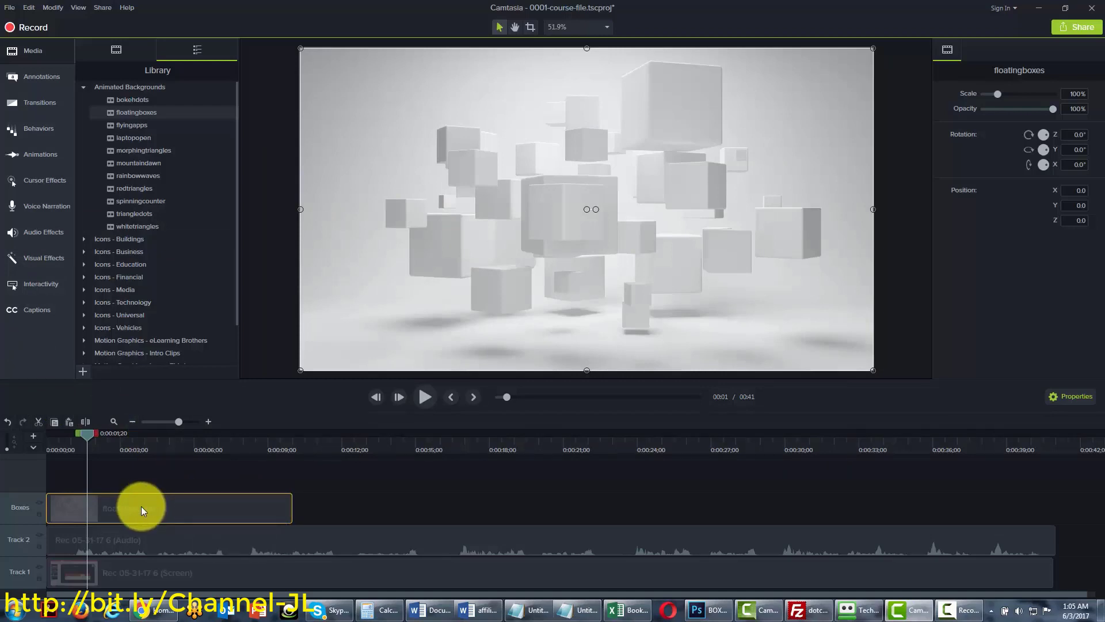
key(Delete)
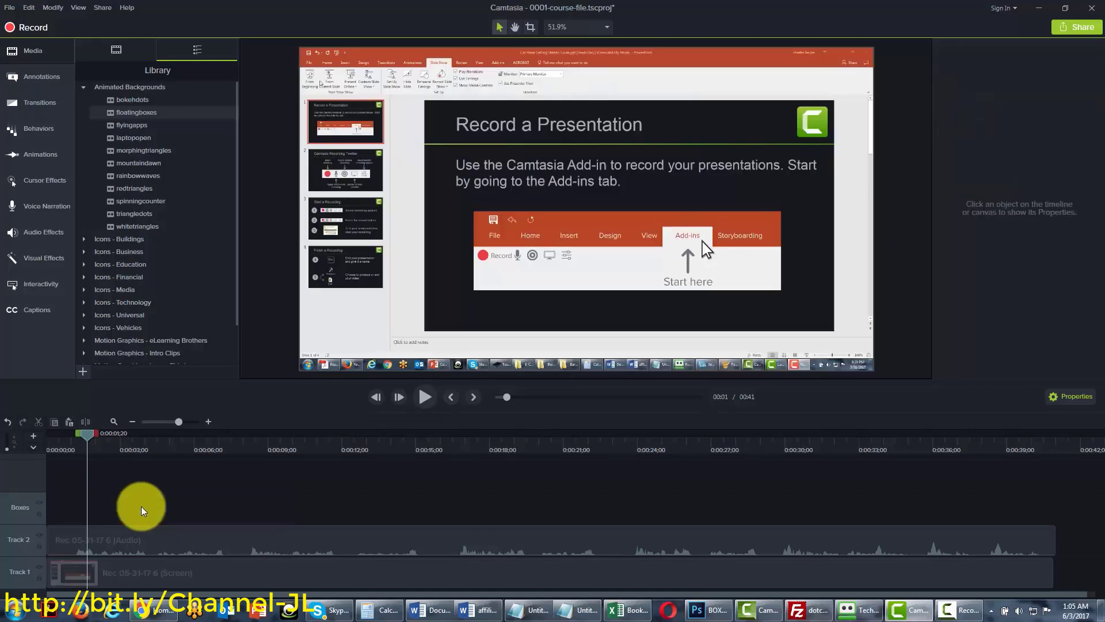
Preview the rainbowwaves and whitetriangles animated backgrounds
key(ctrl+Home)
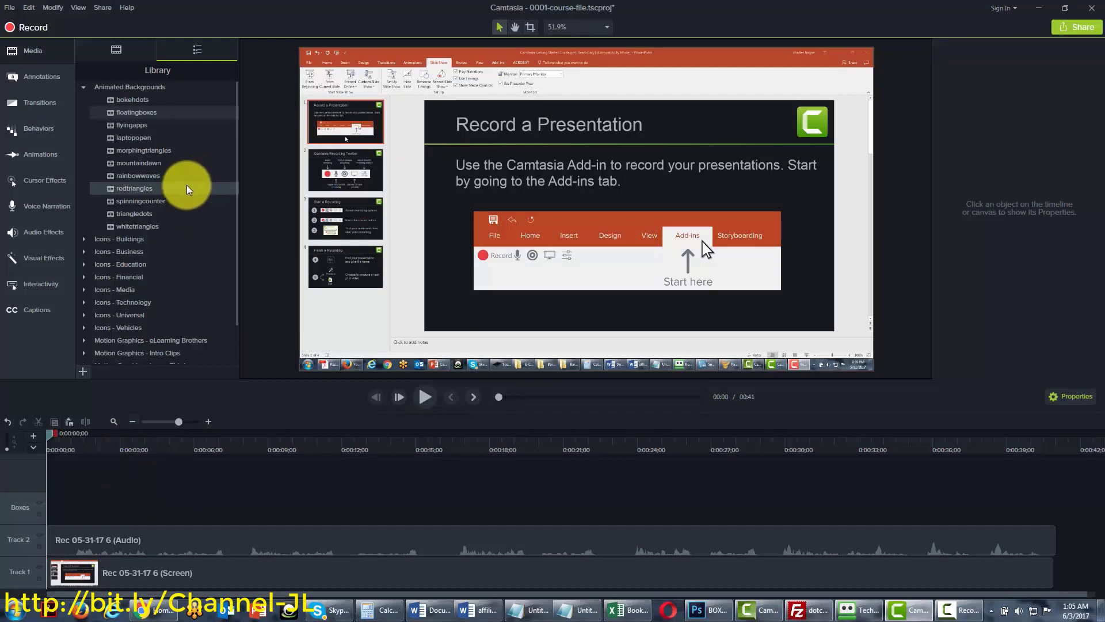
right_click(135, 175)
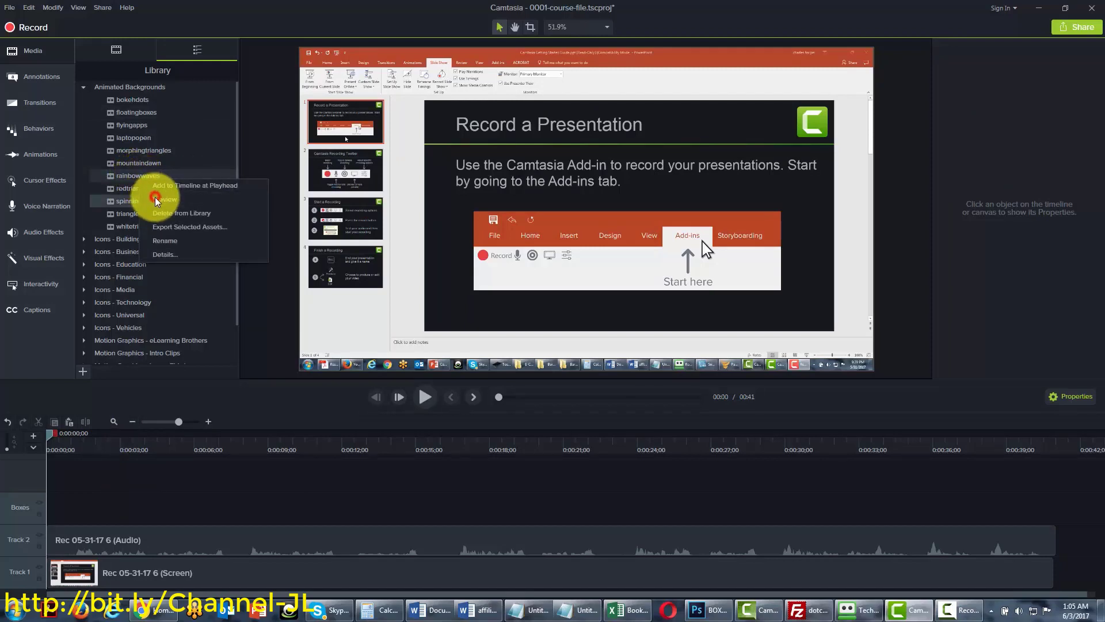
click(155, 196)
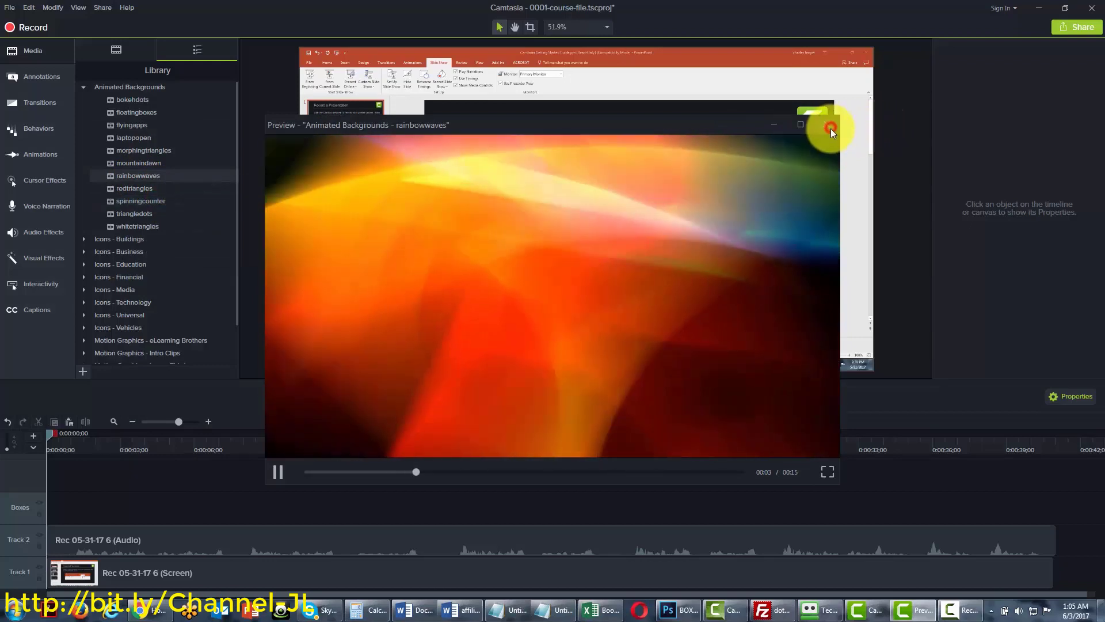
click(827, 125)
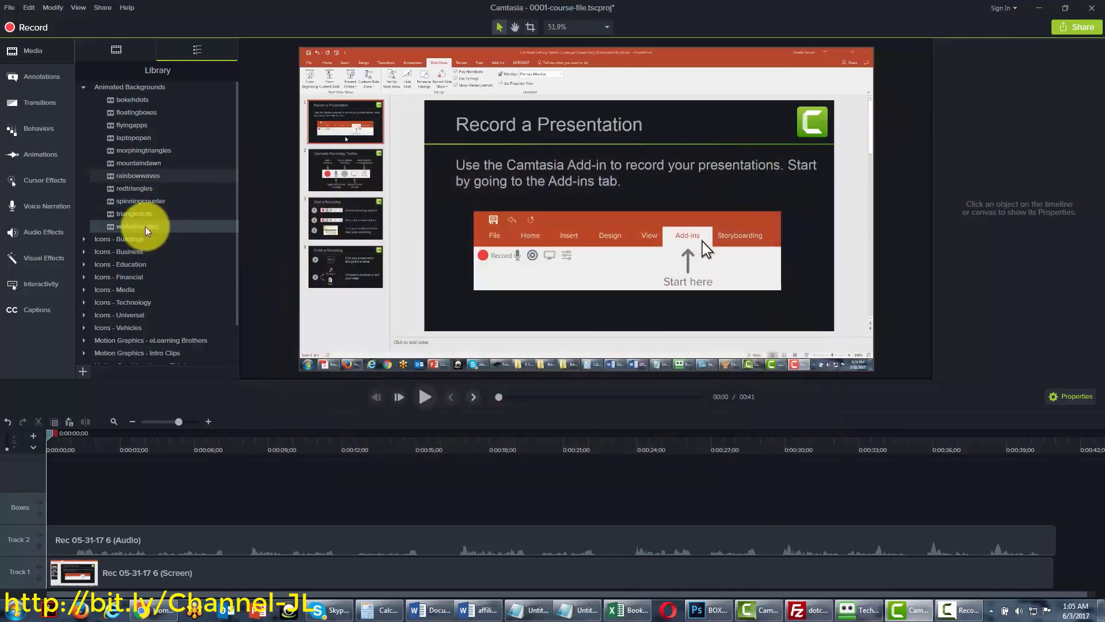
right_click(151, 228)
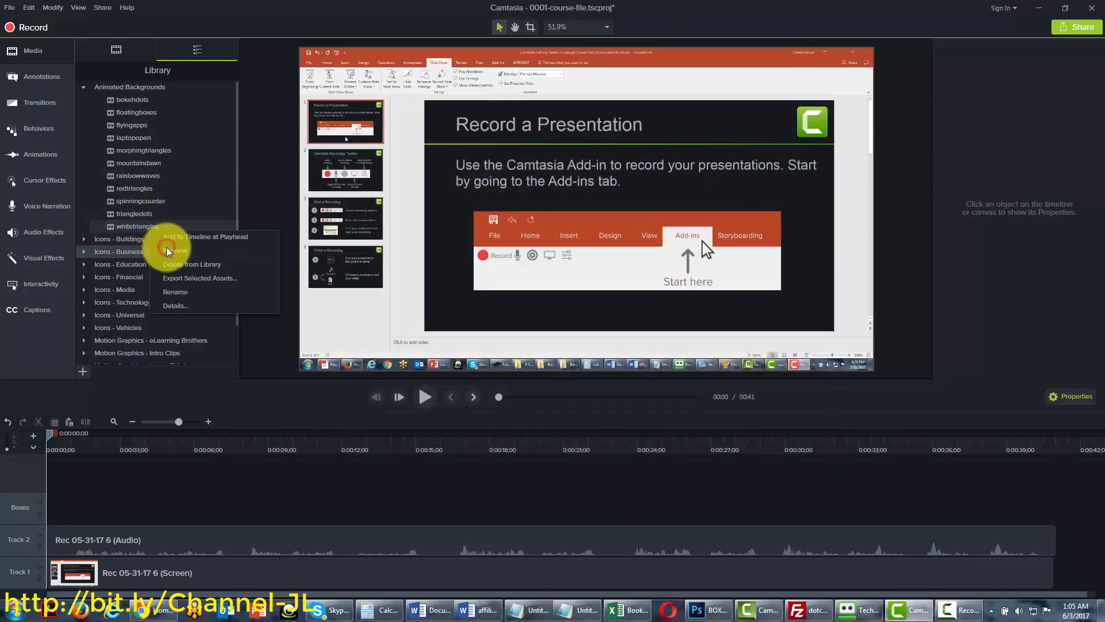
click(168, 251)
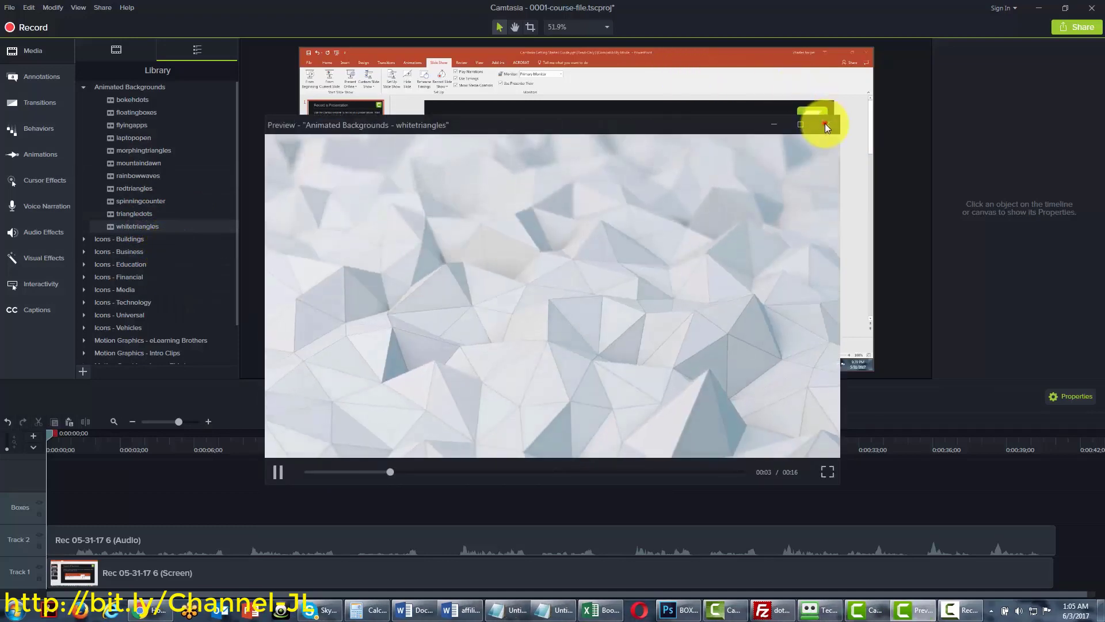
click(825, 125)
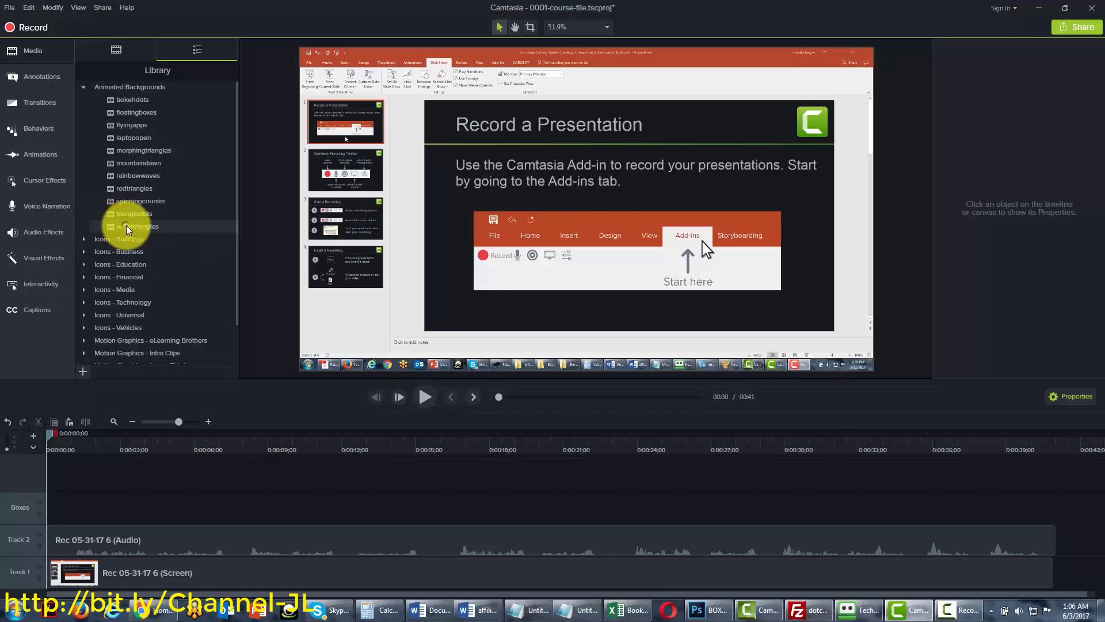
Add whitetriangles to the Boxes track at the playhead, then remove it from the timeline
right_click(128, 229)
click(147, 236)
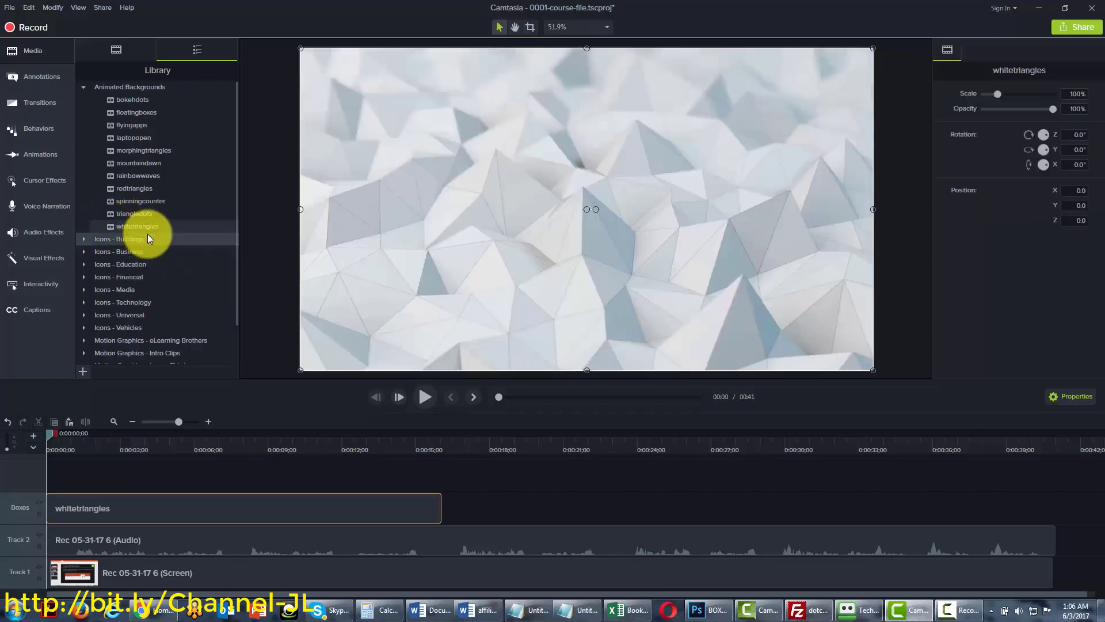
right_click(16, 509)
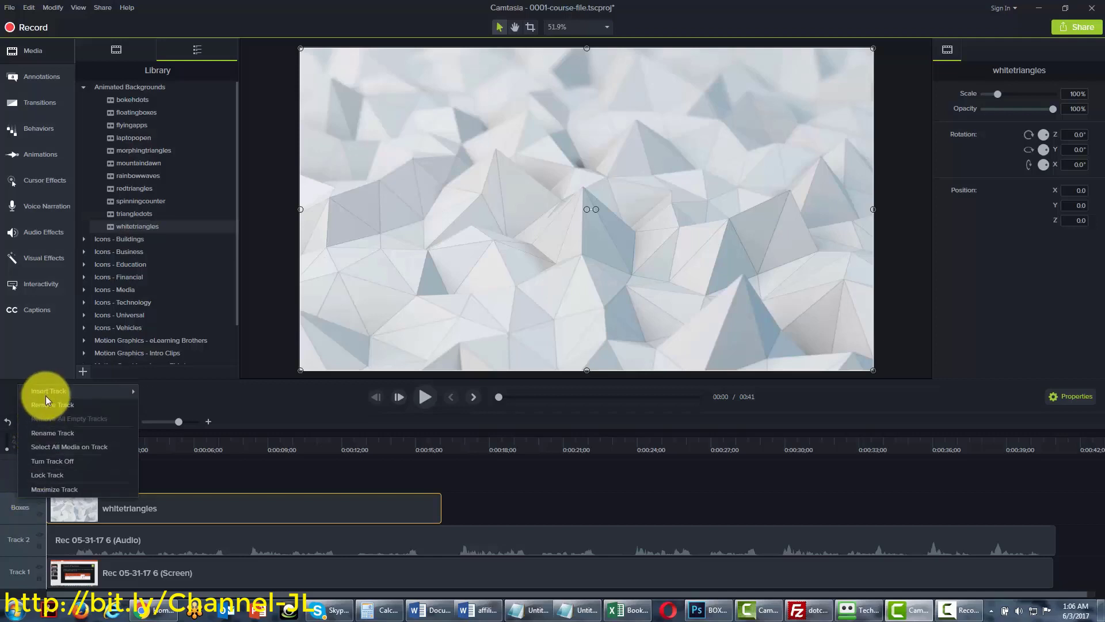
click(46, 405)
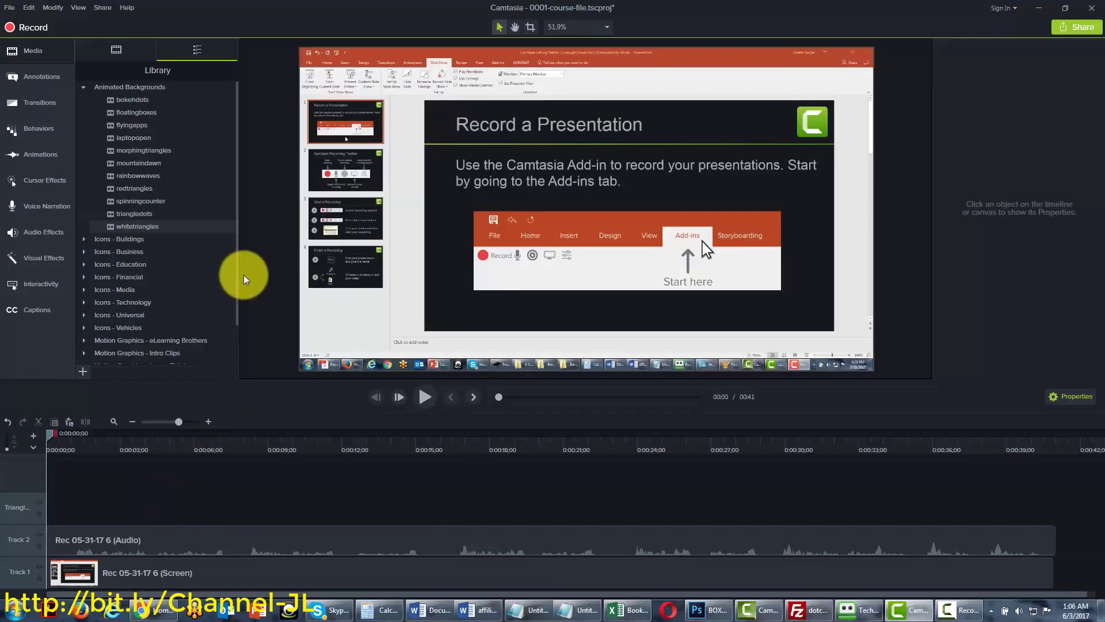
scroll(234, 313, down, 2)
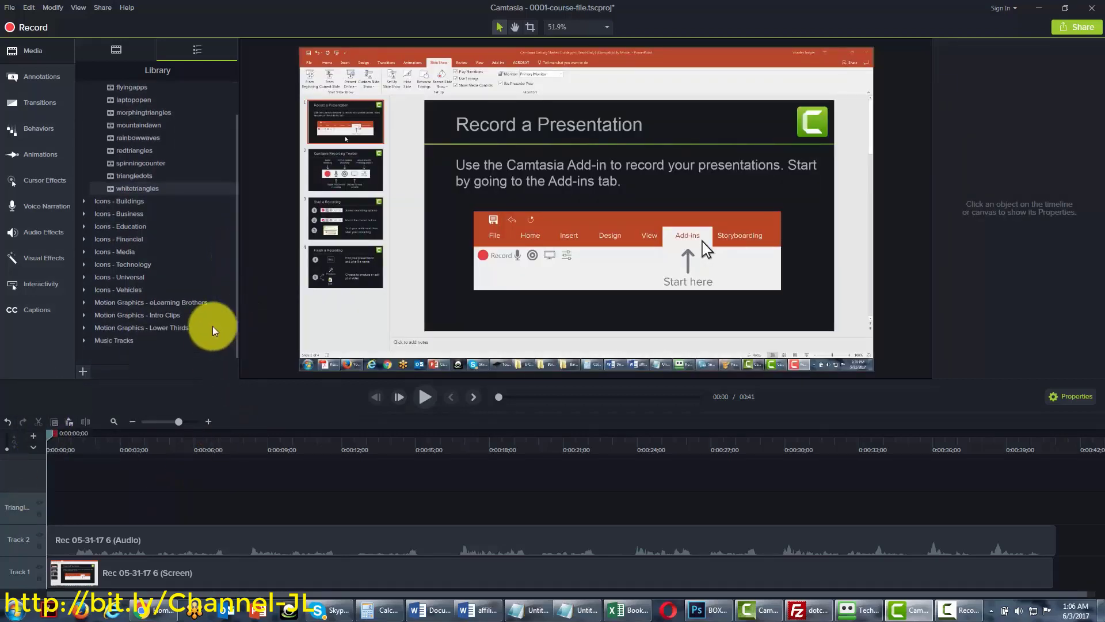
Preview the apartment-01 building icon from Icons - Buildings and add it at the playhead
click(85, 201)
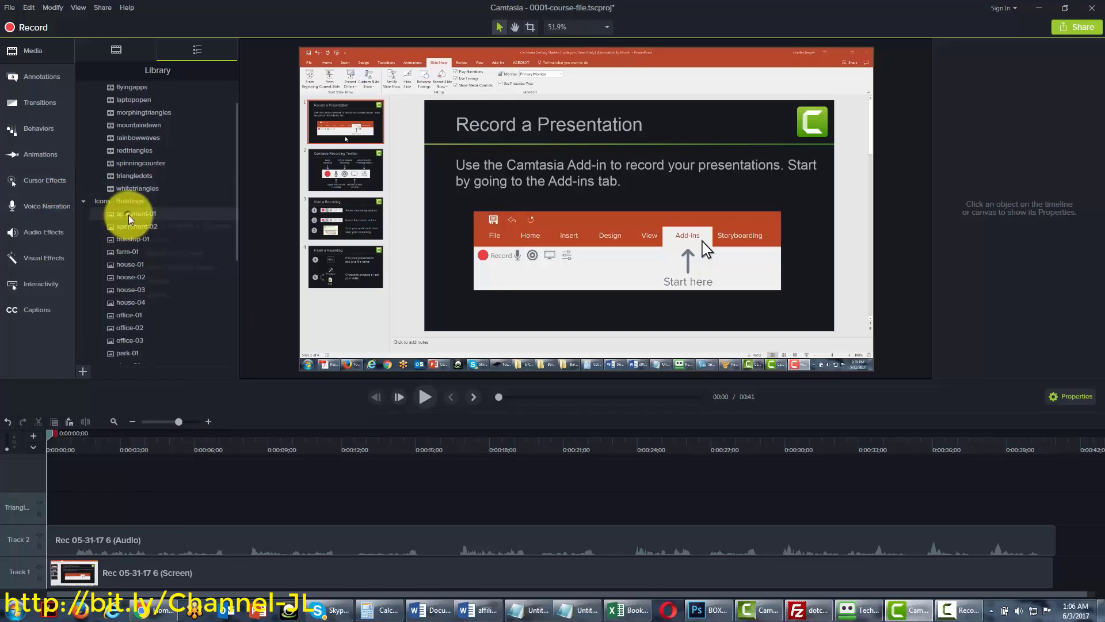
right_click(132, 220)
click(158, 241)
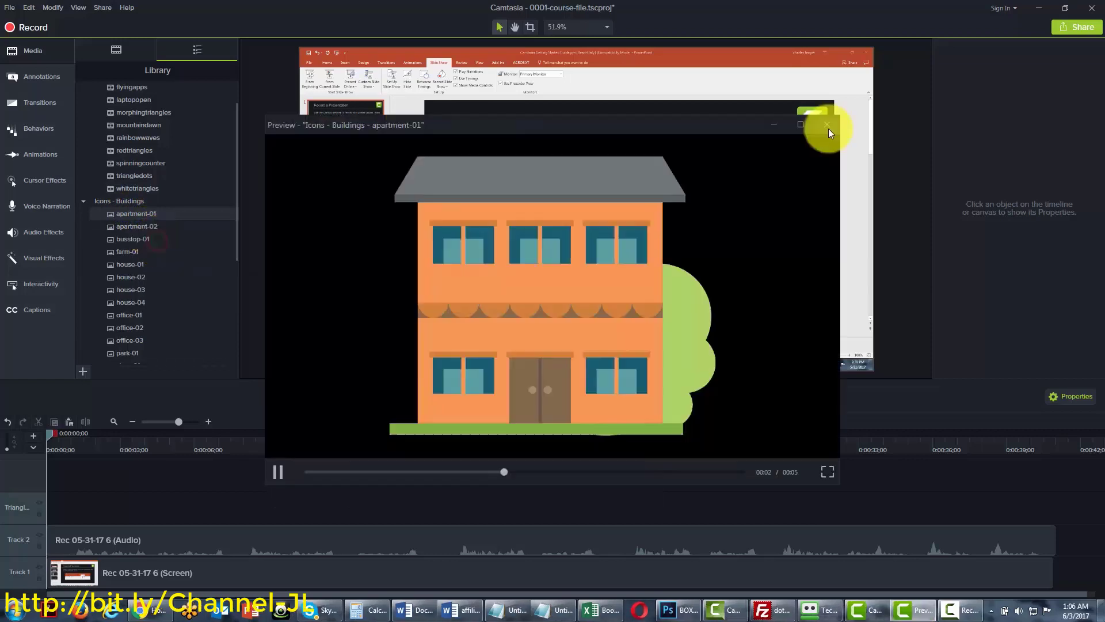
click(826, 127)
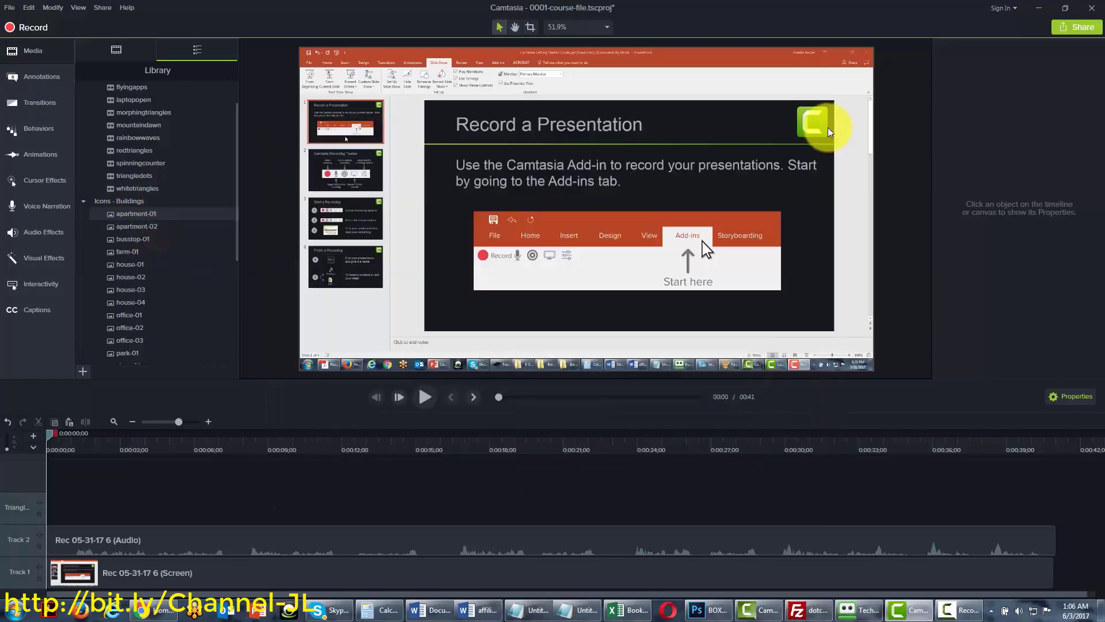
right_click(123, 218)
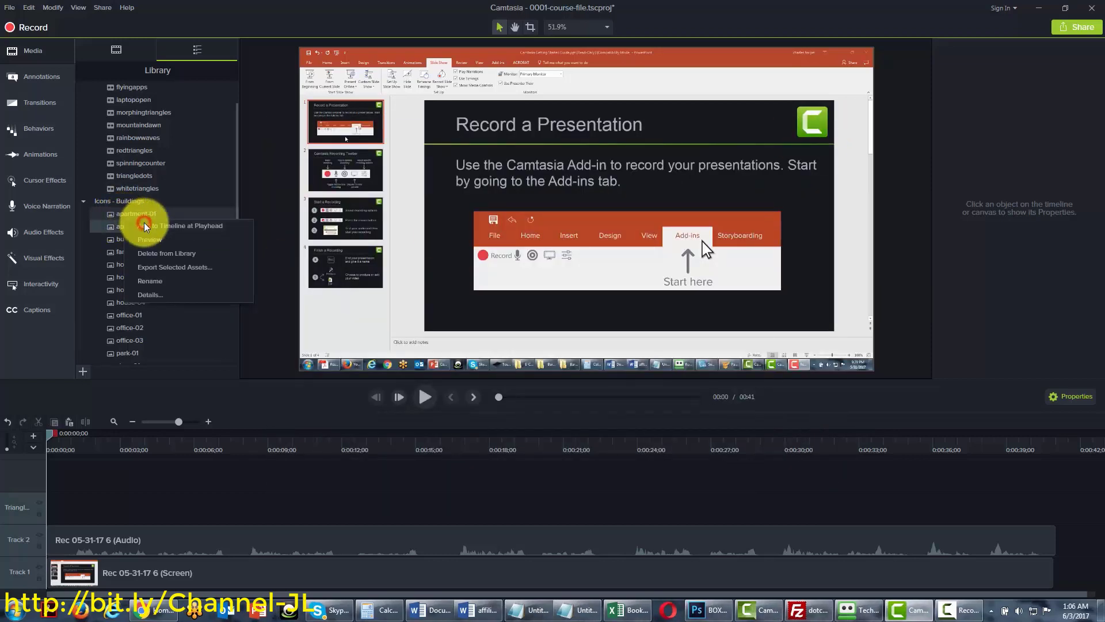
click(145, 226)
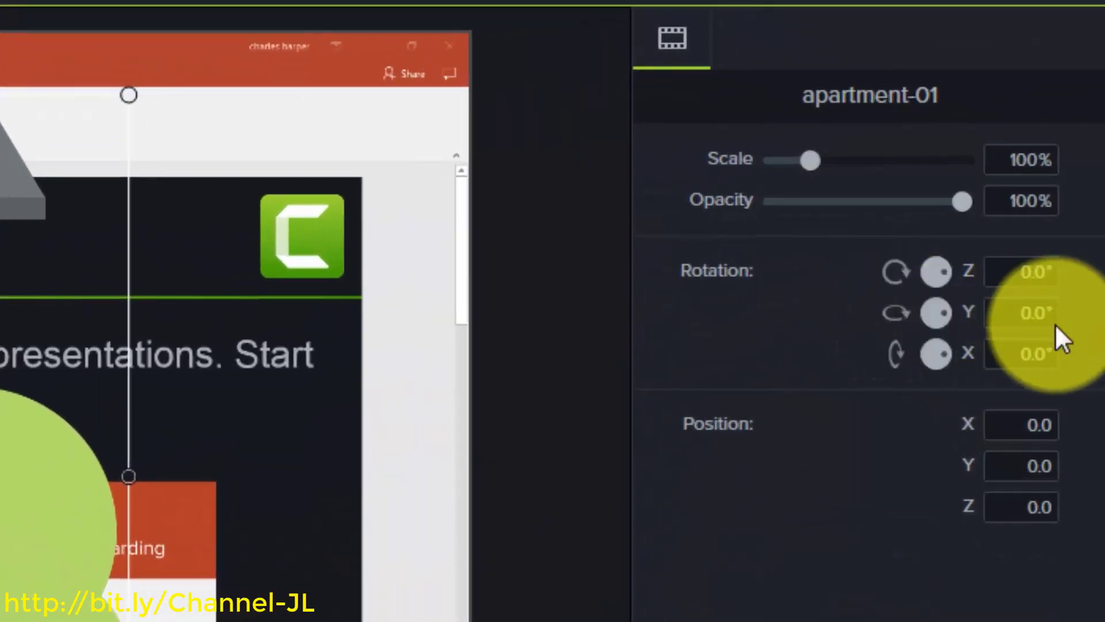
Tilt the apartment's Y rotation to 35°, then reset the Y and X rotations to 0°
click(1034, 313)
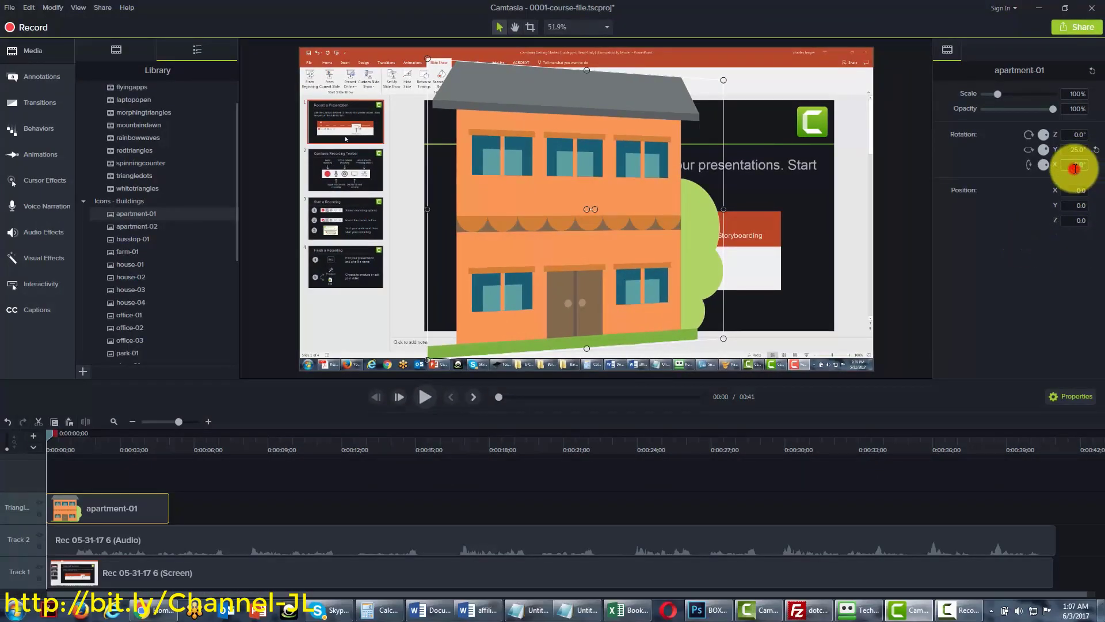
text(35)
key(Tab)
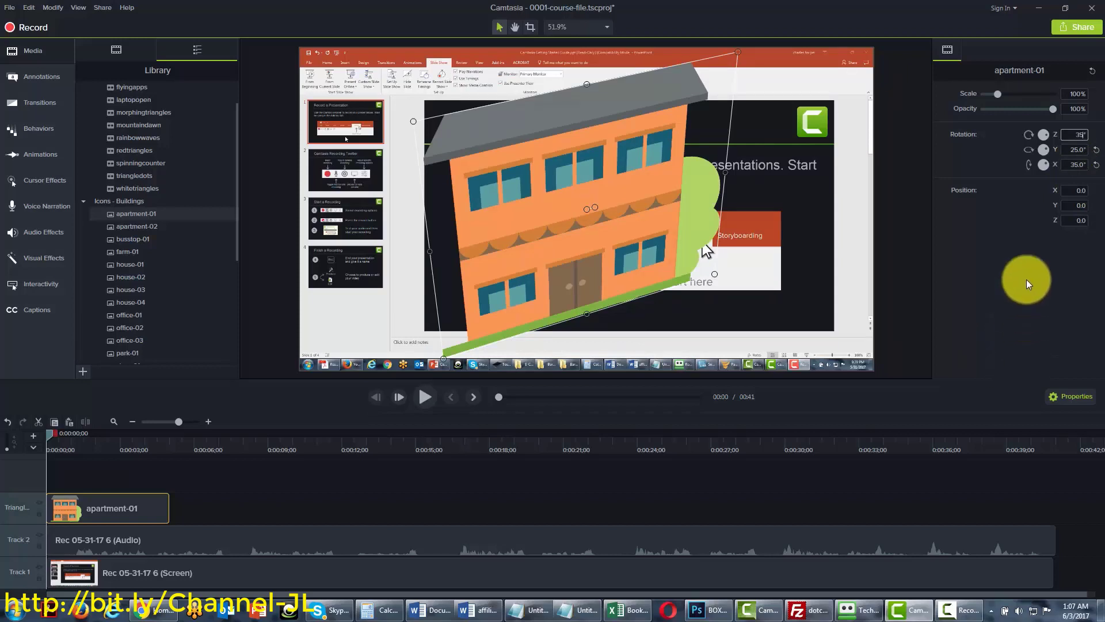
click(1096, 149)
click(1097, 164)
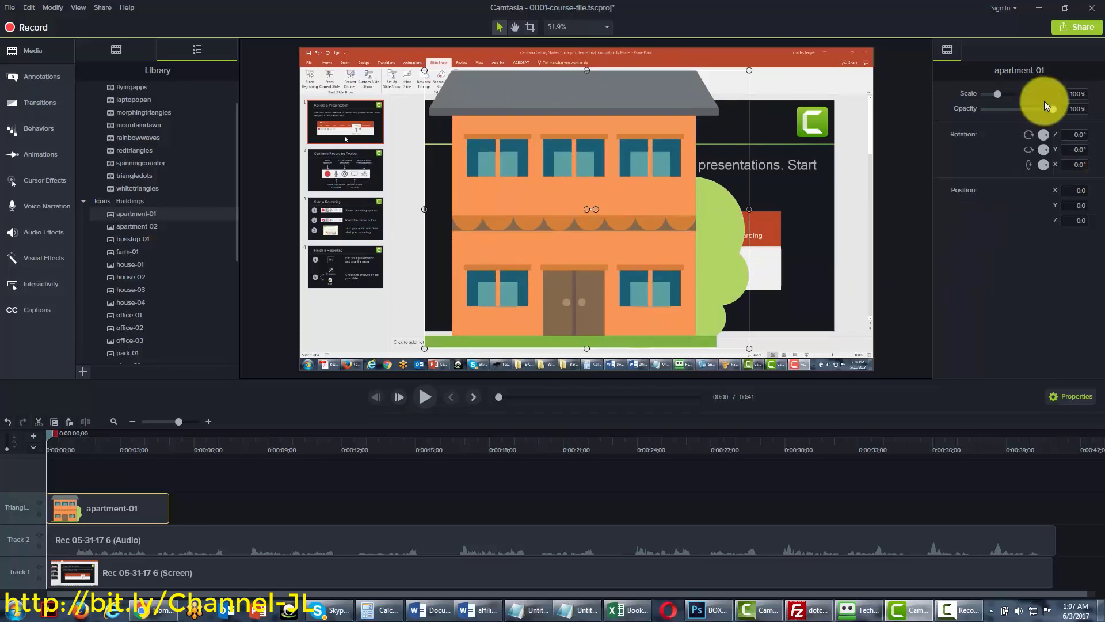
Make the apartment icon 65% opaque and place a slightly smaller ABC callout over the building
mouse_move(1050, 109)
mouse_down()
mouse_move(1010, 109)
mouse_move(1056, 107)
mouse_up()
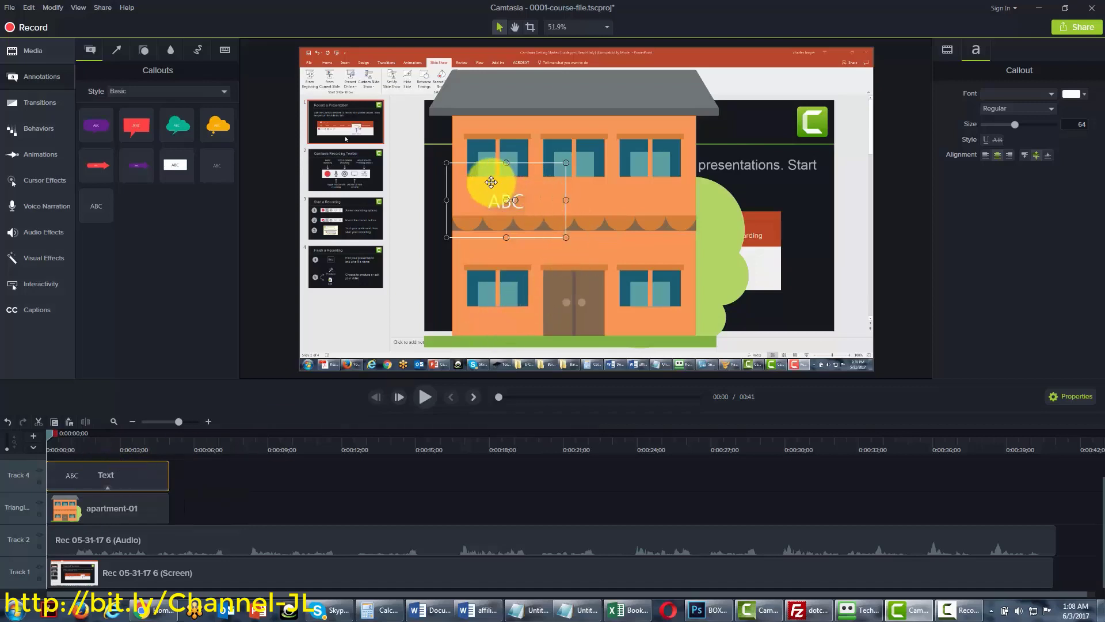
drag(488, 179, 562, 187)
drag(638, 241, 610, 217)
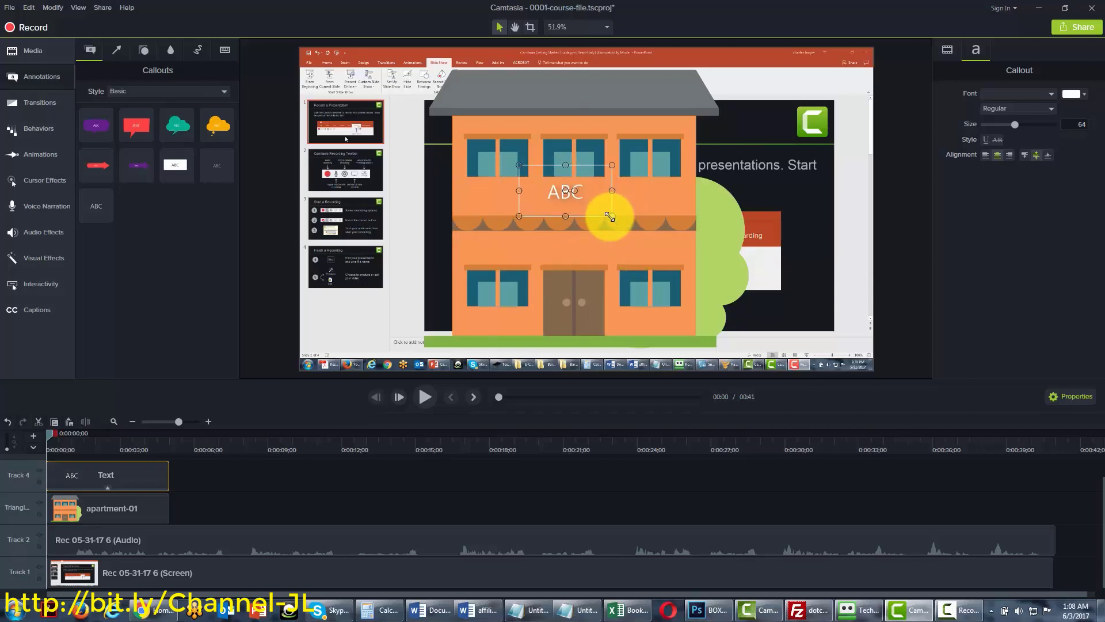
drag(543, 192, 543, 206)
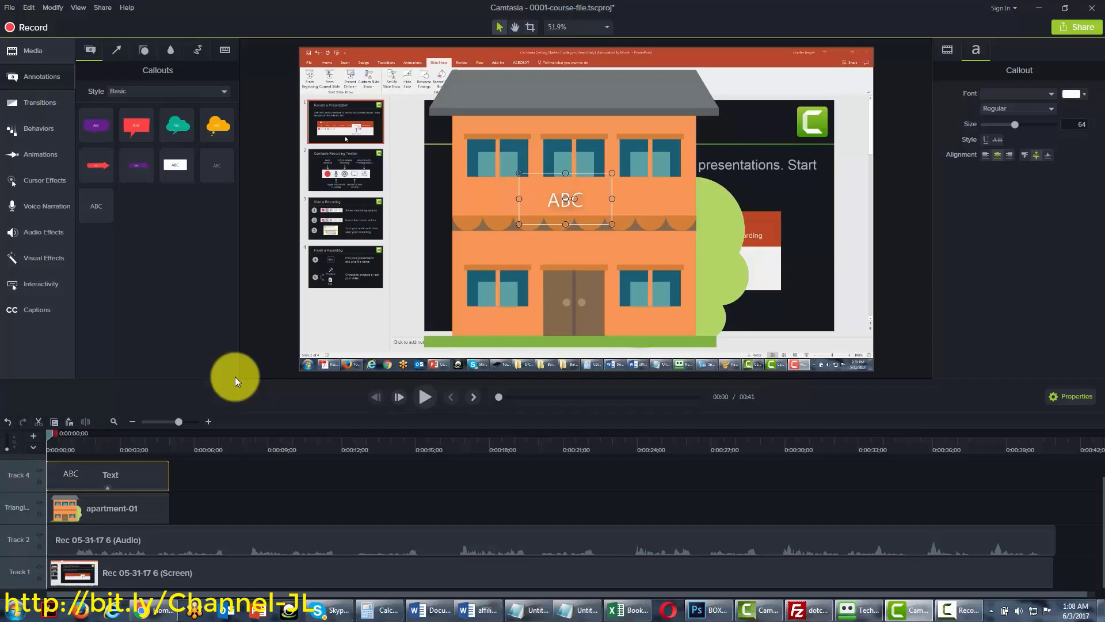
Delete the ABC callout and apartment clips and remove all empty tracks
right_click(132, 476)
key(Delete)
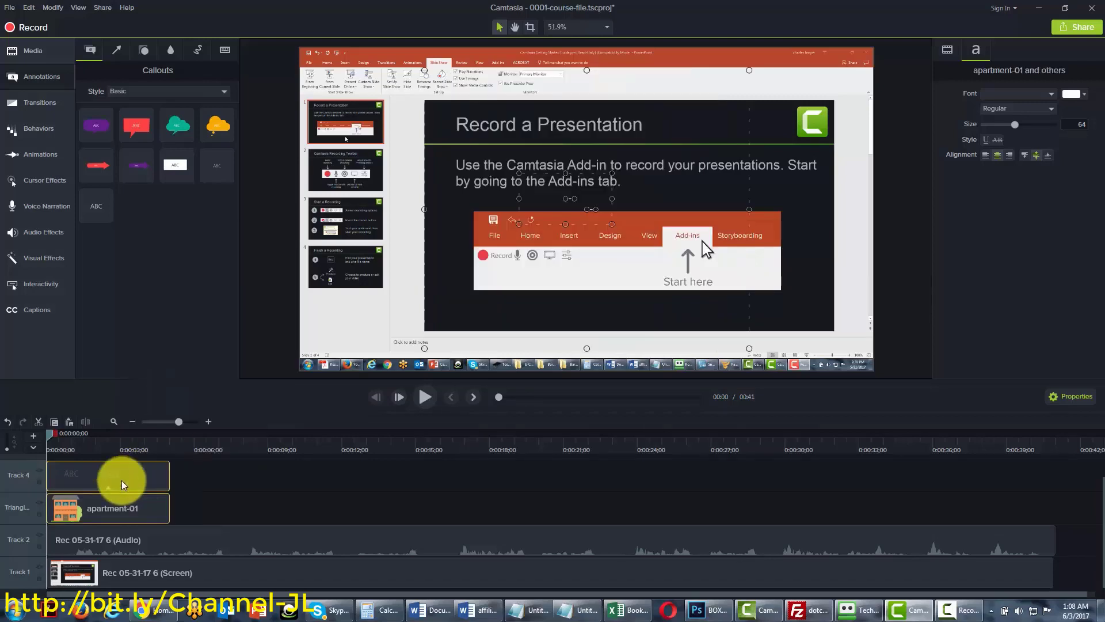
right_click(30, 481)
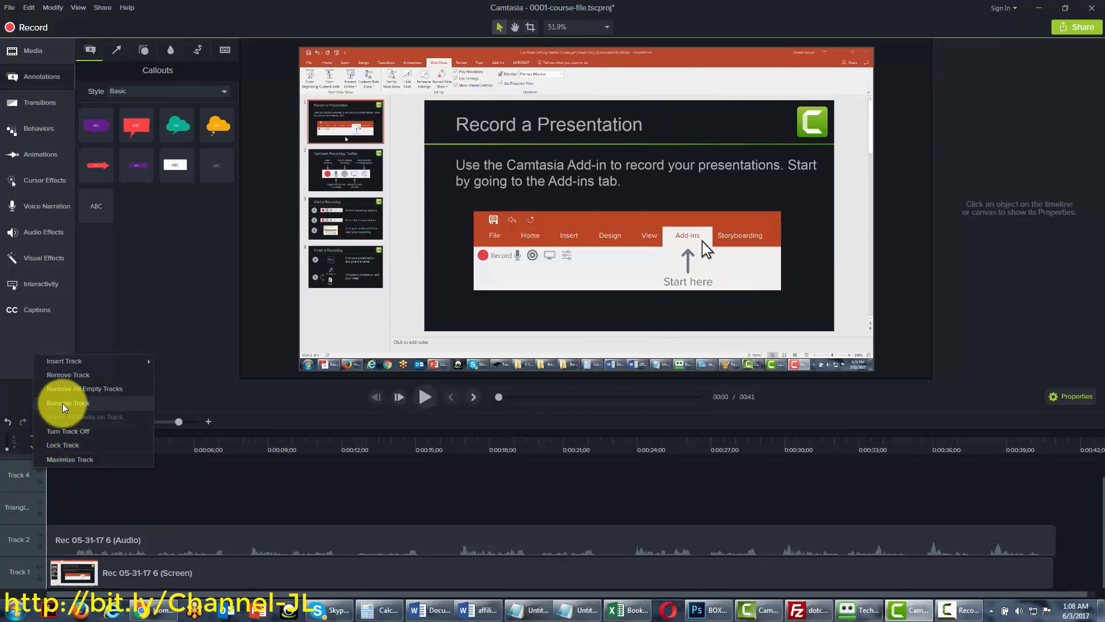
click(70, 389)
Add the getyourticket music from the Library's Music Tracks folder at the playhead
click(22, 54)
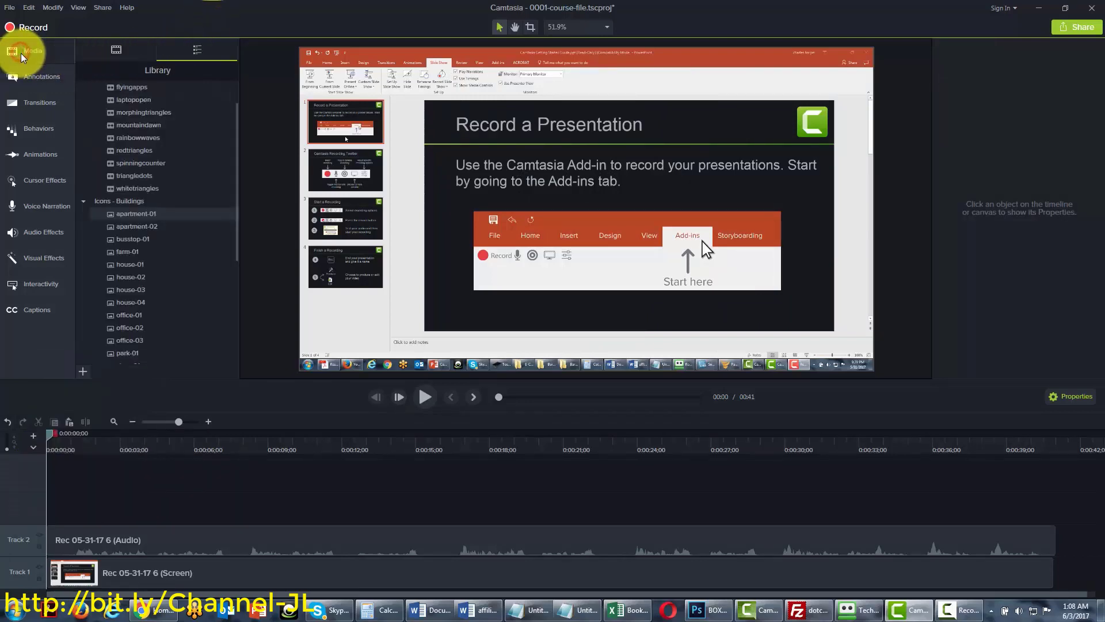
drag(235, 216, 230, 301)
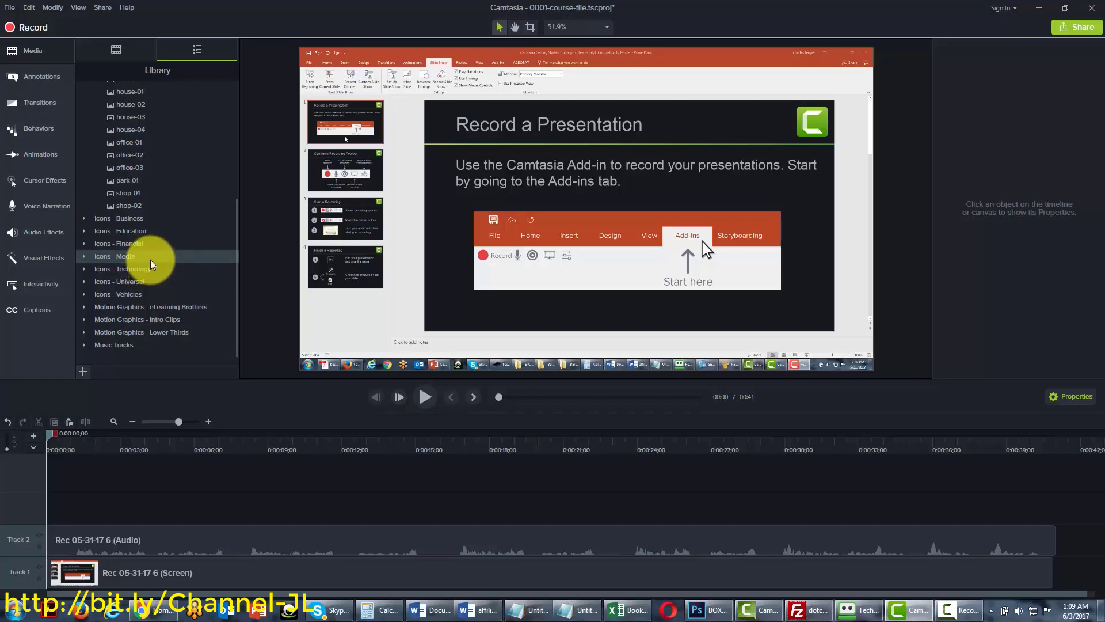
drag(235, 271, 234, 321)
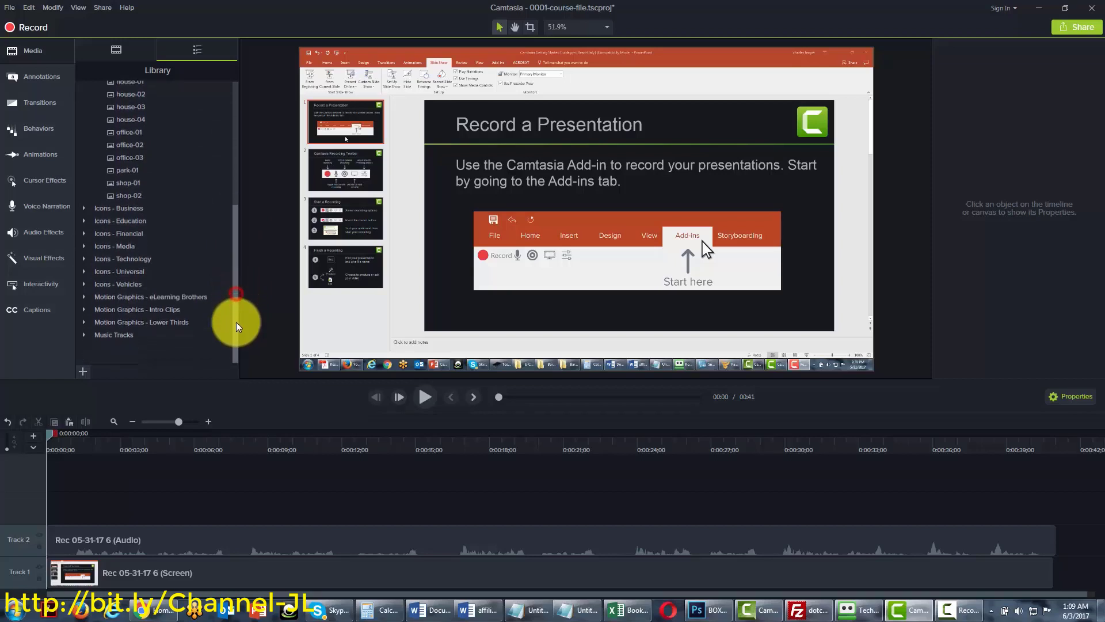
click(85, 336)
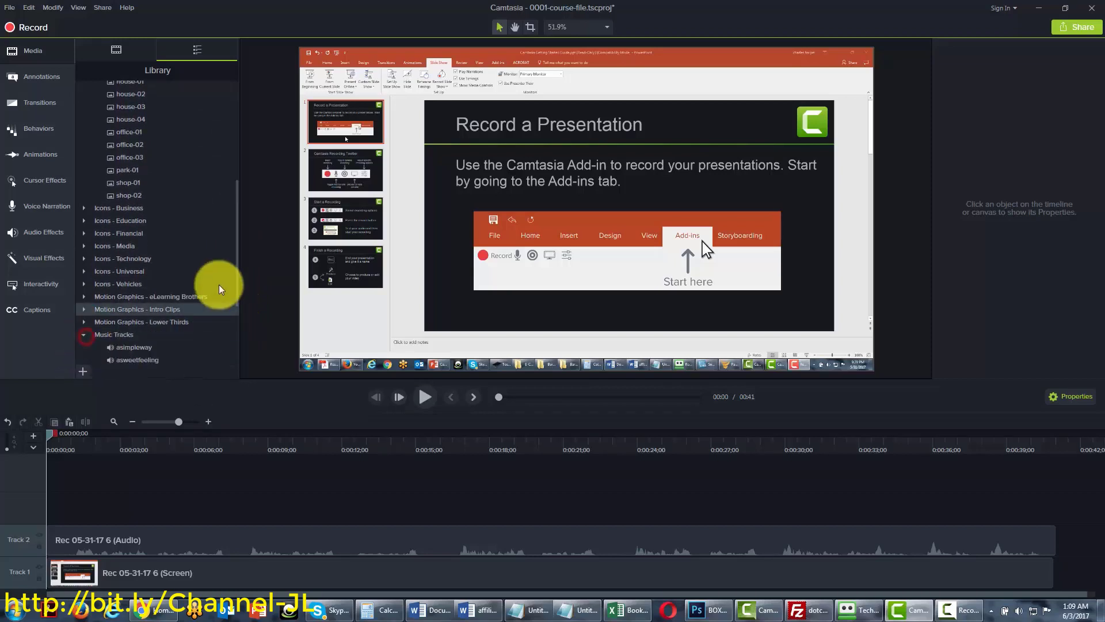
drag(235, 254, 234, 311)
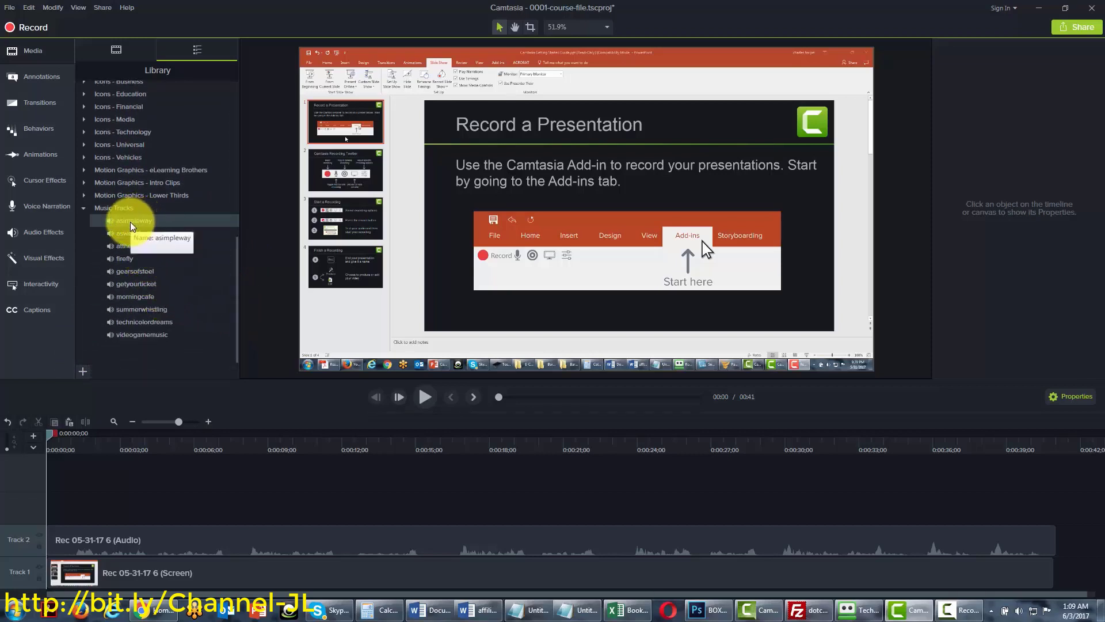
right_click(132, 225)
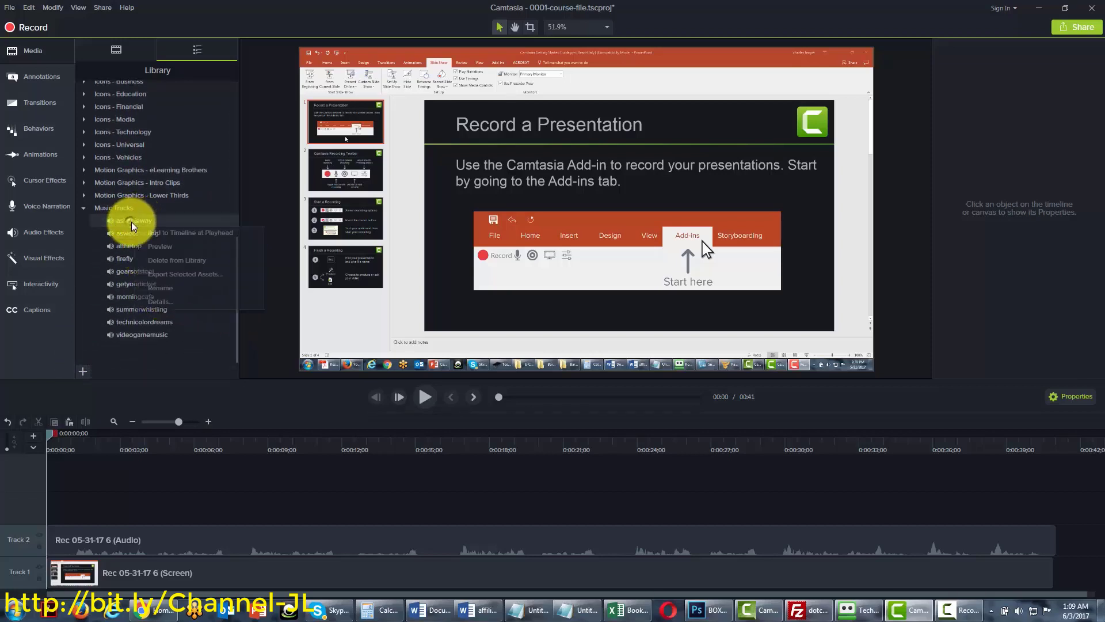
click(154, 248)
right_click(131, 288)
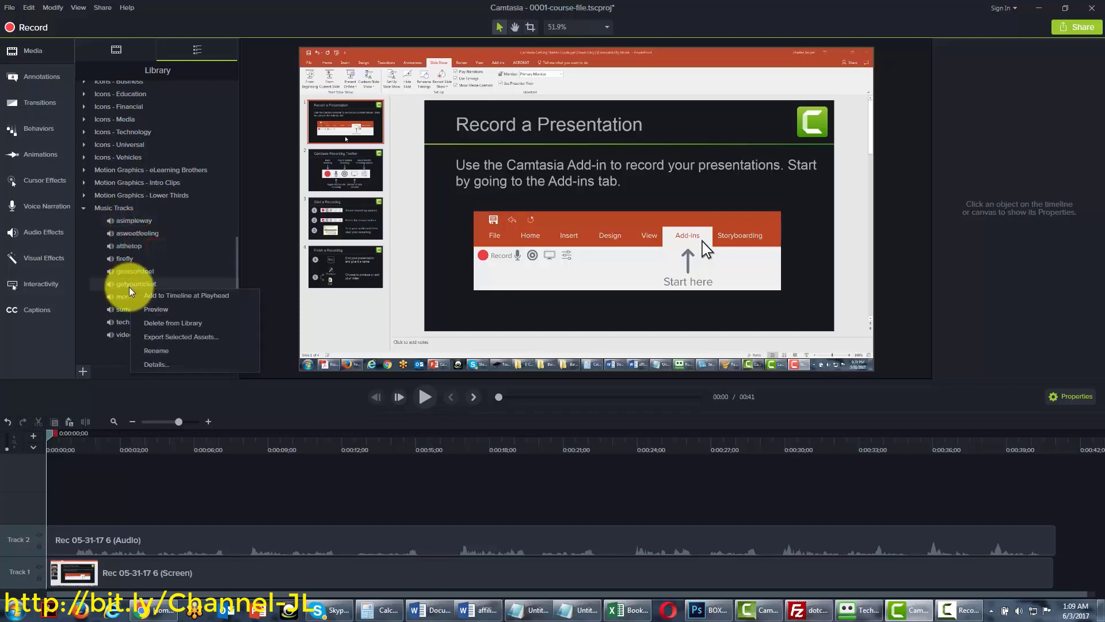
click(149, 295)
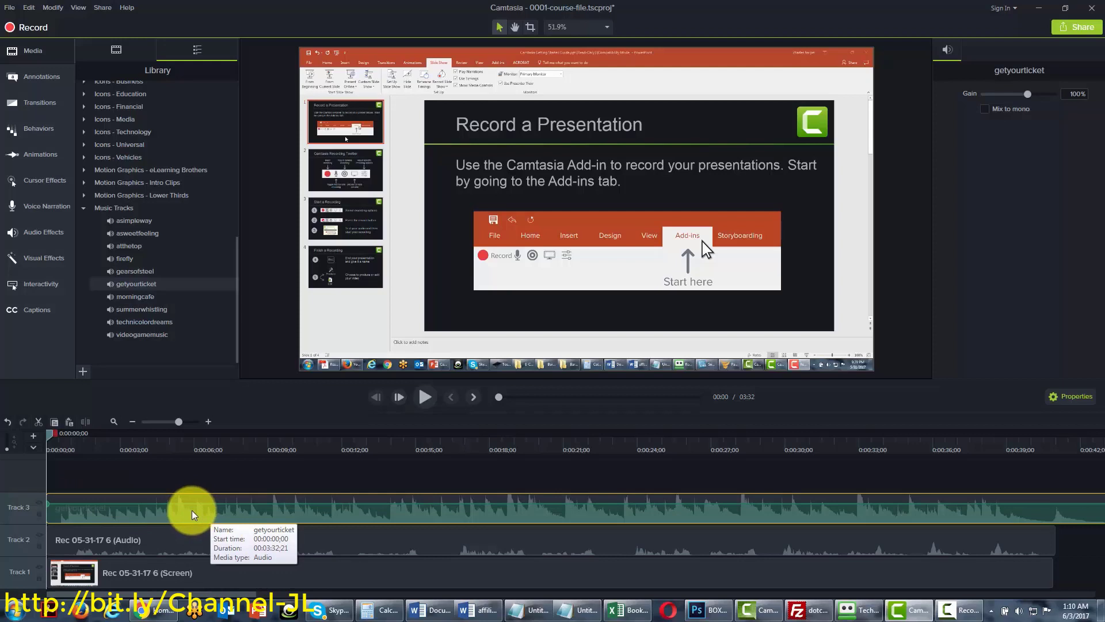
Lower the getyourticket music gain from 100% to 19%, then go back to the media library
key(d)
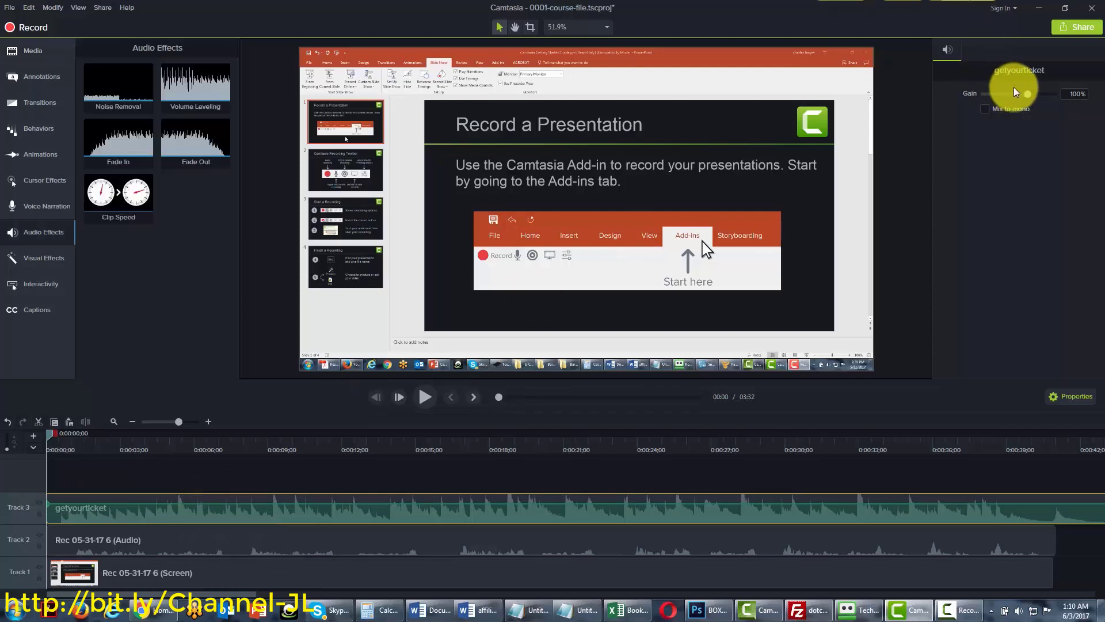
click(1014, 93)
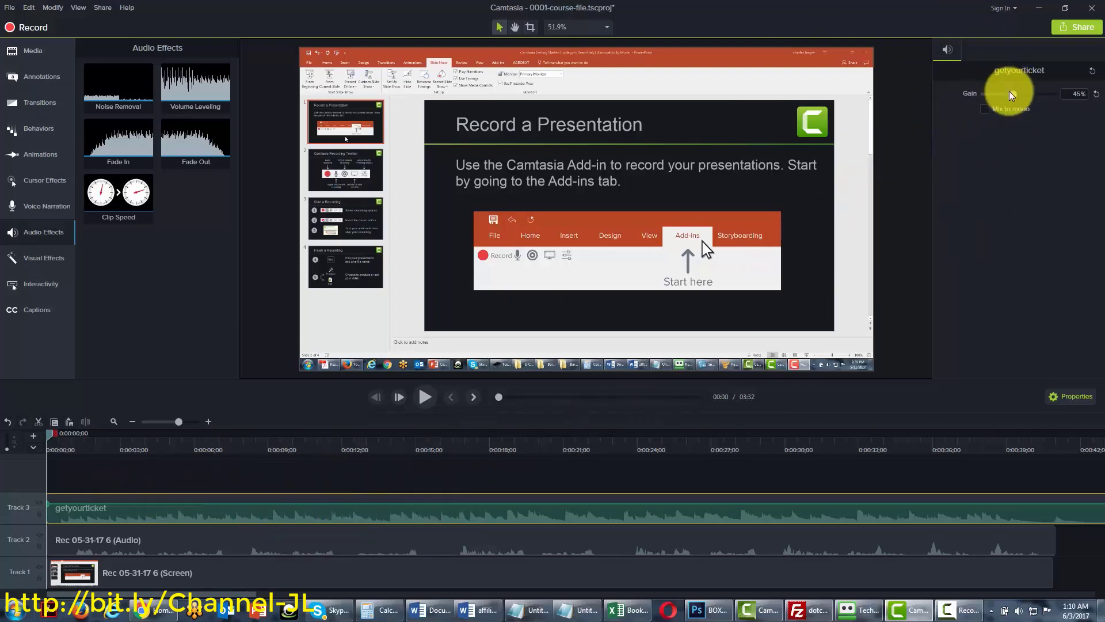
drag(1010, 91, 1012, 92)
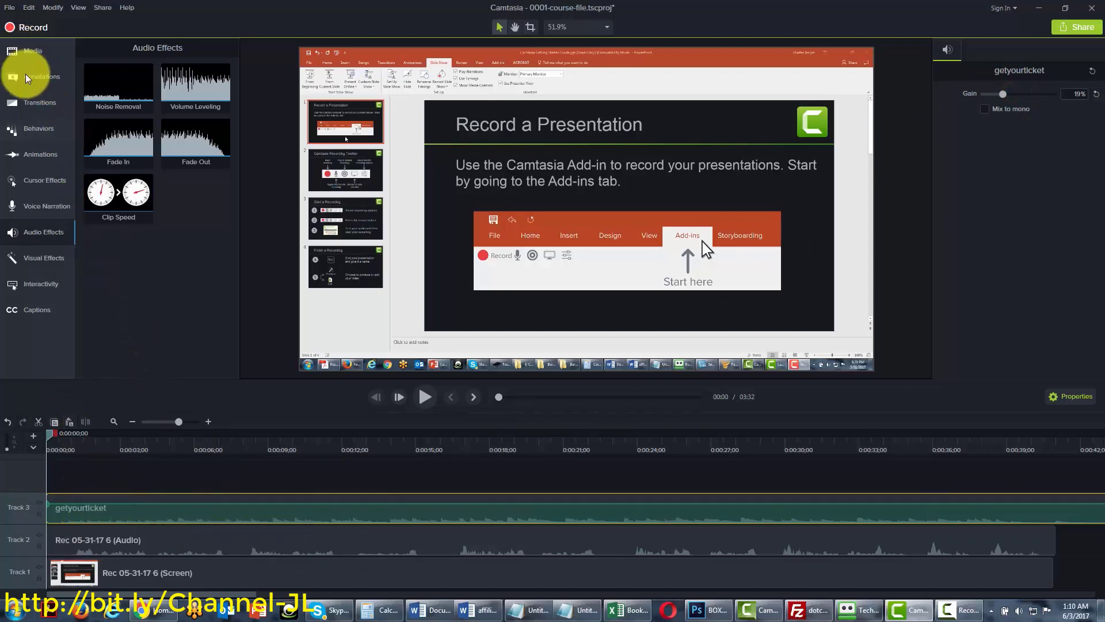
click(42, 48)
scroll(237, 237, up, 10)
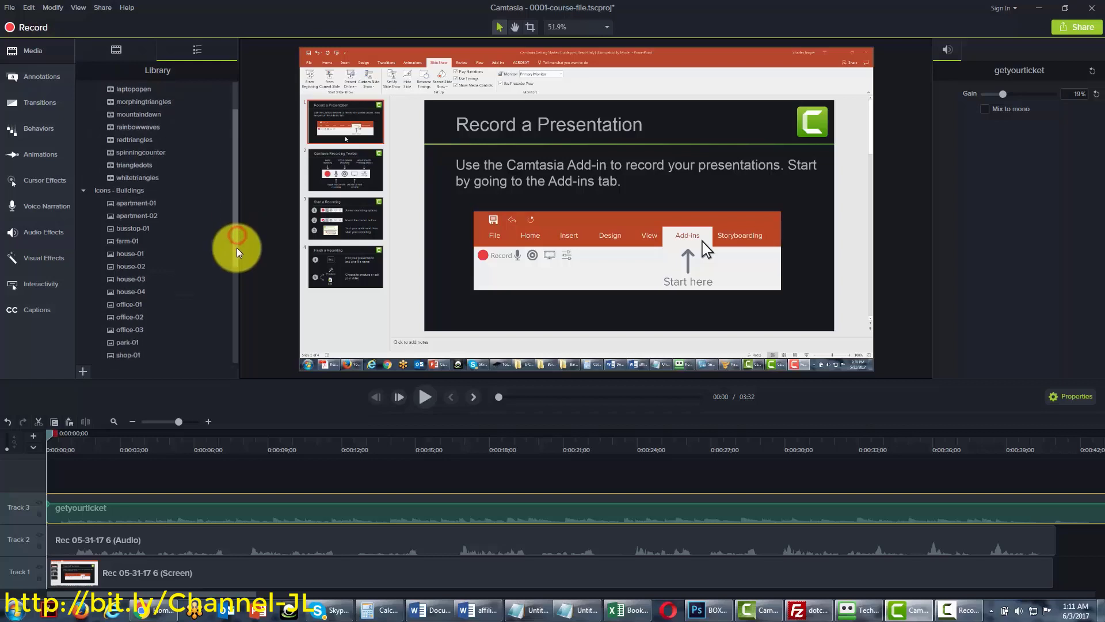
Preview the bokehdots background, add it at the playhead, then delete the clip again
click(83, 239)
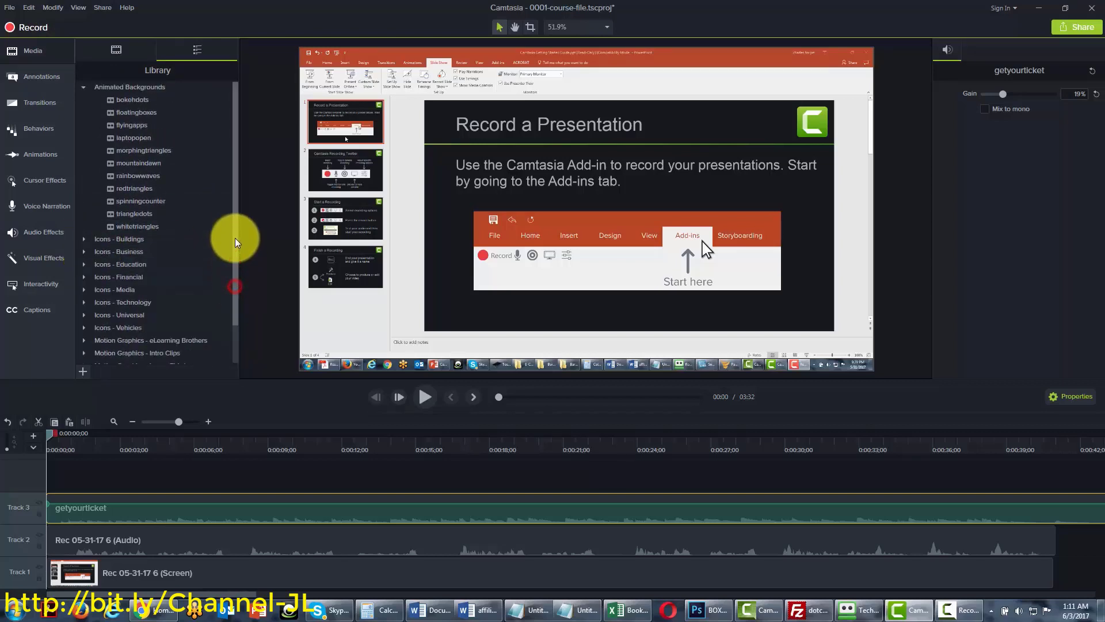
right_click(124, 101)
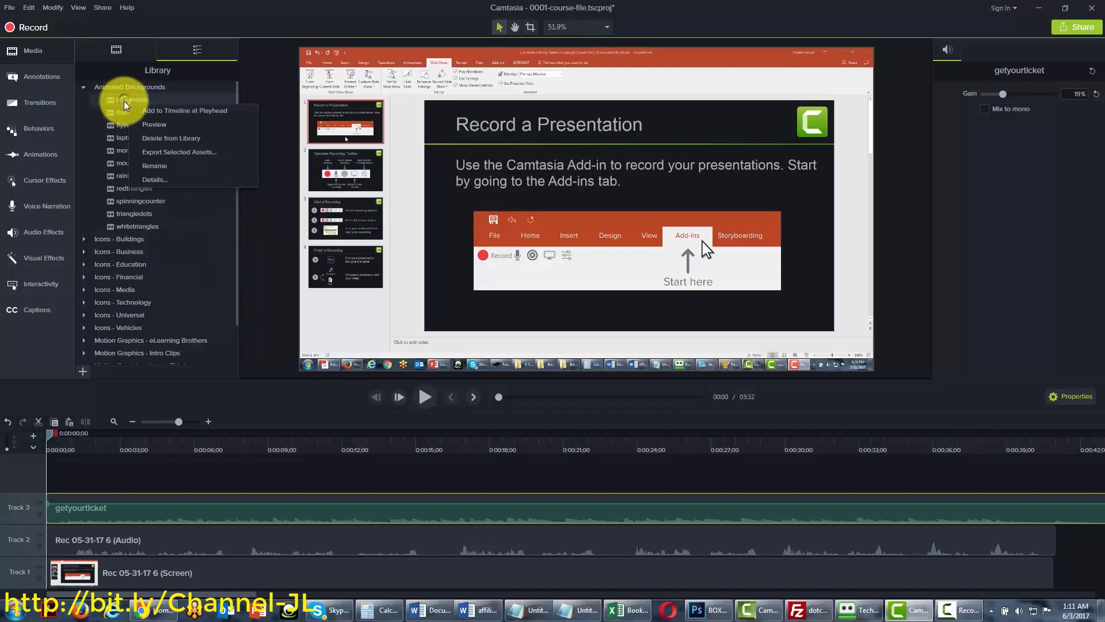
click(148, 124)
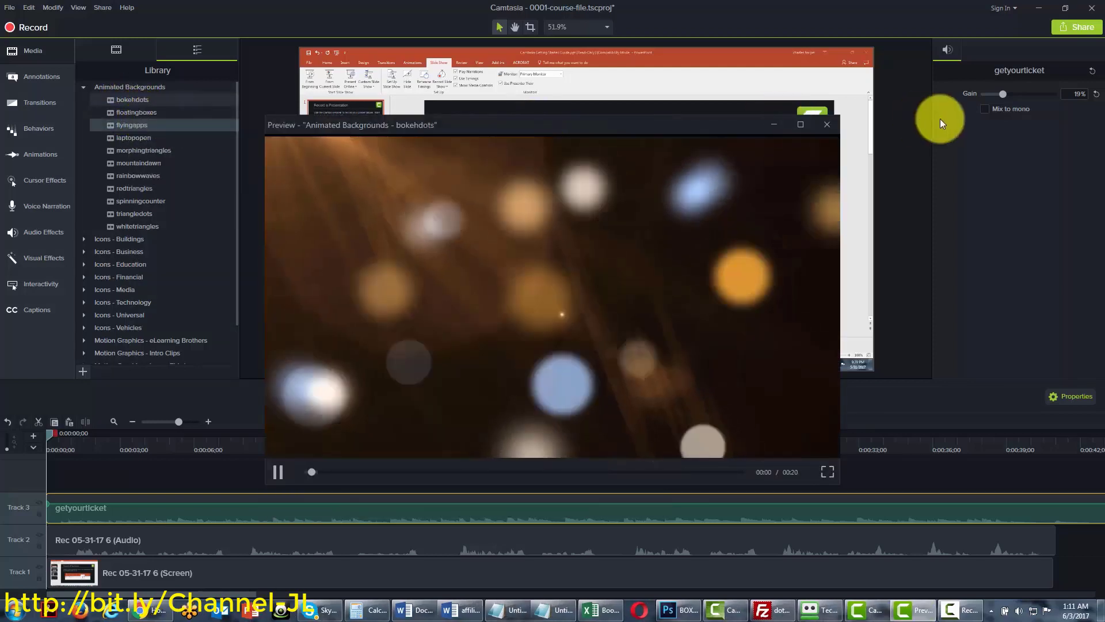
click(827, 125)
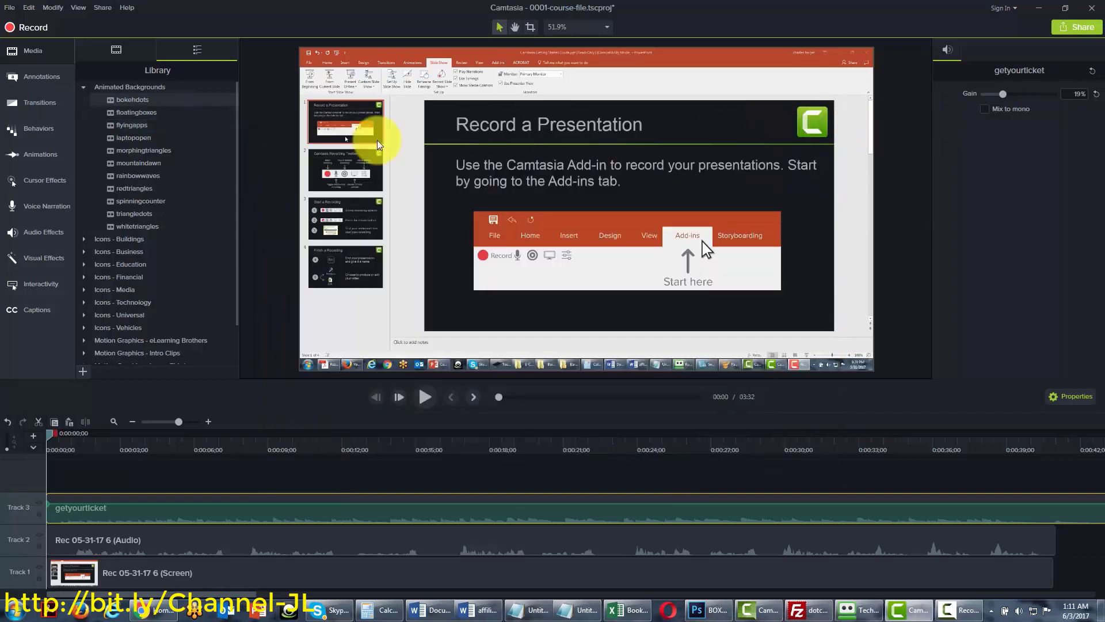
right_click(130, 103)
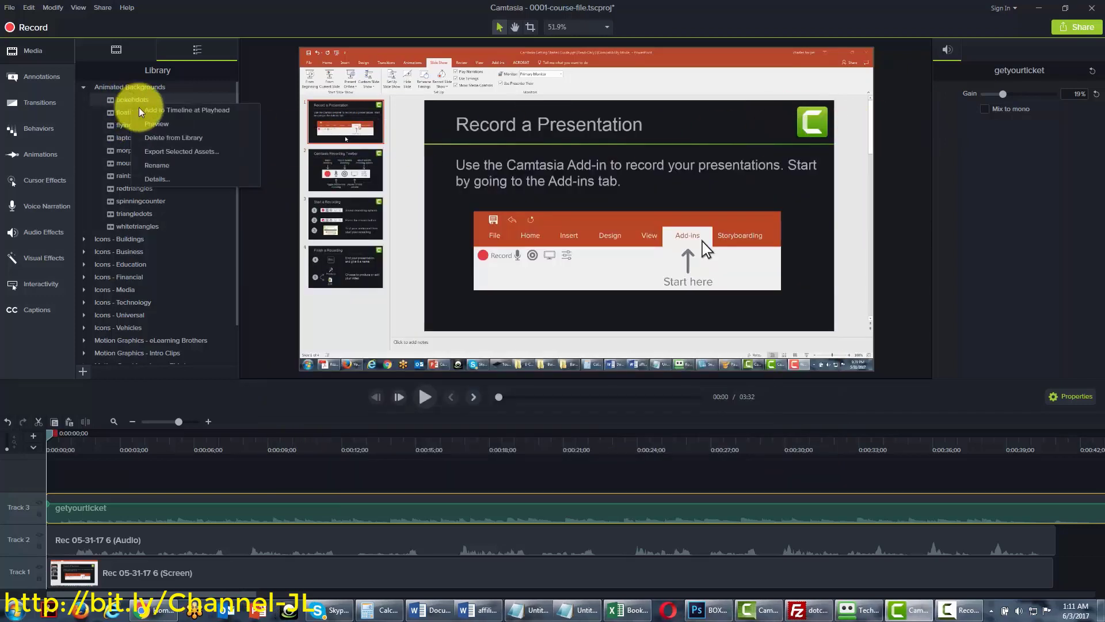
click(148, 110)
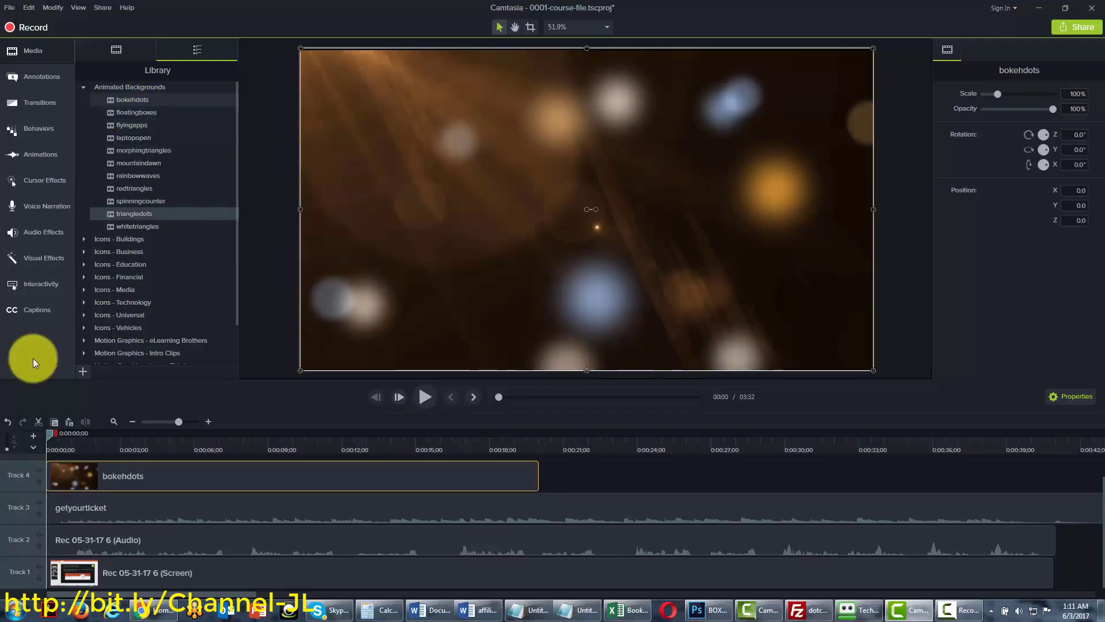
drag(47, 434, 50, 434)
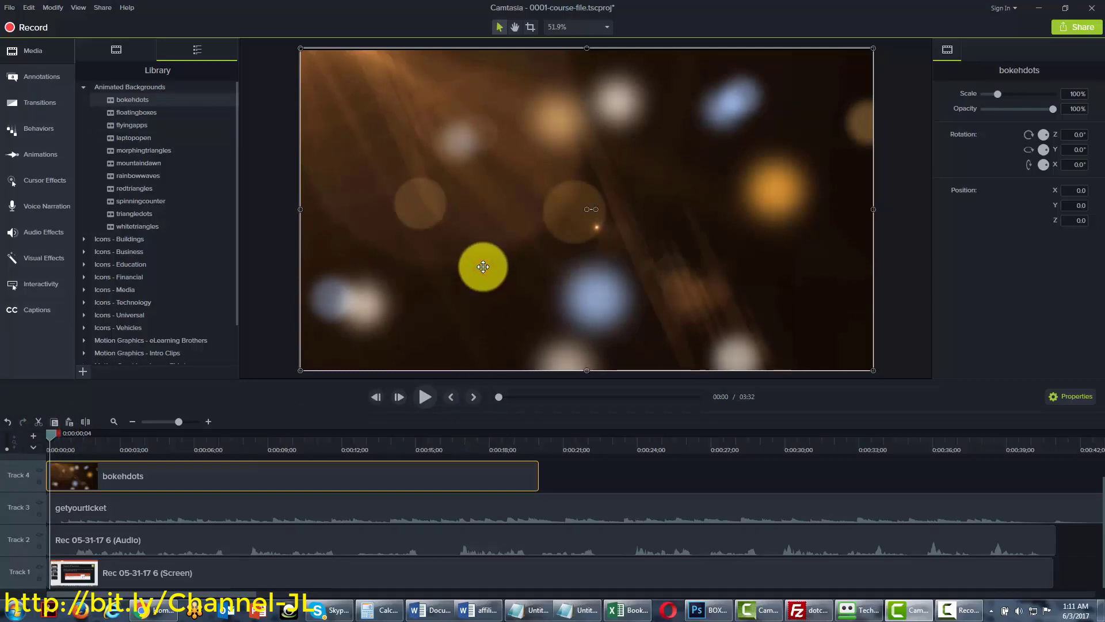
key(Delete)
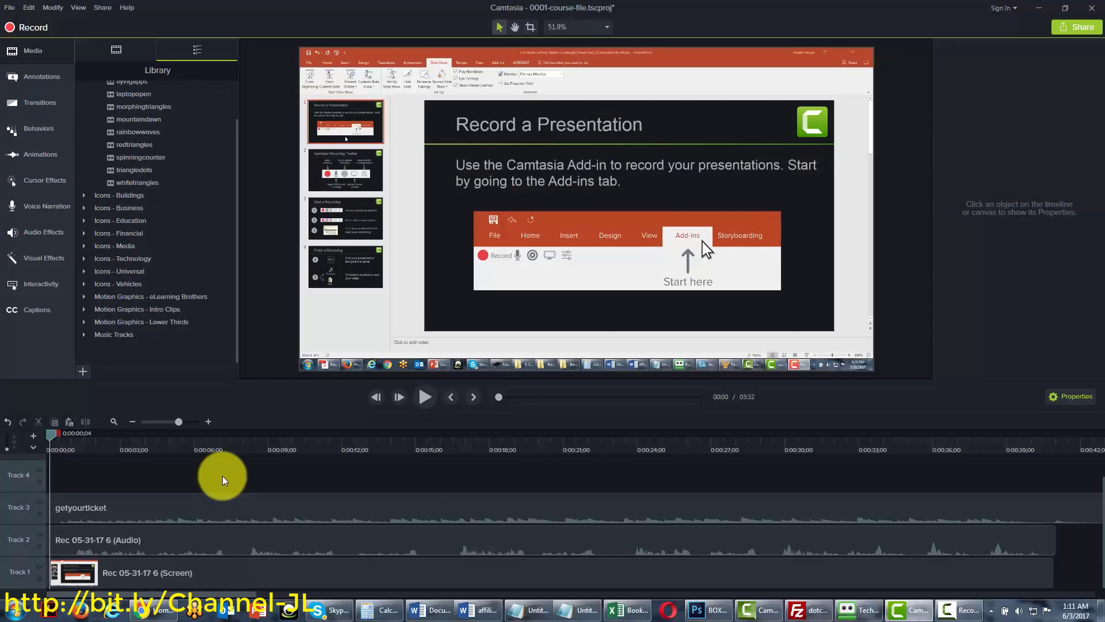
Add the basictext-01 lower third from Motion Graphics - Lower Thirds at the playhead
click(84, 324)
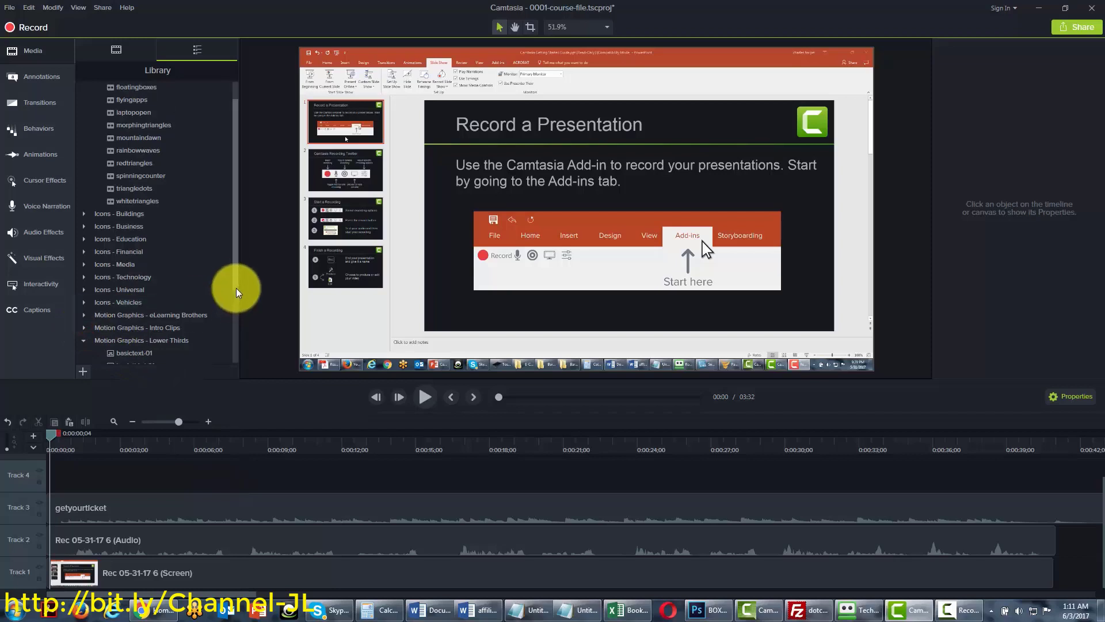
drag(236, 288, 231, 347)
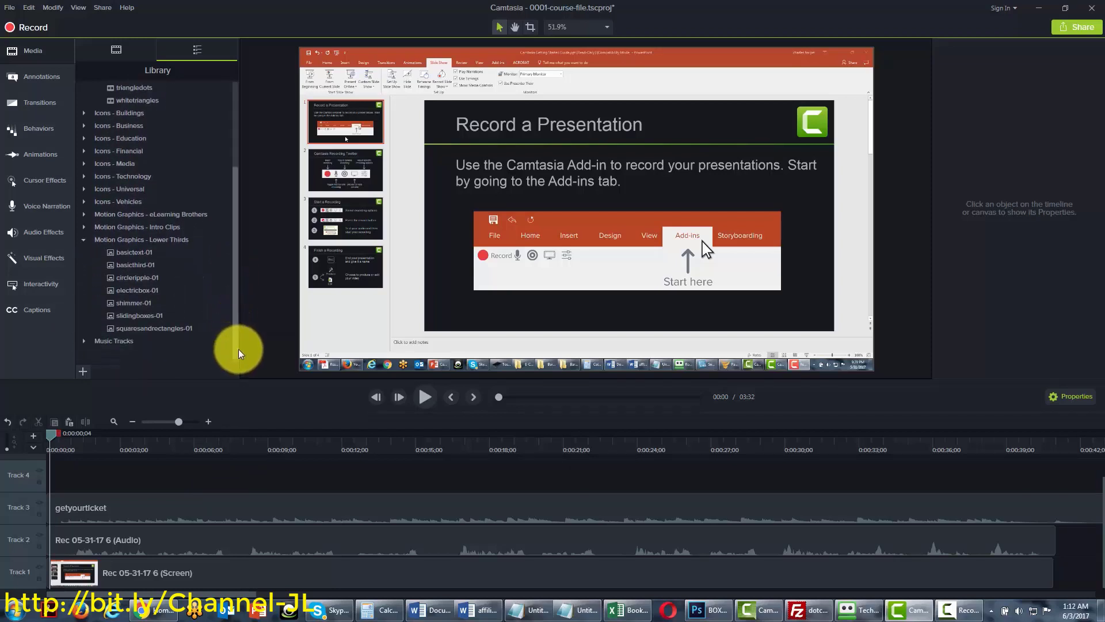
drag(236, 344, 236, 349)
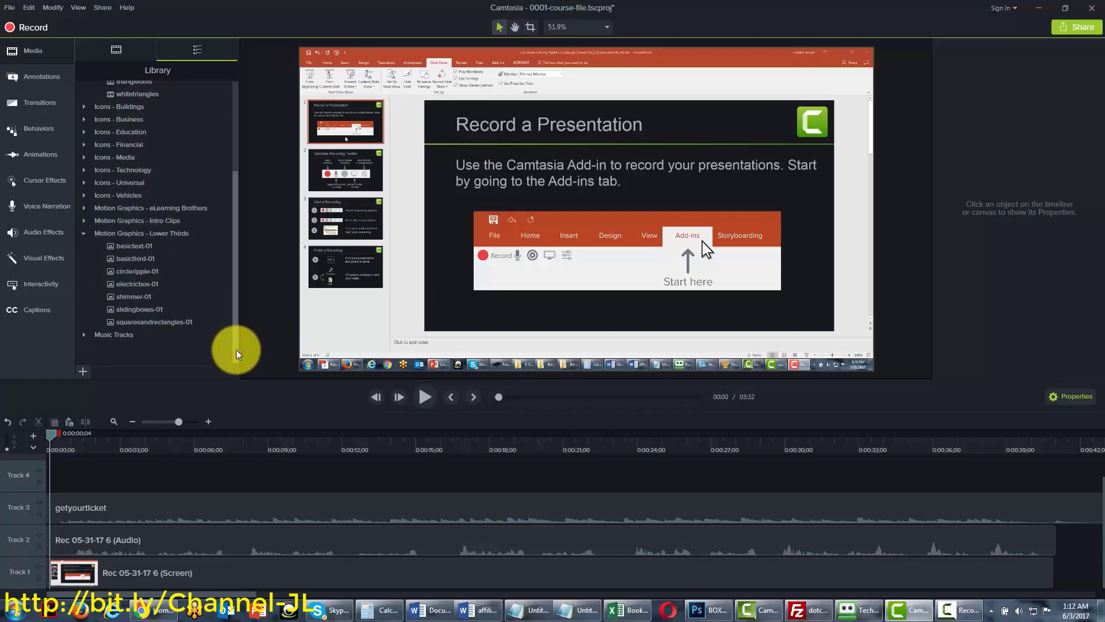
click(134, 246)
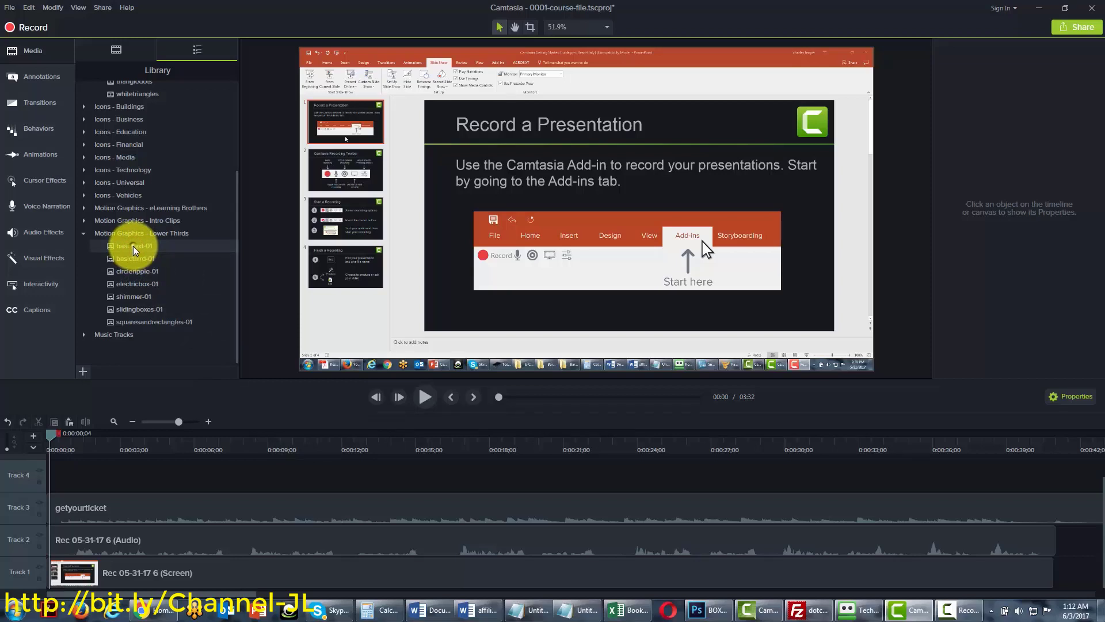
right_click(133, 246)
click(161, 257)
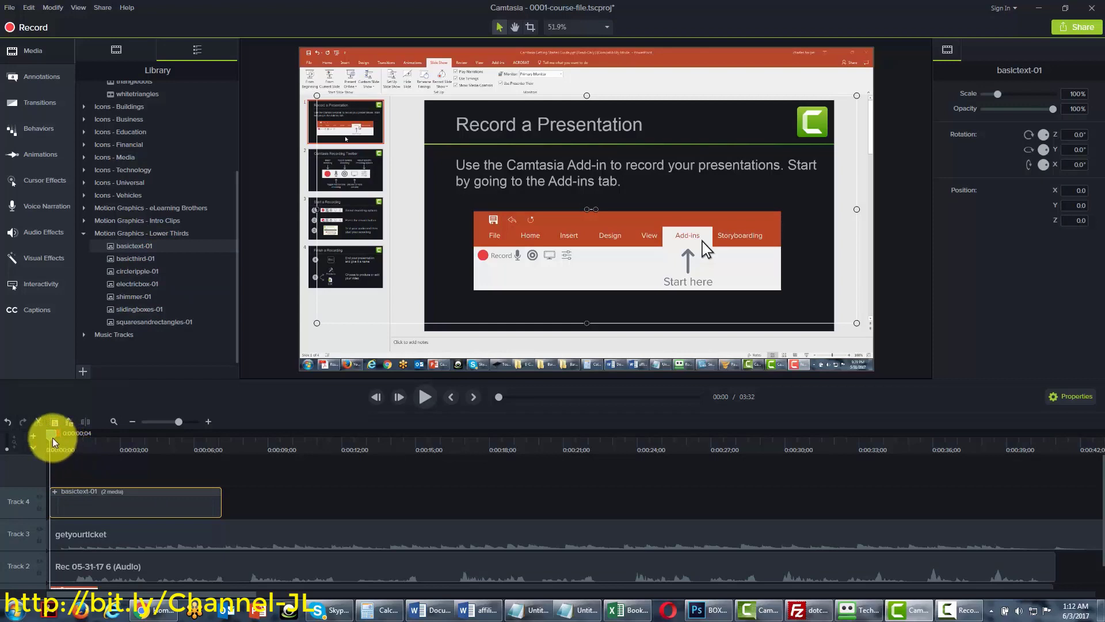
drag(52, 436, 89, 437)
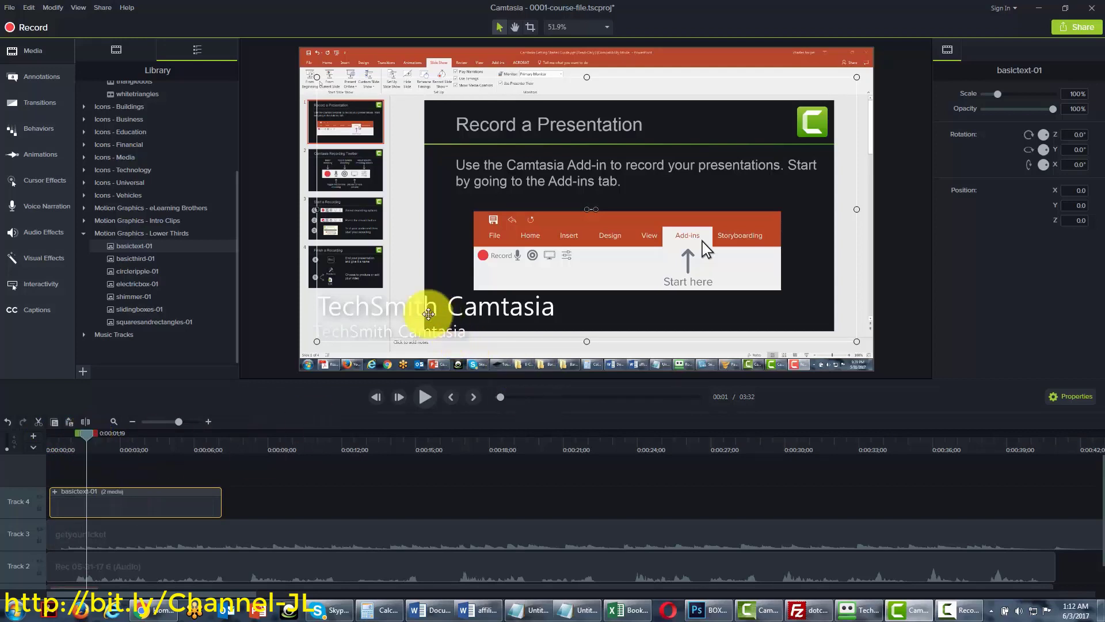
Replace the TechSmith Camtasia title with the presenter's name and select the subtitle
double_click(382, 309)
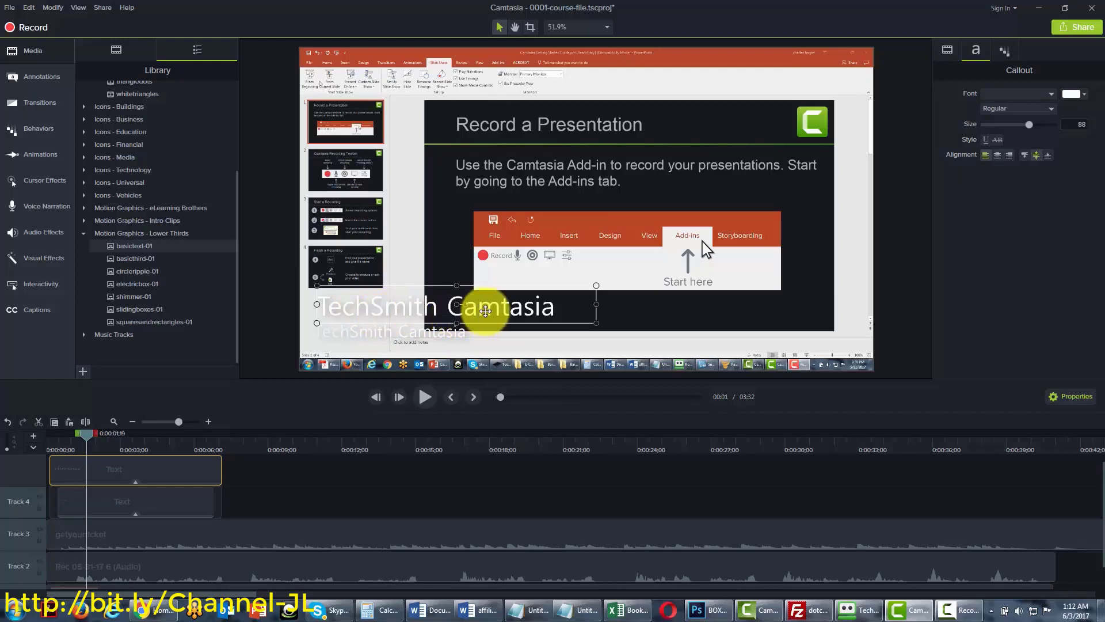
double_click(553, 305)
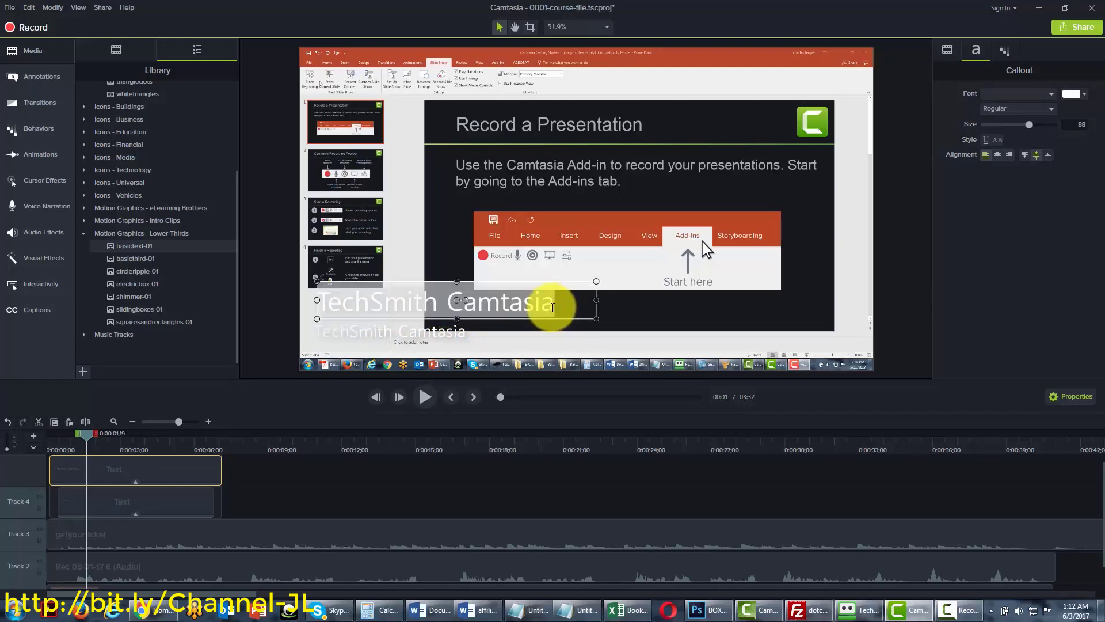
text(Thom)
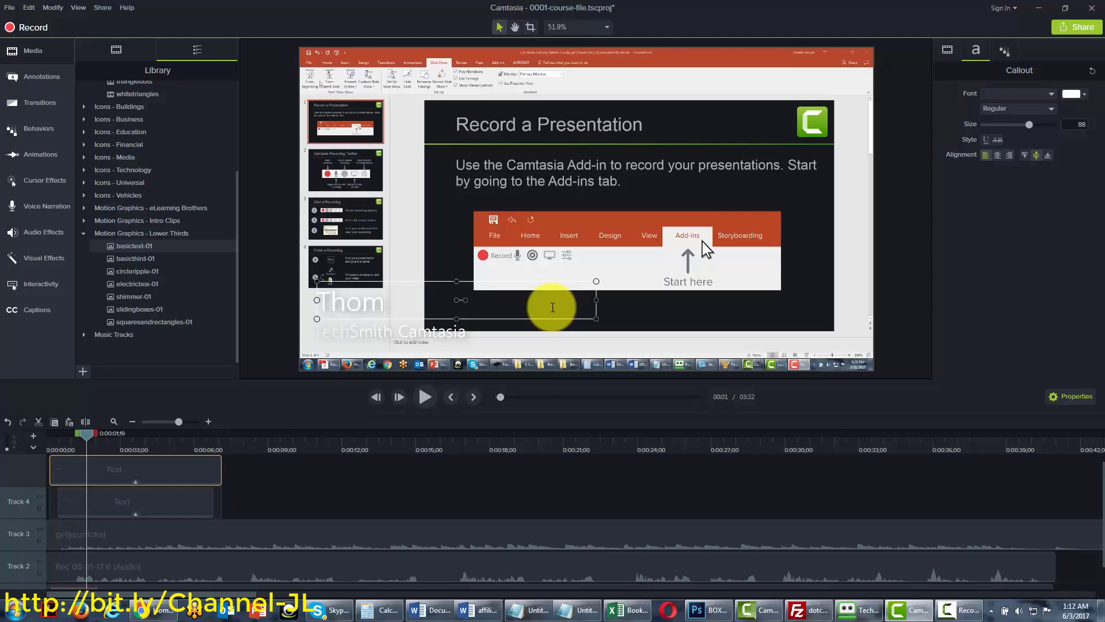
text(as)
click(429, 332)
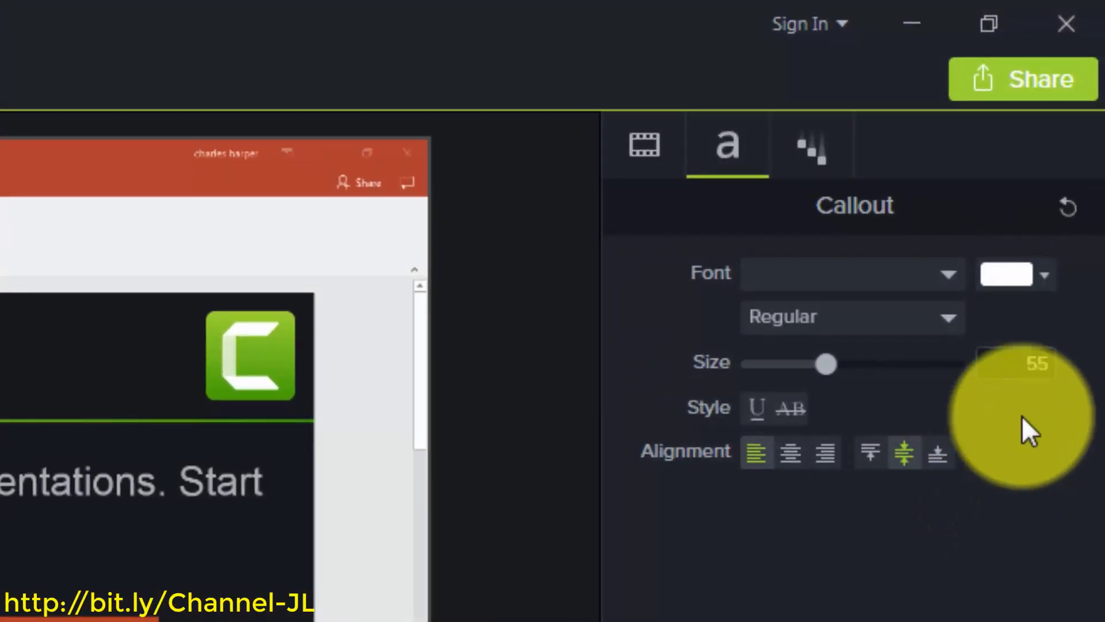
Make the Internet Marketing subtitle text bright red
click(1048, 275)
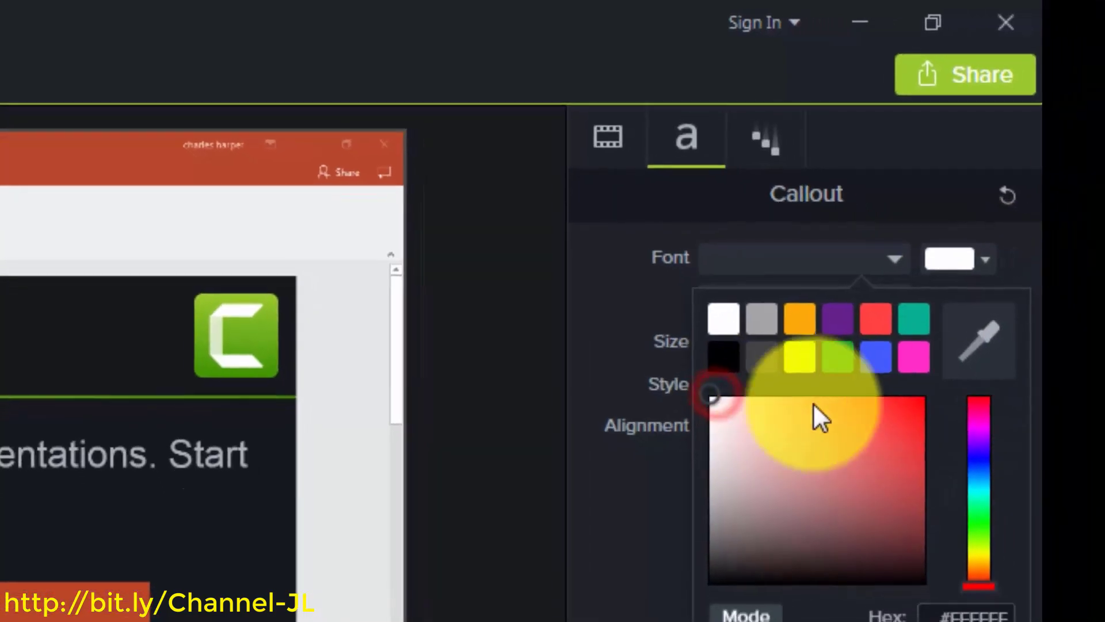
click(707, 385)
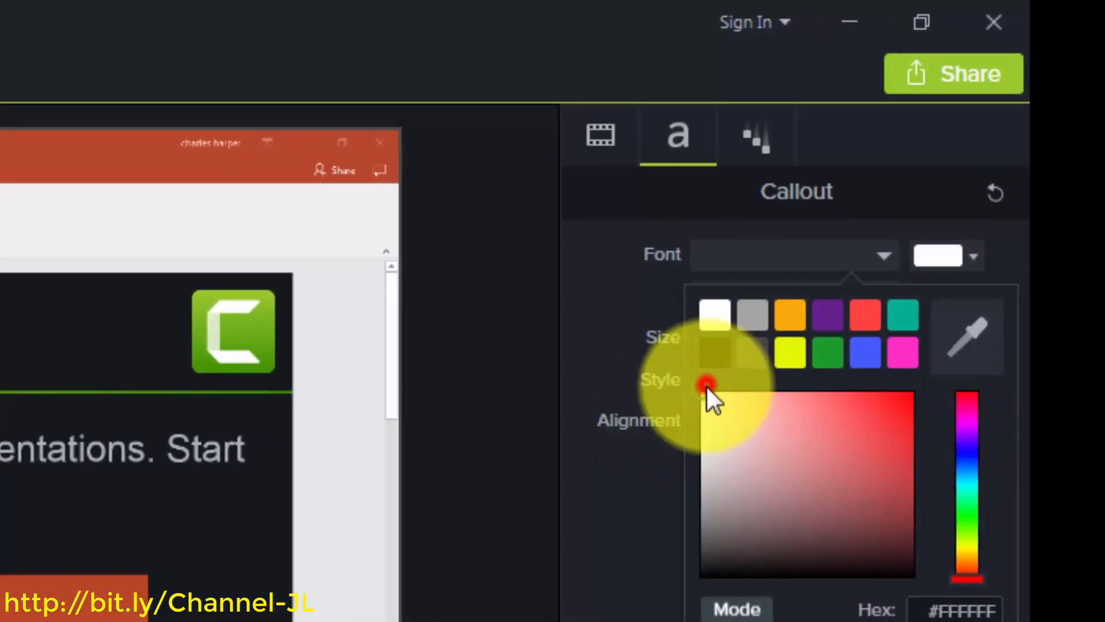
click(723, 413)
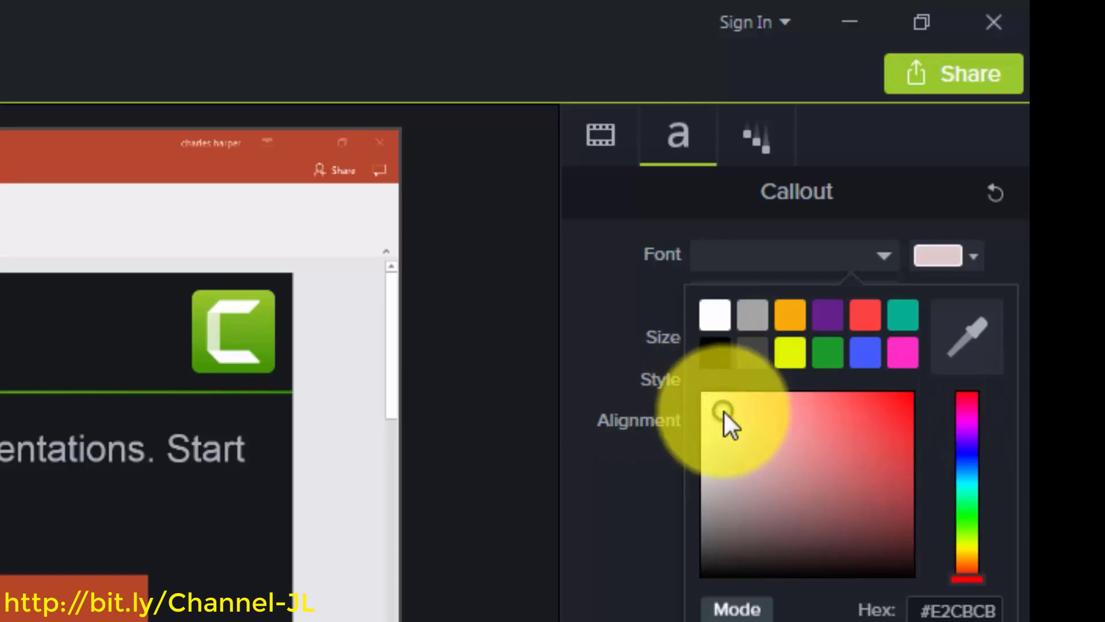
drag(808, 413, 967, 409)
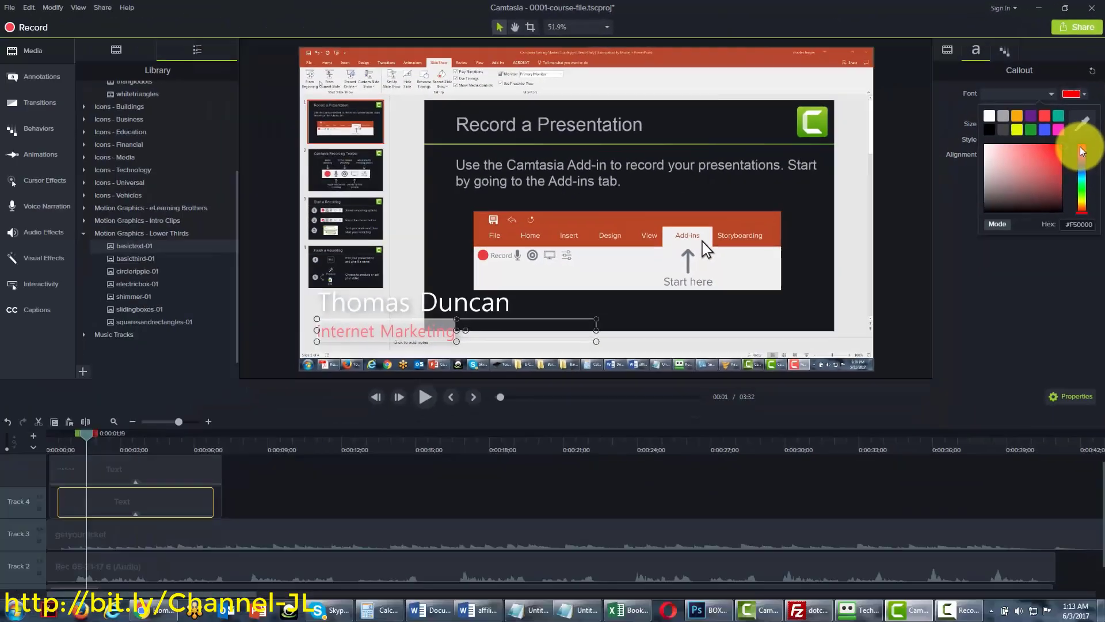
click(1041, 296)
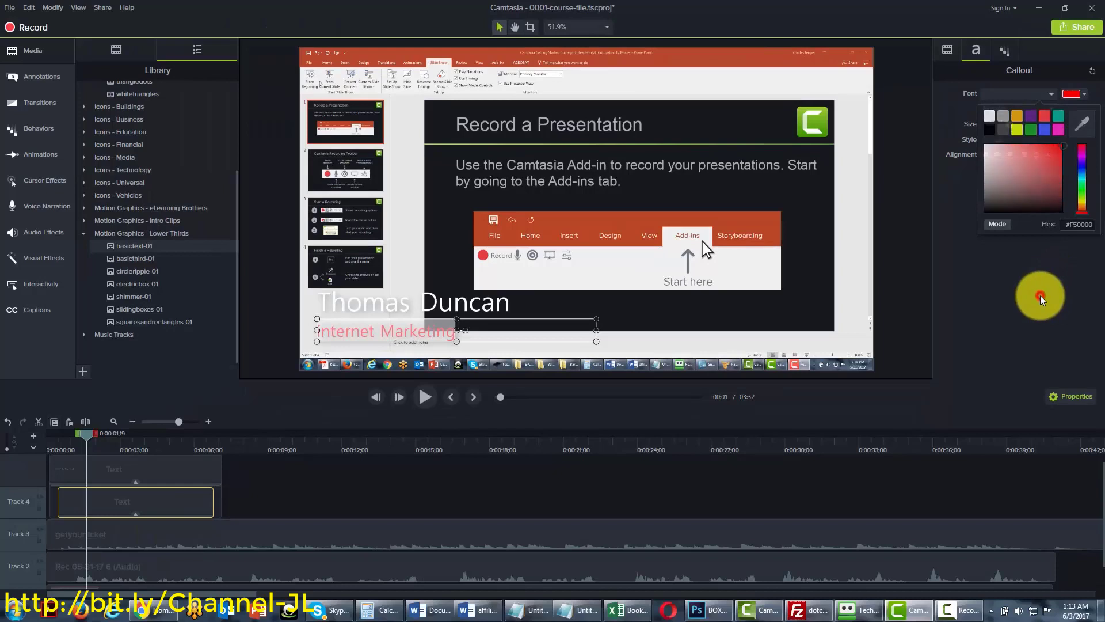
Turn the lower third's name line pure red
click(432, 311)
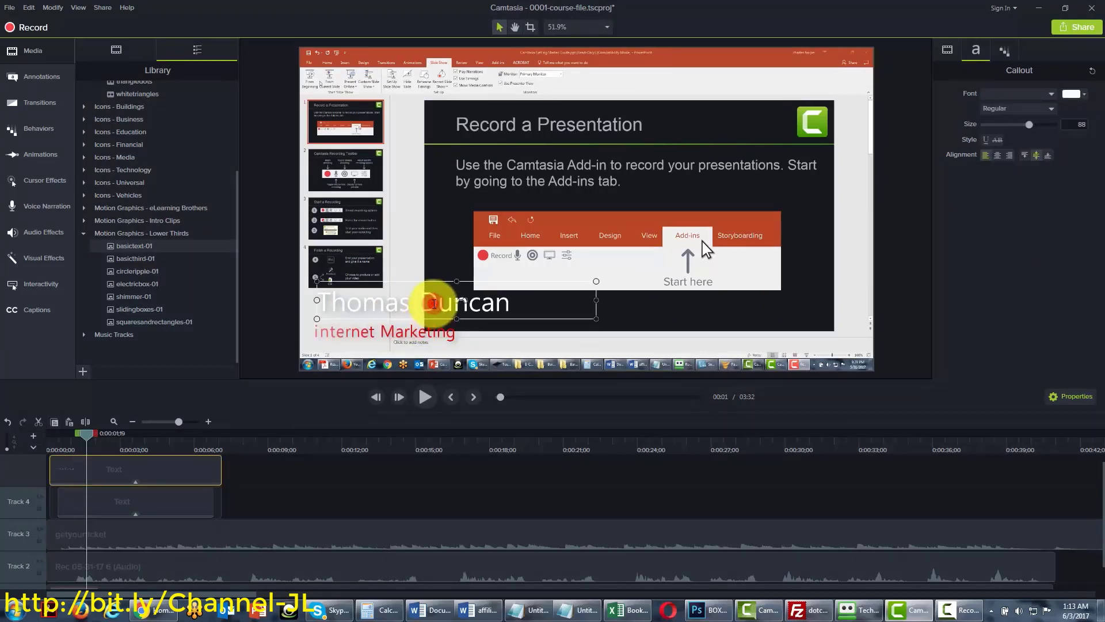
double_click(433, 303)
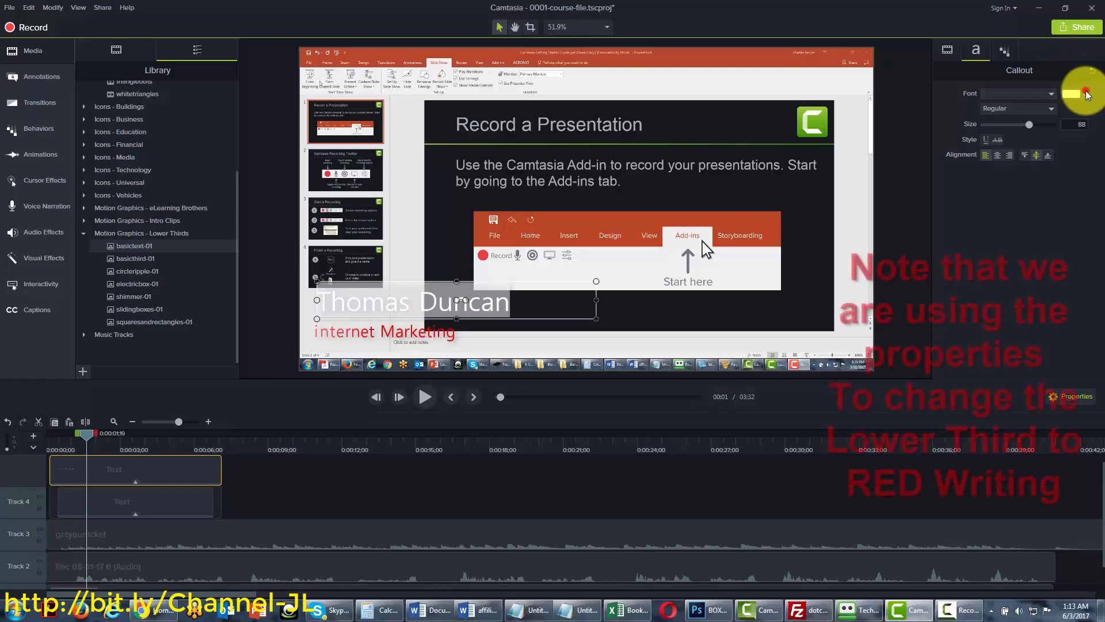
click(1086, 94)
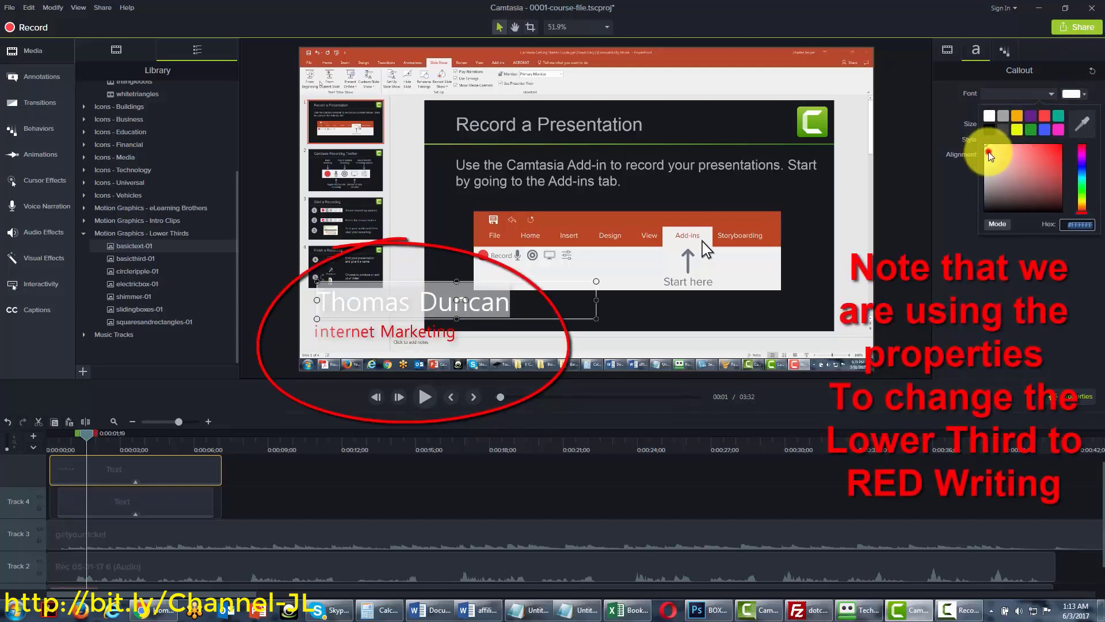
click(989, 151)
drag(1014, 147, 1078, 143)
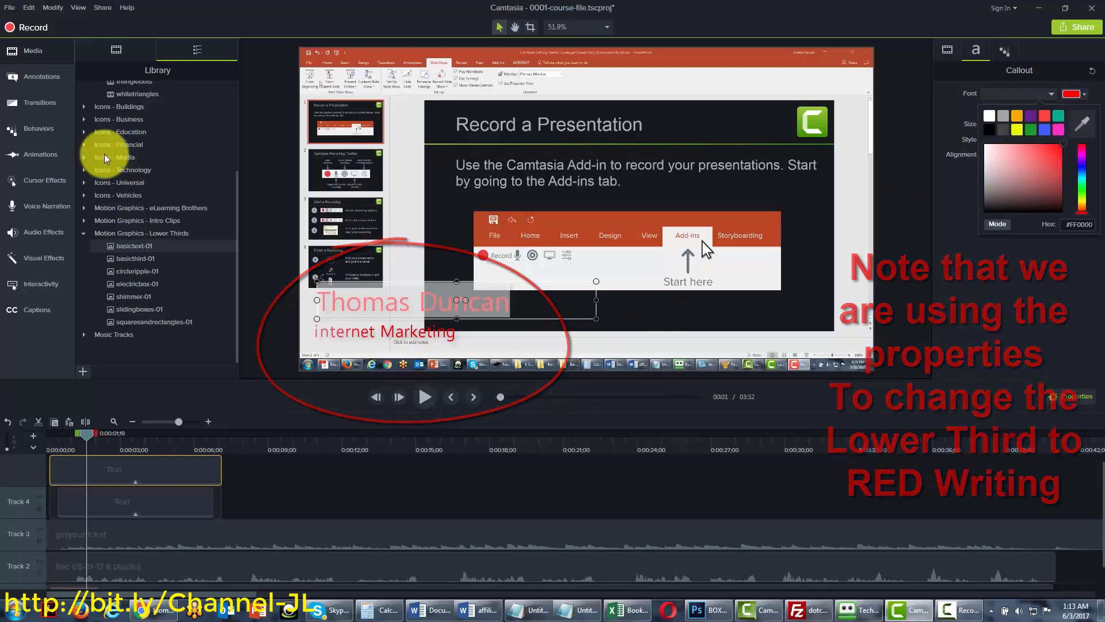
click(513, 302)
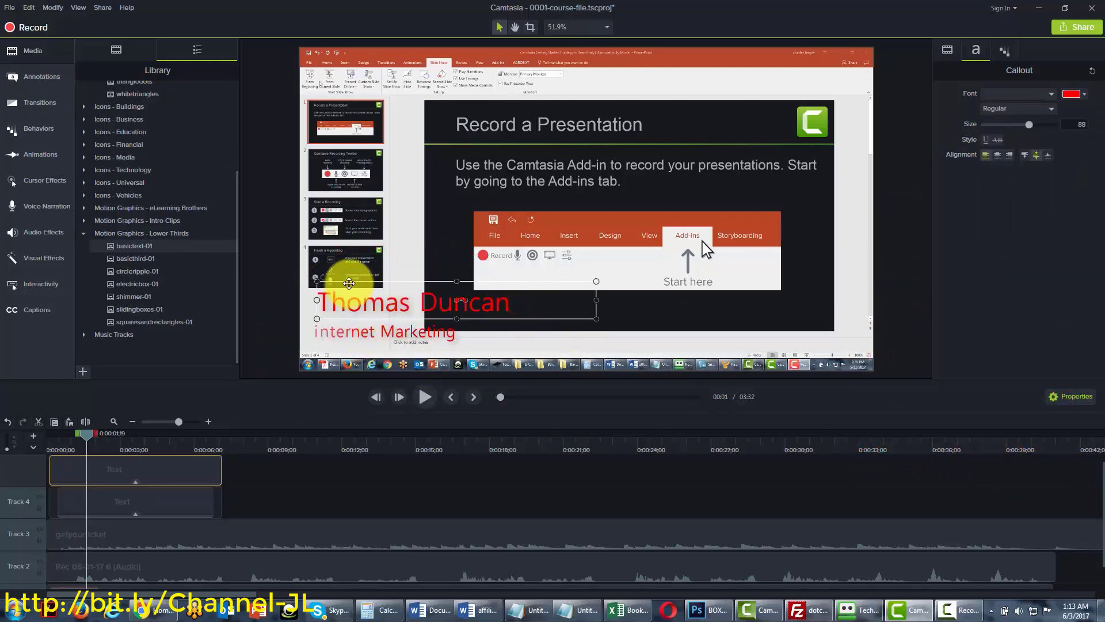
Move both lower-third lines to the lower right and trim the subtitle clip to about four seconds
drag(352, 288, 480, 304)
click(395, 330)
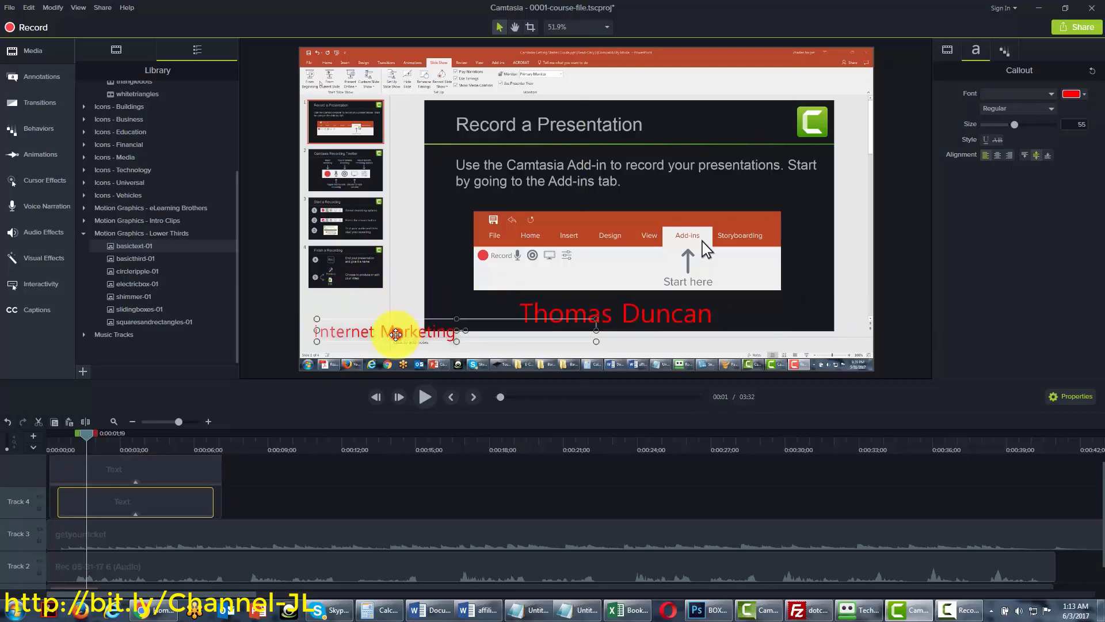
drag(398, 320, 628, 336)
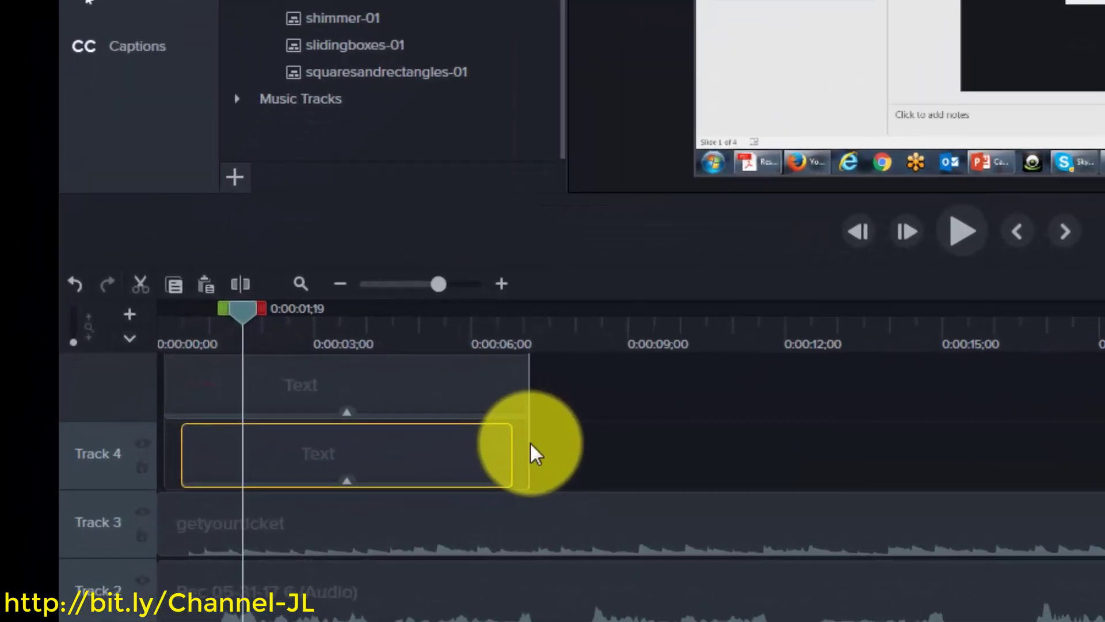
drag(463, 455, 919, 431)
drag(822, 429, 407, 414)
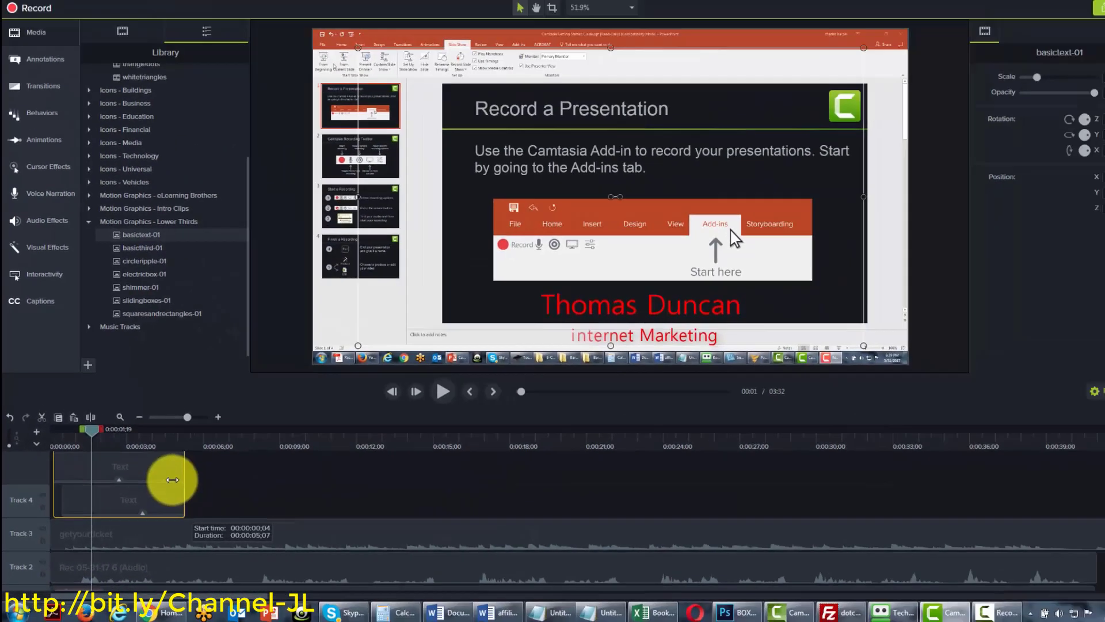
drag(173, 479, 152, 480)
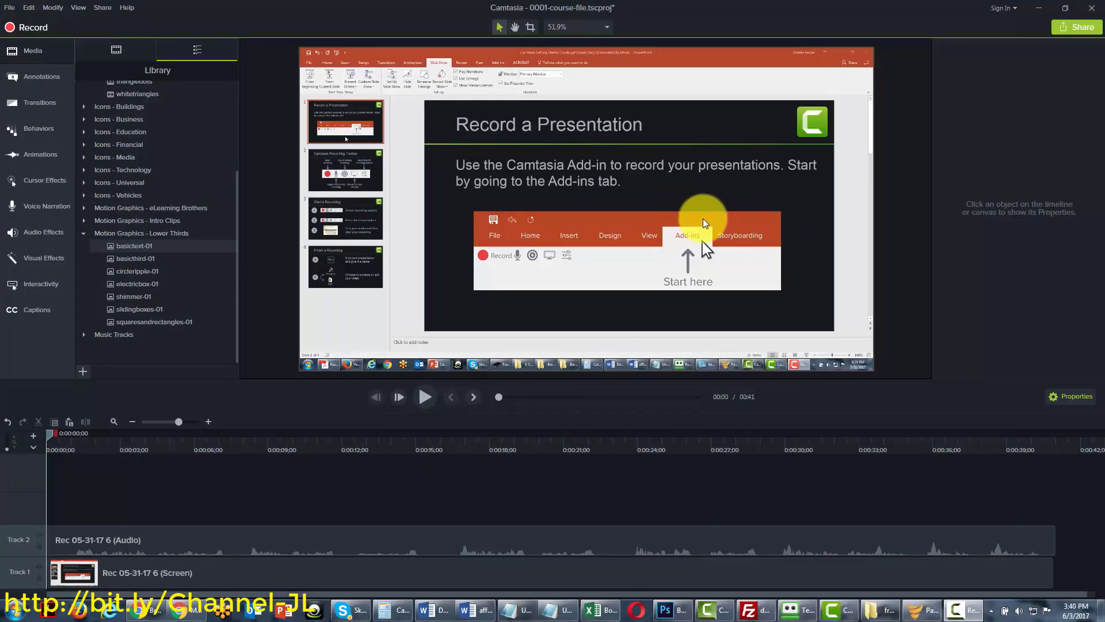
Open the Annotations panel listing Basic callouts like ABC speech bubbles, clouds and arrows
click(29, 77)
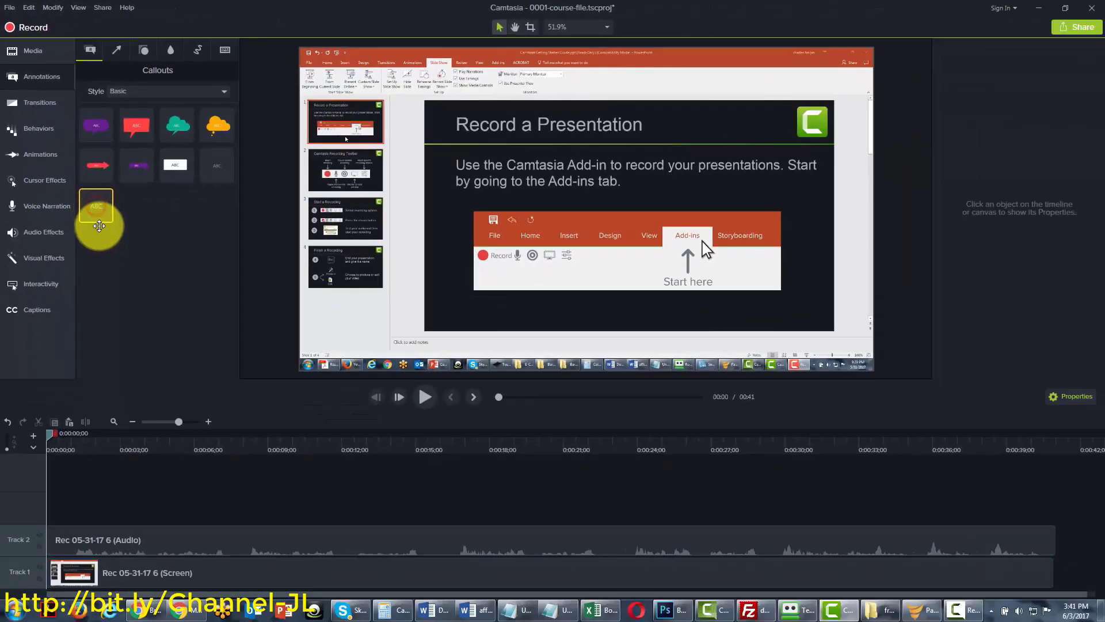
Add a plain ABC text callout to Track 3 and move it to the slide's lower left
drag(99, 225, 95, 496)
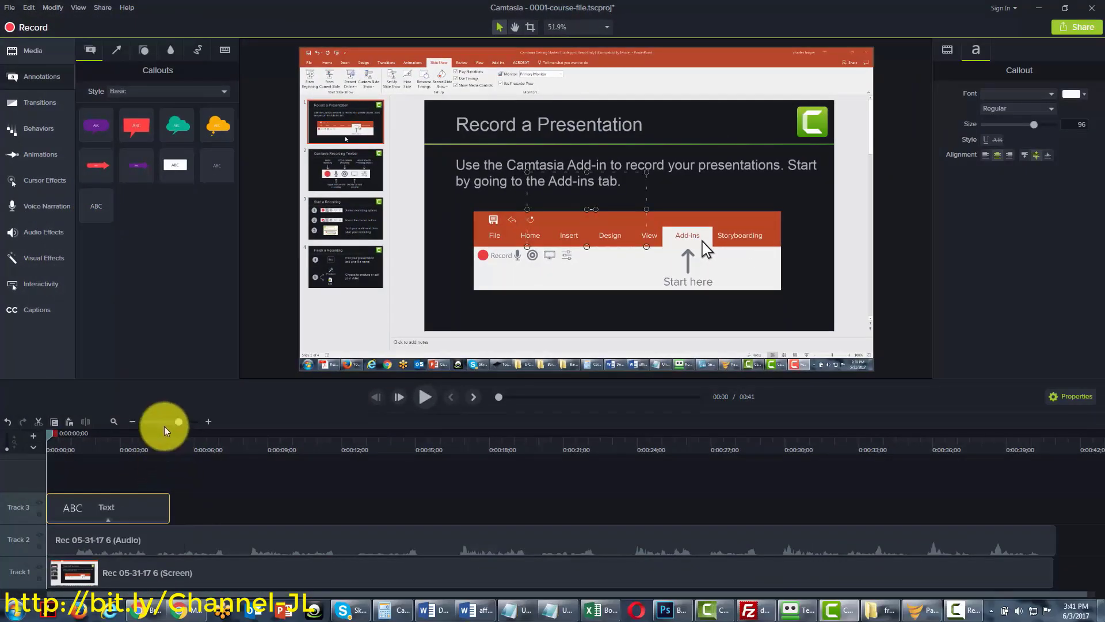
drag(46, 434, 52, 434)
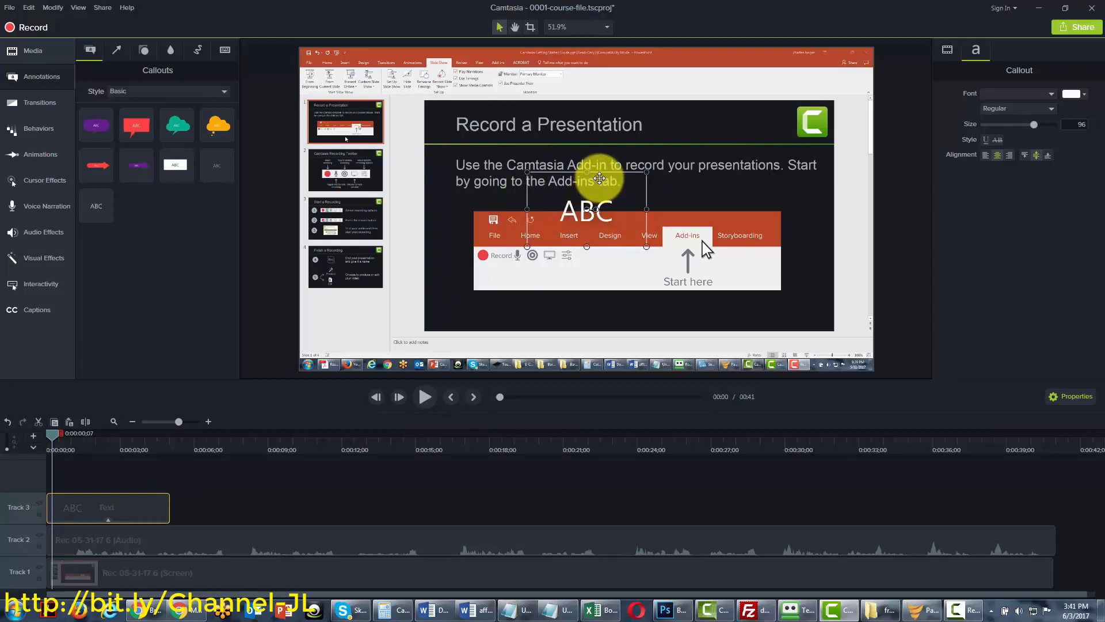
drag(599, 179, 396, 278)
drag(382, 283, 372, 286)
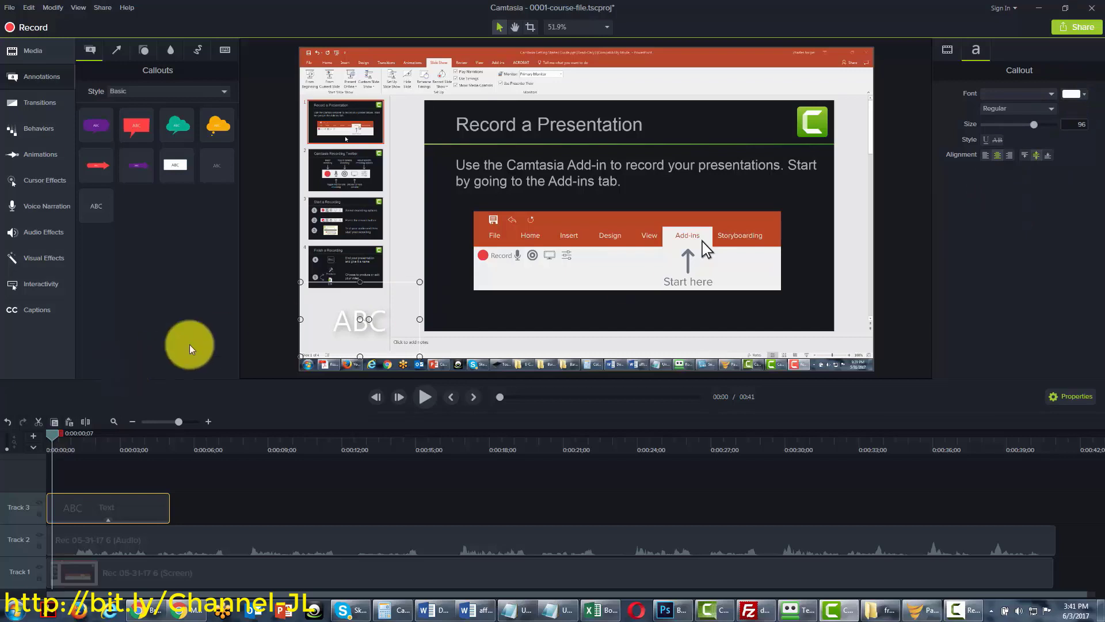
Set the ABC callout's text colour to black
double_click(370, 325)
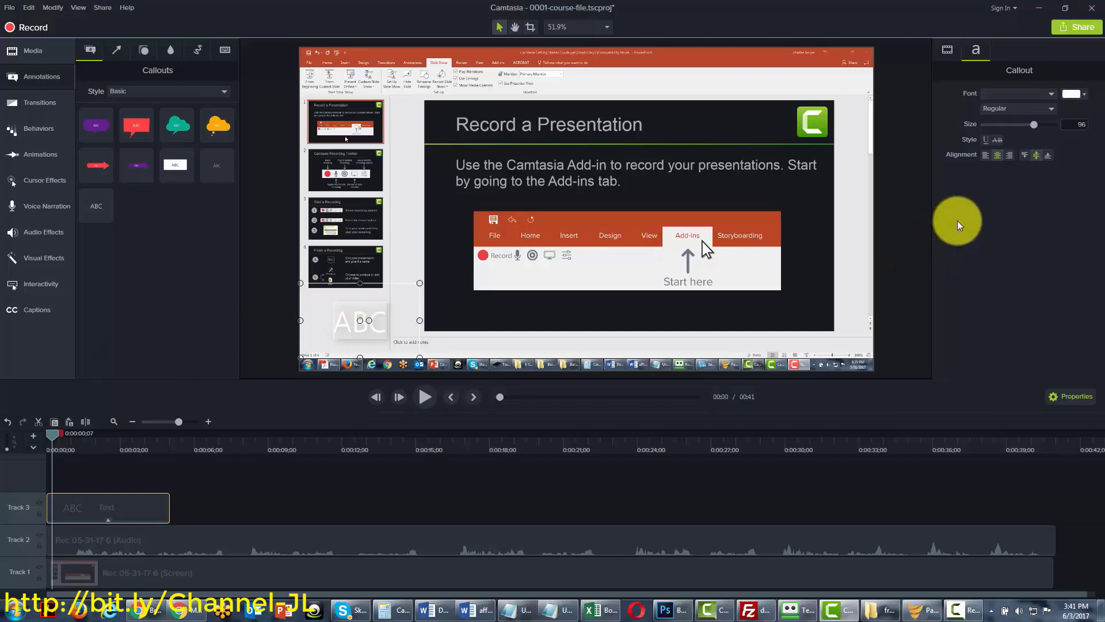
click(1082, 95)
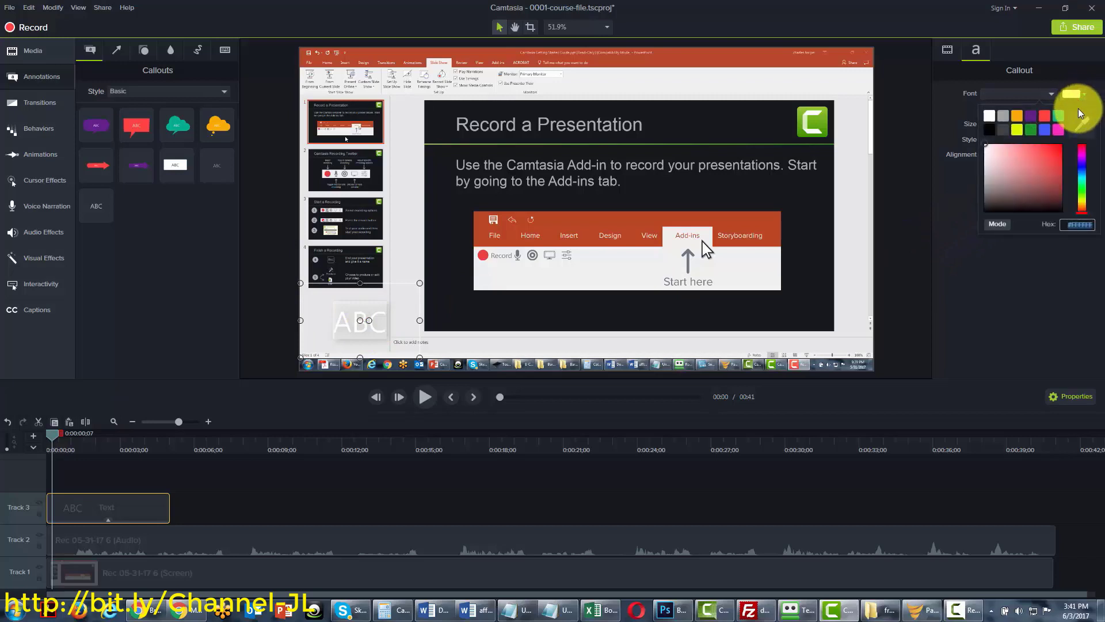
click(1033, 182)
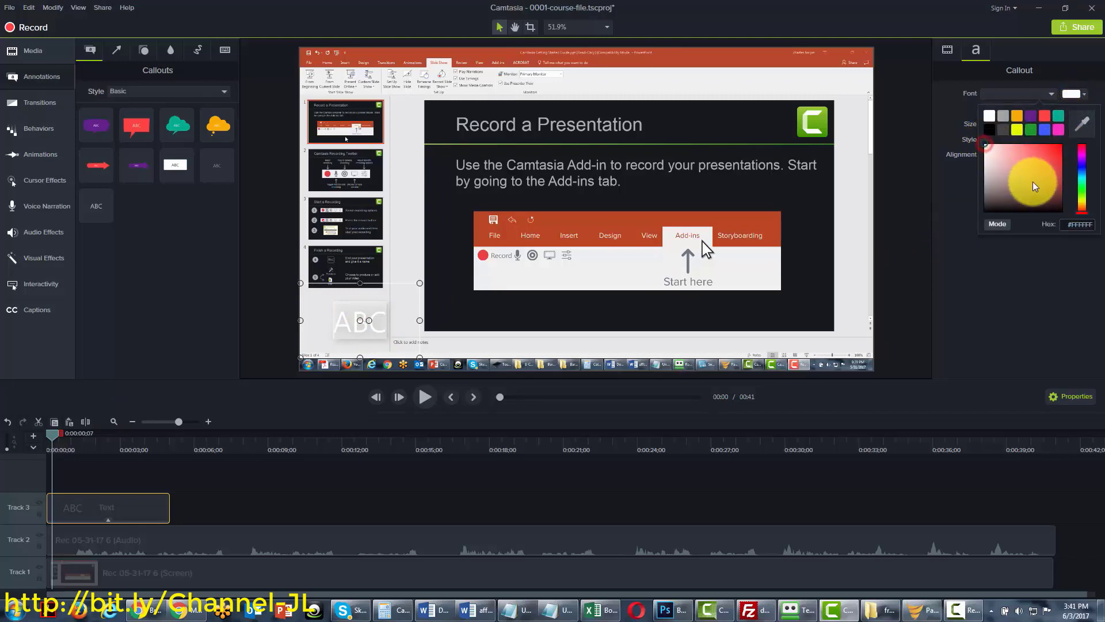
click(360, 321)
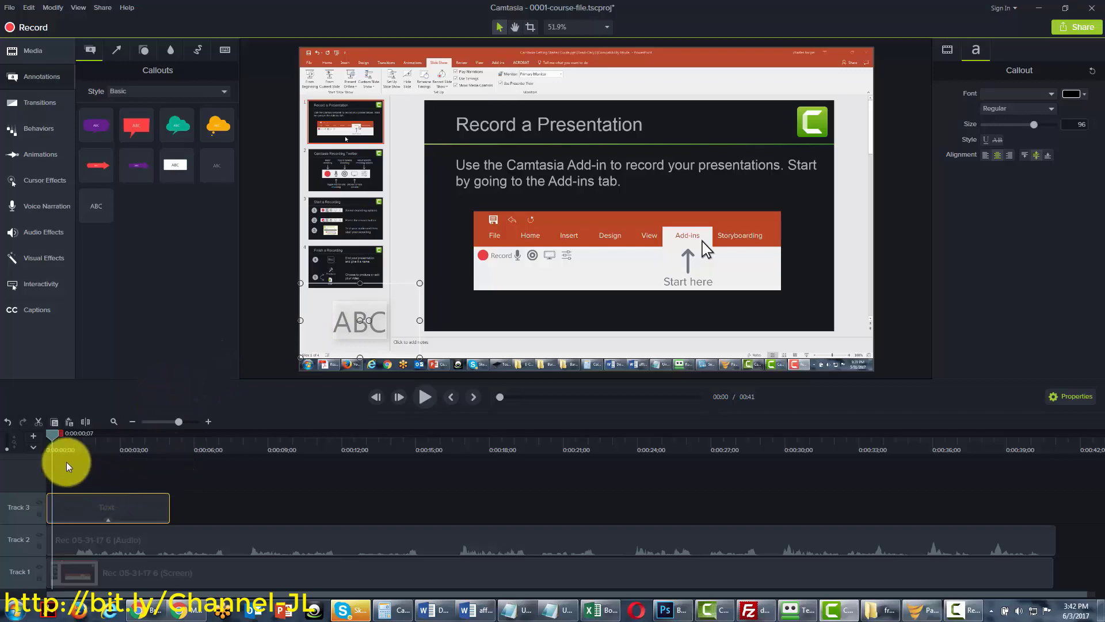
Shift the ABC callout clip to start about 13 seconds in and centre it on the Add-ins ribbon
drag(54, 434, 259, 434)
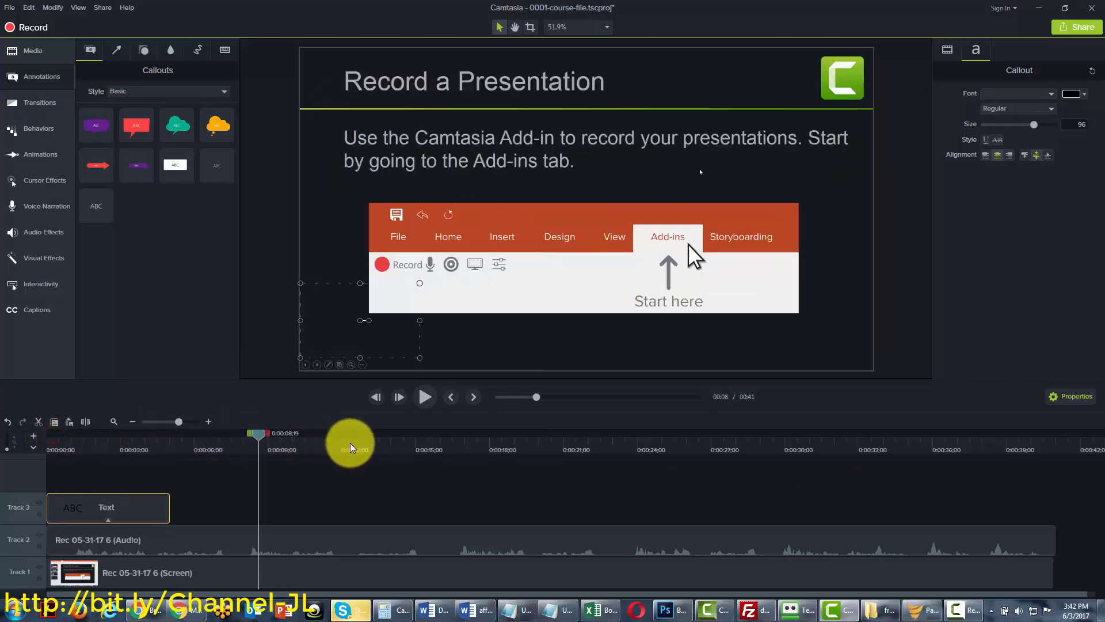
click(350, 444)
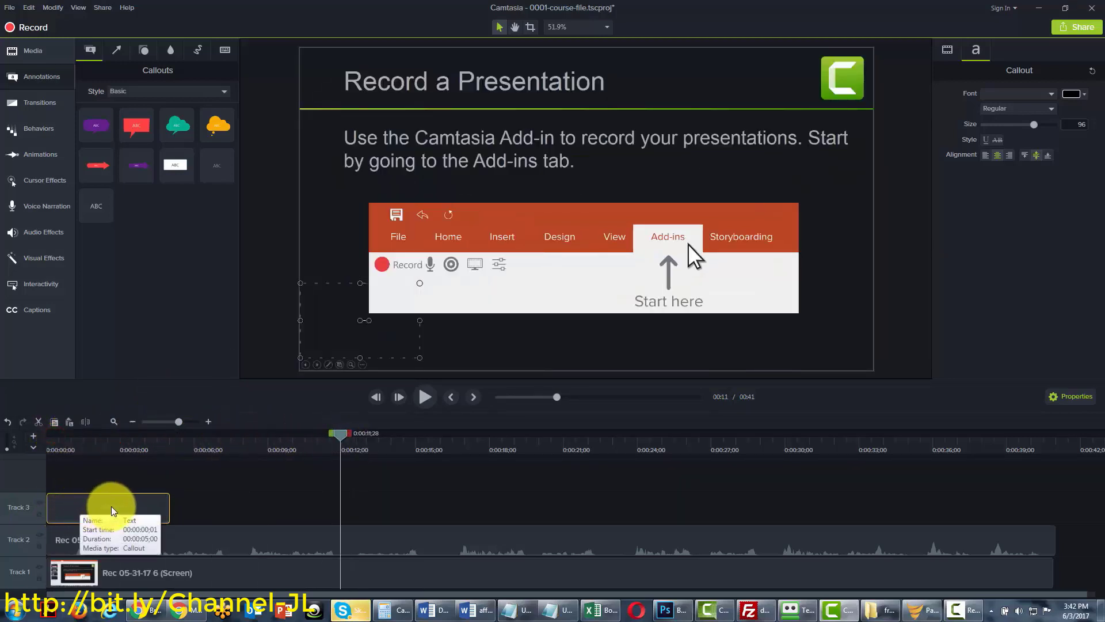
drag(112, 506, 451, 503)
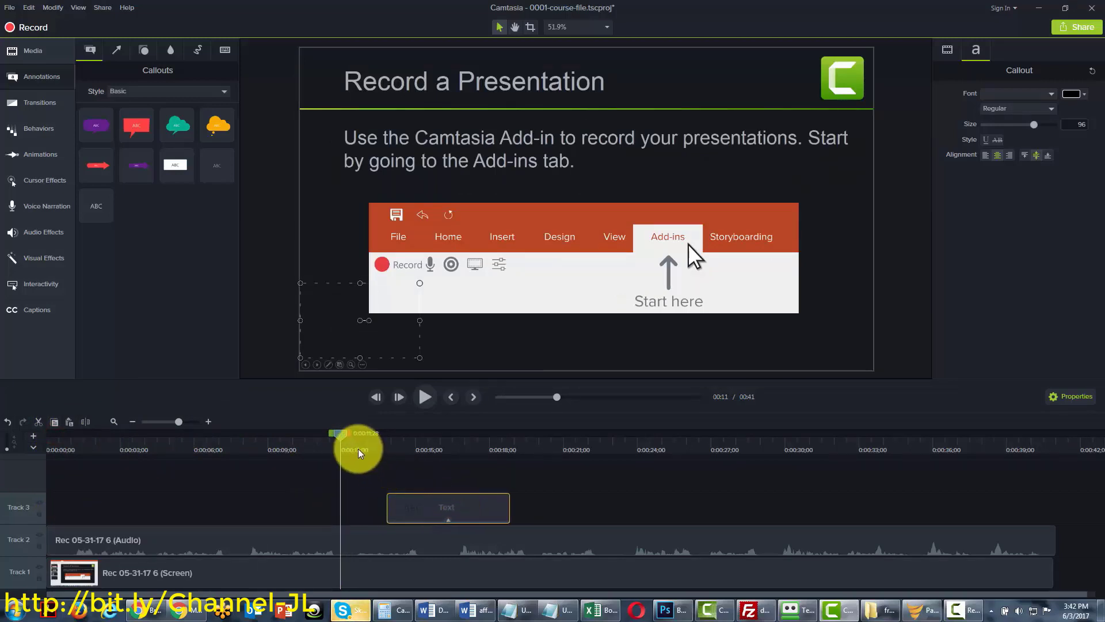
drag(337, 437, 423, 441)
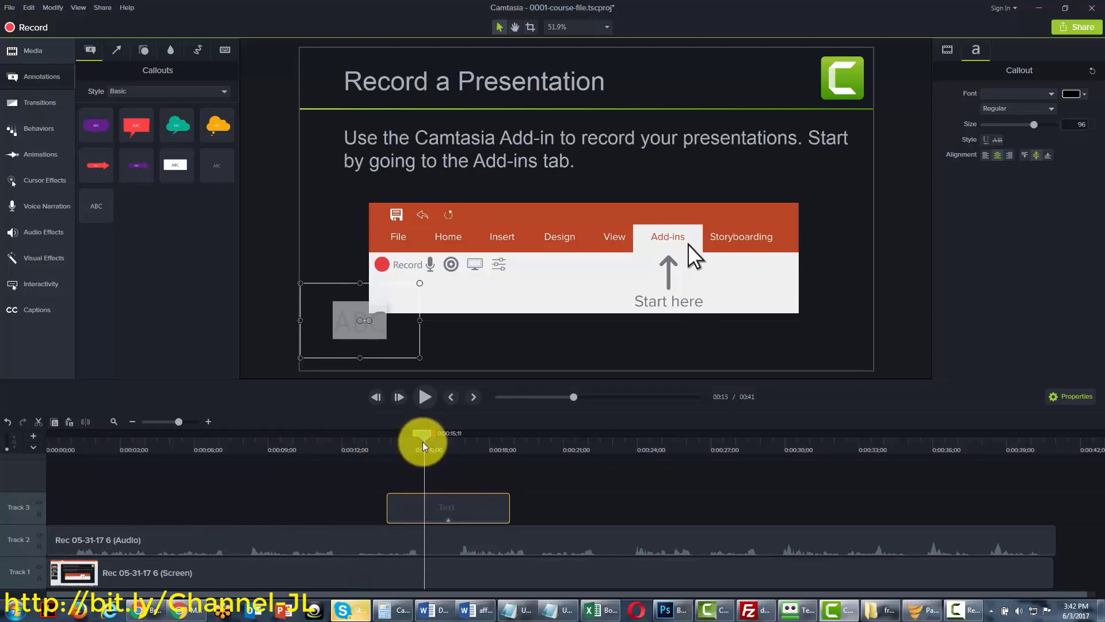
drag(334, 340, 528, 304)
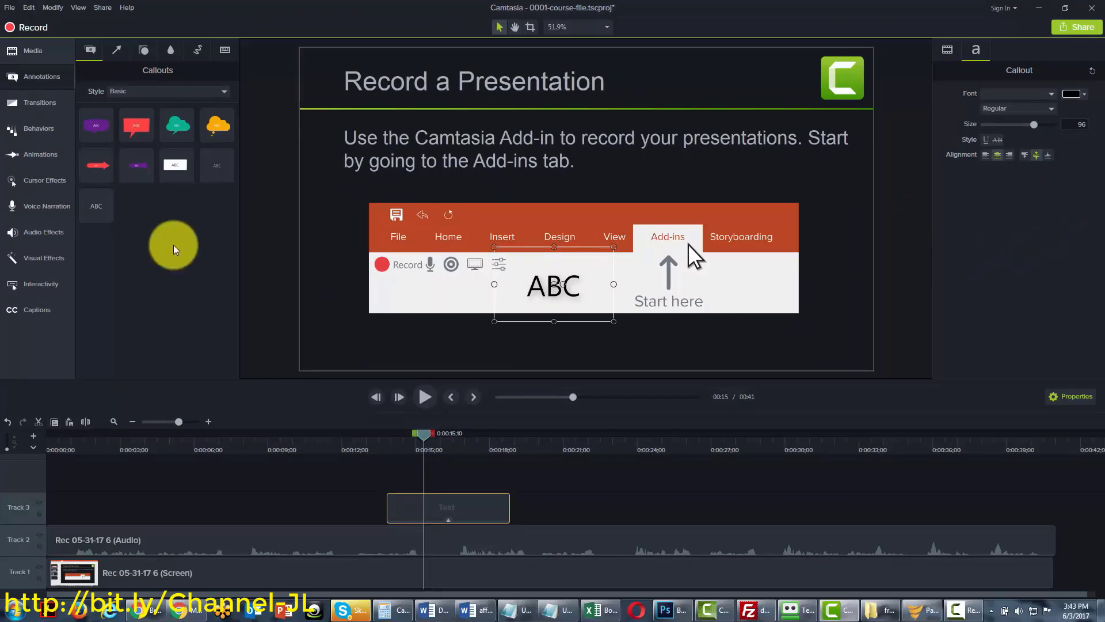
Place the red arrow callout beside the ABC text, retitle it 'arrow', and start its clip near 0:10;28
drag(99, 166, 293, 357)
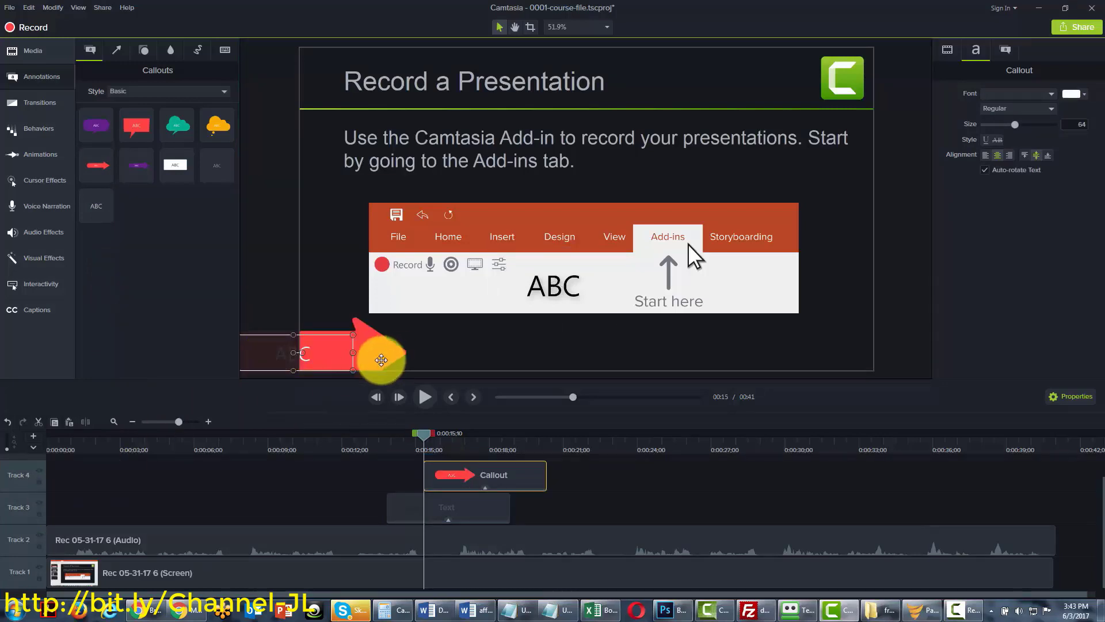
click(352, 328)
drag(357, 330, 403, 297)
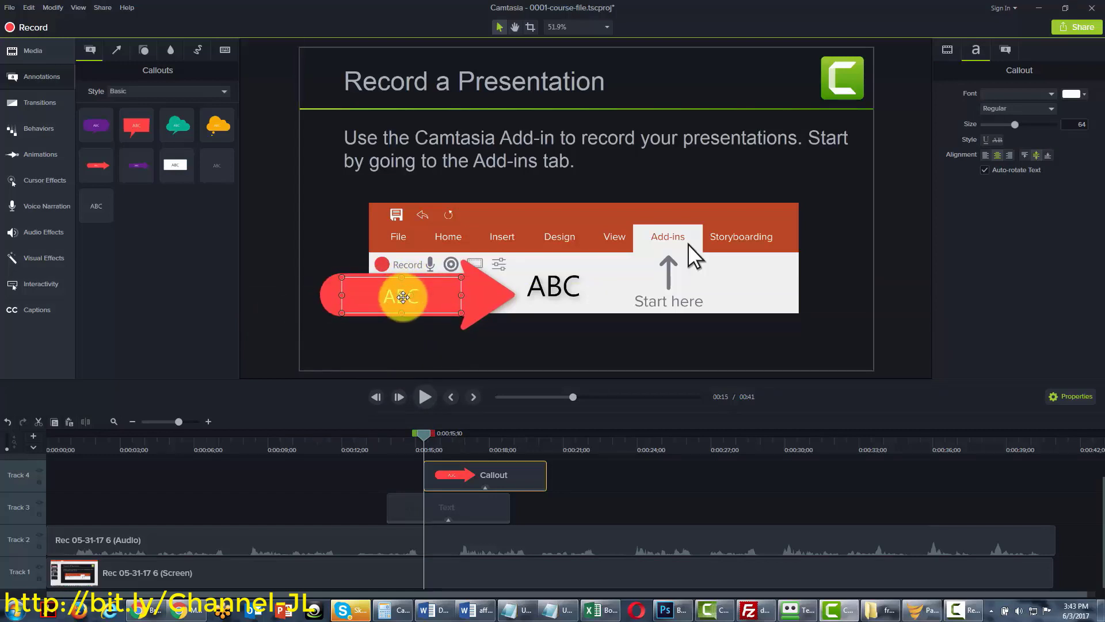
double_click(402, 295)
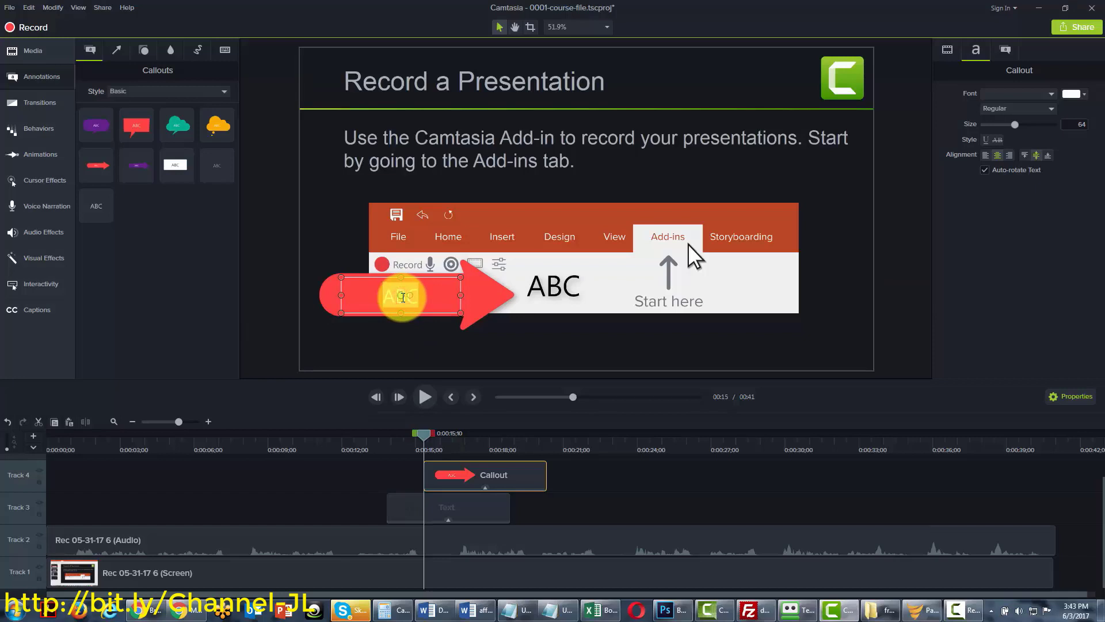
text(arrow)
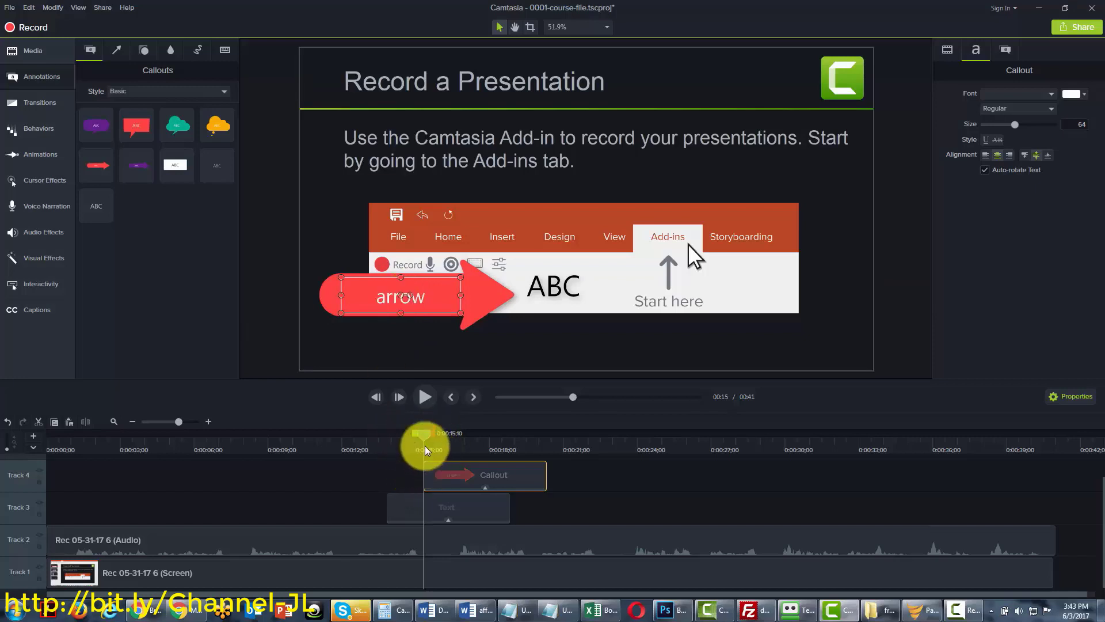
drag(415, 437, 335, 441)
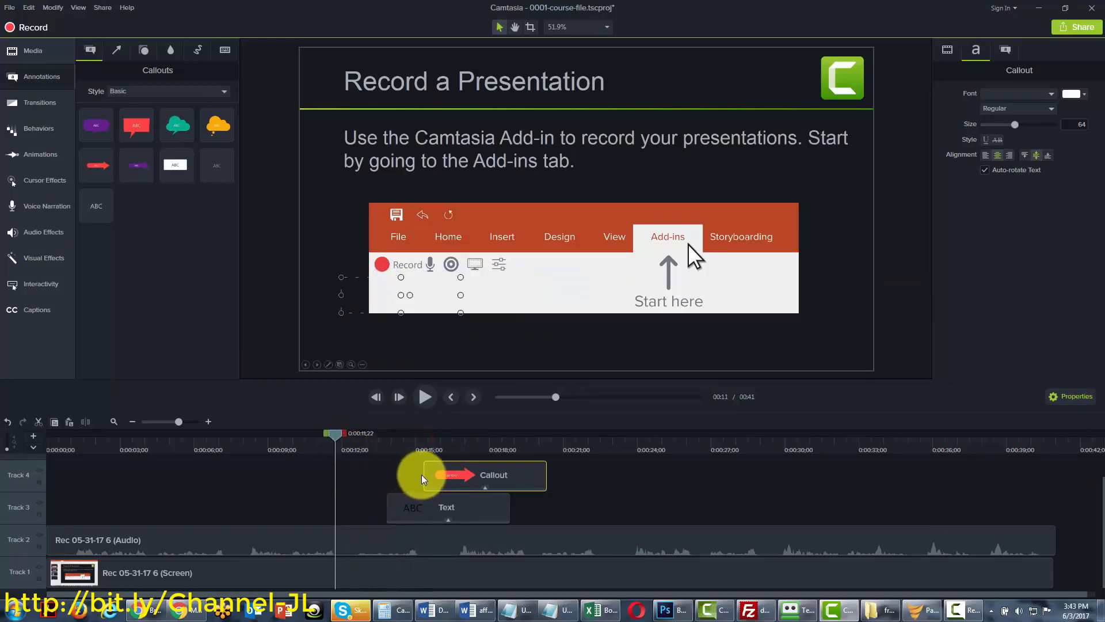
drag(422, 475, 314, 468)
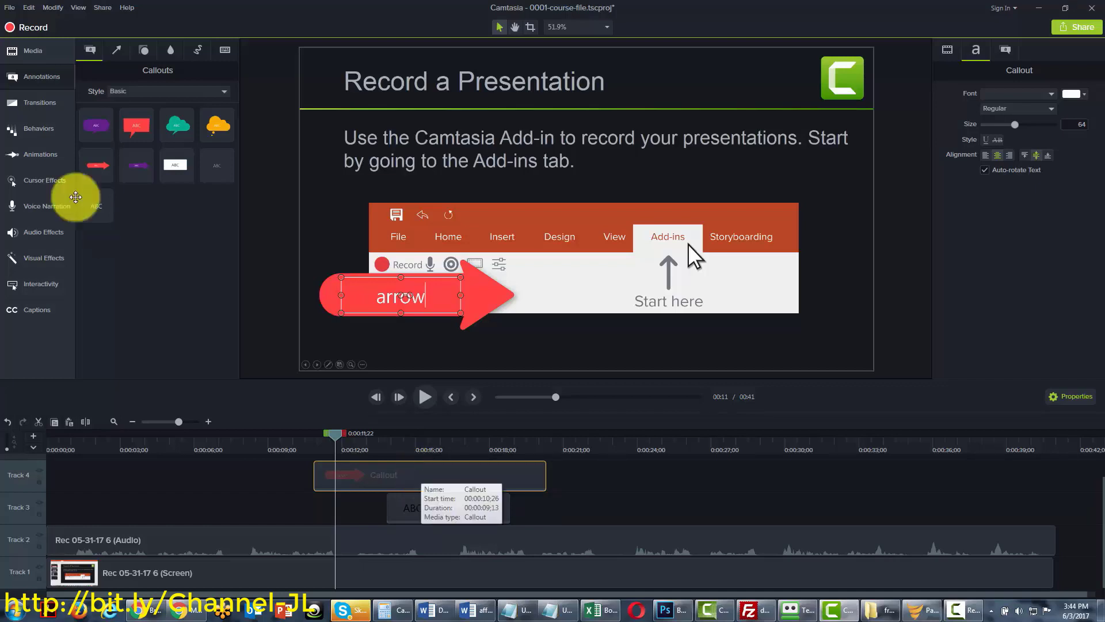
Add a near-black arrow pointing up-right beside the red callout, with line thickness 19
click(117, 52)
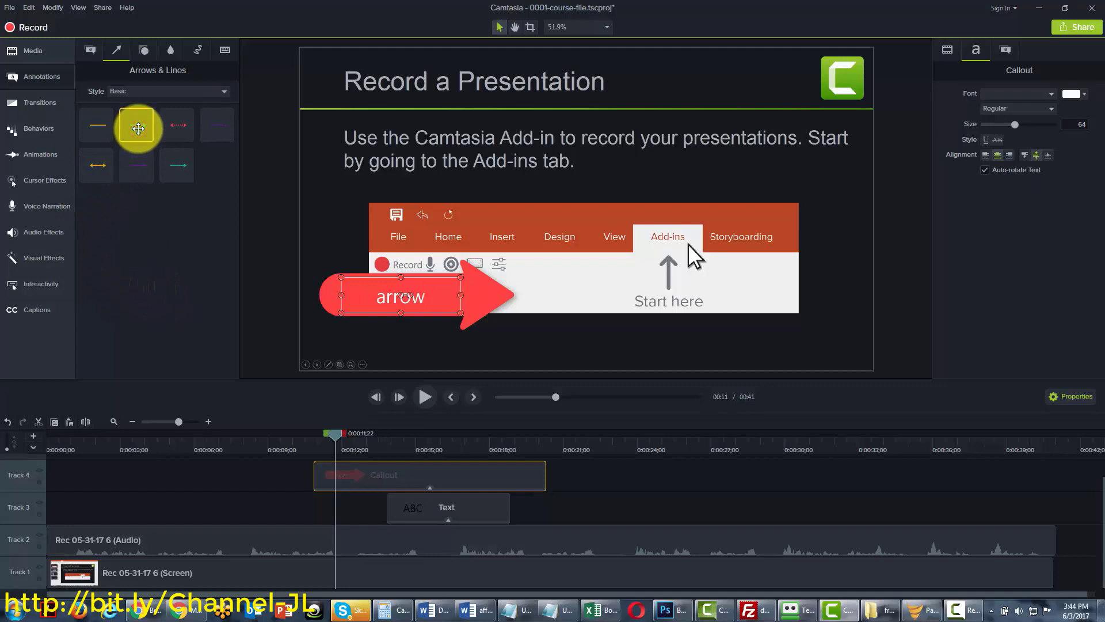
drag(138, 128, 581, 278)
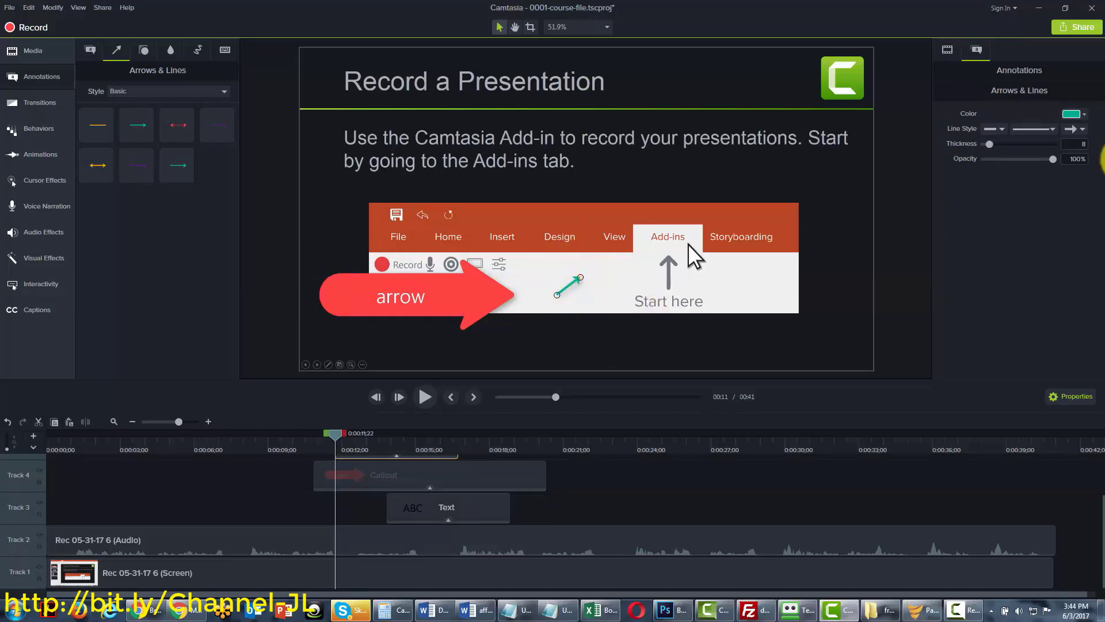
click(1085, 117)
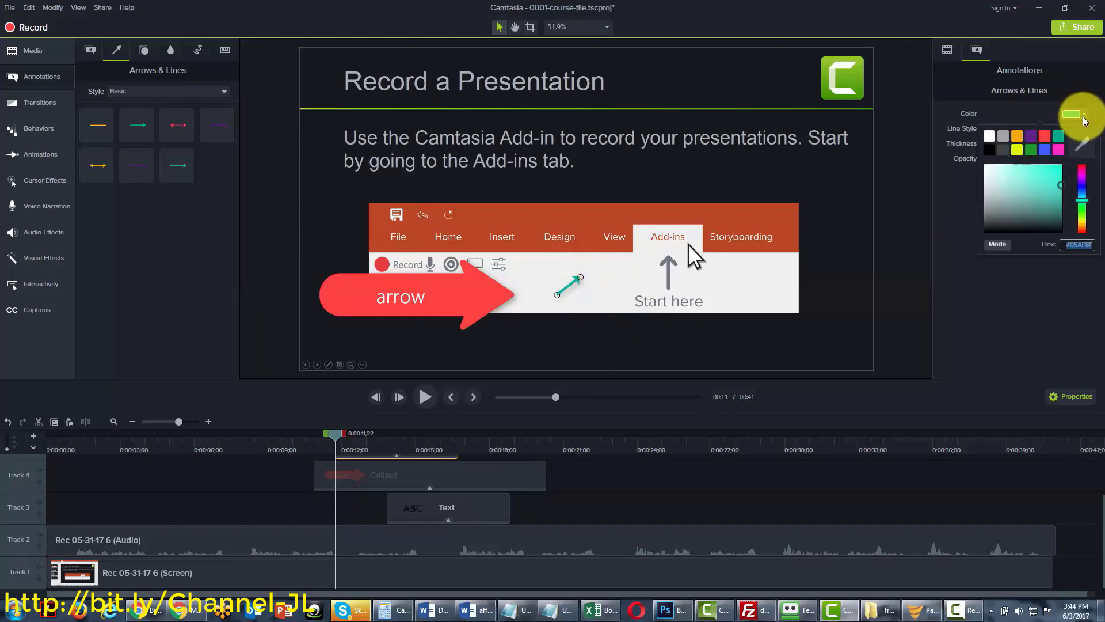
click(1064, 186)
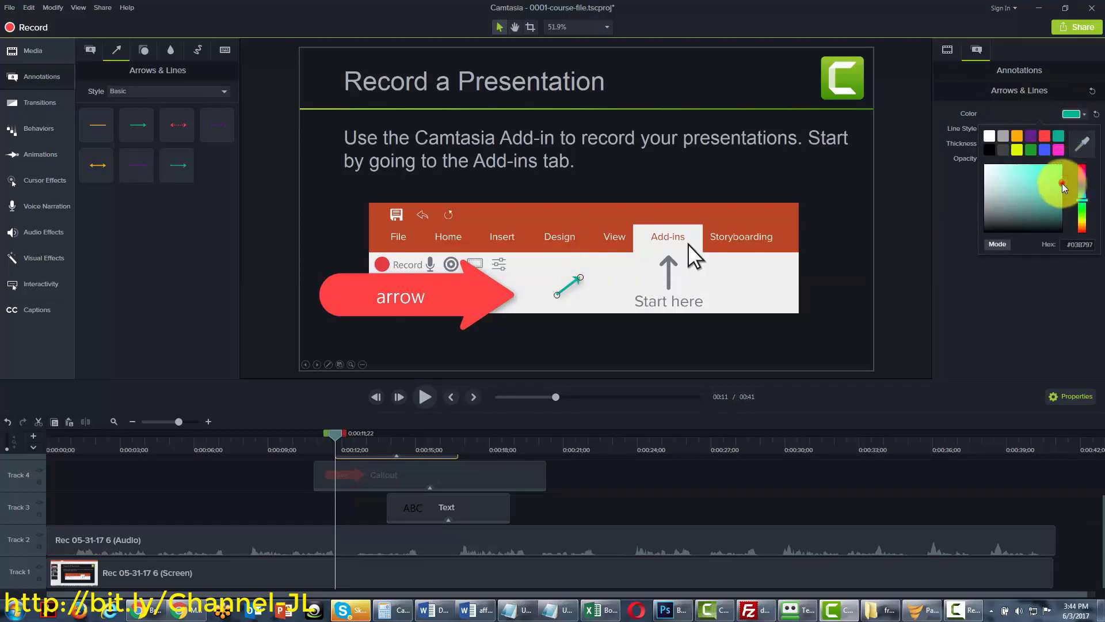
drag(1062, 184, 1061, 234)
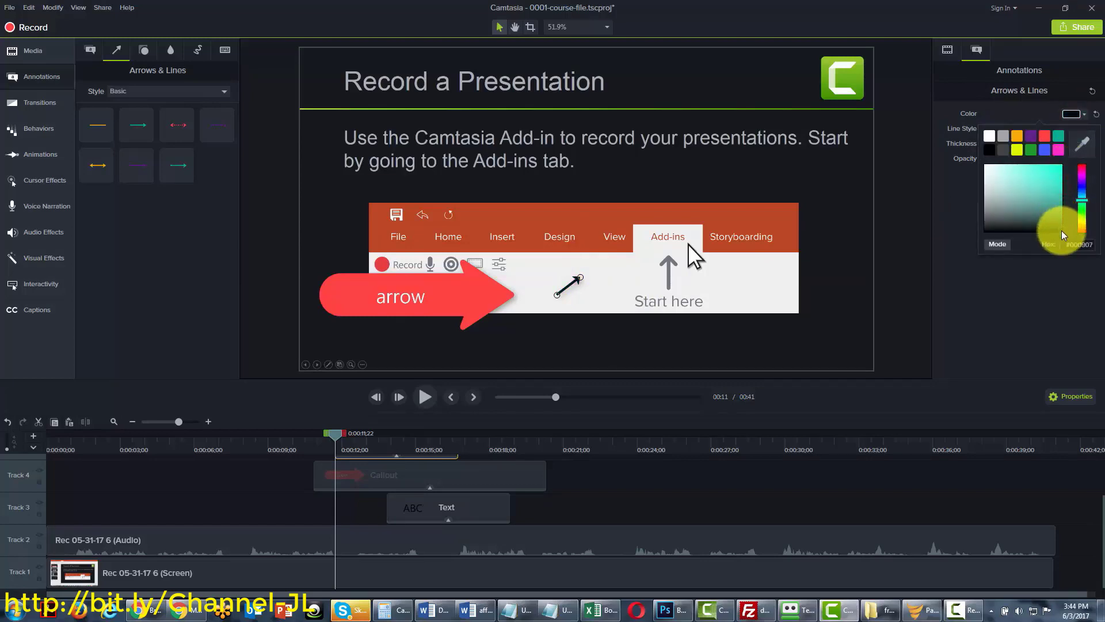
click(1044, 292)
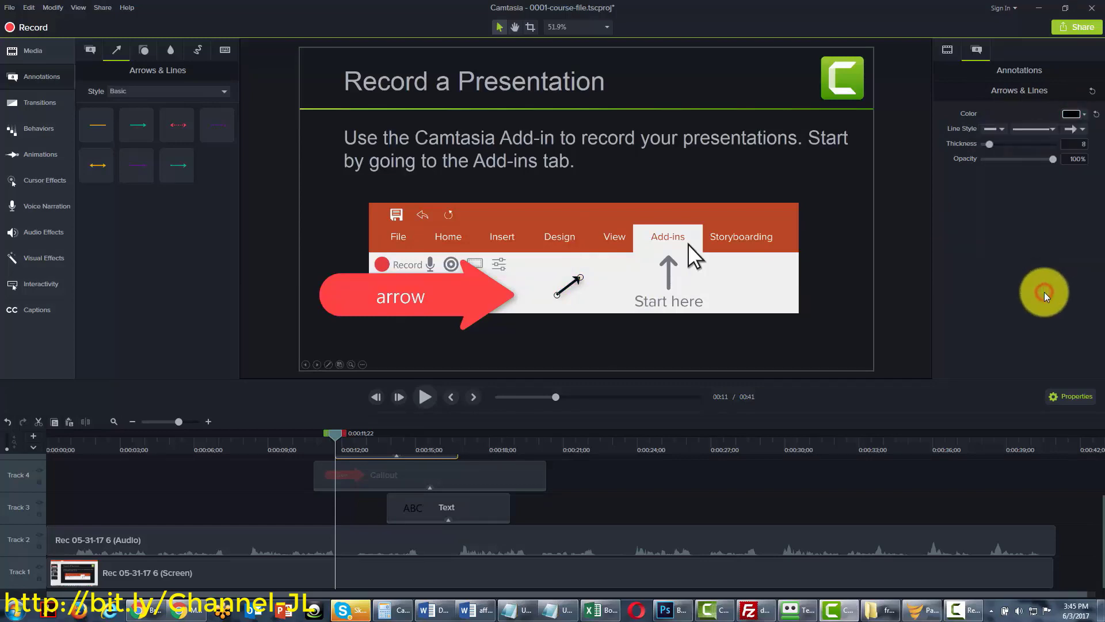
click(1004, 129)
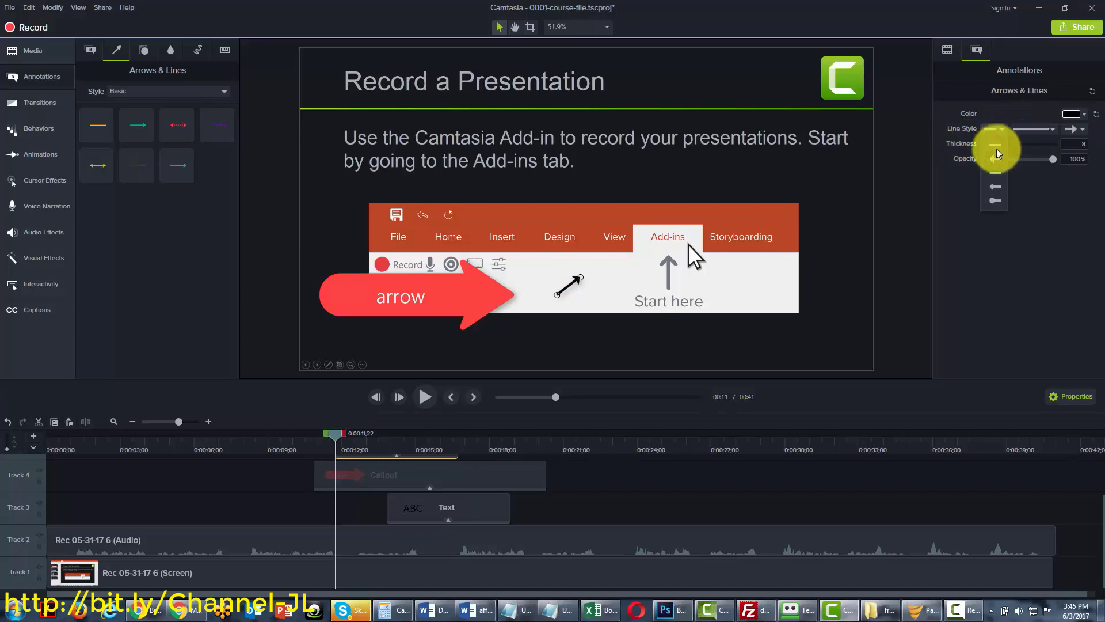
click(1058, 143)
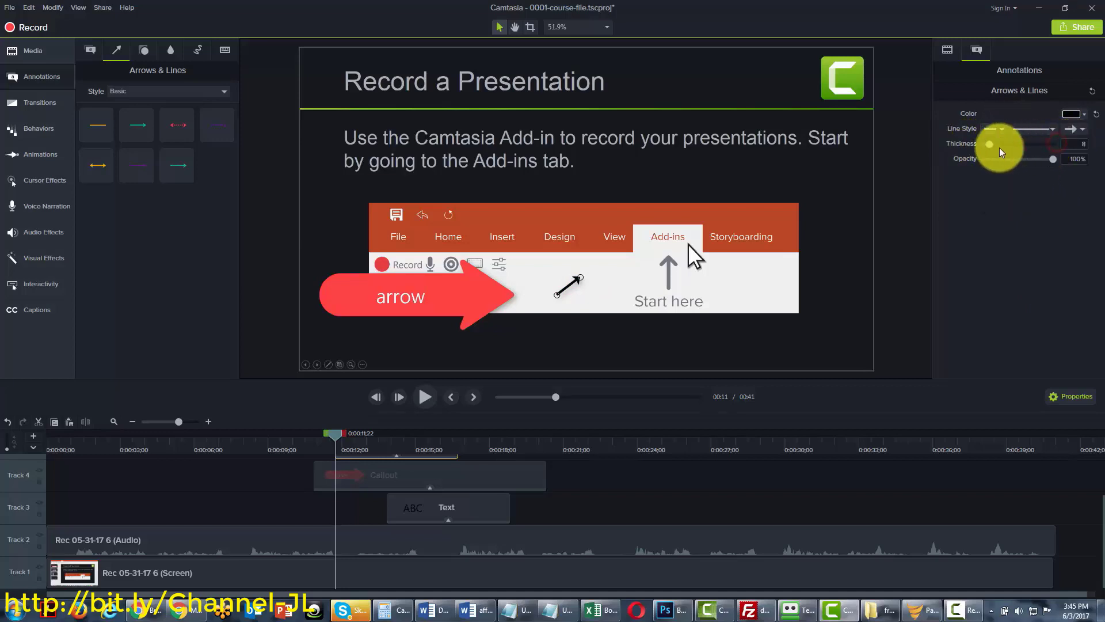
mouse_move(989, 144)
mouse_down()
mouse_move(1042, 137)
mouse_move(983, 146)
mouse_move(997, 141)
mouse_up()
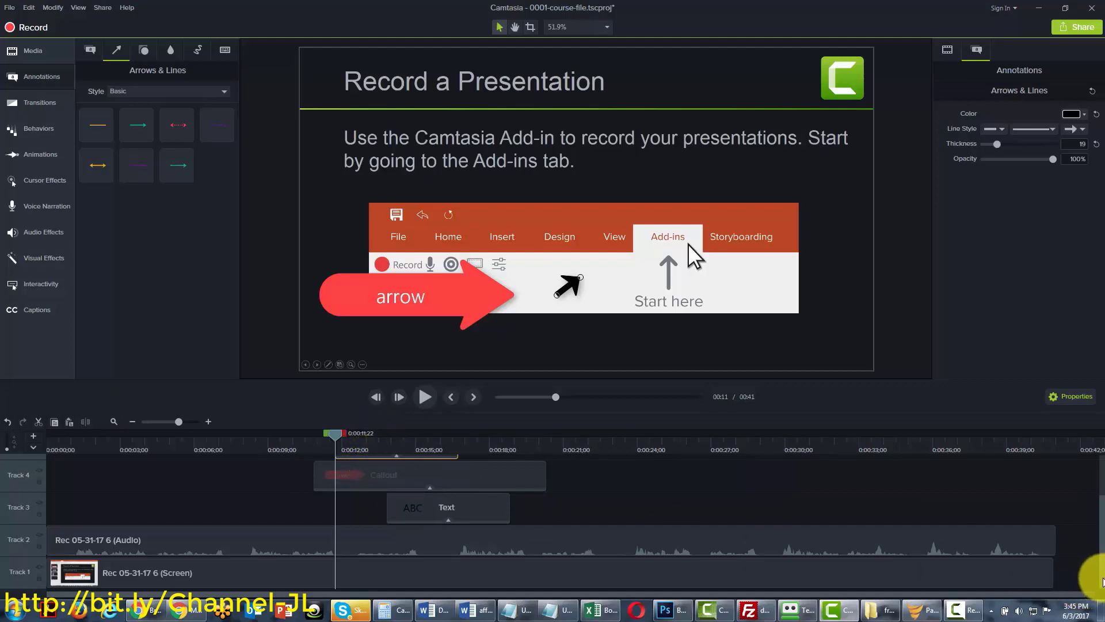
Rename the arrow's timeline track from its header's context menu
drag(1103, 580, 1103, 550)
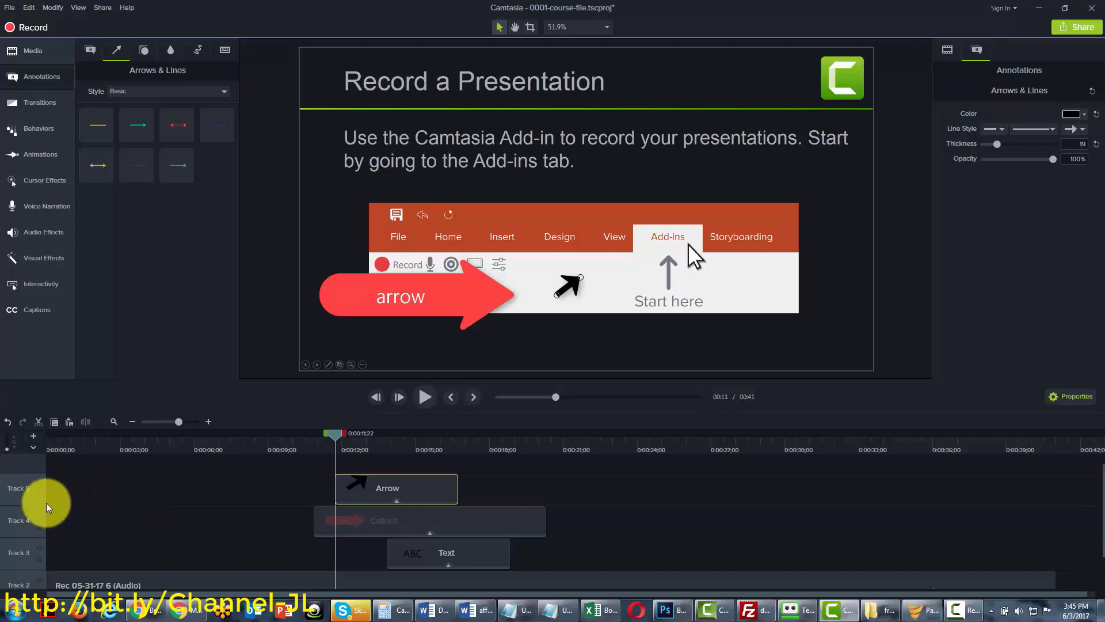
right_click(19, 490)
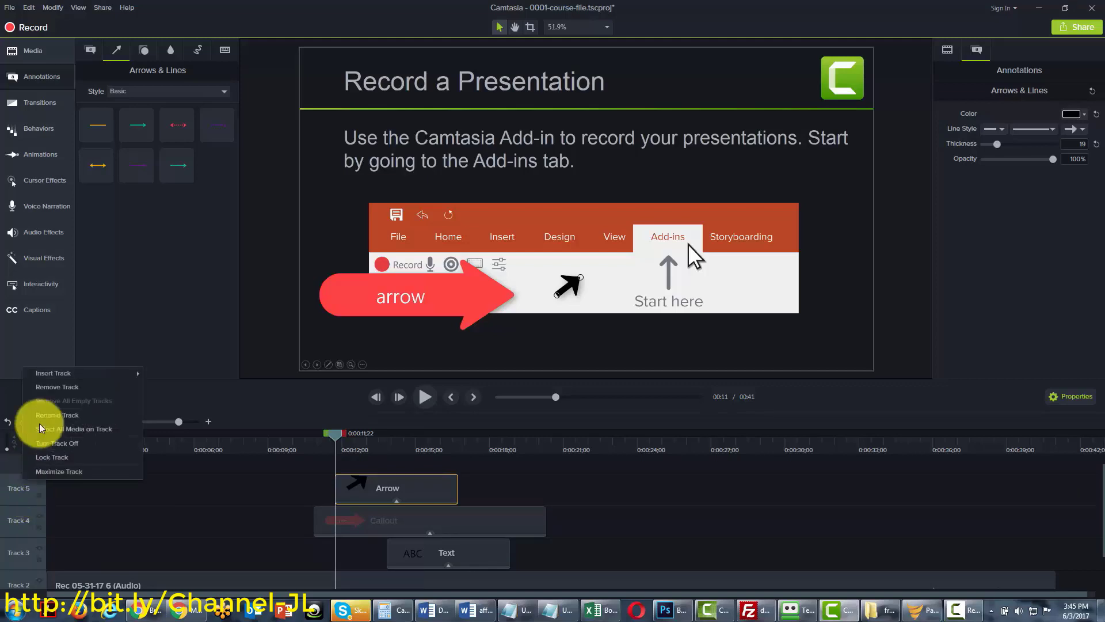
click(47, 416)
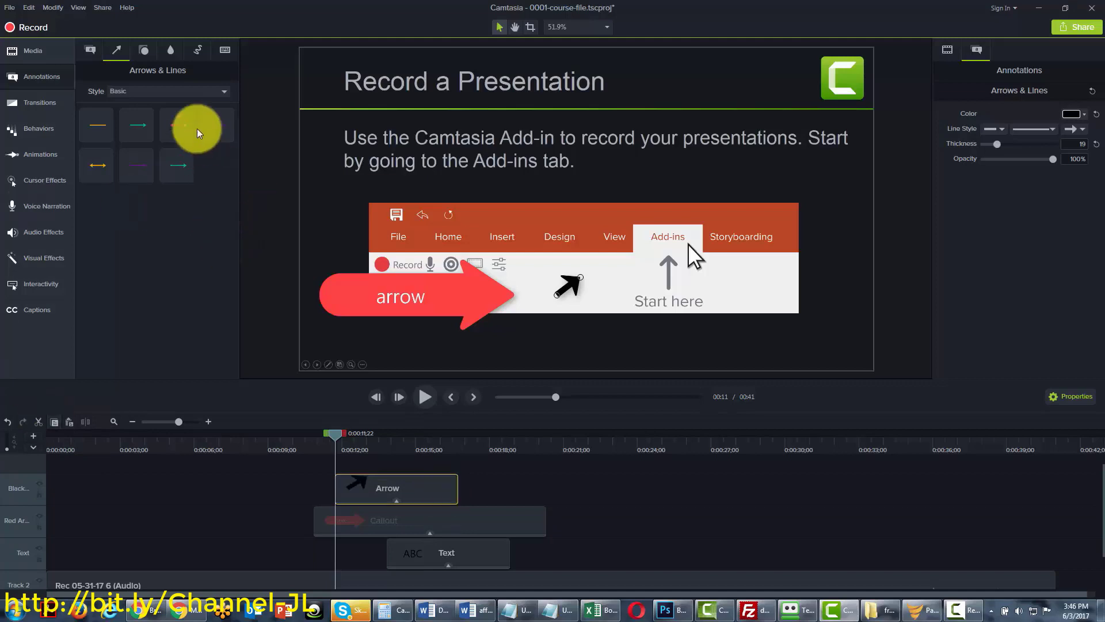
Preview the Bold arrow style set with the black arrow's clip selected around 0:00:12
click(136, 125)
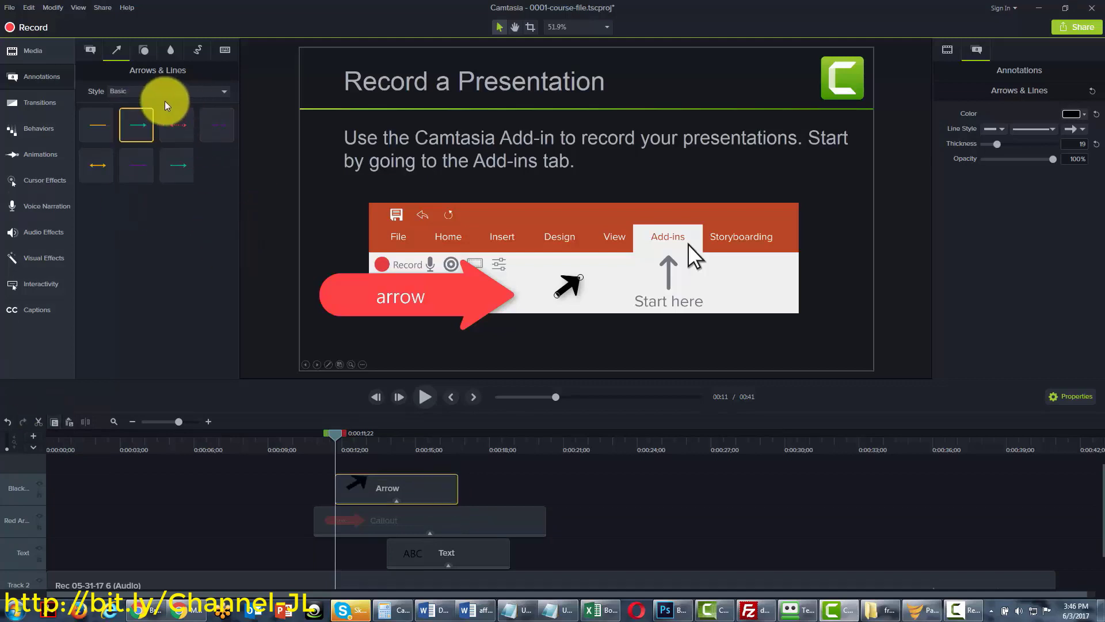
click(225, 92)
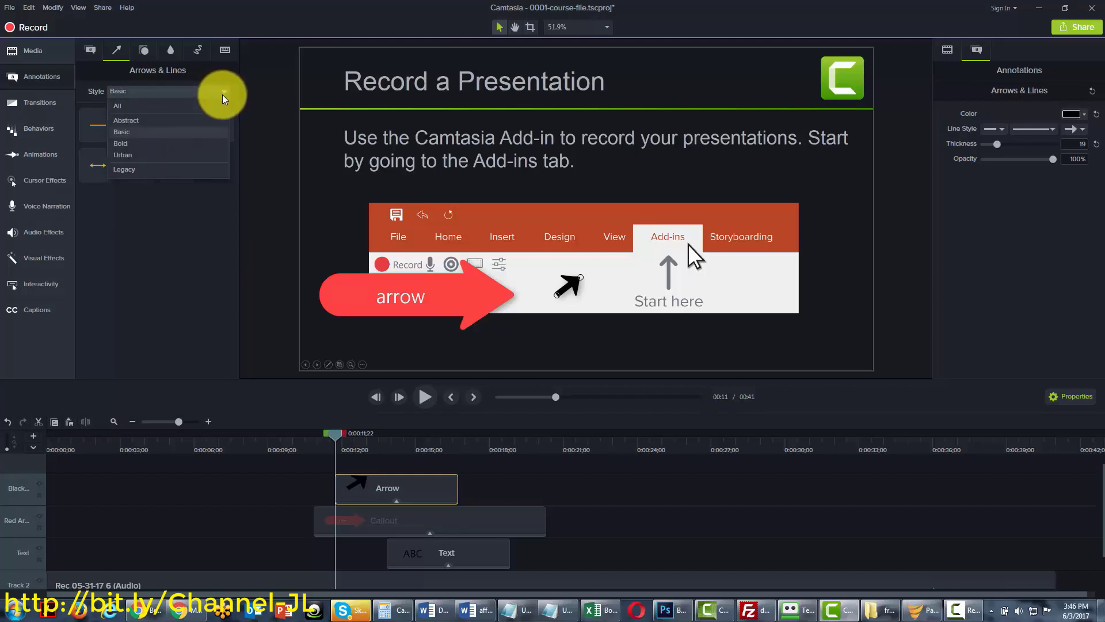
click(201, 148)
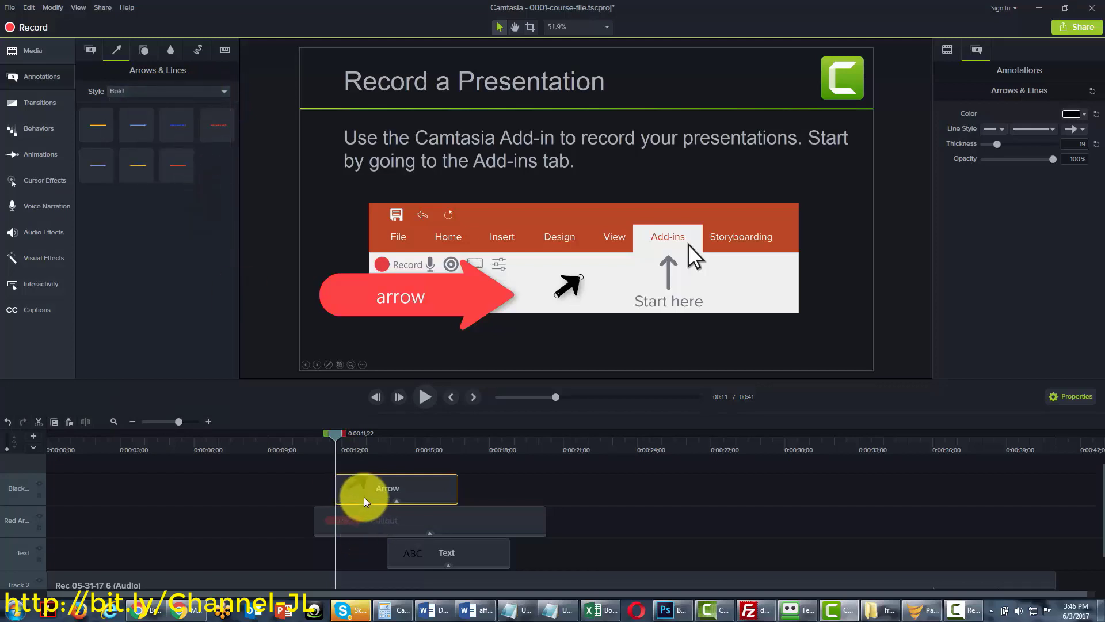
drag(340, 437, 357, 434)
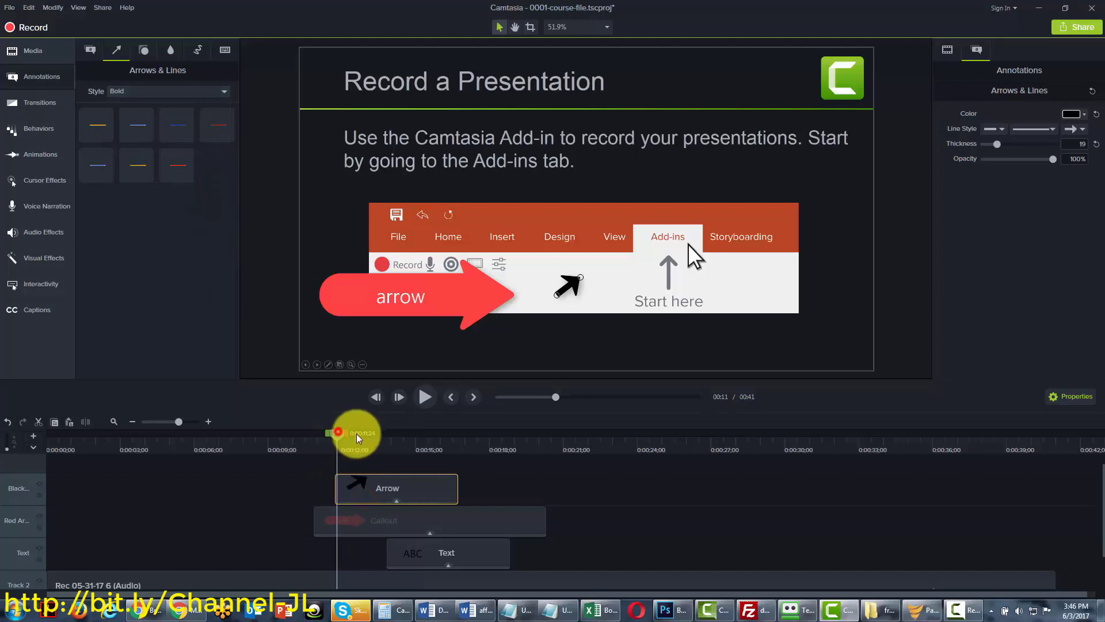
click(359, 489)
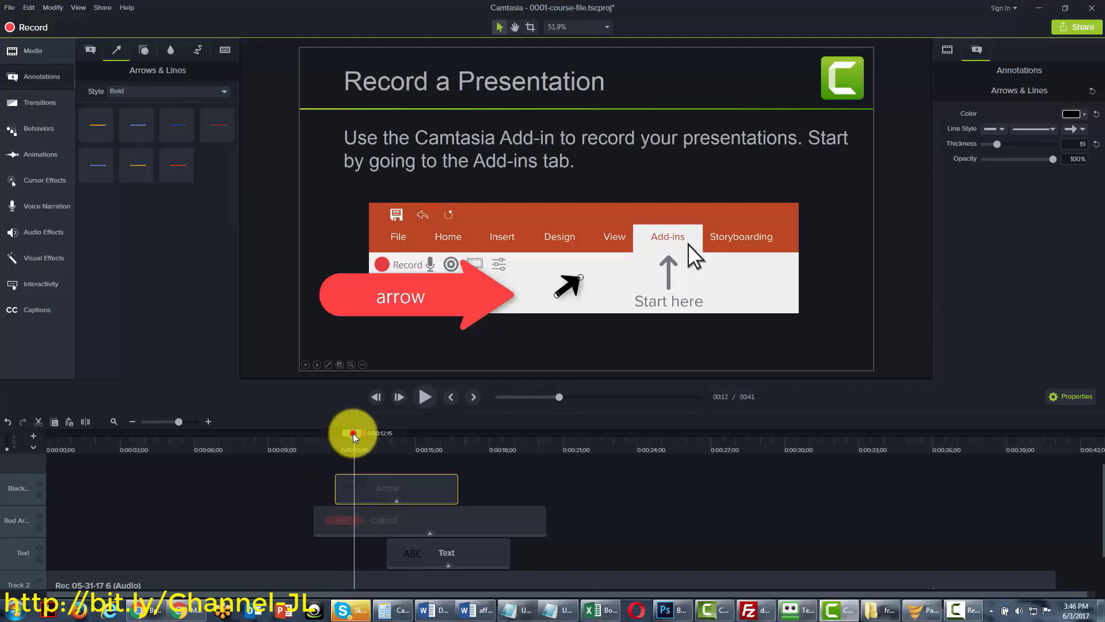
drag(354, 433, 349, 433)
Browse the Urban and Abstract arrow style sets, then show the shape presets
click(223, 90)
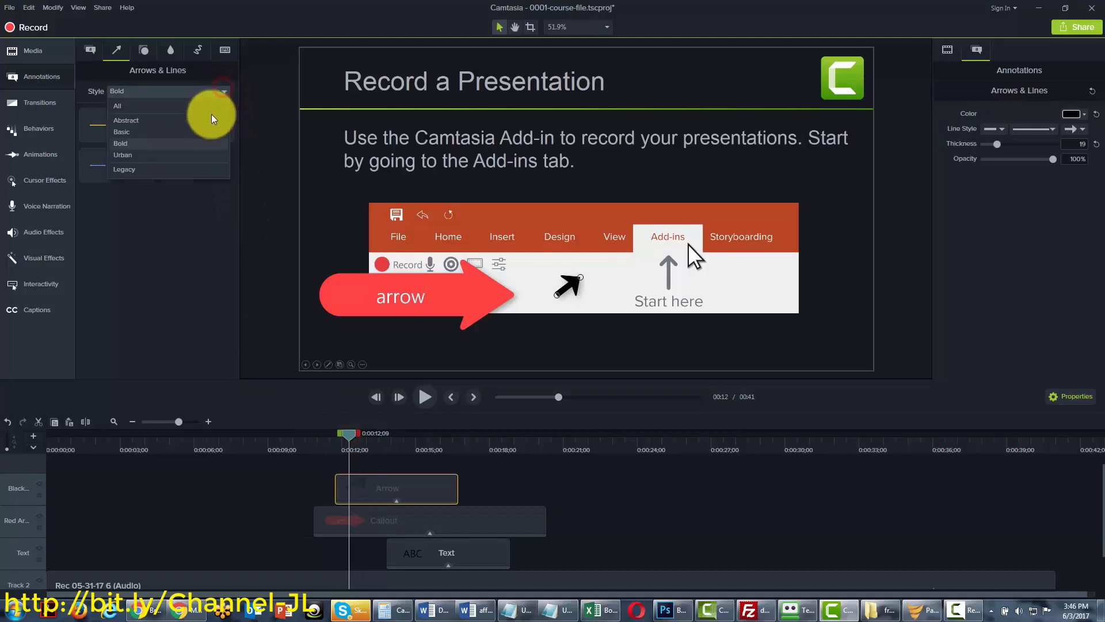
click(195, 154)
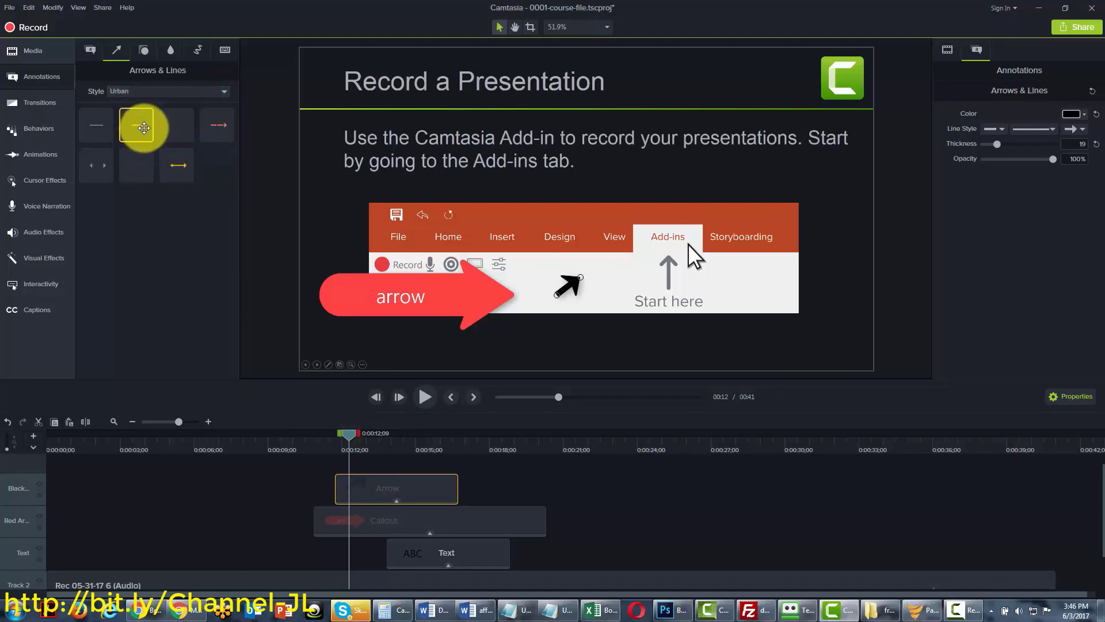
click(213, 93)
click(128, 117)
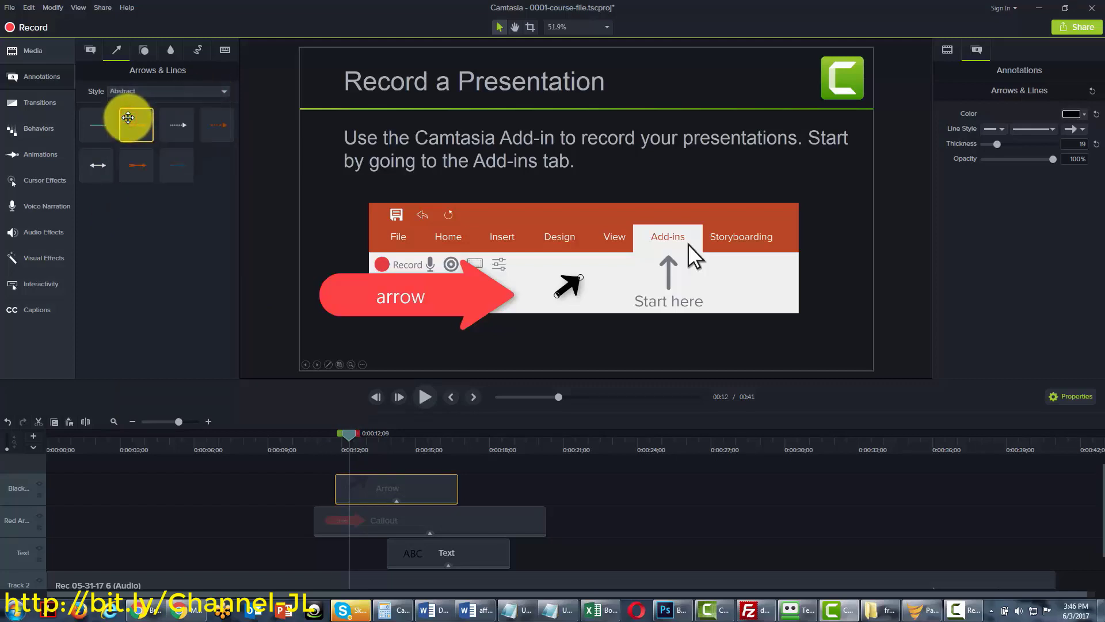
click(142, 52)
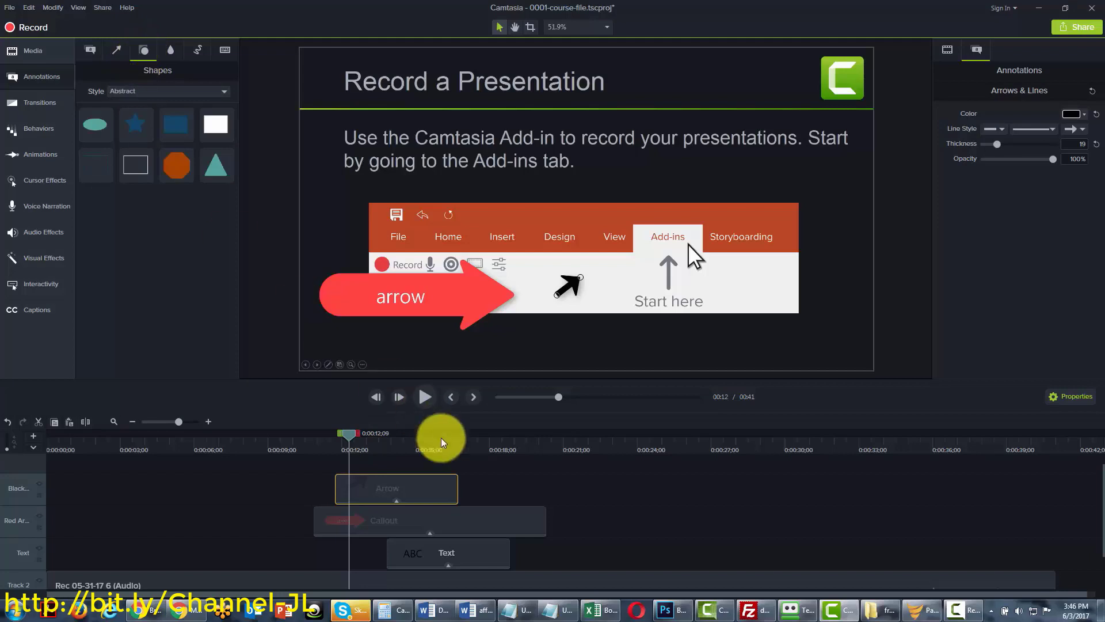
At 0:00:23;13, place a small orange octagon beside step 3's text on the Start a Recording slide
drag(347, 433, 621, 430)
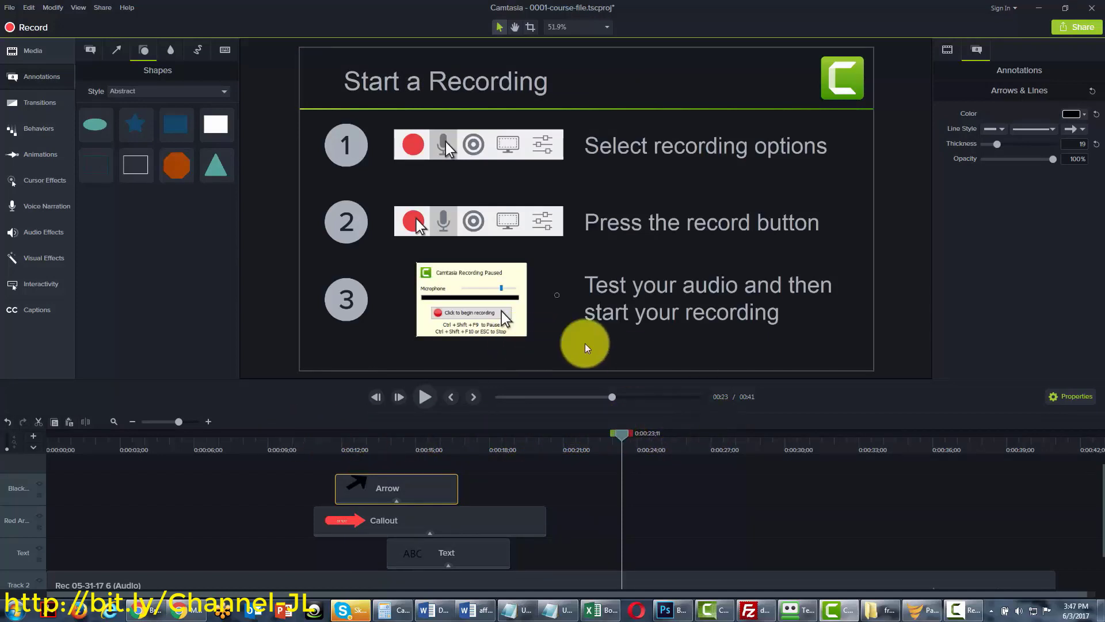
click(620, 433)
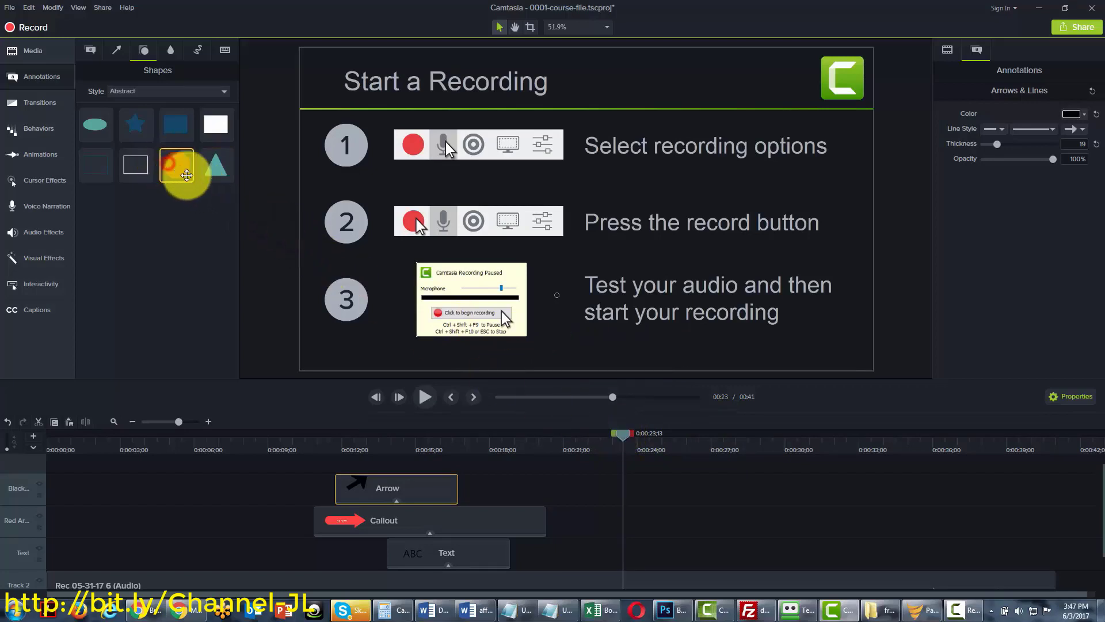
drag(186, 175, 621, 338)
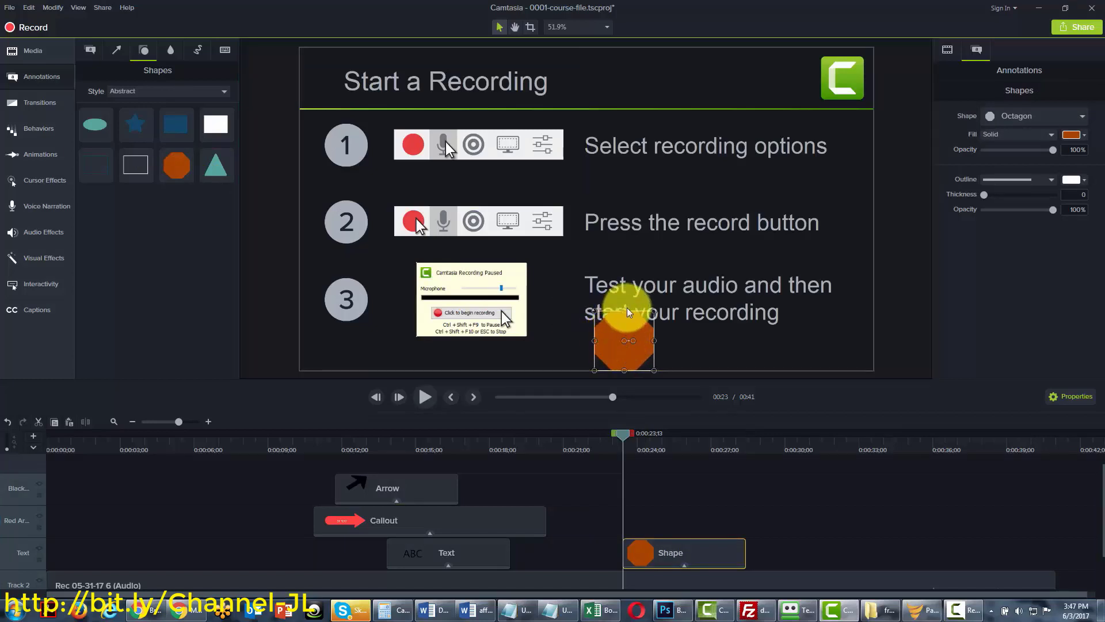
drag(655, 309, 814, 229)
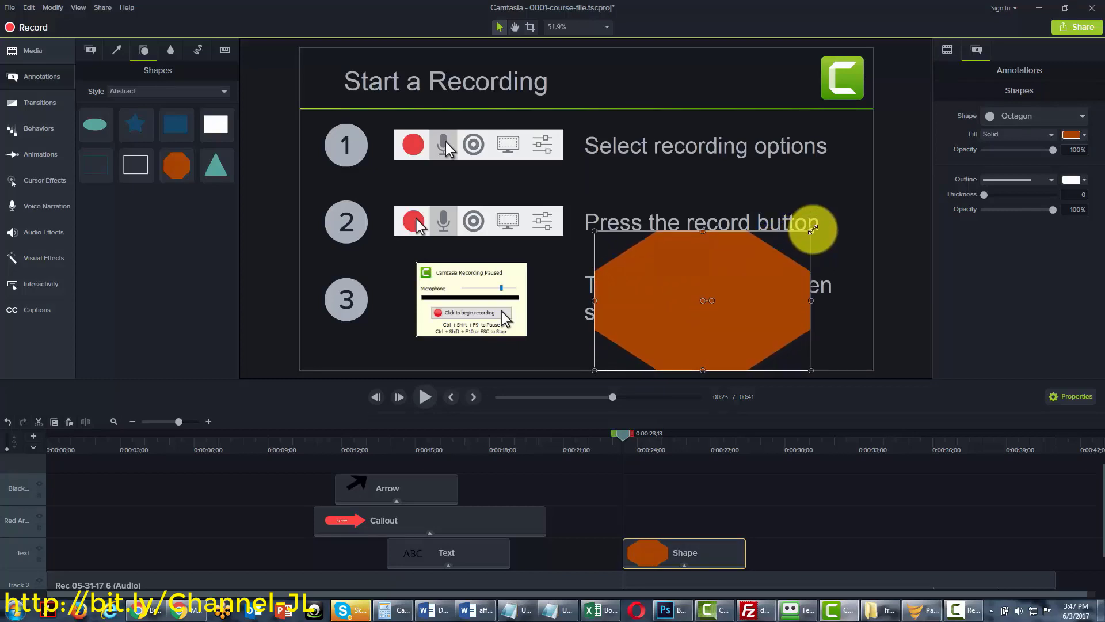
drag(813, 229, 810, 326)
click(174, 50)
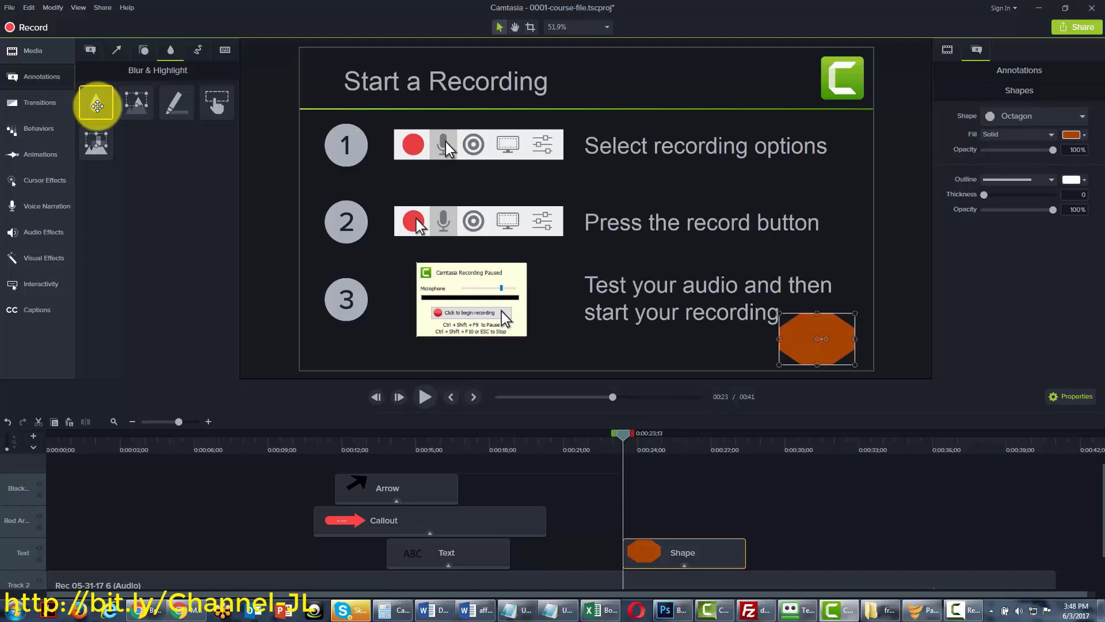
Blur the whole 'Select recording options' line and extend the Blur clip's duration
mouse_move(96, 106)
mouse_down()
mouse_move(222, 103)
mouse_move(407, 140)
mouse_move(647, 148)
mouse_up()
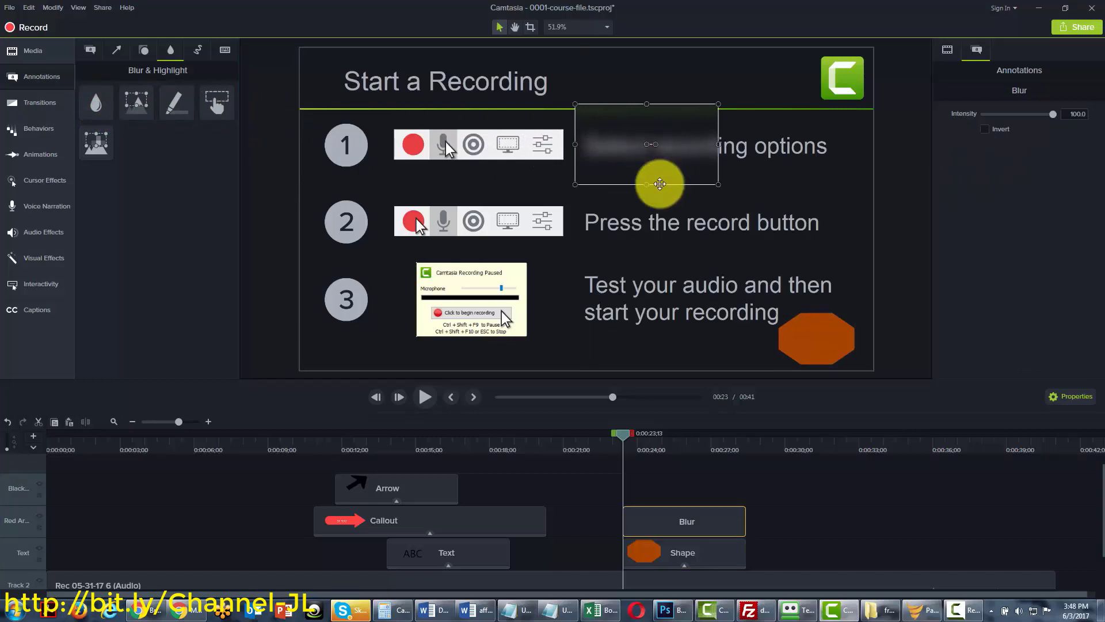
drag(718, 144, 847, 144)
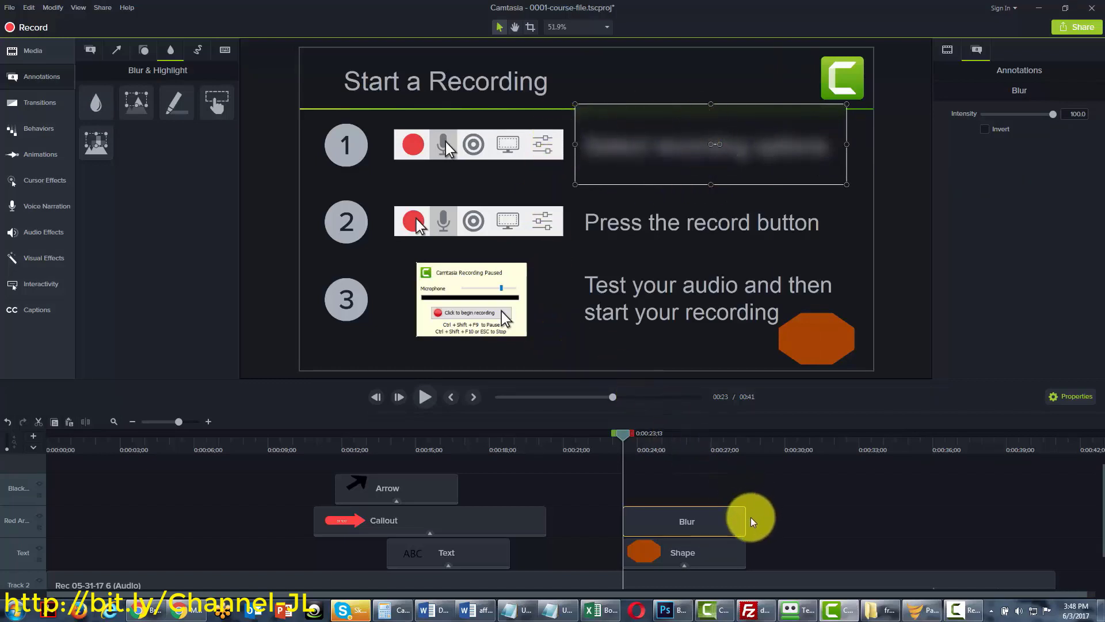
drag(752, 519, 895, 523)
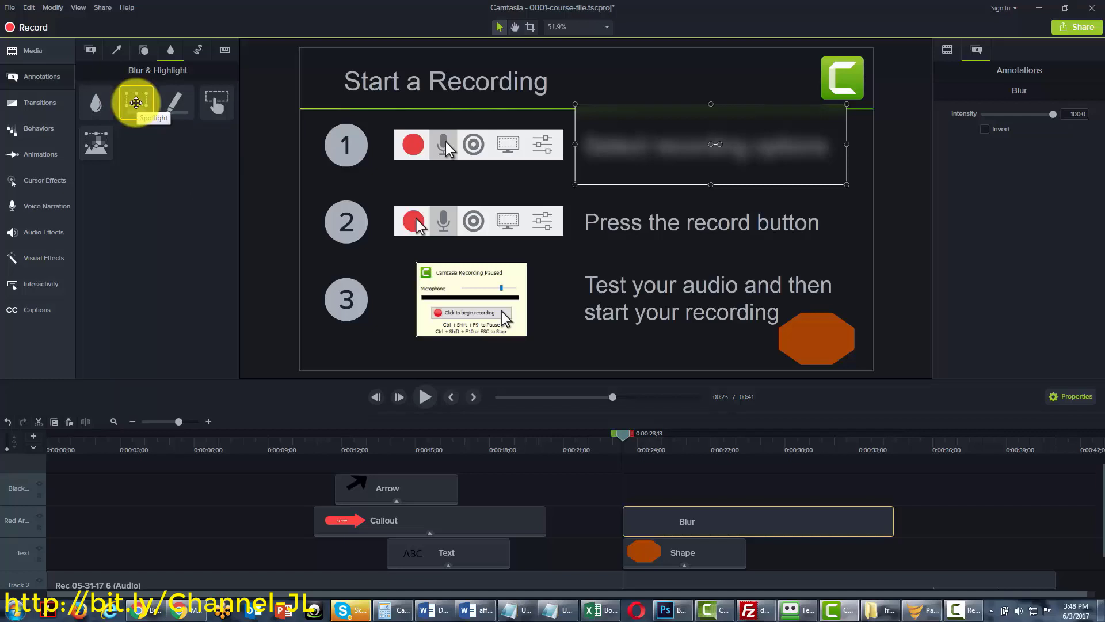
click(136, 103)
mouse_move(136, 102)
mouse_down()
mouse_move(358, 178)
mouse_move(552, 217)
mouse_move(842, 224)
mouse_up()
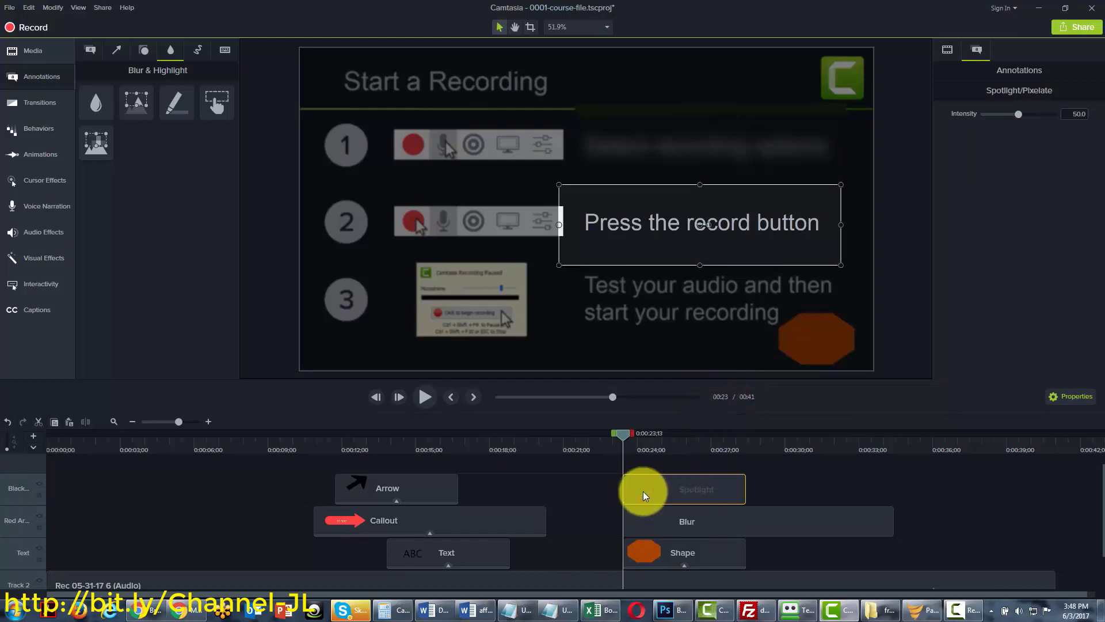
key(Delete)
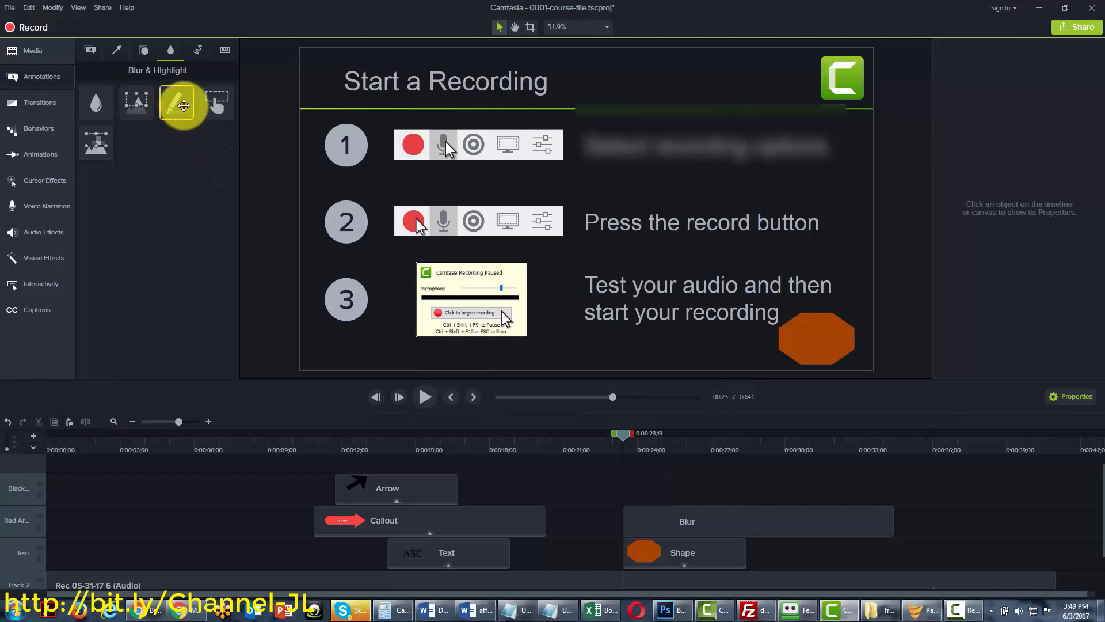
mouse_move(184, 104)
mouse_down()
mouse_move(276, 143)
mouse_move(567, 227)
mouse_move(646, 225)
mouse_up()
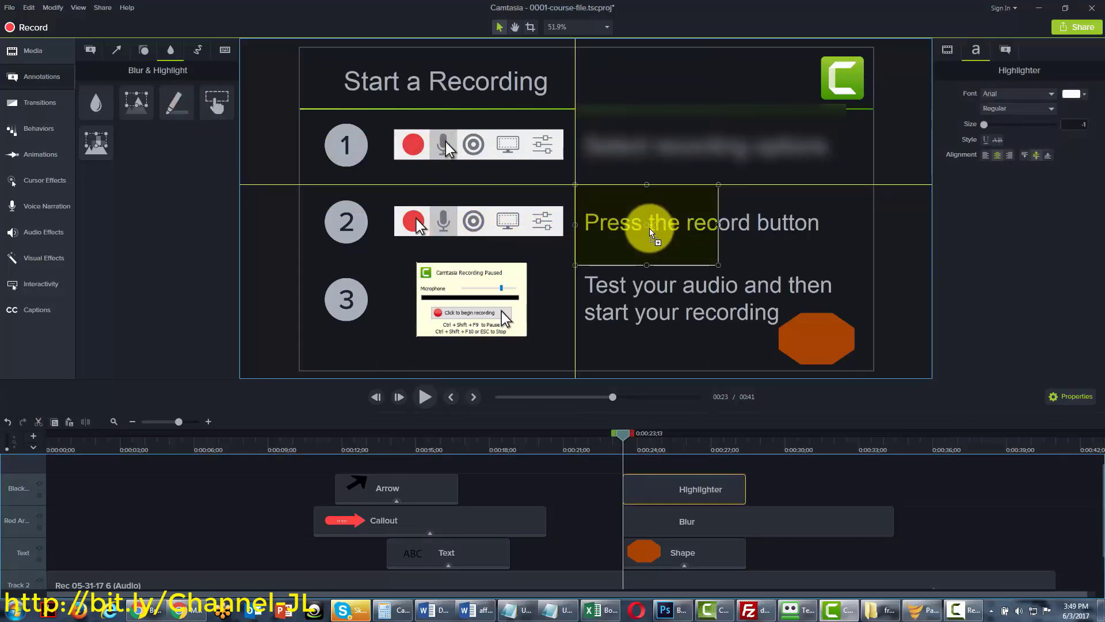
drag(719, 225, 823, 225)
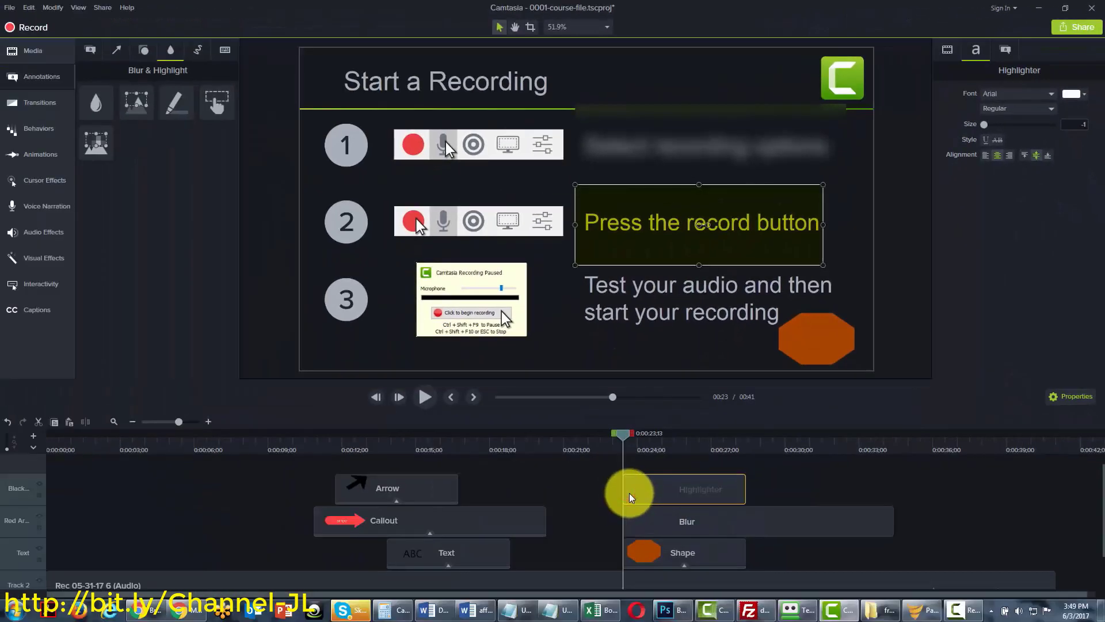
key(Delete)
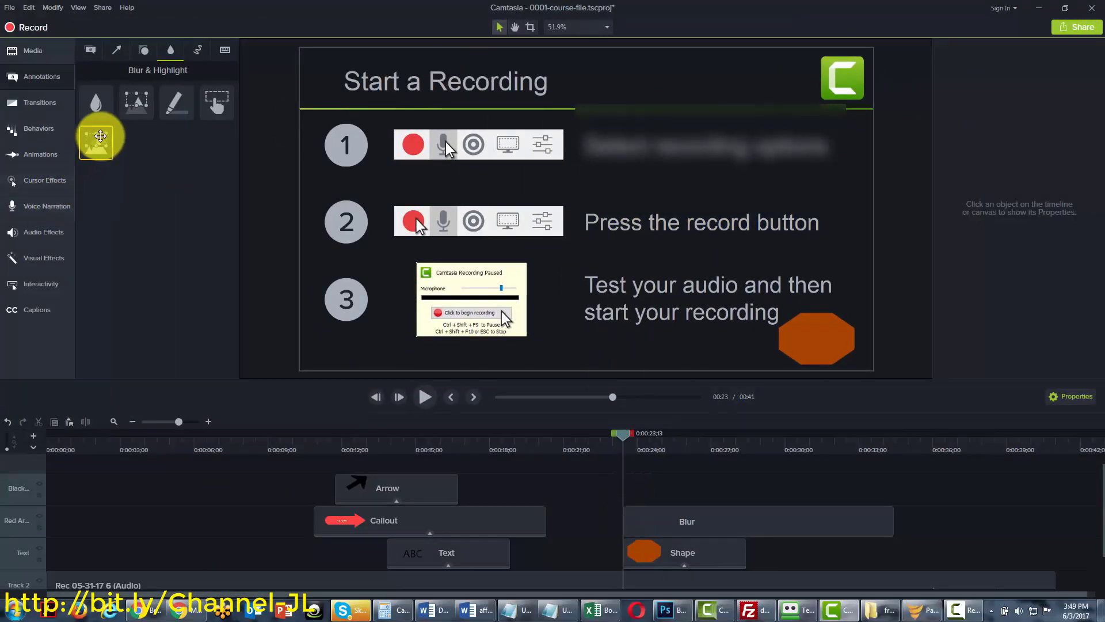
Mask 'Press the record button' with a widened Pixelate box at intensity 76.7 and lengthen its clip
drag(98, 139, 647, 224)
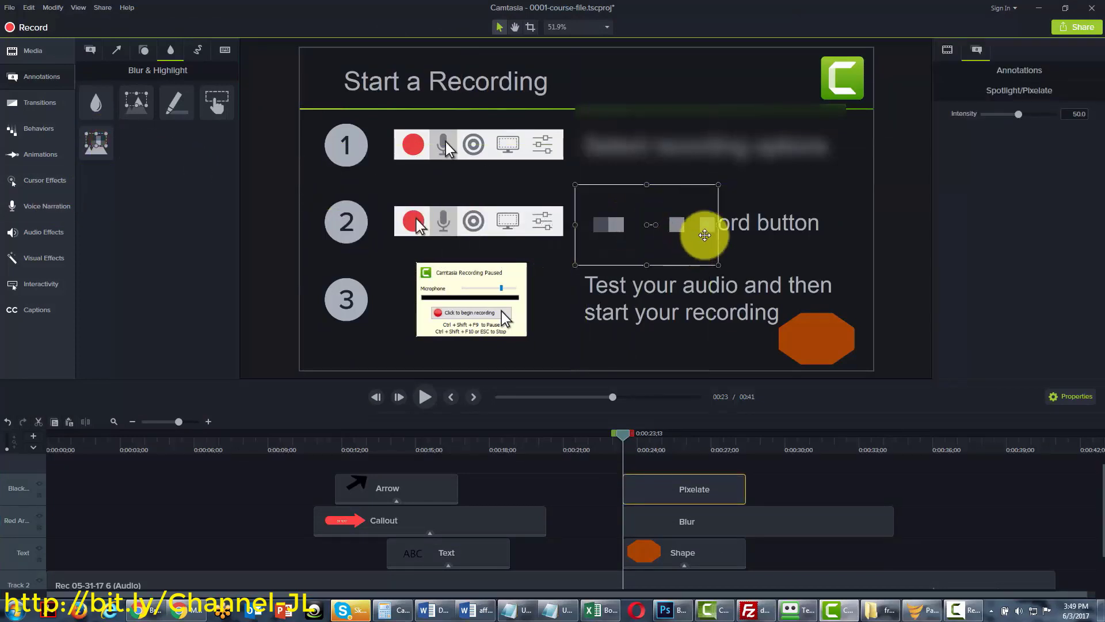
drag(719, 225, 833, 224)
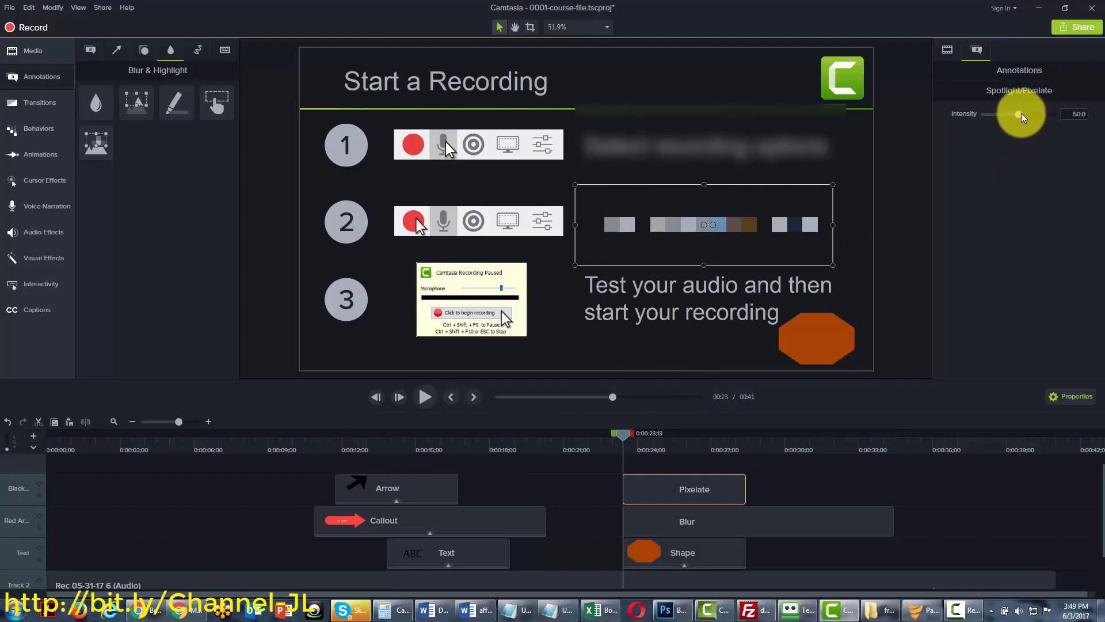
mouse_move(1021, 112)
mouse_down()
mouse_move(994, 115)
mouse_move(1039, 113)
mouse_up()
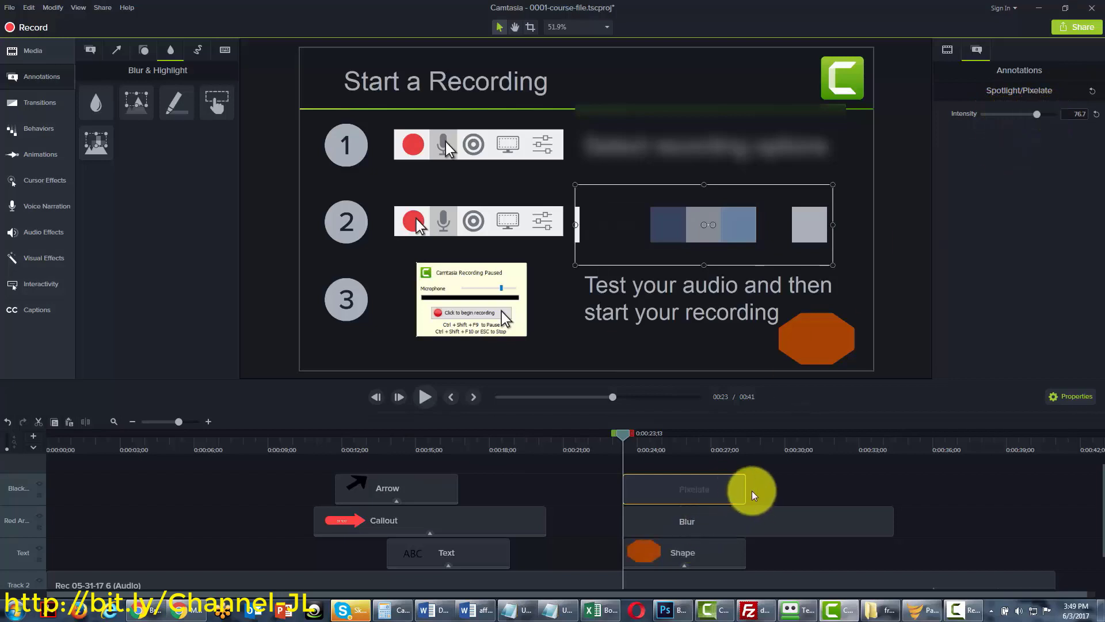
mouse_move(747, 493)
mouse_down()
mouse_move(856, 490)
mouse_move(757, 496)
mouse_up()
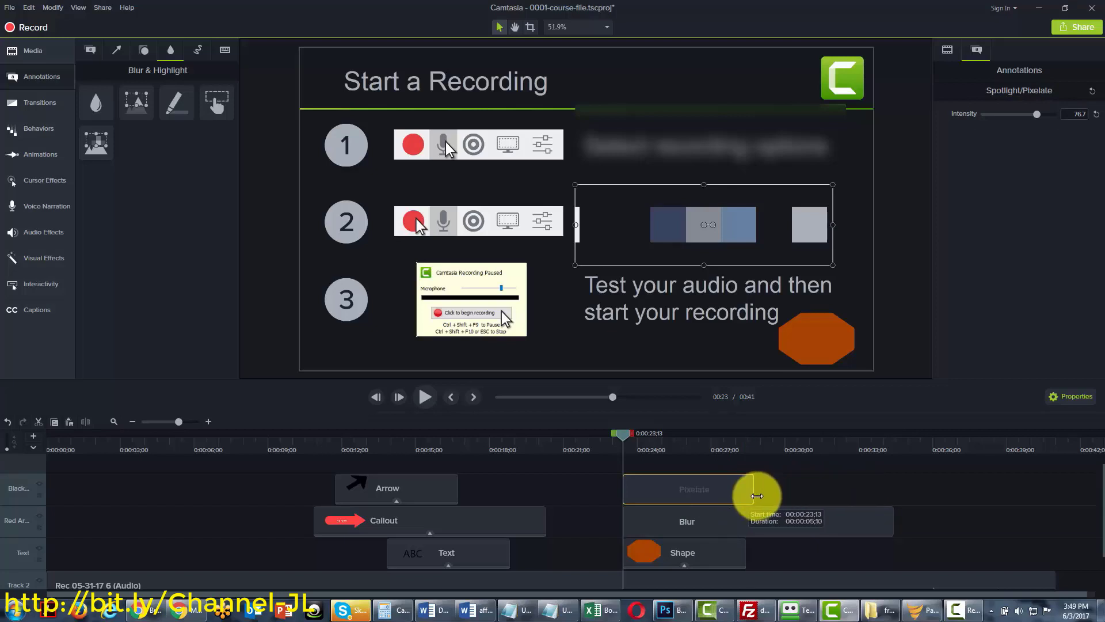
drag(757, 496, 758, 498)
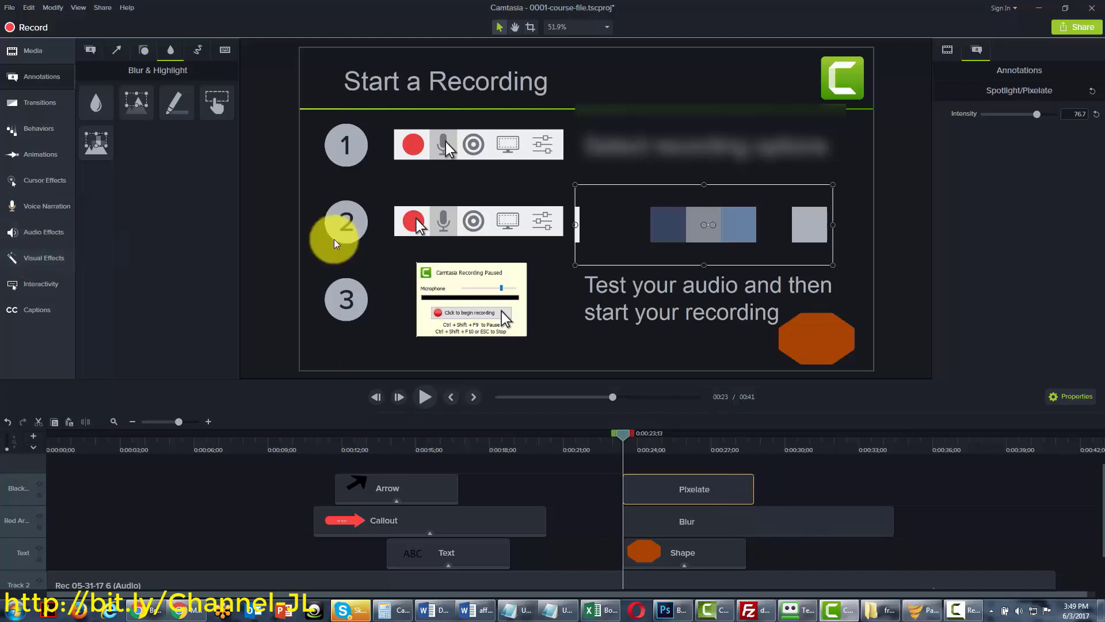
Add a red sketch-motion ellipse over 'Choose to produce or edit your video' on the Finish a Recording slide
click(198, 53)
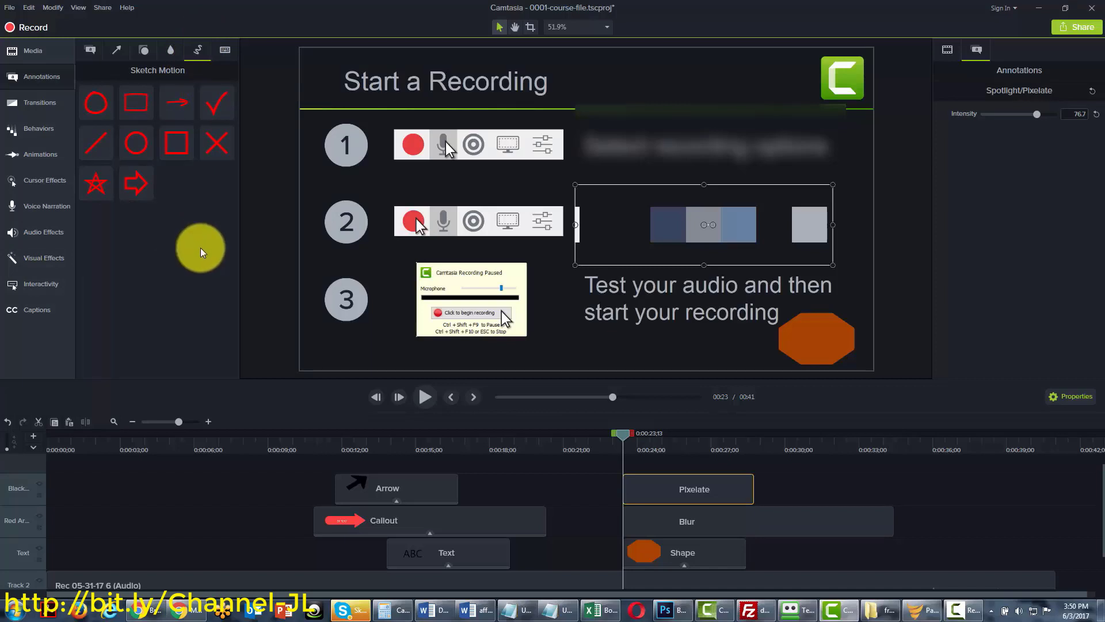
drag(622, 436, 810, 433)
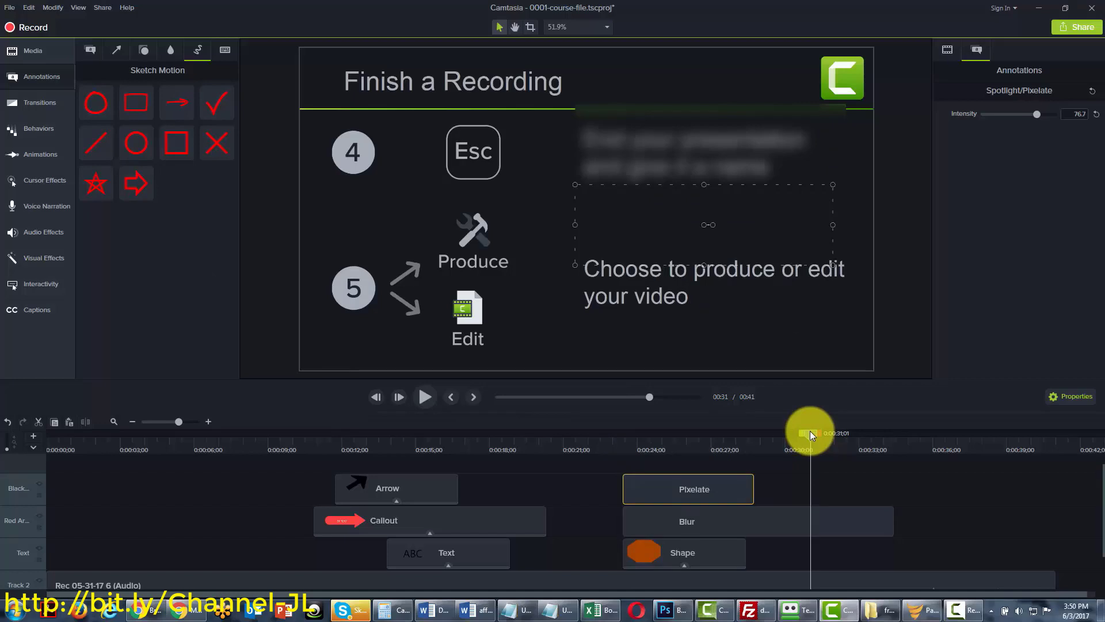
click(745, 524)
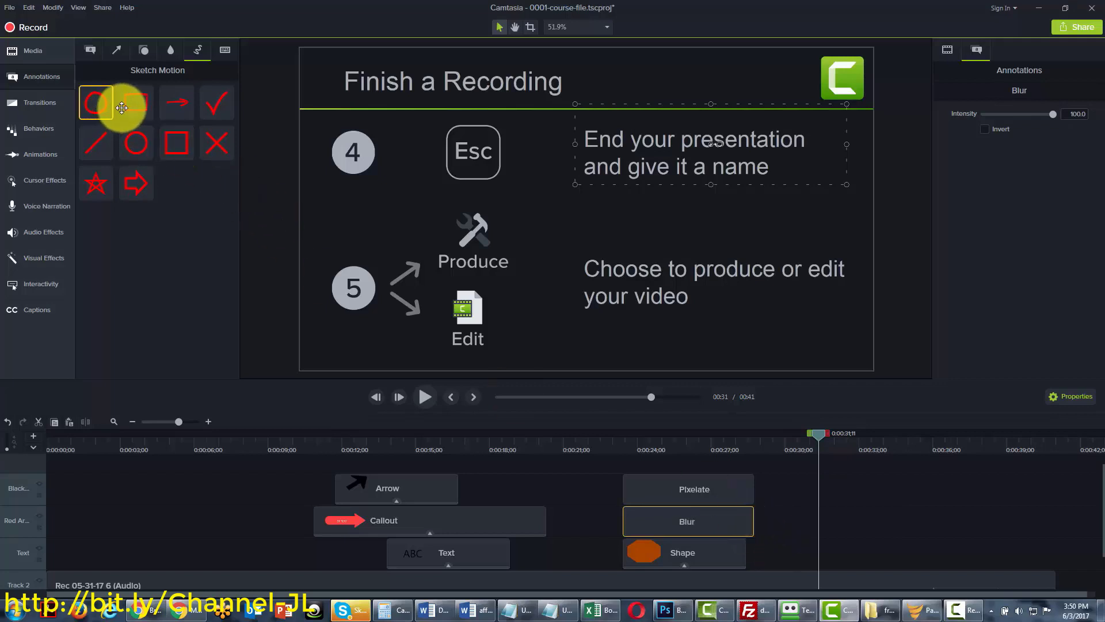
mouse_move(103, 106)
mouse_down()
mouse_move(197, 112)
mouse_move(647, 273)
mouse_up()
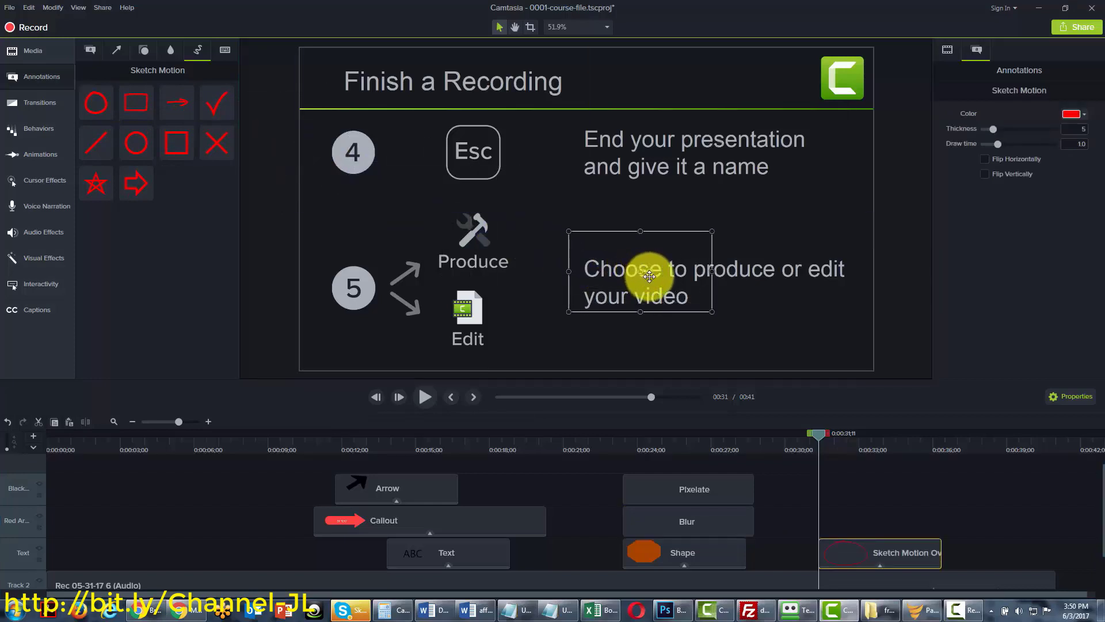
drag(712, 313, 856, 338)
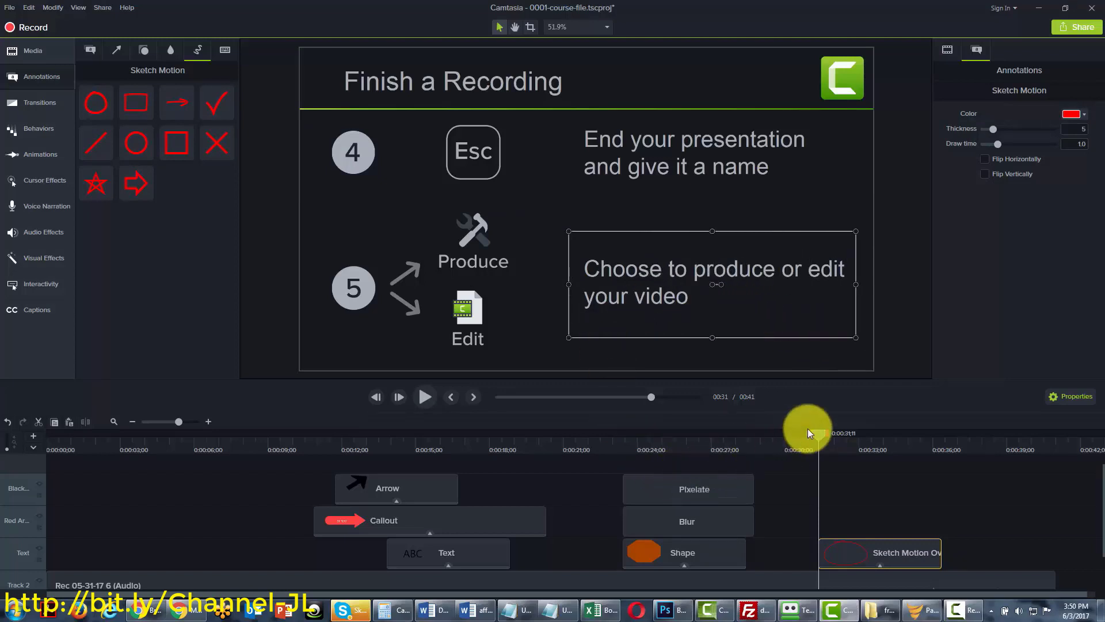
Adjust the ellipse's position, width, top and bottom edges so it fully encircles the text
drag(818, 433, 840, 433)
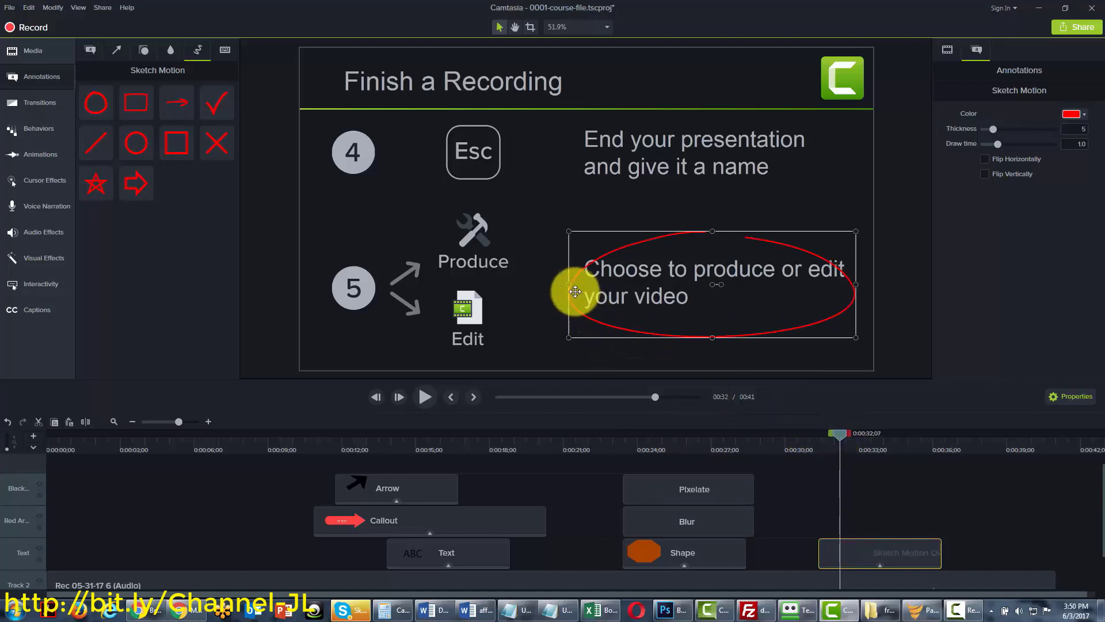
drag(572, 289, 545, 284)
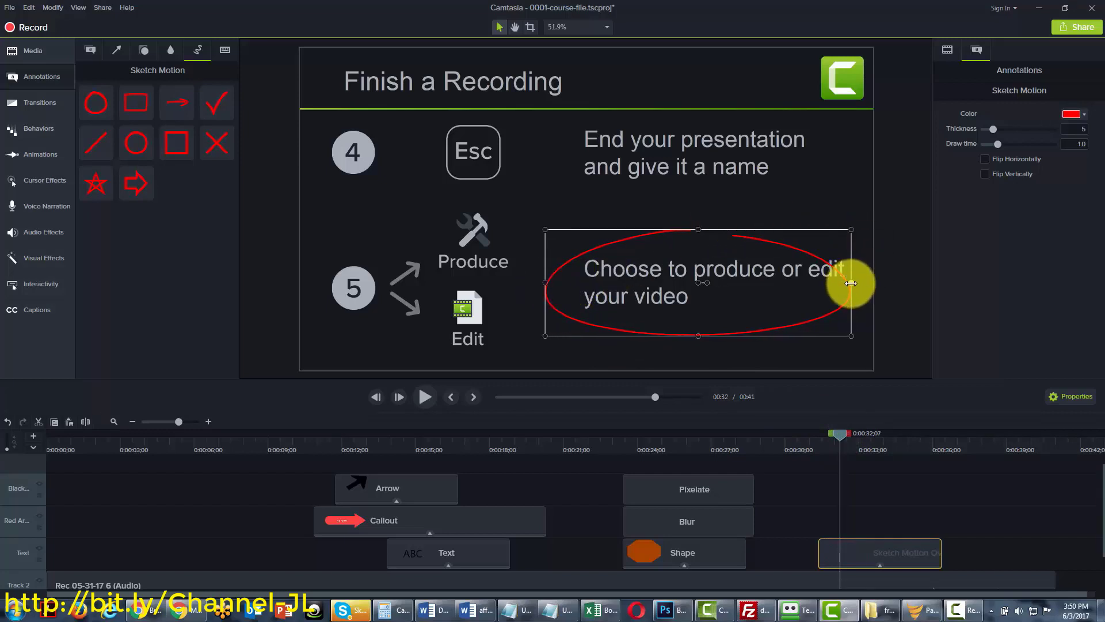
drag(852, 283, 880, 282)
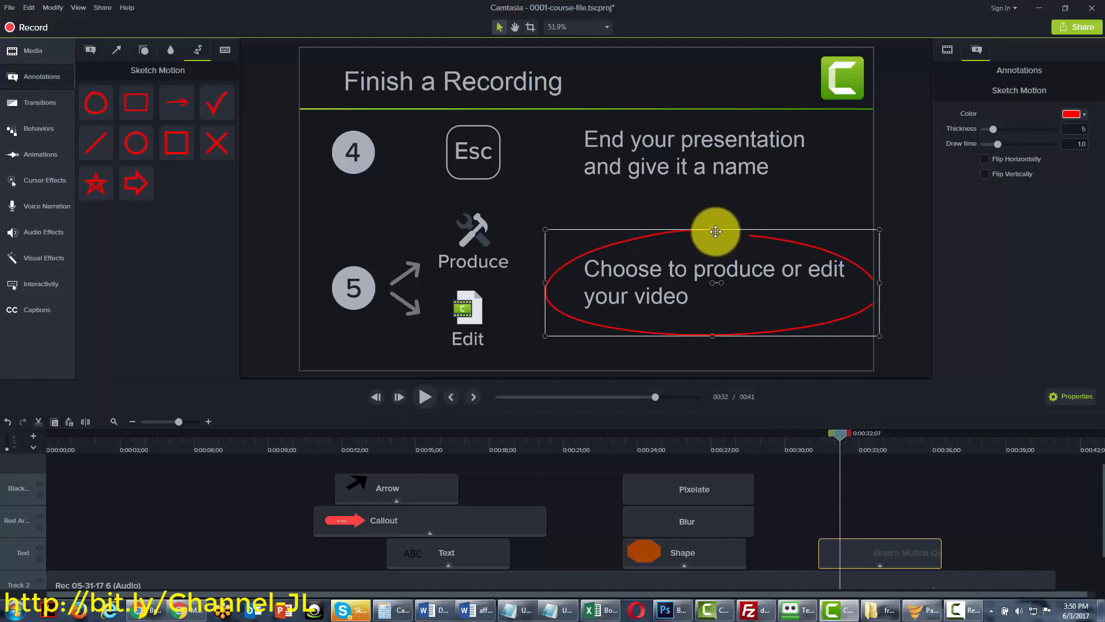
drag(708, 228, 709, 218)
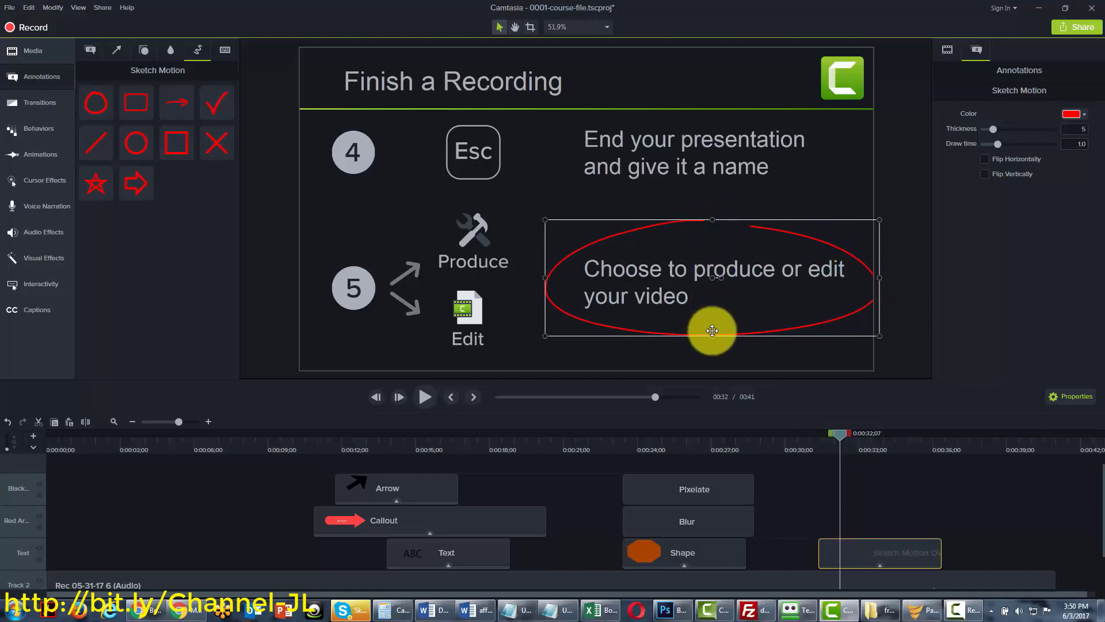
drag(712, 338, 713, 340)
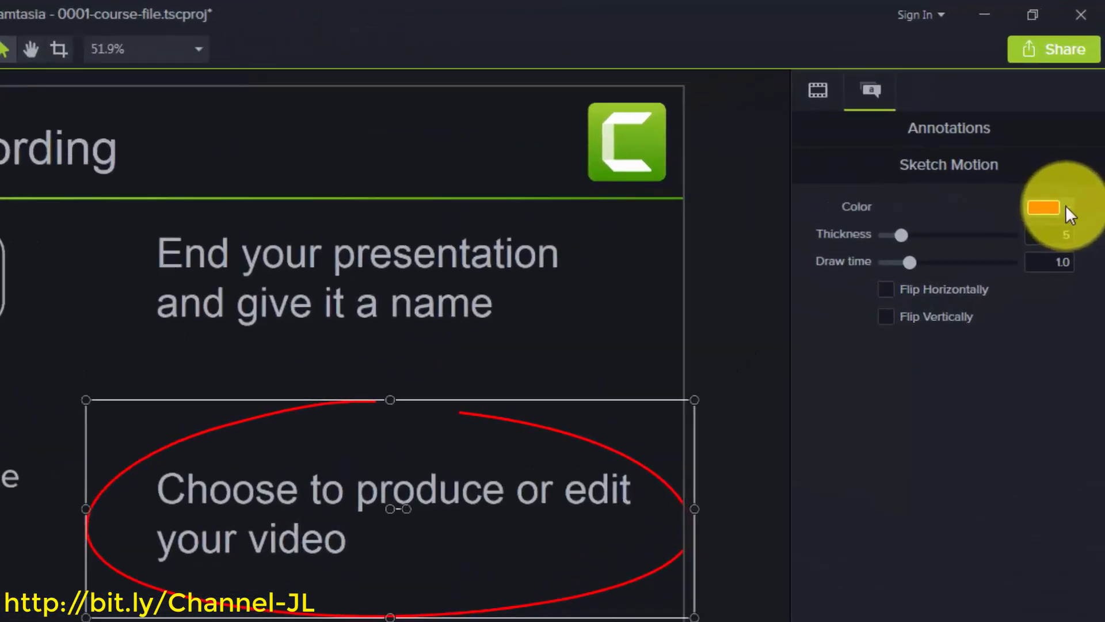
Give the sketch ellipse a slightly different red and an outline thickness of 11
click(1084, 113)
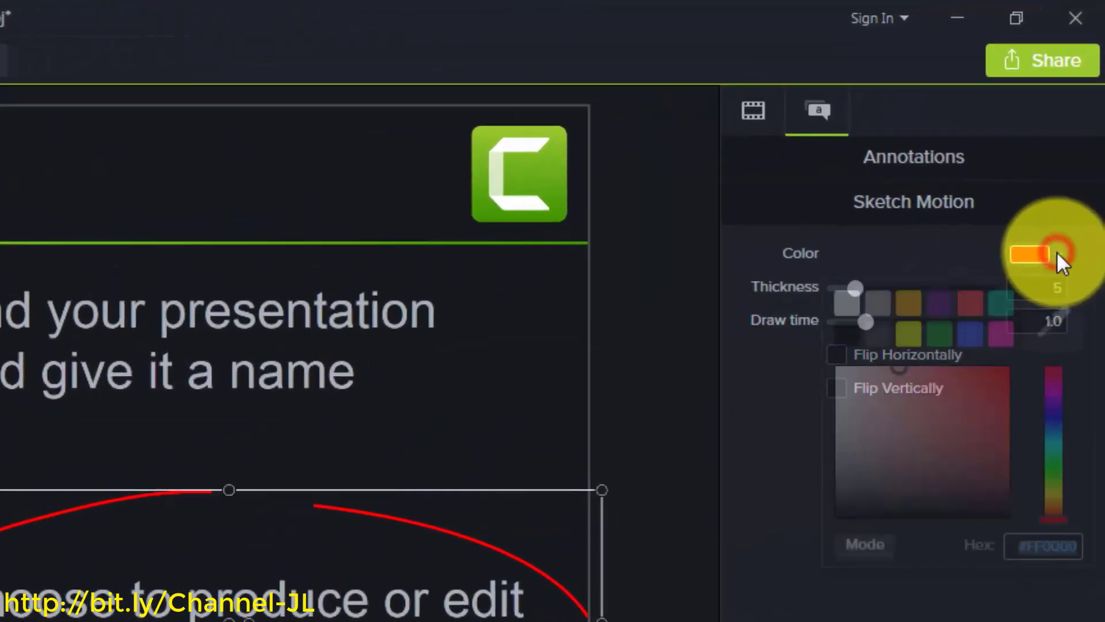
click(1004, 365)
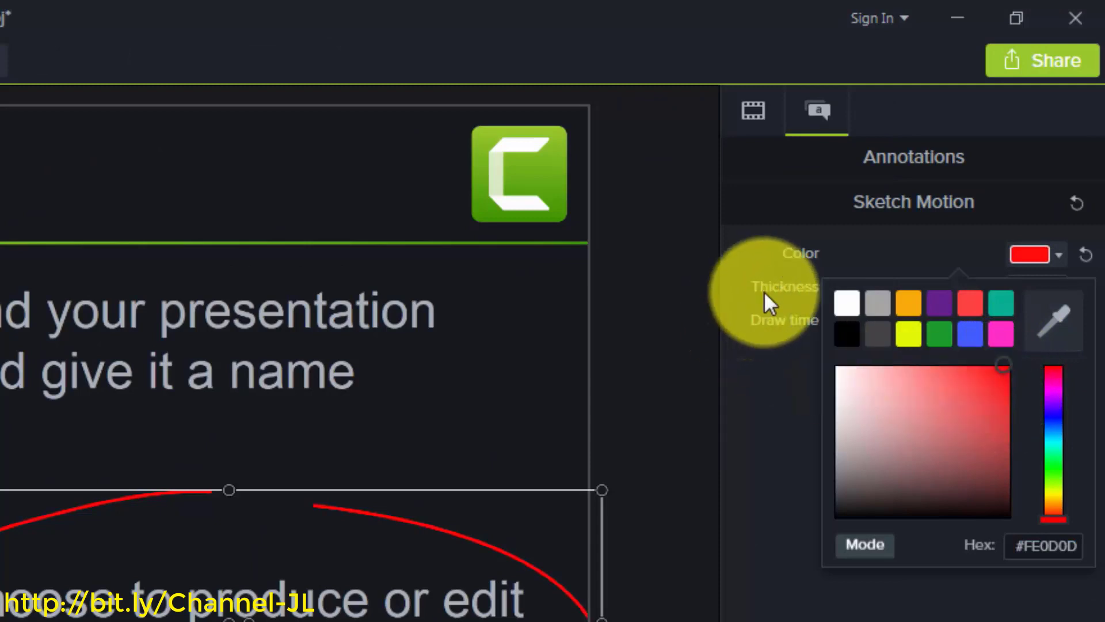
click(789, 292)
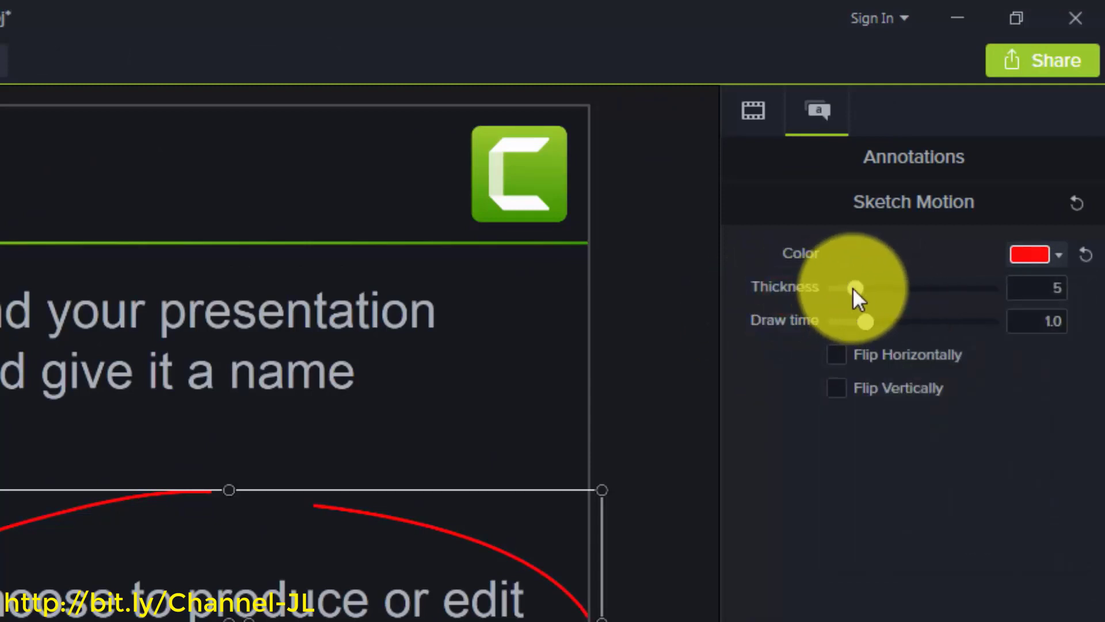
drag(856, 289, 921, 284)
drag(946, 246, 945, 246)
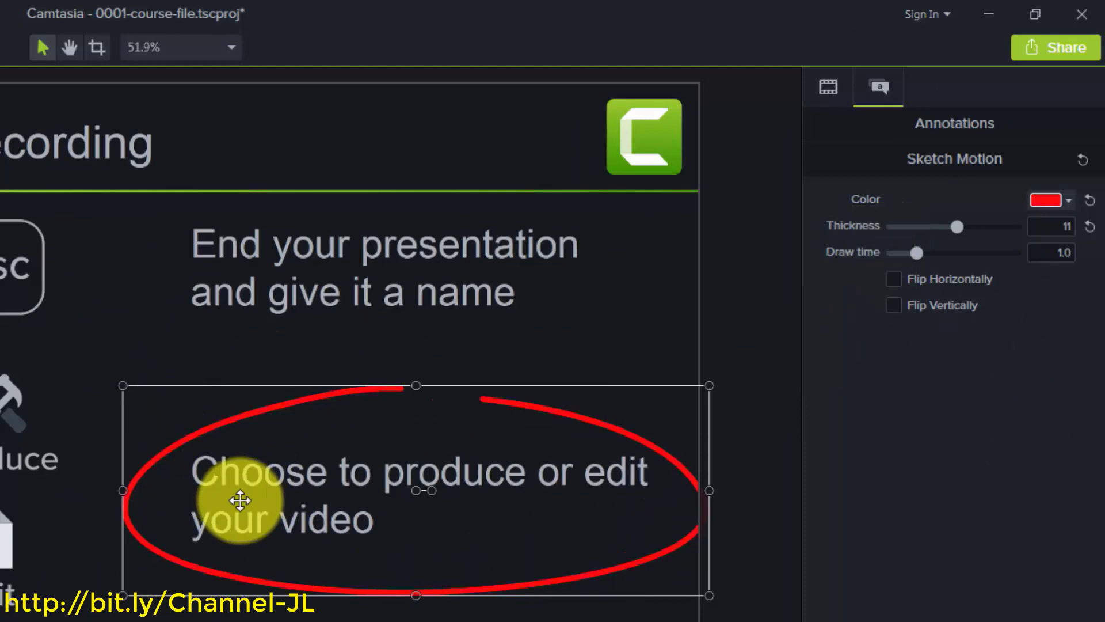
Set the ellipse's draw time to 2.4 and try both flips, leaving it unflipped
click(920, 251)
drag(924, 250, 956, 254)
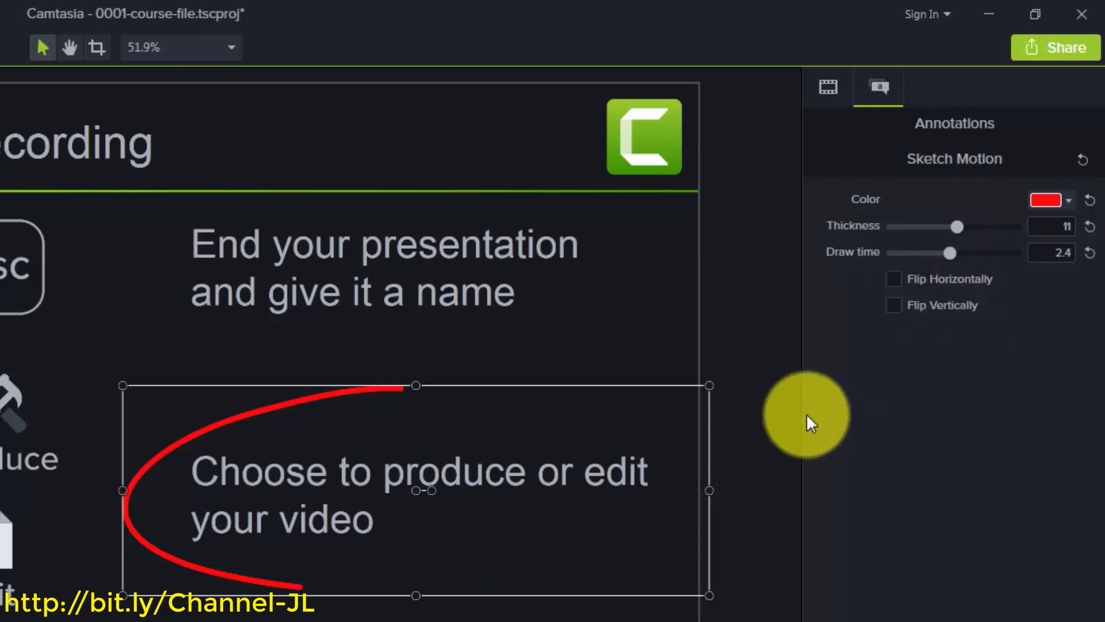
click(897, 278)
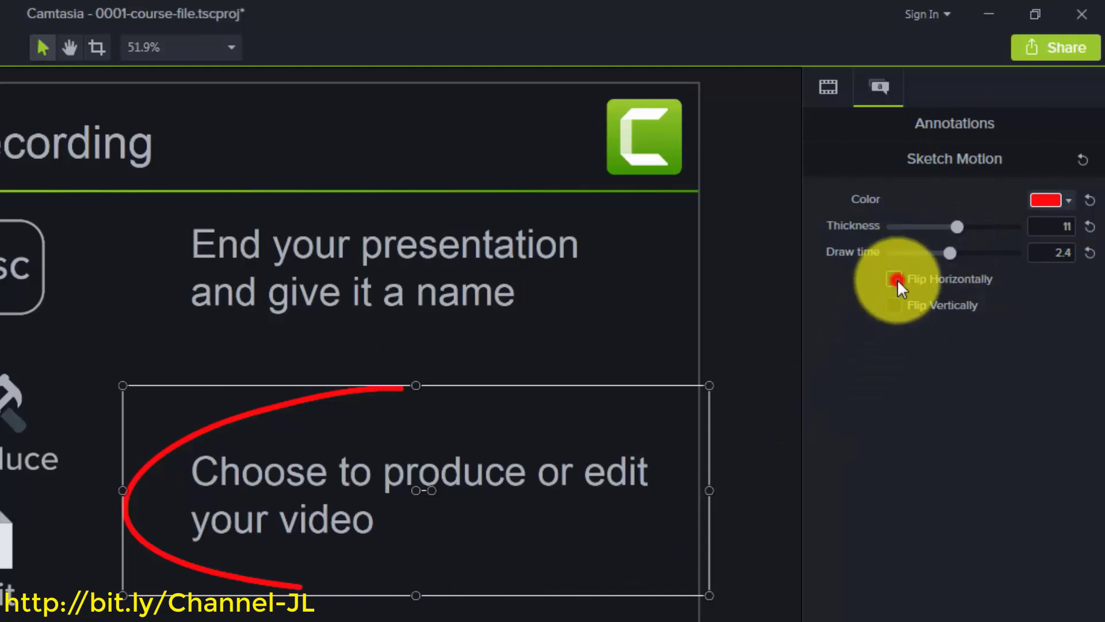
click(895, 280)
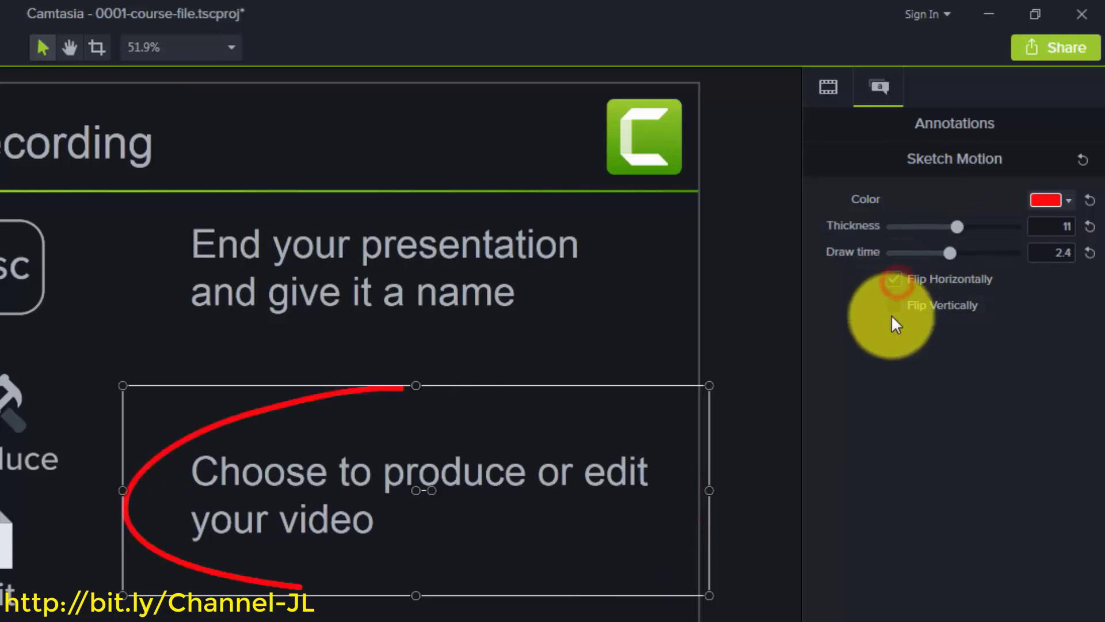
click(896, 306)
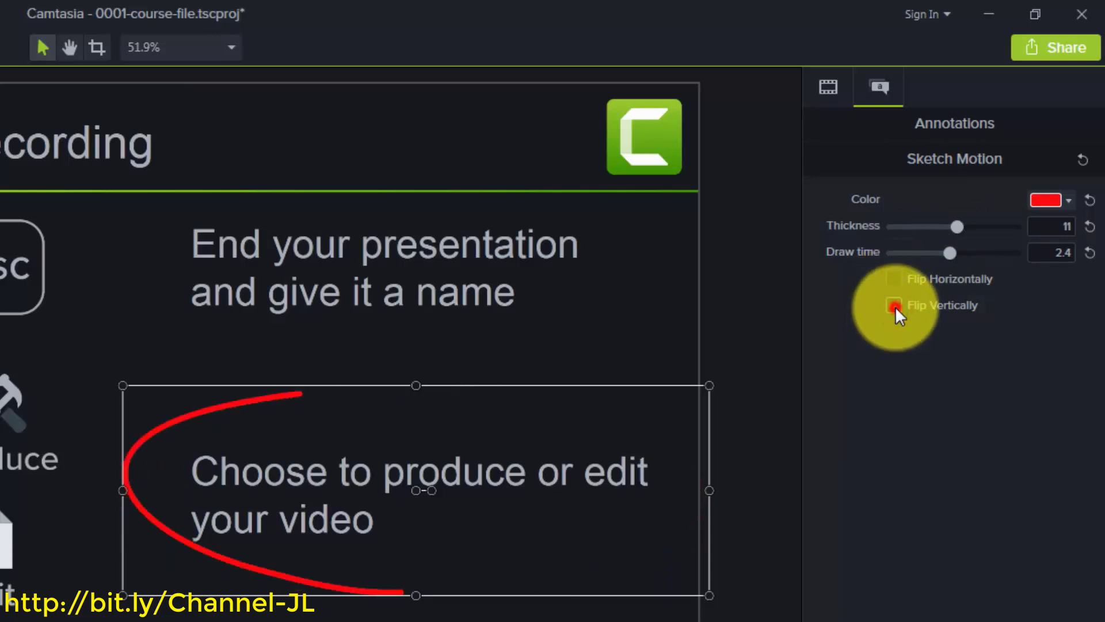
click(895, 307)
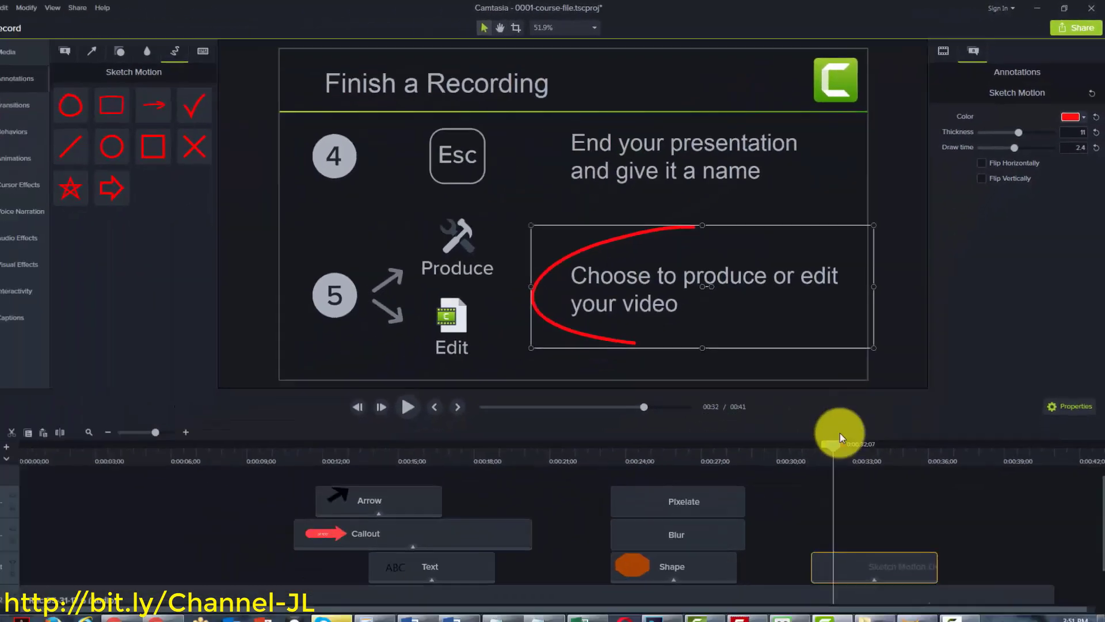
Preview the ellipse drawing animation, then extend the Sketch Motion clip to about five seconds
drag(841, 436, 823, 437)
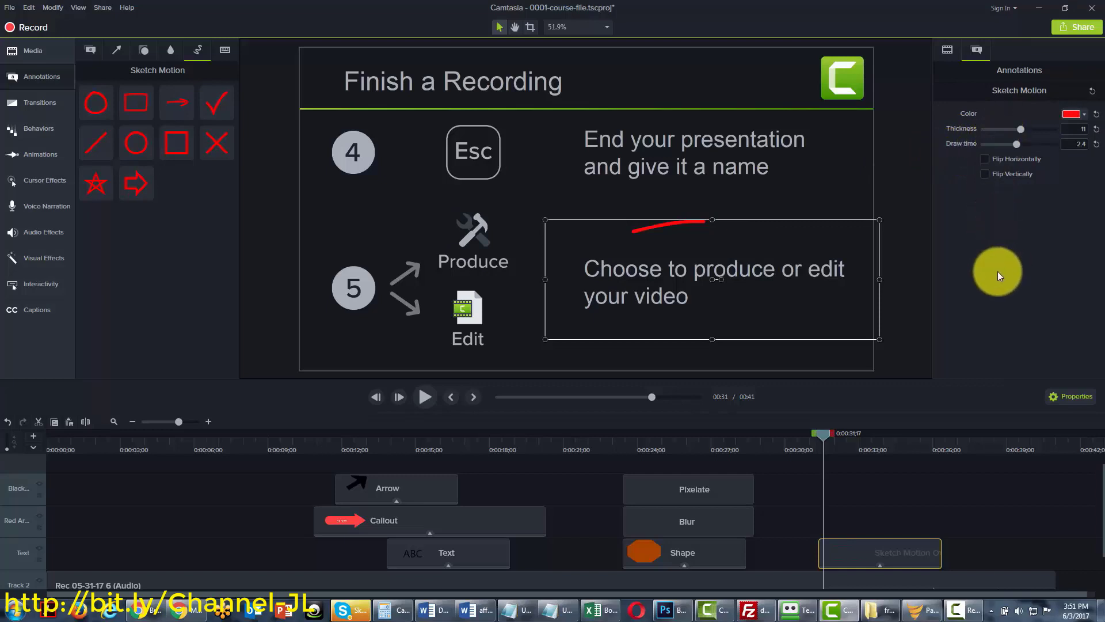
click(849, 431)
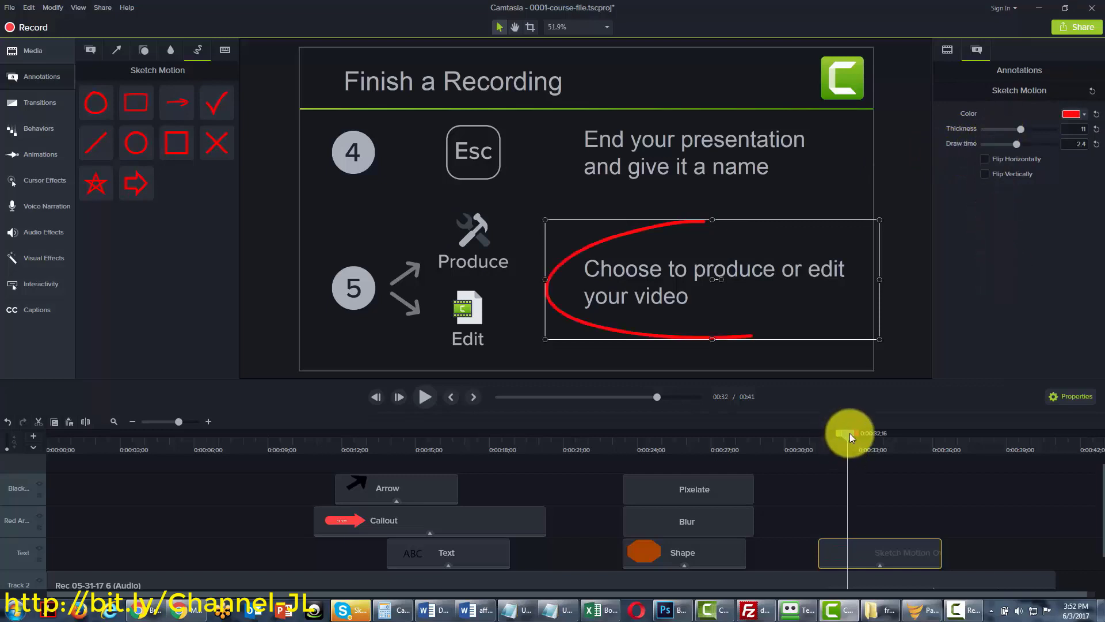
drag(849, 433, 813, 438)
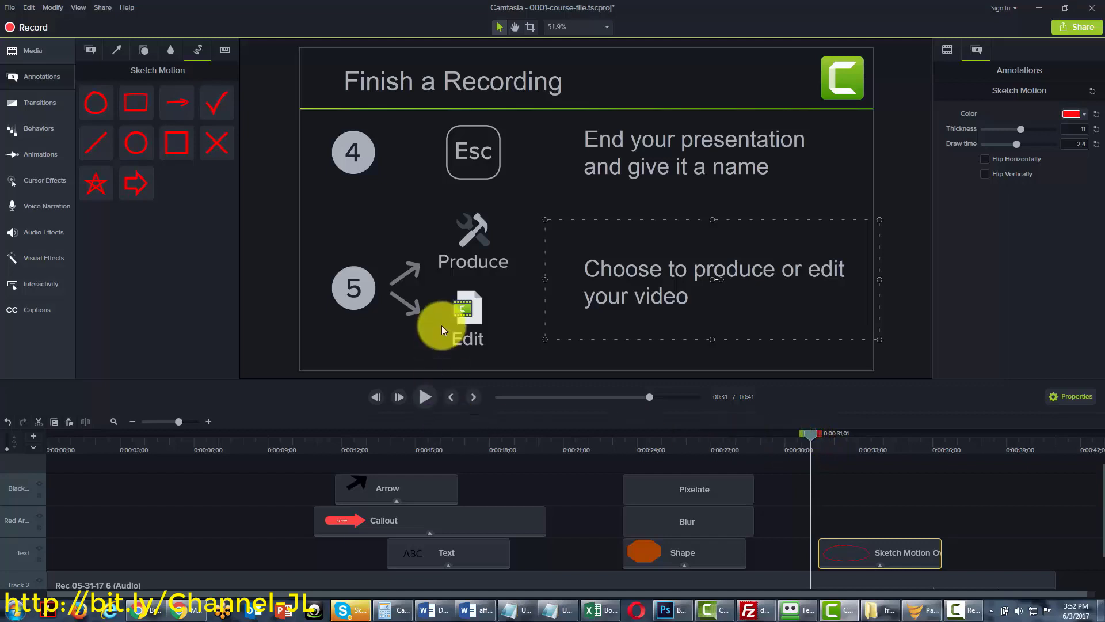
drag(813, 439, 815, 436)
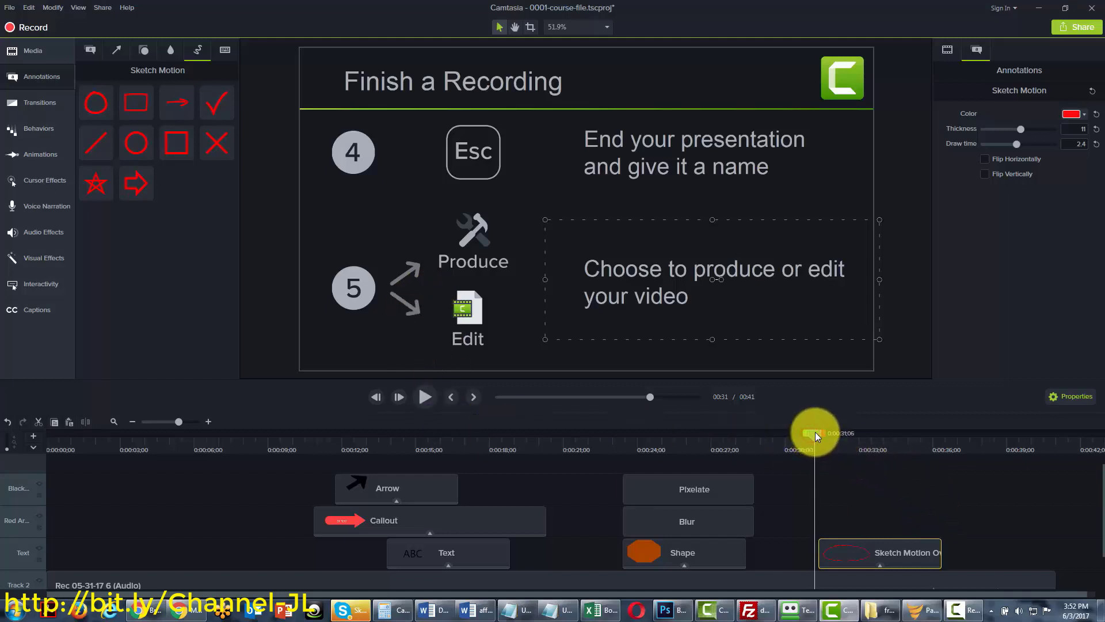
click(426, 395)
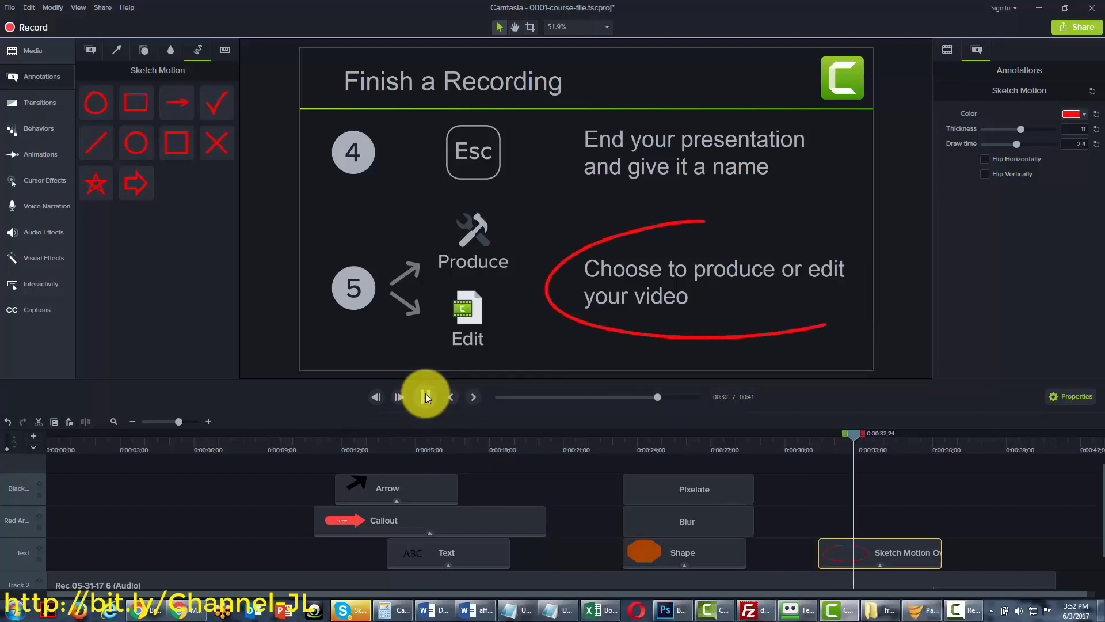
click(425, 395)
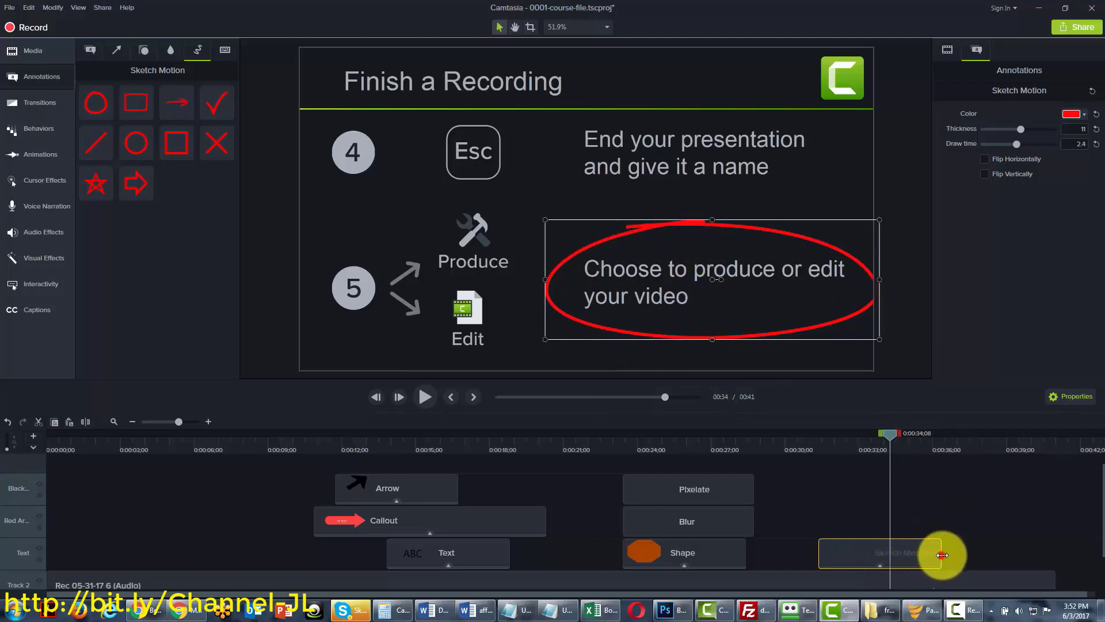
drag(943, 555, 948, 556)
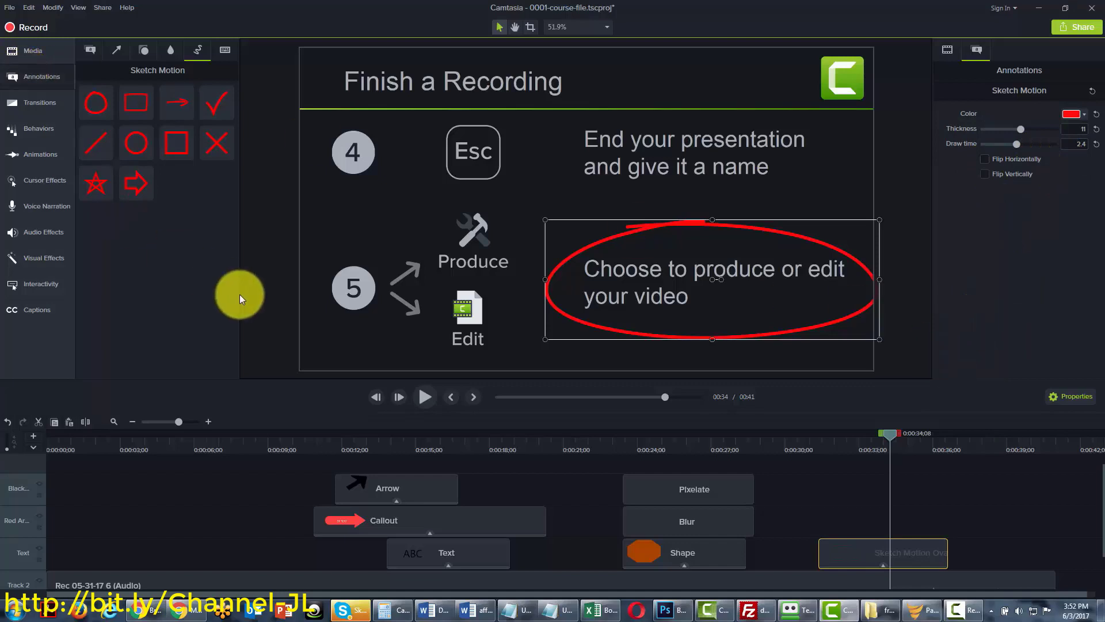
Add a keystroke callout near 0:05 and shorten its clip on the timeline
click(225, 49)
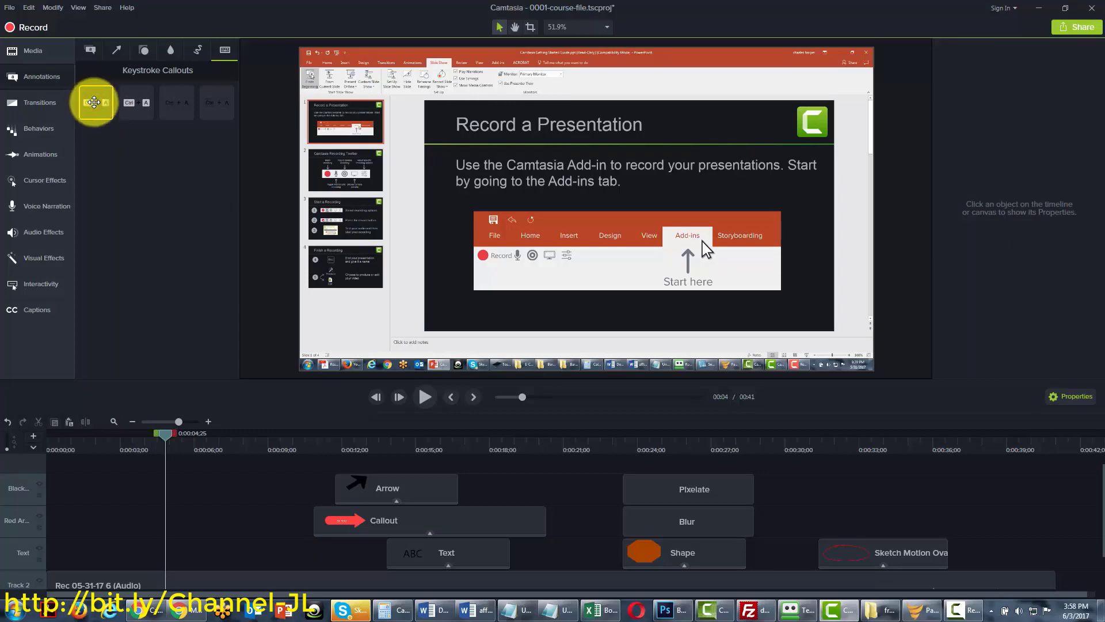
drag(94, 102, 361, 315)
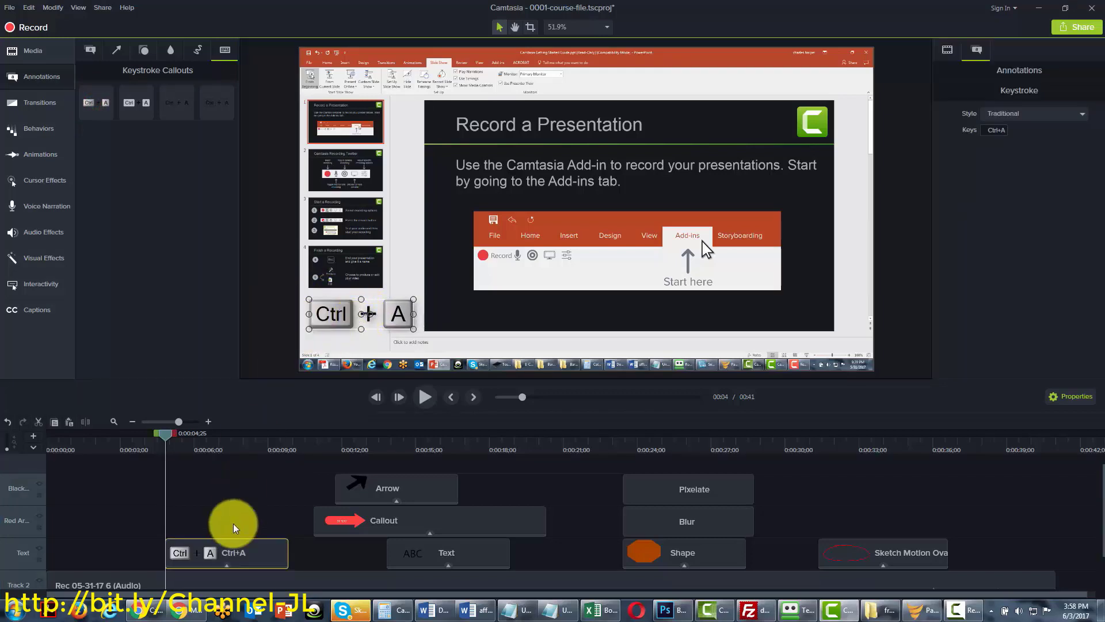
click(169, 432)
drag(192, 433, 165, 452)
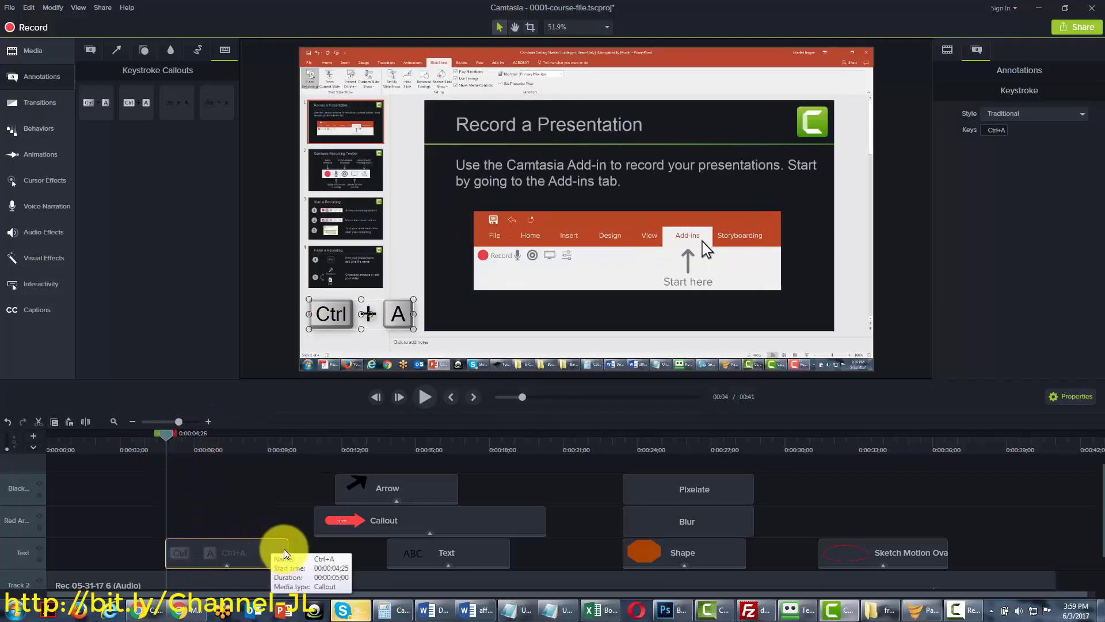
drag(280, 551, 242, 551)
mouse_move(164, 437)
mouse_down()
mouse_move(222, 437)
mouse_move(164, 440)
mouse_up()
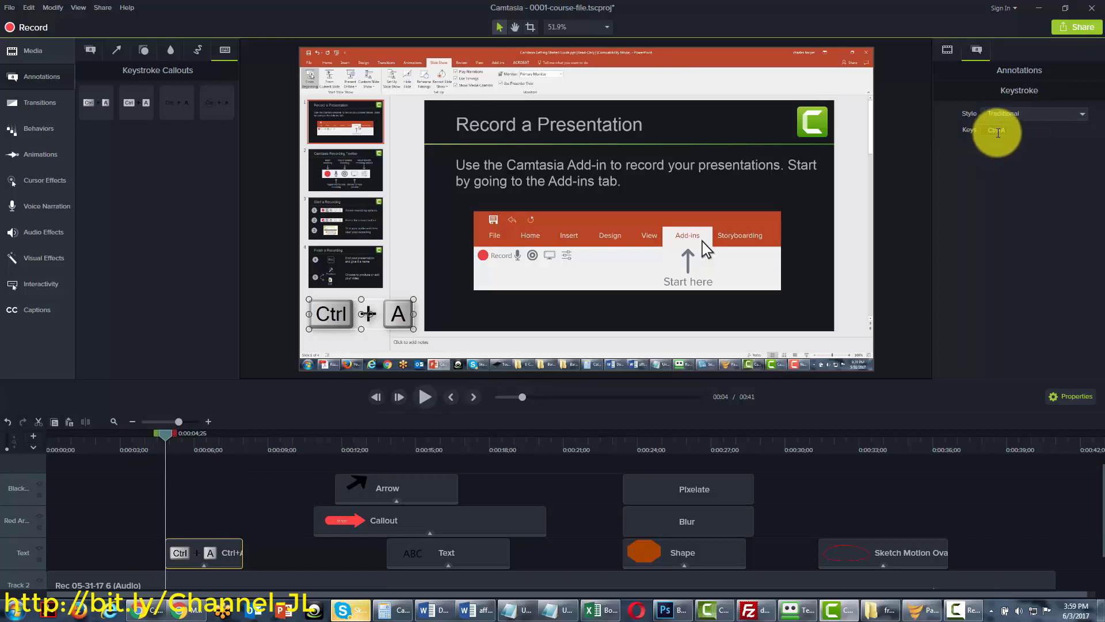
Set the callout's keys to Ctrl+S and move it to the slide's lower left
click(991, 131)
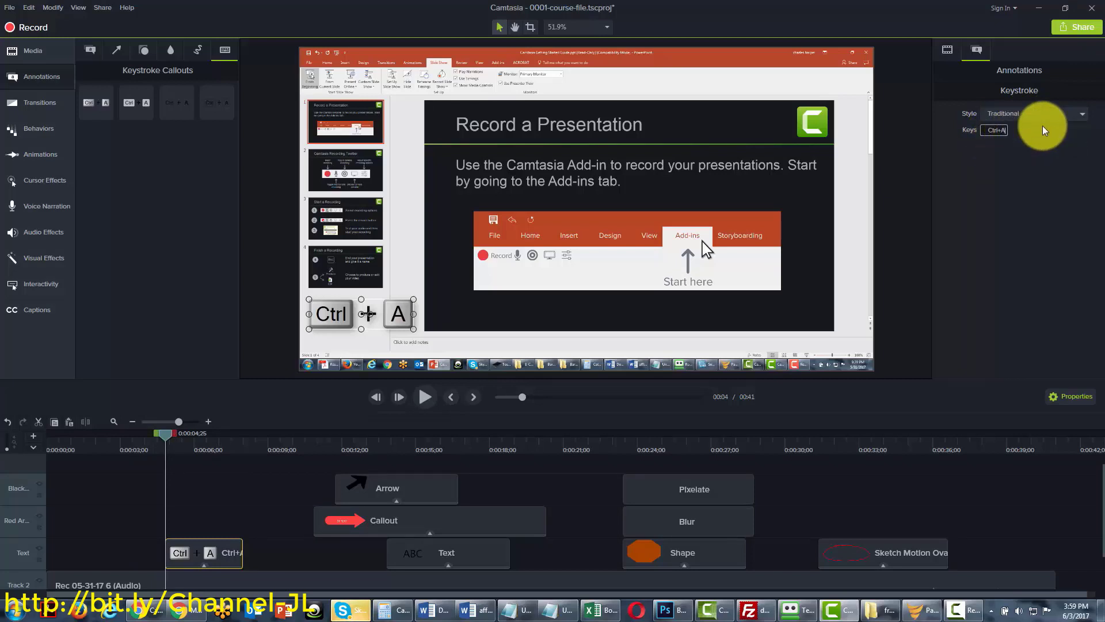
key(ctrl+z)
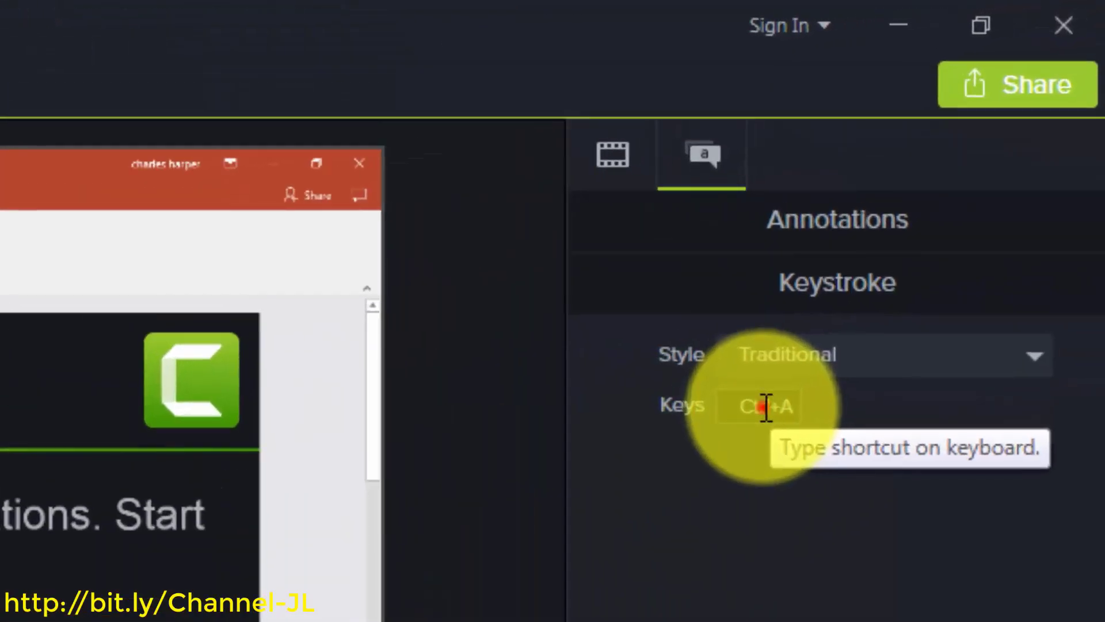
click(980, 147)
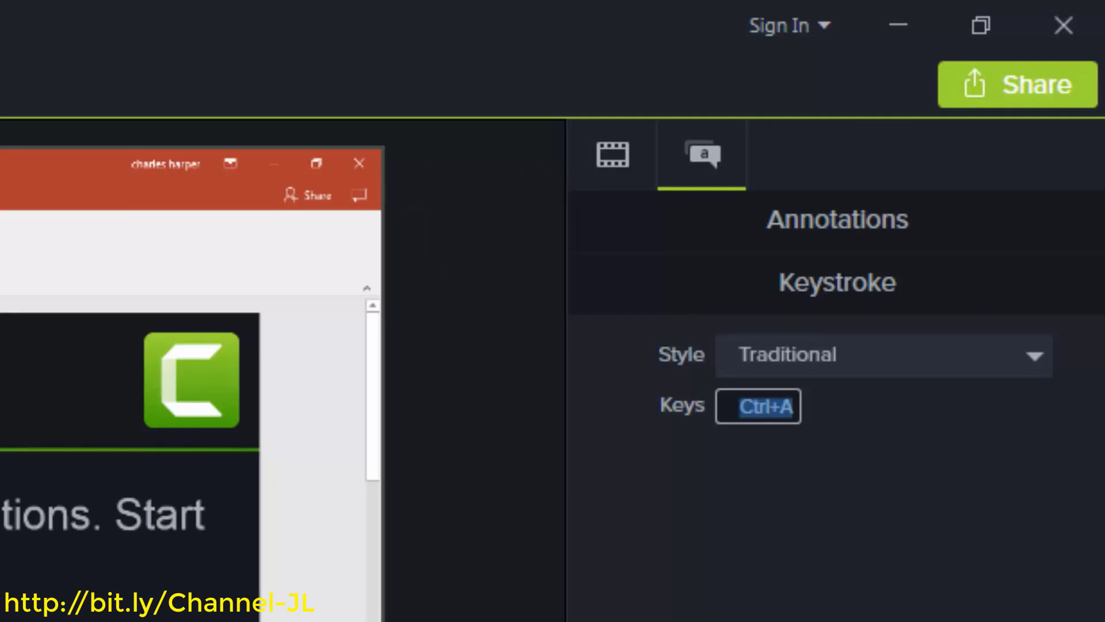
key(ctrl+s)
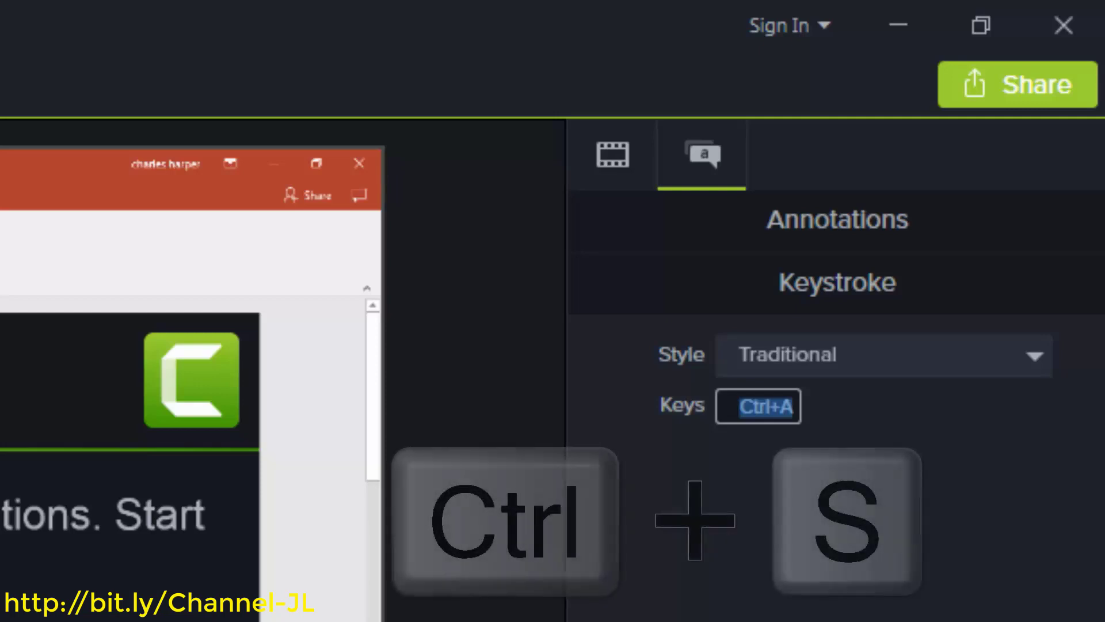
key(ctrl+s)
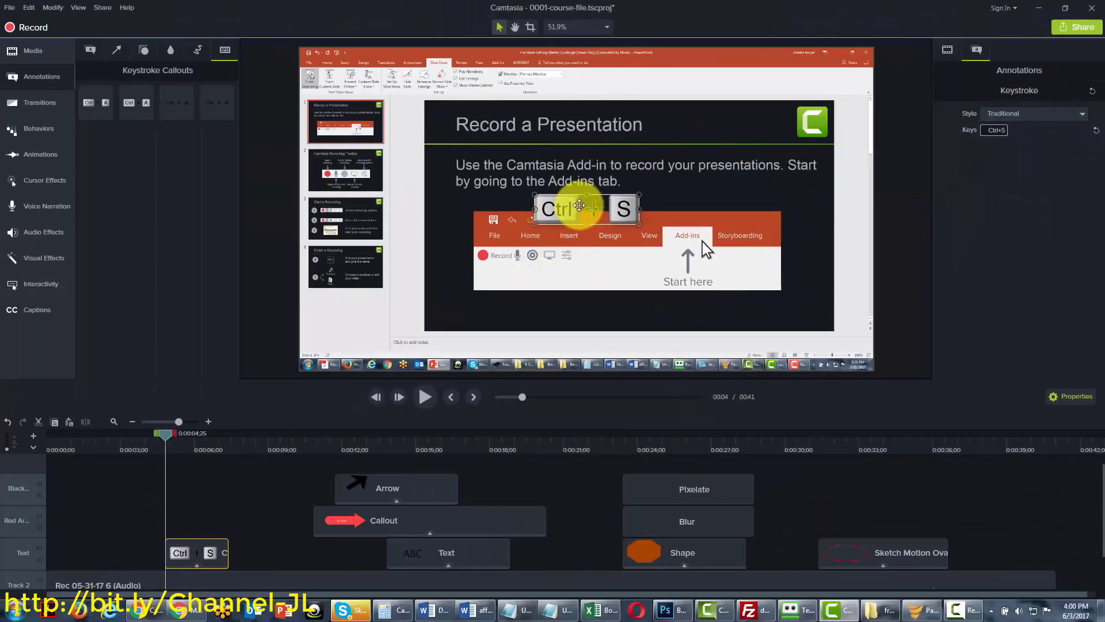
drag(579, 210, 335, 345)
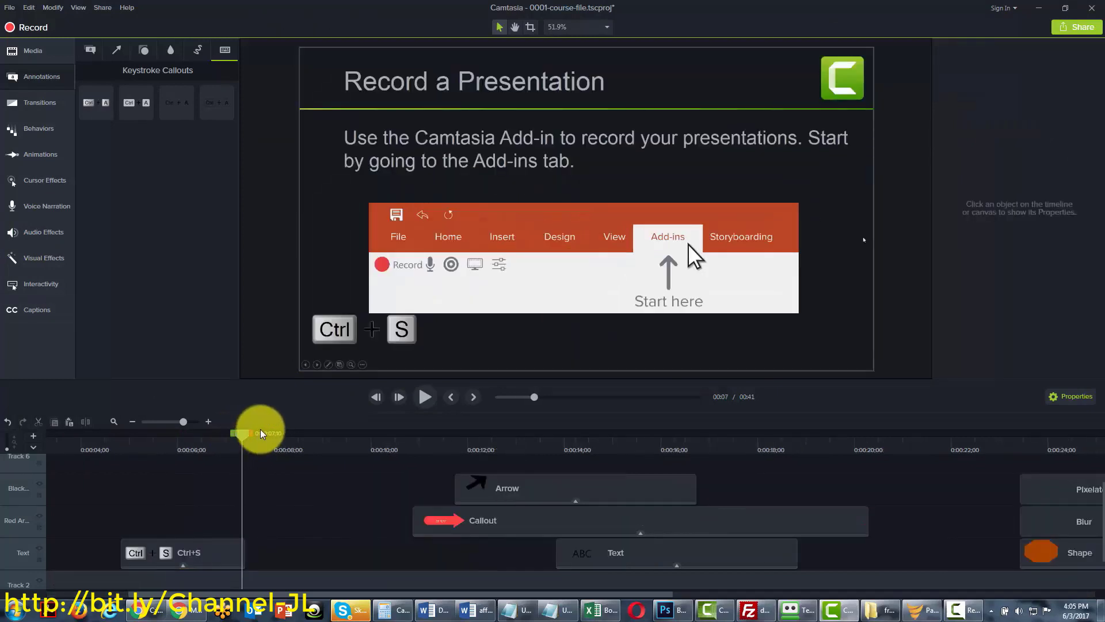
drag(260, 433, 282, 433)
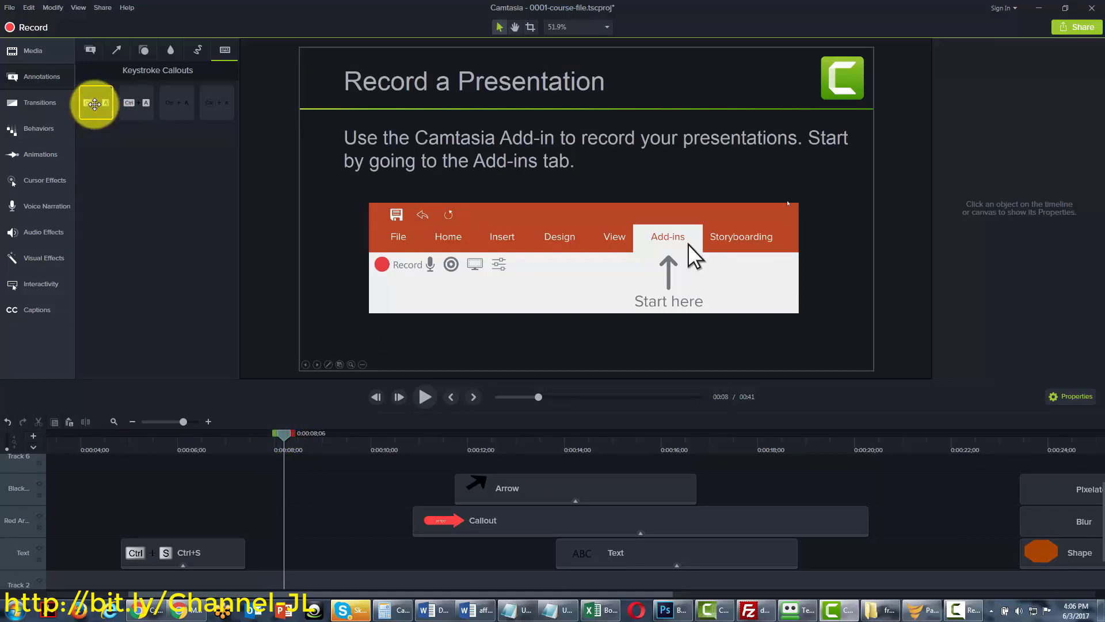
Add a shortened second keystroke callout at 0:08 showing Ctrl+V, nudged slightly right and down
drag(95, 103, 389, 300)
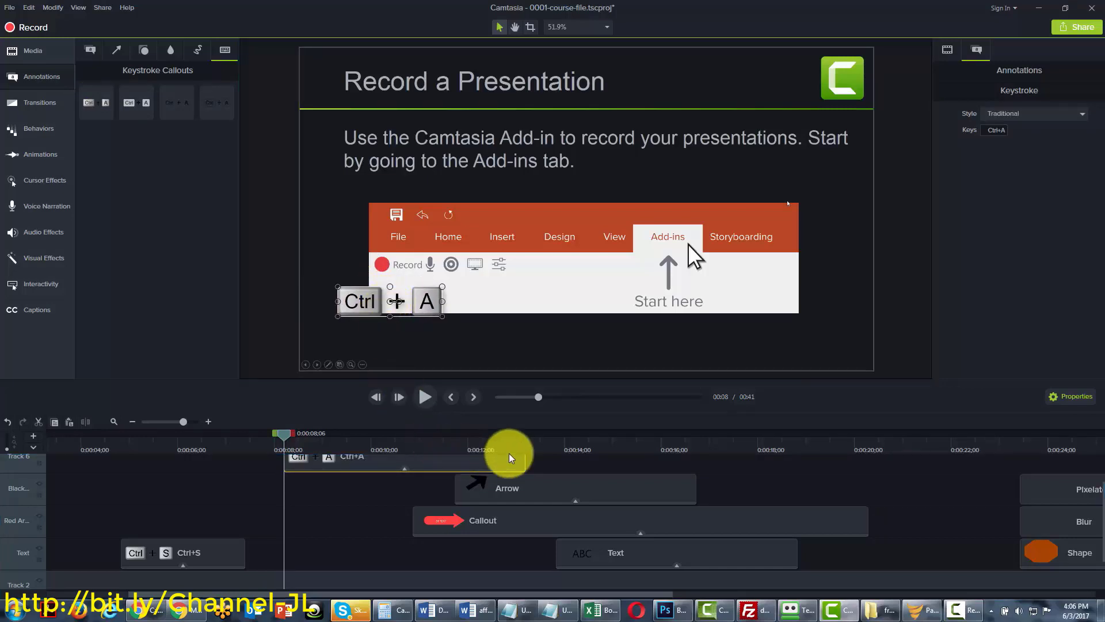
drag(524, 460, 524, 464)
drag(490, 461, 412, 460)
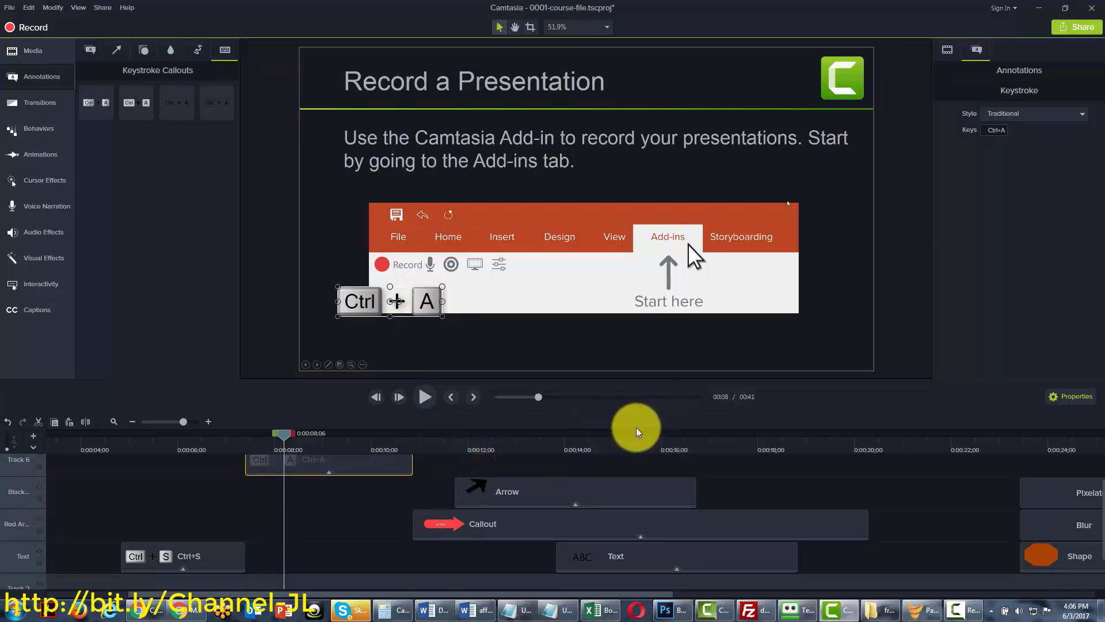
click(993, 132)
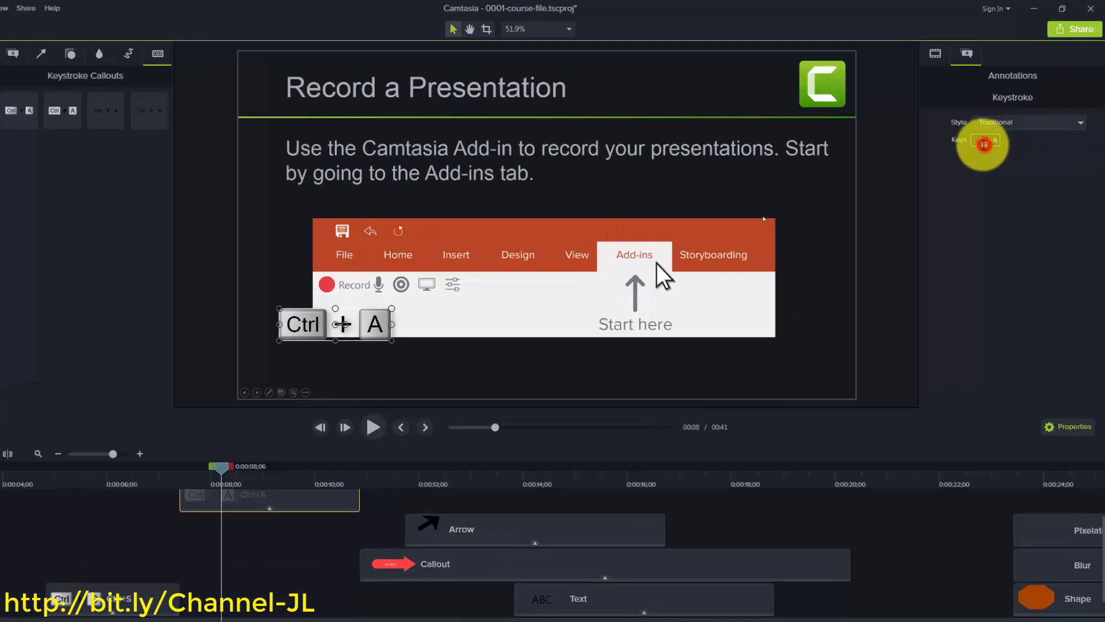
key(ctrl+v)
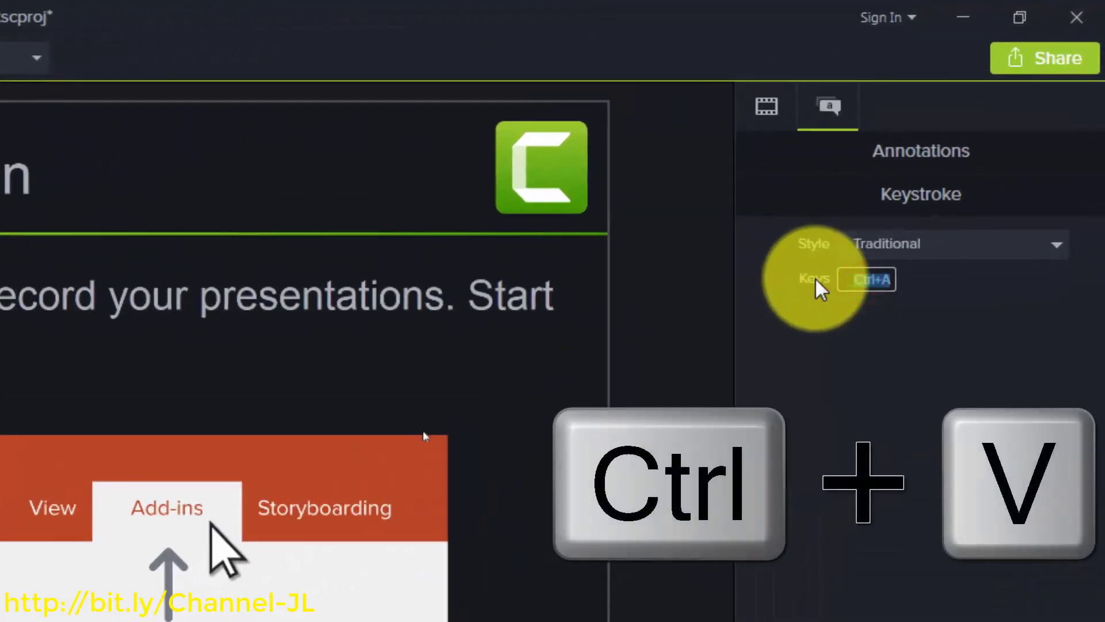
key(ctrl+v)
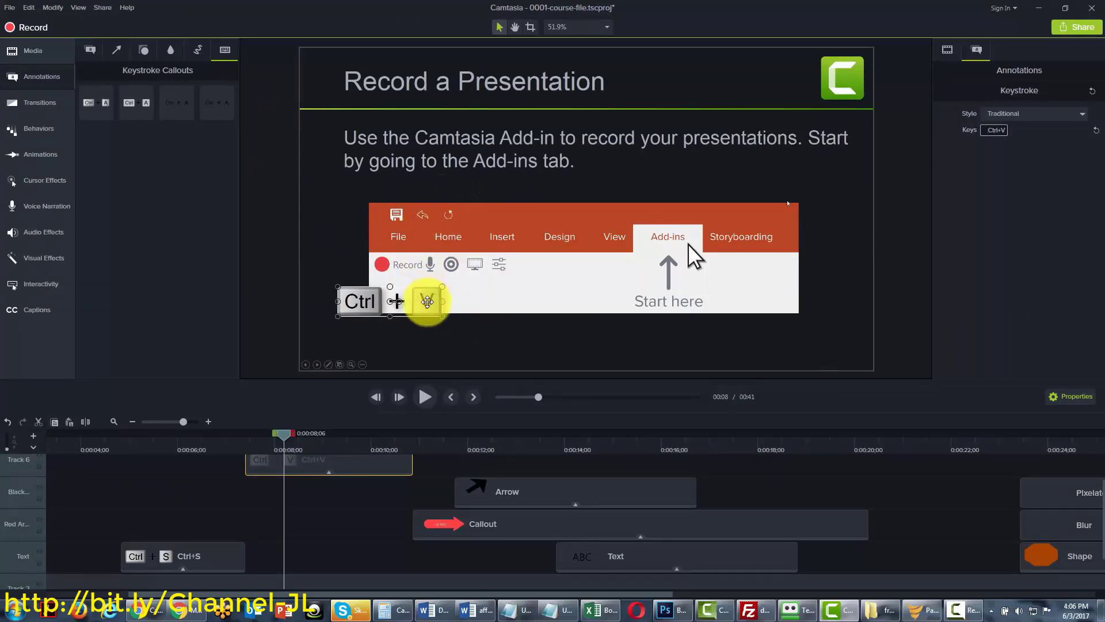
mouse_move(421, 298)
mouse_down()
mouse_move(453, 306)
mouse_move(432, 295)
mouse_up()
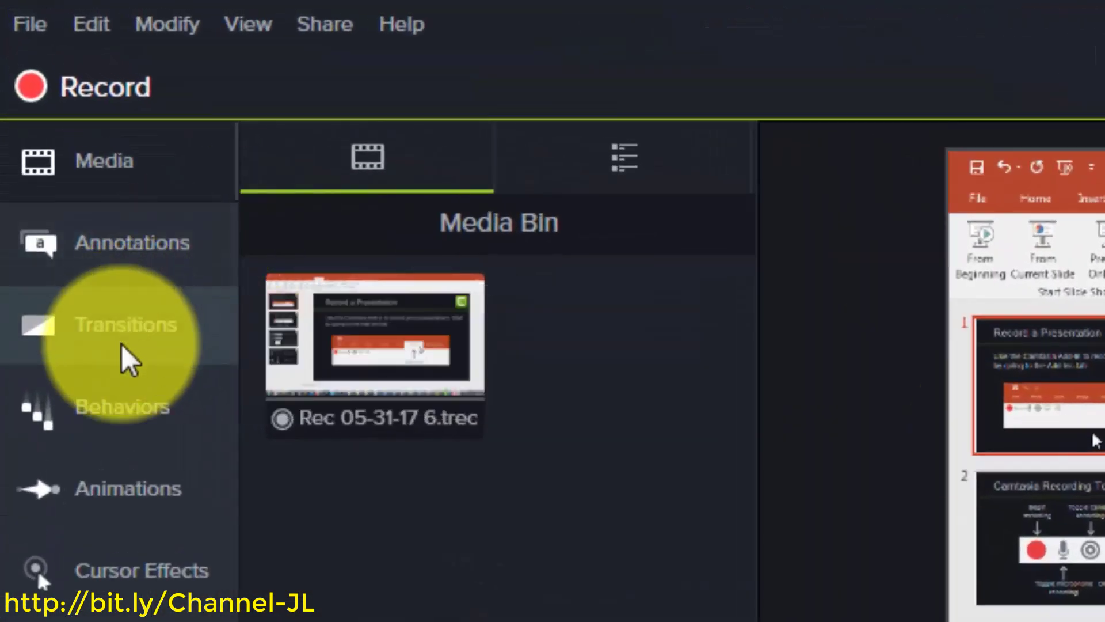
Bring up the Transitions gallery from the left tools panel
click(121, 344)
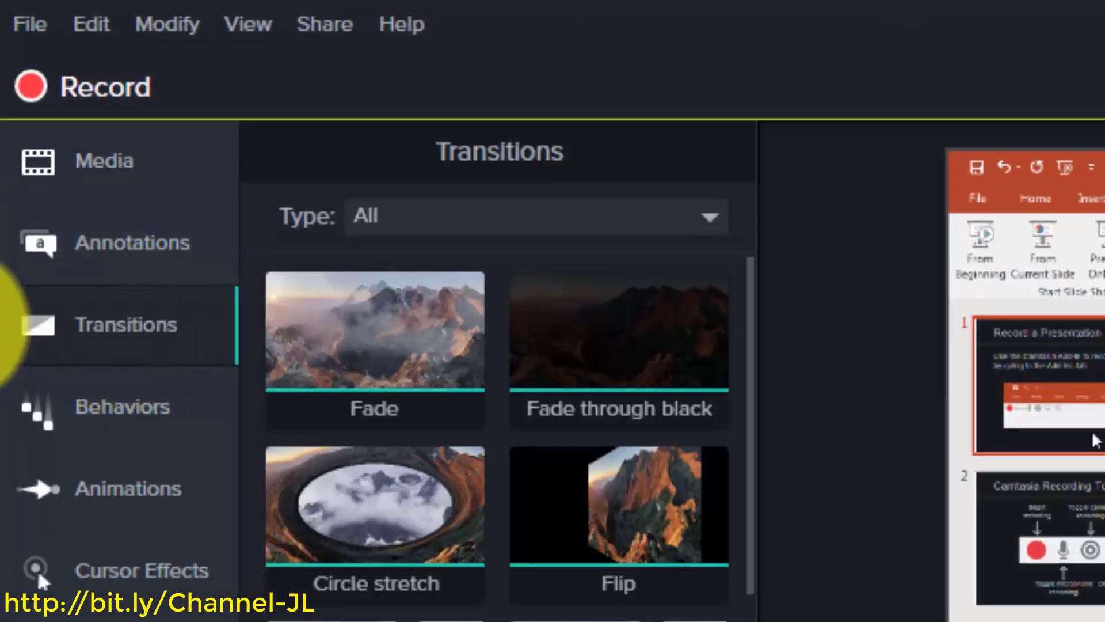
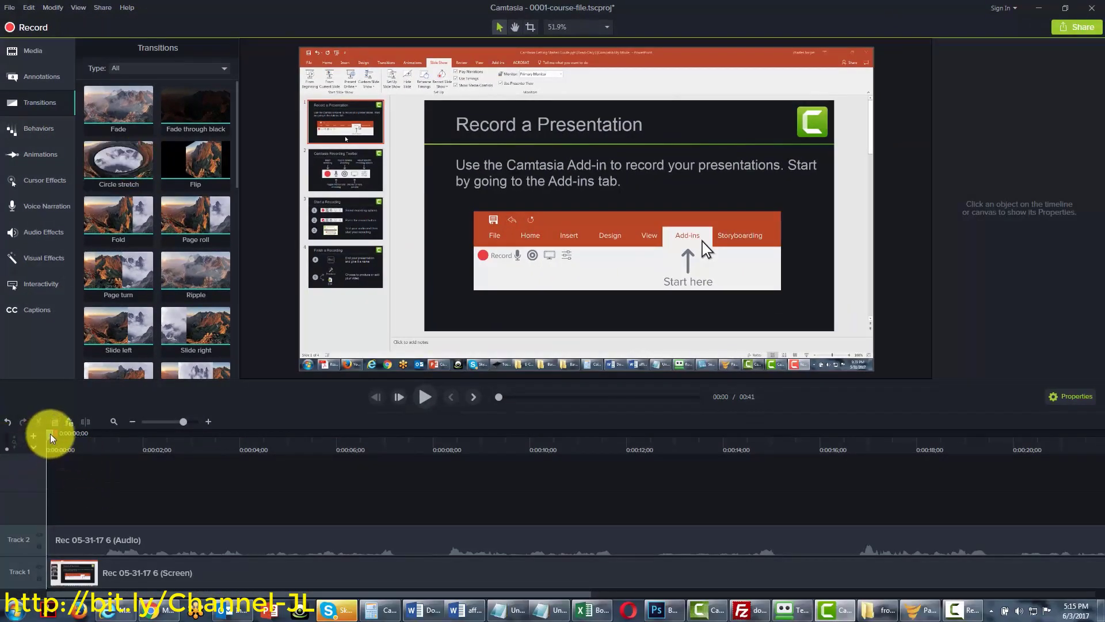
Split the Track 1 screen clip and Track 2 audio clip together at 0:00:07;09
drag(50, 433, 403, 440)
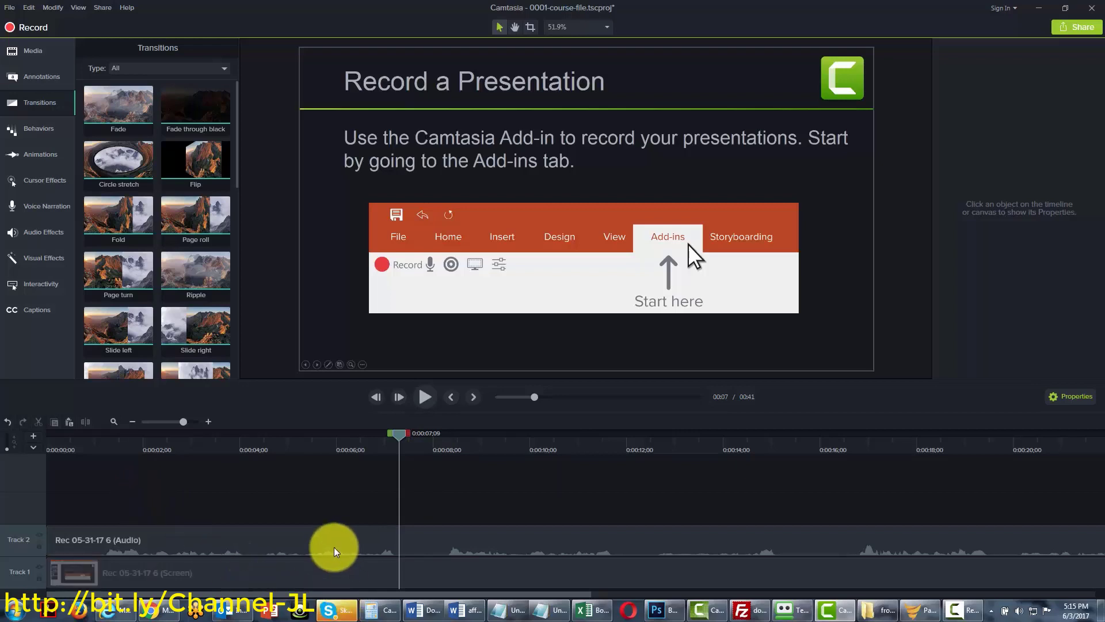
click(353, 541)
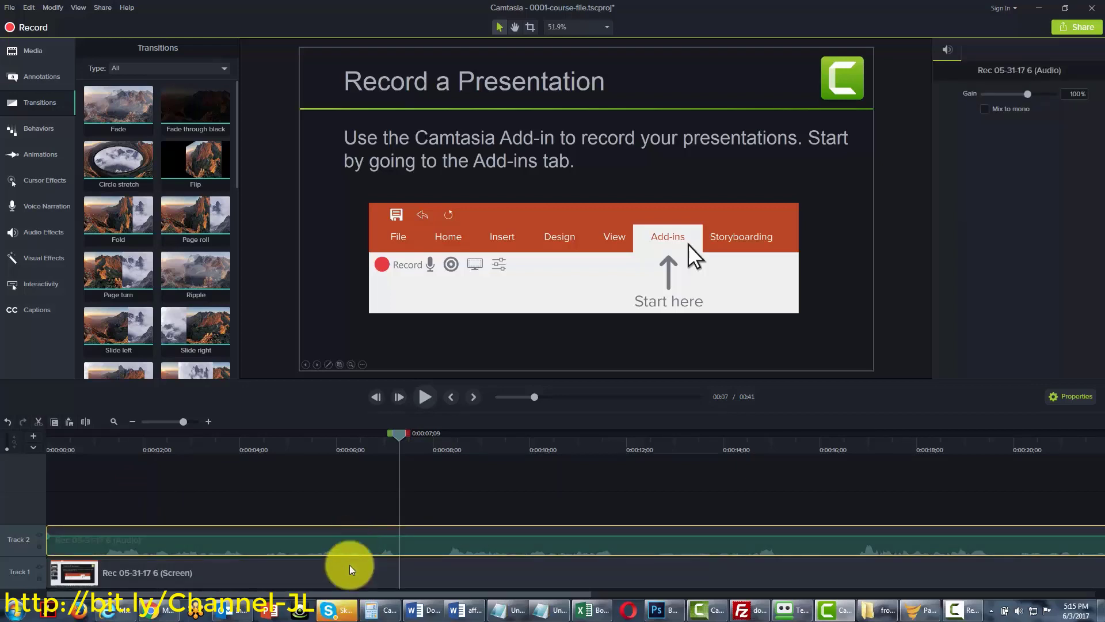
ctrl+click(351, 581)
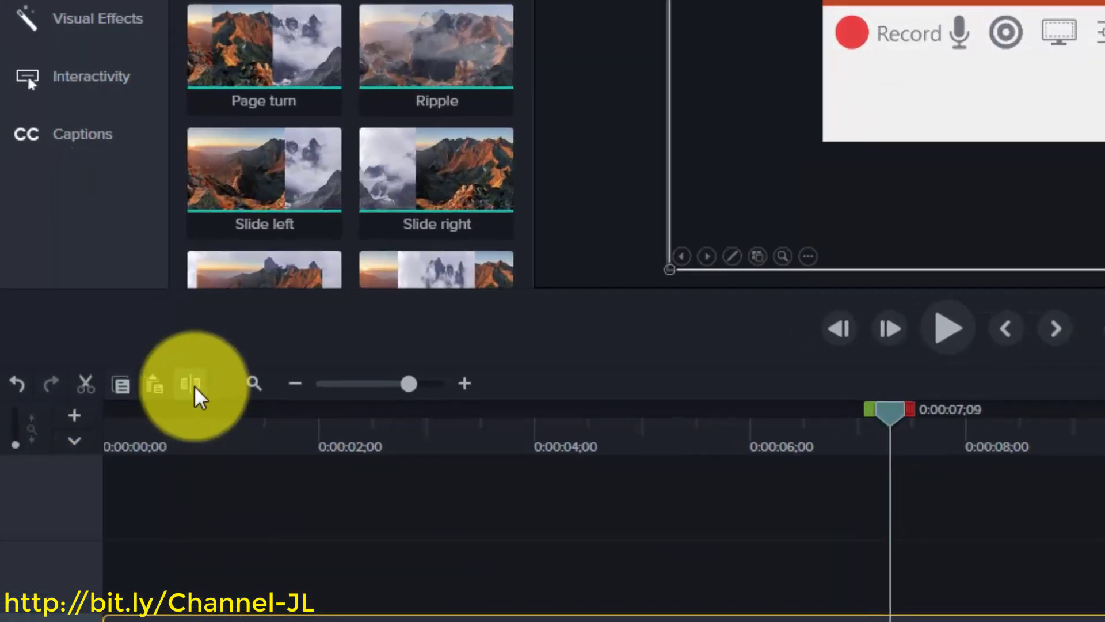
click(193, 384)
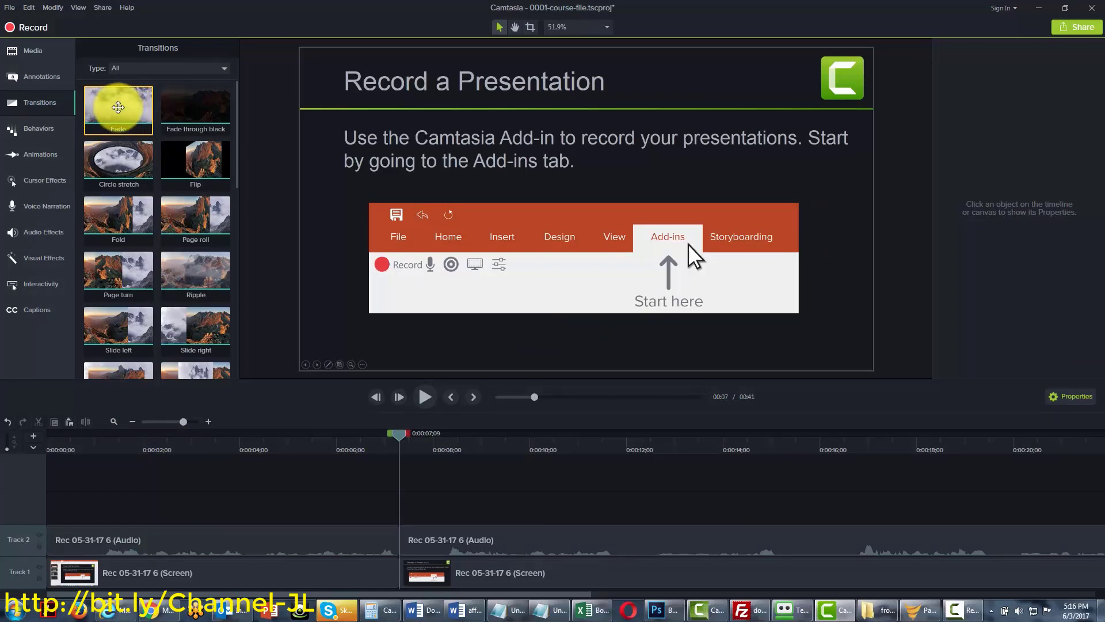
Browse the Fades, Movement and Objects transition categories
mouse_move(238, 125)
mouse_down()
mouse_move(234, 333)
mouse_move(220, 119)
mouse_up()
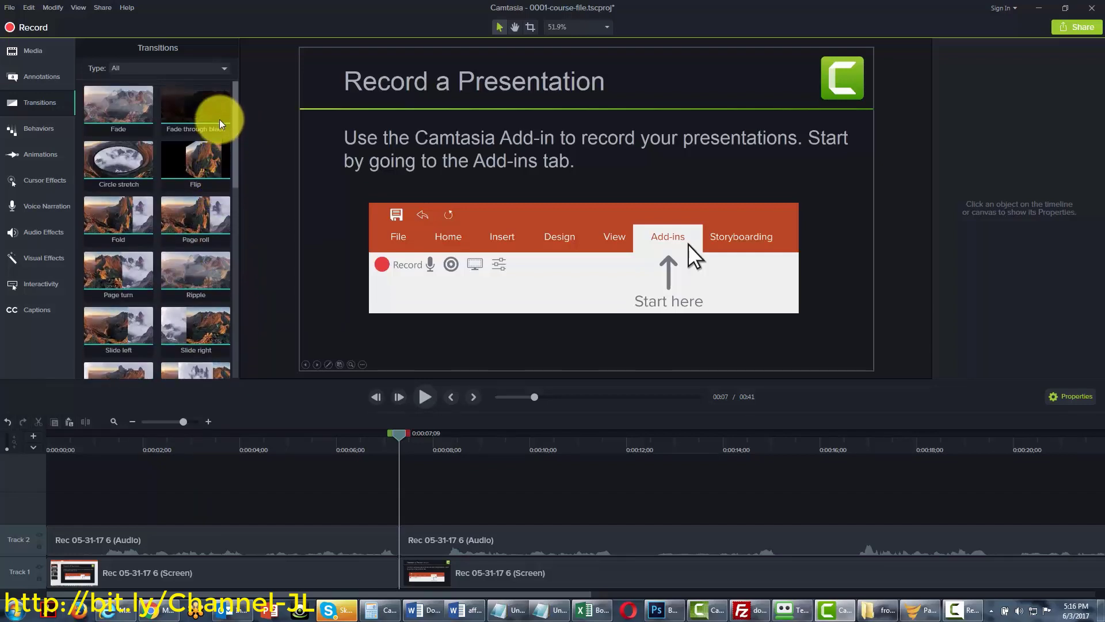
click(217, 68)
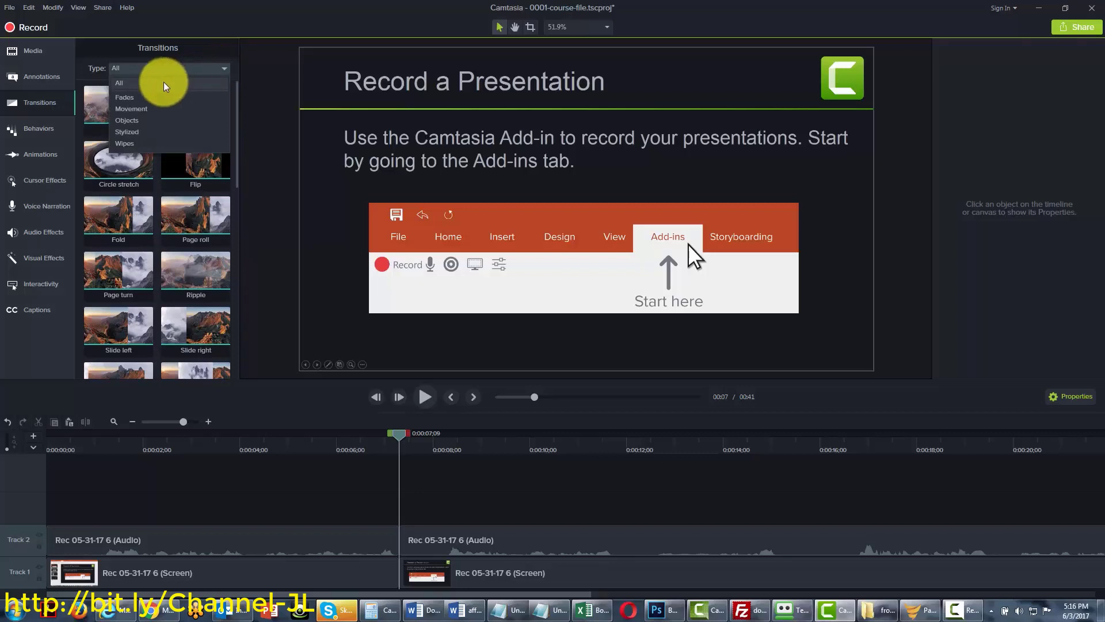
click(129, 98)
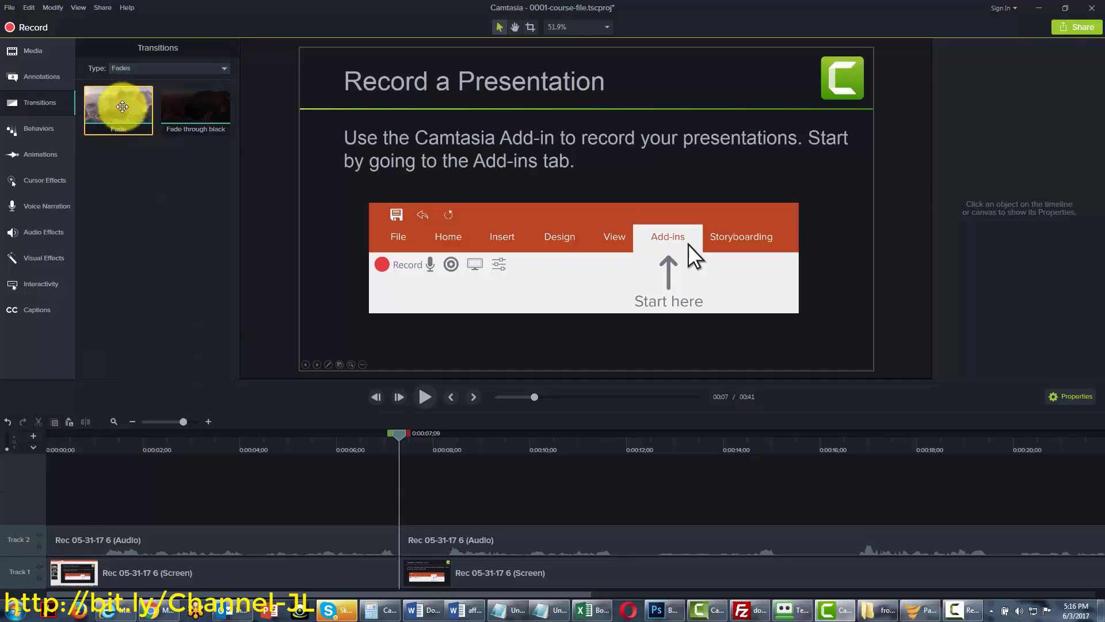
click(209, 72)
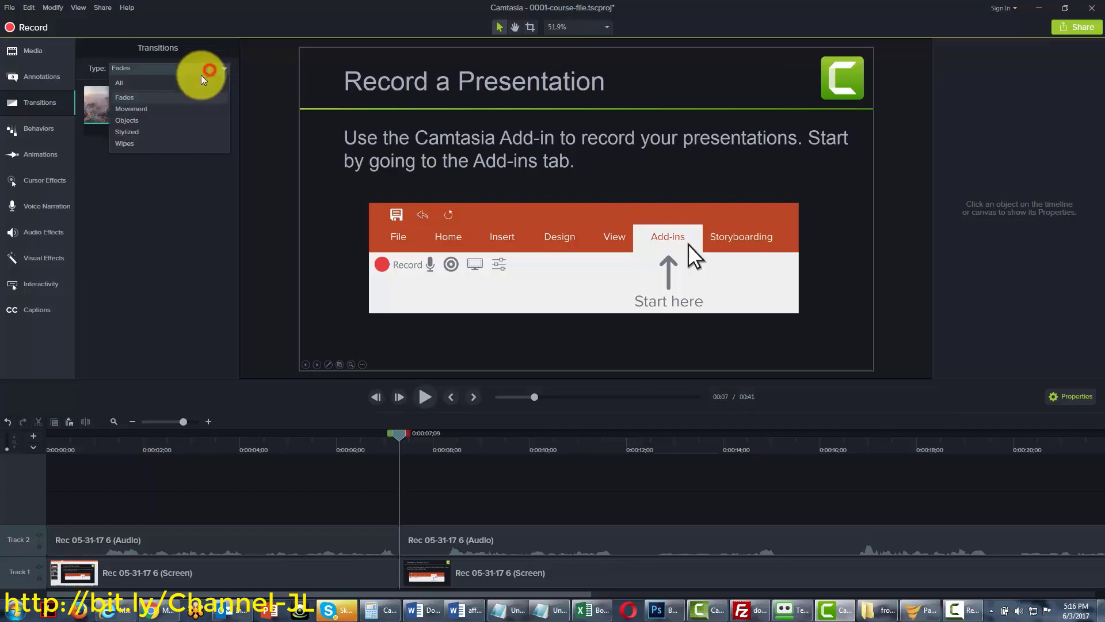
click(127, 110)
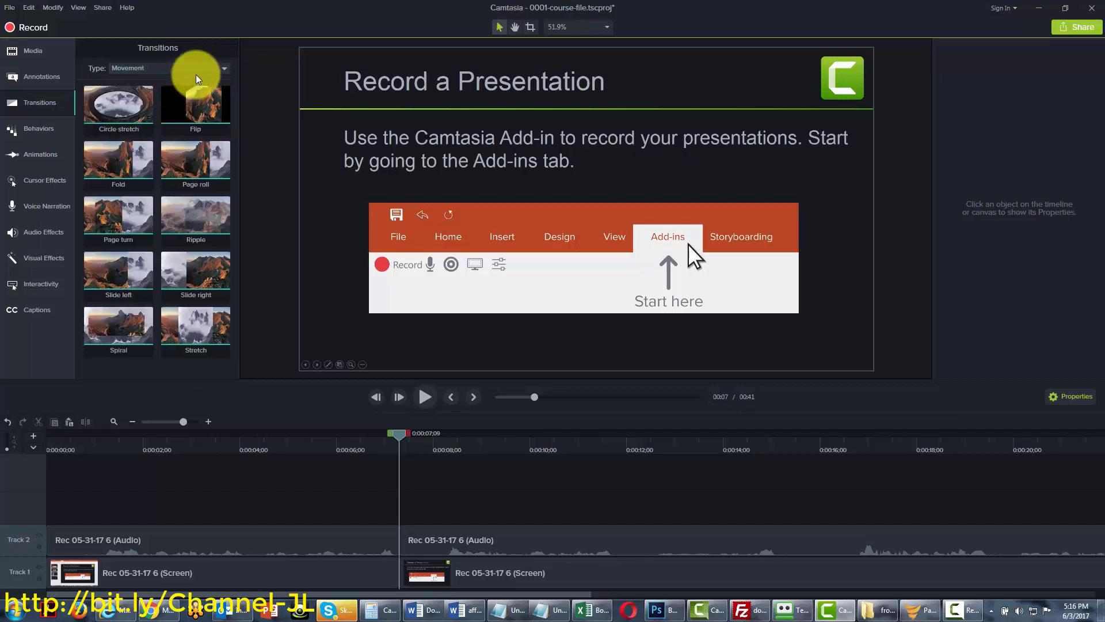
click(208, 69)
click(128, 120)
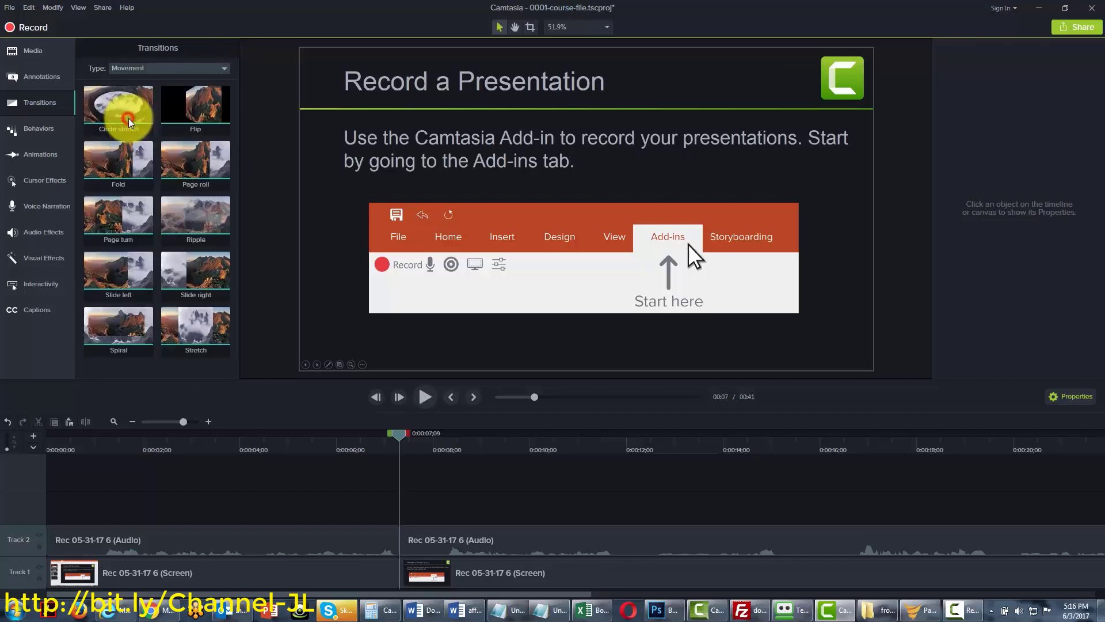
Browse the Stylized and Wipes categories, then filter back to Movement transitions
click(217, 68)
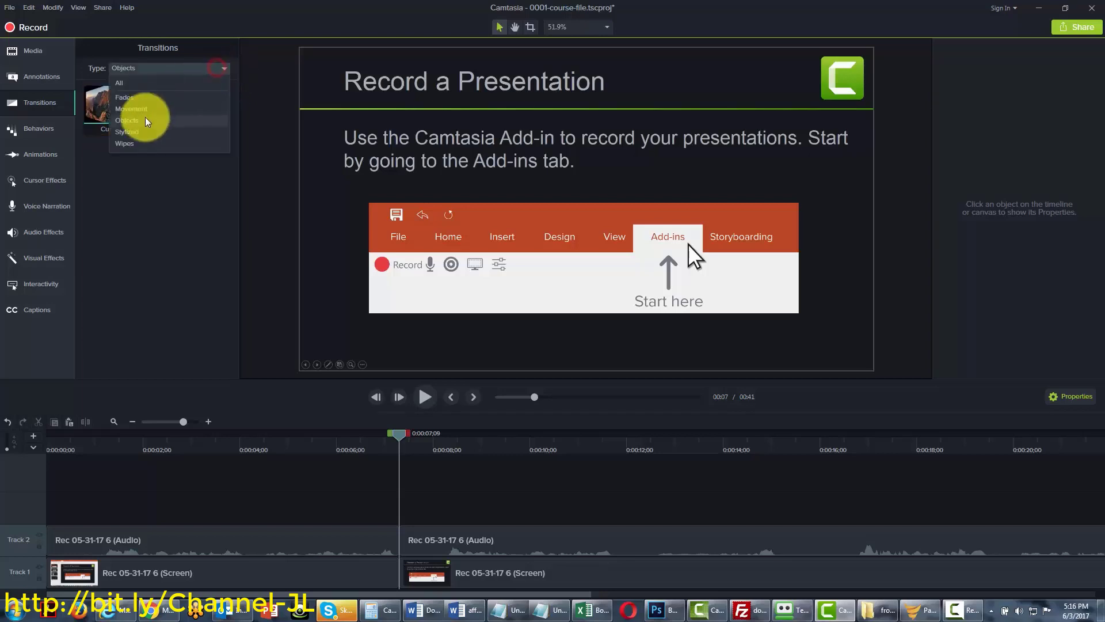
click(133, 134)
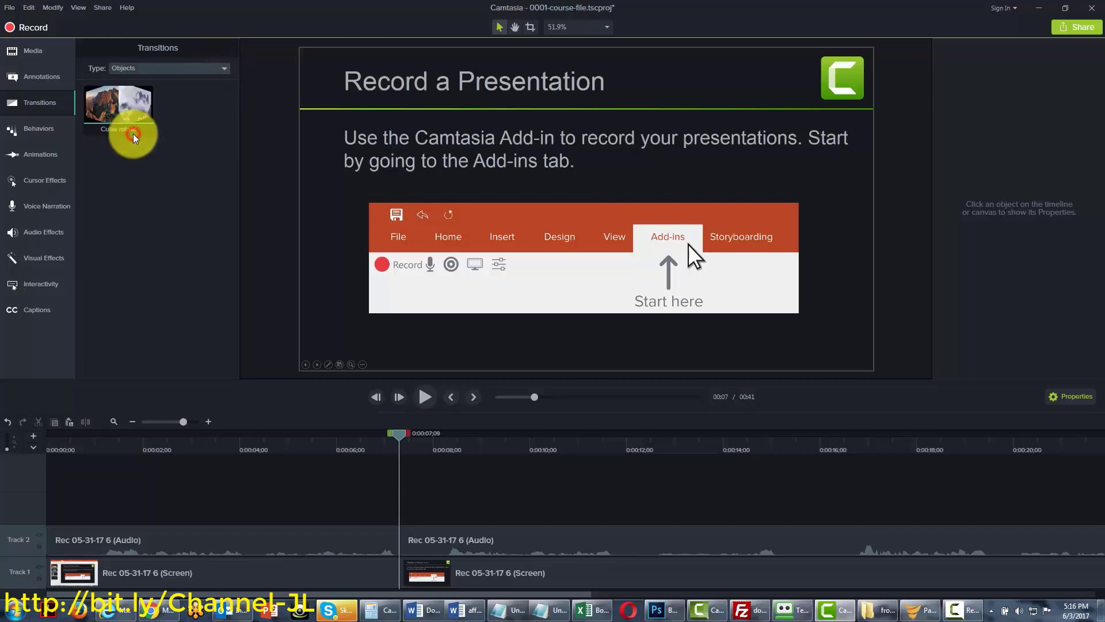
click(220, 74)
click(219, 71)
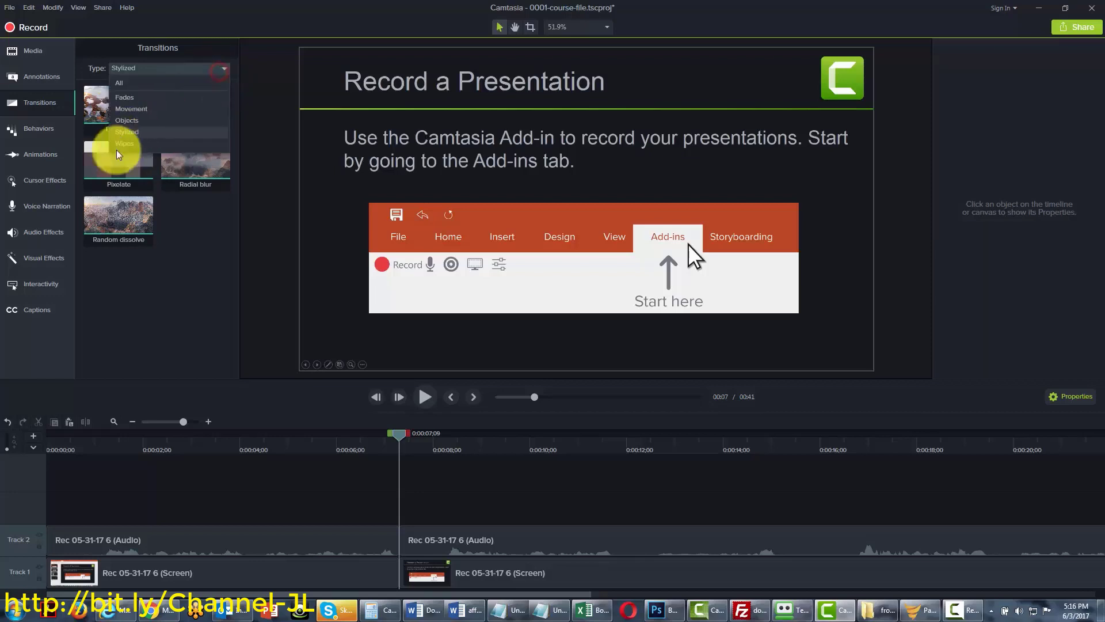
click(133, 143)
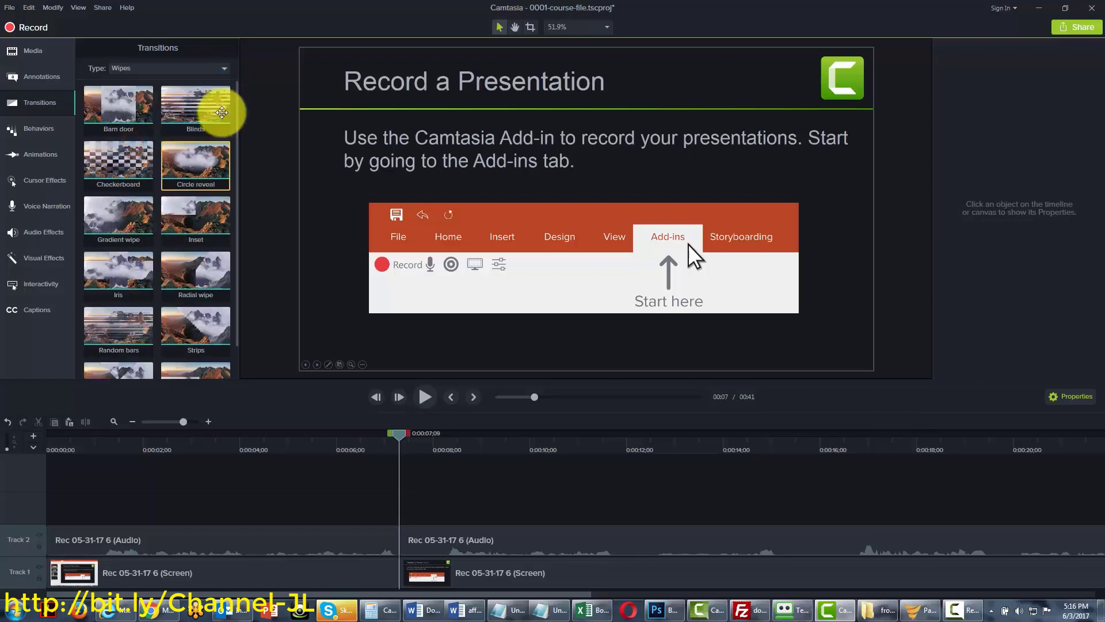
click(223, 68)
click(127, 114)
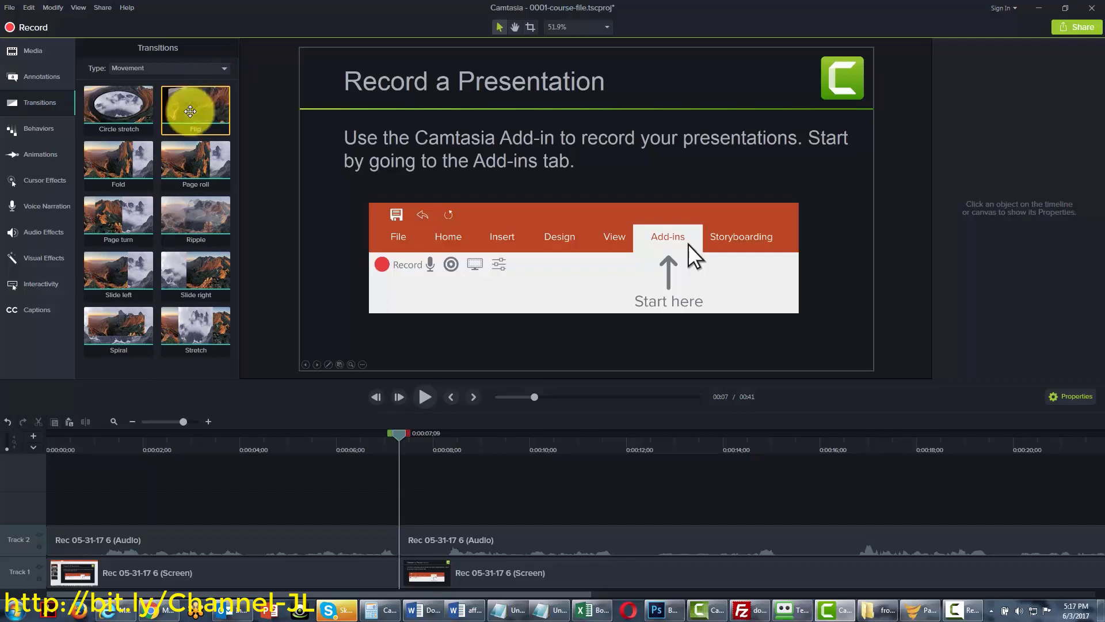
Drop the Flip transition on the Track 1 cut and preview it from just before
mouse_move(190, 111)
mouse_down()
mouse_move(309, 350)
mouse_move(353, 493)
mouse_move(400, 570)
mouse_up()
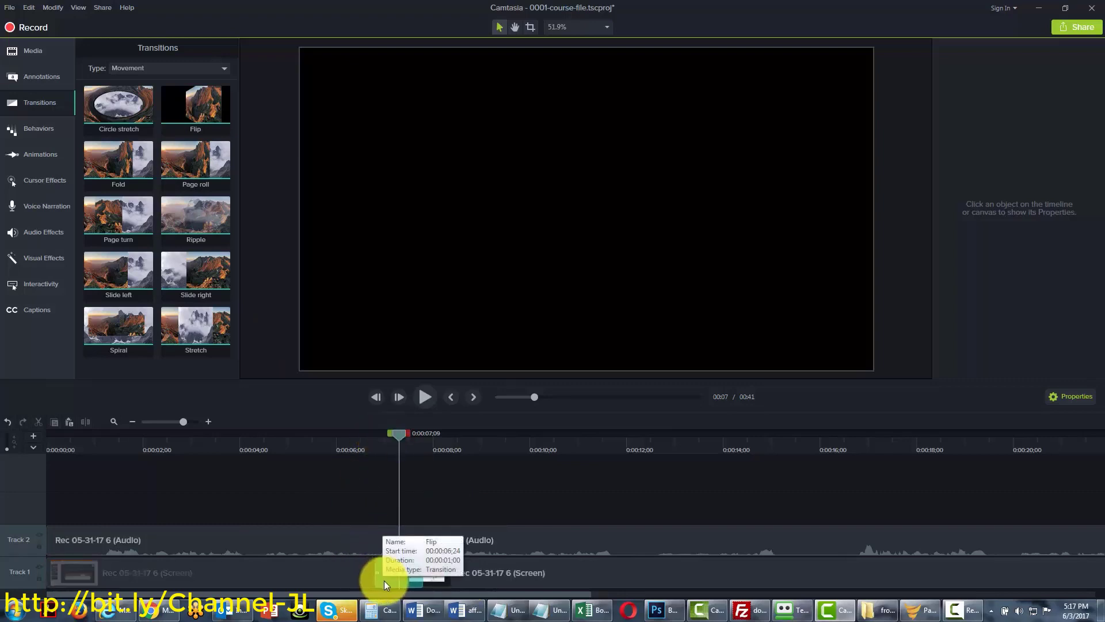
drag(399, 434, 365, 434)
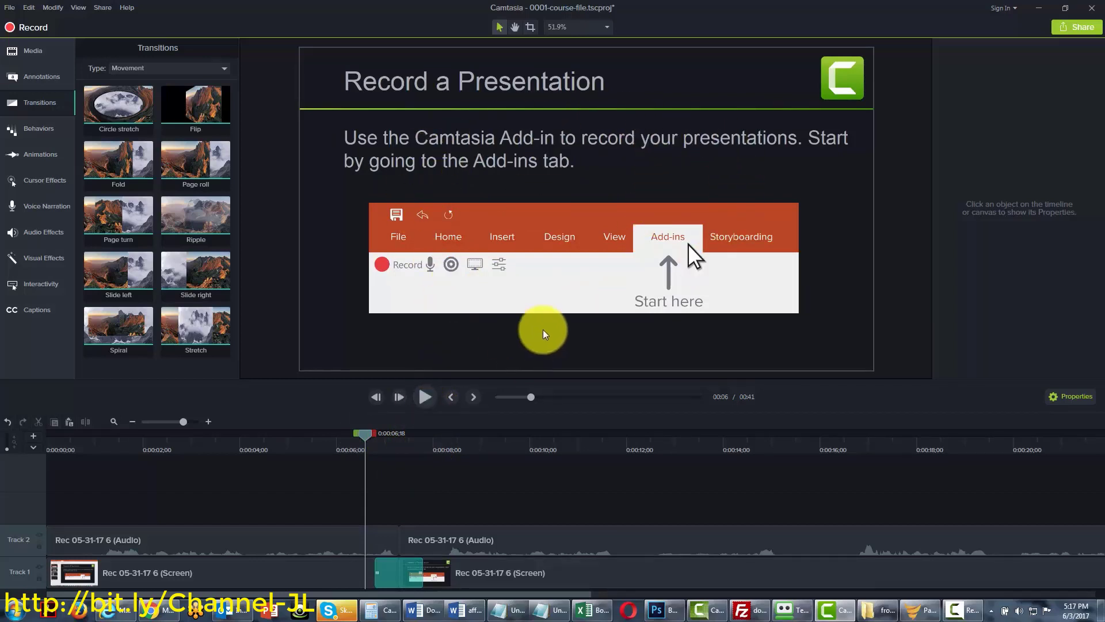
click(424, 396)
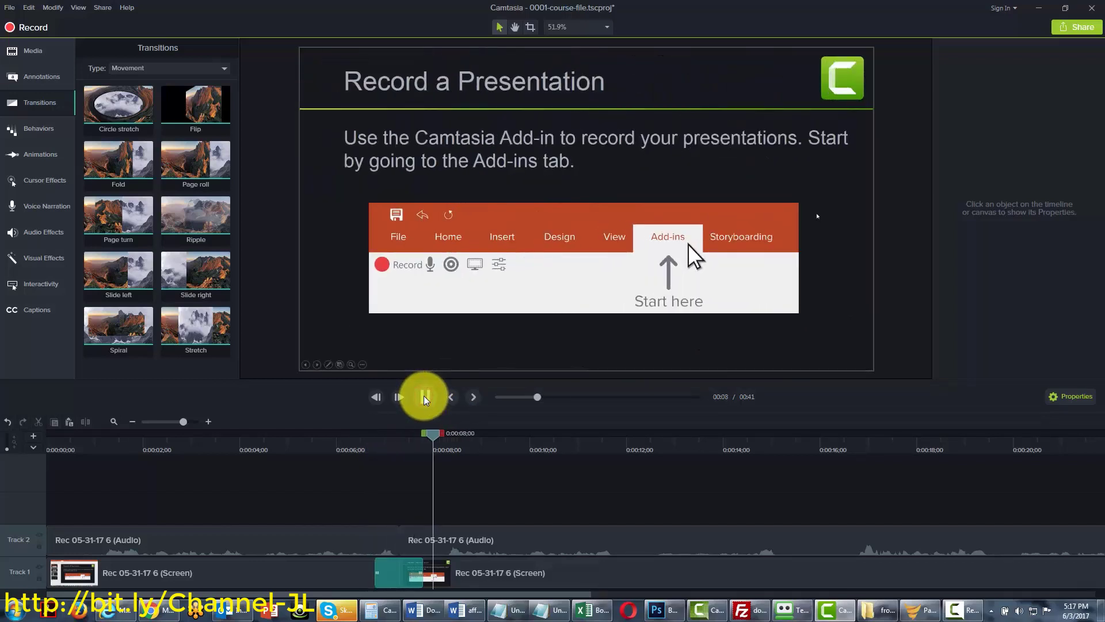
click(424, 396)
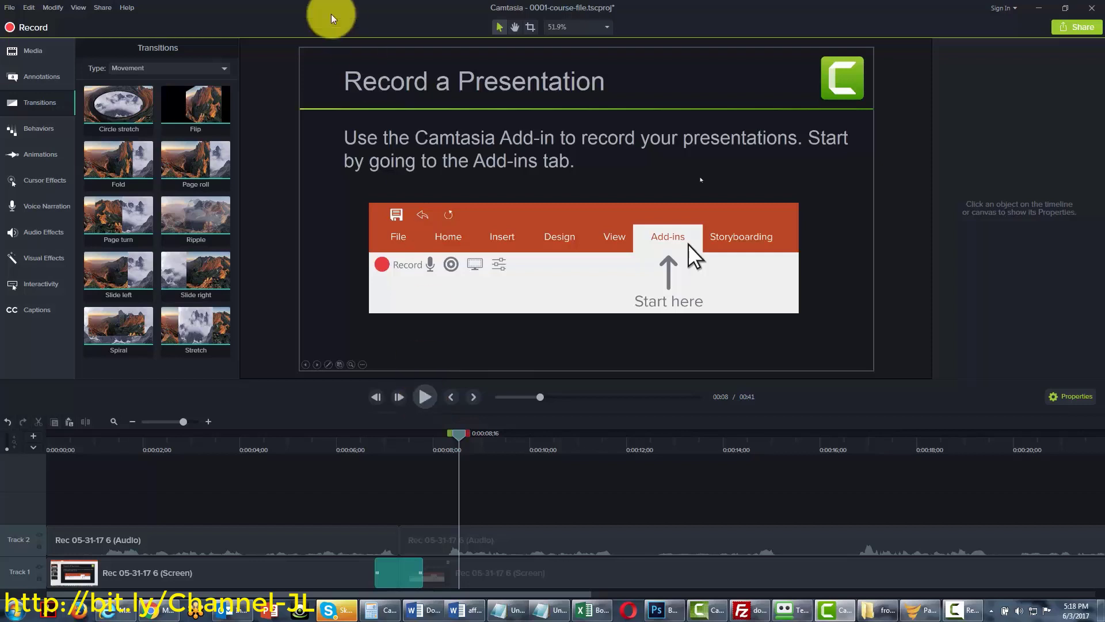
Filter transitions to Objects and delete the Flip transition from the Track 1 cut
click(208, 70)
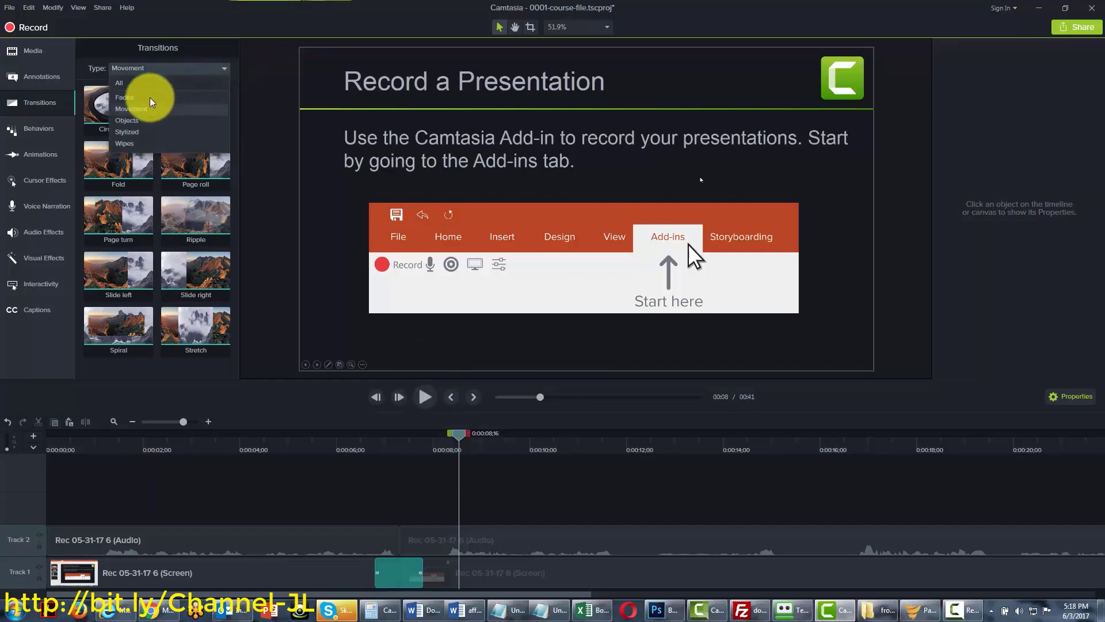
click(134, 120)
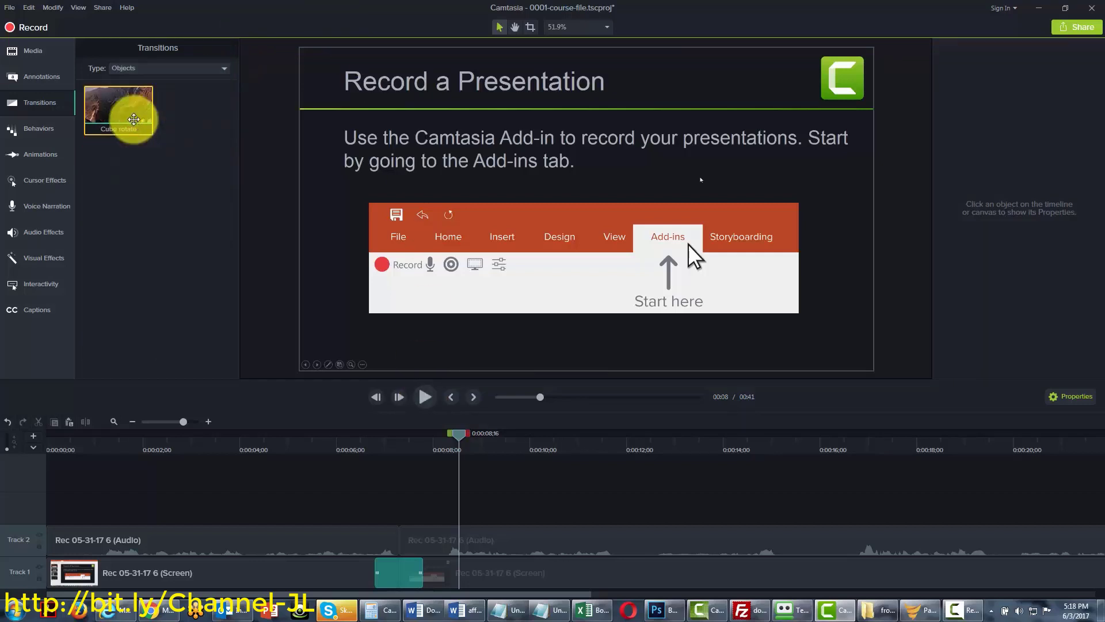
right_click(394, 577)
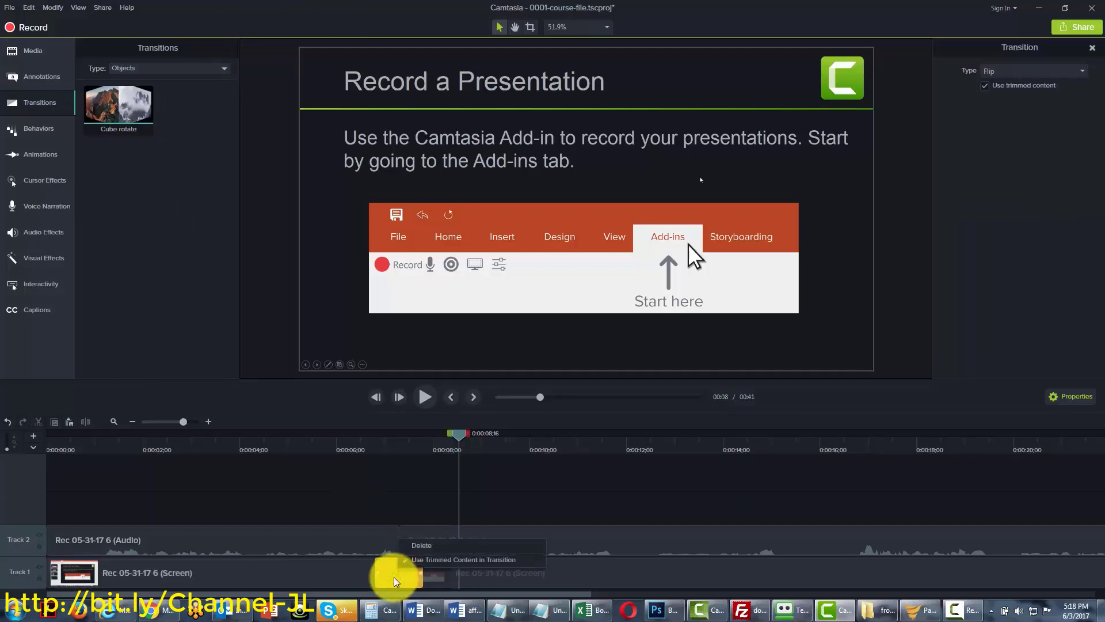
click(413, 550)
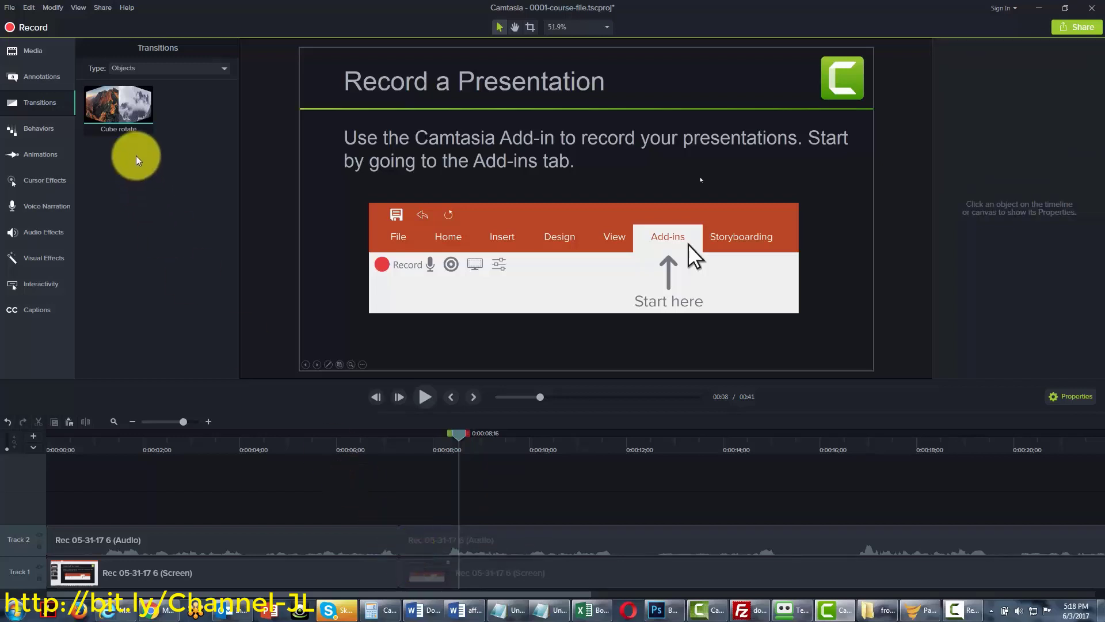
Place Cube rotate on the cut and preview it from about six seconds
drag(118, 110, 390, 565)
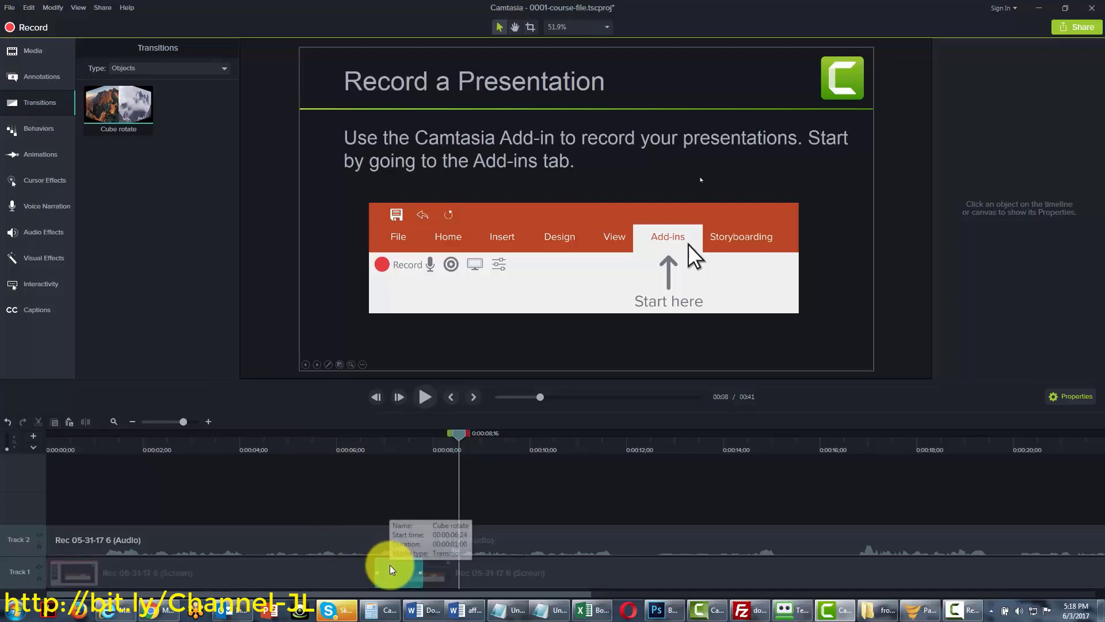
click(461, 432)
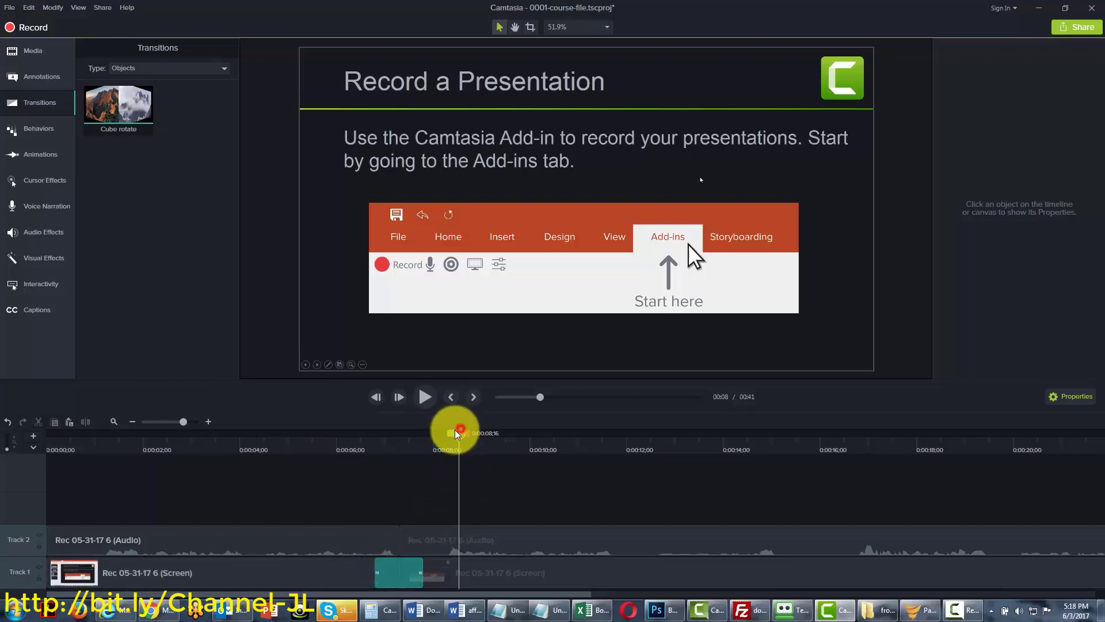
drag(458, 433, 341, 434)
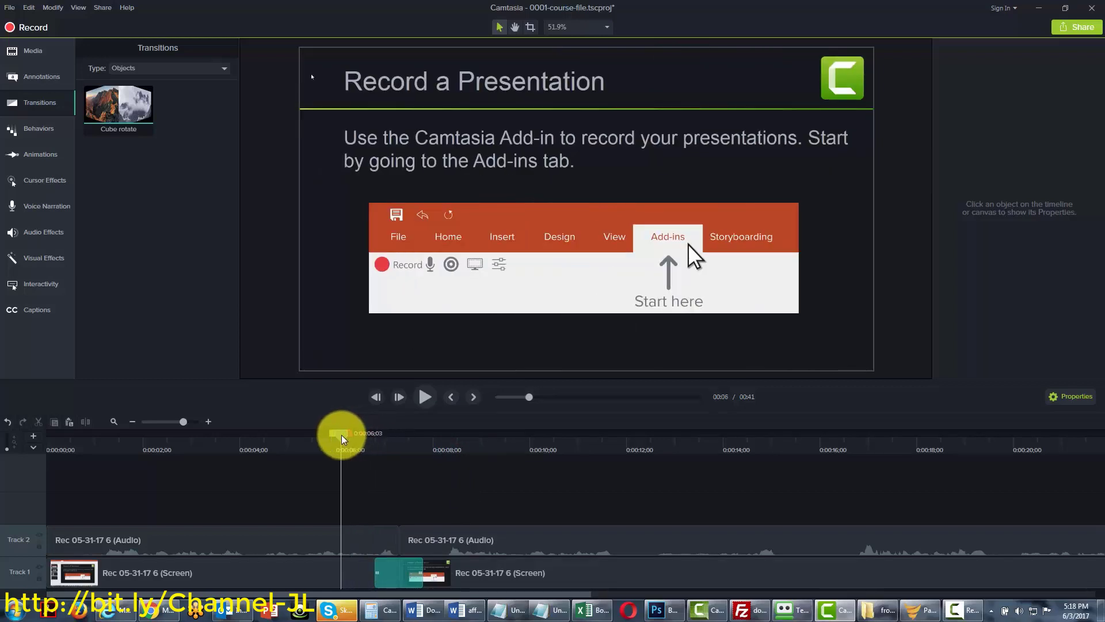
click(421, 396)
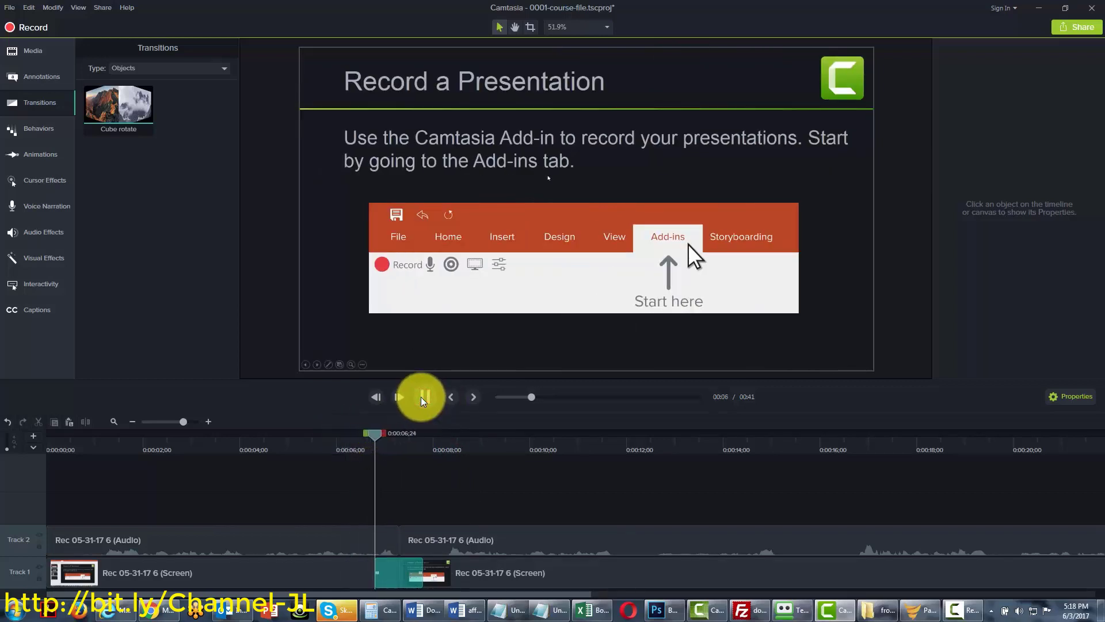
click(421, 397)
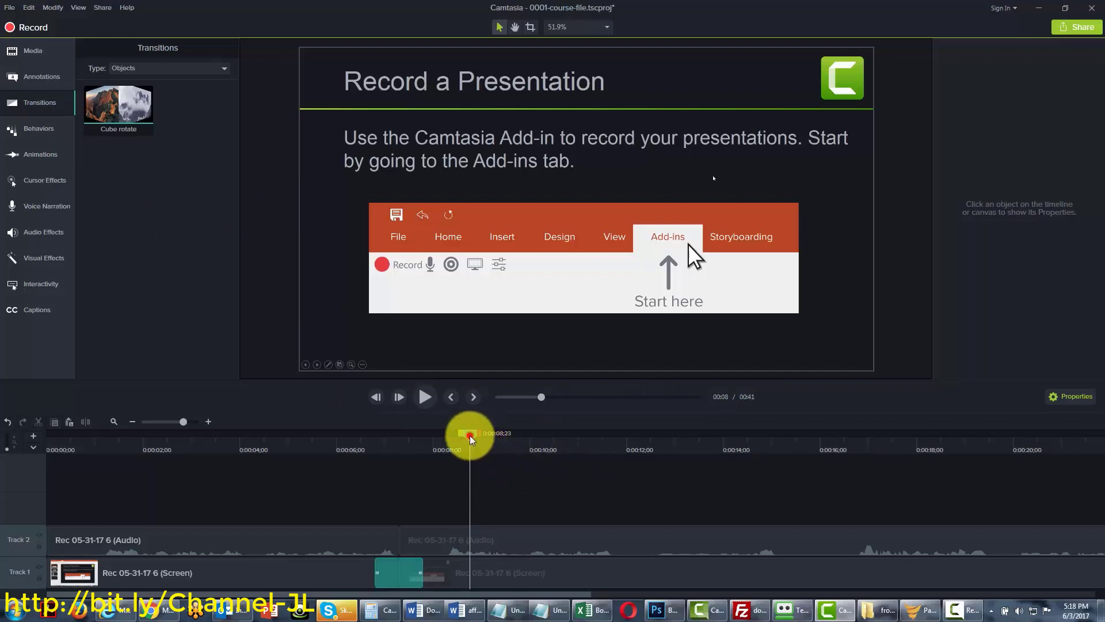
Position the playhead on the first frame of the Recording Toolbar slide near 0:15
drag(470, 434, 605, 437)
mouse_move(695, 443)
mouse_down()
mouse_move(844, 439)
mouse_move(834, 453)
mouse_move(826, 437)
mouse_move(802, 440)
mouse_move(813, 437)
mouse_up()
click(646, 547)
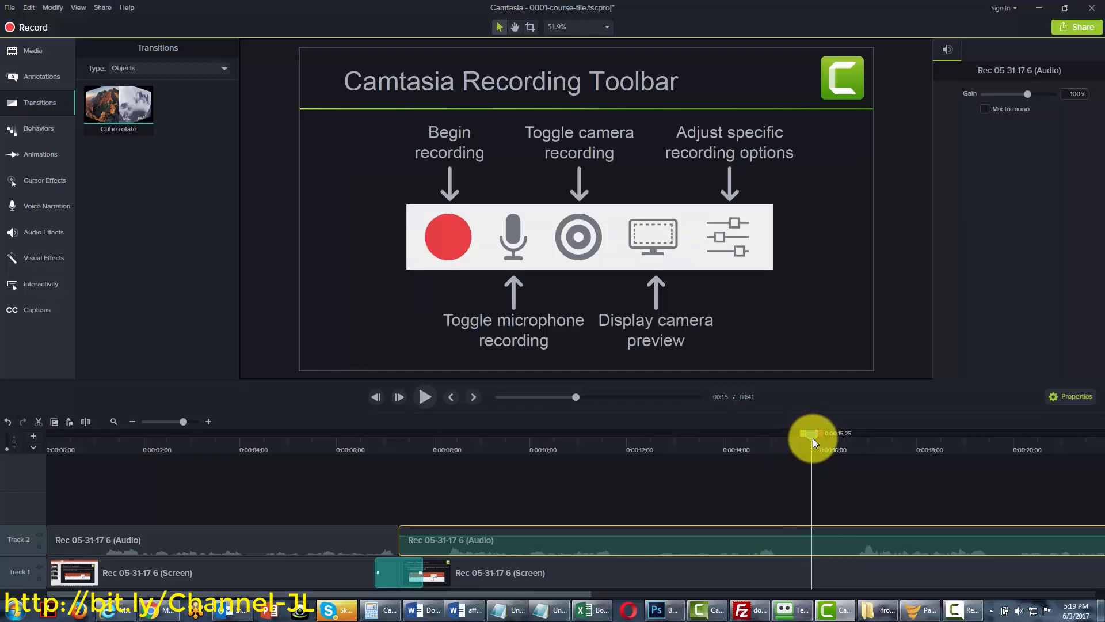
key(comma)
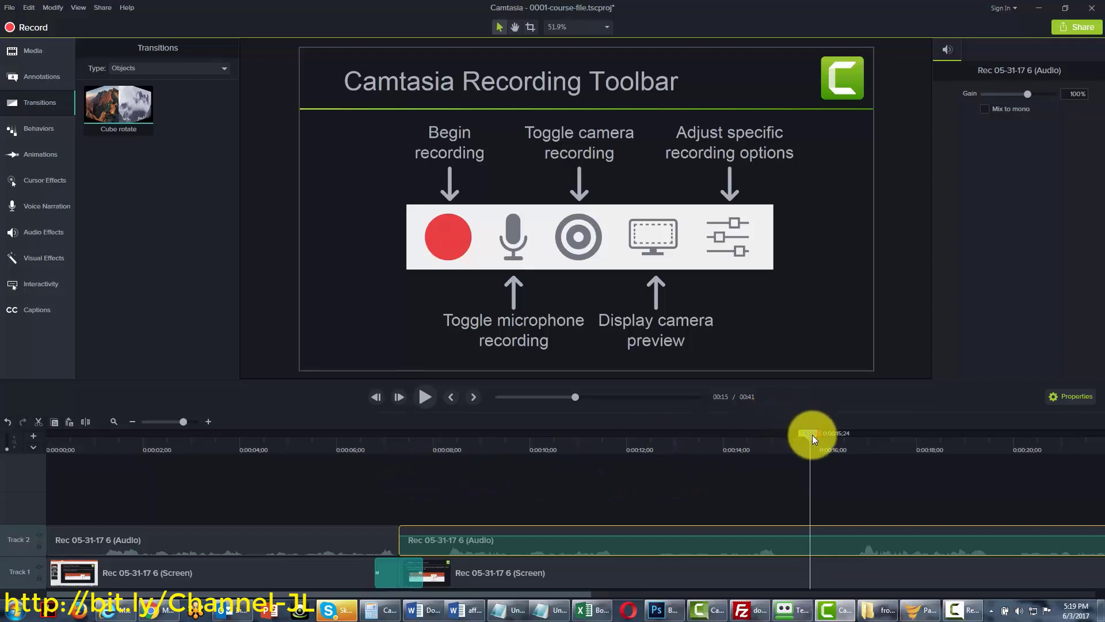
drag(812, 434, 808, 435)
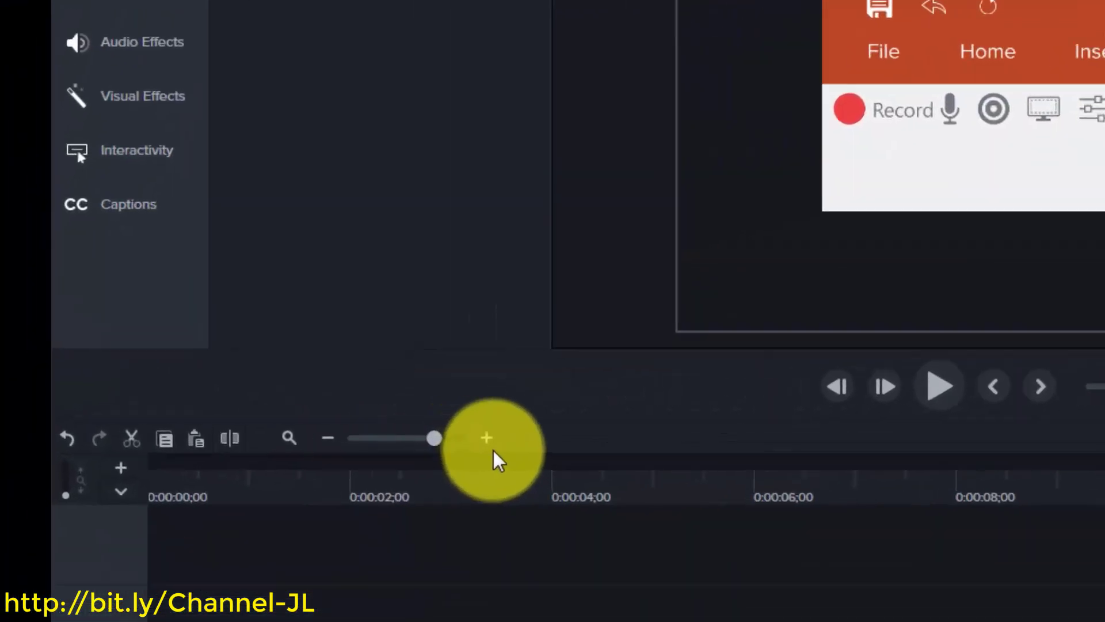
Zoom the timeline in and split the Track 1 screen clip at 0:00:15;19
click(487, 442)
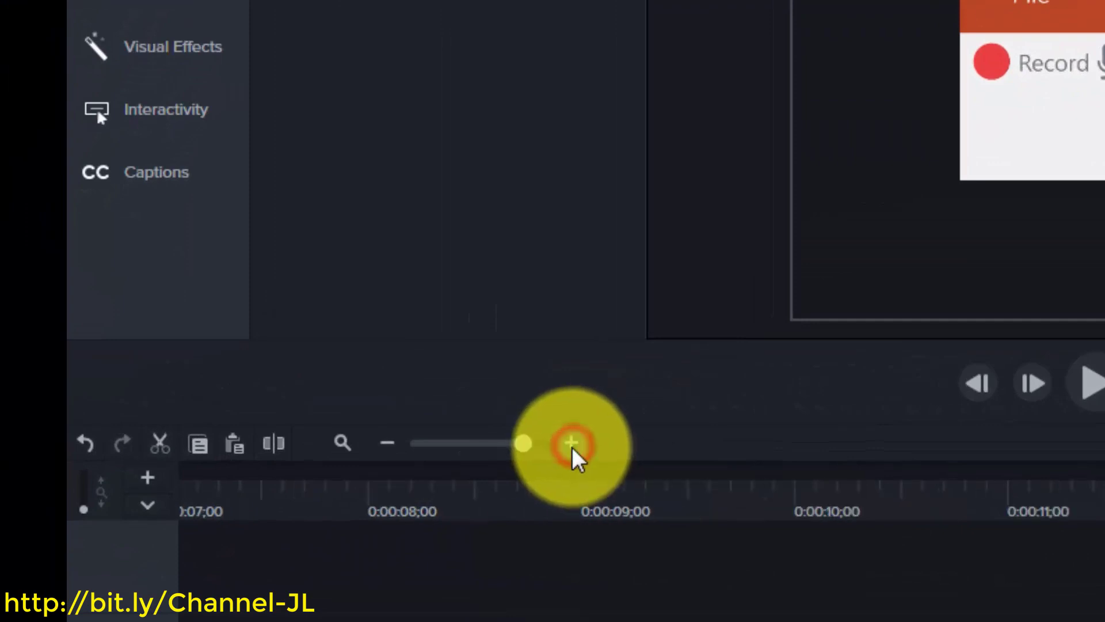
click(572, 447)
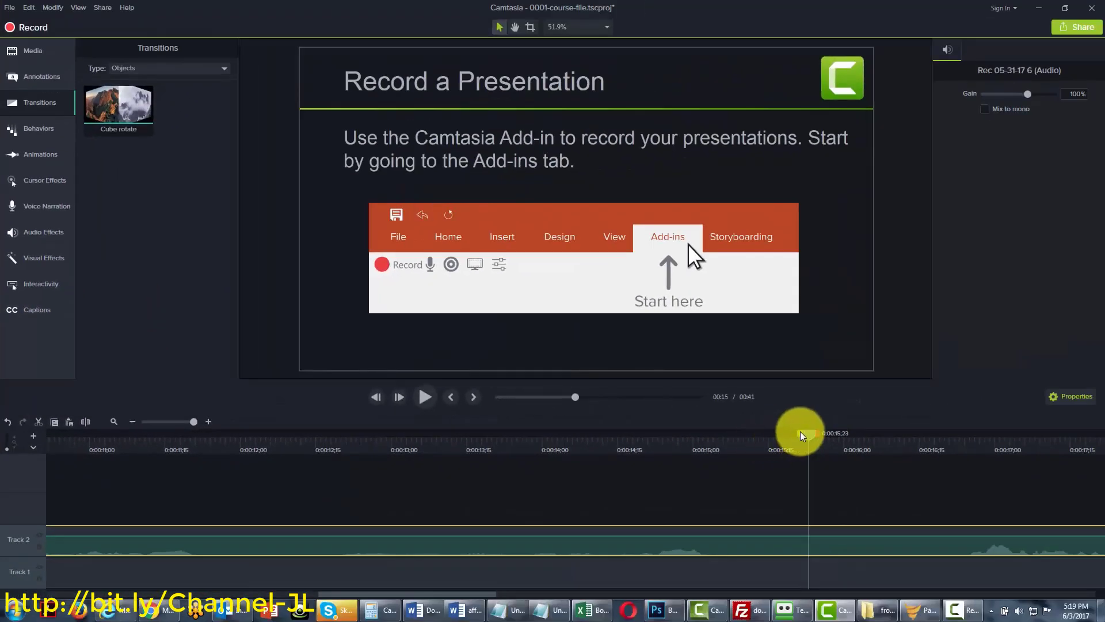
mouse_move(811, 433)
mouse_down()
mouse_move(724, 441)
mouse_move(817, 440)
mouse_up()
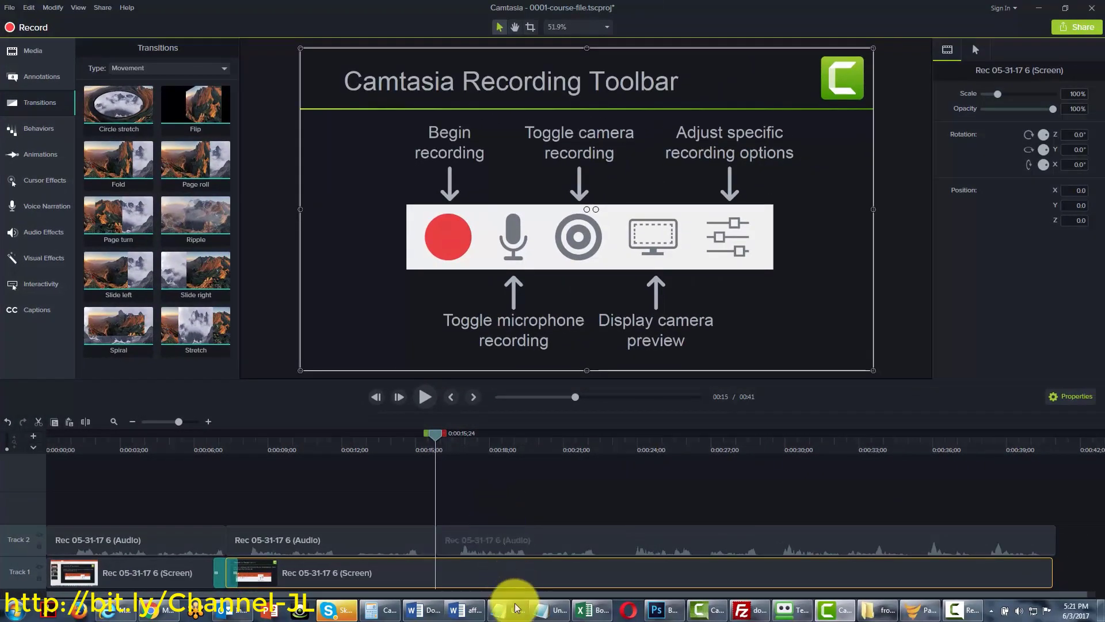
click(472, 572)
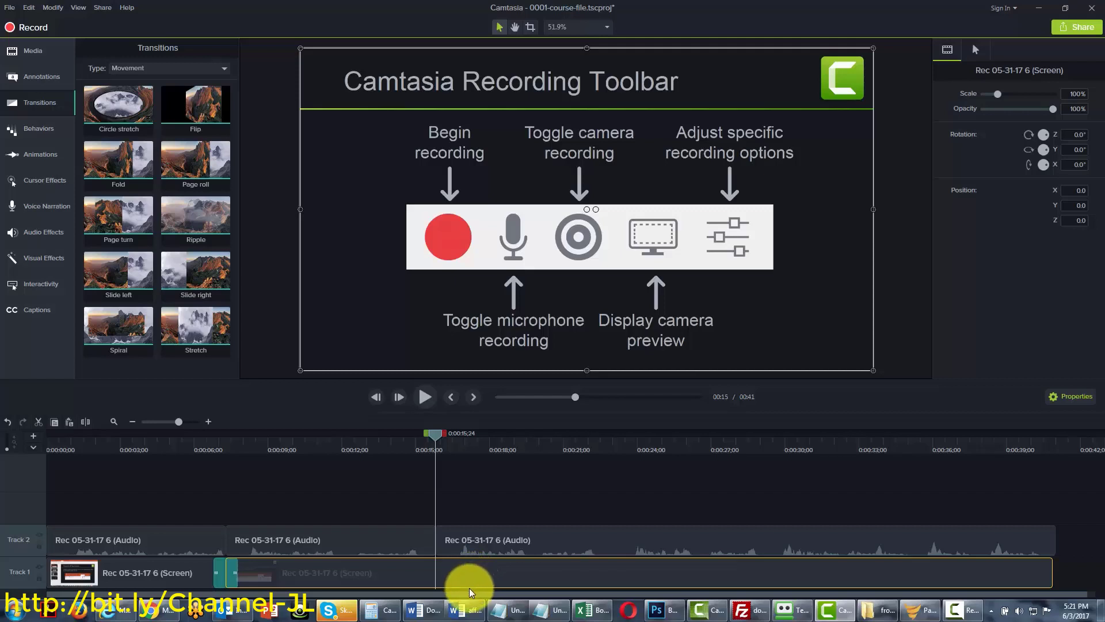
click(82, 423)
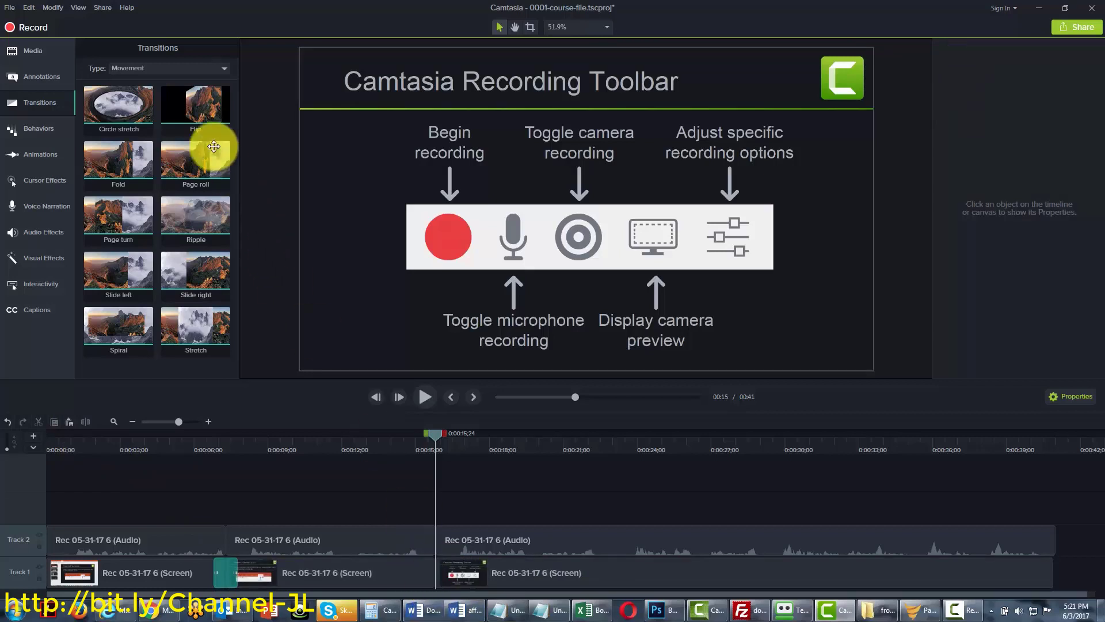
Add a Flip transition to the new cut and play it back
drag(192, 109, 432, 569)
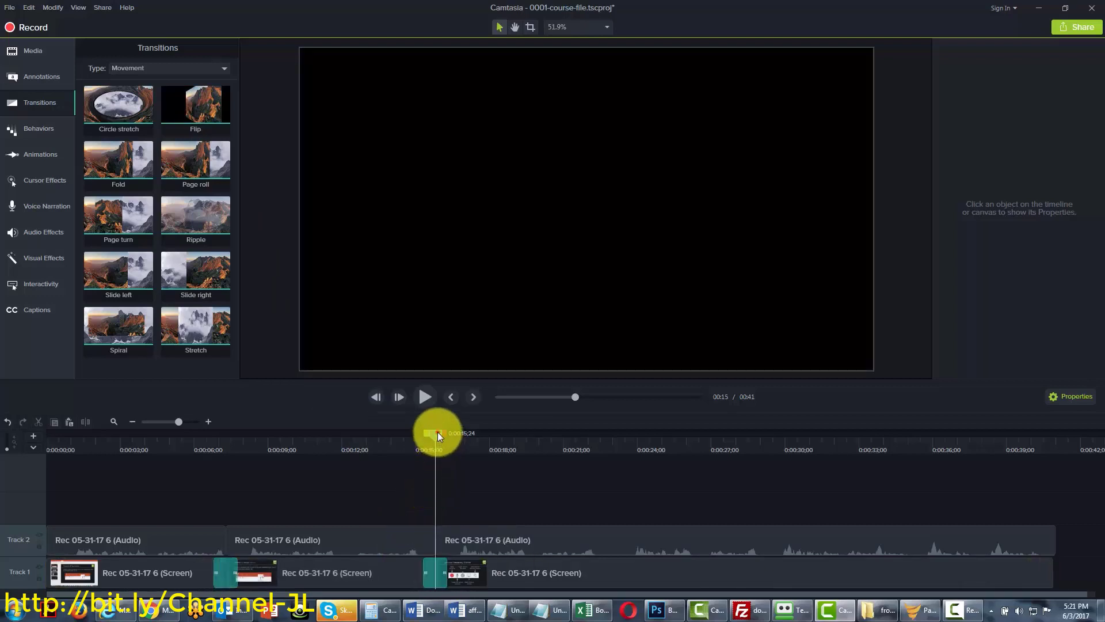
drag(437, 431, 403, 440)
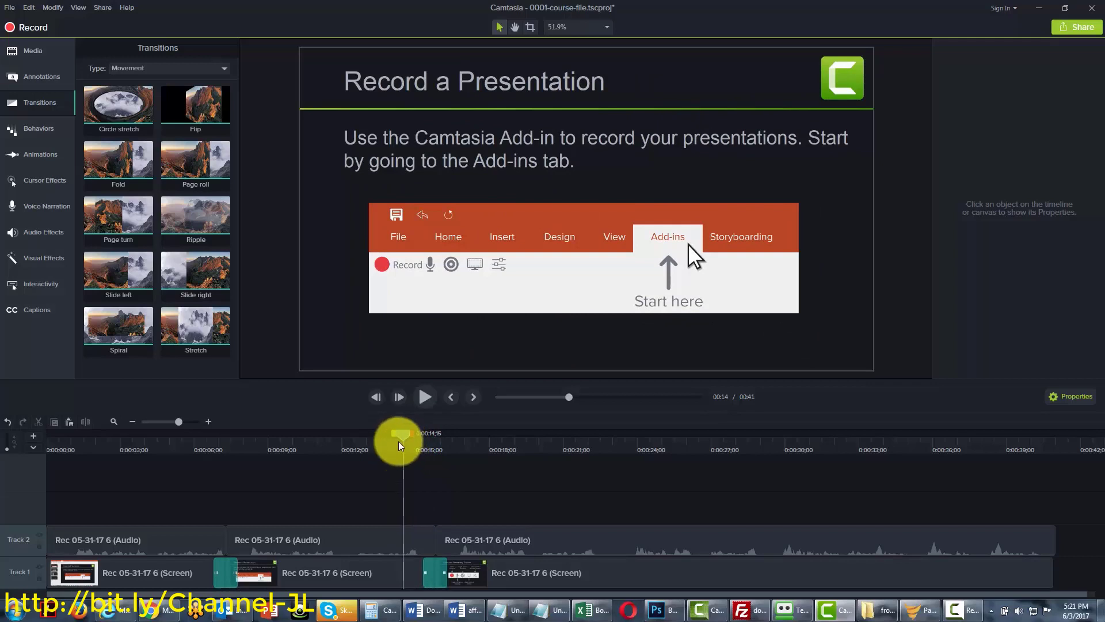
click(419, 407)
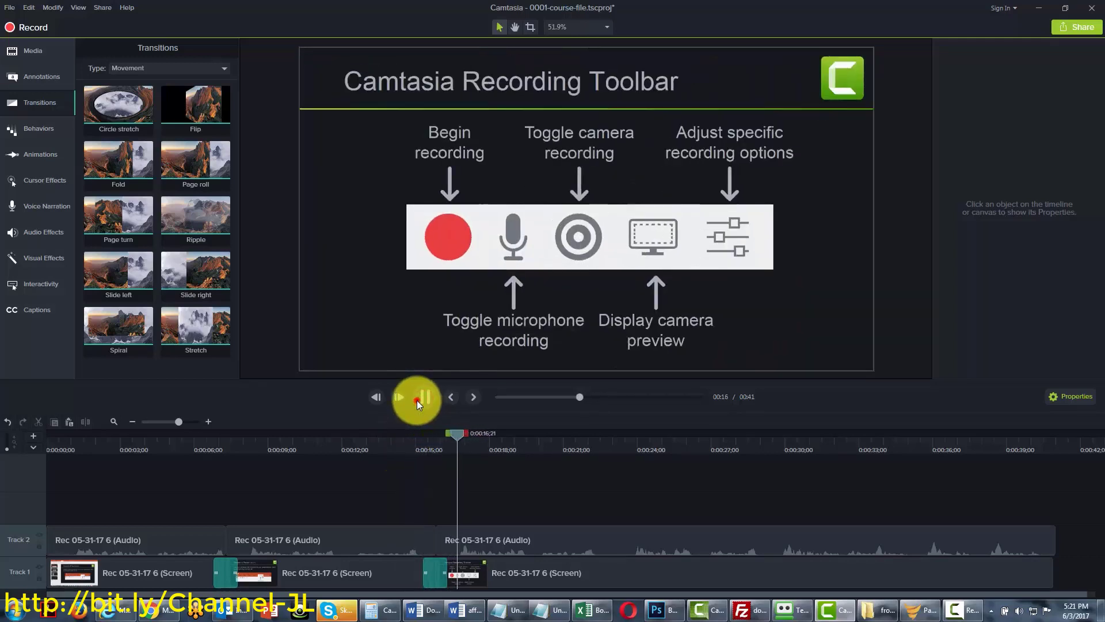
click(415, 413)
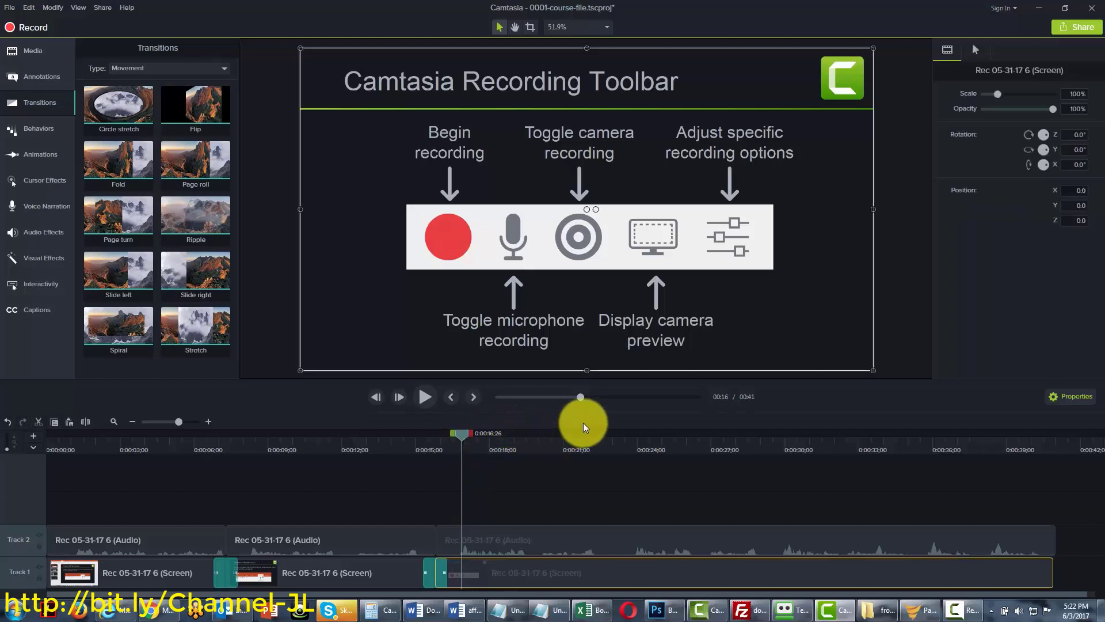
Select the second Flip transition and browse its Type list without changing it
click(432, 575)
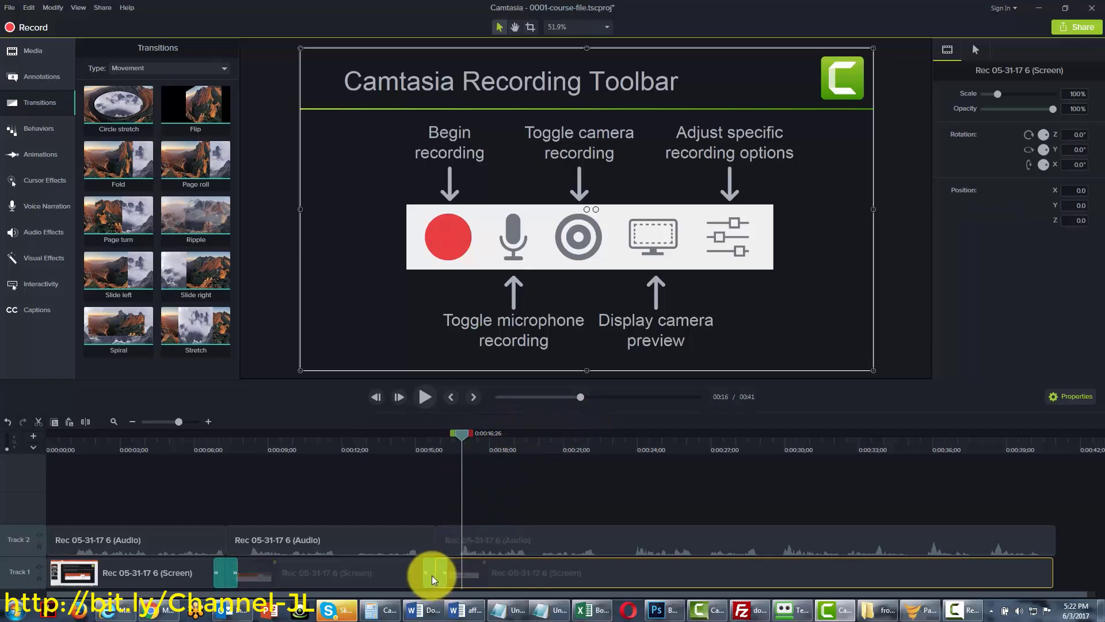
click(432, 575)
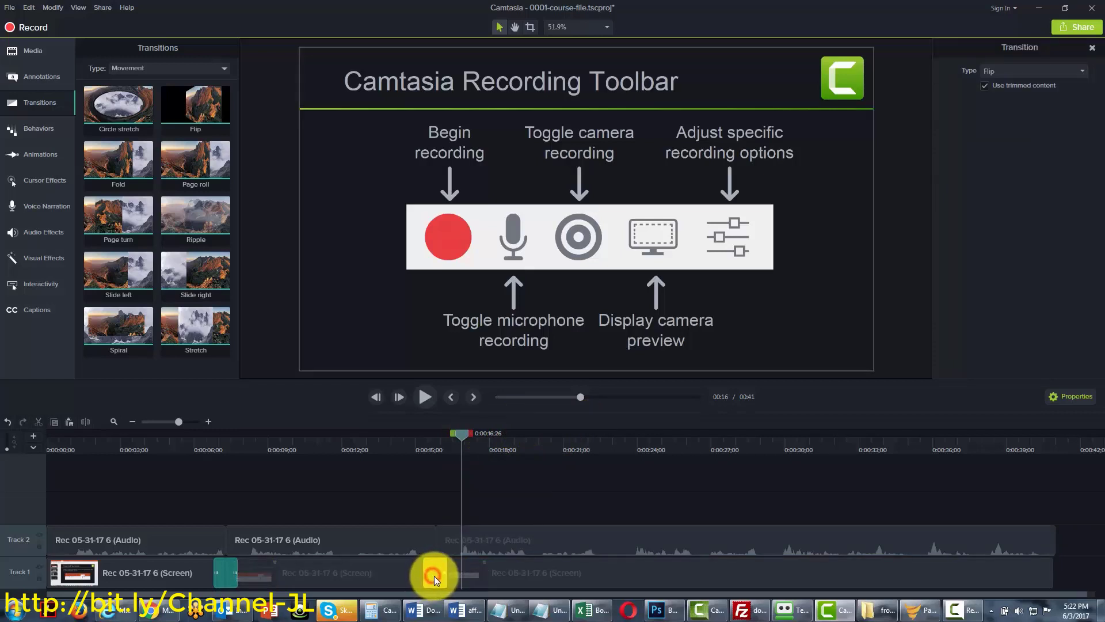
click(438, 579)
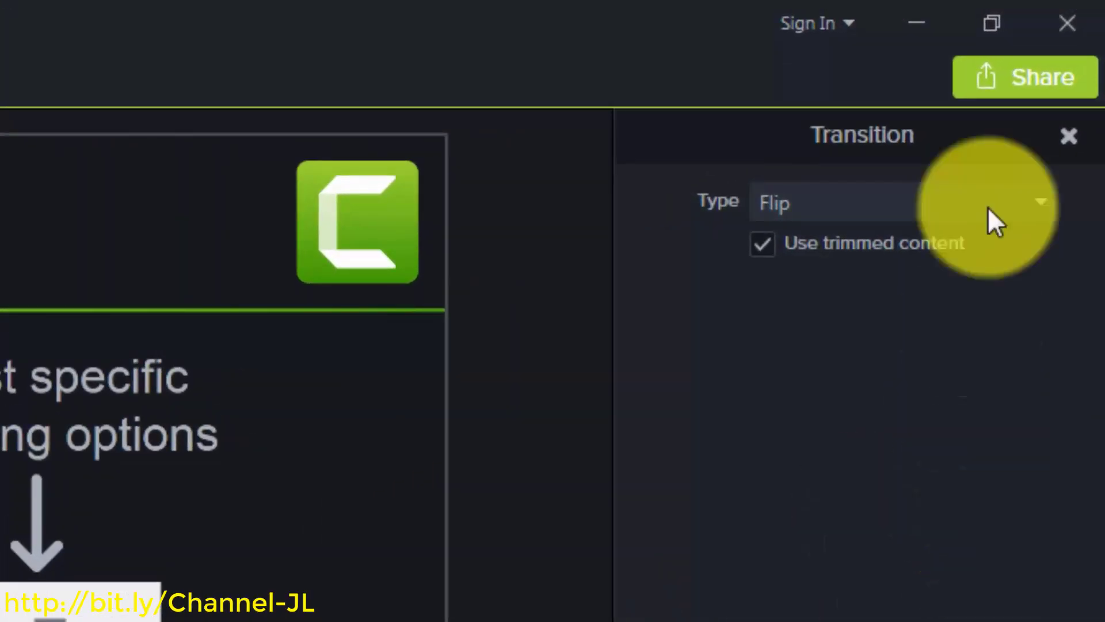
click(994, 198)
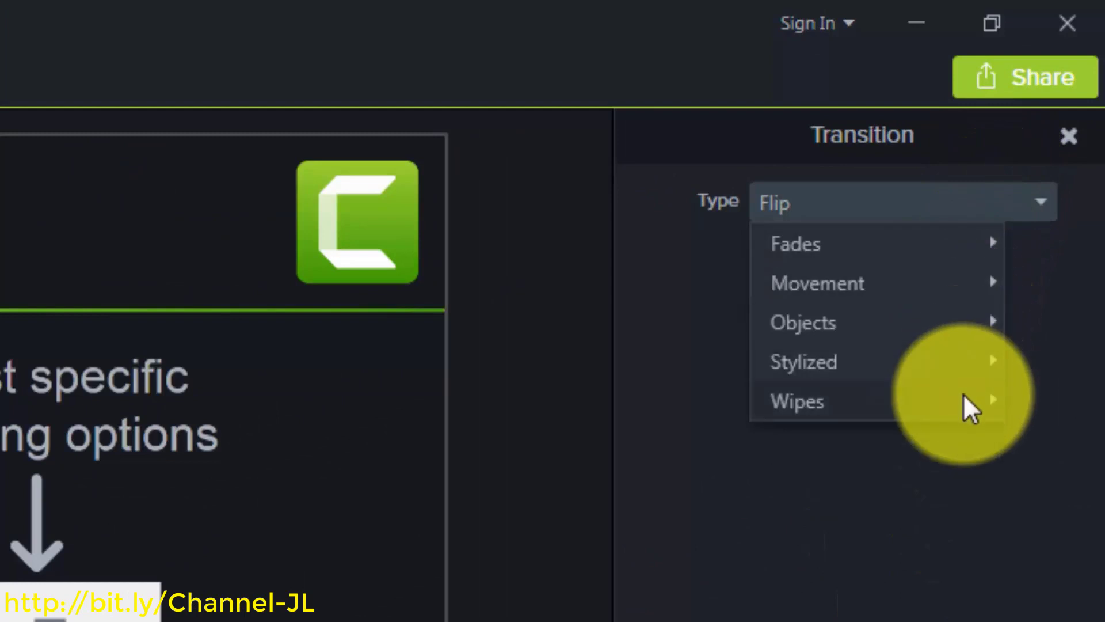
click(947, 616)
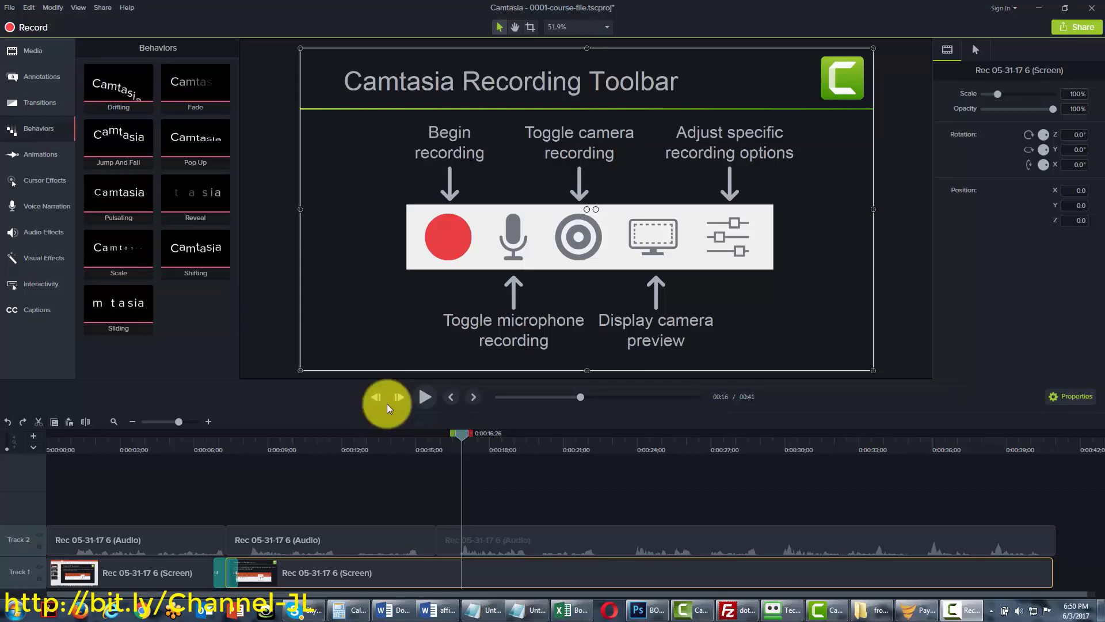
Apply the Drifting behavior to the first screen clip and preview it
click(286, 539)
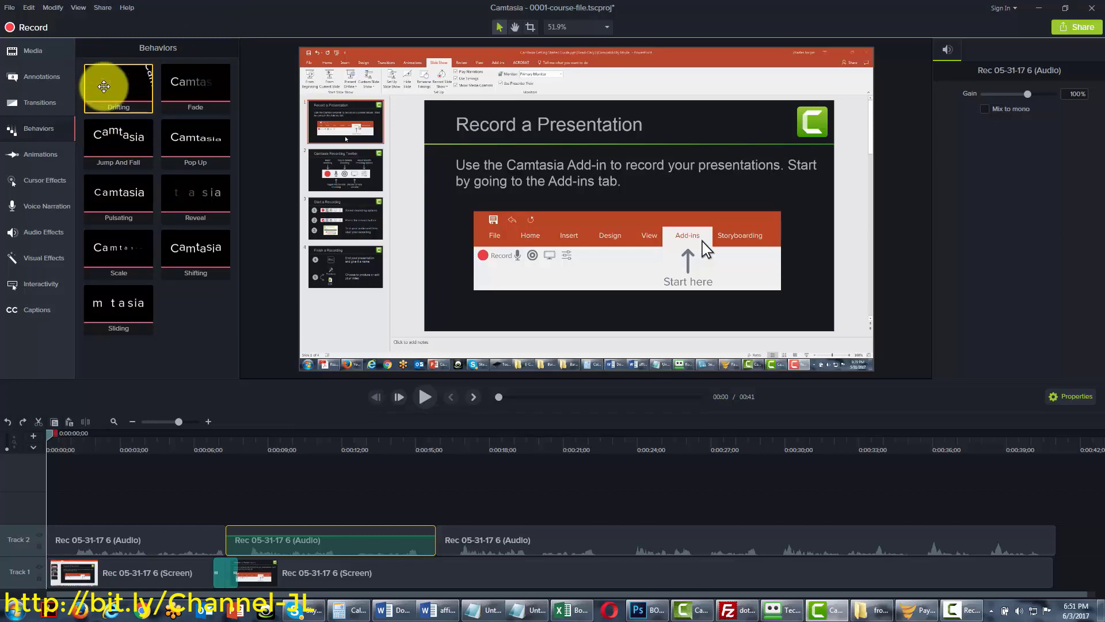
drag(103, 86, 334, 307)
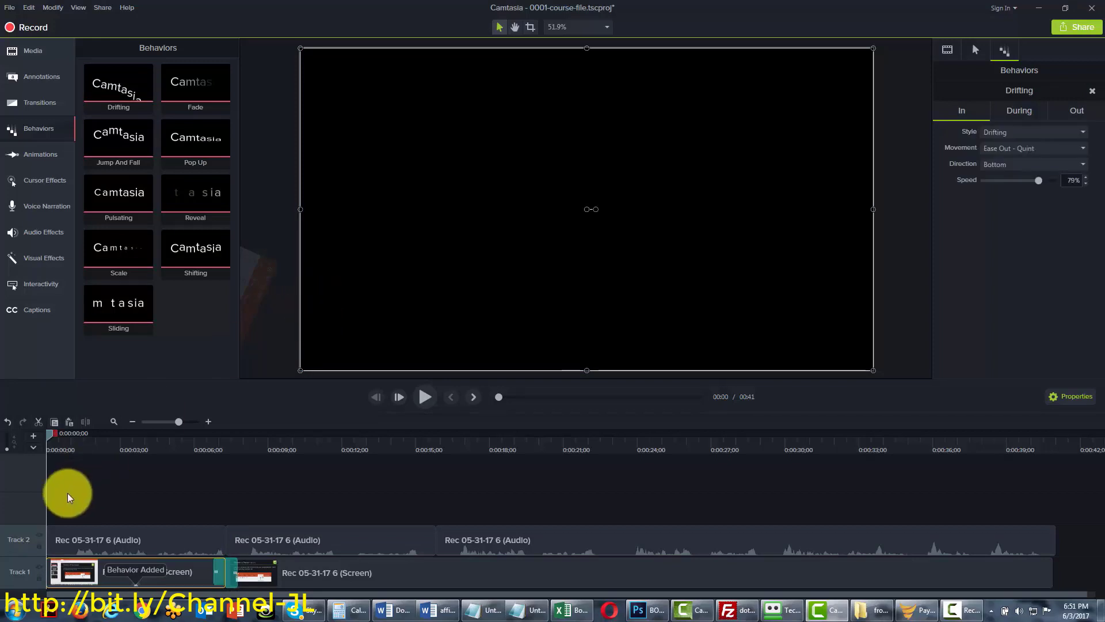
click(422, 397)
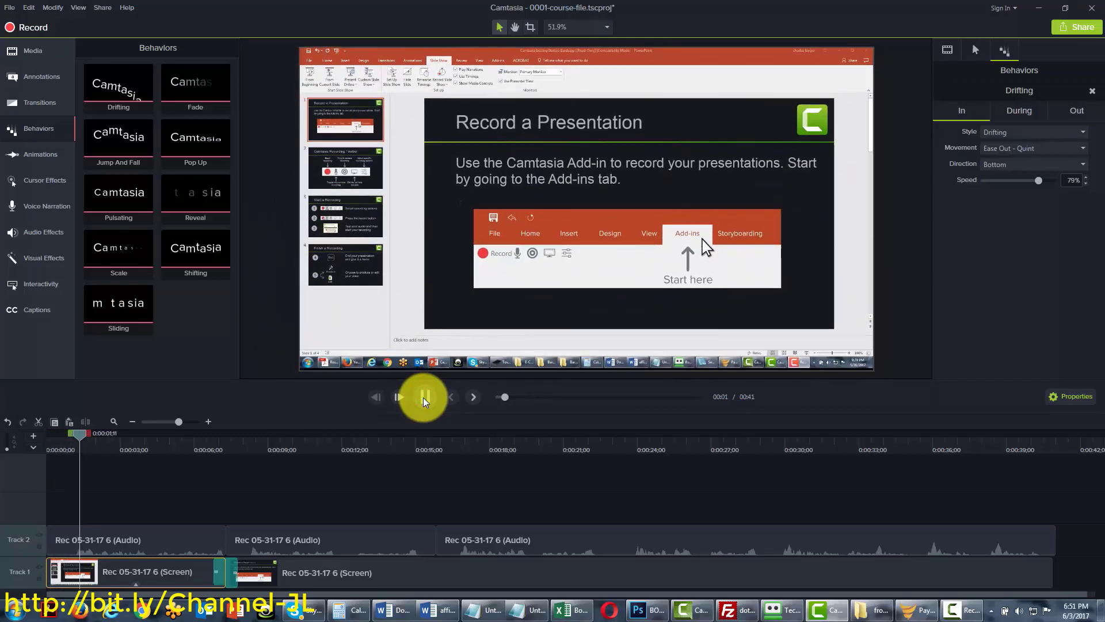
click(423, 397)
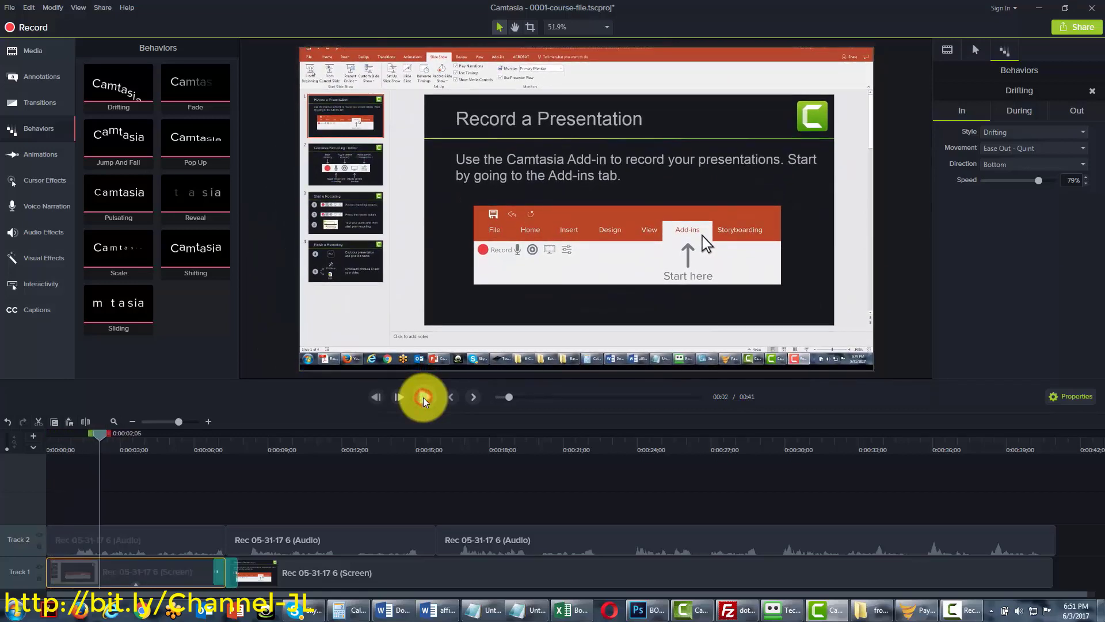
click(378, 397)
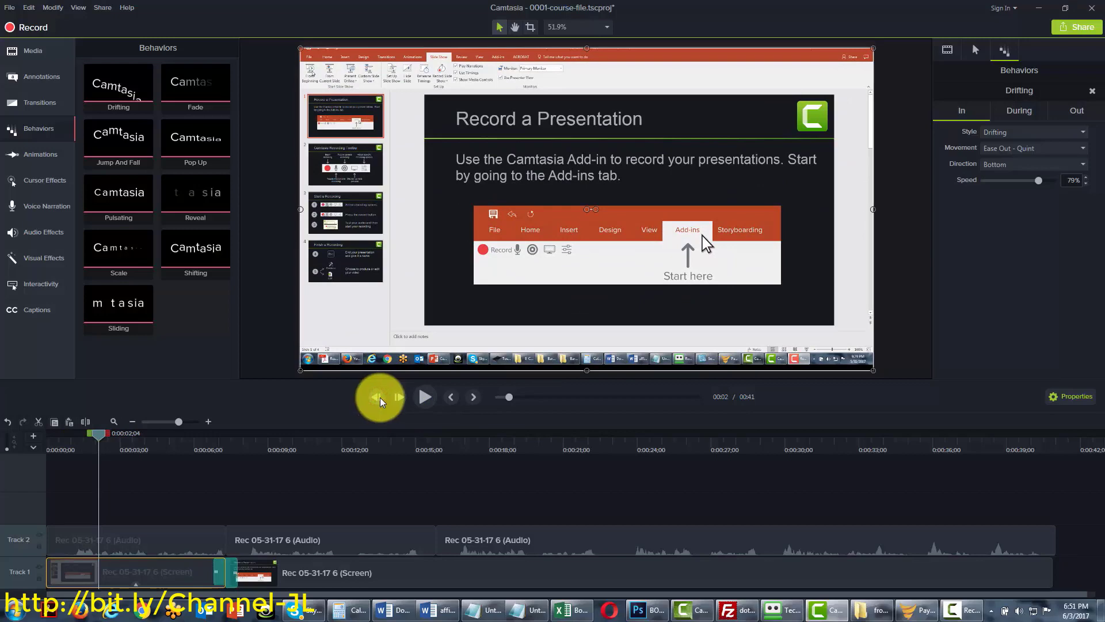
Set the Drifting entrance to Grow with Spring and review its During and Out settings
key(ctrl+z)
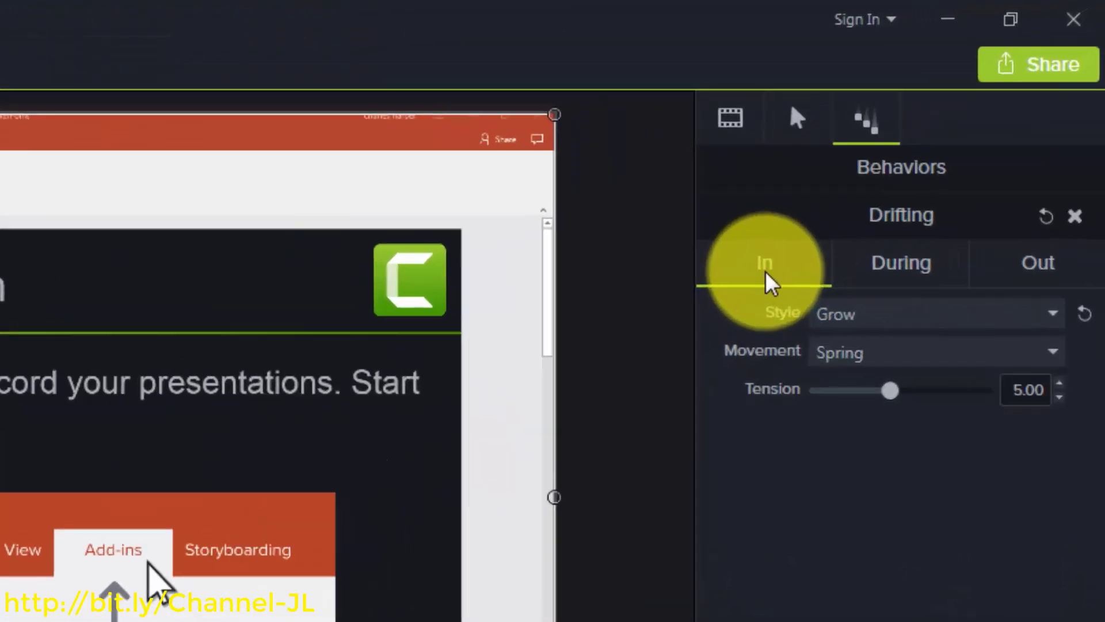
click(769, 282)
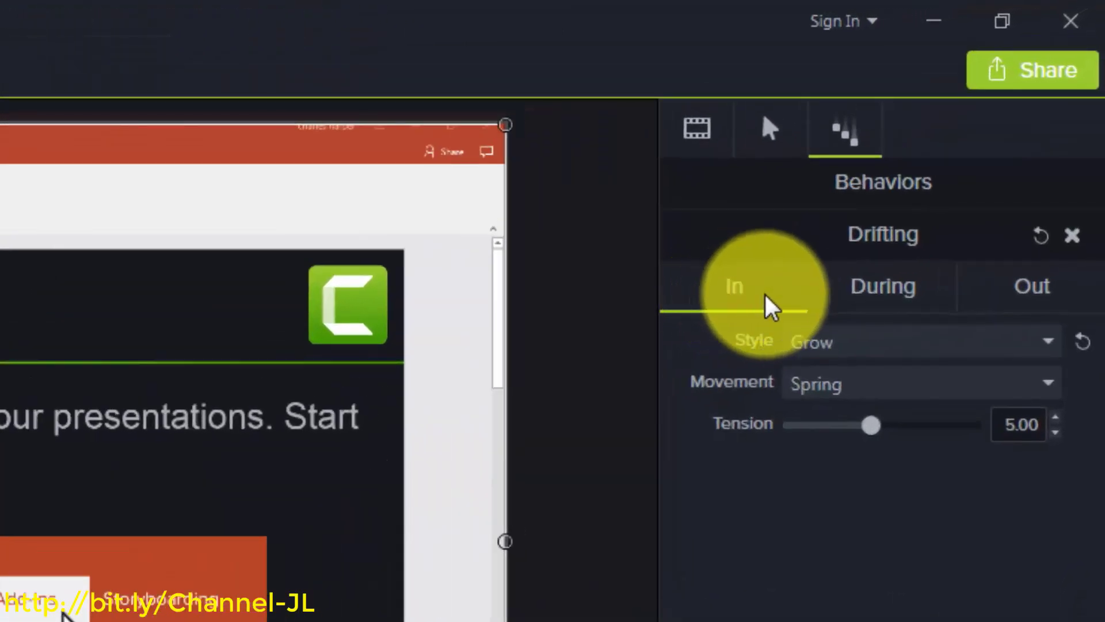
click(847, 299)
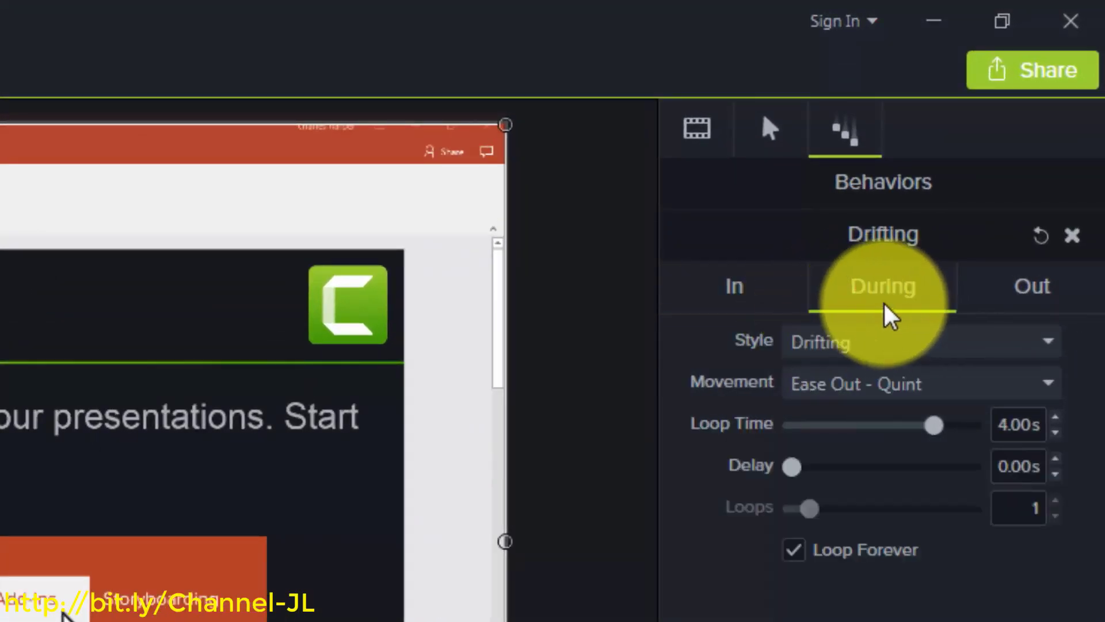
click(1033, 291)
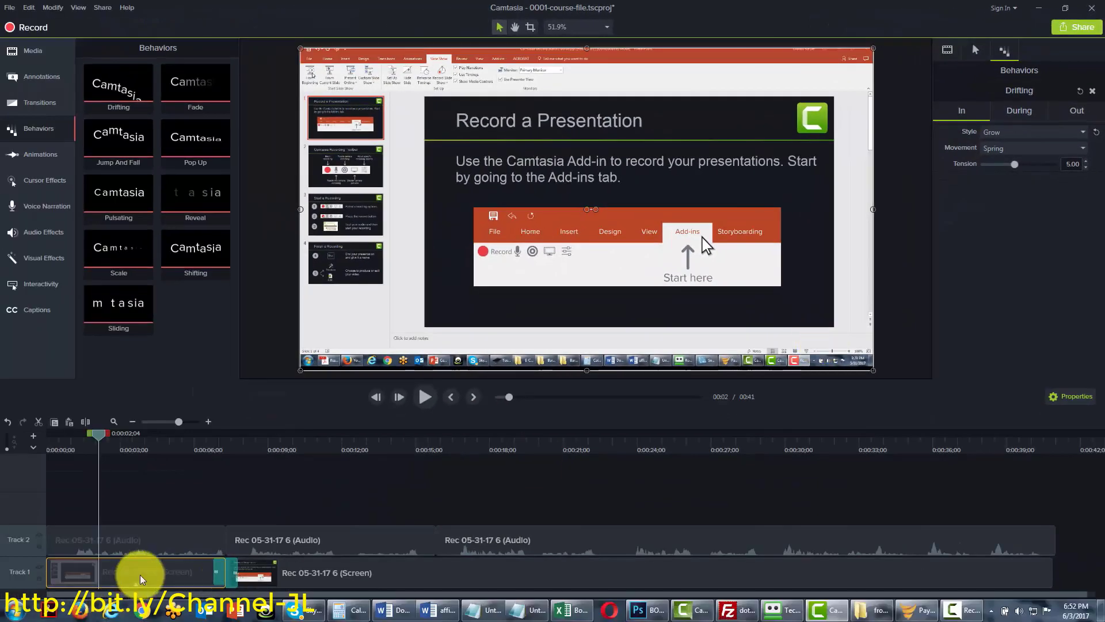
drag(141, 579, 140, 575)
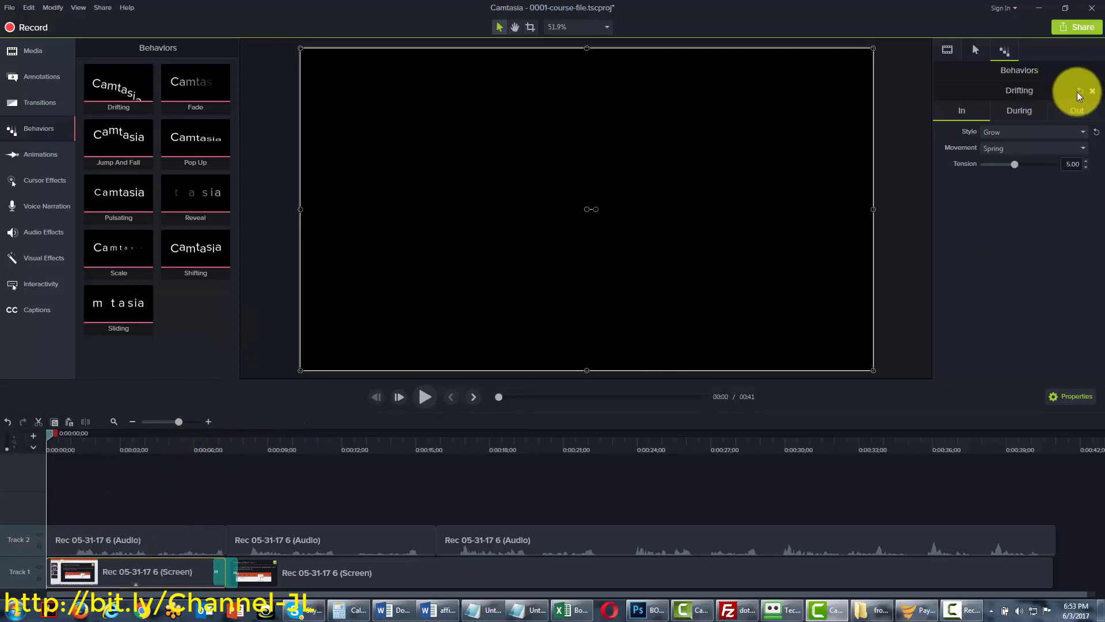
Replace the Drifting behavior with Fade on the first clip and preview its fade-in
click(1092, 91)
drag(181, 79, 340, 222)
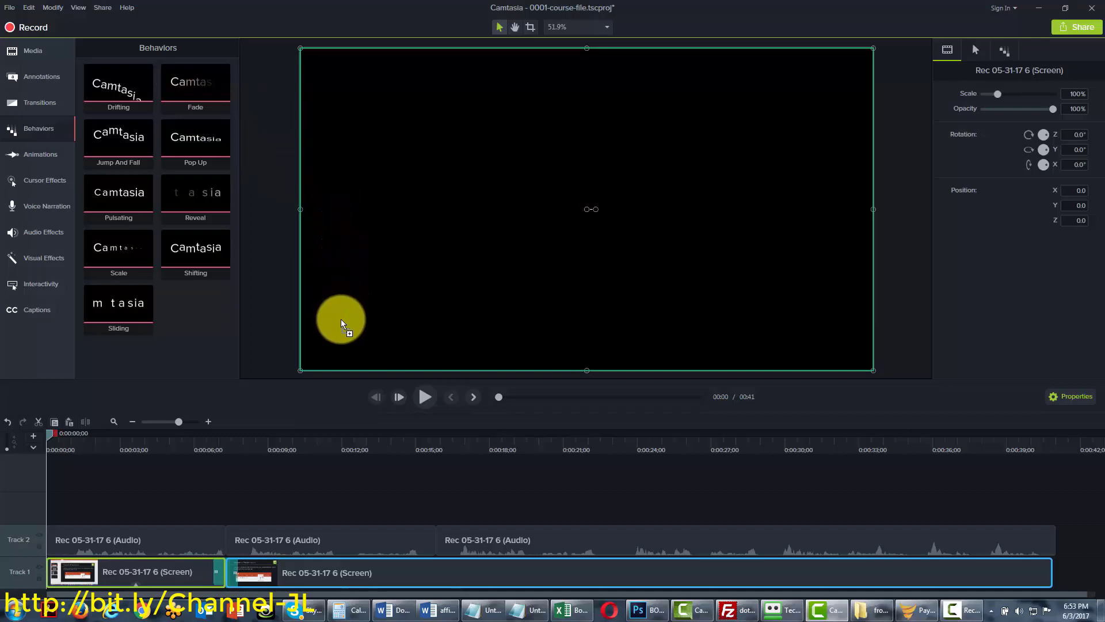
drag(340, 323, 337, 321)
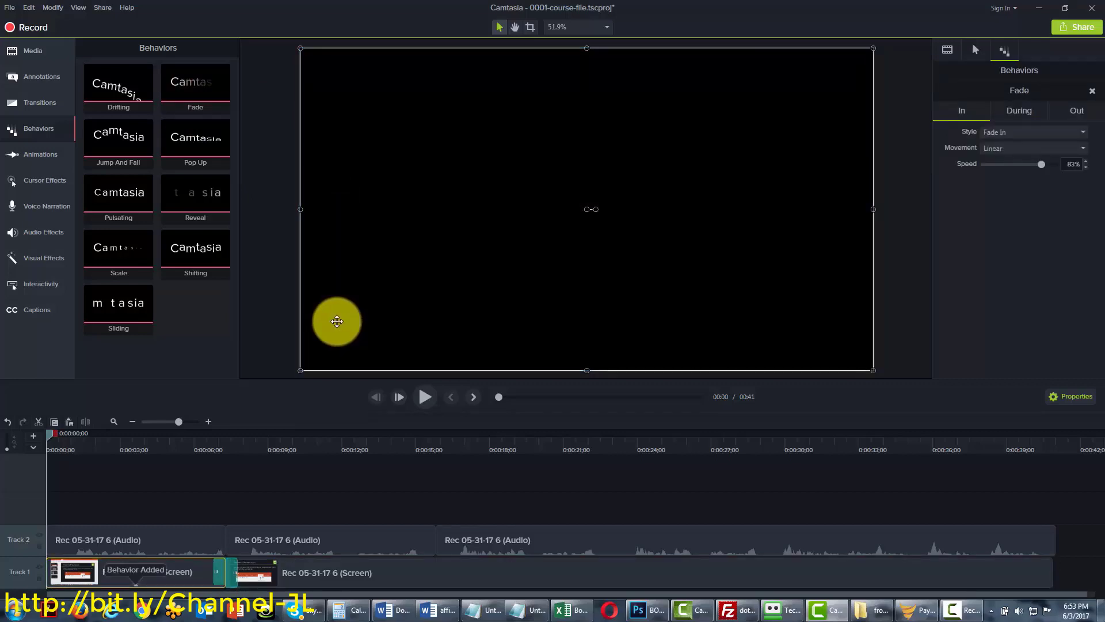
click(424, 399)
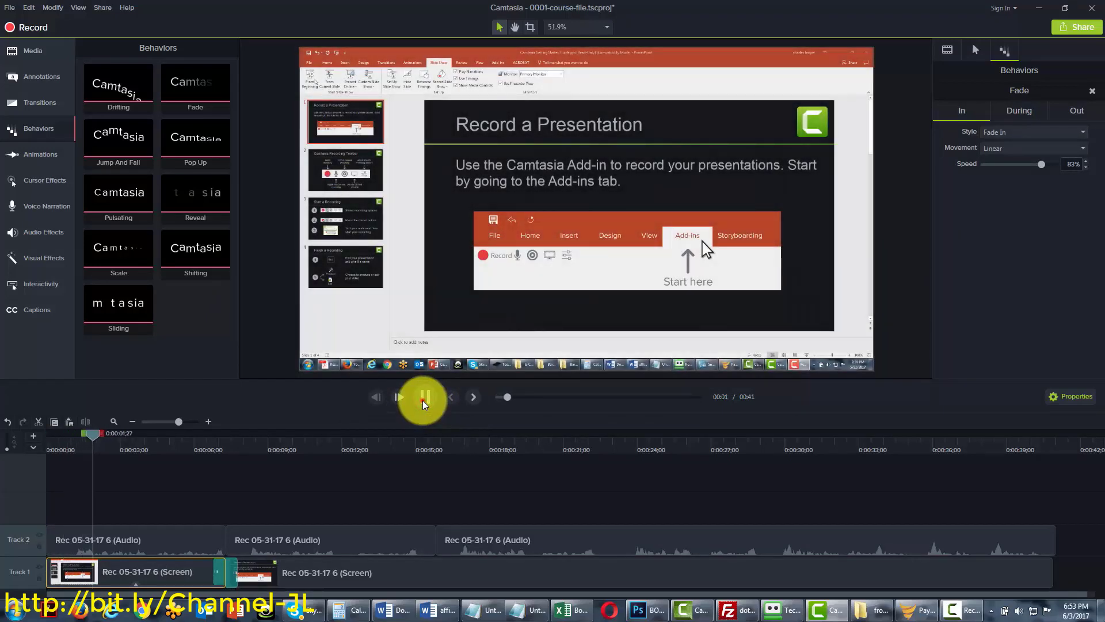
click(424, 401)
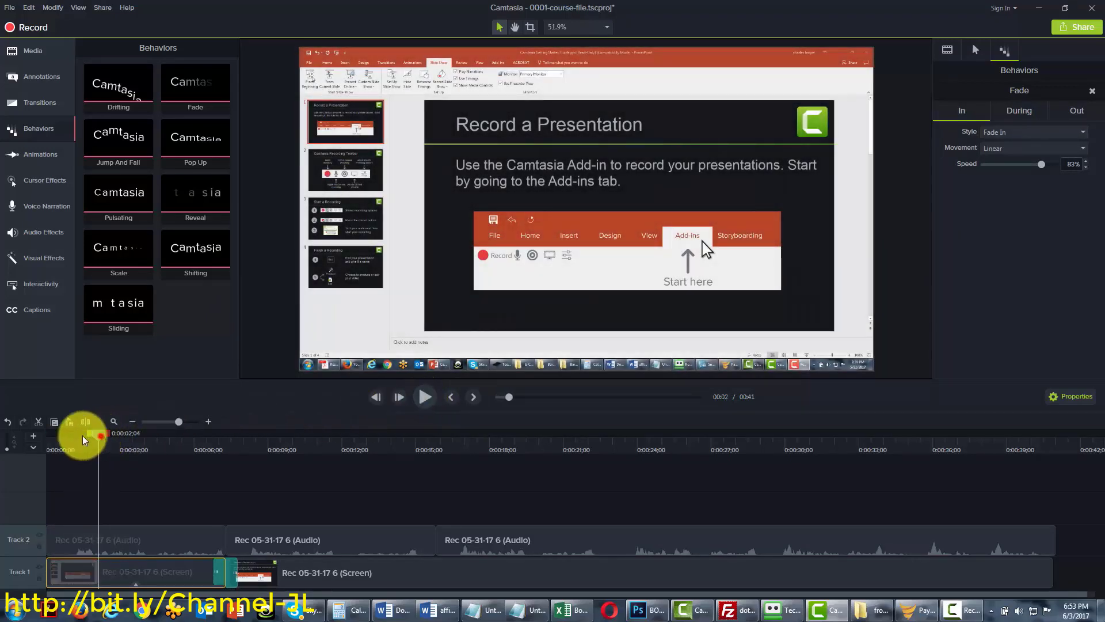
drag(83, 440, 13, 437)
click(425, 398)
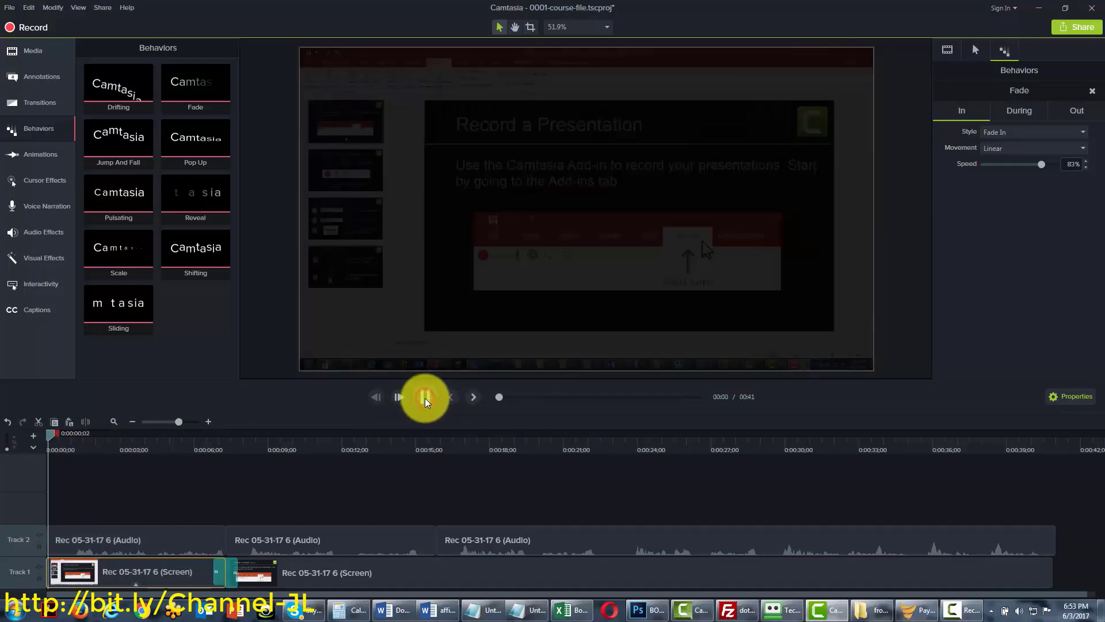
click(425, 398)
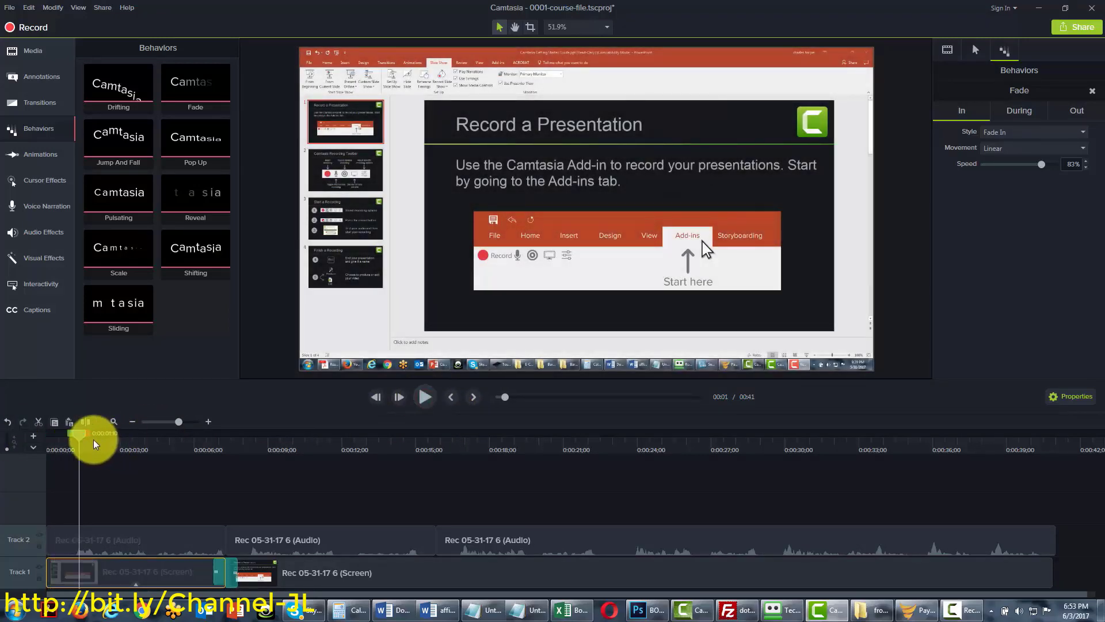
drag(96, 444, 24, 439)
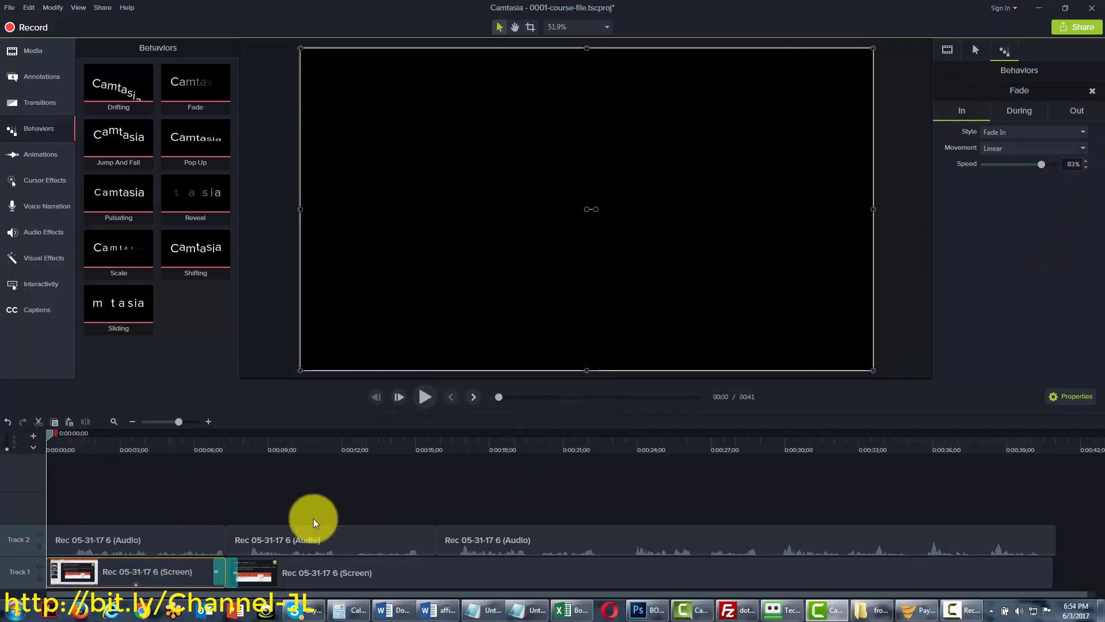
Set the Fade exit to Drifting, Ease In - Quart, Top direction and preview it
click(1035, 131)
click(425, 397)
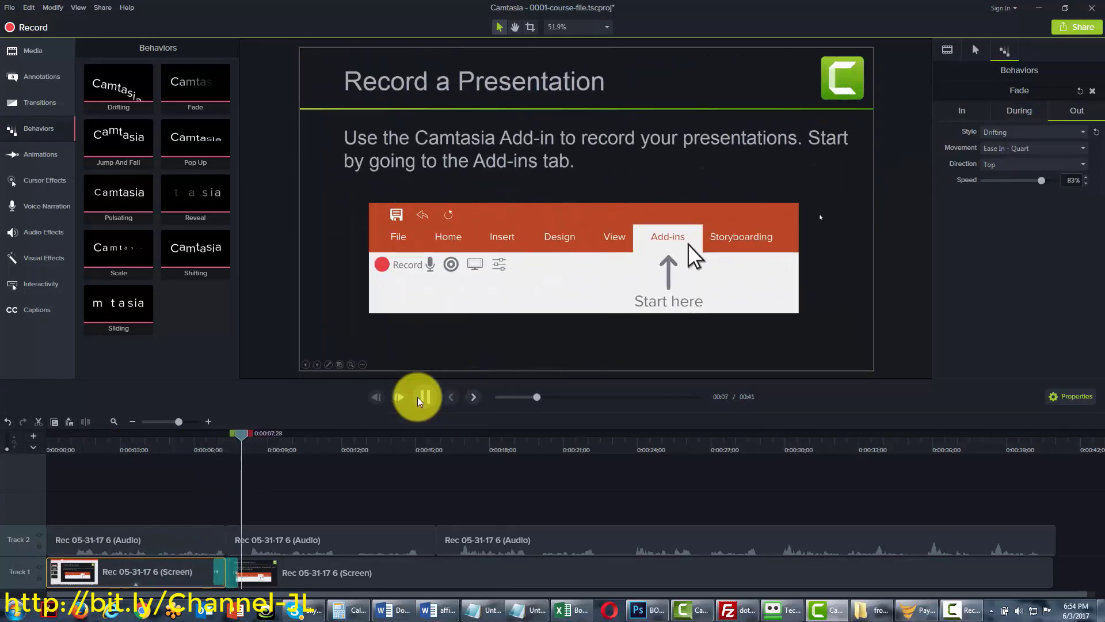
click(420, 402)
click(374, 402)
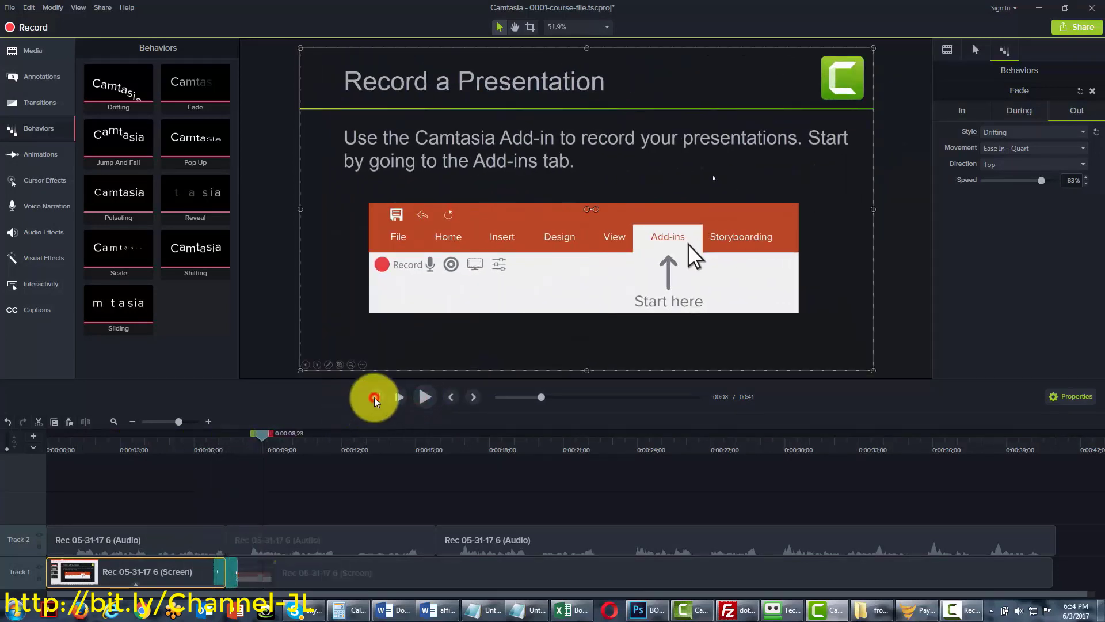
click(263, 432)
drag(255, 433, 42, 432)
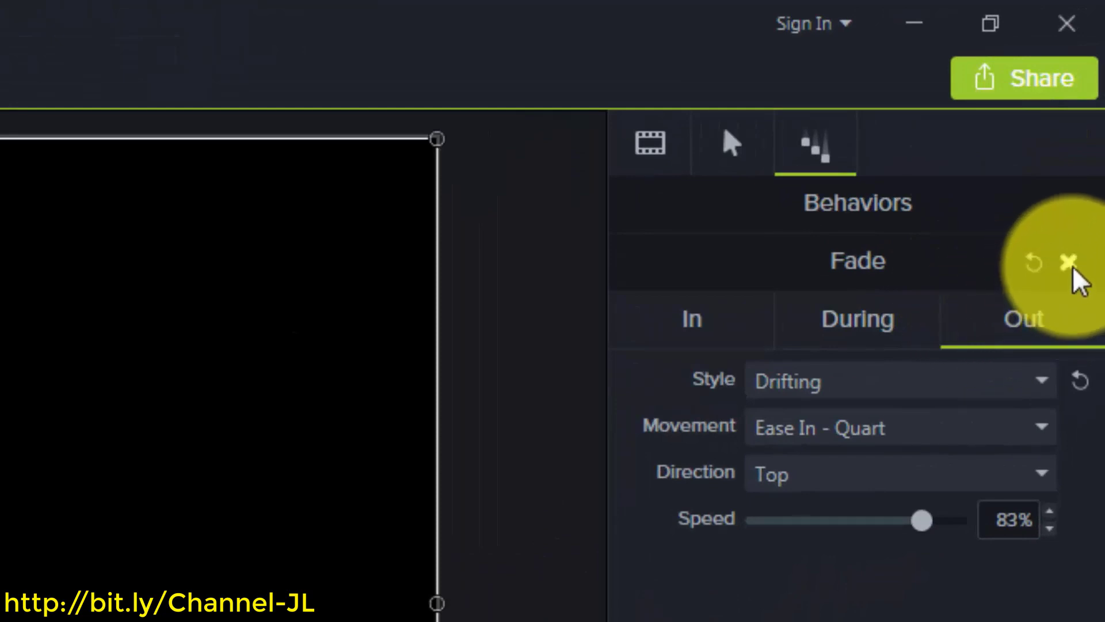
Remove the Fade behavior and drag Jump And Fall onto the clip
click(1069, 264)
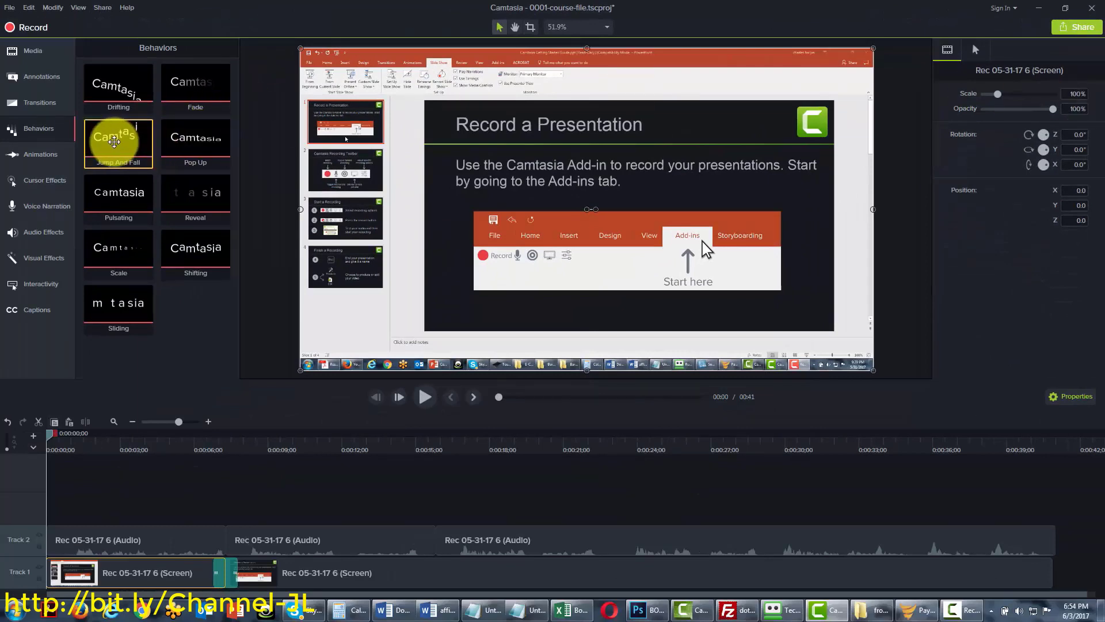
drag(114, 142, 350, 290)
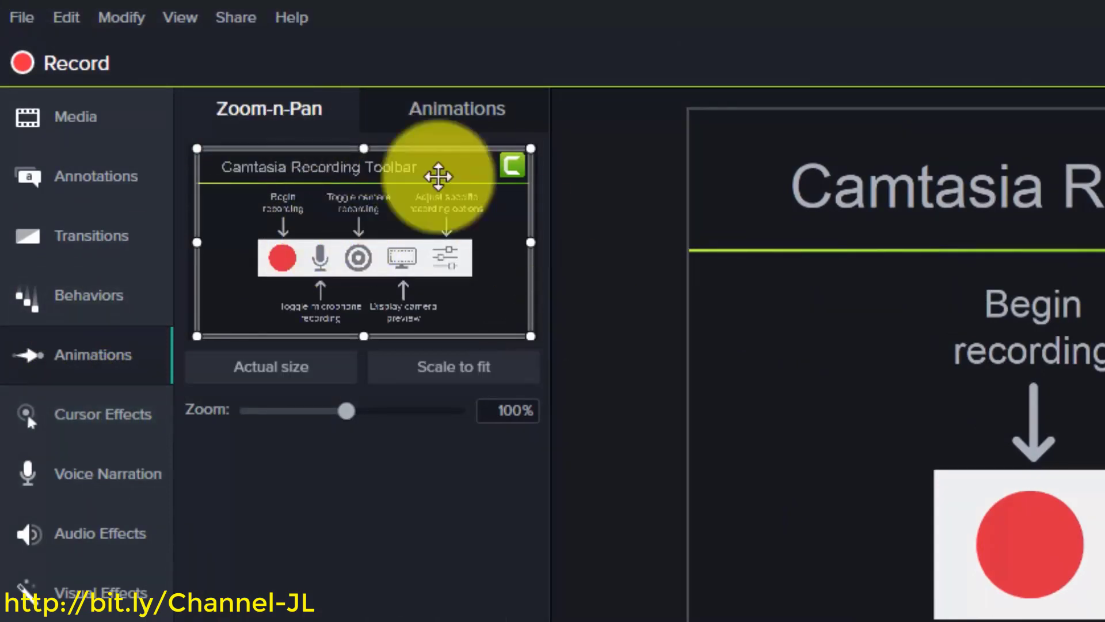
Return to the Zoom-n-Pan controls and place the playhead at 0:20
click(484, 109)
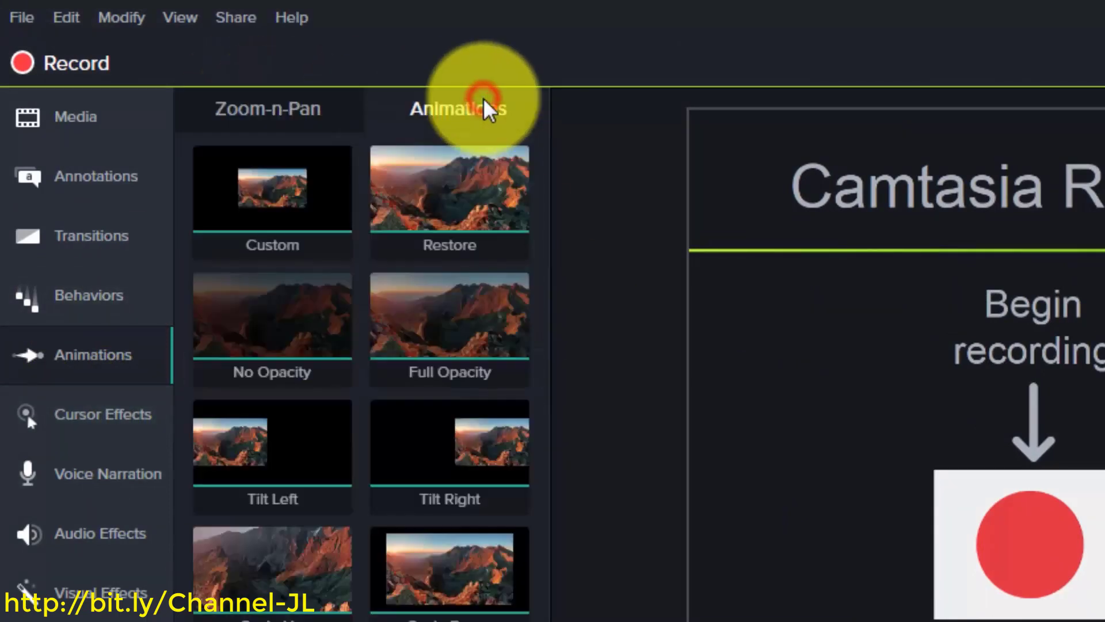
click(271, 113)
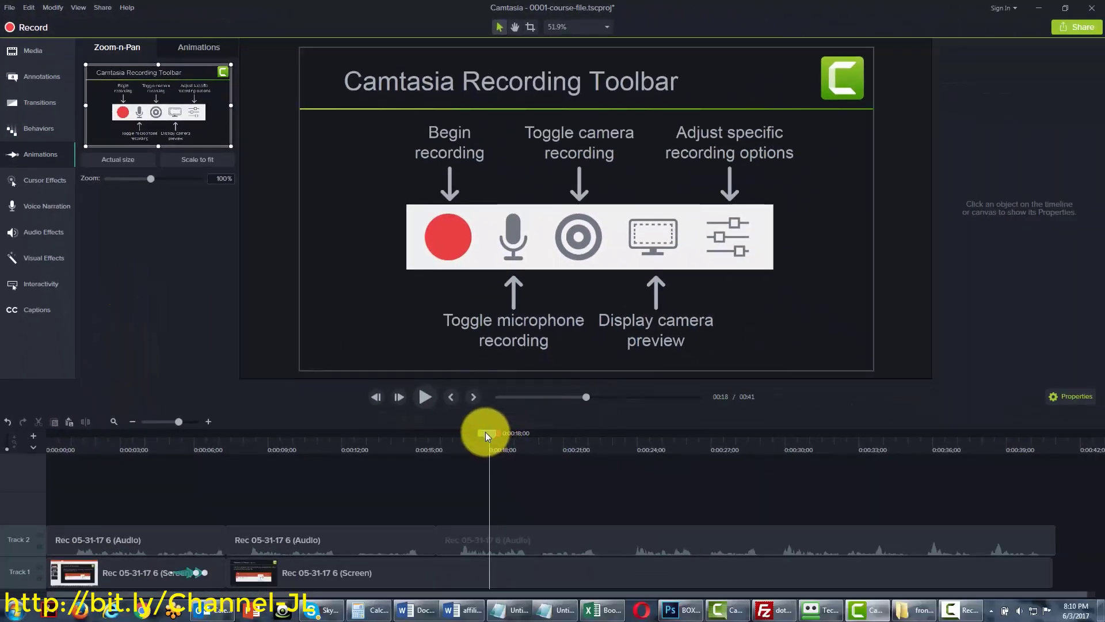
click(490, 434)
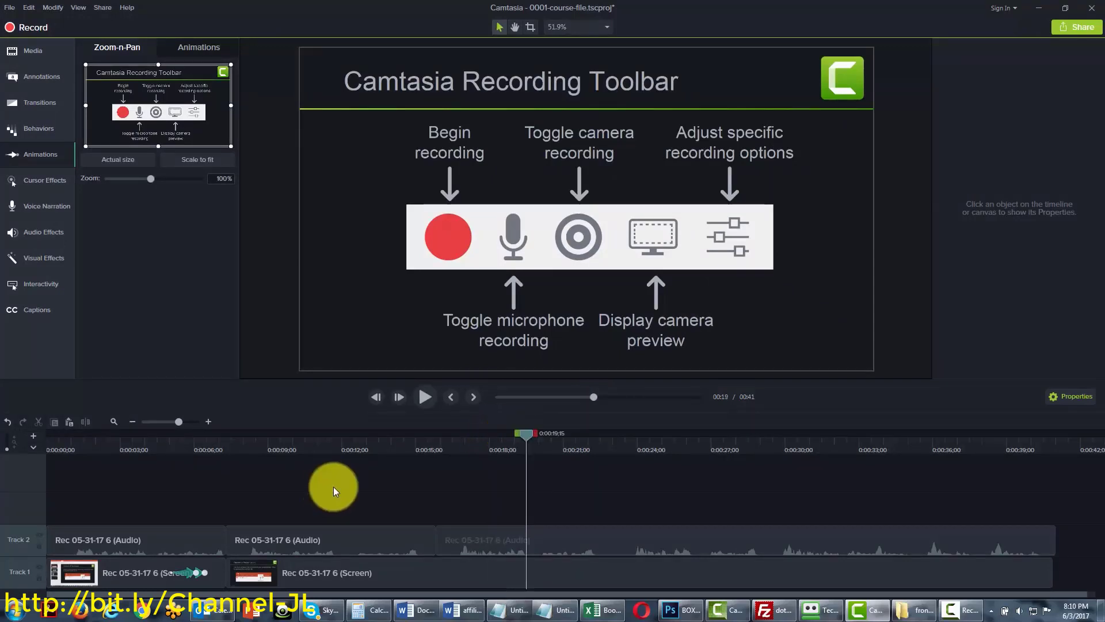
click(457, 537)
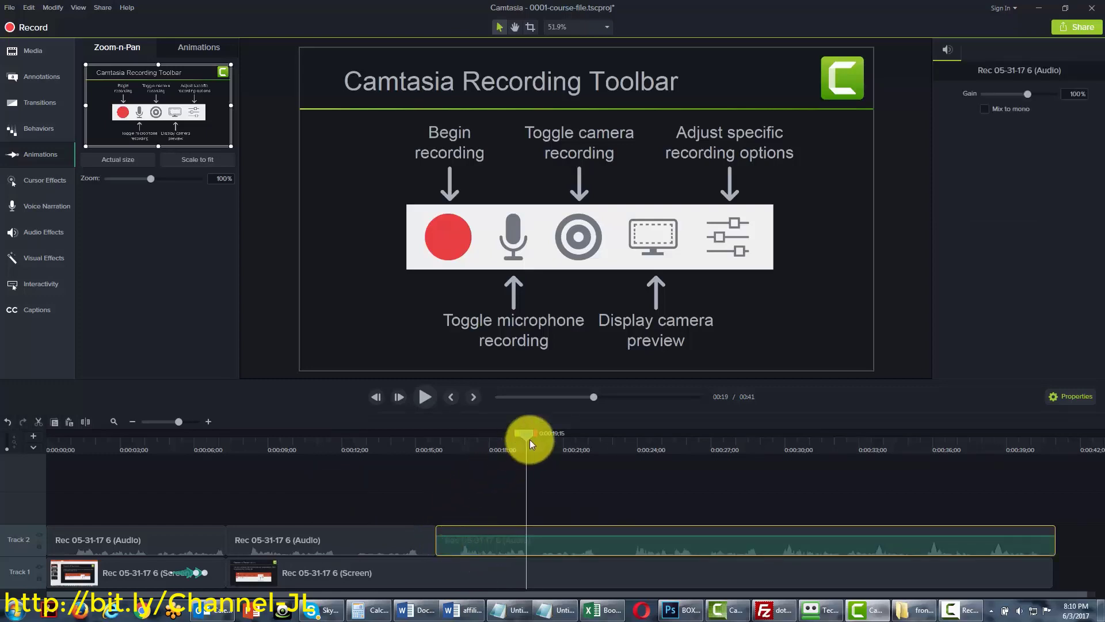
drag(528, 436, 540, 433)
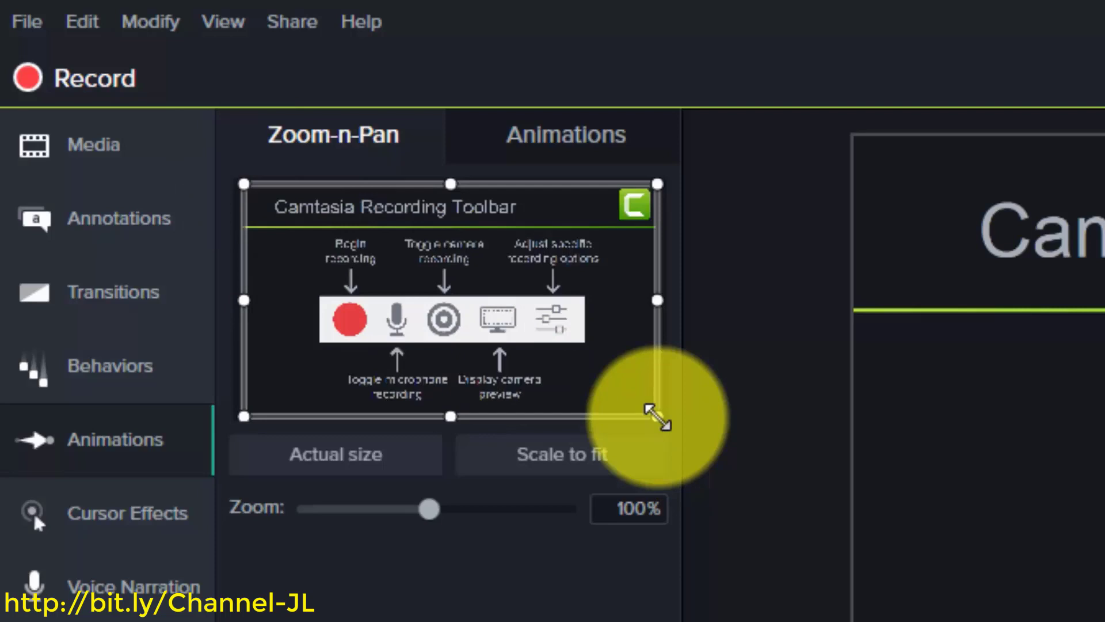
Zoom the slide to 241% over the Toggle camera recording label, then move the playhead to 0:23
drag(657, 415, 549, 355)
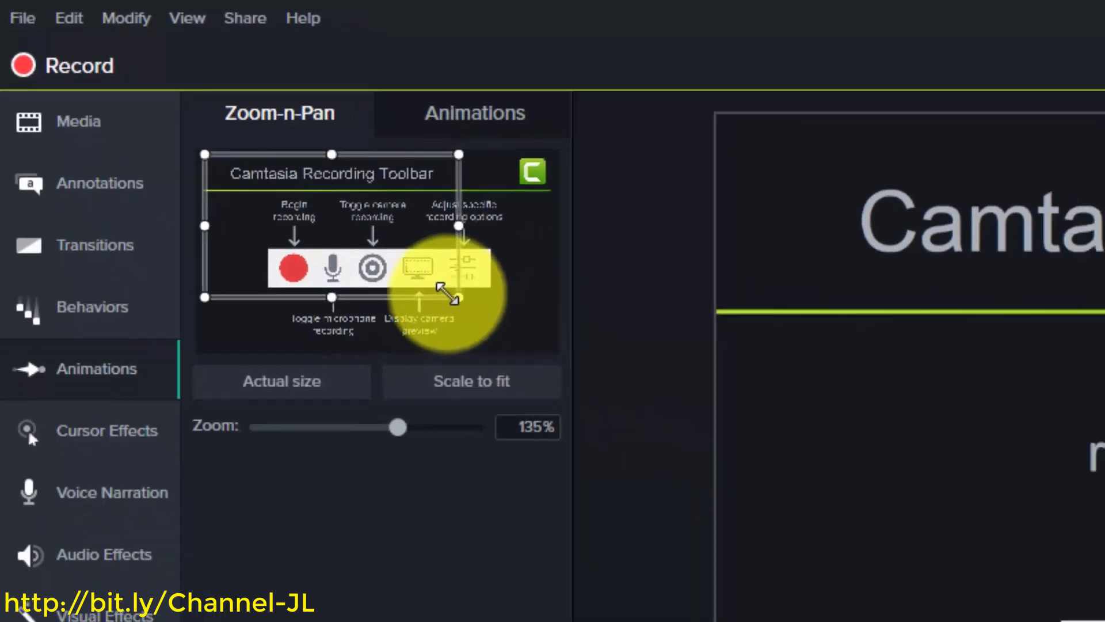
drag(447, 294, 274, 232)
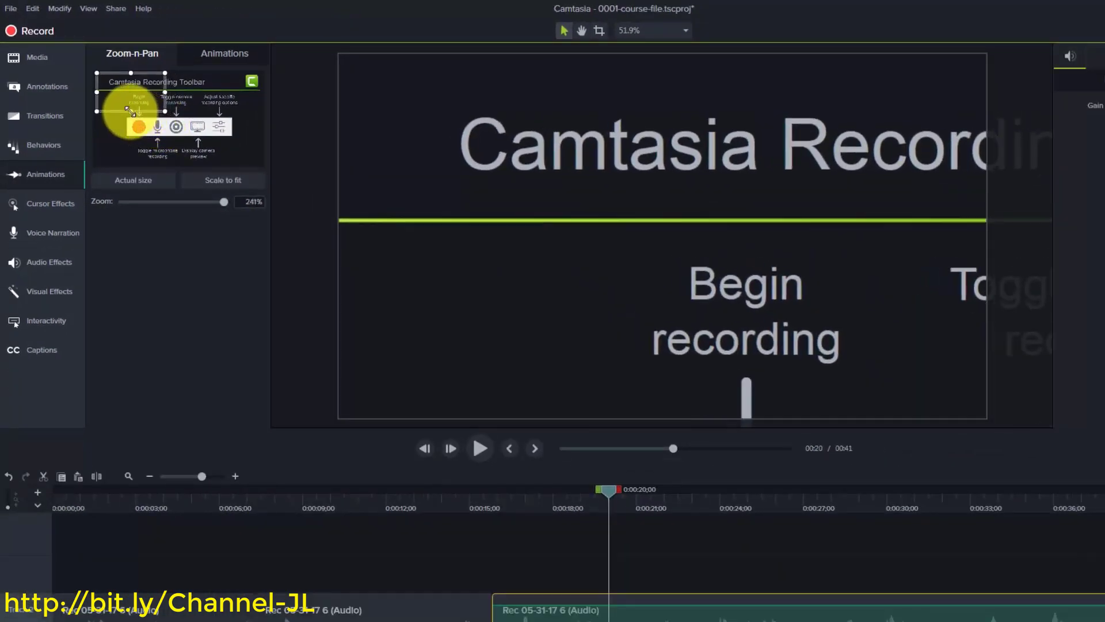
drag(123, 104, 168, 115)
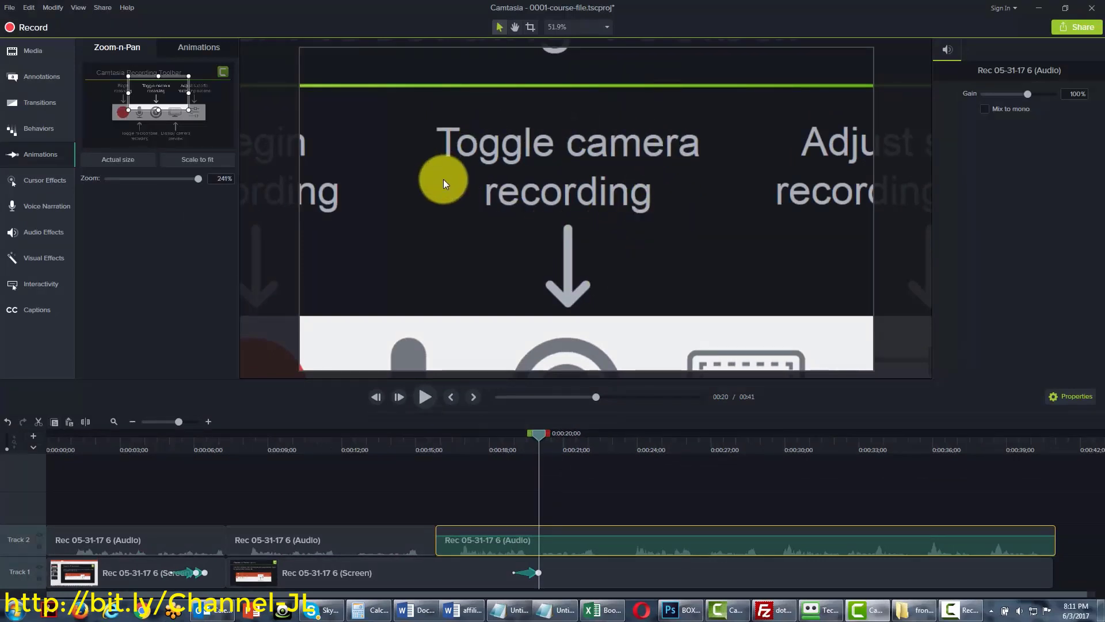
click(531, 573)
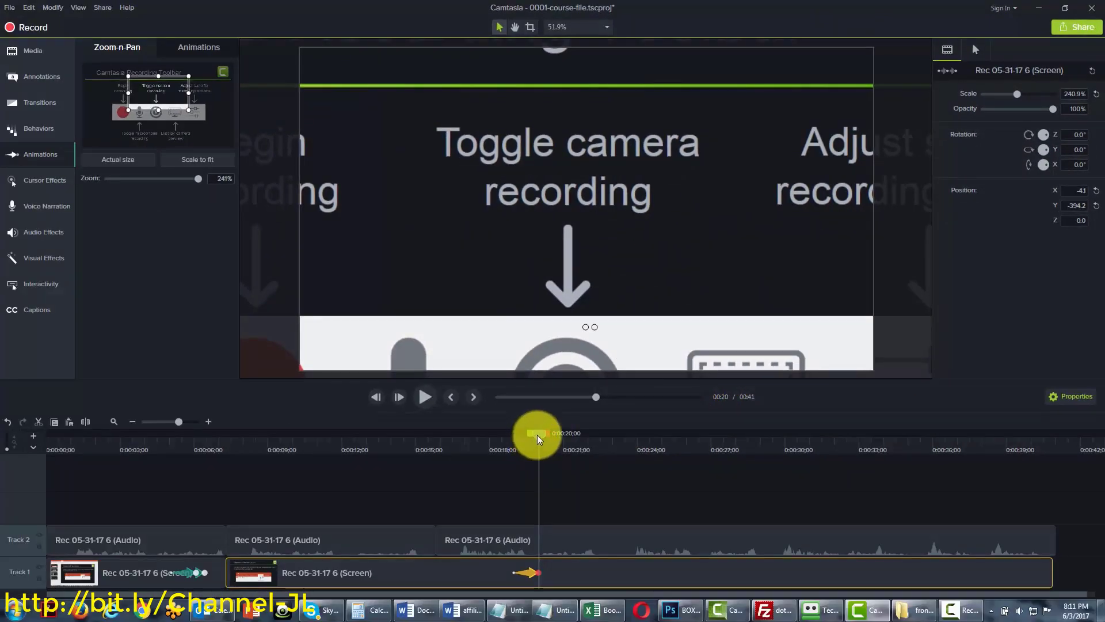
drag(541, 437, 627, 437)
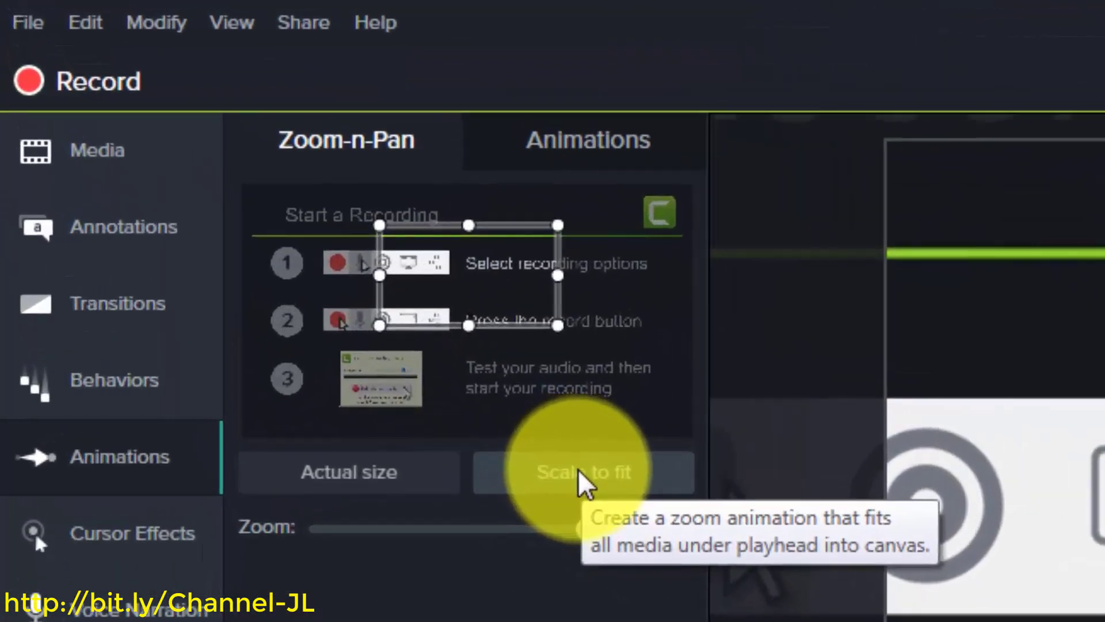
At 0:23, scale the slide back to fit at 100%, then bring up the animation presets
click(578, 471)
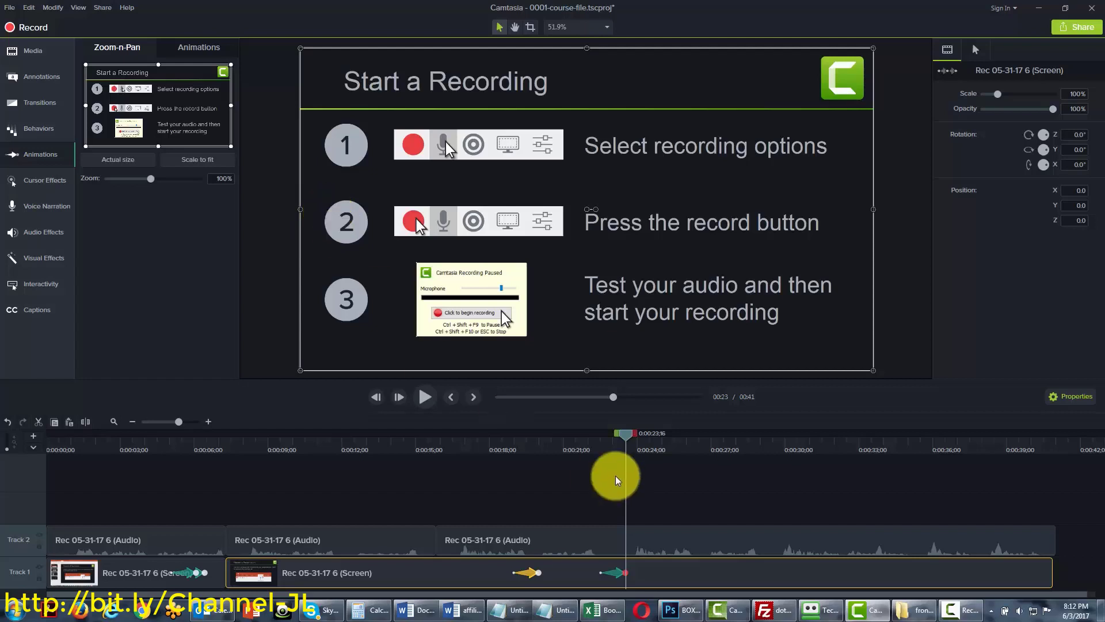
click(527, 575)
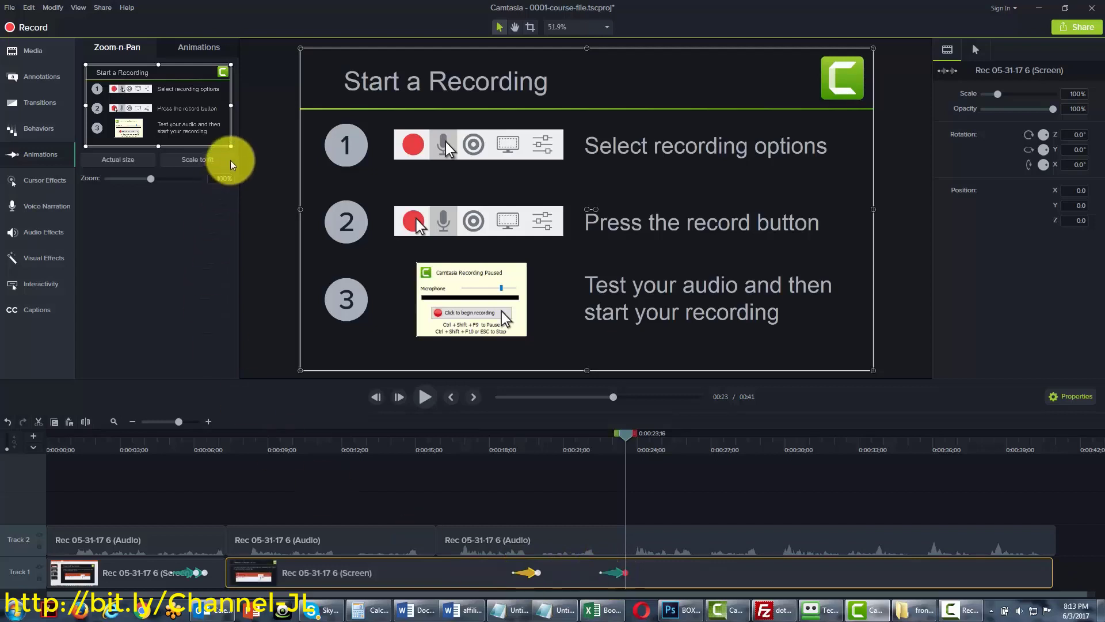
click(192, 47)
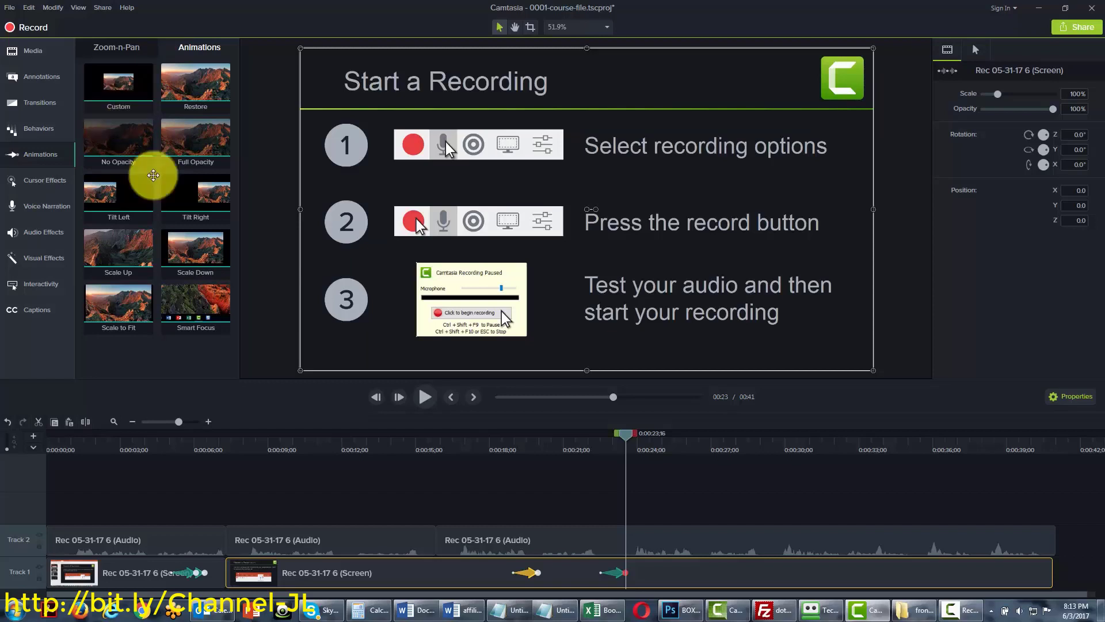
drag(630, 439, 657, 434)
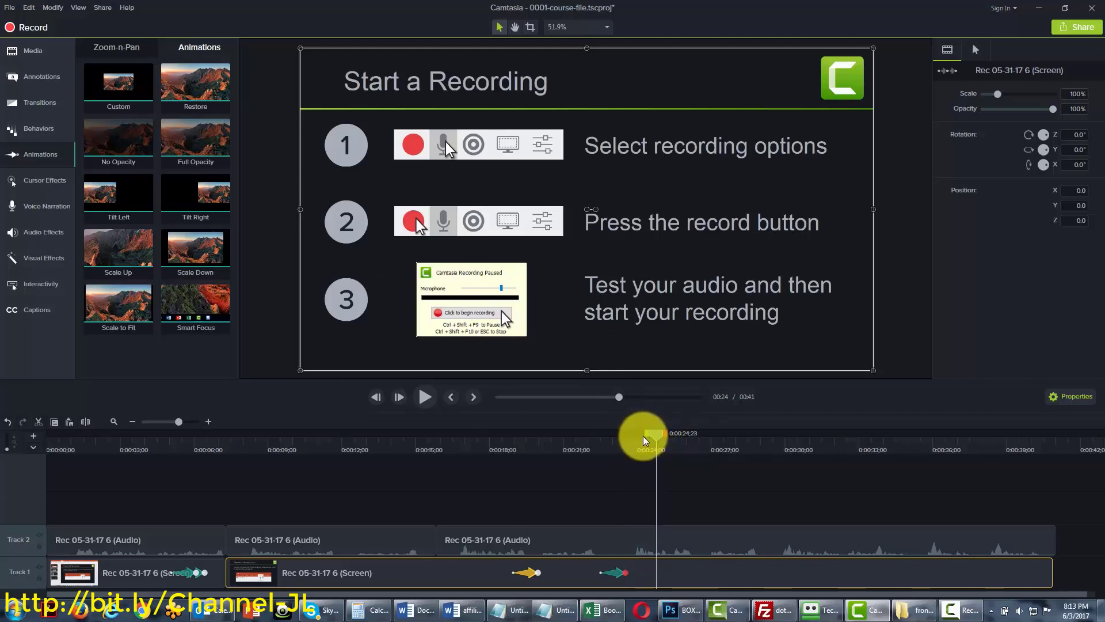
click(132, 77)
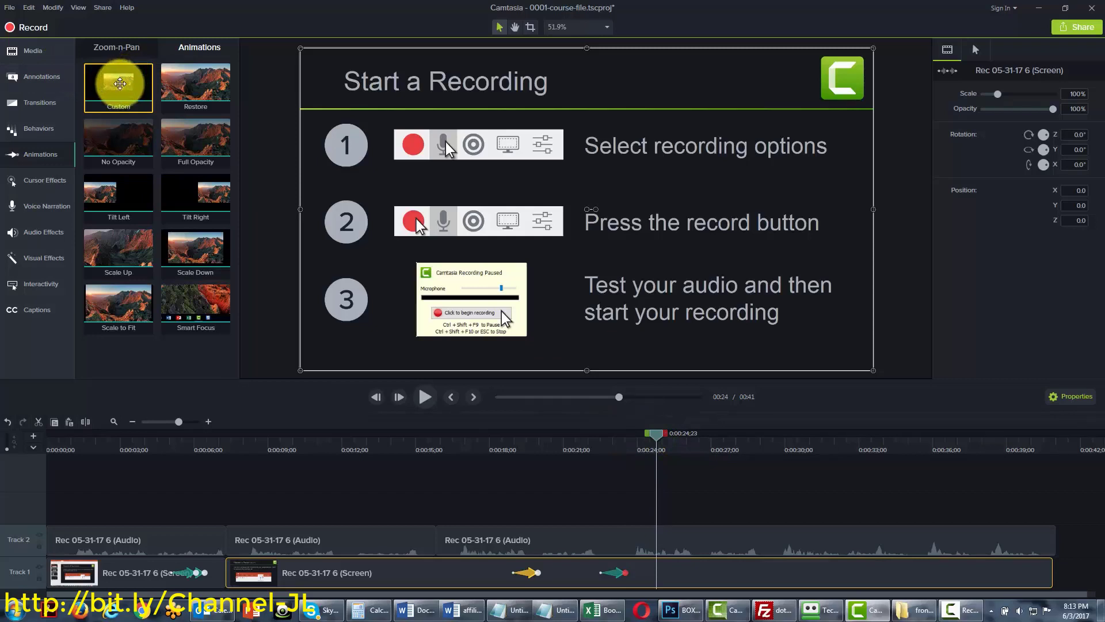
drag(120, 83, 669, 586)
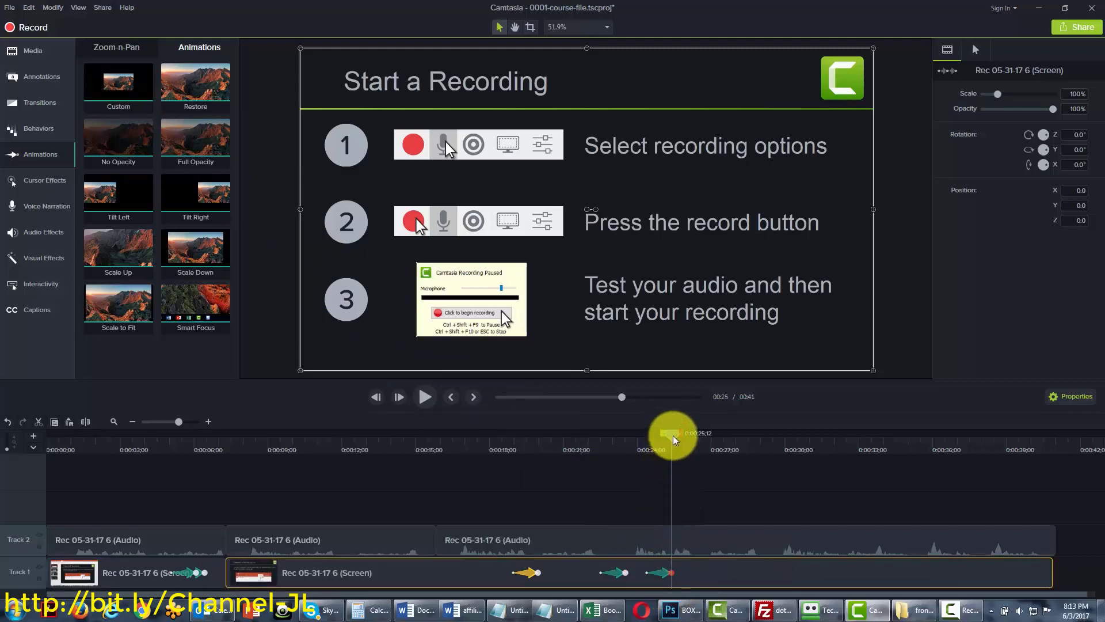
drag(673, 435, 666, 438)
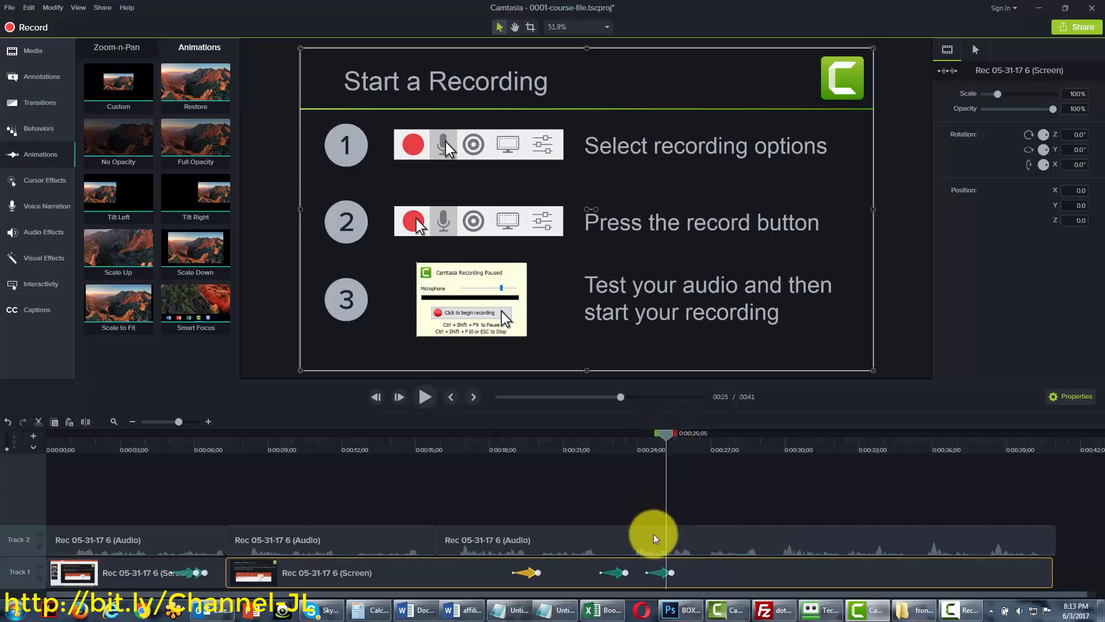
click(663, 573)
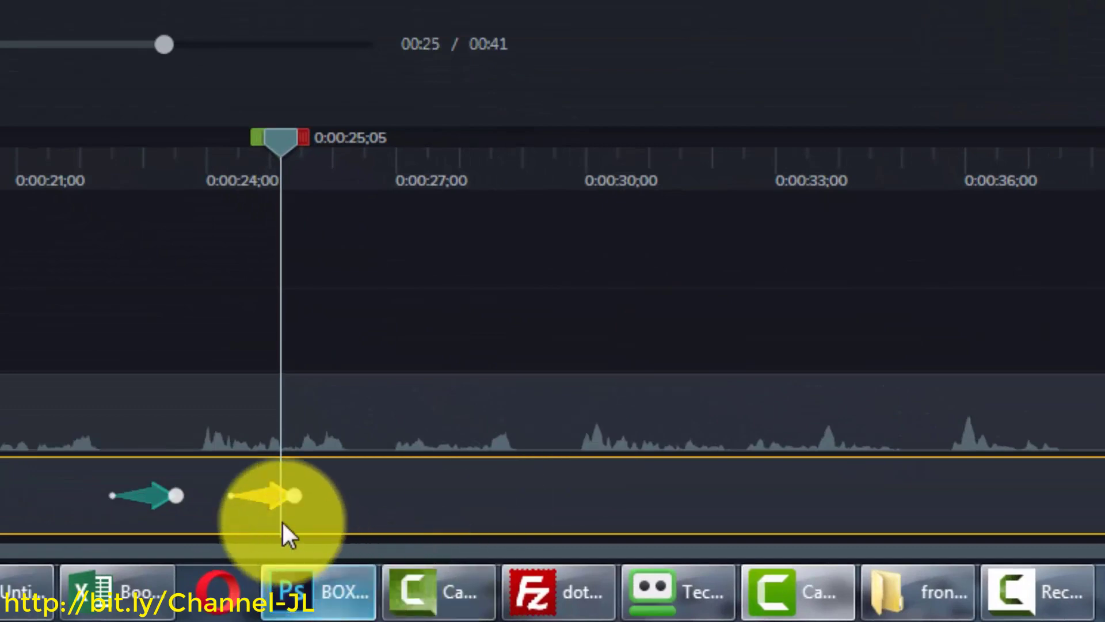
right_click(262, 499)
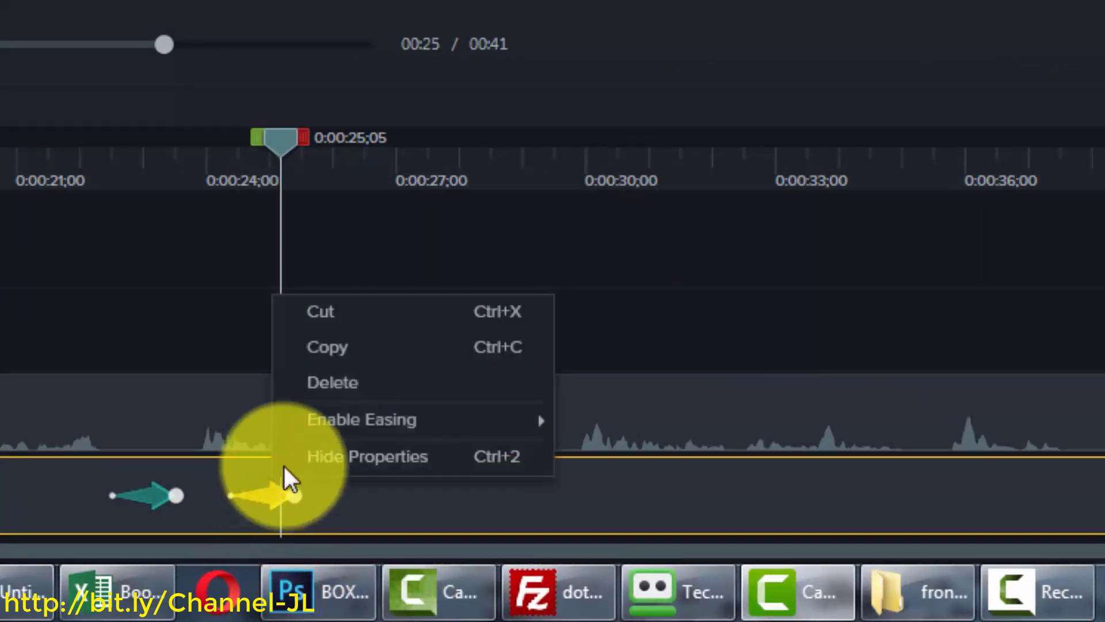
click(321, 383)
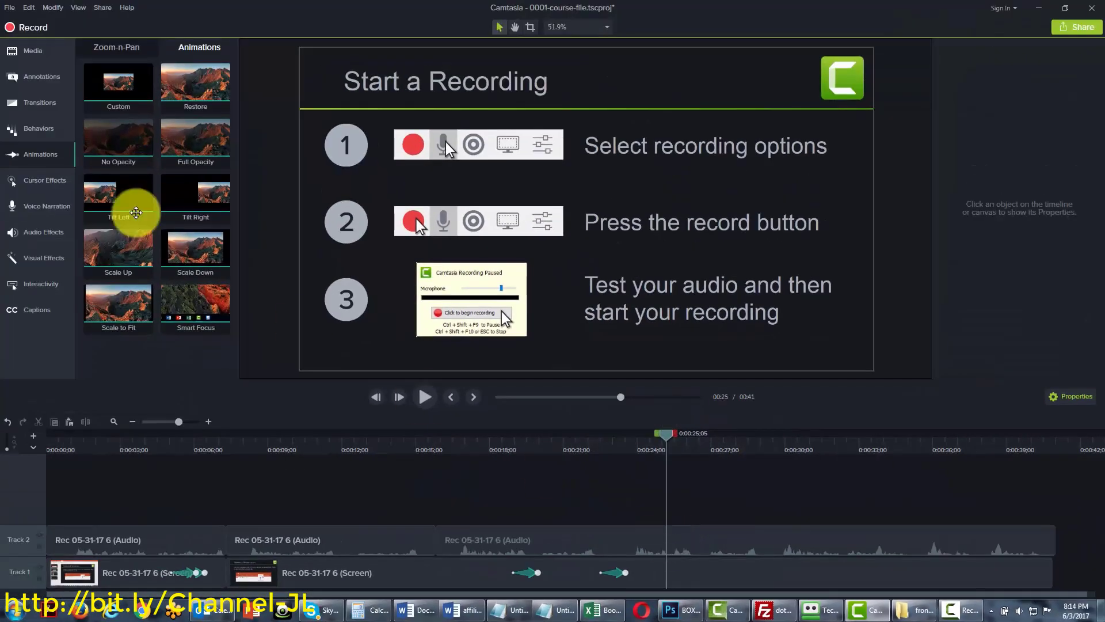
Add a Restore animation to the Track 1 screen clip and preview it around 0:26
click(194, 83)
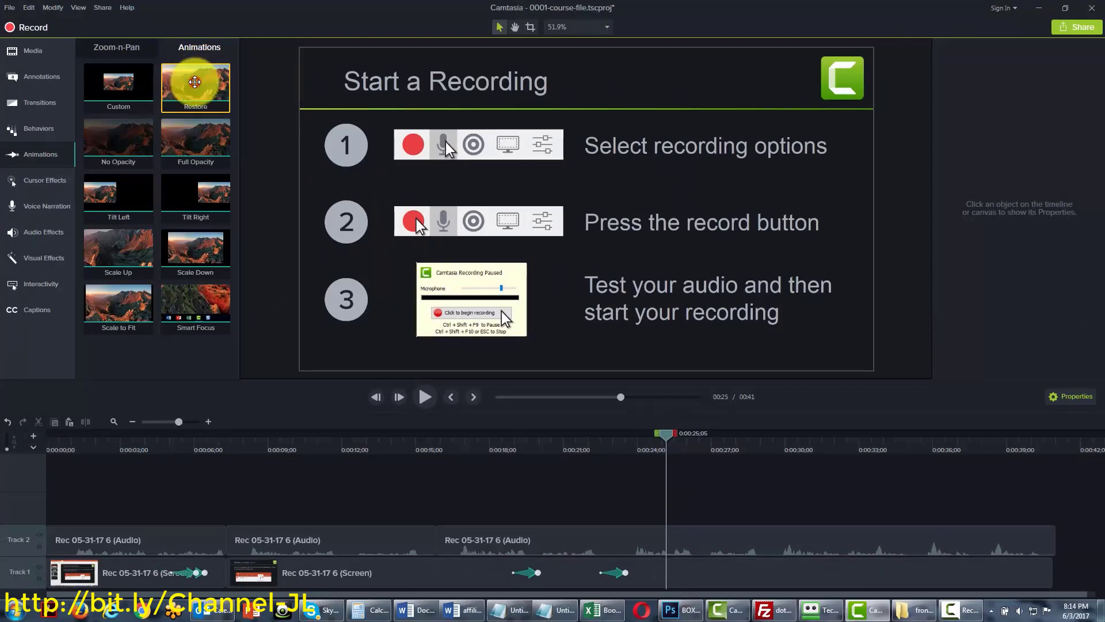
drag(194, 82, 683, 569)
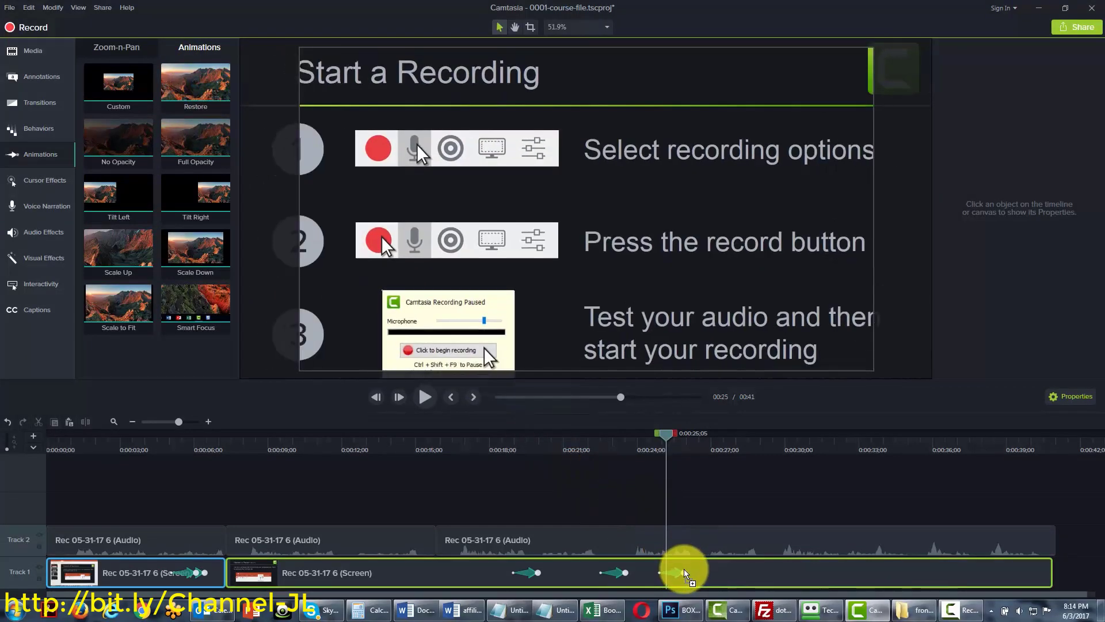
drag(683, 441, 658, 453)
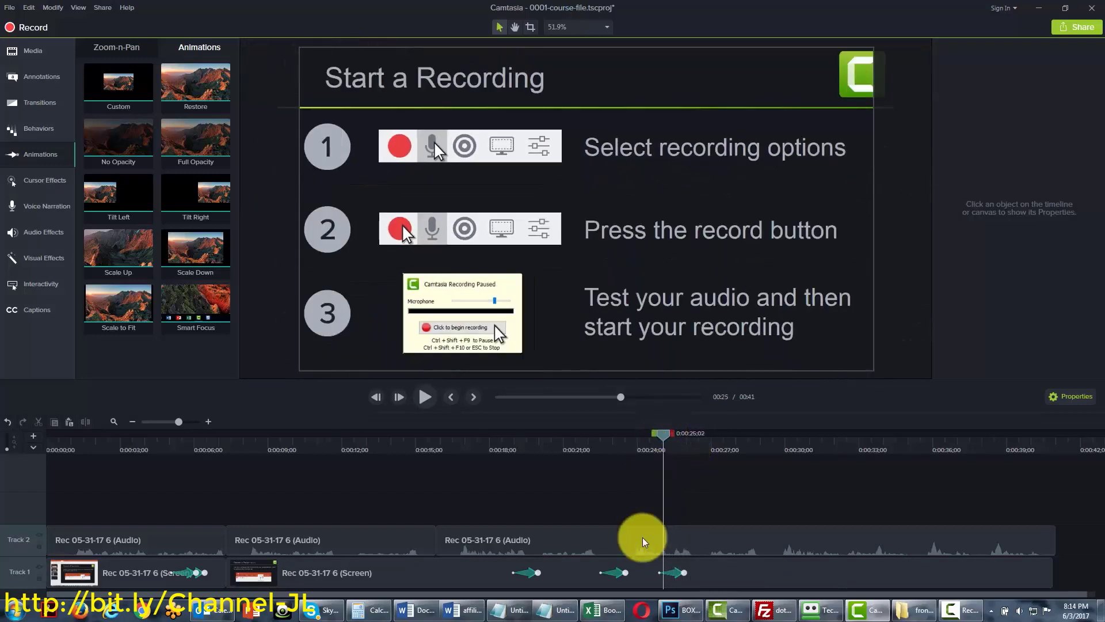
Review the first two zoom animations, then delete the third animation from the clip
click(610, 573)
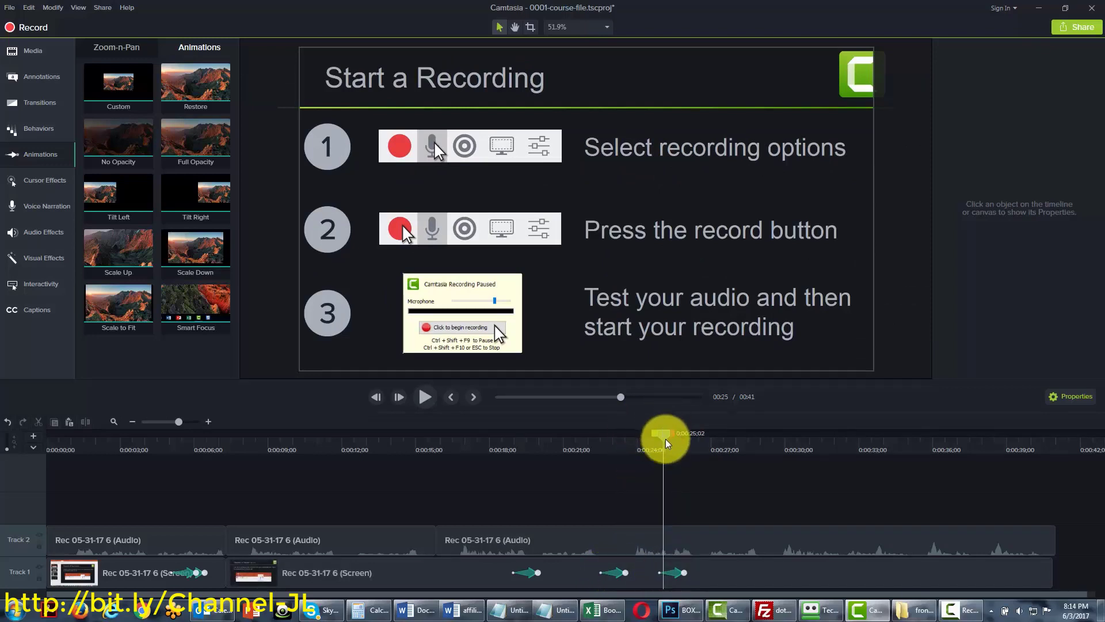
click(535, 576)
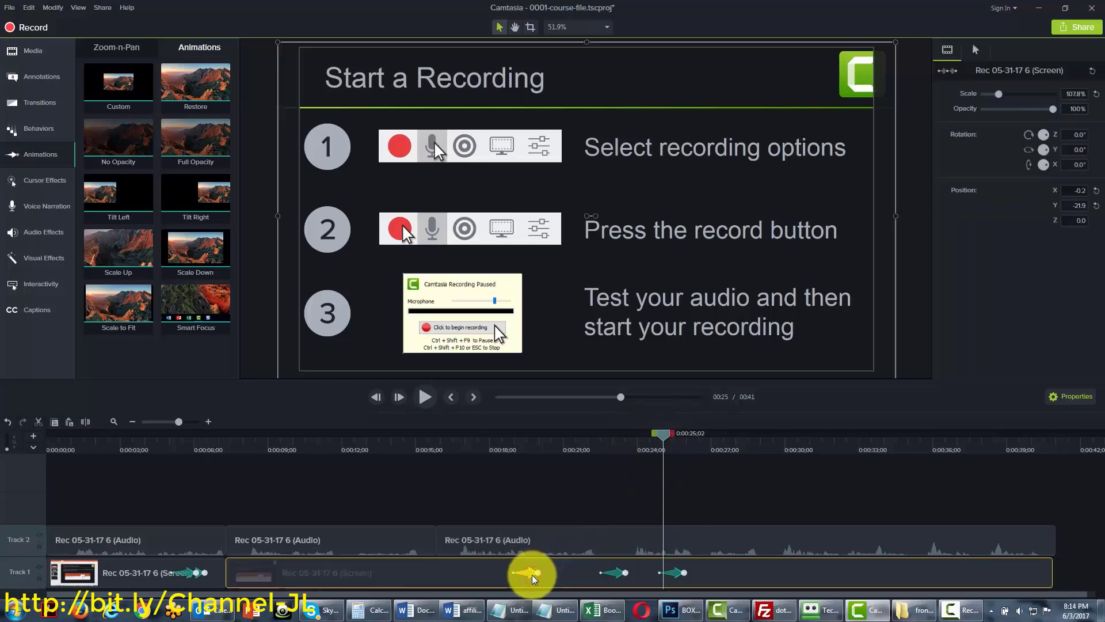
click(669, 436)
drag(655, 440, 676, 442)
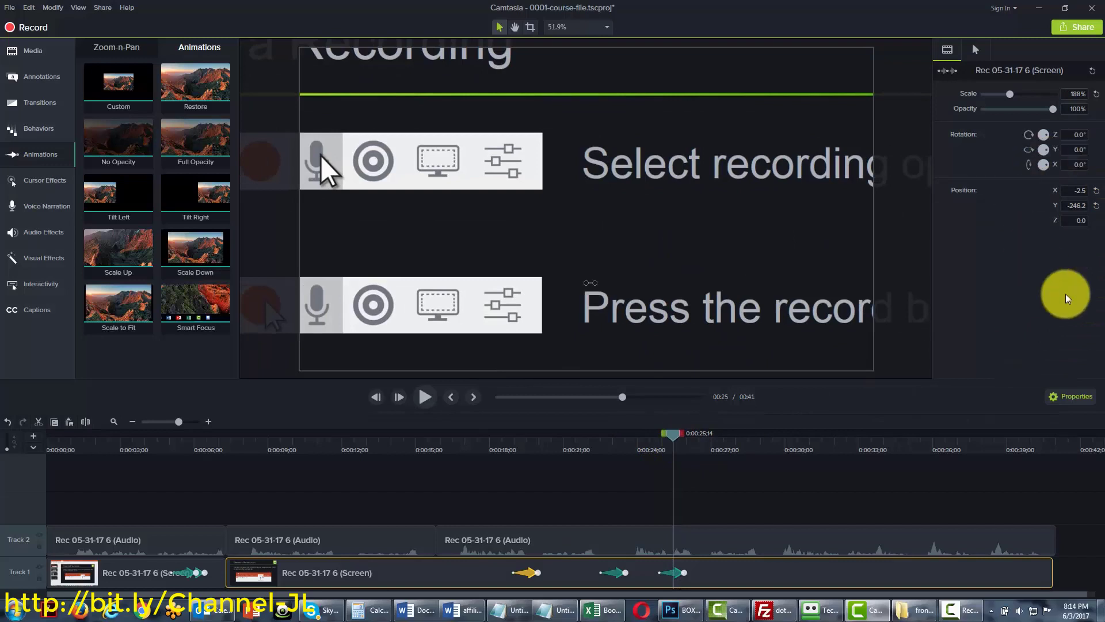
right_click(678, 576)
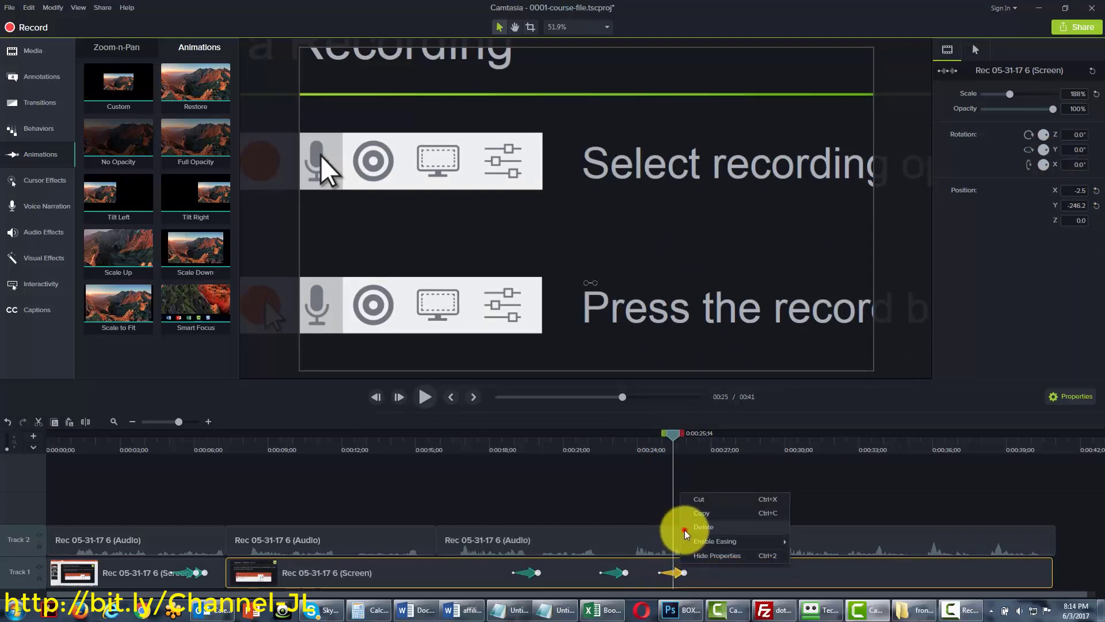
click(686, 530)
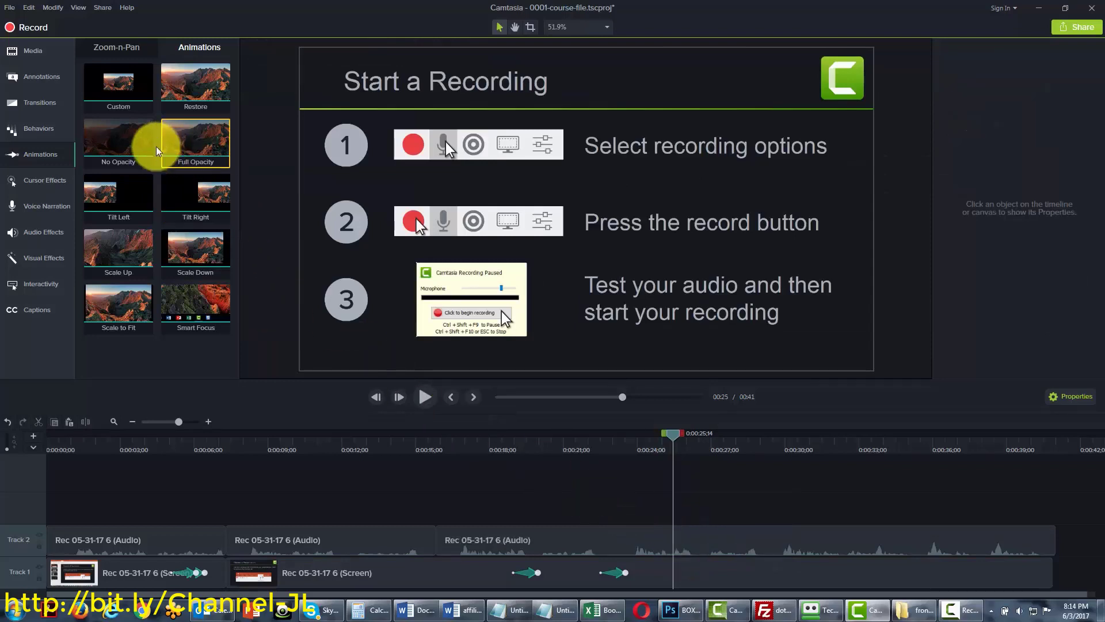
drag(127, 144, 691, 559)
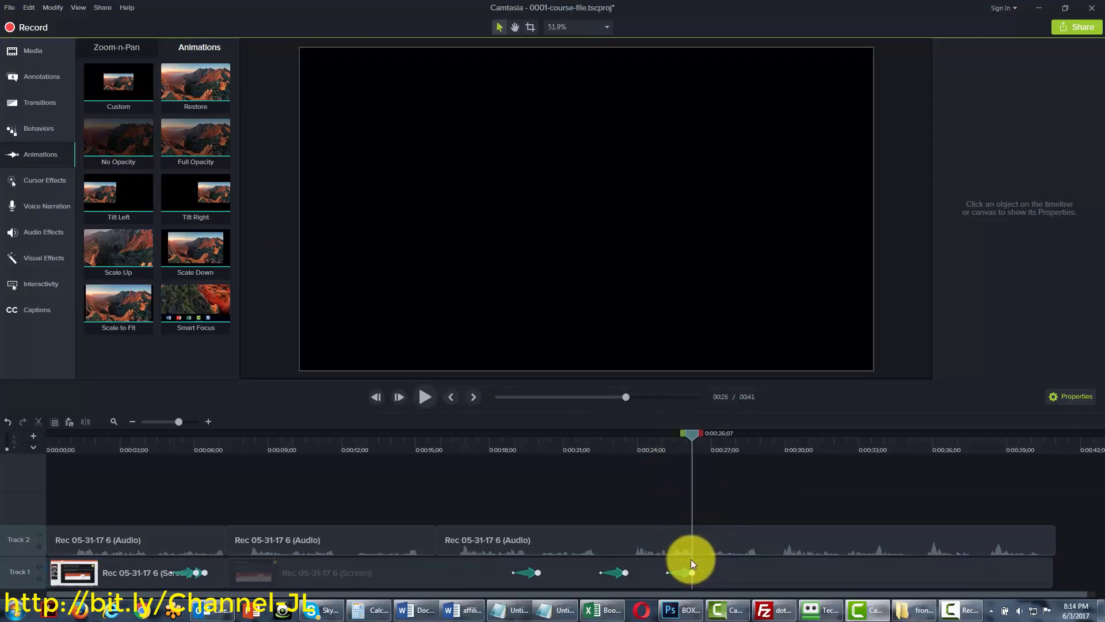
mouse_move(698, 430)
mouse_down()
mouse_move(678, 435)
mouse_move(705, 437)
mouse_move(694, 440)
mouse_up()
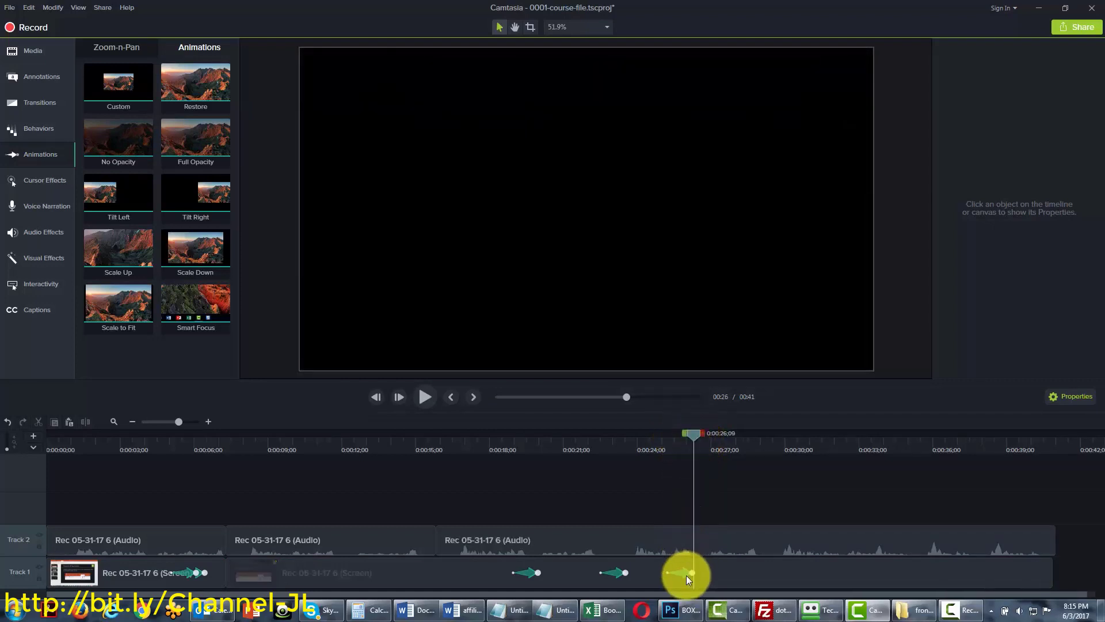
click(685, 574)
right_click(686, 574)
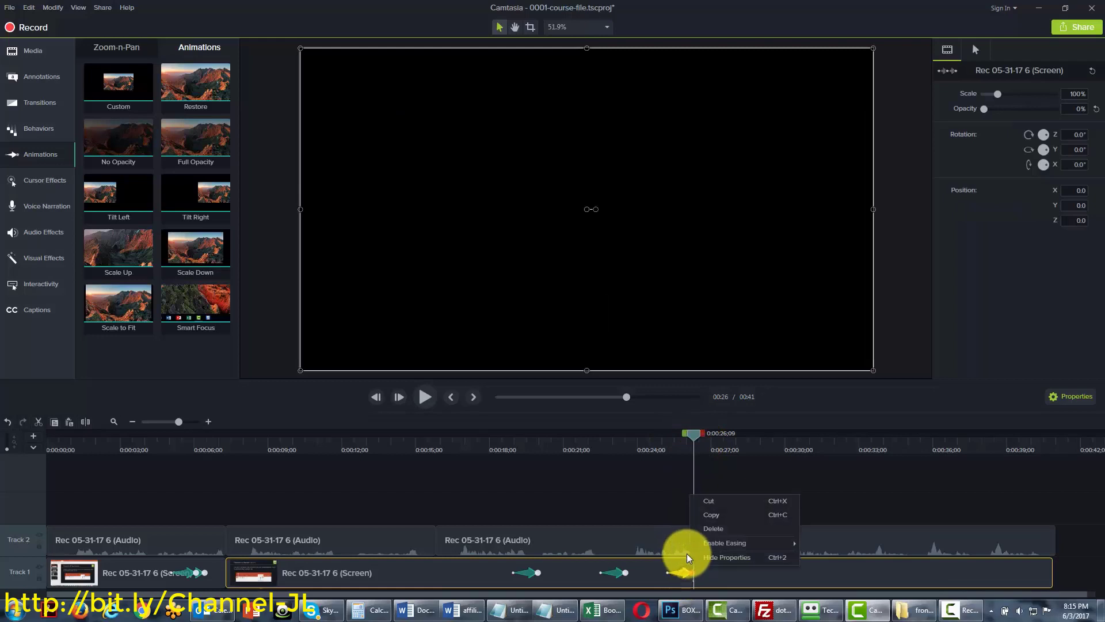
click(713, 529)
drag(192, 145, 683, 561)
click(684, 434)
mouse_move(687, 433)
mouse_down()
mouse_move(659, 437)
mouse_move(688, 437)
mouse_up()
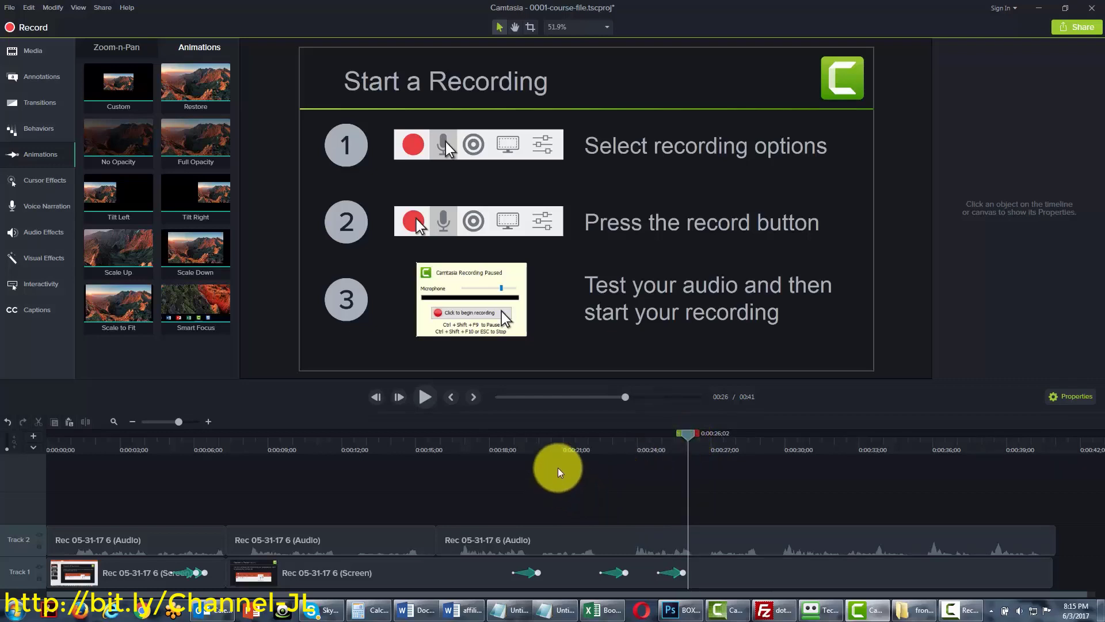
click(674, 569)
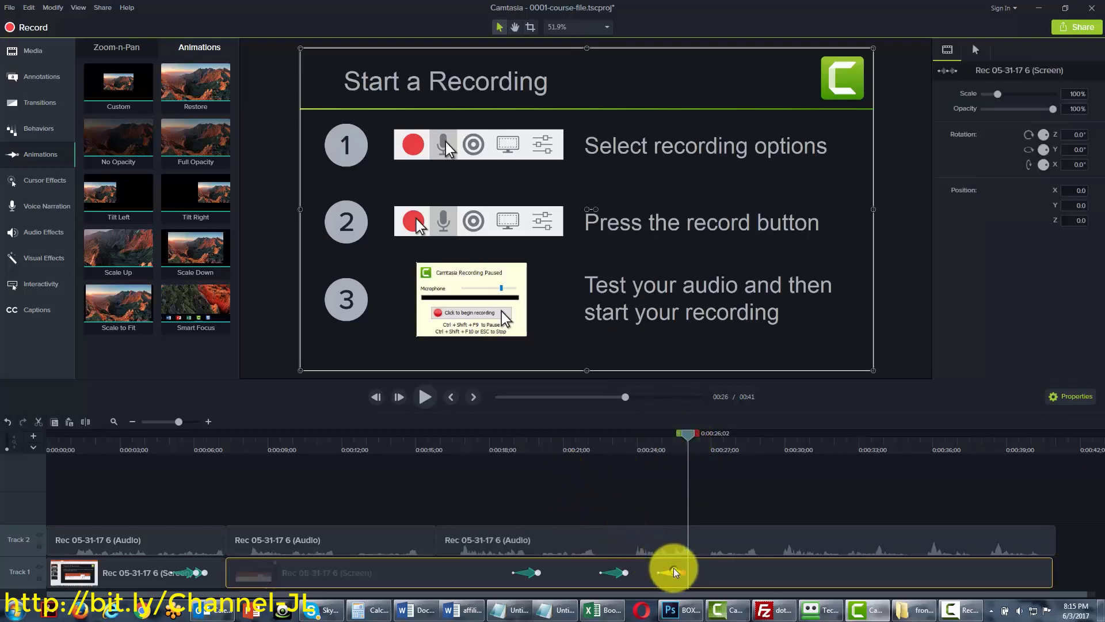
right_click(673, 568)
click(707, 524)
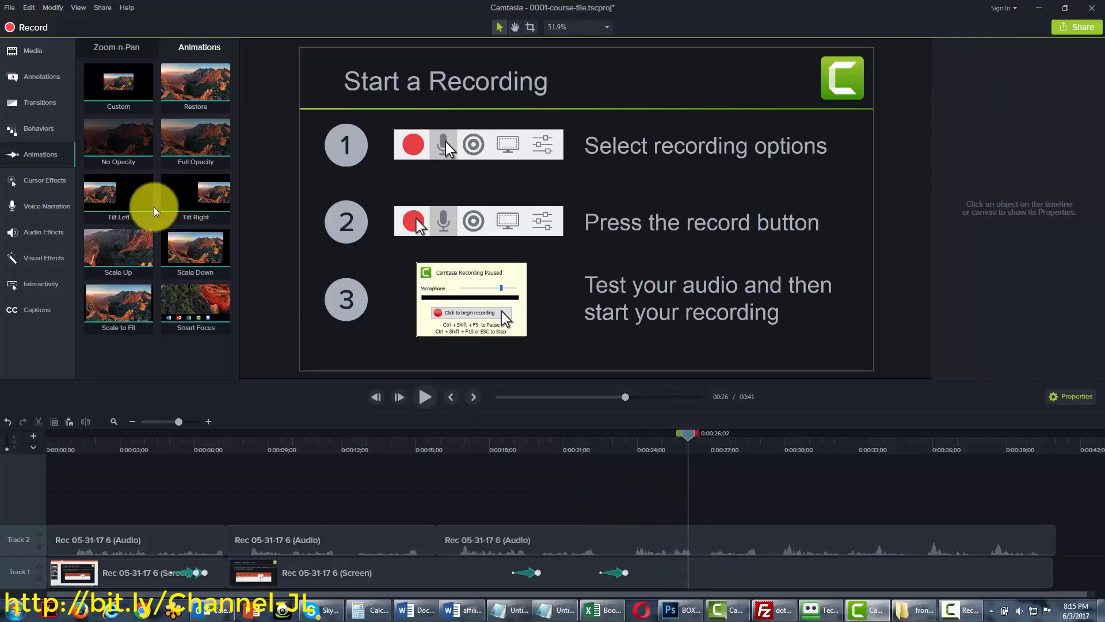
Try Tilt Left and Tilt Right animations on the screen clip, deleting each afterwards
drag(123, 196, 689, 567)
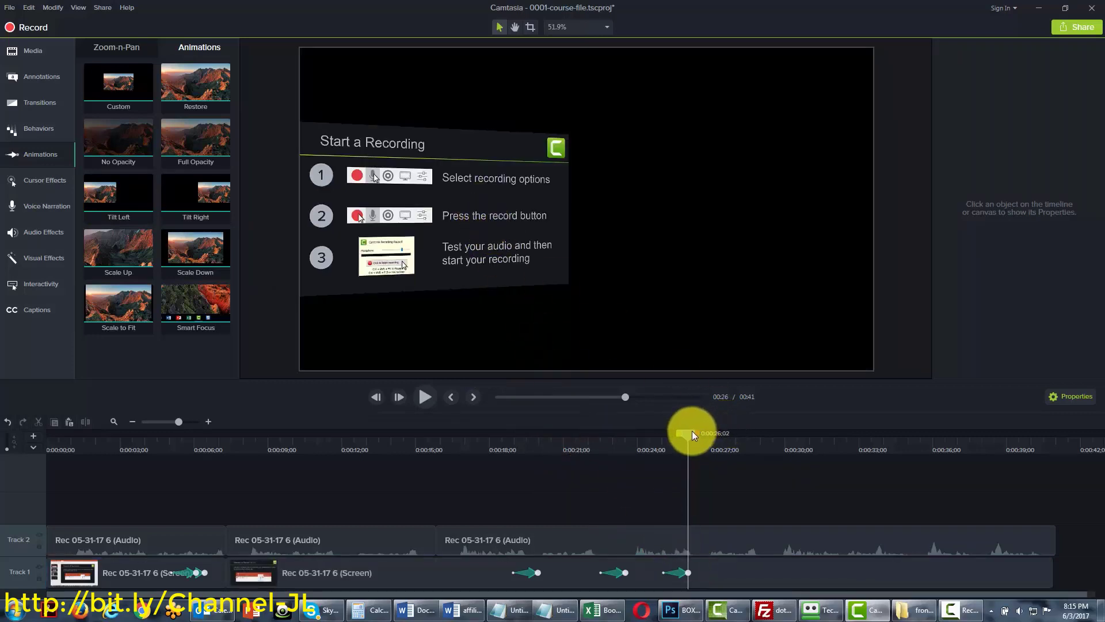
drag(693, 434, 688, 466)
click(678, 574)
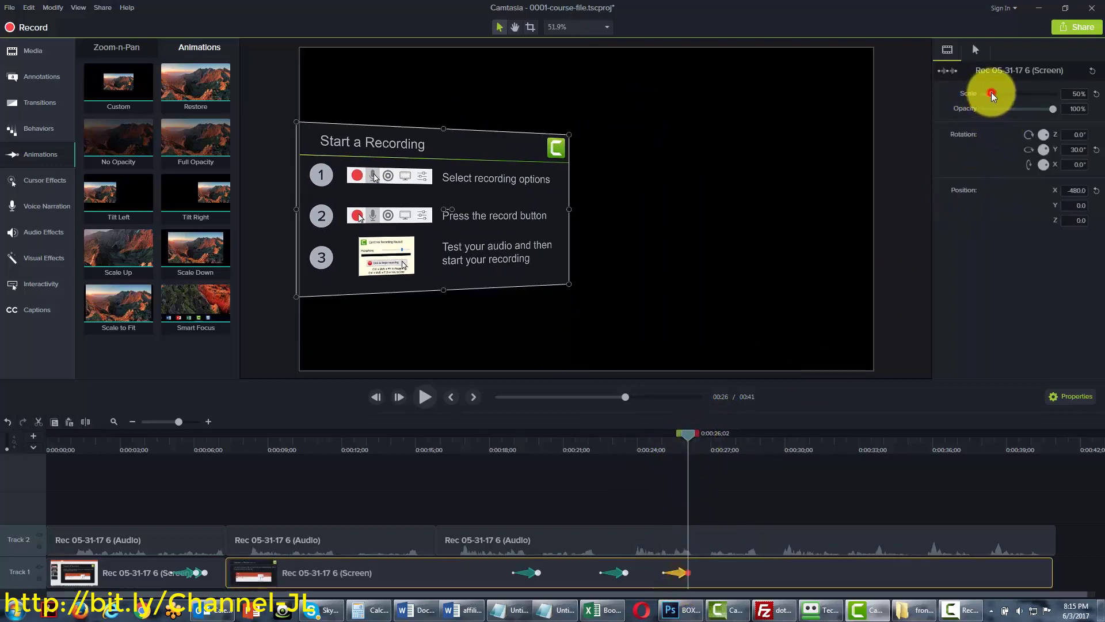
drag(991, 92, 989, 94)
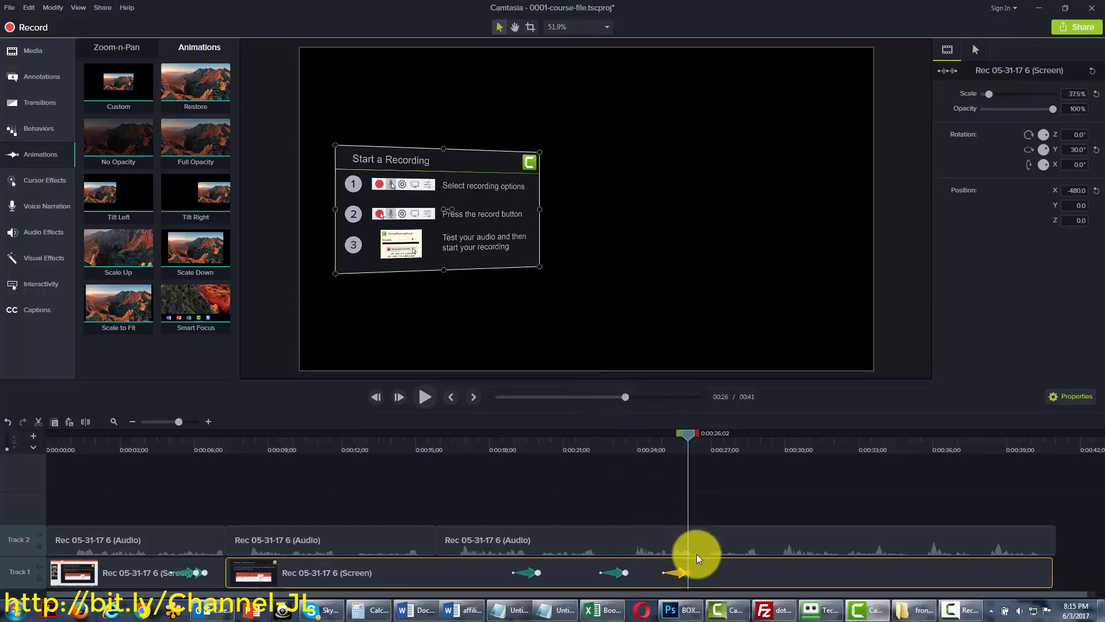
right_click(679, 574)
click(712, 529)
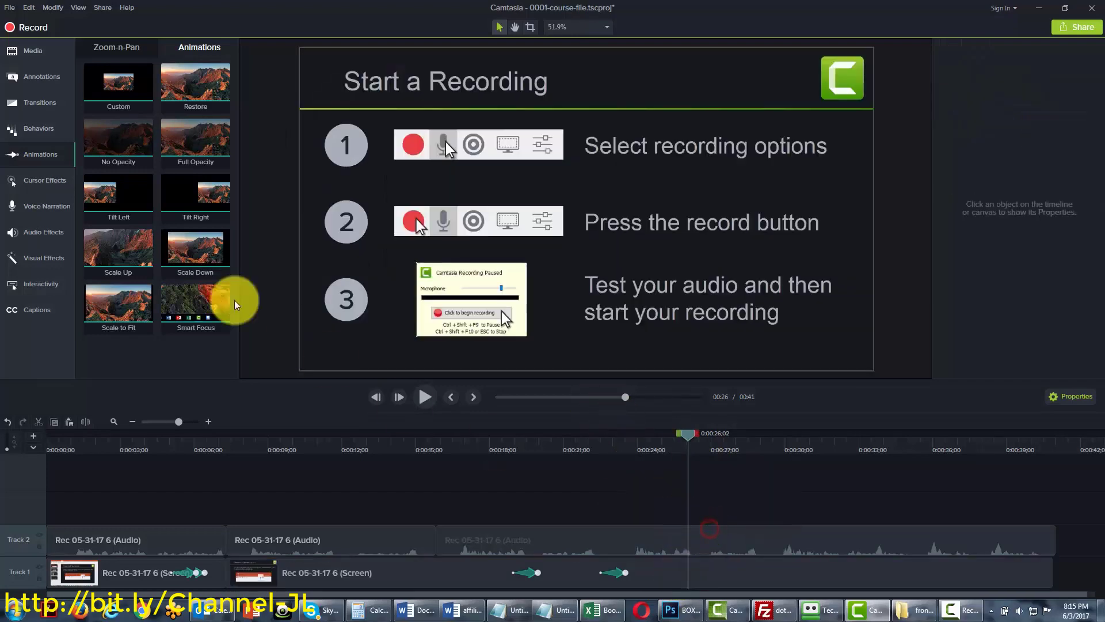
drag(197, 198, 685, 563)
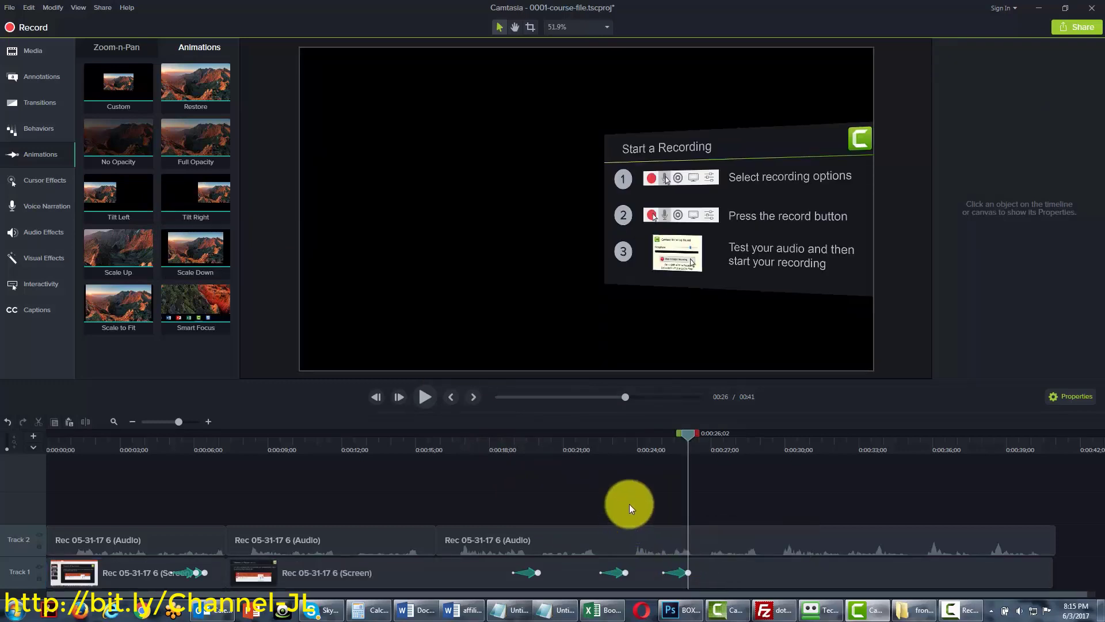
right_click(677, 572)
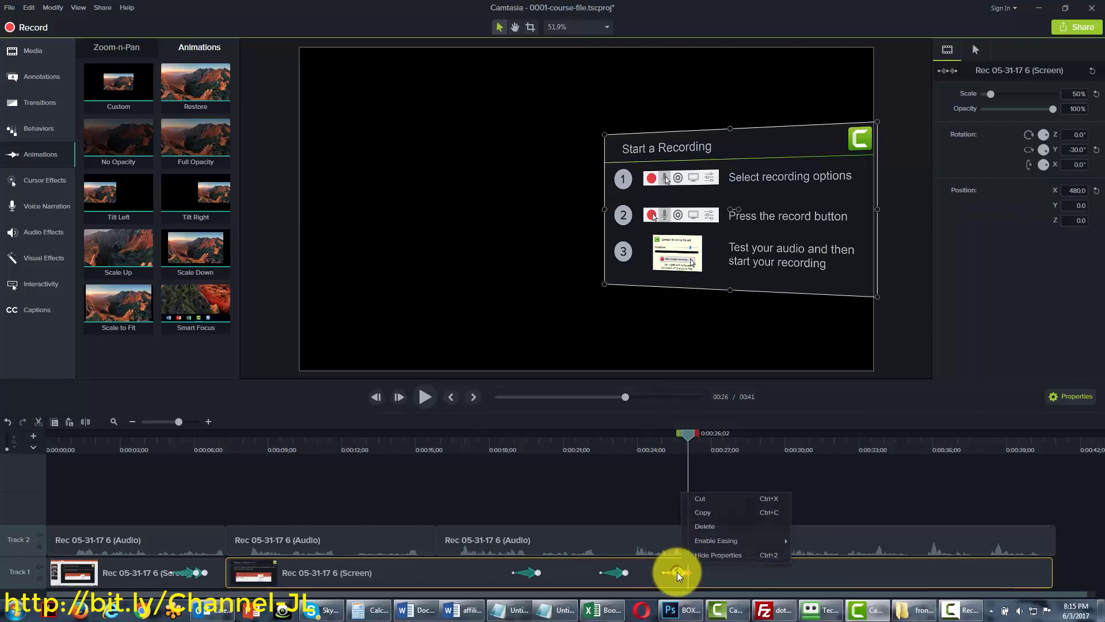
click(706, 530)
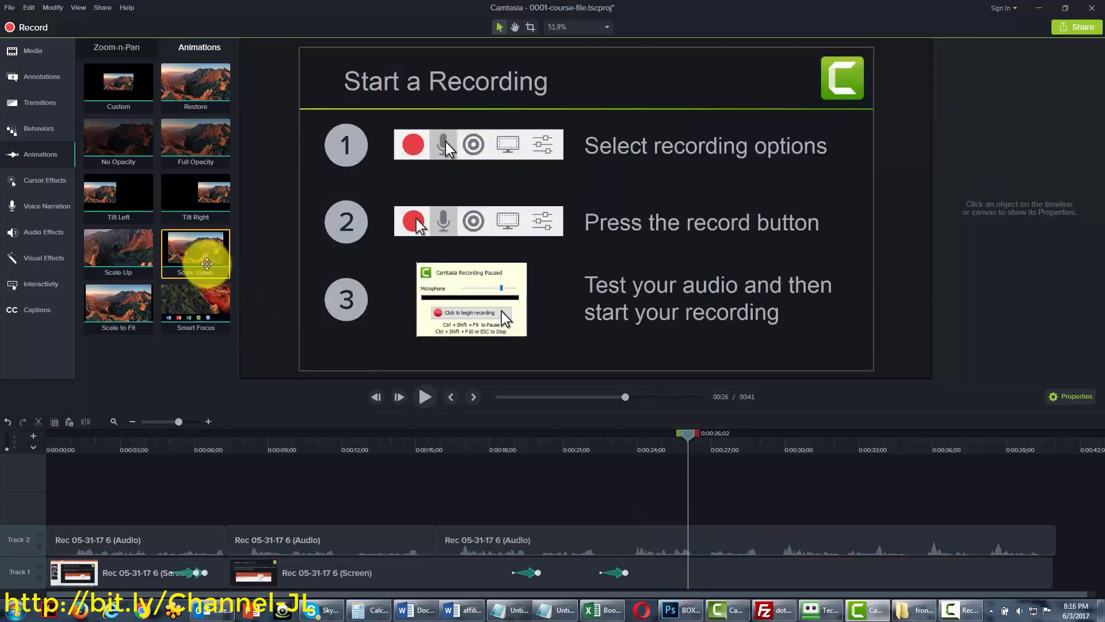
Add a Scale animation to the screen clip near 0:25
drag(119, 247, 681, 558)
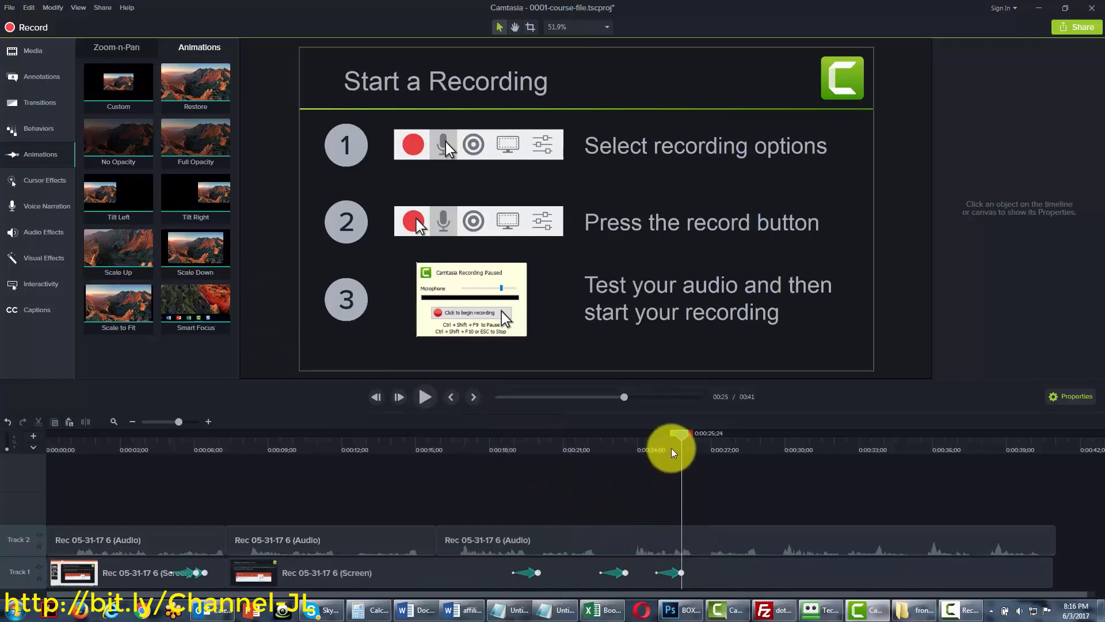
mouse_move(677, 433)
mouse_down()
mouse_move(657, 435)
mouse_move(666, 438)
mouse_up()
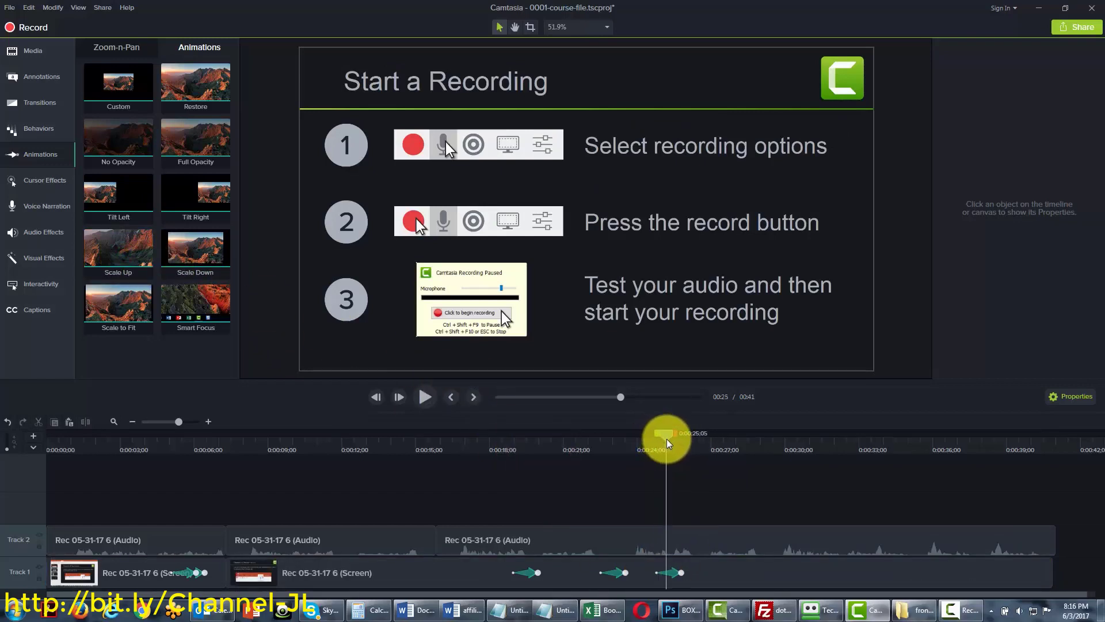
click(675, 572)
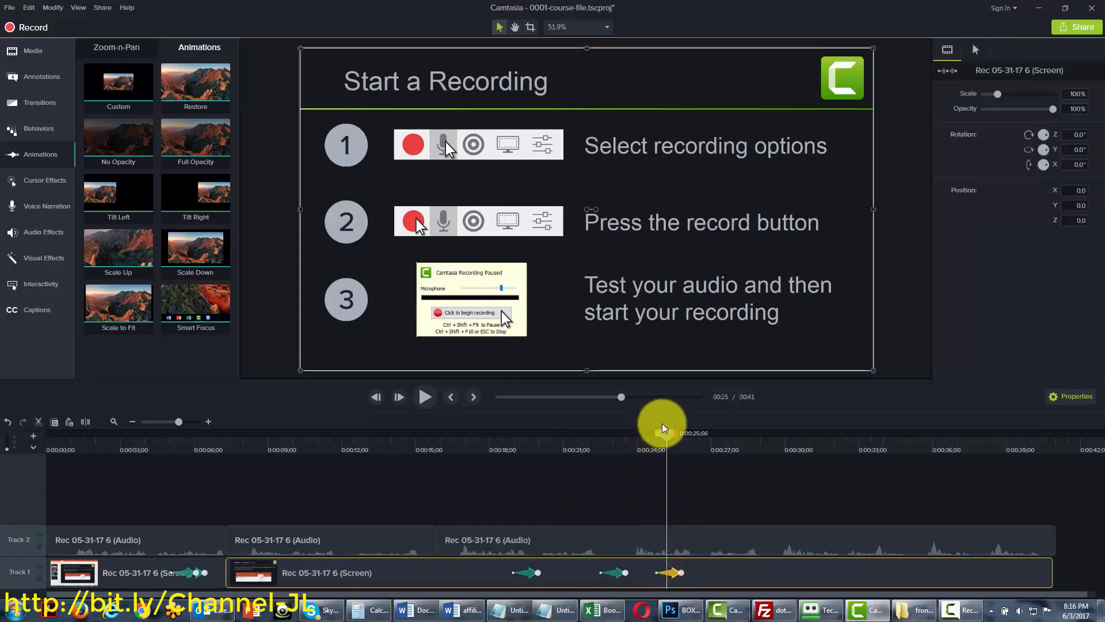
Add a Scale Down animation shrinking the slide to 75% and preview it
drag(669, 437, 695, 436)
drag(192, 247, 720, 562)
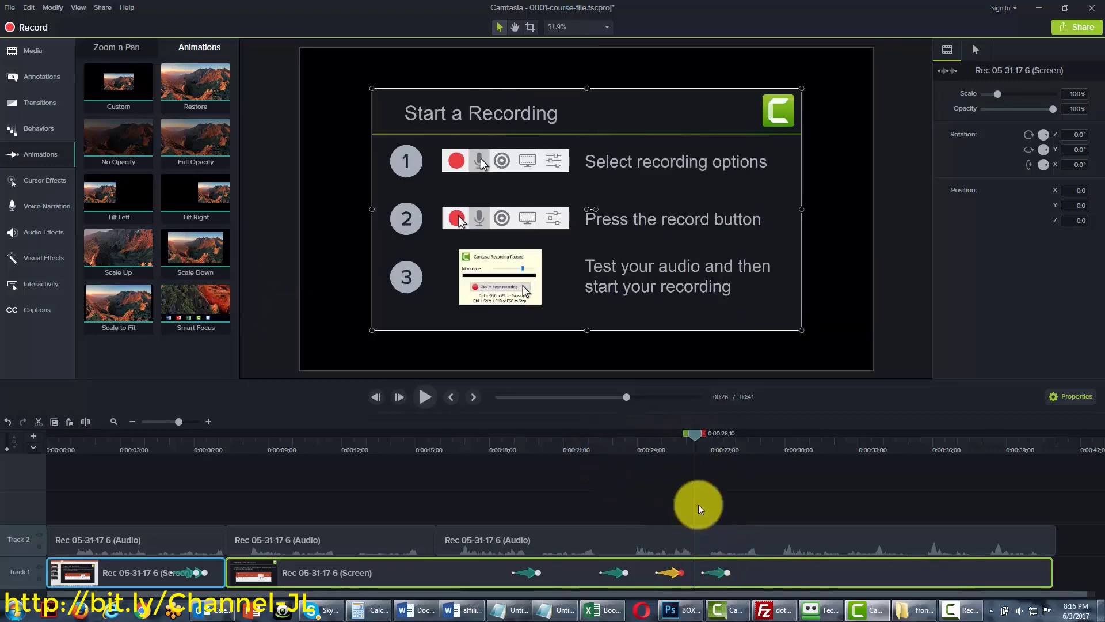
click(727, 437)
mouse_move(727, 437)
mouse_down()
mouse_move(658, 445)
mouse_move(709, 445)
mouse_up()
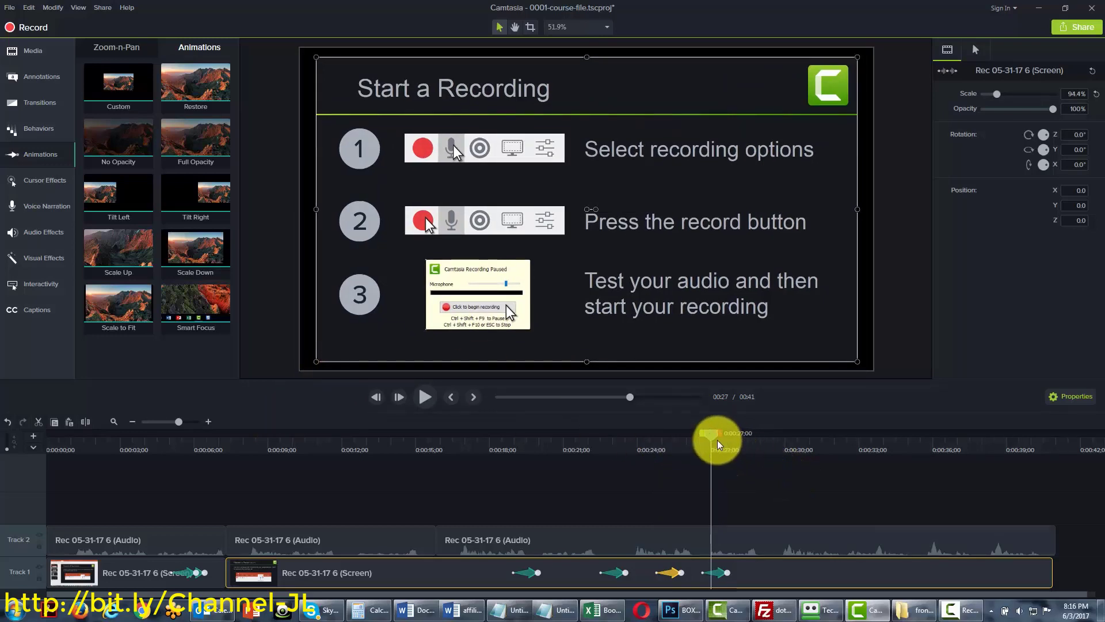
Scrub to the Finish a Recording slide near 0:28 and select the third Track 2 audio clip
drag(709, 433, 771, 437)
drag(761, 438, 1004, 427)
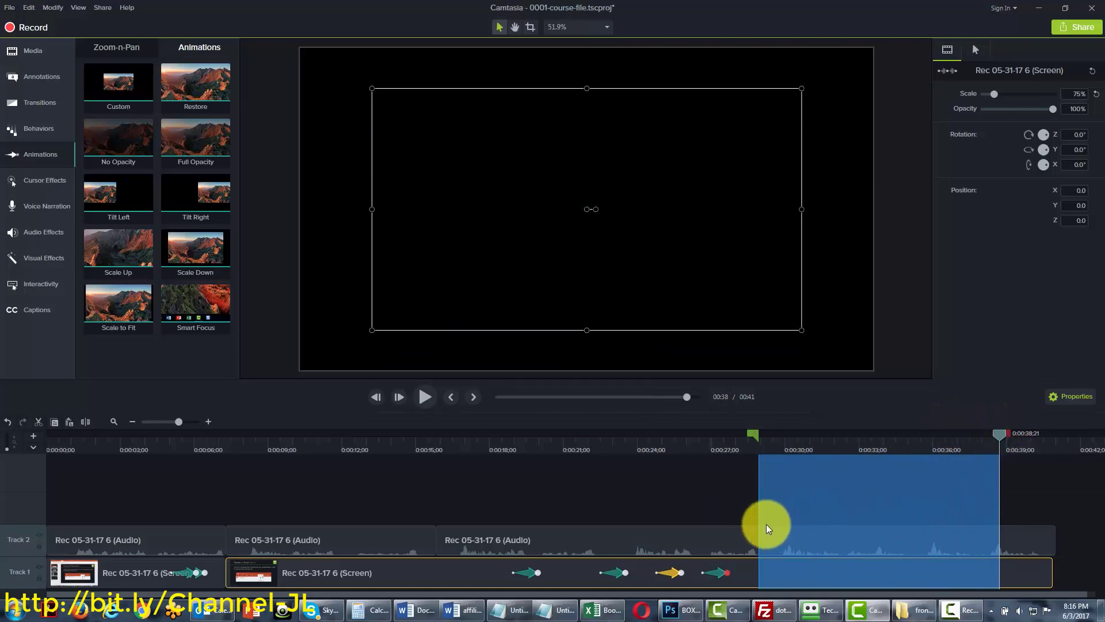
click(822, 544)
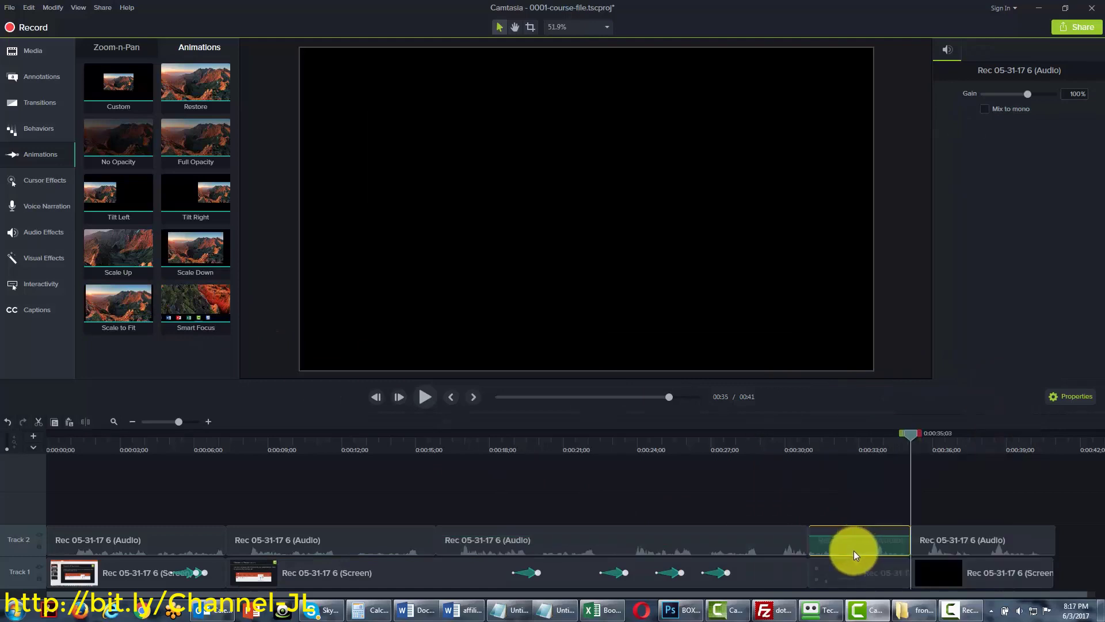
Return to 0:26 and drop Smart Focus onto the Track 1 screen clip
drag(915, 437, 697, 447)
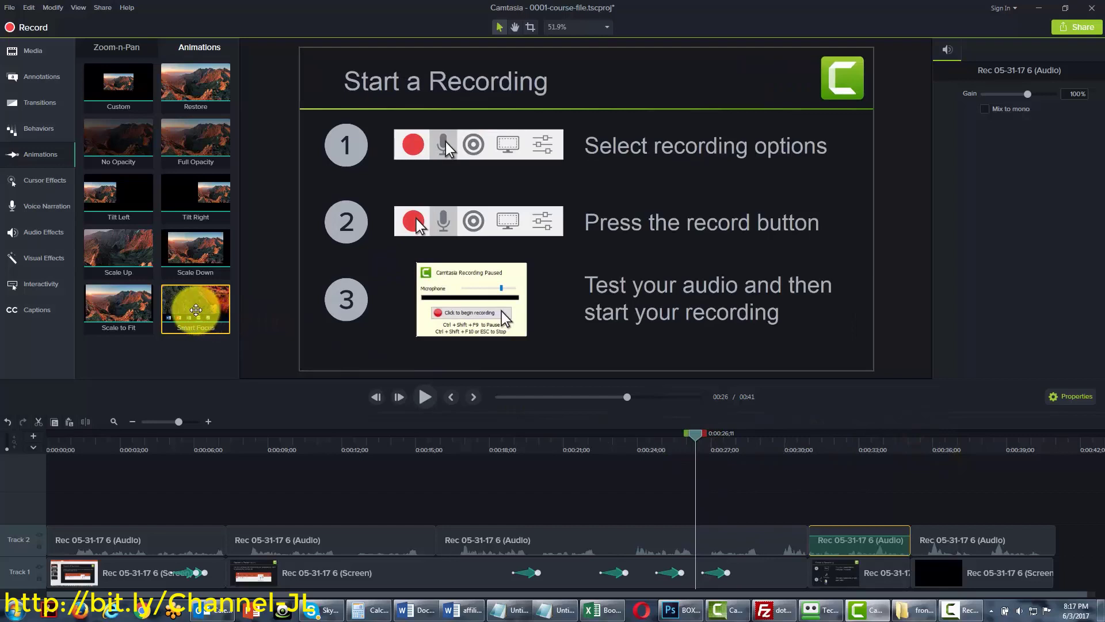
drag(193, 306, 839, 564)
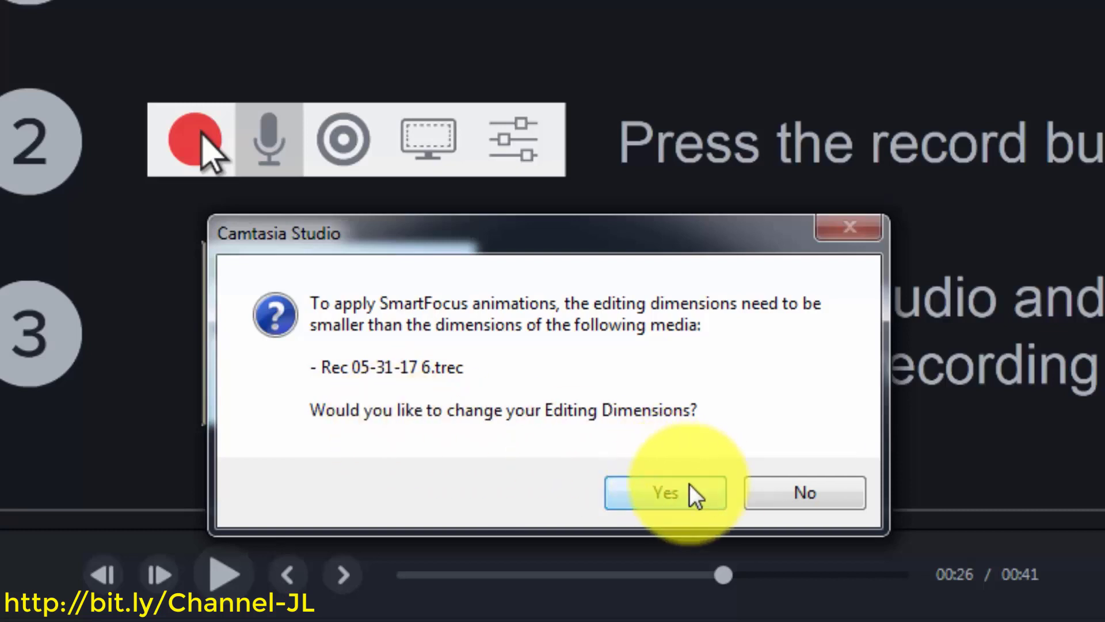
Accept the editing-dimensions prompt and set the canvas to 480p SD (854x480)
click(674, 493)
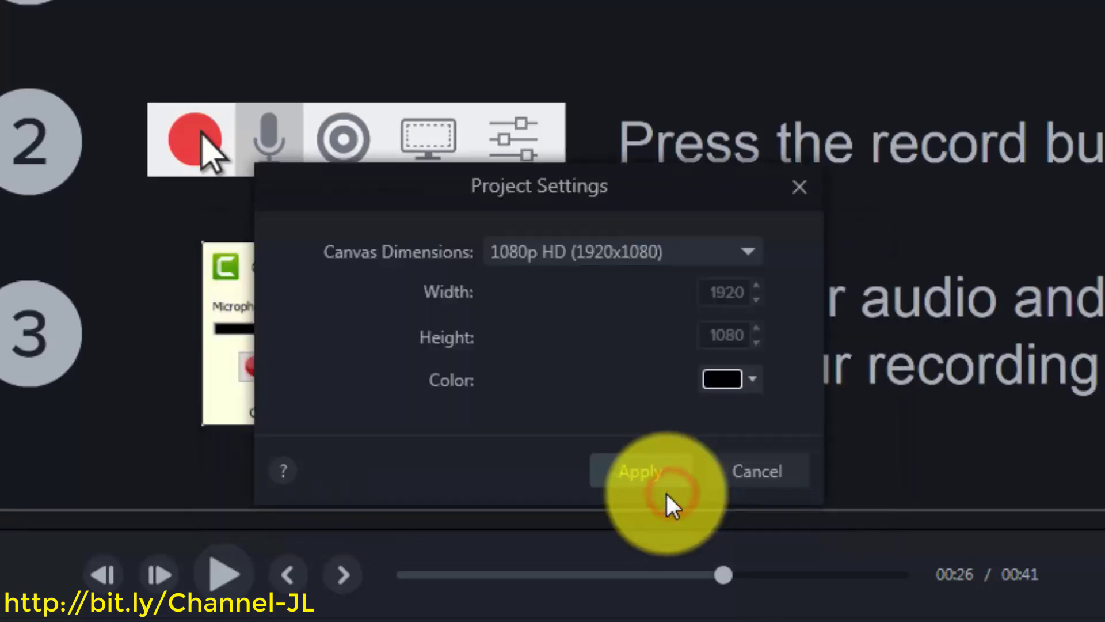
click(745, 247)
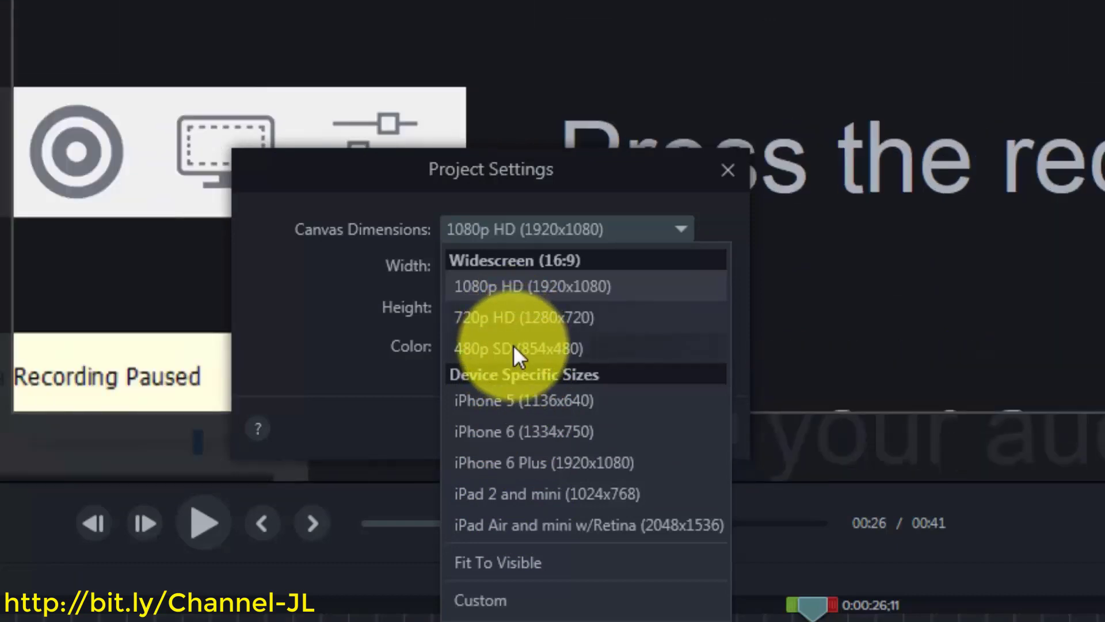
click(513, 348)
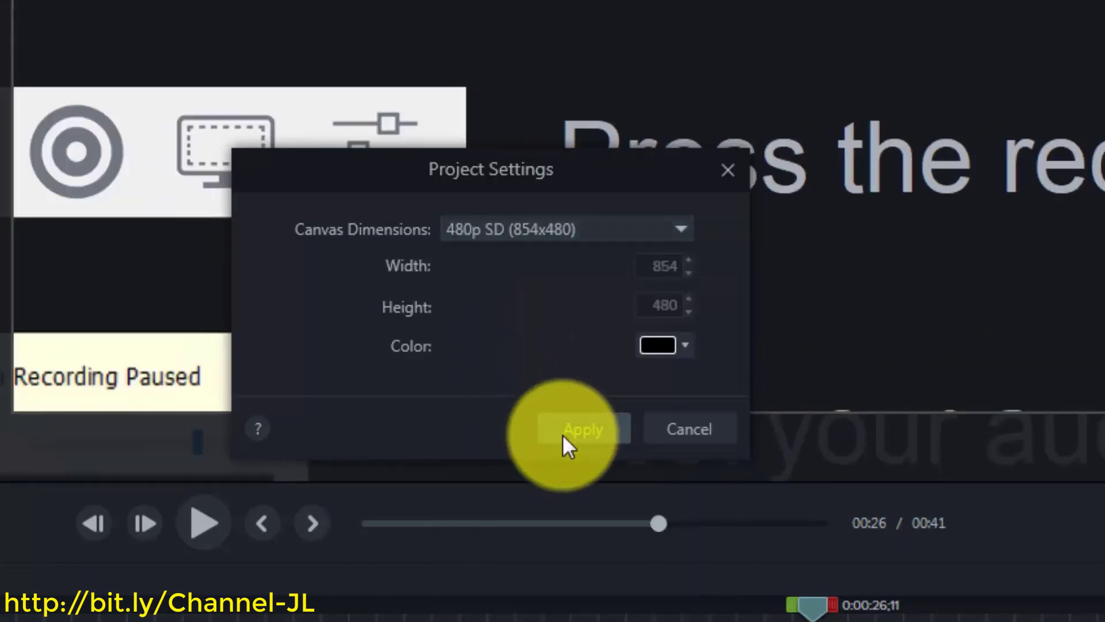
click(565, 429)
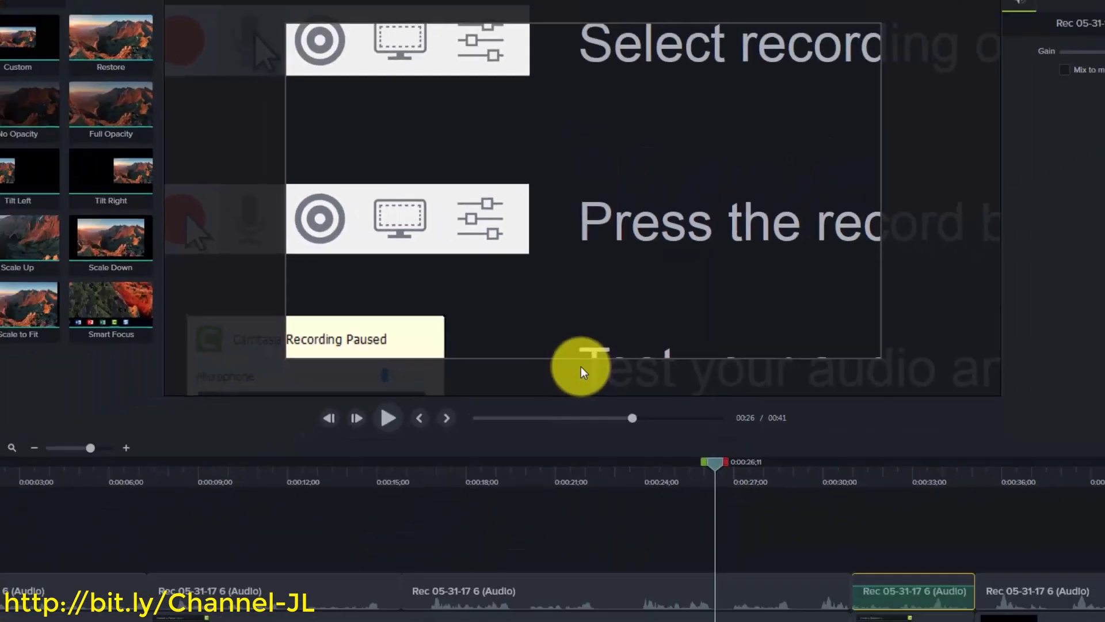
click(806, 591)
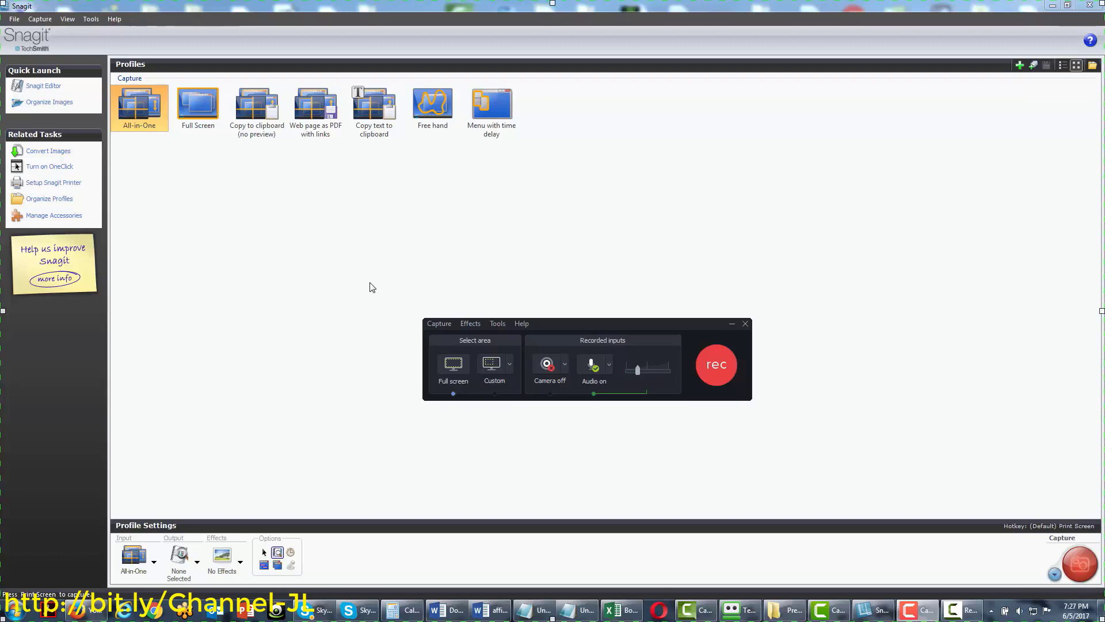
Start a new capture and browse Snagit's File, Capture, View, Tools and Help menus, cancelling a profile import
click(714, 371)
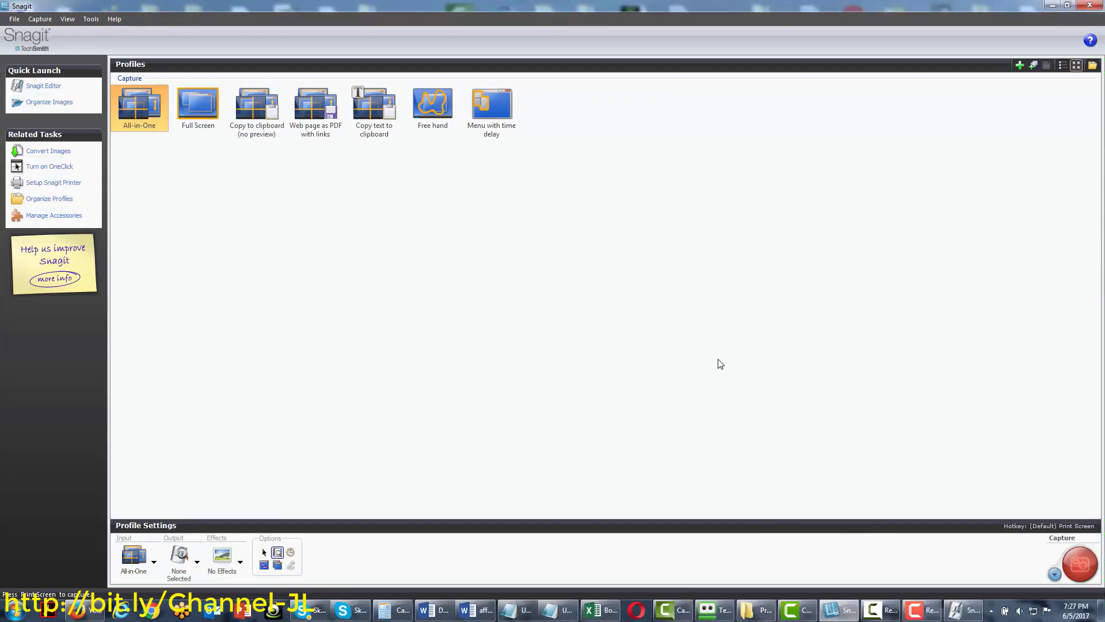
click(12, 20)
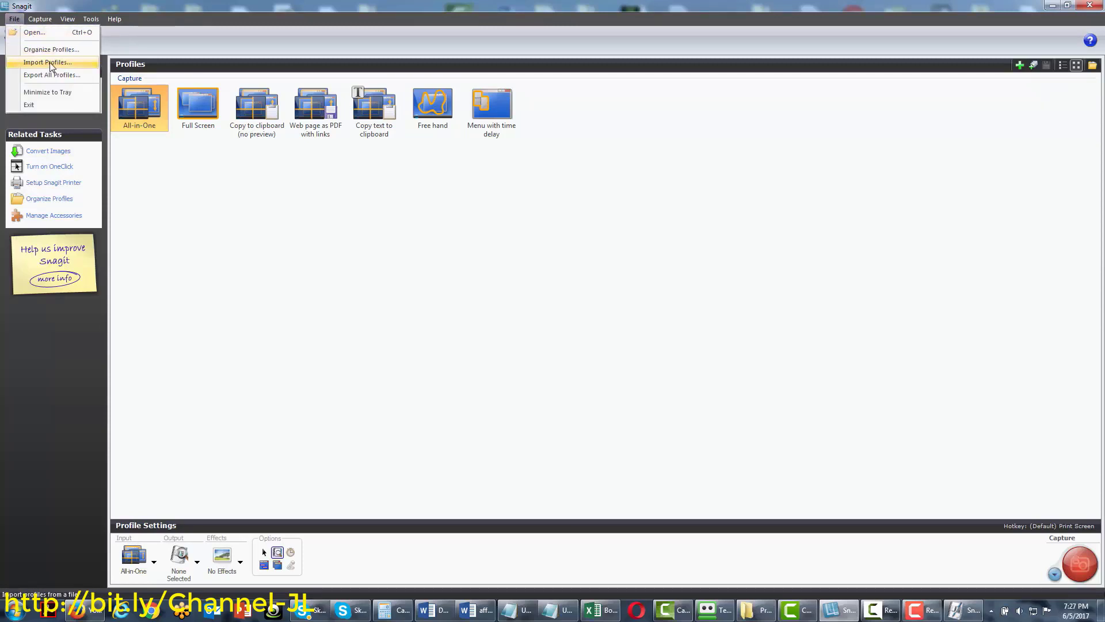
click(50, 62)
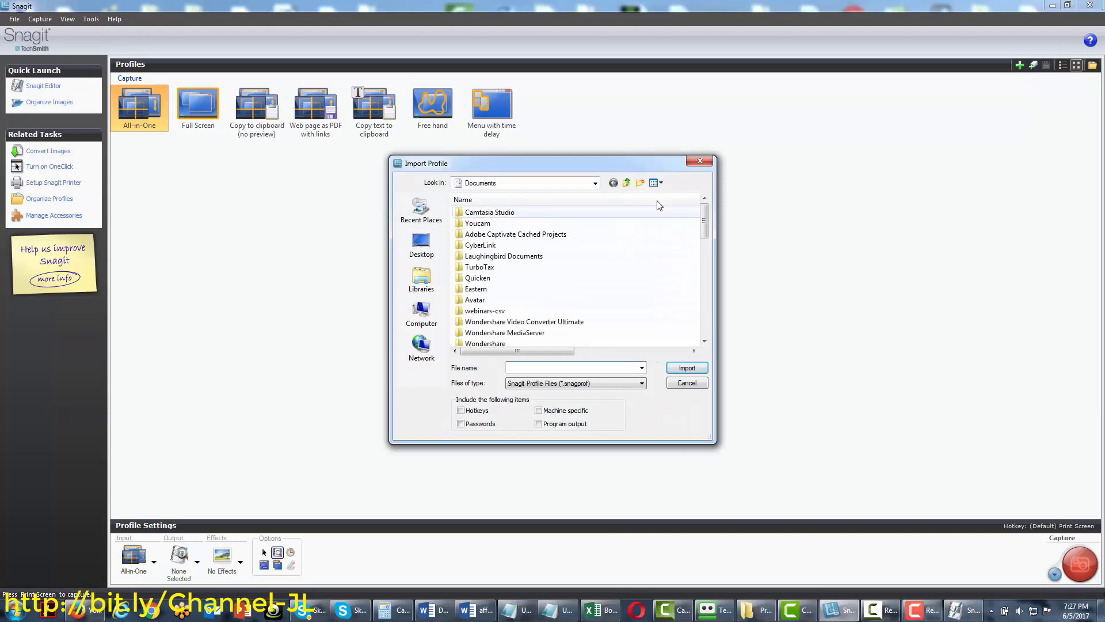
click(696, 162)
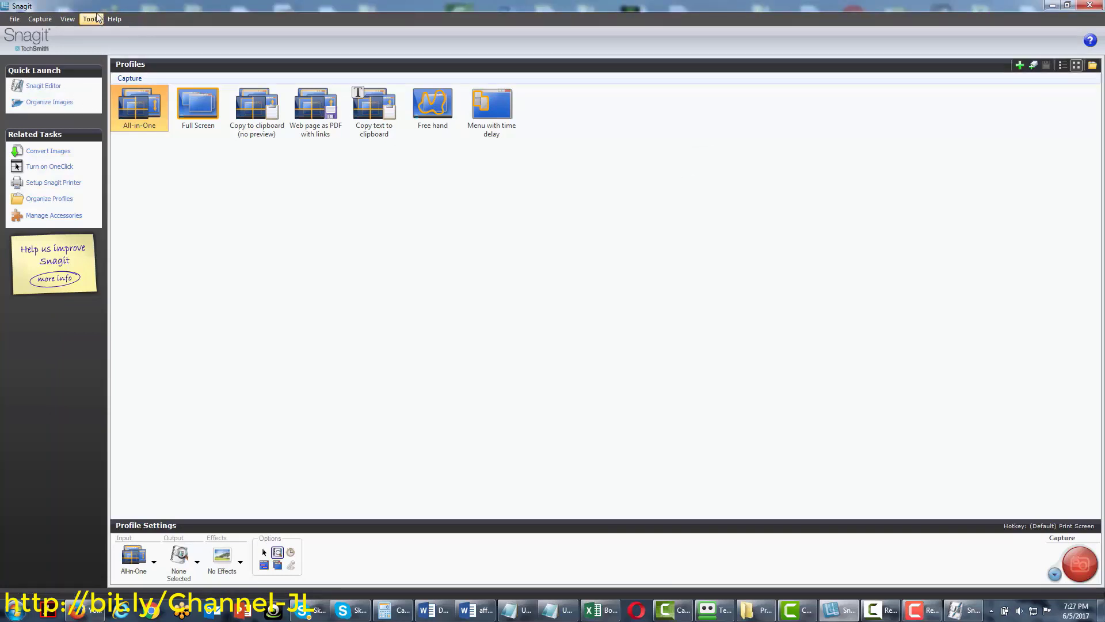
click(41, 20)
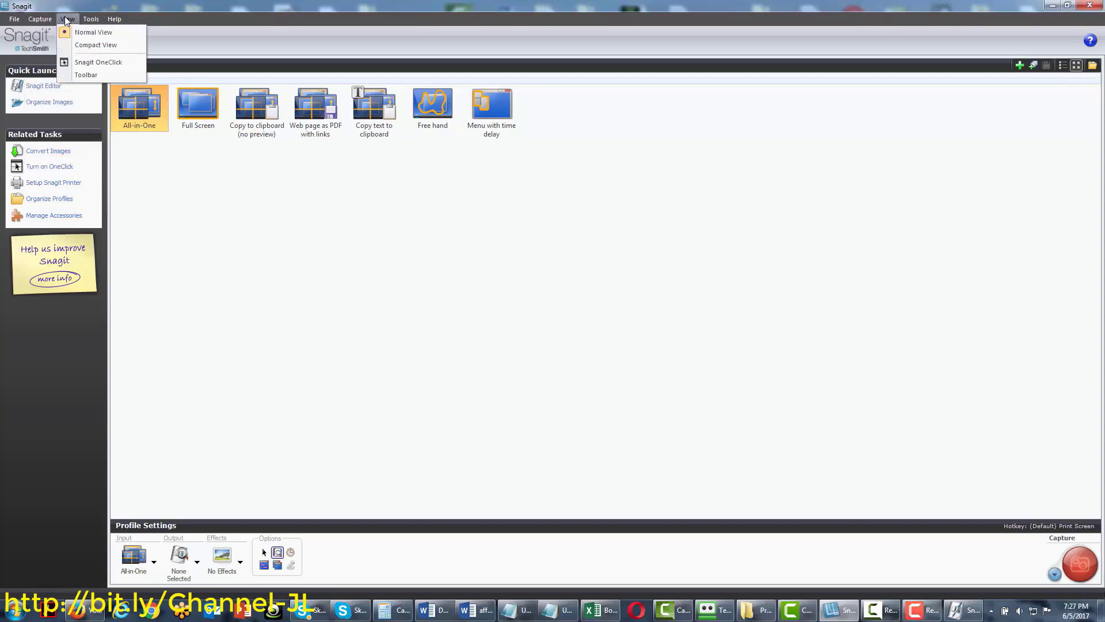
click(67, 21)
click(91, 20)
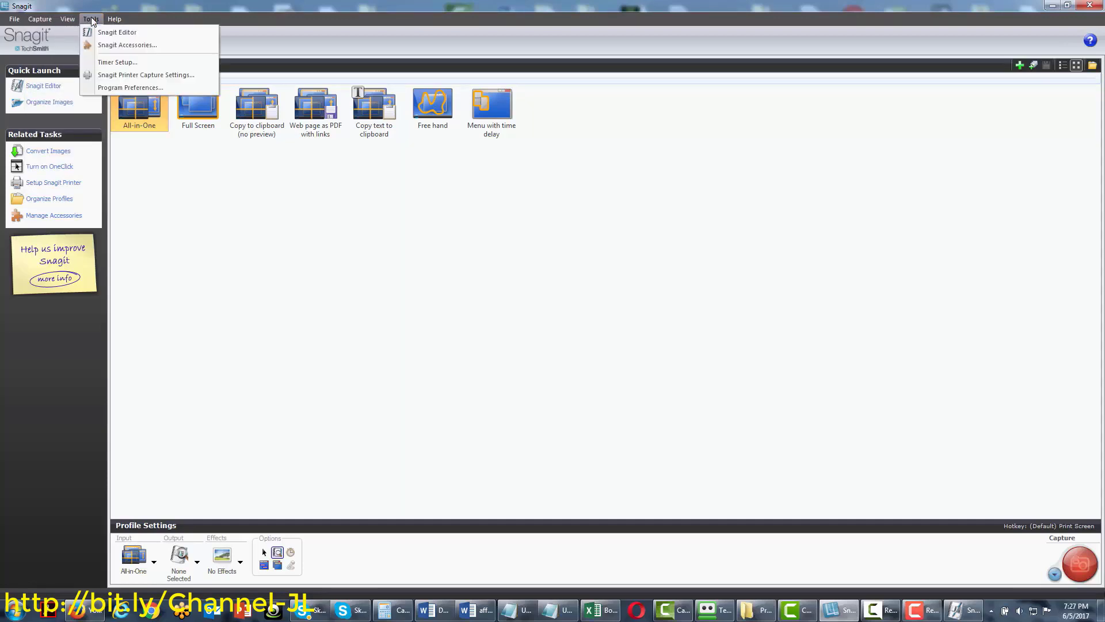
mouse_move(110, 22)
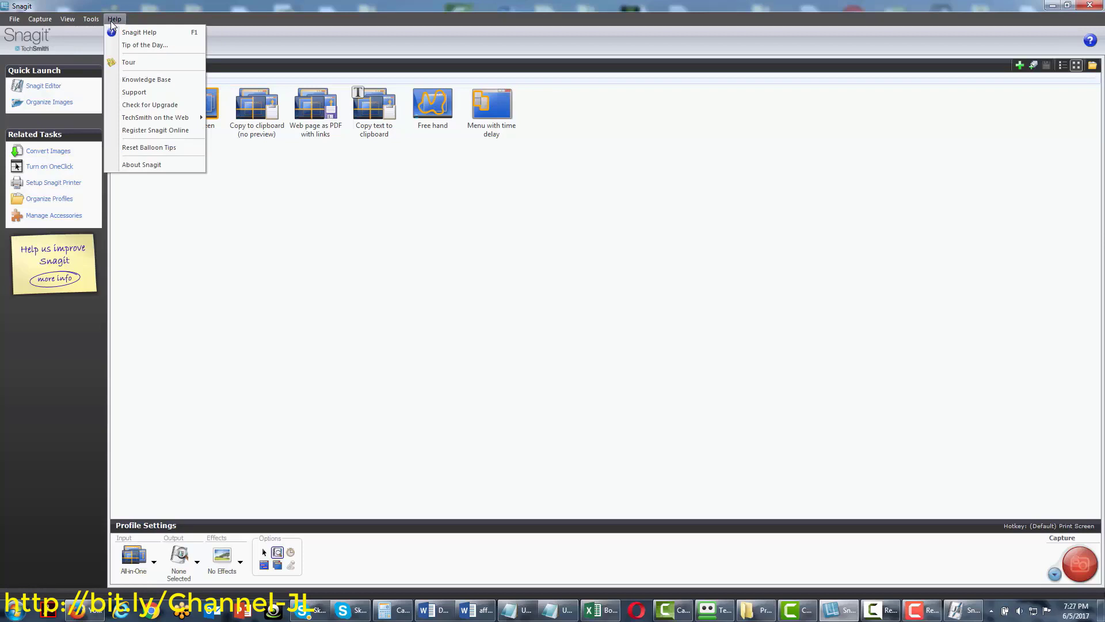
click(278, 311)
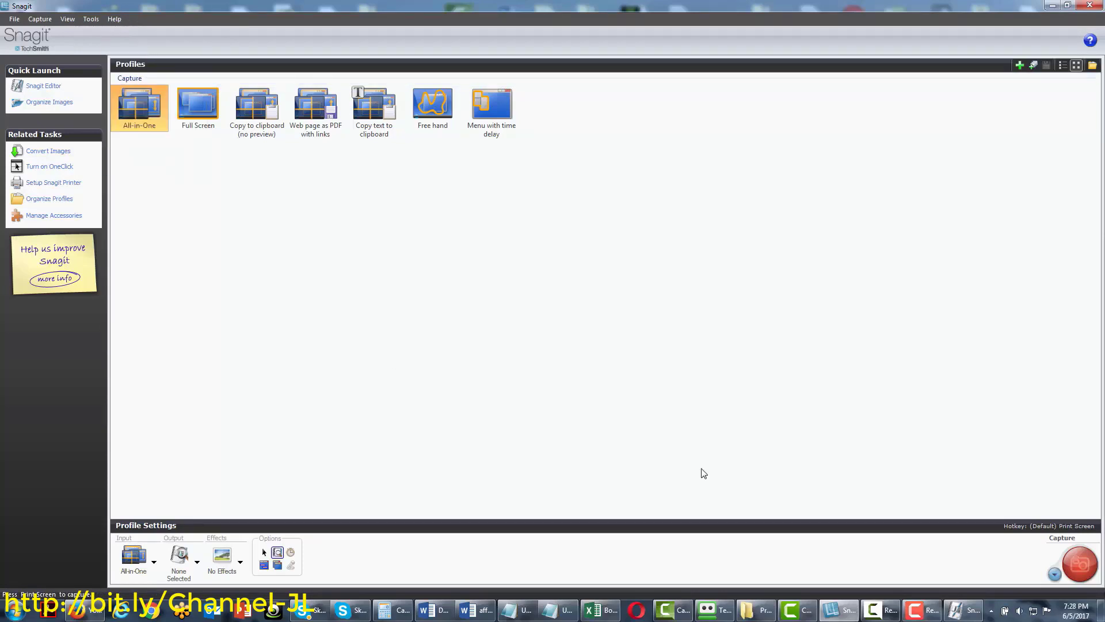
Cycle through the capture profiles, ending on Menu with time delay
click(195, 93)
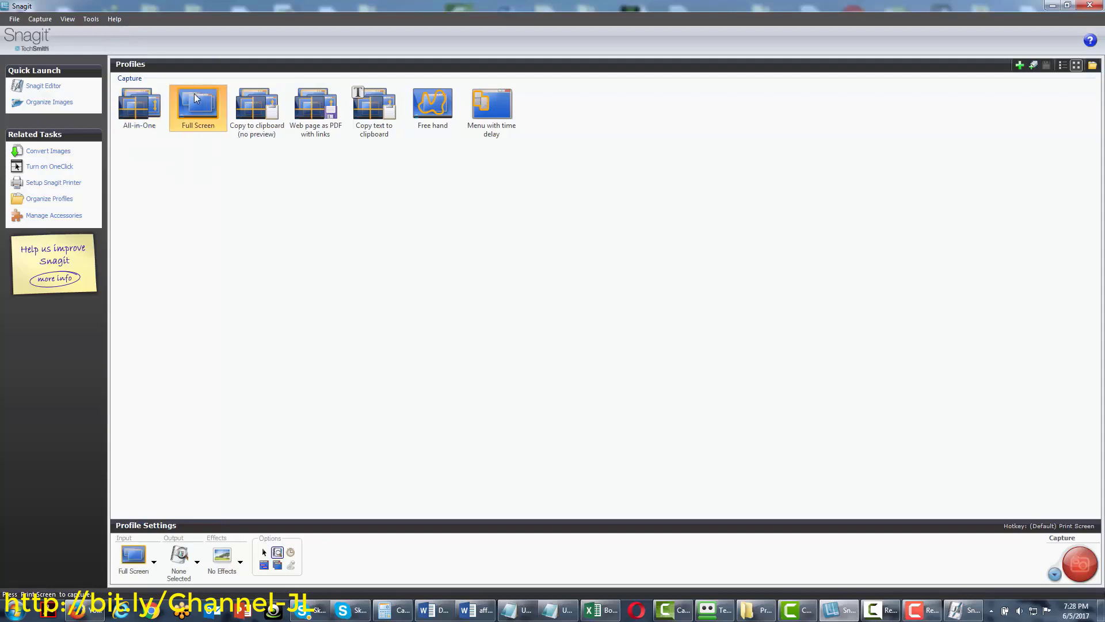
click(256, 115)
click(306, 115)
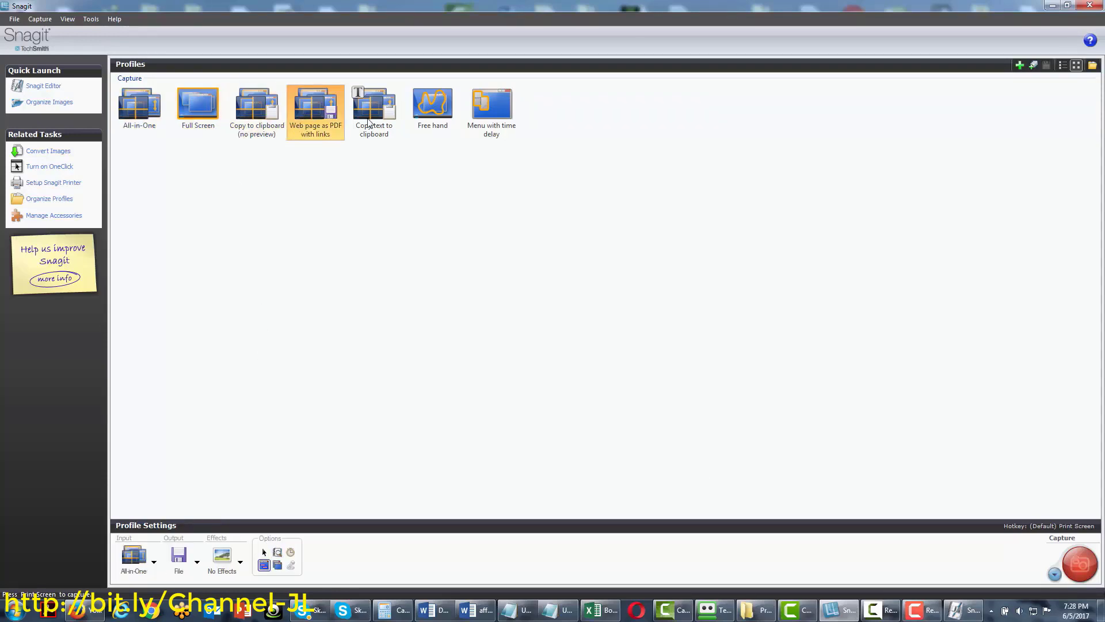
click(369, 123)
click(436, 122)
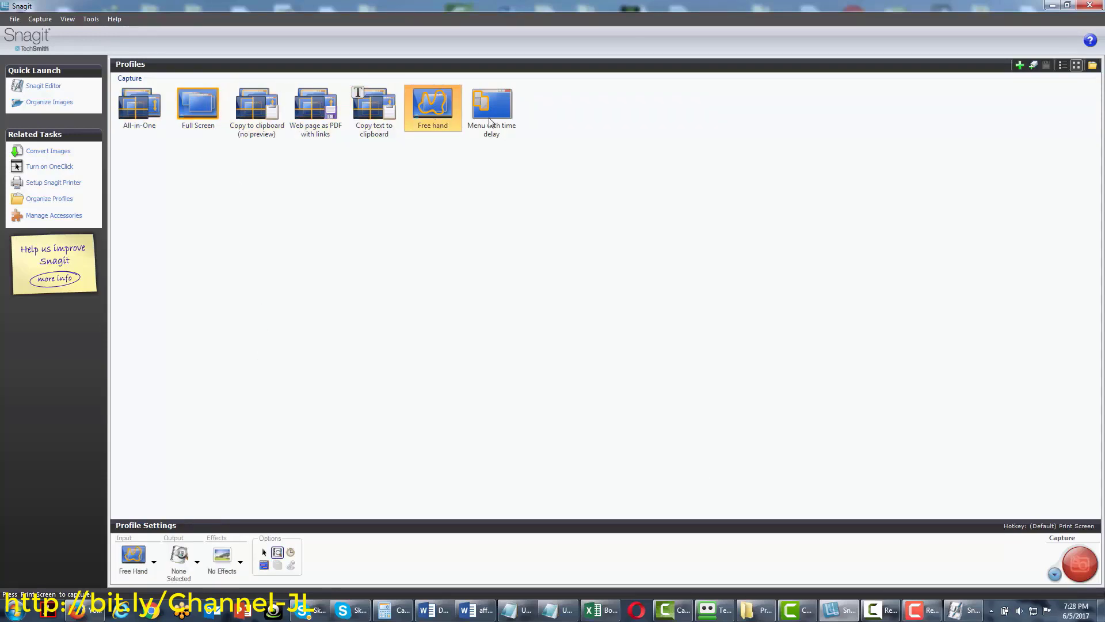
click(489, 120)
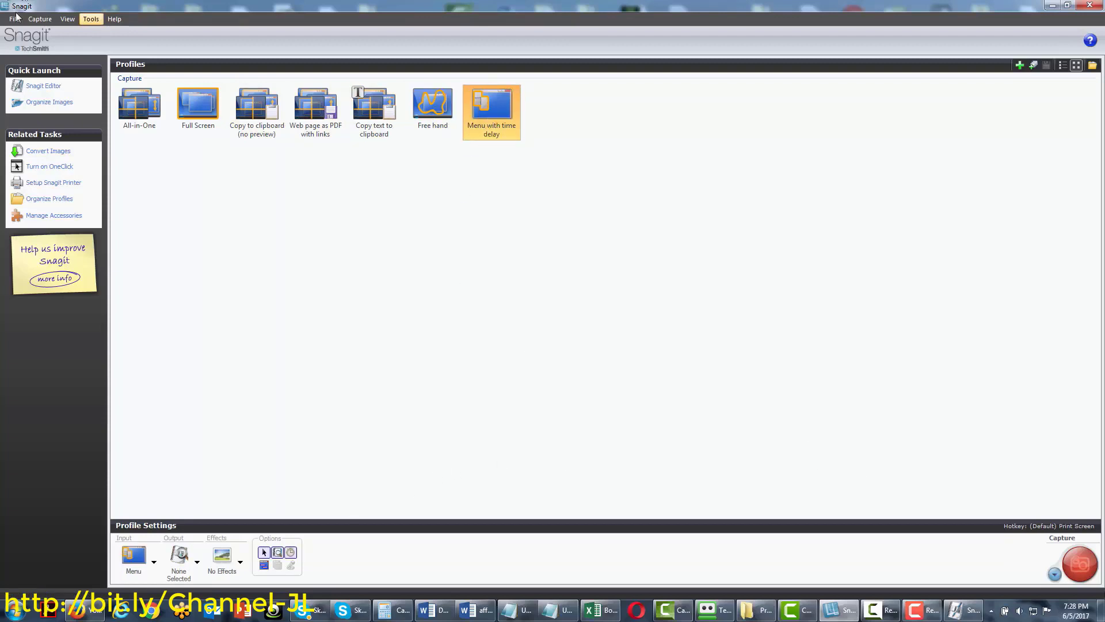
Set the Snagit capture mode to Text Capture
click(39, 20)
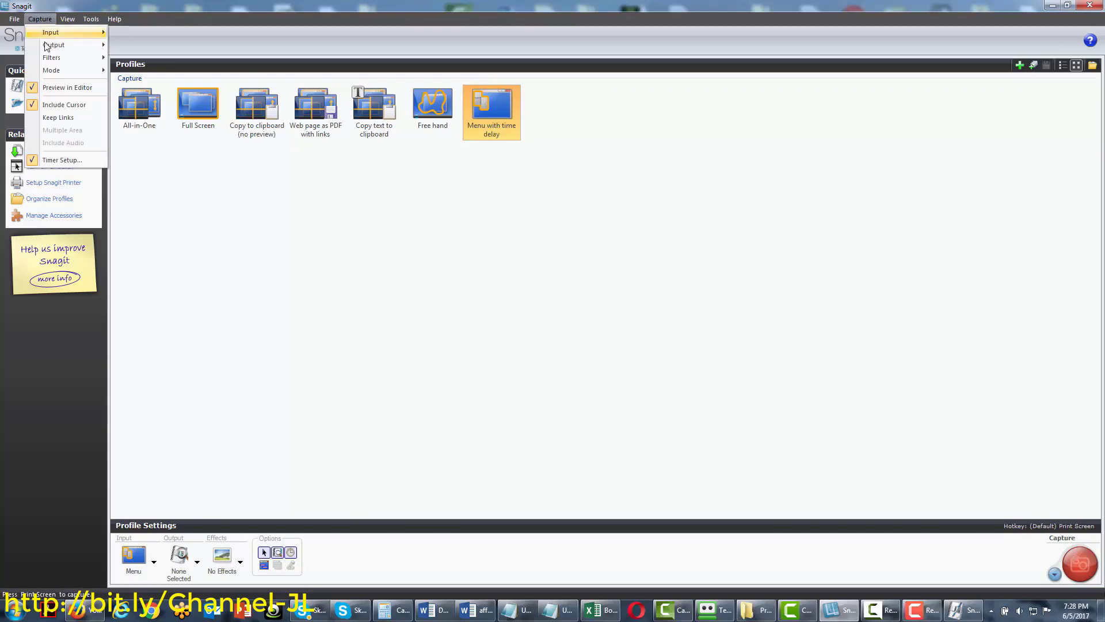
mouse_move(61, 68)
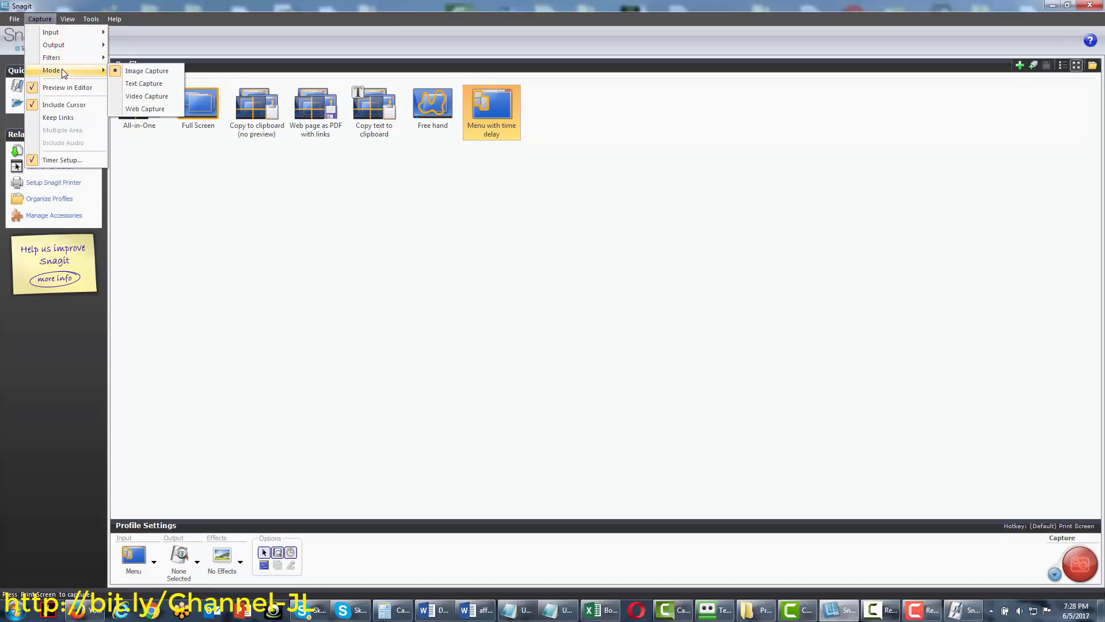
click(135, 84)
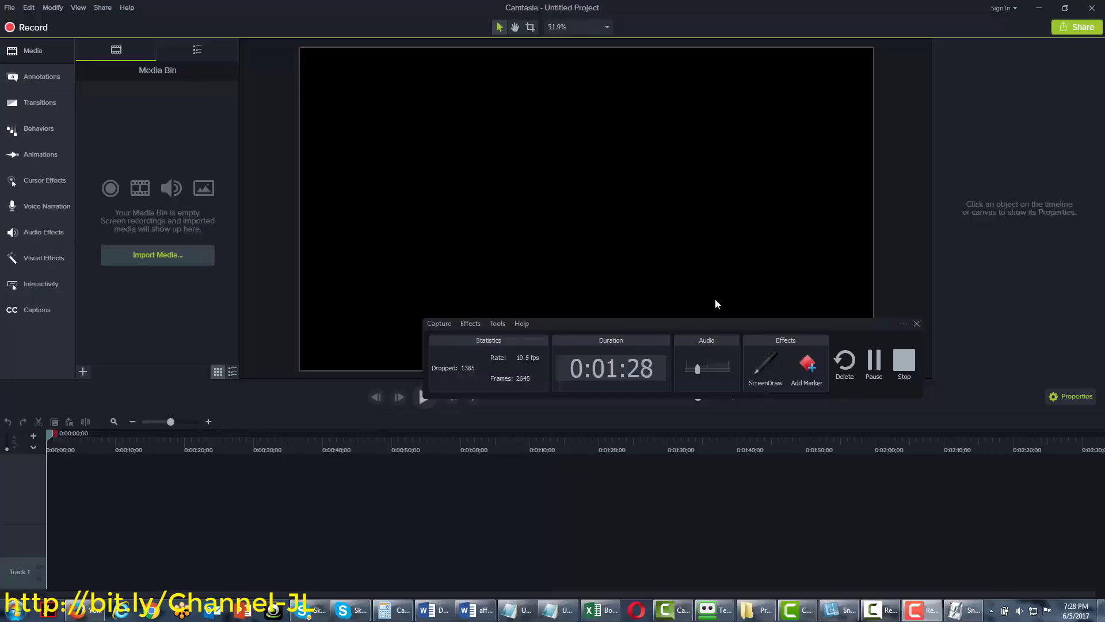
Stop the recording so the 1:30 Snagit walkthrough loads onto Tracks 1 and 2
click(899, 362)
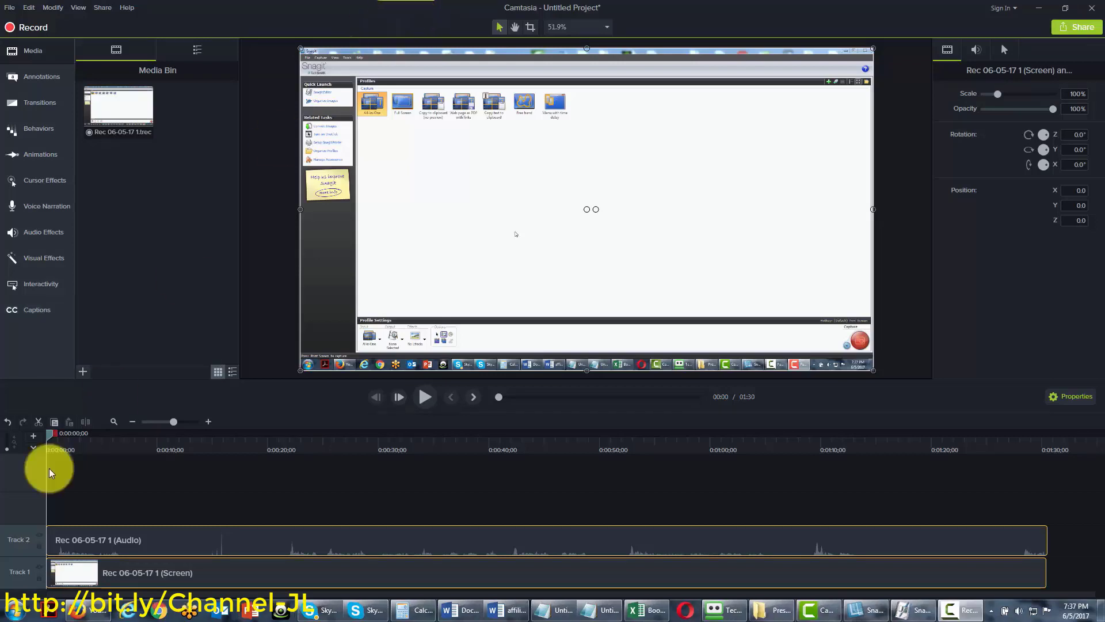
Show the Cursor Effects library with Cursor Highlight, Magnify and Spotlight
drag(223, 570, 223, 570)
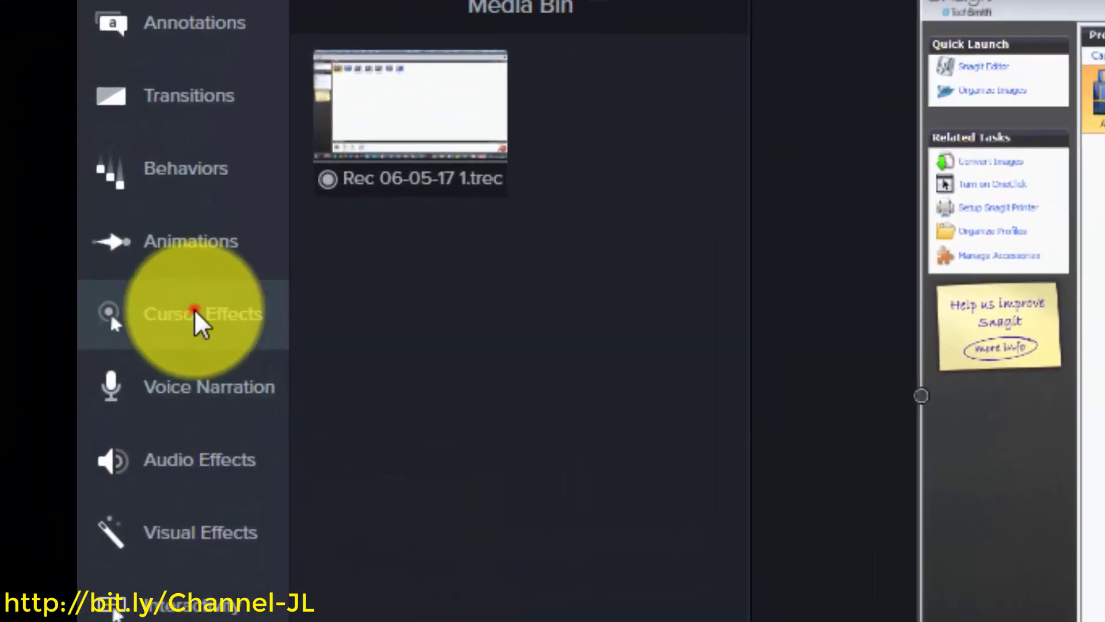
click(42, 180)
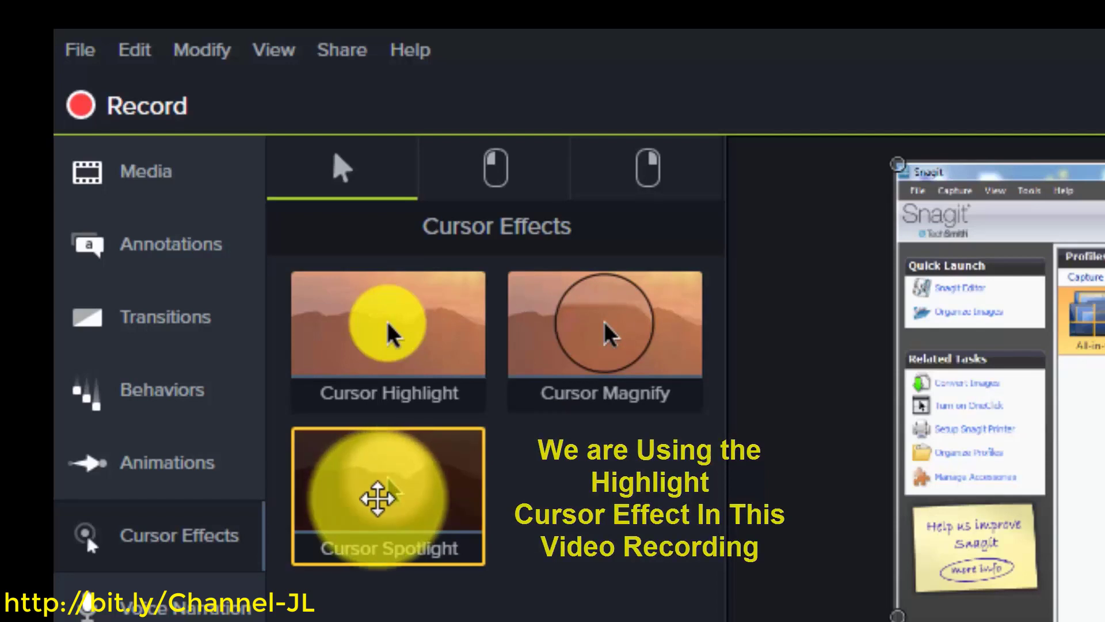
Show the Left Click cursor effects: Rings, Ripple, Scope, Sound, Target and Warp
click(487, 167)
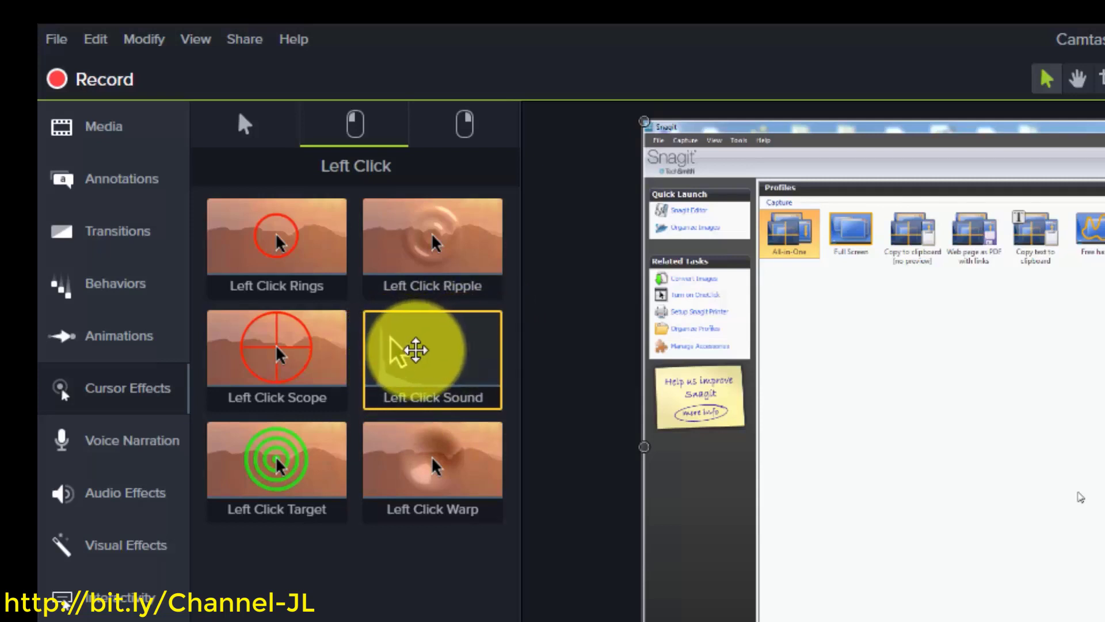
Look at the Right Click effects, then apply a yellow Cursor Highlight to the Track 1 screen clip
click(467, 129)
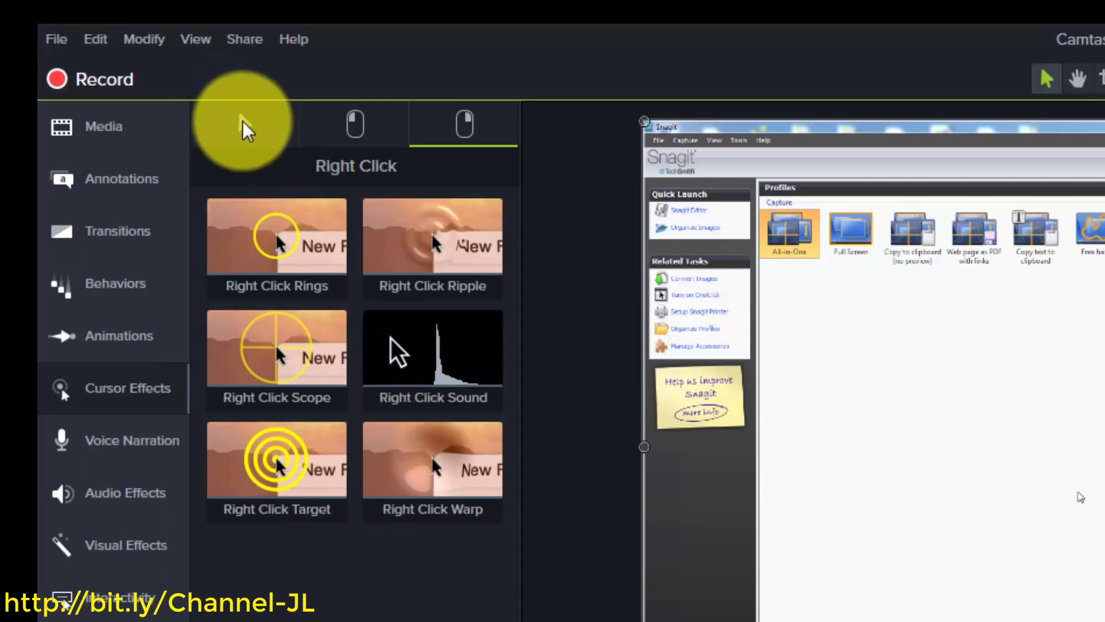
click(242, 121)
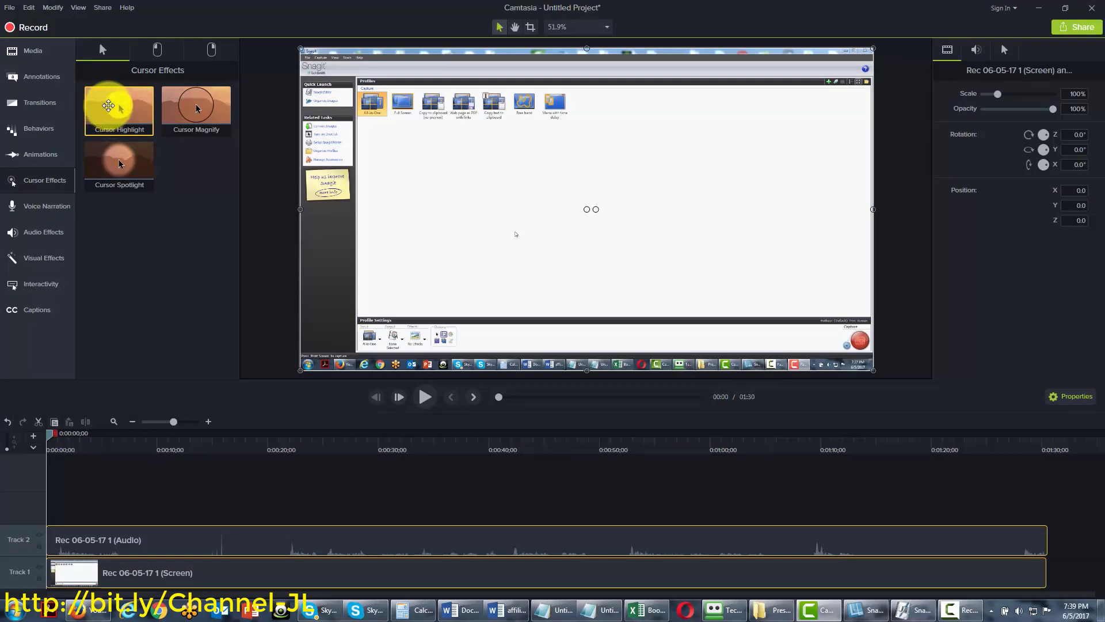
drag(109, 108, 77, 547)
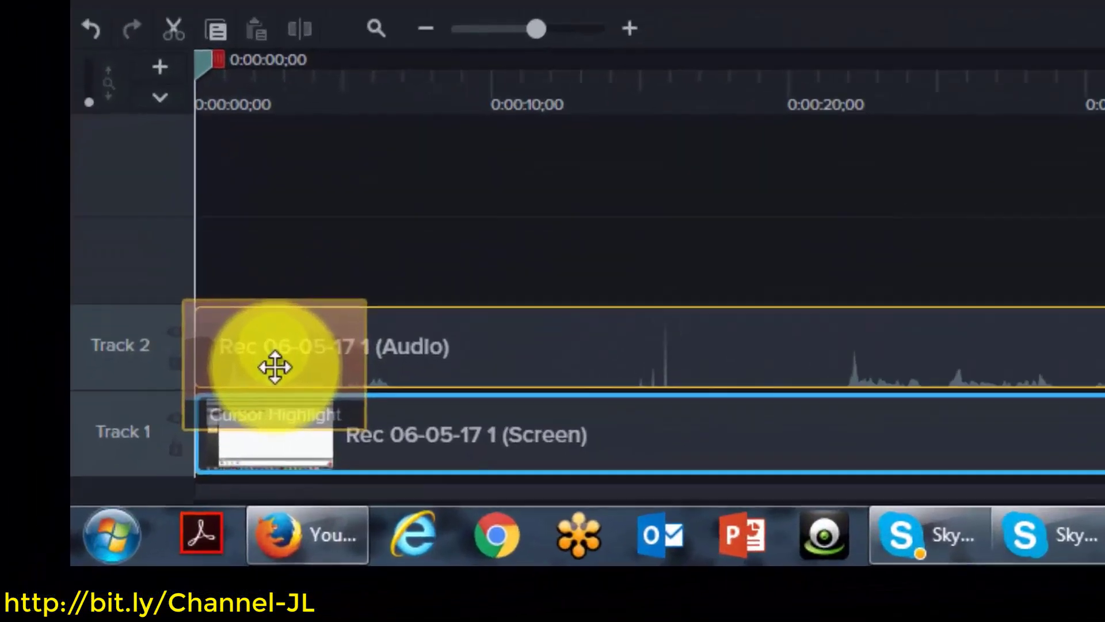
drag(275, 367, 329, 411)
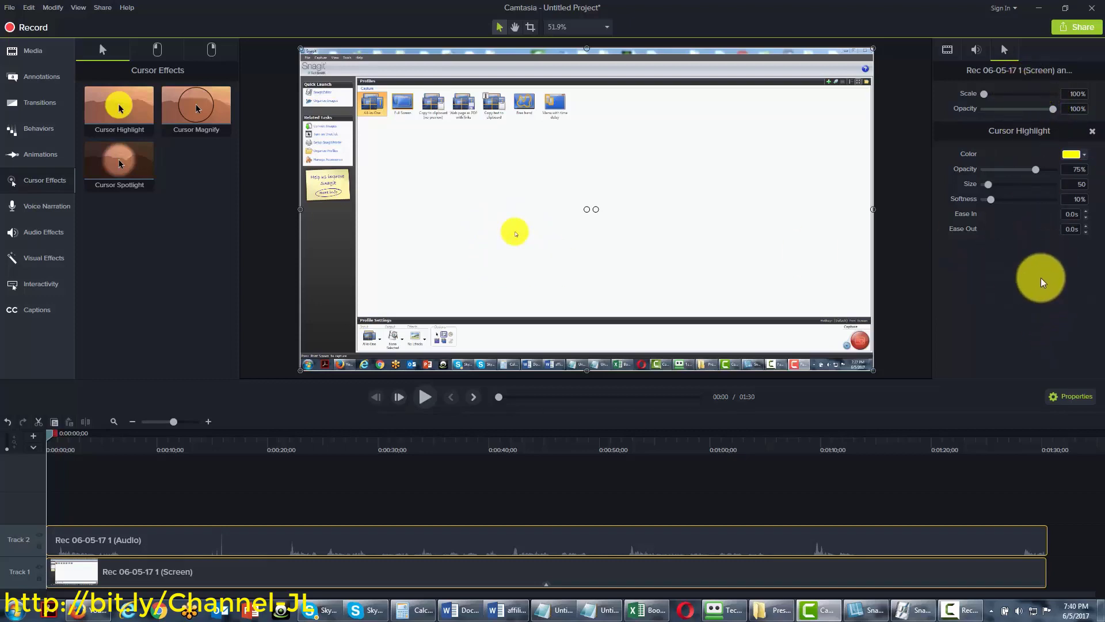
Swap Cursor Highlight for Cursor Magnify, preview it, and rewind the playhead to 0:00
click(8, 425)
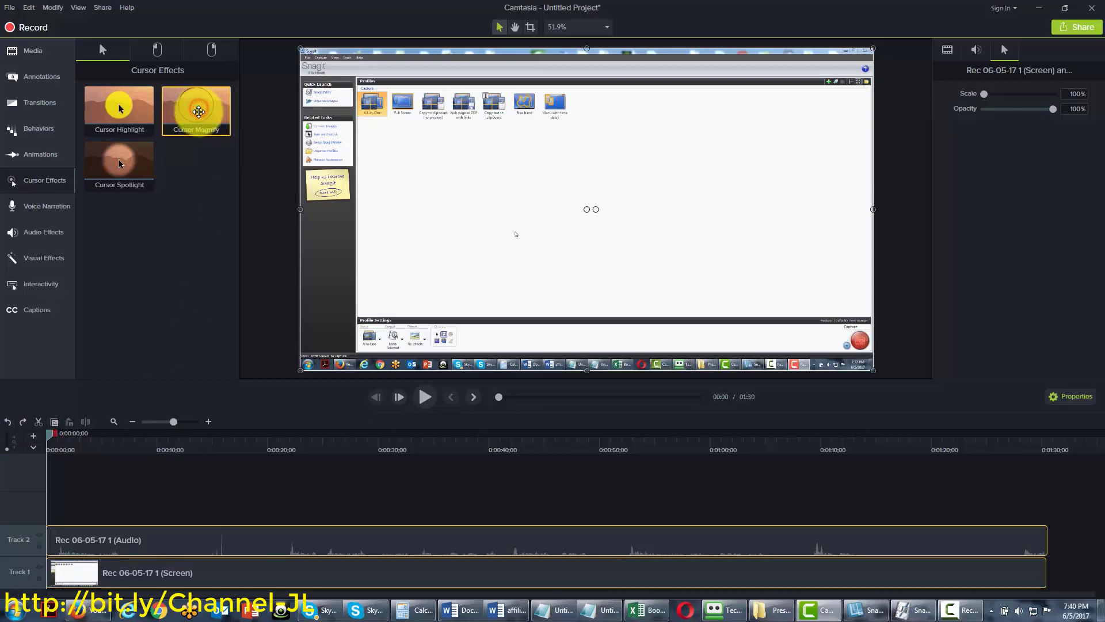
drag(199, 111, 62, 580)
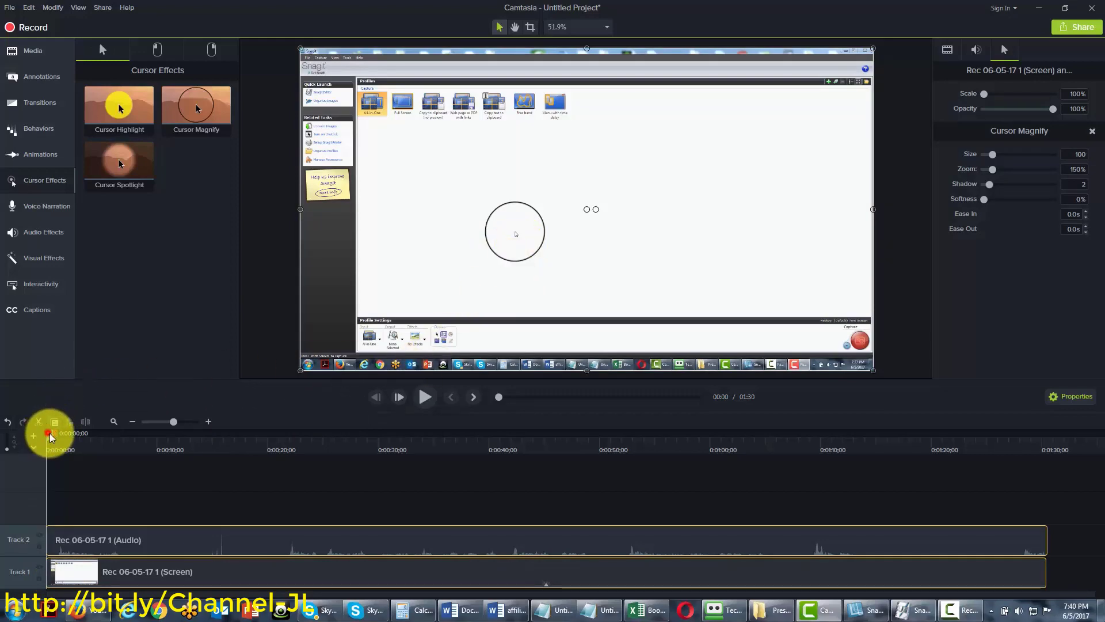
drag(49, 433, 92, 434)
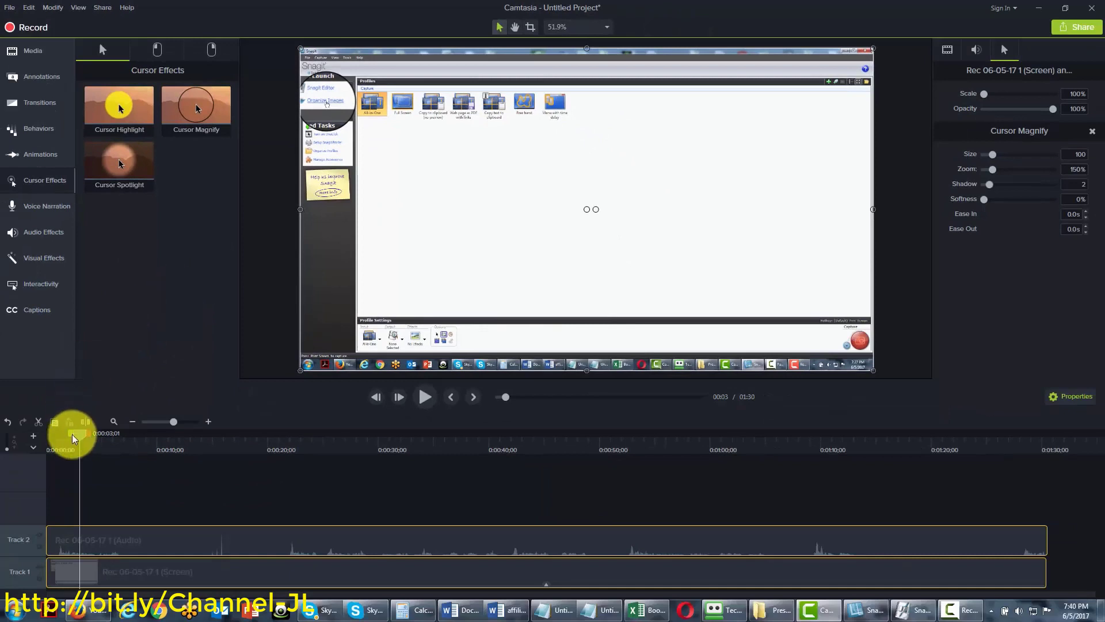
drag(83, 439, 16, 440)
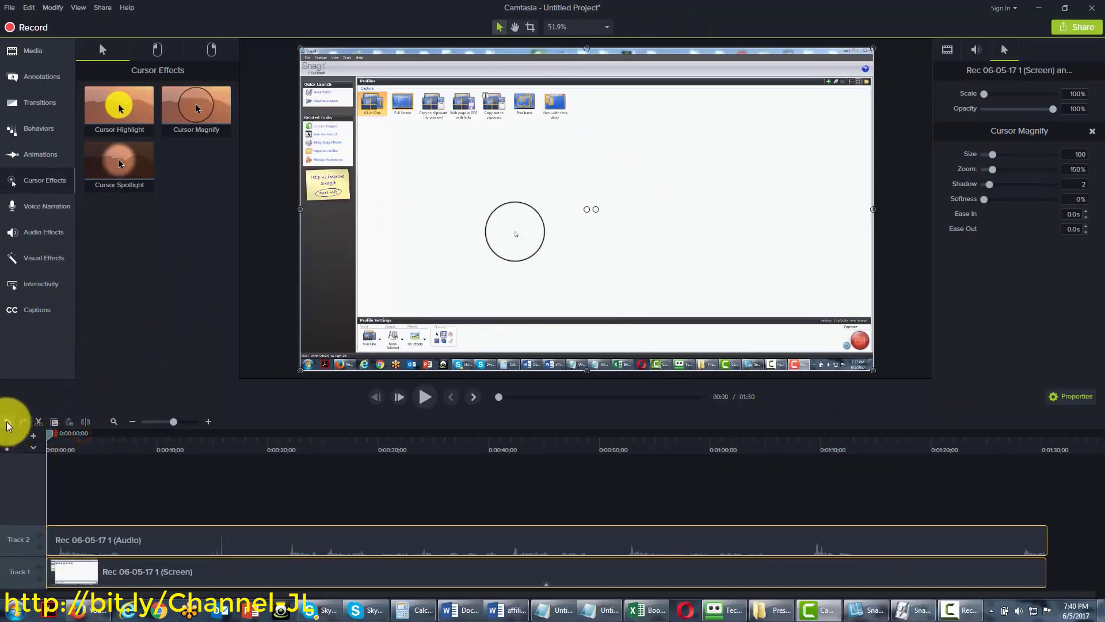
Replace Cursor Magnify with a trial Cursor Spotlight on the clip, then undo it
click(7, 423)
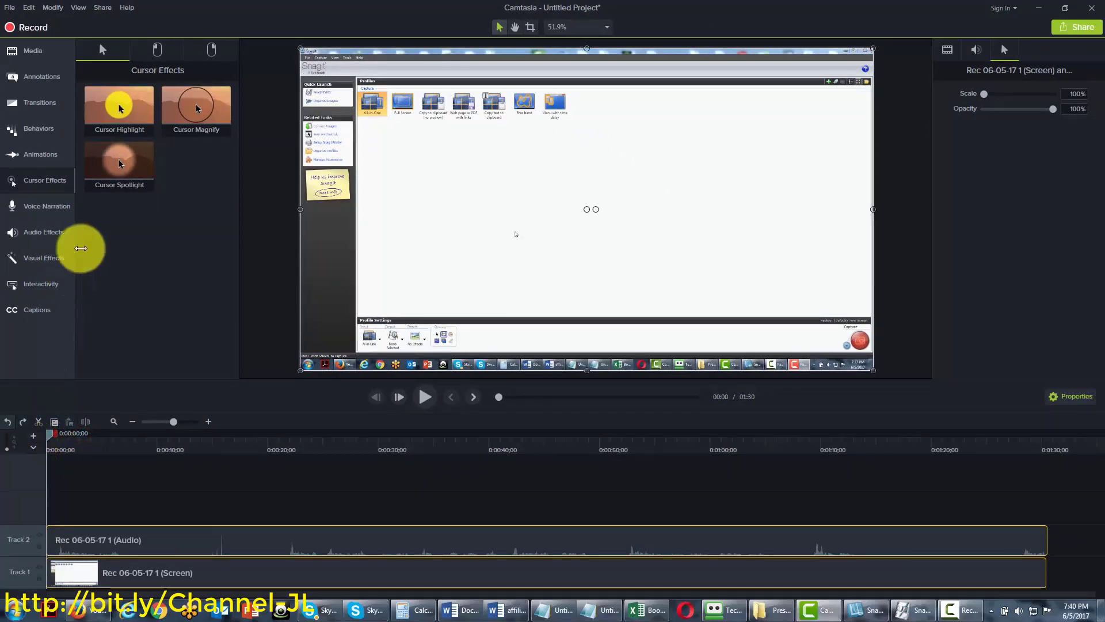
drag(117, 156, 70, 567)
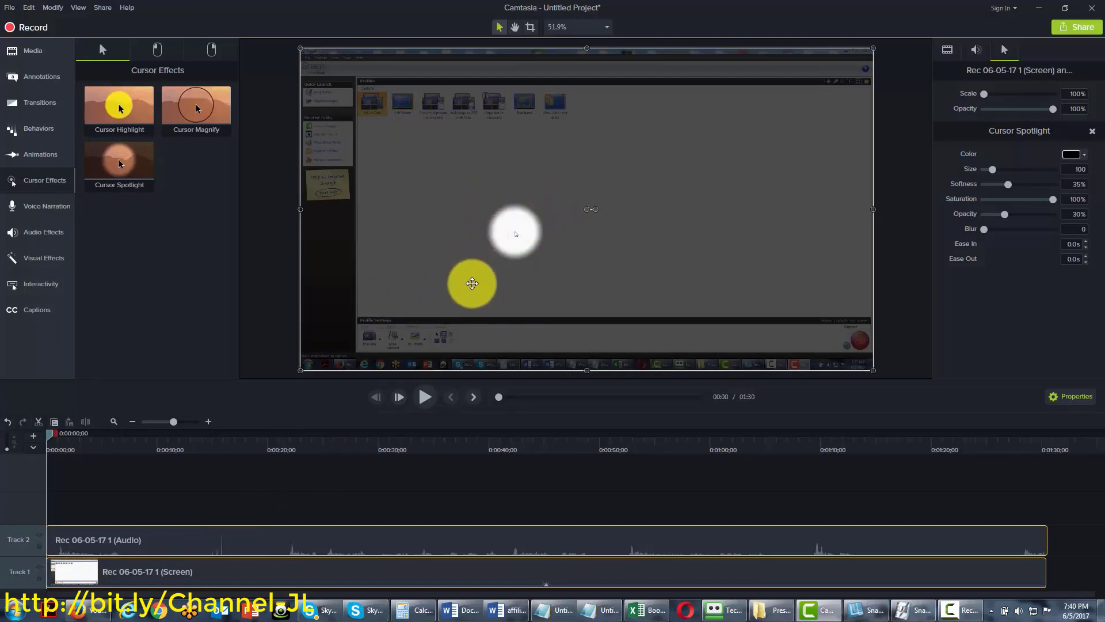
click(8, 423)
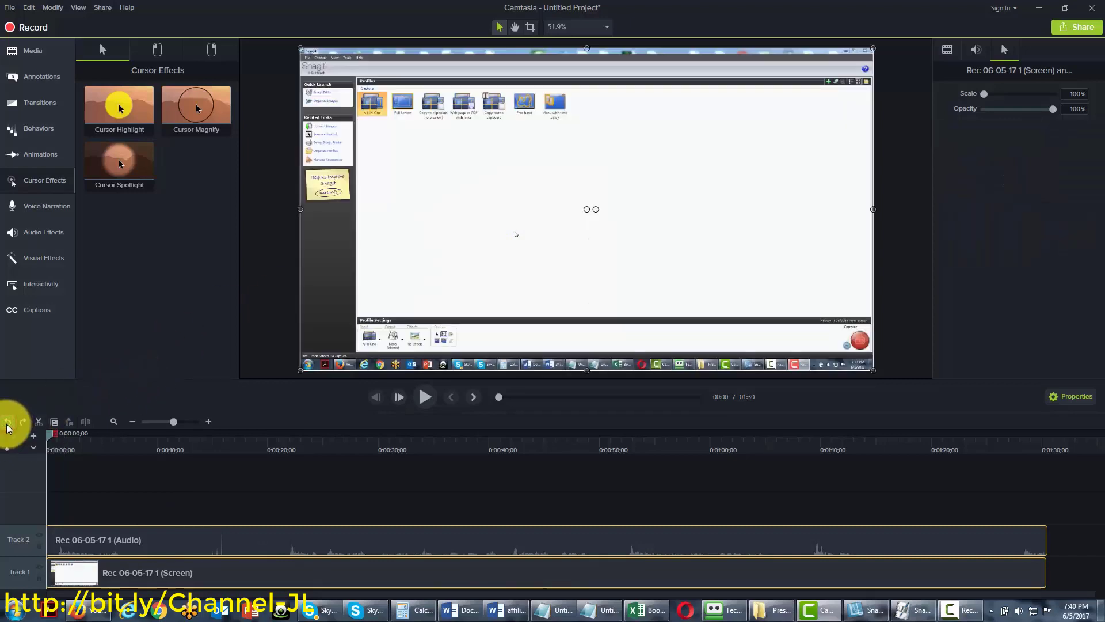
Try Left Click Rings on the screen clip, preview them, then show the general cursor effects
click(150, 44)
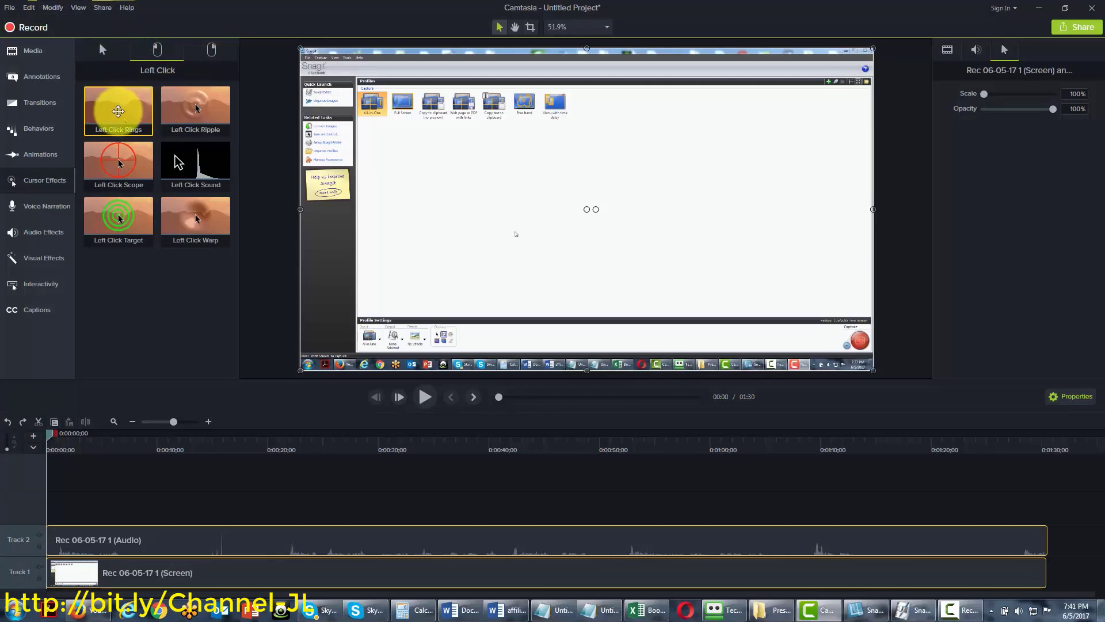
drag(118, 112, 75, 570)
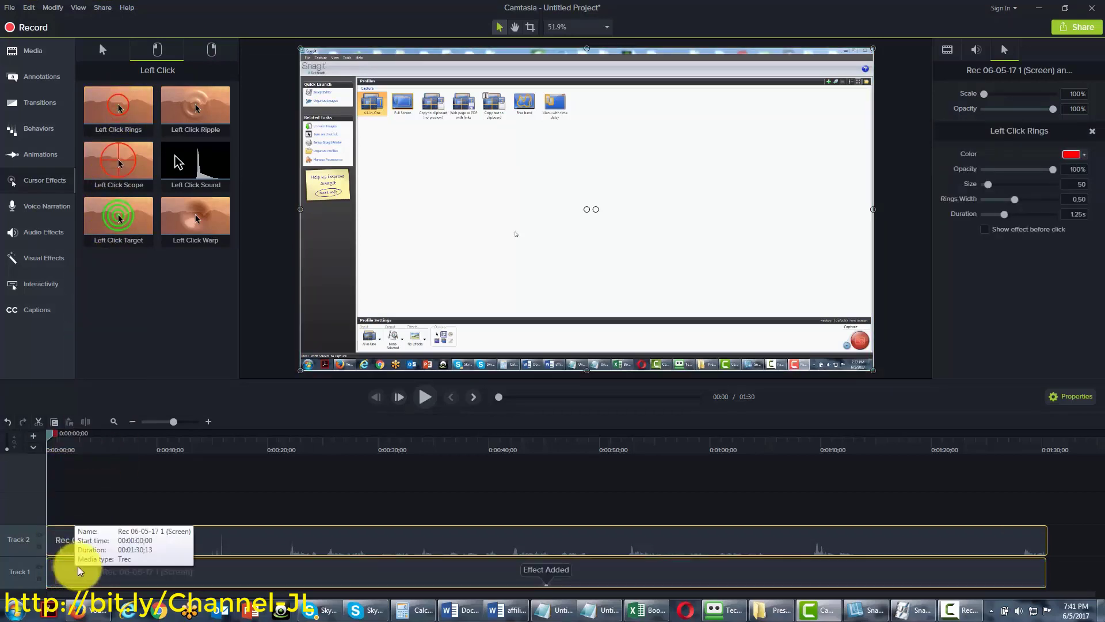
drag(51, 438, 79, 437)
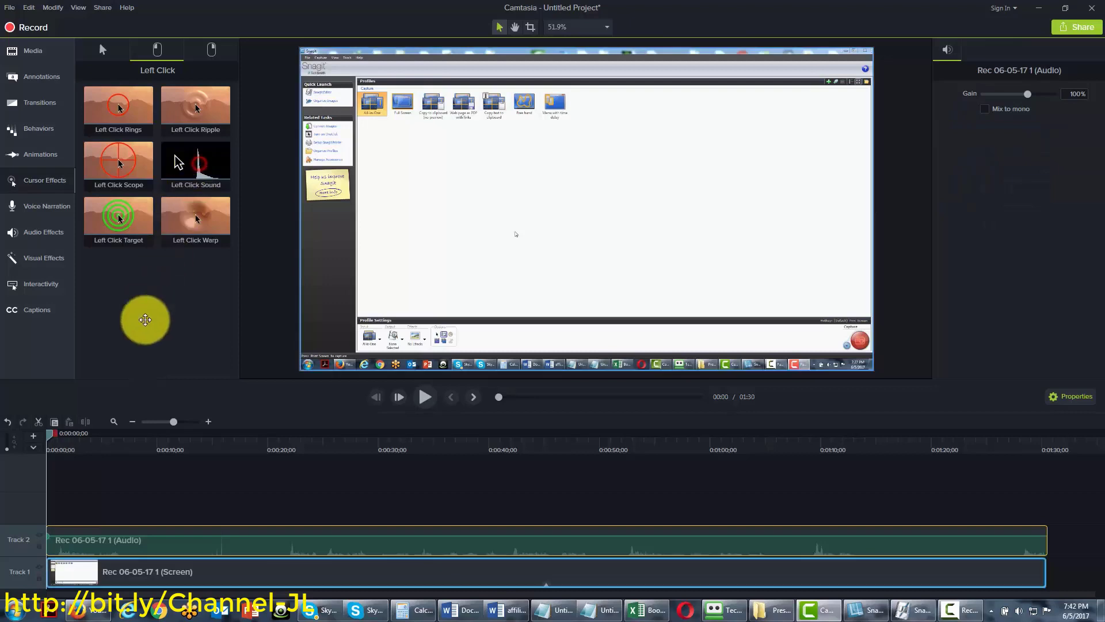
click(86, 532)
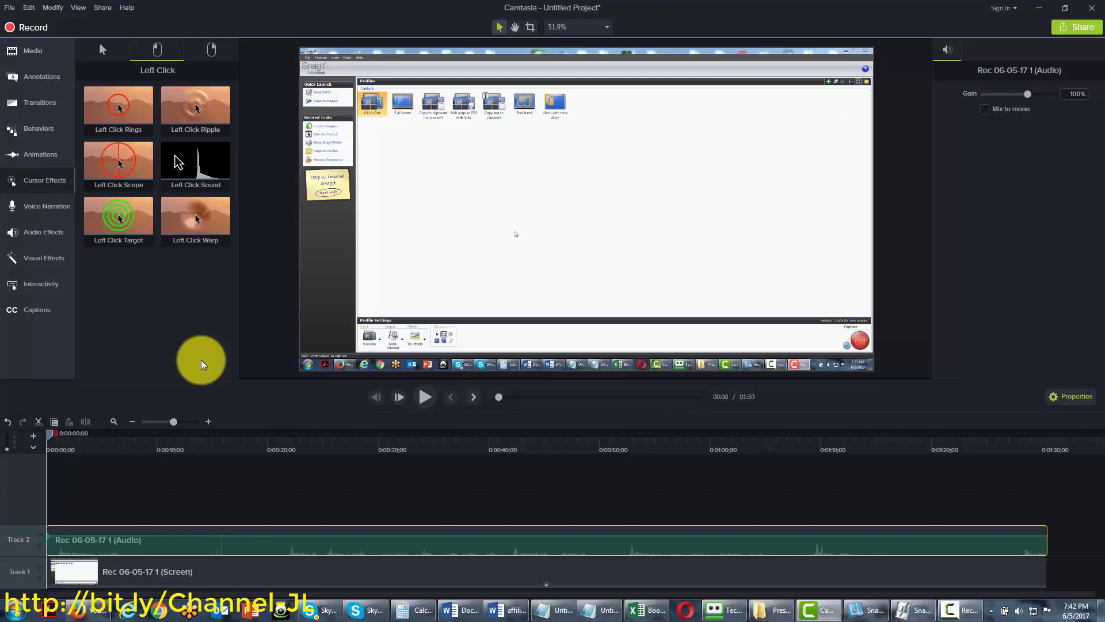
click(107, 50)
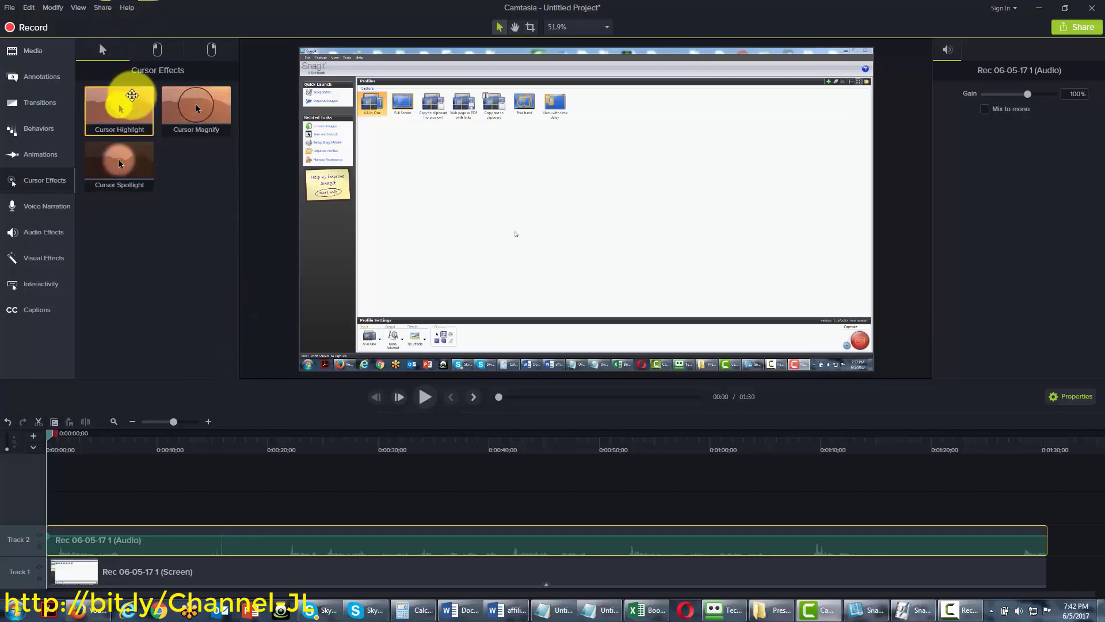
Add Cursor Highlight and Left Click Rings to the Track 1 screen clip
drag(132, 95, 73, 571)
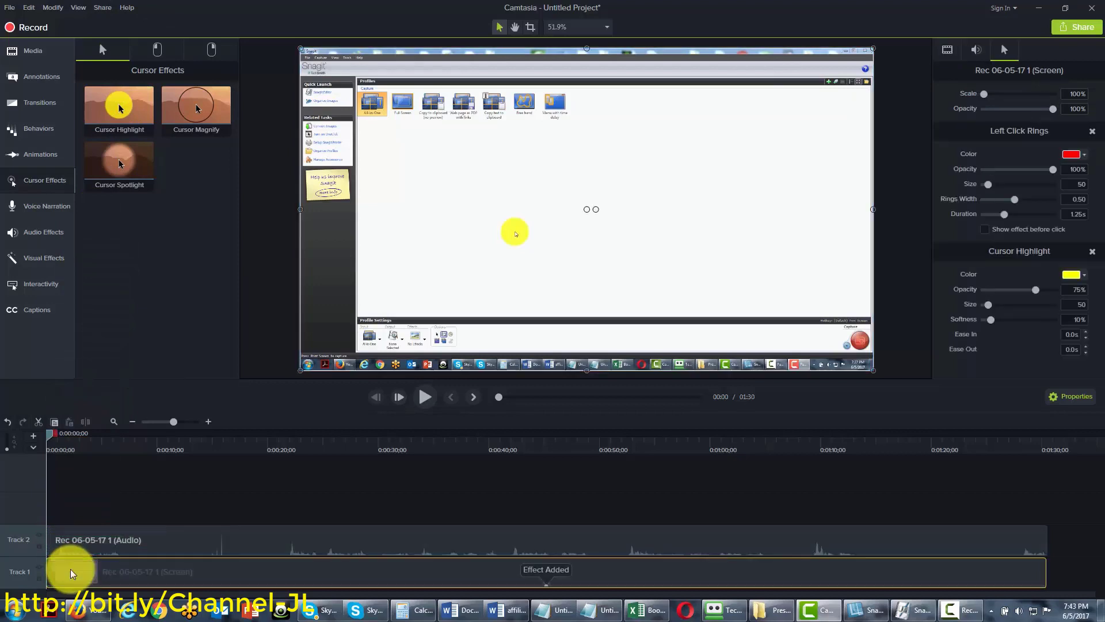
click(160, 53)
drag(116, 108, 69, 570)
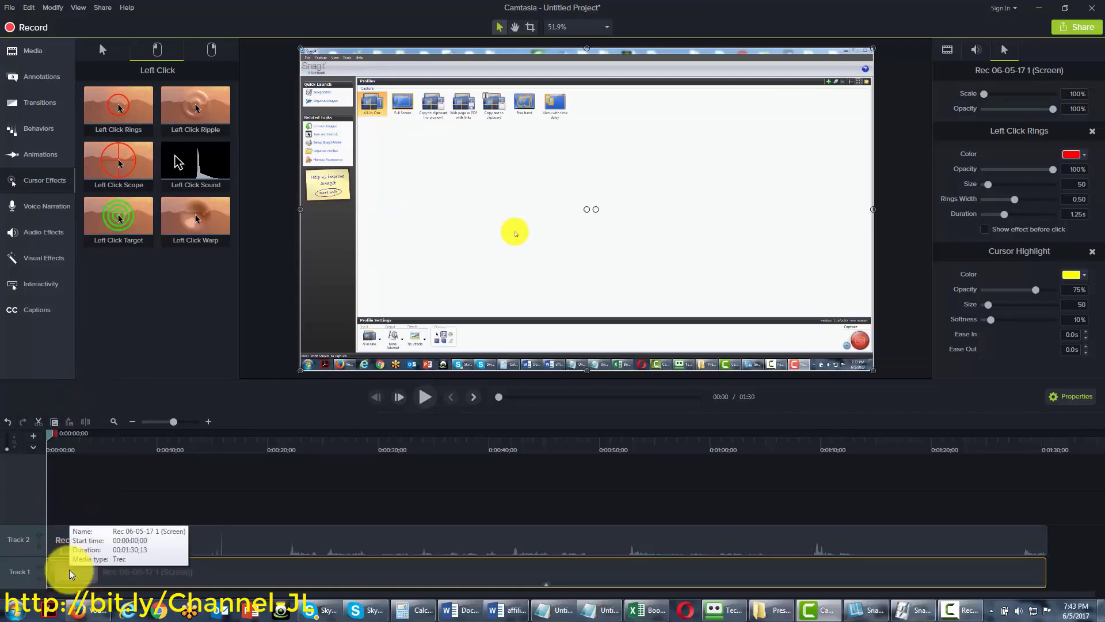
Add Right Click Rings, Right Click Sound and Left Click Sound to the same clip
click(213, 48)
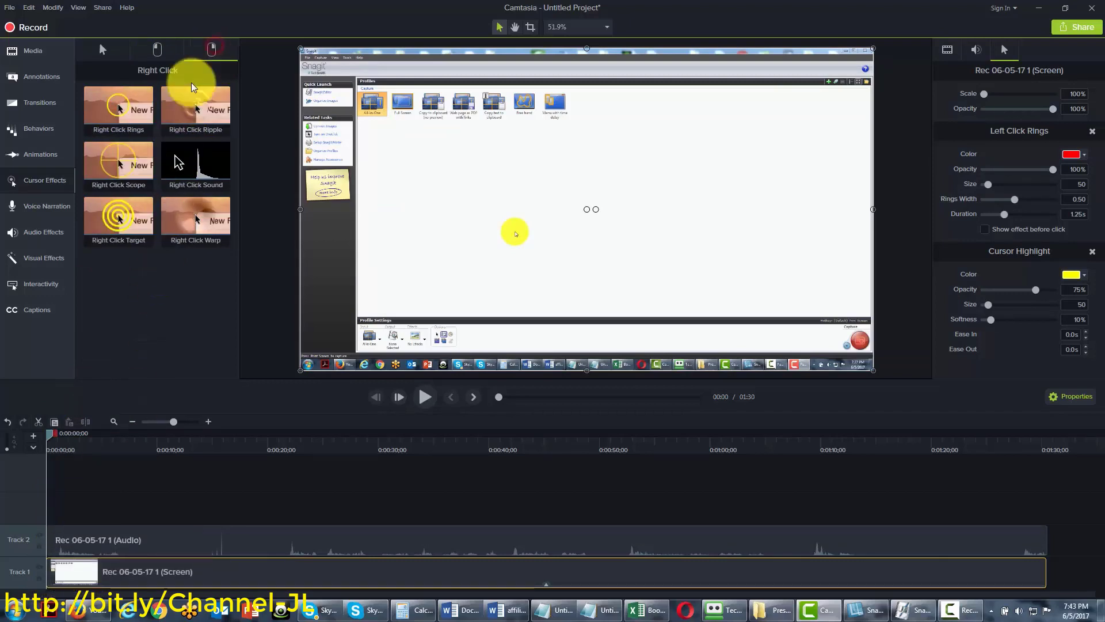
drag(115, 110, 64, 567)
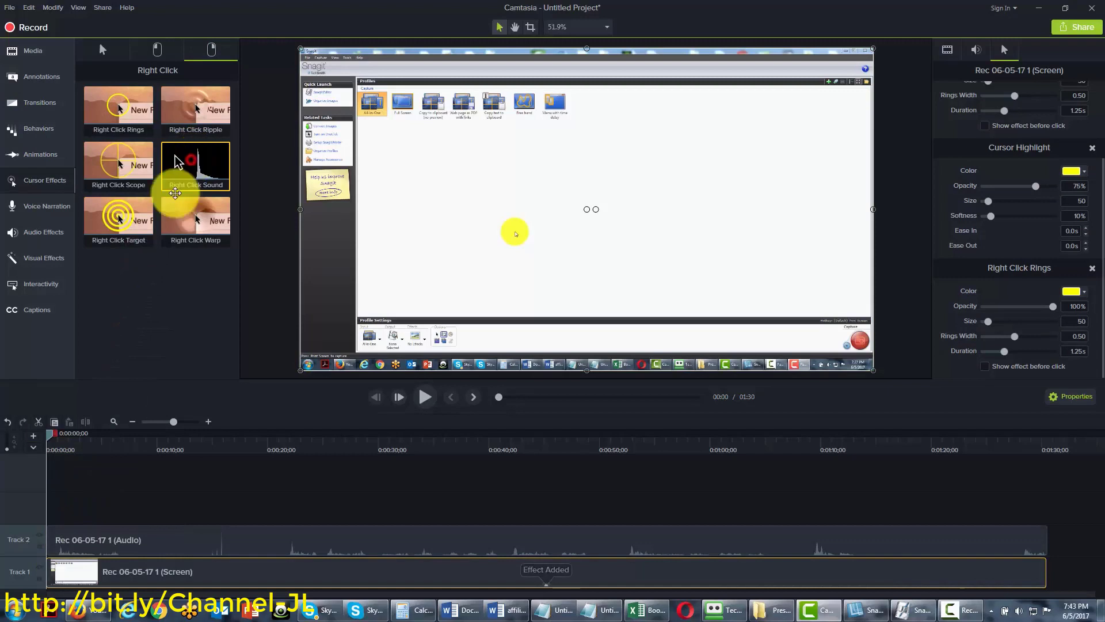
drag(175, 192, 84, 571)
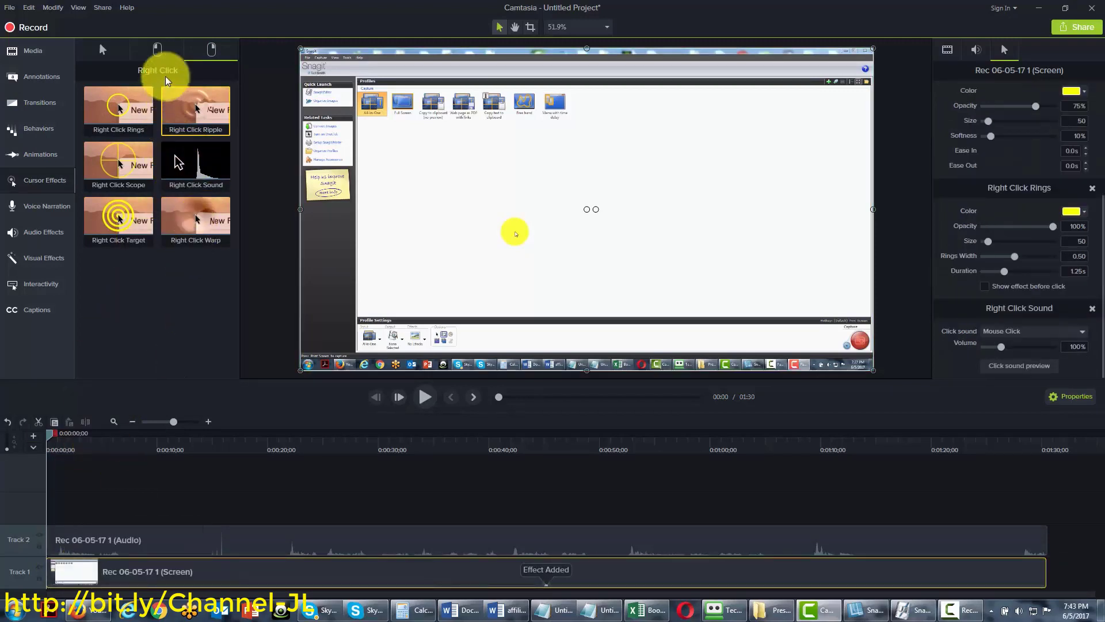
click(157, 48)
drag(190, 161, 68, 571)
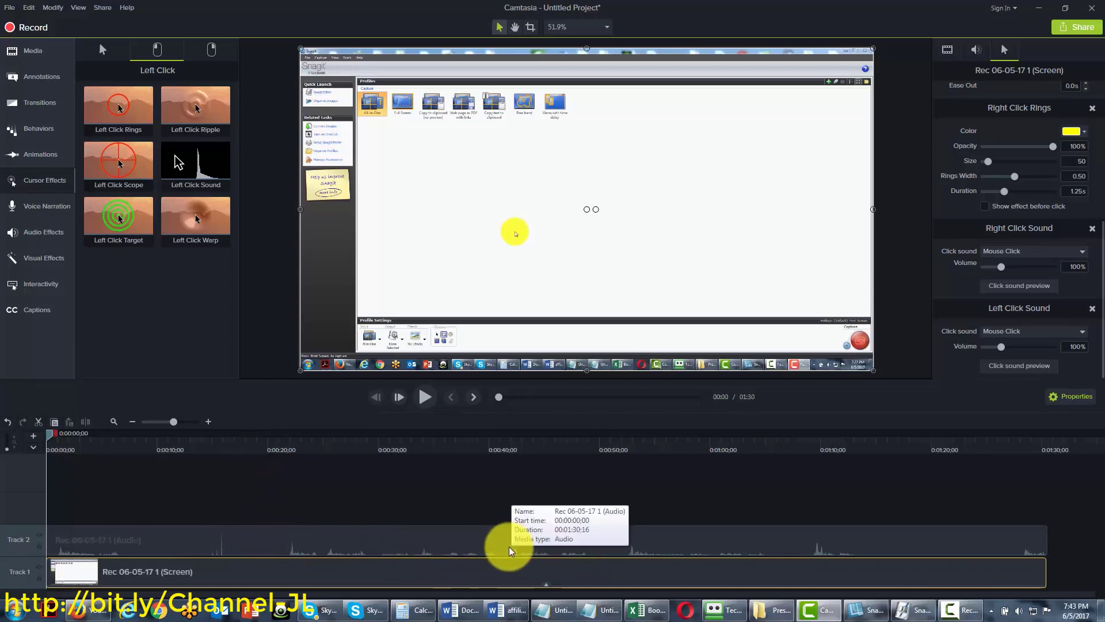
Raise the Track 2 audio clip's gain above 100% in Properties
click(250, 534)
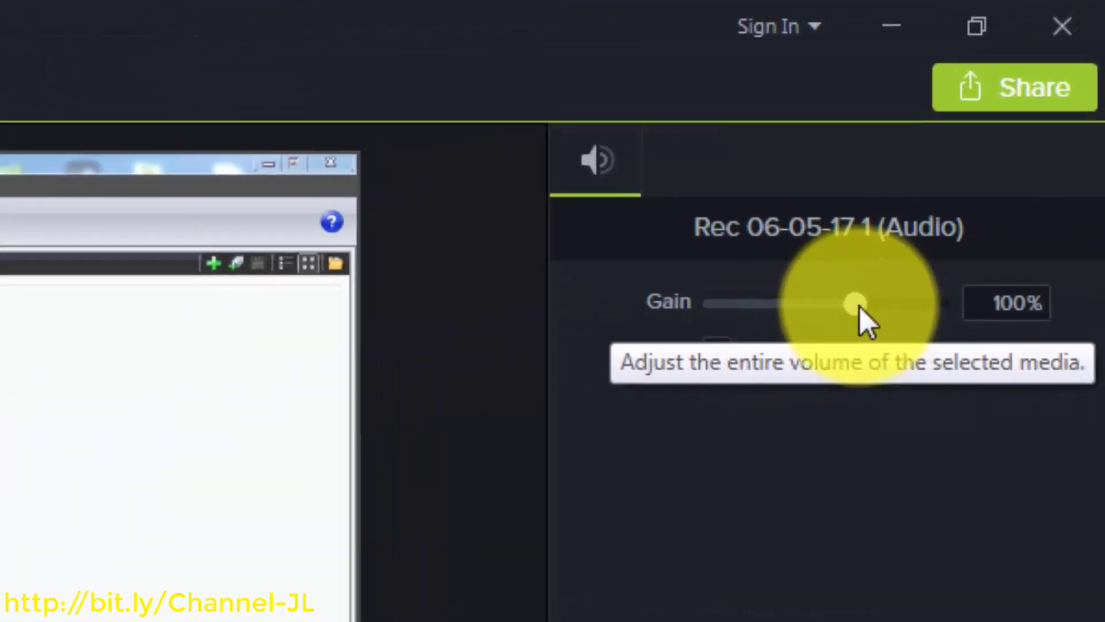
drag(852, 314, 882, 317)
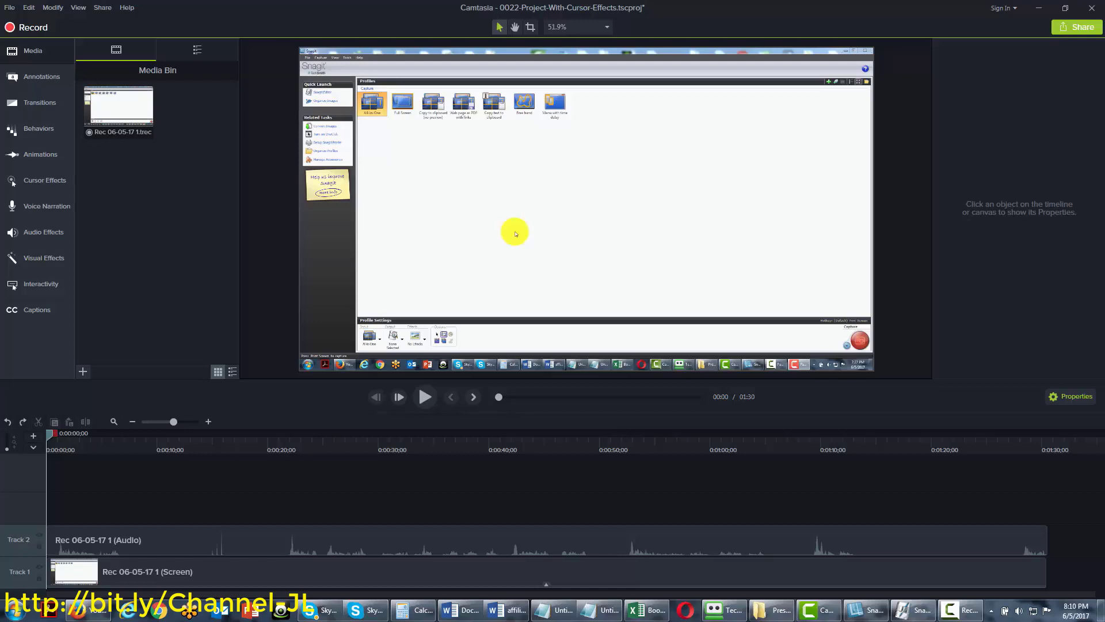
Select the Track 2 audio clip and delete it from the timeline
click(178, 543)
click(165, 571)
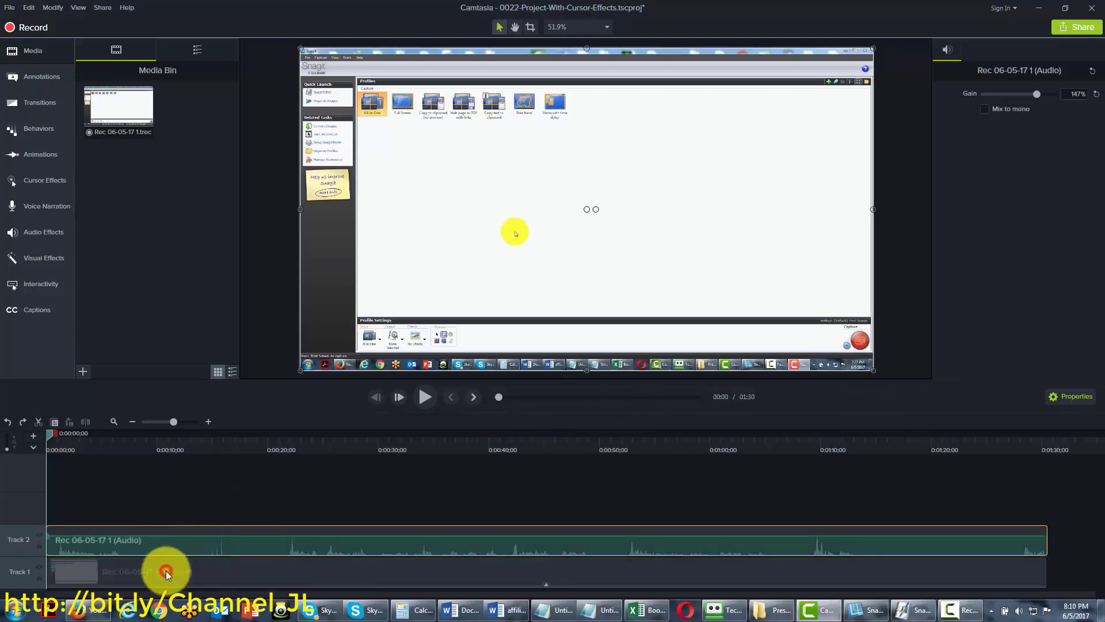
click(185, 535)
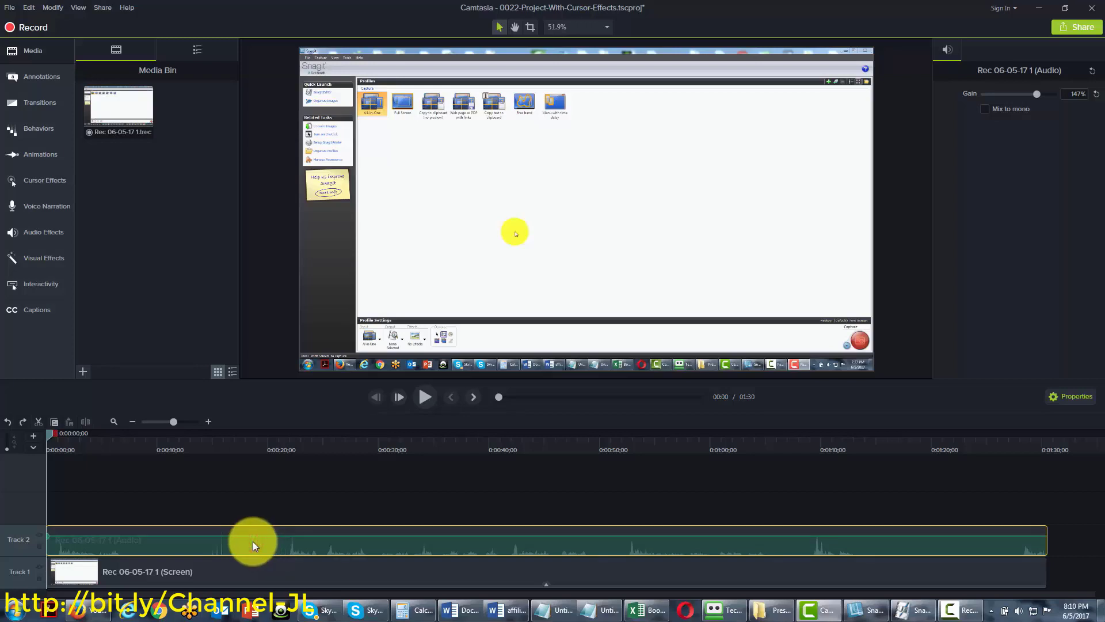
key(Delete)
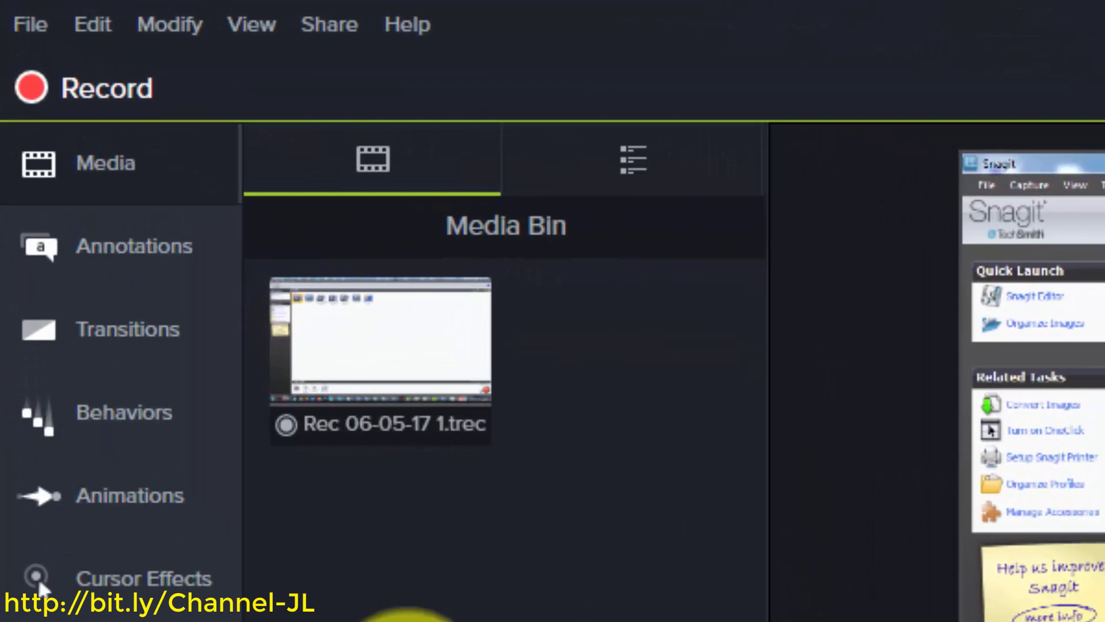
Save As 023-Project-With-Voice-Narration.tscproj and close the saved confirmation
click(26, 29)
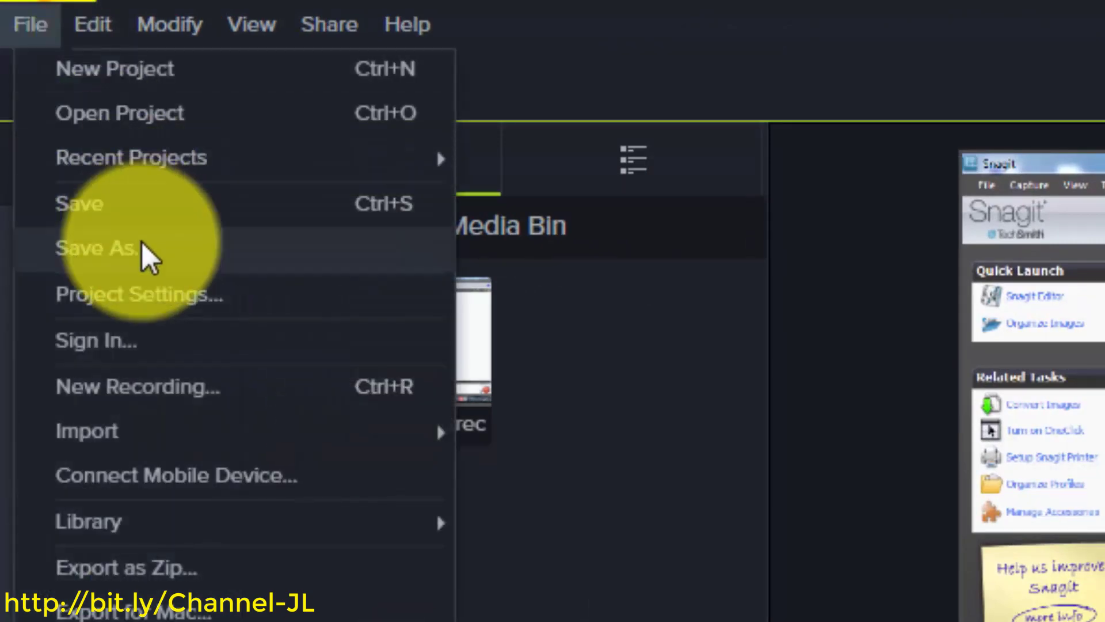
click(144, 250)
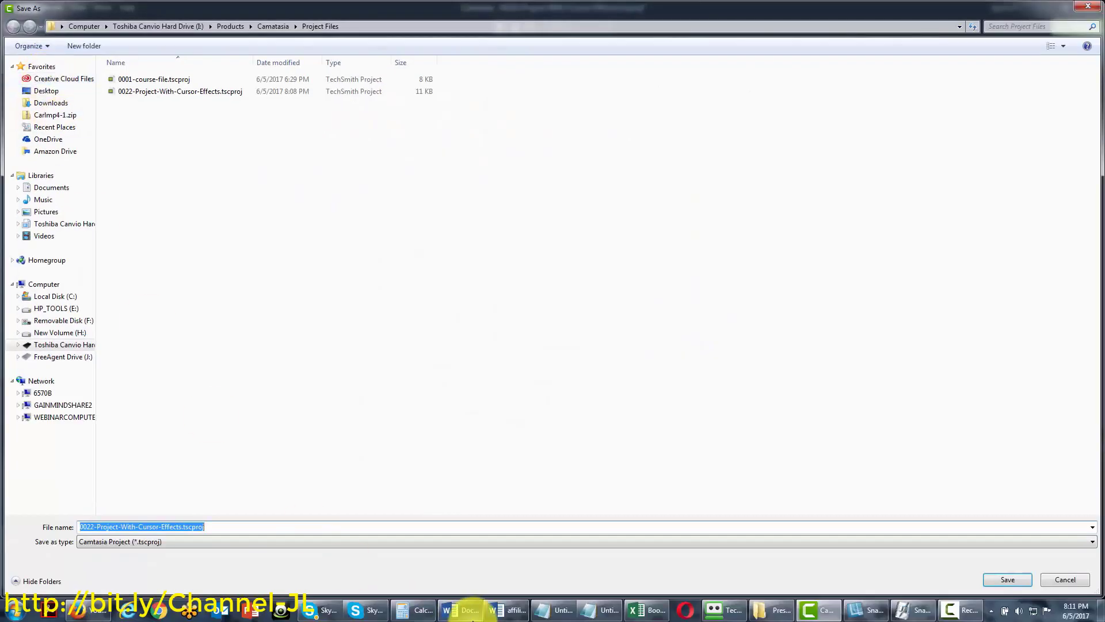
text(023)
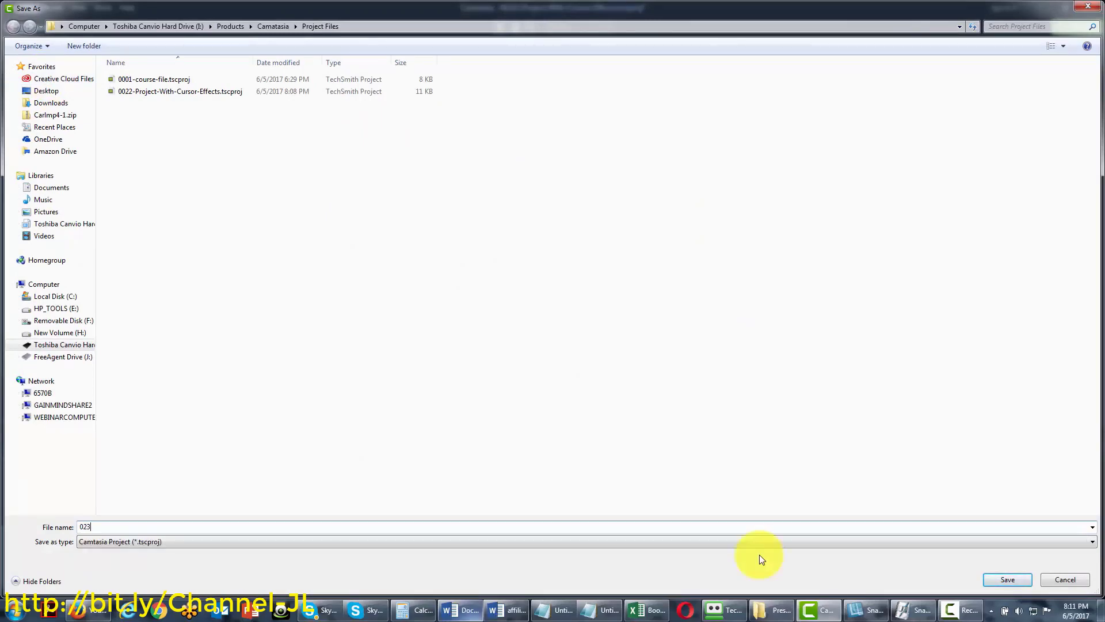
key(Return)
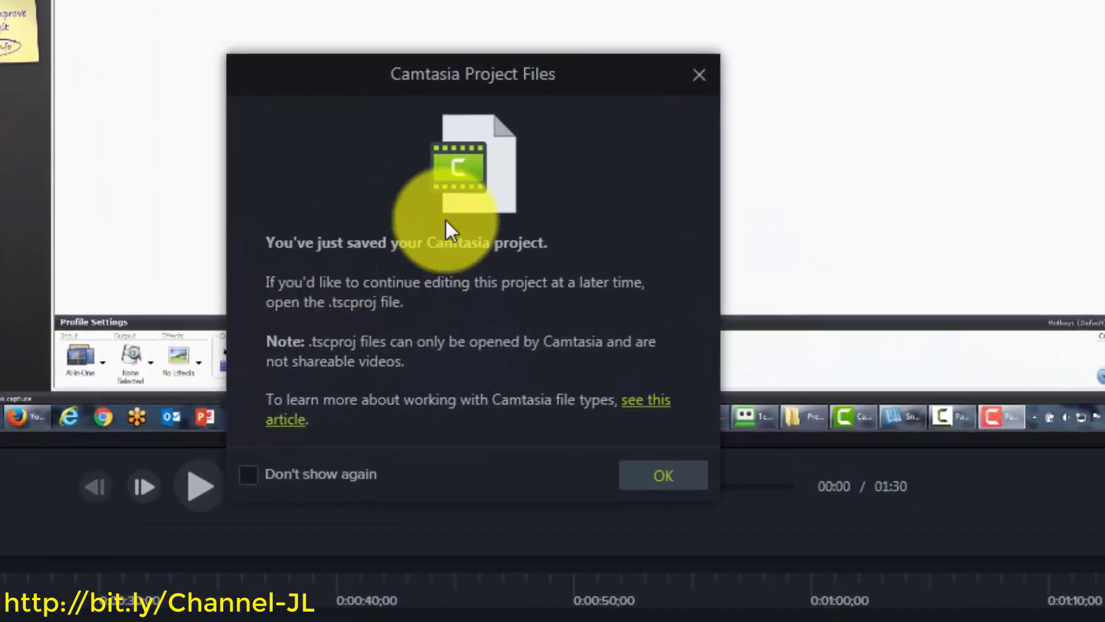
click(659, 479)
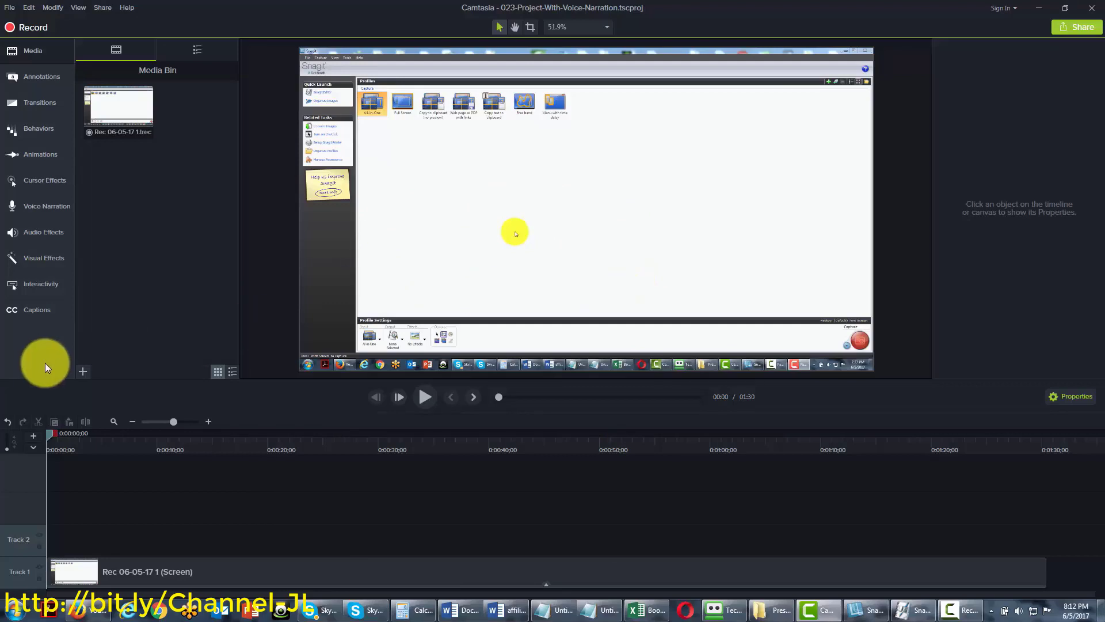
Set Voice Narration to the external IDT mic with auto-adjusted level and timeline muting off
click(46, 207)
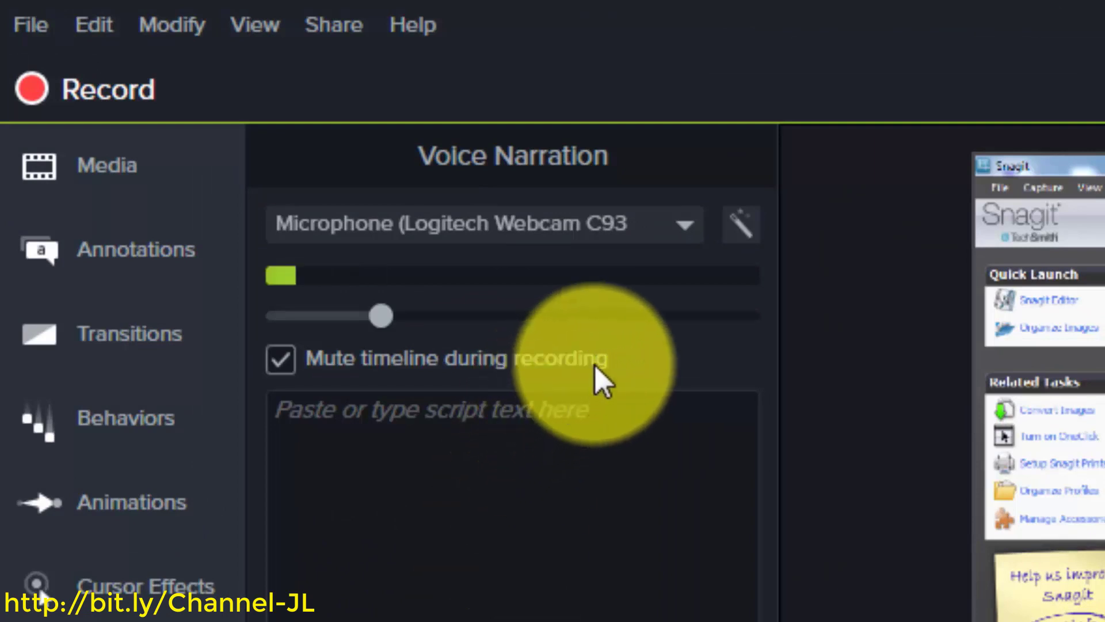
click(685, 225)
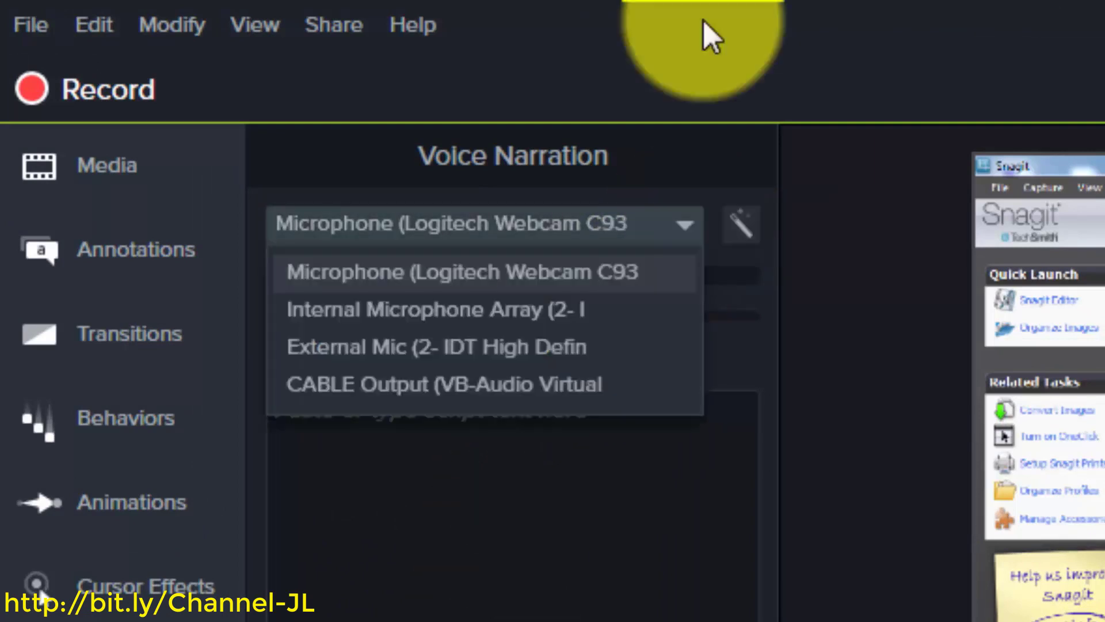
click(535, 353)
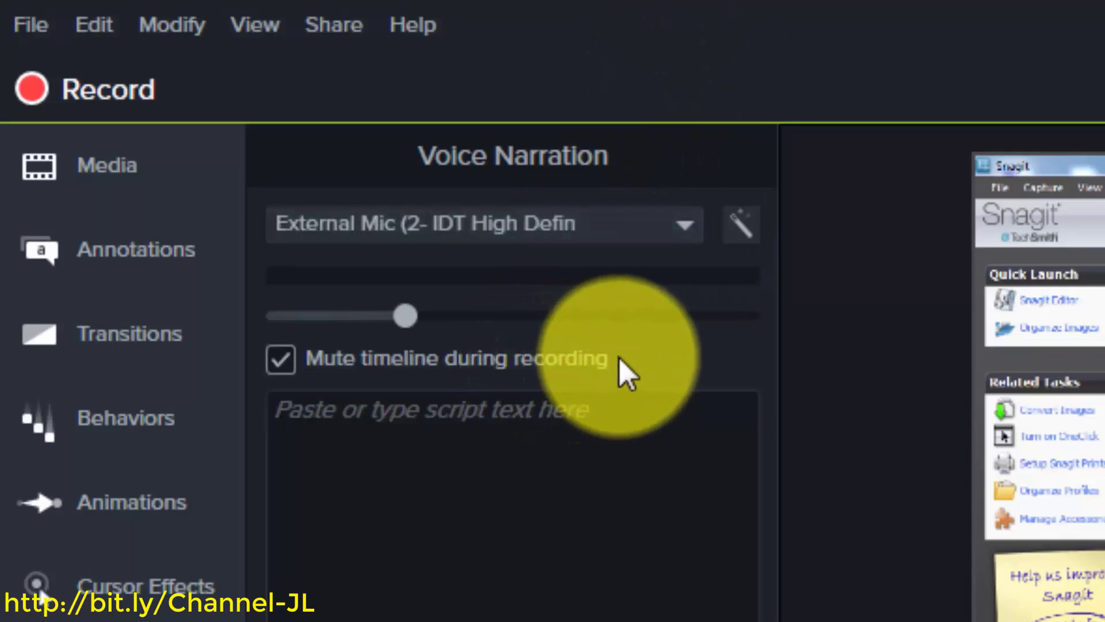
click(741, 225)
click(305, 447)
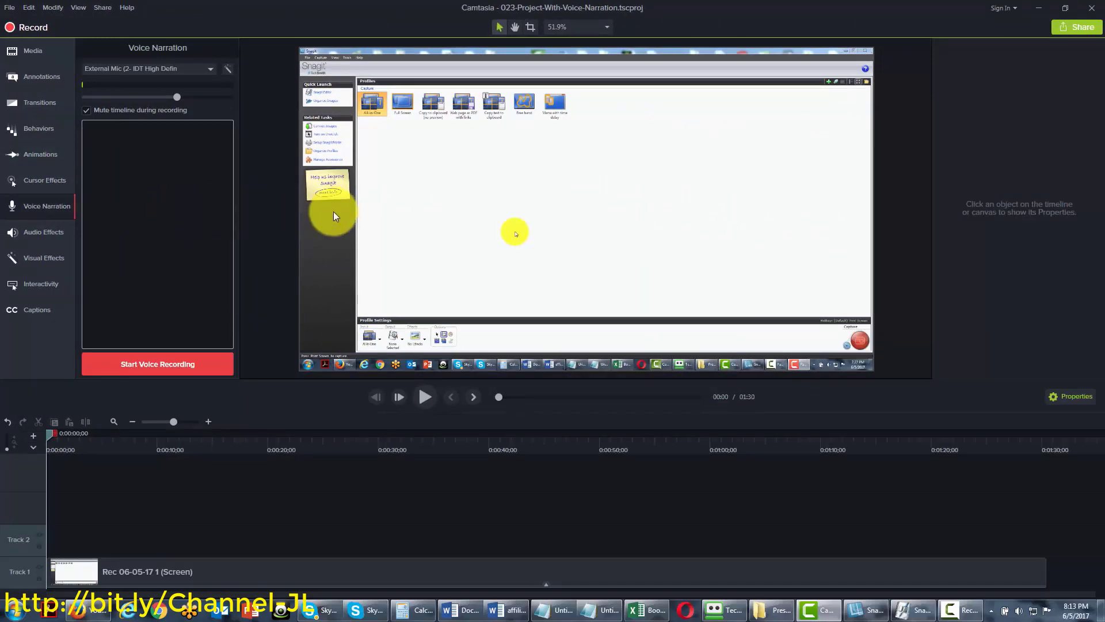
click(261, 198)
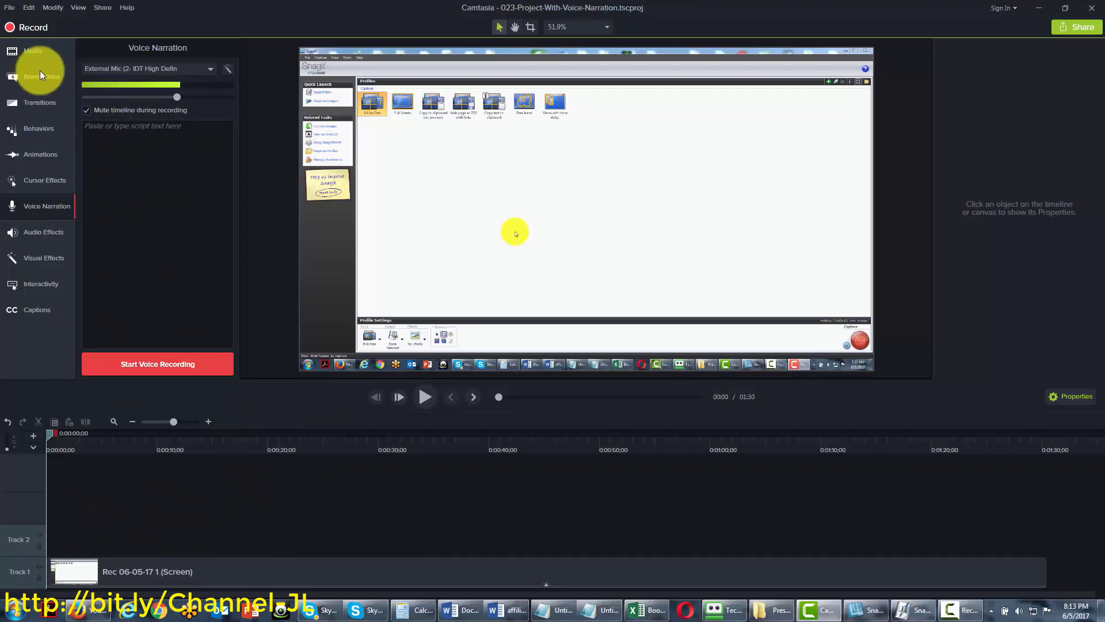
click(85, 110)
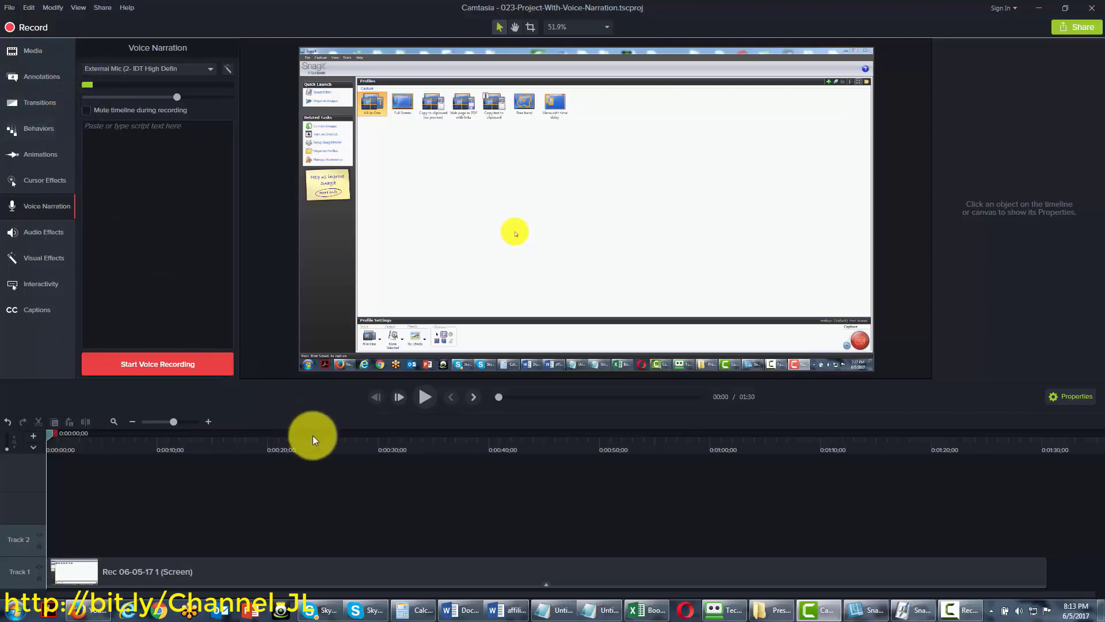
Record a short narration and save it as Narration_023-Project-With-Voice-Narration 1.m4a
click(167, 365)
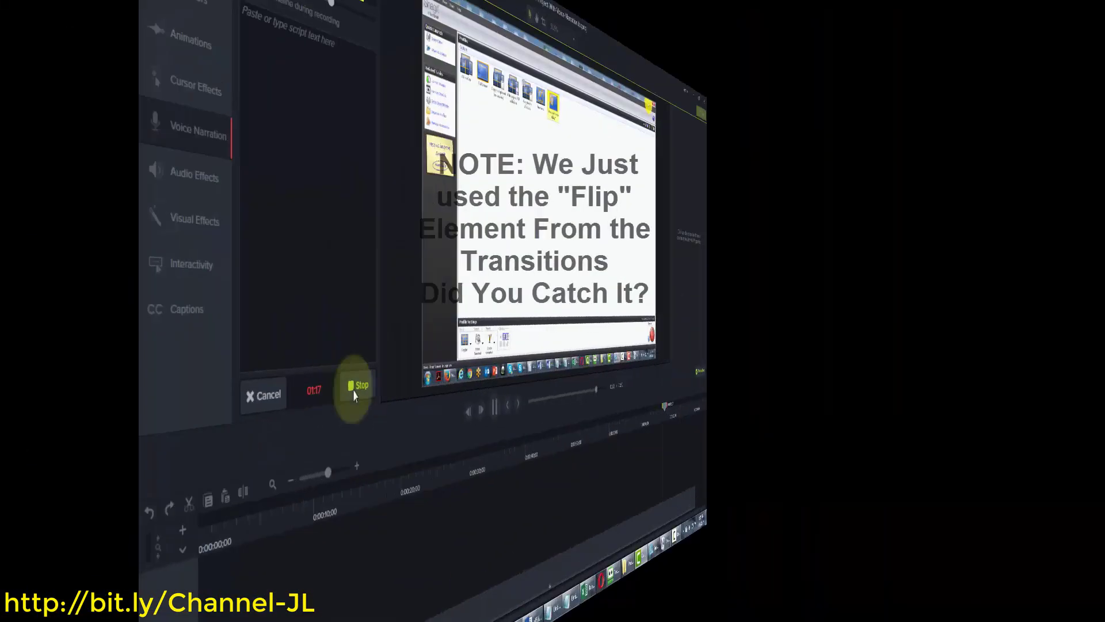
click(203, 365)
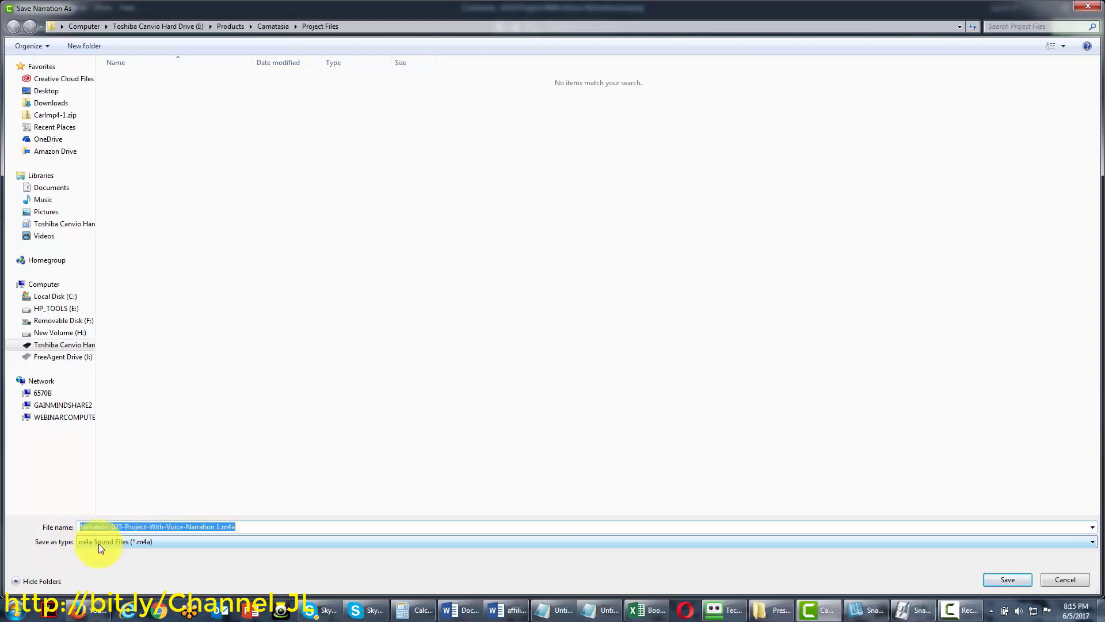
click(132, 542)
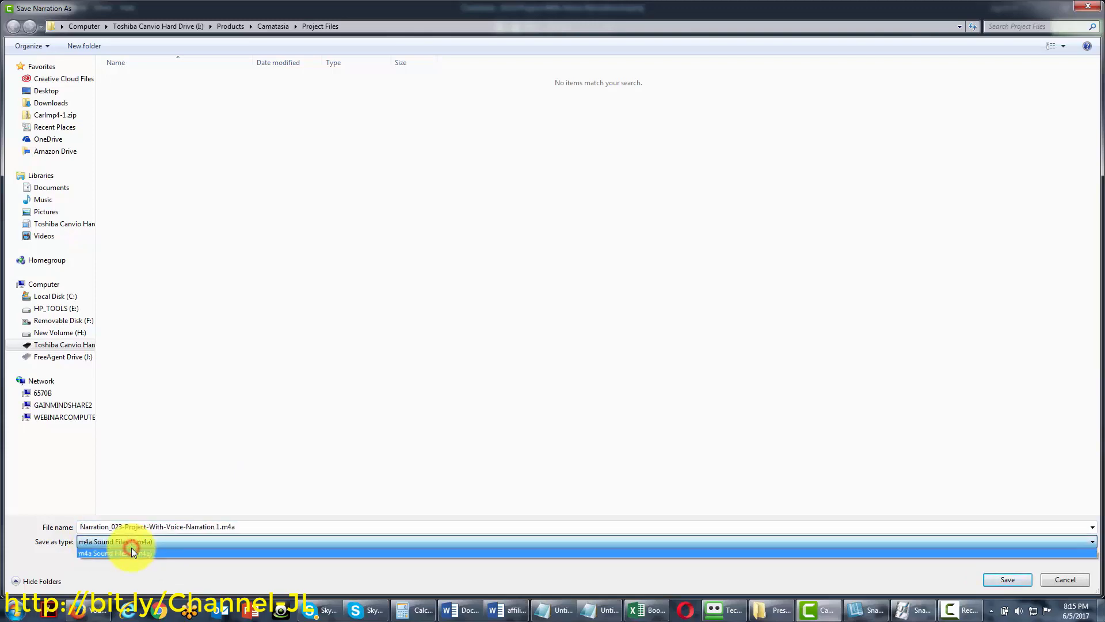
click(131, 548)
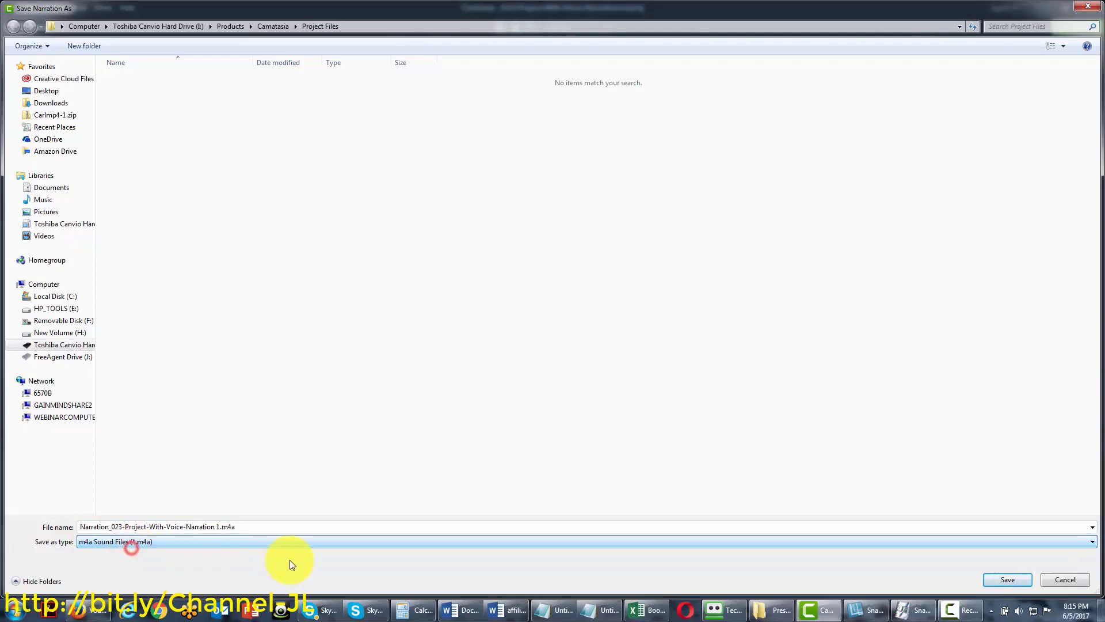
click(1003, 580)
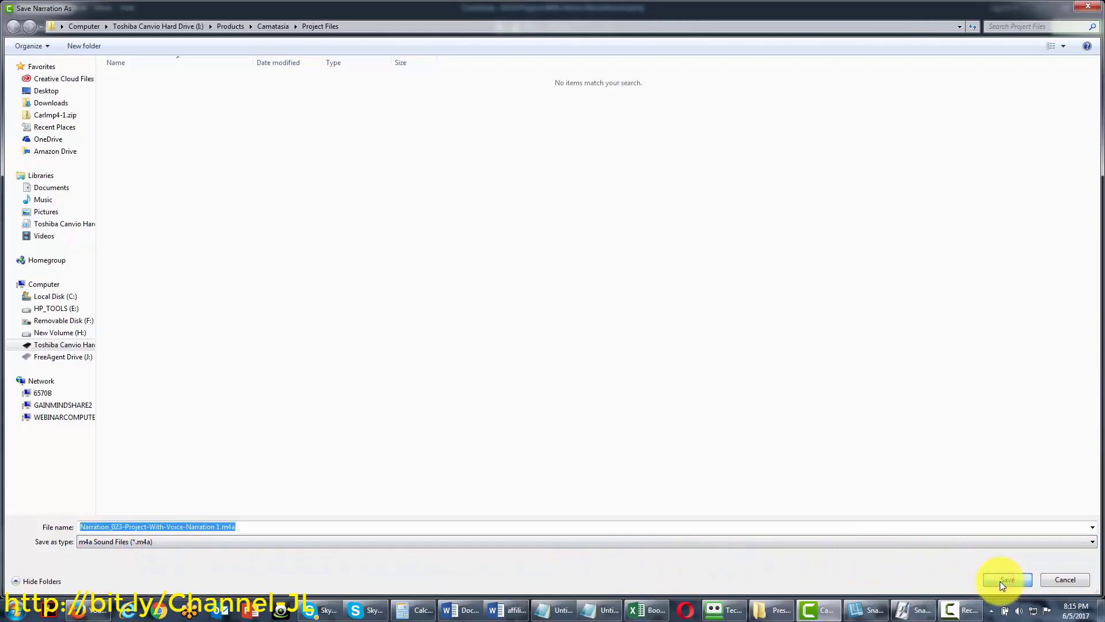
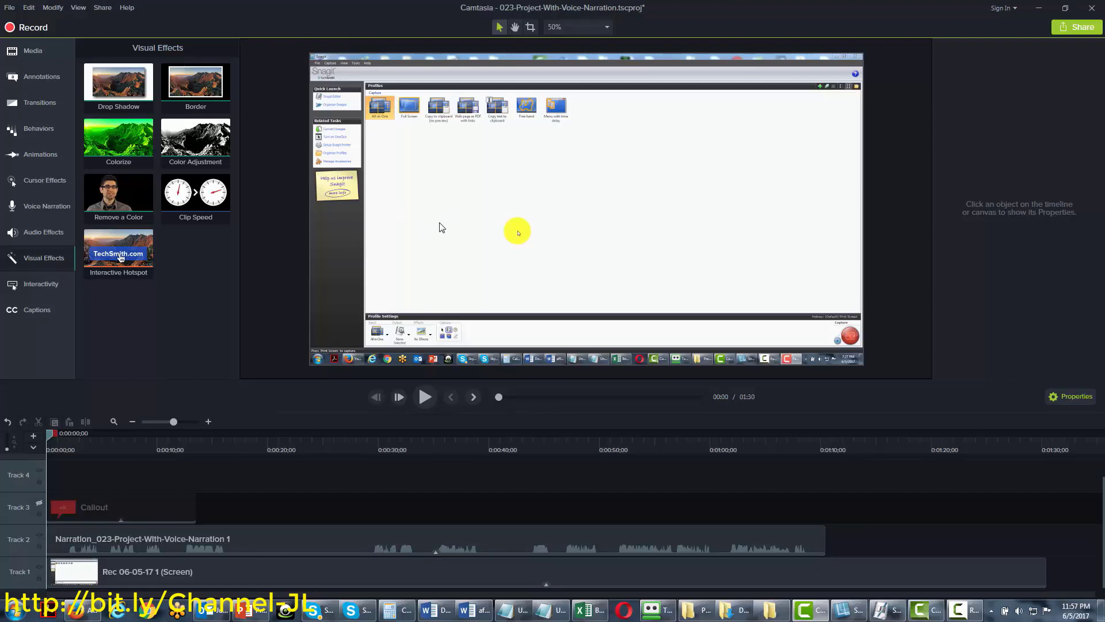
Place mountain.jpg on Track 4, shrink it to about two-thirds, extend it to ~21 seconds, and move it to X 91.1, Y 20
click(27, 50)
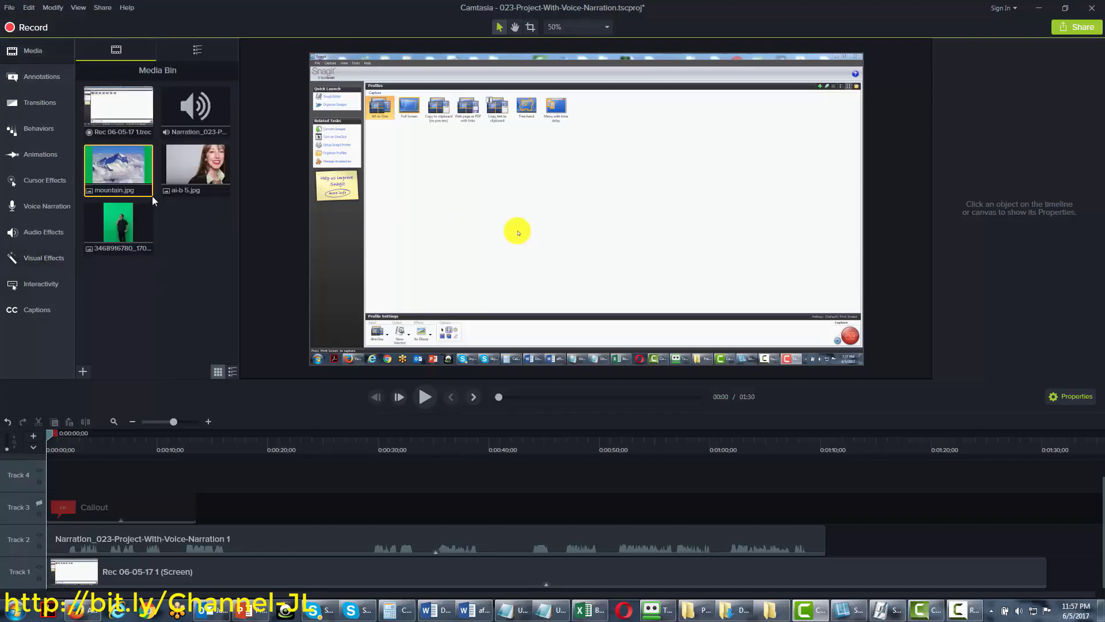
drag(120, 173, 614, 196)
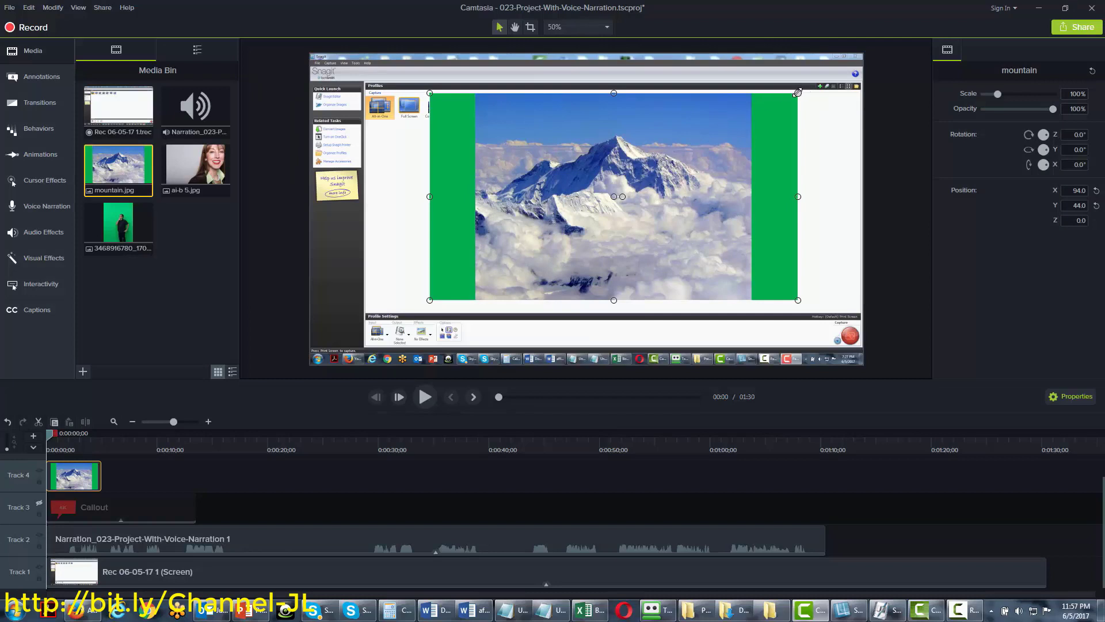
drag(793, 95, 705, 122)
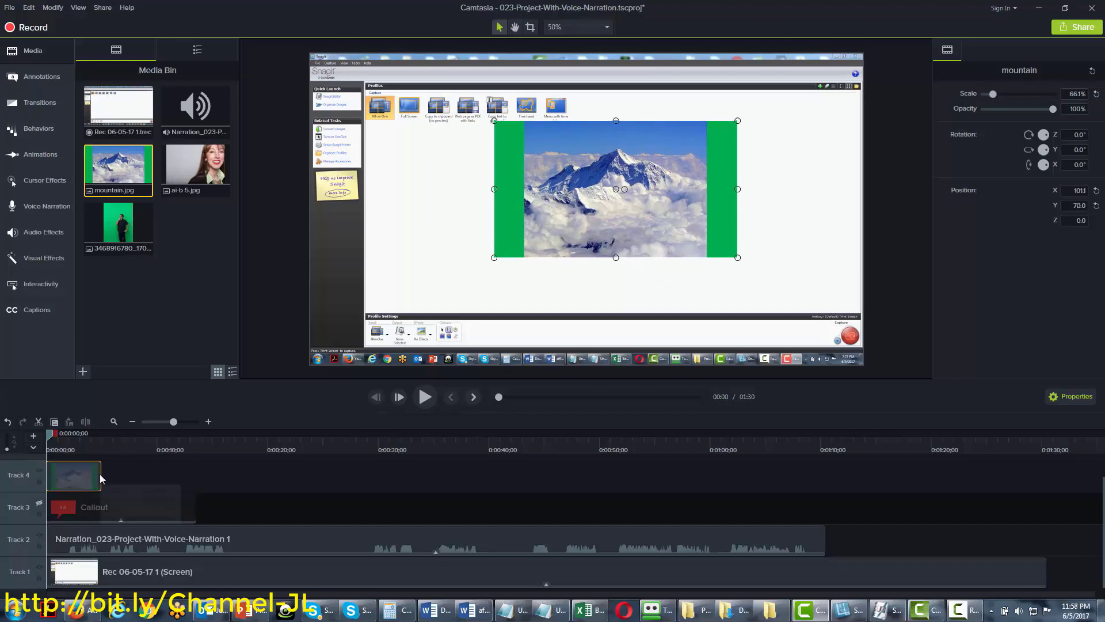
drag(100, 473, 281, 473)
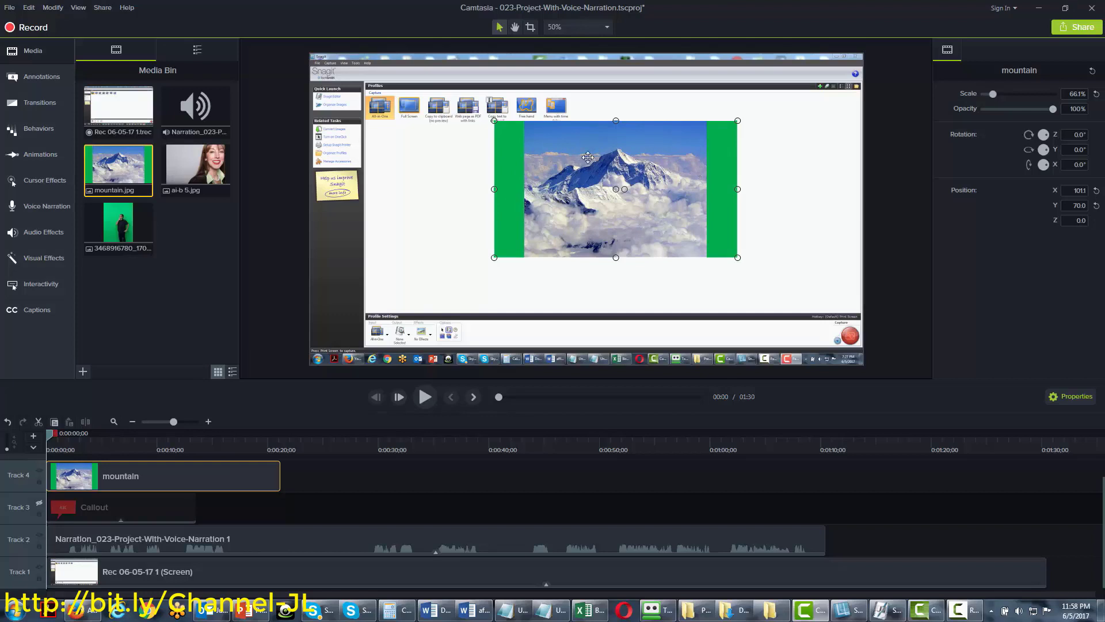
drag(581, 142, 534, 139)
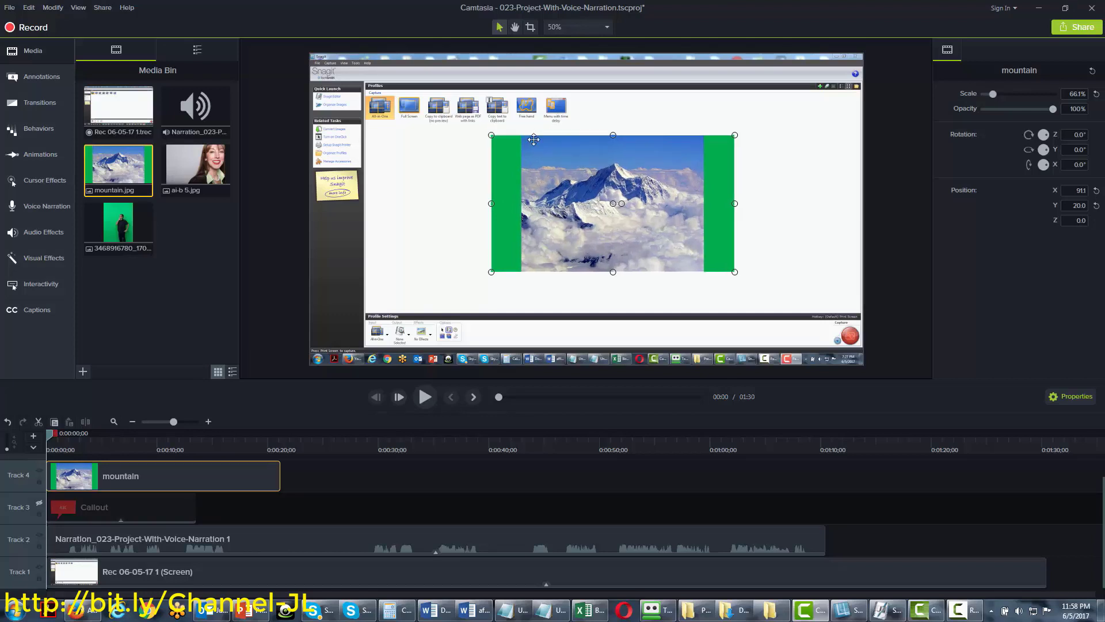
click(64, 264)
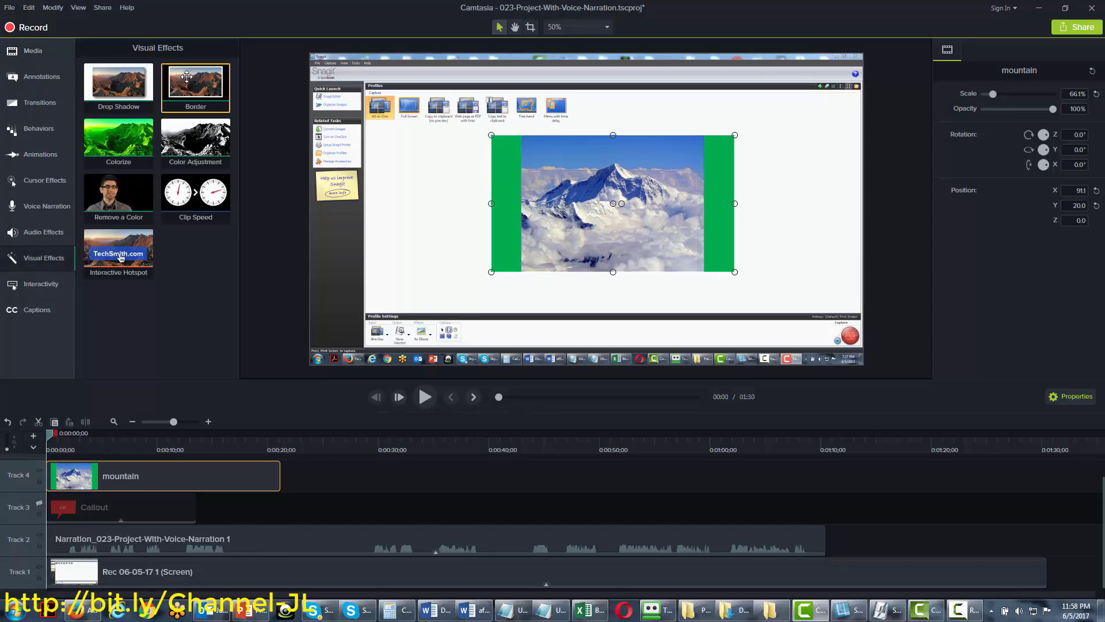
Add a purple Border of thickness 9 to the mountain clip, then turn off Track 4's visibility
drag(186, 77, 119, 471)
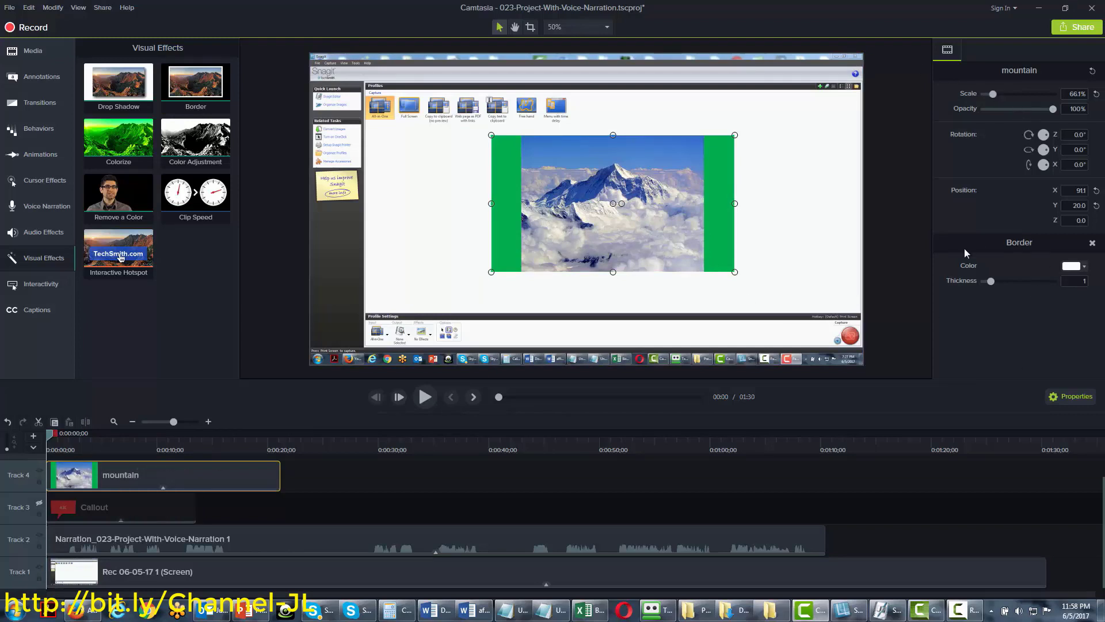
click(1086, 268)
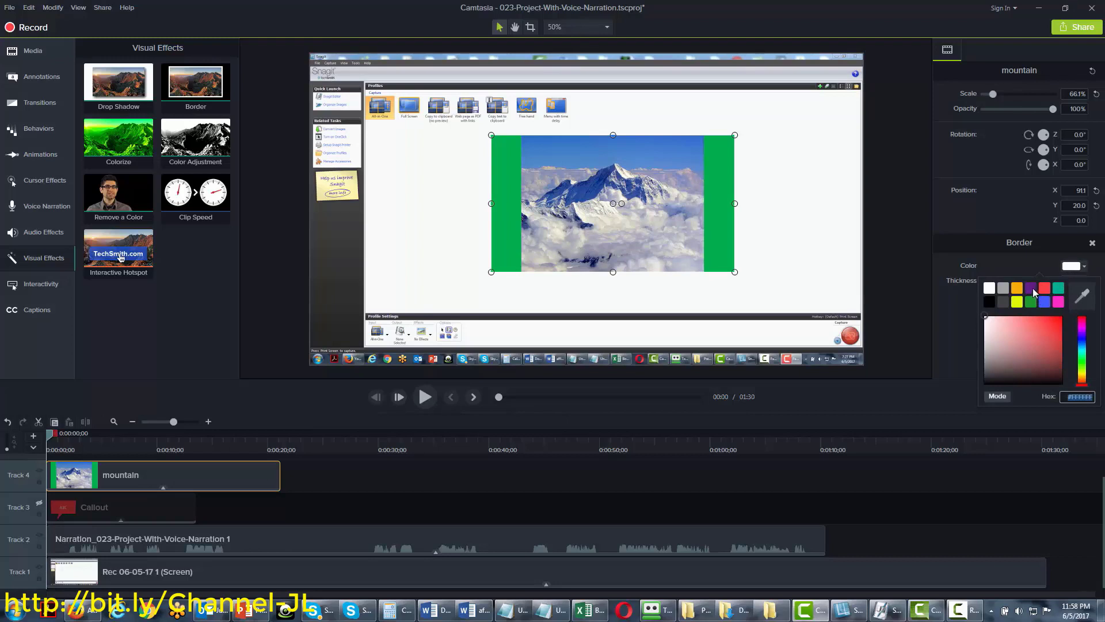
click(1032, 290)
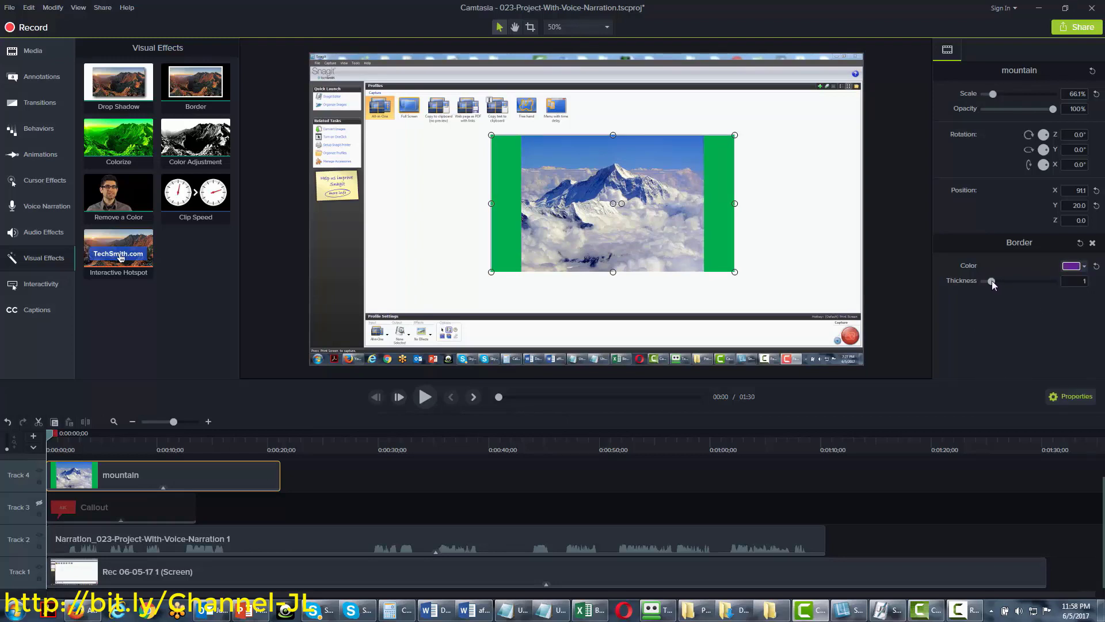
drag(992, 281, 1048, 275)
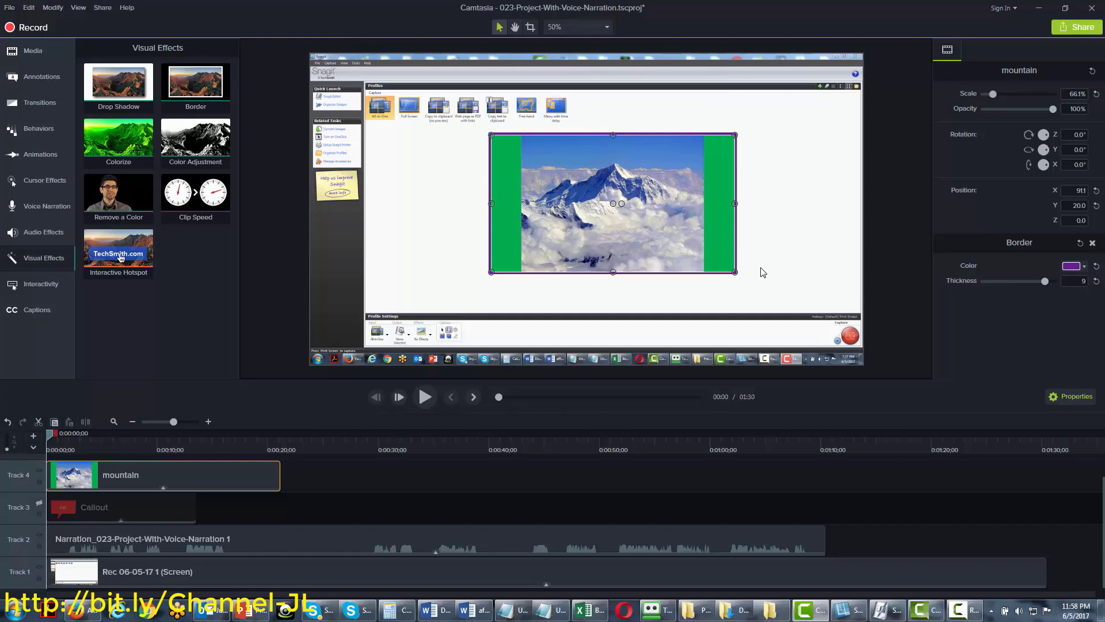
click(39, 470)
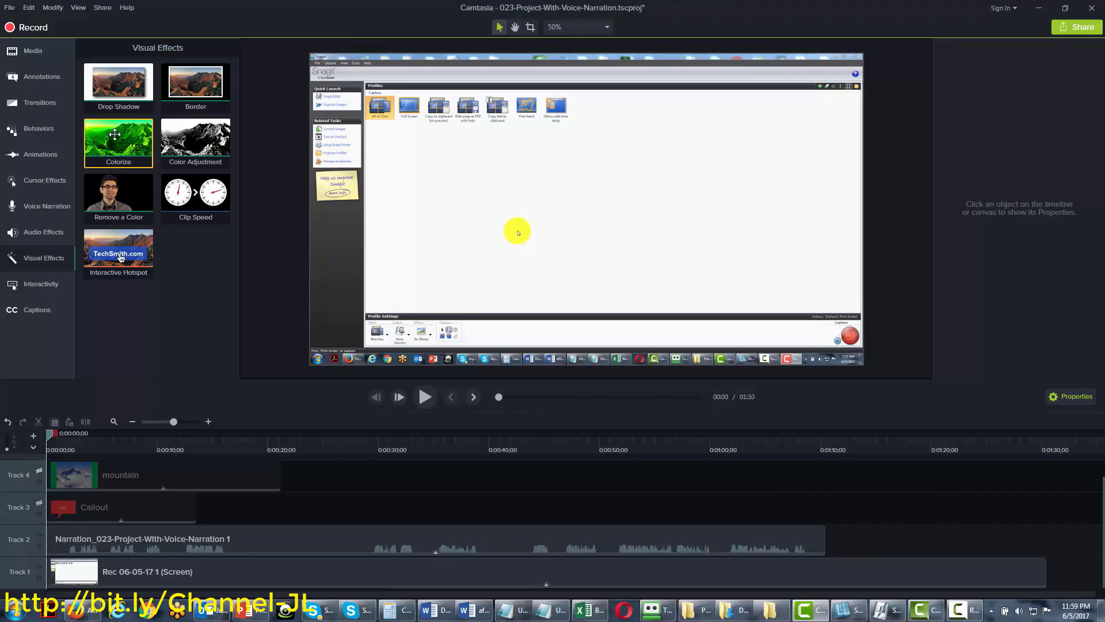
drag(114, 134, 70, 570)
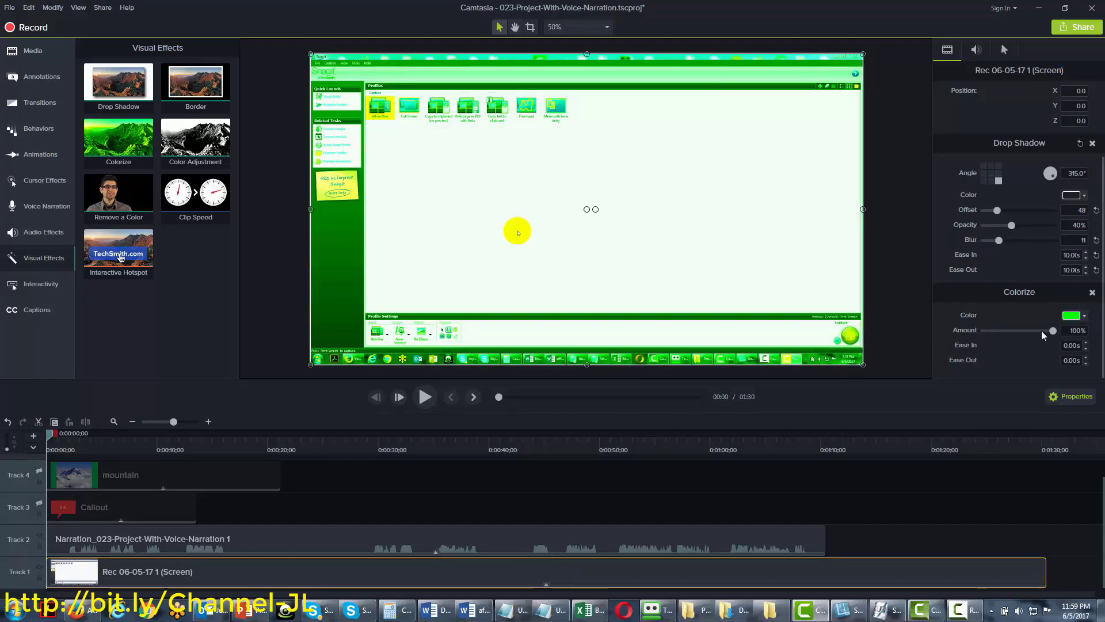
click(1084, 315)
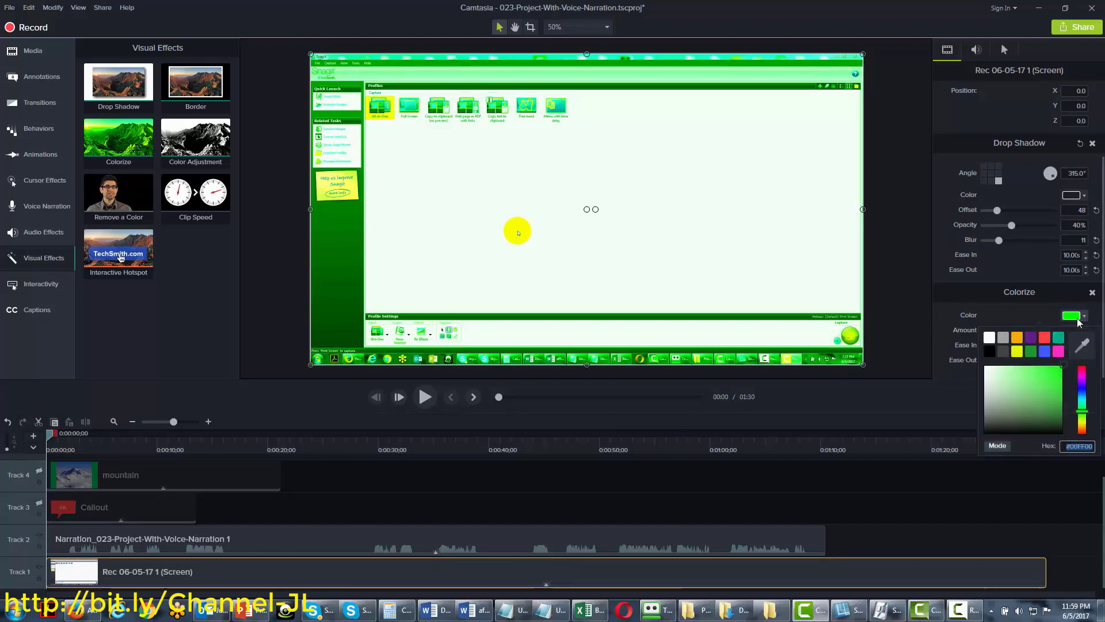
click(1046, 337)
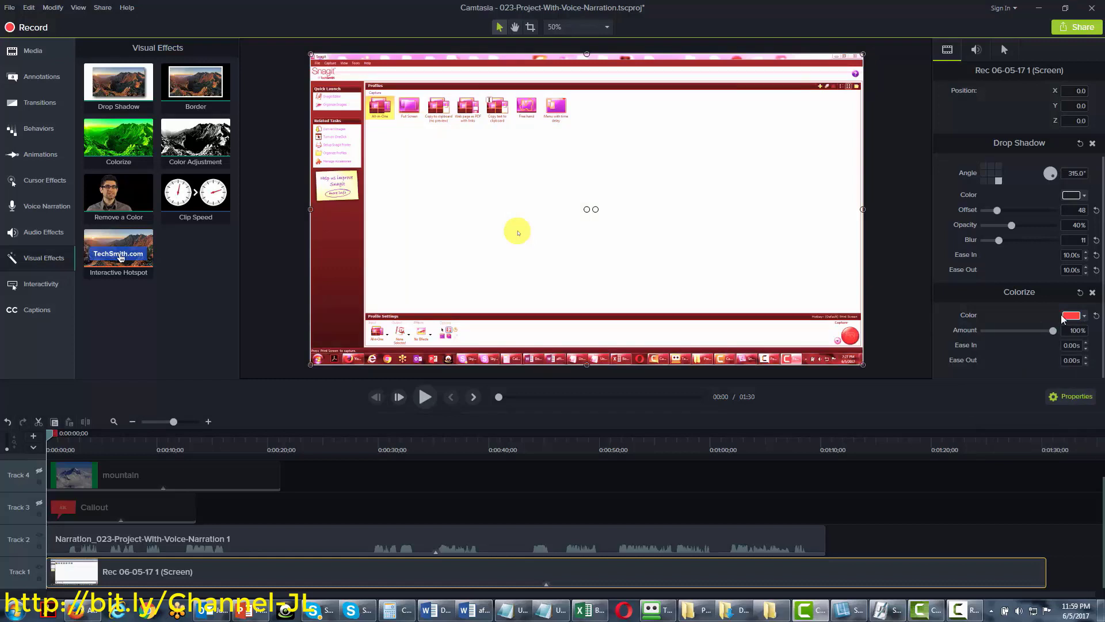
drag(1051, 331, 1005, 330)
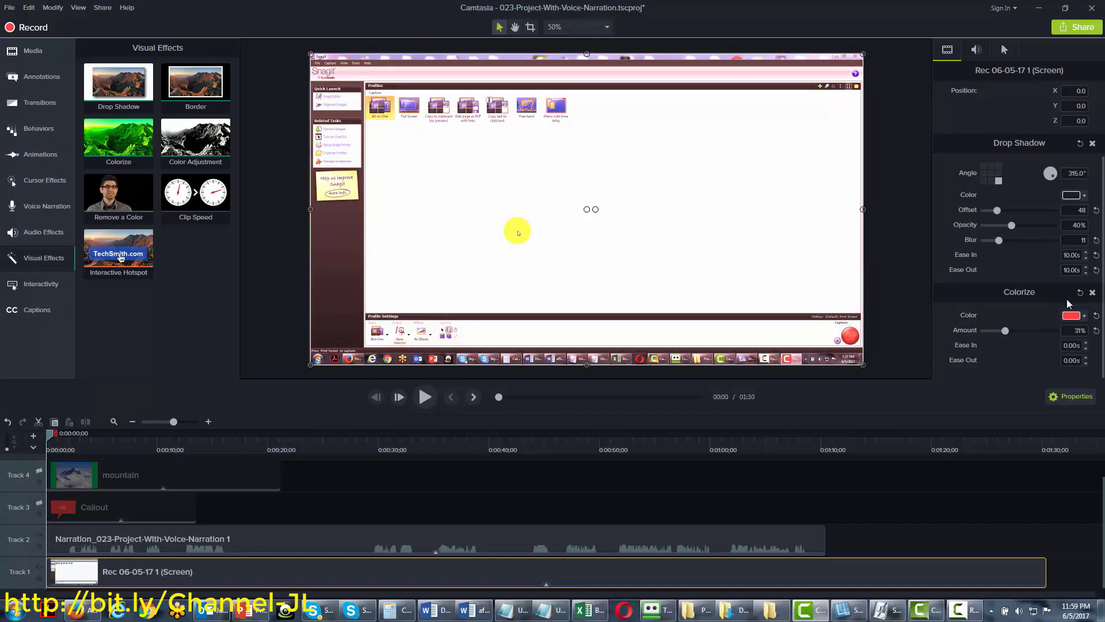
click(1092, 293)
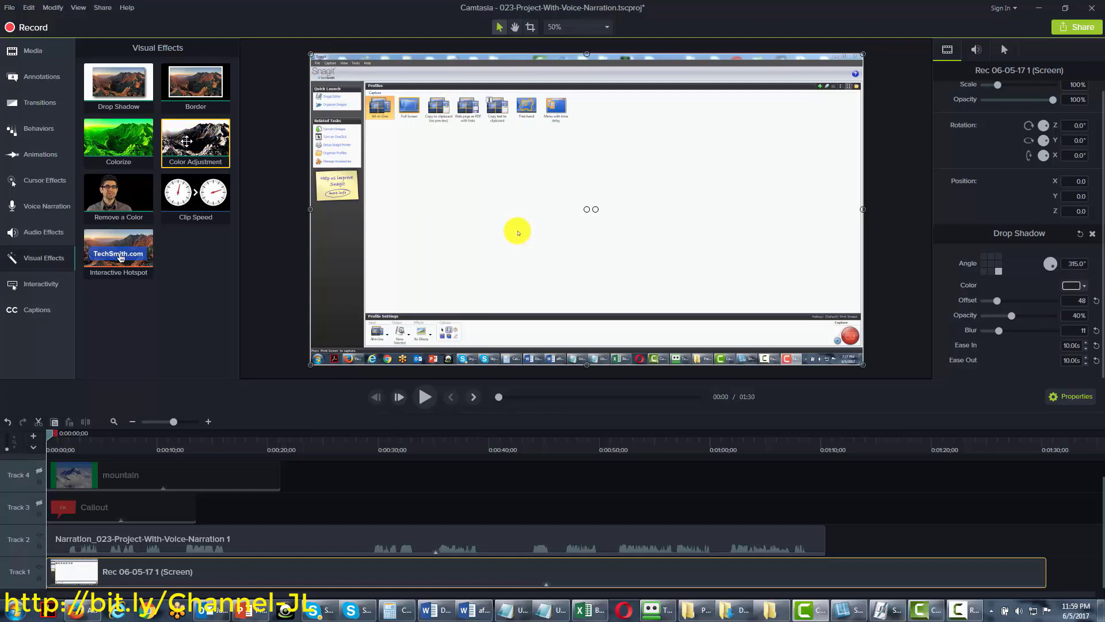
drag(185, 141, 116, 570)
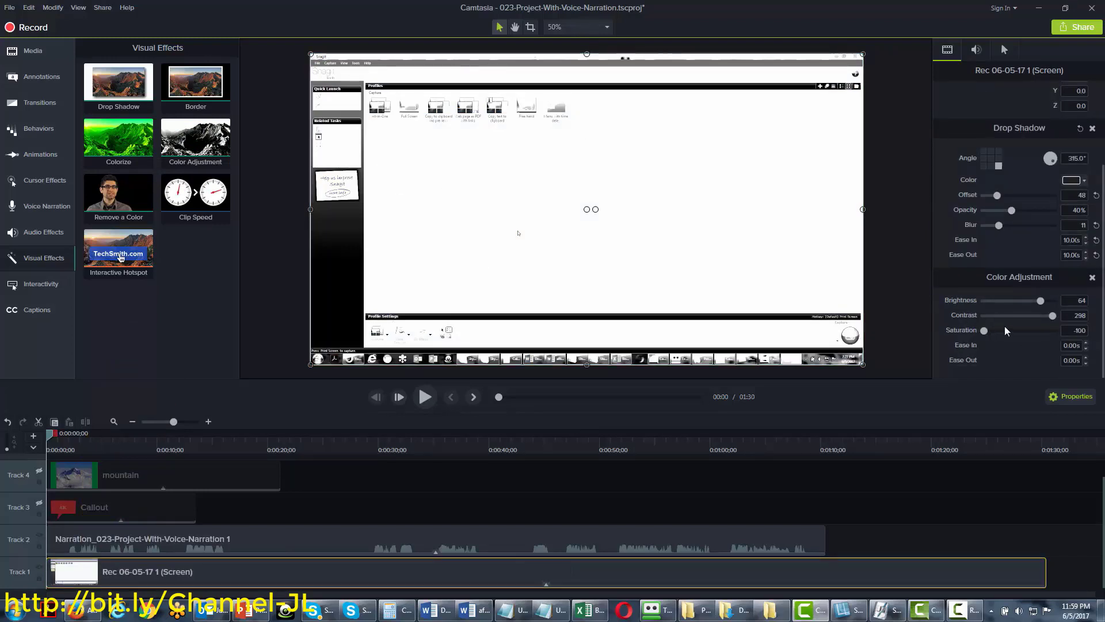
mouse_move(1052, 316)
mouse_down()
mouse_move(1029, 323)
mouse_move(1051, 317)
mouse_up()
drag(985, 331, 1048, 331)
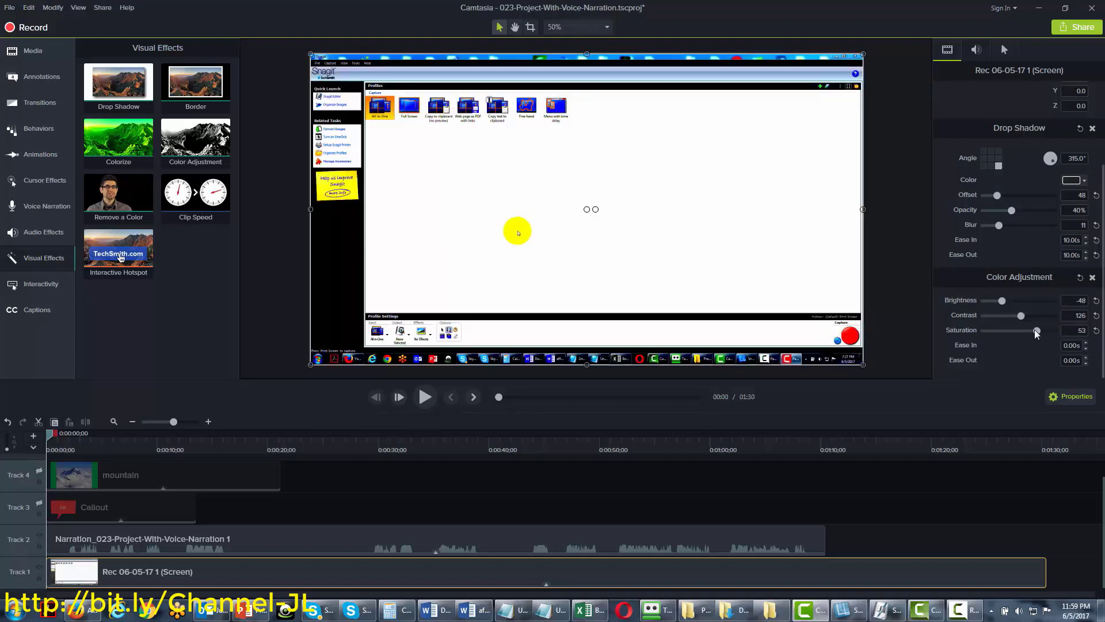
drag(1036, 333, 1022, 333)
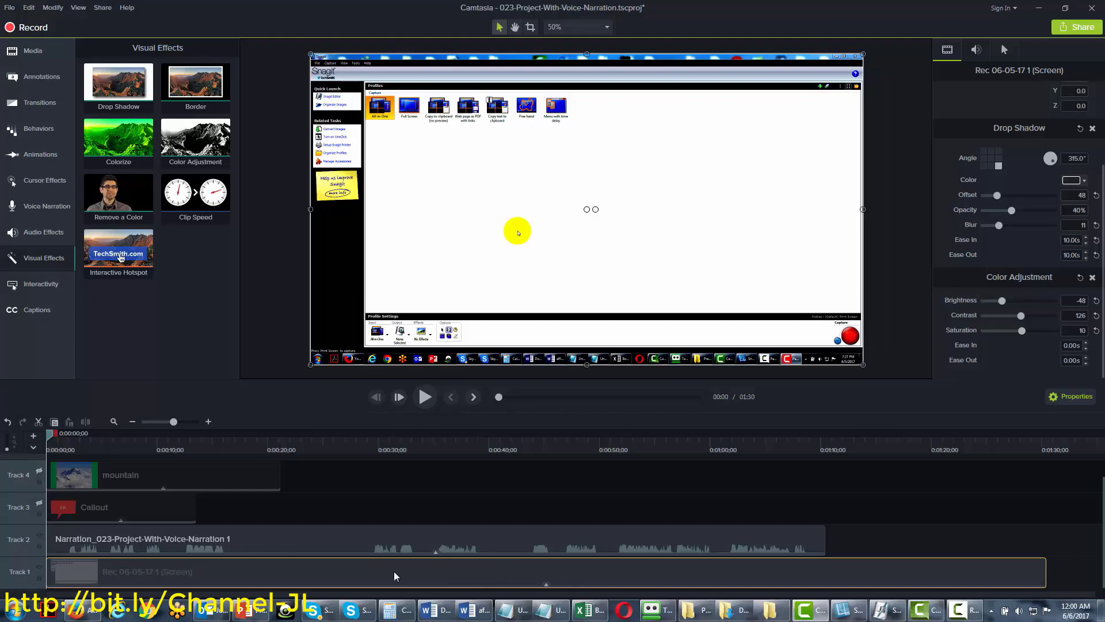
click(1093, 277)
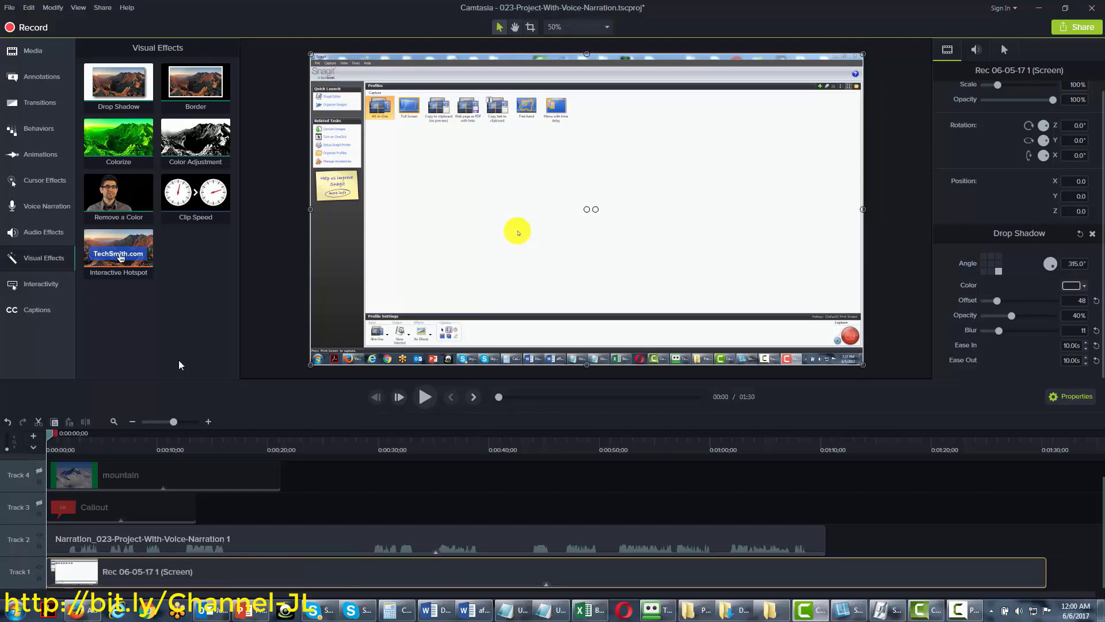
Add the green-screen man photo at the playhead on new Track 5 and extend it to about 44 seconds
click(32, 50)
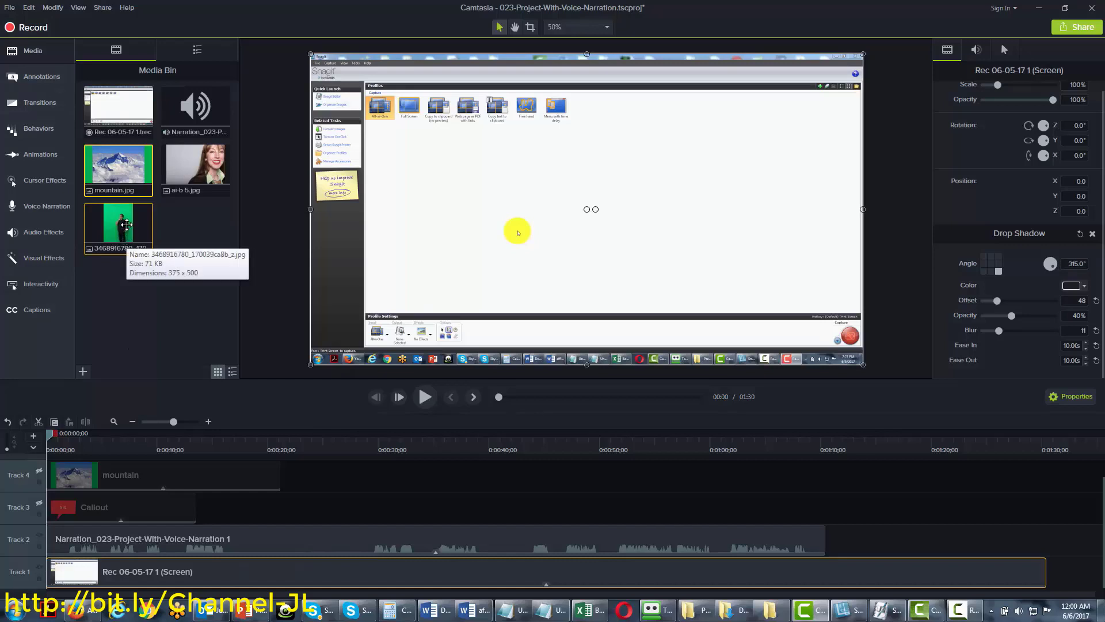
click(126, 231)
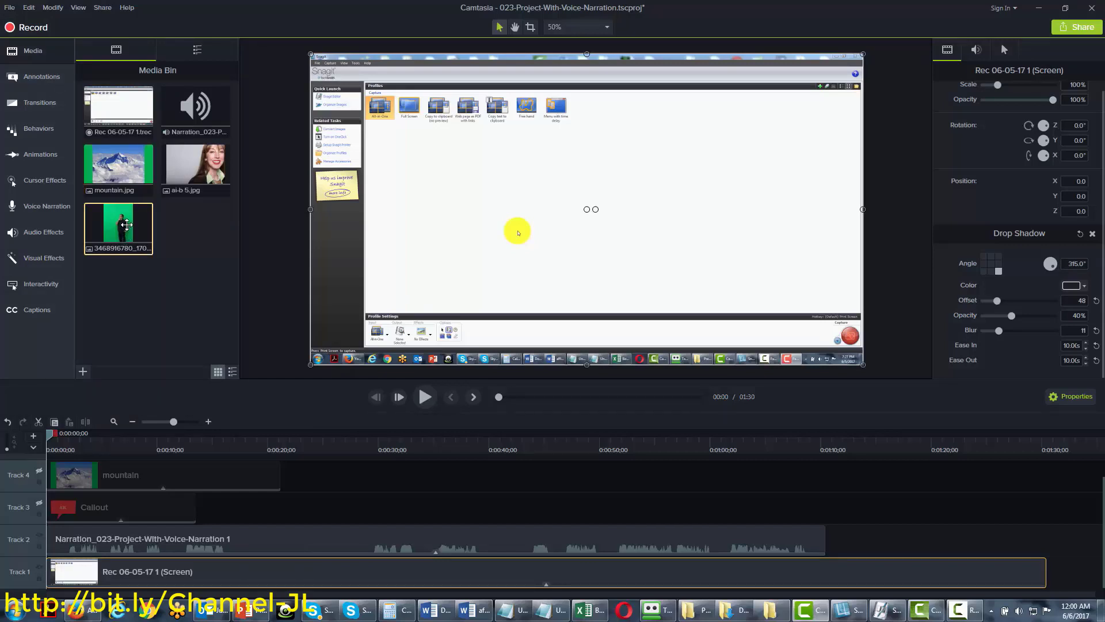
right_click(127, 228)
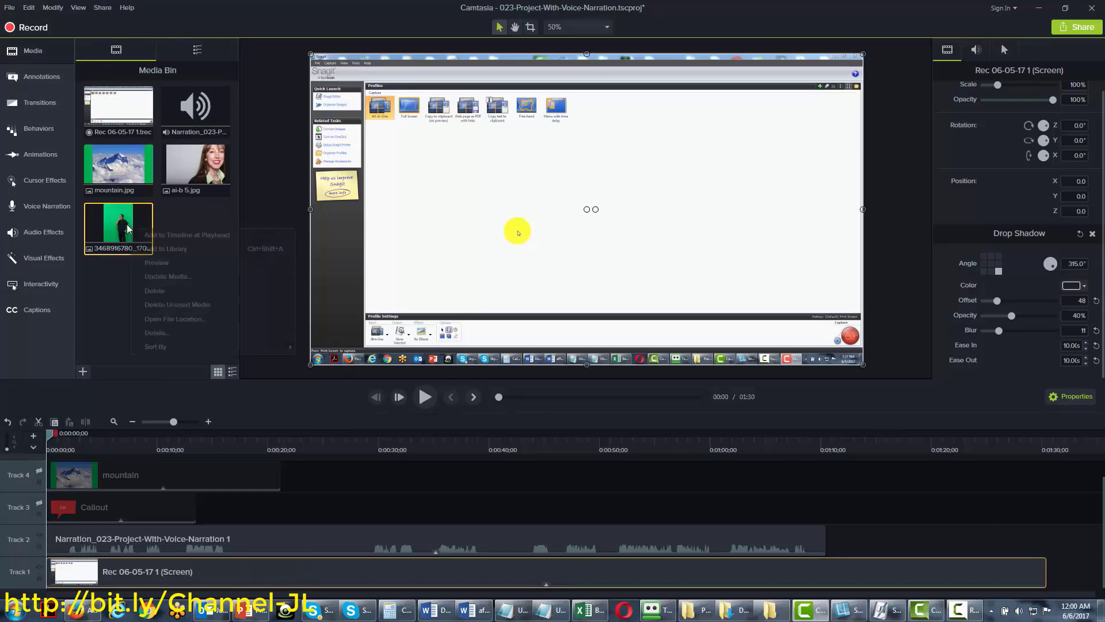
click(161, 235)
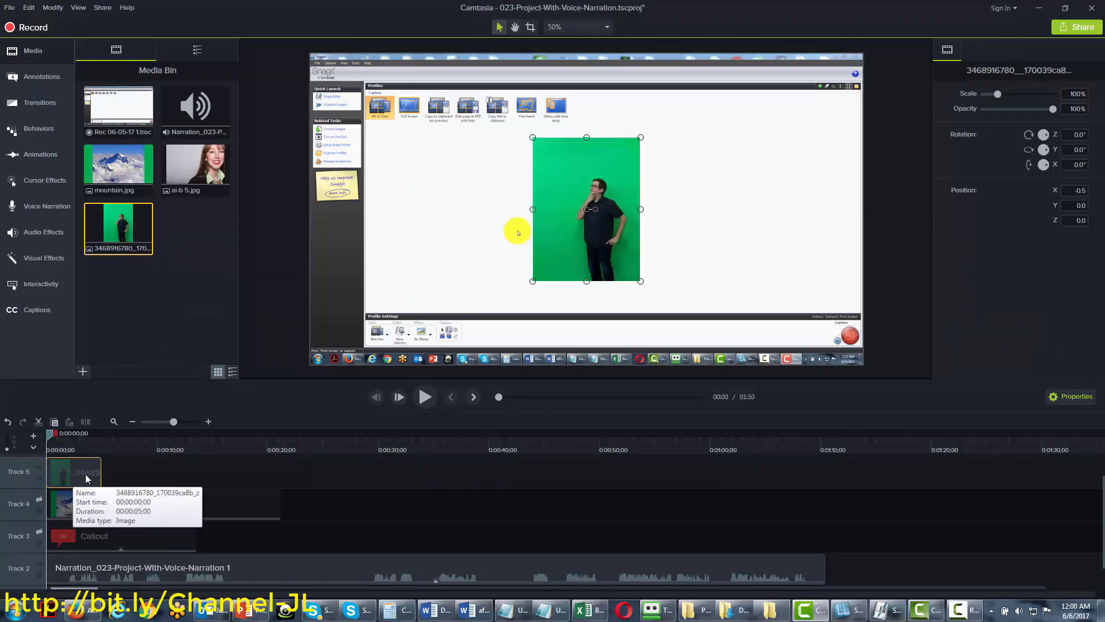
drag(101, 474, 546, 466)
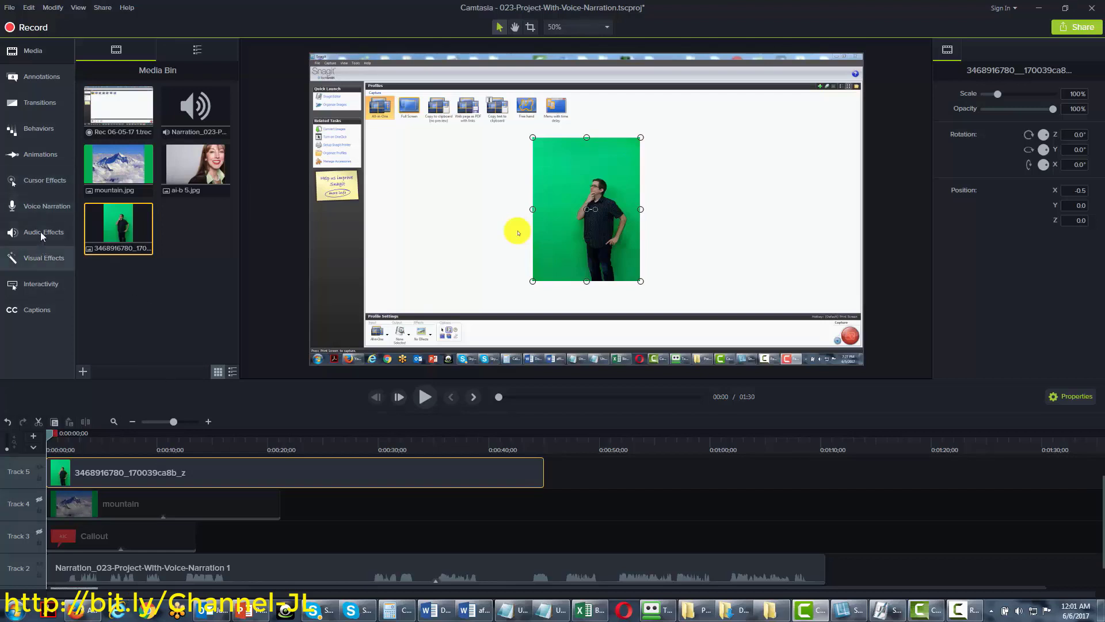
click(37, 258)
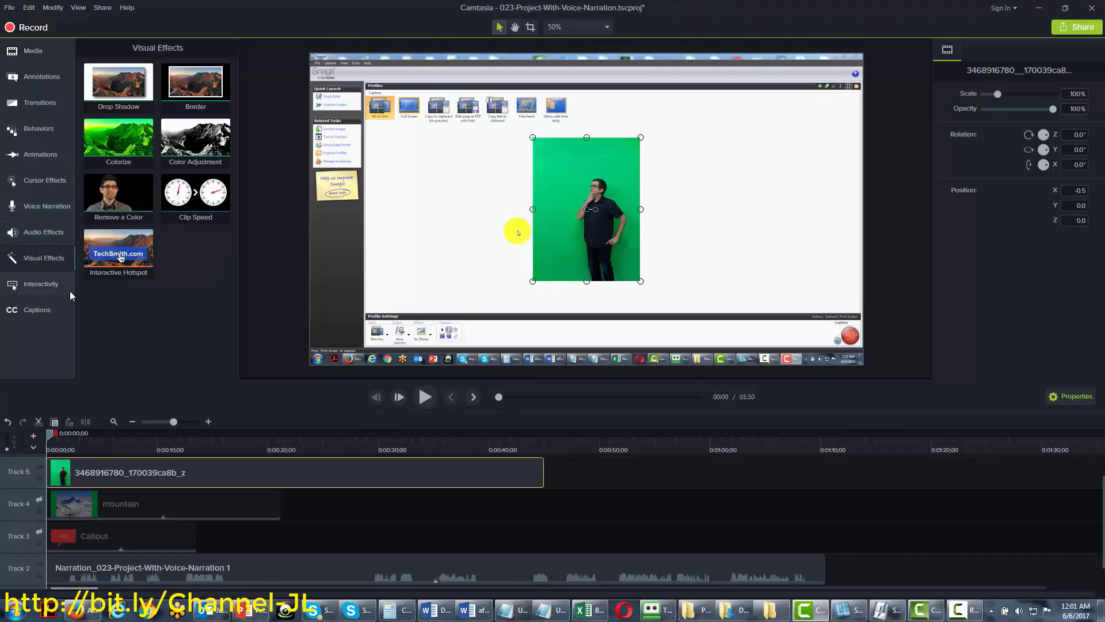
Apply Remove a Color to the man's clip, sampling the green background, with Tolerance 41% and Softness 11%
drag(109, 194, 104, 462)
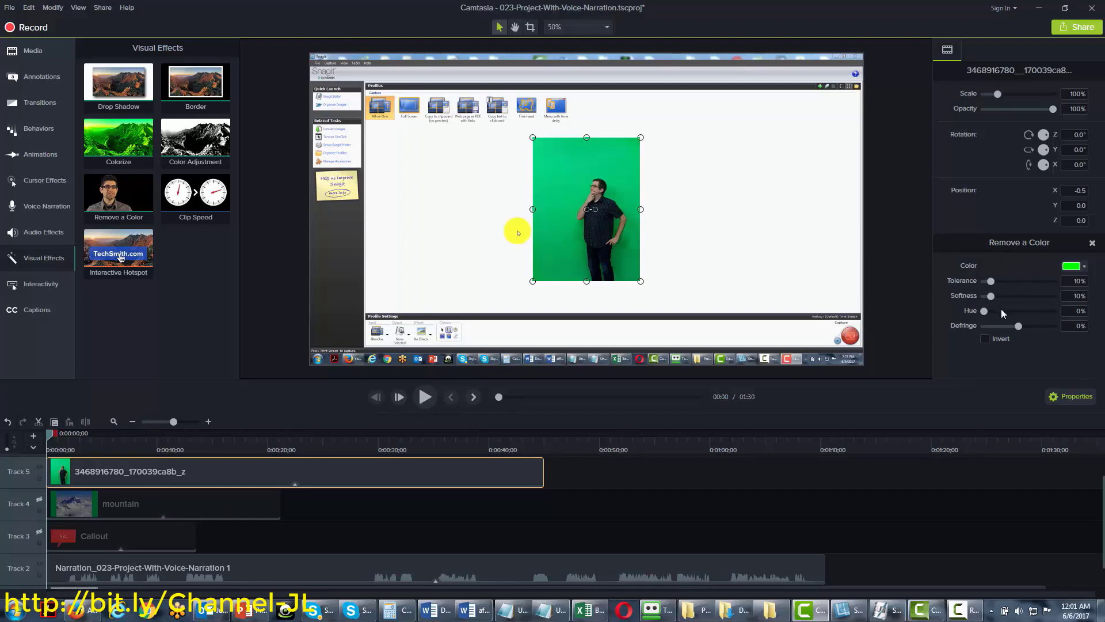
click(1086, 267)
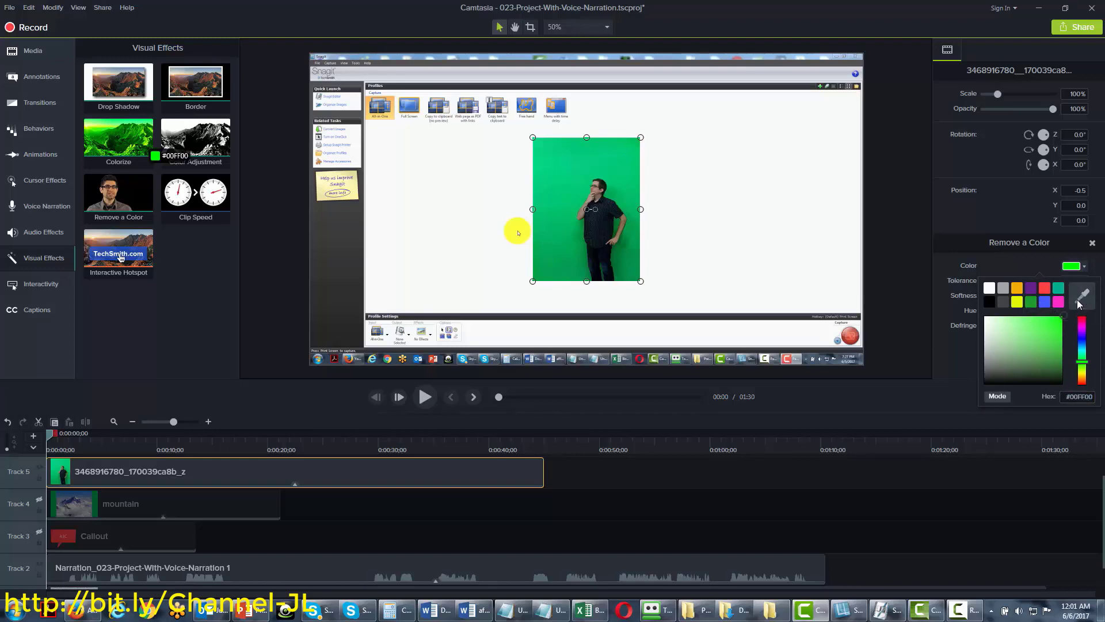
click(1079, 304)
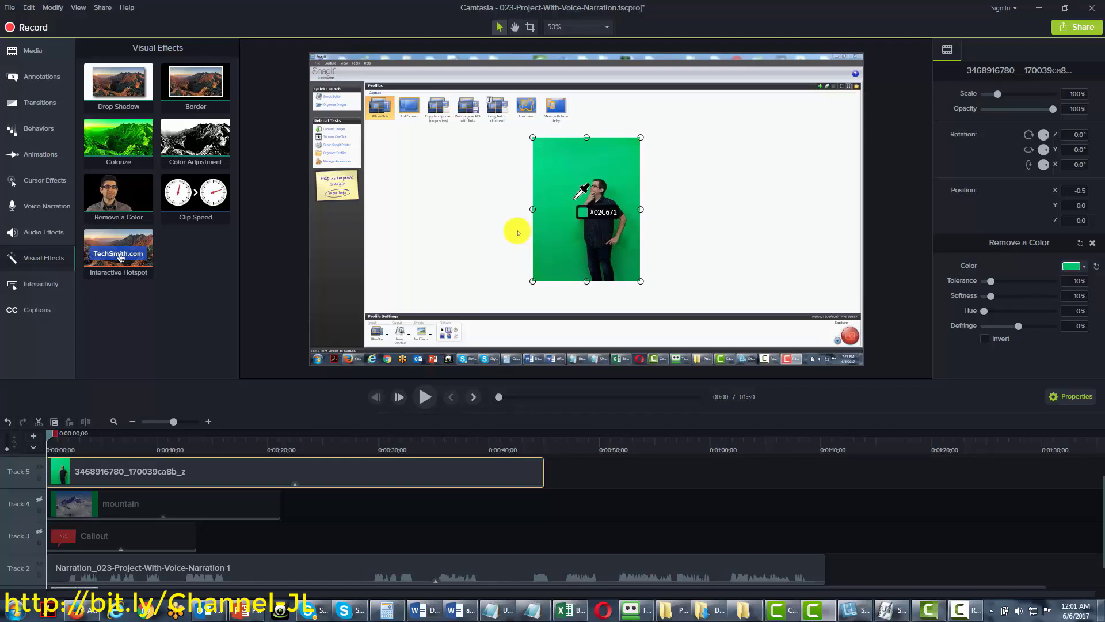
click(575, 198)
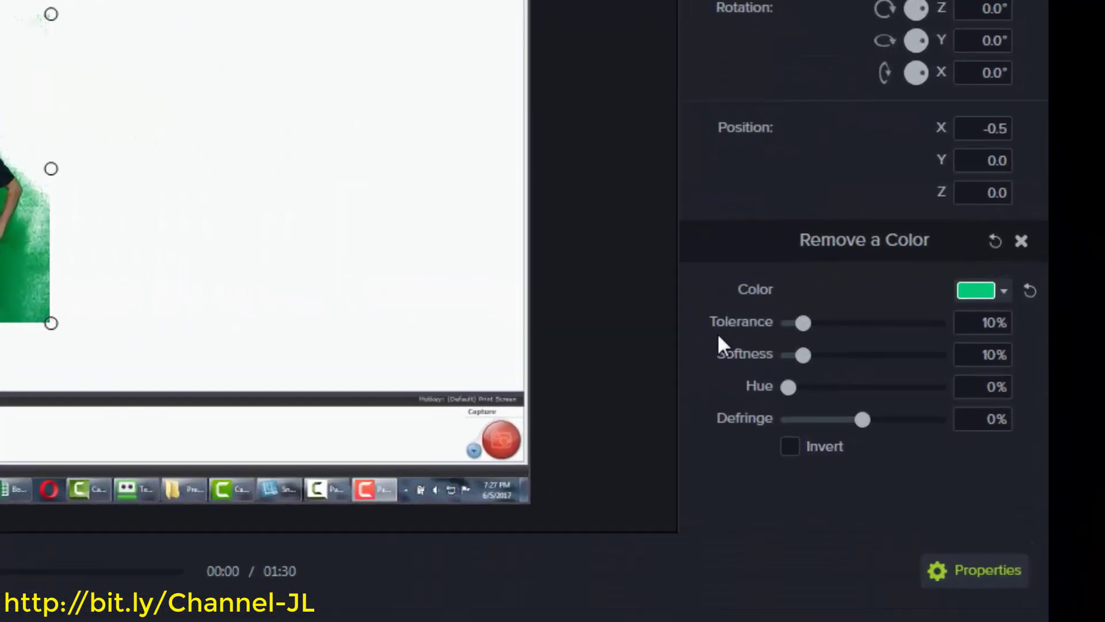
drag(787, 327, 837, 327)
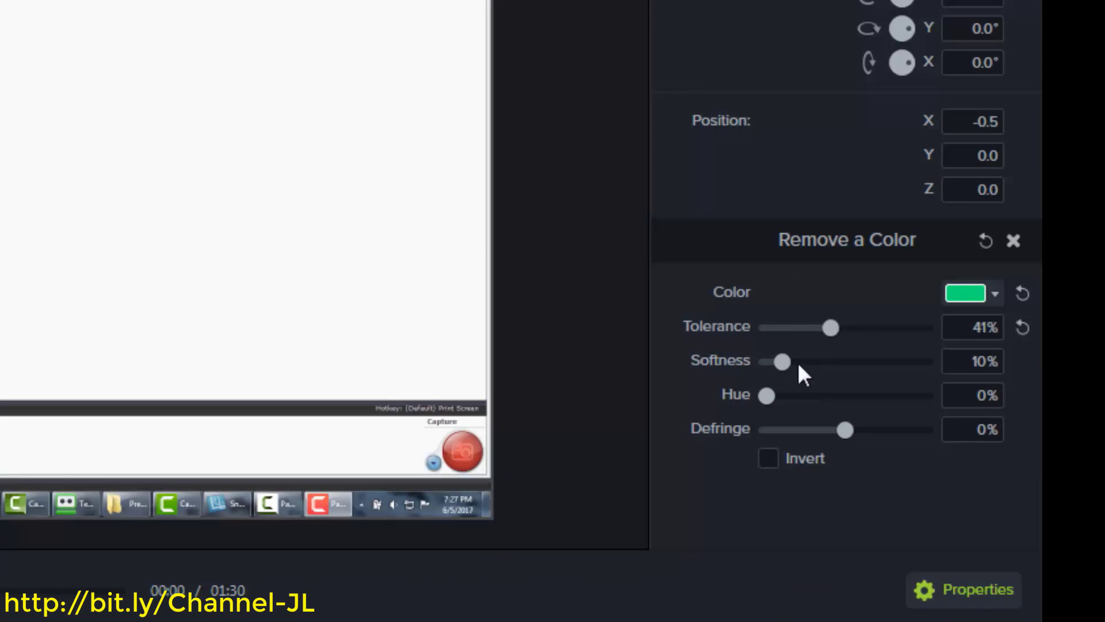
drag(791, 361, 810, 362)
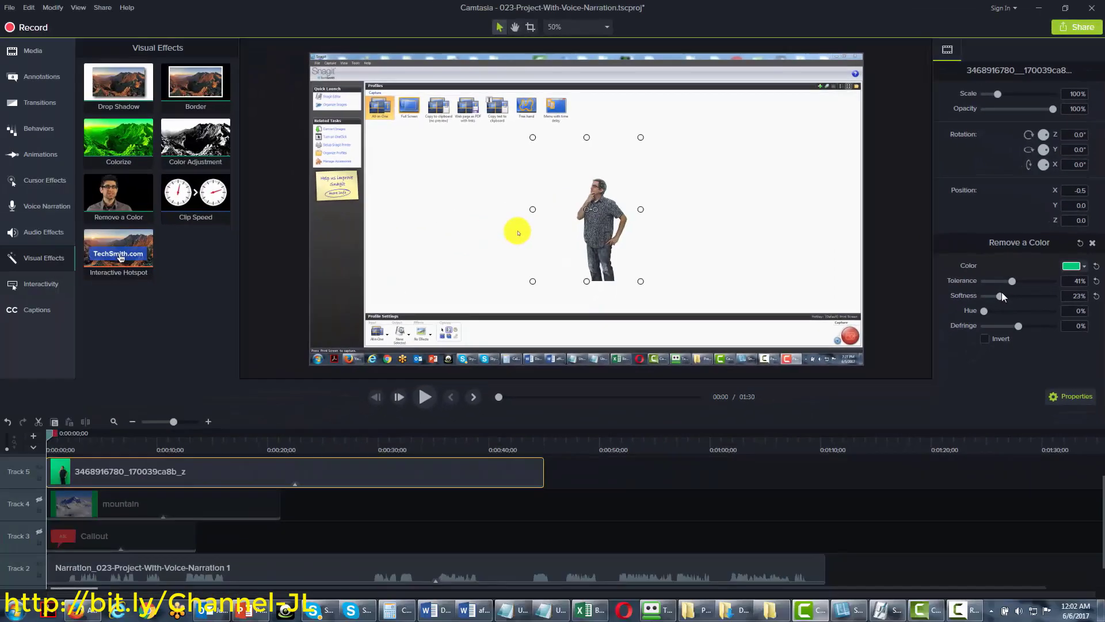
drag(1002, 296, 995, 296)
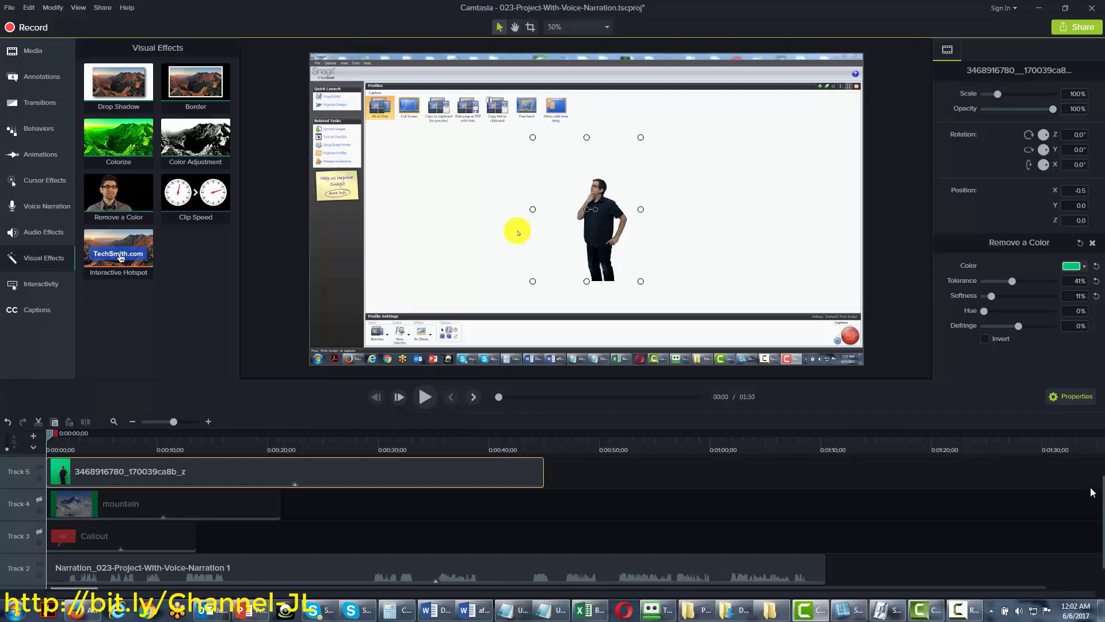
scroll(1094, 492, down, 1)
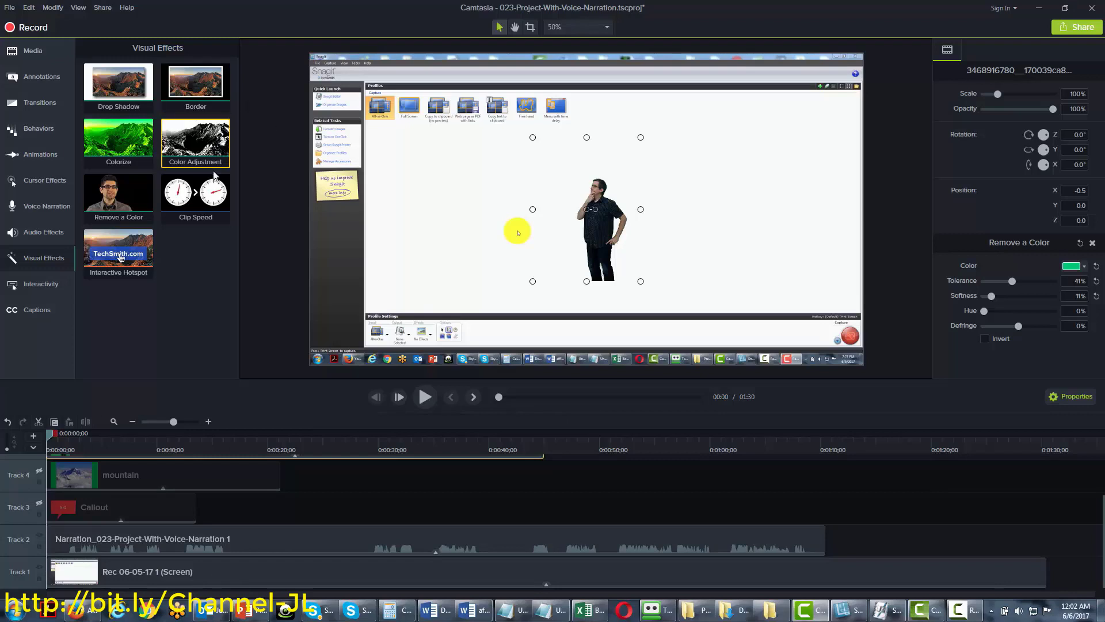
Apply Clip Speed to the Track 1 recording and set its duration to 1:25, about 1.06x speed
drag(201, 192, 178, 560)
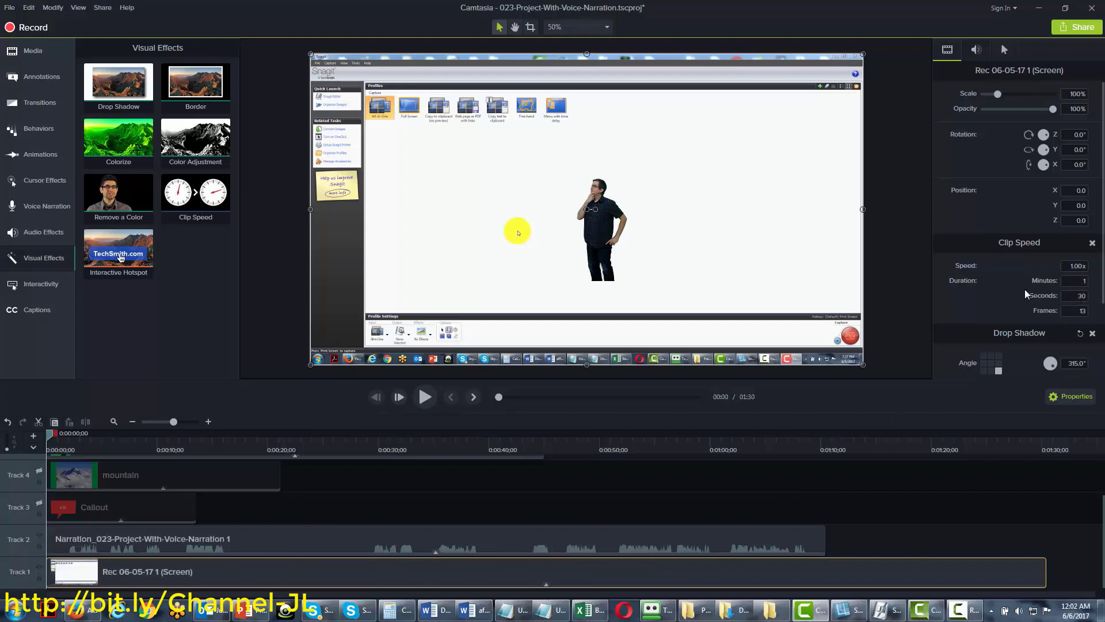
click(1080, 295)
text(50)
key(Return)
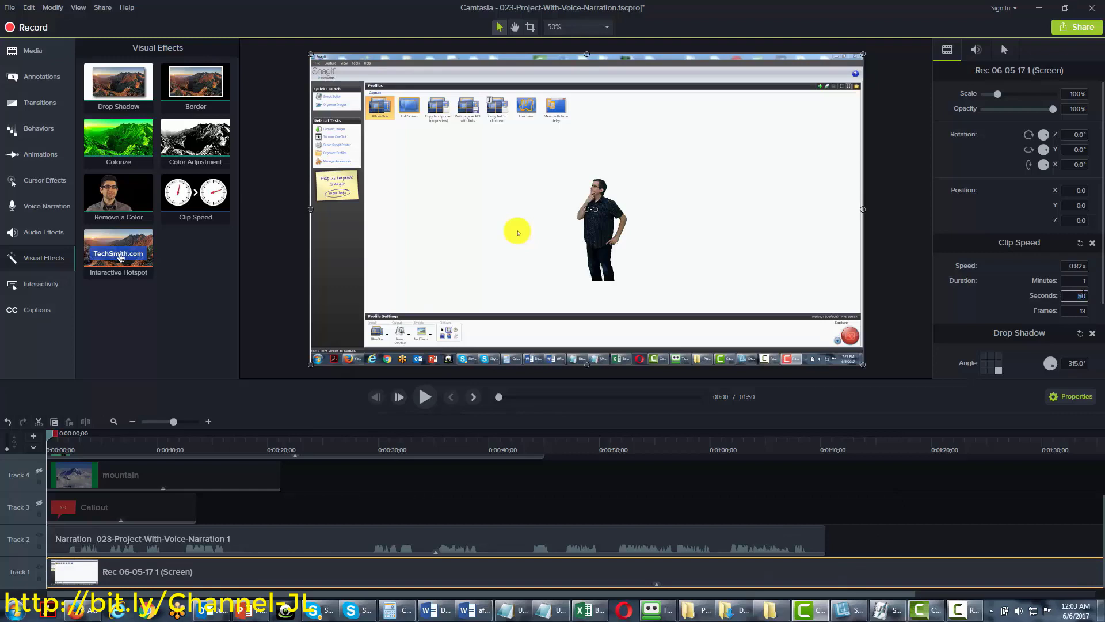
text(25)
key(Return)
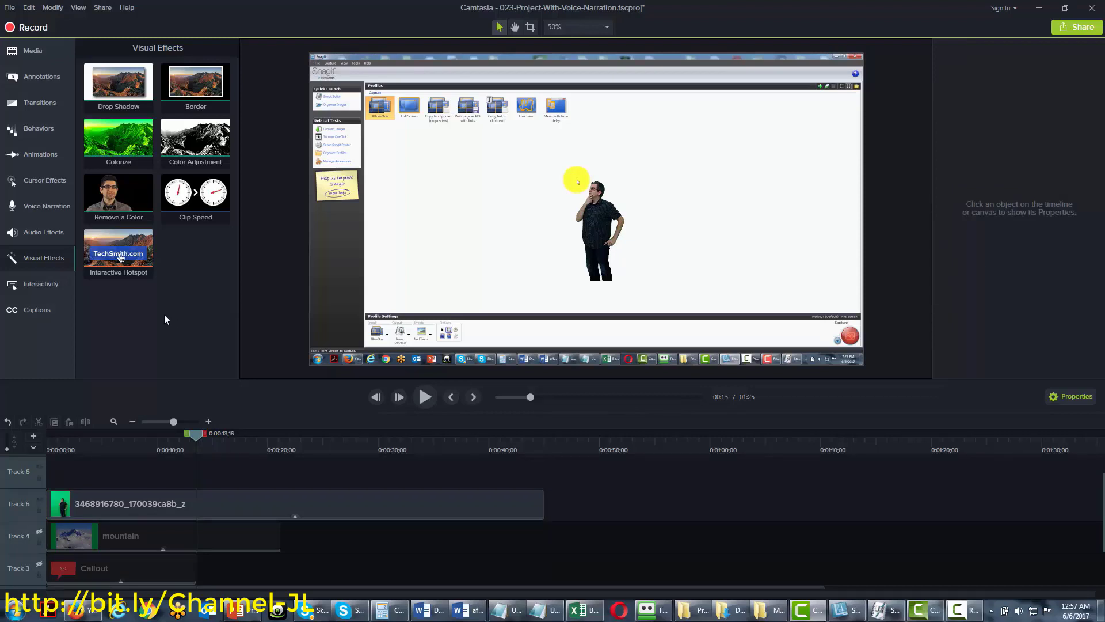
click(30, 73)
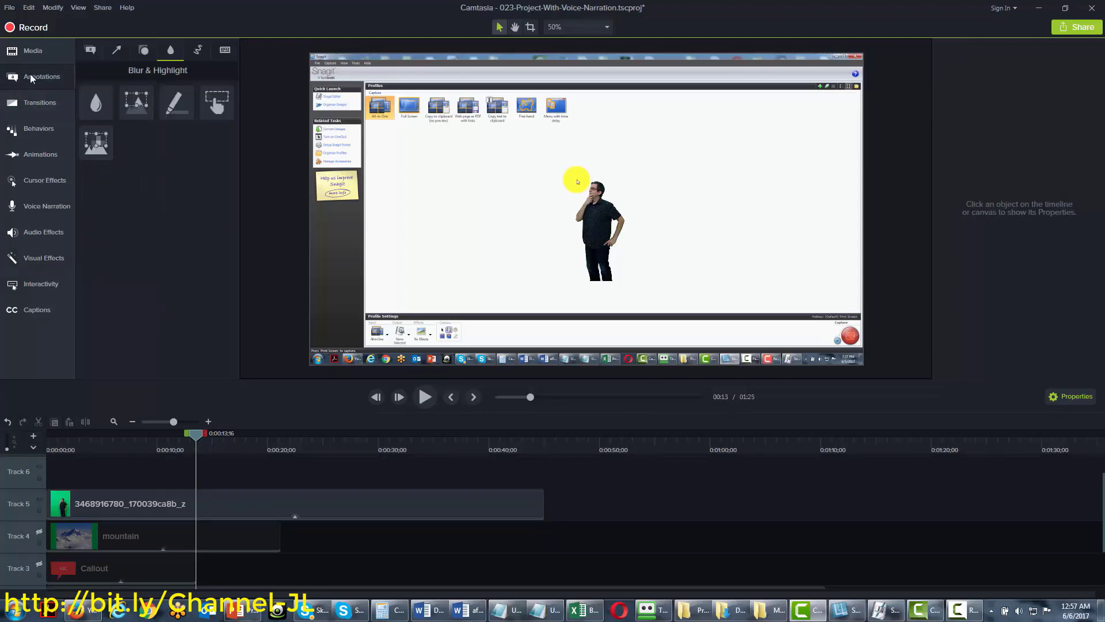
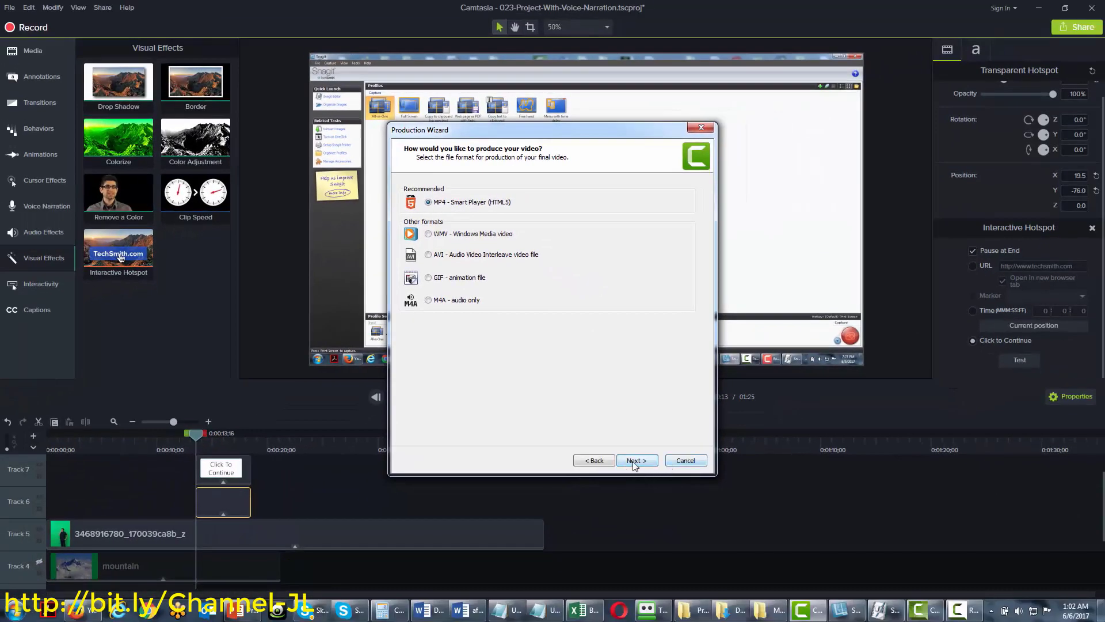
Accept MP4 Smart Player with default player and video options, finish the wizard, and open Interactivity
click(636, 461)
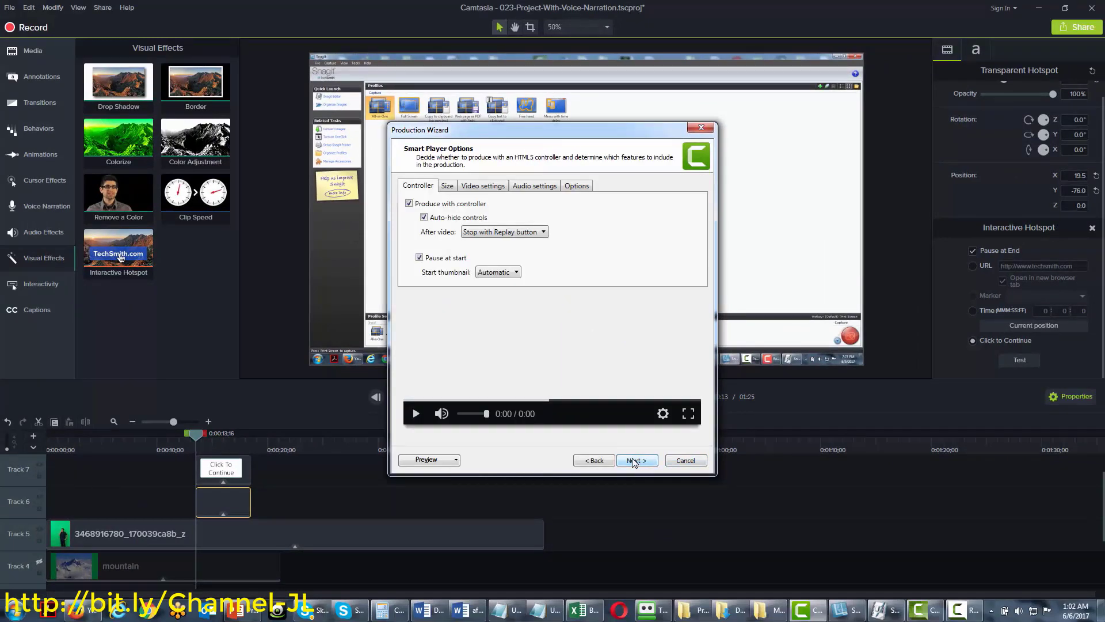
click(629, 461)
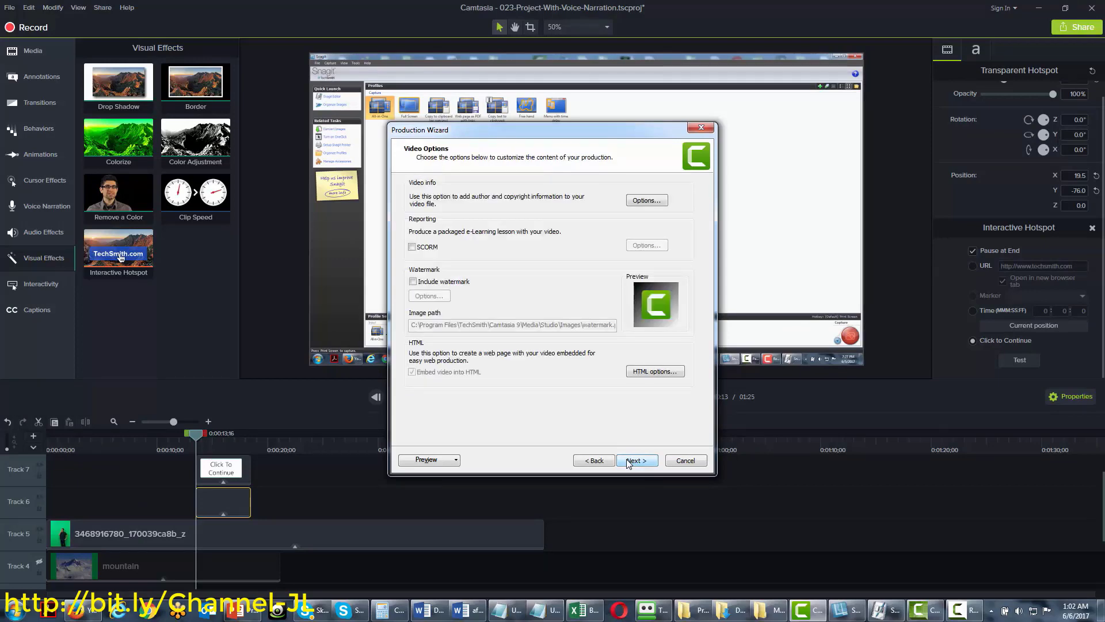
click(629, 462)
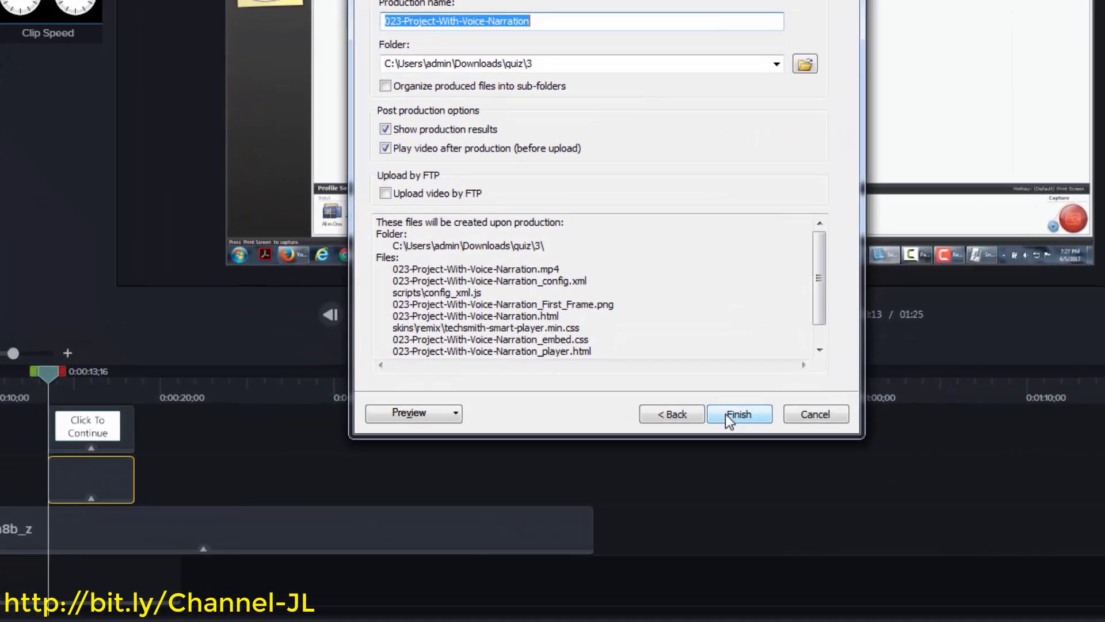
mouse_move(820, 266)
mouse_down()
mouse_move(817, 309)
mouse_move(853, 264)
mouse_up()
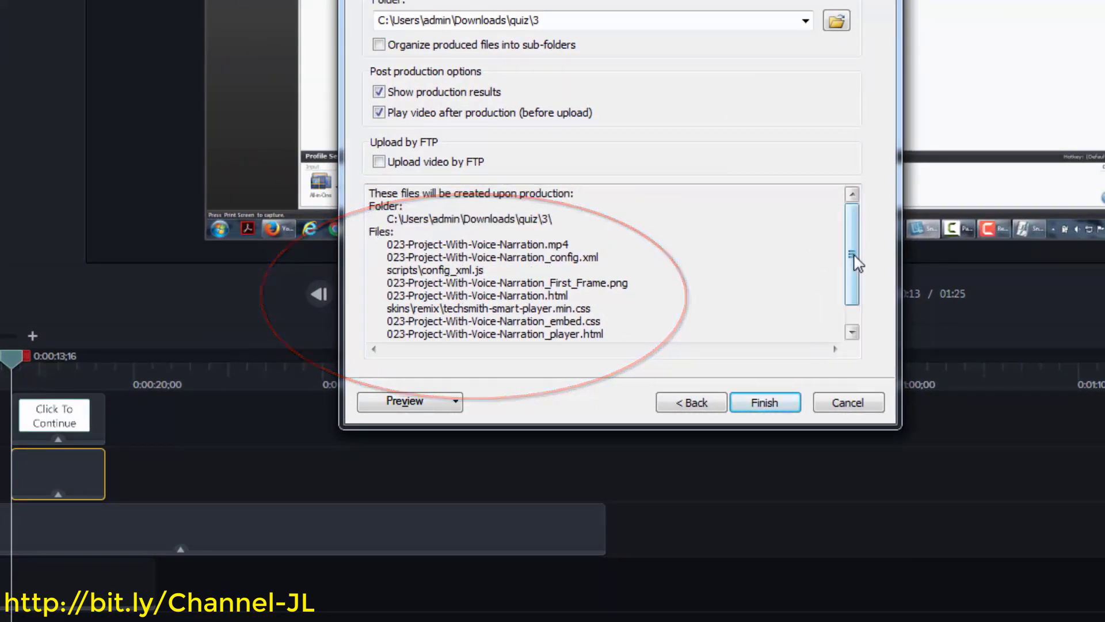
mouse_move(856, 252)
mouse_down()
mouse_move(856, 315)
mouse_move(857, 247)
mouse_up()
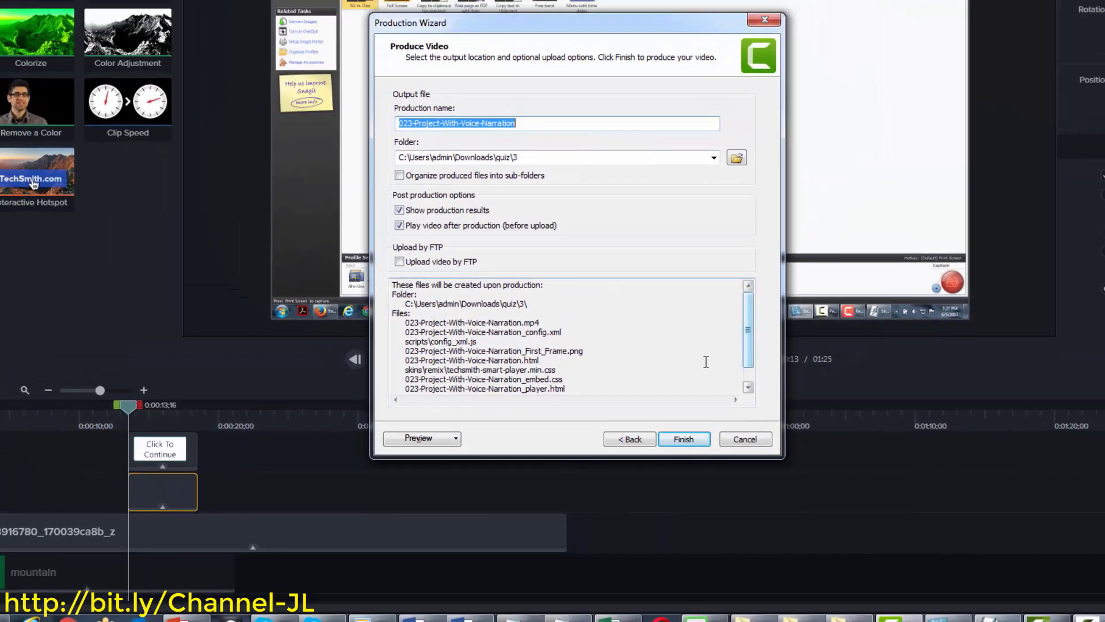
click(392, 435)
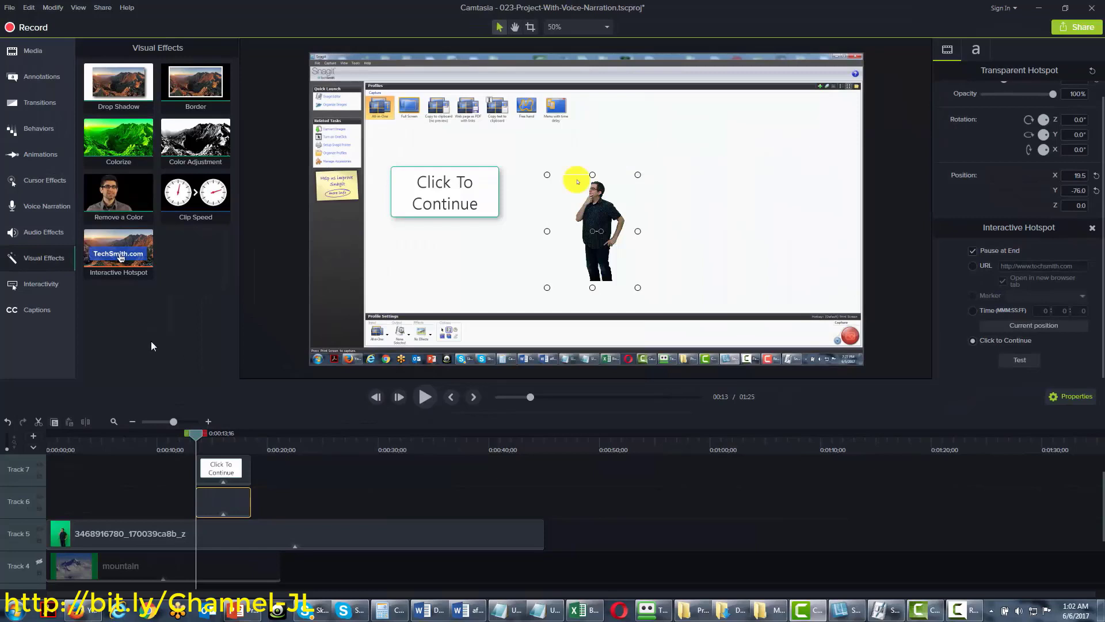
click(118, 253)
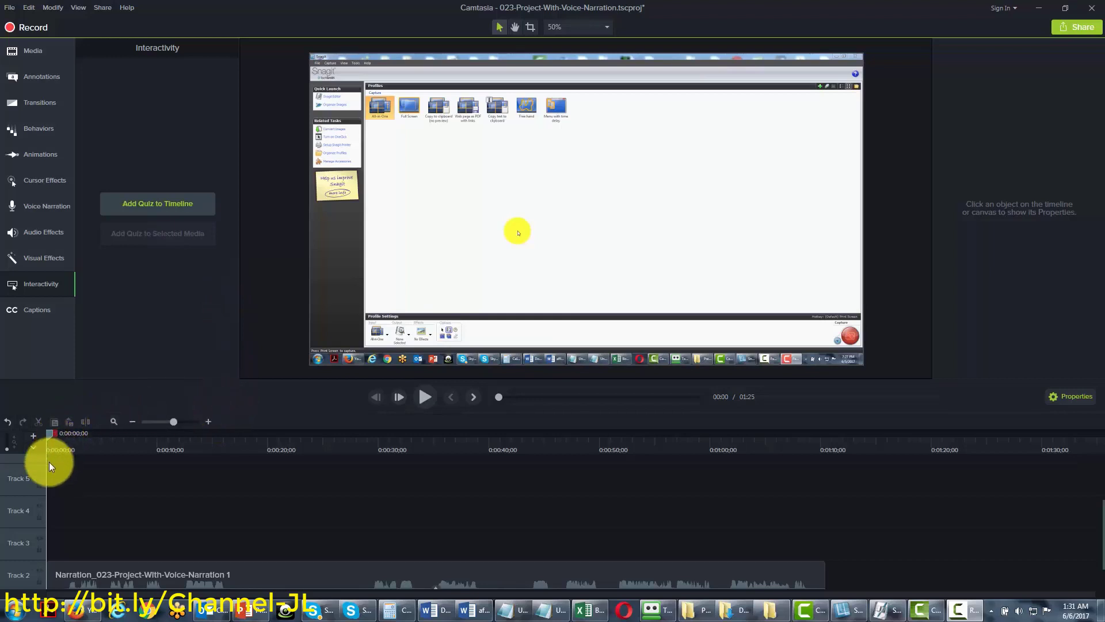
Show the quiz row and add a quiz named 'Survey' at about 1:08
click(33, 447)
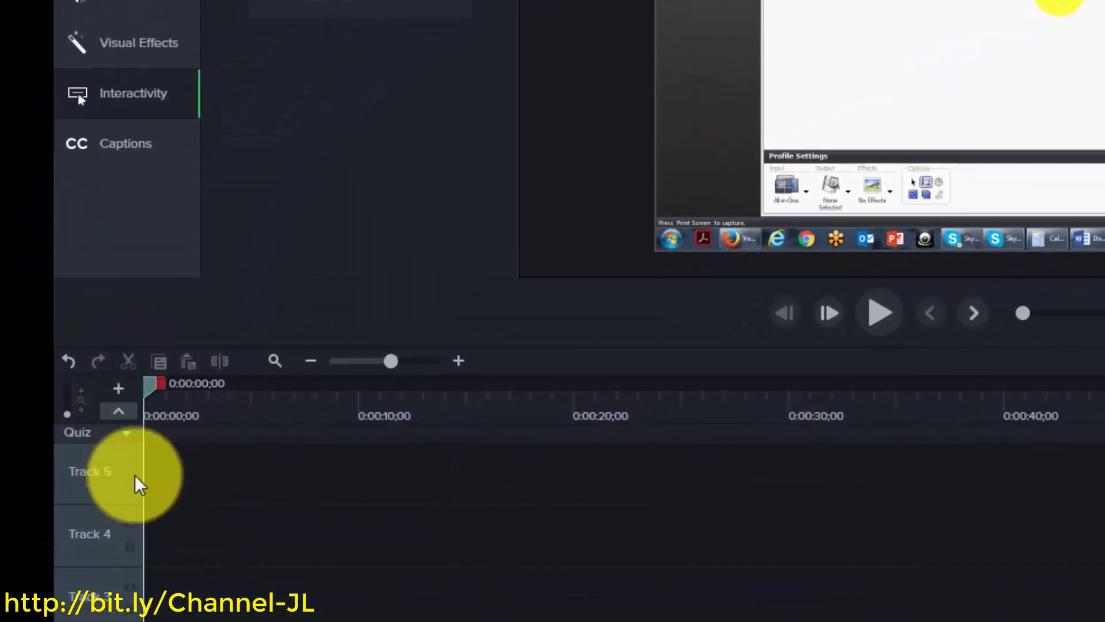
click(129, 439)
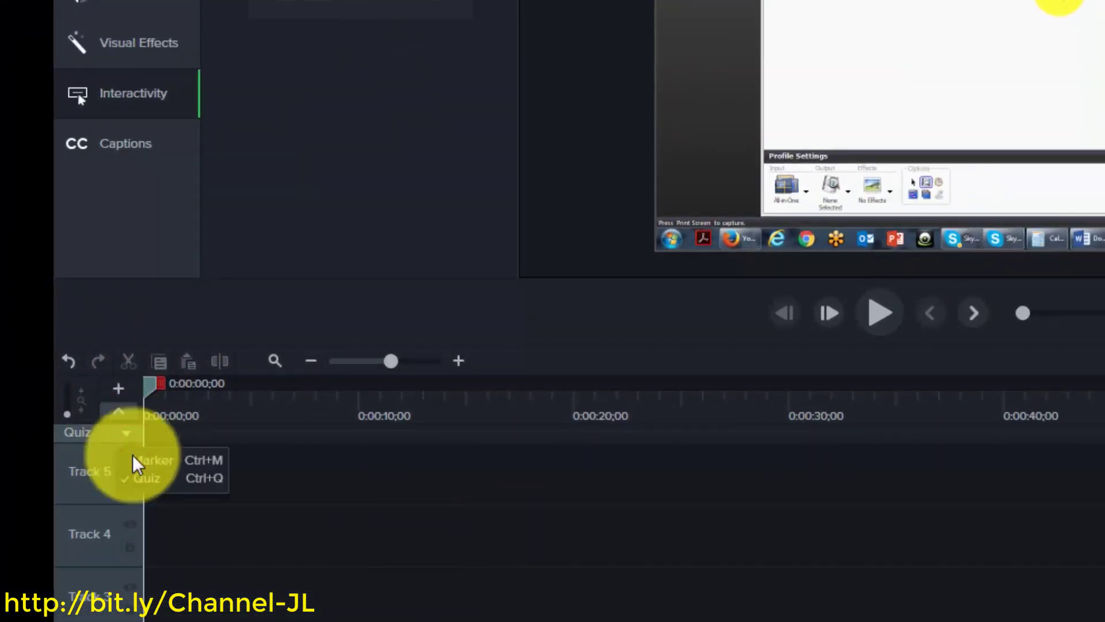
click(136, 488)
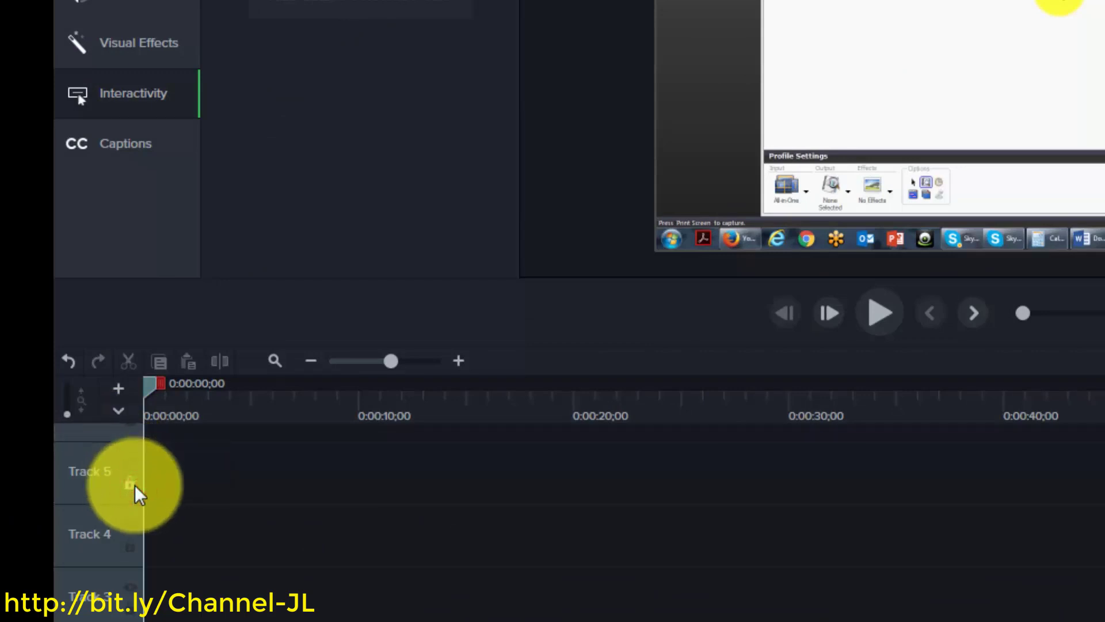
click(118, 410)
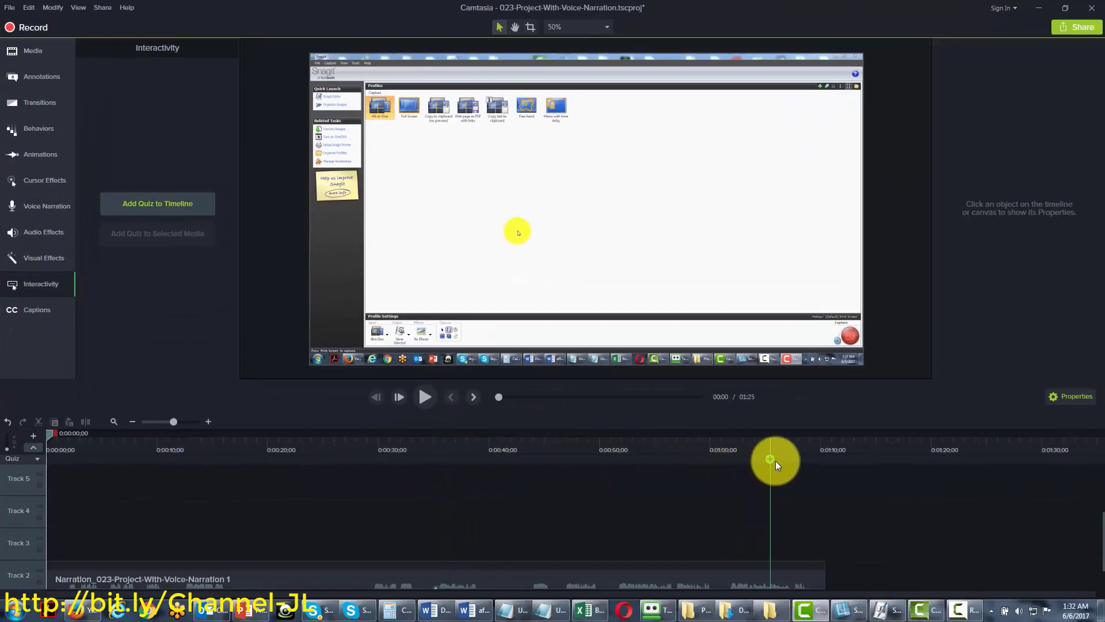
click(807, 458)
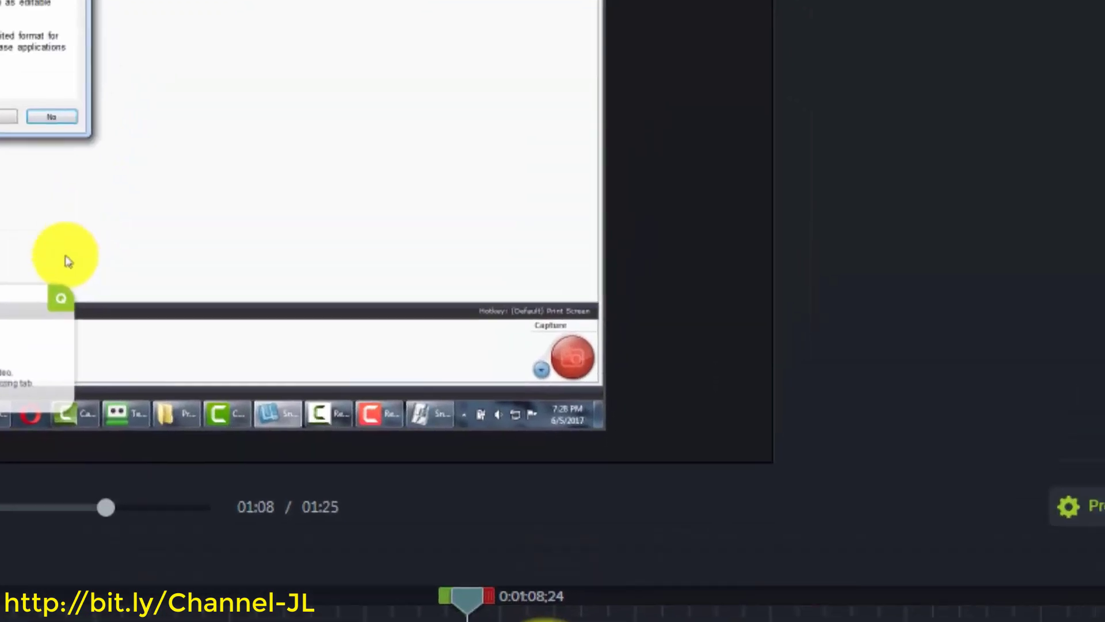
text(Survey)
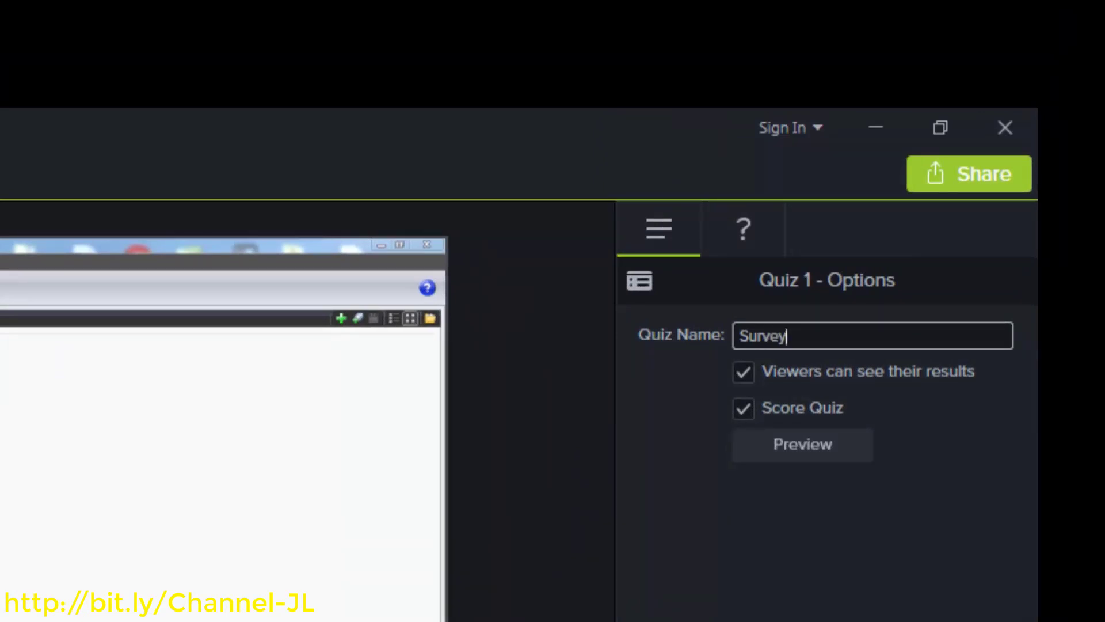
click(860, 600)
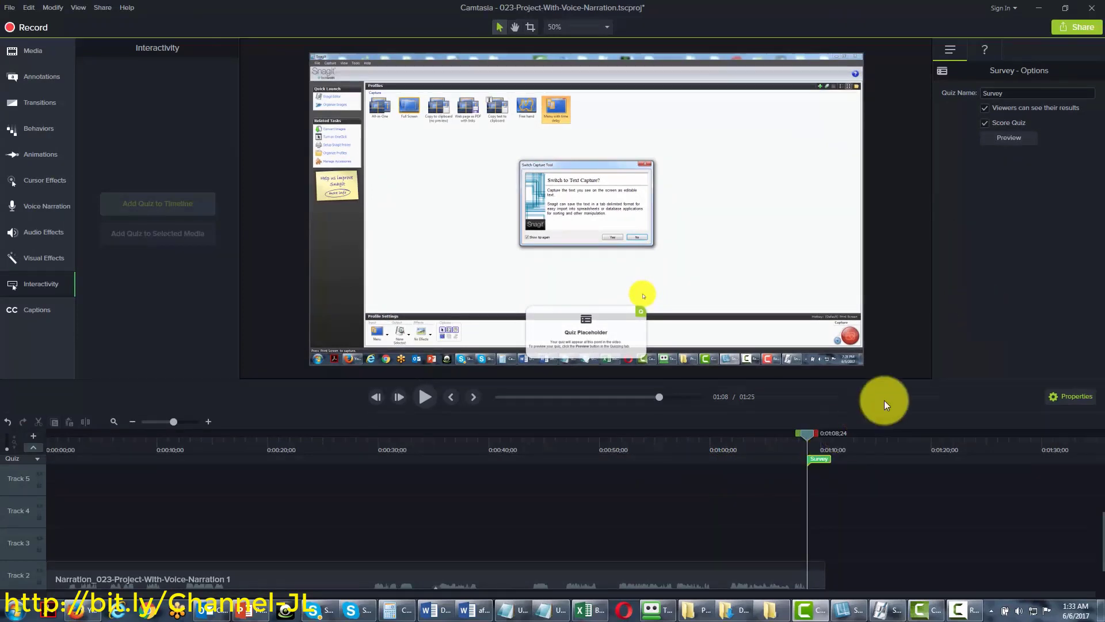
Paste the purchase-timing question as Multiple Choice with answers Today, Next Month and Never
click(985, 51)
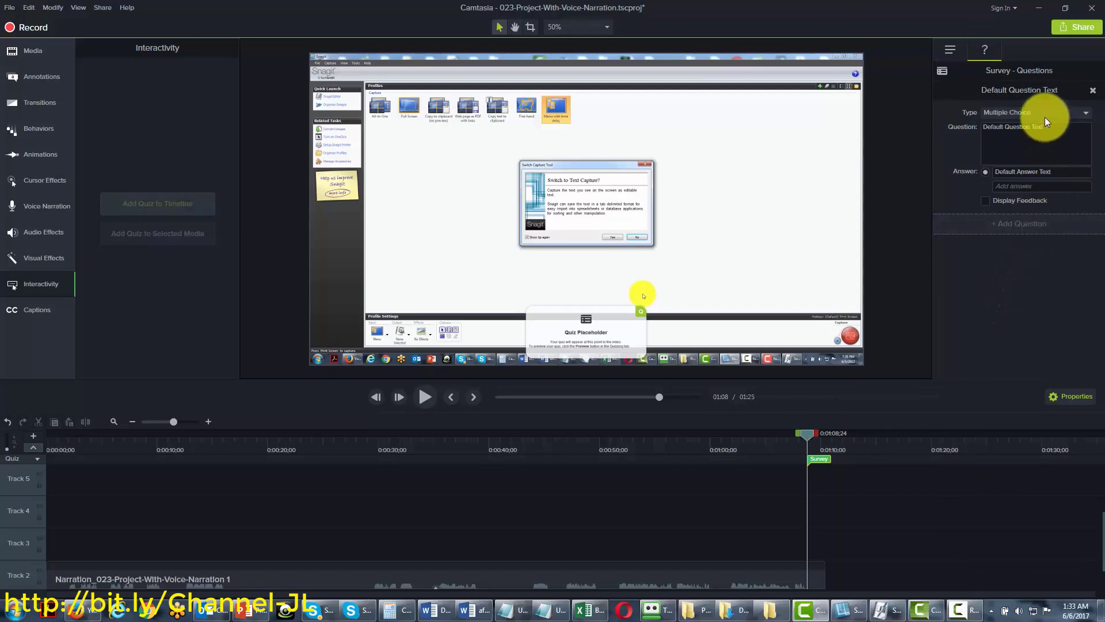
click(1059, 112)
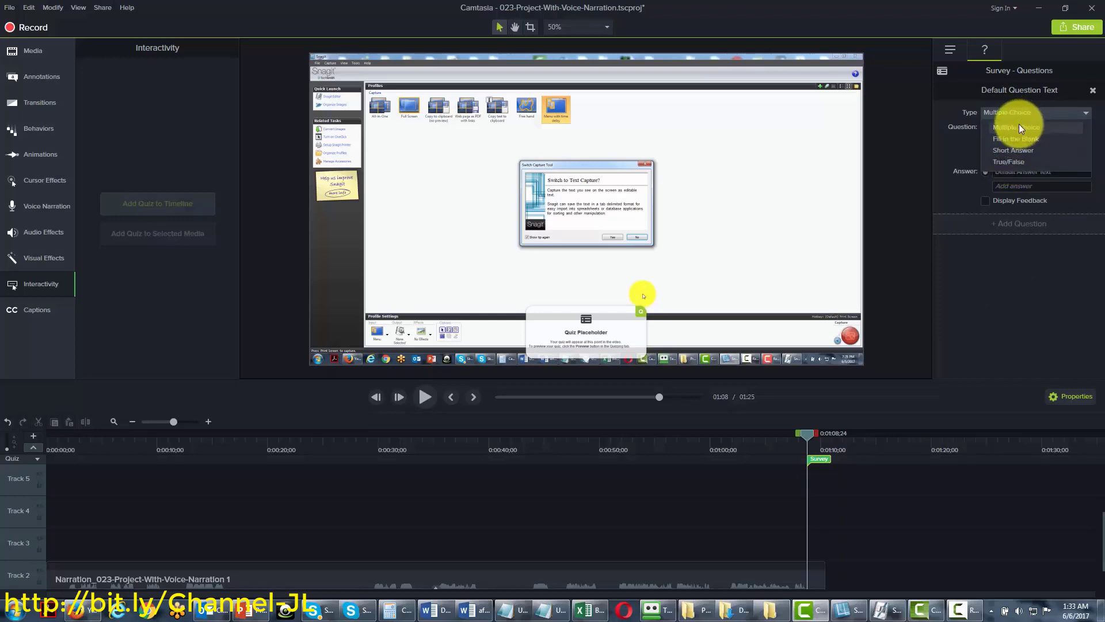
click(1019, 127)
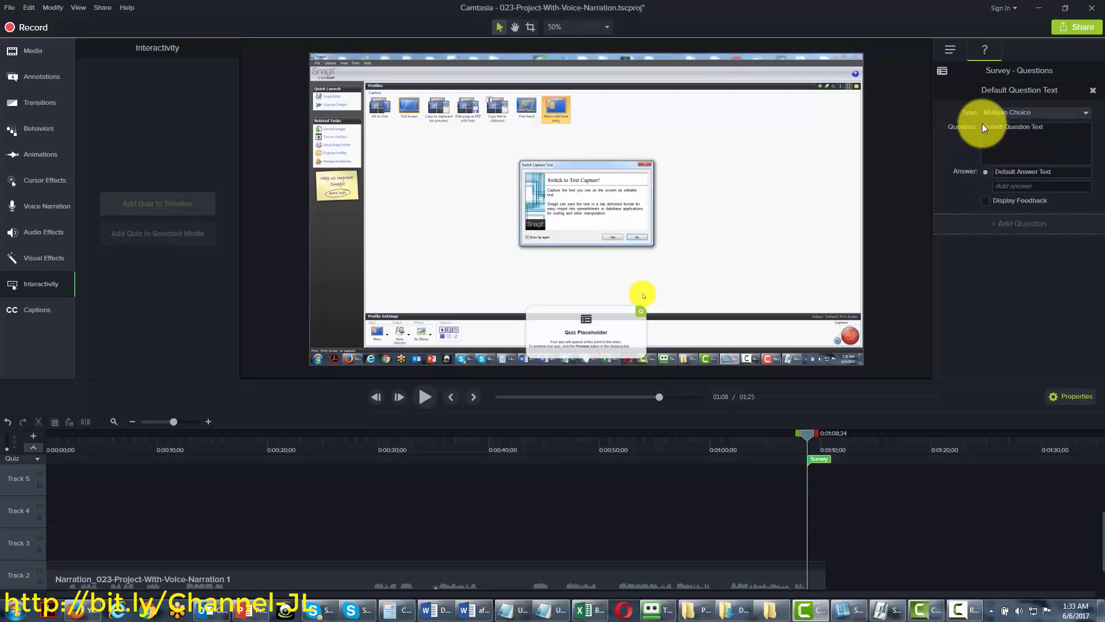
click(1019, 134)
text(When Are You More Likely to Purchase A Product Like the One You've Seen?)
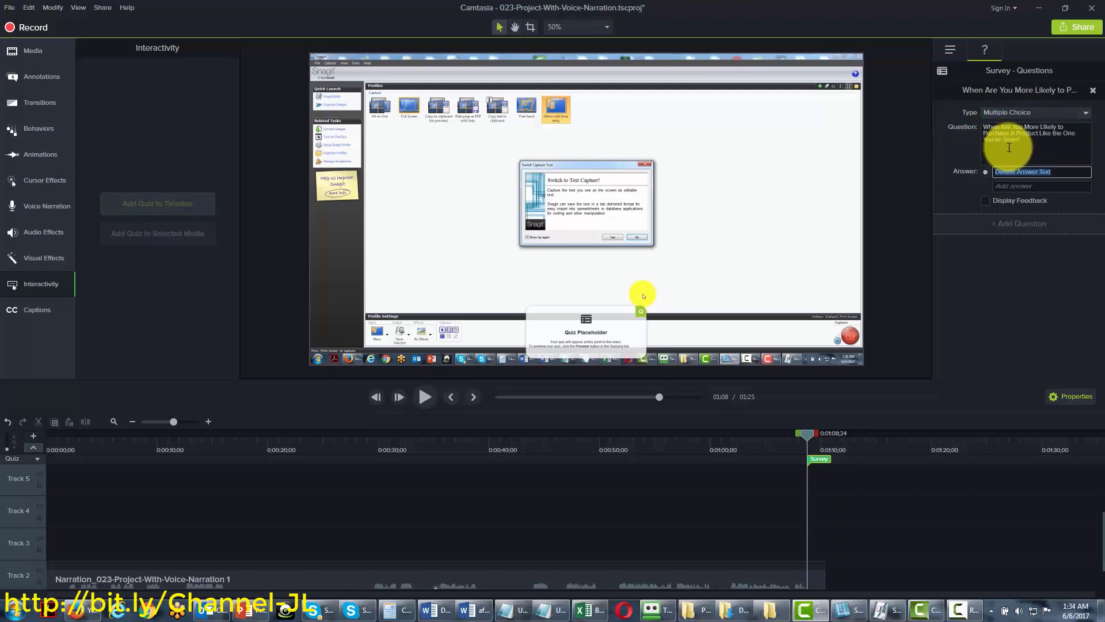
click(1006, 171)
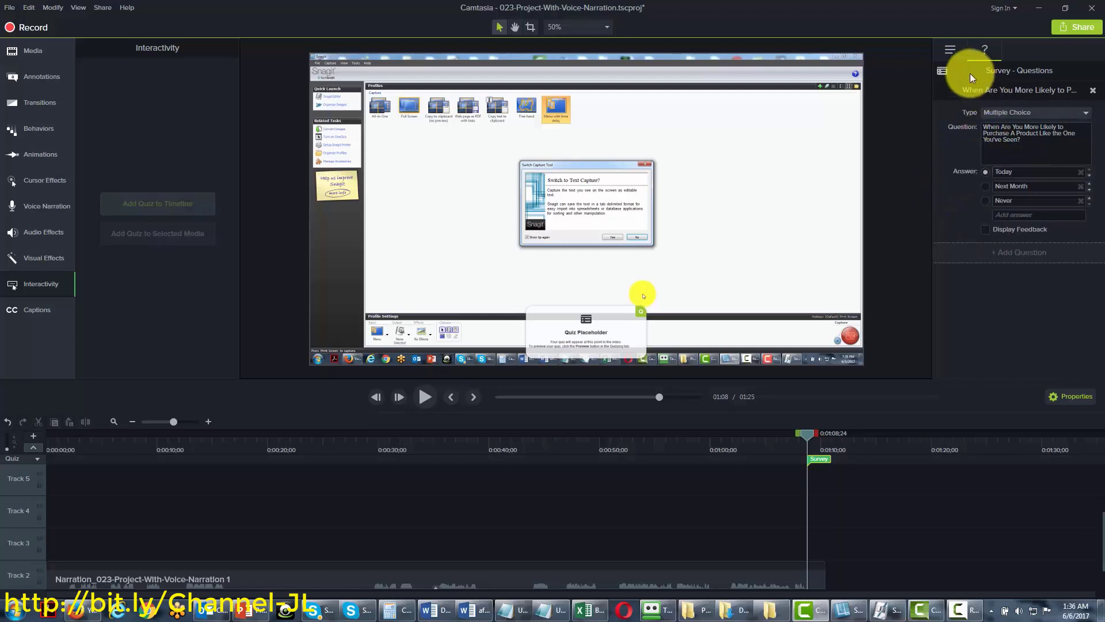
Review the quiz options, then enable Display Feedback for the question
click(950, 48)
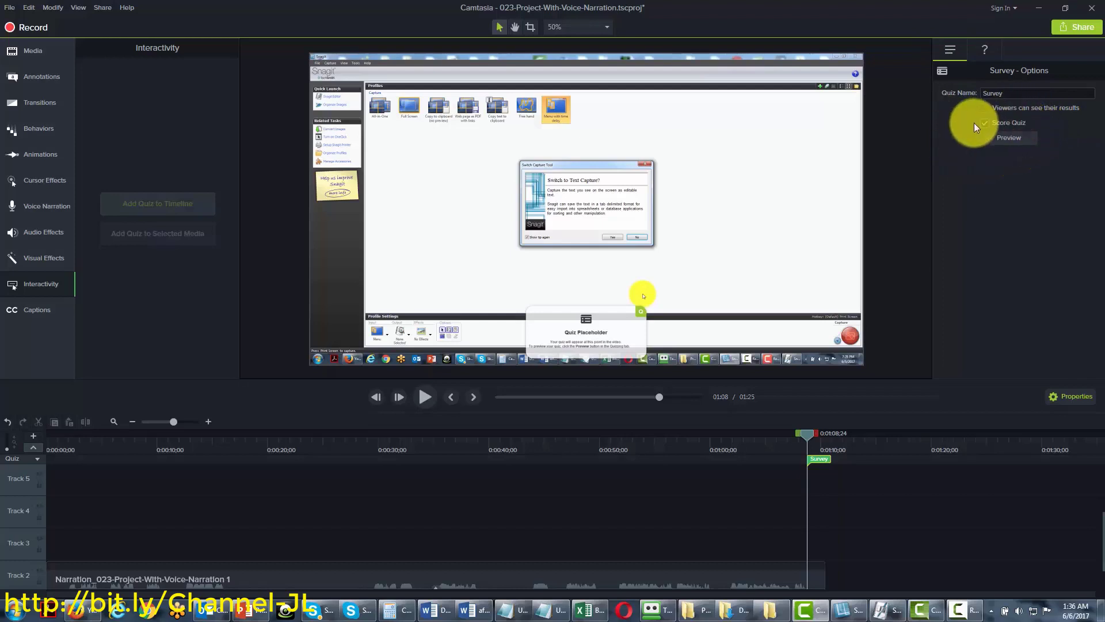
click(985, 50)
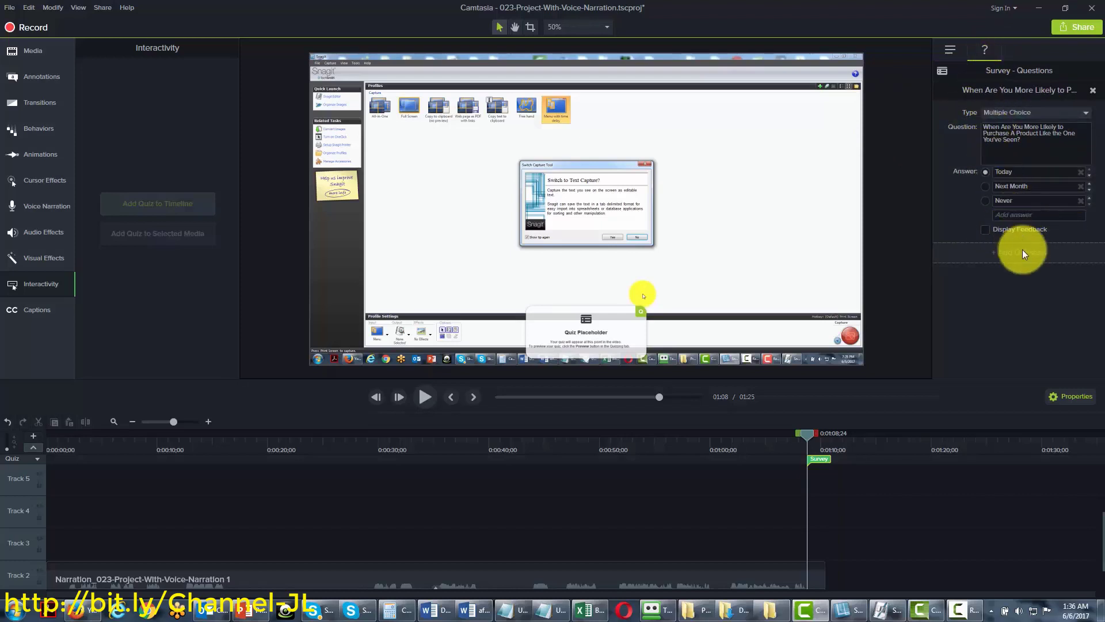
click(986, 229)
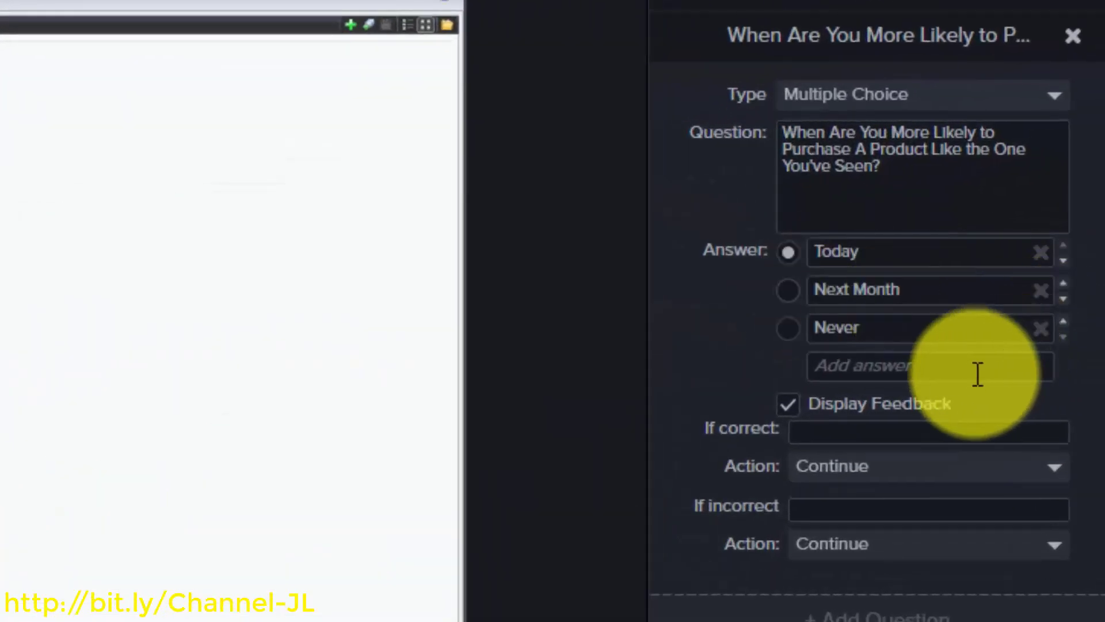
click(882, 430)
text(Click To Get 25% Off Instantly today)
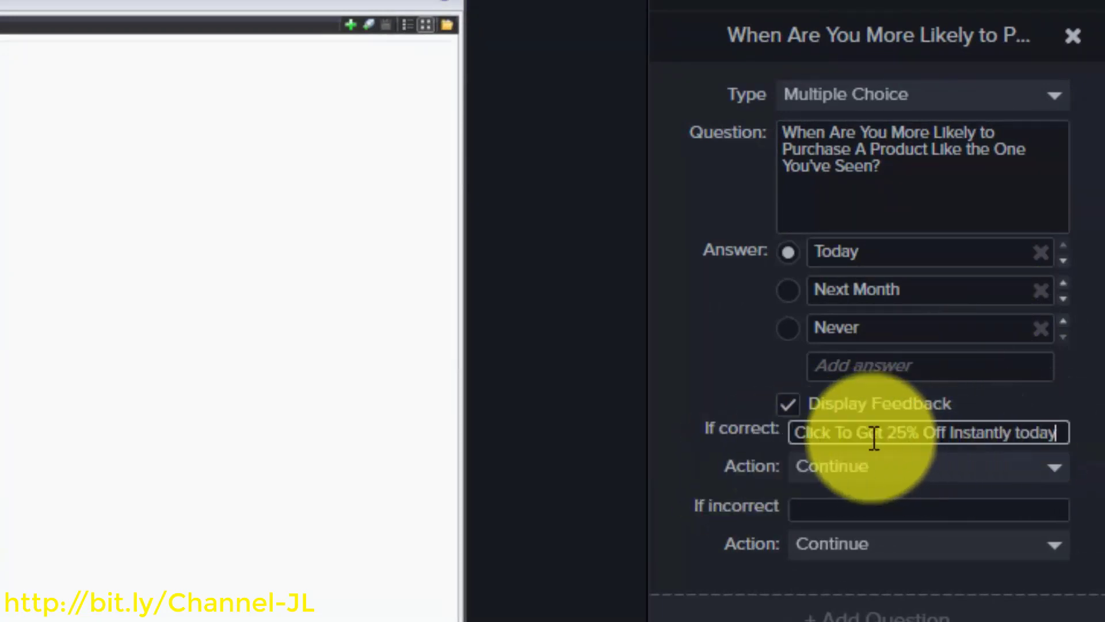
click(1044, 464)
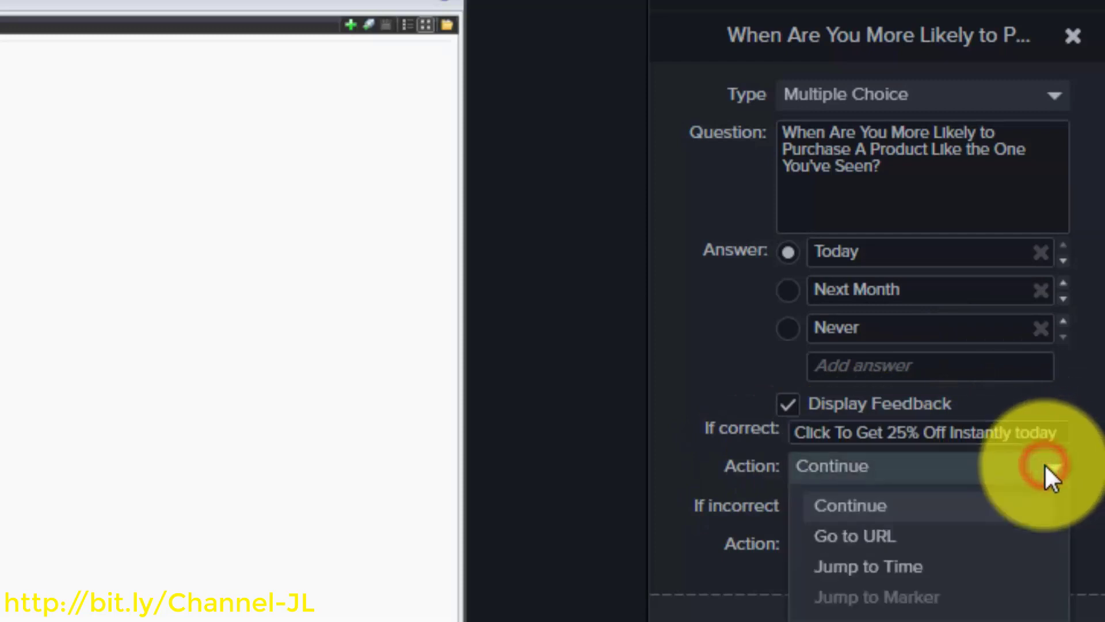
click(879, 535)
click(844, 504)
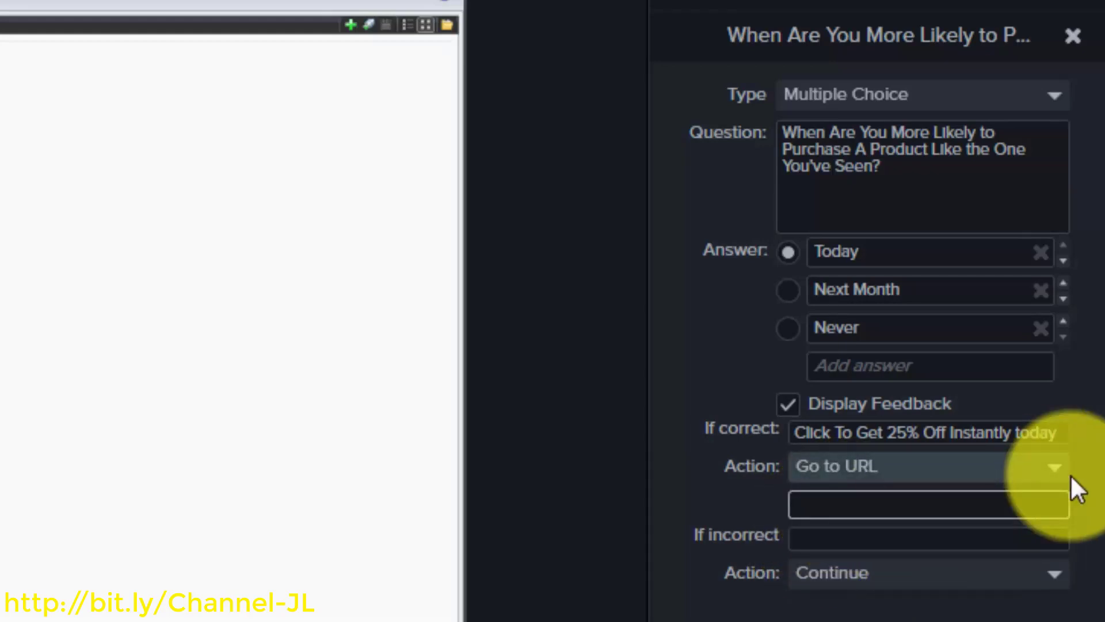
text(http://google.com)
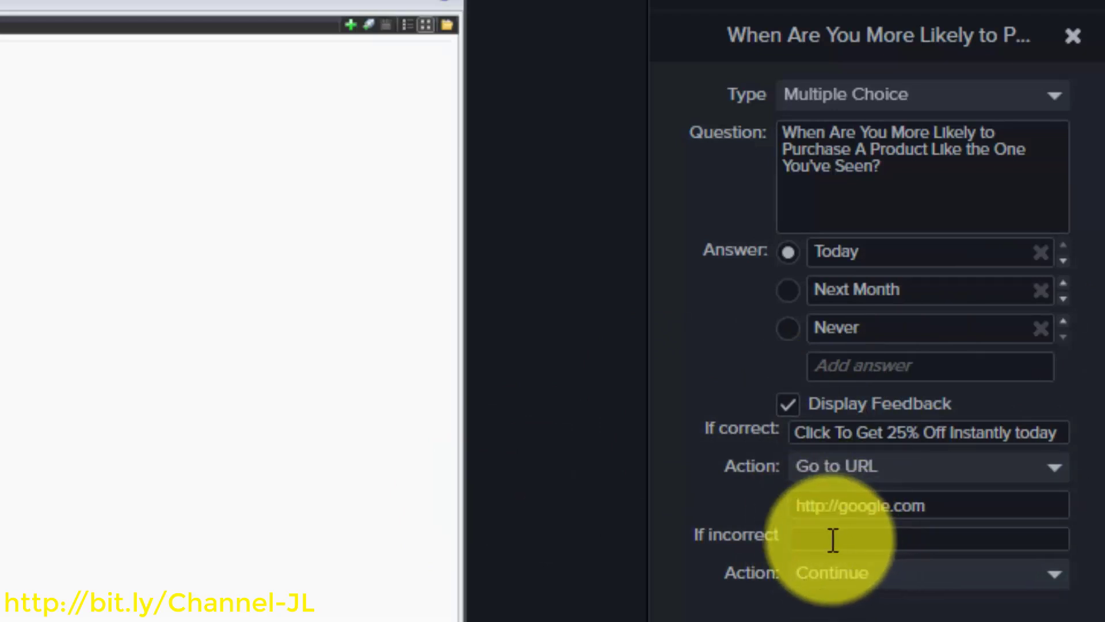
text(Click Here To Get More Information on How It Works)
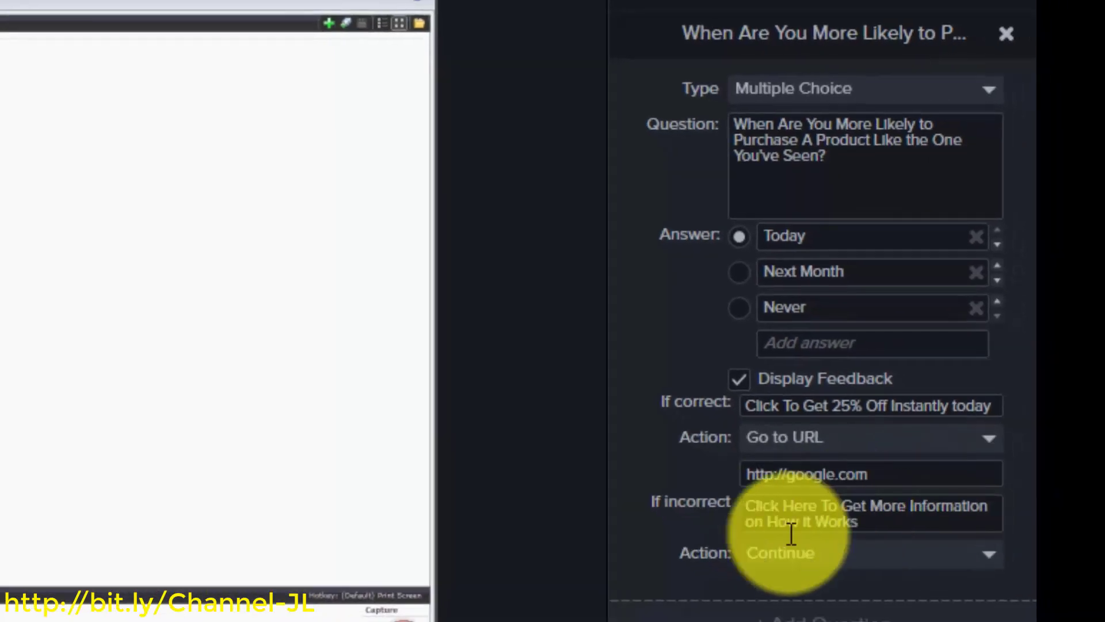
click(908, 559)
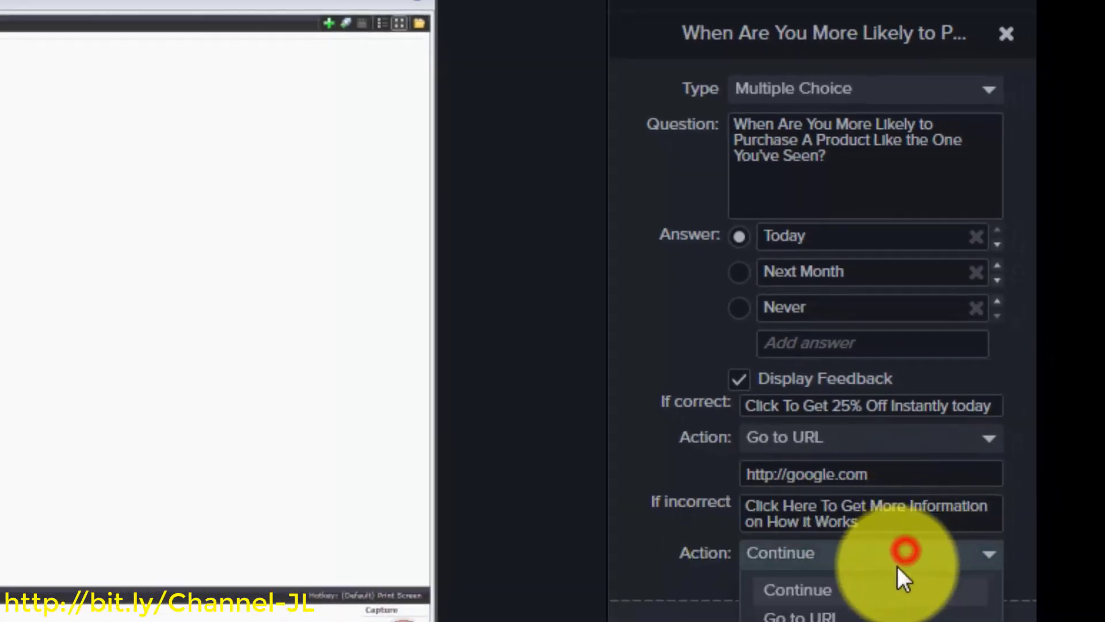
click(822, 615)
click(784, 588)
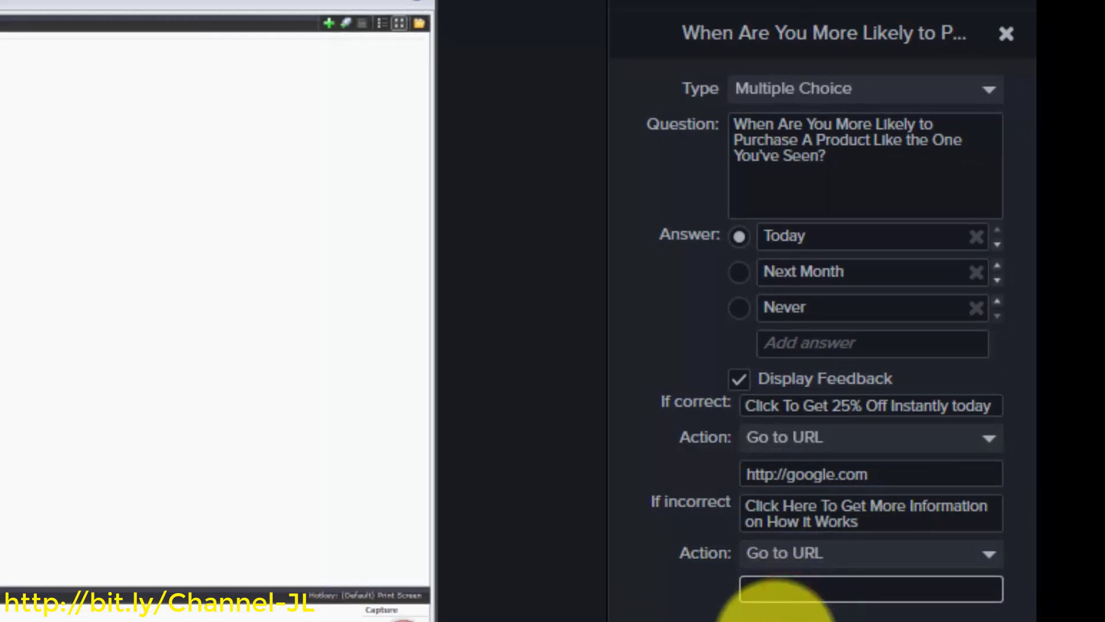
text(http://yahoo.com)
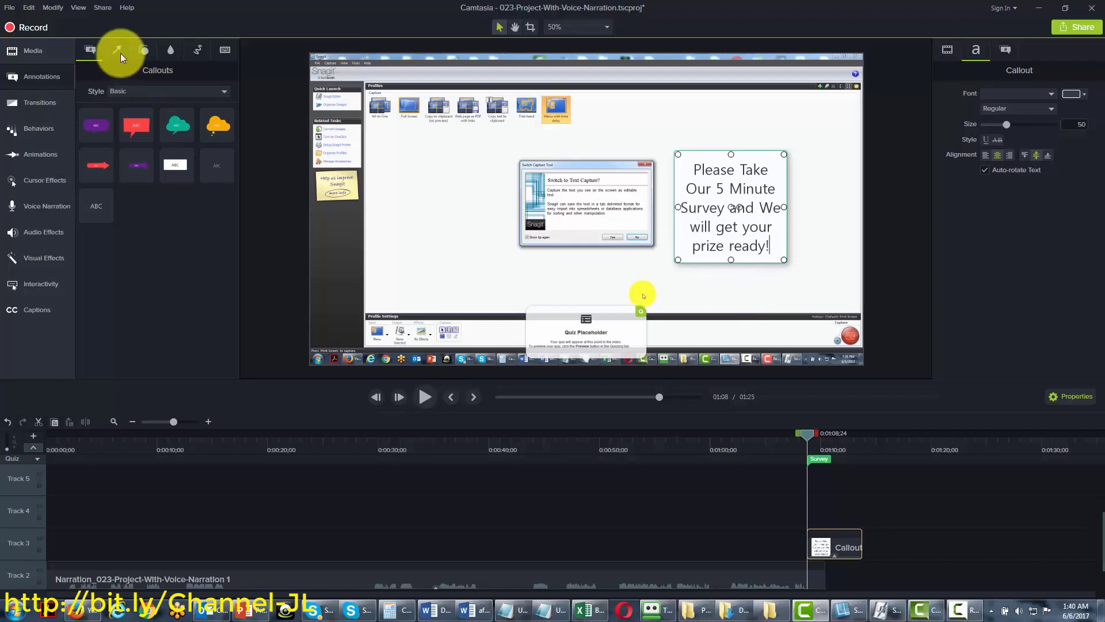
Start a New Custom Production from the Share menu using MP4 Smart Player (HTML5)
click(102, 10)
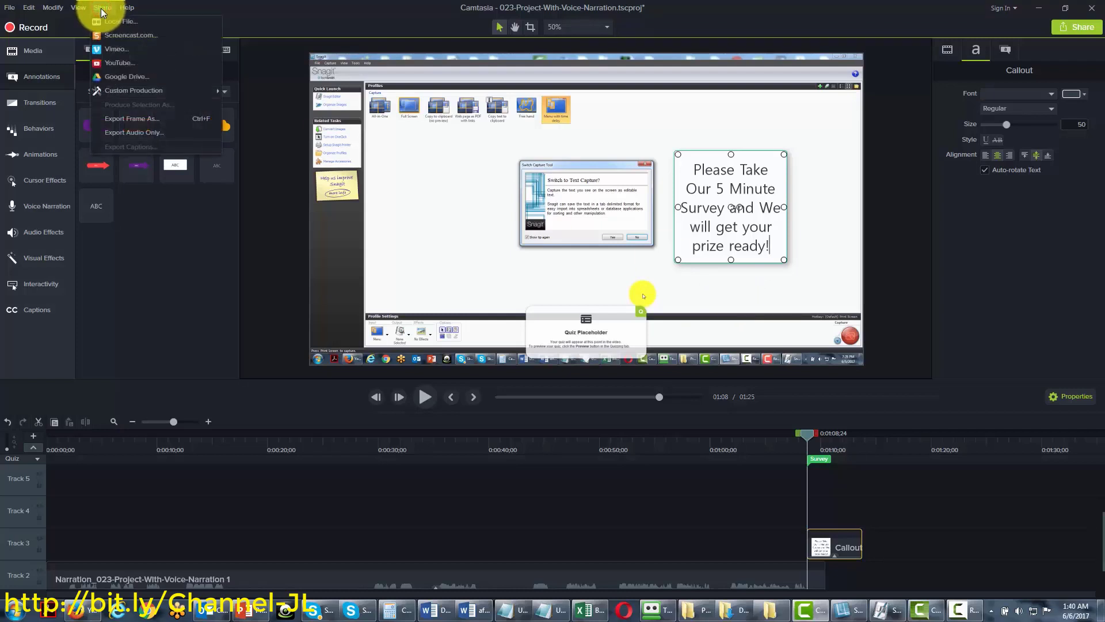
mouse_move(136, 88)
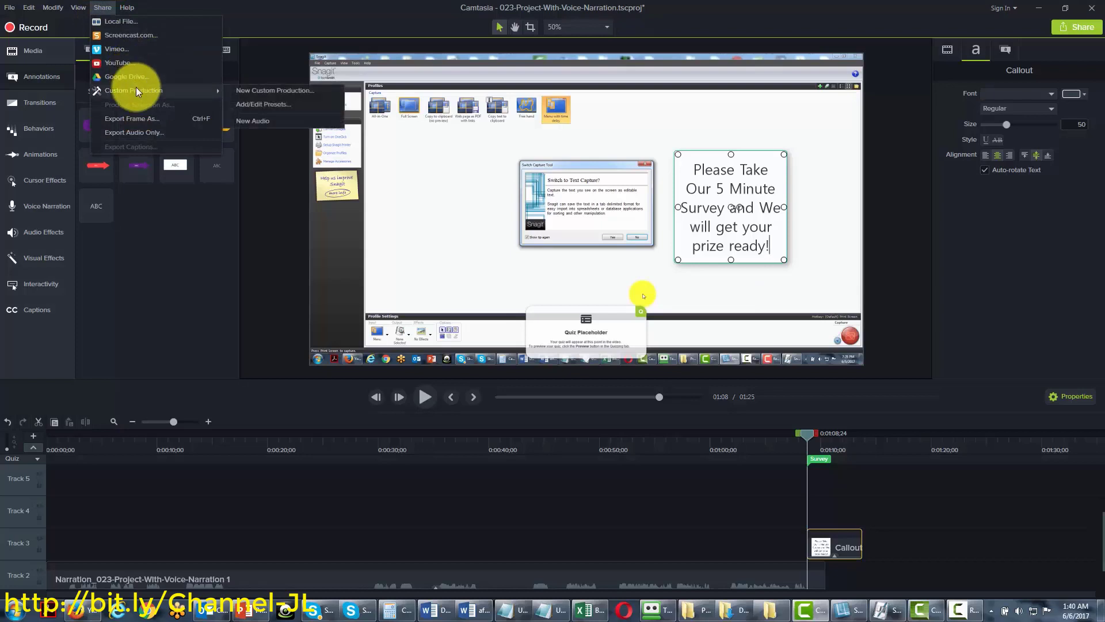
click(261, 92)
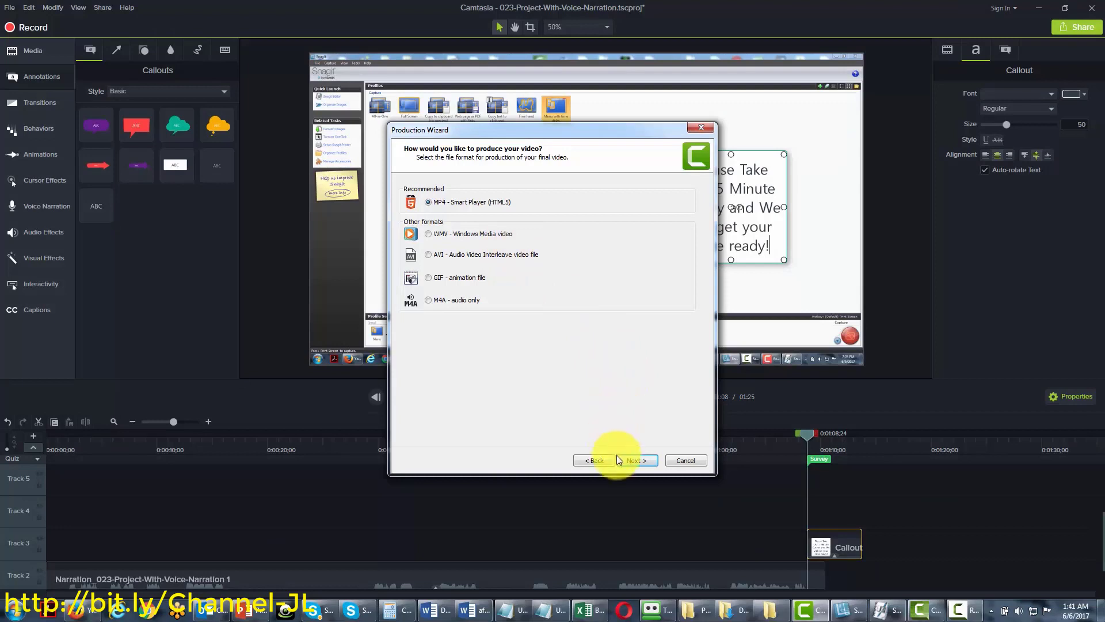
Review the Controller, Size, Video, Audio and Options tabs, then advance to Quiz Reporting Options
click(633, 461)
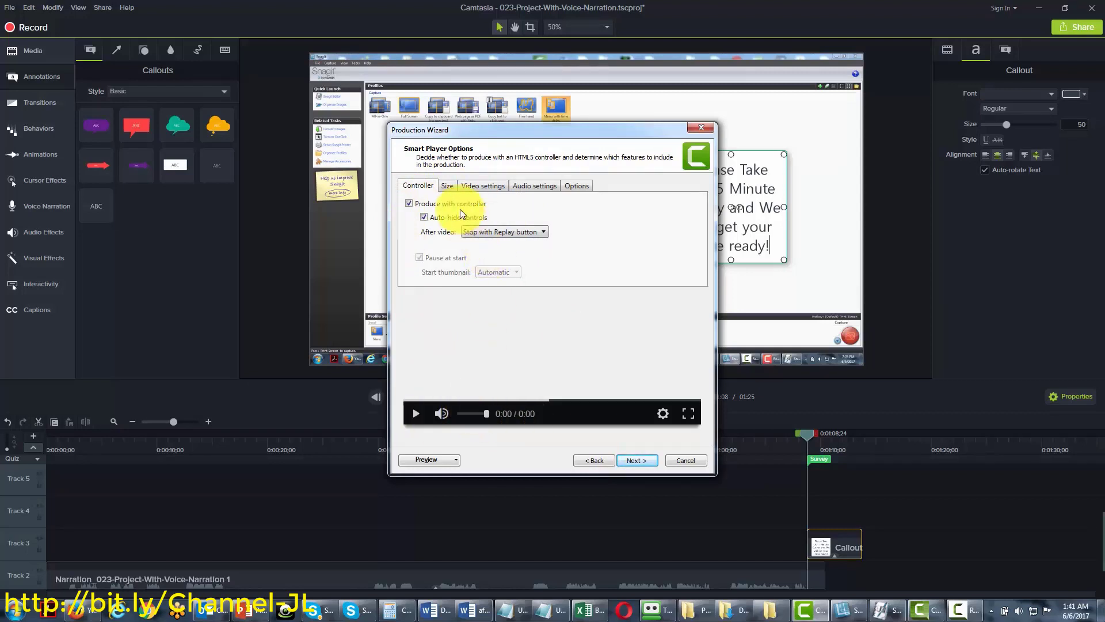
click(446, 187)
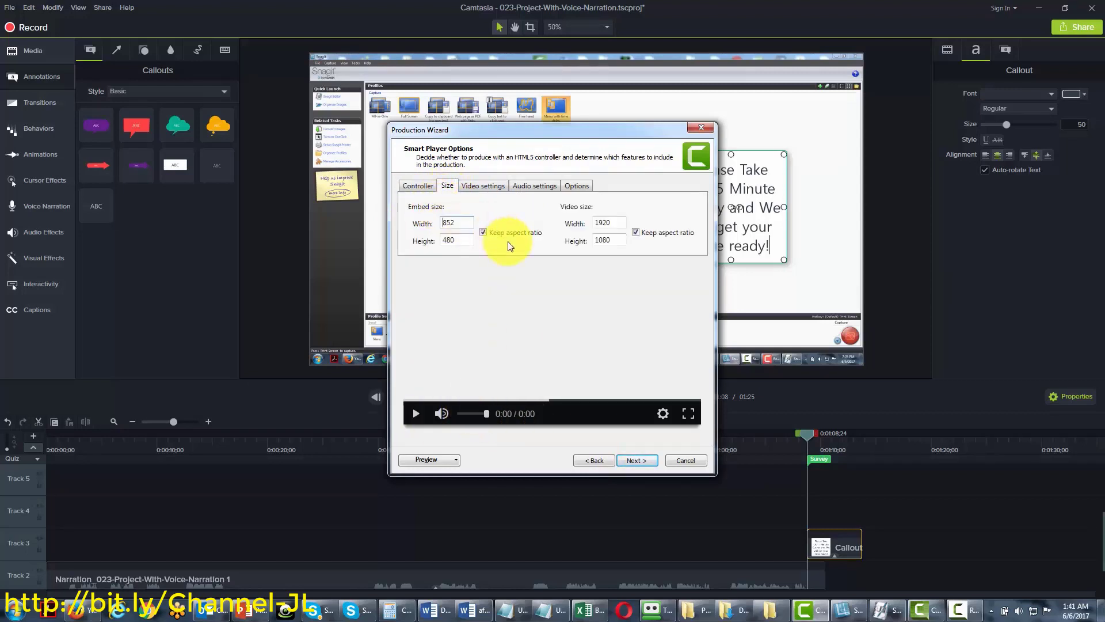
click(495, 186)
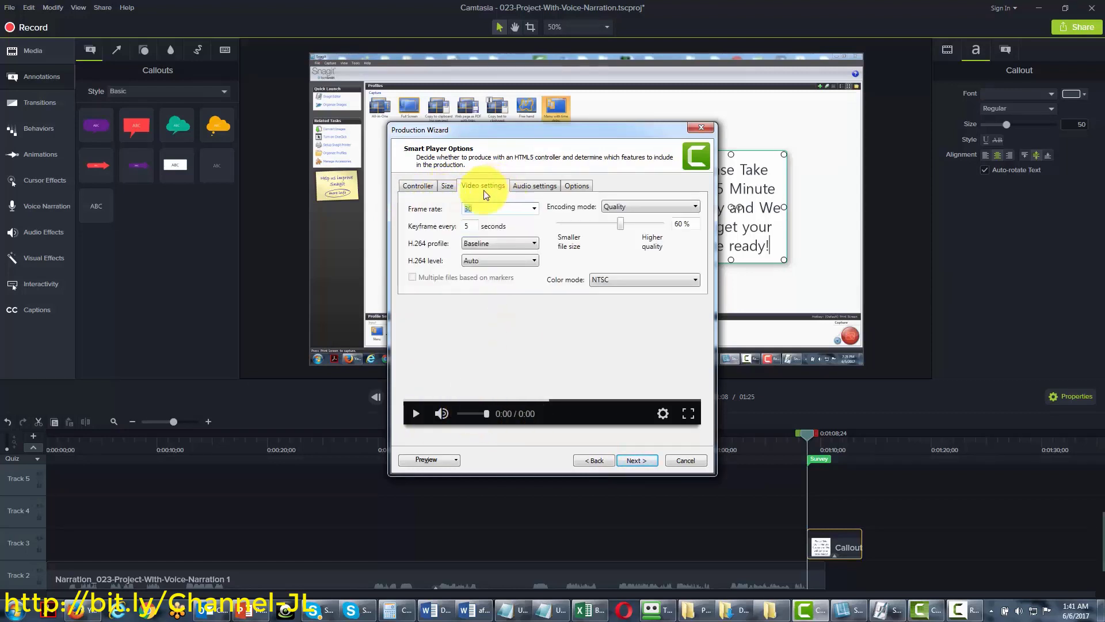
click(527, 183)
click(574, 190)
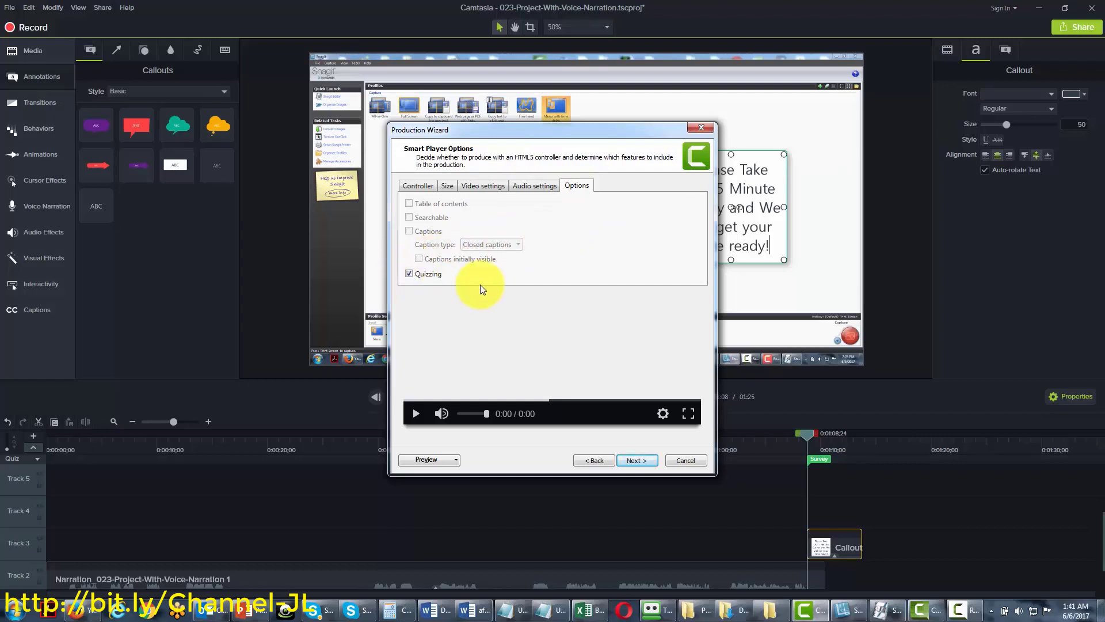
click(626, 460)
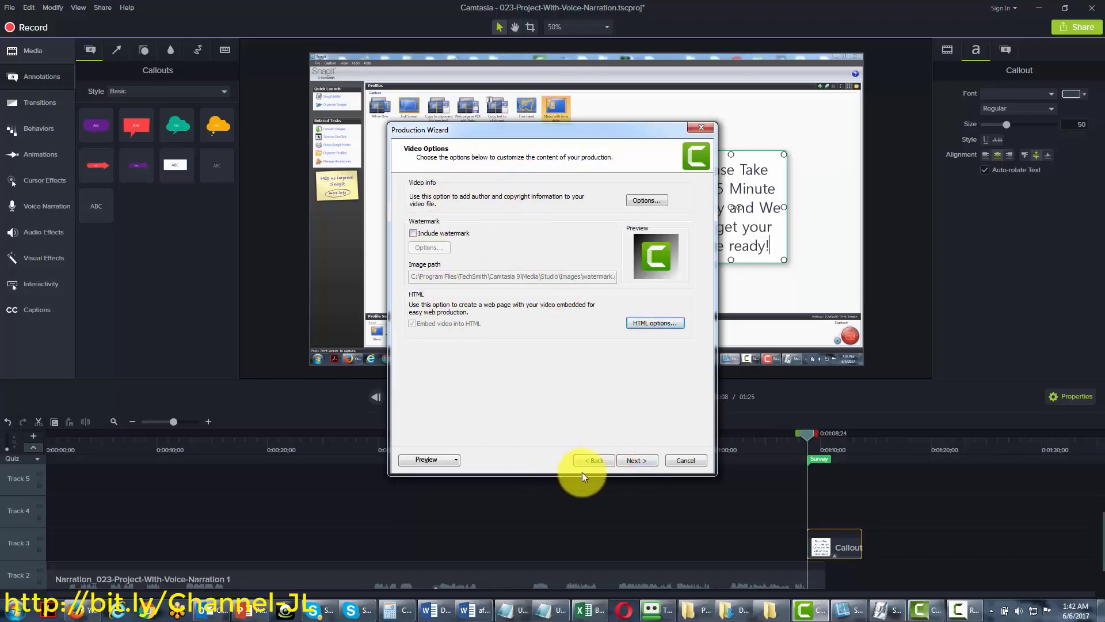
click(634, 461)
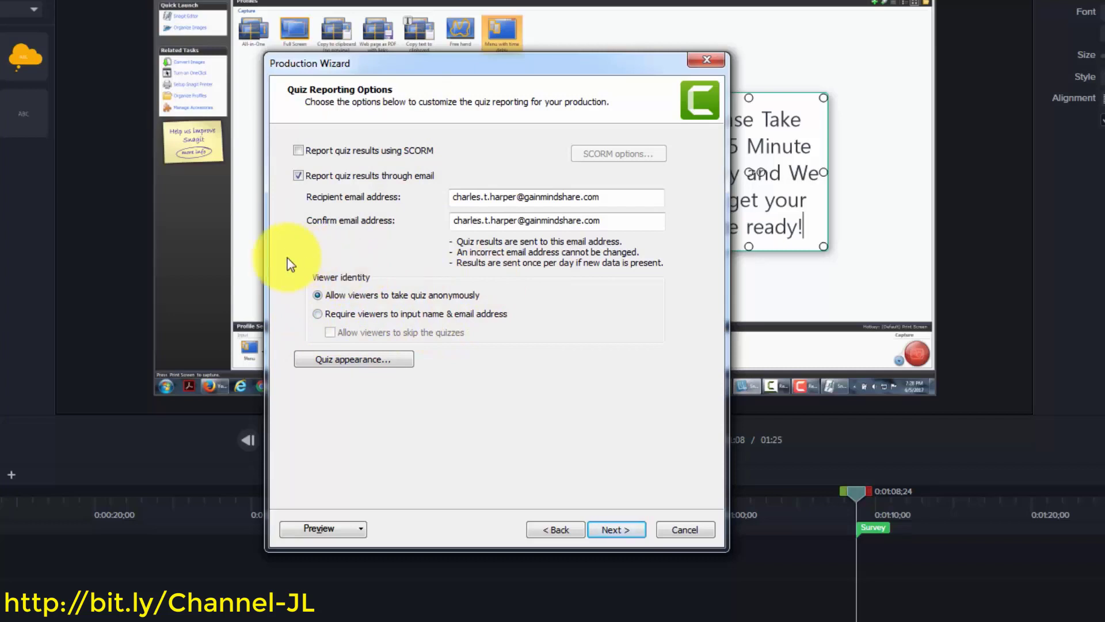
Clear the View answers label, disable Allow replay last section, and advance to Produce Video
click(355, 359)
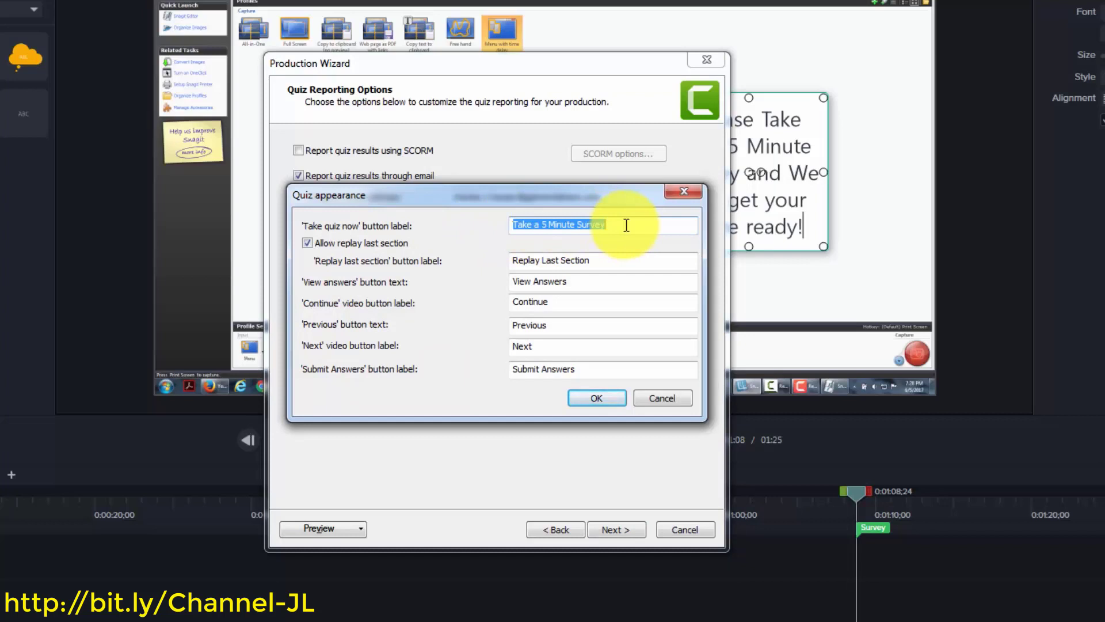
drag(586, 283, 499, 287)
key(BackSpace)
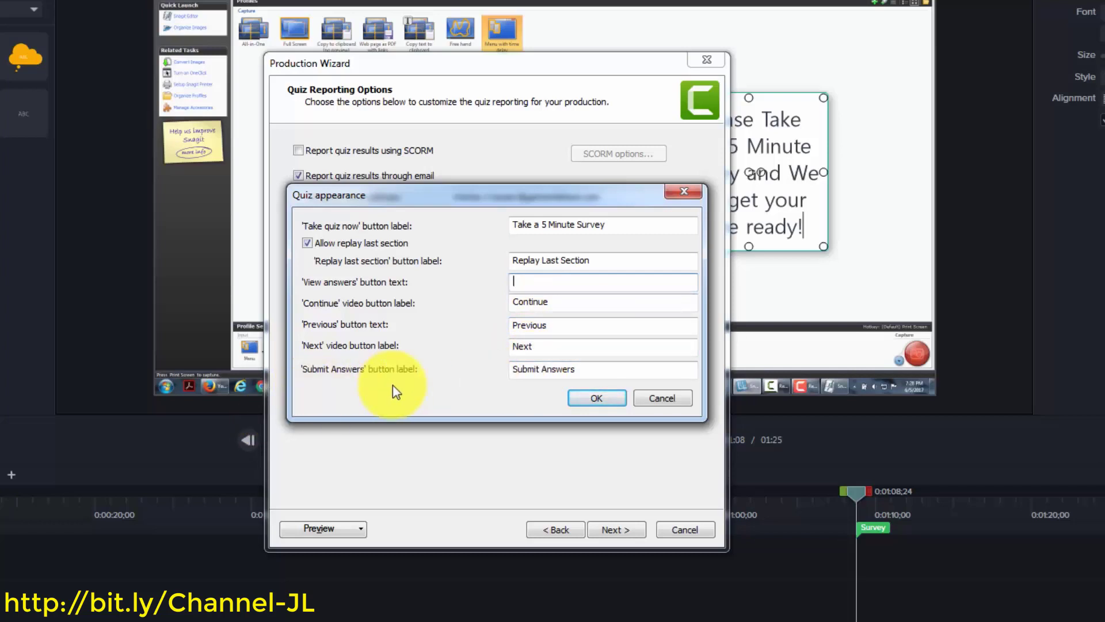
click(304, 242)
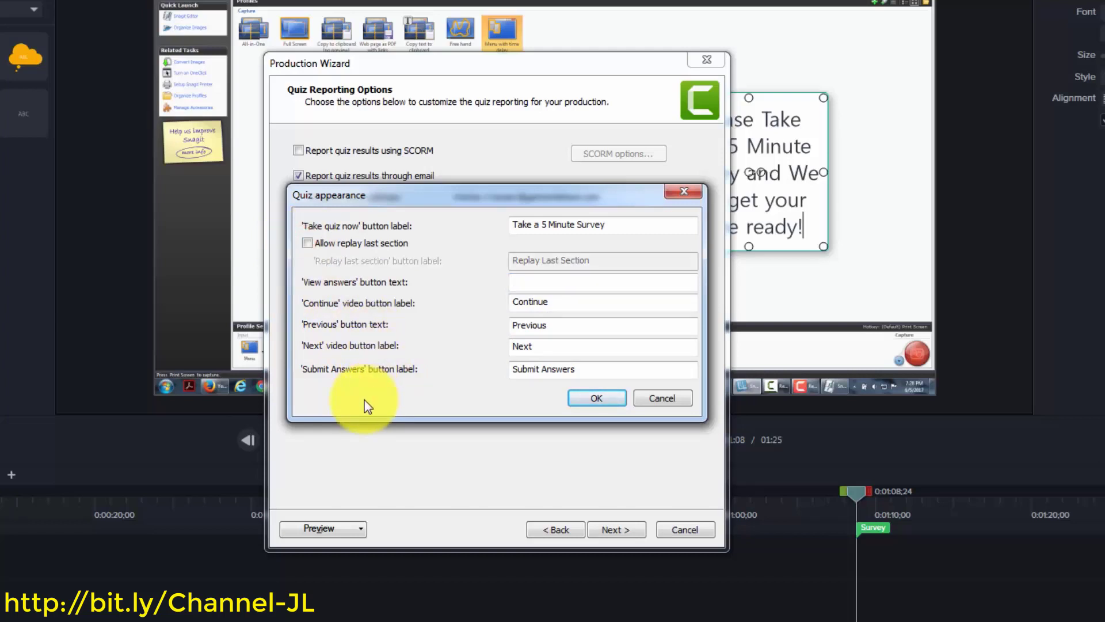
click(597, 397)
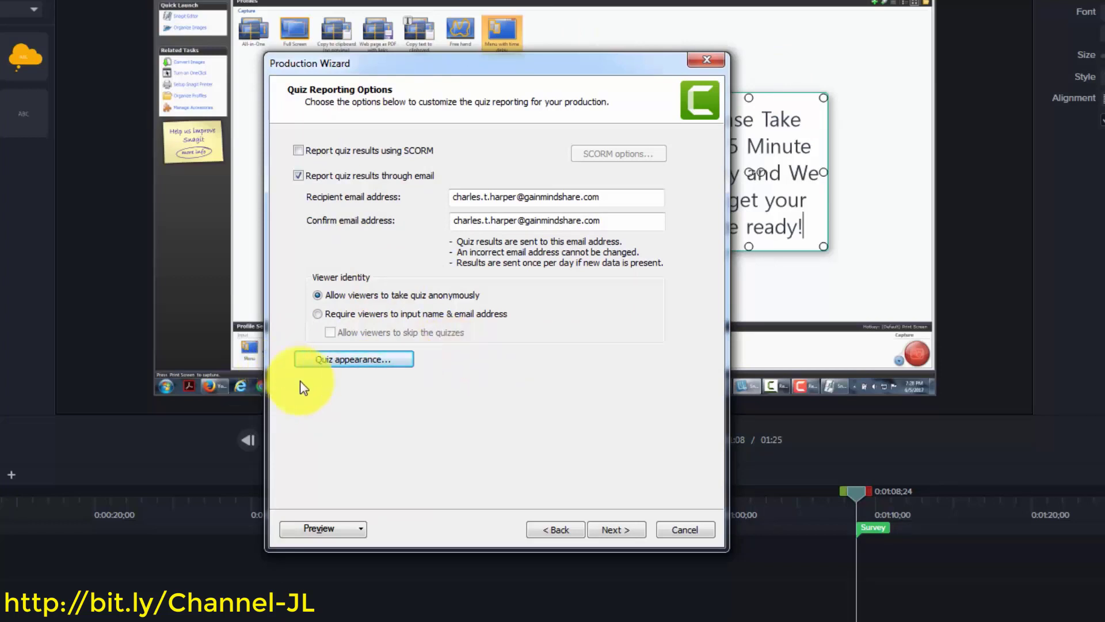
click(612, 531)
click(611, 530)
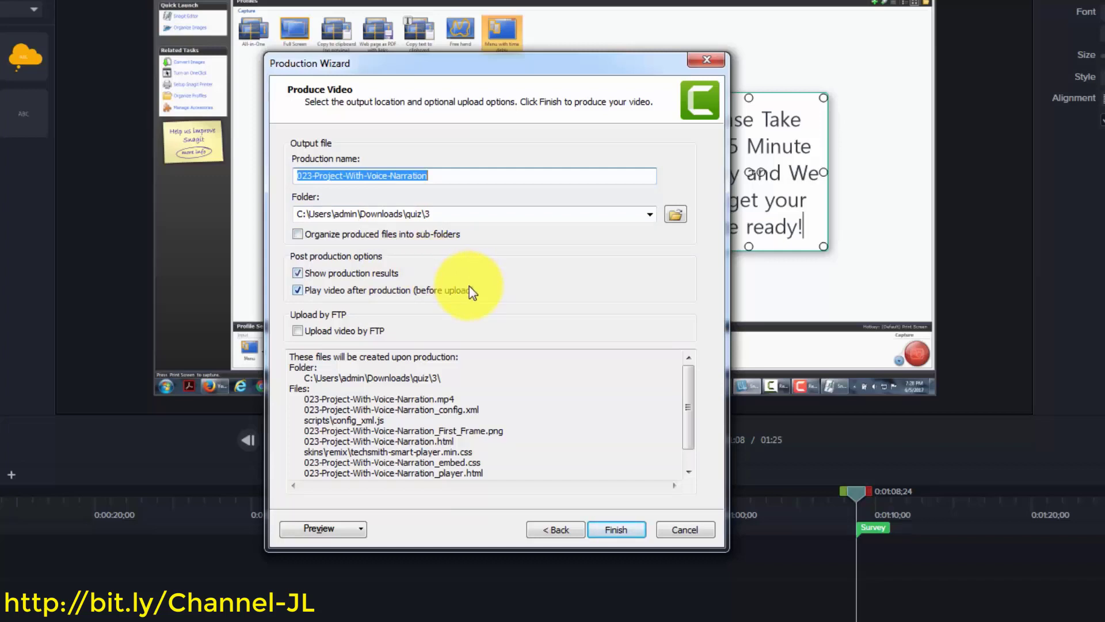
Name the production 'Quiz Example-026' and produce it
text(Quiz Example-026)
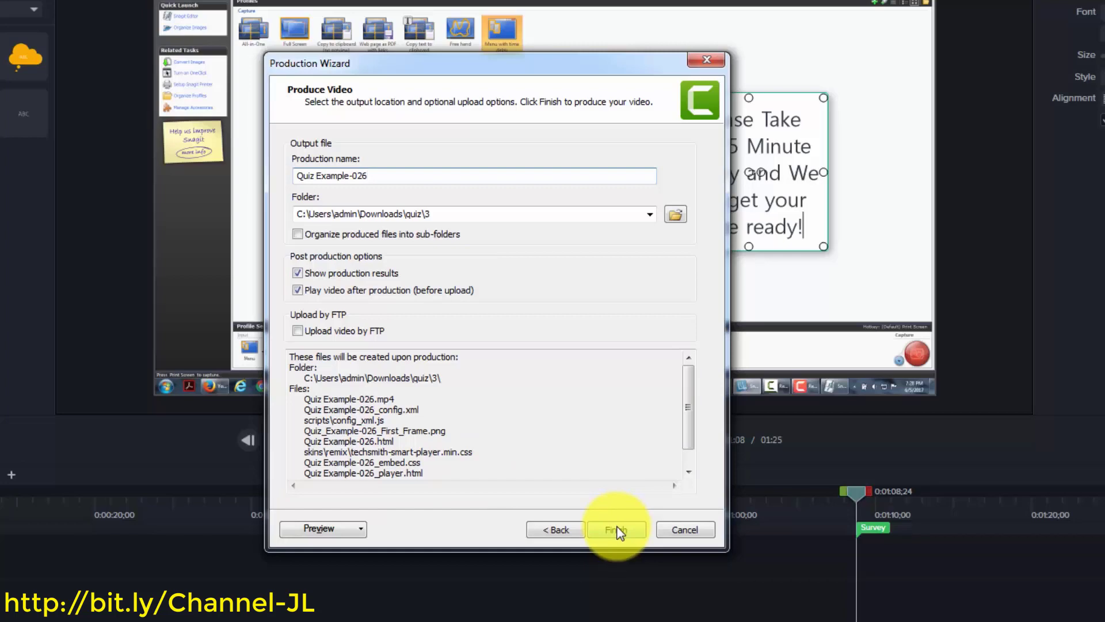
click(617, 529)
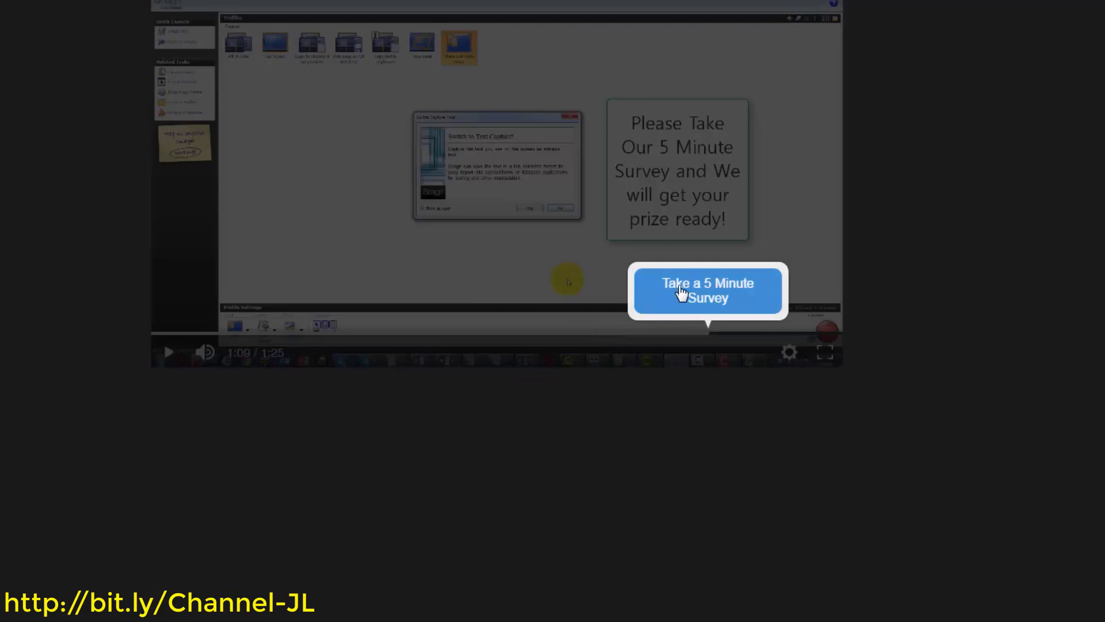
Start the 5-minute survey, answer Today, submit, and continue to the Google page
click(681, 294)
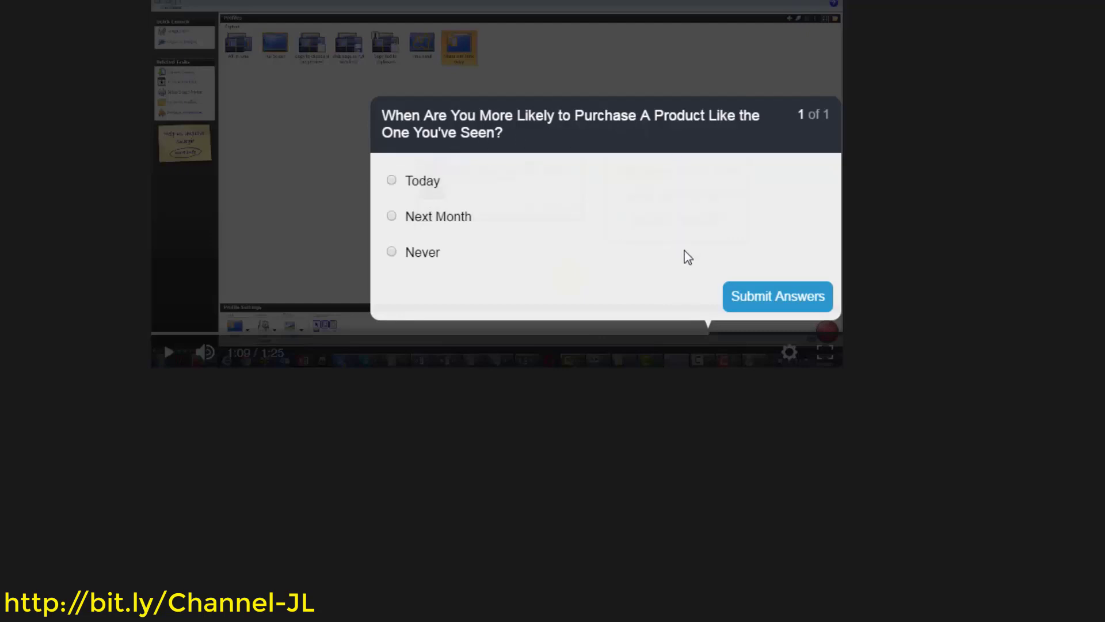
click(391, 182)
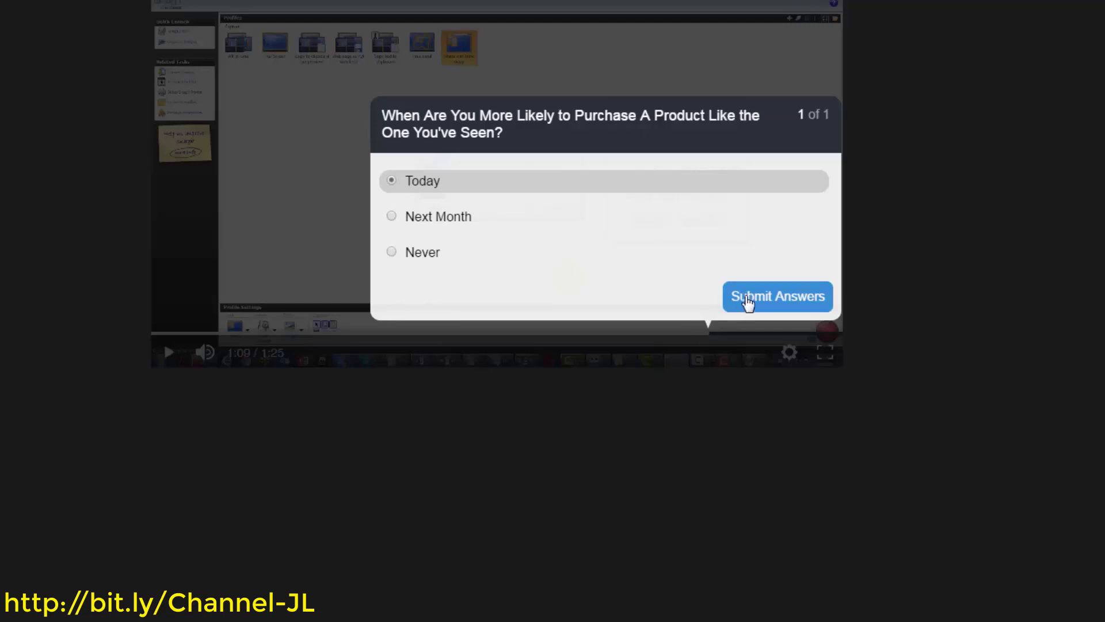
click(750, 300)
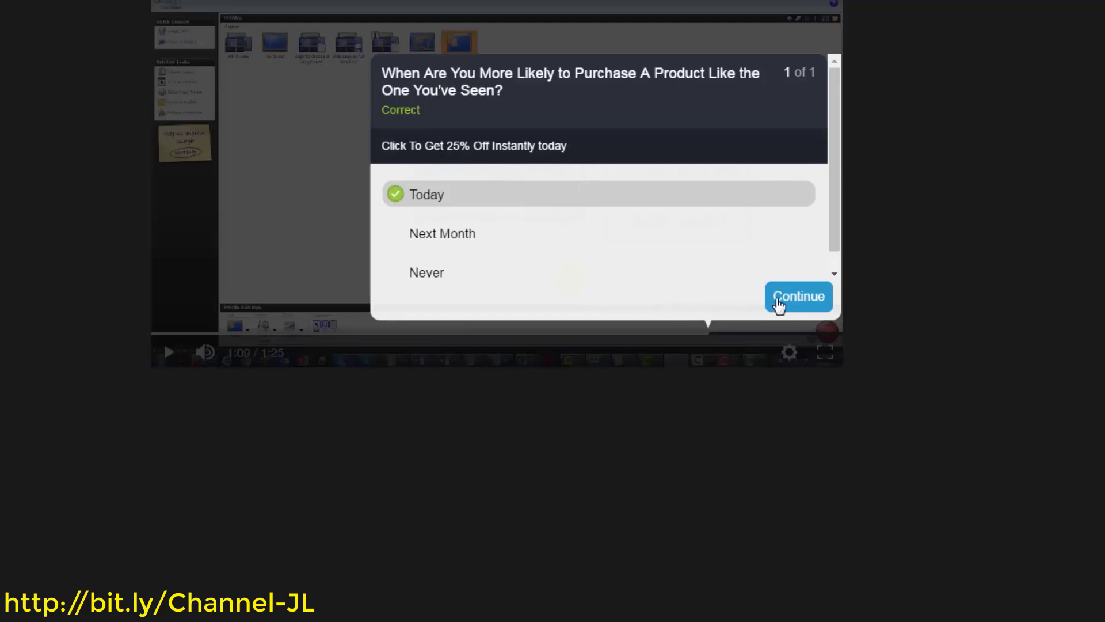
click(786, 304)
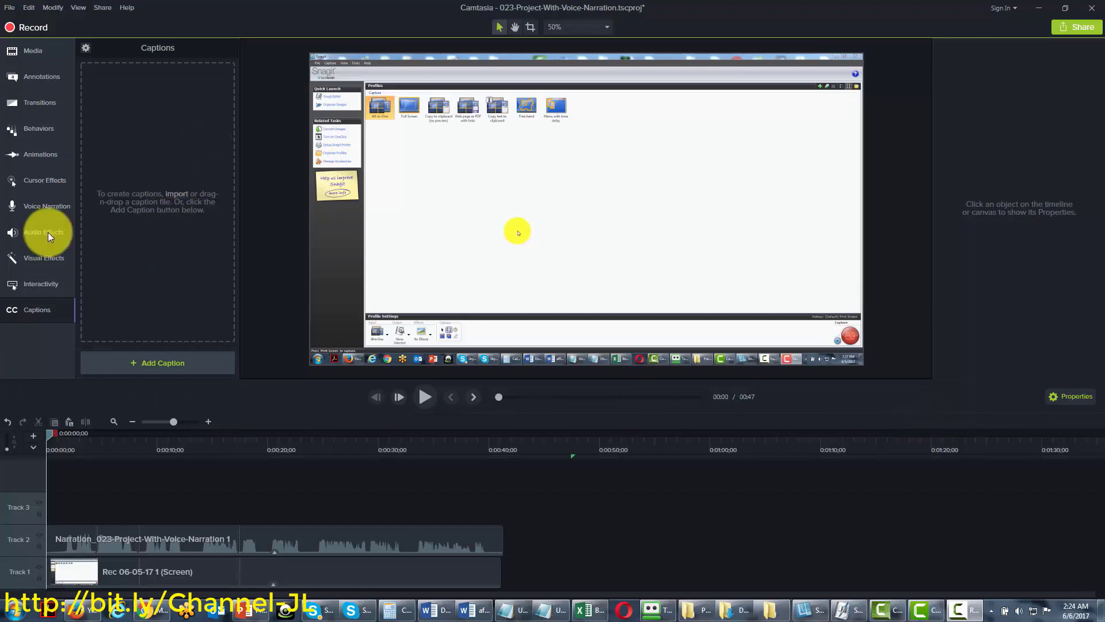
click(30, 310)
click(30, 310)
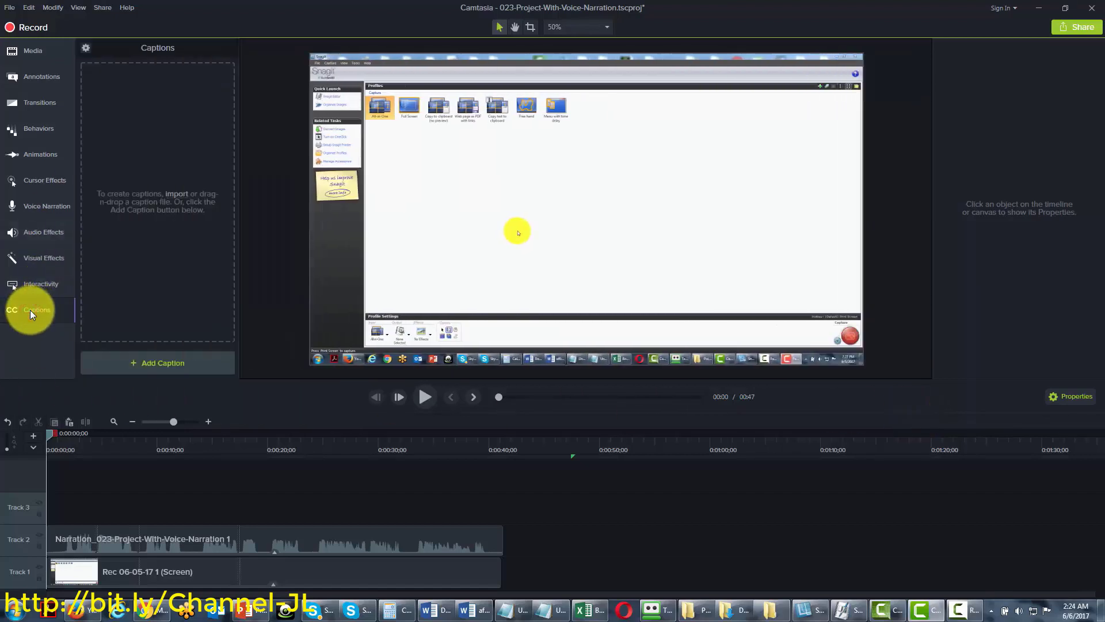
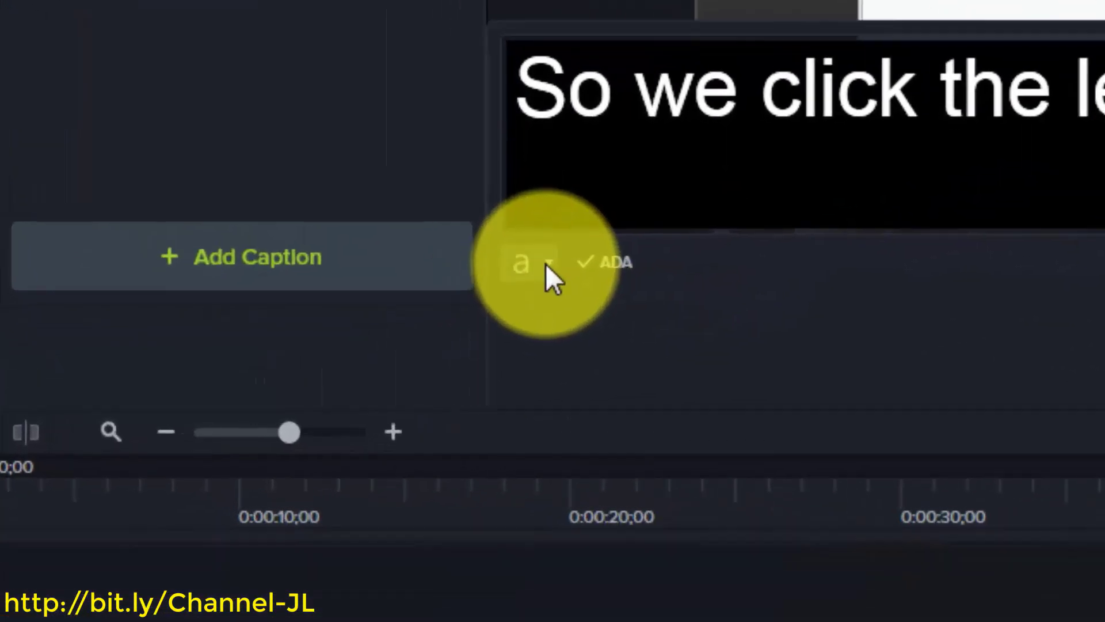
Drop the caption background Fill Opacity to 73%, keeping Arial, white text and left alignment
click(433, 303)
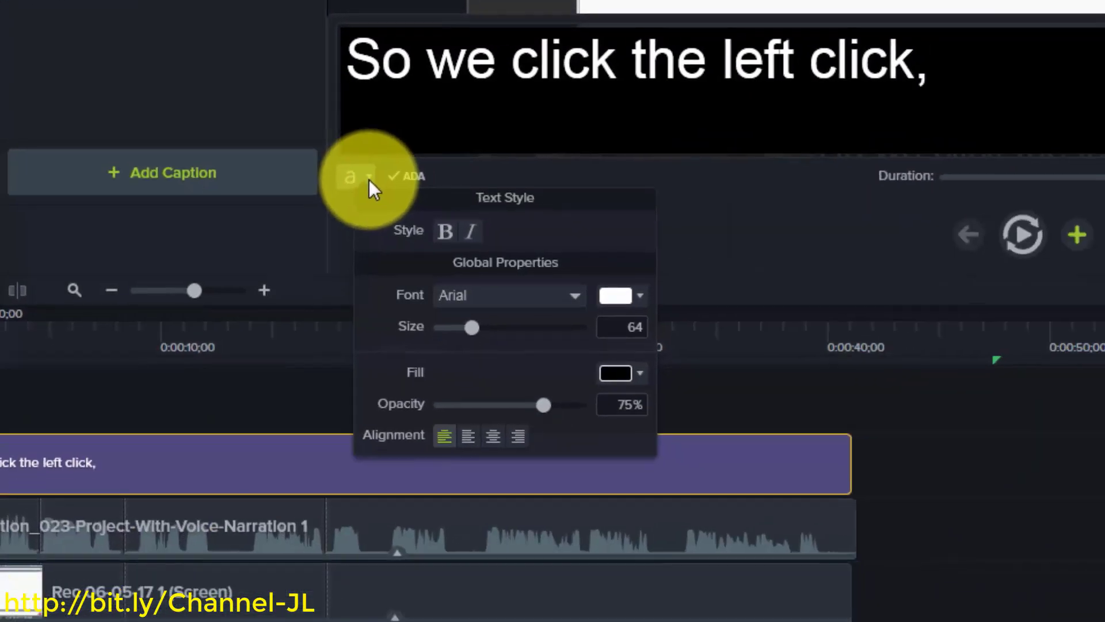
click(564, 298)
click(564, 298)
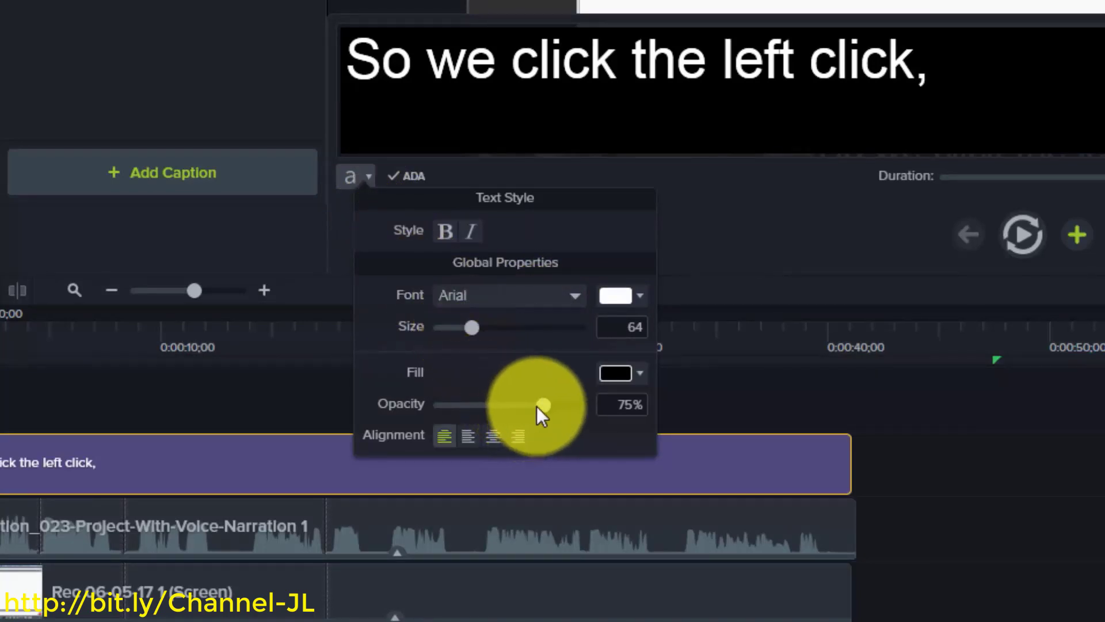
mouse_move(543, 405)
mouse_down()
mouse_move(514, 403)
mouse_move(542, 405)
mouse_up()
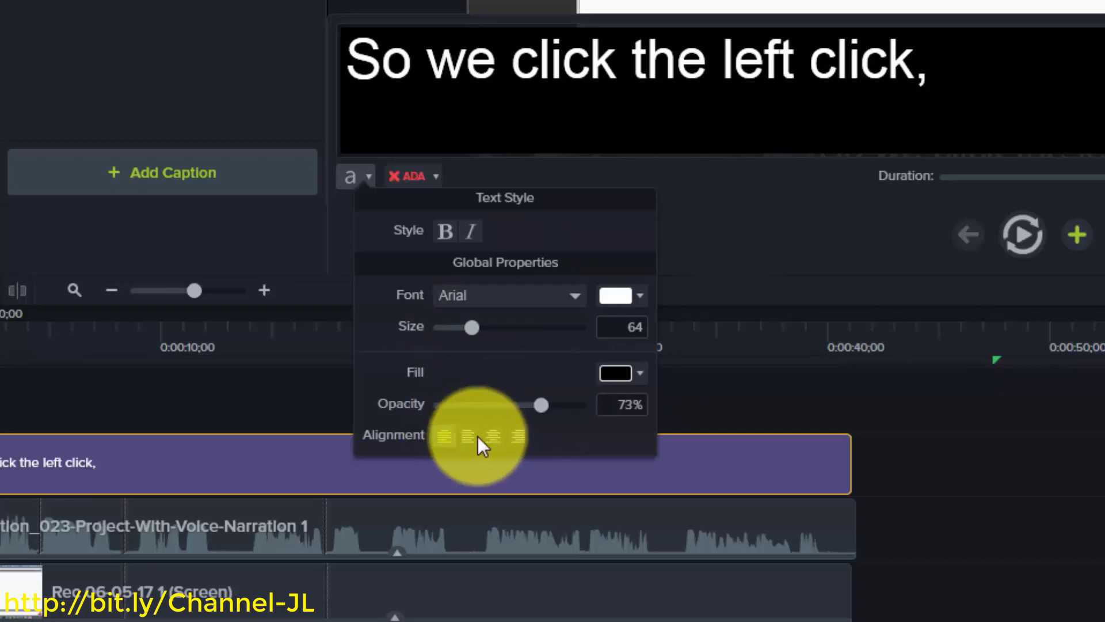
click(492, 436)
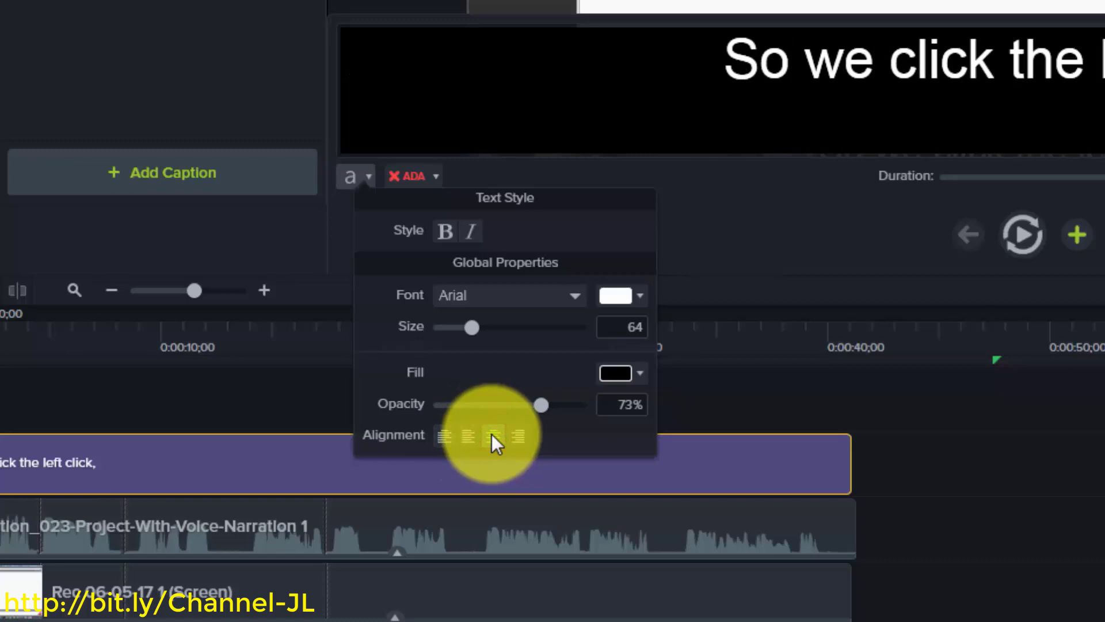
click(518, 436)
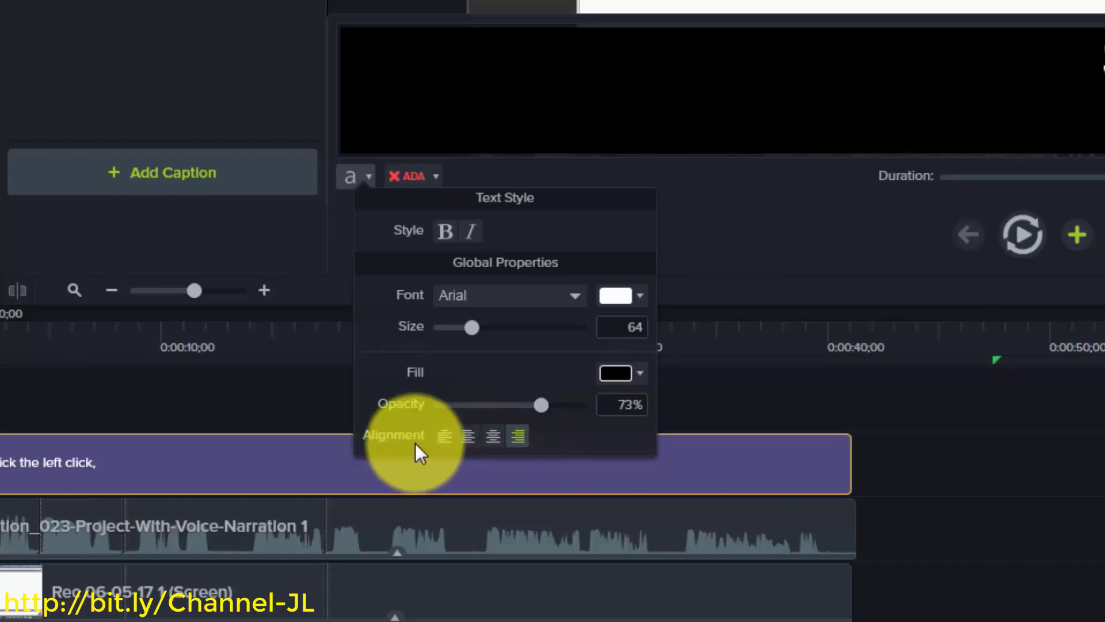
click(448, 438)
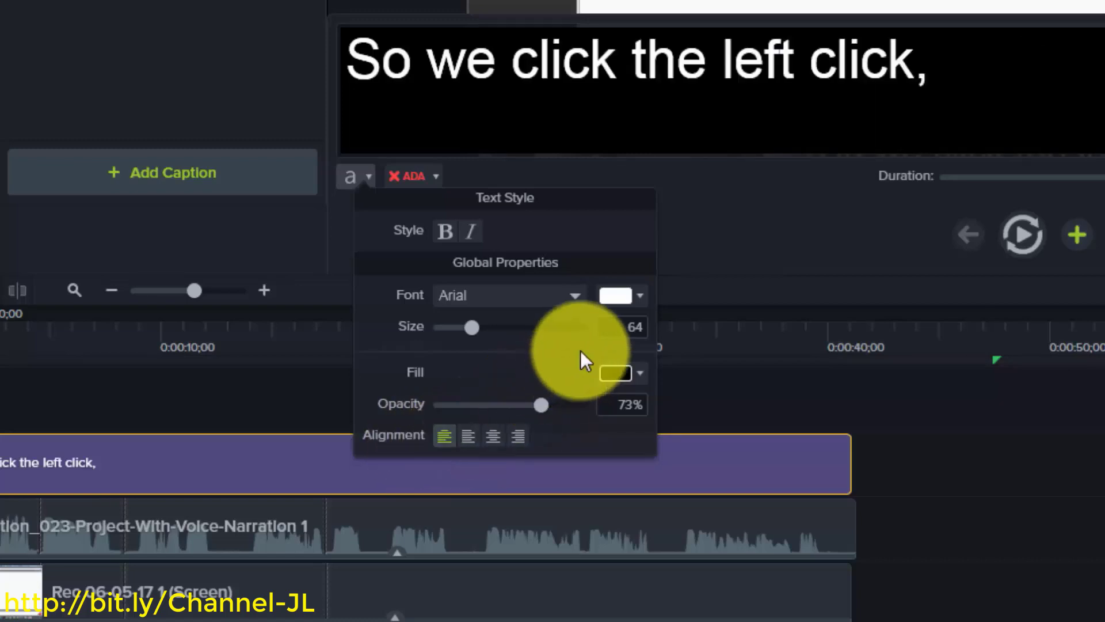
click(640, 294)
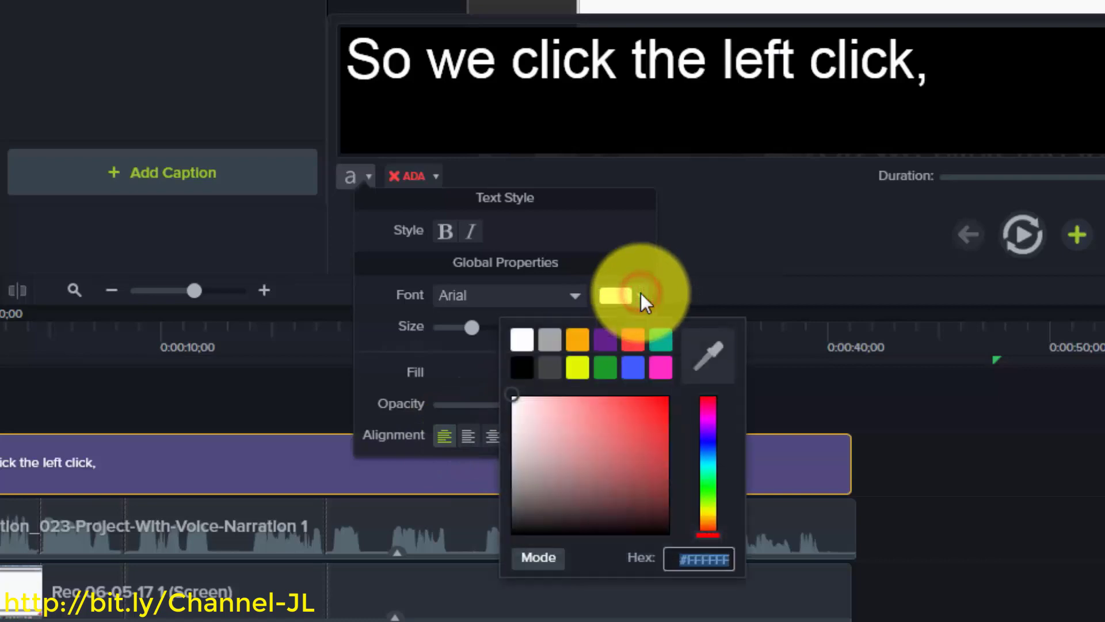
click(641, 294)
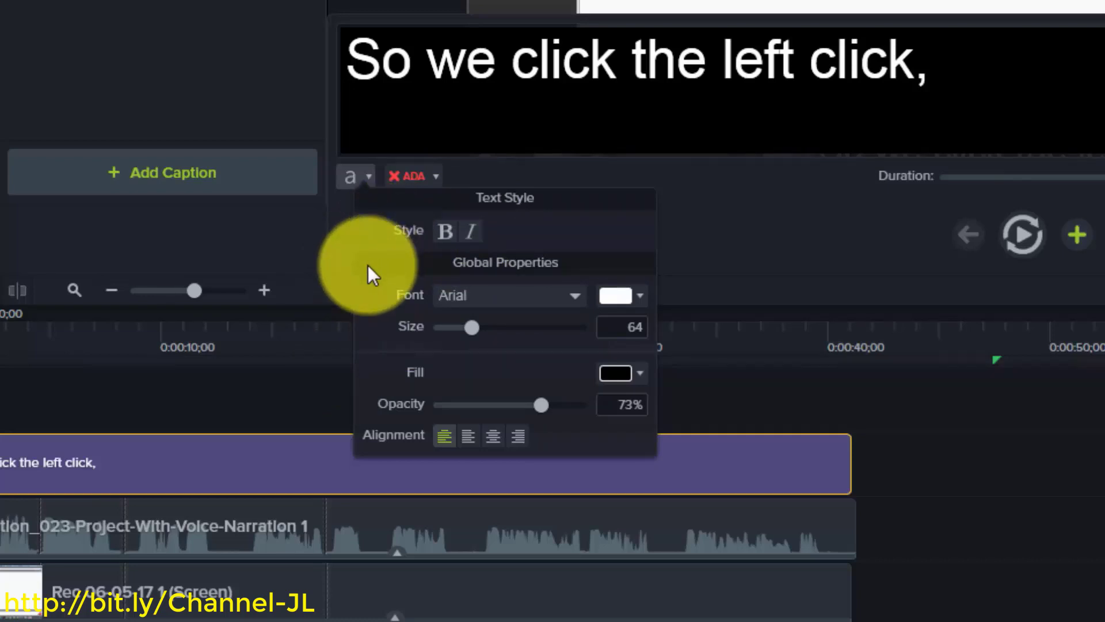
click(847, 377)
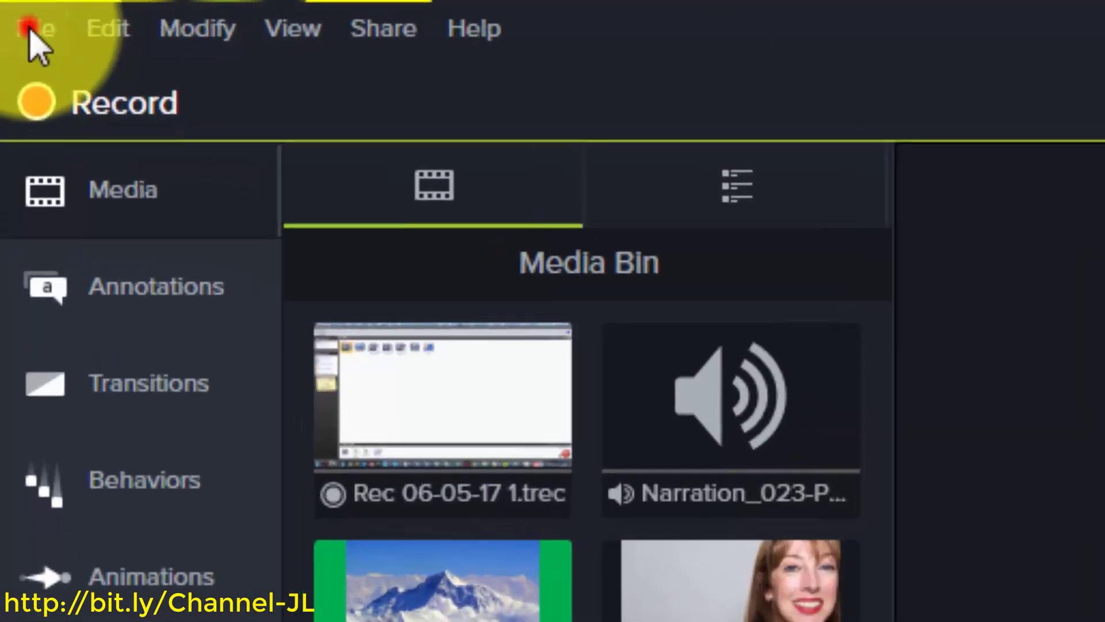
Select the Rec 06-05-17 1.trec clip in the Media Bin, then head to File for a new project
click(29, 28)
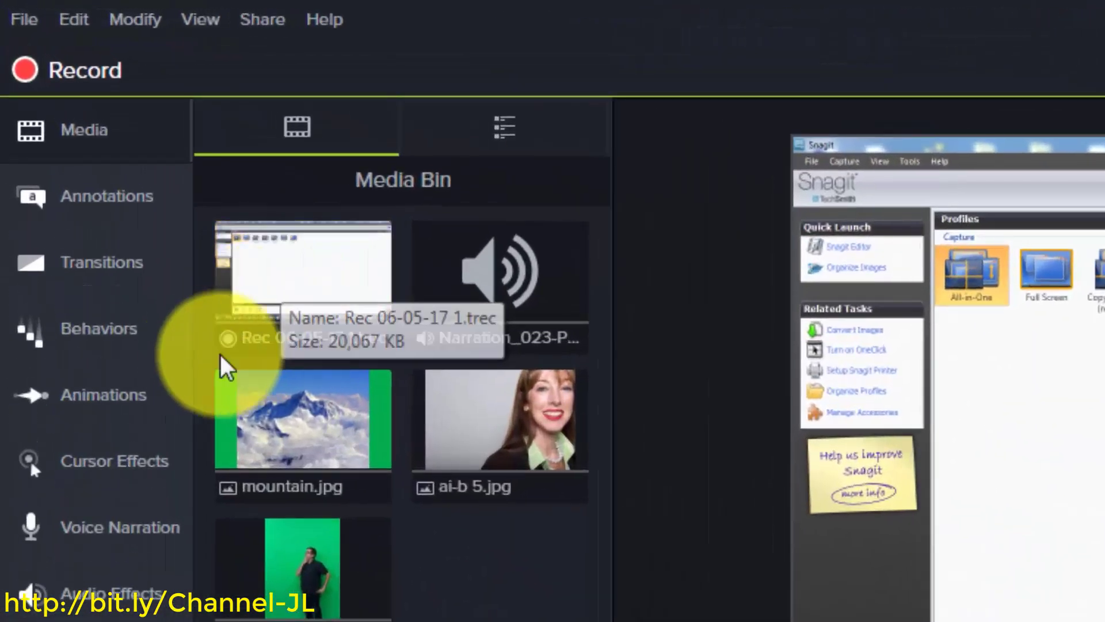
click(146, 162)
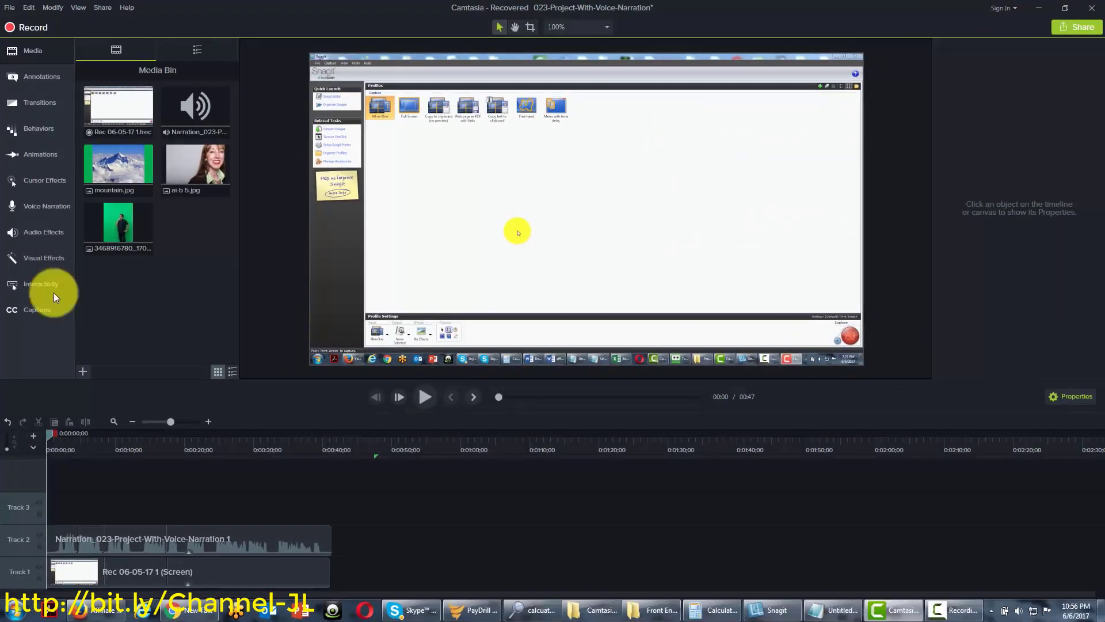
click(136, 108)
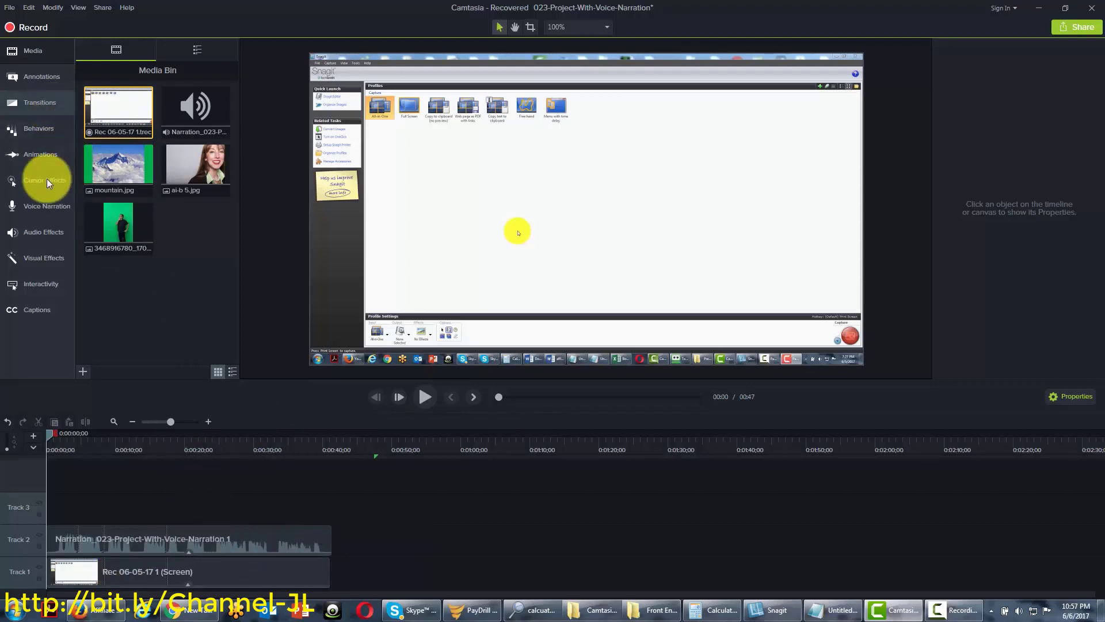
click(10, 8)
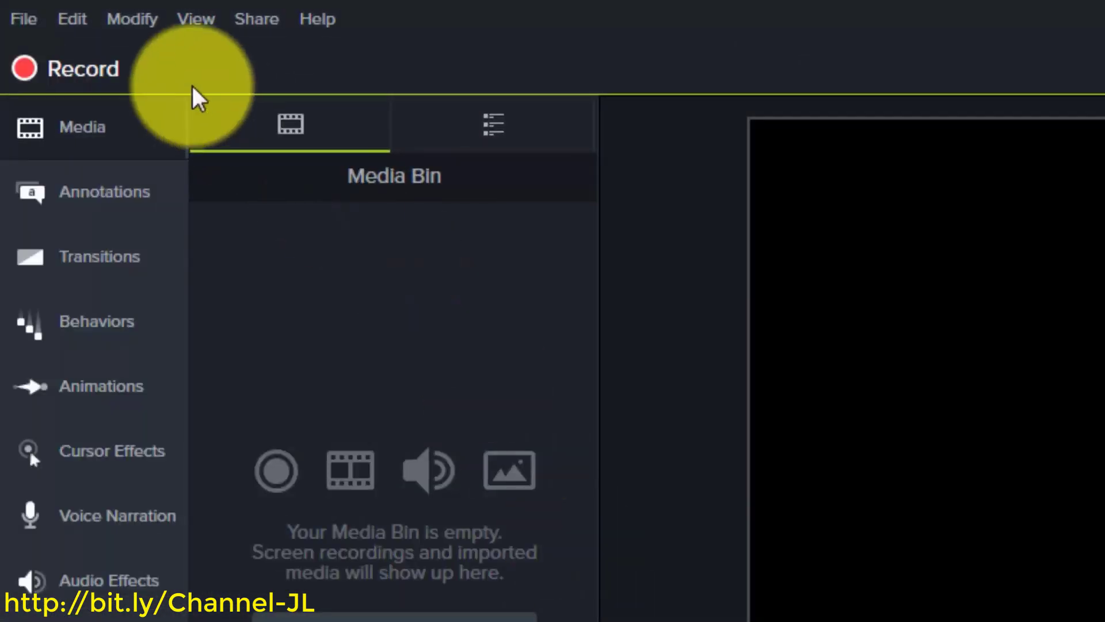
Create a new blank untitled project, then return to the File menu to open an existing one
click(26, 20)
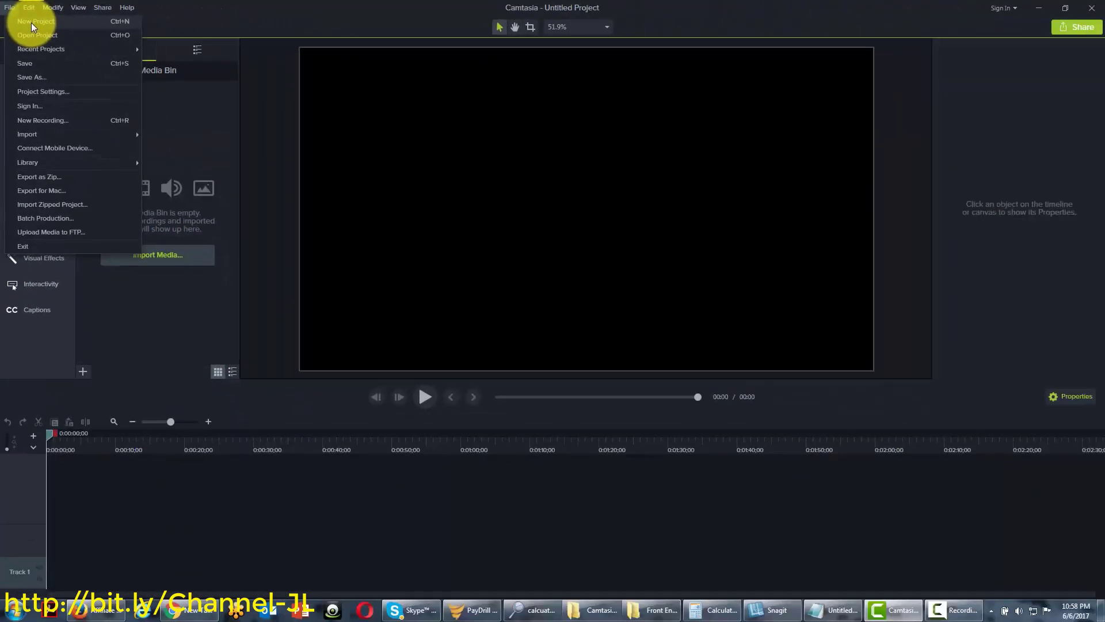
click(79, 65)
click(32, 26)
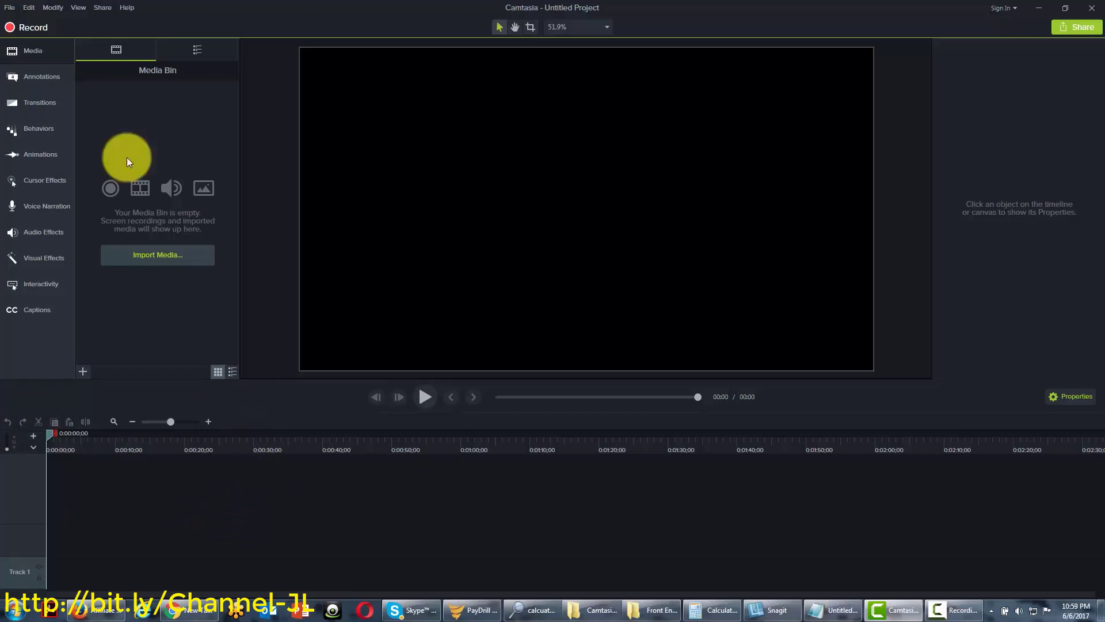
click(9, 8)
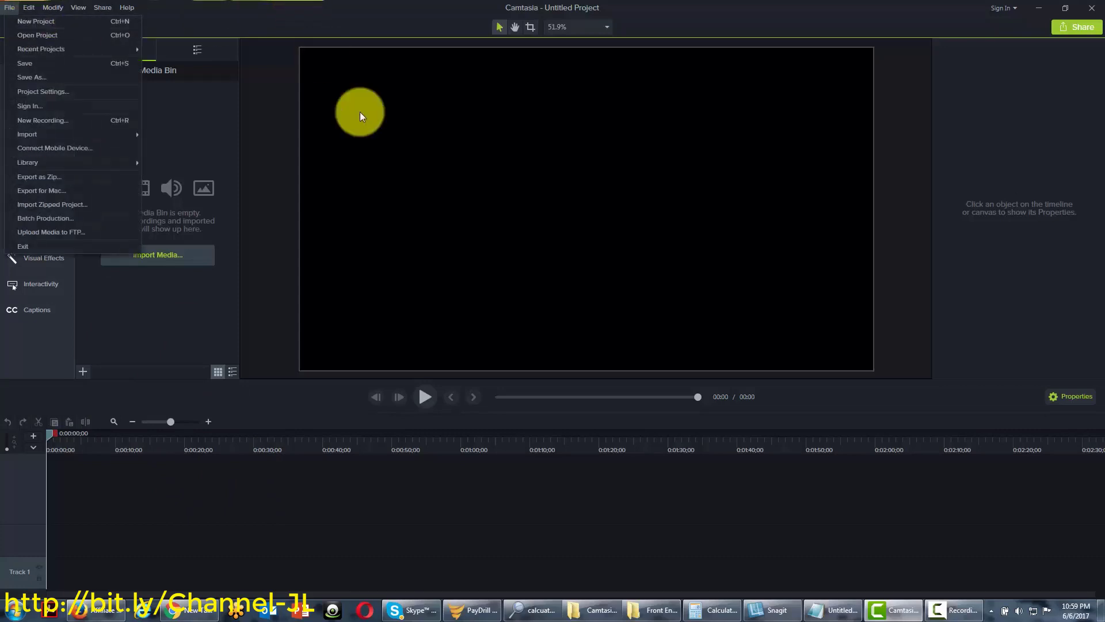
click(265, 168)
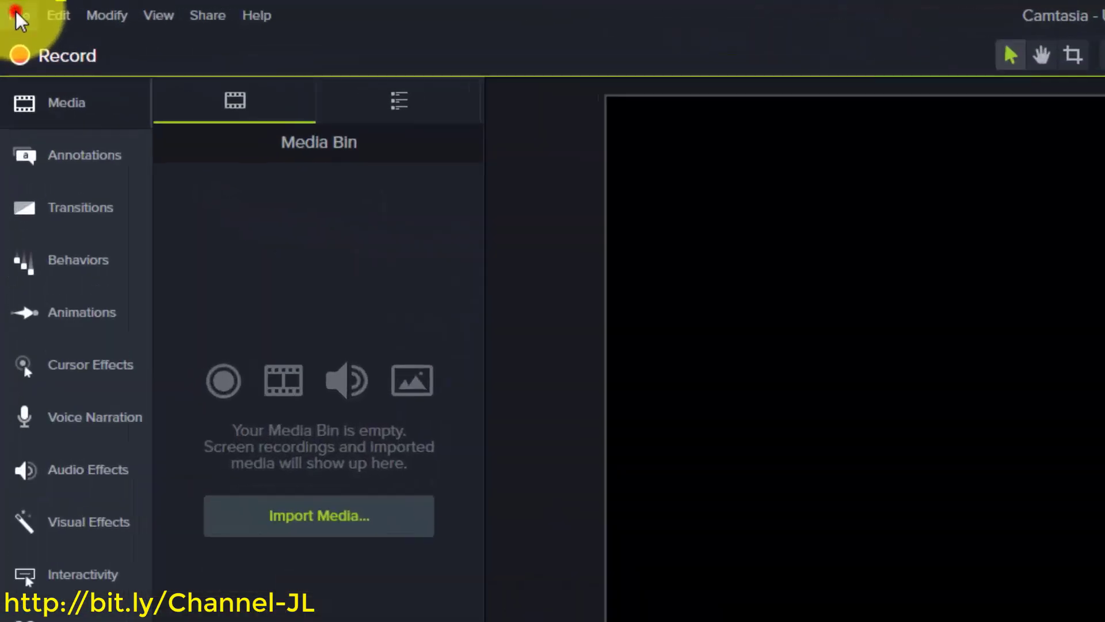
click(17, 16)
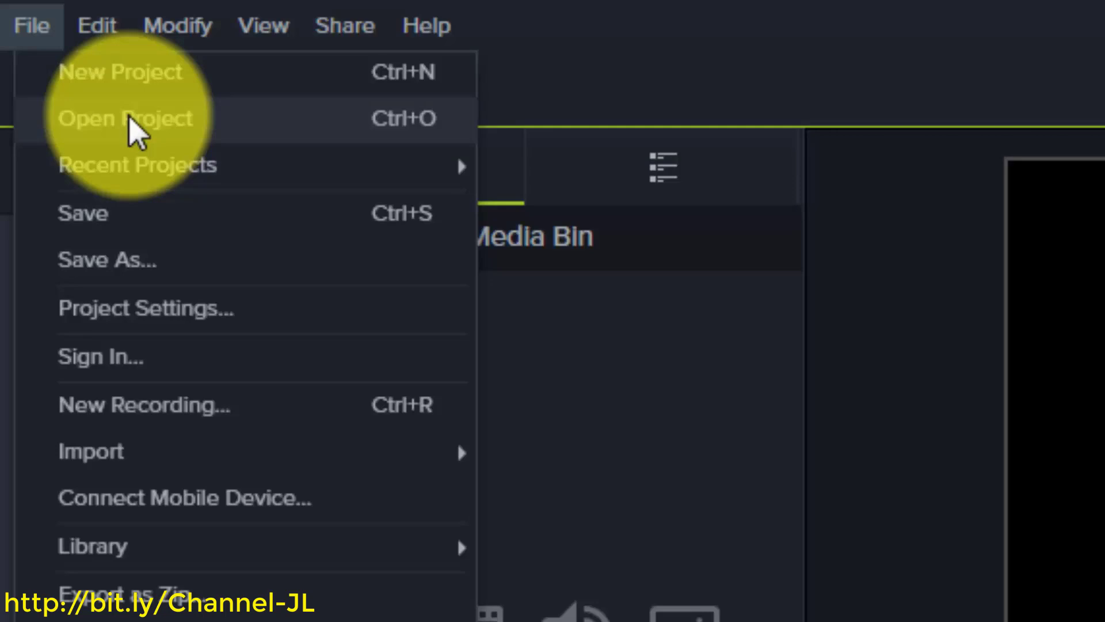
Open cowa.camproj instead of 2newproj.tscproj and agree to convert it to the current version
click(130, 118)
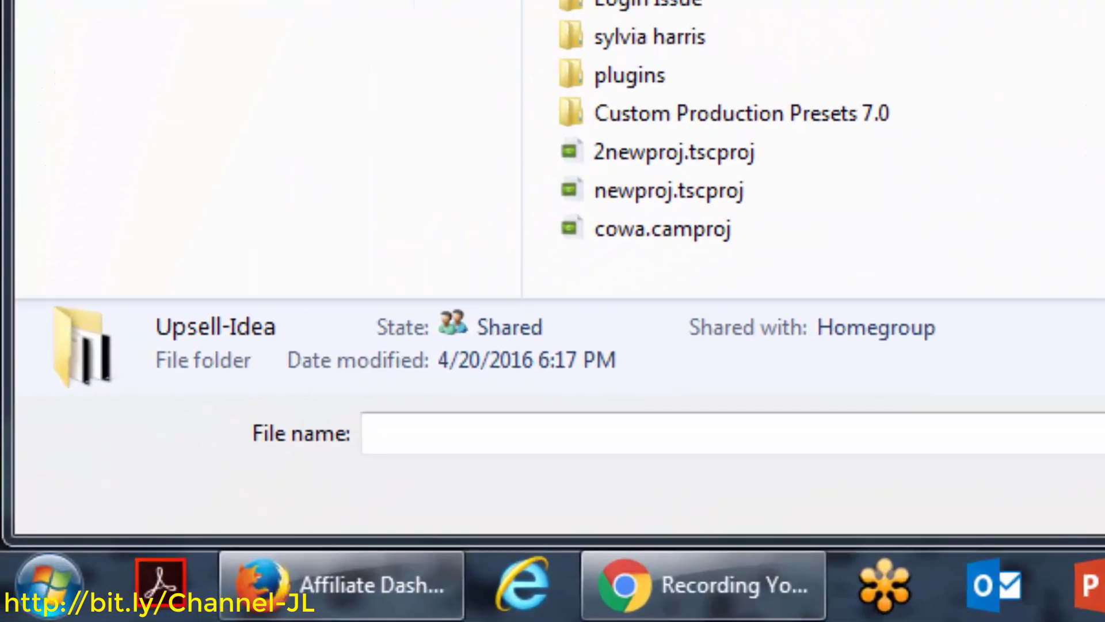
click(670, 153)
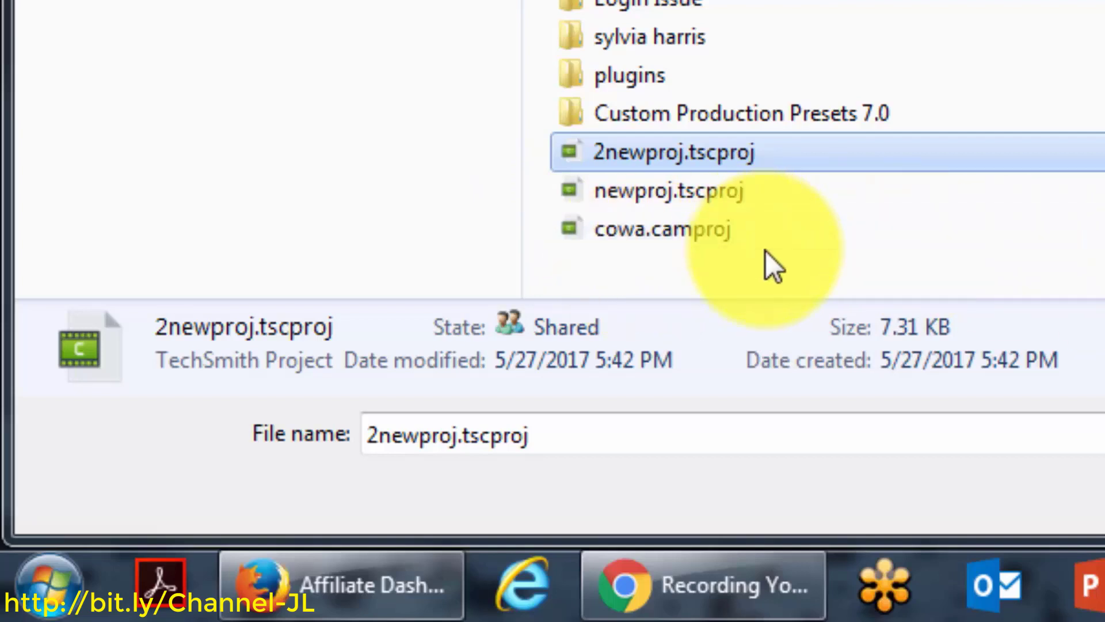
click(689, 243)
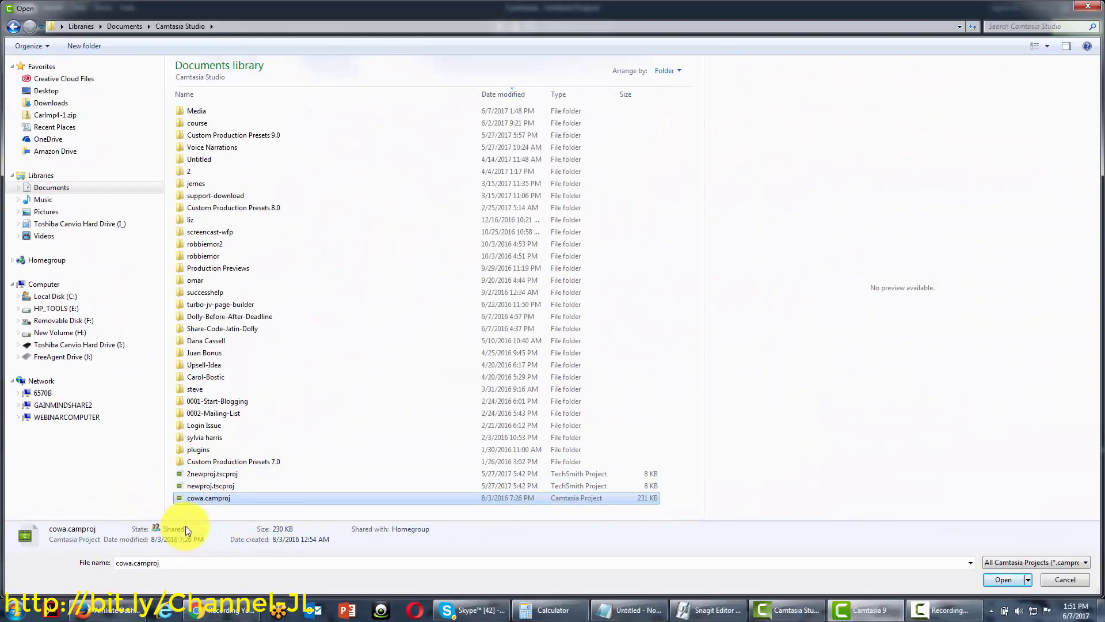
click(1000, 581)
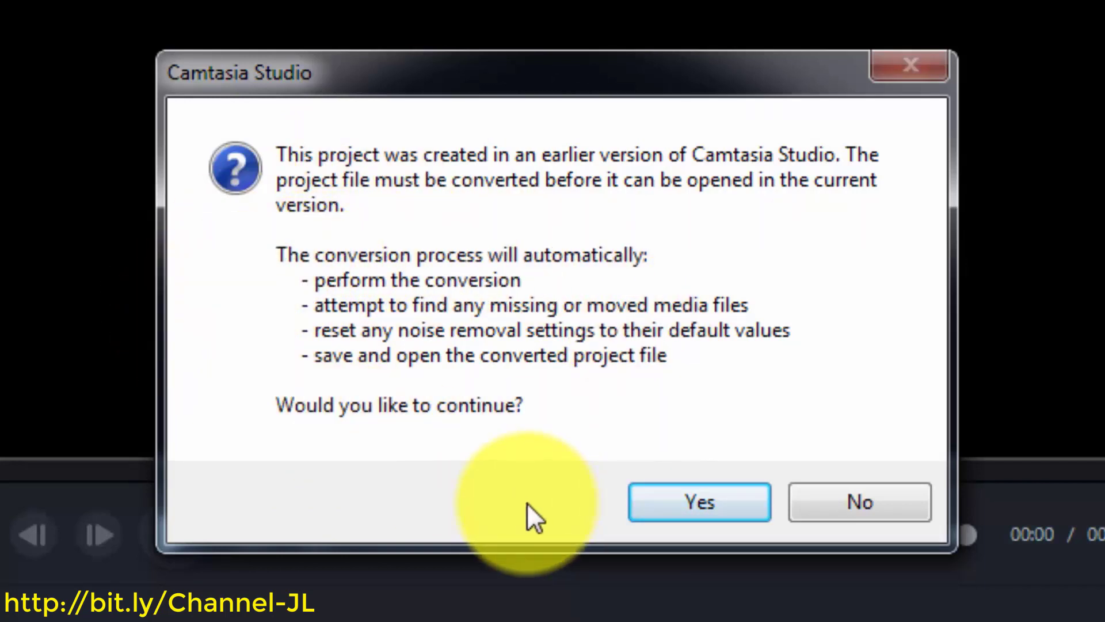
click(696, 519)
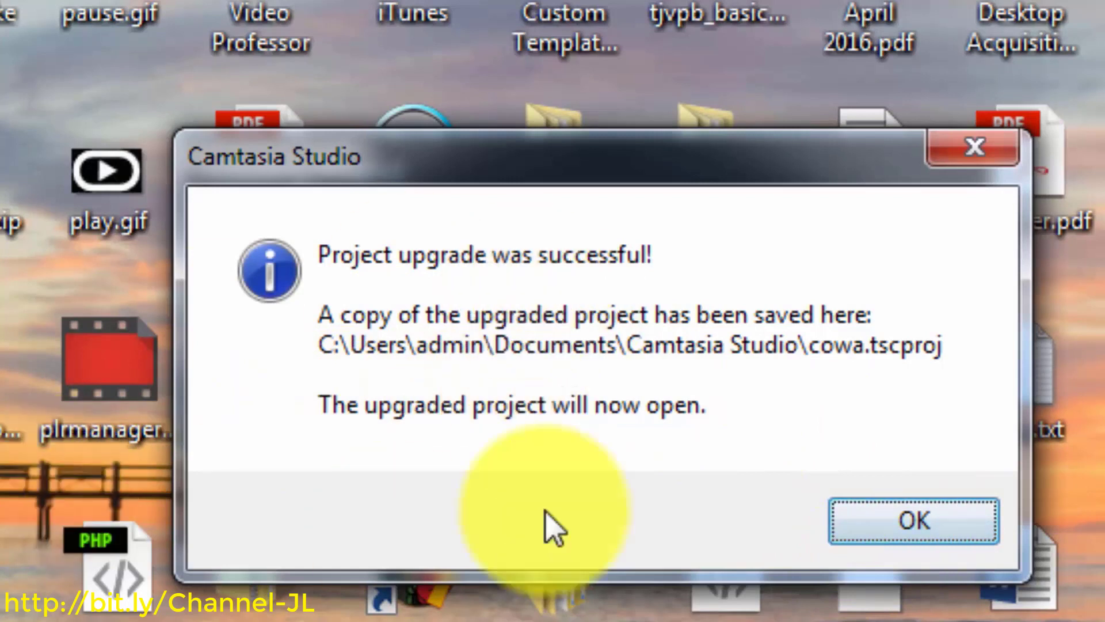
click(891, 535)
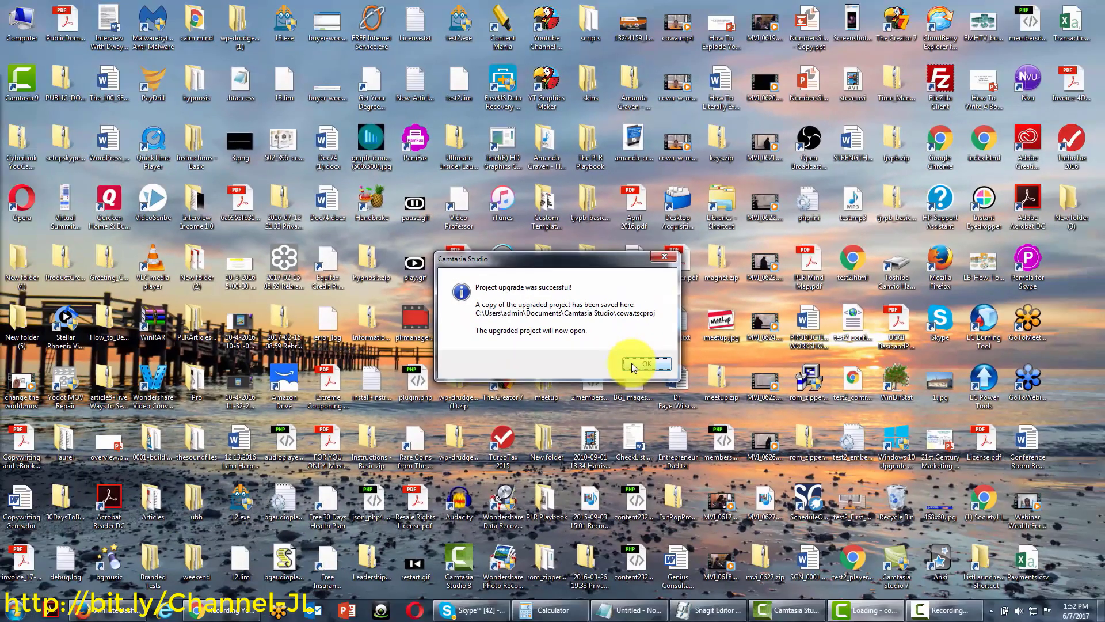
Accept the 'Project upgrade was successful' message so cowa.tscproj loads
click(632, 365)
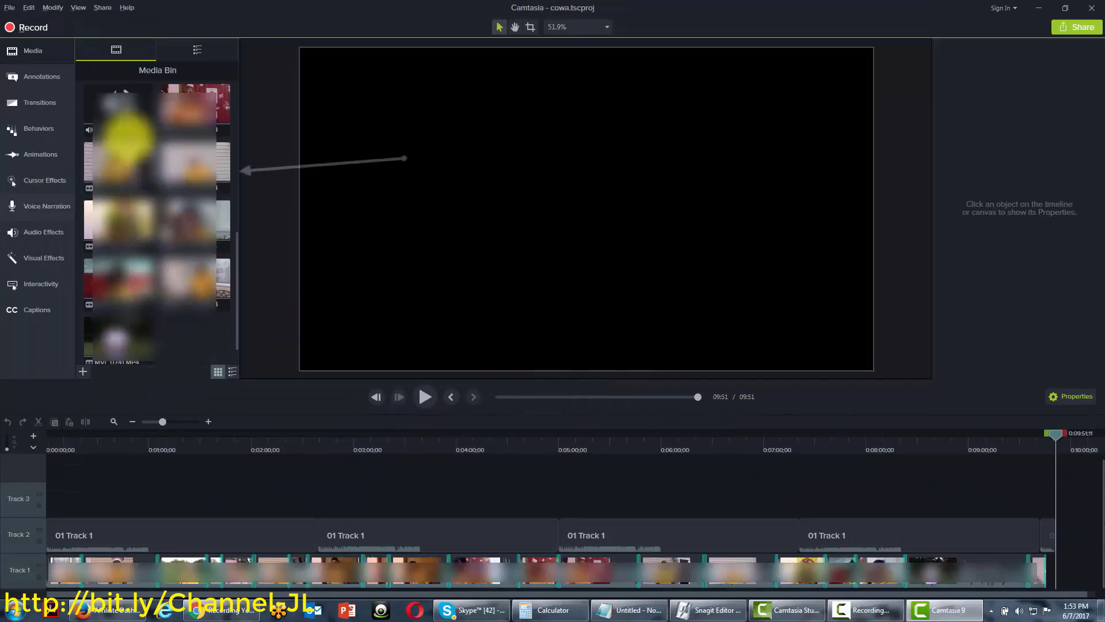
Browse the clips carried over from the older project in the cowa.tscproj Media Bin
click(111, 126)
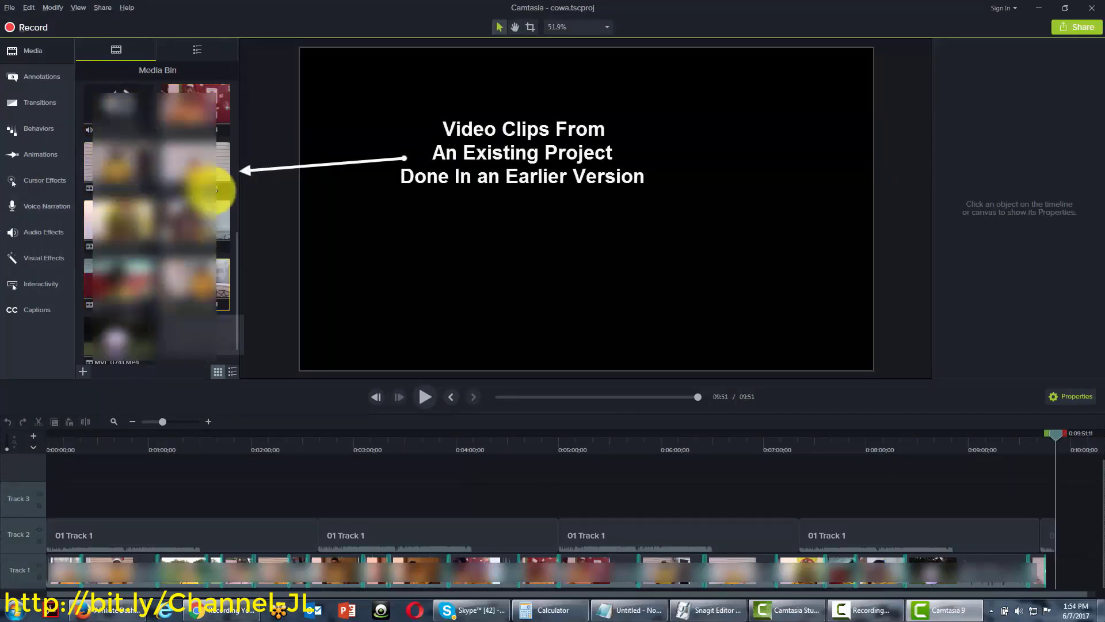
click(112, 103)
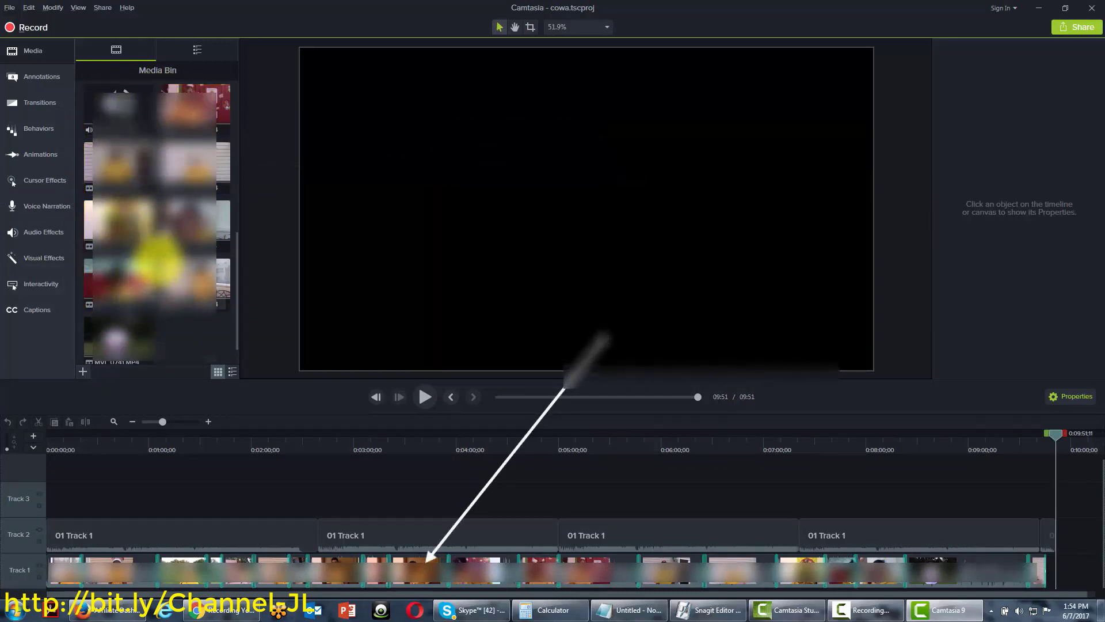
click(192, 106)
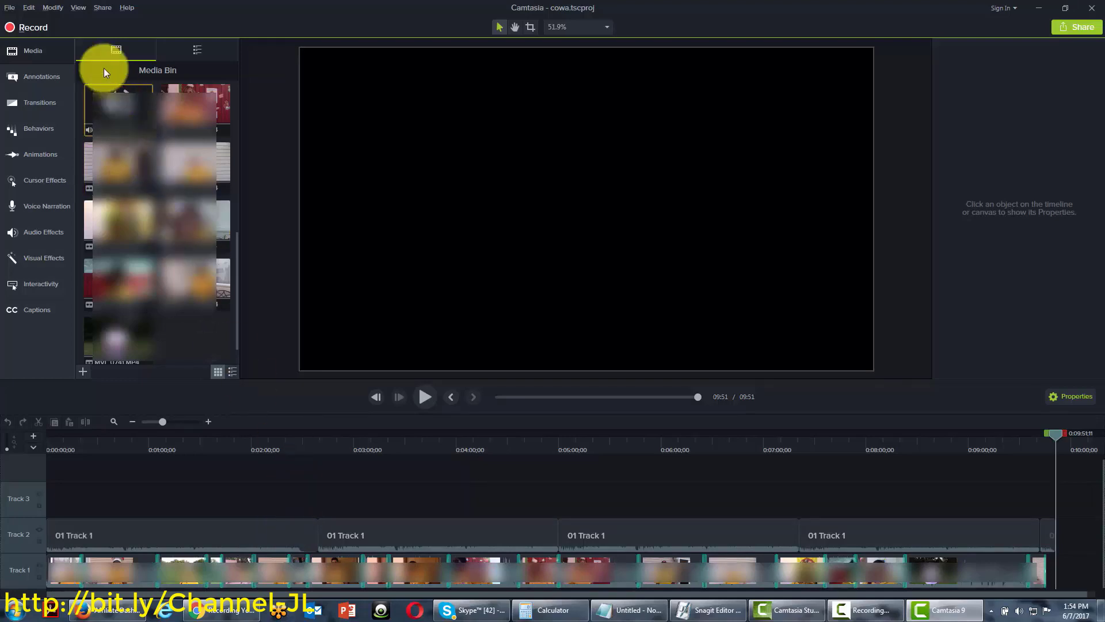
click(9, 8)
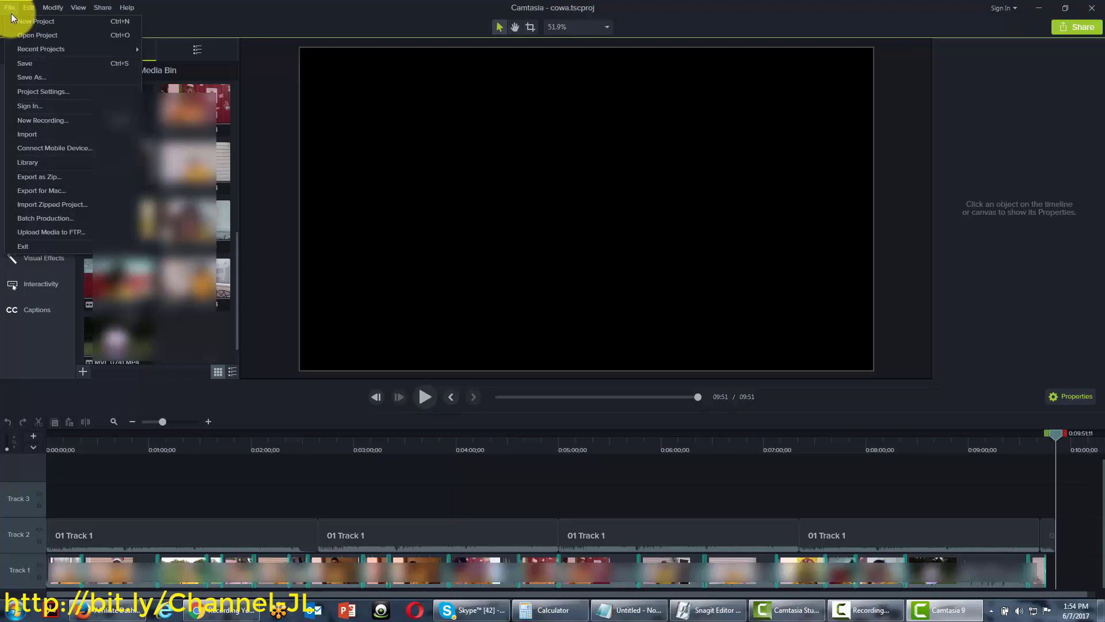
Replace cowa.tscproj with a fresh, empty Untitled Project
click(189, 9)
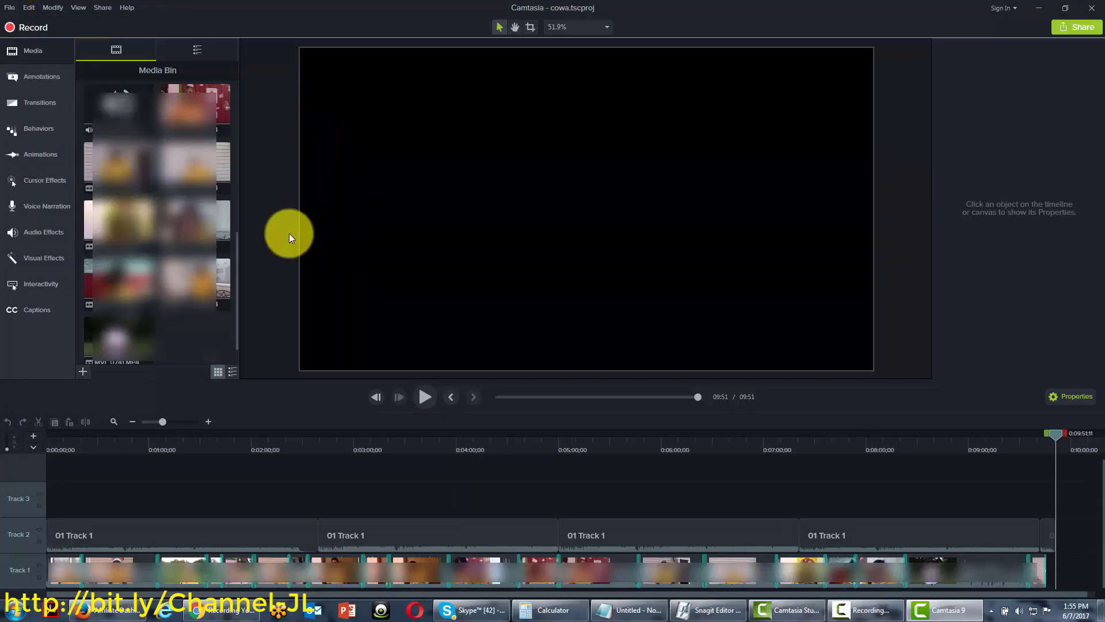
click(10, 8)
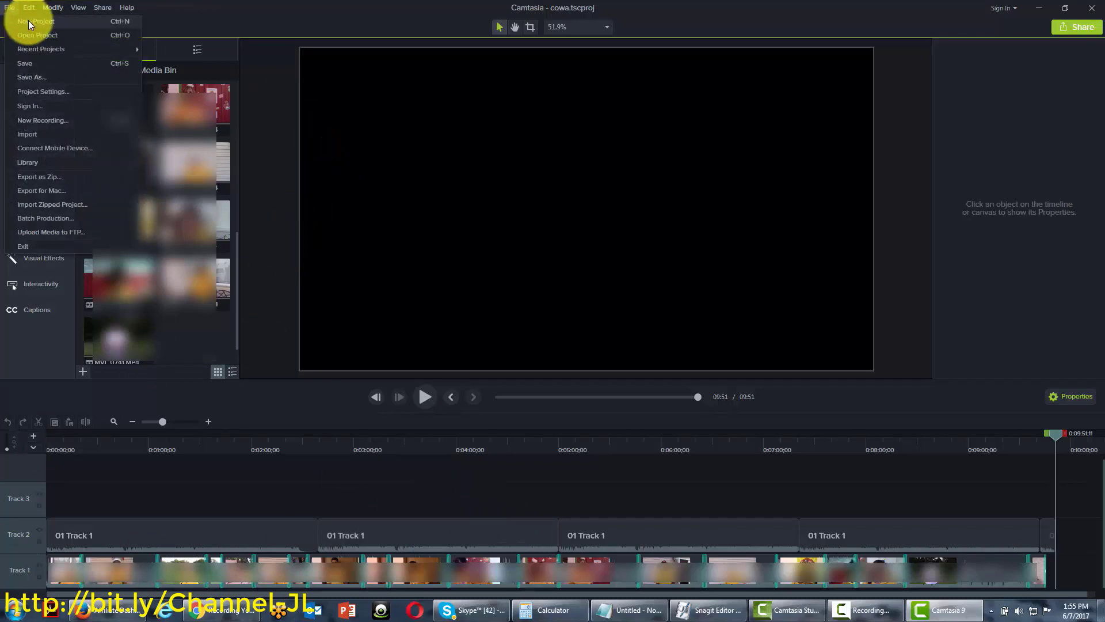
click(29, 22)
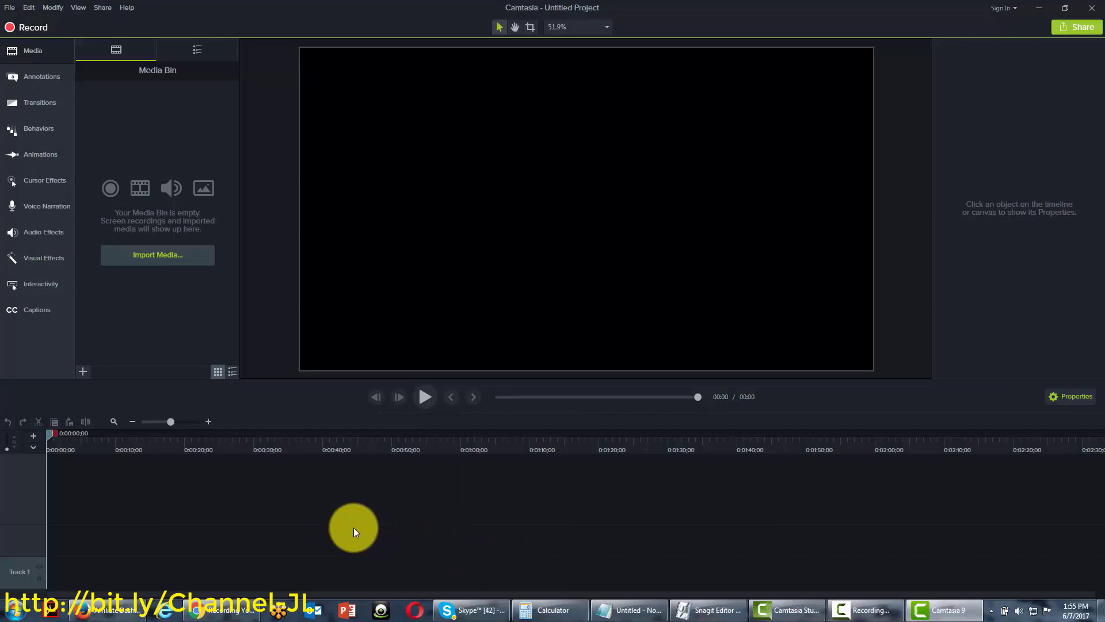
Open 2newproj.tscproj and place the Rec 05-27-17 recording on the timeline
click(9, 8)
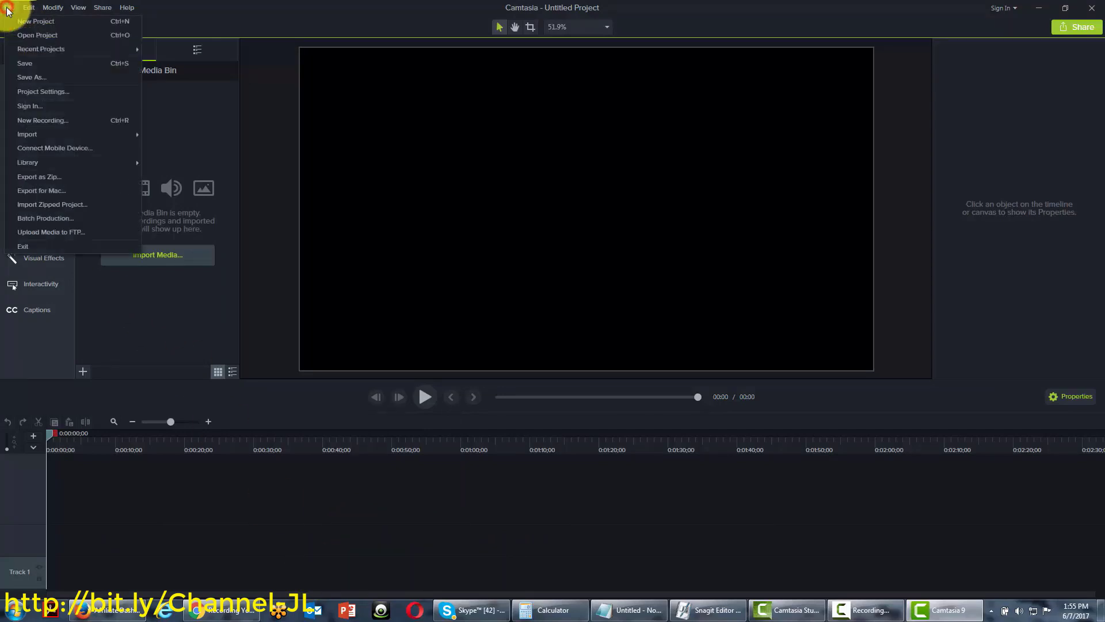
click(30, 35)
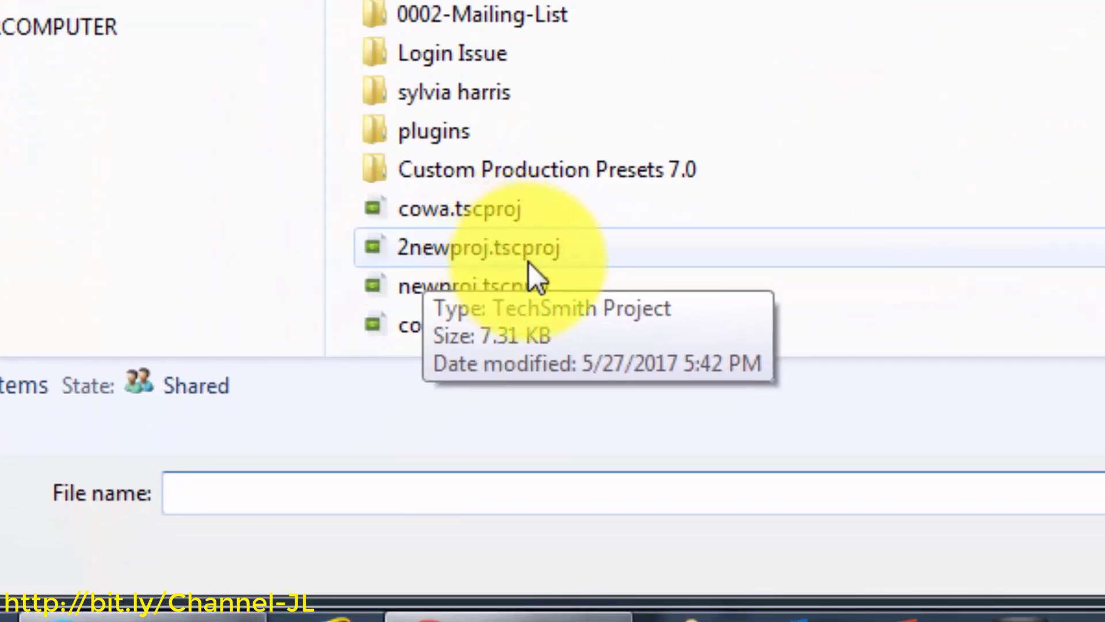
click(533, 255)
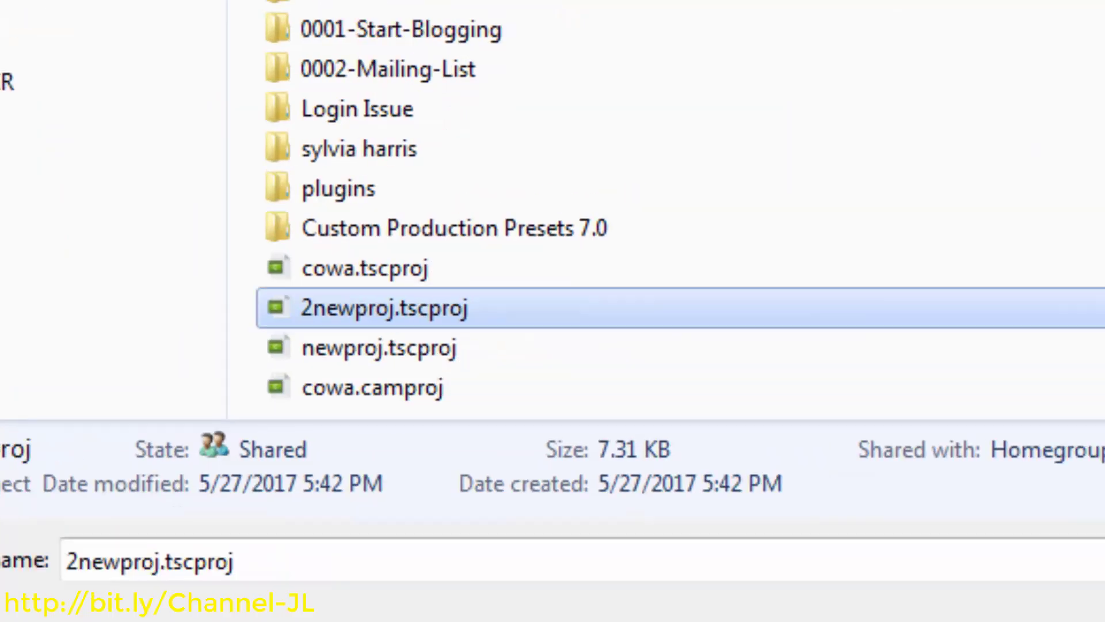
key(Return)
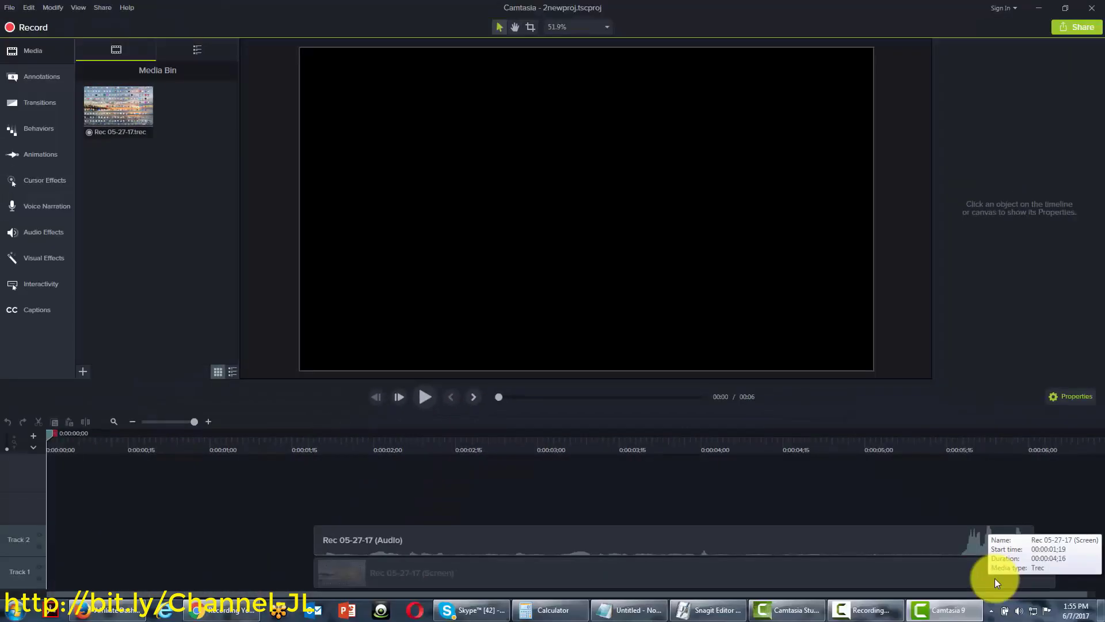
drag(995, 578, 995, 578)
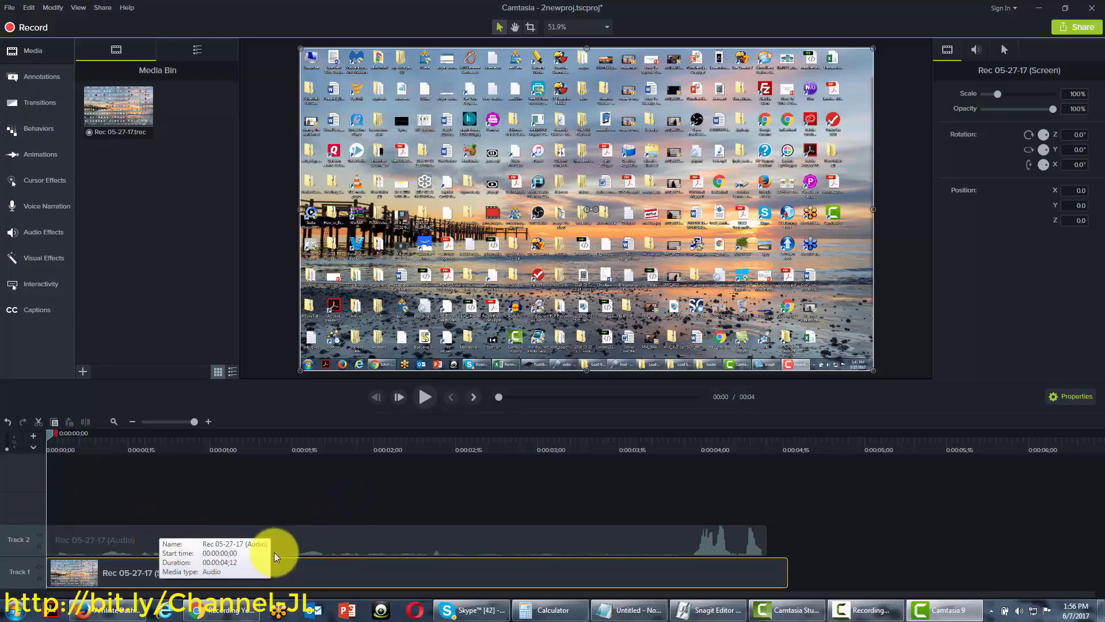
Start a new Untitled Project, discarding the unsaved changes to 2newproj.tscproj
click(6, 9)
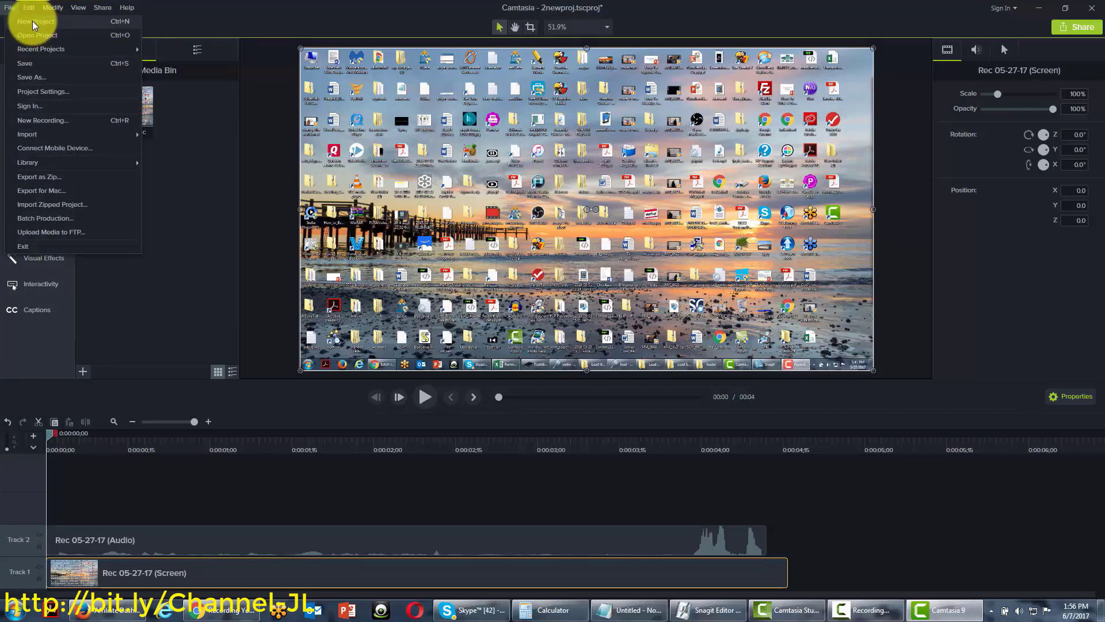
click(32, 21)
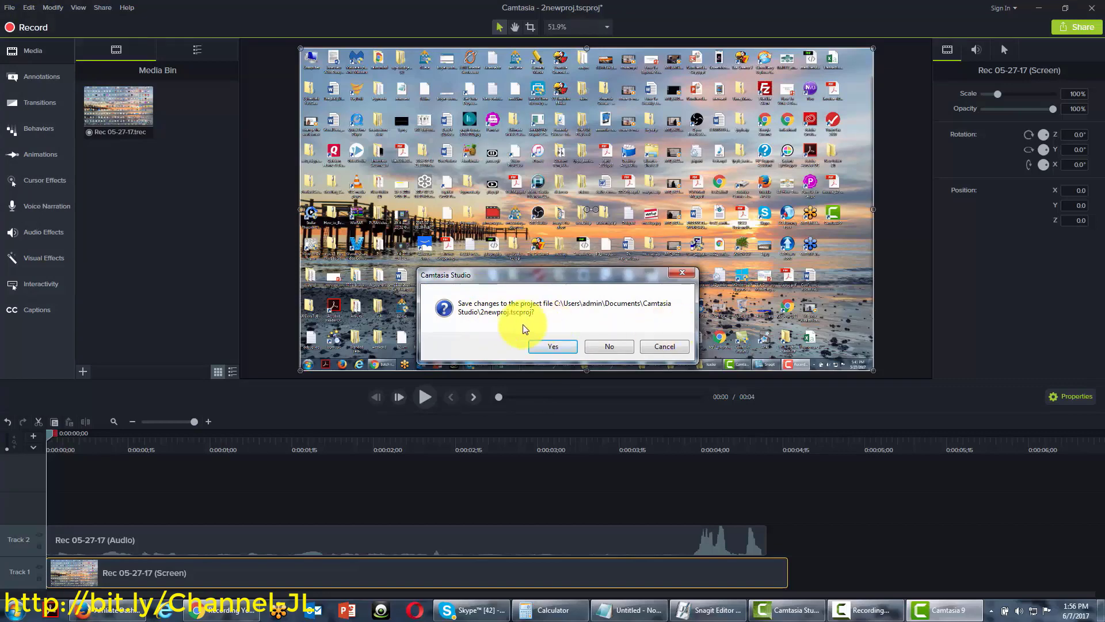
click(601, 345)
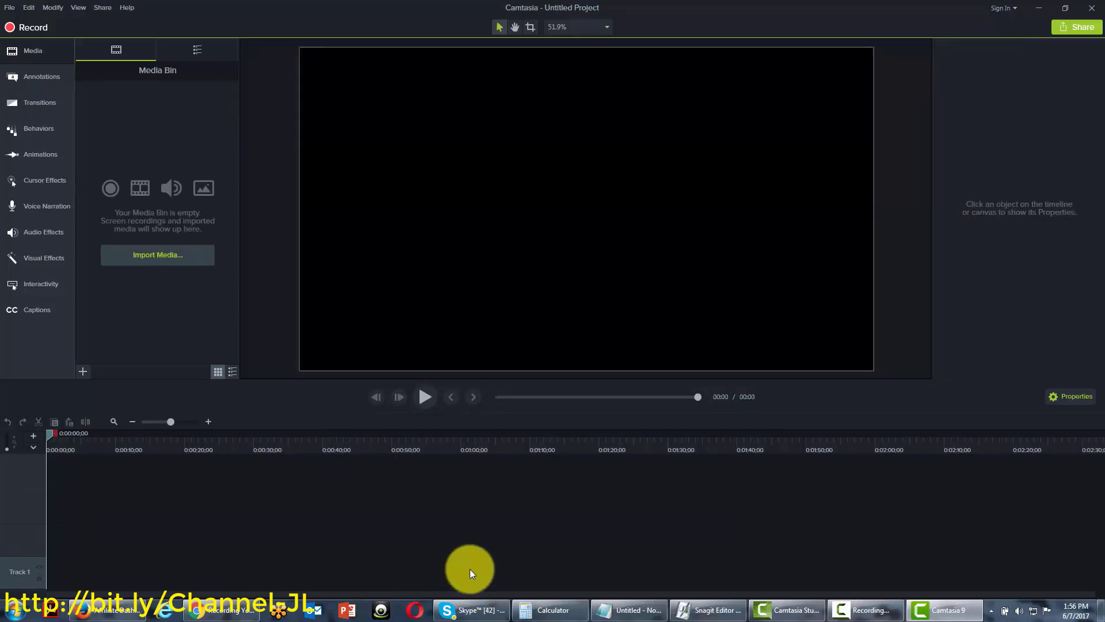
click(9, 8)
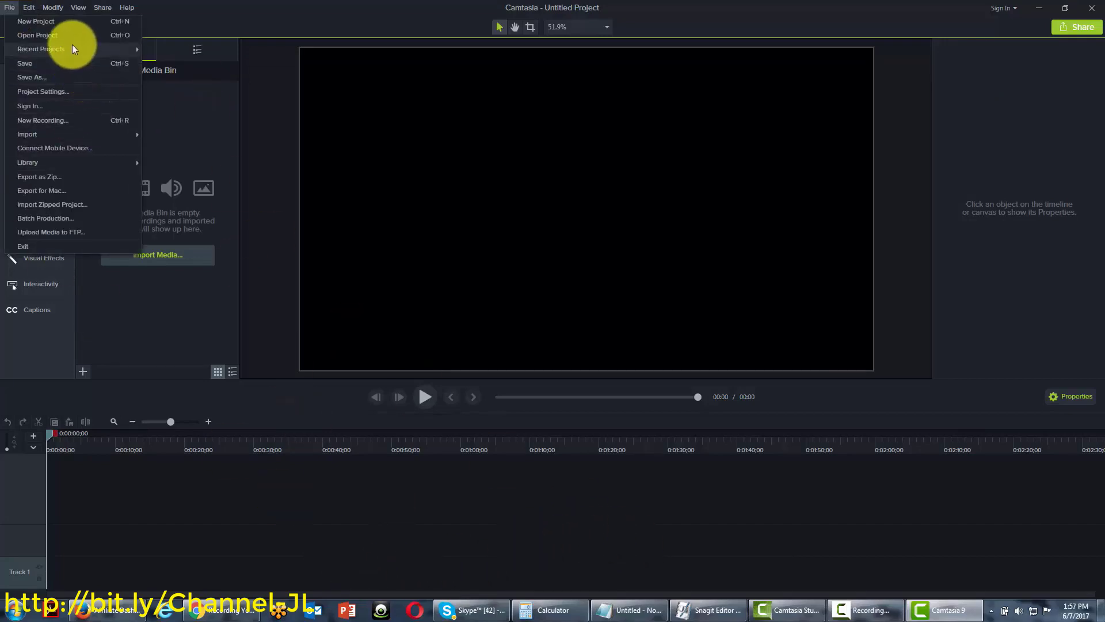
Open Project Settings to review the 1080p HD (1920x1080) black canvas
mouse_move(71, 46)
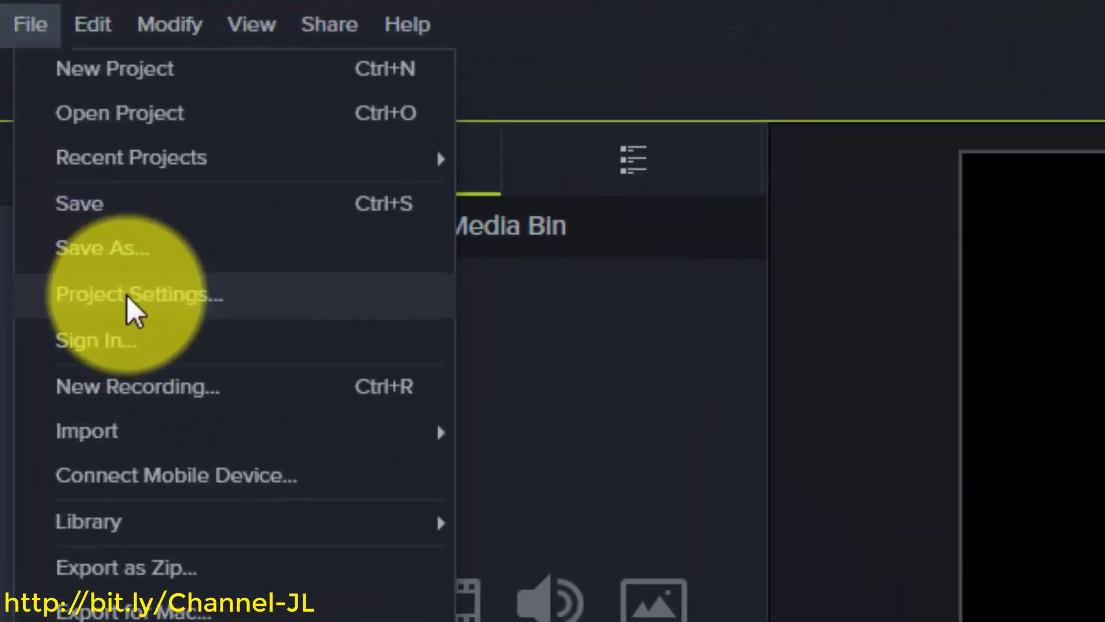
click(126, 295)
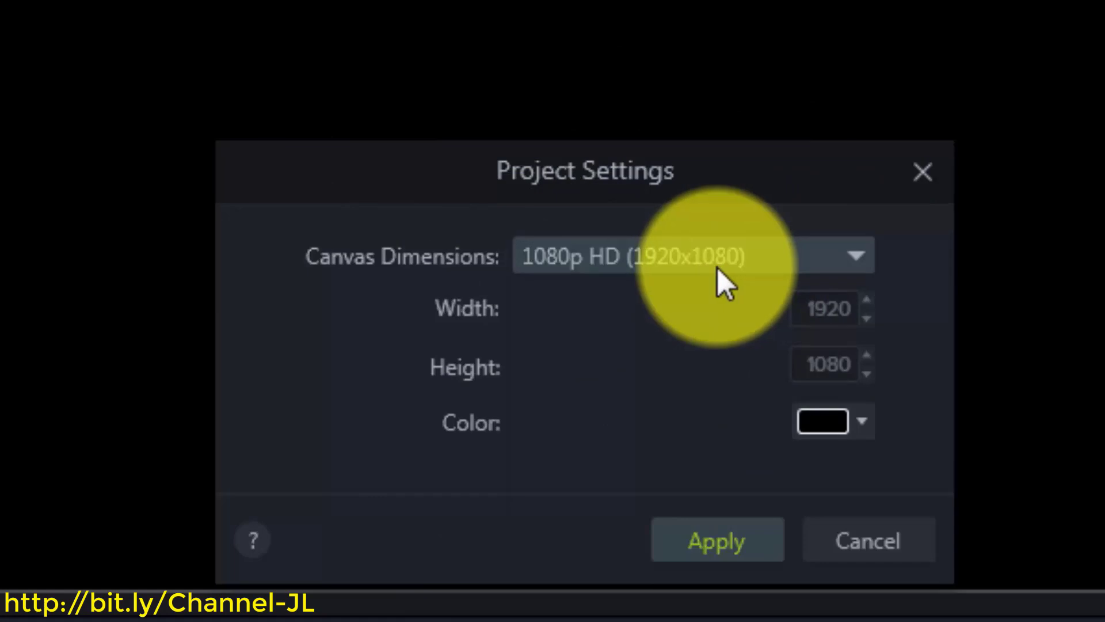
Review the canvas size presets, keep 1080p HD, close Project Settings unchanged, then open the File menu
click(809, 265)
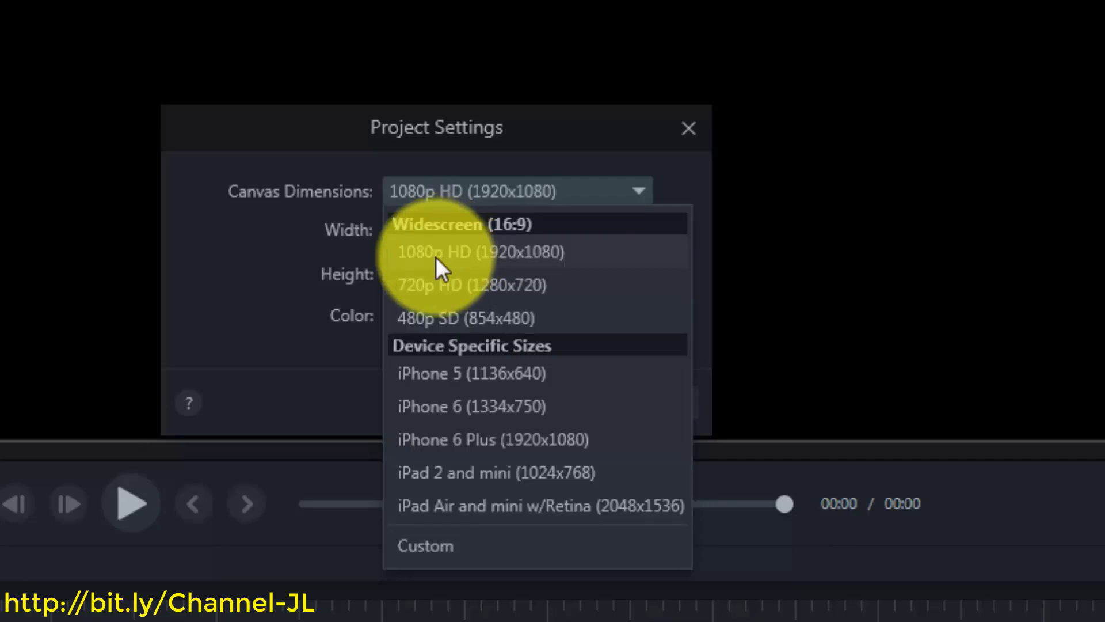
click(319, 132)
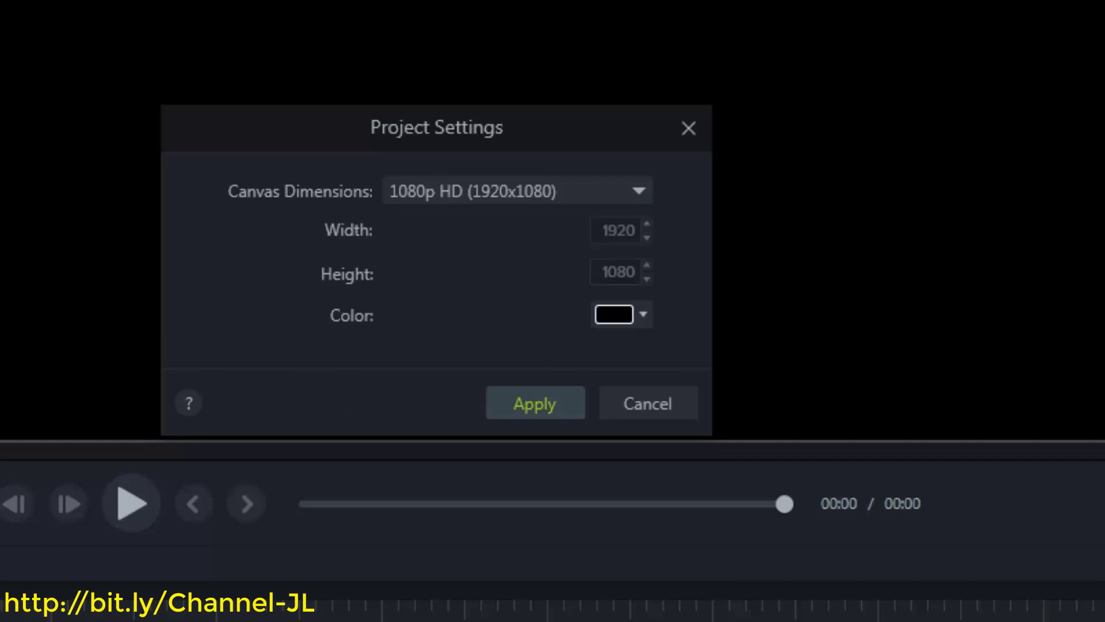
key(Return)
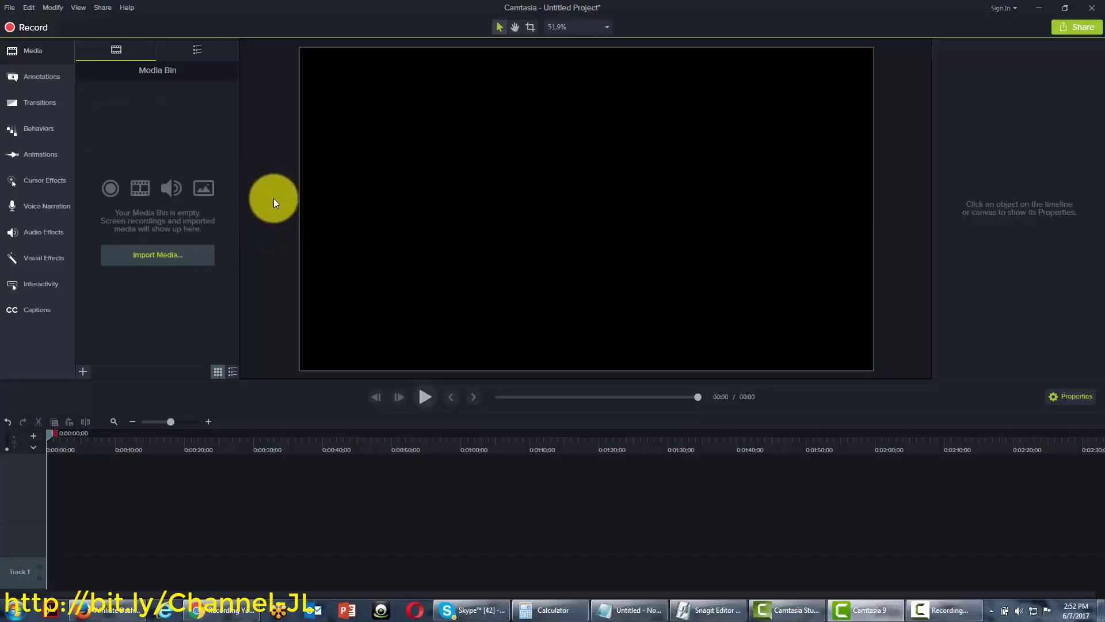
click(9, 7)
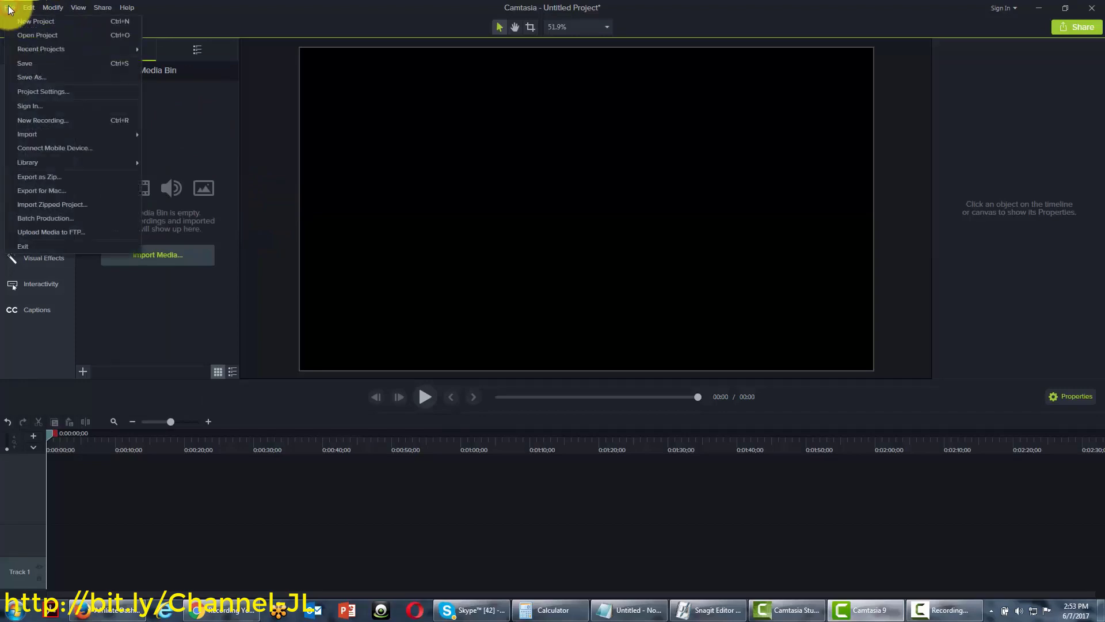
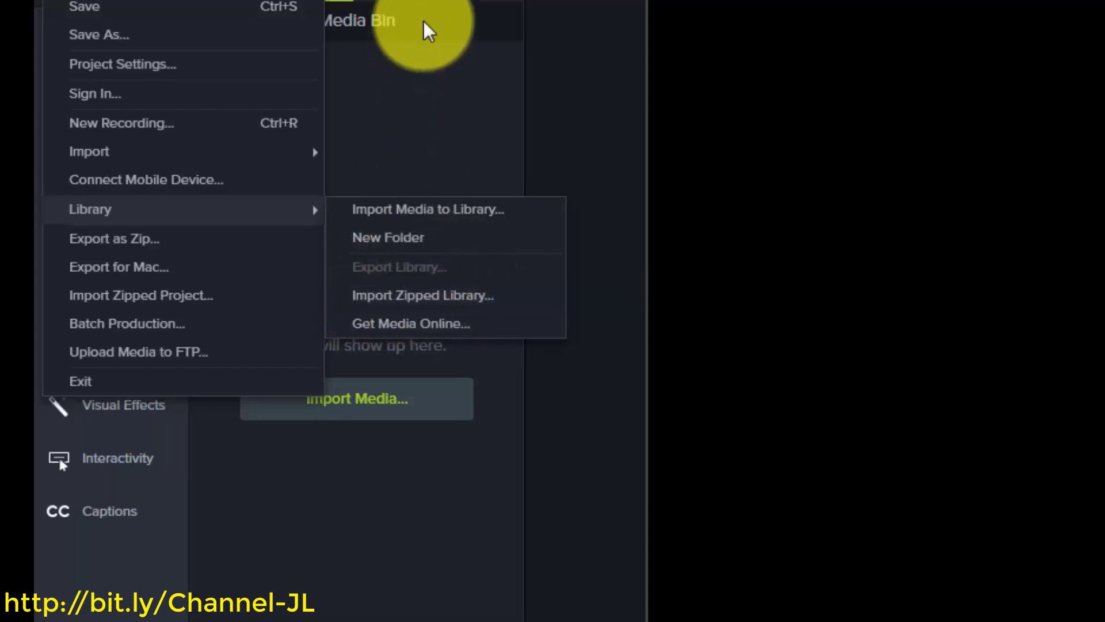
Switch the media panel from the Media Bin to the Library tree, then reopen the File > Library submenu
click(432, 5)
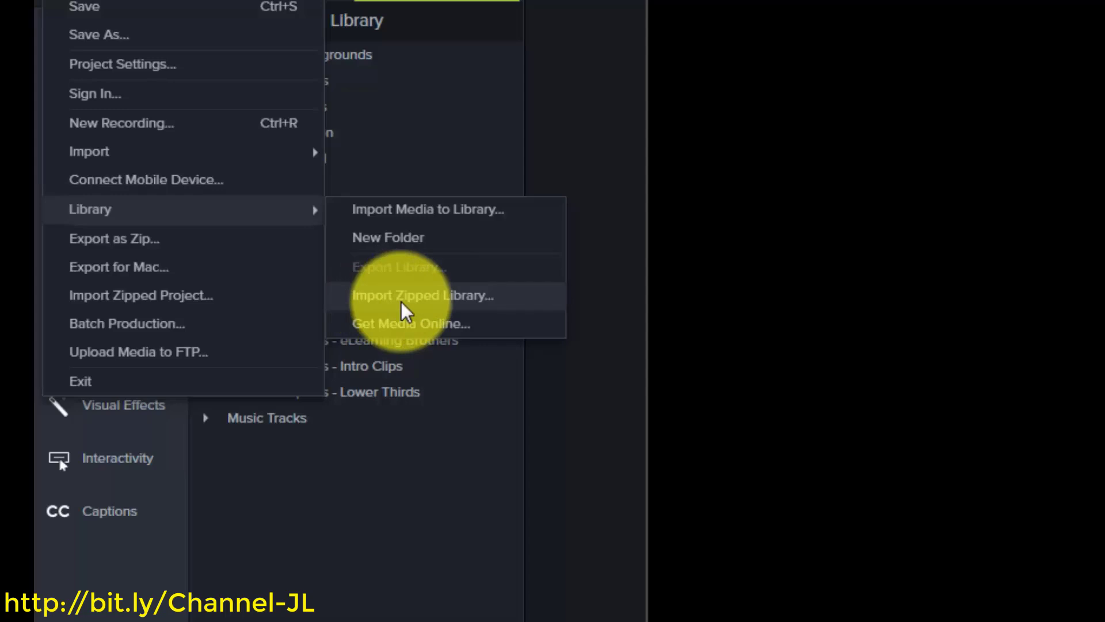
click(501, 468)
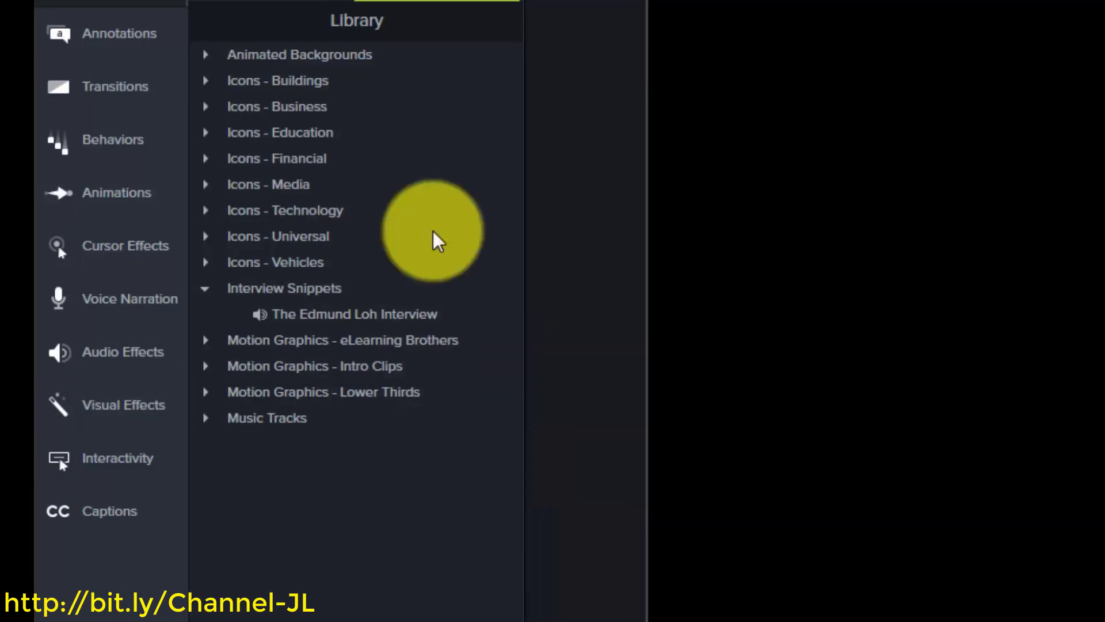
key(alt+f)
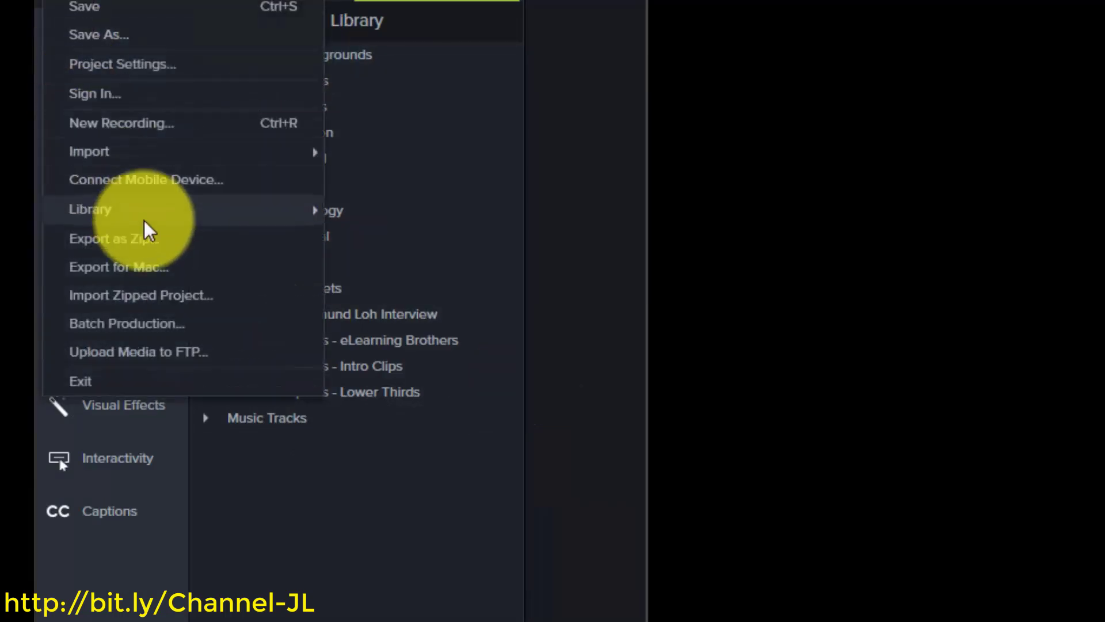
mouse_move(311, 214)
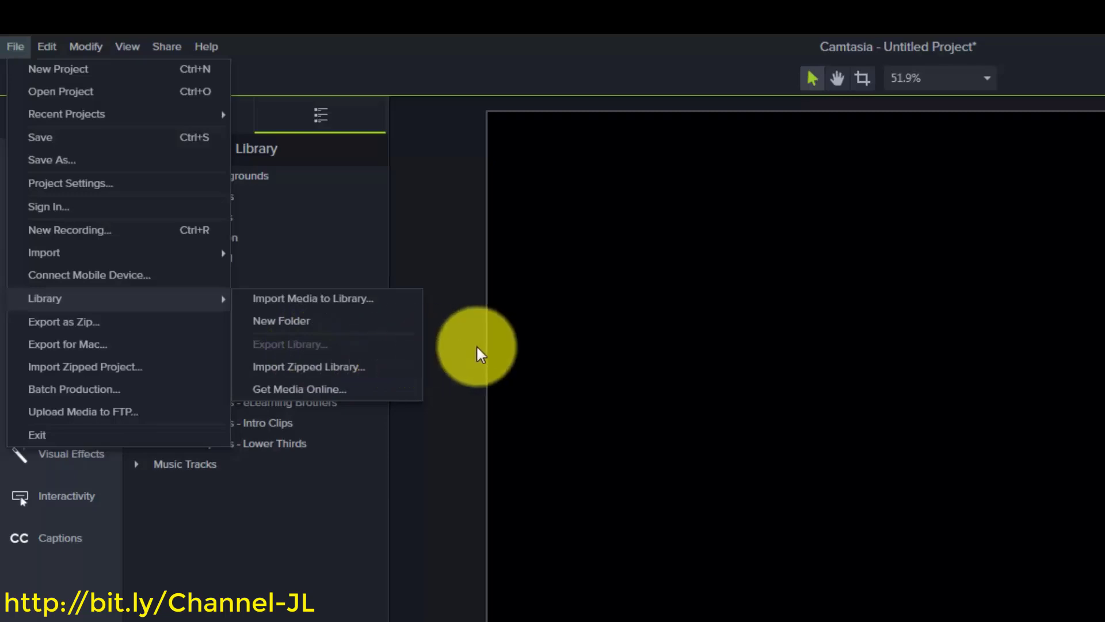
Select the Animated Backgrounds and Music Tracks folders and choose File > Library > Export Selected Assets
click(419, 278)
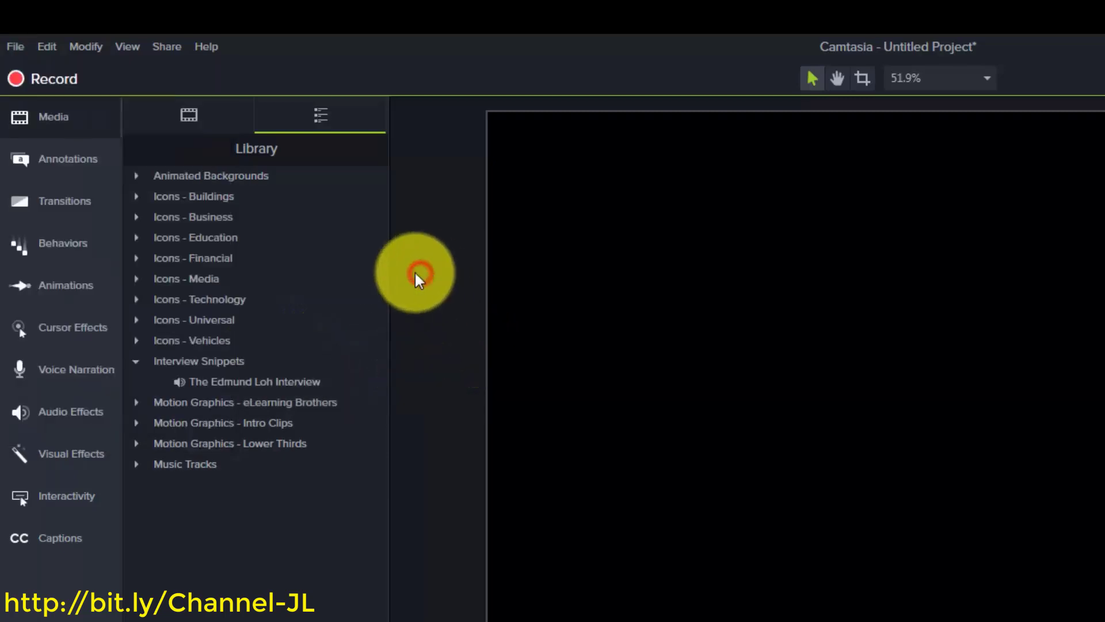
click(197, 175)
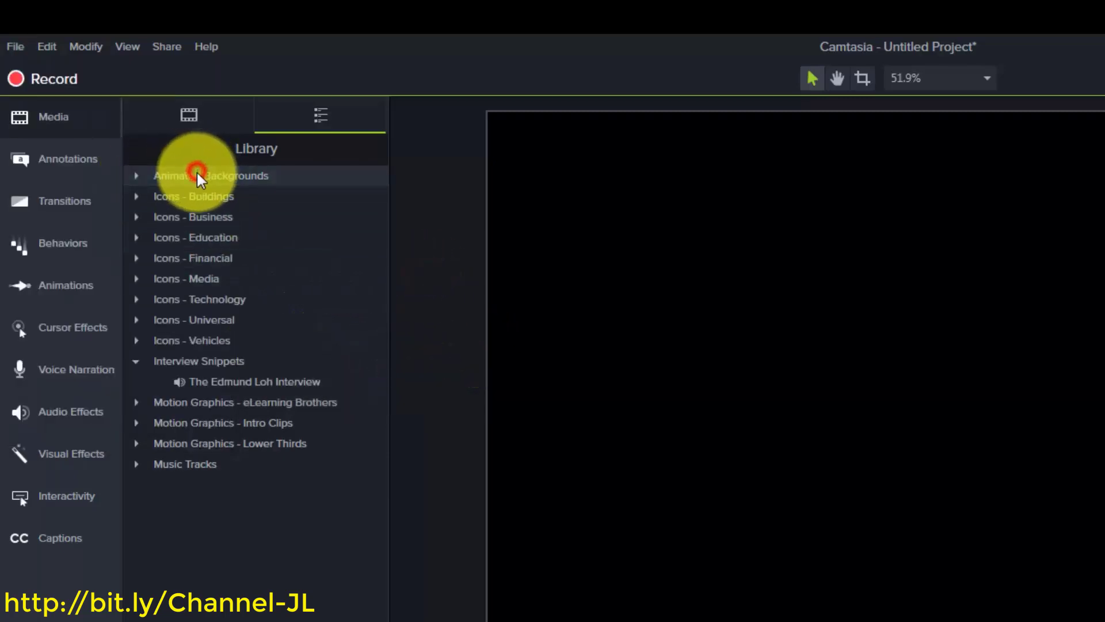
click(187, 461)
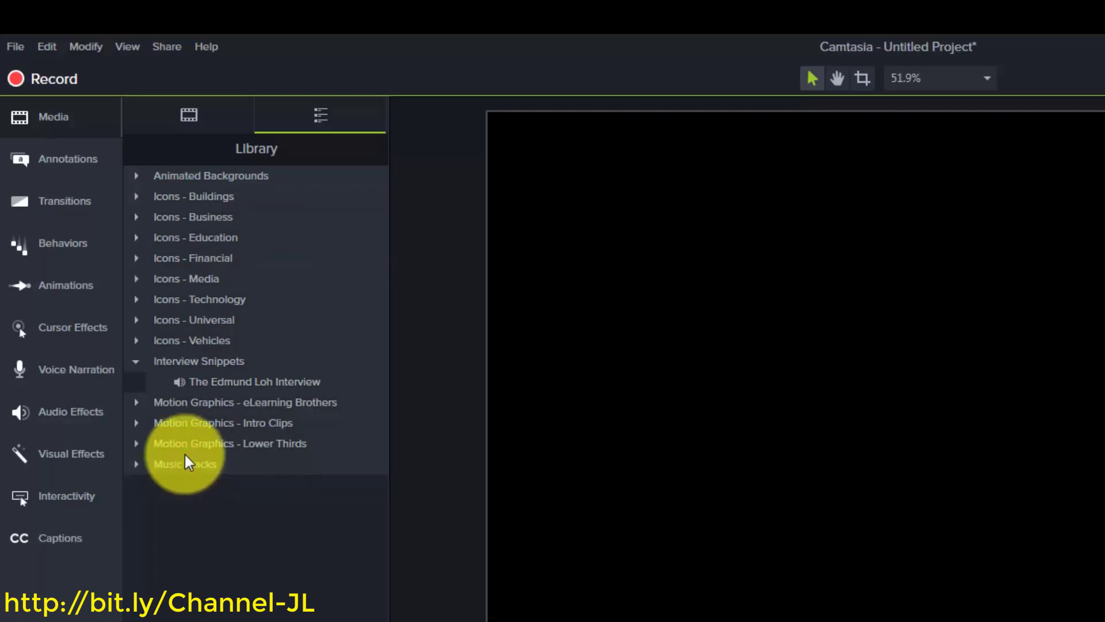
click(14, 48)
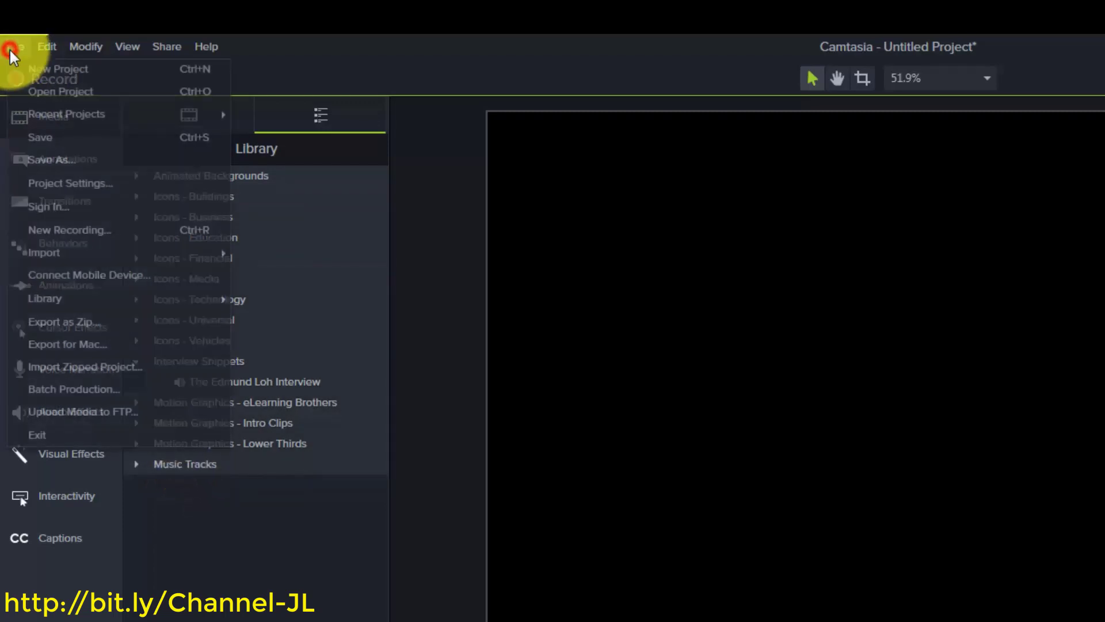
mouse_move(90, 302)
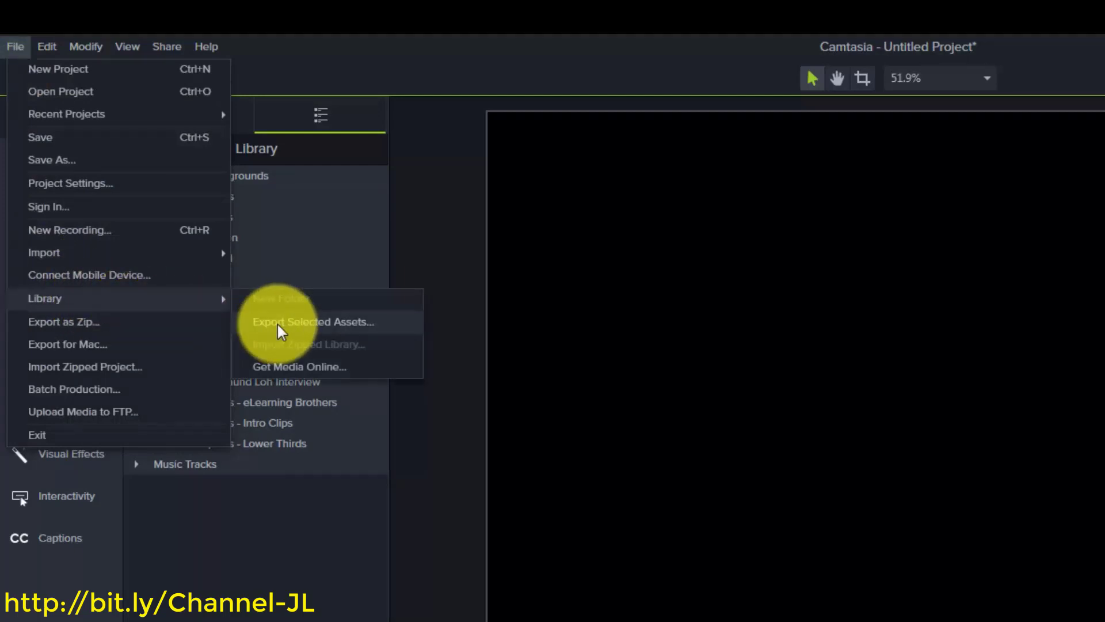
click(281, 331)
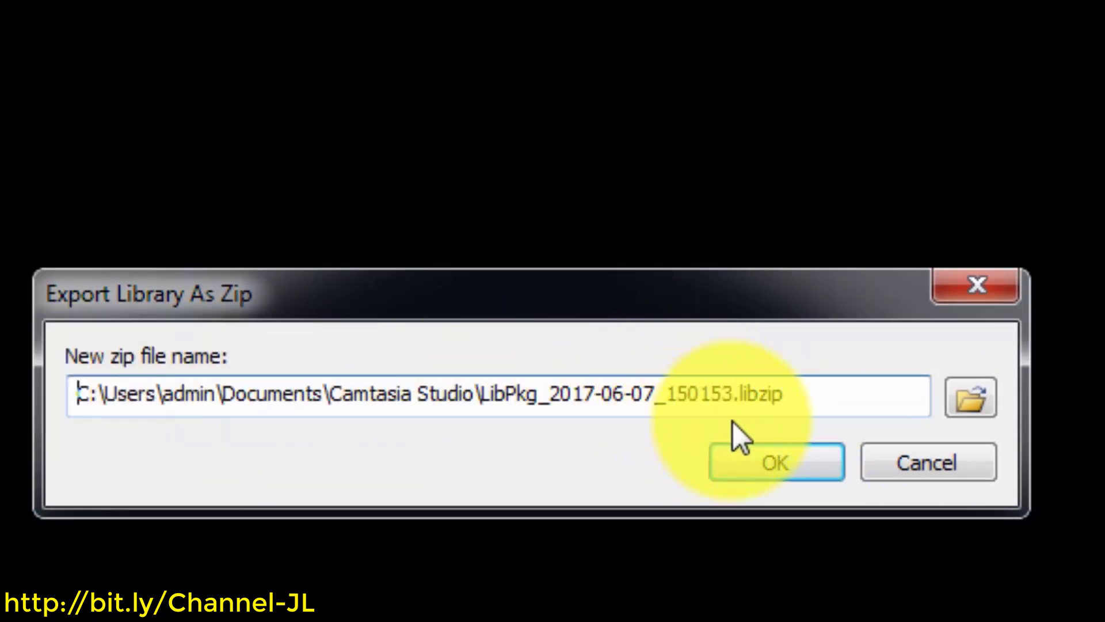
Check the zip path LibPkg_2017-06-07_150153.libzip and confirm the Library export
click(796, 395)
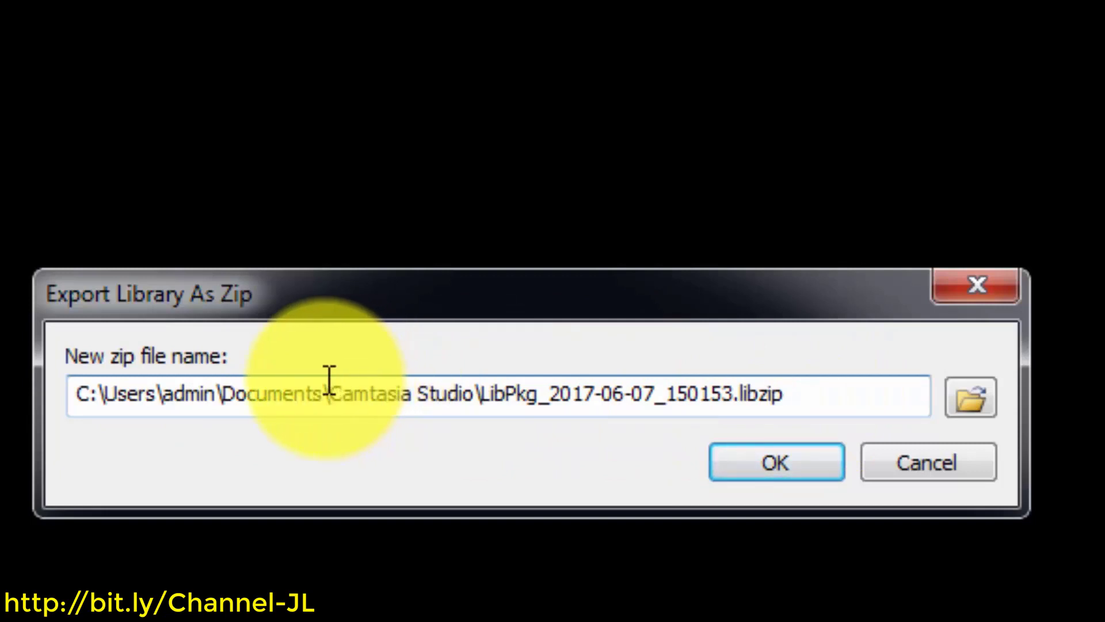
click(754, 457)
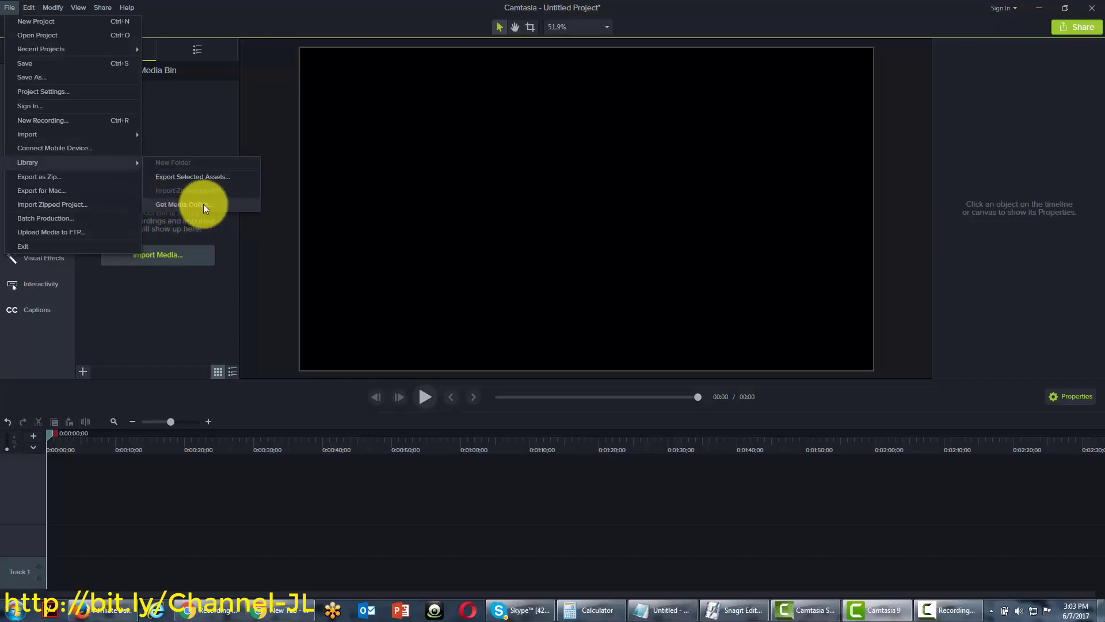
Open Get Media Online and browse the Icons, Motion Graphics, Music and Partners categories
click(171, 205)
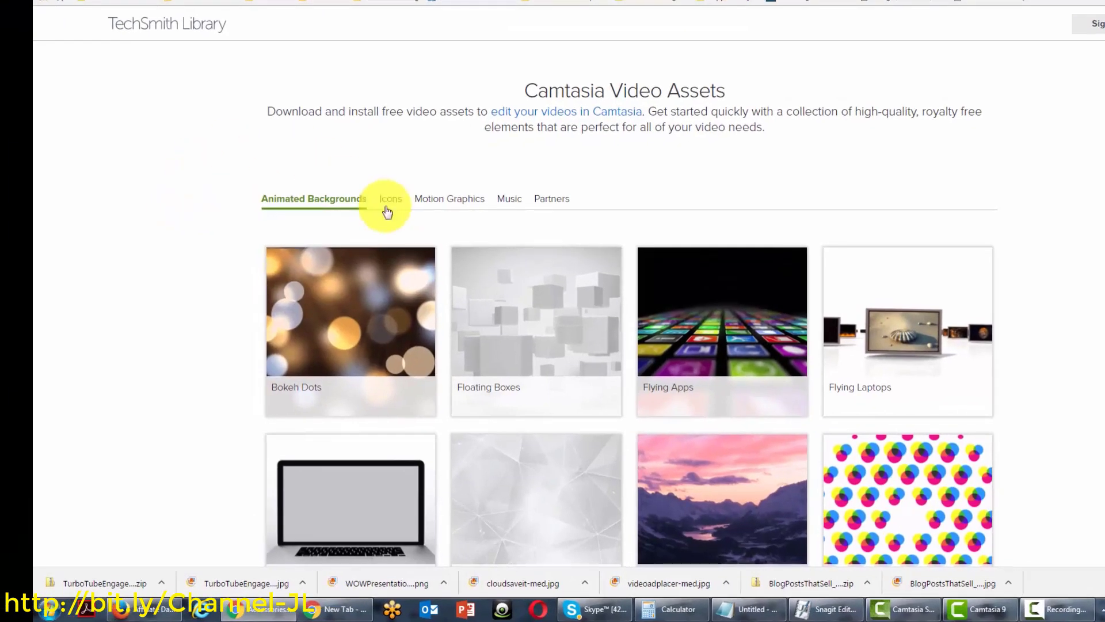
click(392, 201)
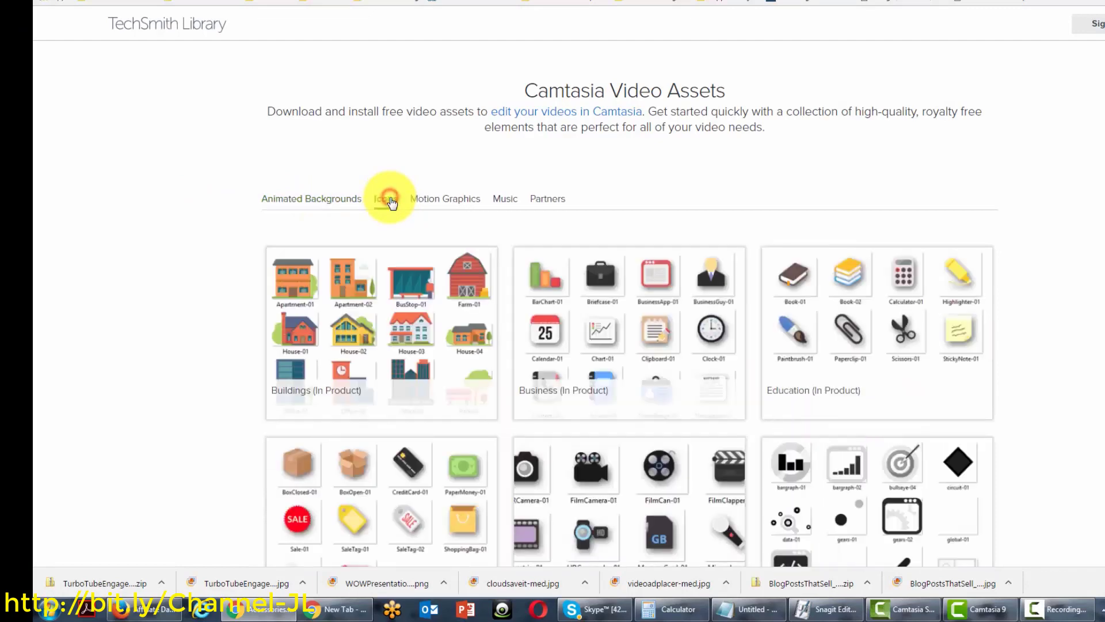
scroll(361, 236, down, 6)
scroll(362, 236, up, 6)
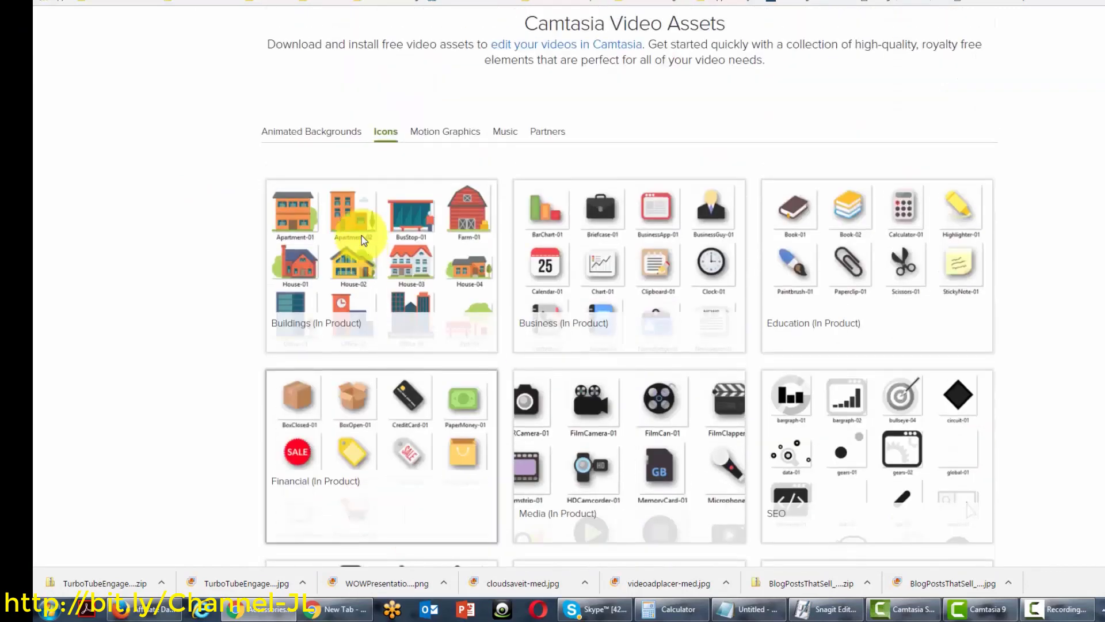
click(440, 207)
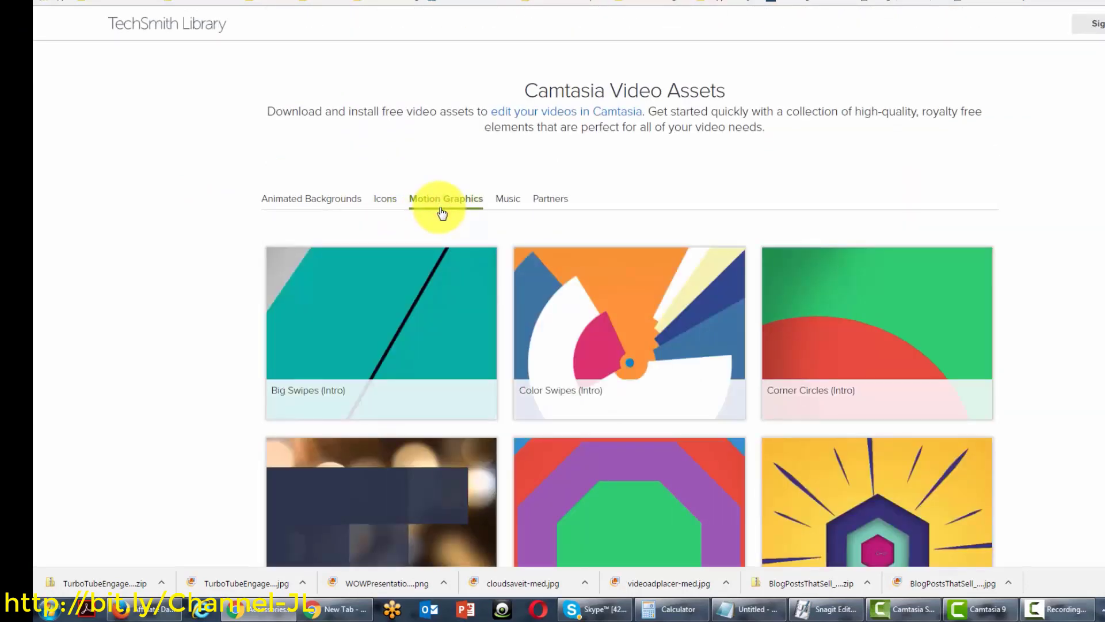
click(505, 204)
scroll(502, 204, down, 2)
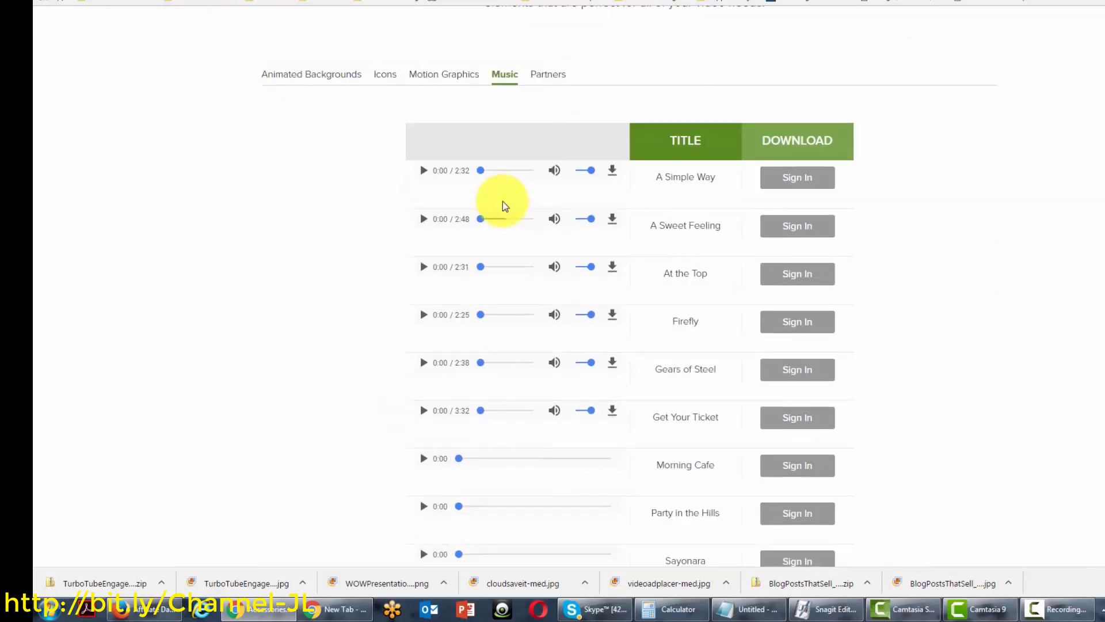
scroll(507, 202, up, 2)
click(533, 203)
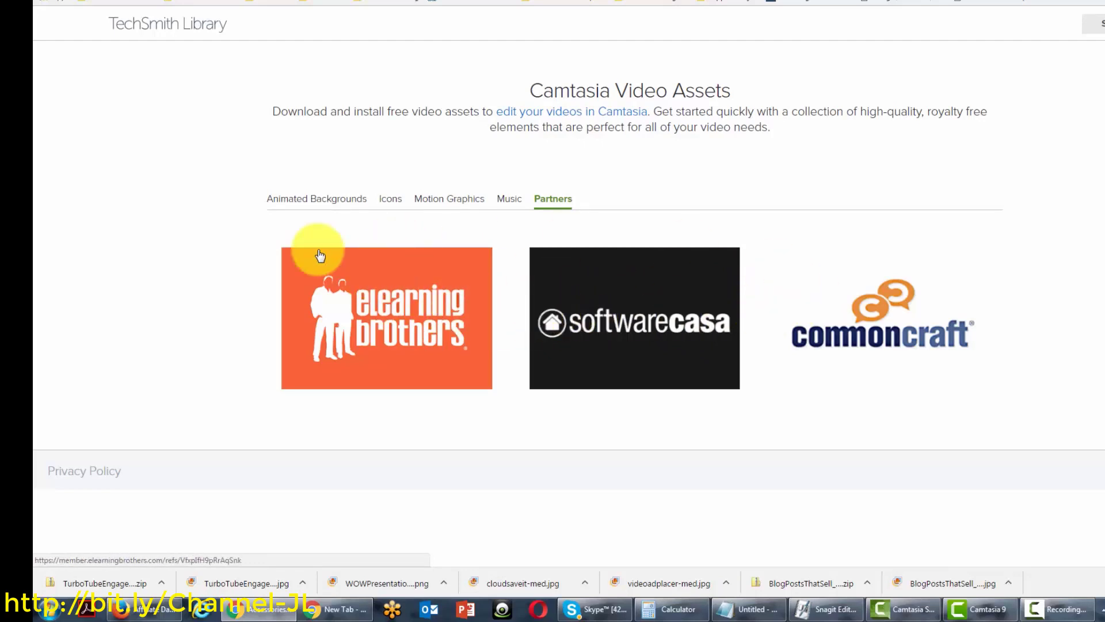
Download the free Bokeh Dots background from the Animated Backgrounds category
click(311, 203)
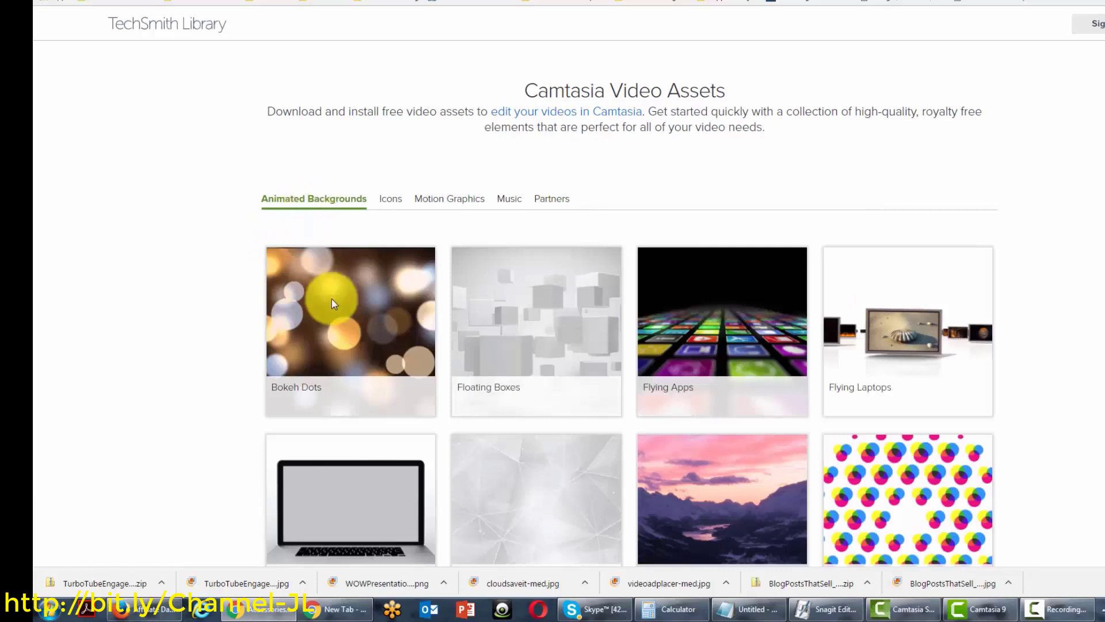
mouse_move(355, 392)
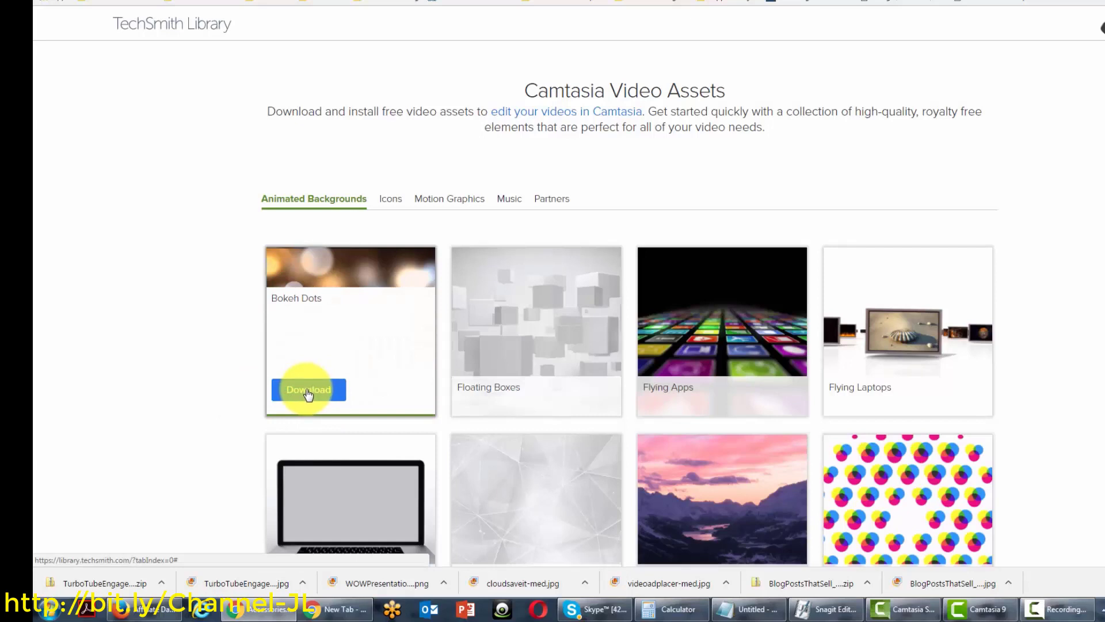
click(308, 393)
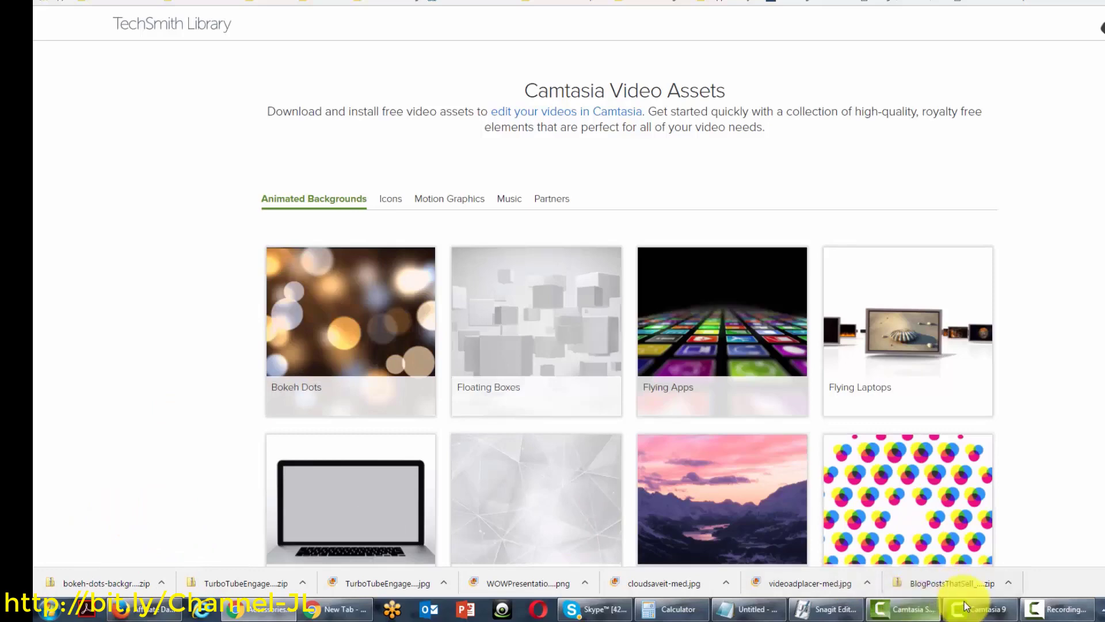
Back in Camtasia, import bokeh-dots-background.mp4 into the Media Bin
mouse_move(966, 606)
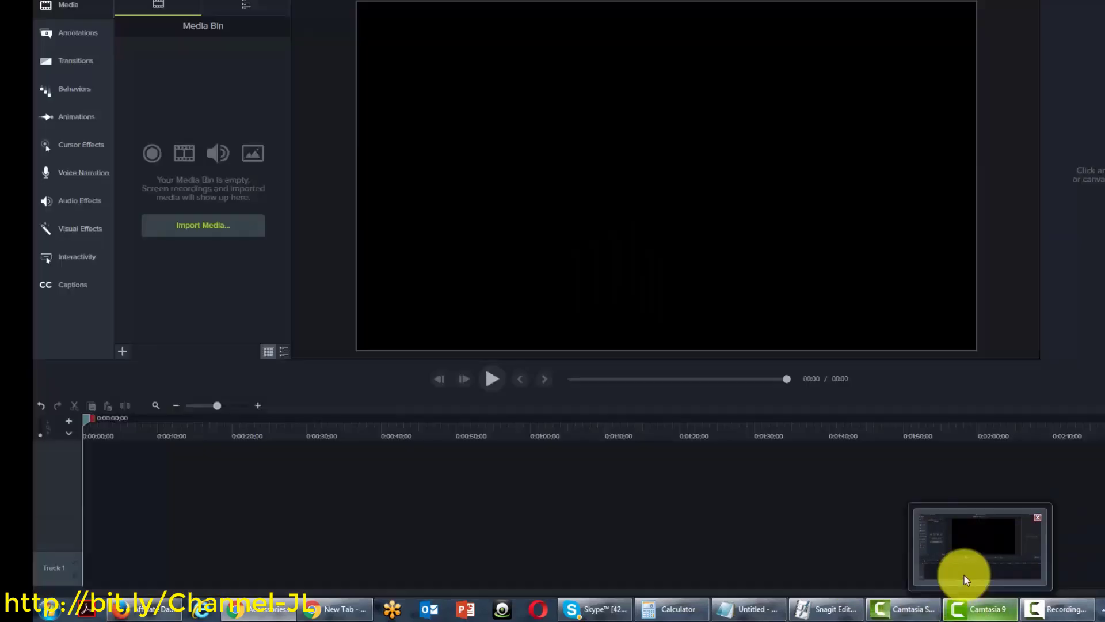
click(964, 575)
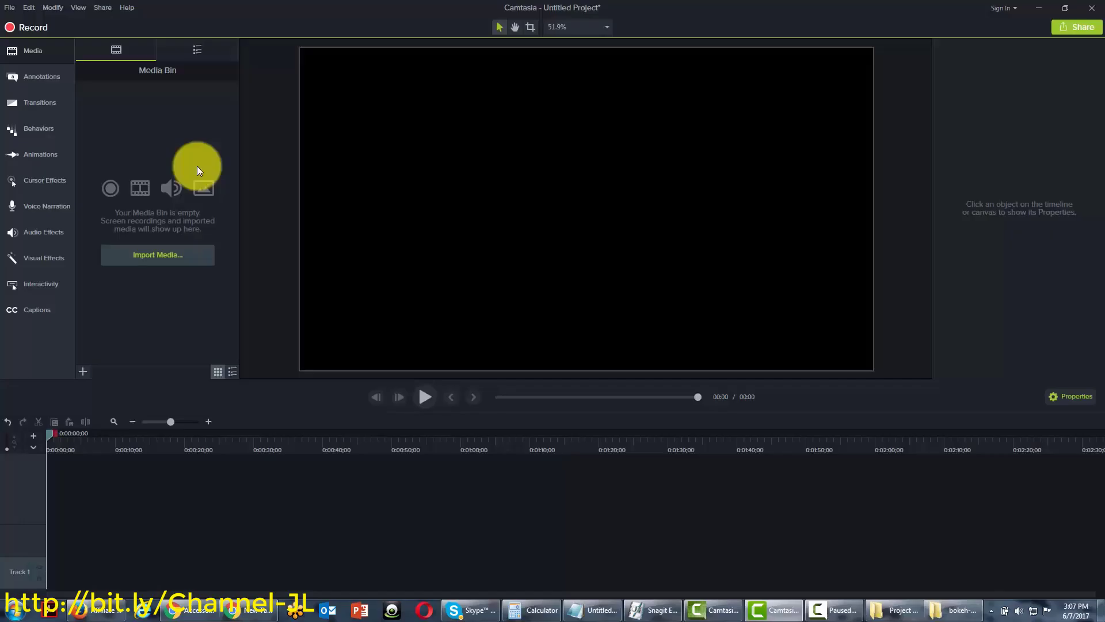
click(160, 257)
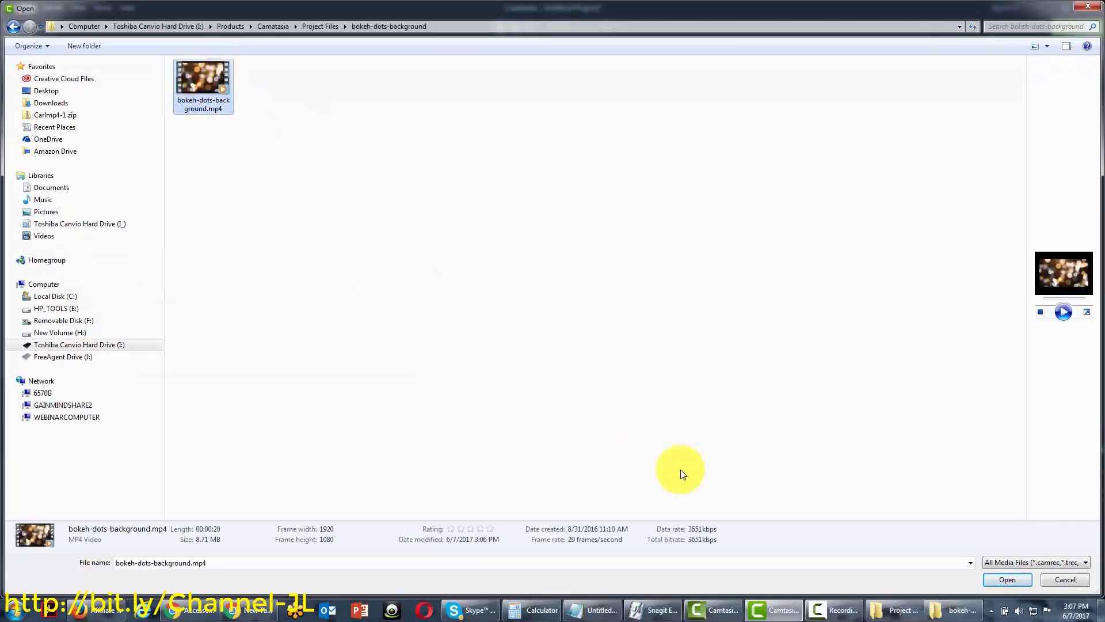
click(1005, 580)
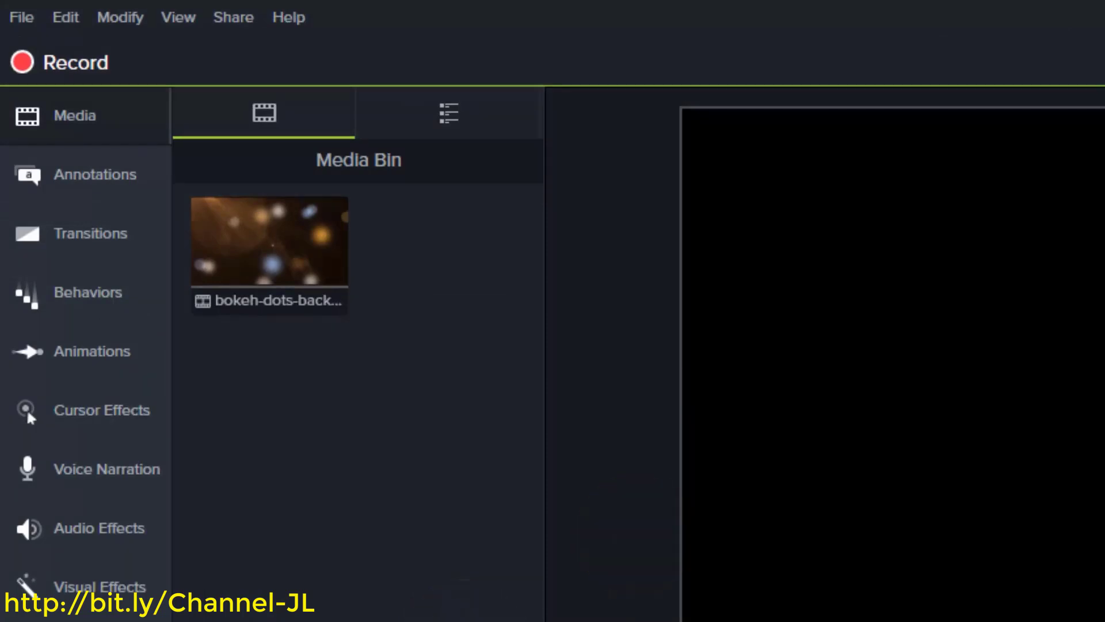
Add the clip to the Library as bokeh-dots-background, then double-click it back into the Media Bin
right_click(283, 296)
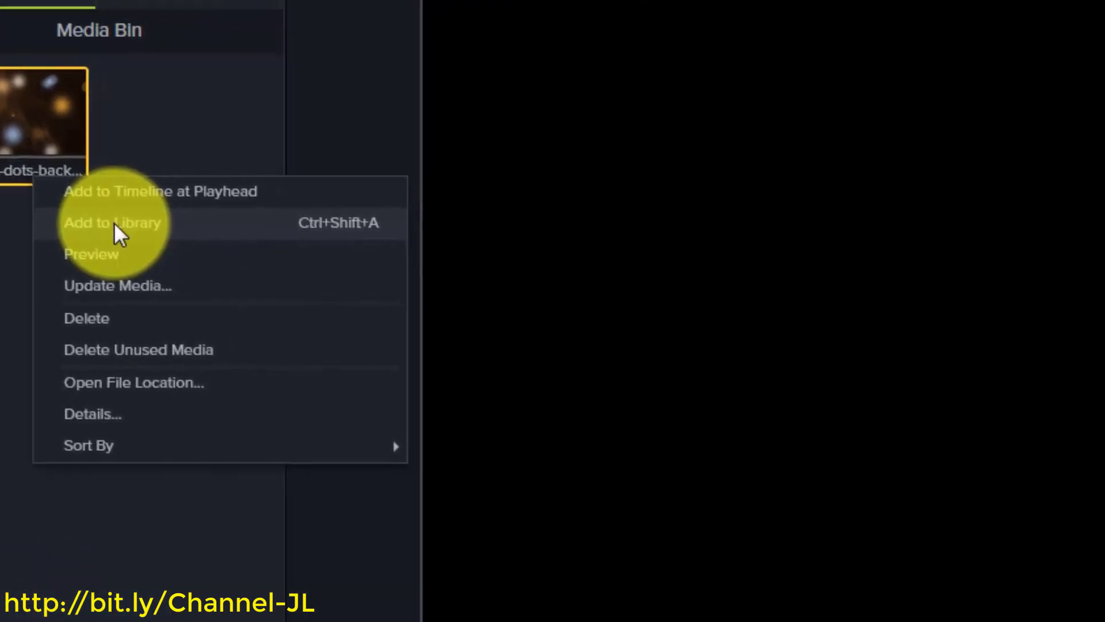
click(383, 362)
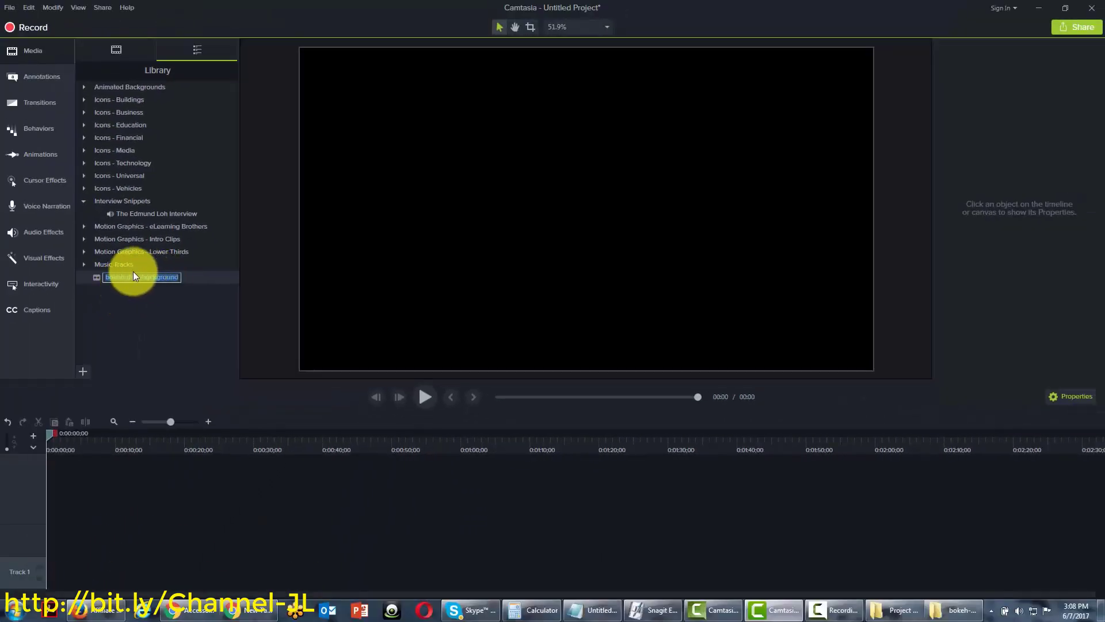
click(126, 306)
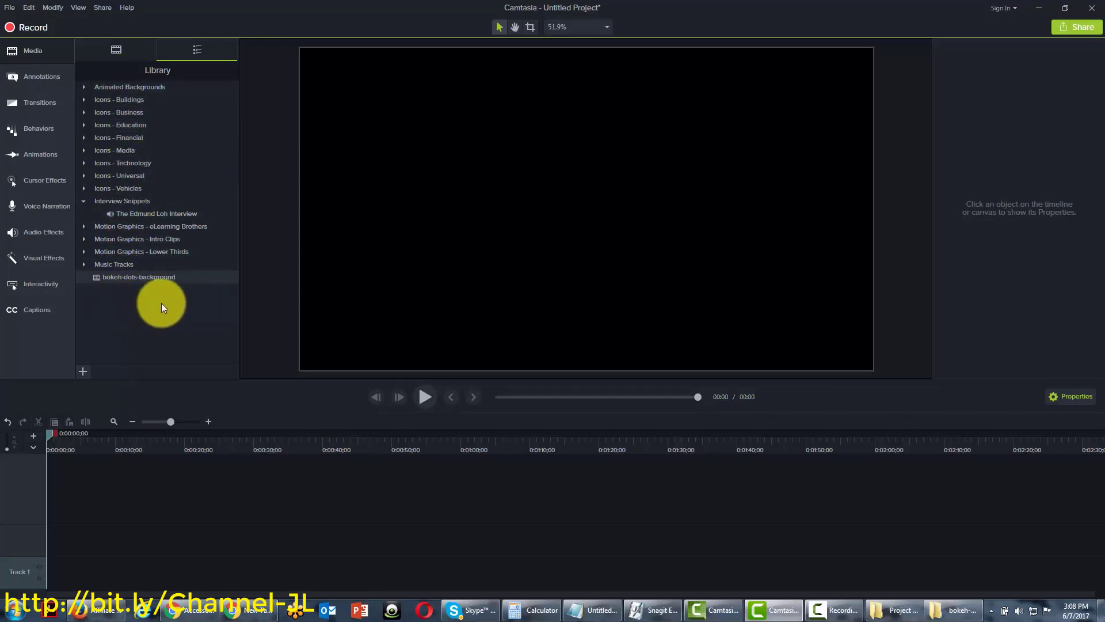
double_click(143, 274)
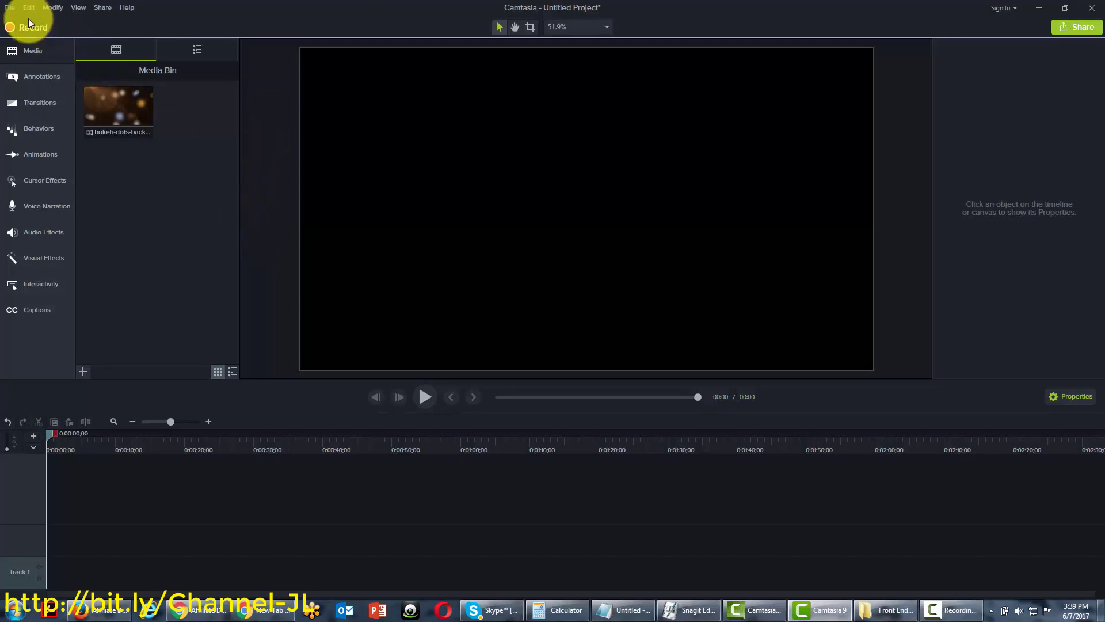
Use File > Connect Mobile Device to send a phone image via Fuse into the Media Bin
click(9, 8)
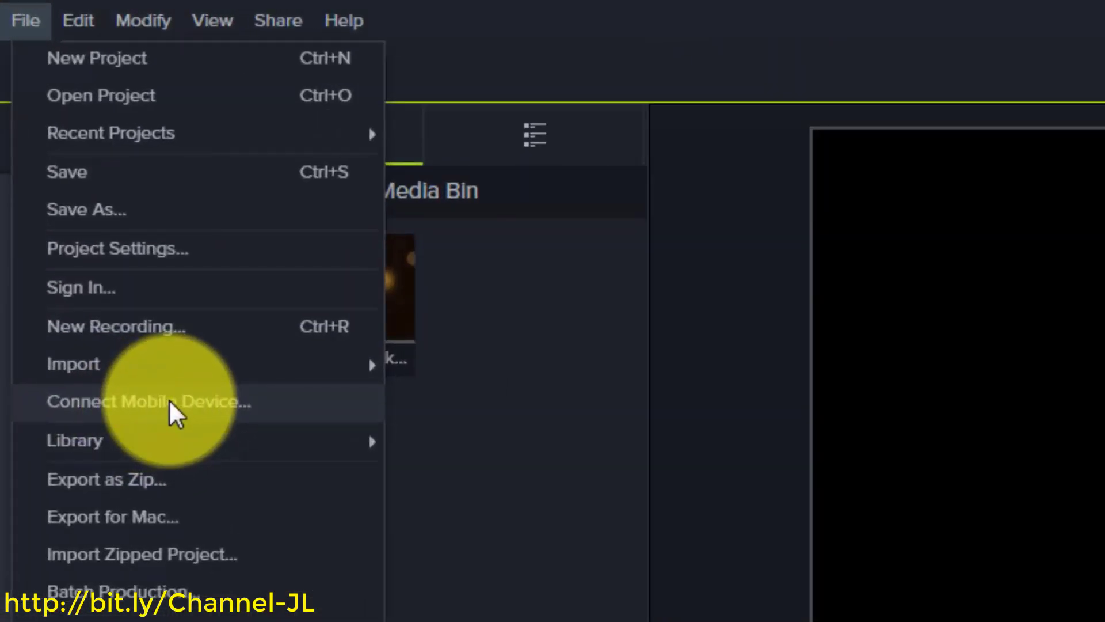
click(168, 398)
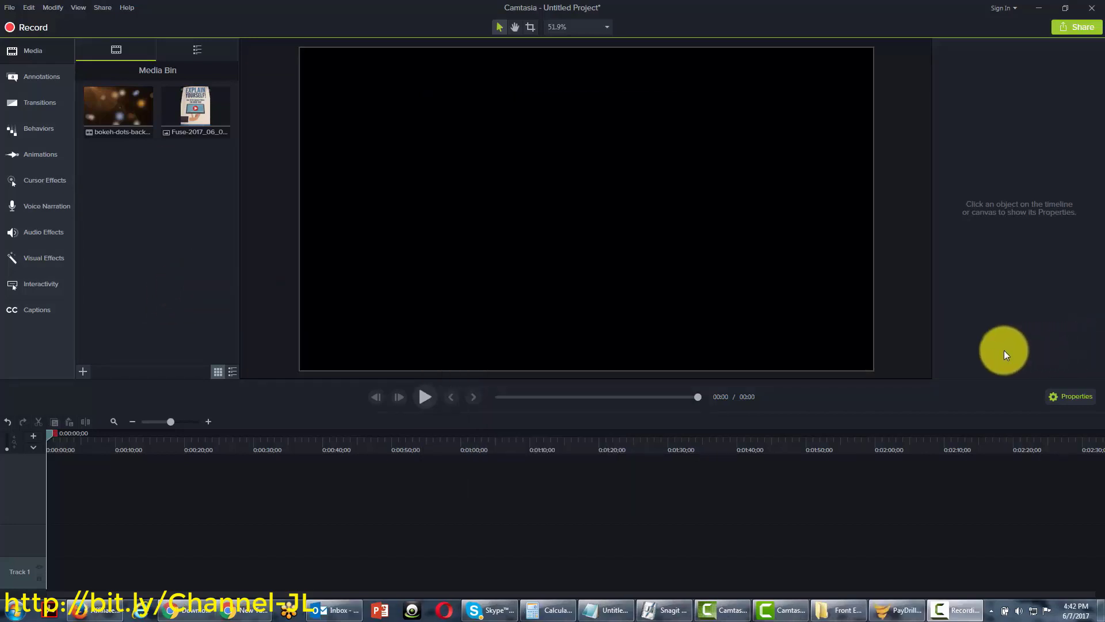
Open the File menu to reach Export as Zip
click(8, 8)
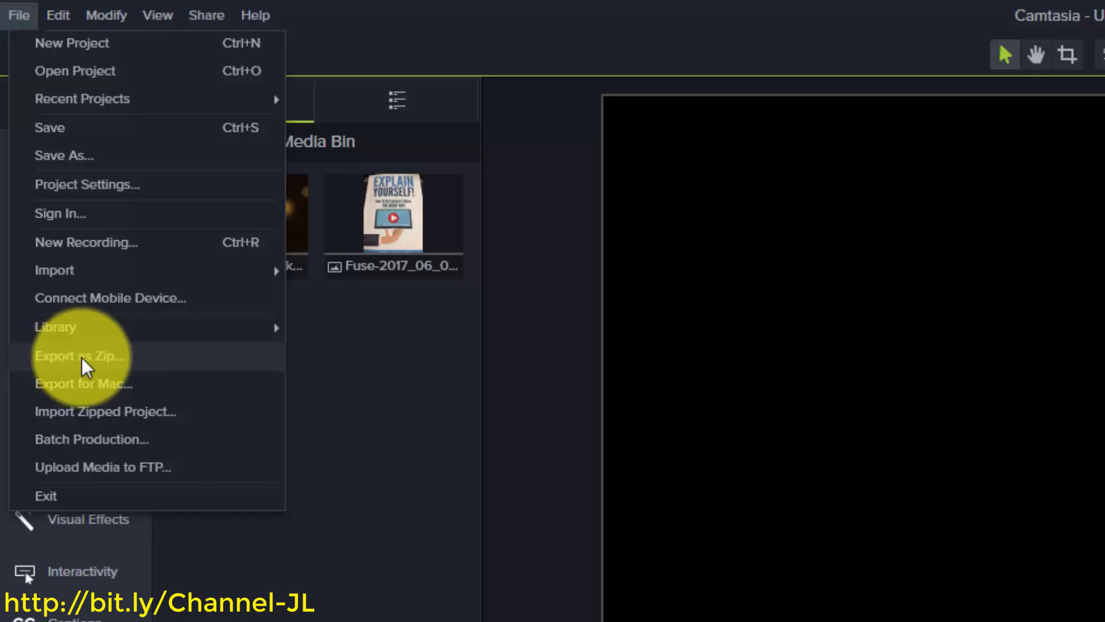
Export as Zip named Unique-Project.zip with Include all files from Media Bin ticked
click(82, 357)
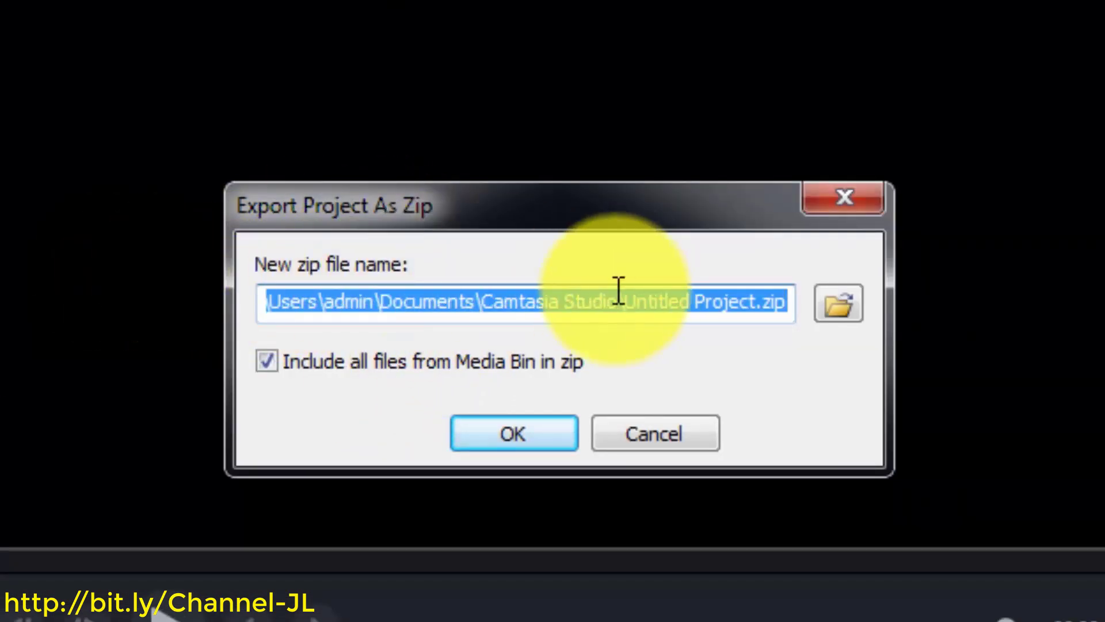
click(698, 300)
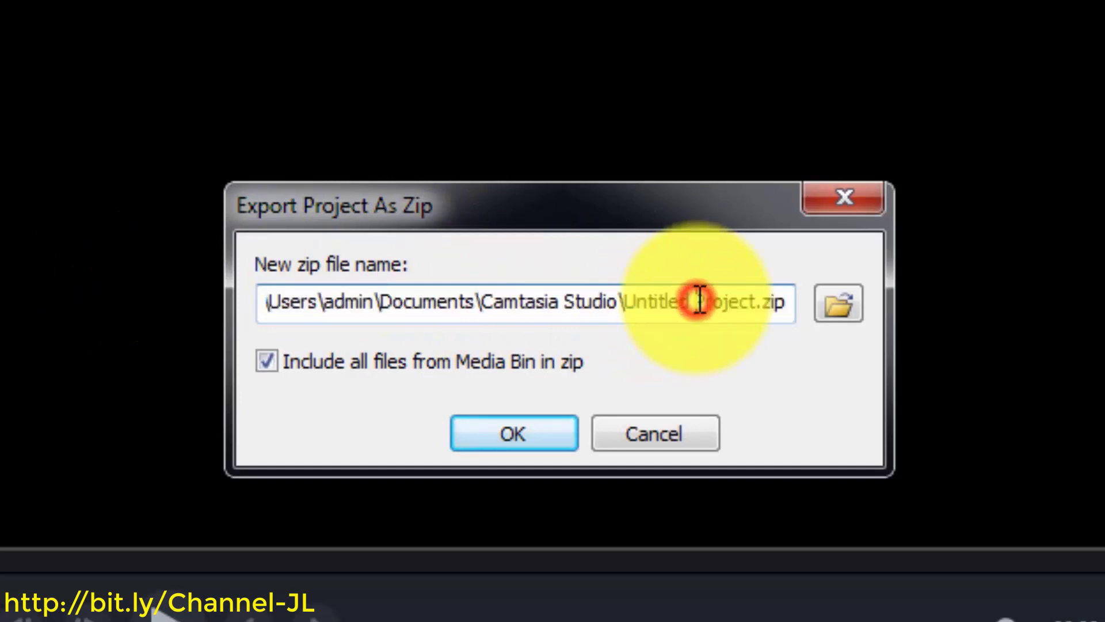
key(BackSpace)
key(BackSpace)
key(BackSpace)
key(BackSpace)
key(BackSpace)
key(BackSpace)
key(BackSpace)
key(BackSpace)
key(BackSpace)
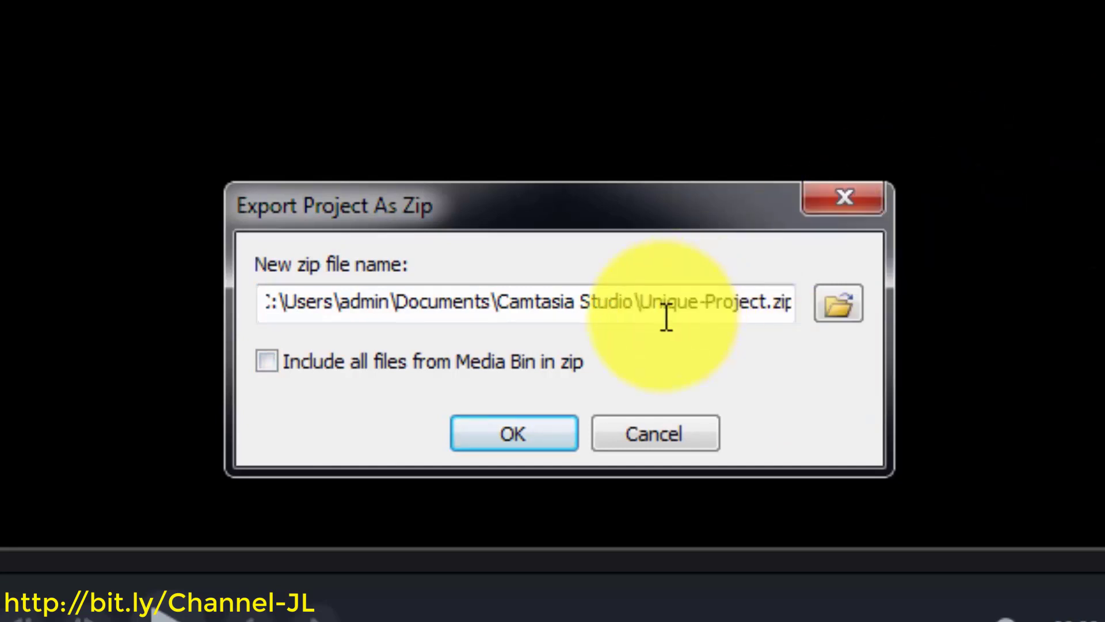
click(270, 362)
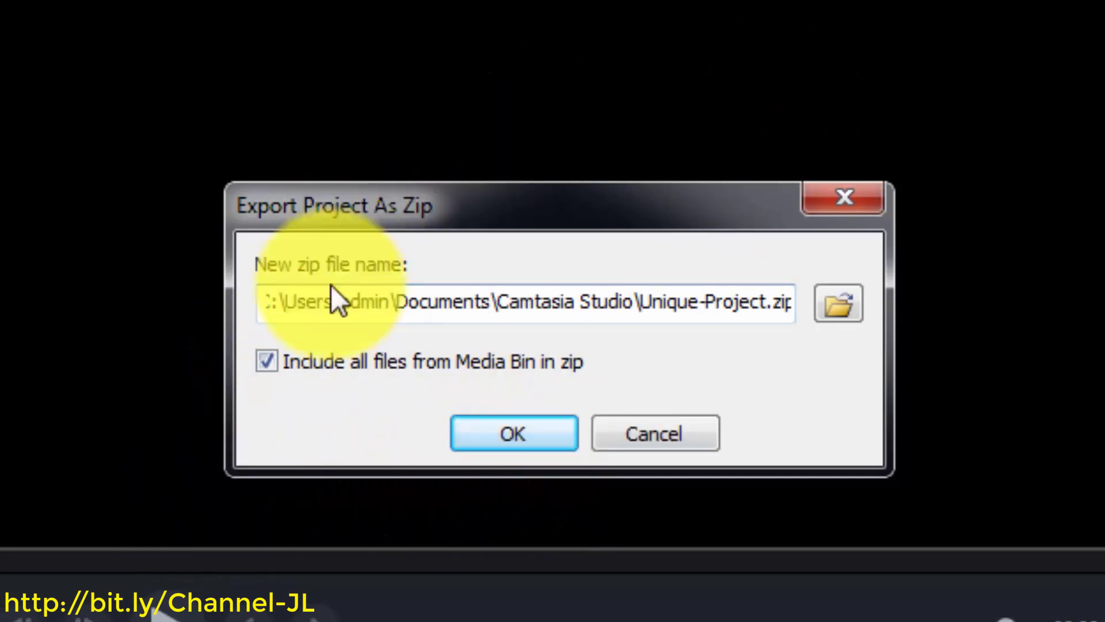
click(521, 439)
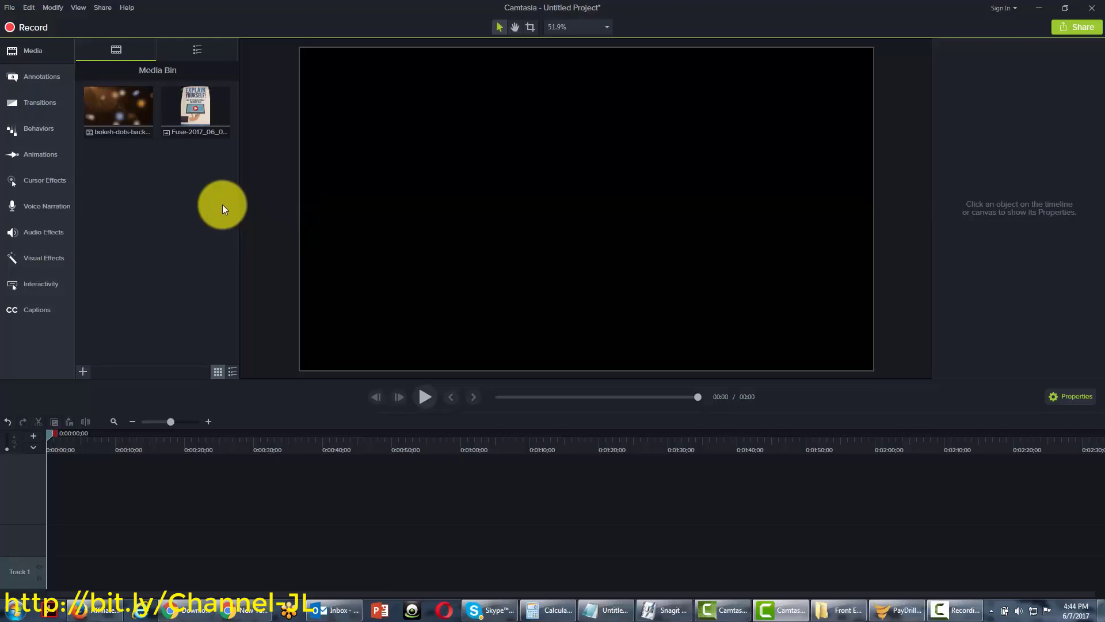
Open and close the File menu, then reopen it to reach Import Zipped Project
click(9, 8)
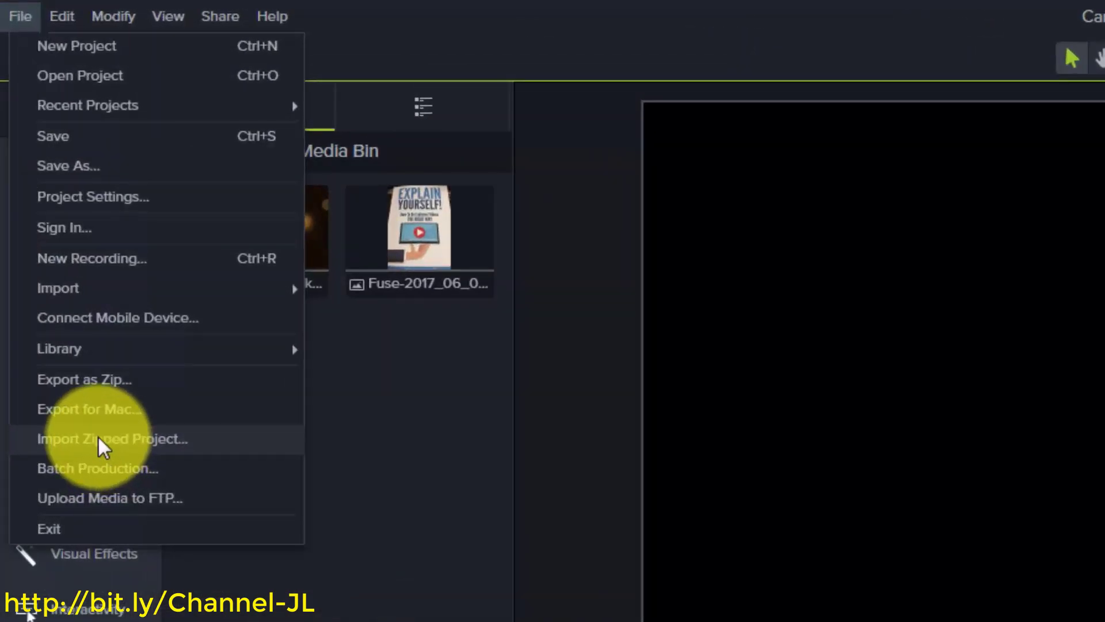
click(506, 448)
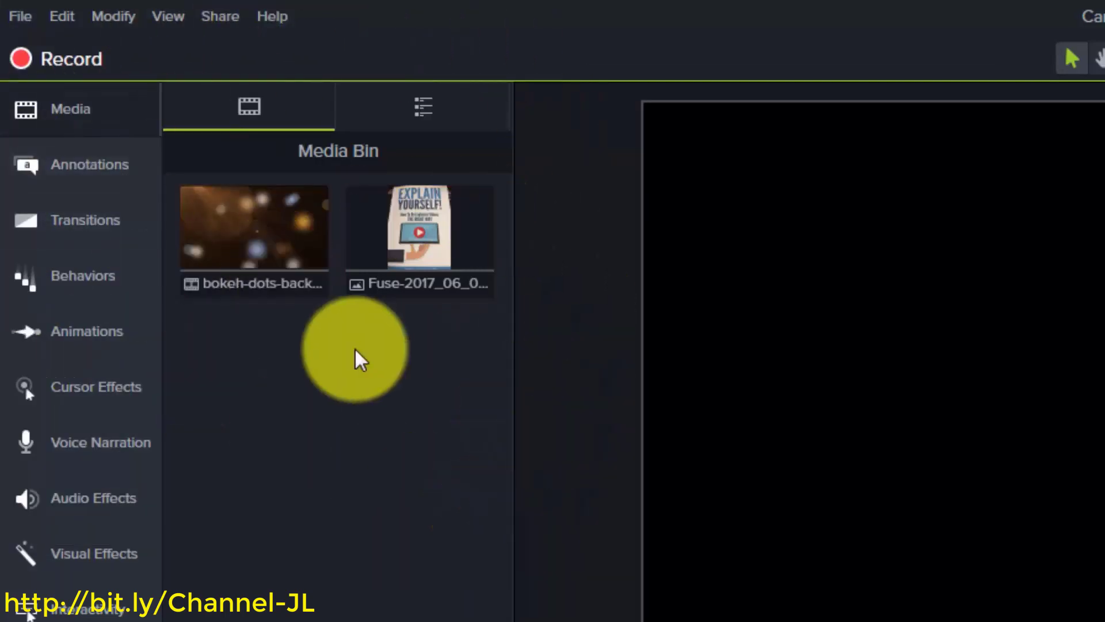
click(22, 26)
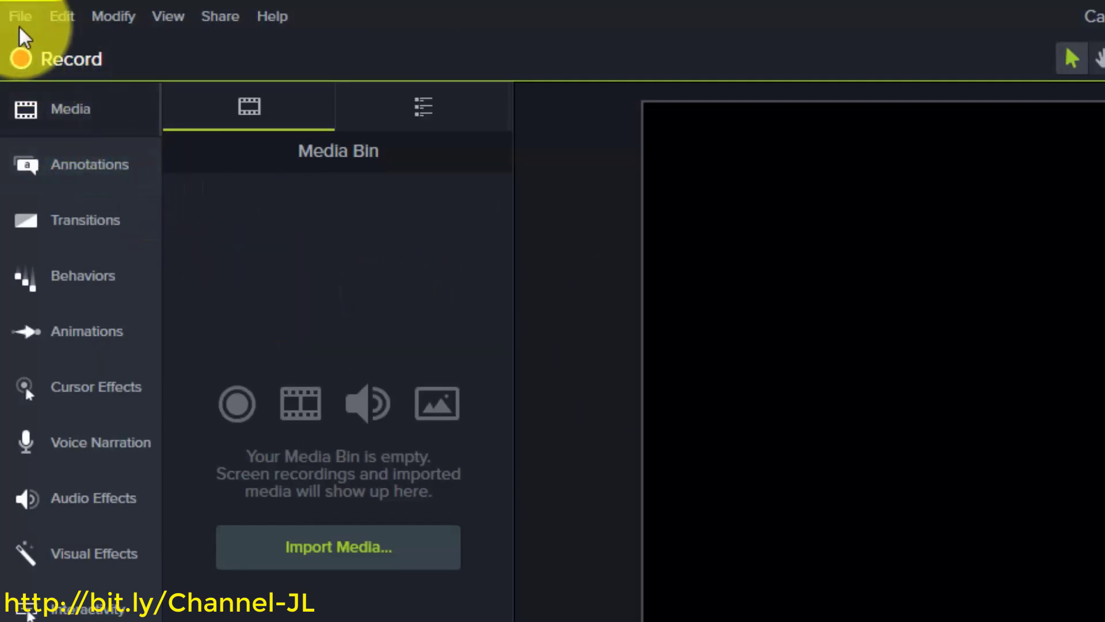
click(20, 19)
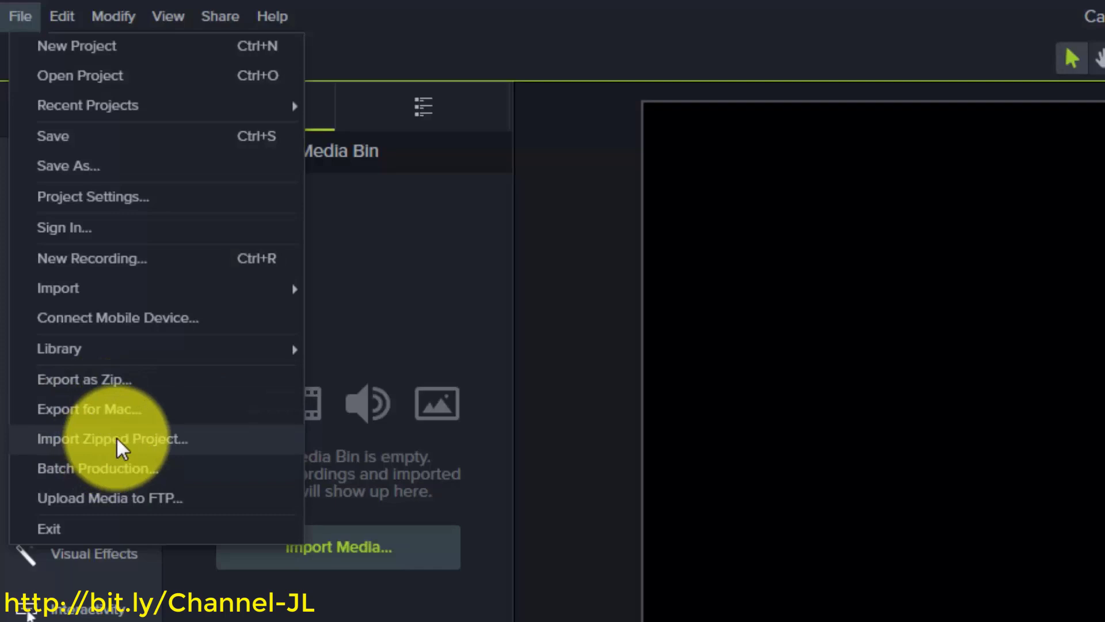
Import Unique-Project.zip into the unique folder and open it, restoring the bokeh background and Fuse image
click(121, 448)
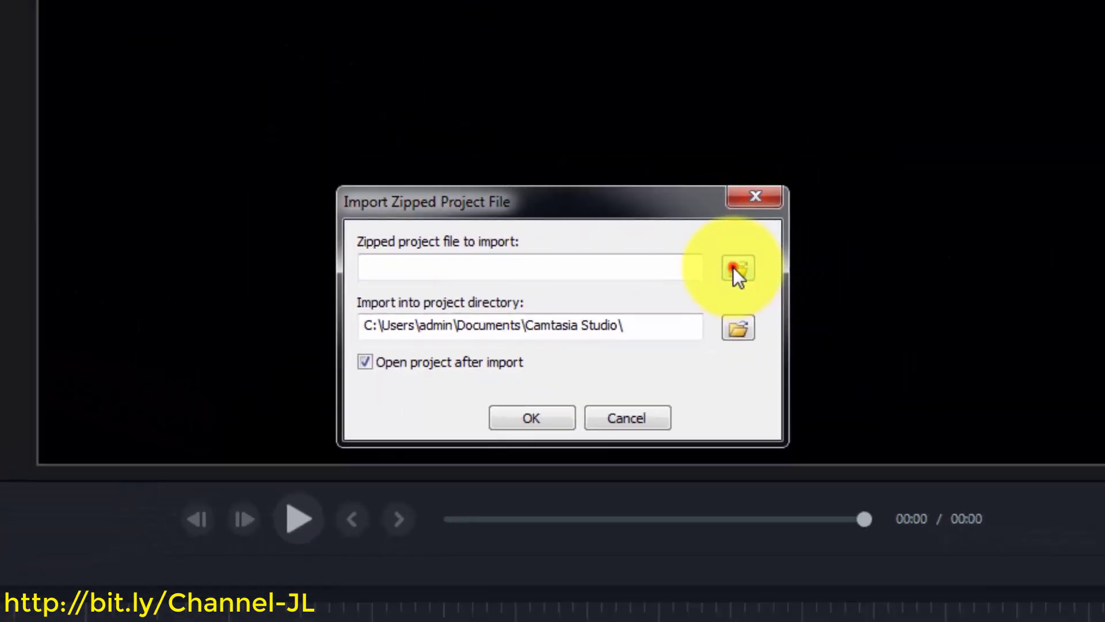
click(854, 259)
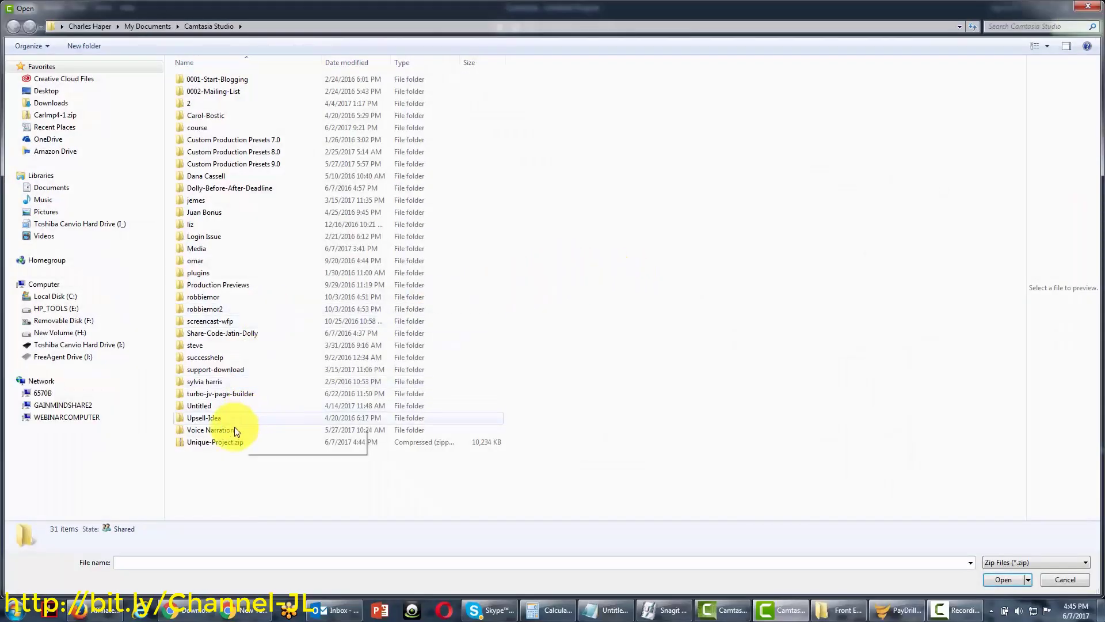
click(207, 442)
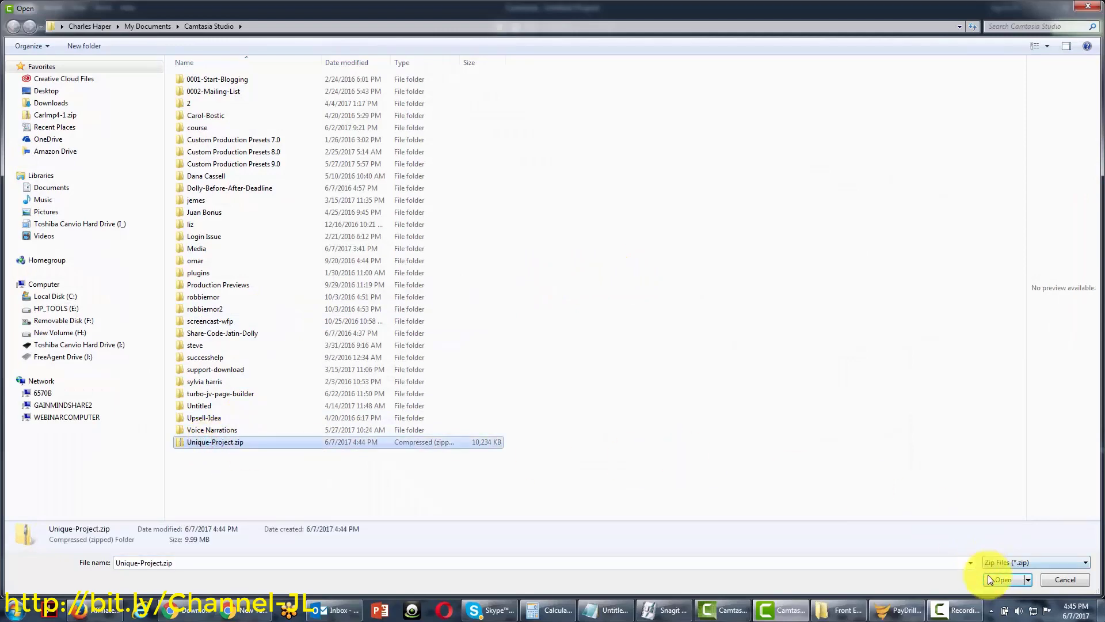
click(990, 578)
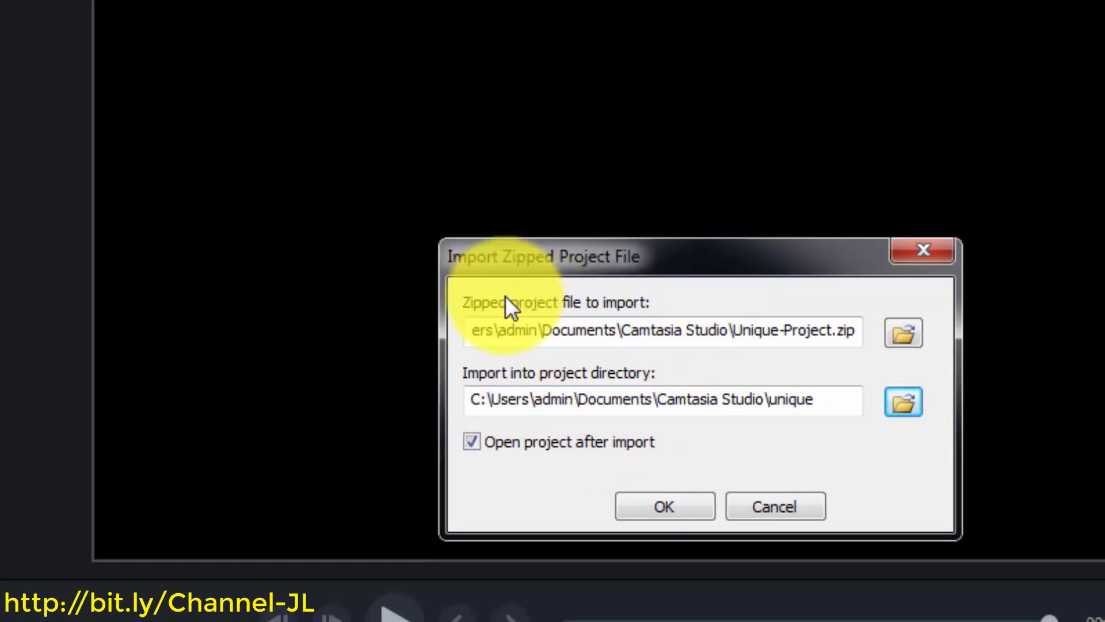
click(645, 508)
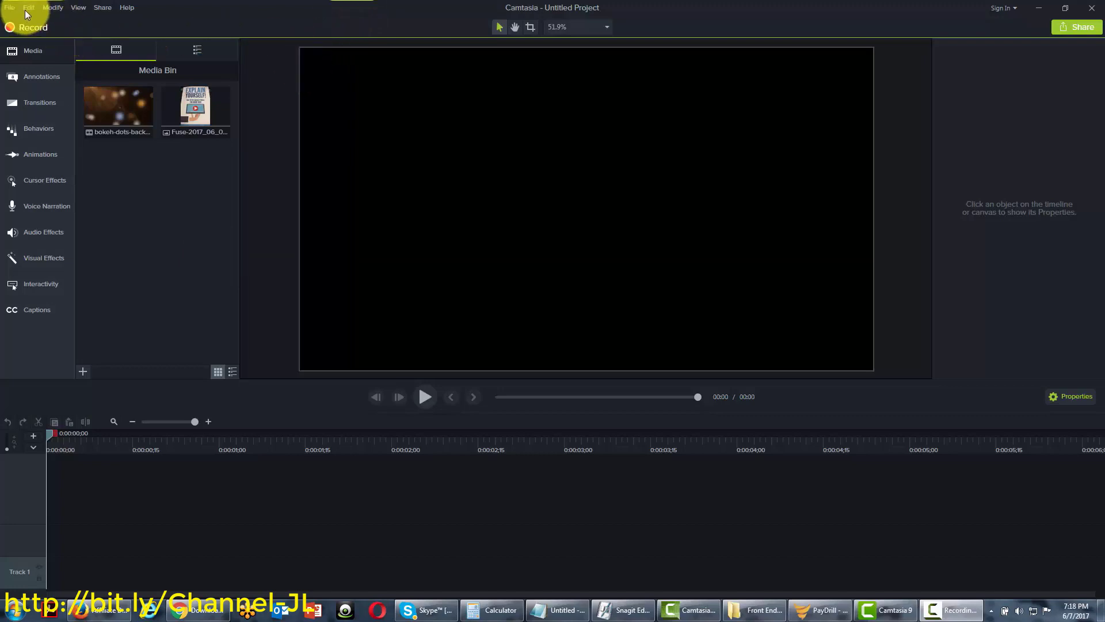
Open the File menu and start Batch Production with an empty file list
click(14, 8)
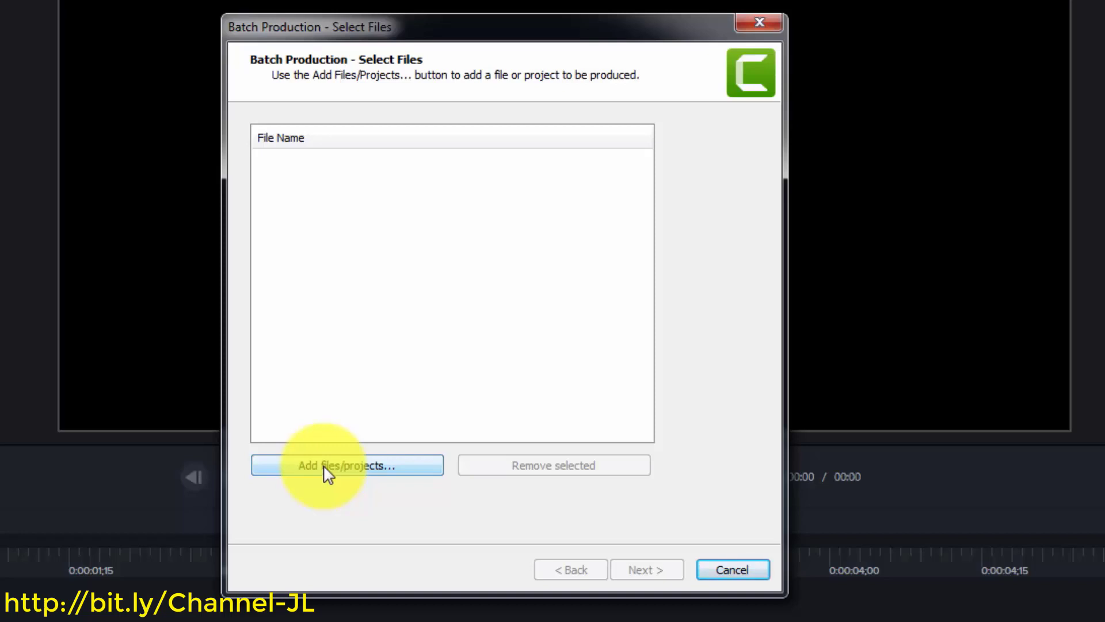
Browse for projects to batch, showing 2newproj.tscproj, cowa.tscproj and newproj.tscproj
click(599, 328)
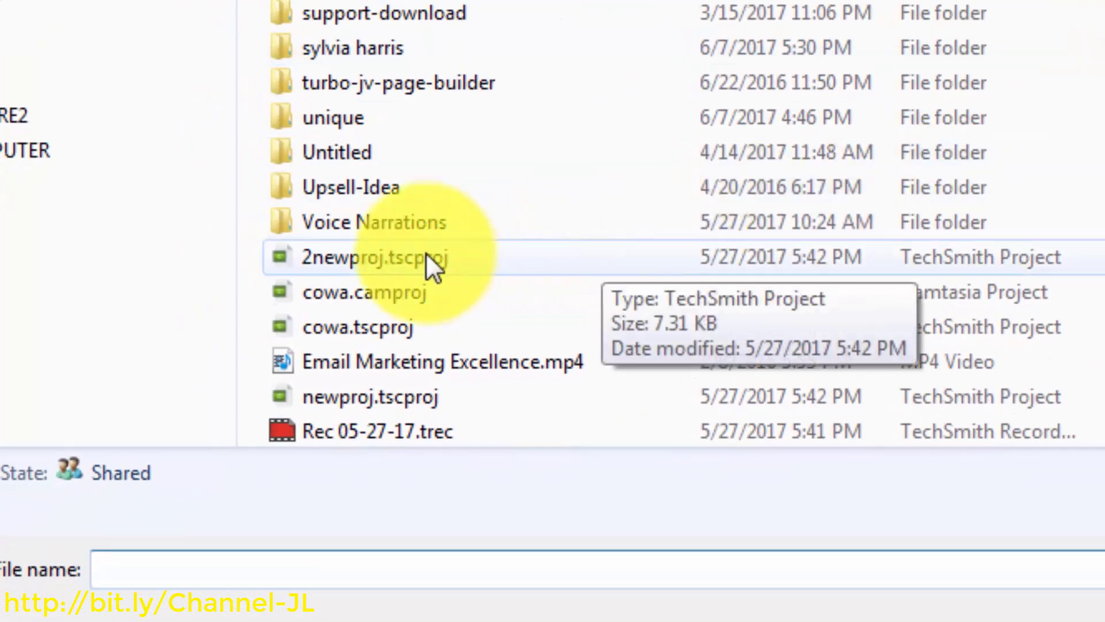
Select both 2newproj.tscproj and newproj.tscproj and add them to the batch list
click(410, 256)
click(391, 402)
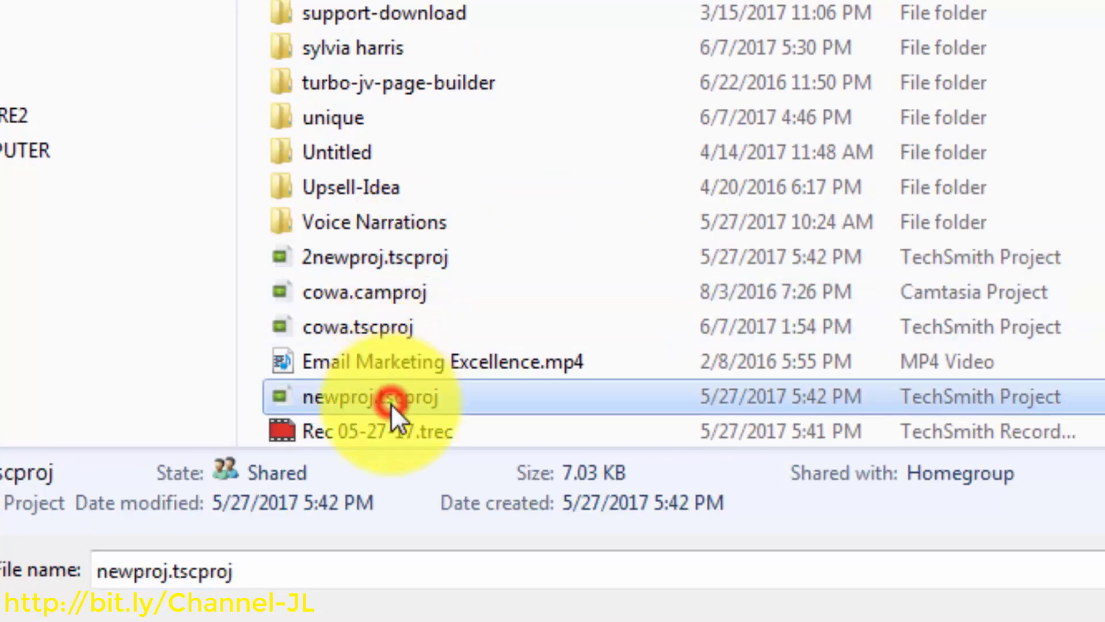
ctrl+click(413, 267)
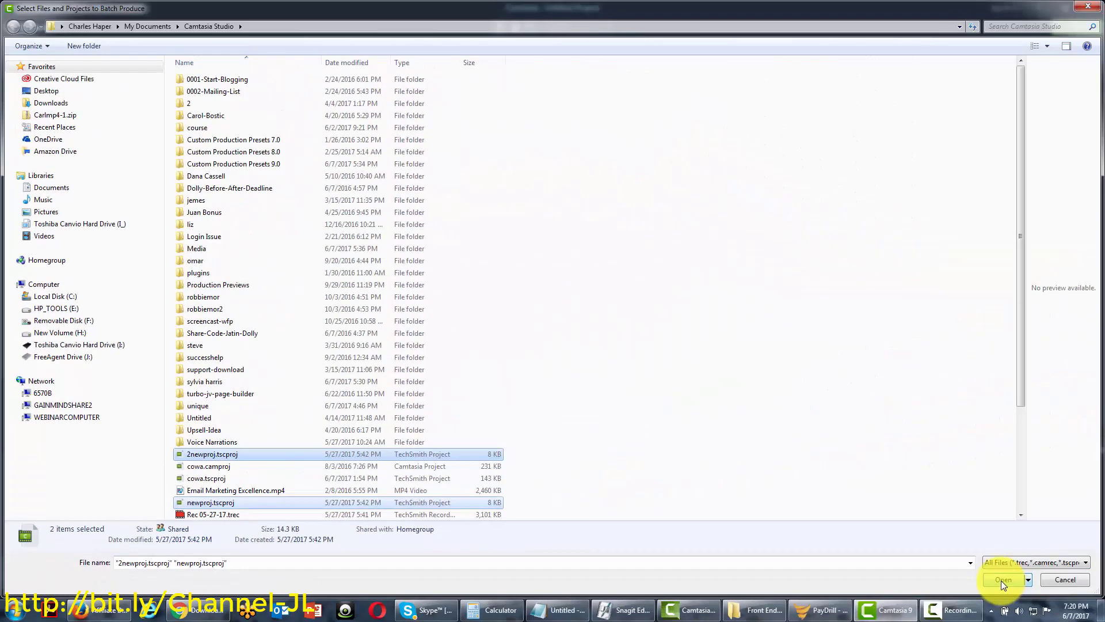
click(999, 578)
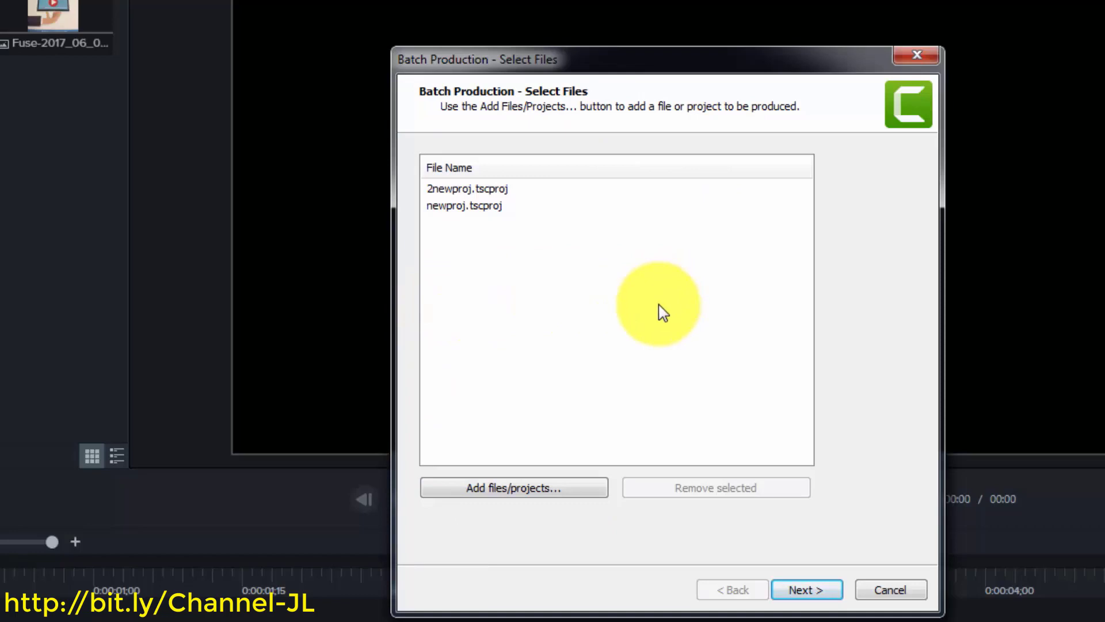
At the preset options step, keep New Audio and start a new preset from the Preset manager
click(791, 596)
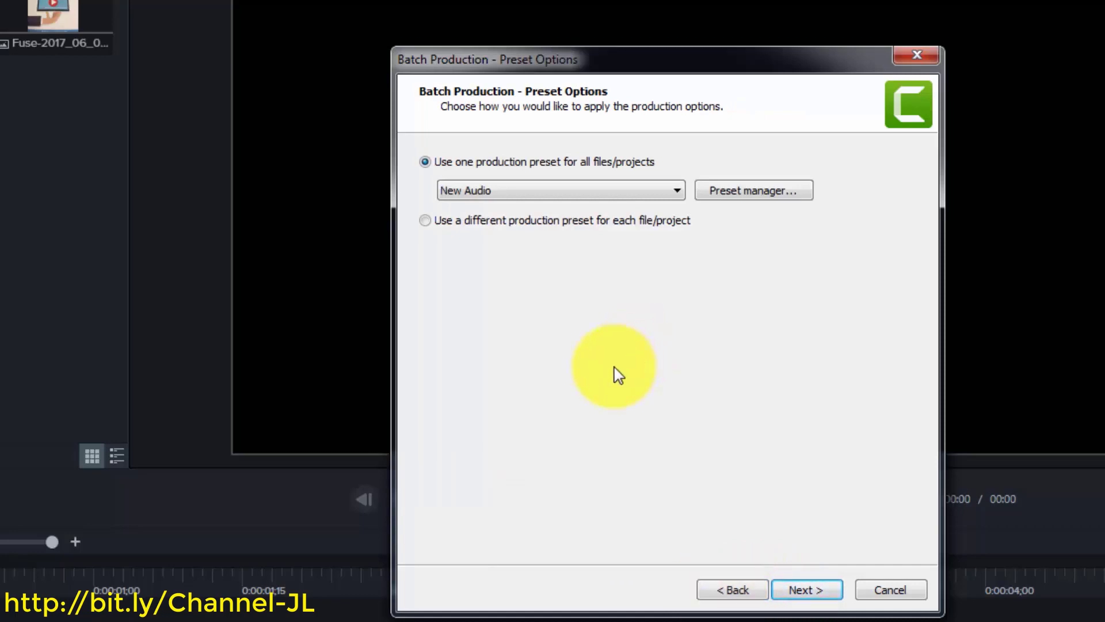
click(678, 195)
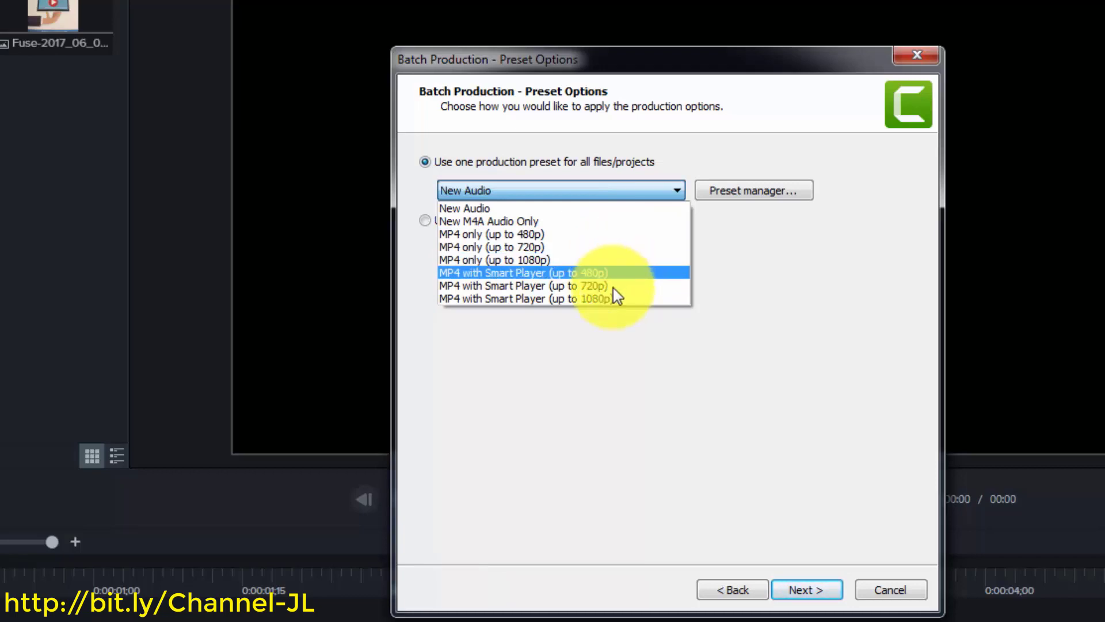
click(614, 193)
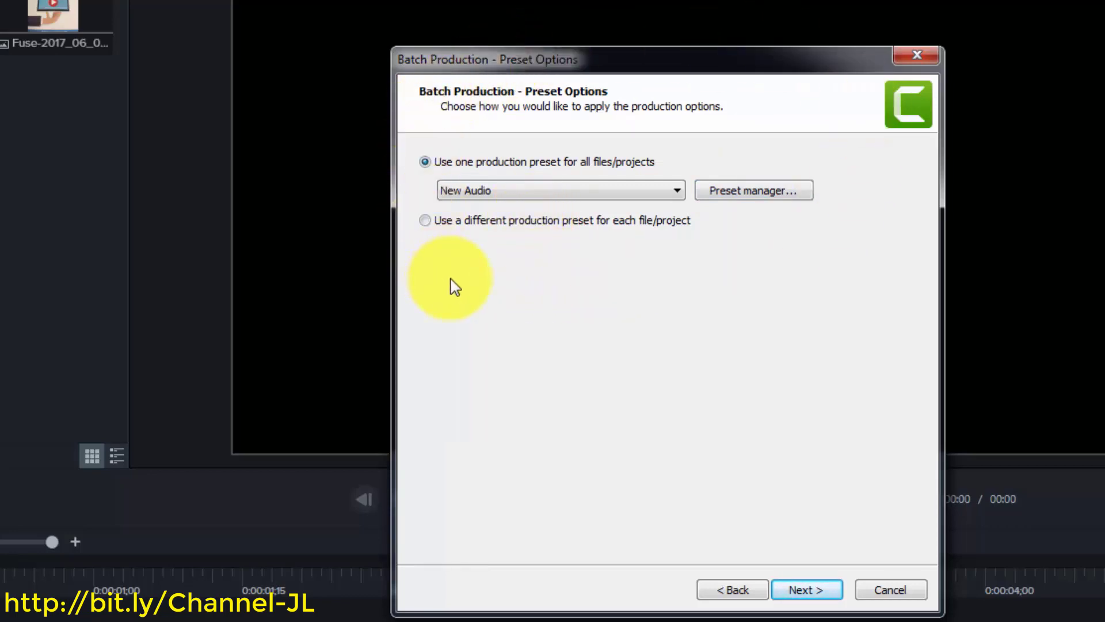
click(734, 196)
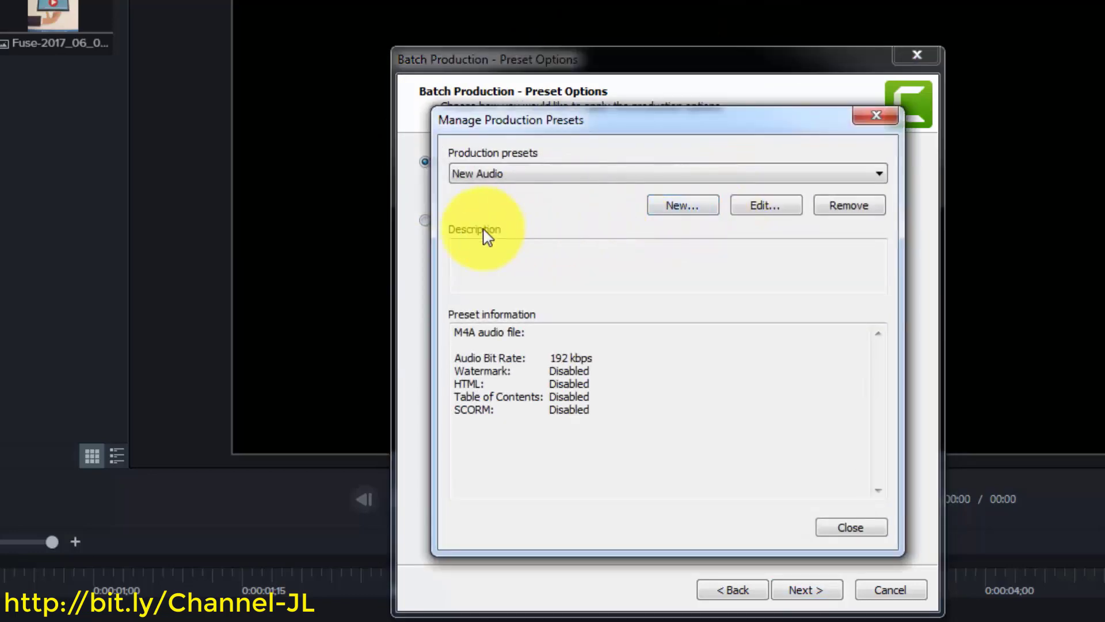
click(673, 209)
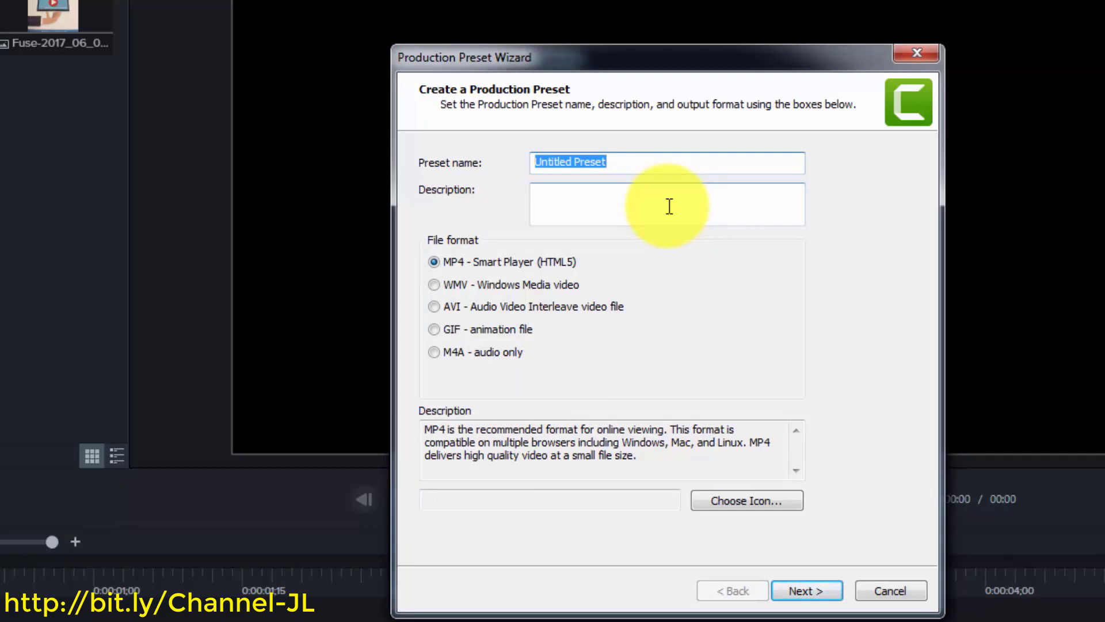
Create the AVI preset 'New Project Preset', accepting default encoding, size and video settings
text(New Project Preset)
click(669, 206)
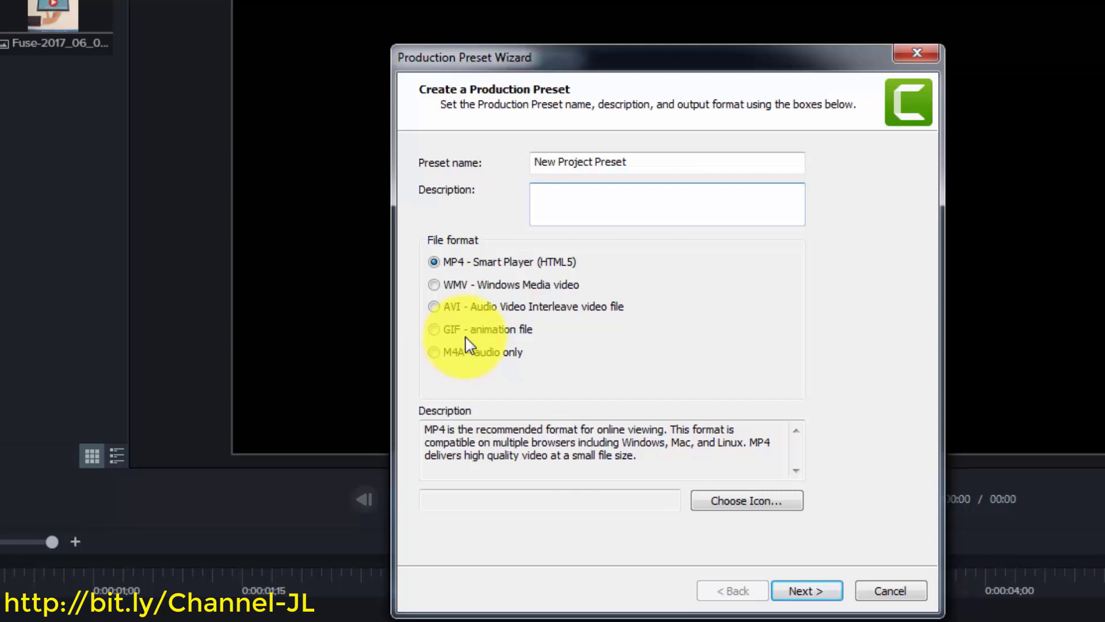
click(435, 307)
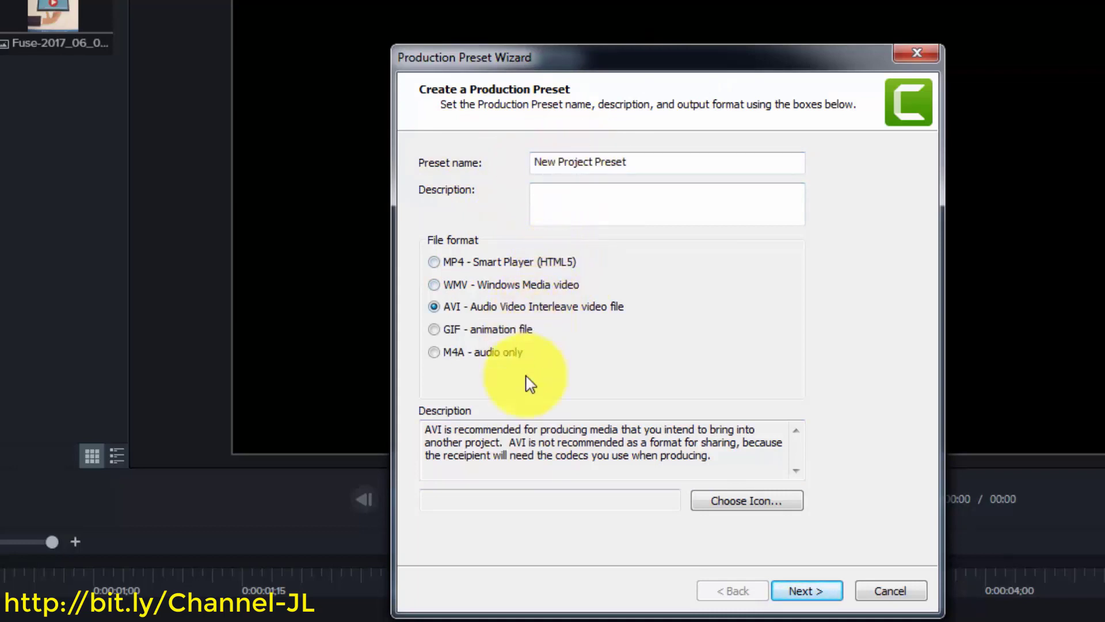
click(806, 592)
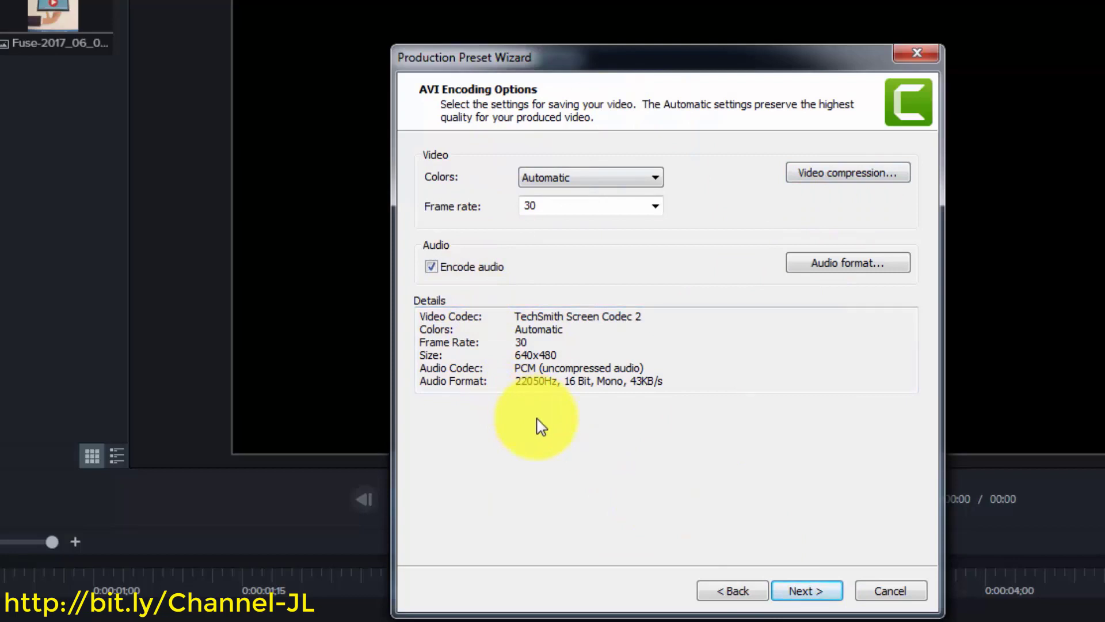
click(806, 591)
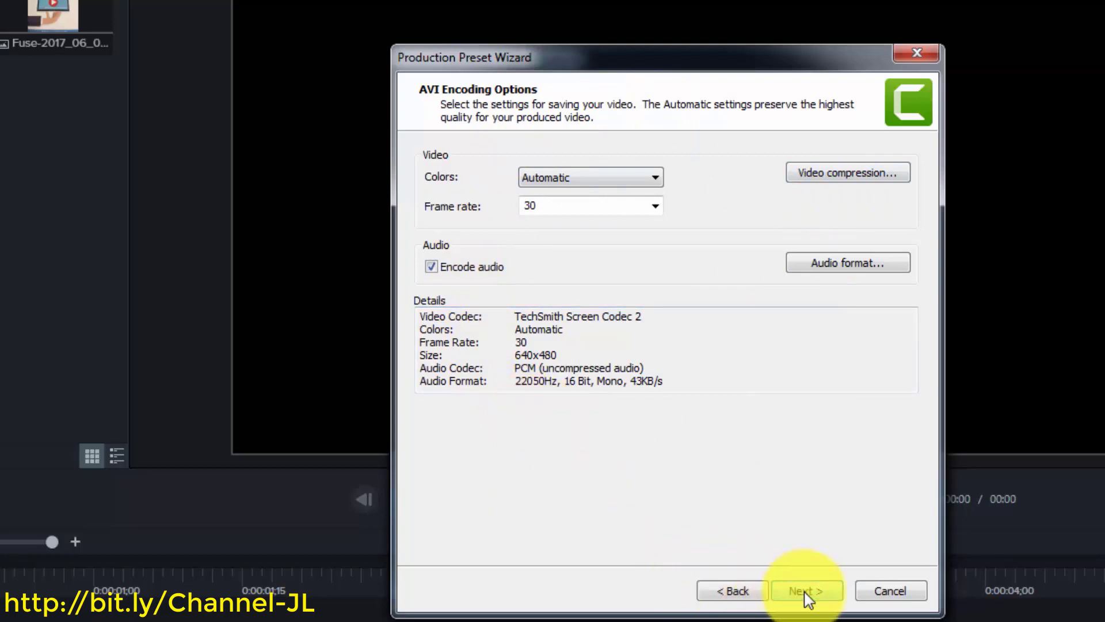
click(806, 593)
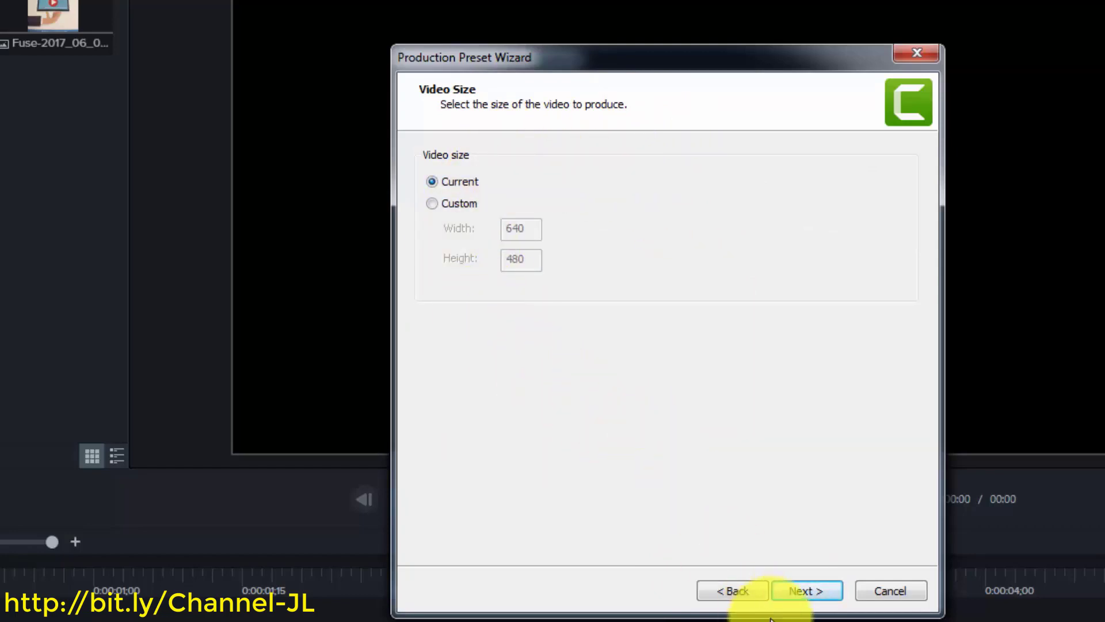
click(797, 599)
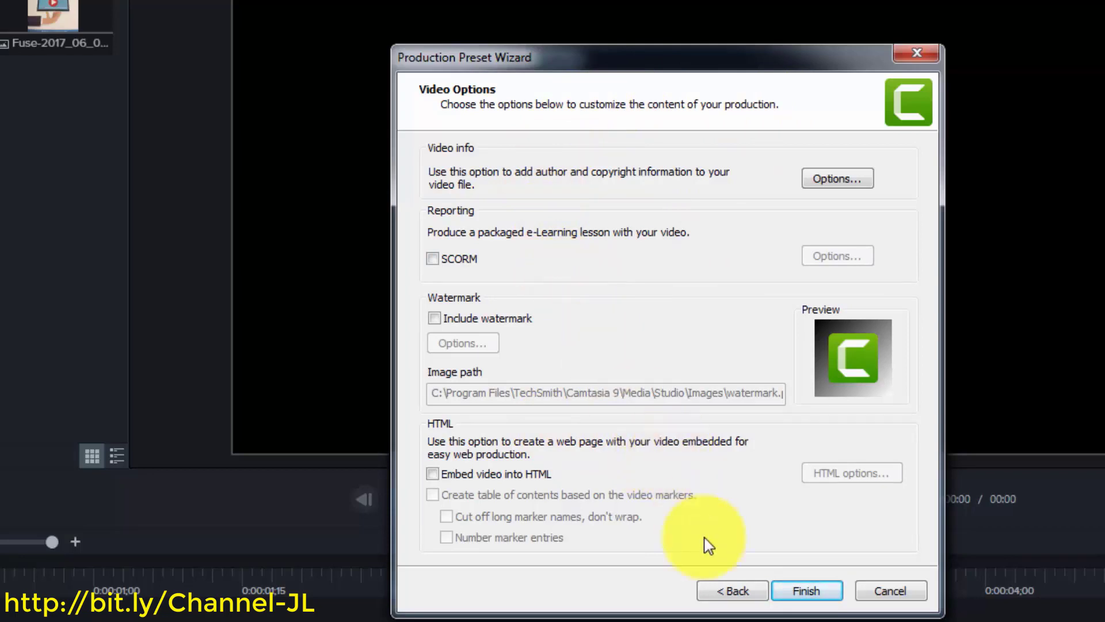
click(778, 596)
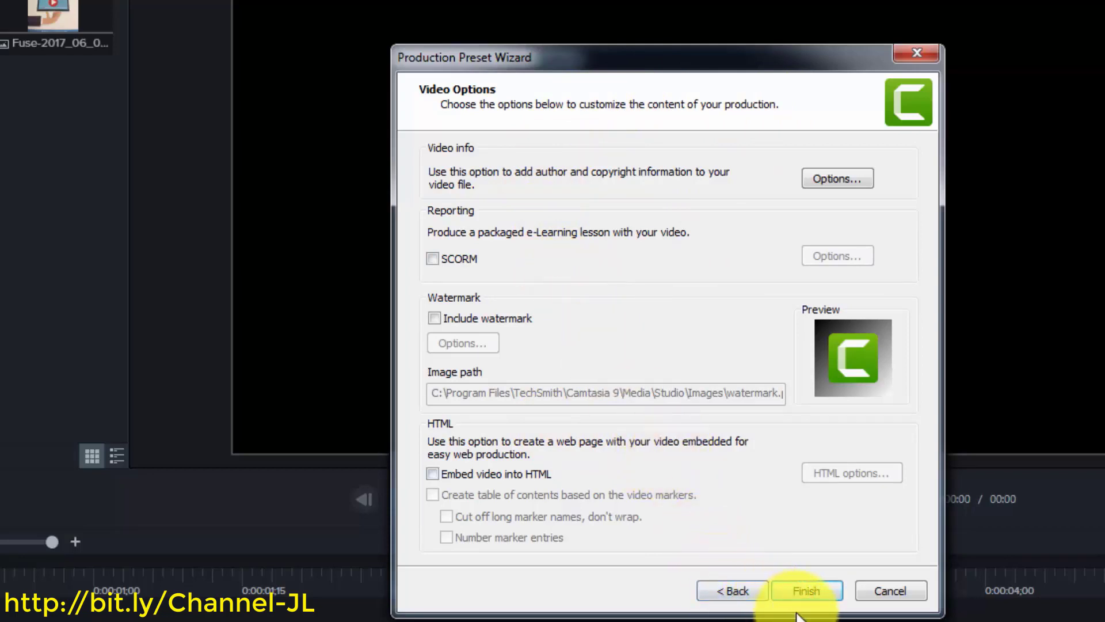
click(799, 599)
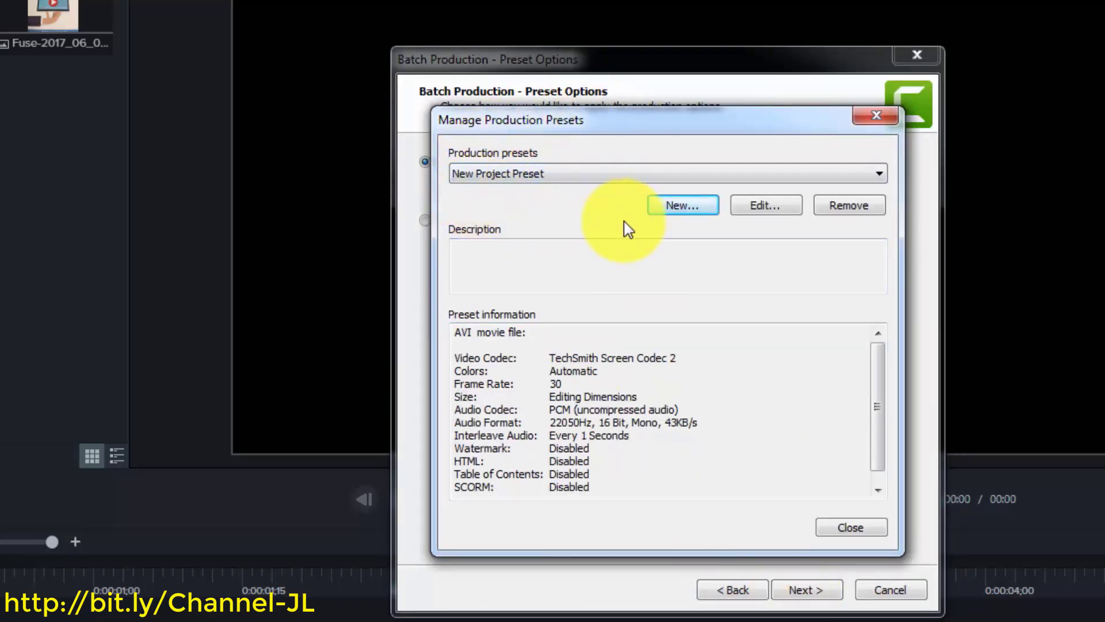
Close the preset manager and choose a different production preset for each project
click(833, 527)
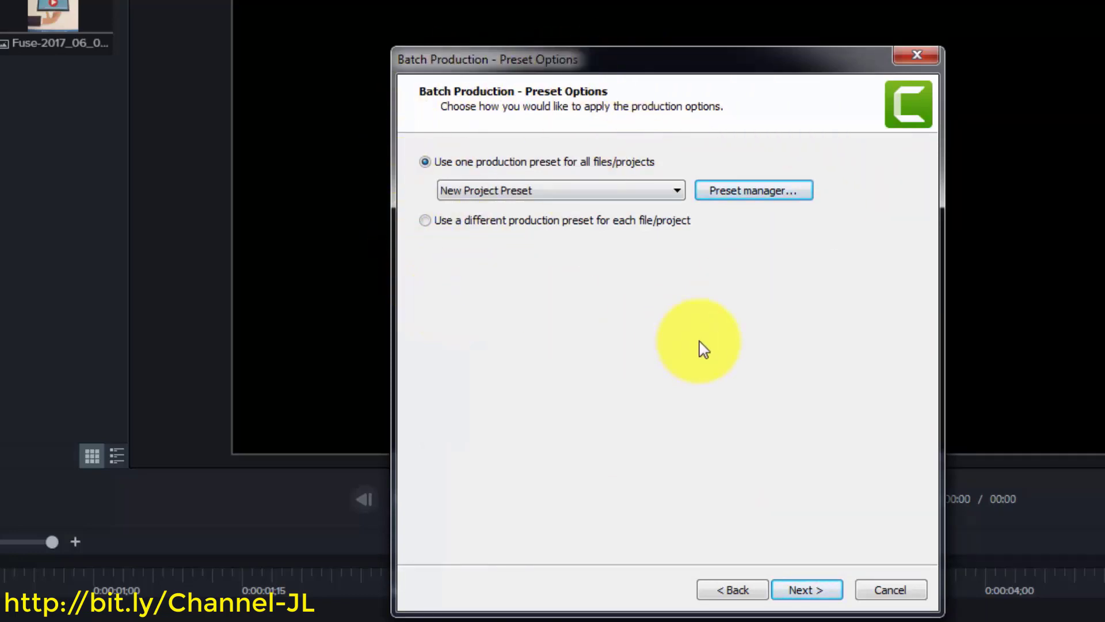
click(672, 190)
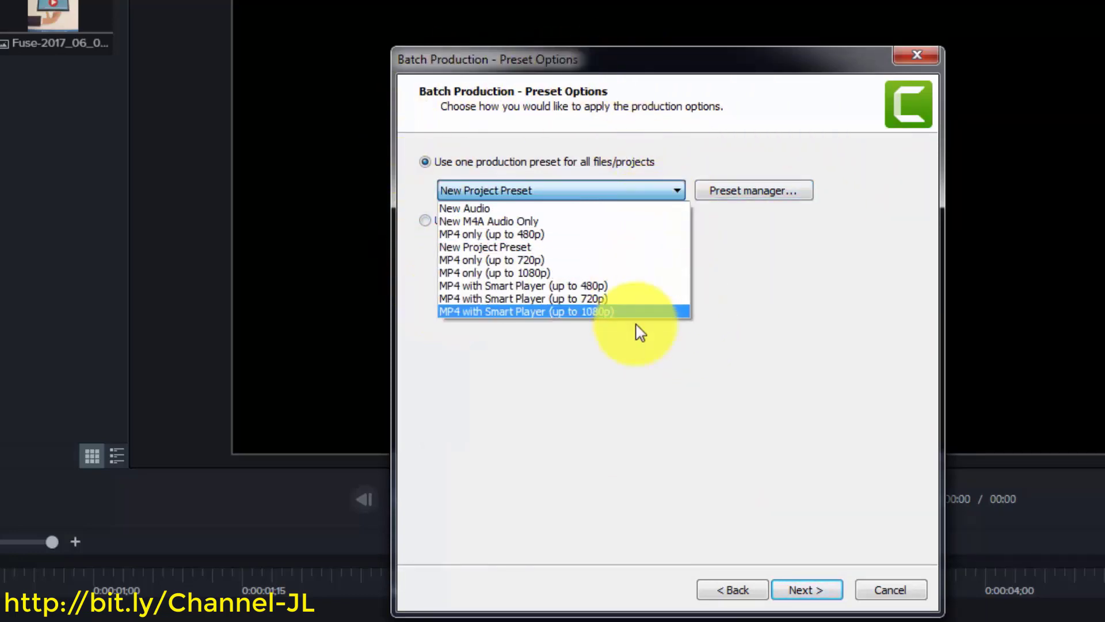
click(638, 247)
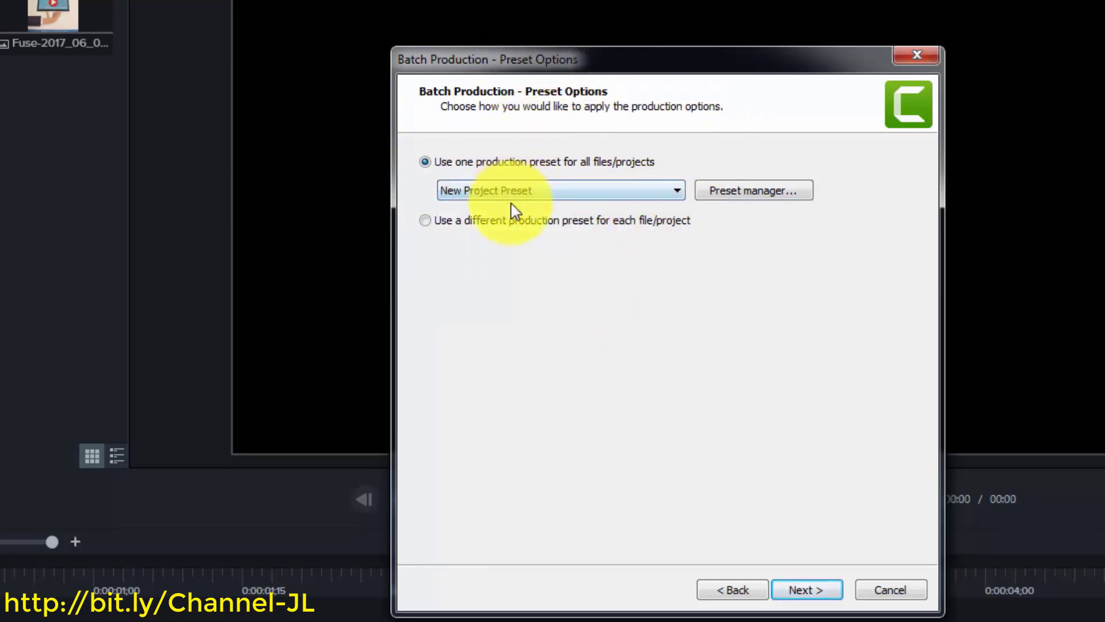
click(426, 221)
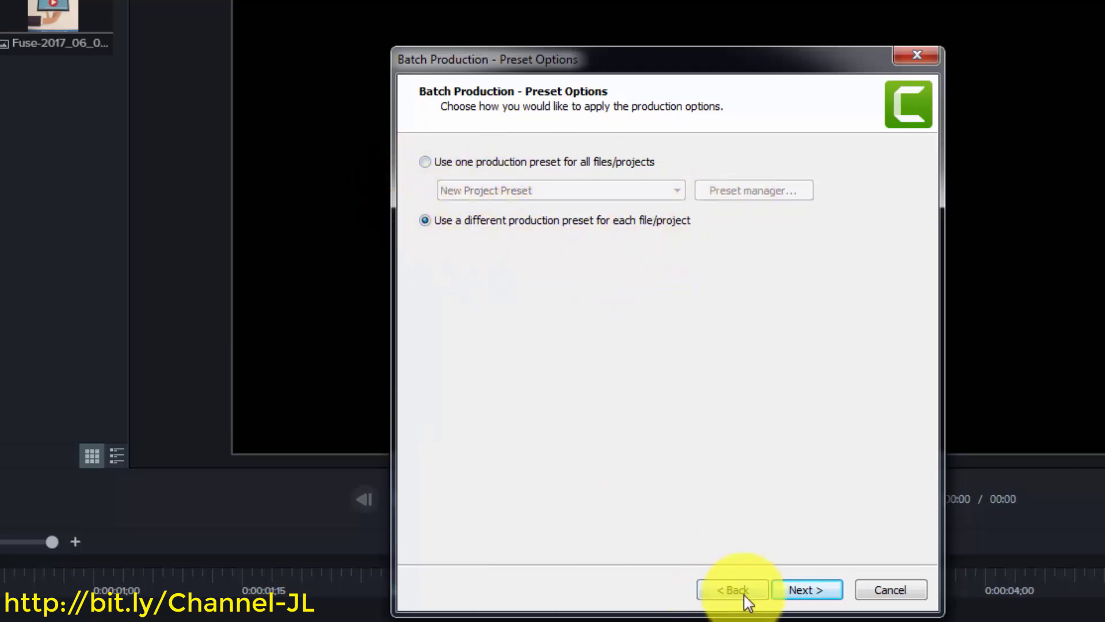
Assign 2newproj 'MP4 only (up to 1080p)' and newproj 'MP4 with Smart Player (up to 1080p)'
click(805, 590)
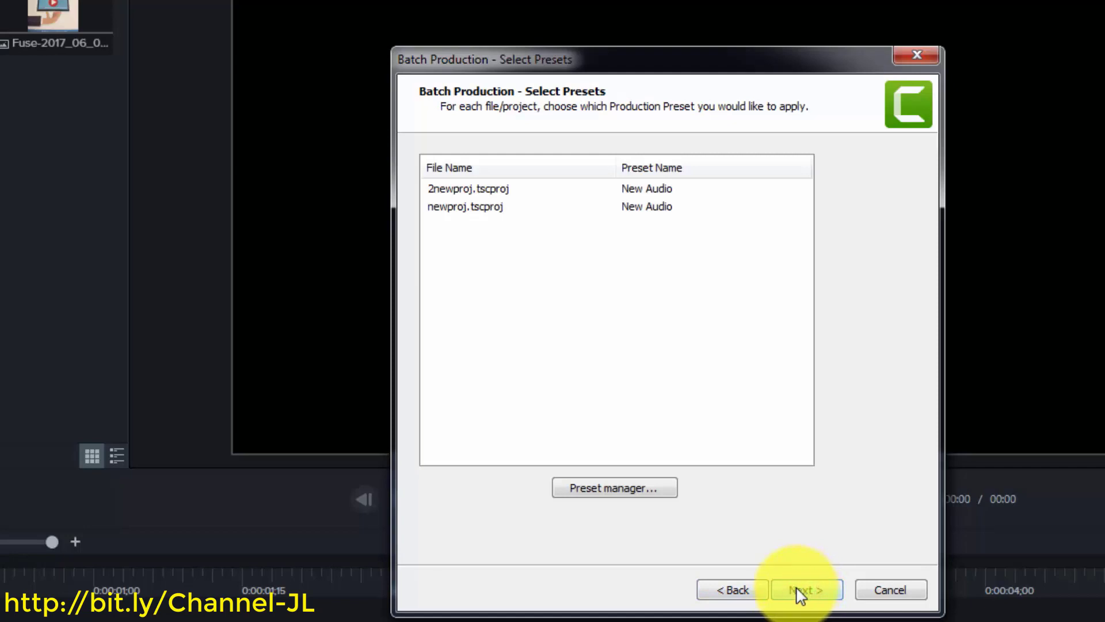
click(506, 192)
click(617, 190)
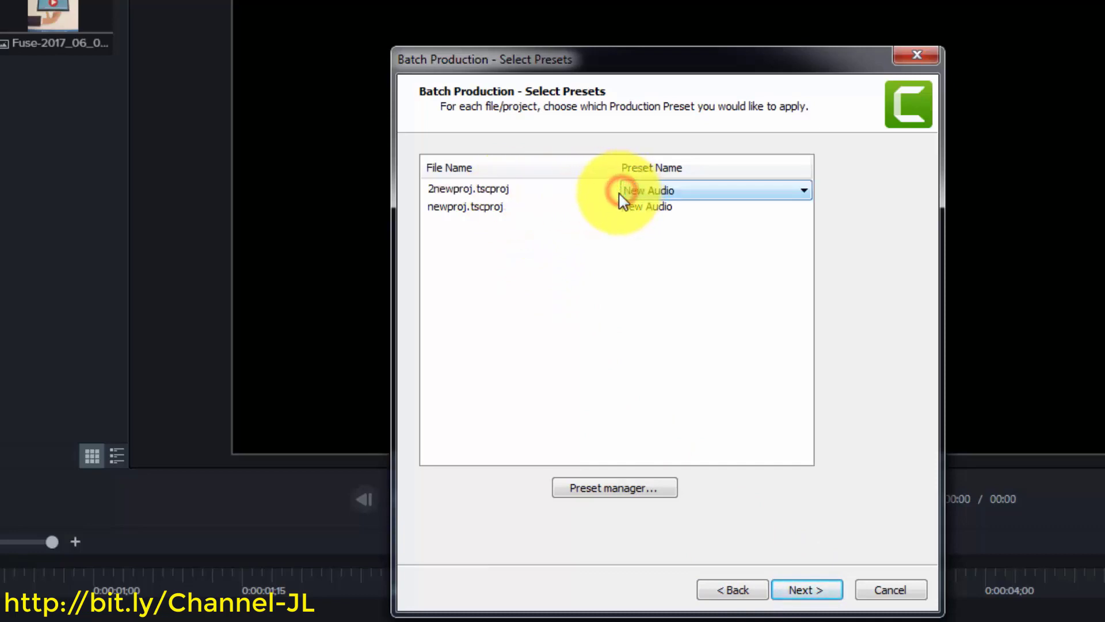
click(755, 195)
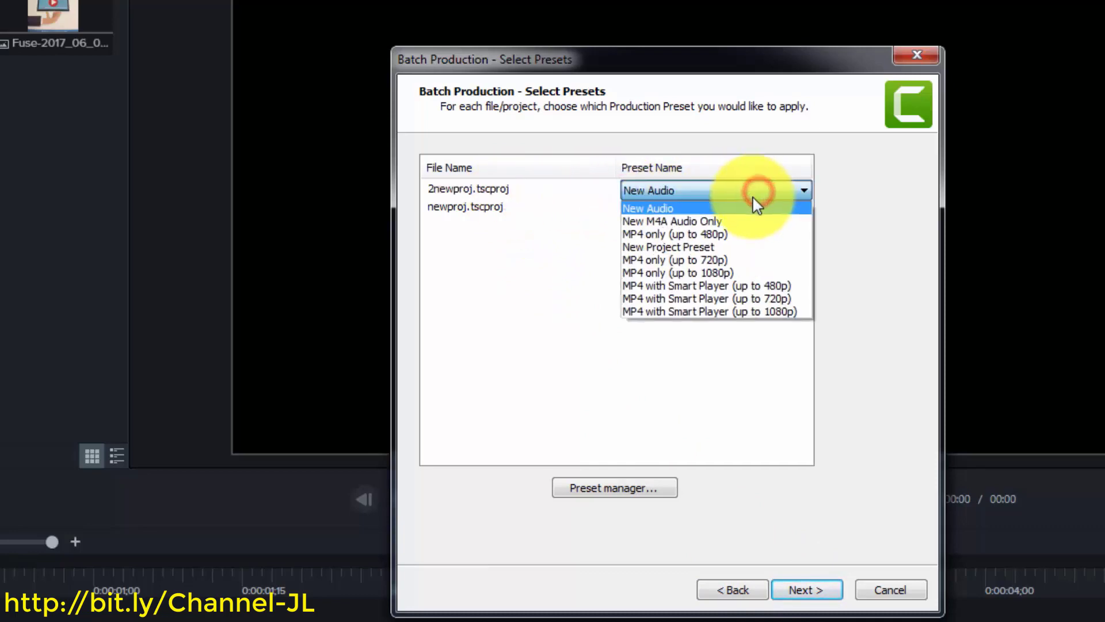
click(747, 273)
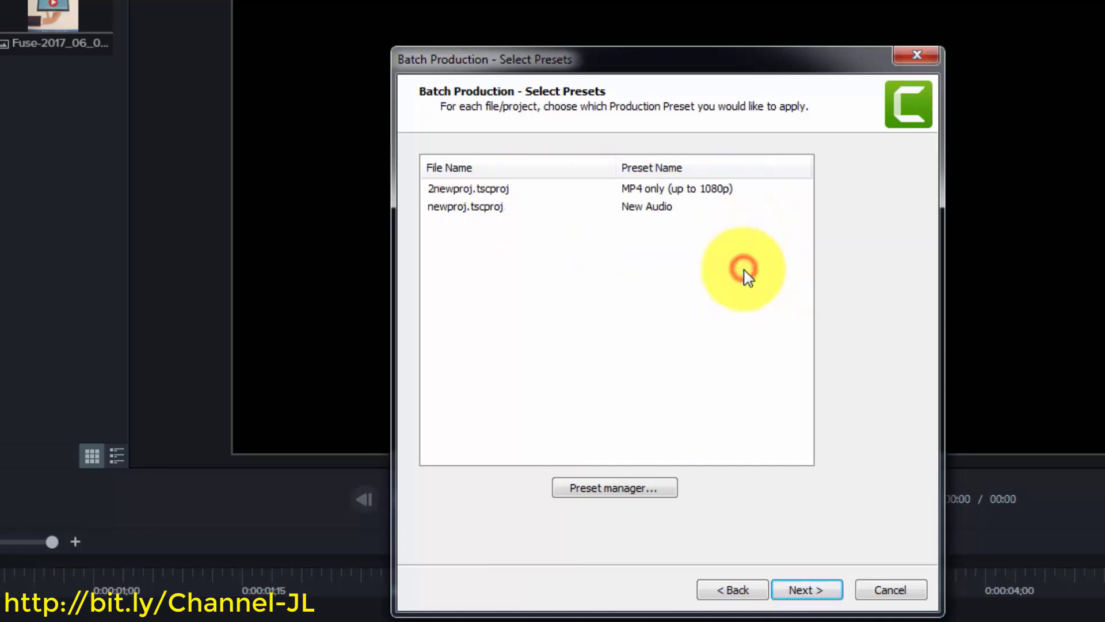
click(651, 206)
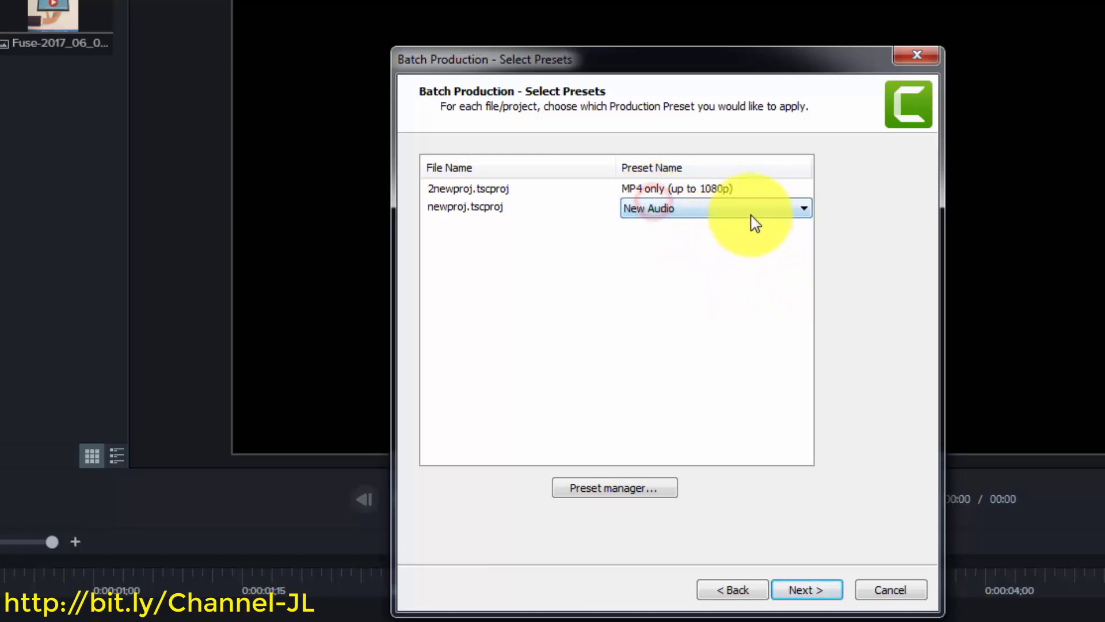
click(787, 208)
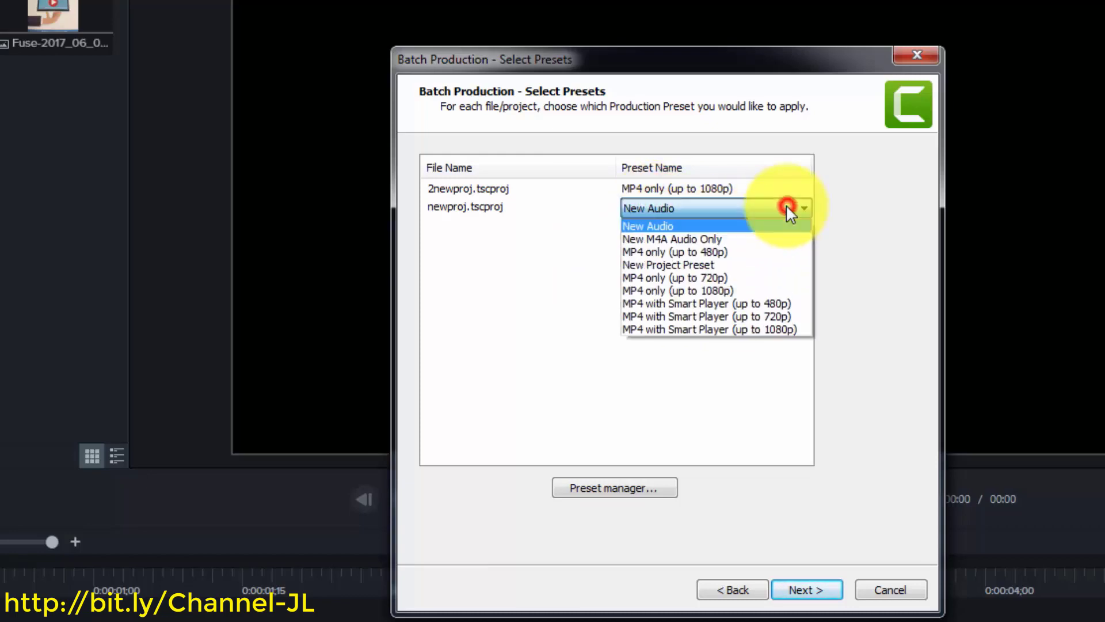
click(755, 333)
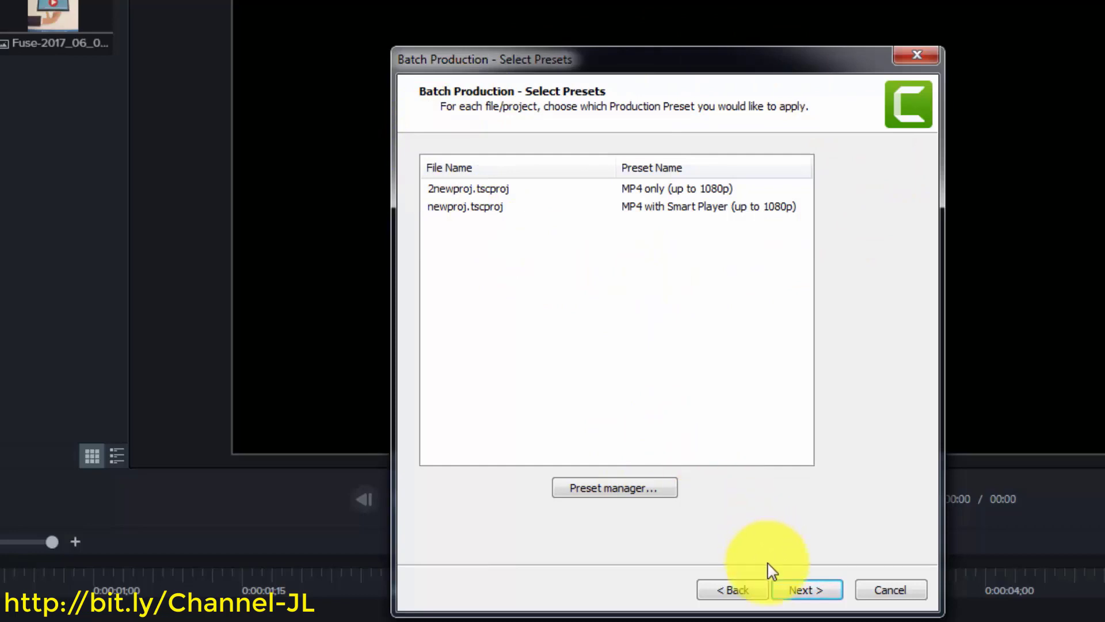
click(793, 590)
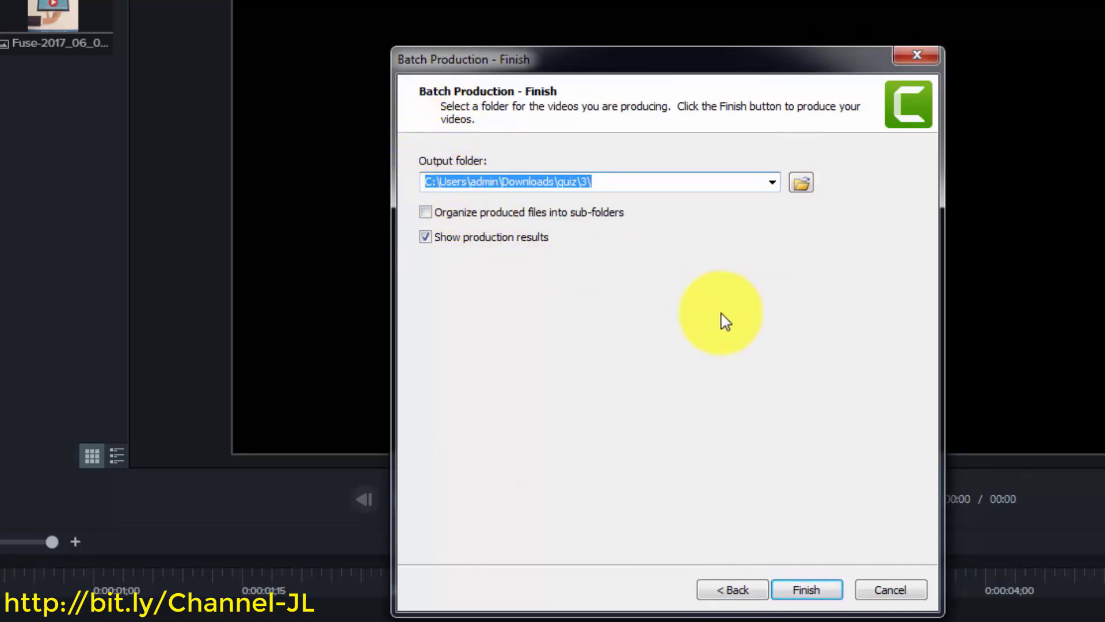
Organize produced files into sub-folders and render both projects into quiz\3
click(425, 211)
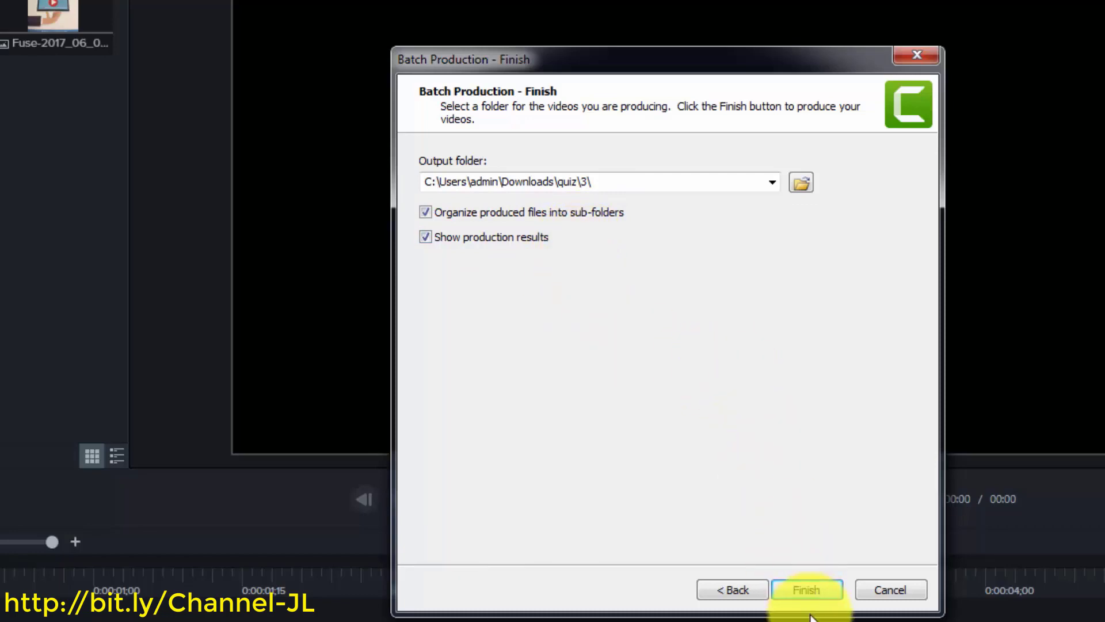
click(803, 592)
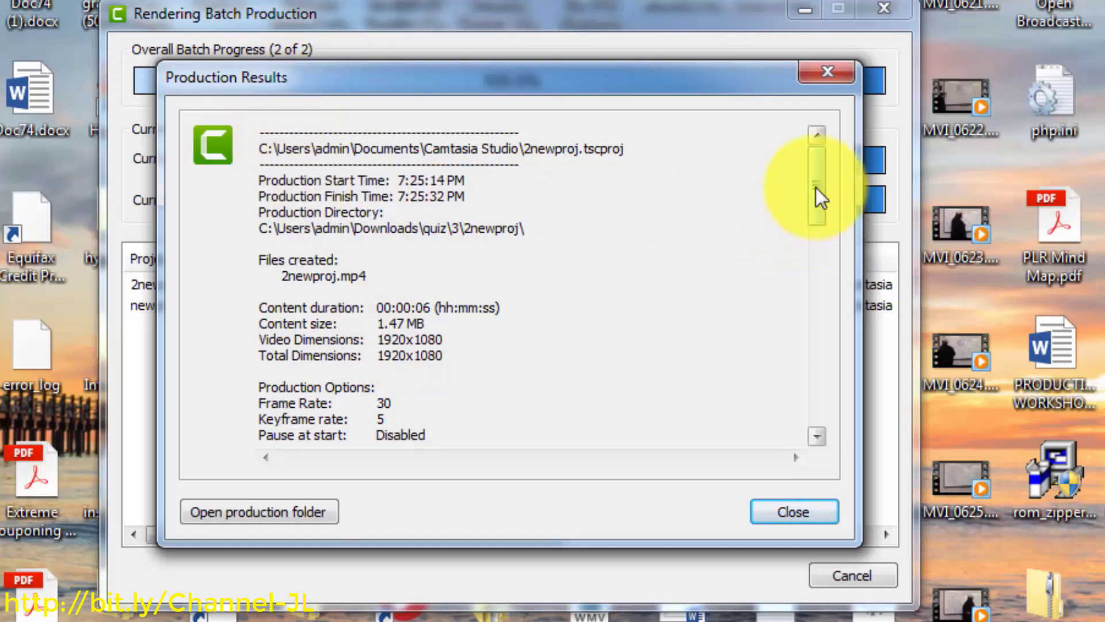
Review the results for 2newproj.mp4 at 1920x1080, then open the quiz\3 production folder
mouse_move(816, 188)
mouse_down()
mouse_move(822, 358)
mouse_move(804, 188)
mouse_up()
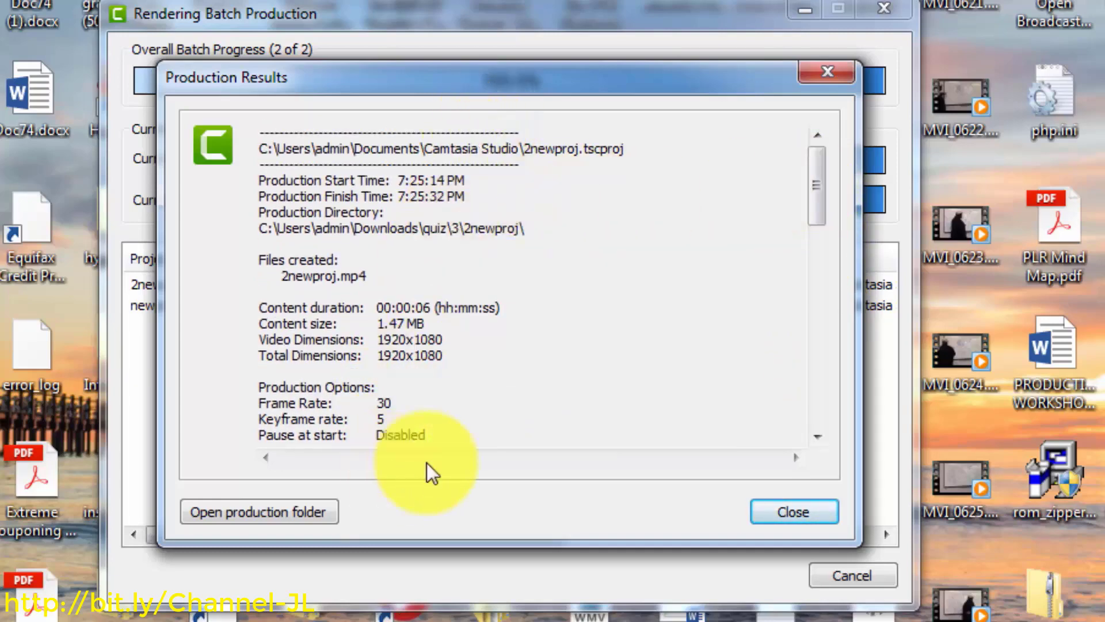
click(256, 513)
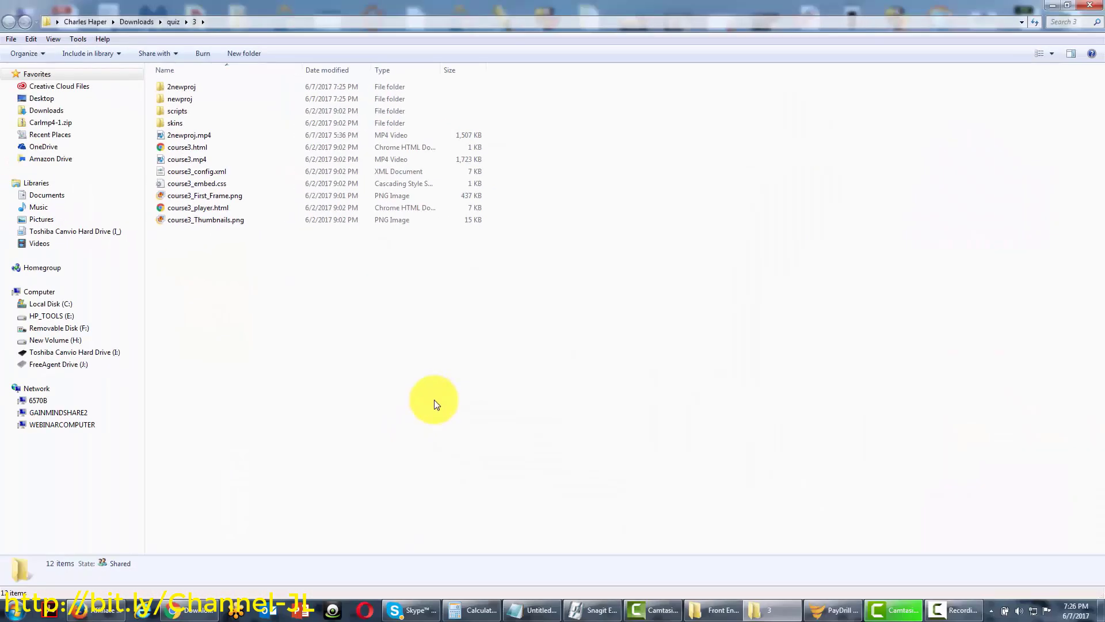
Inspect the newly produced newproj and 2newproj output folders inside quiz\3
click(189, 98)
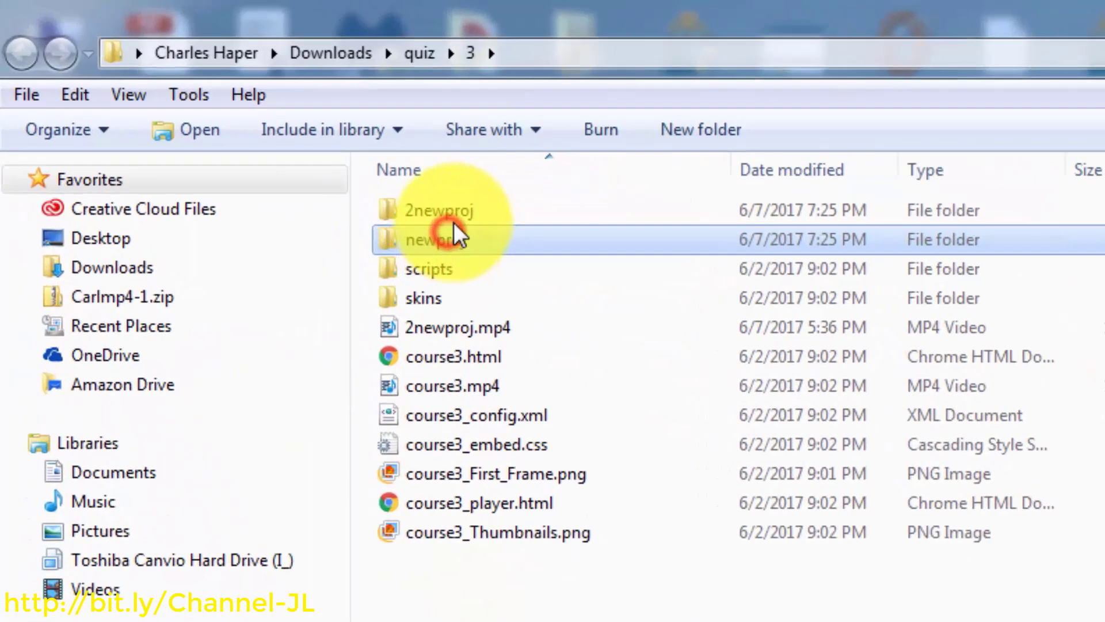
click(455, 212)
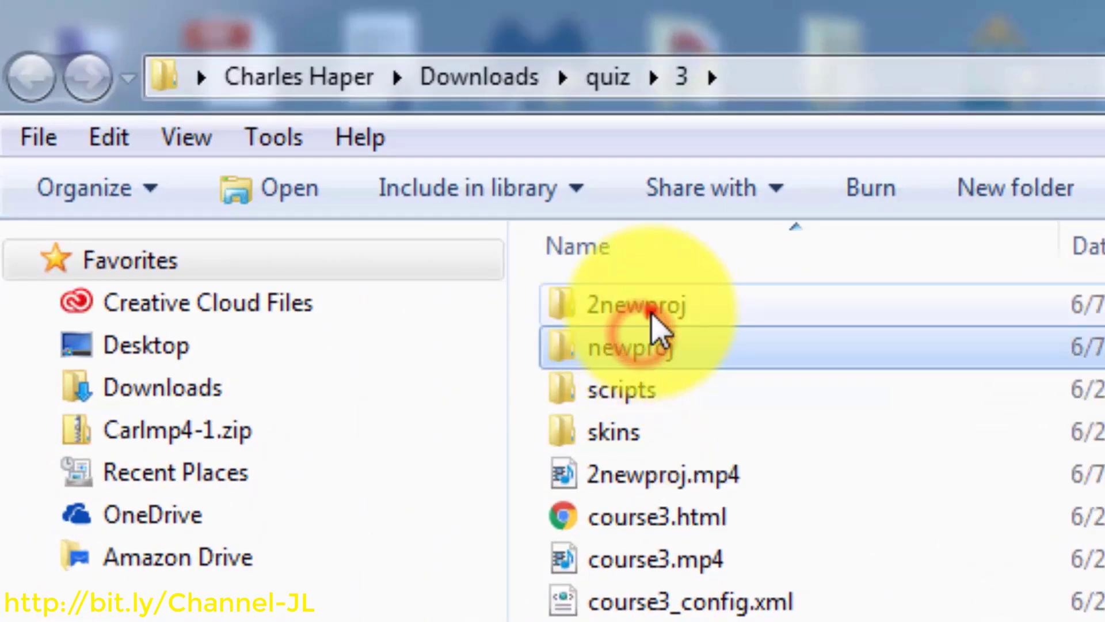
click(654, 344)
click(655, 309)
click(647, 333)
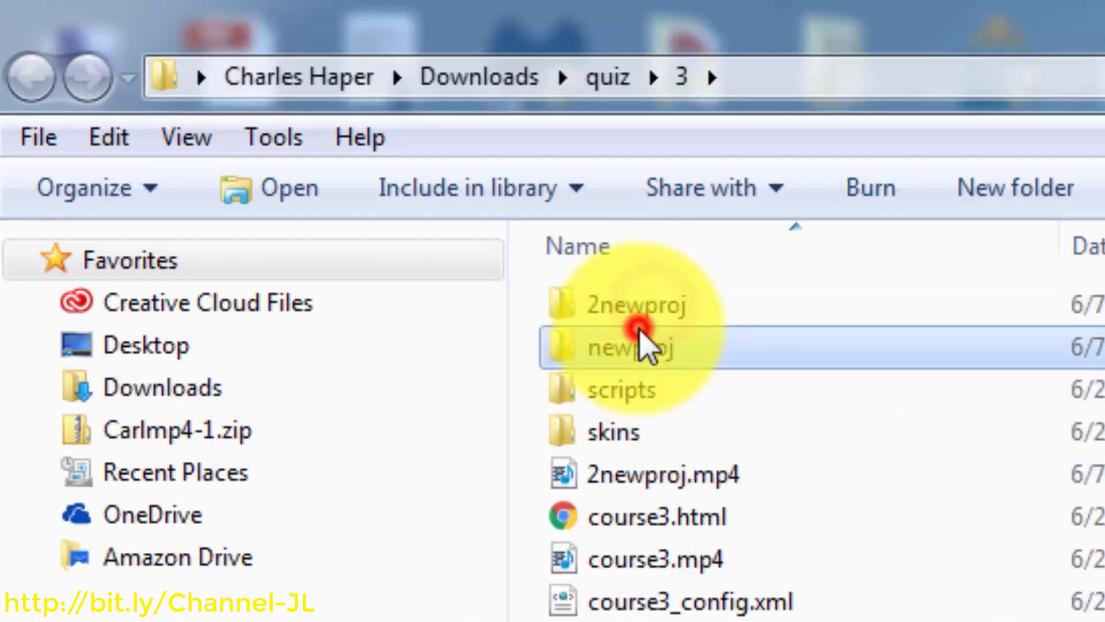
click(649, 313)
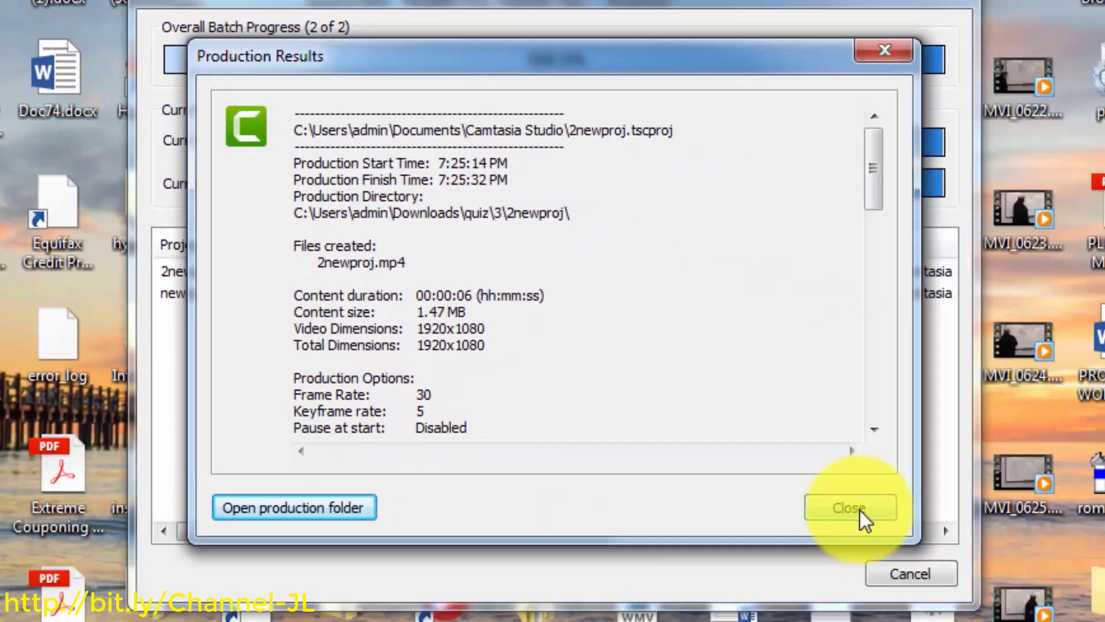
Close the earlier batch Production Results and bring the Camtasia editor back to the front
click(840, 509)
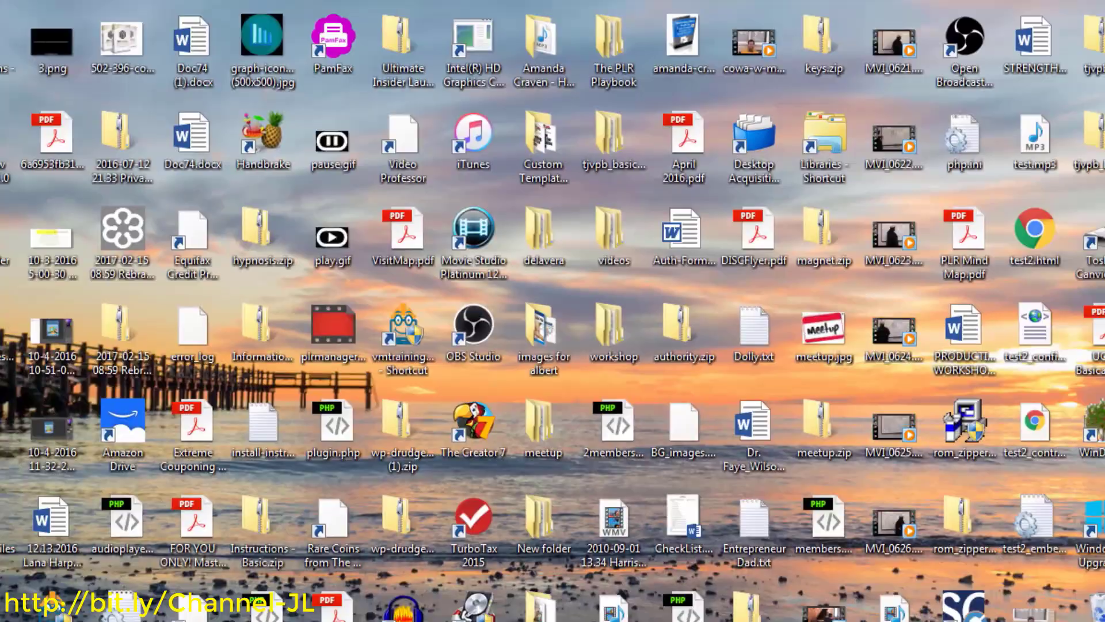
click(880, 610)
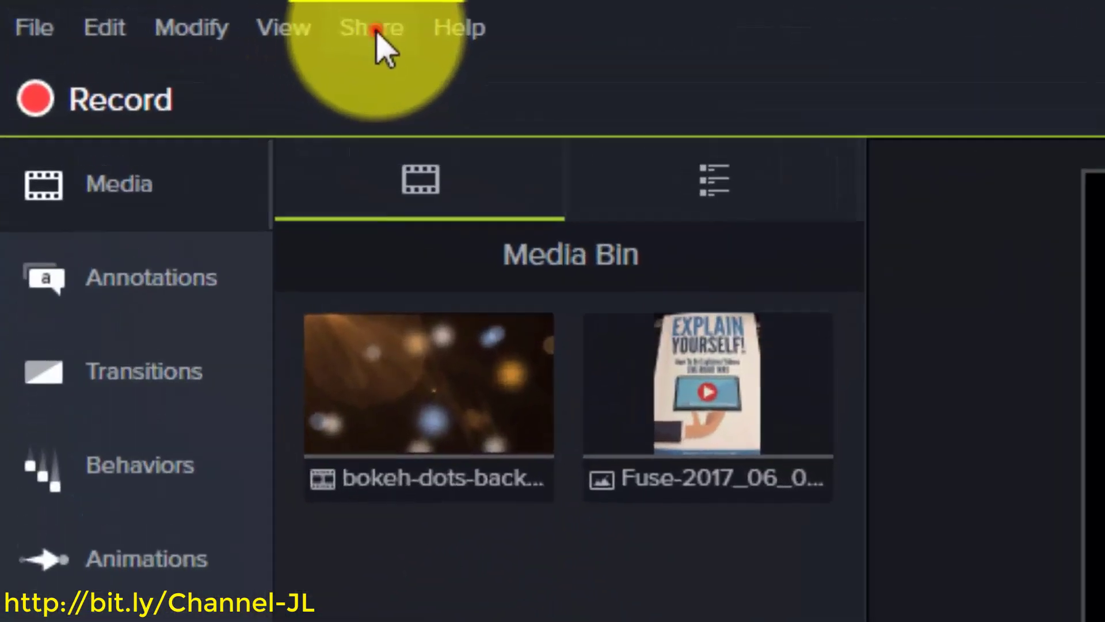
Open the 023-Project-With-Voice-Narration project from Recent Projects, after glancing at the Share menu
click(375, 30)
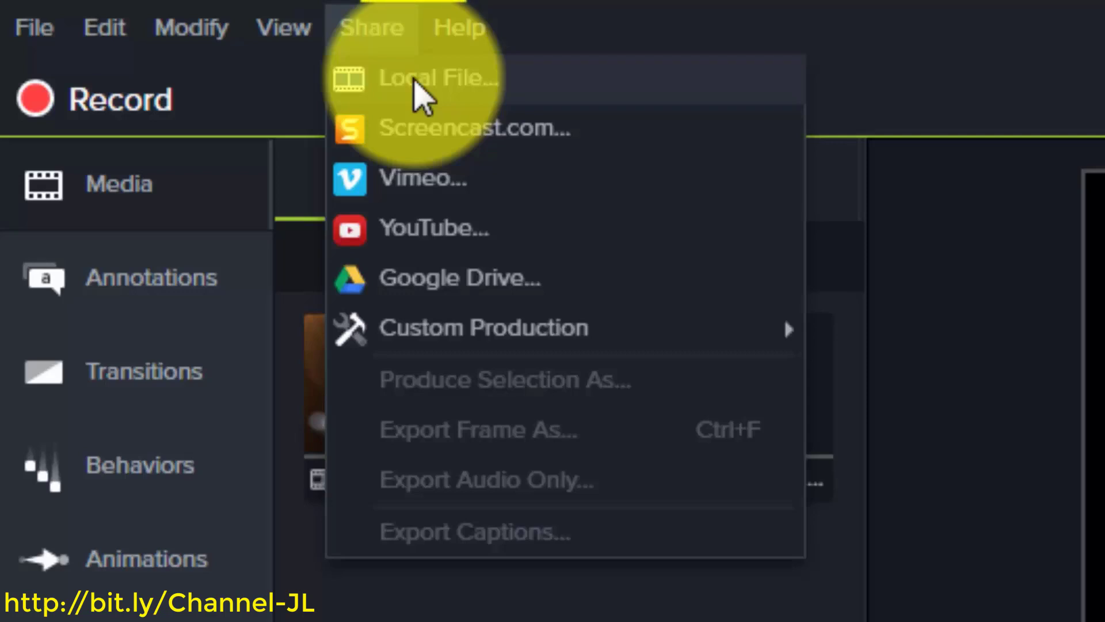
mouse_move(33, 29)
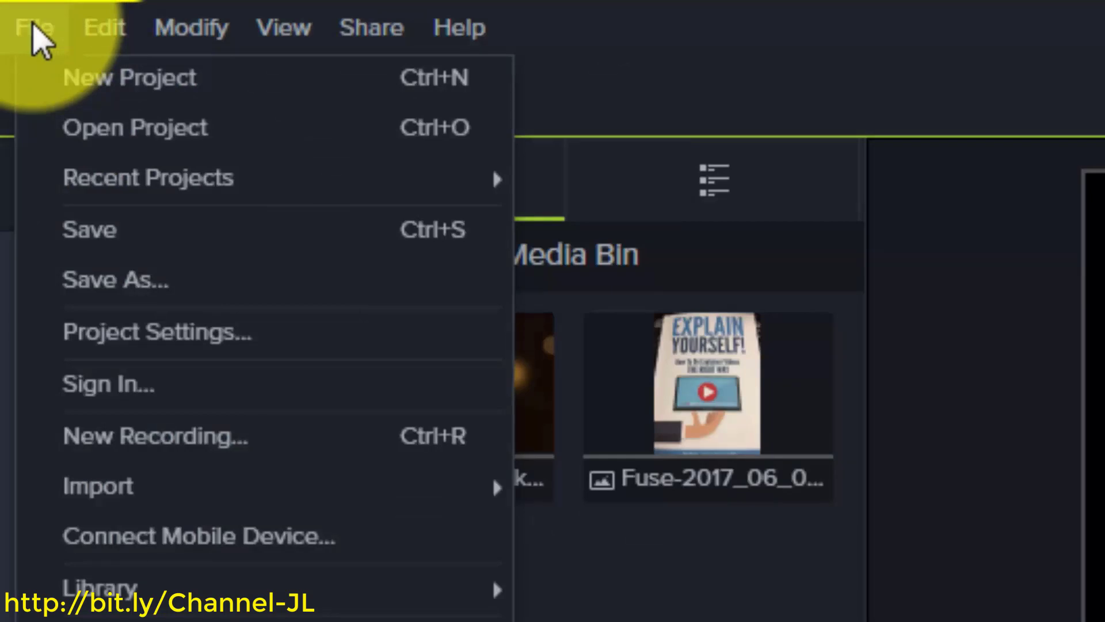
mouse_move(109, 190)
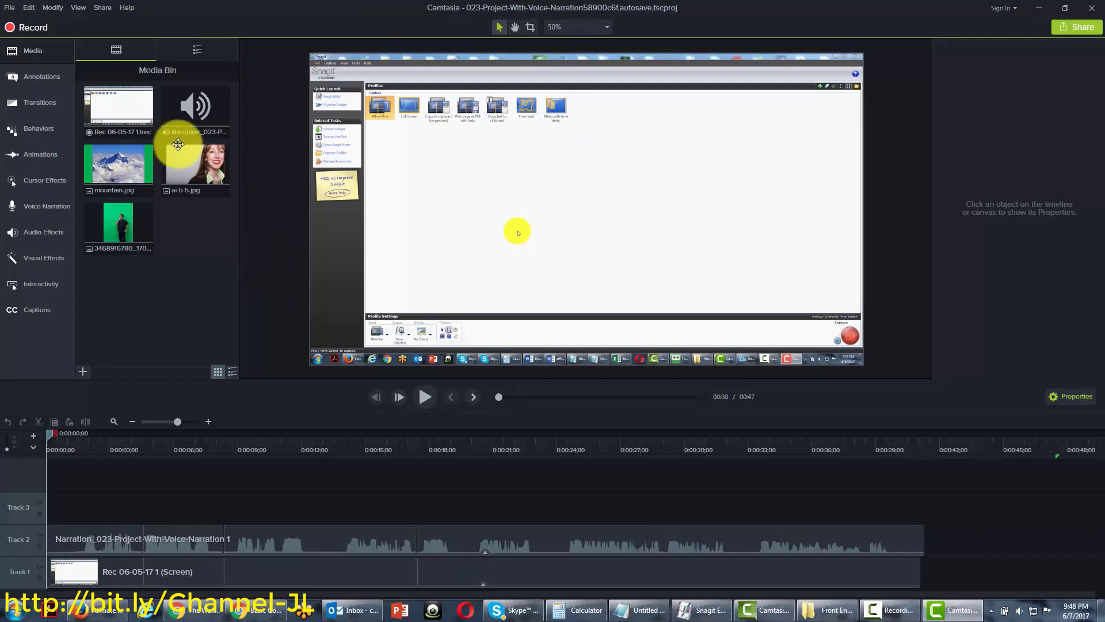
Start a Share > Local File production and bring up the Production Wizard's preset list
click(104, 8)
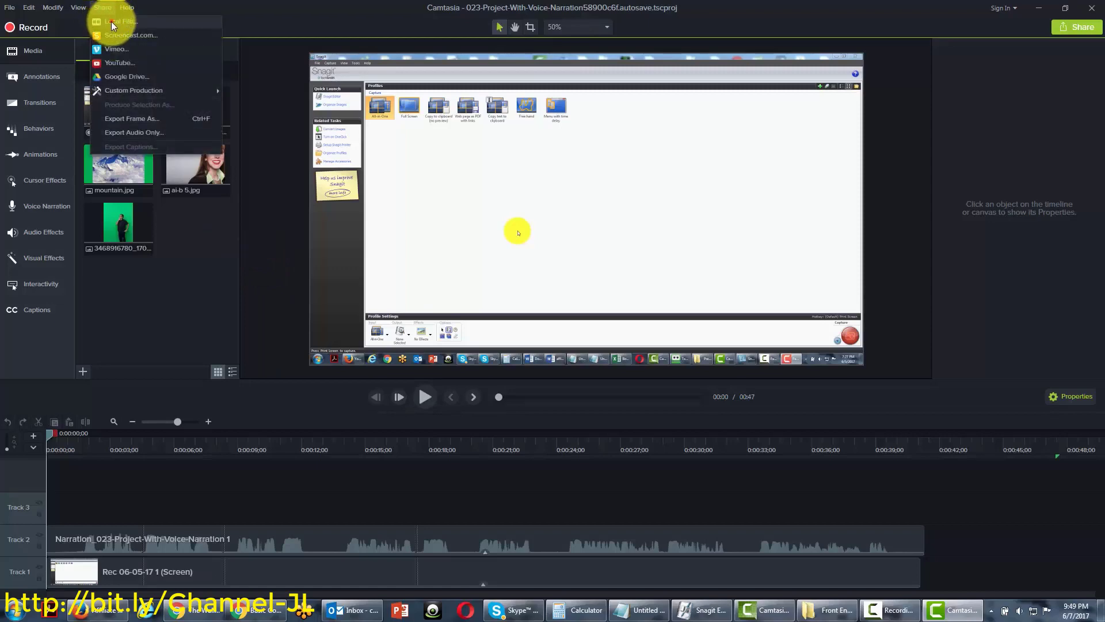
click(112, 21)
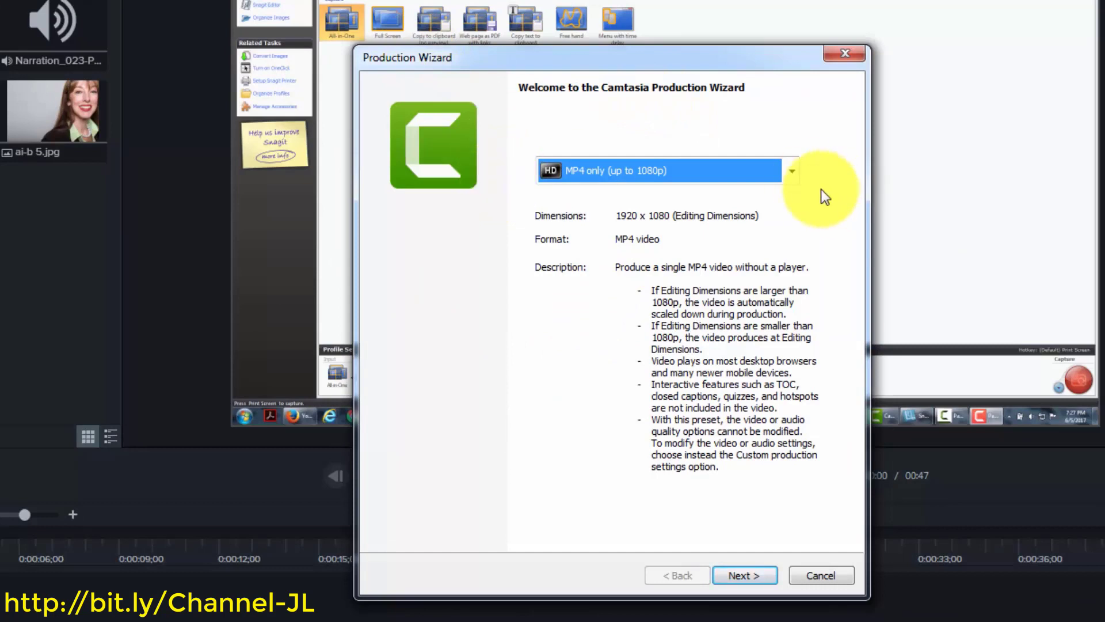
click(790, 171)
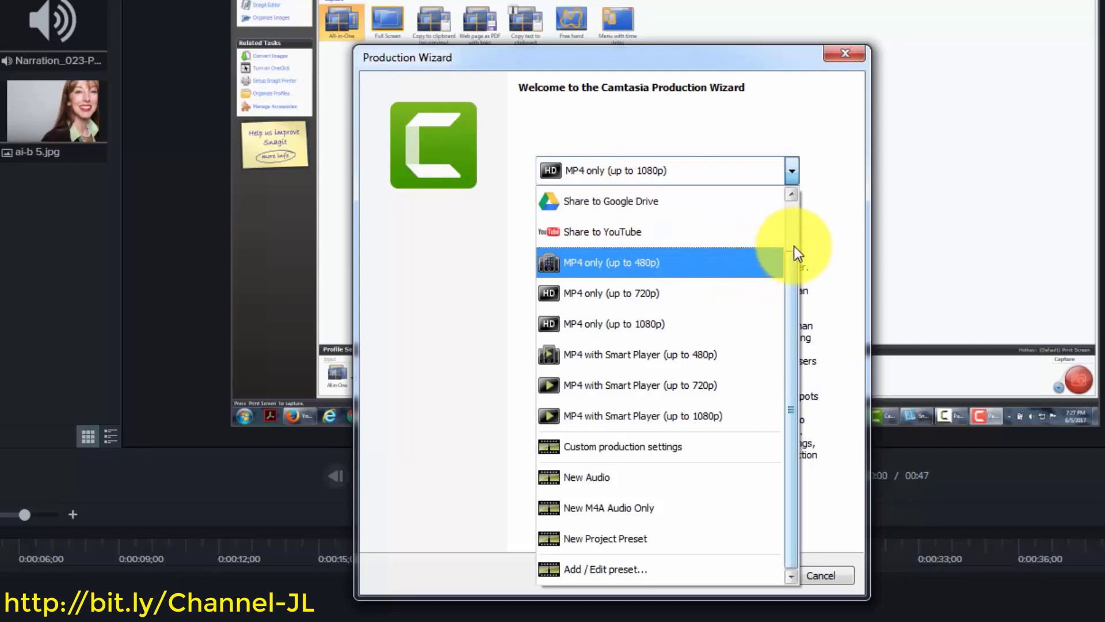
Pick the MP4 only (up to 1080p) preset for a single 1920 x 1080 MP4 without a player
drag(792, 252, 792, 190)
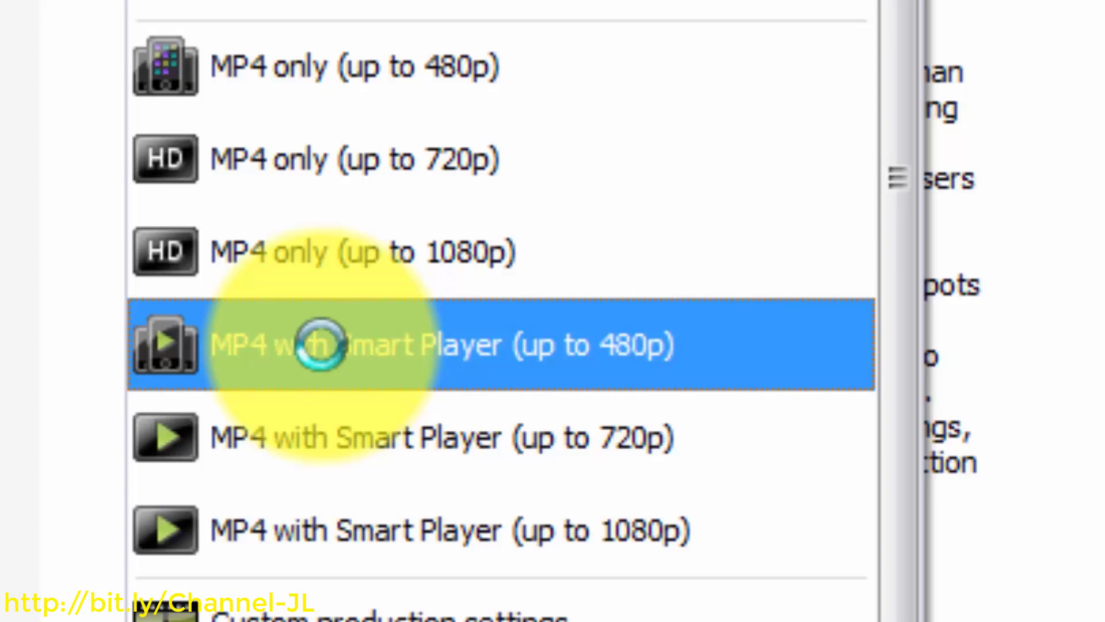
scroll(501, 230, down, 1)
click(523, 68)
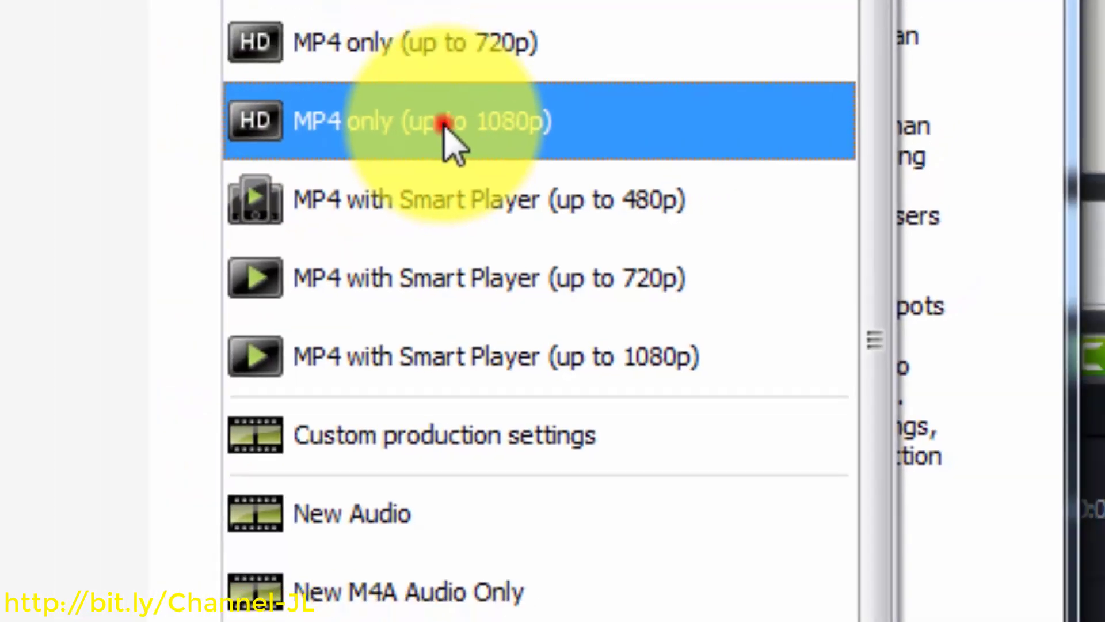
click(398, 87)
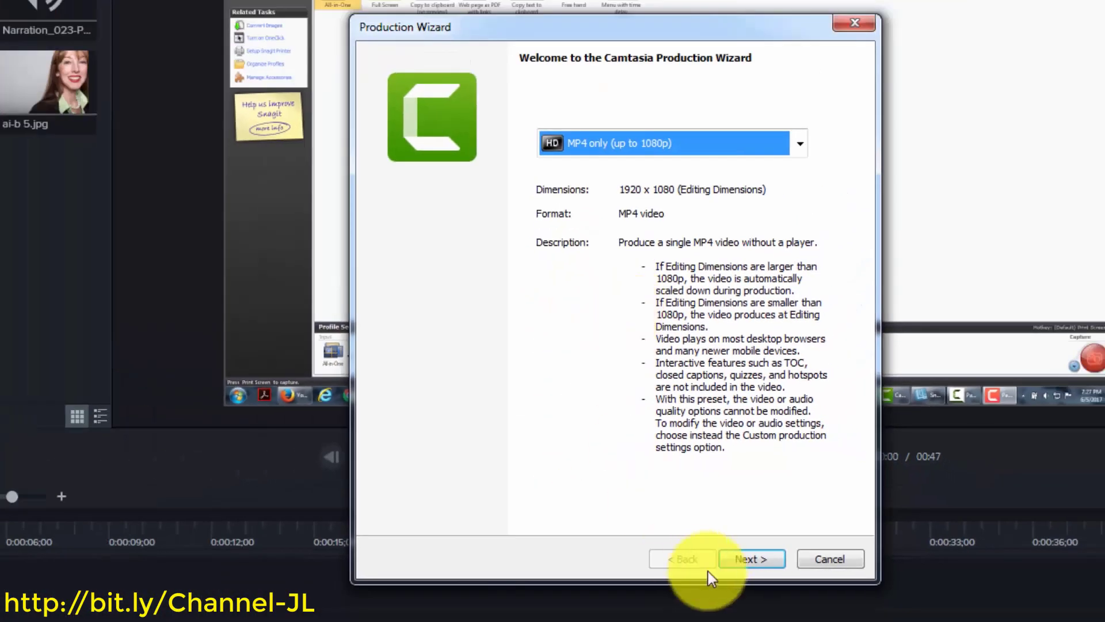
Advance to the save step and toggle 'Organize produced files into sub-folders' off and back on
click(745, 559)
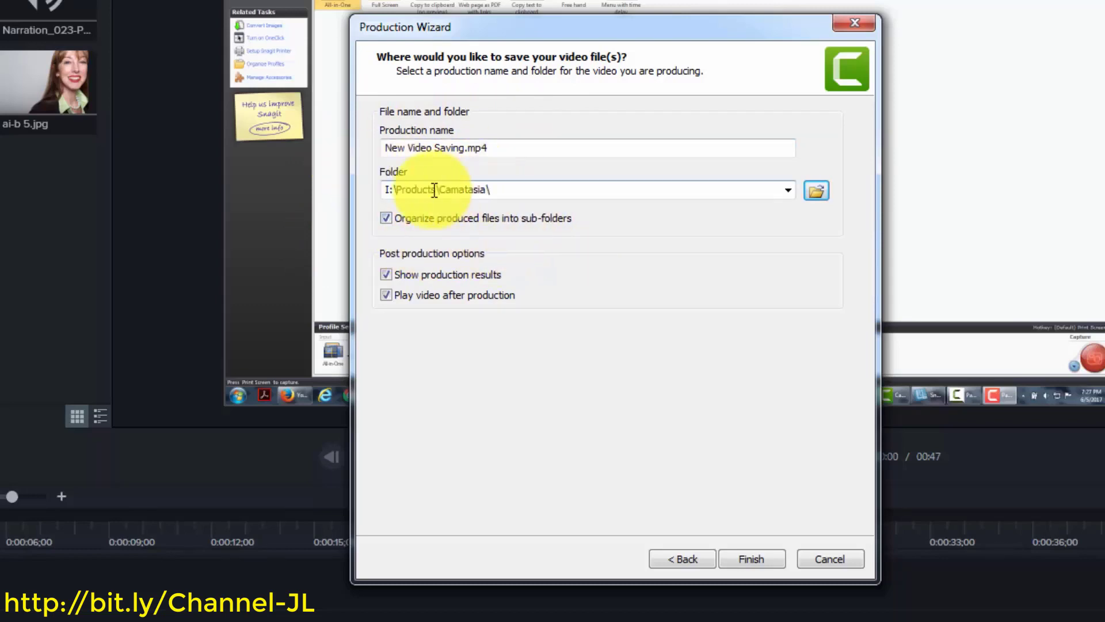
click(382, 217)
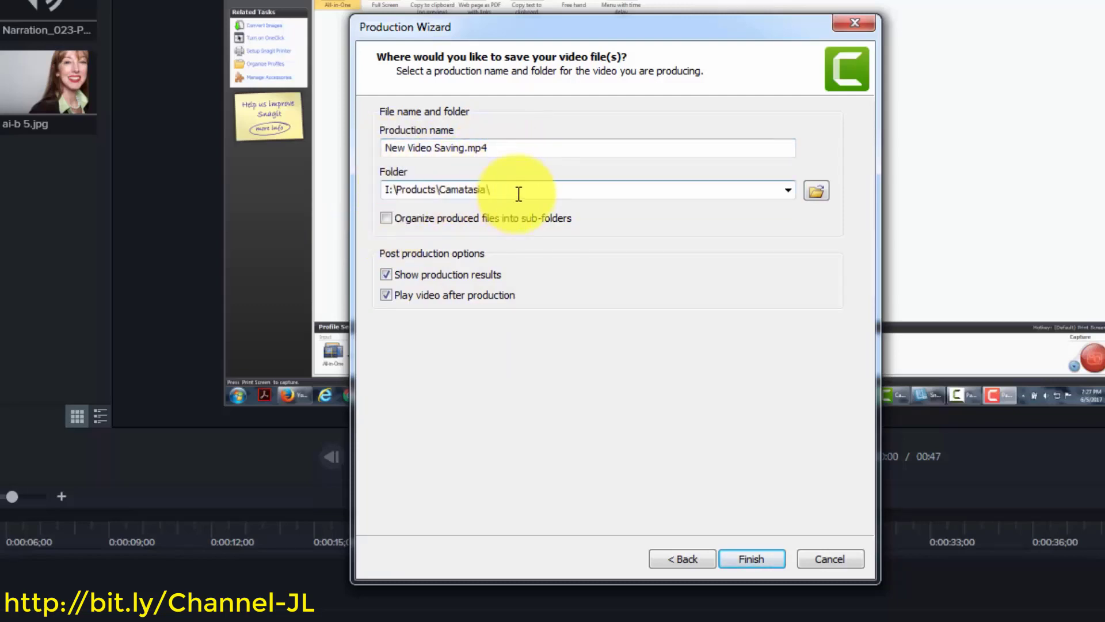
click(387, 218)
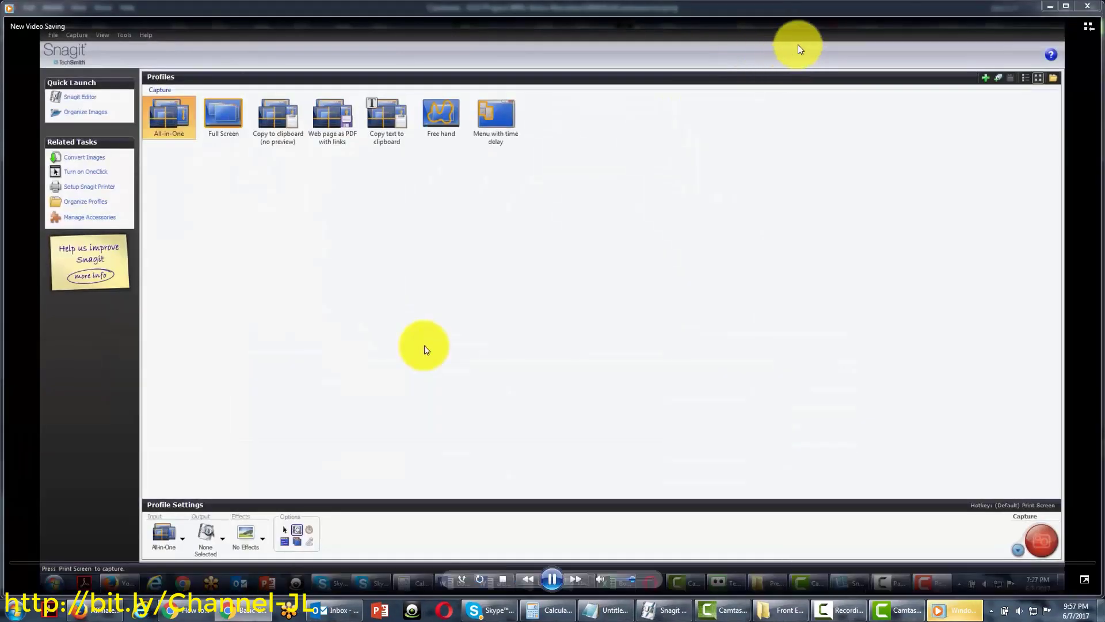
Close the playback of the rendered New Video Saving.mp4 to reveal the Production Results
click(1088, 6)
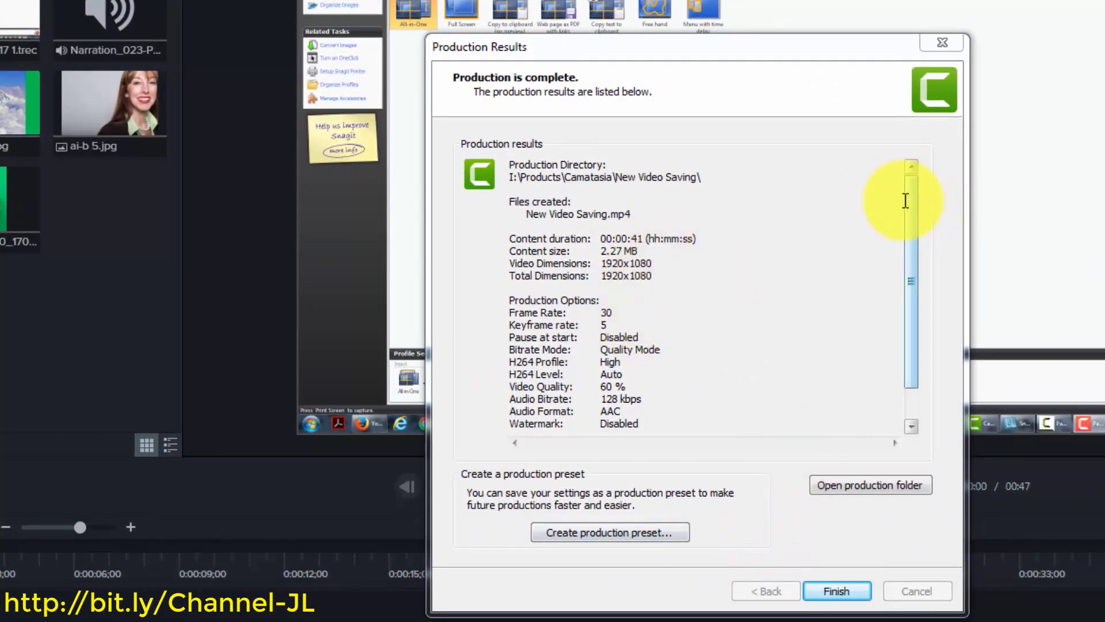
Scroll through the production details and open the folder holding New Video Saving.mp4
click(915, 201)
drag(913, 207, 914, 233)
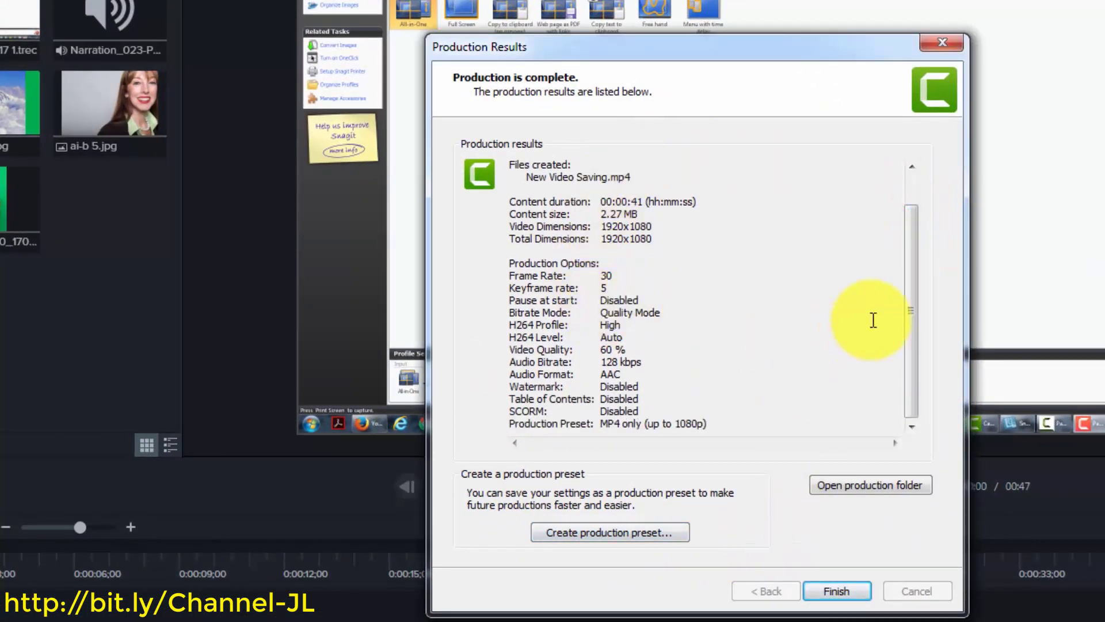
drag(915, 331, 914, 301)
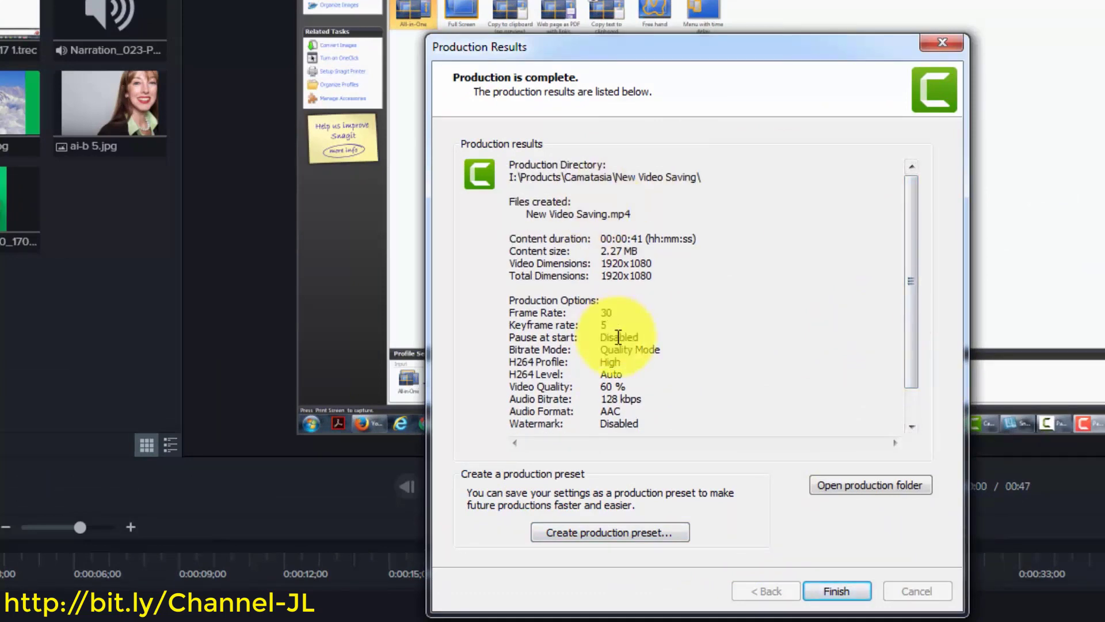
click(834, 485)
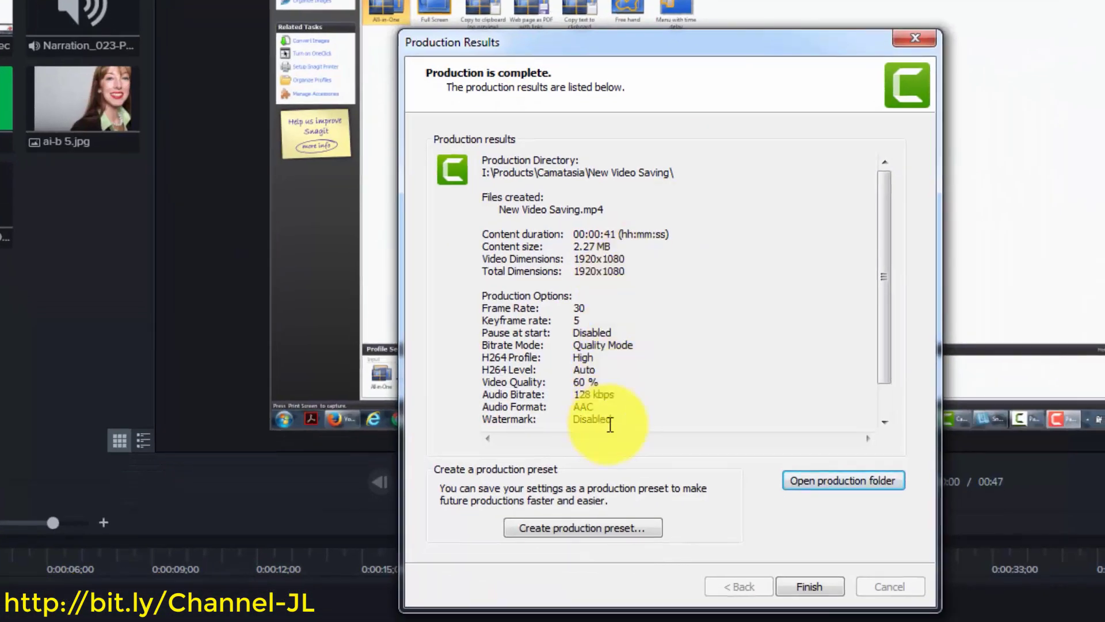
Browse the production folder's contents, then finish and close the Production Results
drag(883, 339, 889, 291)
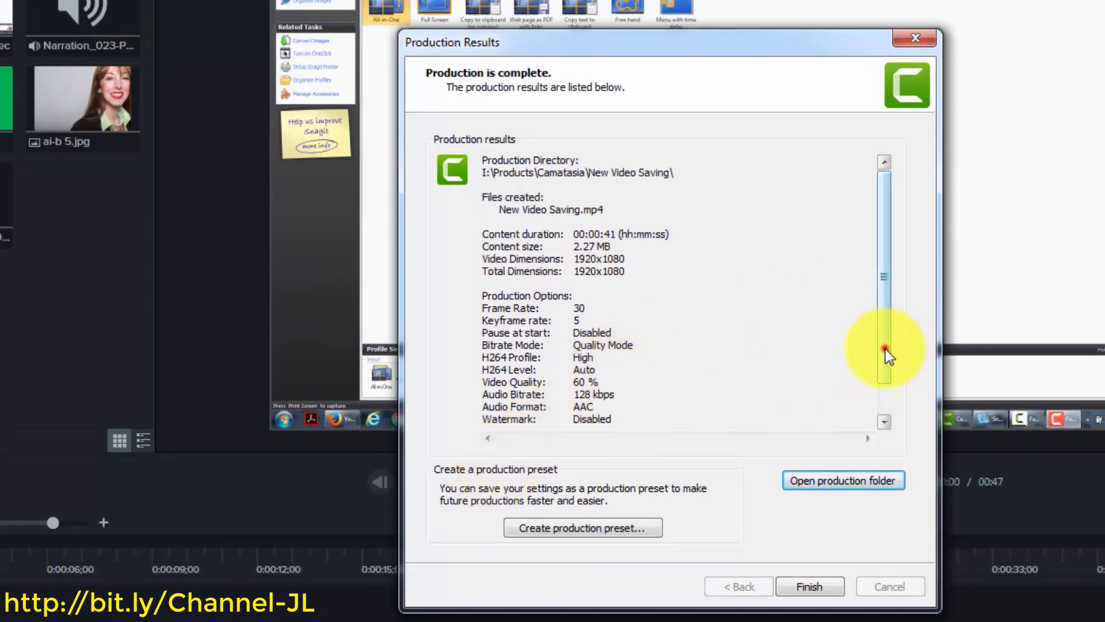
drag(884, 349, 885, 378)
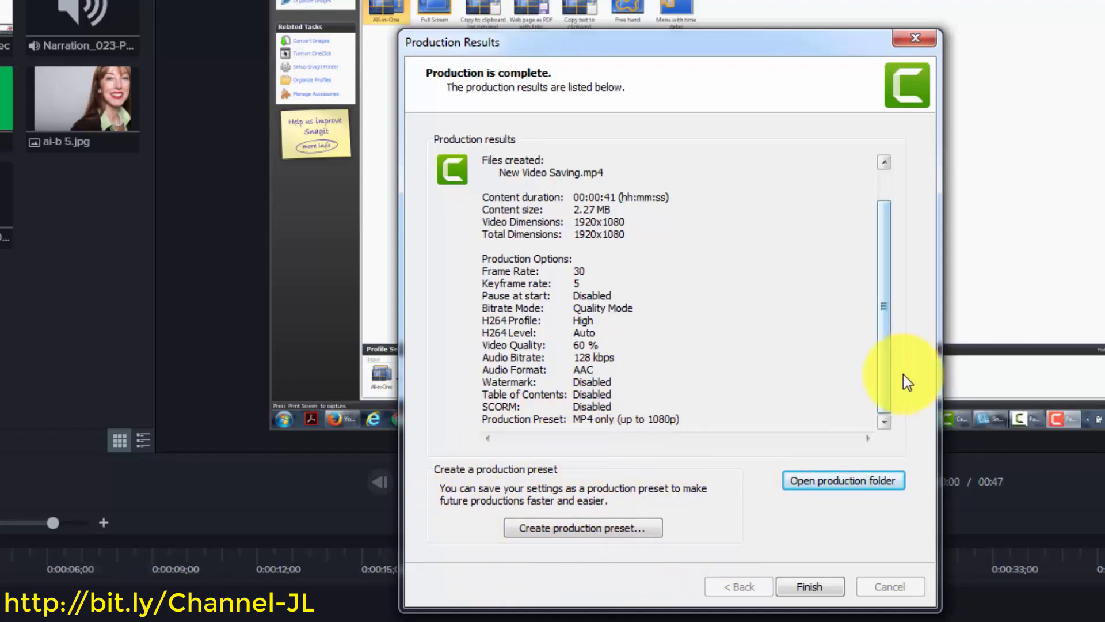
drag(885, 379, 884, 346)
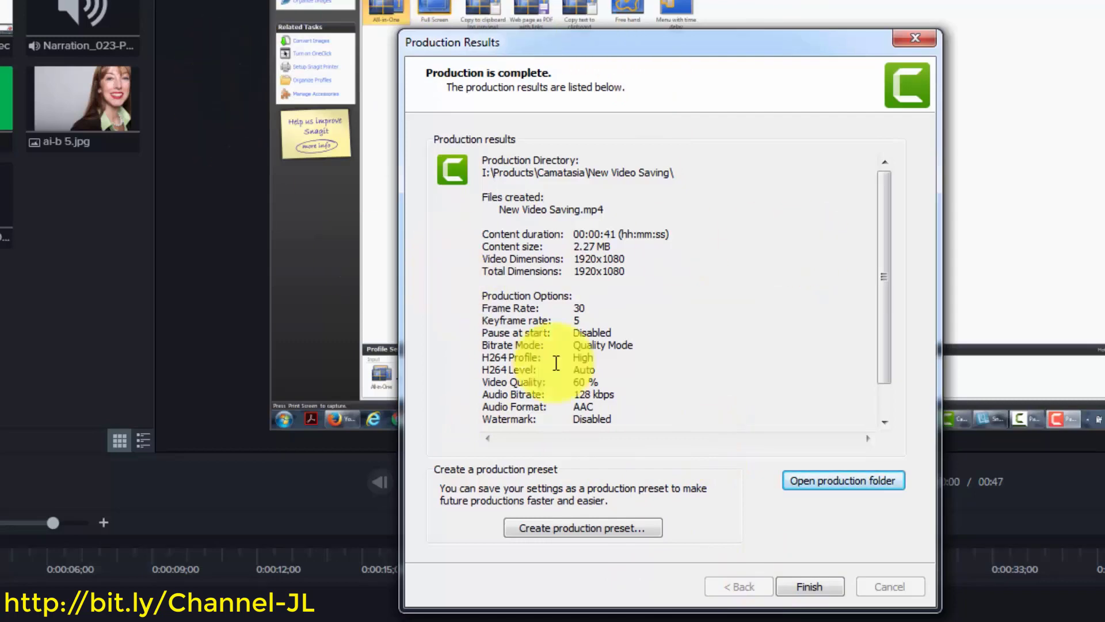
click(795, 585)
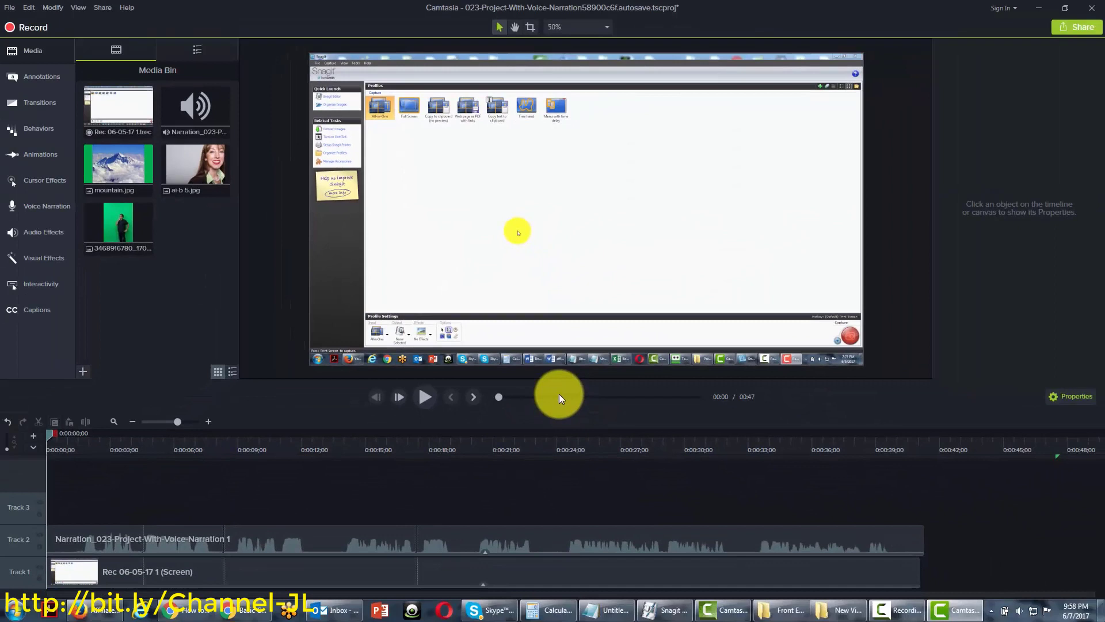
Preview sharing the video to Screencast.com from the Share destinations
click(104, 7)
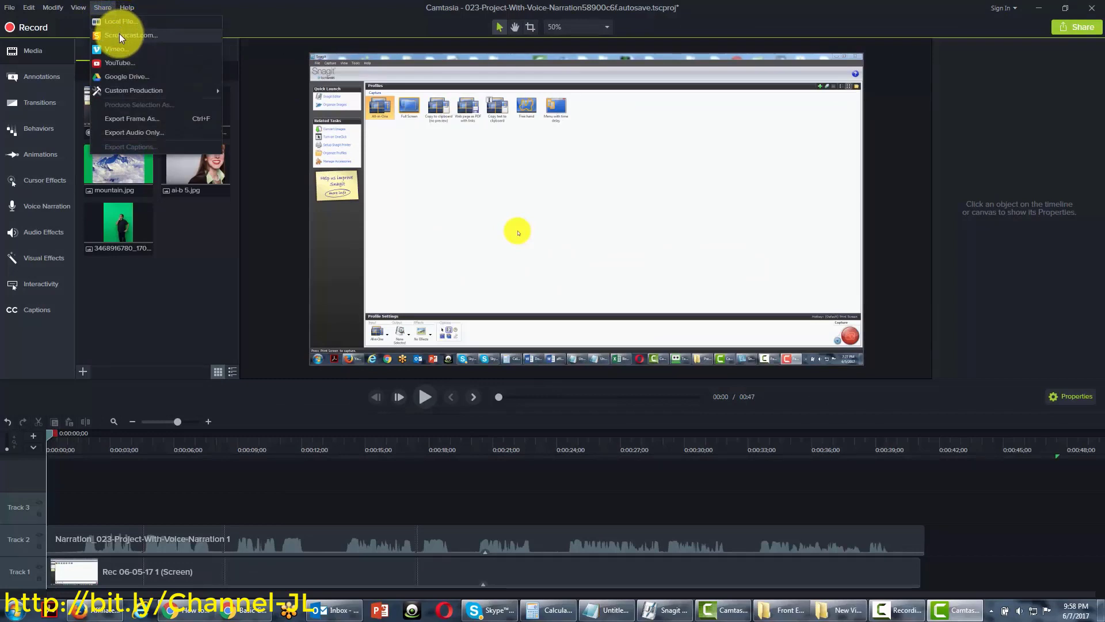
click(280, 4)
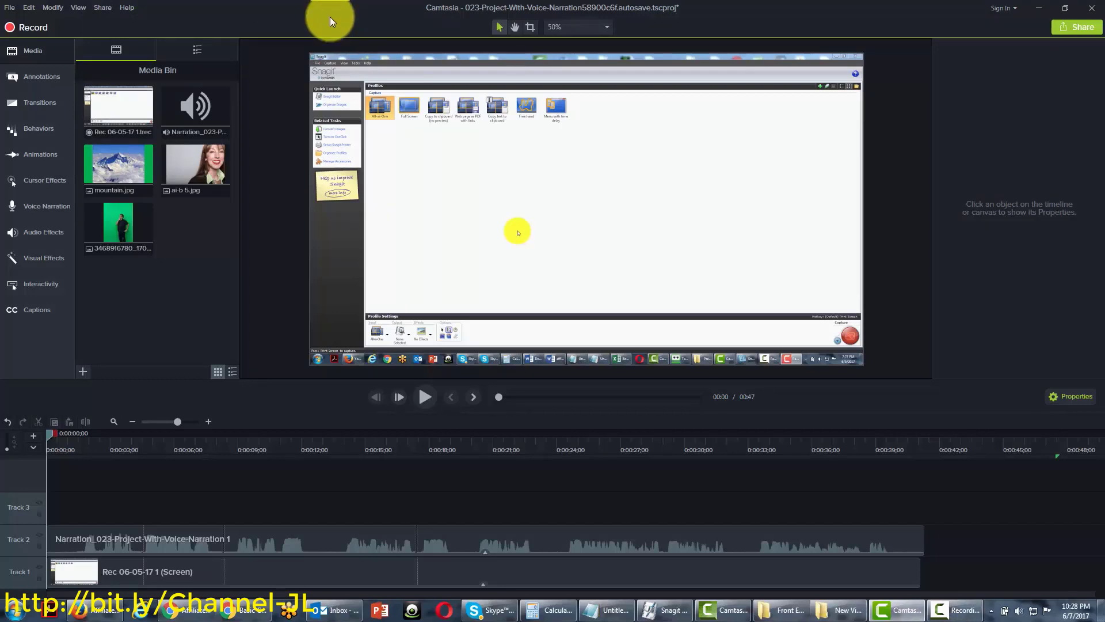
click(103, 8)
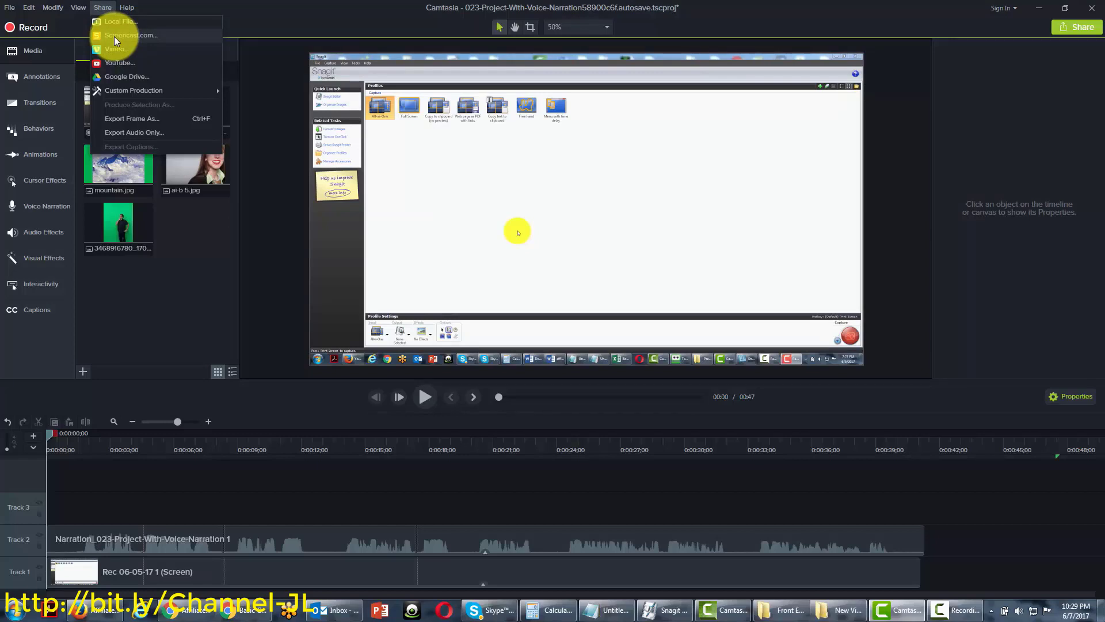
click(114, 36)
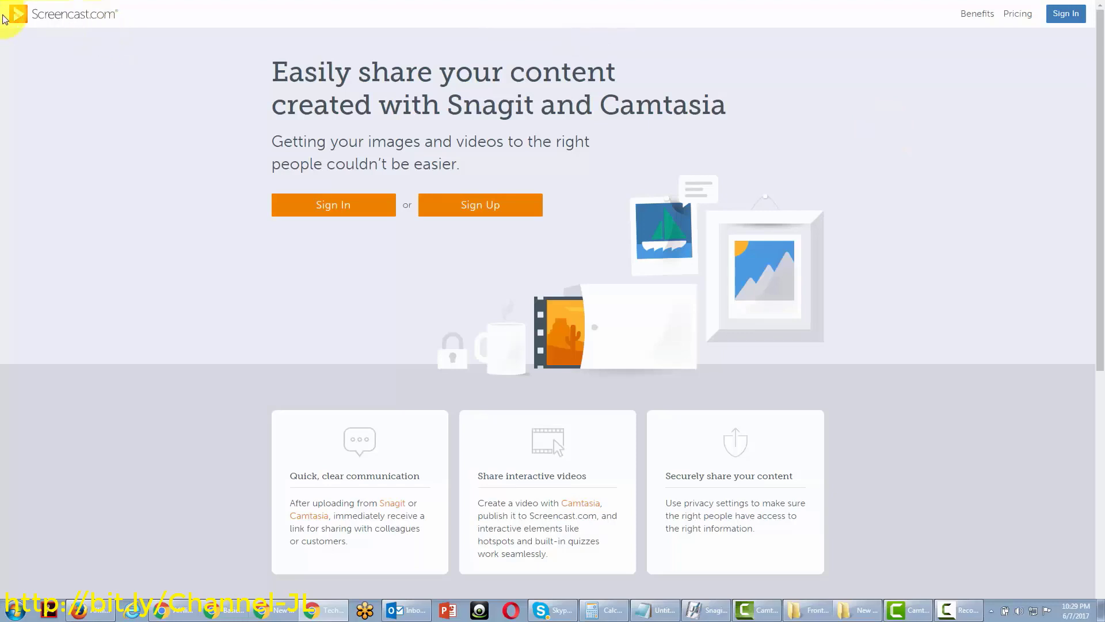
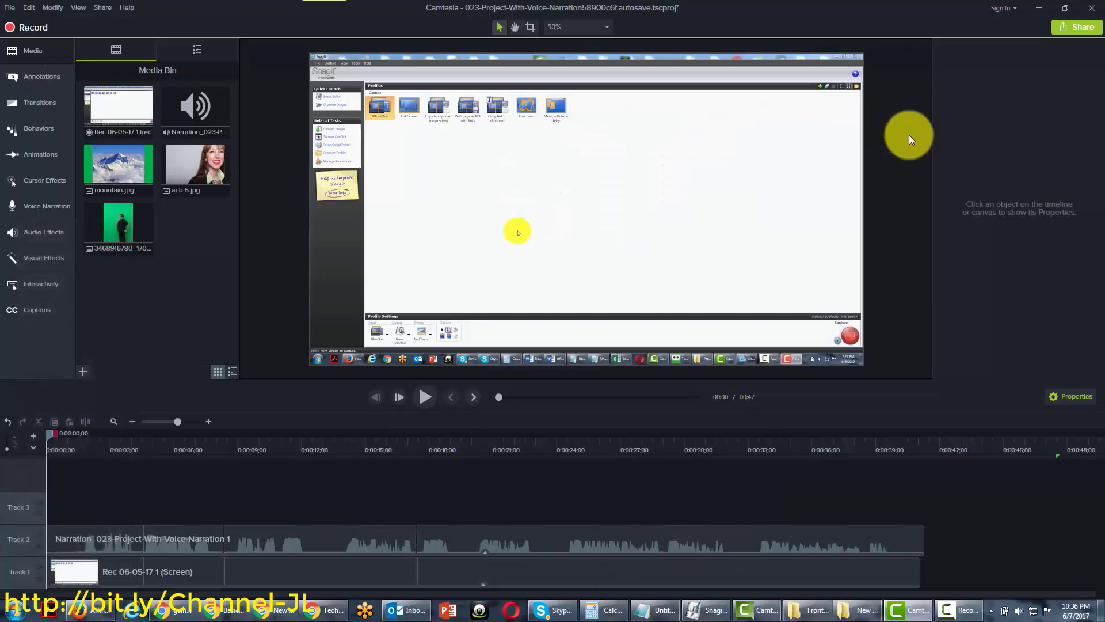
Share the project to Screencast.com, signing in to reach the upload page with the Camtasia Studio folder
click(108, 9)
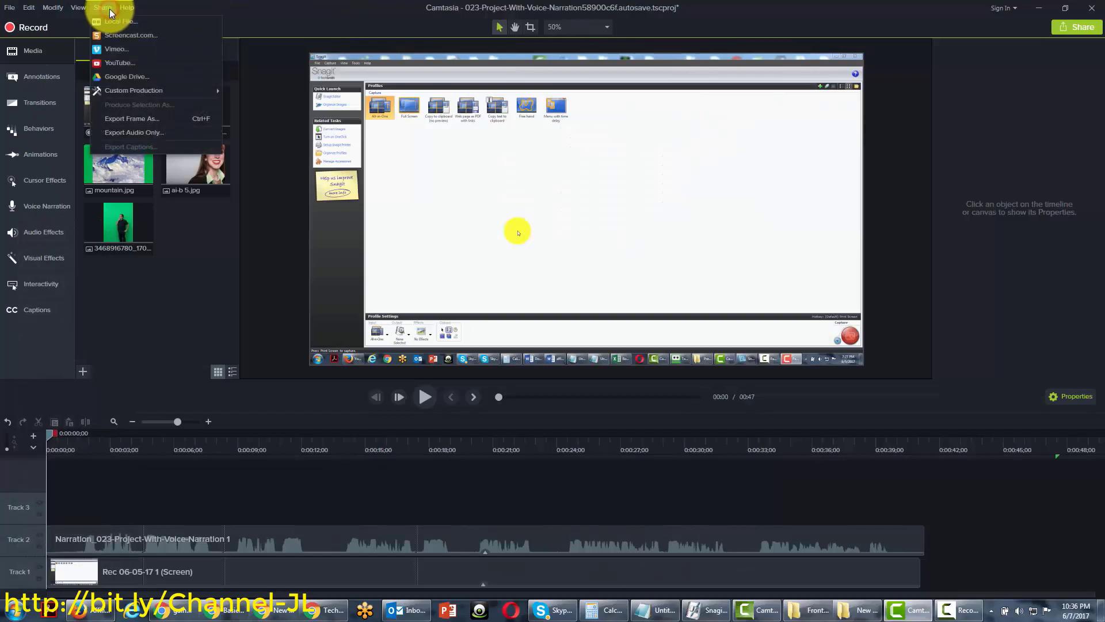
click(123, 36)
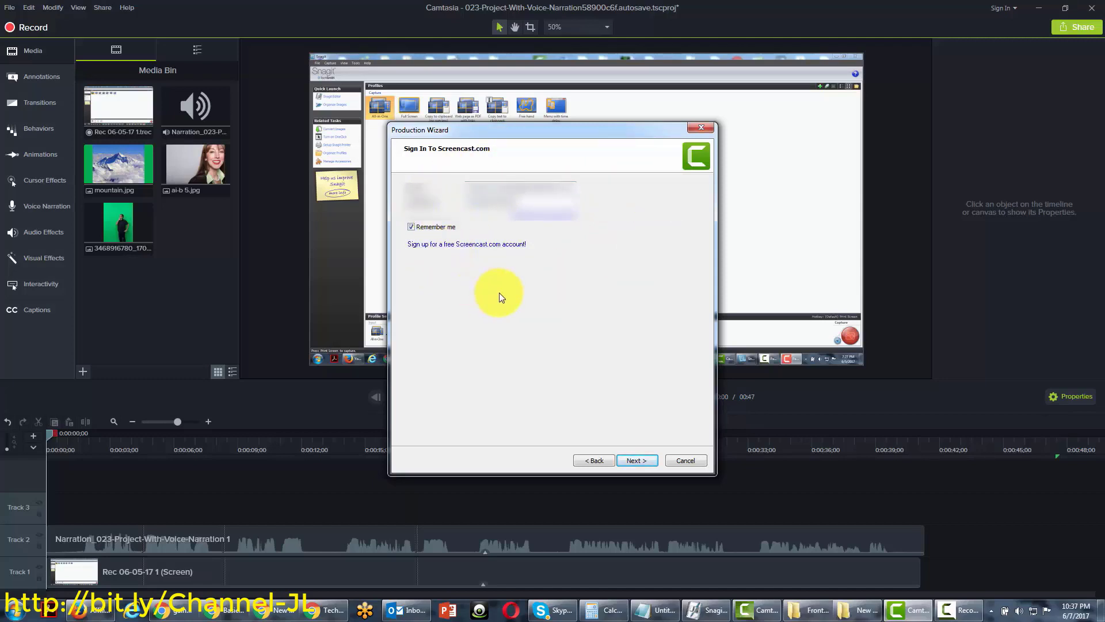
click(629, 462)
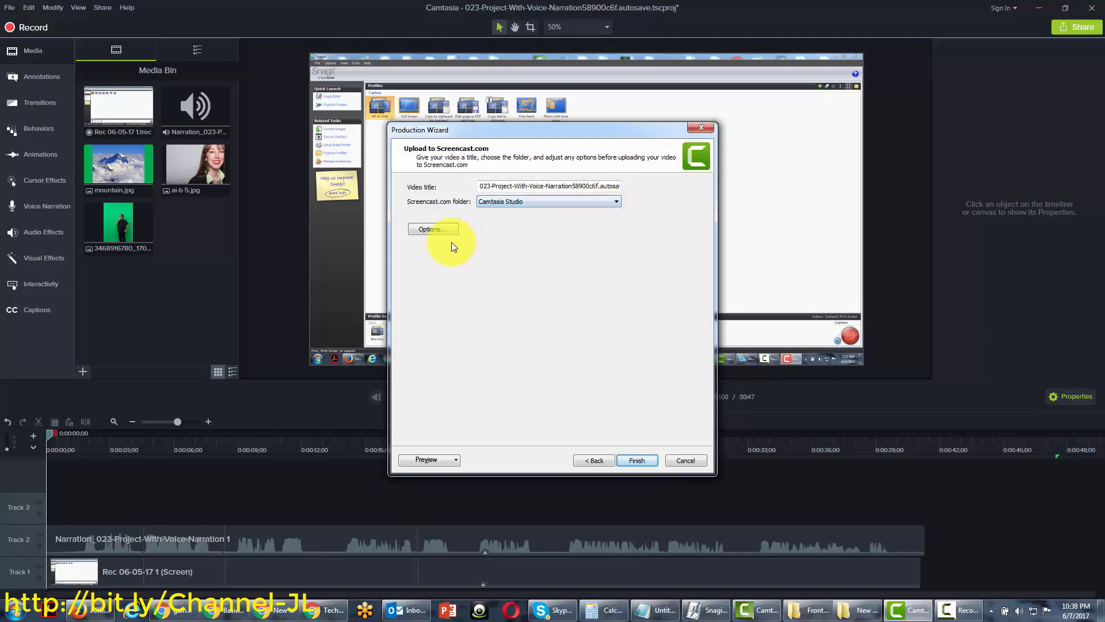
click(437, 228)
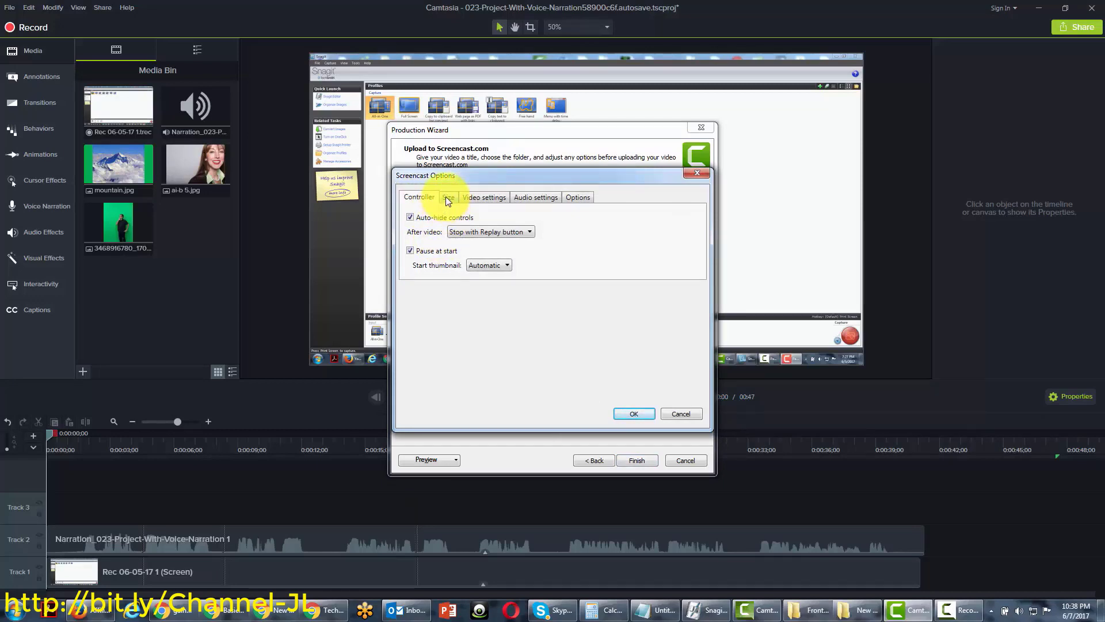
click(447, 198)
click(482, 198)
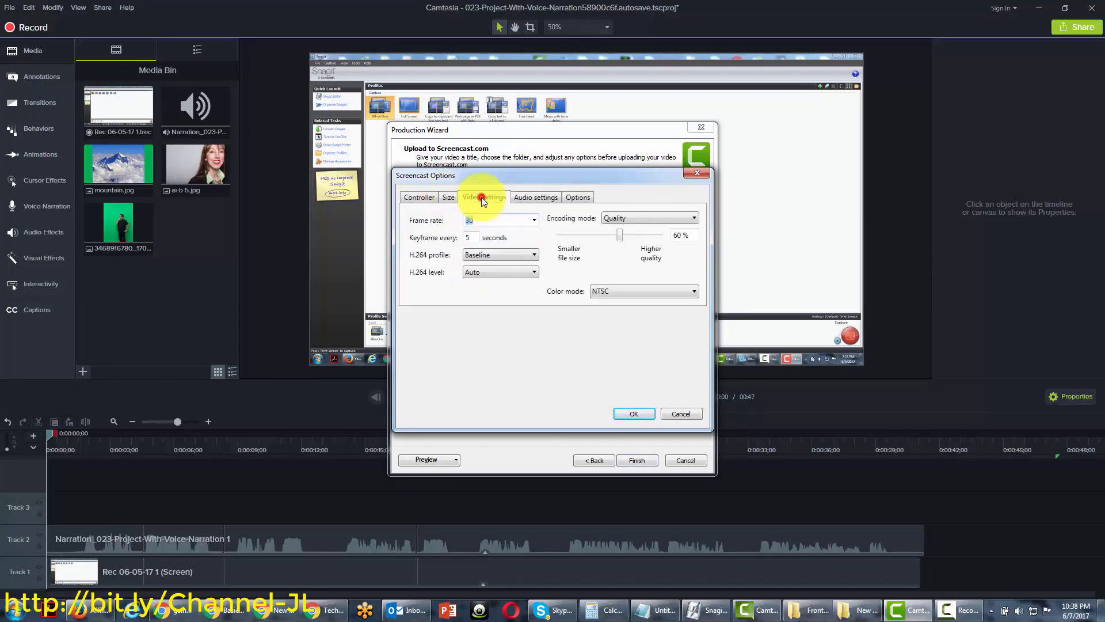
click(533, 198)
click(567, 198)
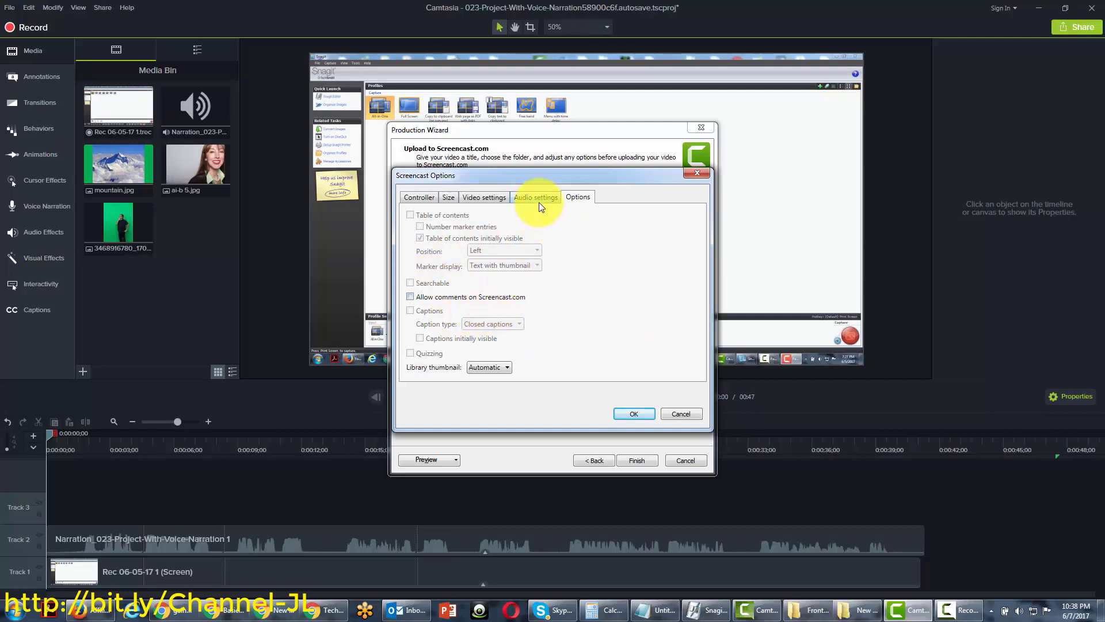
click(424, 198)
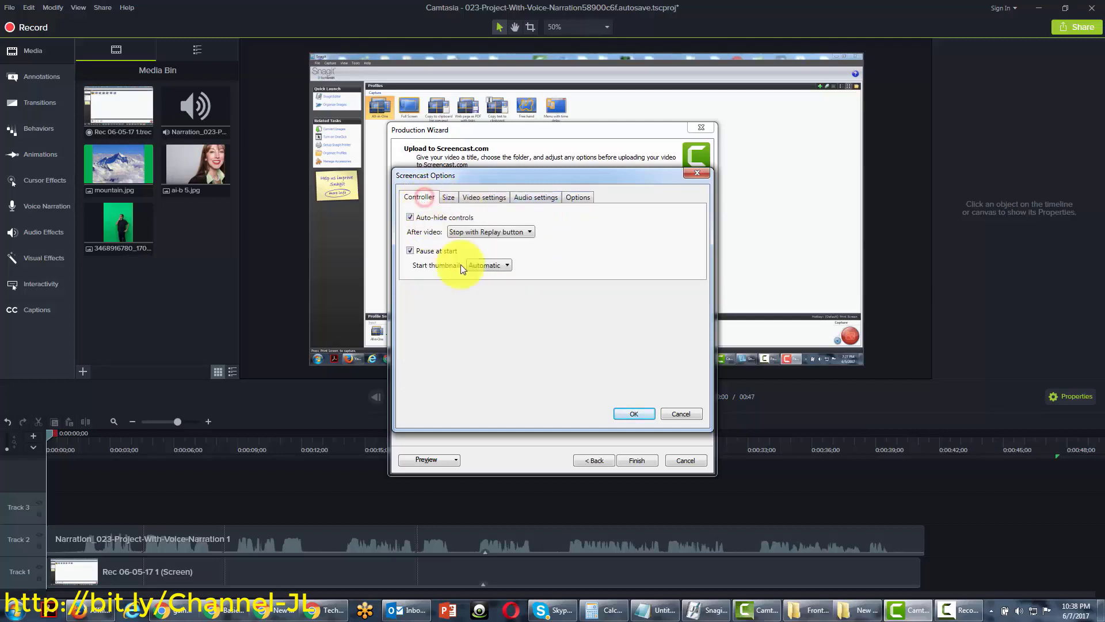
click(638, 413)
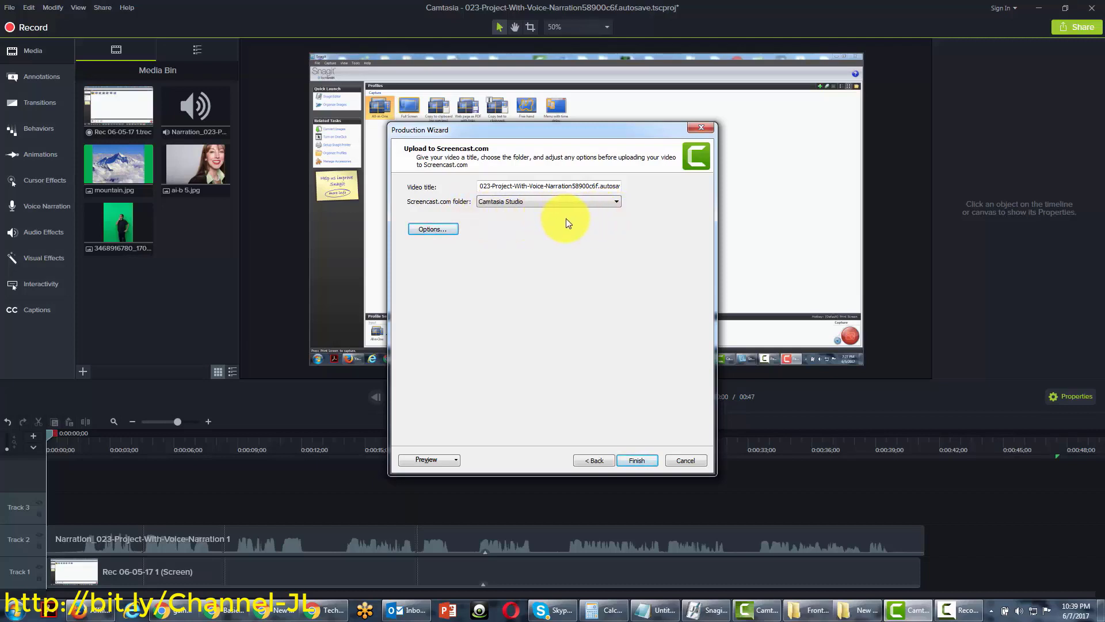
Finish the wizard so the video renders and uploads to Screencast.com
click(629, 460)
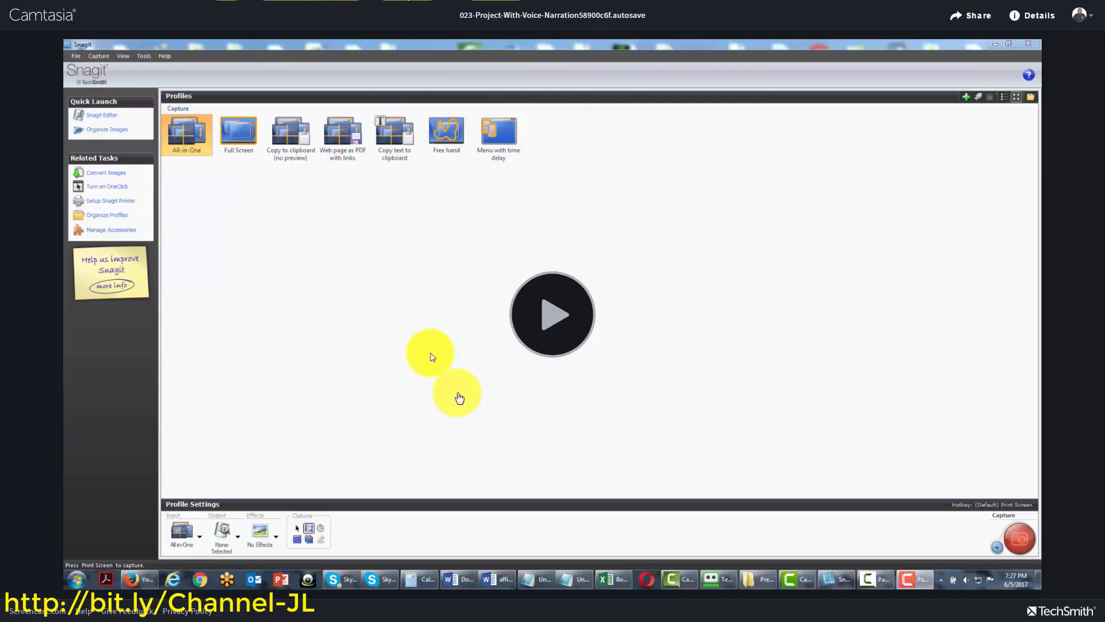
Play the uploaded narrated video on its Screencast.com page
click(568, 362)
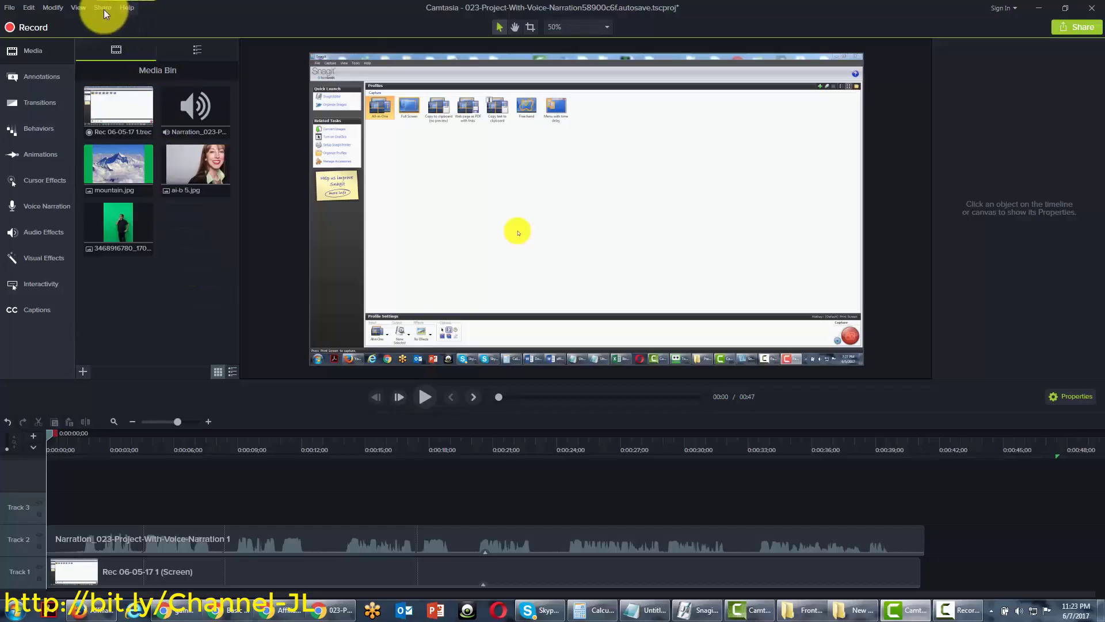
Choose YouTube from the Share menu to reach the Sign In To YouTube.com page
click(102, 8)
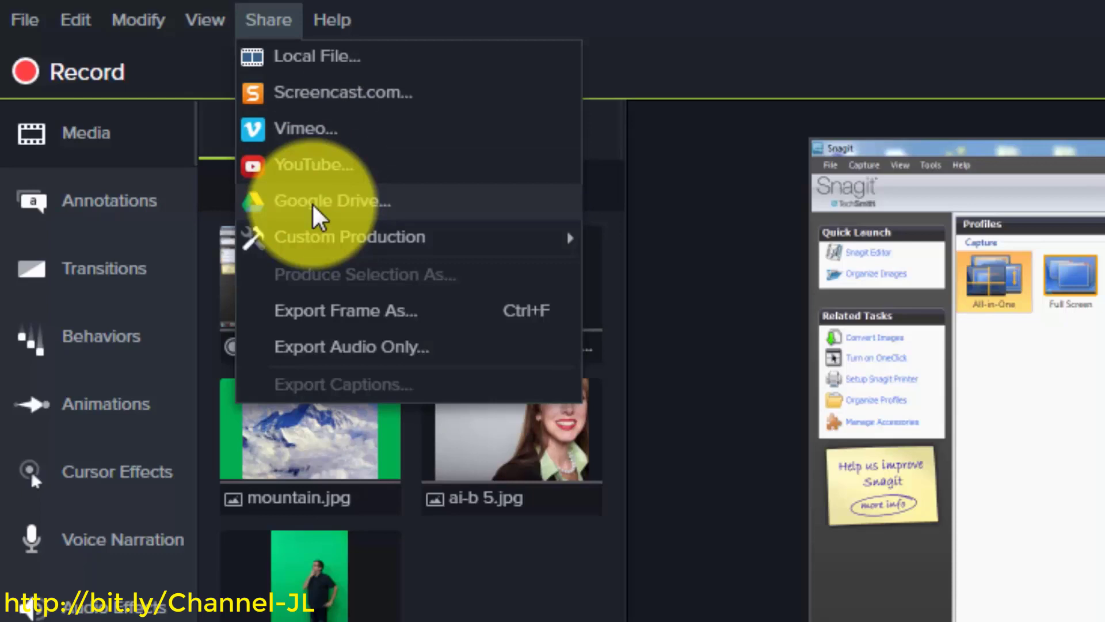
click(319, 167)
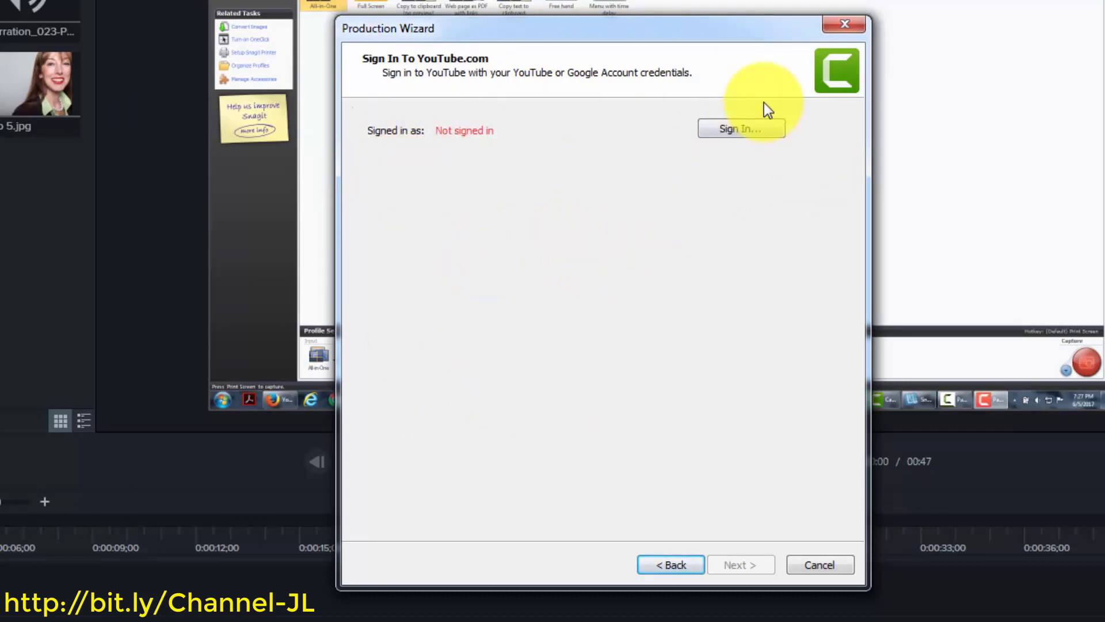
Sign in to the Google account and allow Camtasia access to YouTube
click(739, 128)
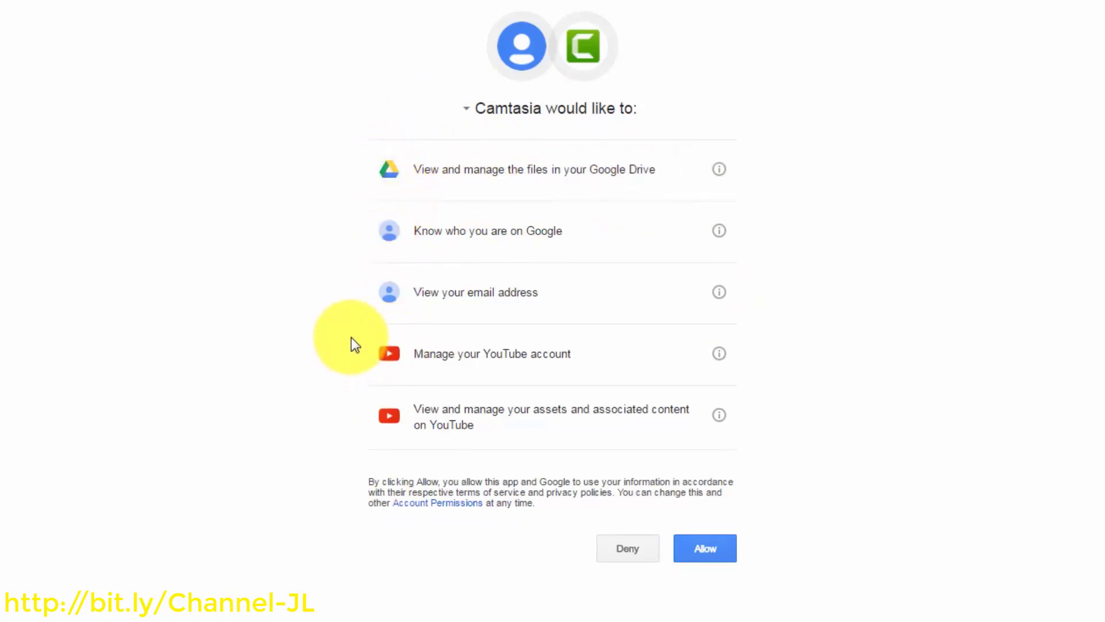
click(693, 548)
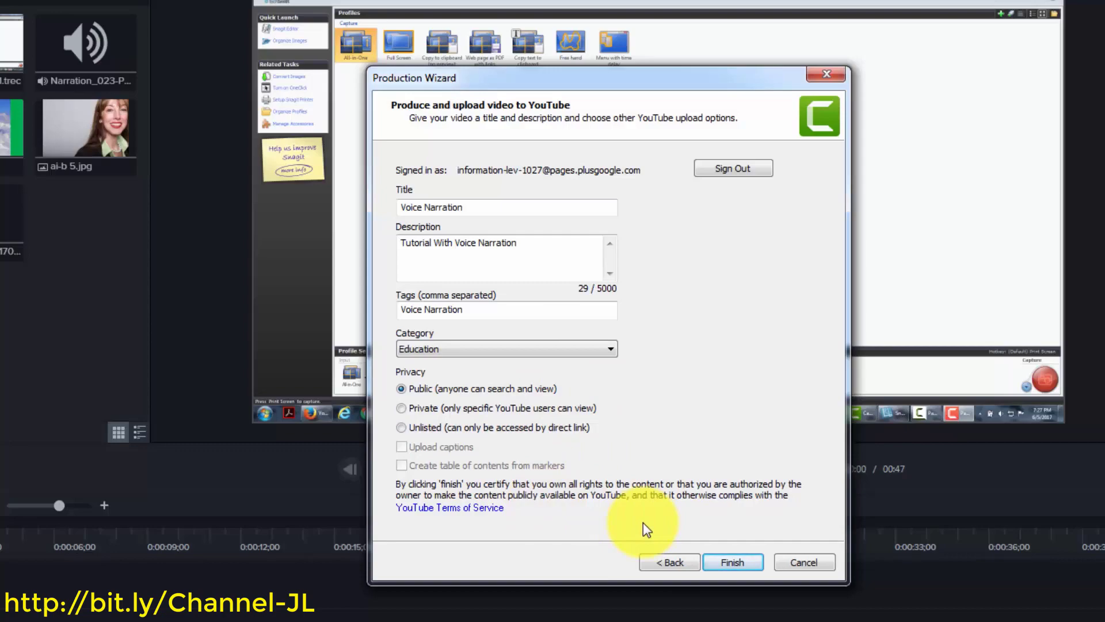
Render and upload the public Voice Narration video to YouTube
click(727, 561)
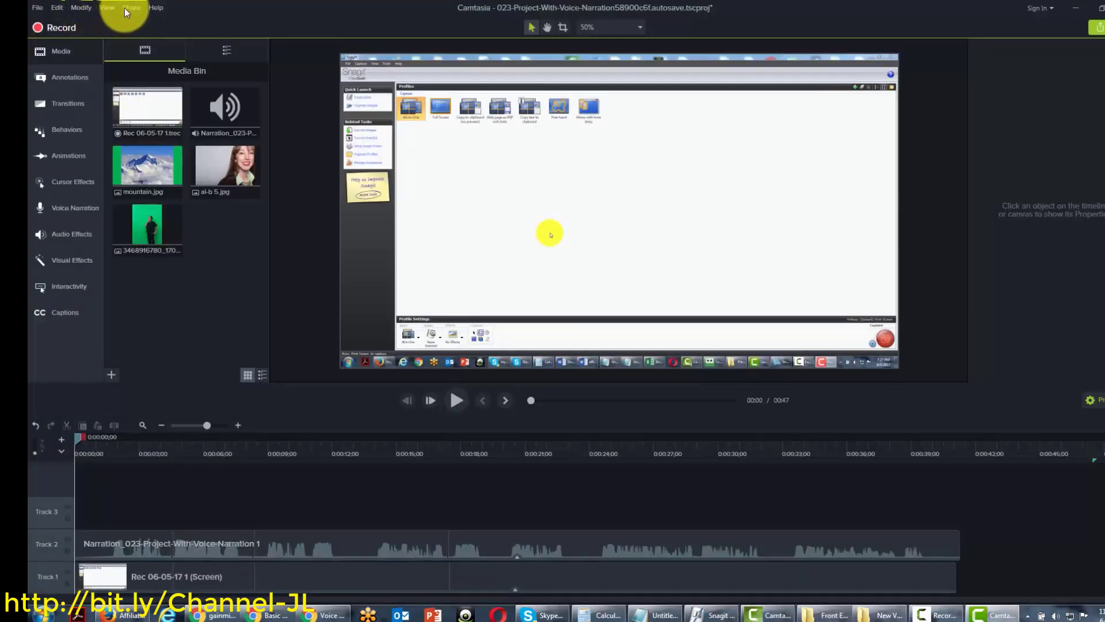
Switch from the YouTube page back to the Camtasia voice-narration project
click(129, 8)
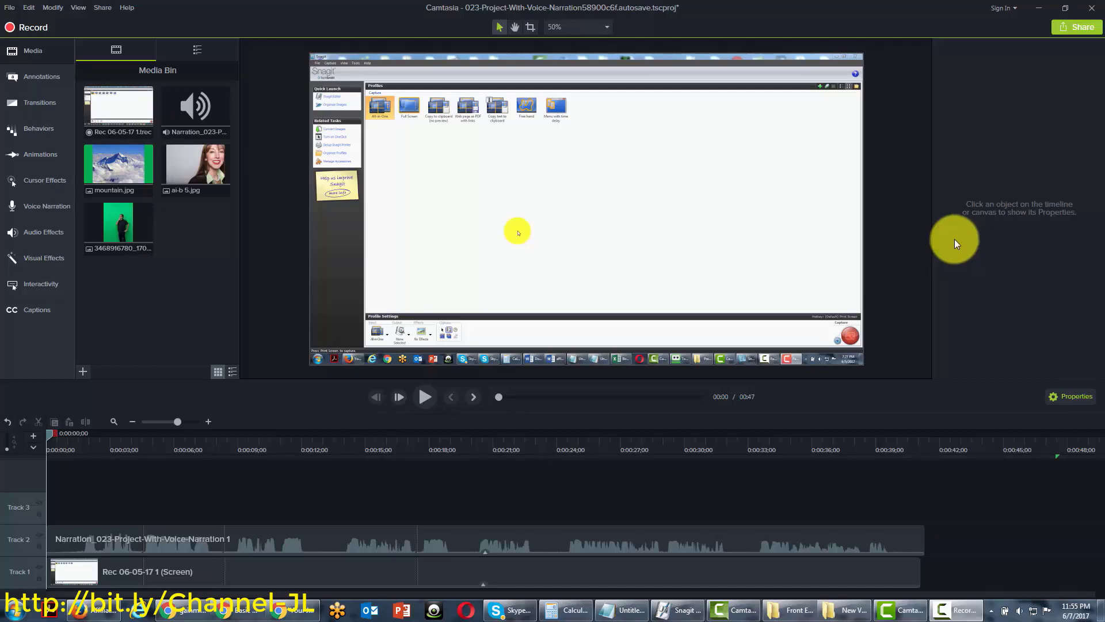
Launch a New Custom Production from the Share menu's Custom Production options
click(105, 9)
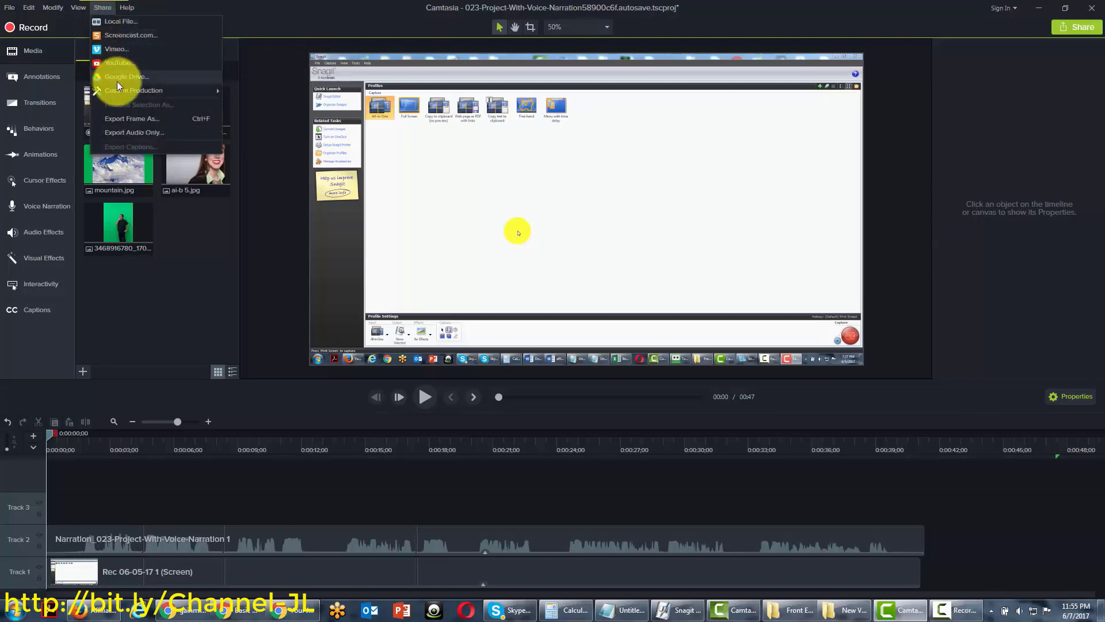
mouse_move(119, 90)
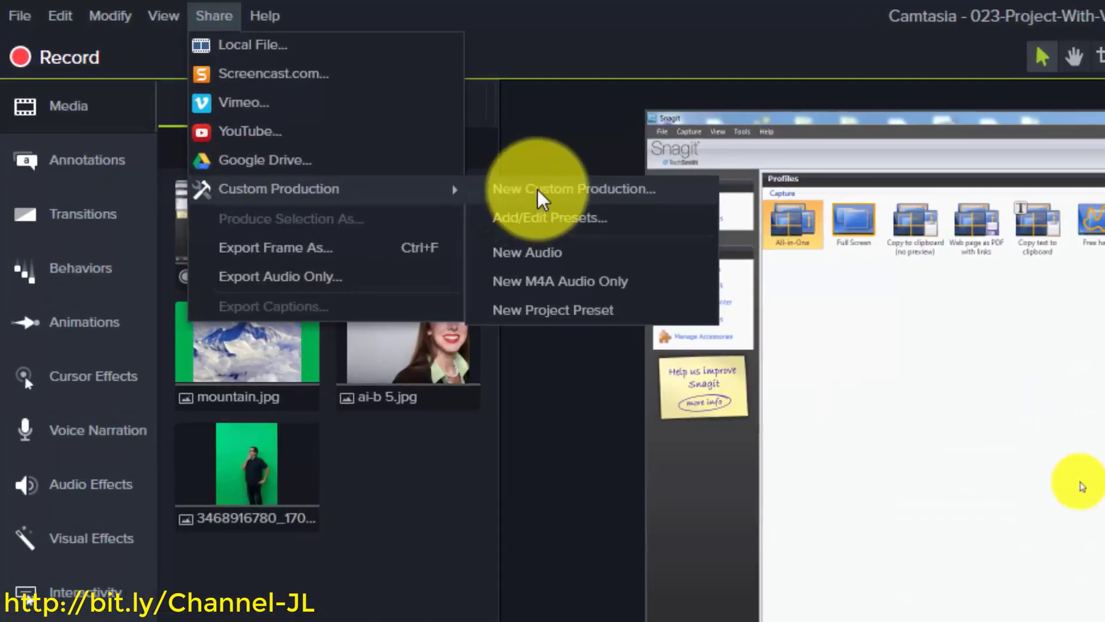
click(538, 190)
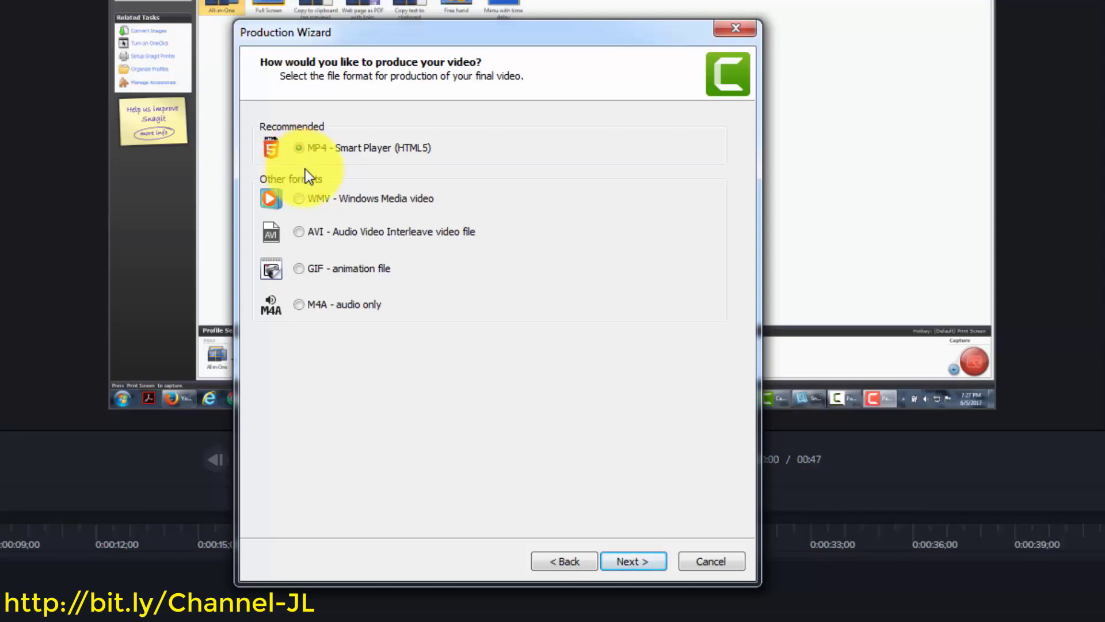
Try WMV, AVI, GIF and M4A formats, then settle on MP4 - Smart Player (HTML5)
click(299, 198)
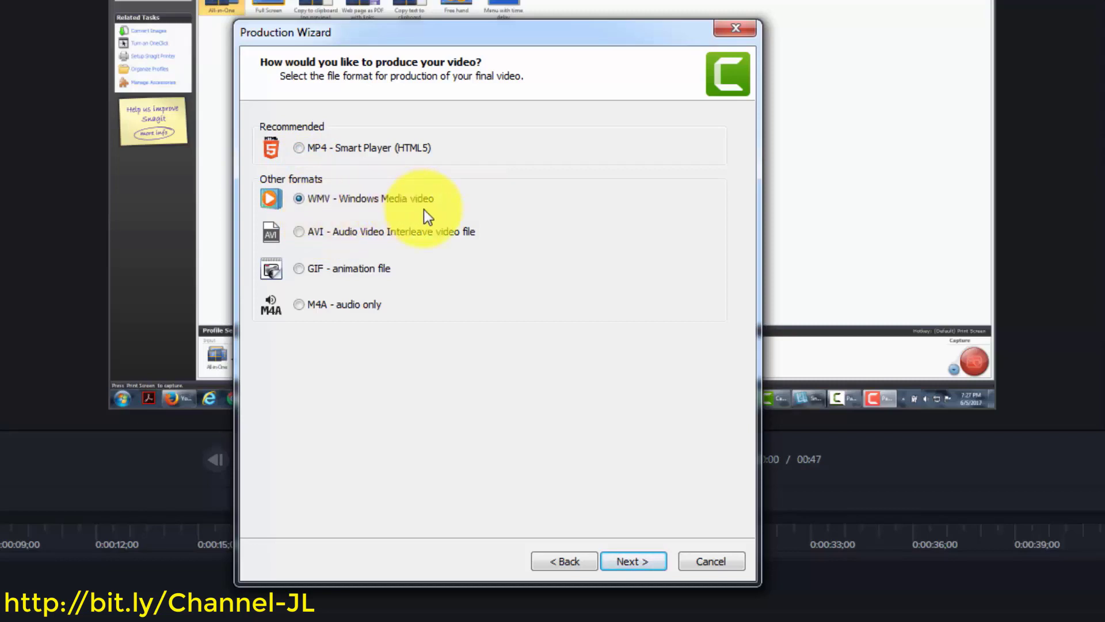
click(300, 232)
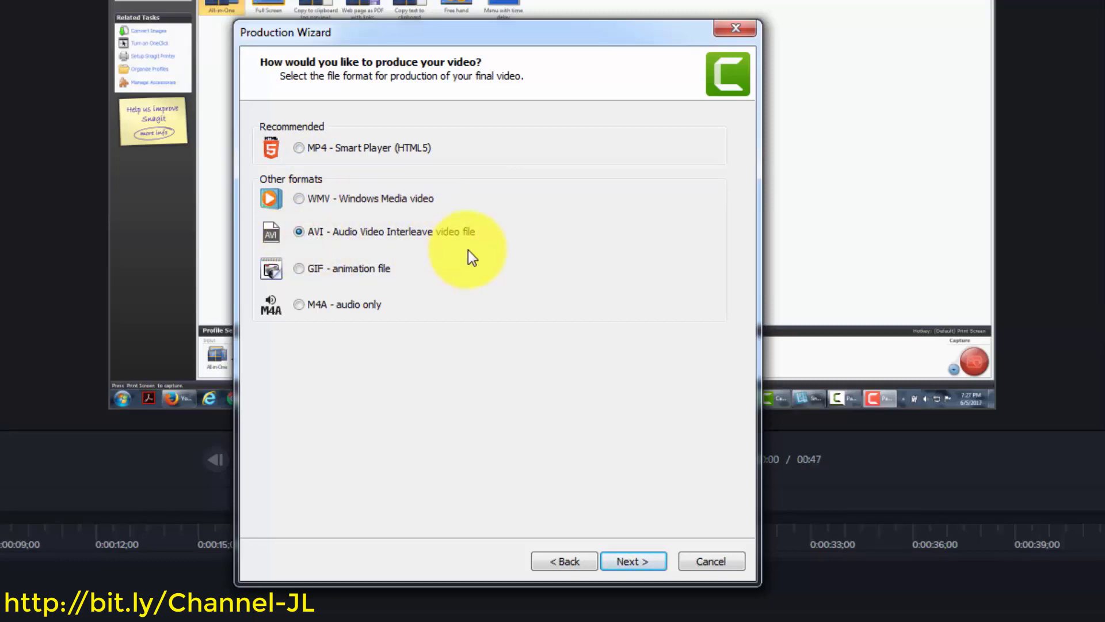
click(299, 269)
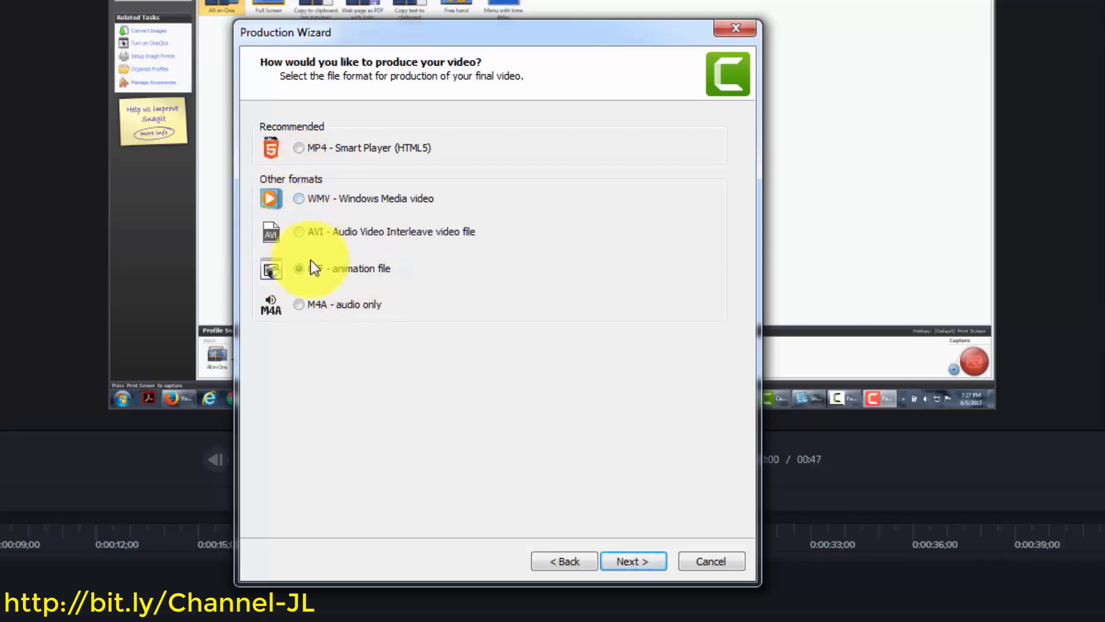
click(304, 305)
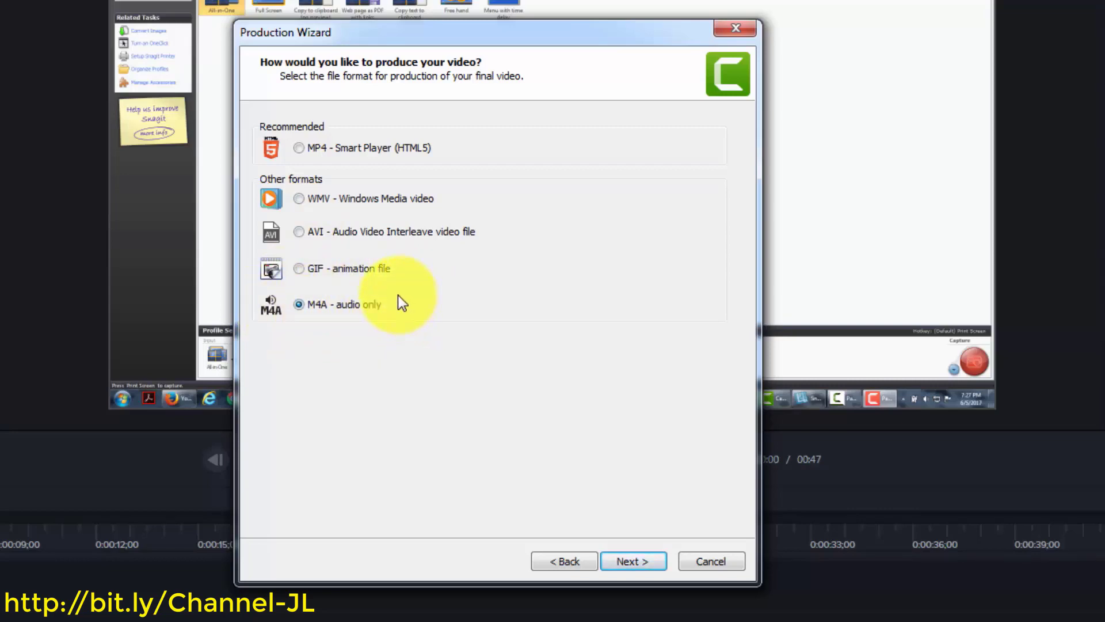
click(299, 148)
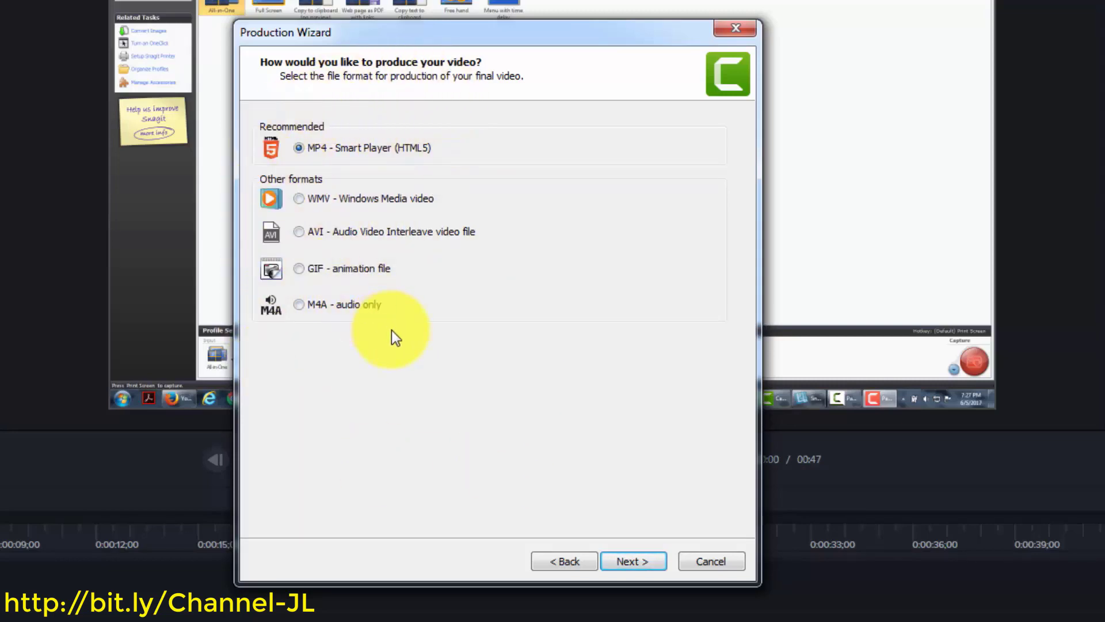
click(616, 560)
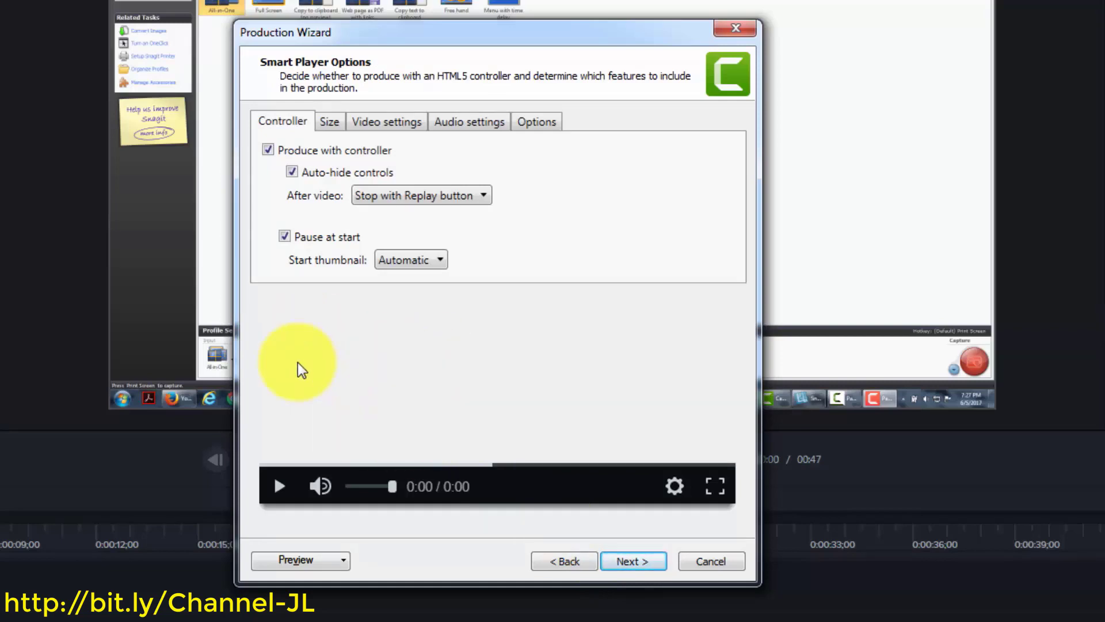
Keep controller, pause-at-start and auto-hide enabled, then view the 852×480 embed and 1920×1080 video sizes
click(269, 148)
click(268, 148)
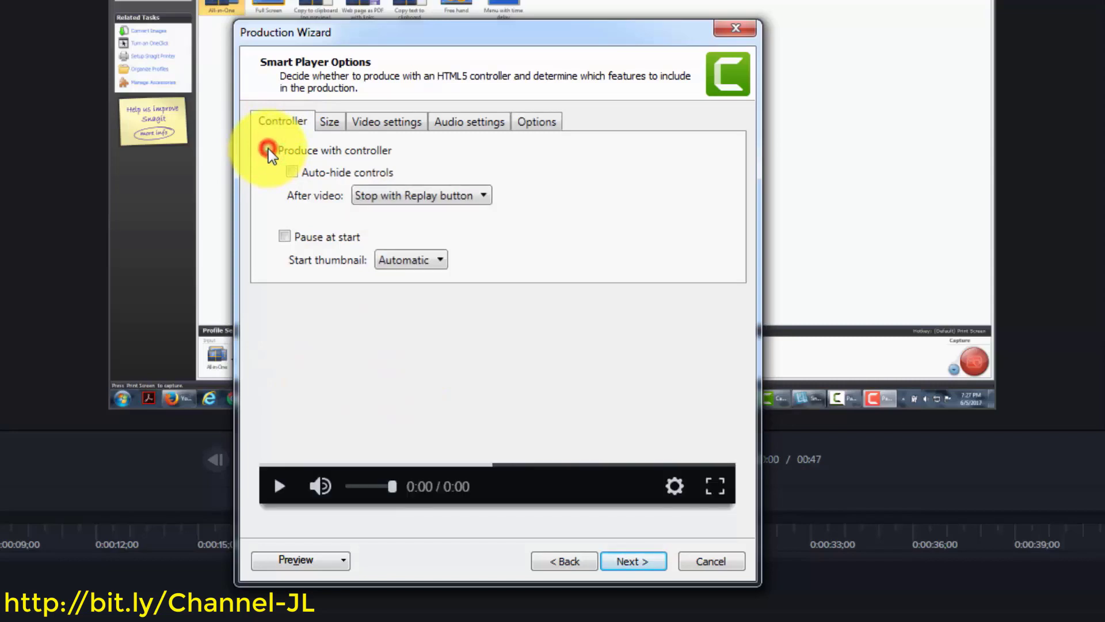
click(285, 236)
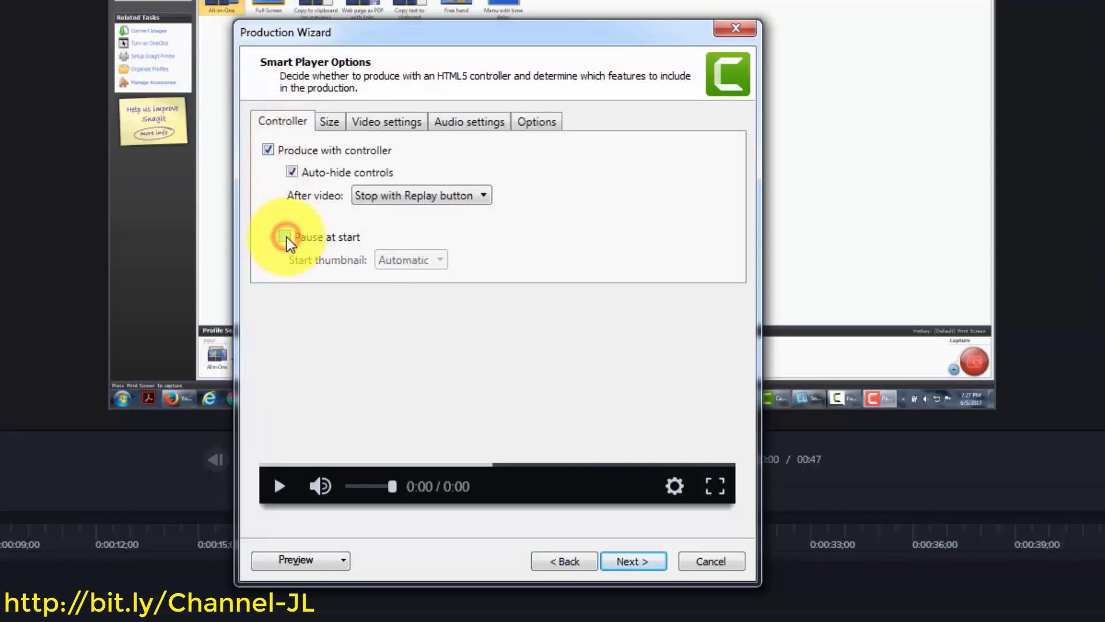
click(285, 237)
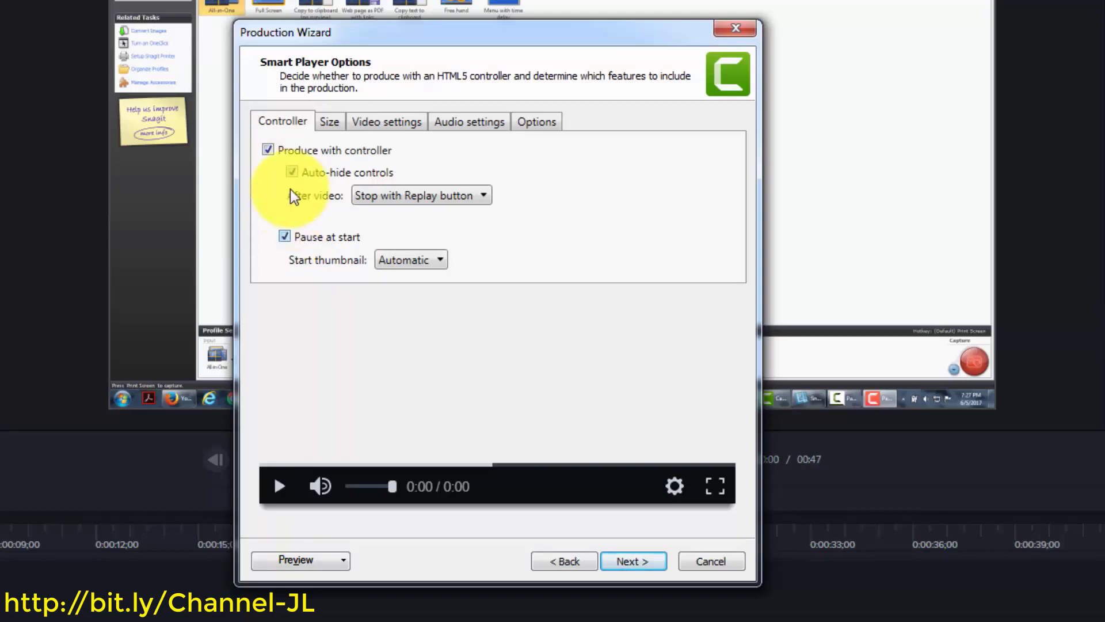
click(293, 171)
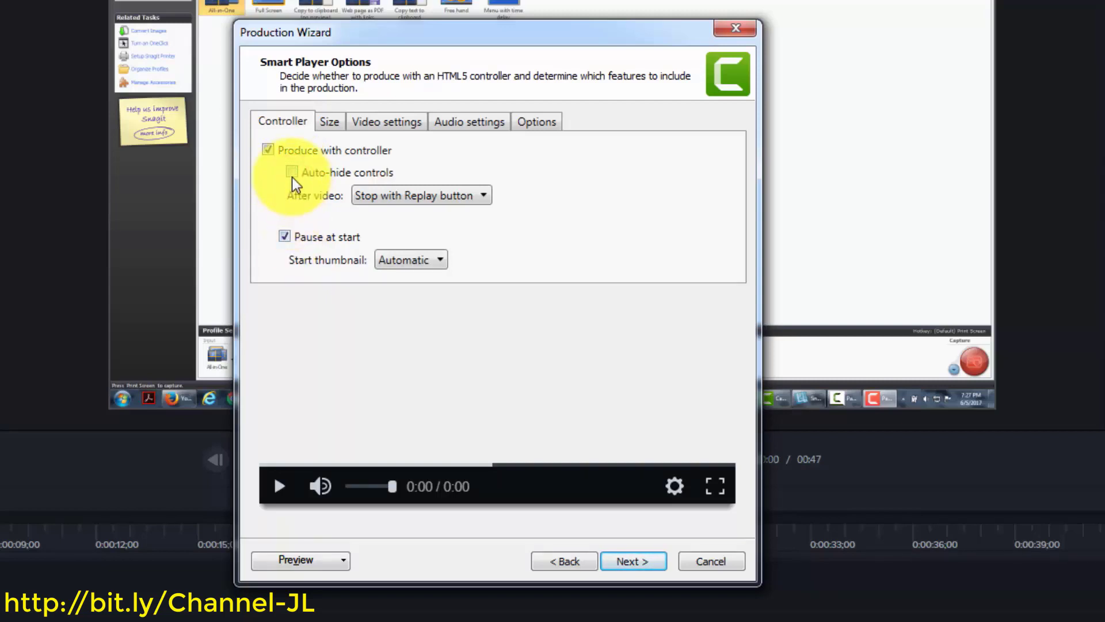
click(291, 172)
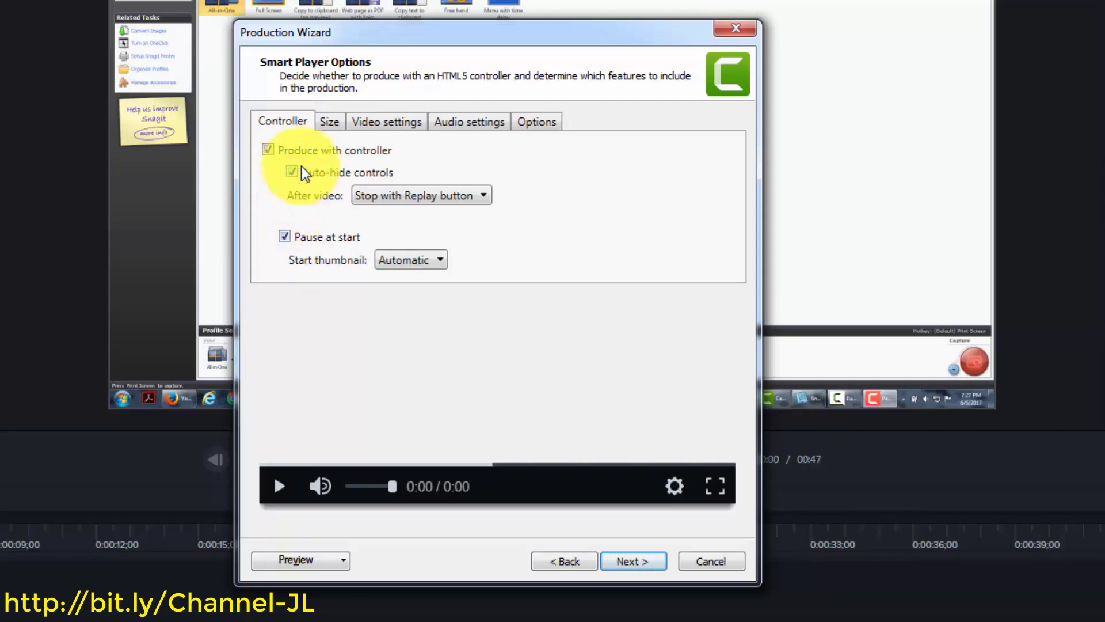
click(328, 122)
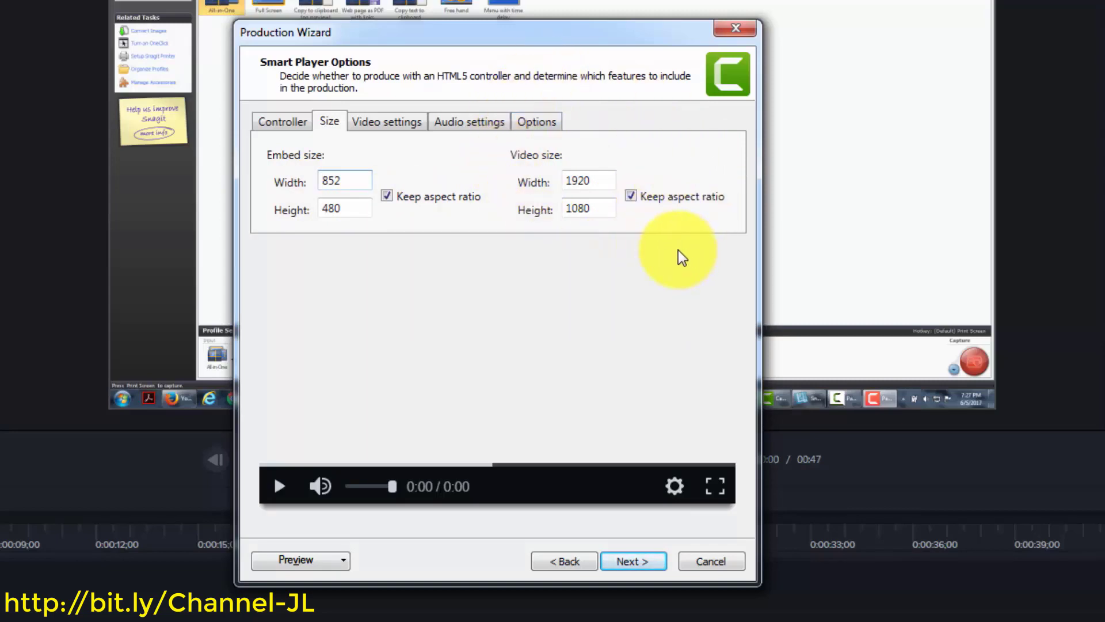
Review the MP4 Smart Player video, audio and options settings, then return to the format list
click(392, 132)
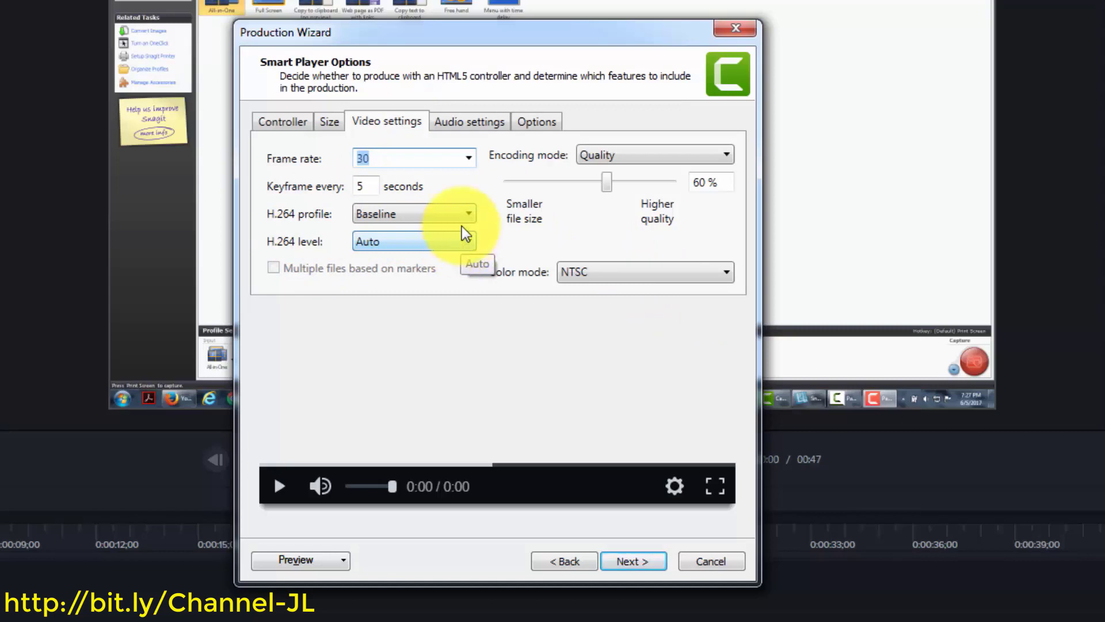
click(476, 122)
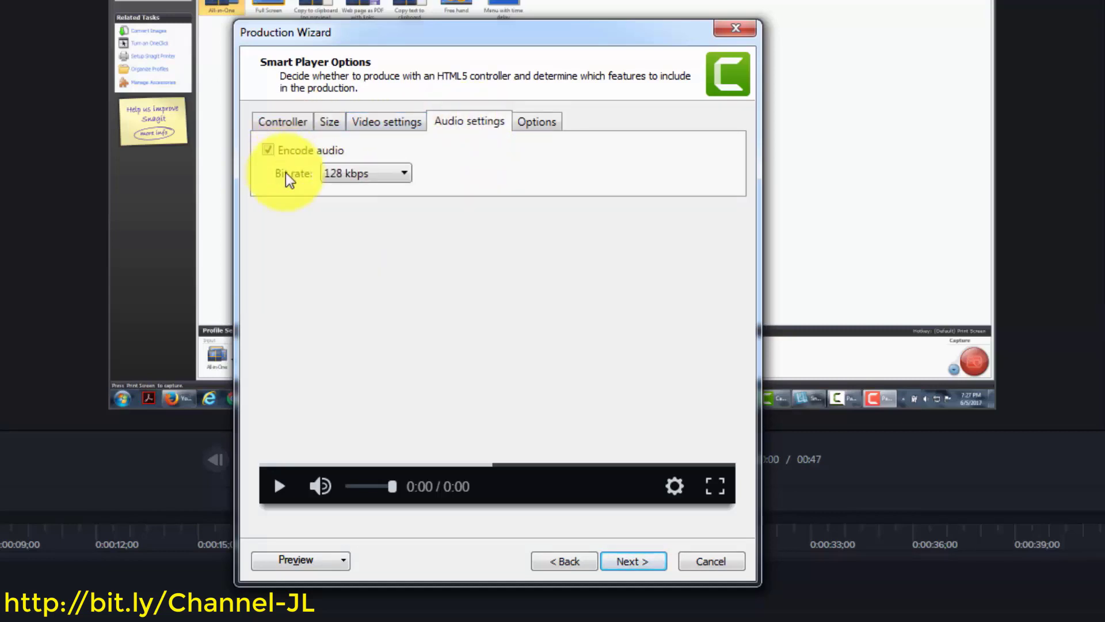
click(542, 123)
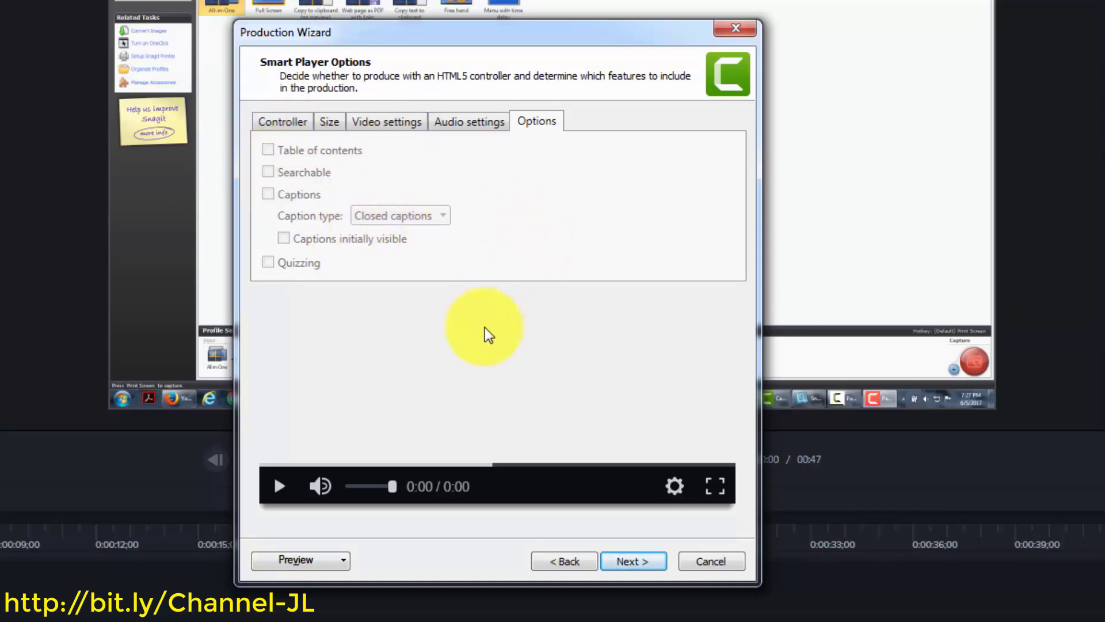
click(550, 559)
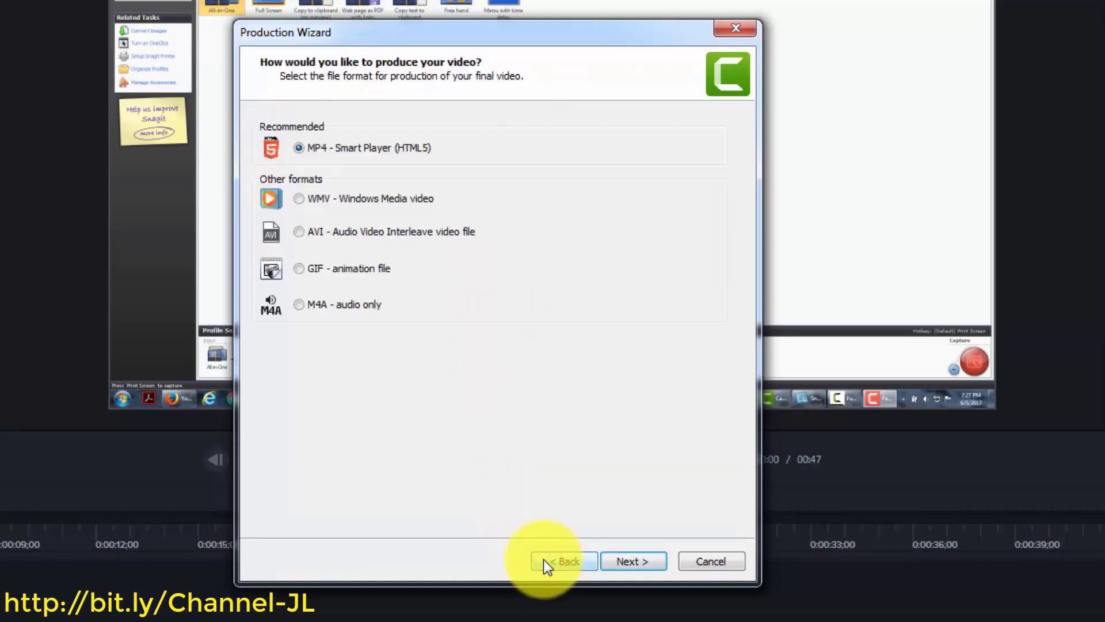
Preview the WMV format's encoding and video size pages, then return to the format list
click(299, 199)
click(622, 564)
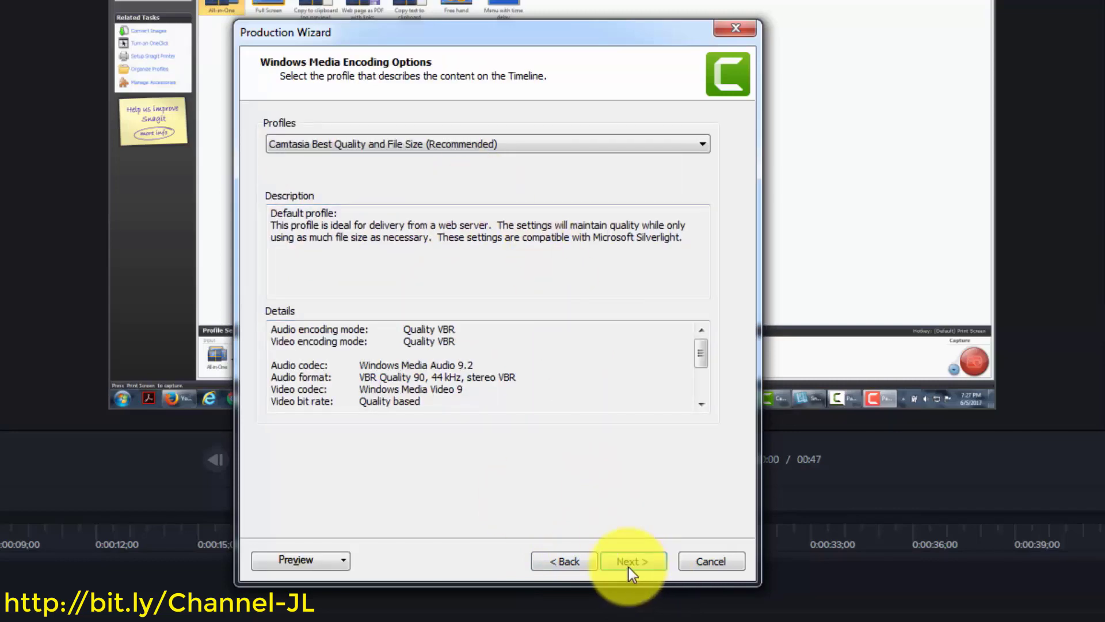
click(627, 564)
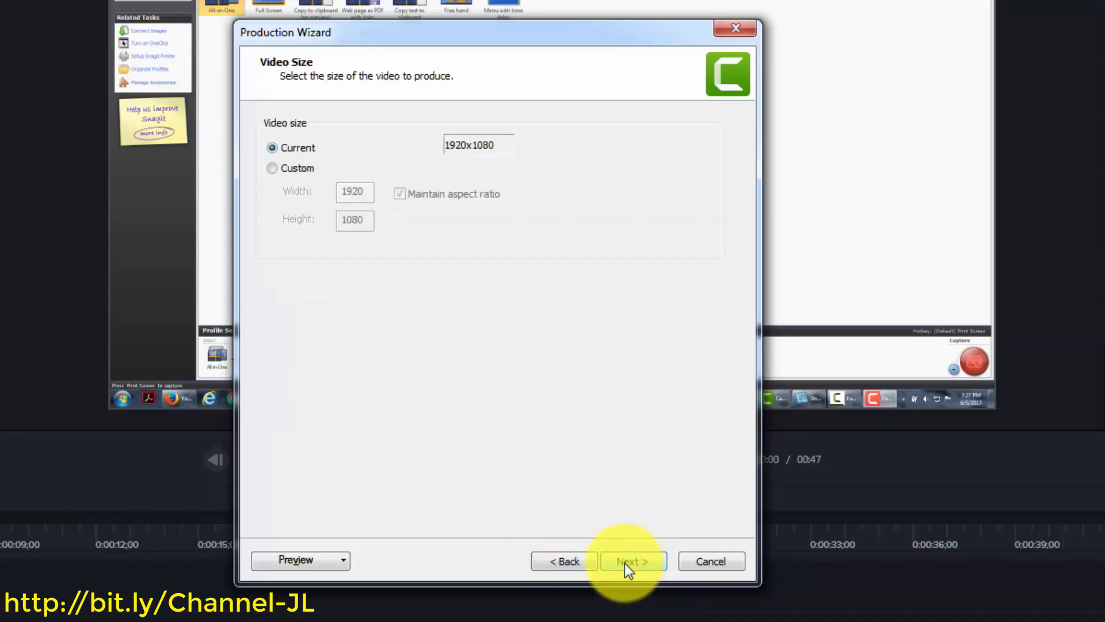
click(558, 561)
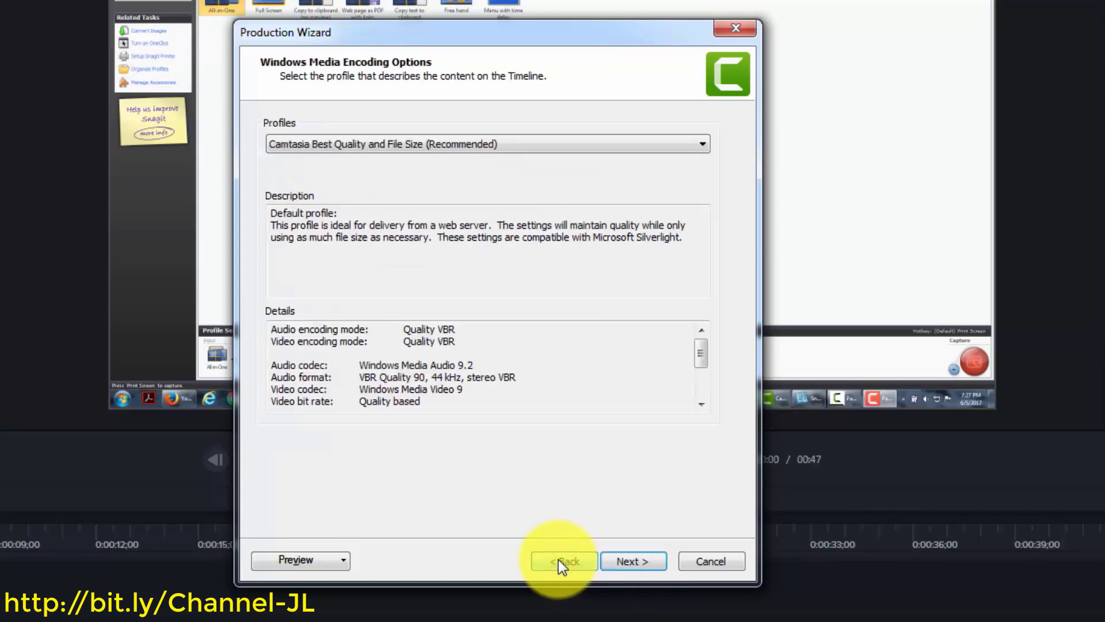
click(559, 564)
Preview the AVI format's encoding, video size and options pages, then return to the format list
click(300, 231)
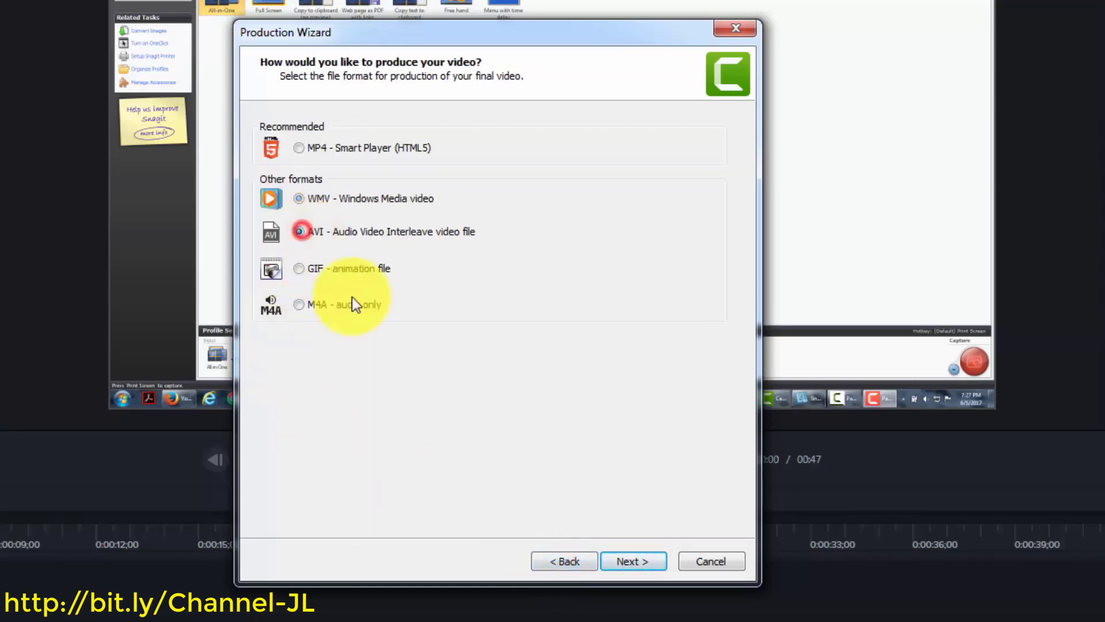
click(631, 561)
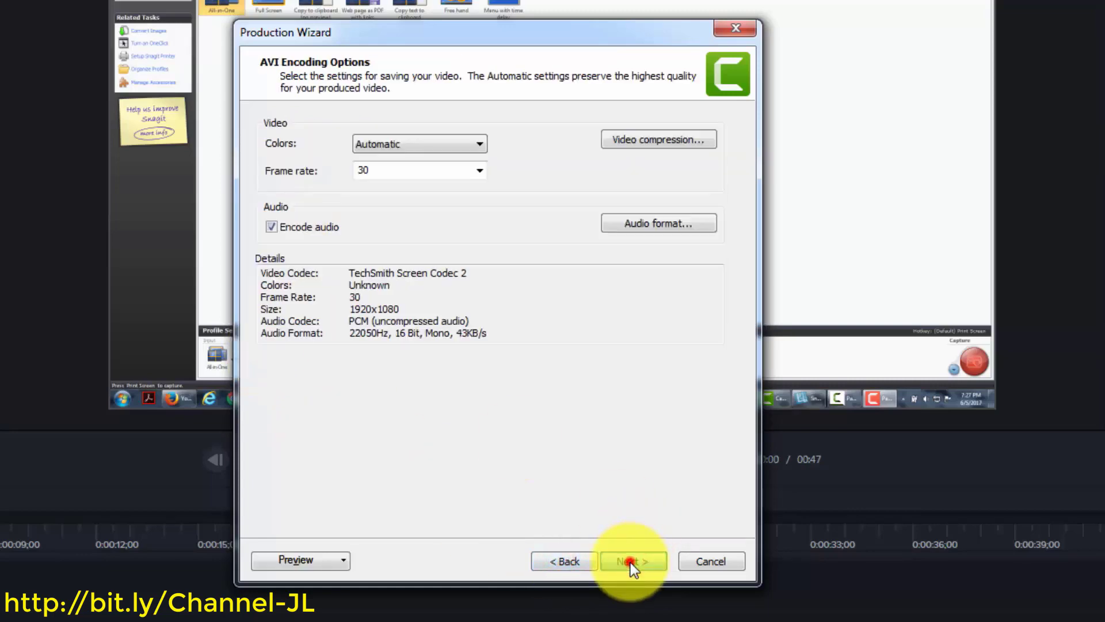
click(630, 562)
click(630, 562)
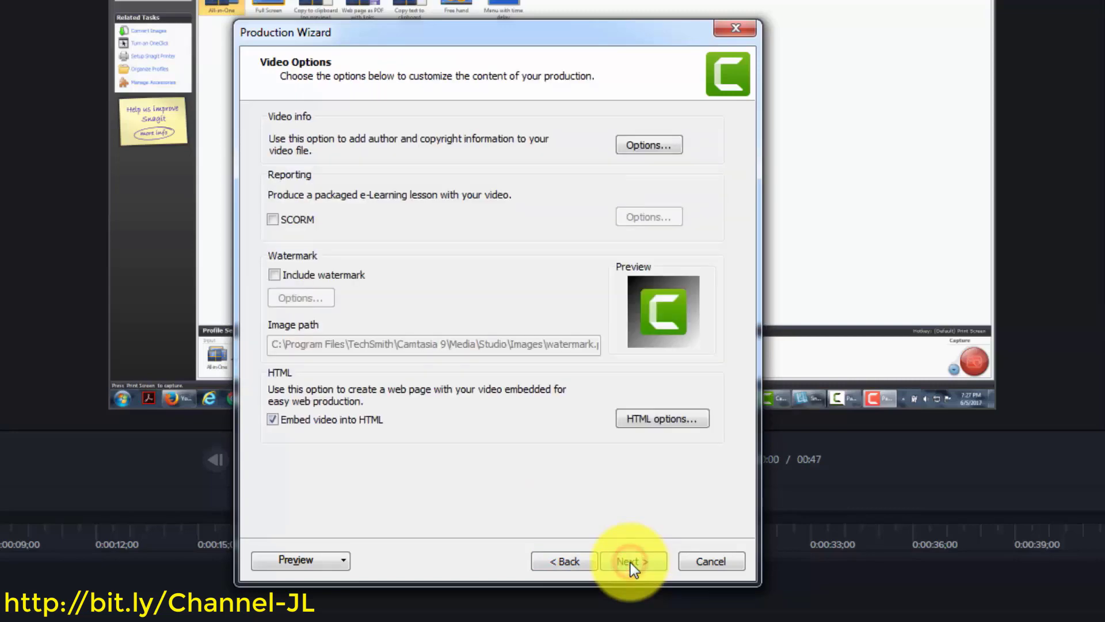
click(558, 564)
click(558, 564)
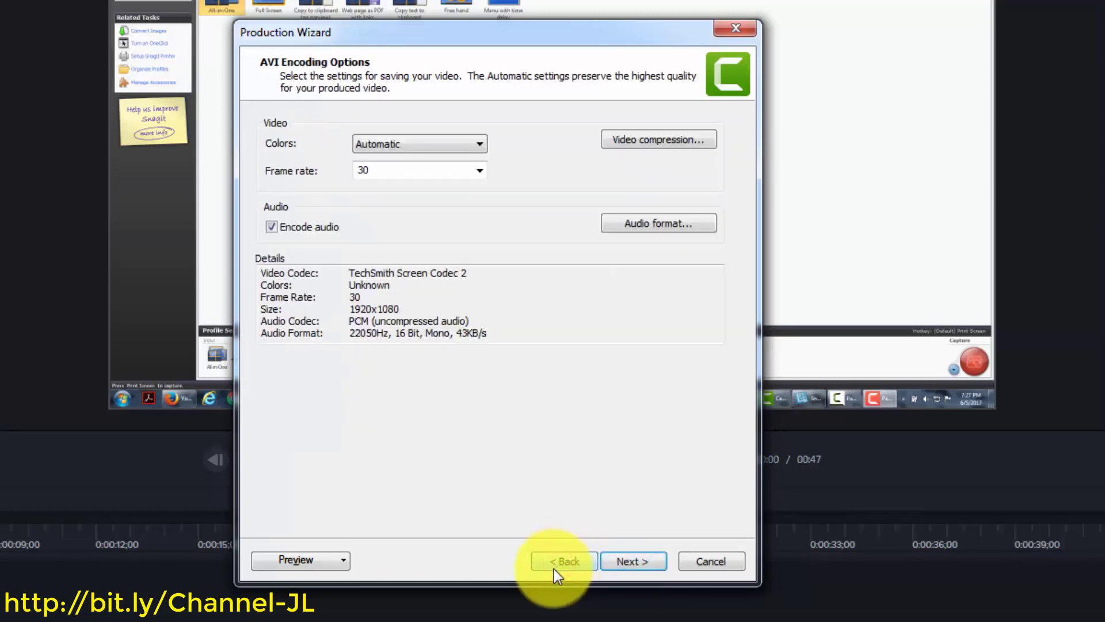
click(554, 565)
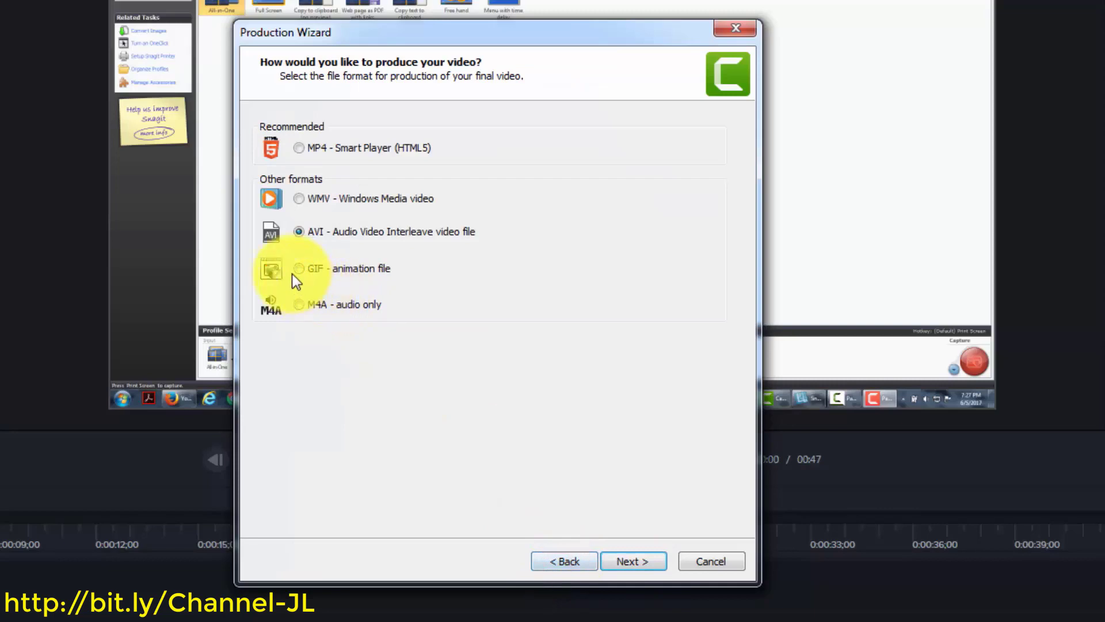
Preview the GIF animation encoding options and return to the format list
click(299, 269)
click(618, 560)
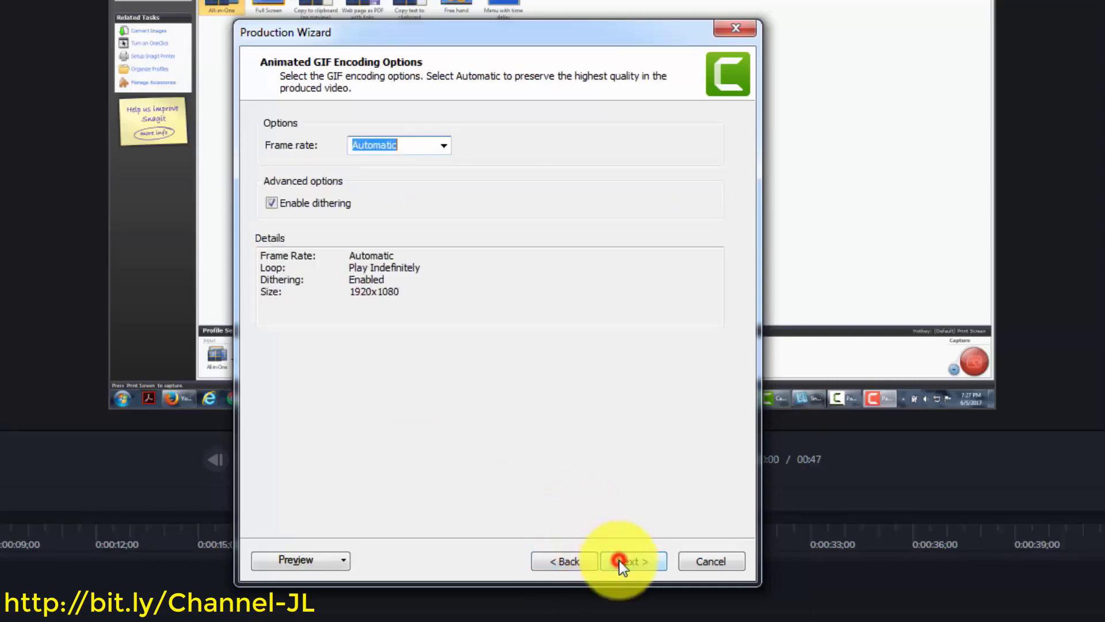
click(570, 561)
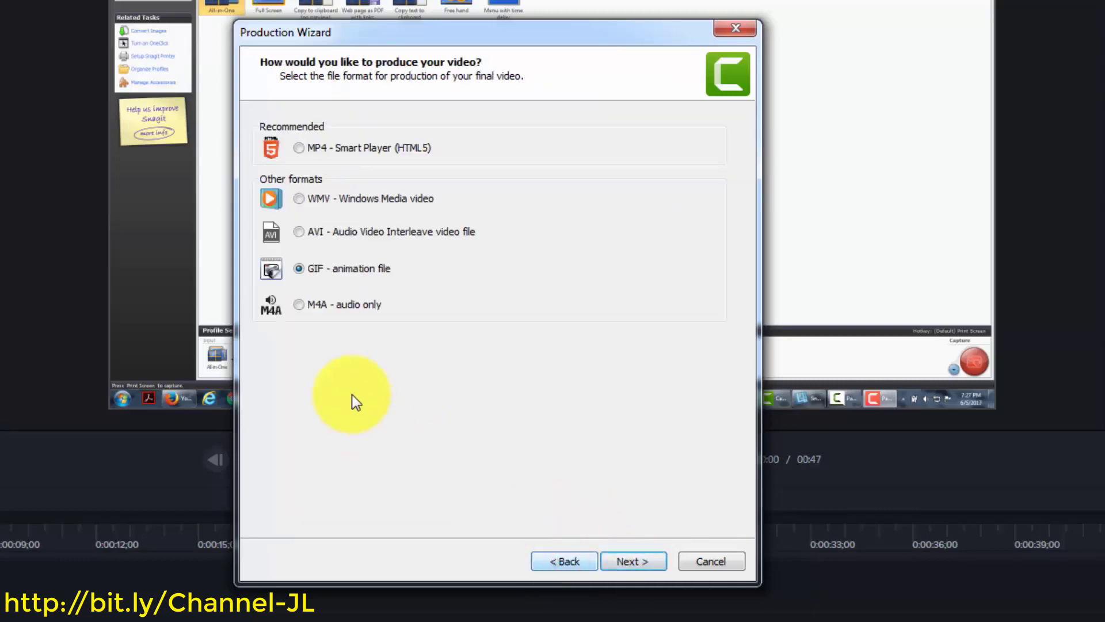
Choose M4A audio only and preview its encoding and output file pages
click(295, 306)
click(296, 302)
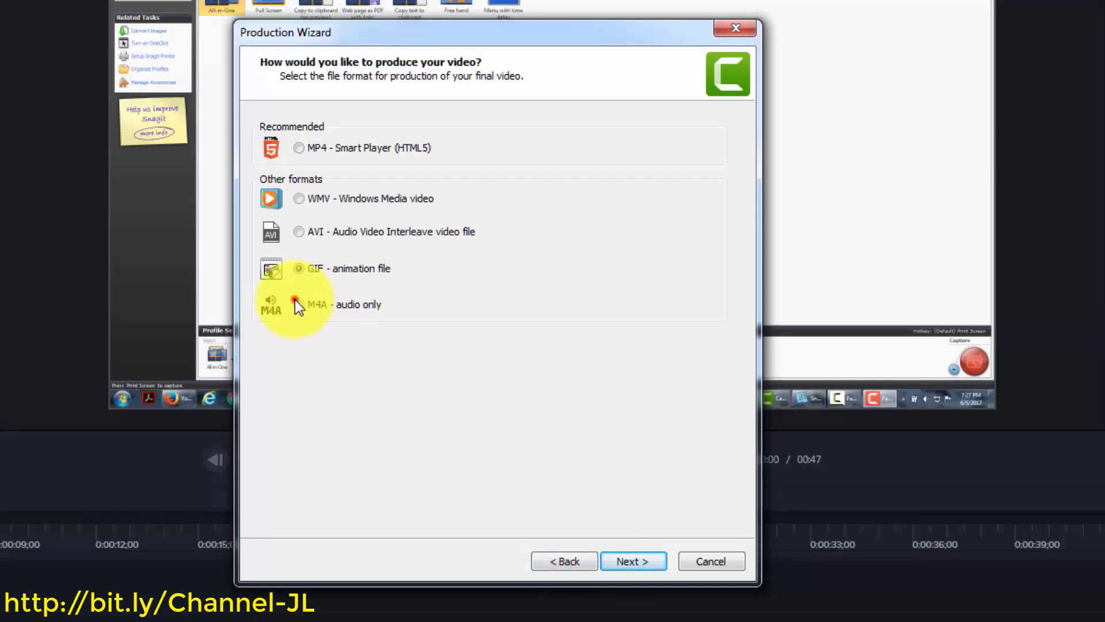
click(613, 561)
click(614, 561)
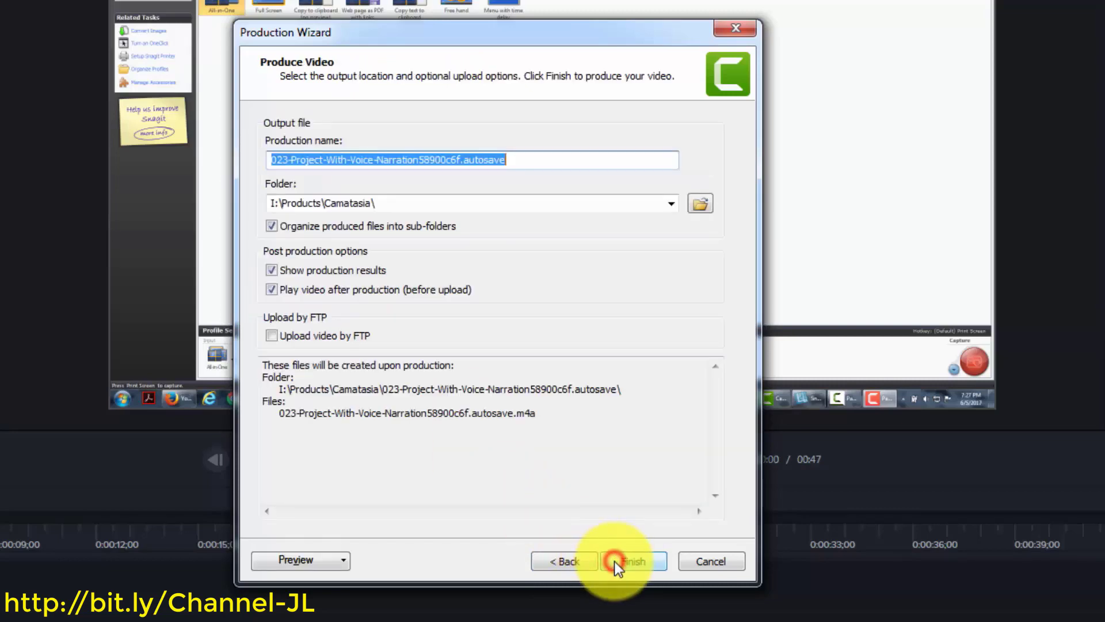
click(564, 560)
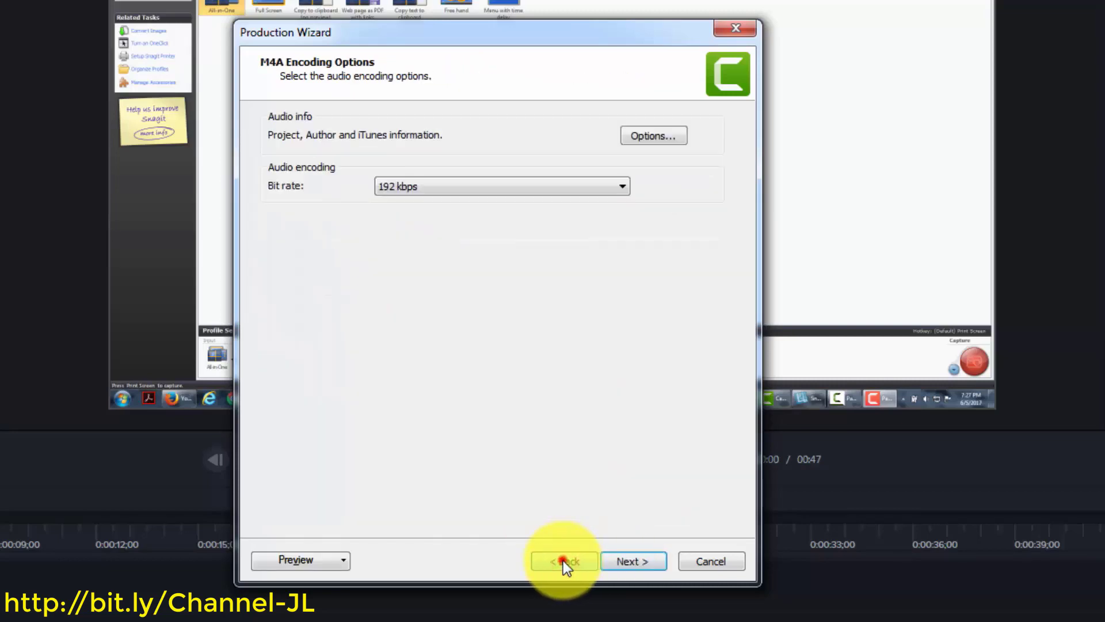
click(563, 561)
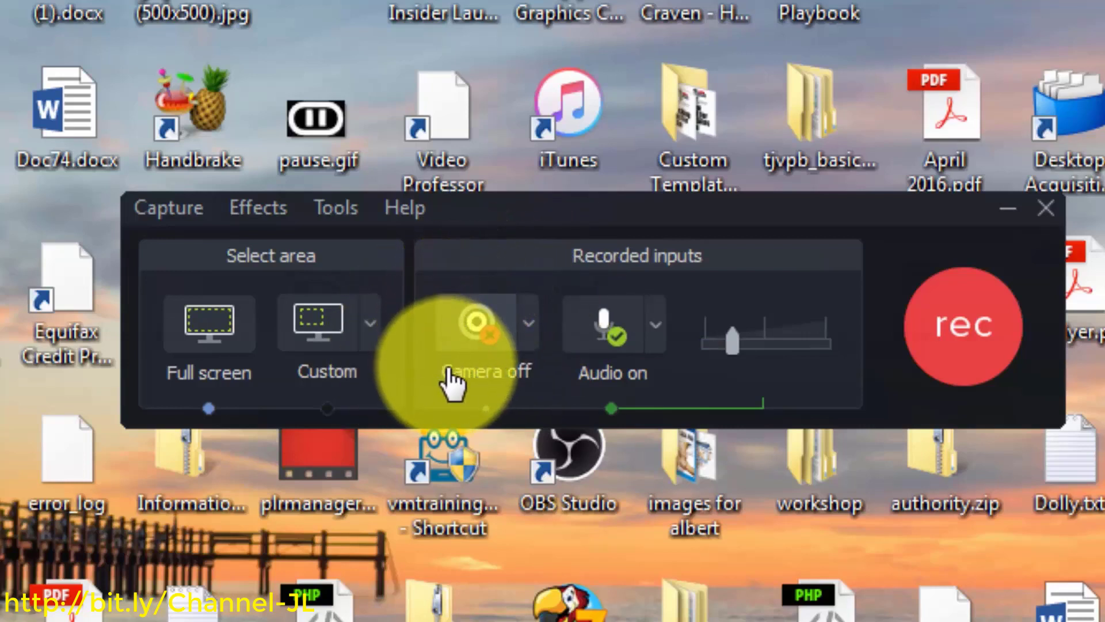
Turn the camera on using the Logitech Webcam C930e
click(528, 324)
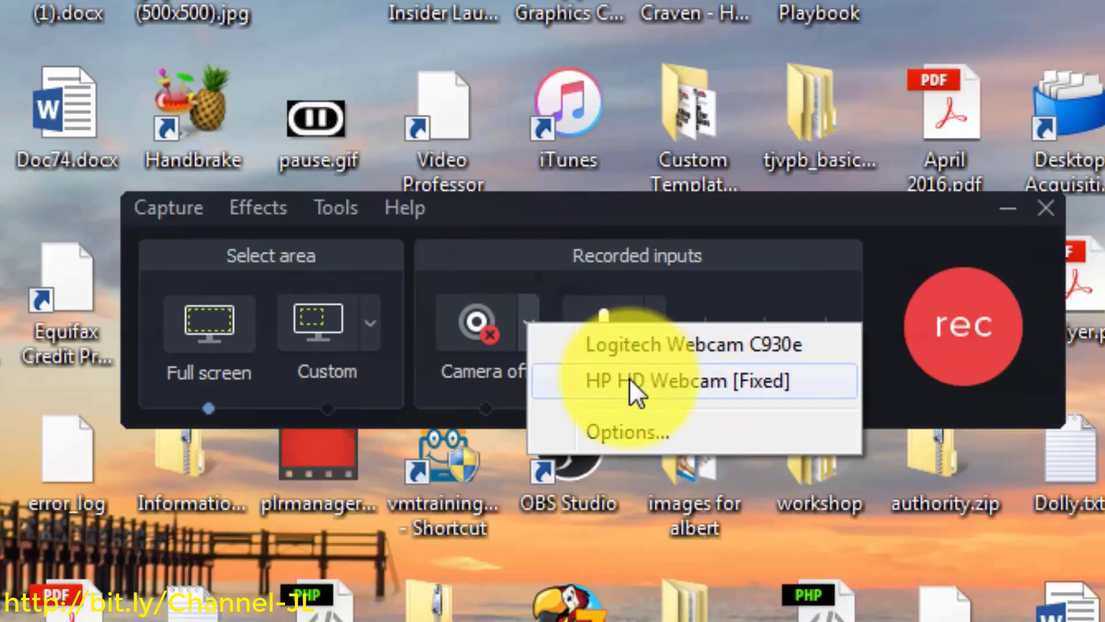
click(637, 346)
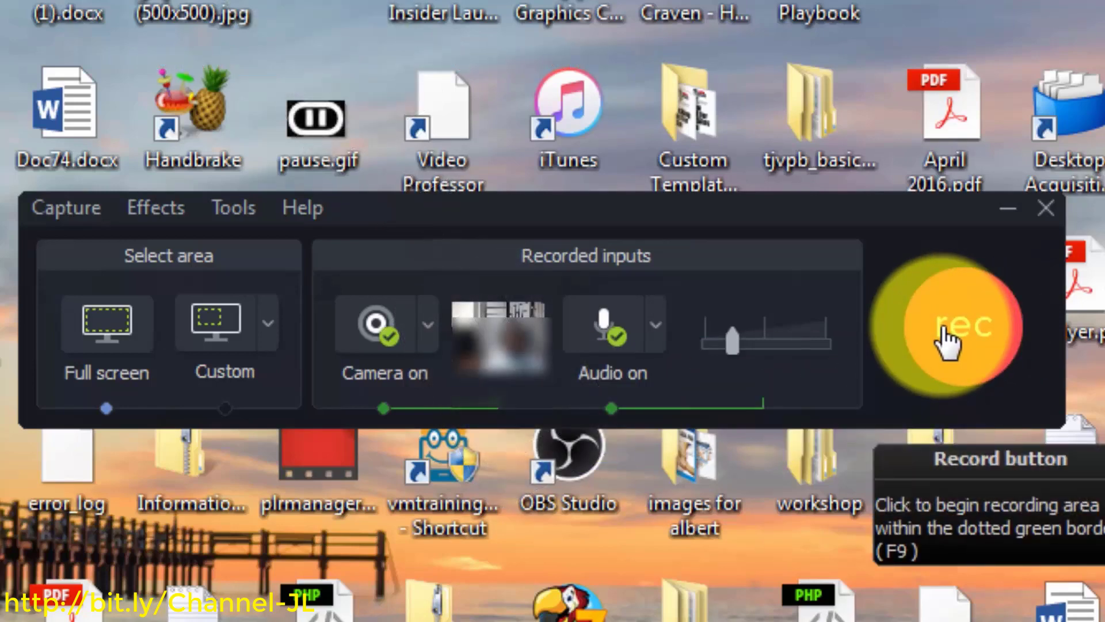
Start recording screen, camera and audio, dismiss the hotkey warning, and minimize the recorder
click(947, 340)
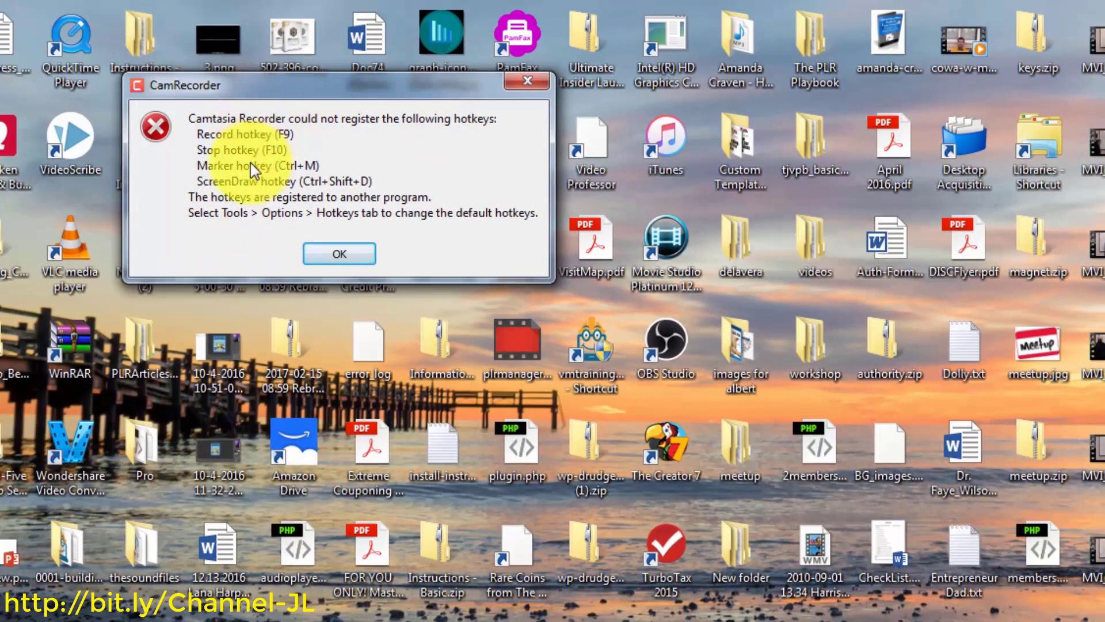
click(327, 262)
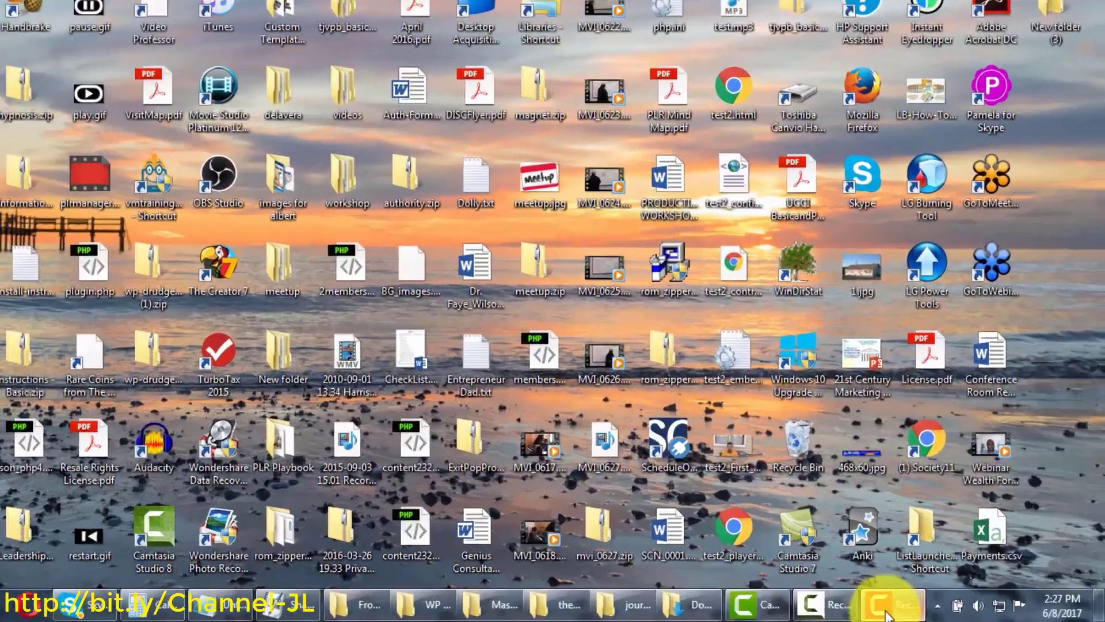
click(886, 610)
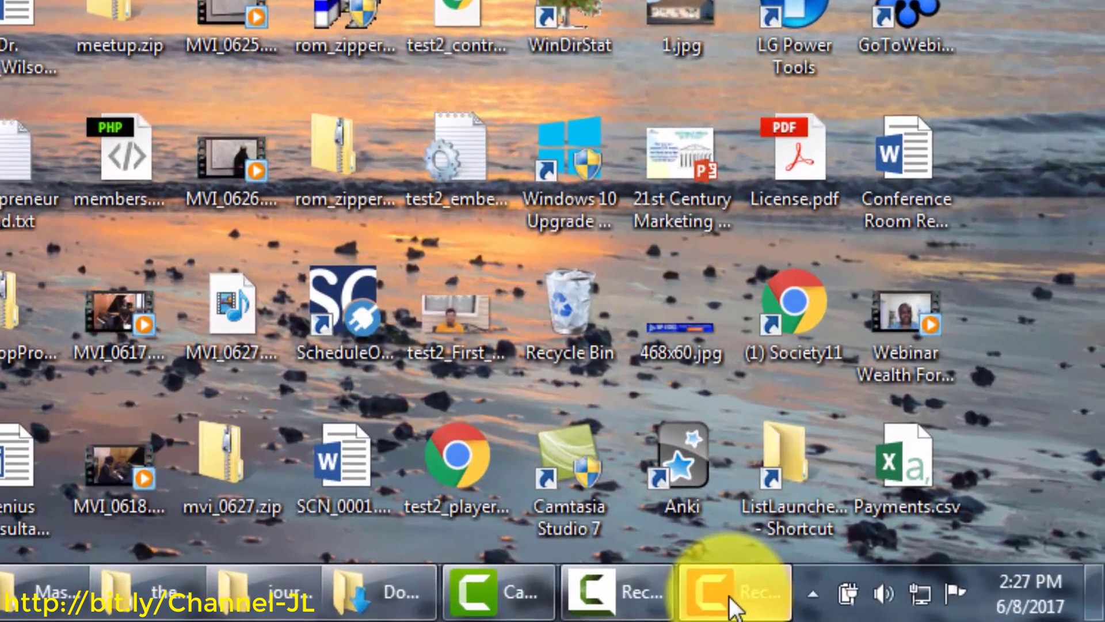
mouse_move(743, 608)
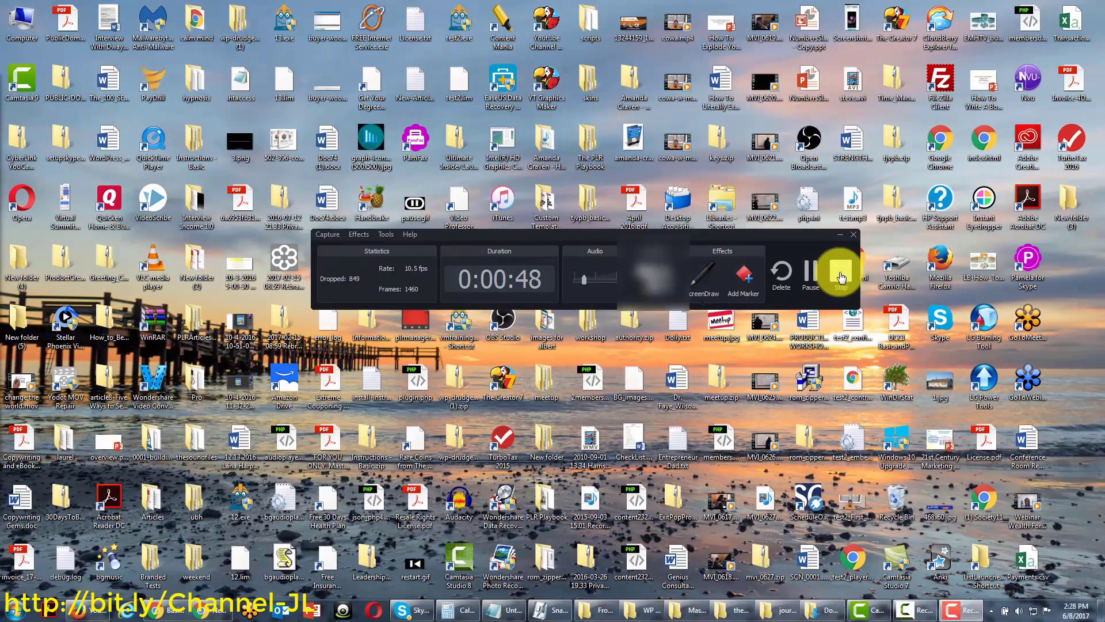
Stop the recording and select the Screen clip on Track 1 in the editor
click(839, 273)
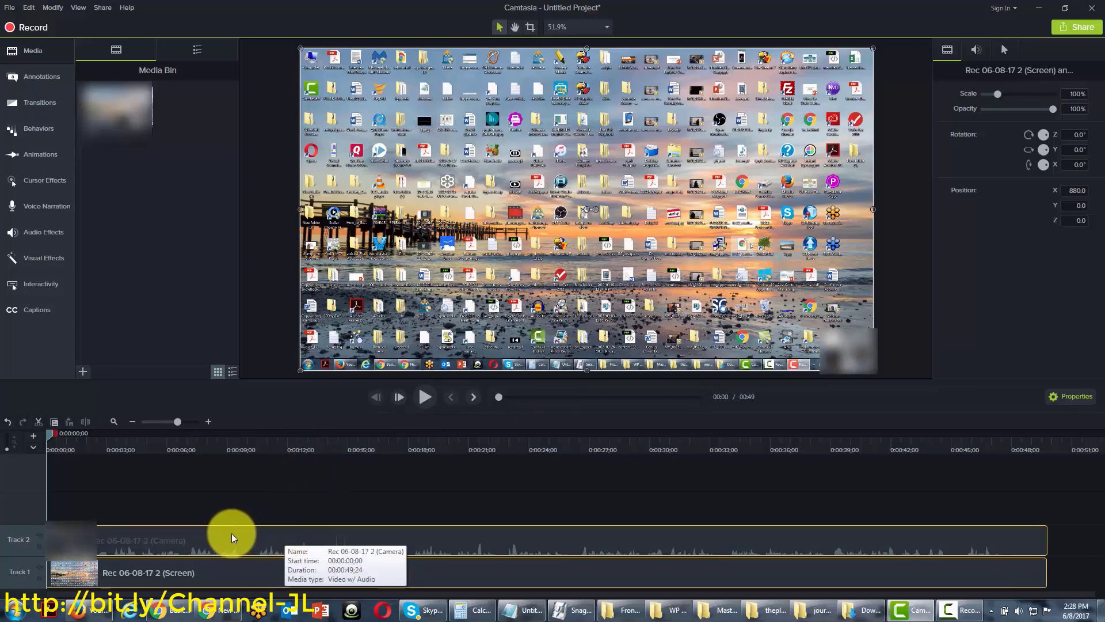
click(226, 572)
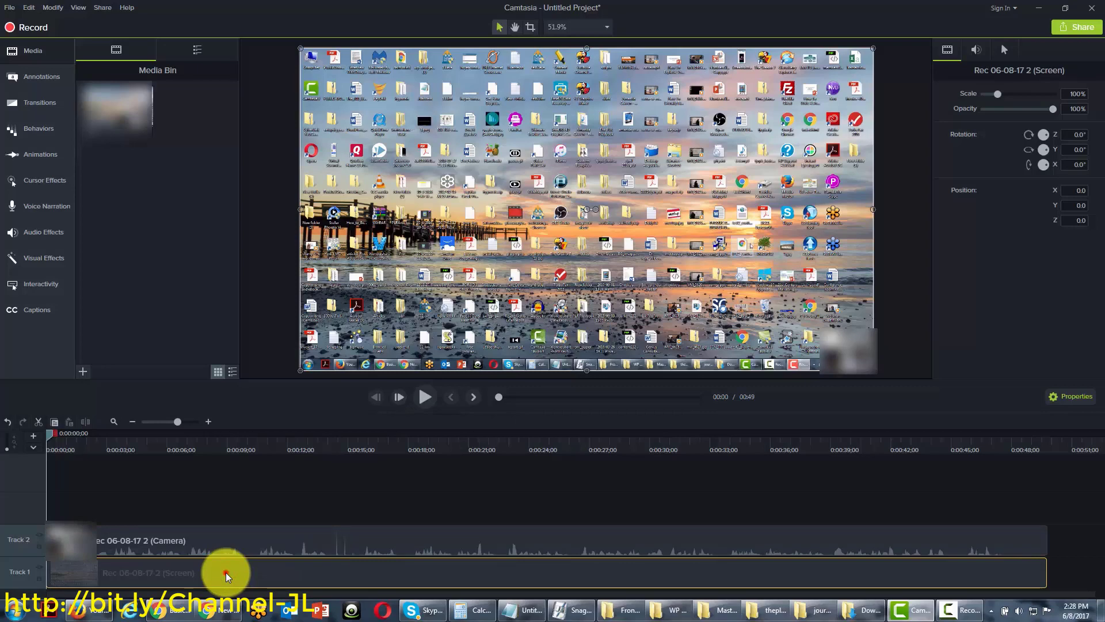
Delete the Screen clip from Track 1, select the camera footage, and move the playhead to about 7 seconds
click(226, 573)
key(Delete)
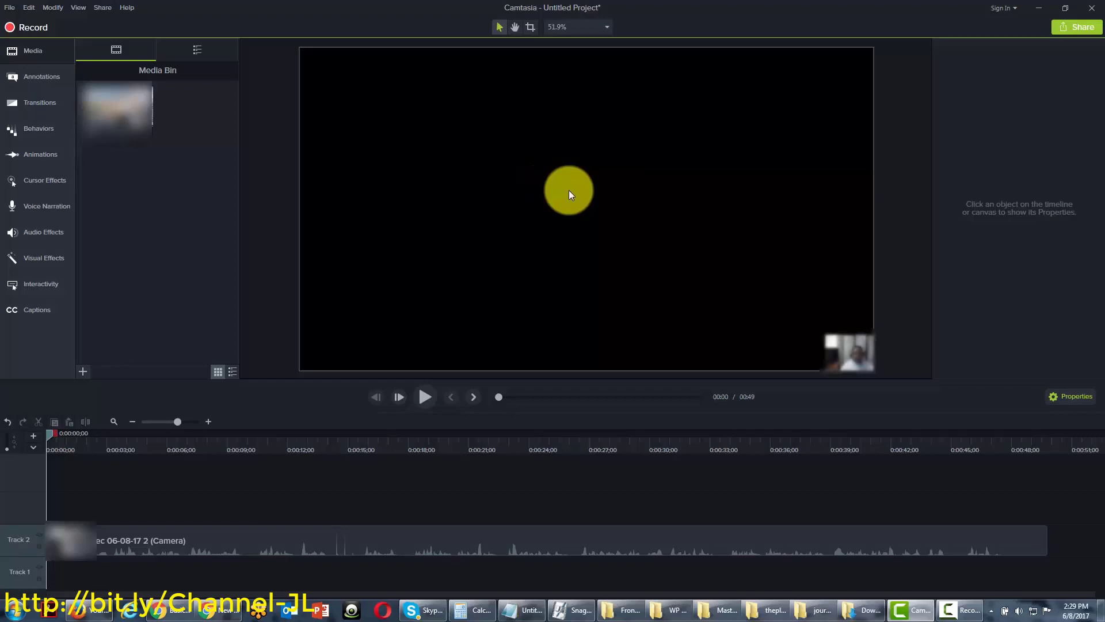
click(821, 324)
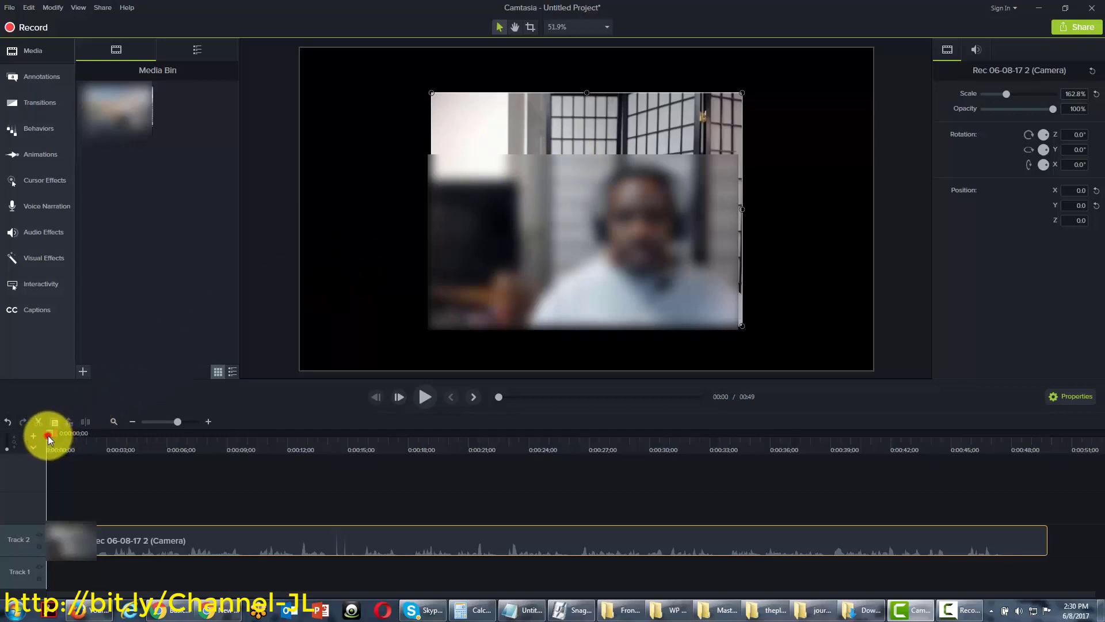
mouse_move(48, 437)
mouse_down()
mouse_move(475, 452)
mouse_move(39, 446)
mouse_up()
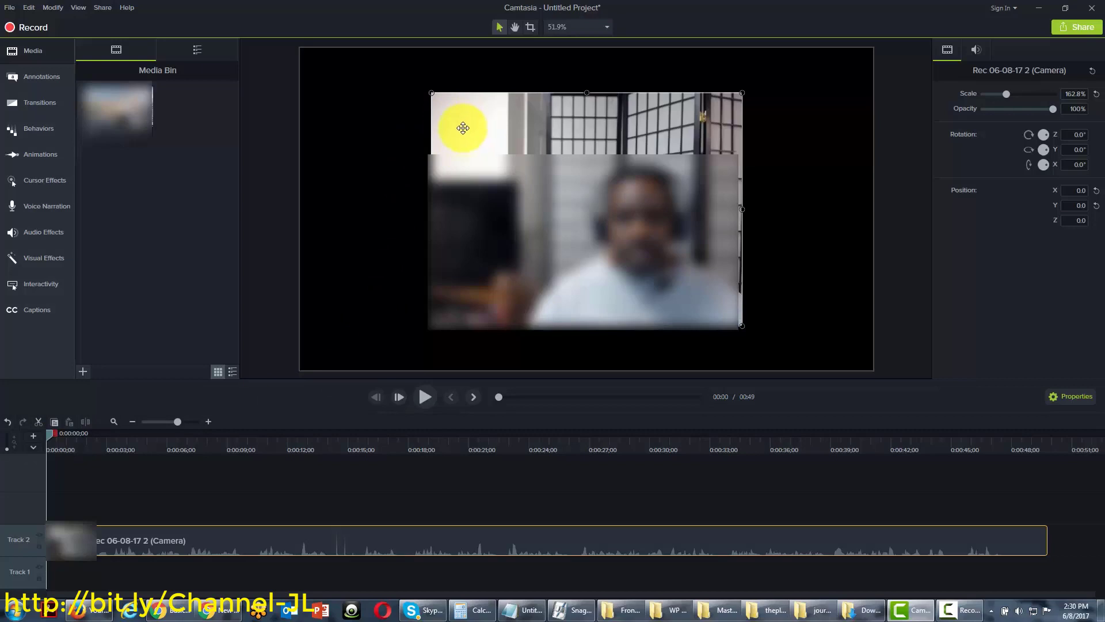
key(F9)
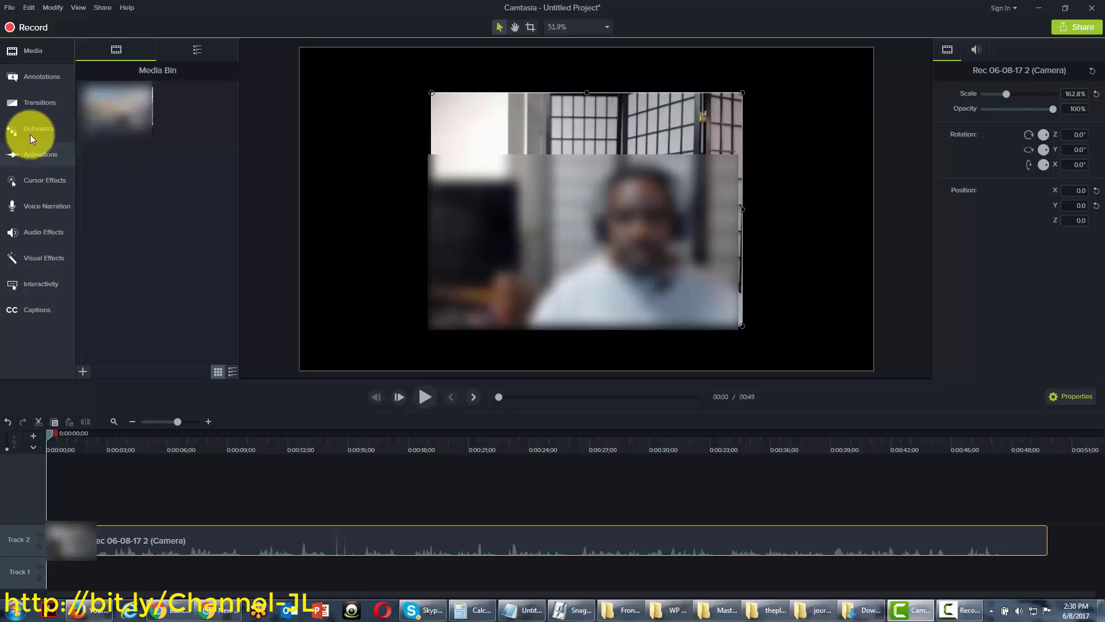
Add a purple ABC callout over the video, extend it on Track 3, then delete it
click(43, 79)
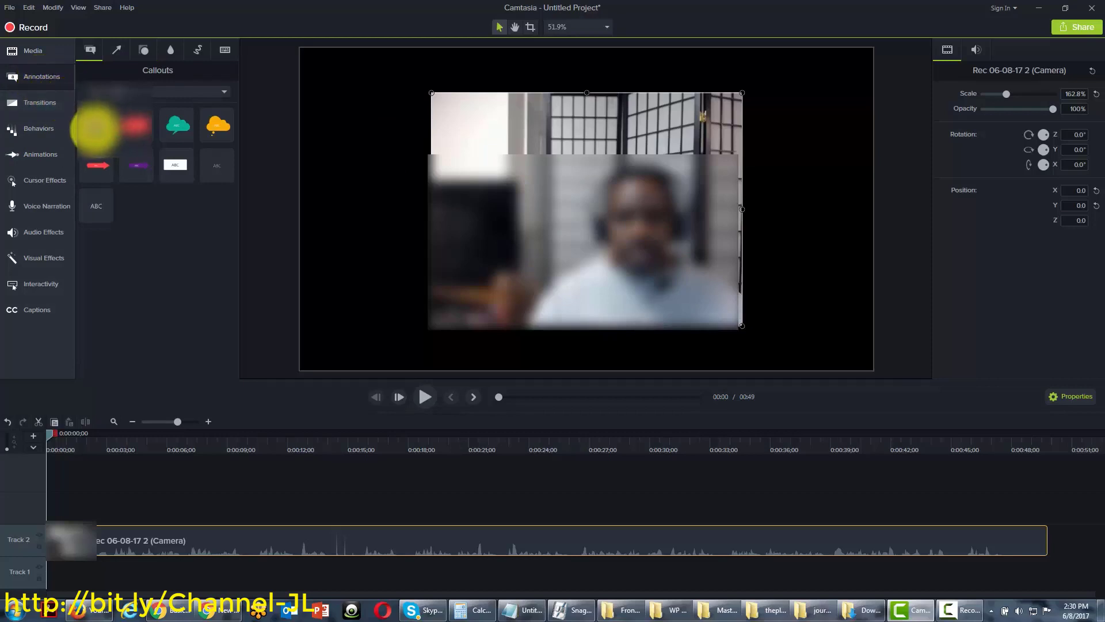
drag(95, 130, 473, 144)
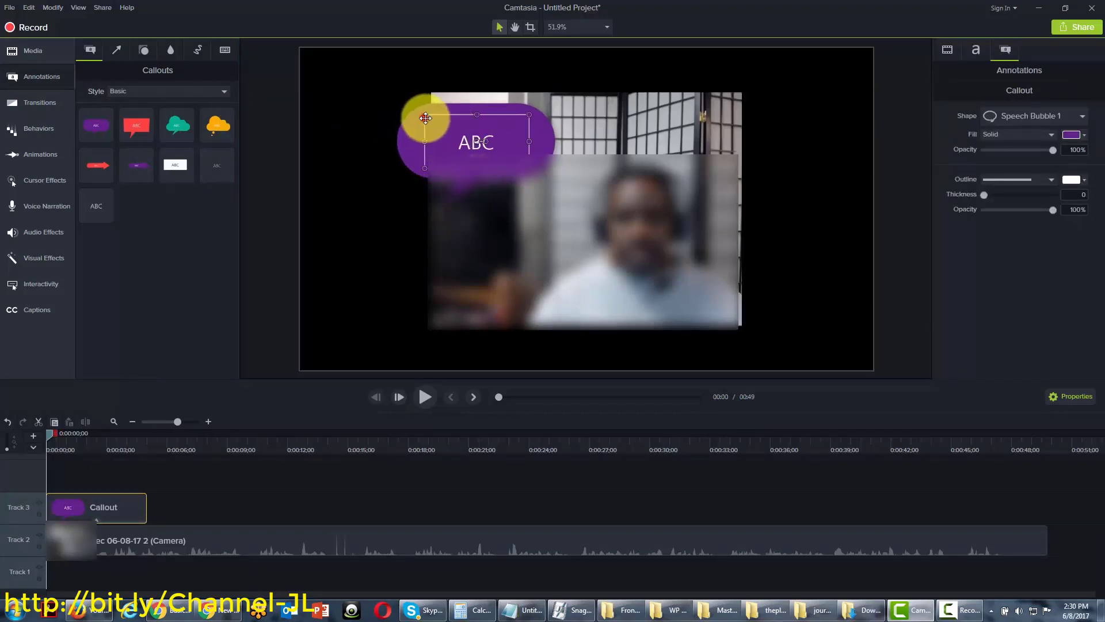
drag(424, 116, 464, 115)
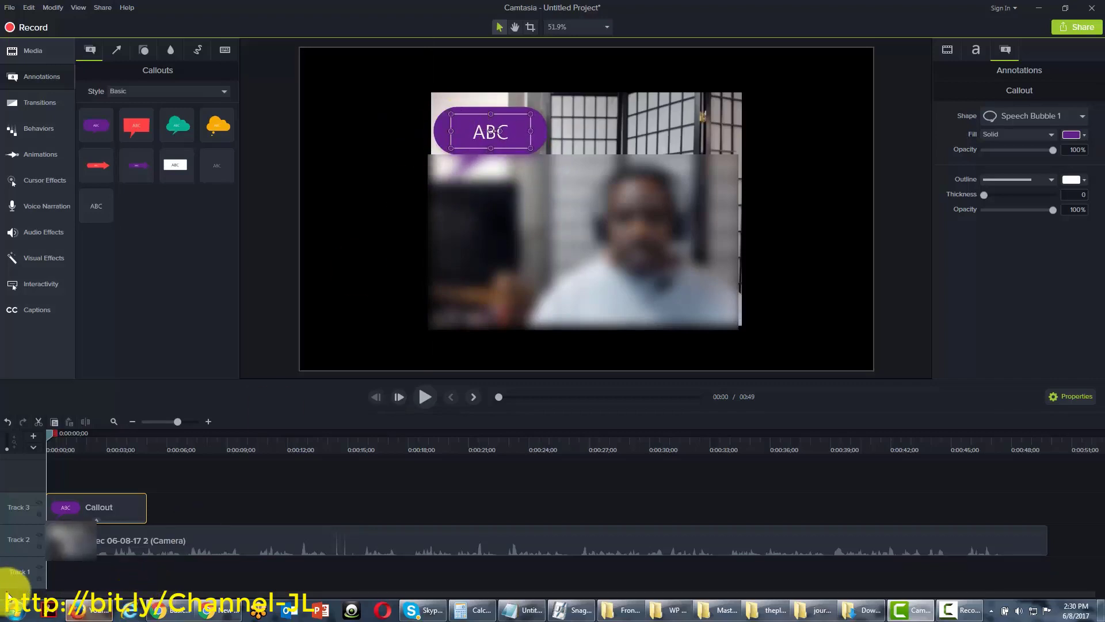
drag(144, 518, 809, 512)
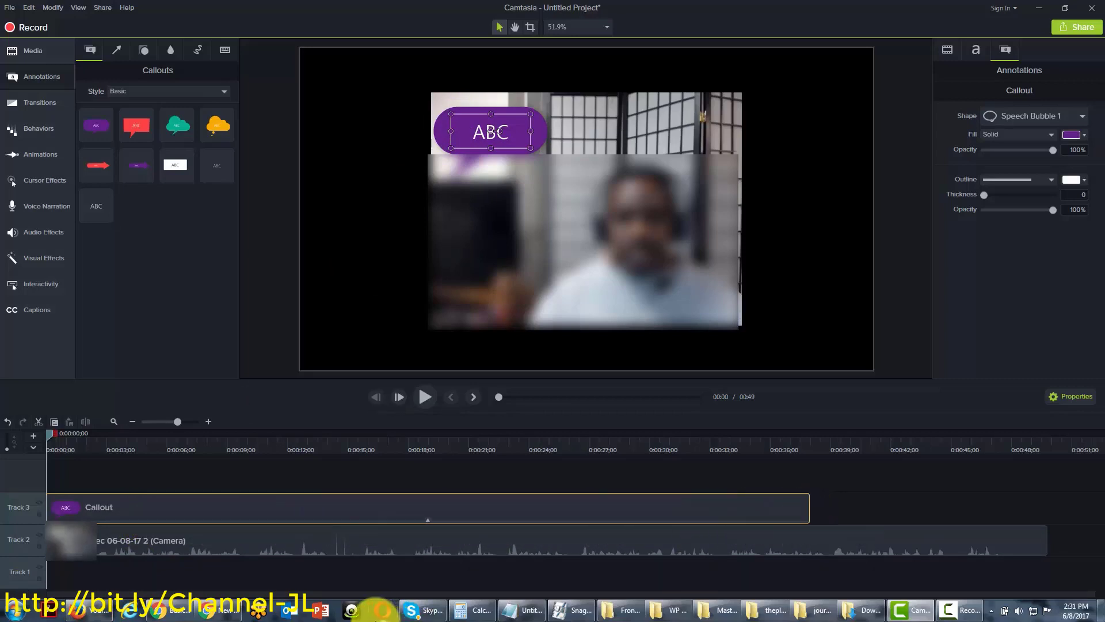
click(447, 572)
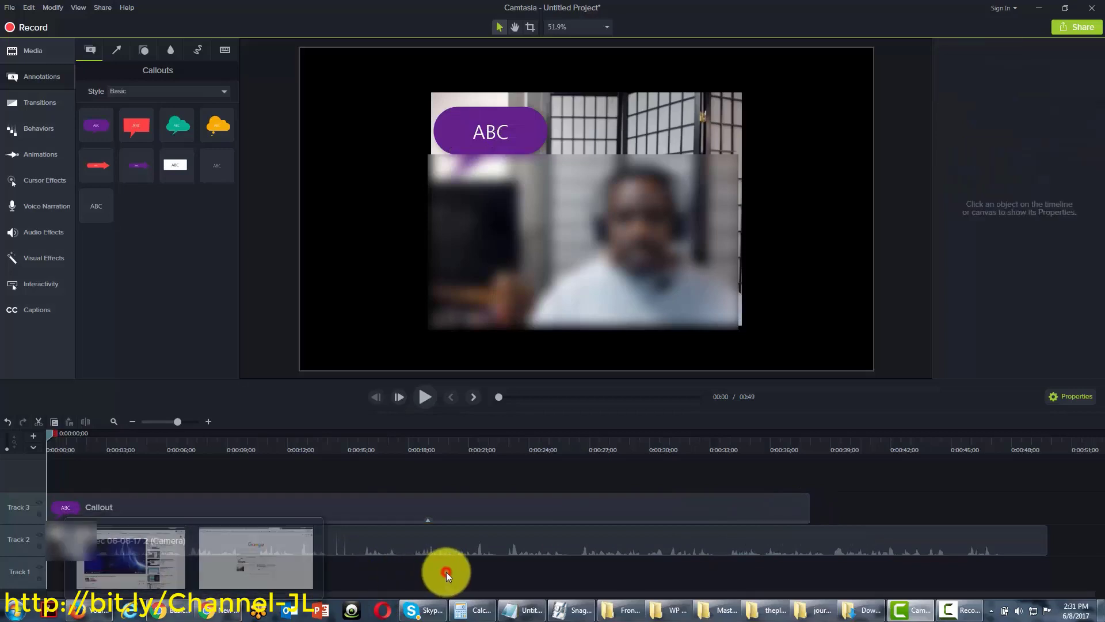
click(327, 499)
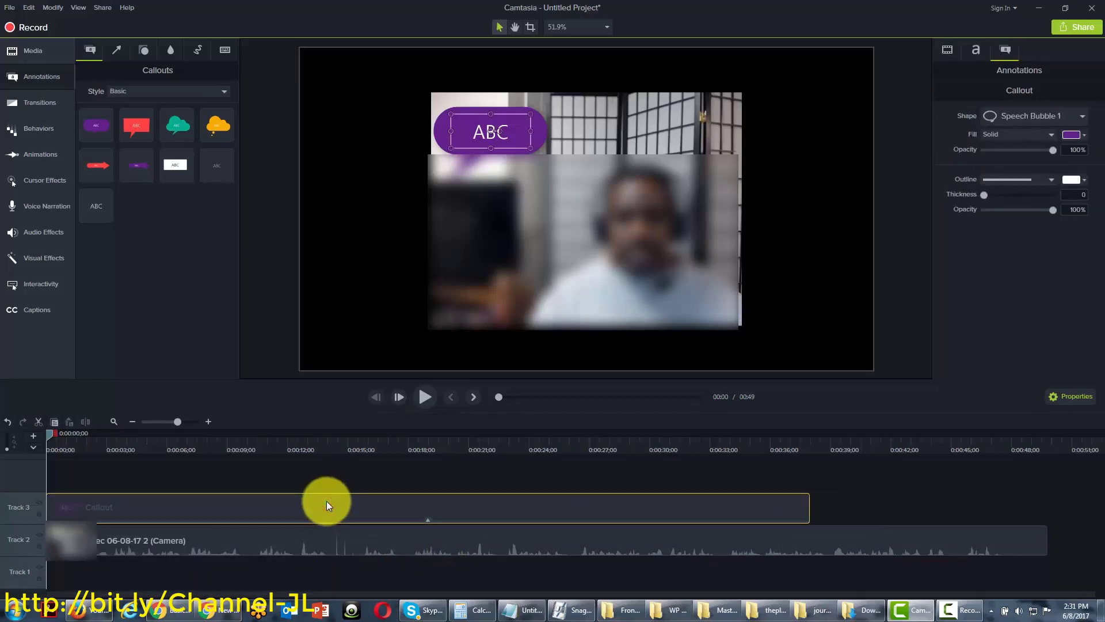
key(Delete)
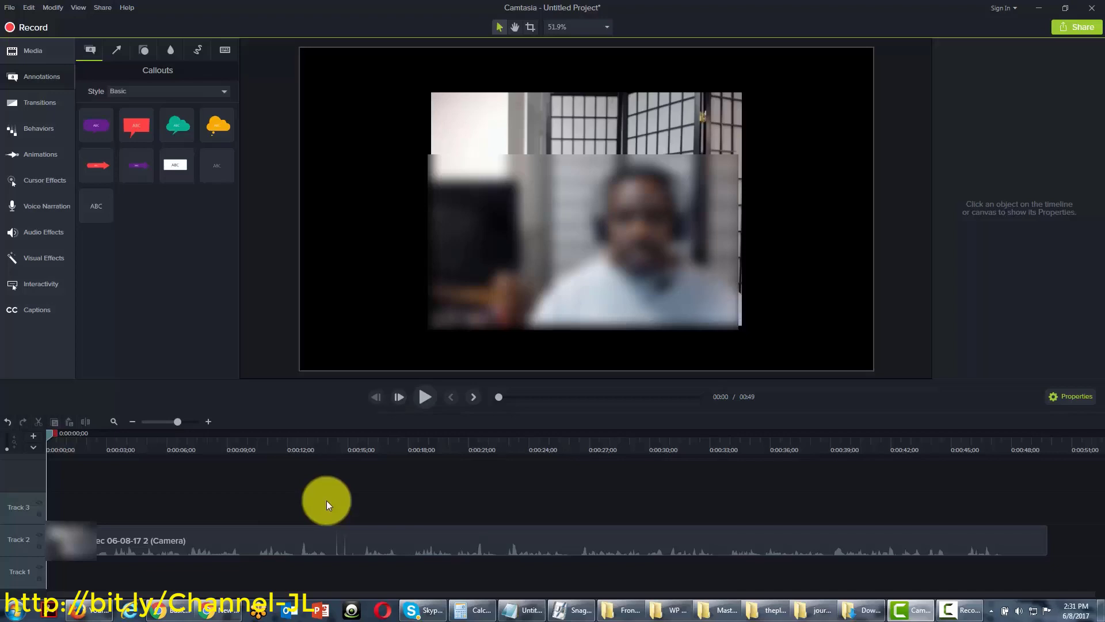
Browse the zoom-and-pan animation presets, then show the callout annotations again
click(40, 154)
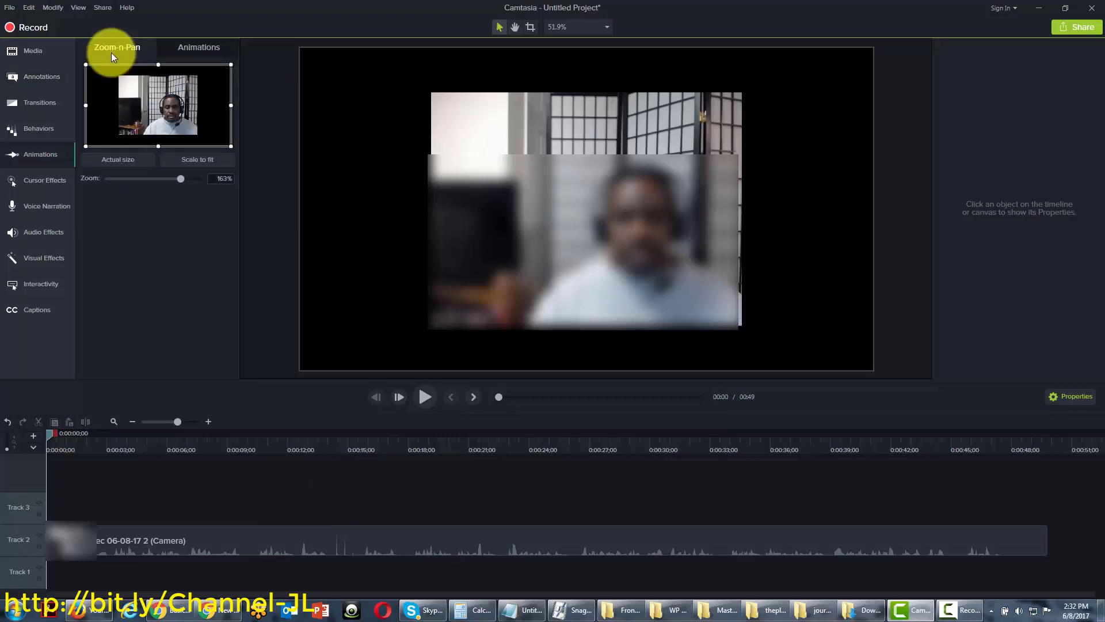
click(212, 46)
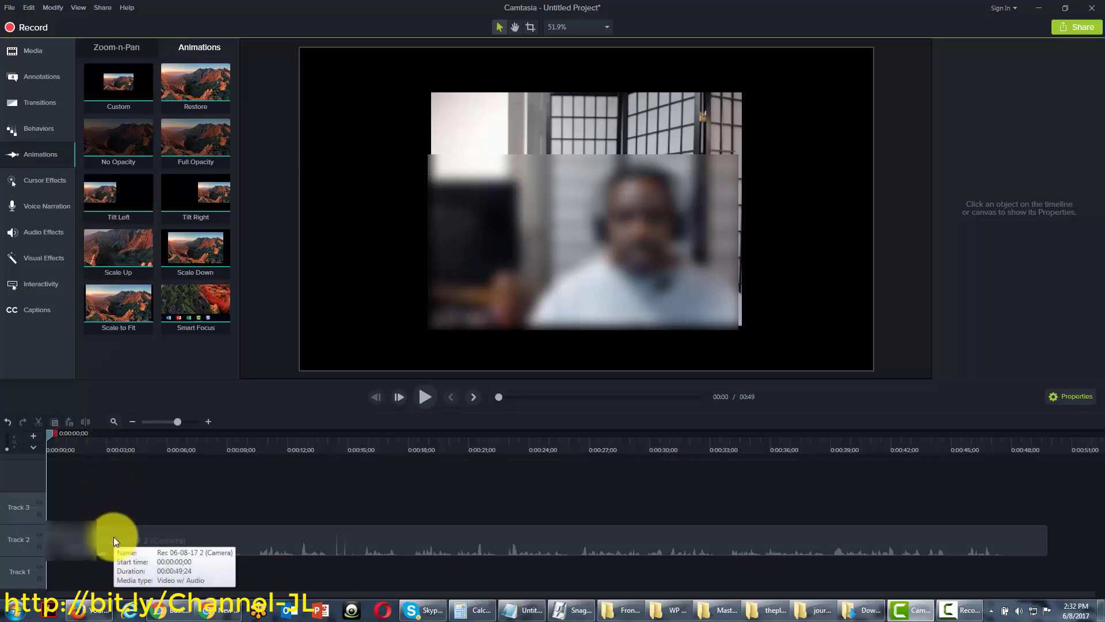
click(39, 85)
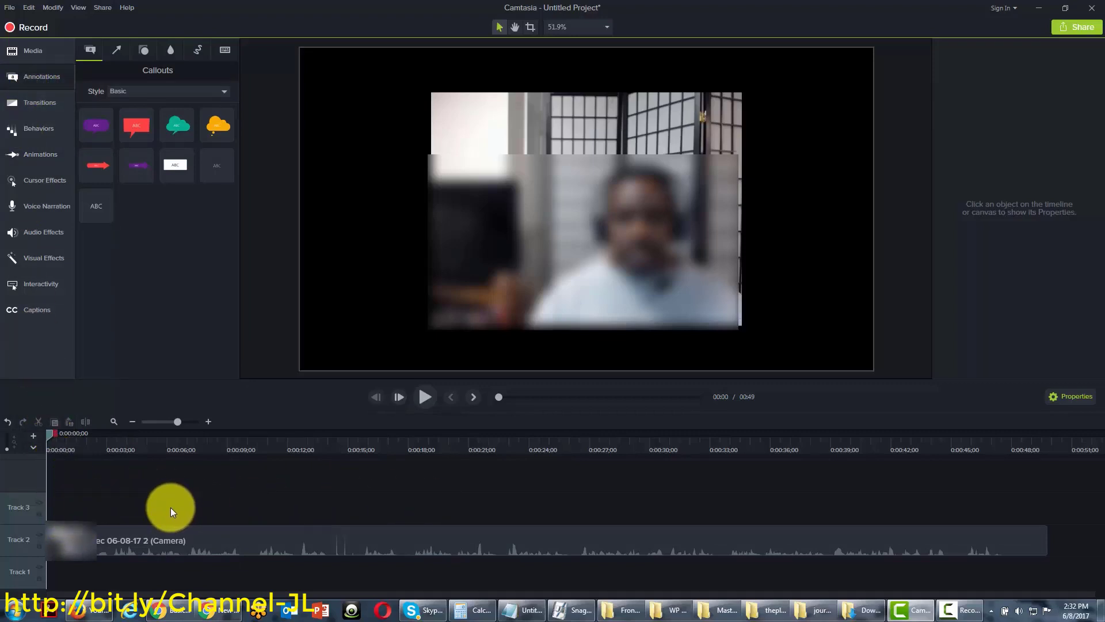
click(102, 8)
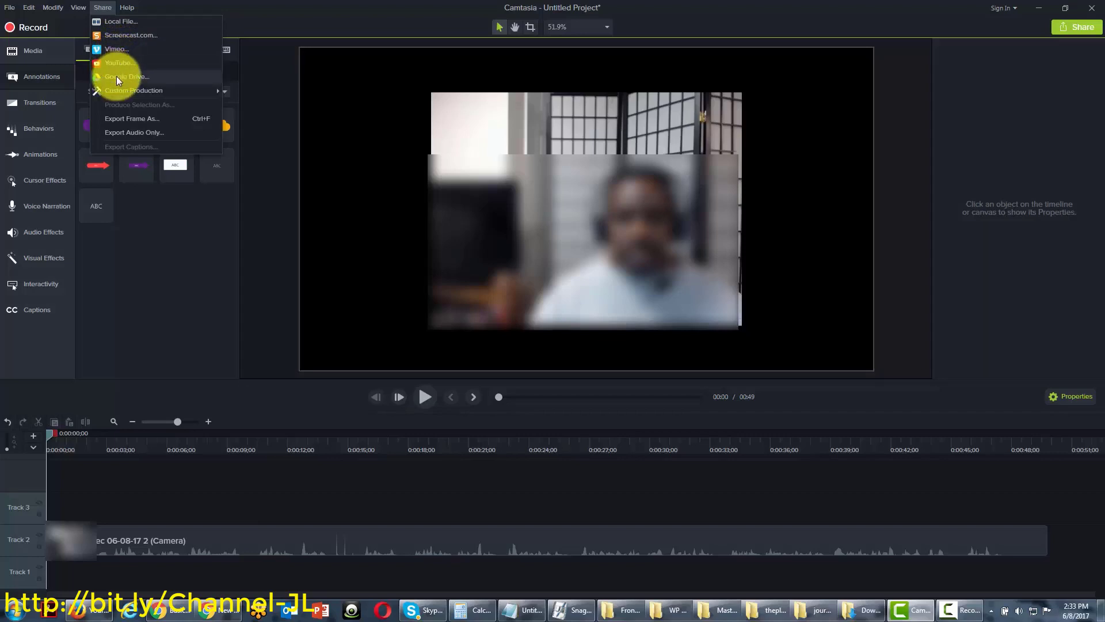
mouse_move(125, 91)
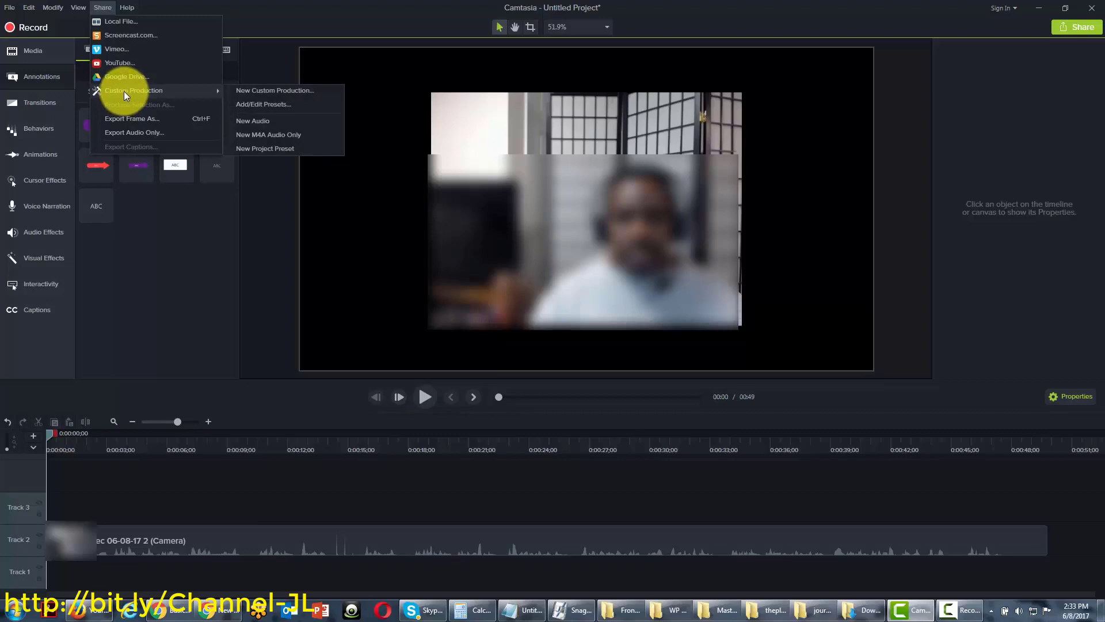
click(284, 3)
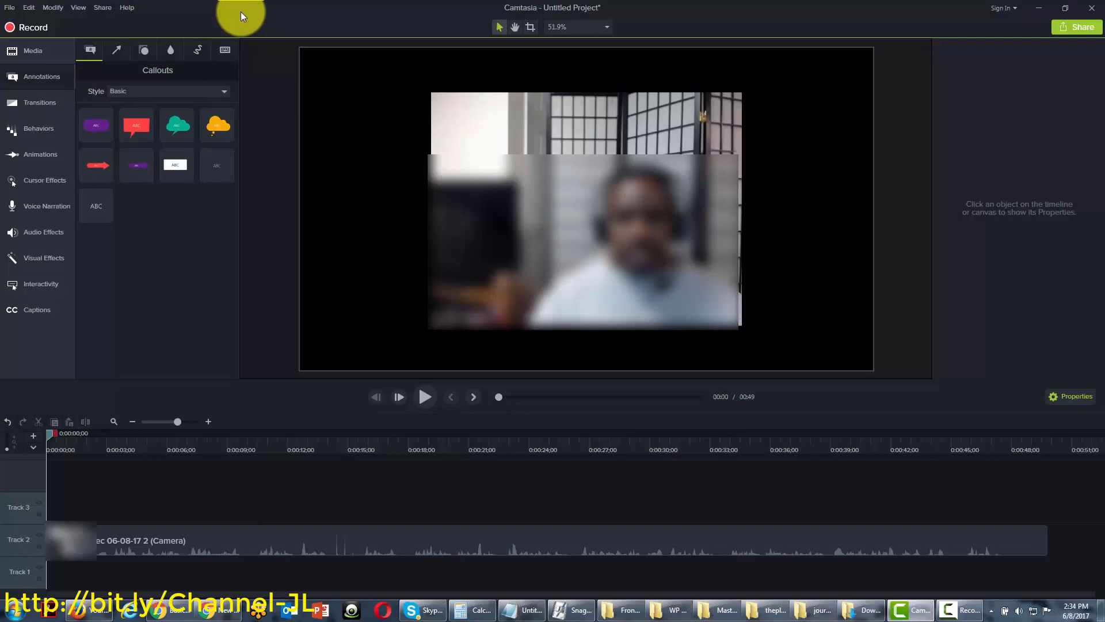
Select the camera video on the canvas
click(595, 220)
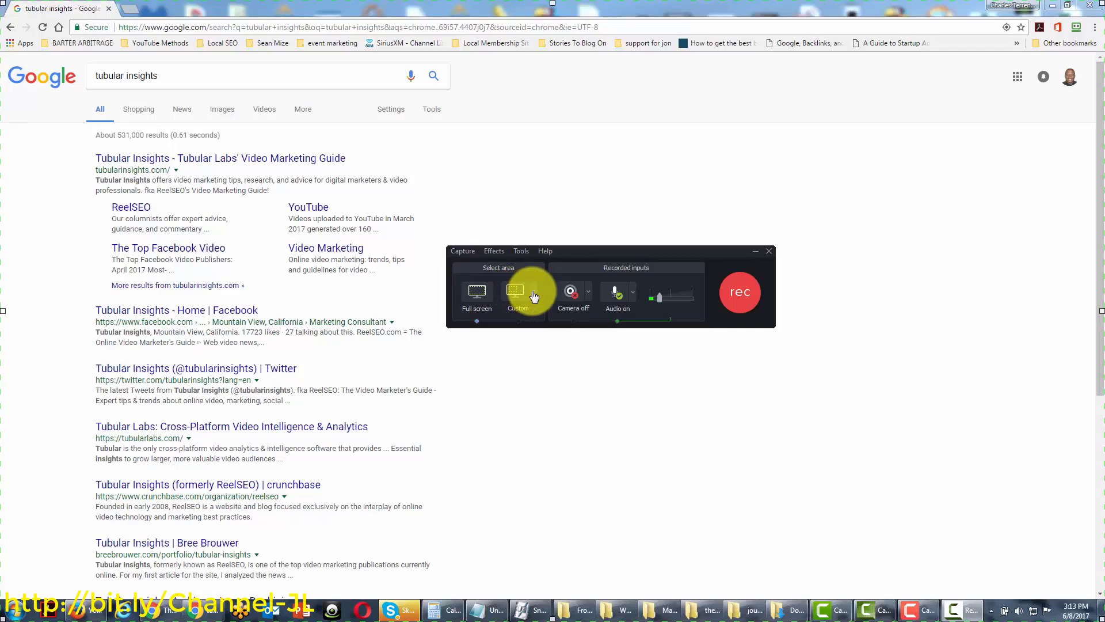
Show the list of preset sizes for a custom recording area
click(535, 296)
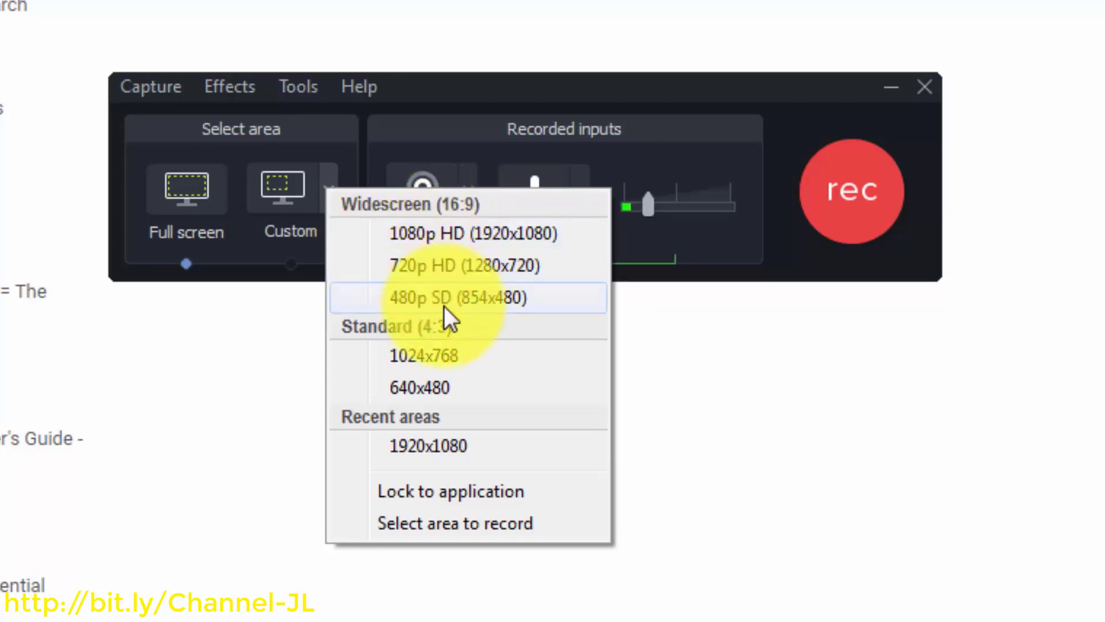
Dismiss the area-size list without choosing a size, keeping full-screen capture
click(357, 443)
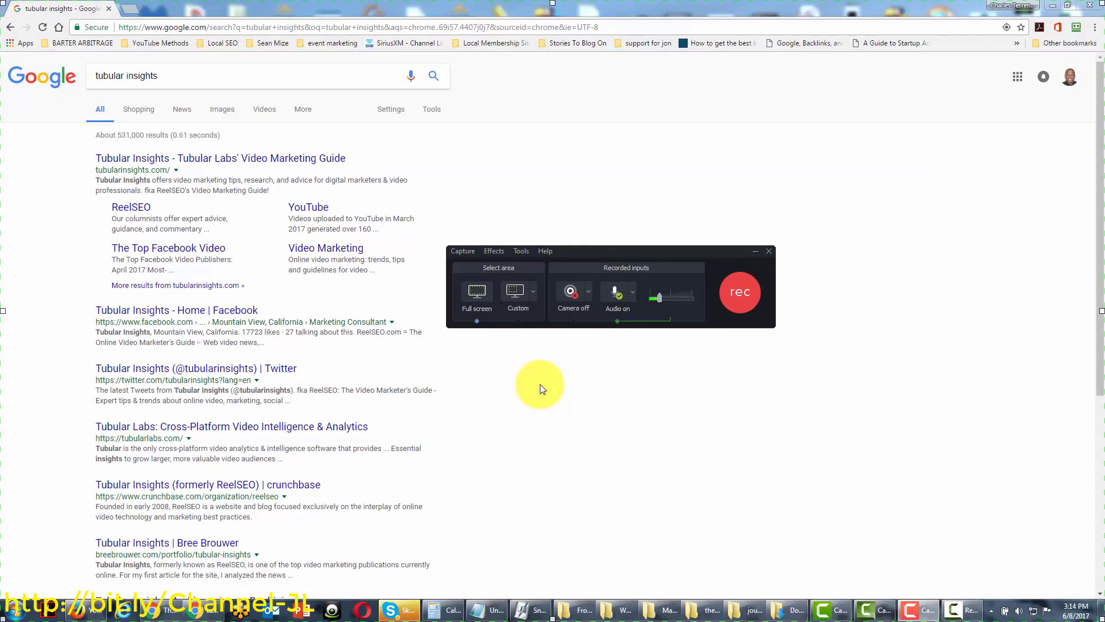
click(633, 293)
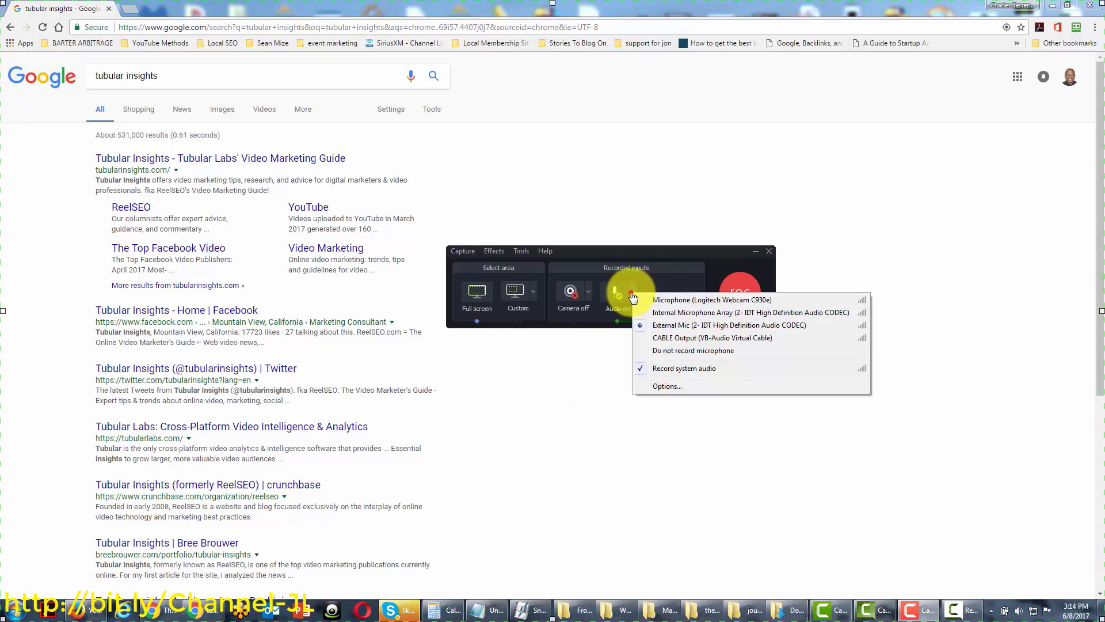
click(632, 295)
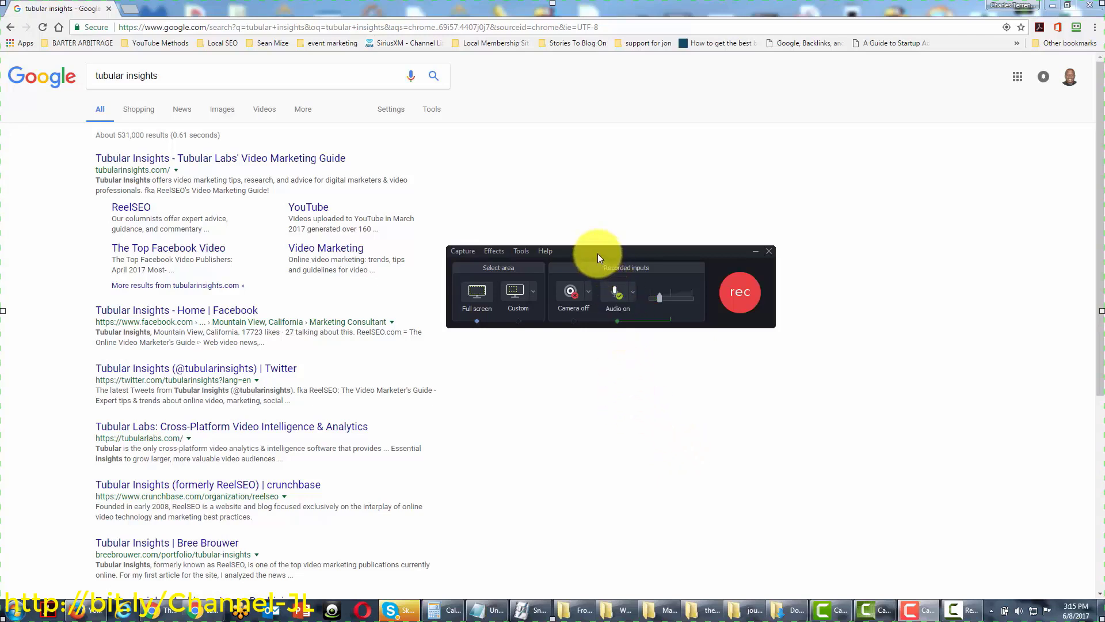
key(F9)
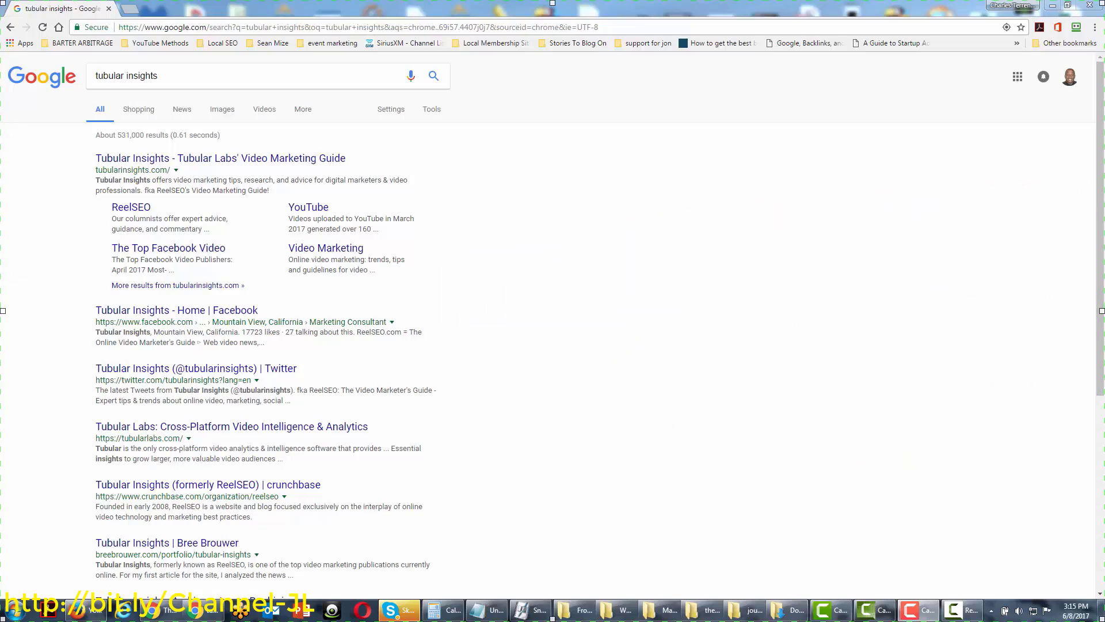
key(F9)
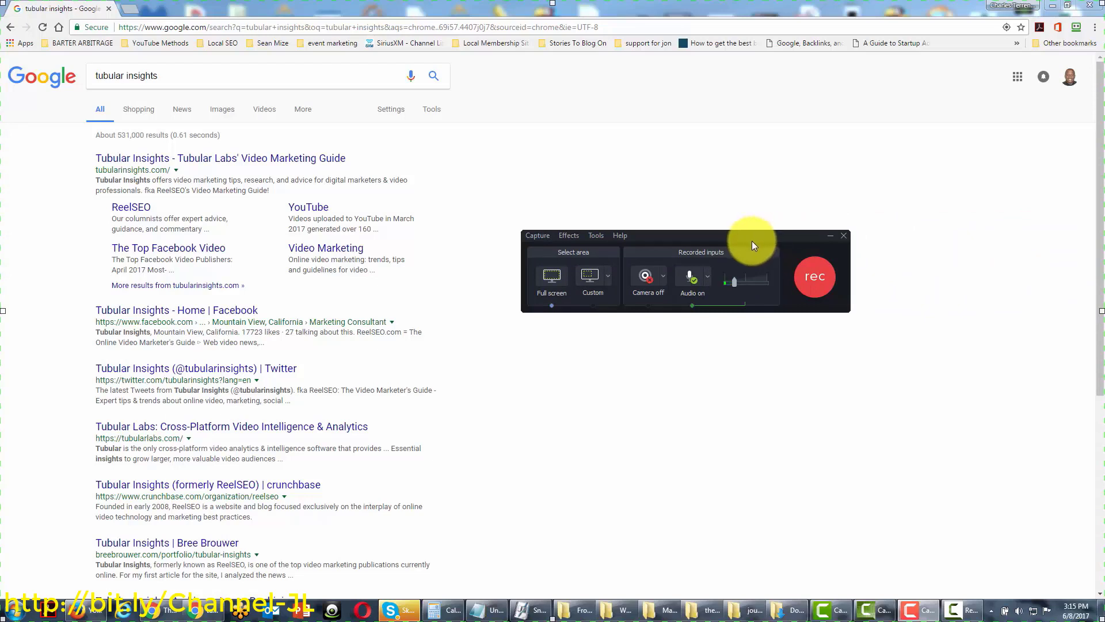
Try a 1280x720 capture region over the search results, then discard it and recentre the recorder
click(591, 278)
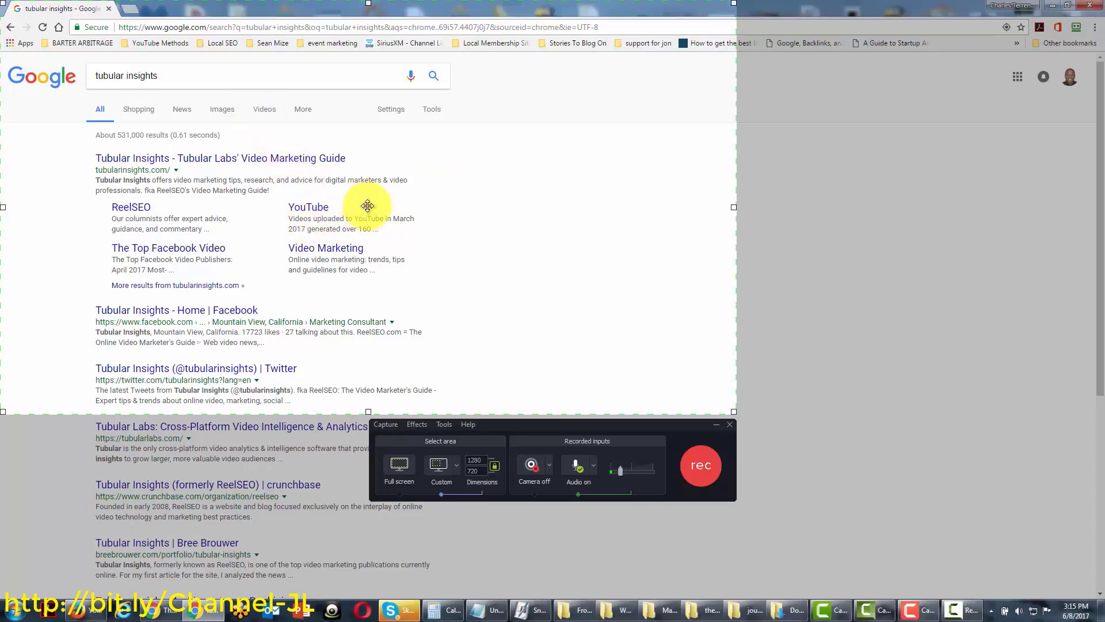
drag(368, 207, 1104, 231)
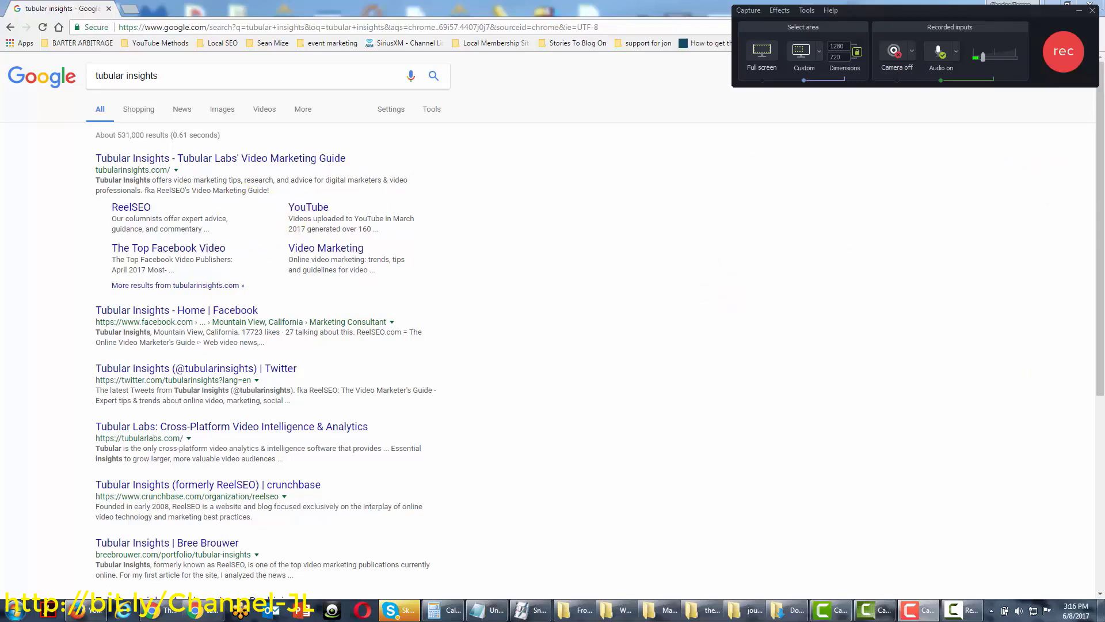
key(ctrl+f)
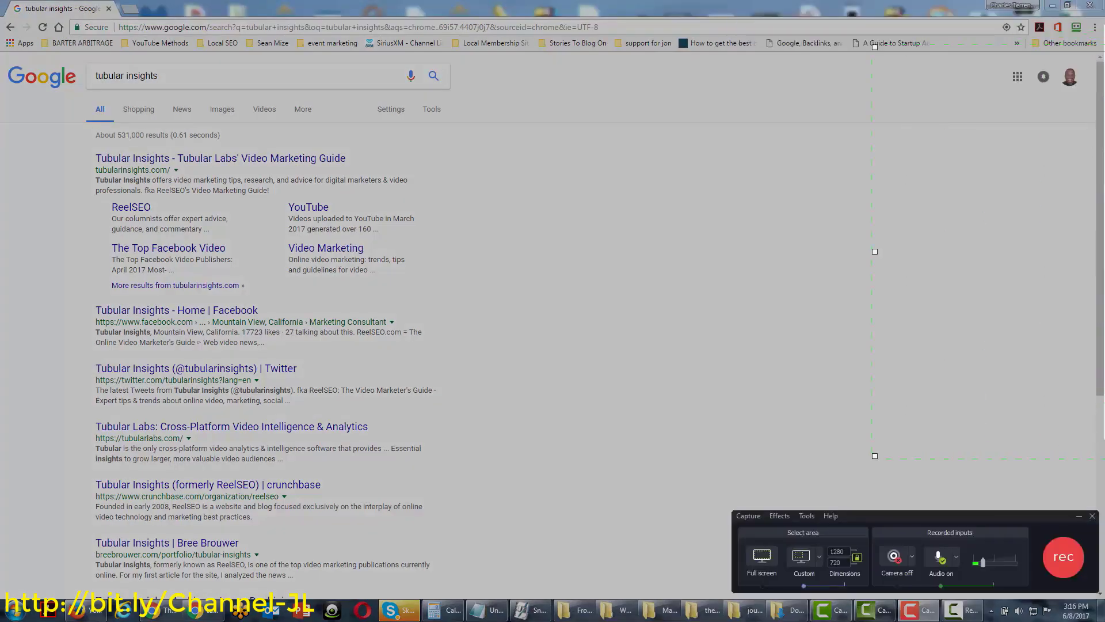
drag(873, 249, 444, 229)
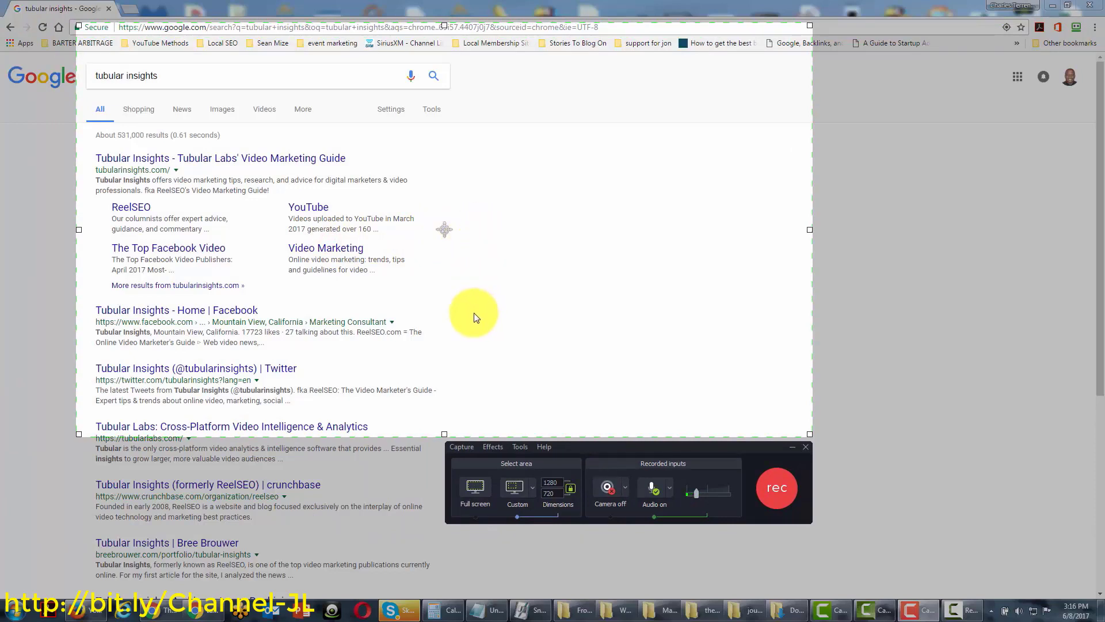
click(474, 490)
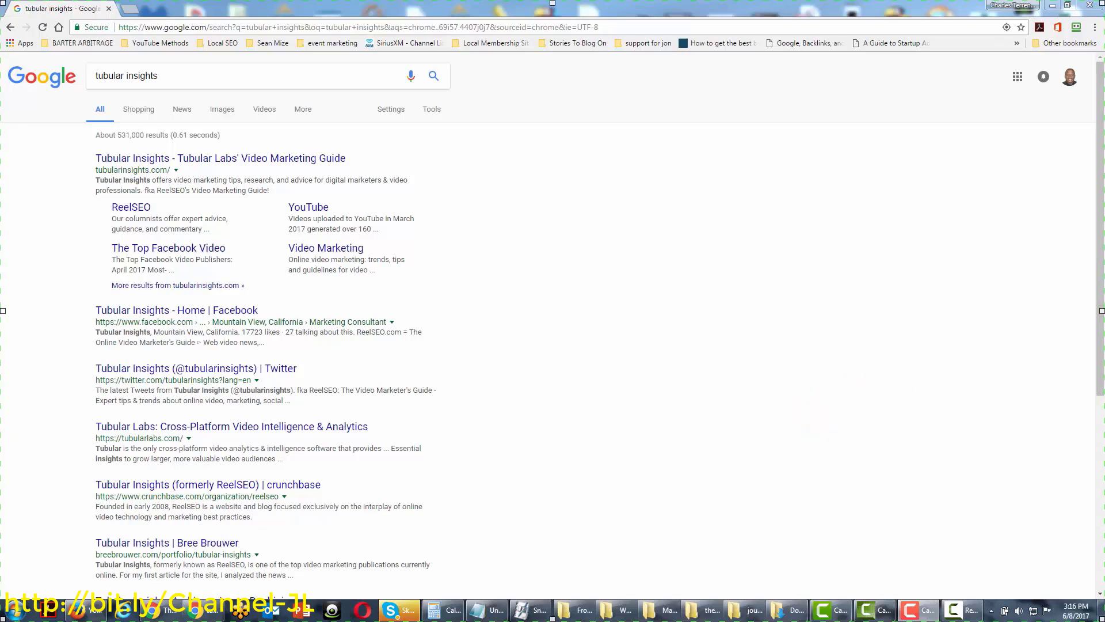
drag(1104, 403, 659, 285)
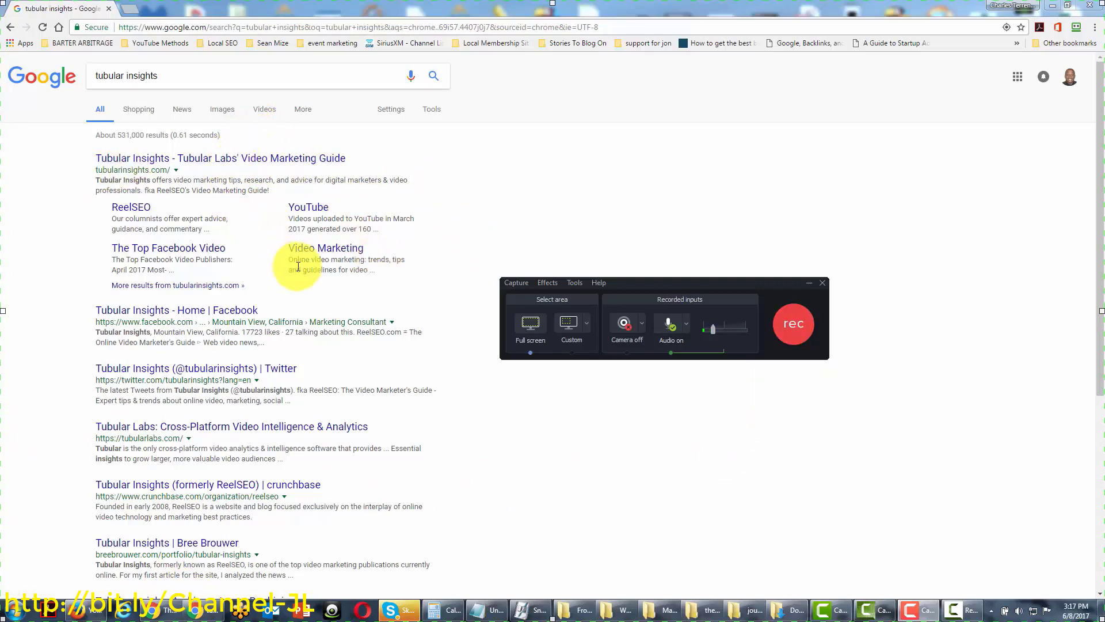
Start the full-screen recording and dismiss the hotkey registration warning
click(792, 320)
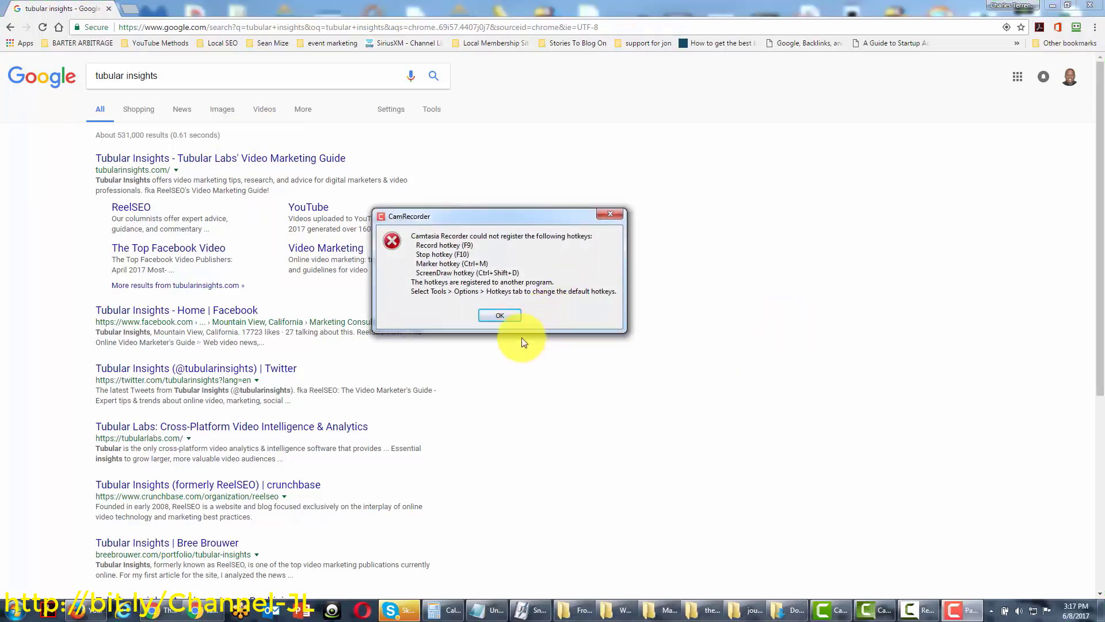
click(500, 316)
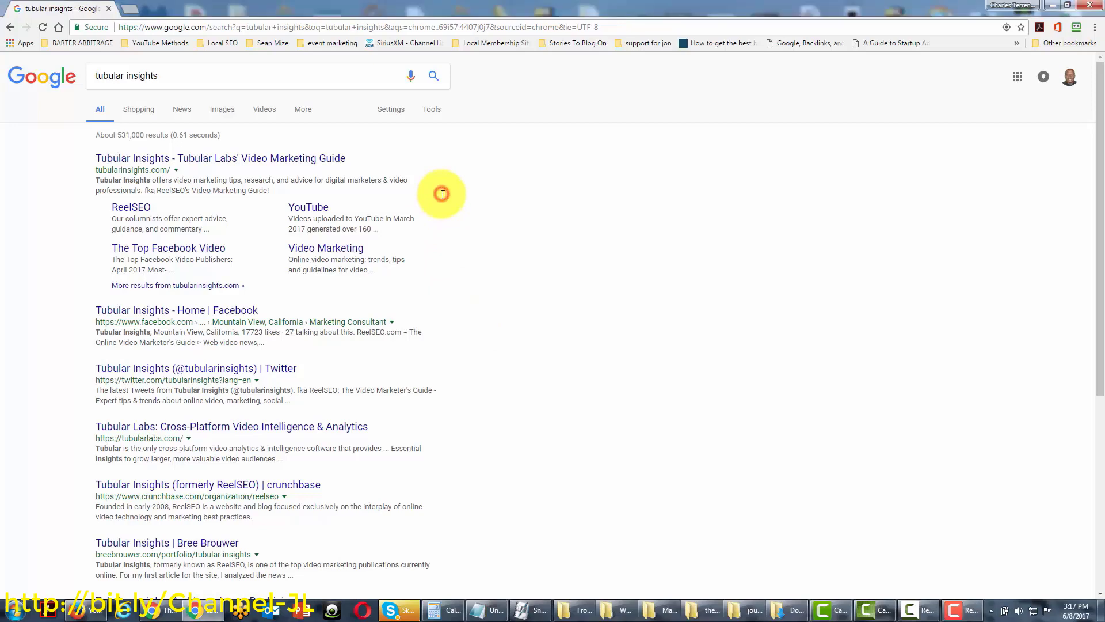
Search Google for 'tubular insights blog' while recording, then press Ctrl+F10 to stop
scroll(442, 202, down, 1)
scroll(443, 207, down, 4)
scroll(444, 216, up, 5)
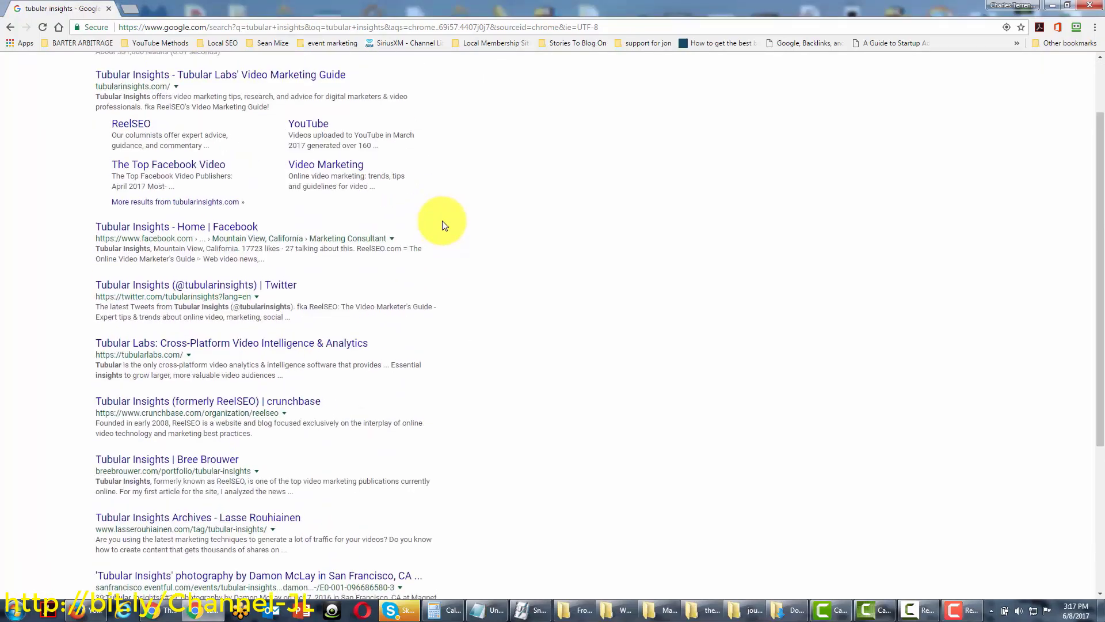
click(234, 77)
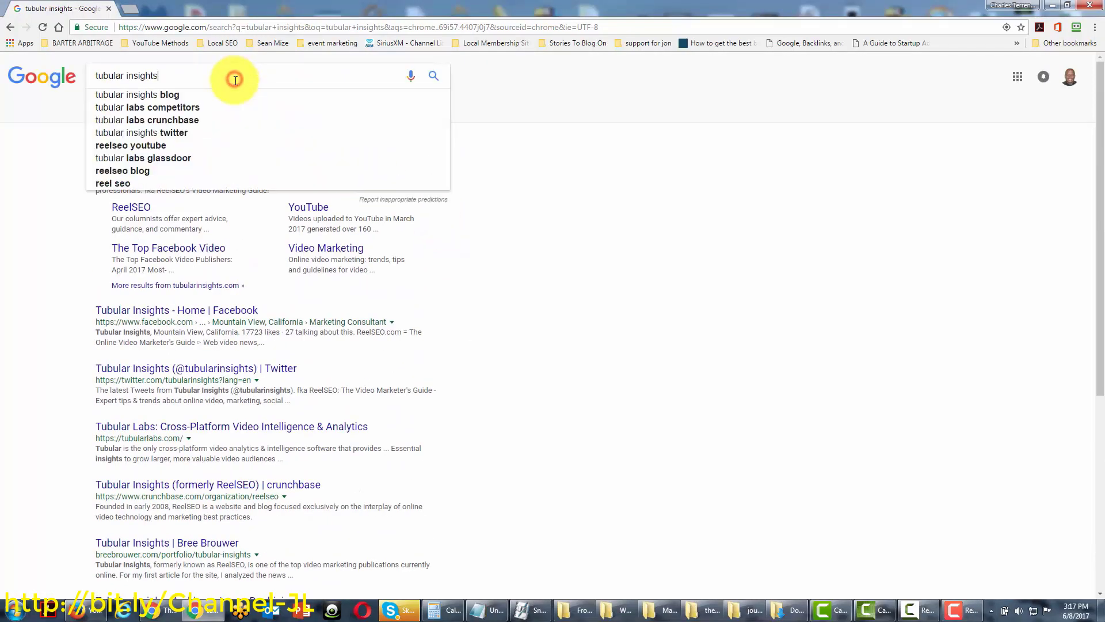
click(164, 94)
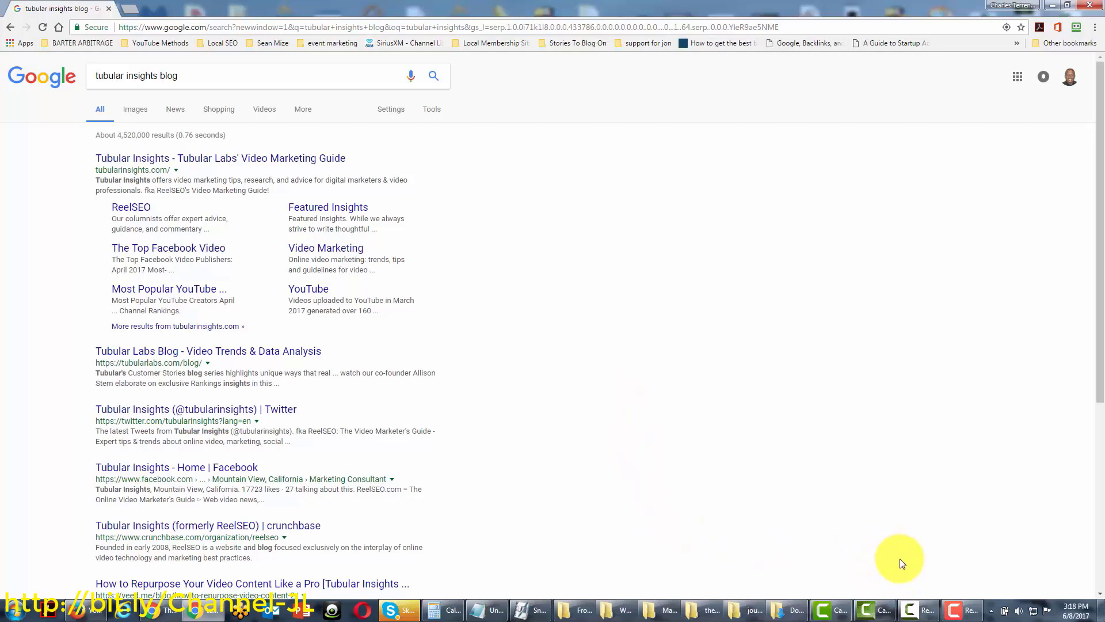
key(ctrl+F10)
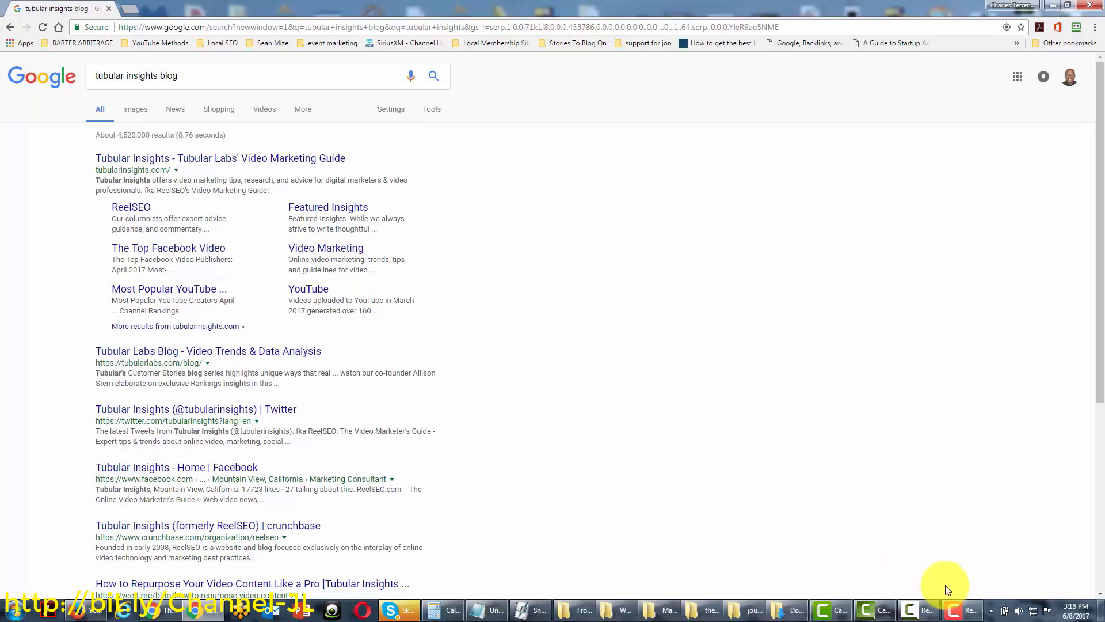
mouse_move(955, 615)
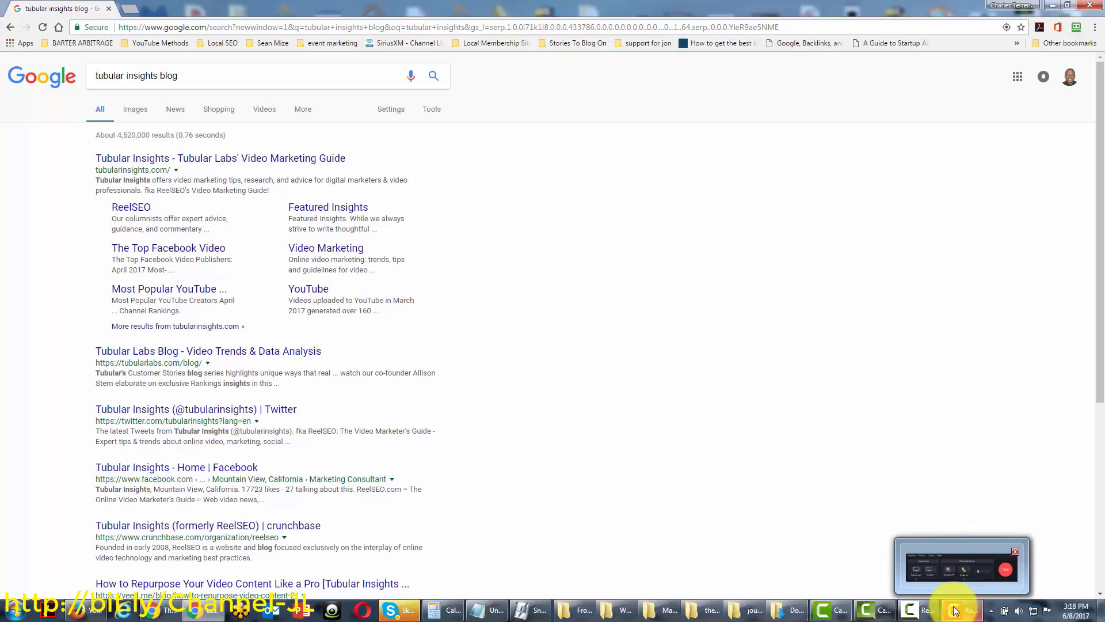
Restore the recorder from the taskbar, move it higher, and stop the 1:39 recording
click(956, 610)
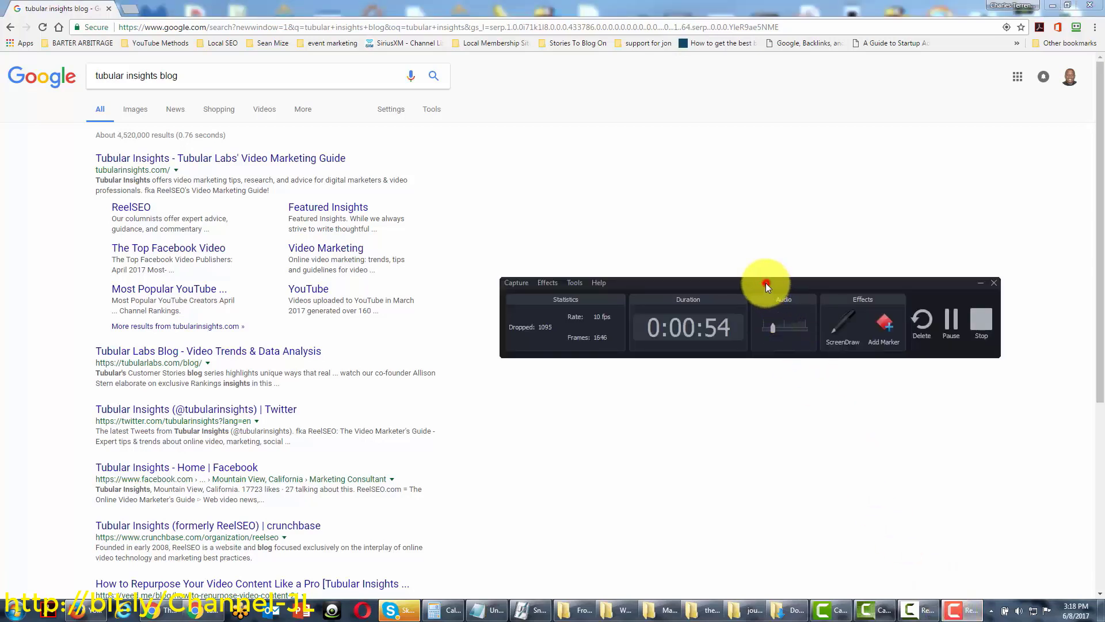
drag(766, 282, 733, 231)
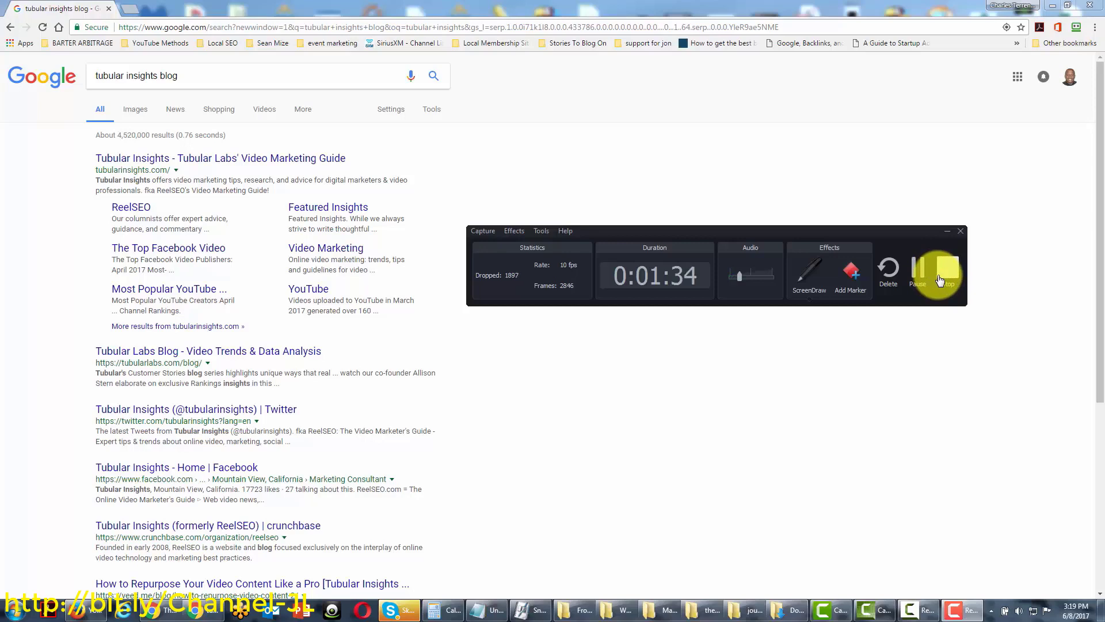
click(944, 276)
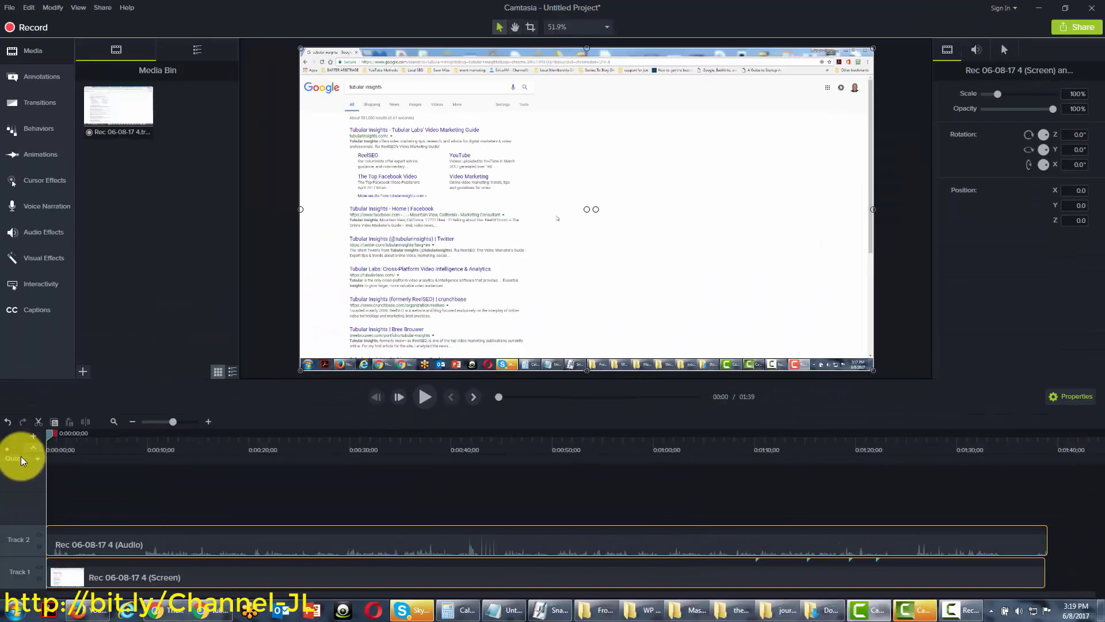
Toggle the marker row on and off, open the Transitions library, and set the playhead to 0:50
click(33, 459)
click(49, 473)
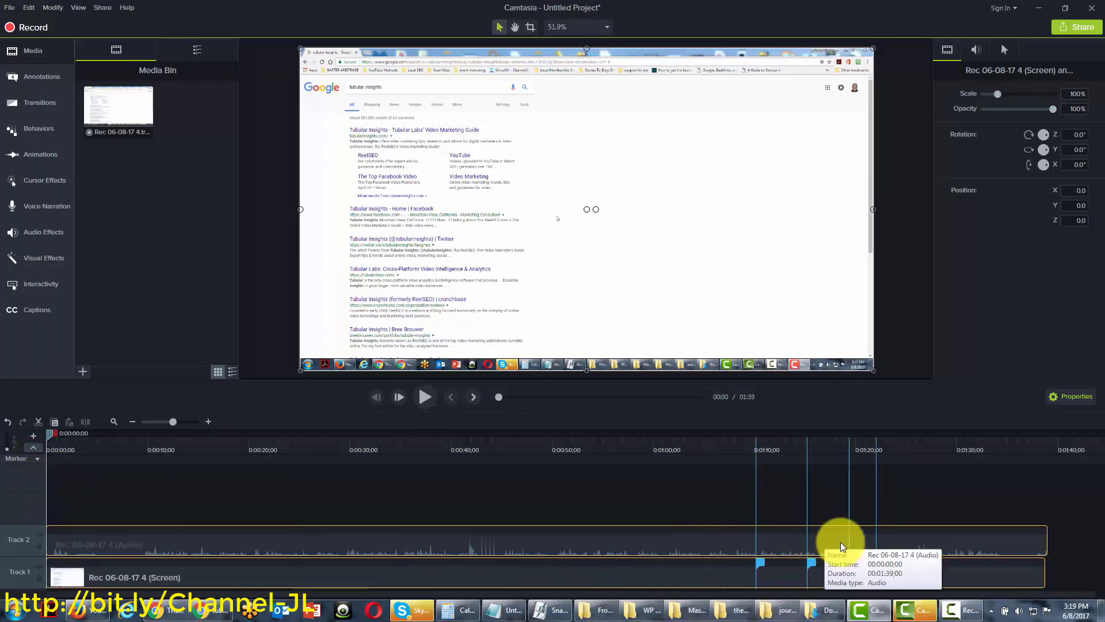
click(32, 448)
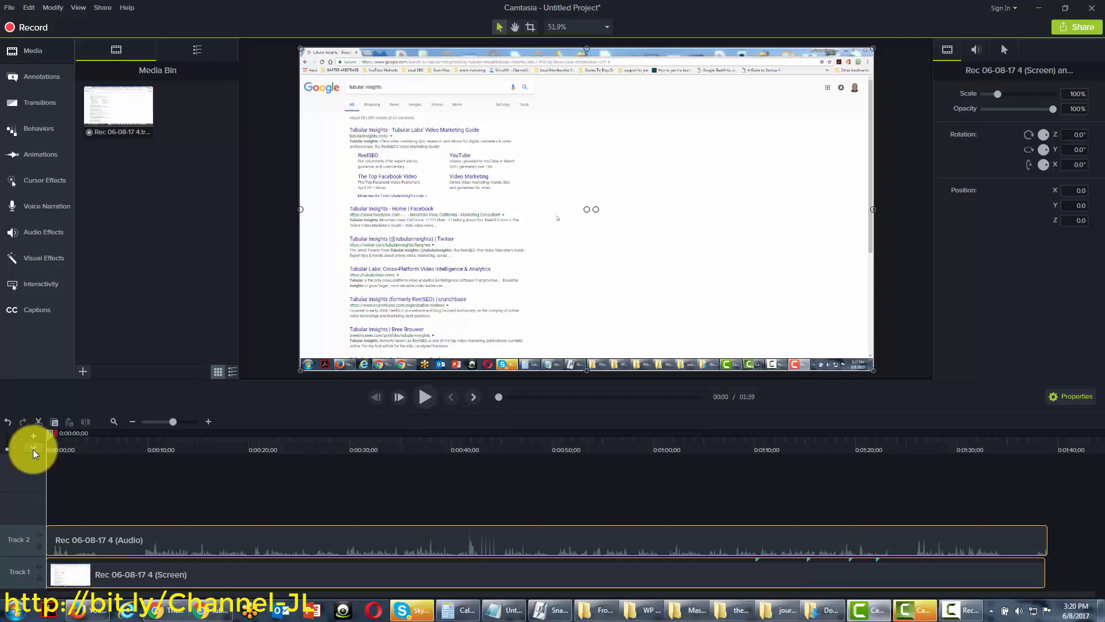
click(48, 82)
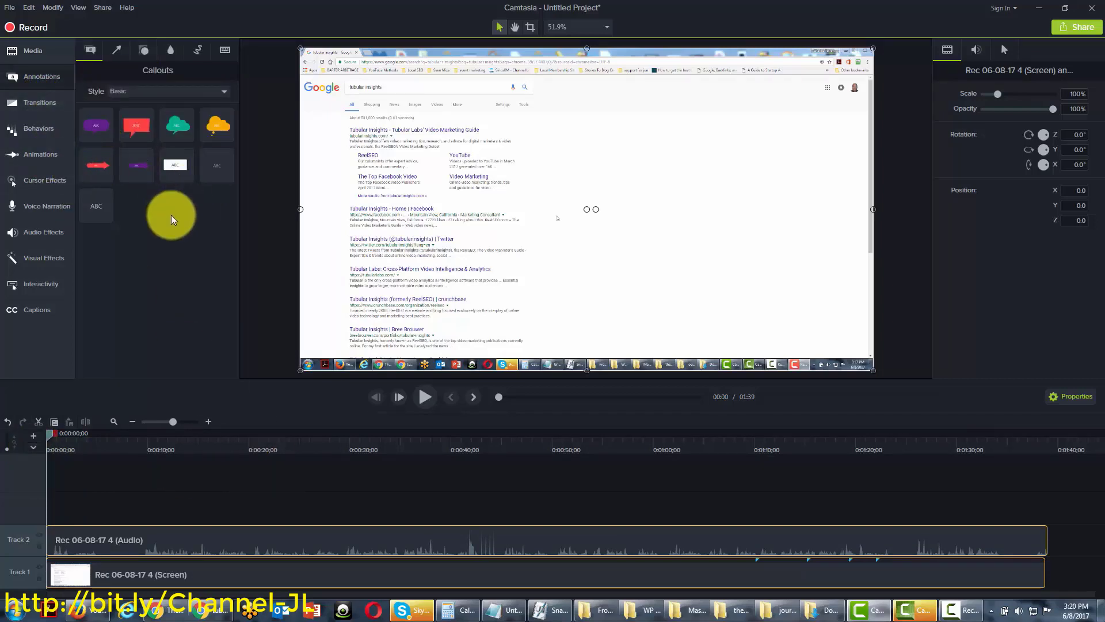
click(47, 105)
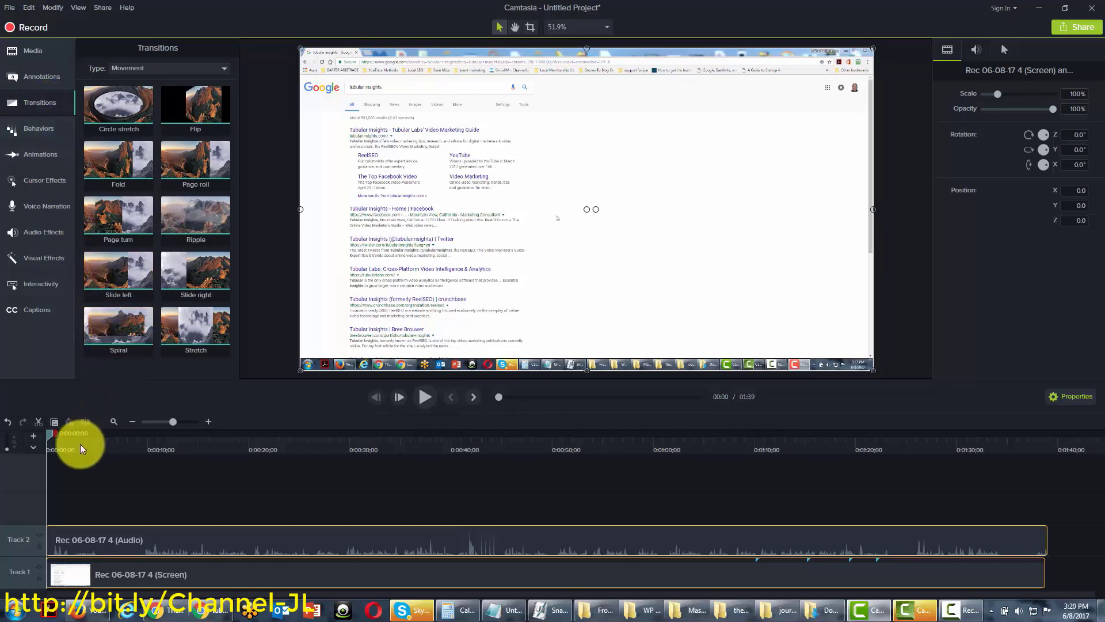
drag(49, 434, 552, 478)
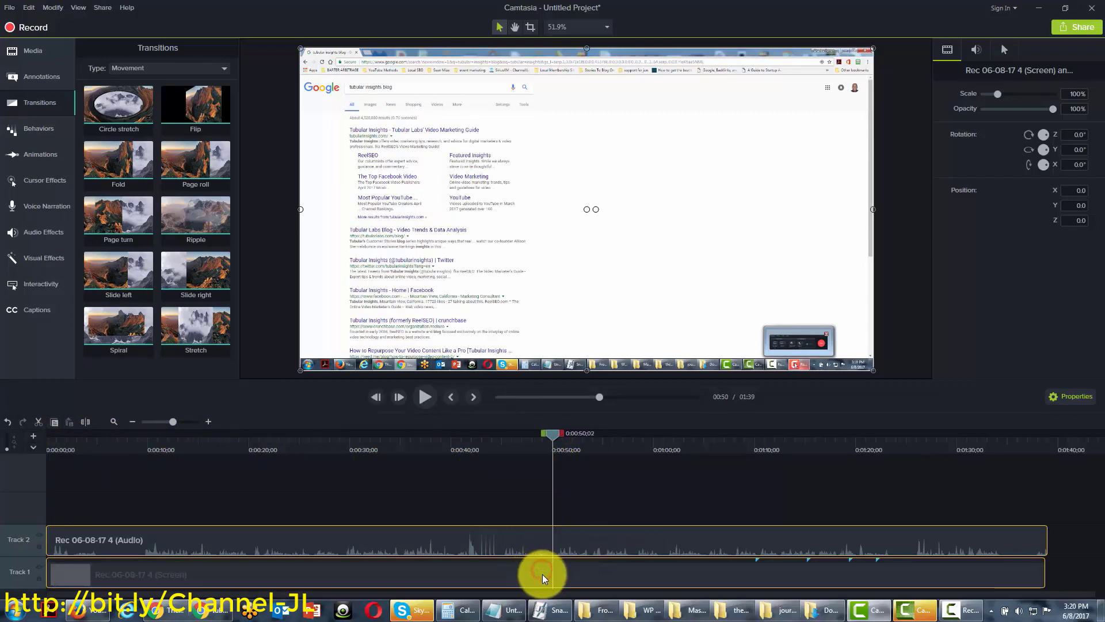
Select both the screen and audio clips and split them at the 50-second playhead
click(545, 542)
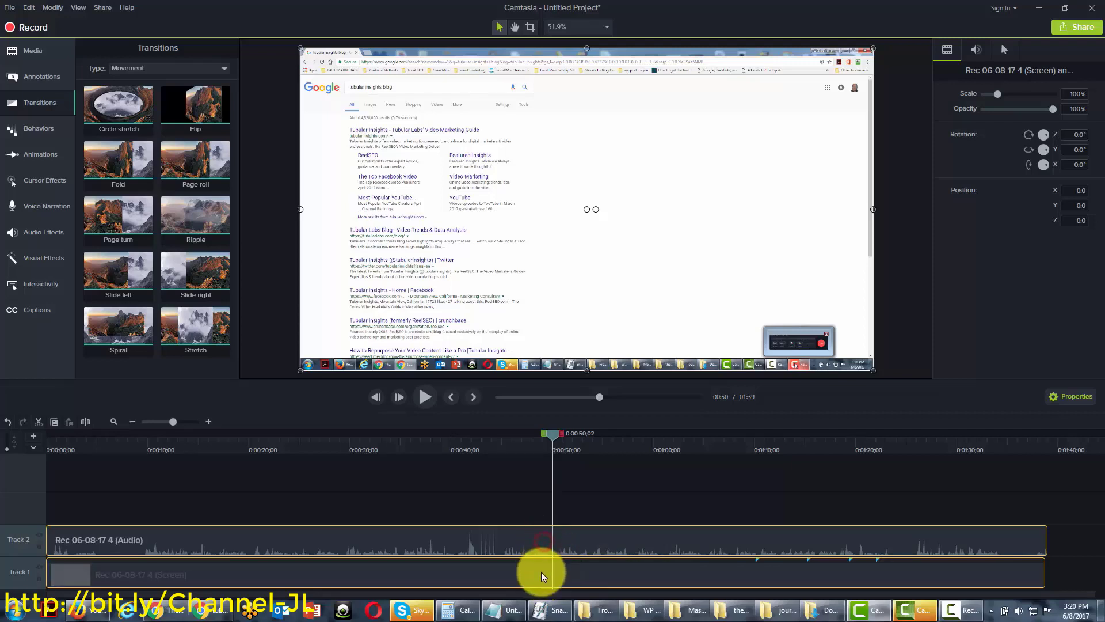
click(534, 541)
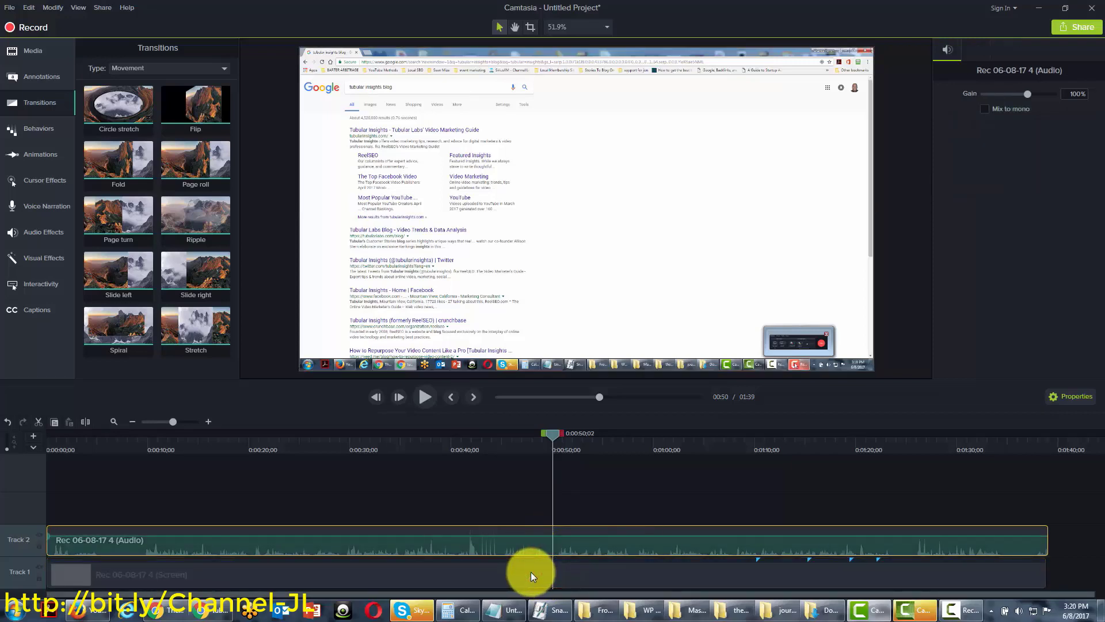
ctrl+click(531, 572)
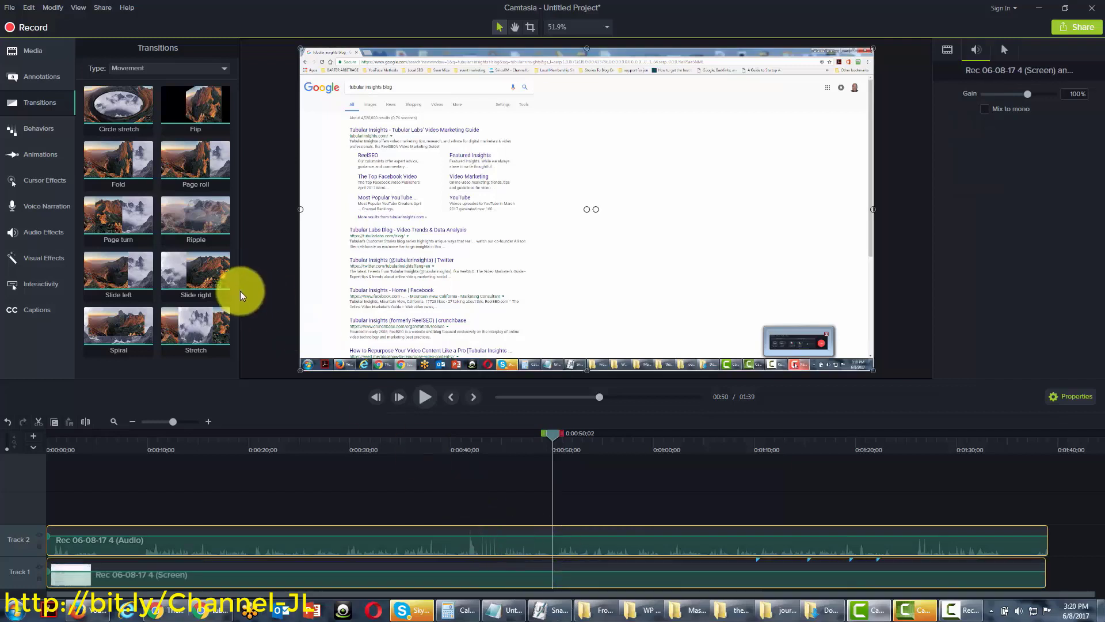
click(88, 423)
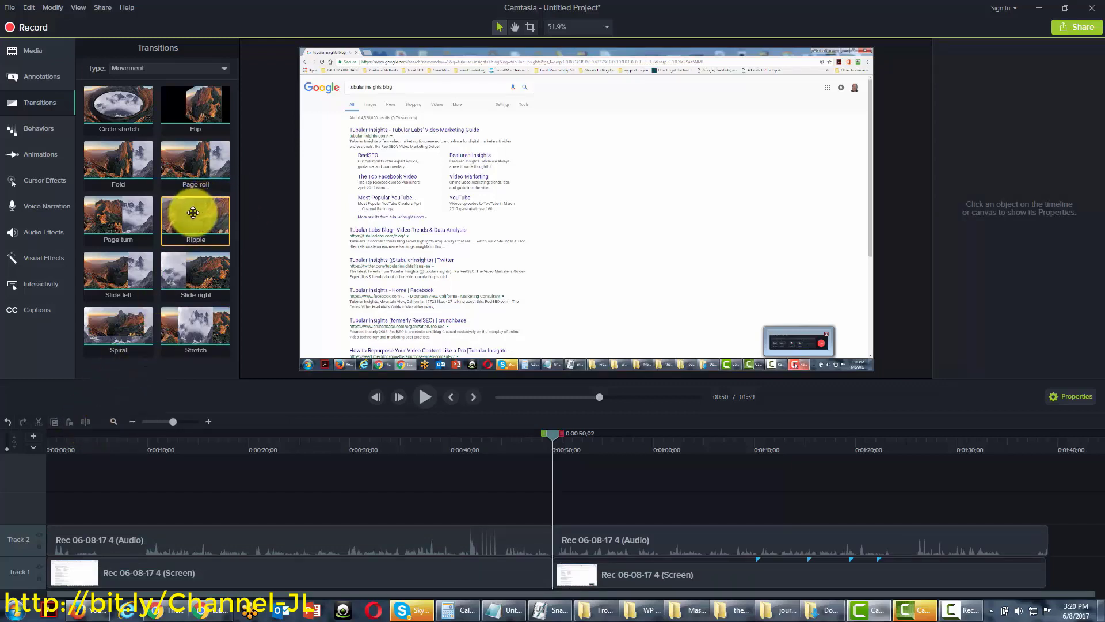
Place a Ripple transition on the split and play it back to preview
drag(122, 105, 544, 562)
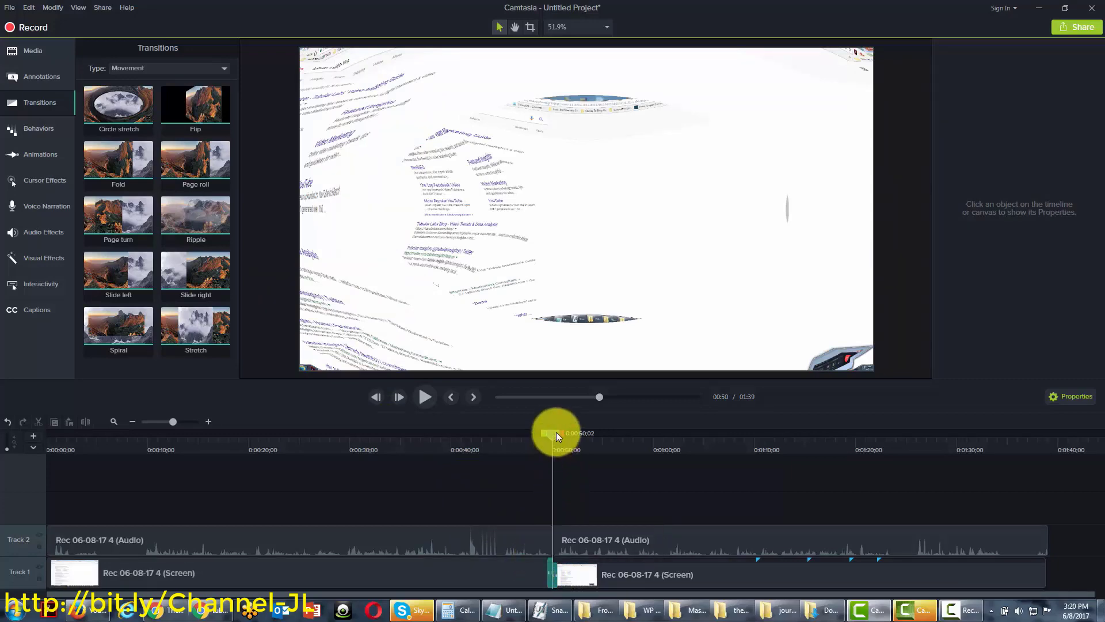
drag(556, 433, 548, 438)
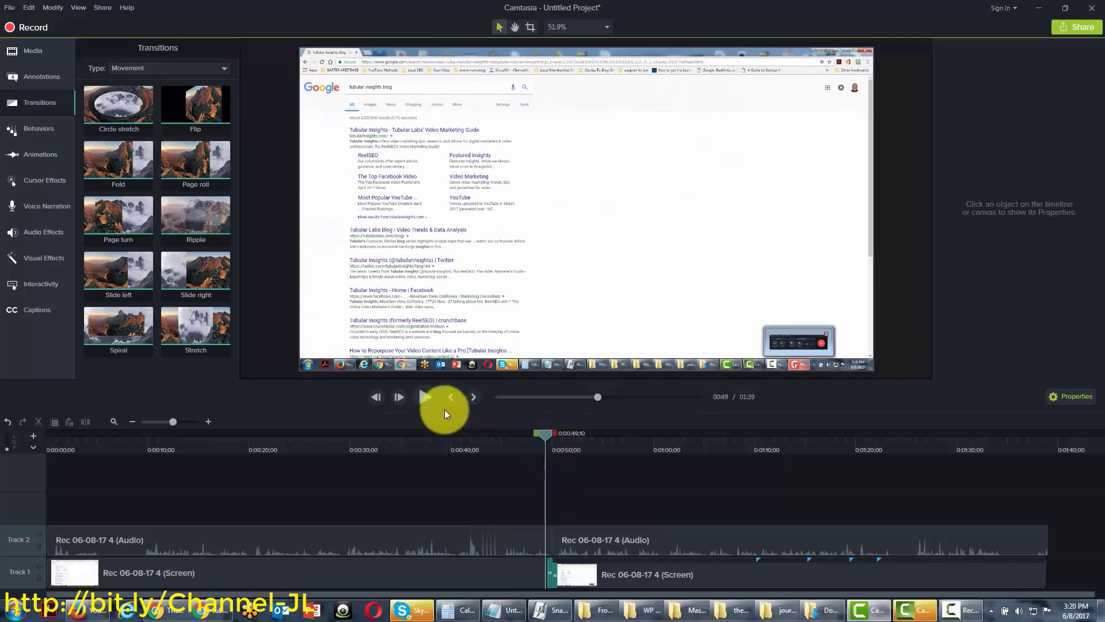
click(429, 398)
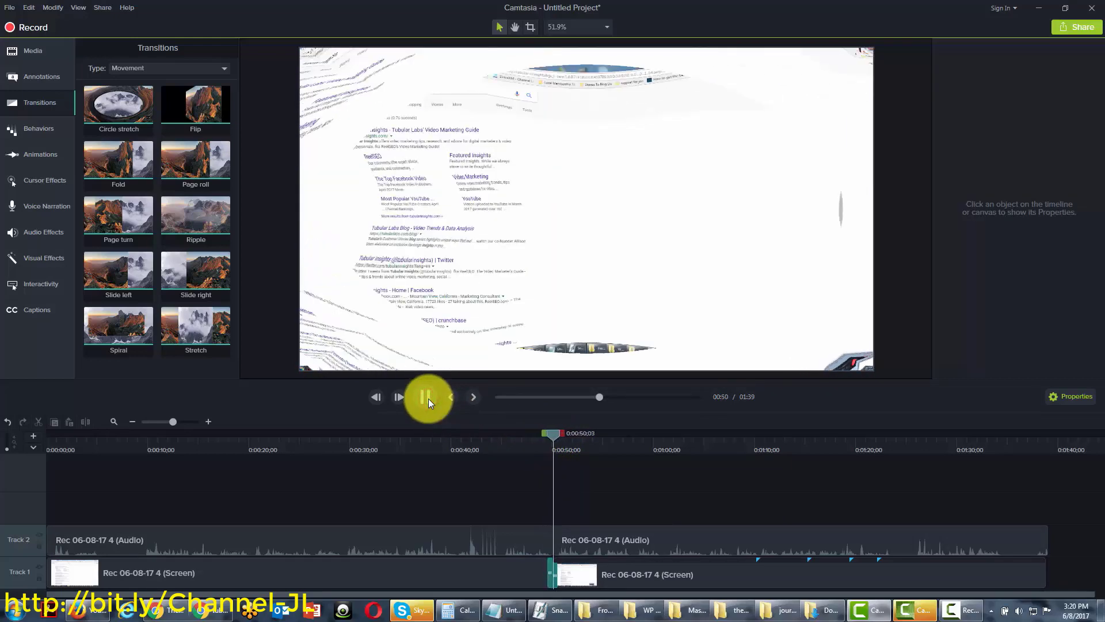
click(429, 398)
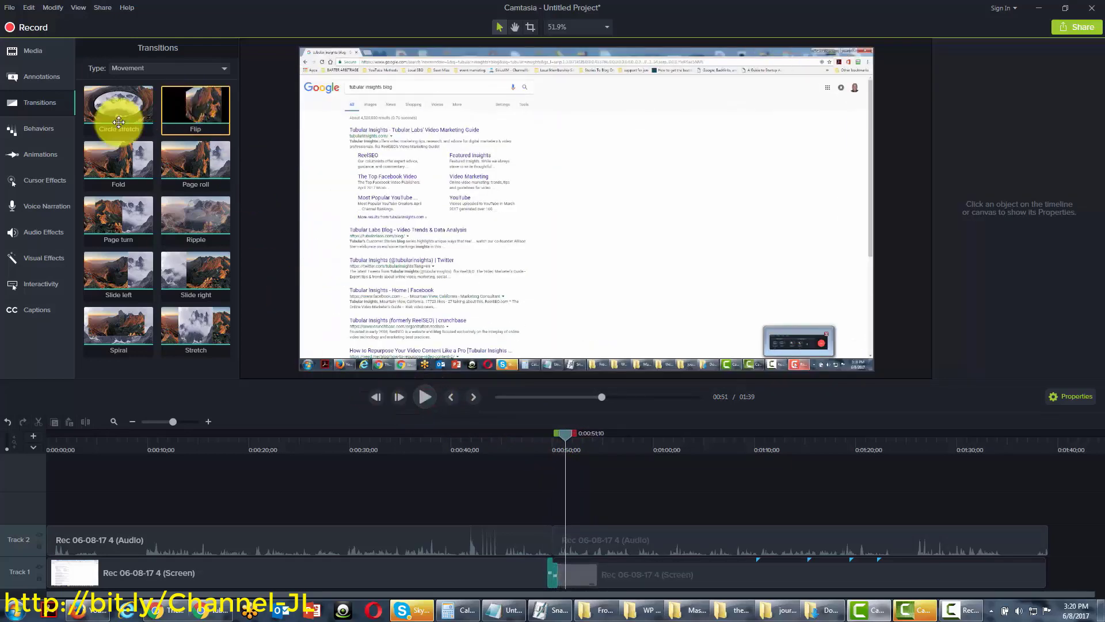
click(219, 316)
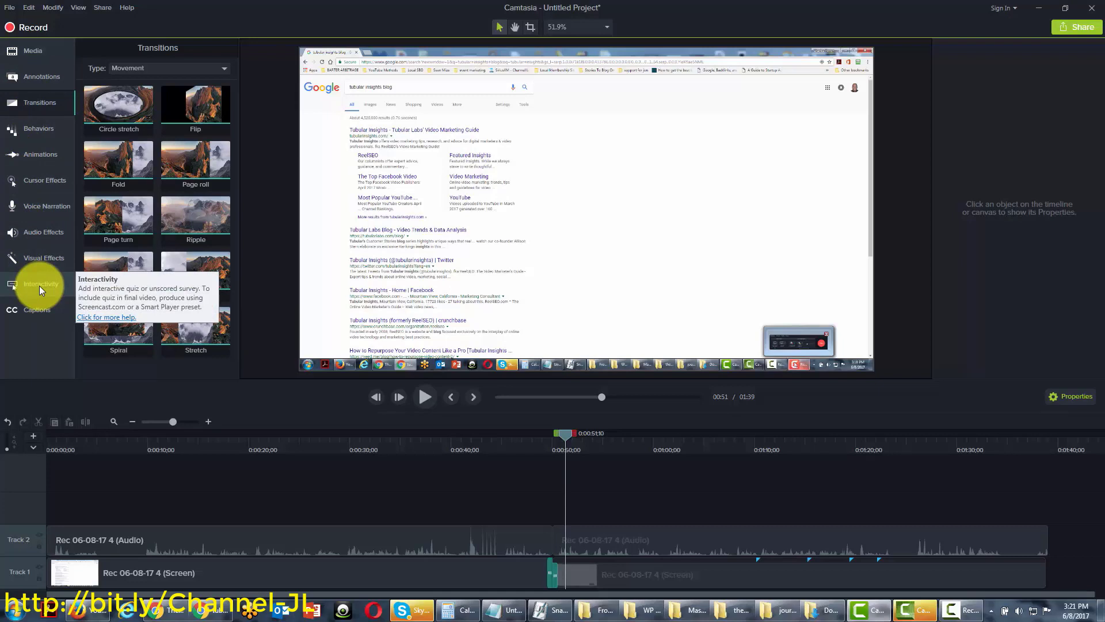
Browse the Annotations and Behaviors libraries, ending on the Animations library
click(39, 76)
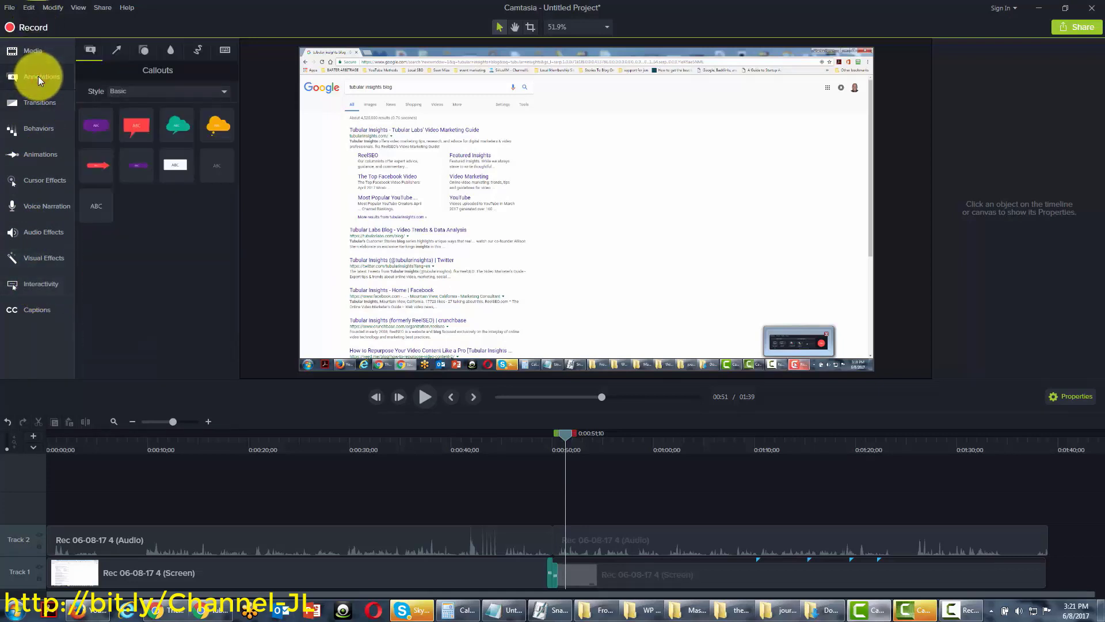
click(35, 129)
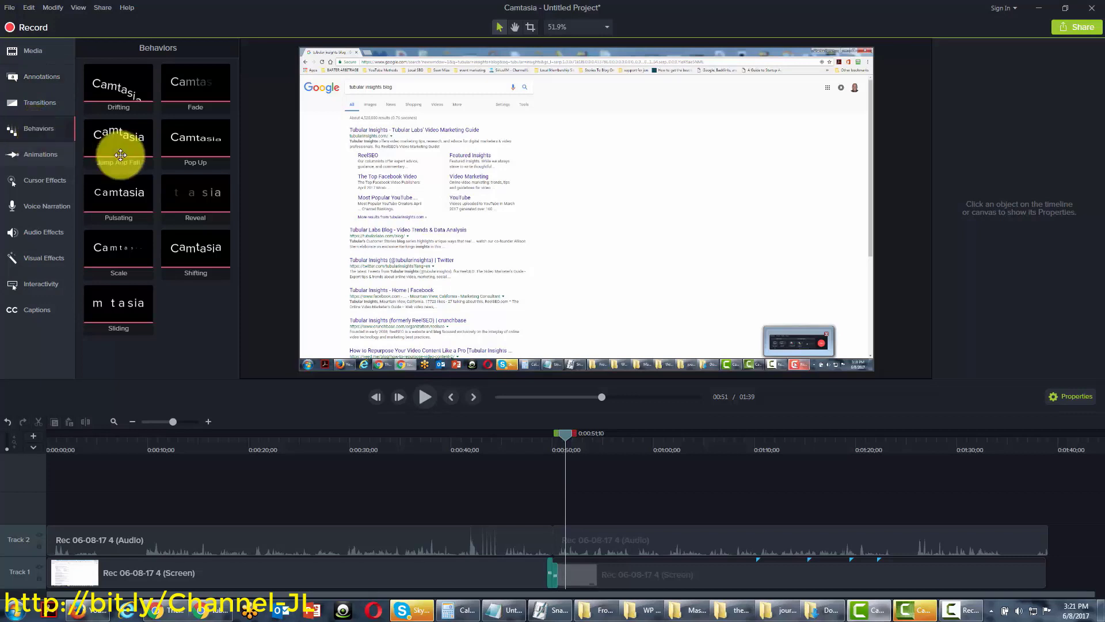
click(49, 154)
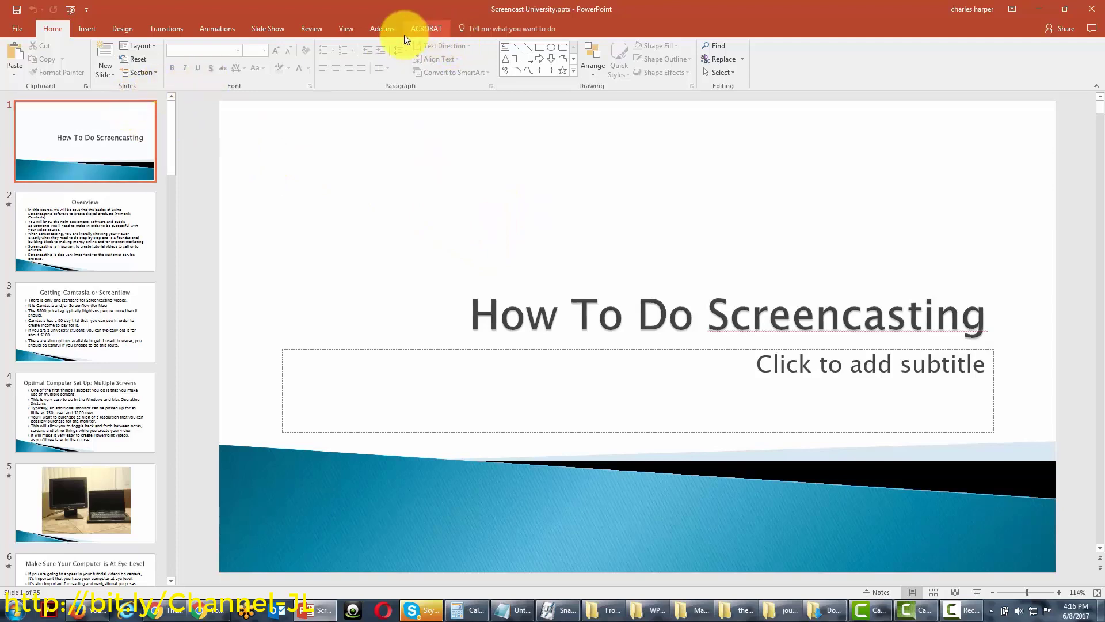
Show the Add-ins ribbon with the Camtasia Record toolbar for the presentation
click(380, 30)
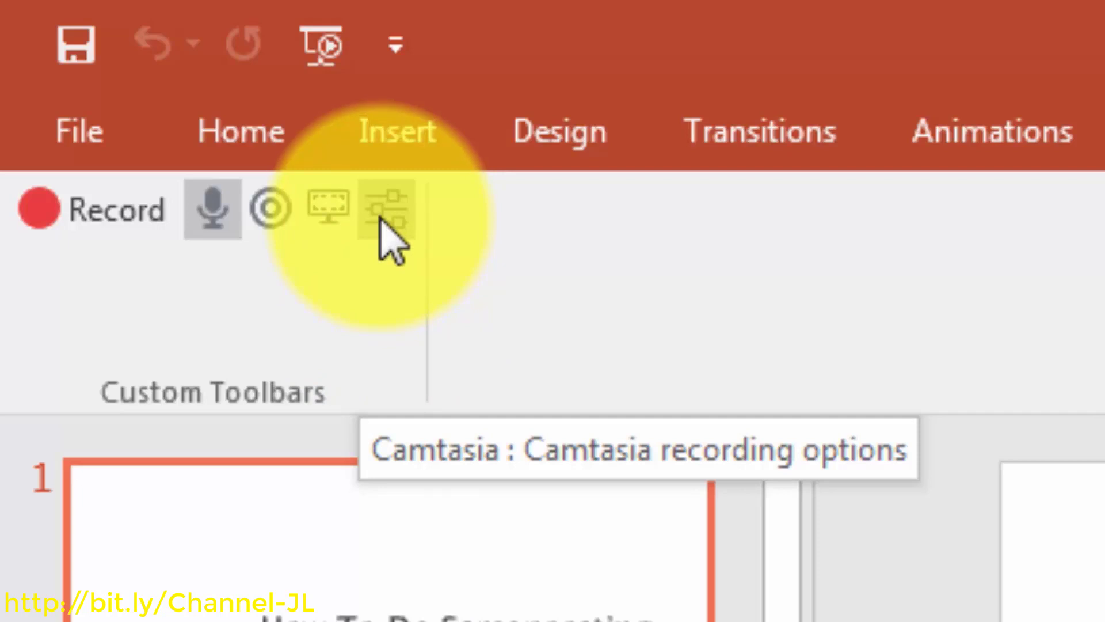
Set the Camtasia add-in to 'Prompt to continue recording' at presentation end and save
click(386, 208)
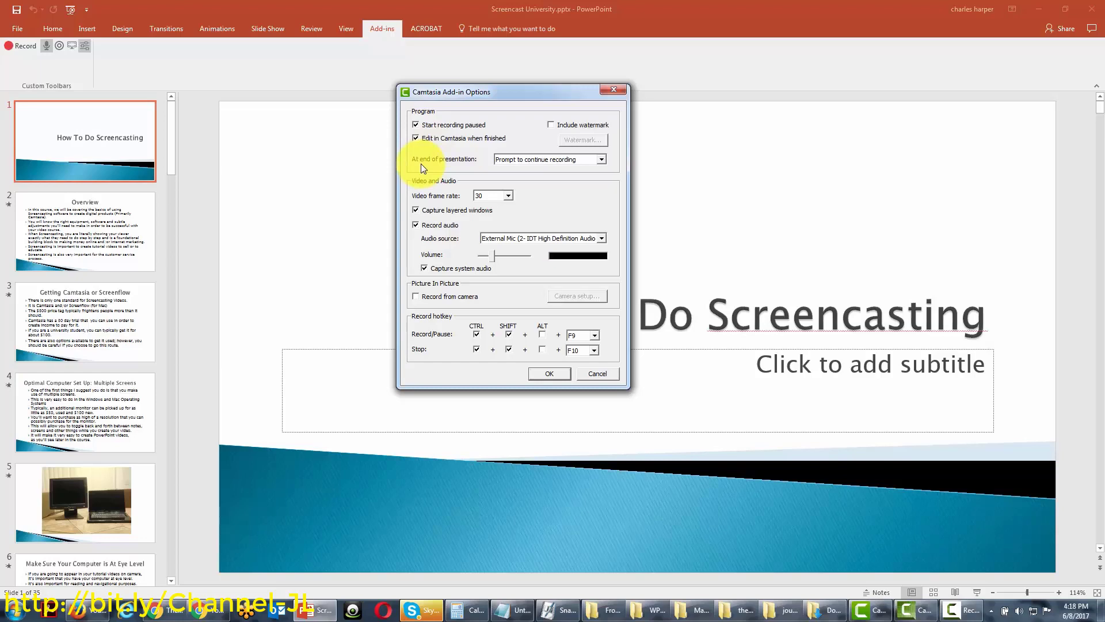
click(421, 163)
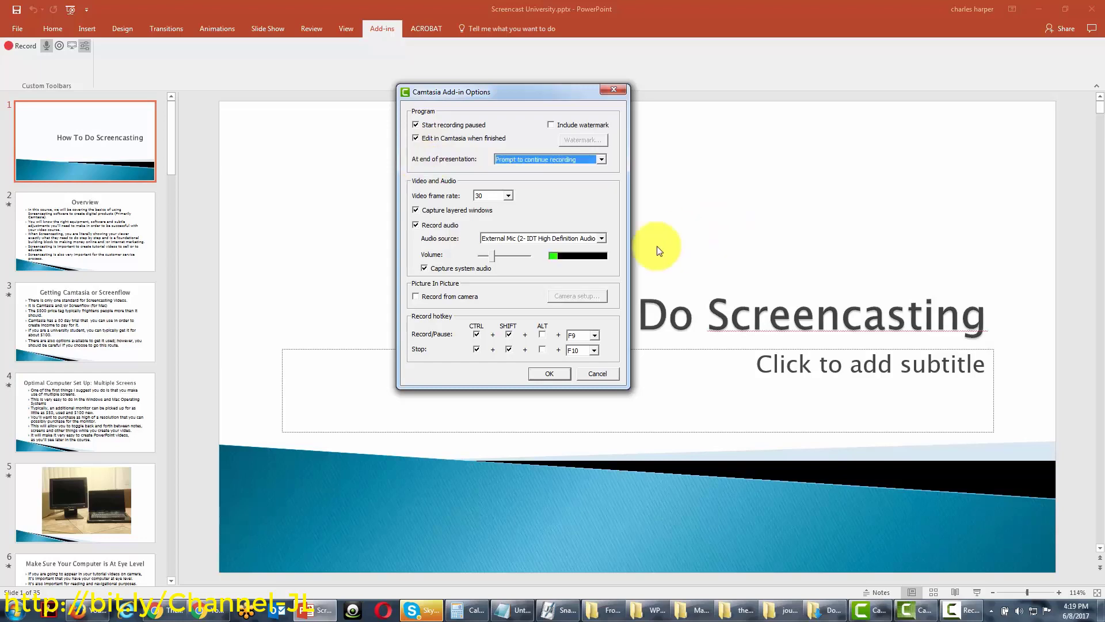
click(548, 371)
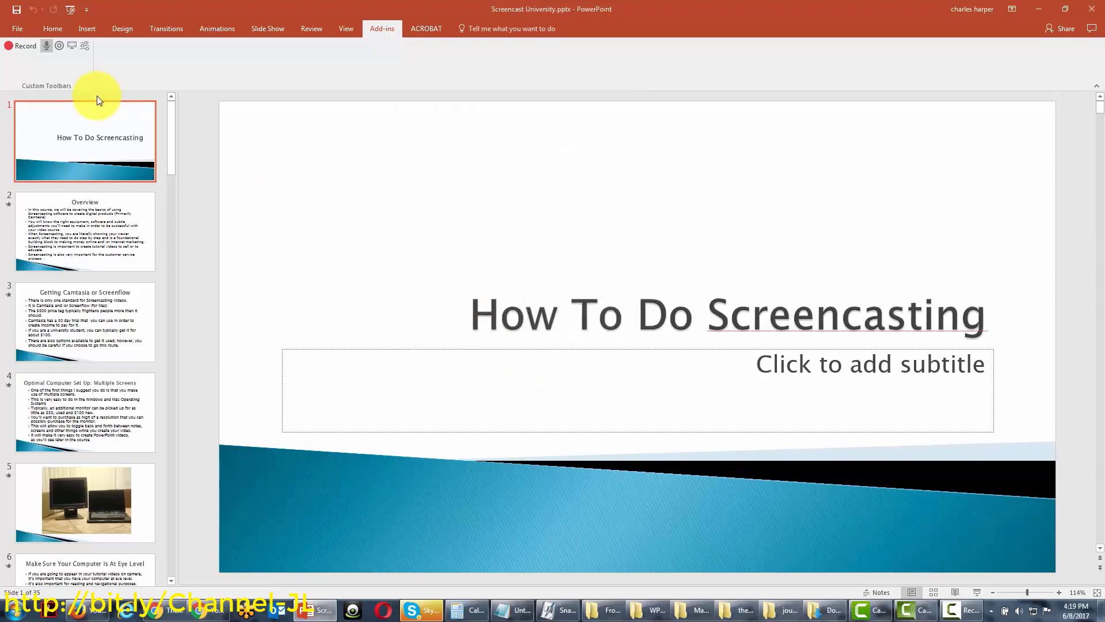
Start the PowerPoint slideshow with the Camtasia add-in's Record button, leaving recording paused
click(19, 46)
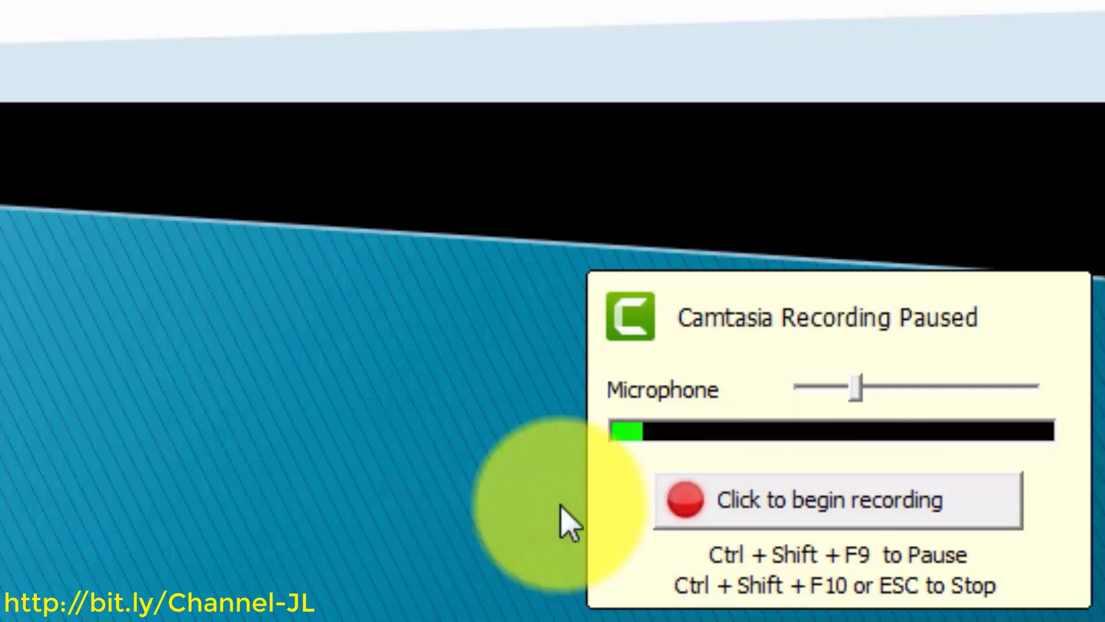
Begin capturing, then advance to the Overview slide and reveal all five of its bullets
click(759, 517)
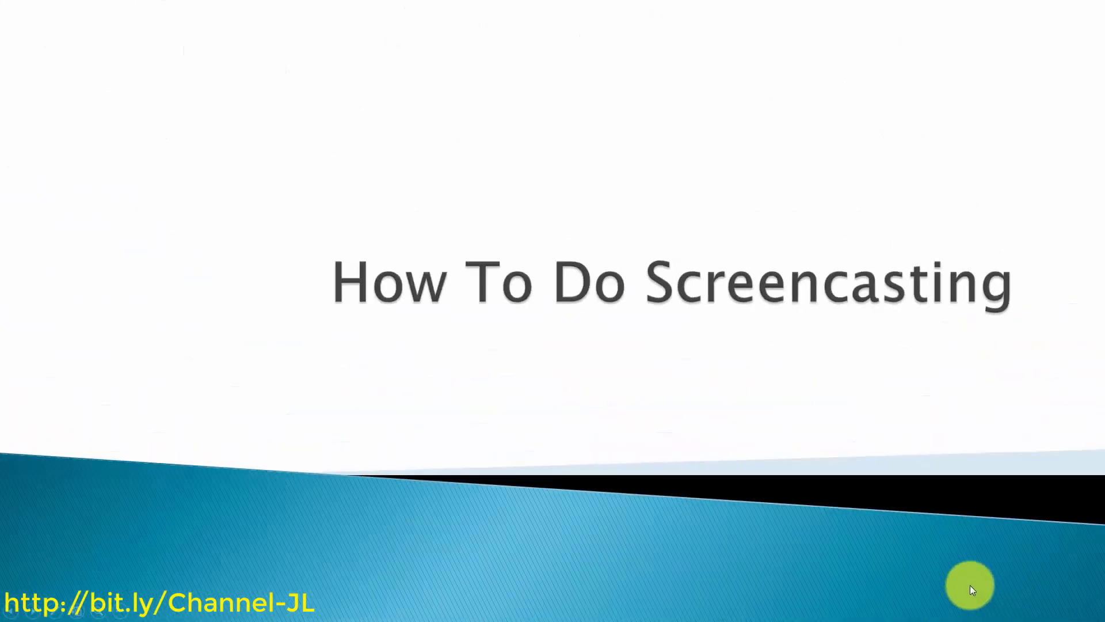
click(897, 578)
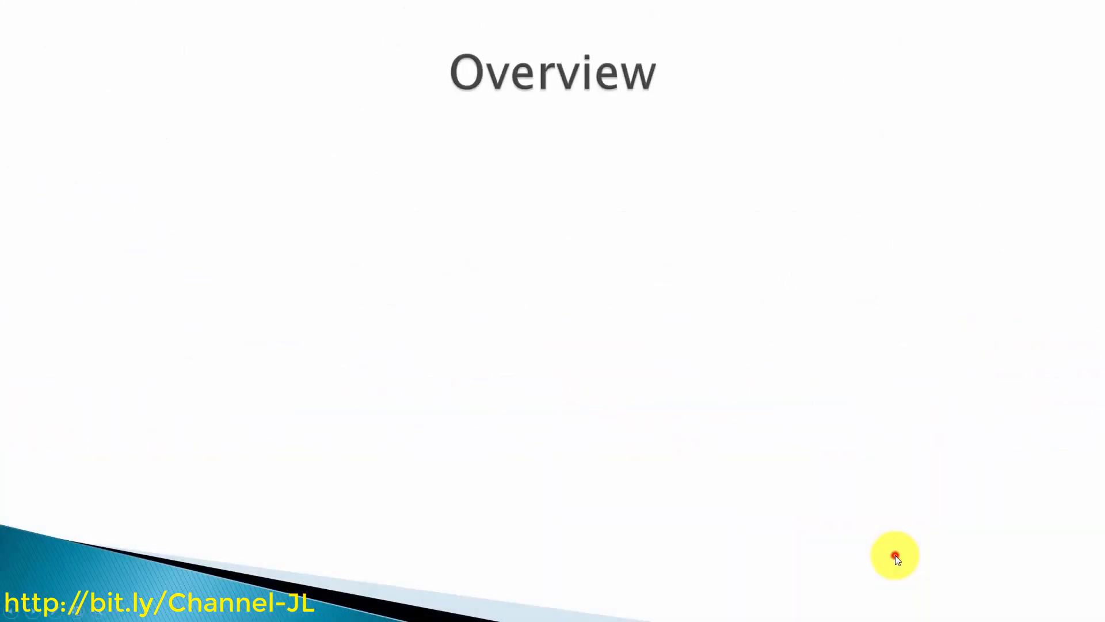
click(895, 555)
click(896, 555)
click(896, 555)
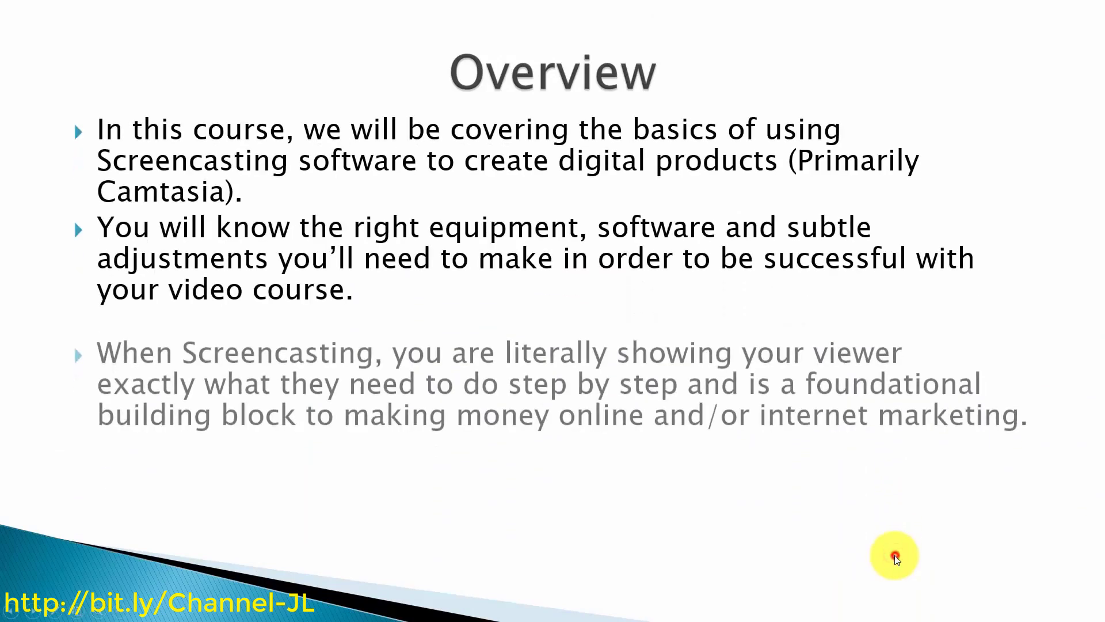
click(895, 555)
click(895, 555)
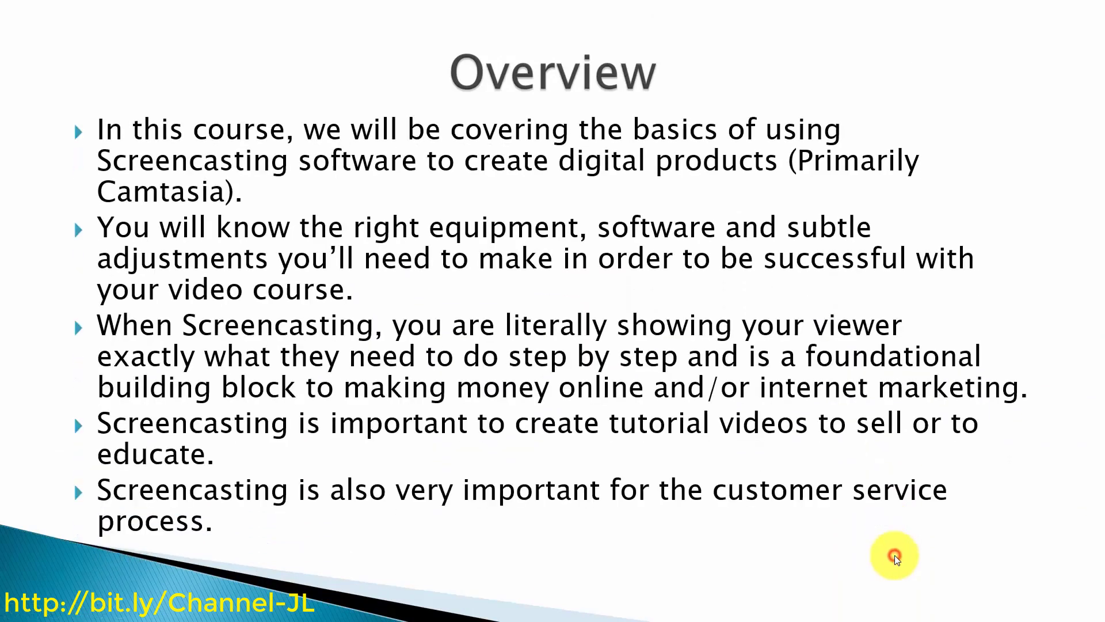
Advance to the Getting Camtasia or Screenflow slide and reveal its six bullets
click(895, 555)
click(895, 555)
click(895, 555)
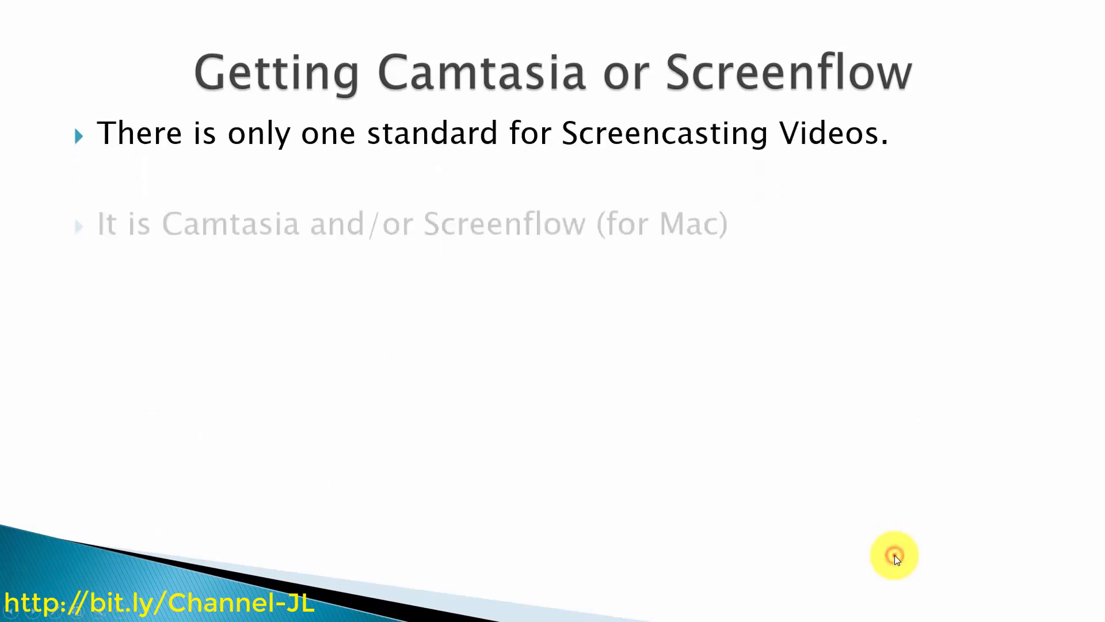
click(894, 555)
click(895, 555)
click(895, 555)
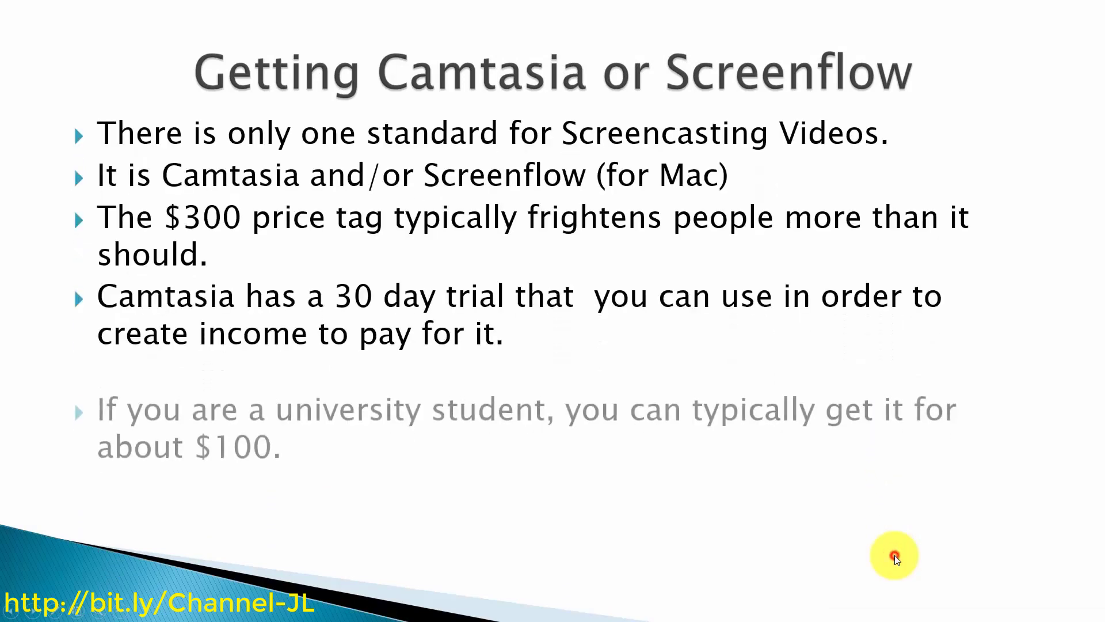
click(894, 555)
Show the Multiple Screens slide with its six bullets, then end the presentation with Esc
click(895, 555)
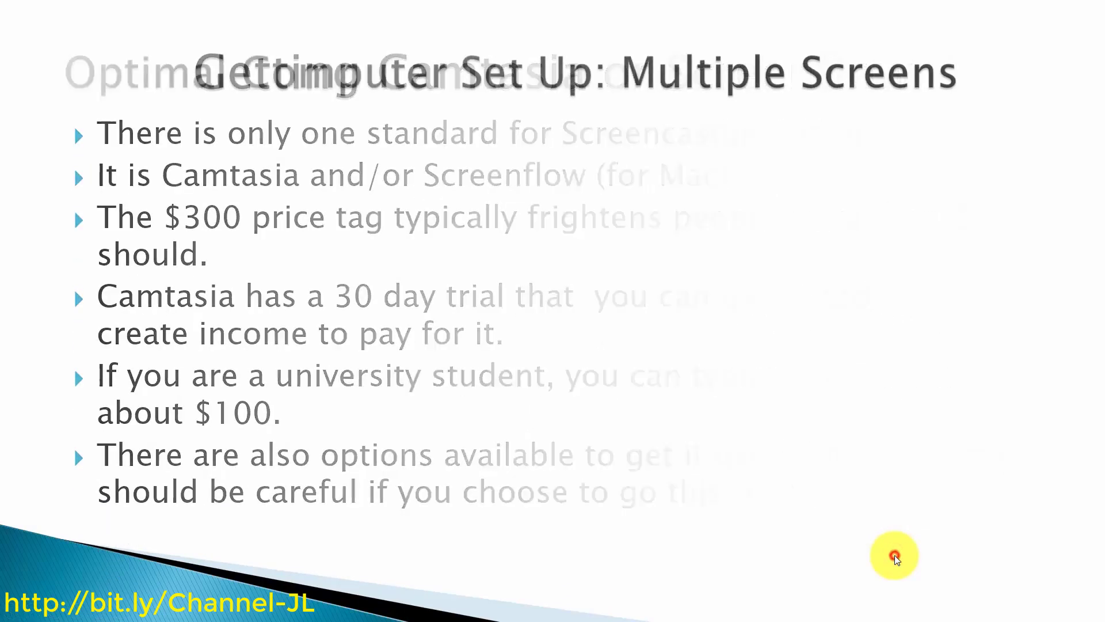
click(894, 557)
click(894, 557)
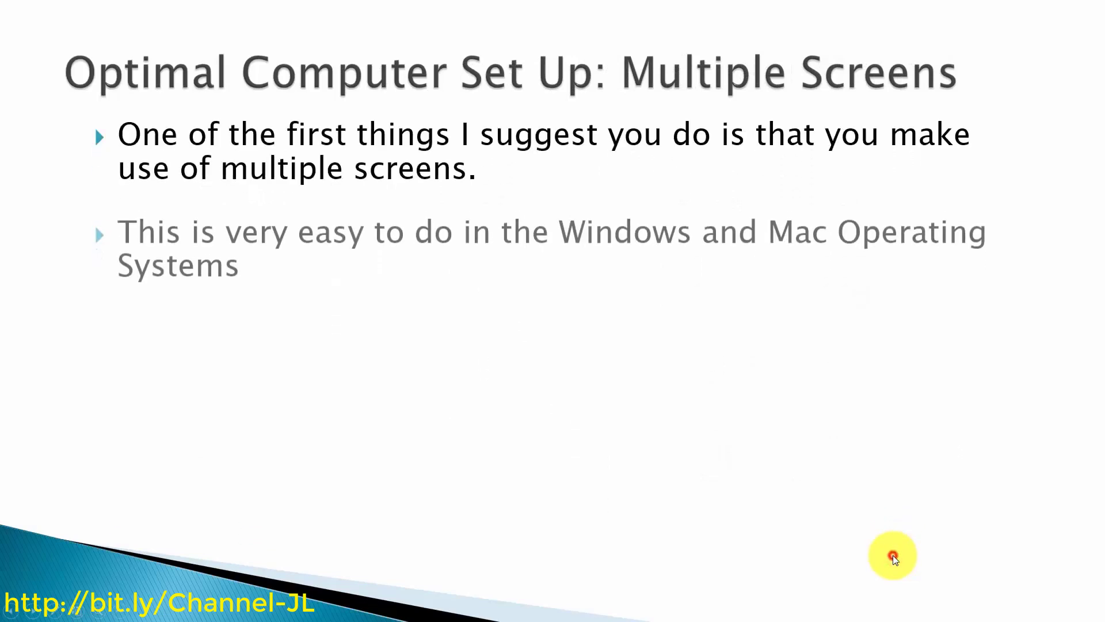
click(894, 557)
click(894, 557)
click(894, 557)
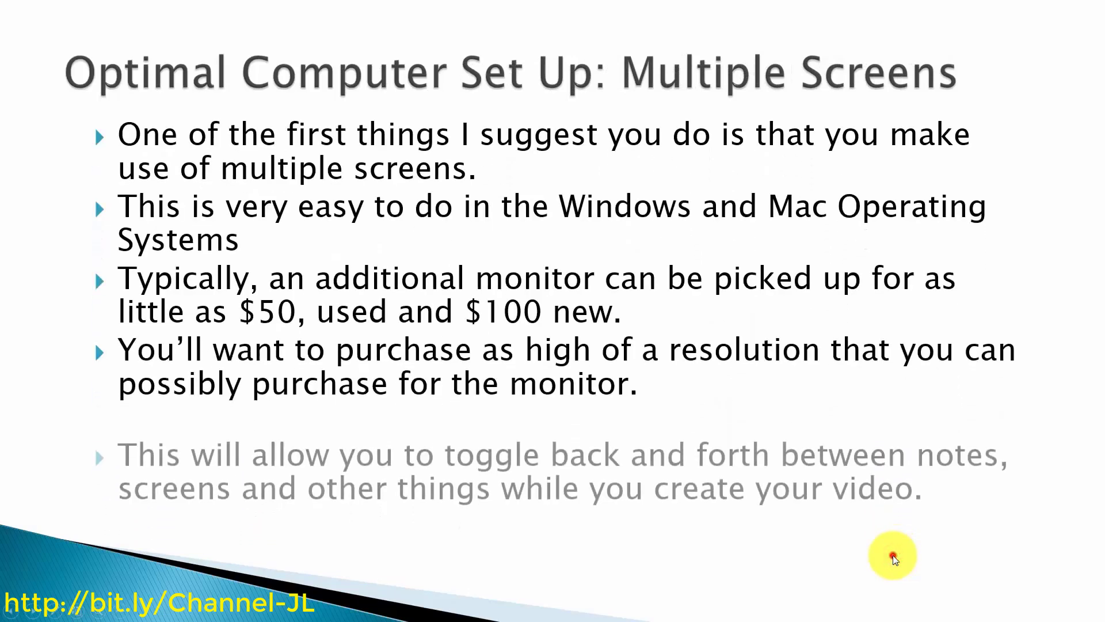
click(894, 557)
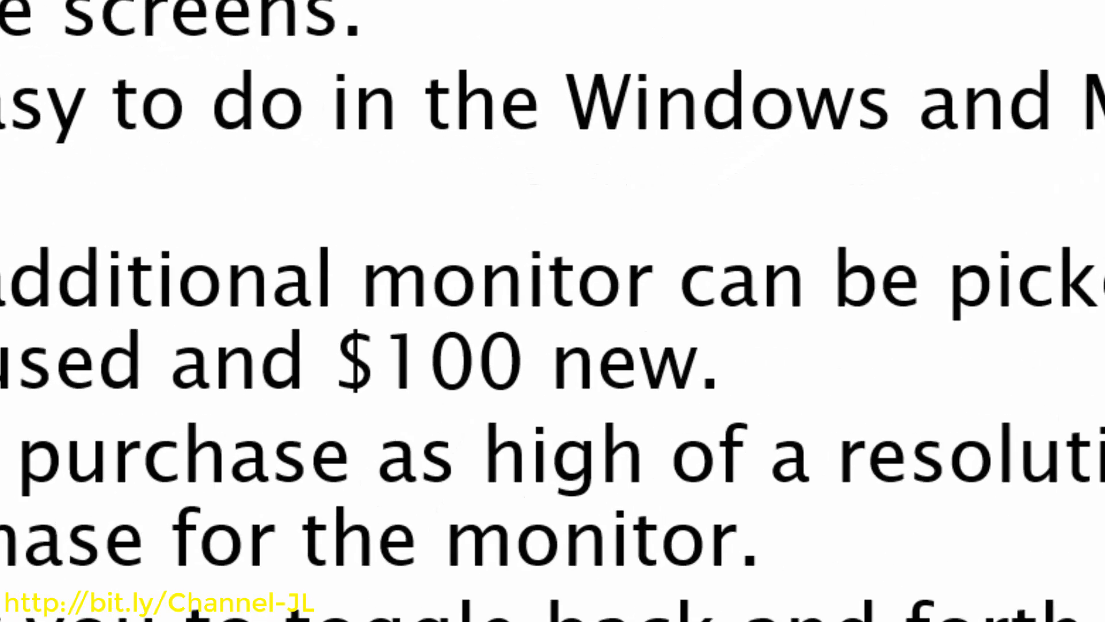
key(Escape)
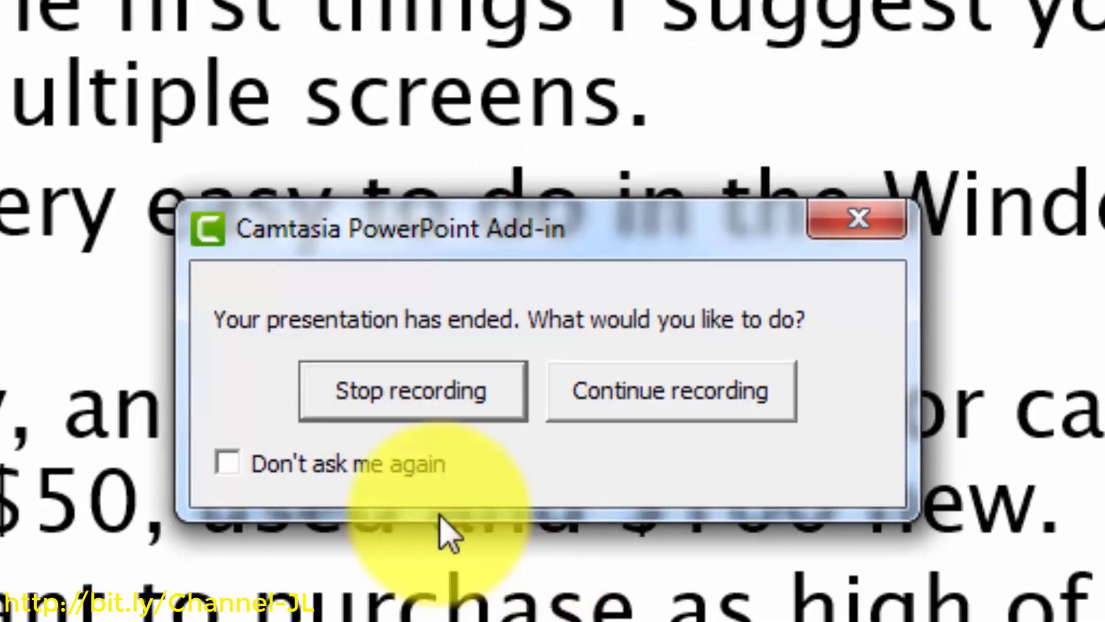
Stop the capture, save it as 'Screen', and choose 'Edit your recording' to open it in Camtasia
click(318, 381)
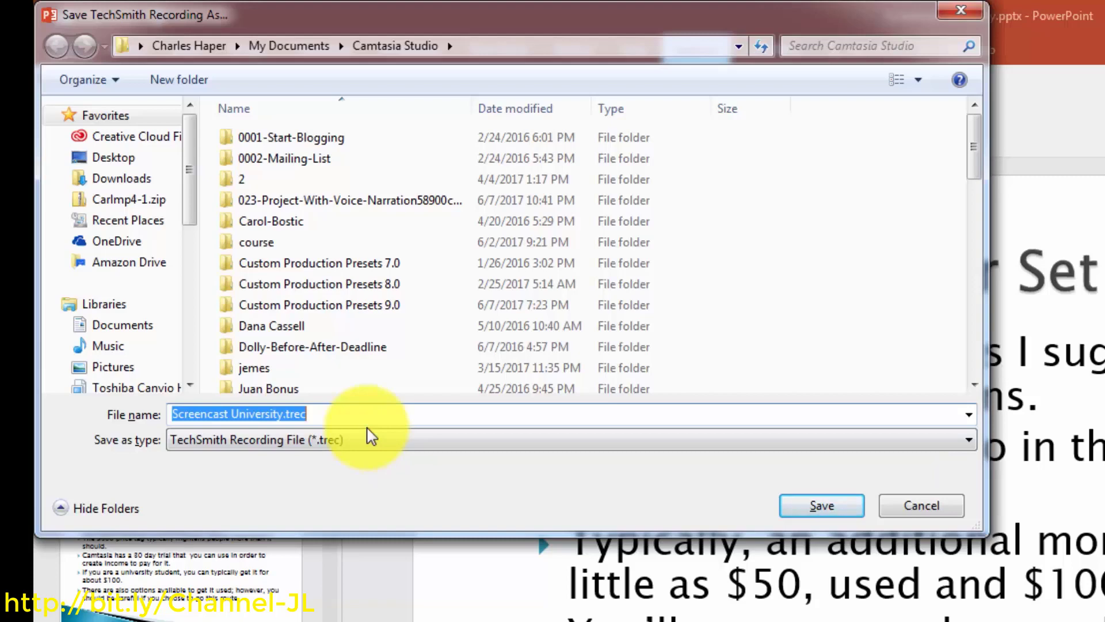
text(Screen)
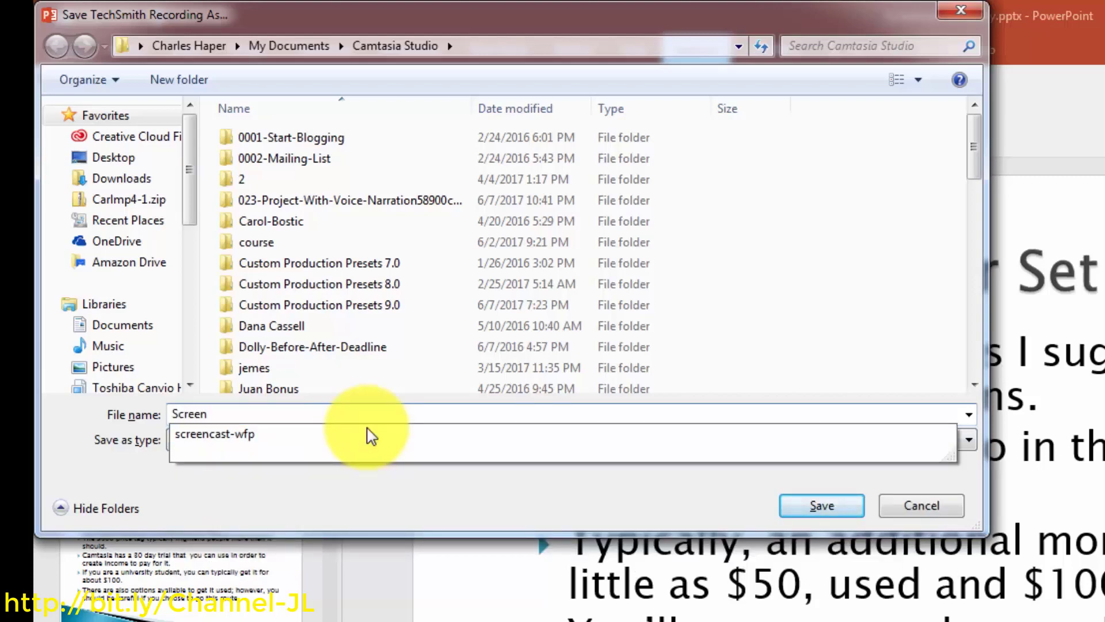
click(822, 505)
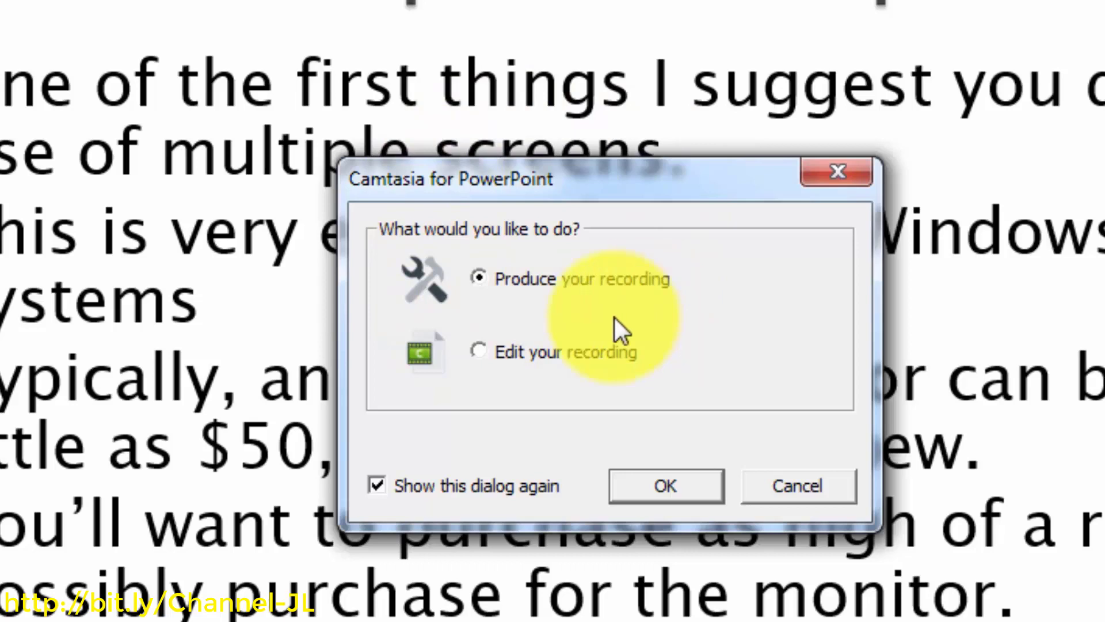
click(480, 354)
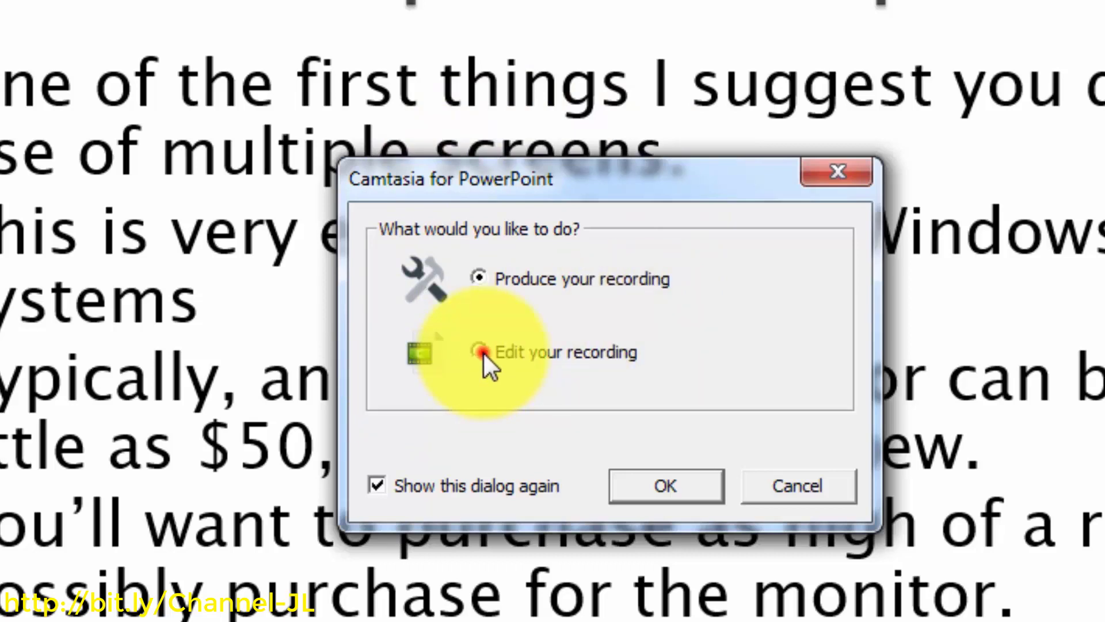
click(653, 485)
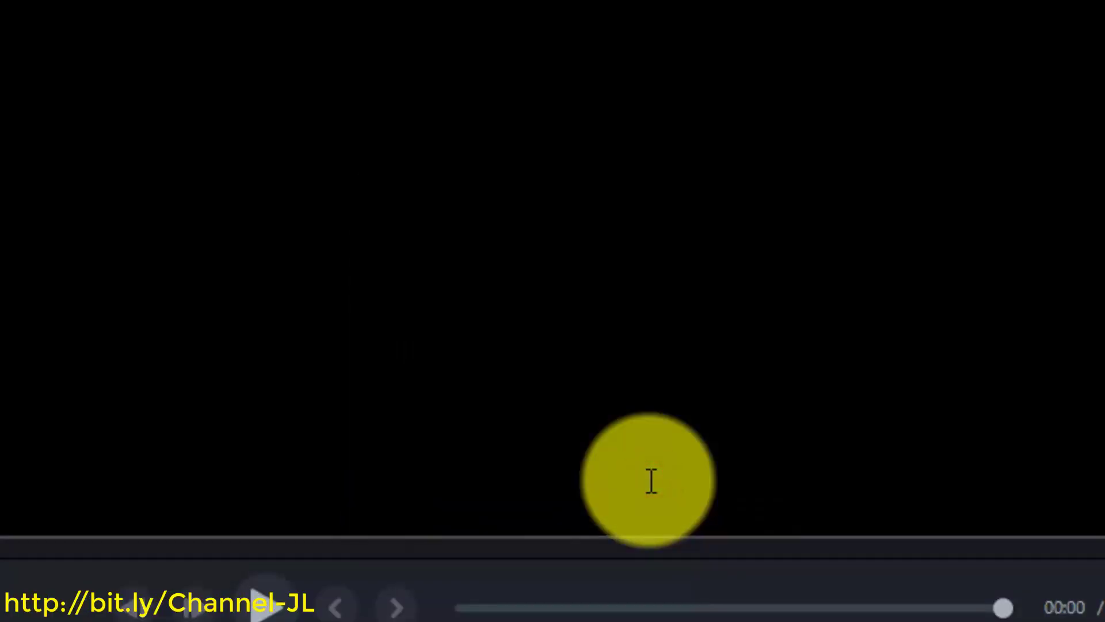
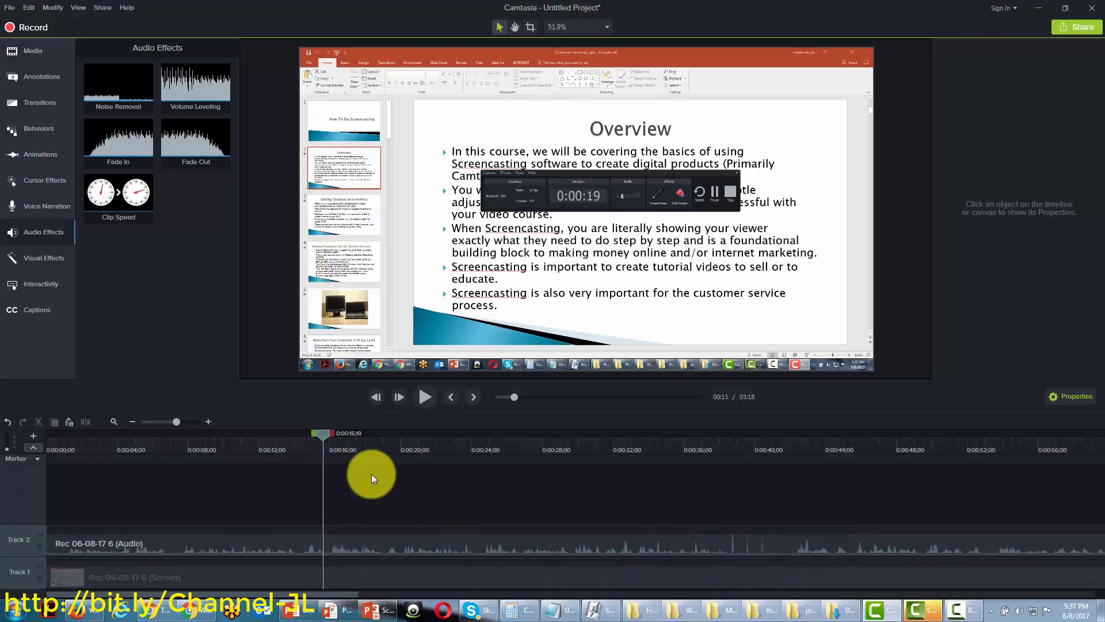
Cut the 0:37–0:42 section from the timeline, trimming the project from 3:18 to 3:13
drag(322, 434, 716, 441)
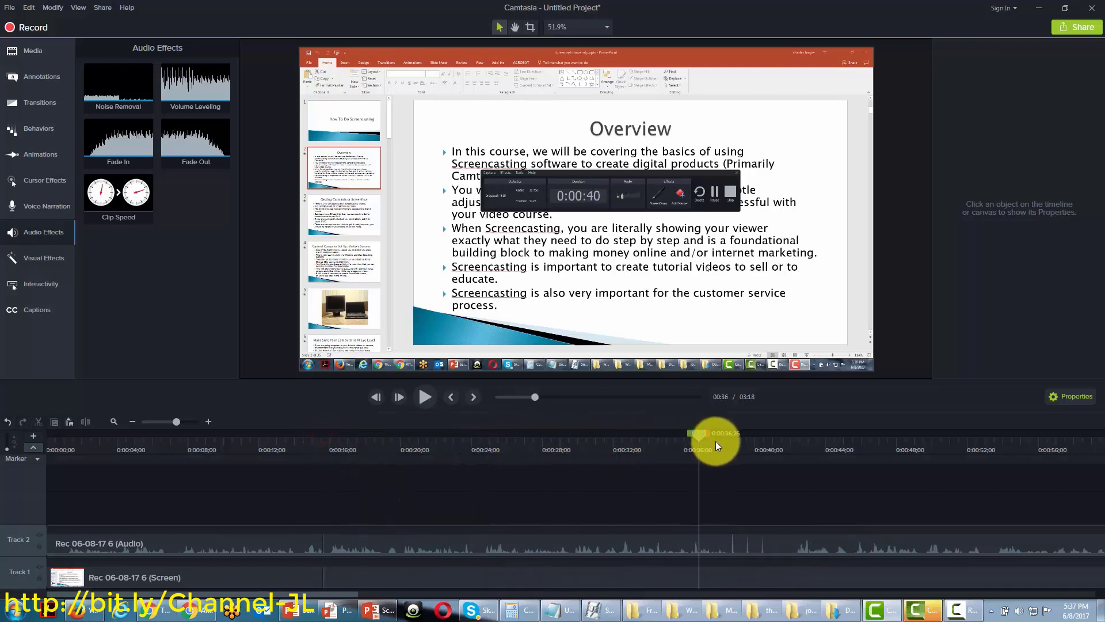
drag(321, 594, 369, 593)
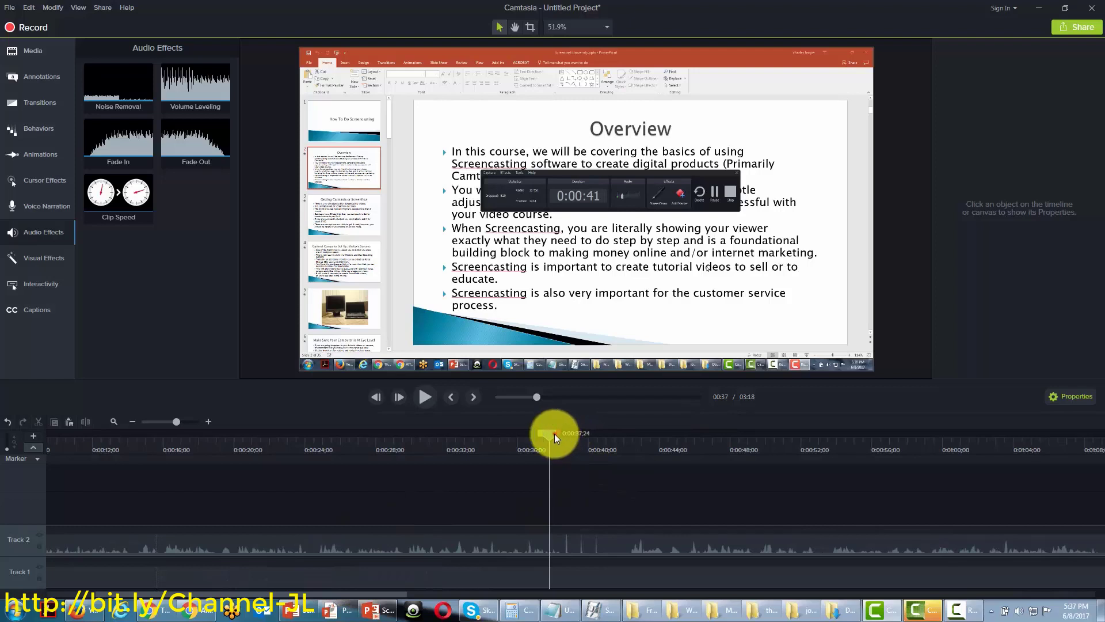
drag(555, 433, 639, 439)
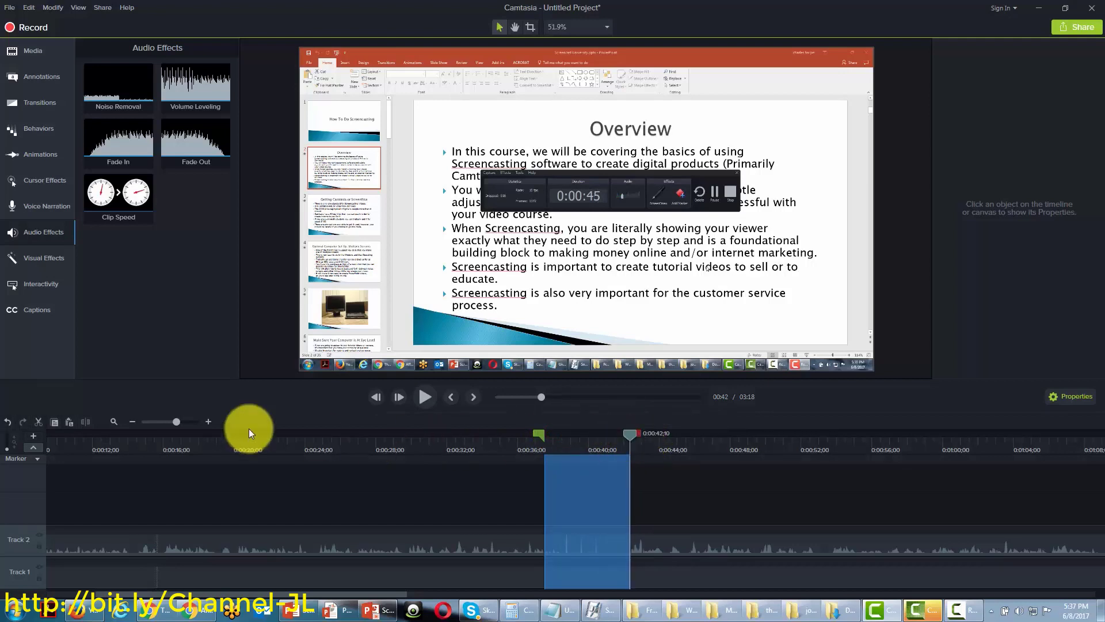
click(39, 424)
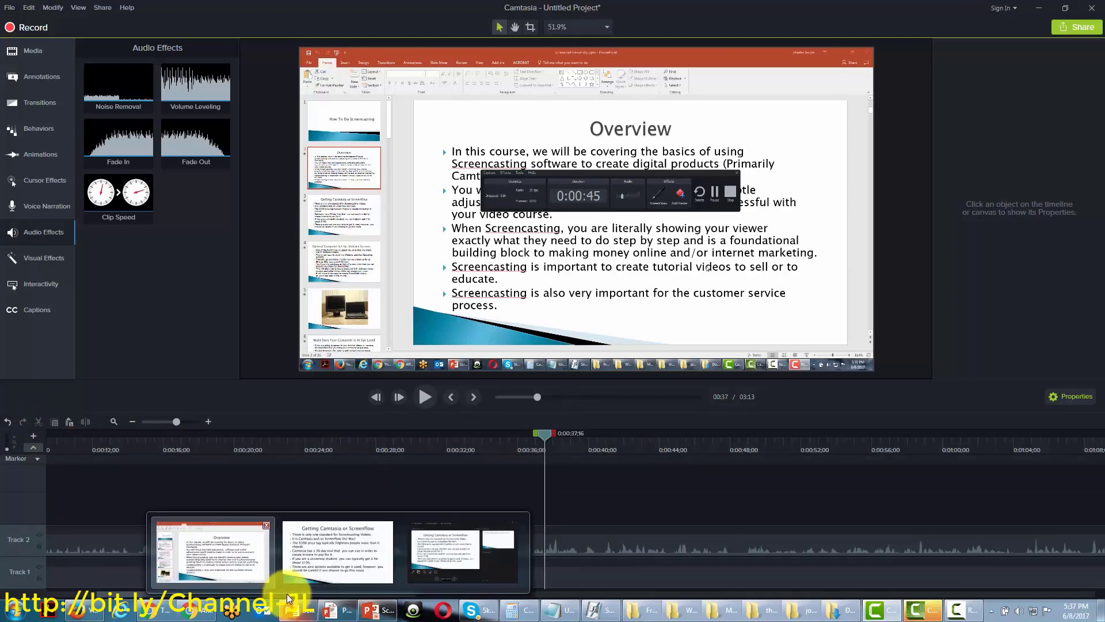
click(134, 424)
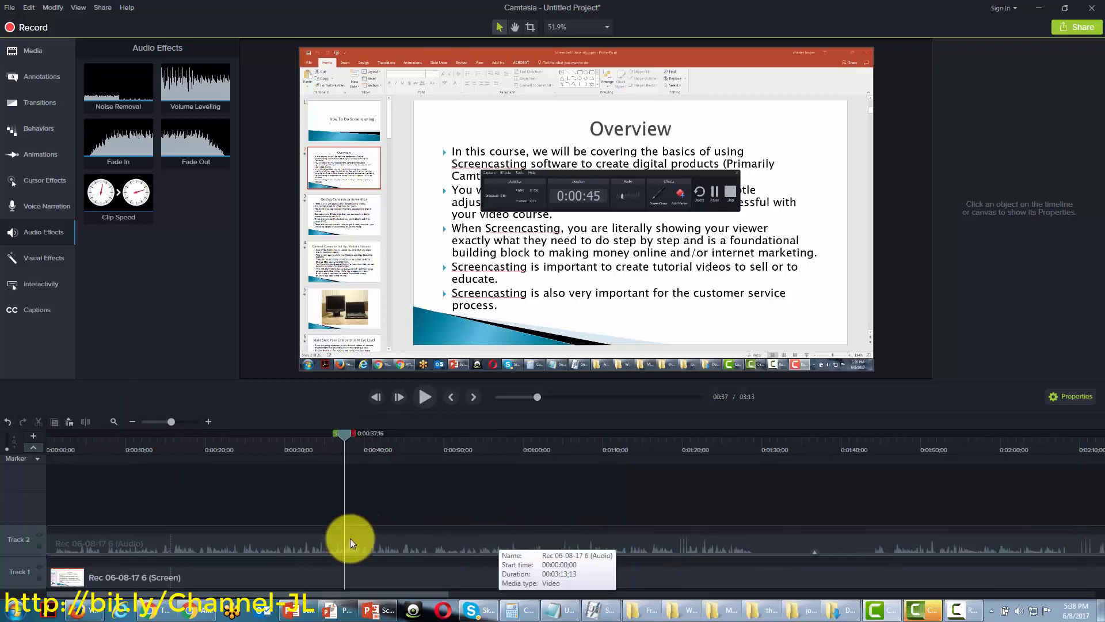
Remove the stretch from 1:17 to about 1:20, shortening the project to 3:10
drag(344, 432, 648, 443)
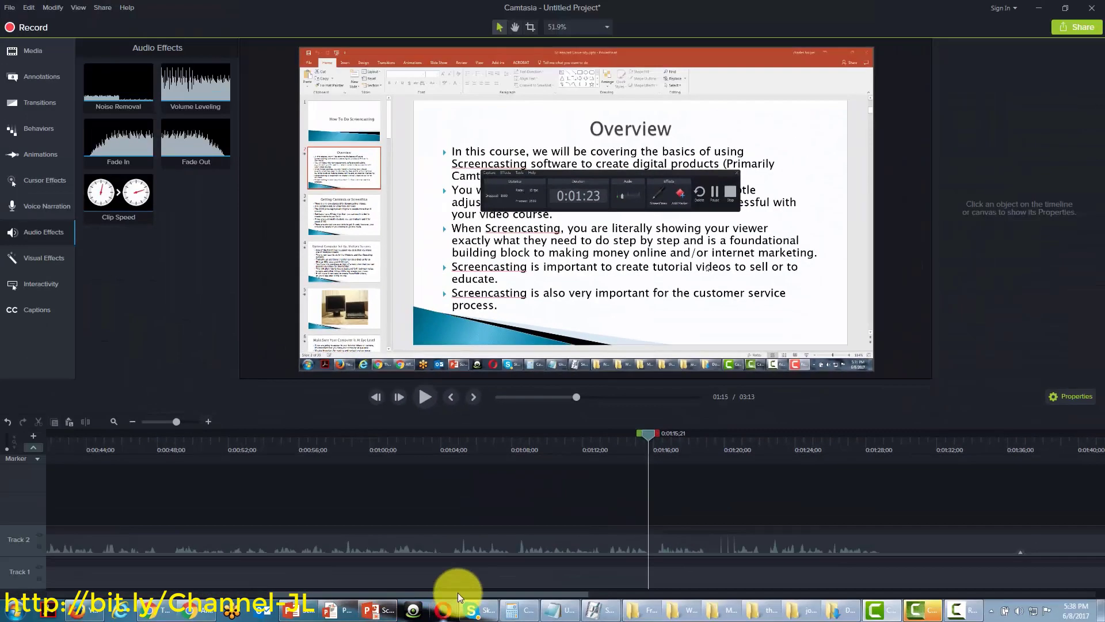
drag(461, 593, 496, 591)
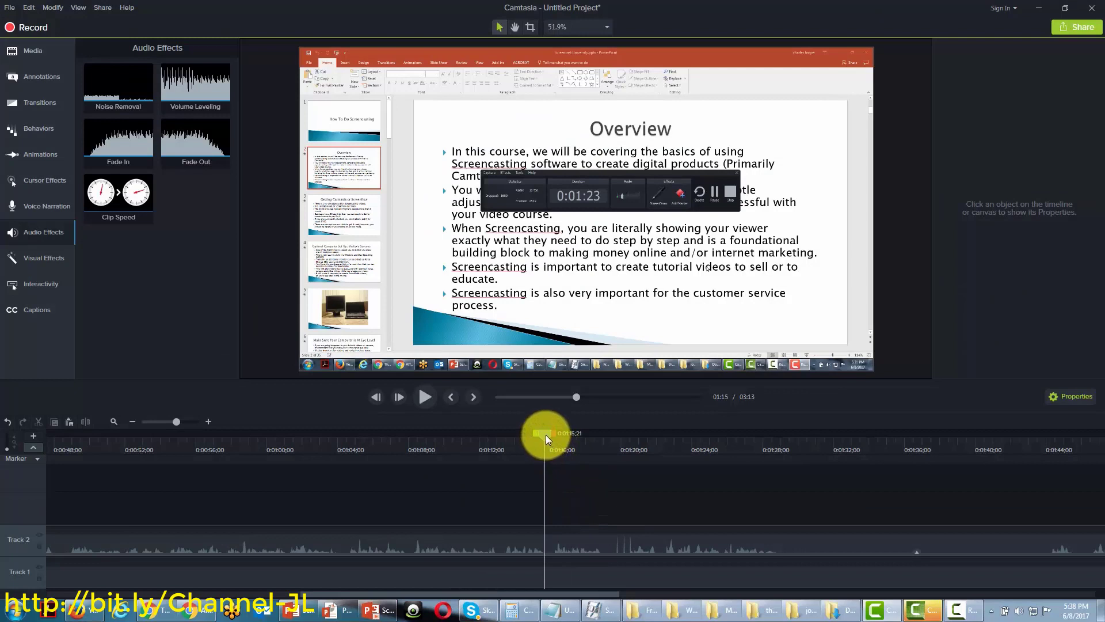
drag(544, 434, 580, 436)
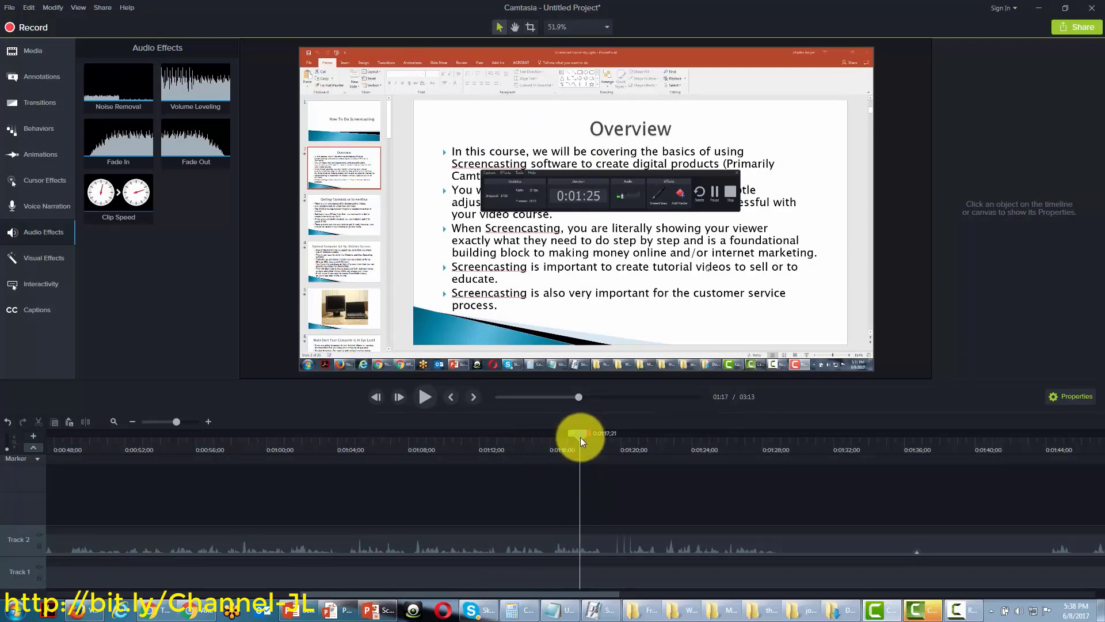
click(208, 422)
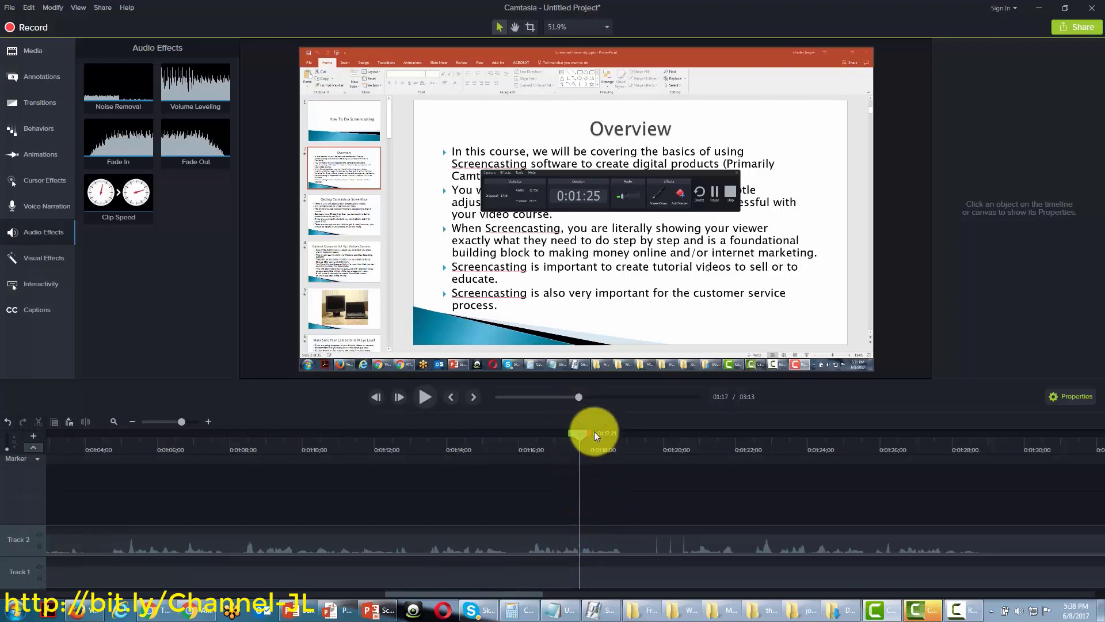
drag(588, 434, 697, 442)
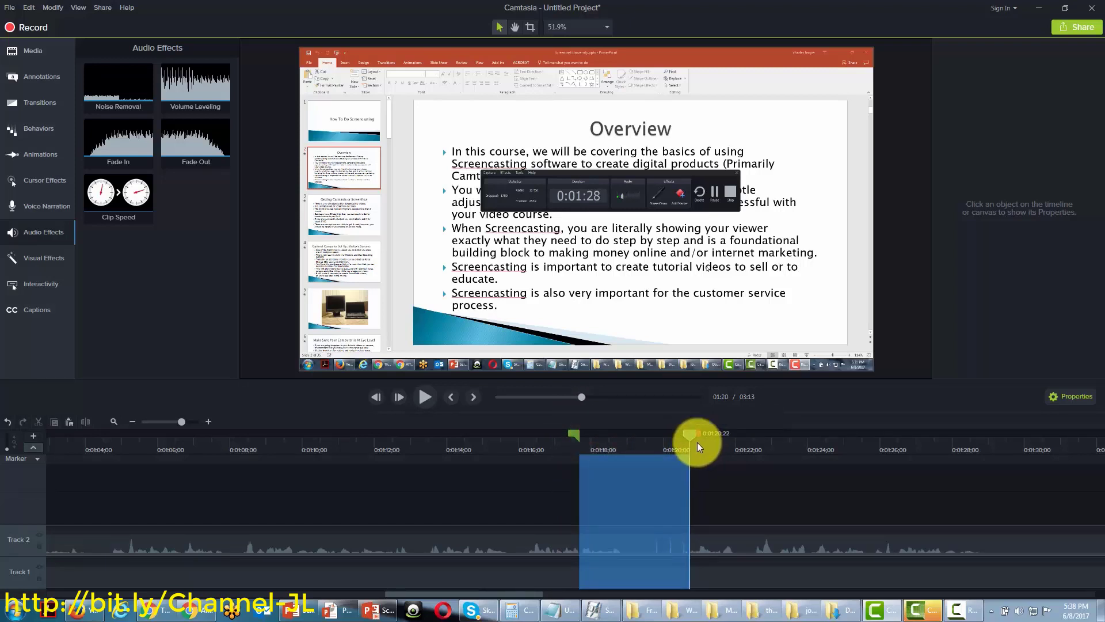
click(36, 424)
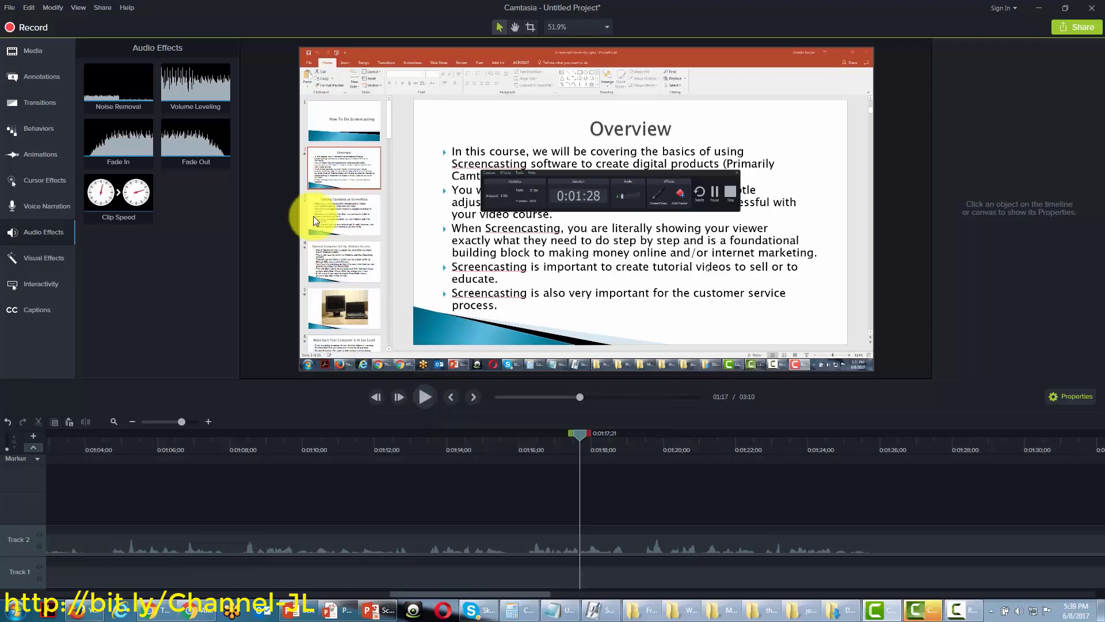
Zoom the timeline out two levels and show the Annotations collection
click(132, 422)
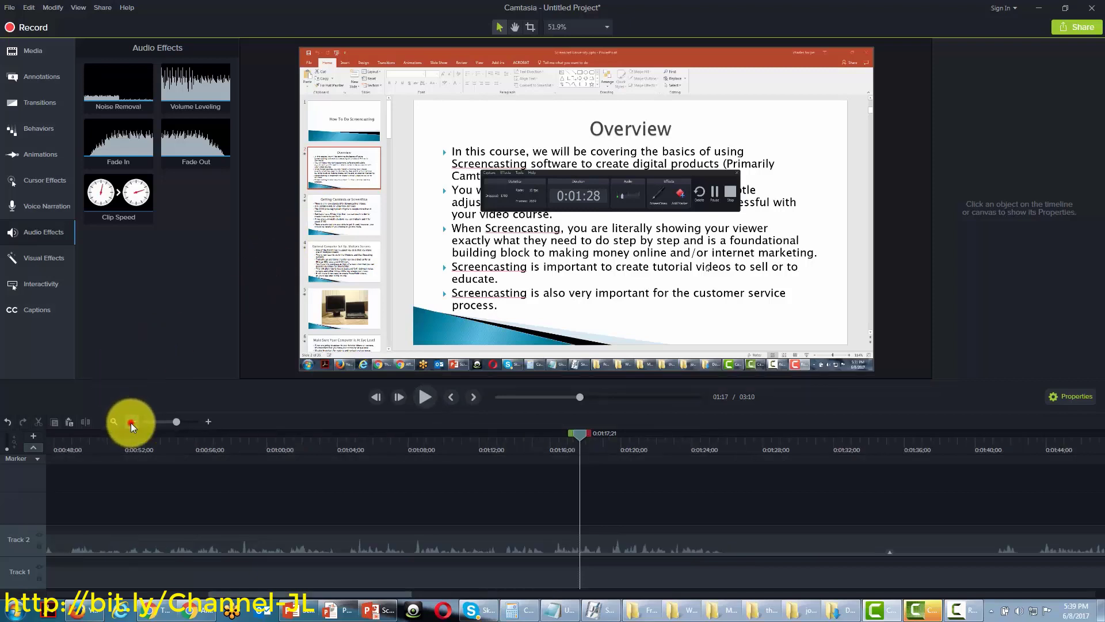
click(131, 422)
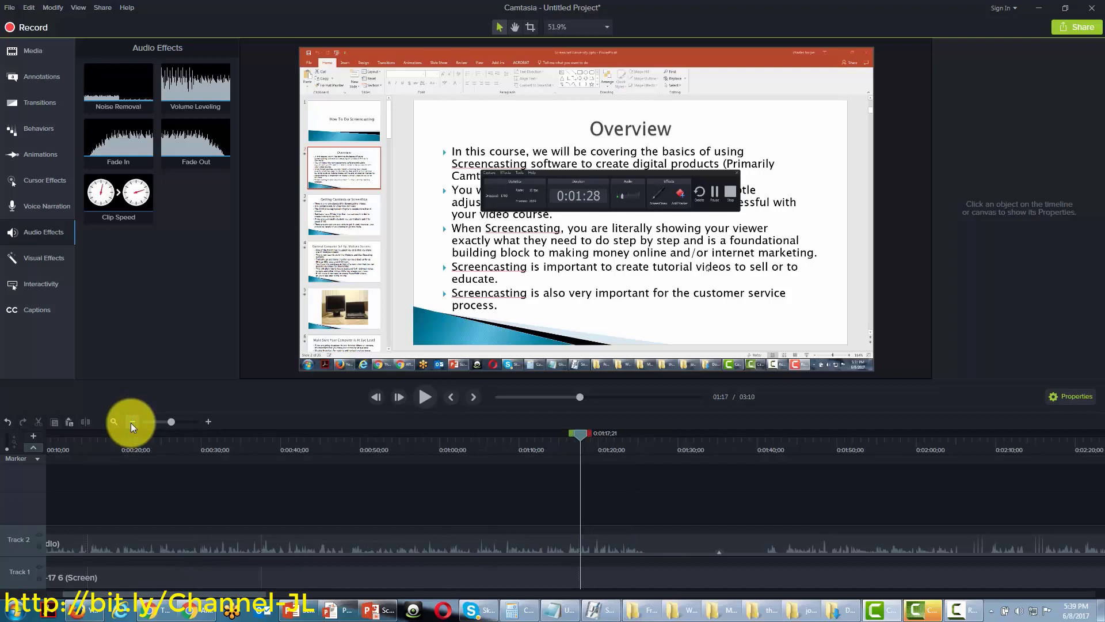
click(38, 76)
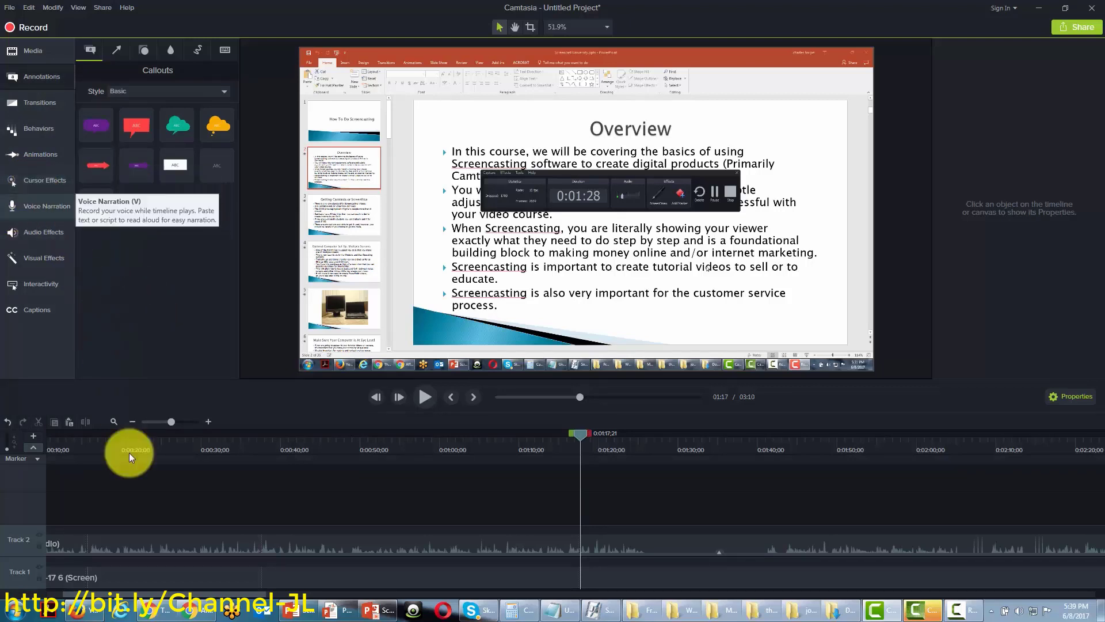
drag(173, 595, 154, 599)
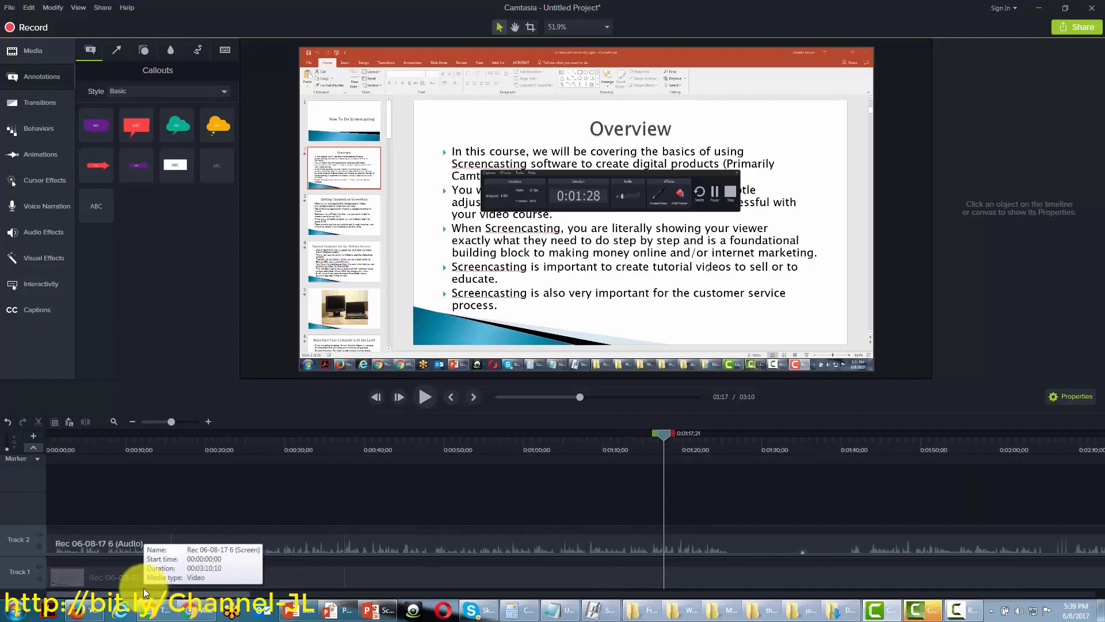
Browse the Cursor Effects collection and drag Cursor Highlight toward the timeline
click(51, 182)
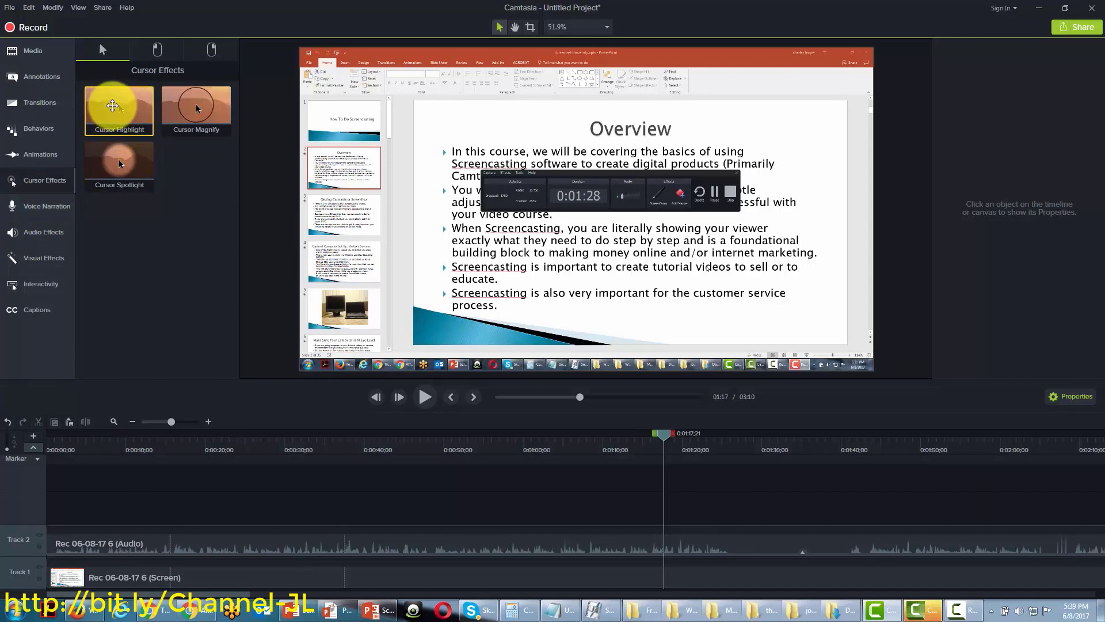
click(156, 47)
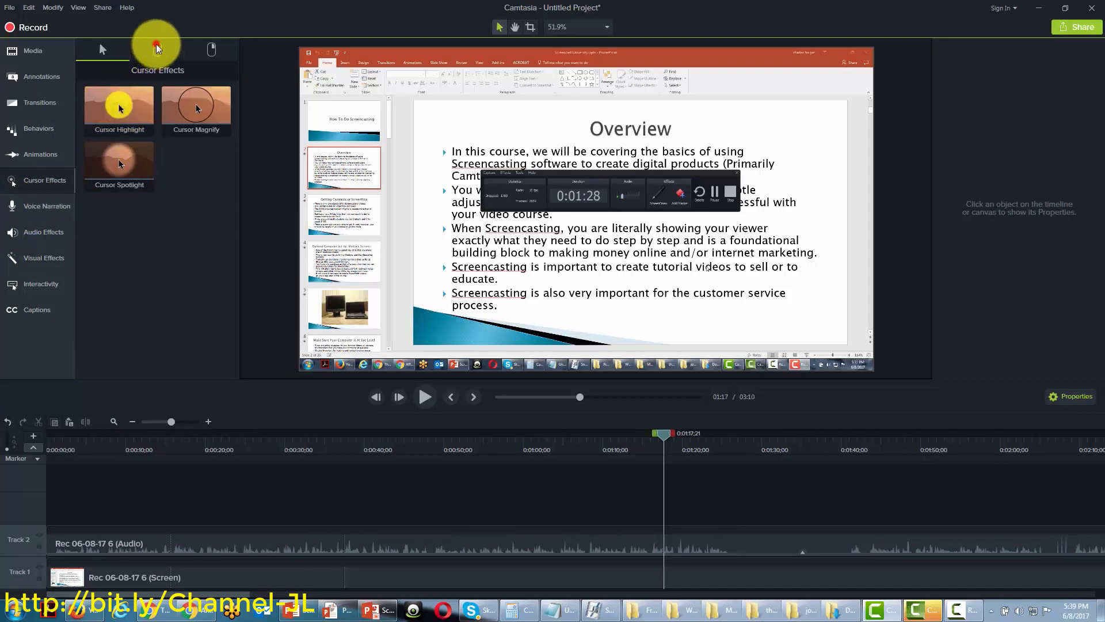
click(211, 49)
click(98, 53)
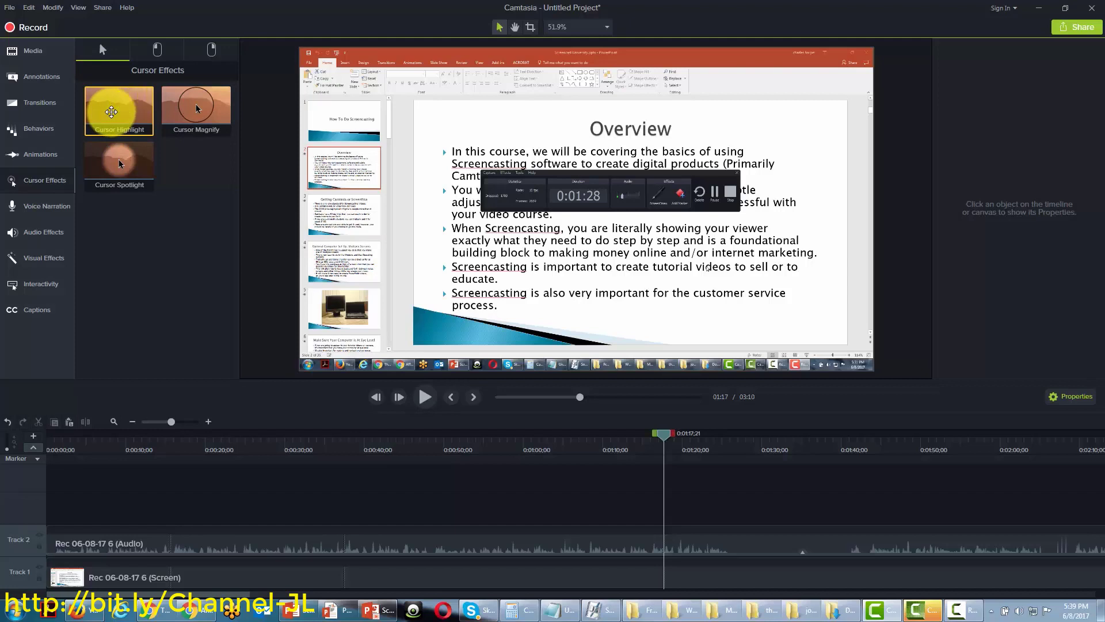
drag(111, 112, 547, 424)
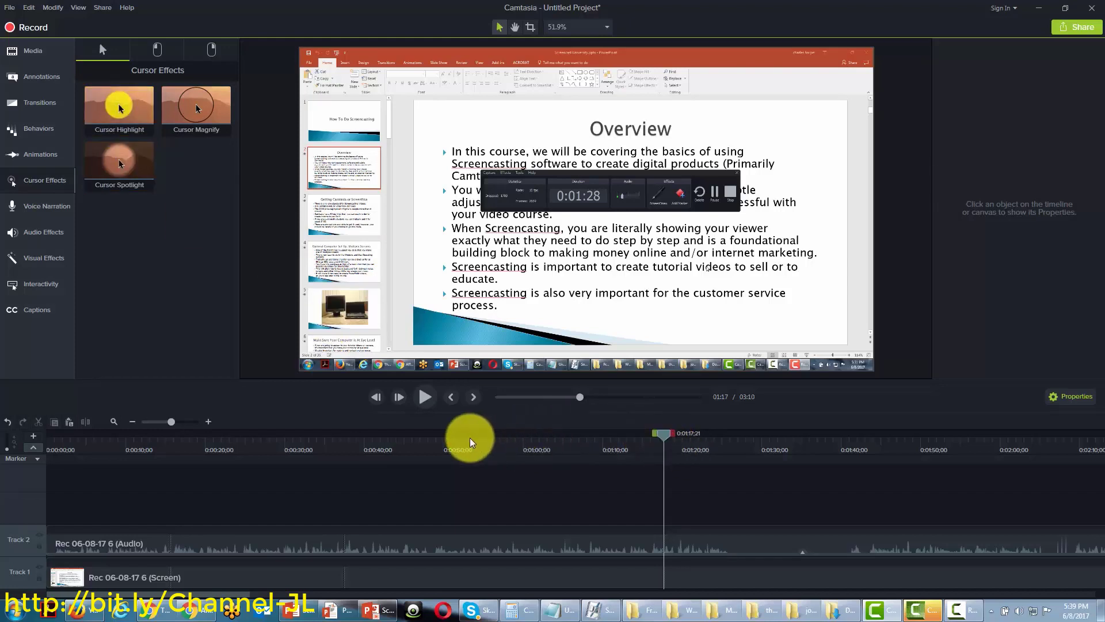
drag(618, 453, 617, 457)
Return to the start and apply Cursor Highlight to the Track 1 screen clip at 75% opacity, size 50, 10% softness
click(572, 545)
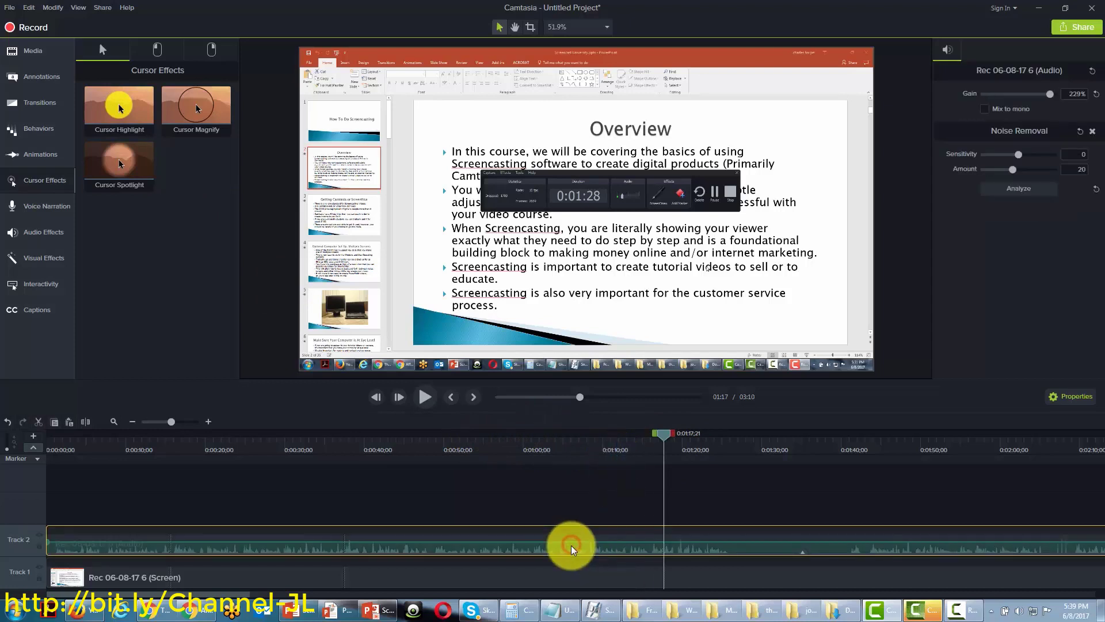
key(ctrl+Home)
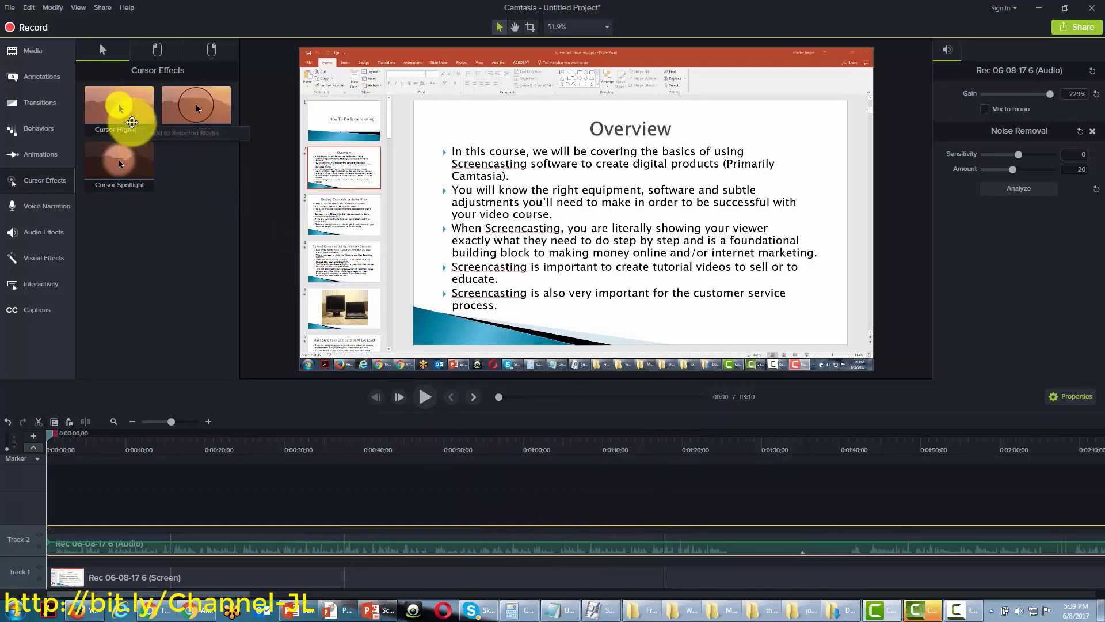
drag(126, 118, 52, 579)
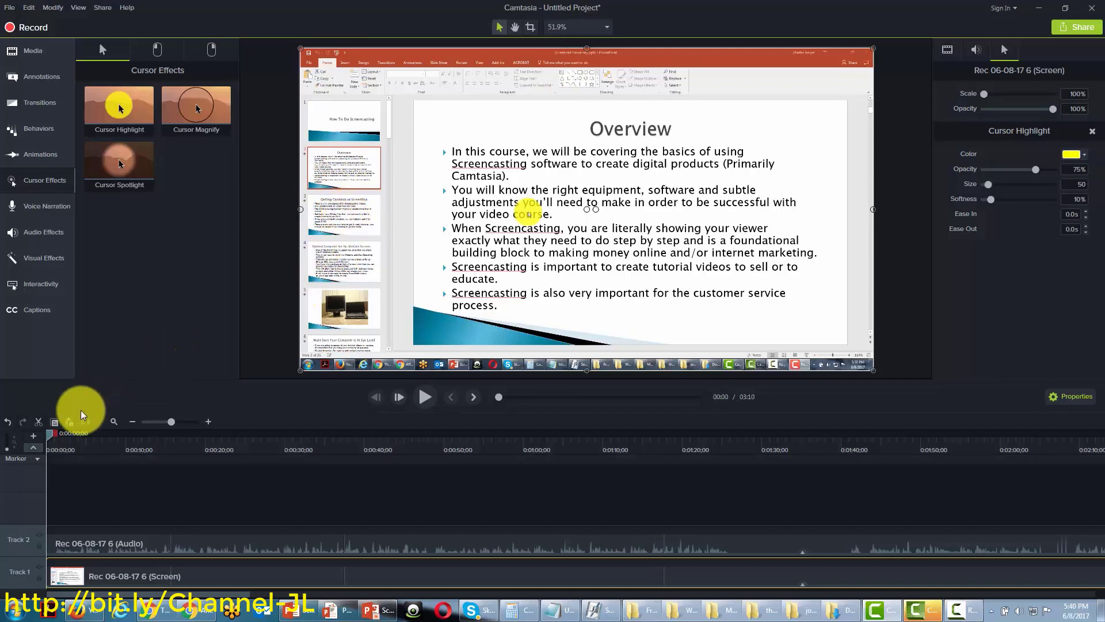
Move the playhead to 0:23 and show the Blur & Highlight annotations under Shapes
drag(54, 433, 236, 439)
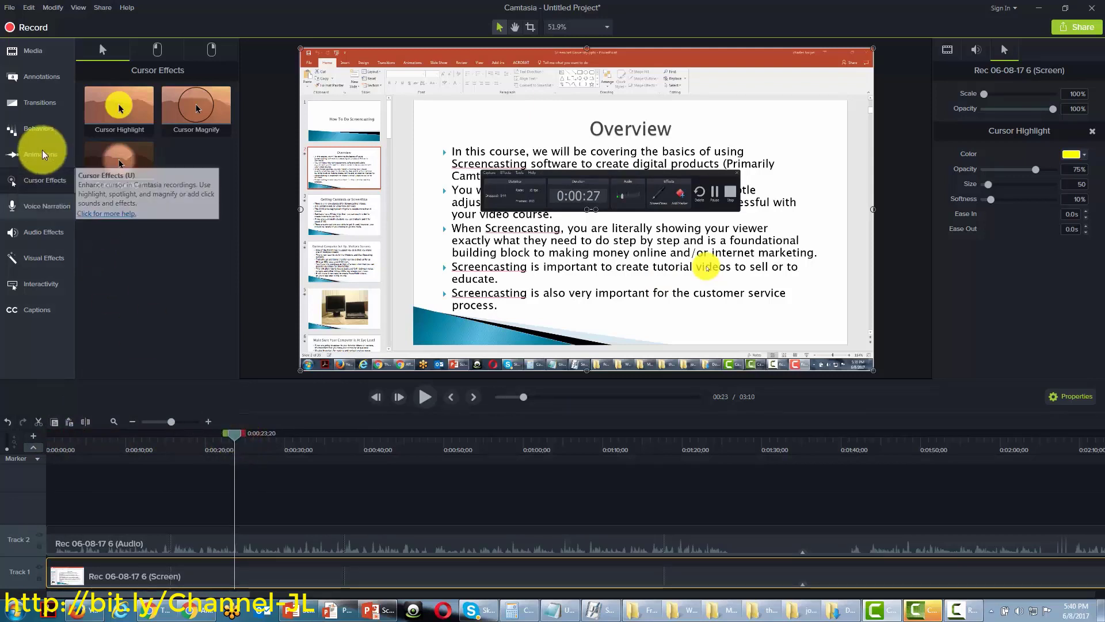
click(40, 80)
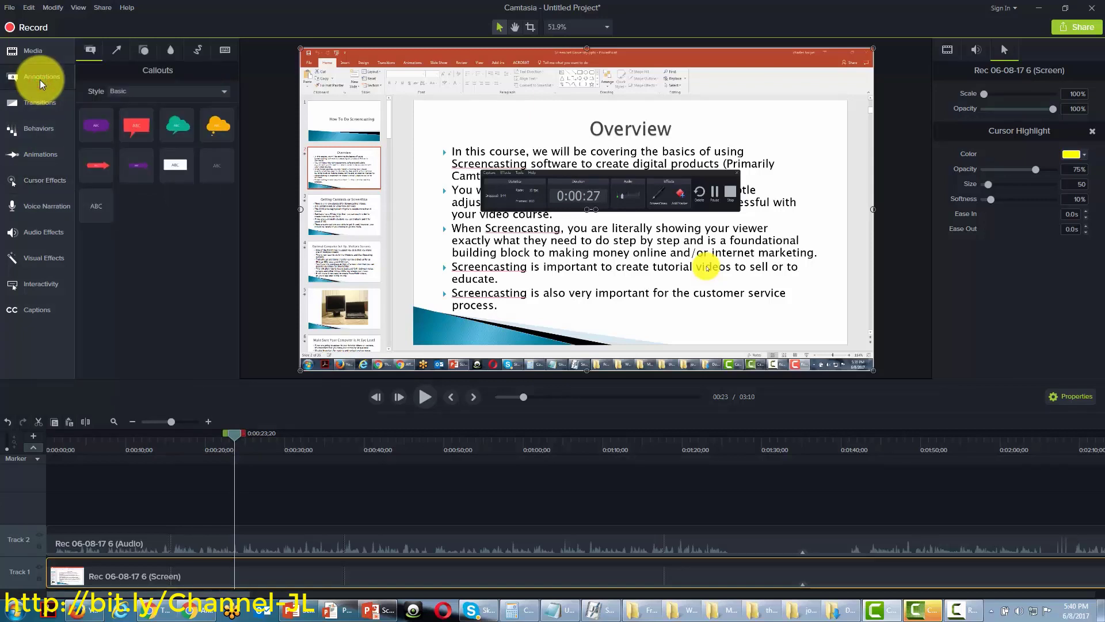
click(143, 53)
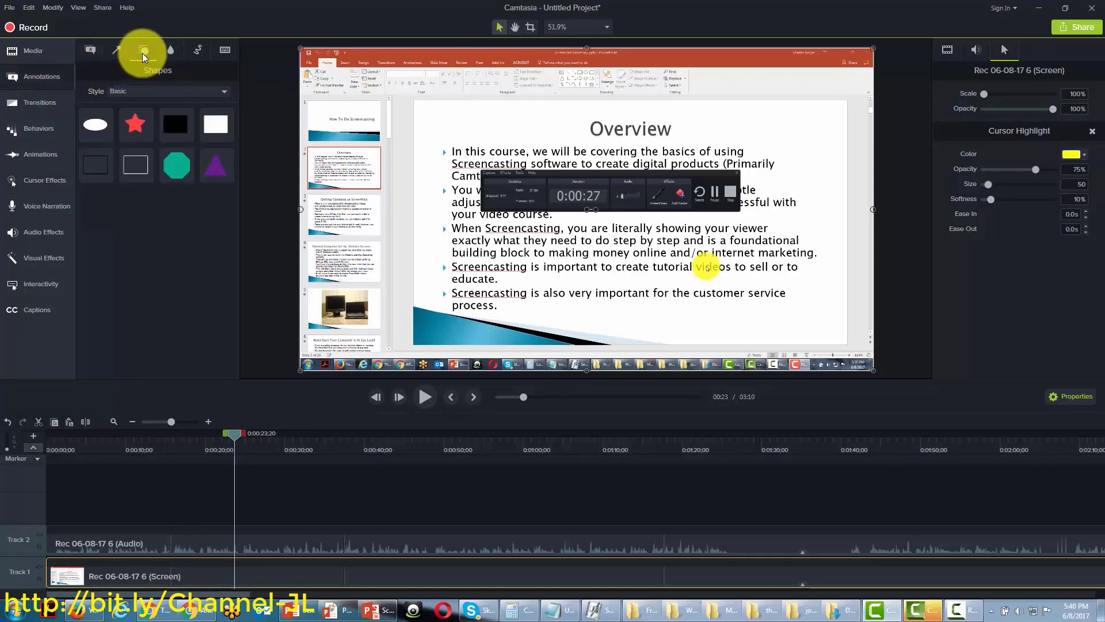
click(171, 52)
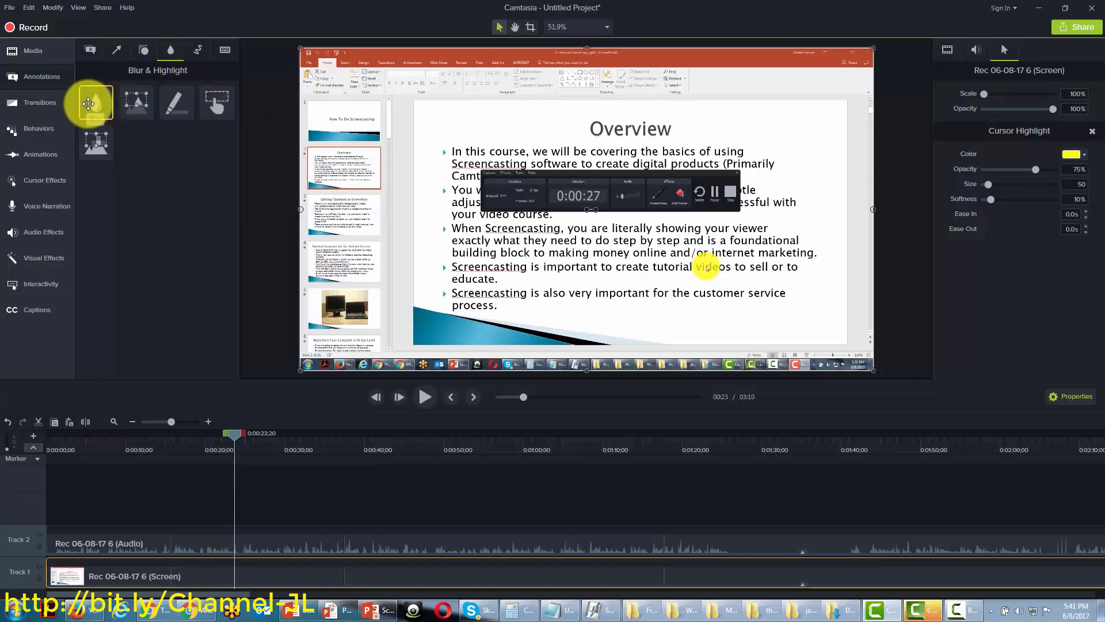
Place a widened blur over the recorder toolbar at 0:23, then scrub to 0:48 to check it
drag(88, 104, 512, 190)
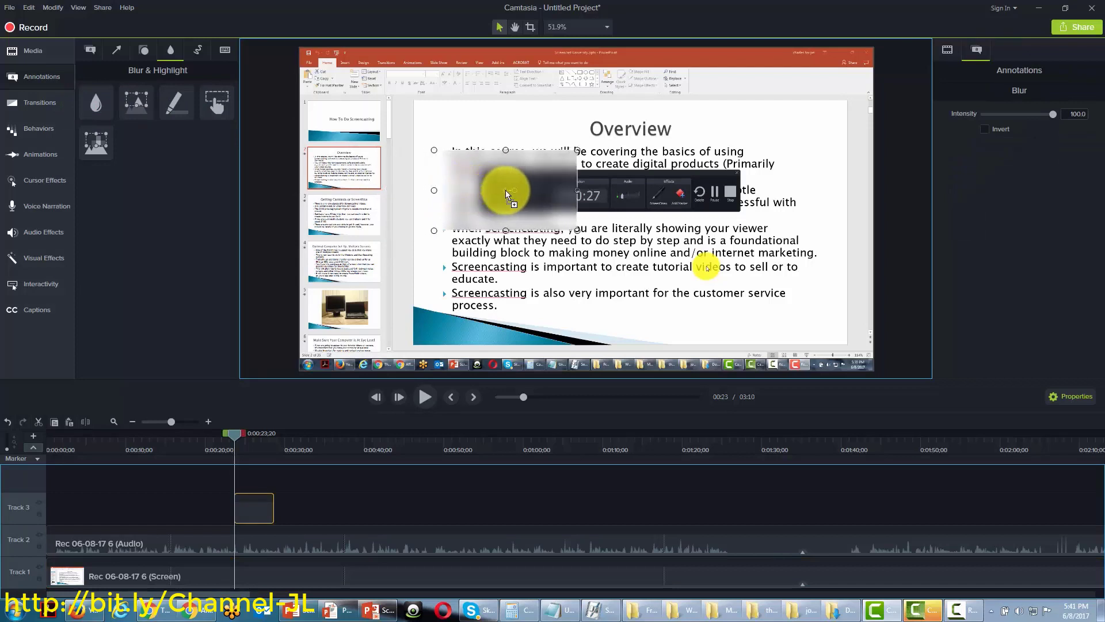
drag(581, 190, 746, 190)
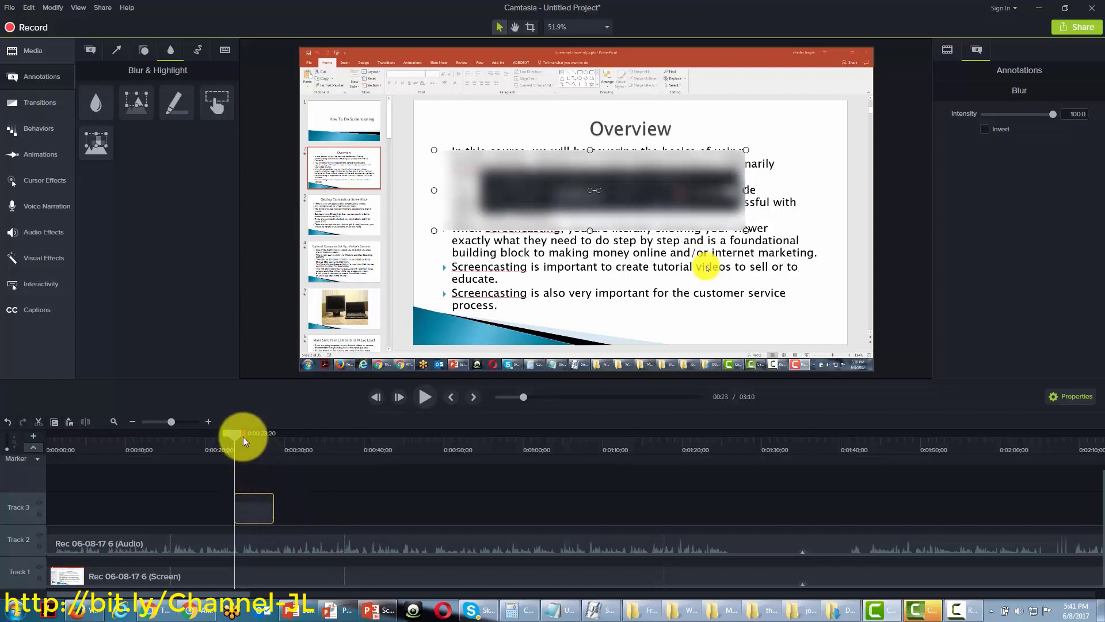
drag(241, 433, 472, 436)
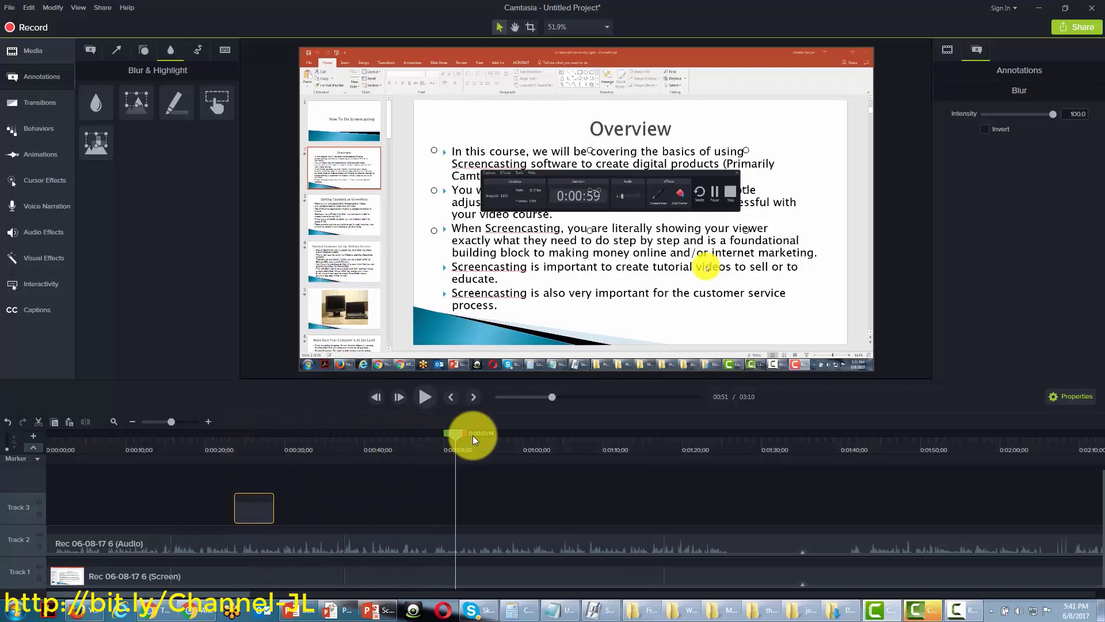